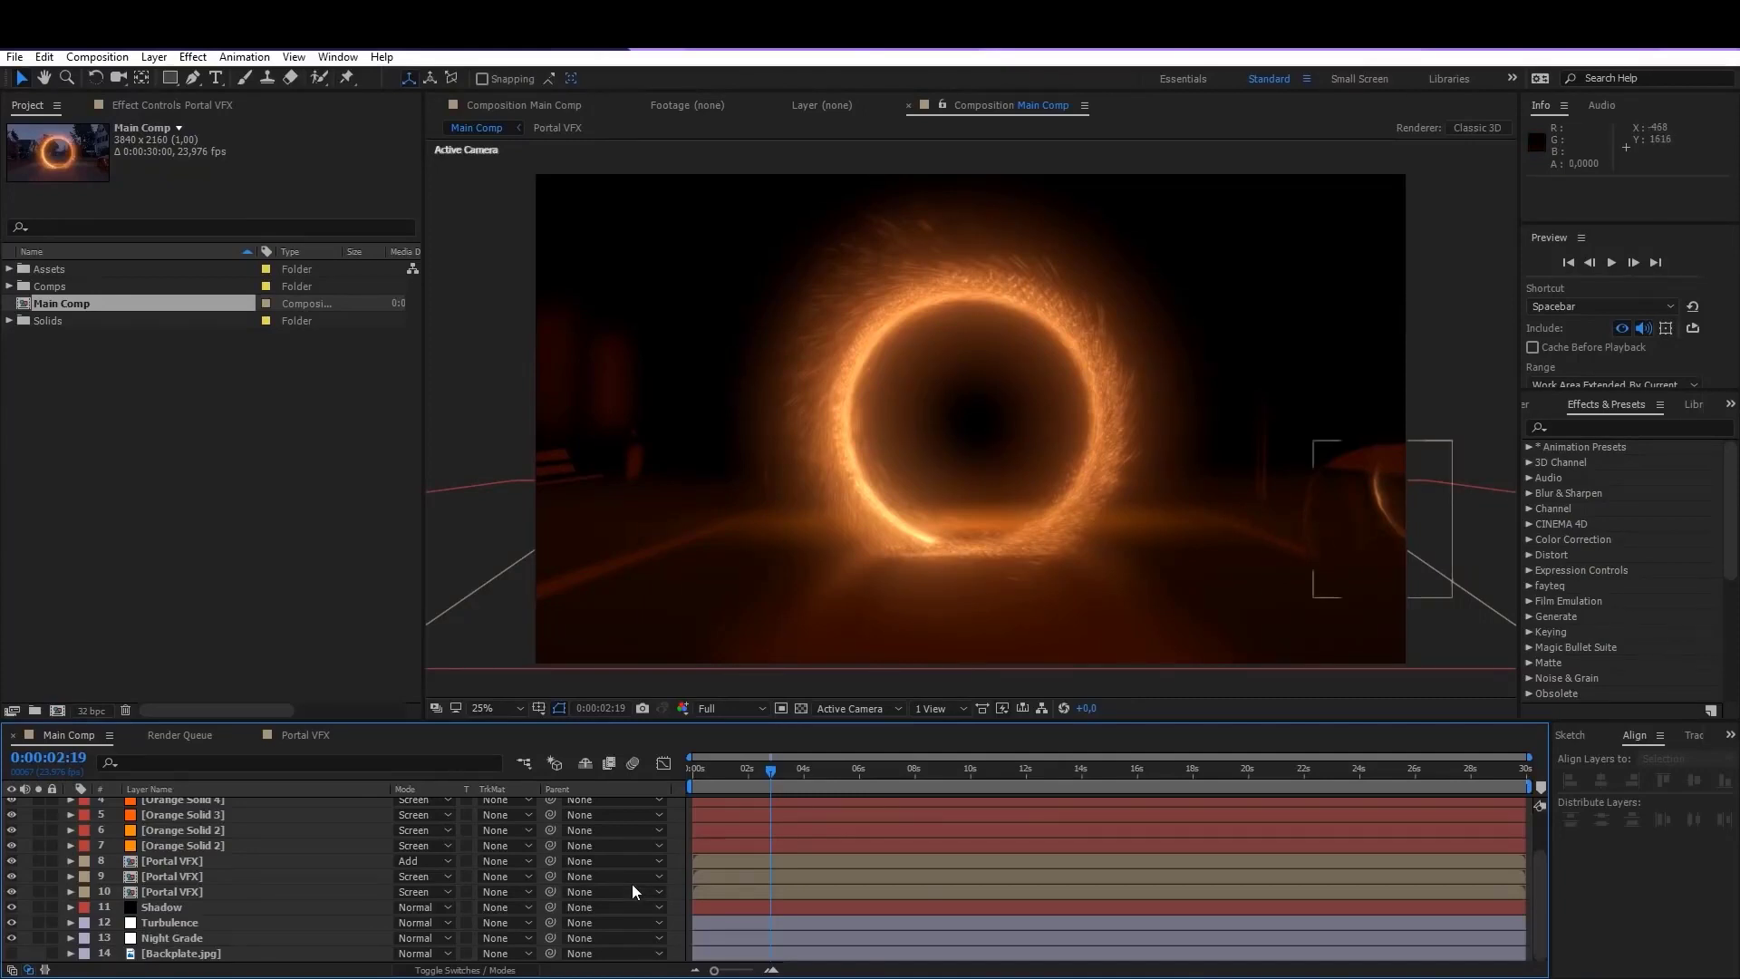
Step: Show the Backplate.jpg layer, then open the recent project Tutorial.aep, saving the changes to the current project
click(11, 954)
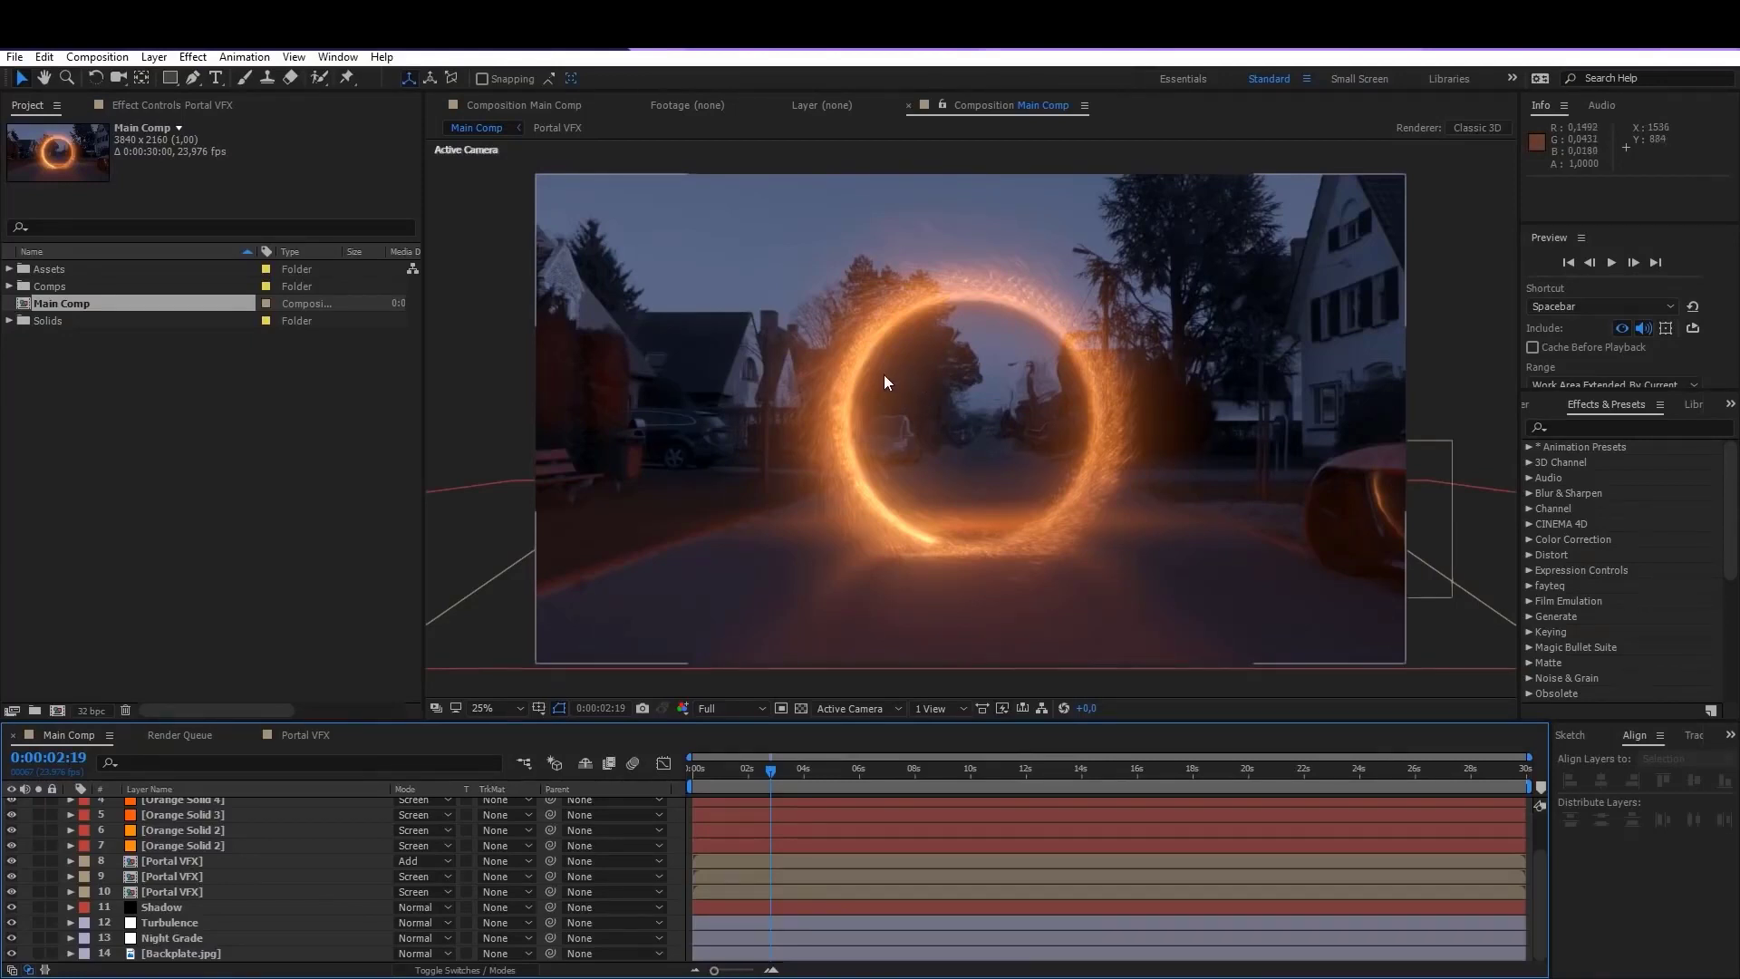
click(15, 56)
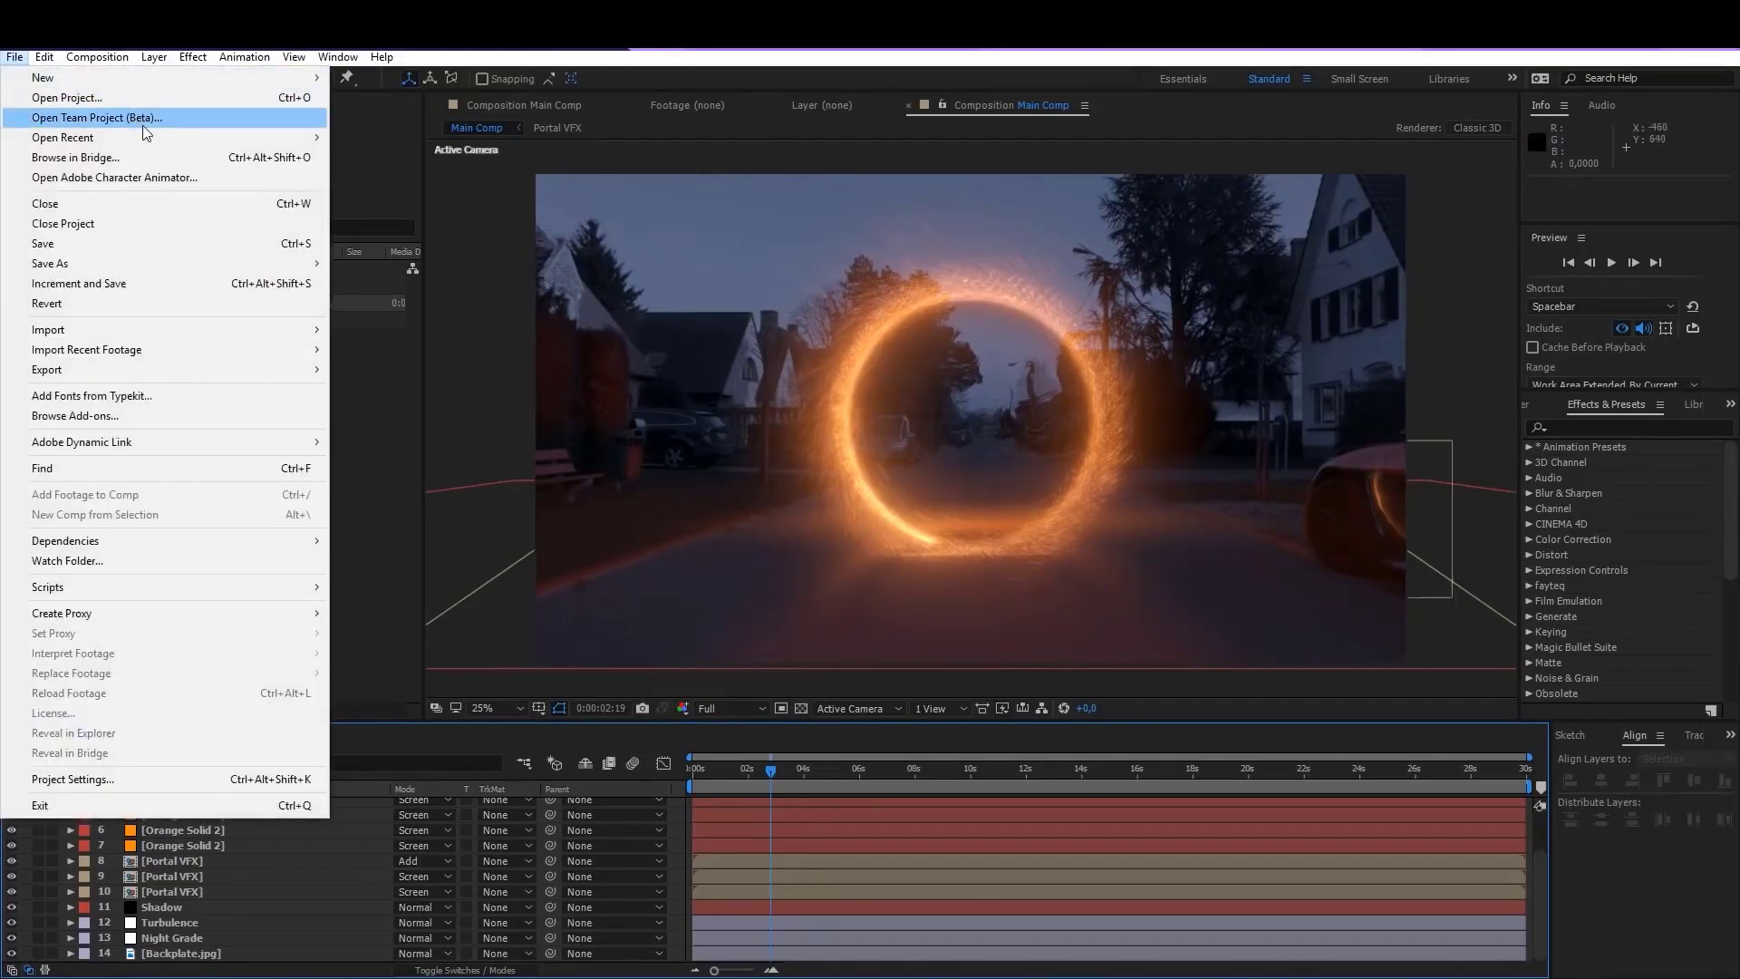
mouse_move(63, 136)
click(519, 157)
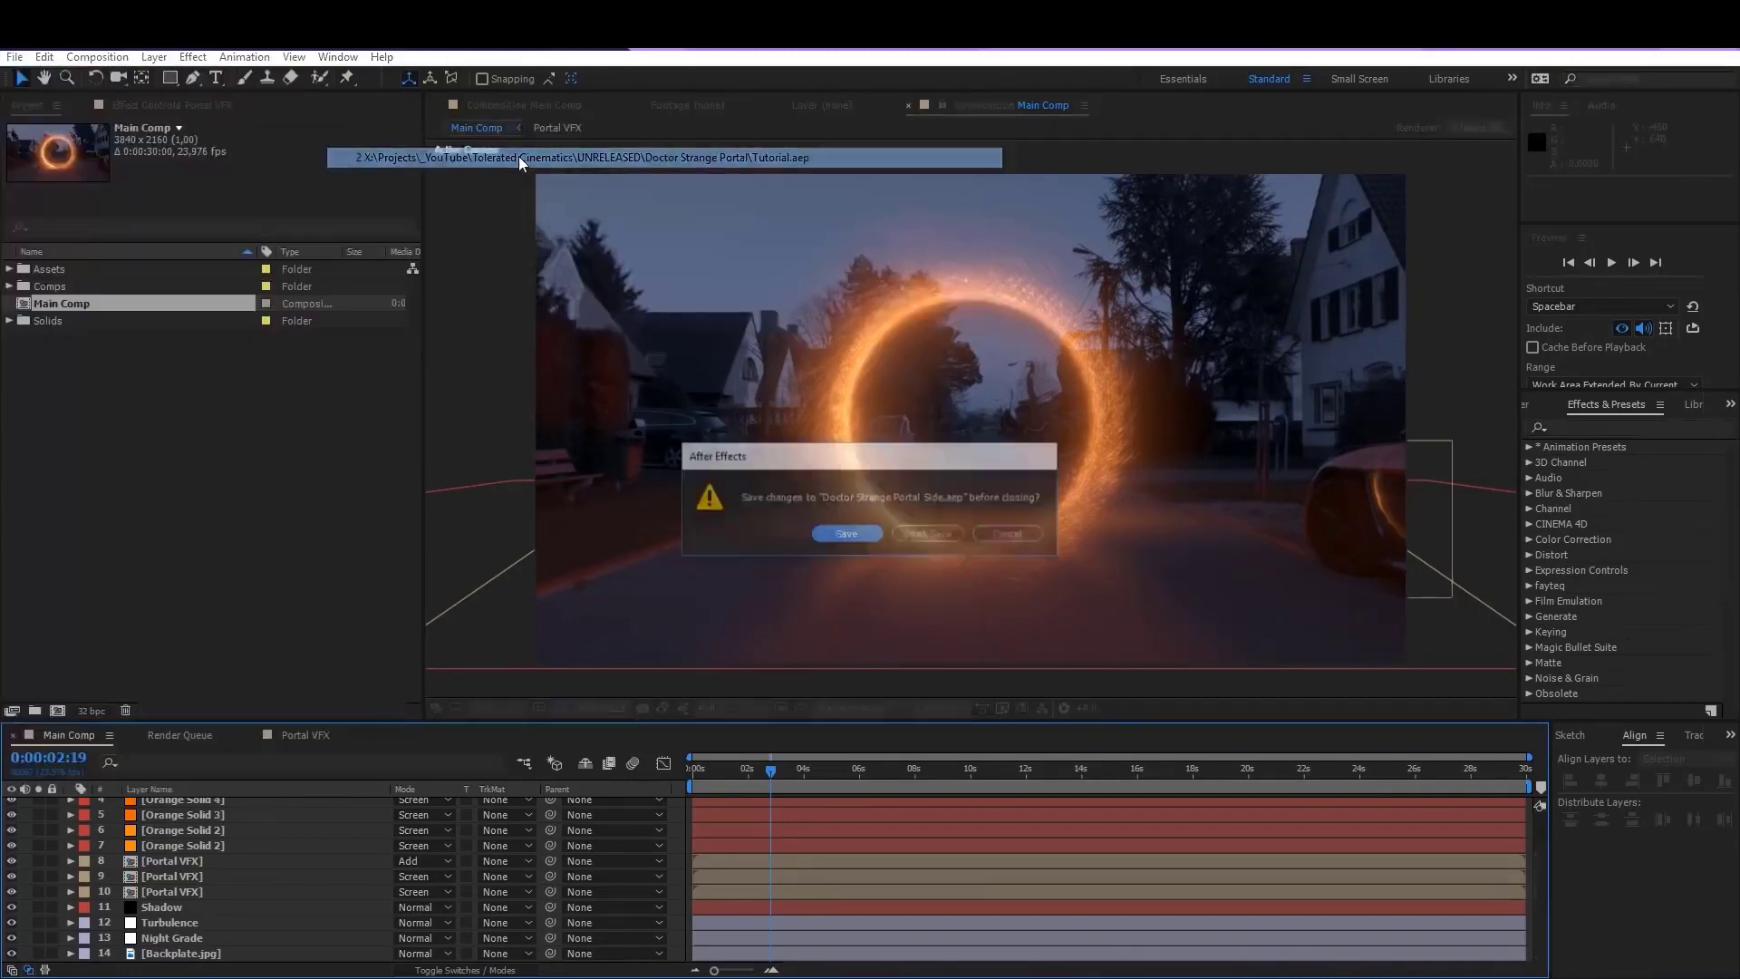
click(849, 537)
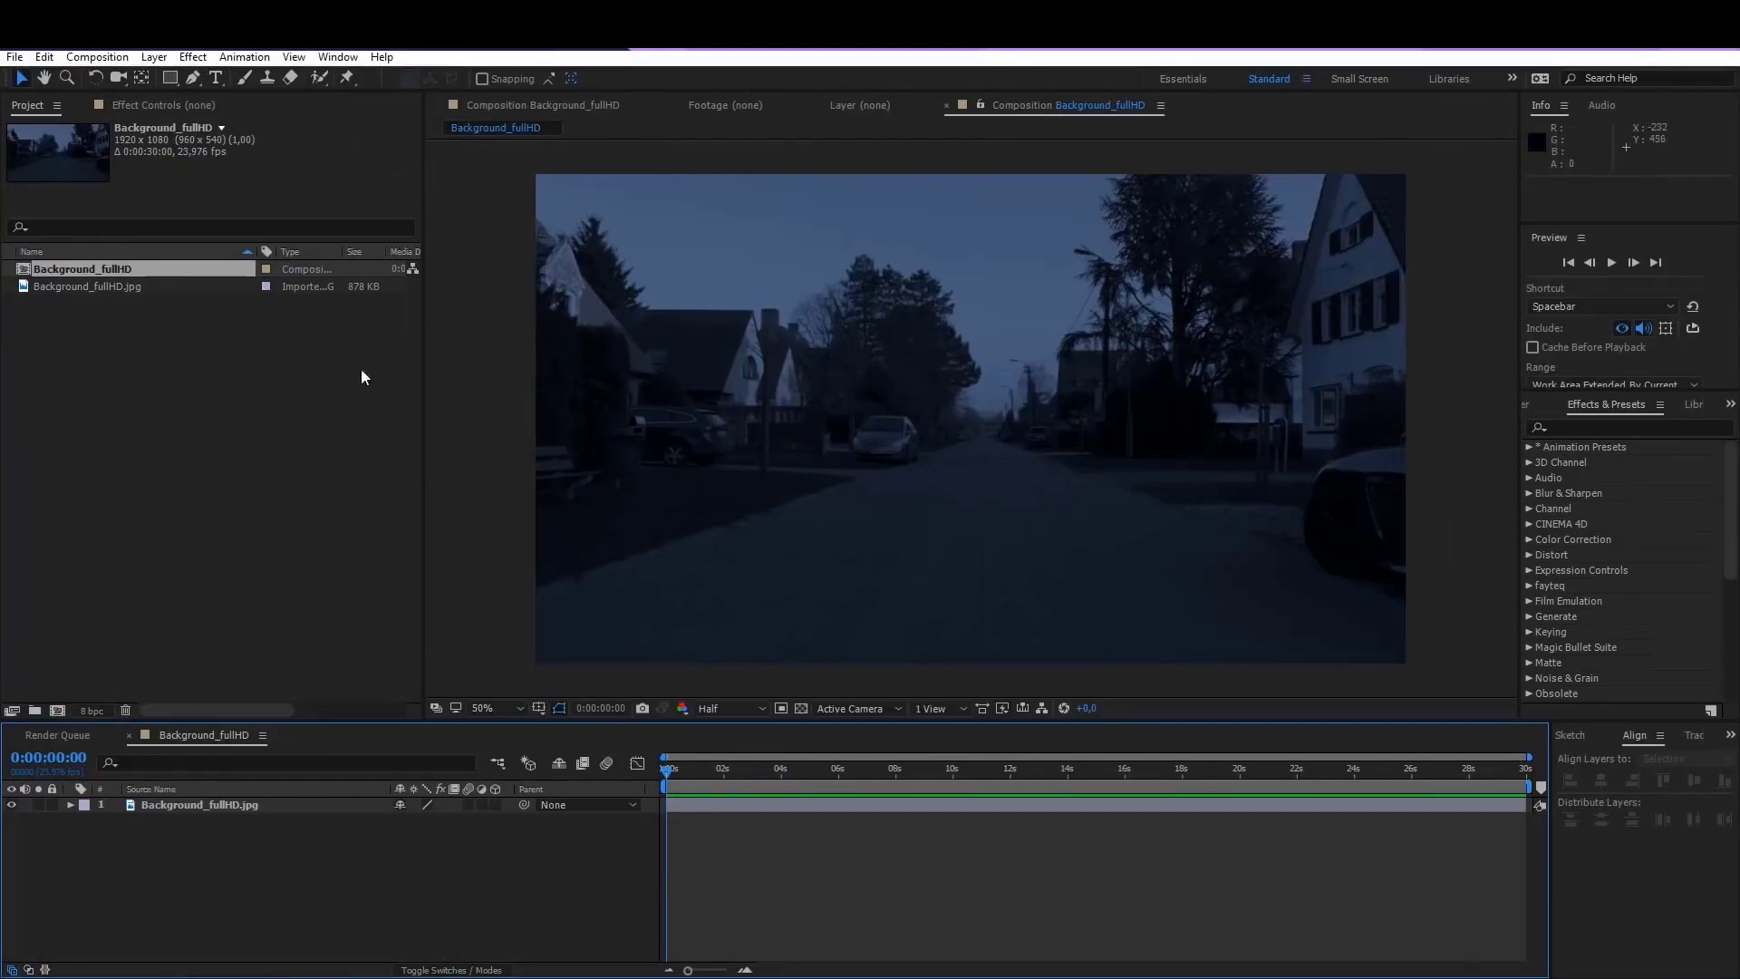
click(99, 286)
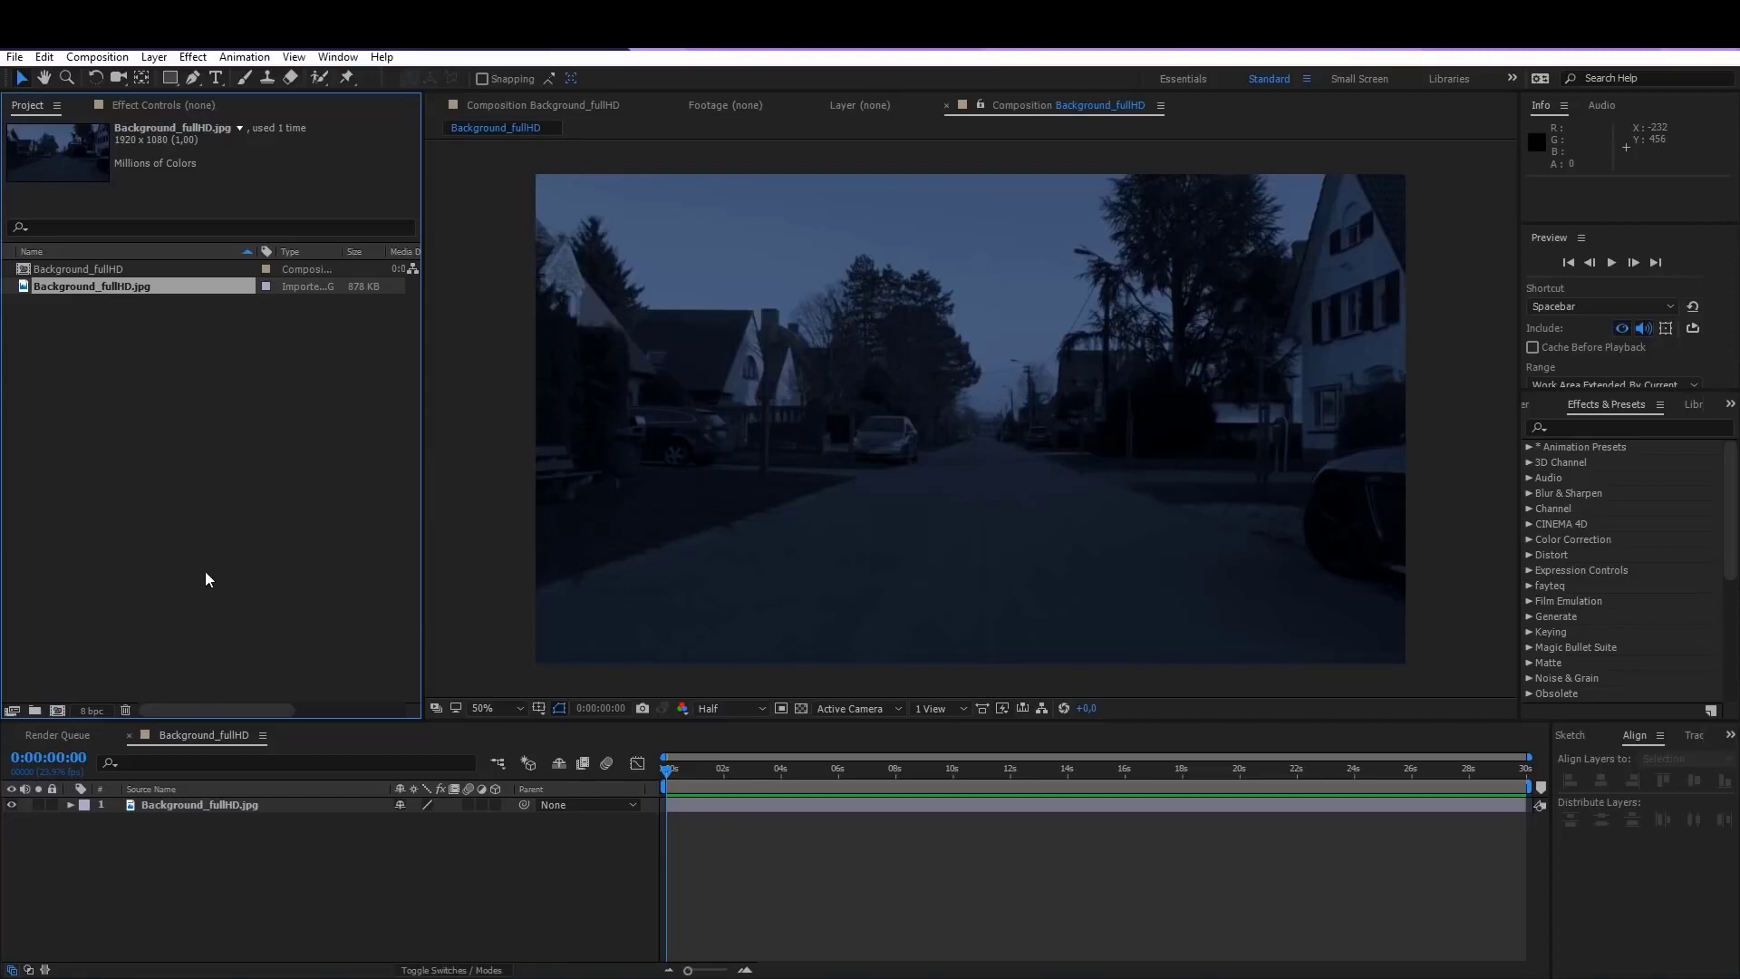
click(225, 806)
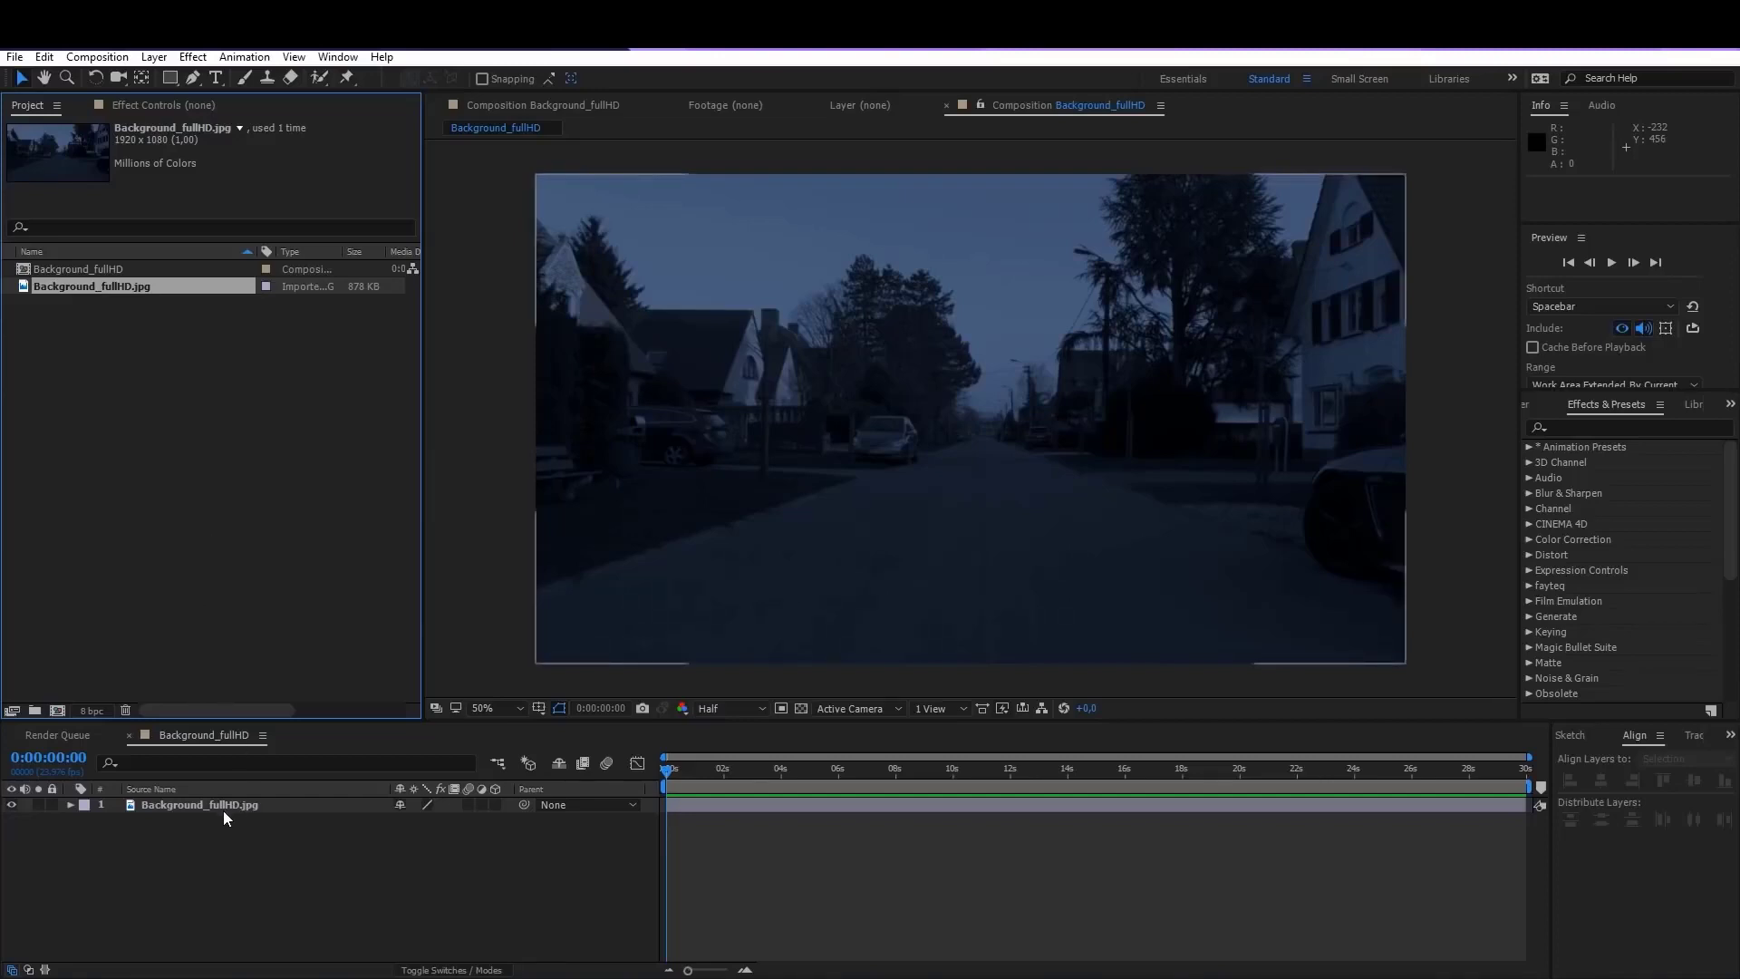
click(219, 817)
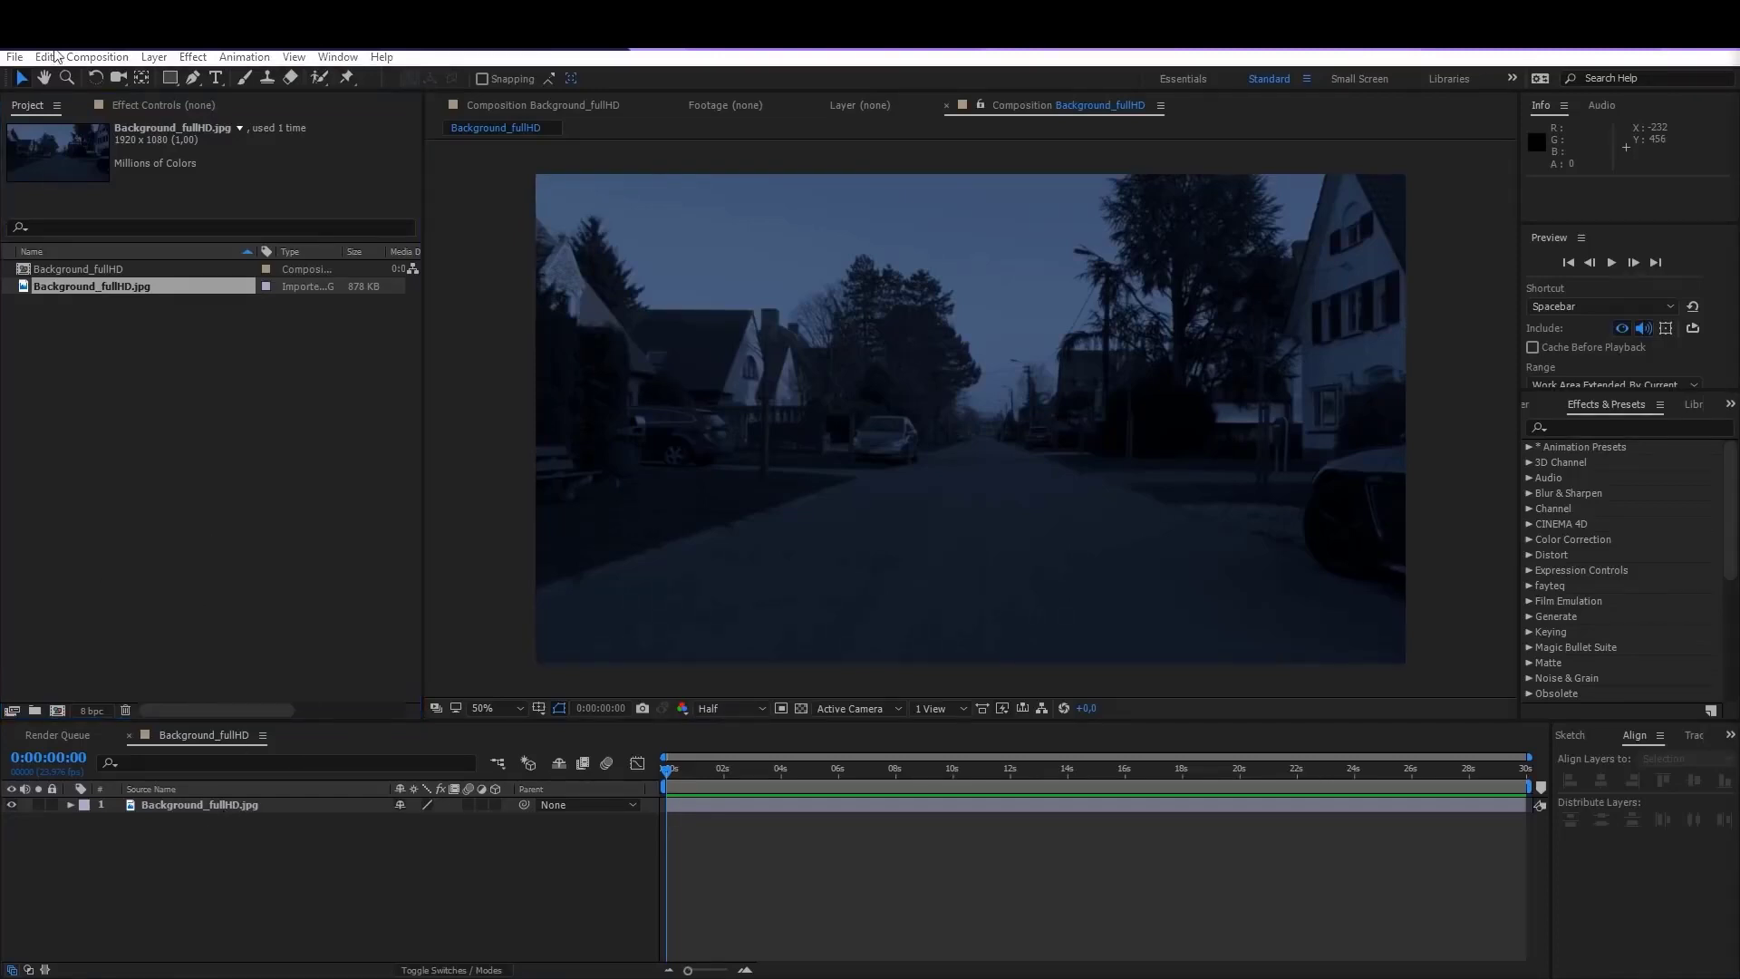
Step: Start a new composition named Portal VFX with a size of 1920 x 1080 px
click(95, 56)
click(78, 72)
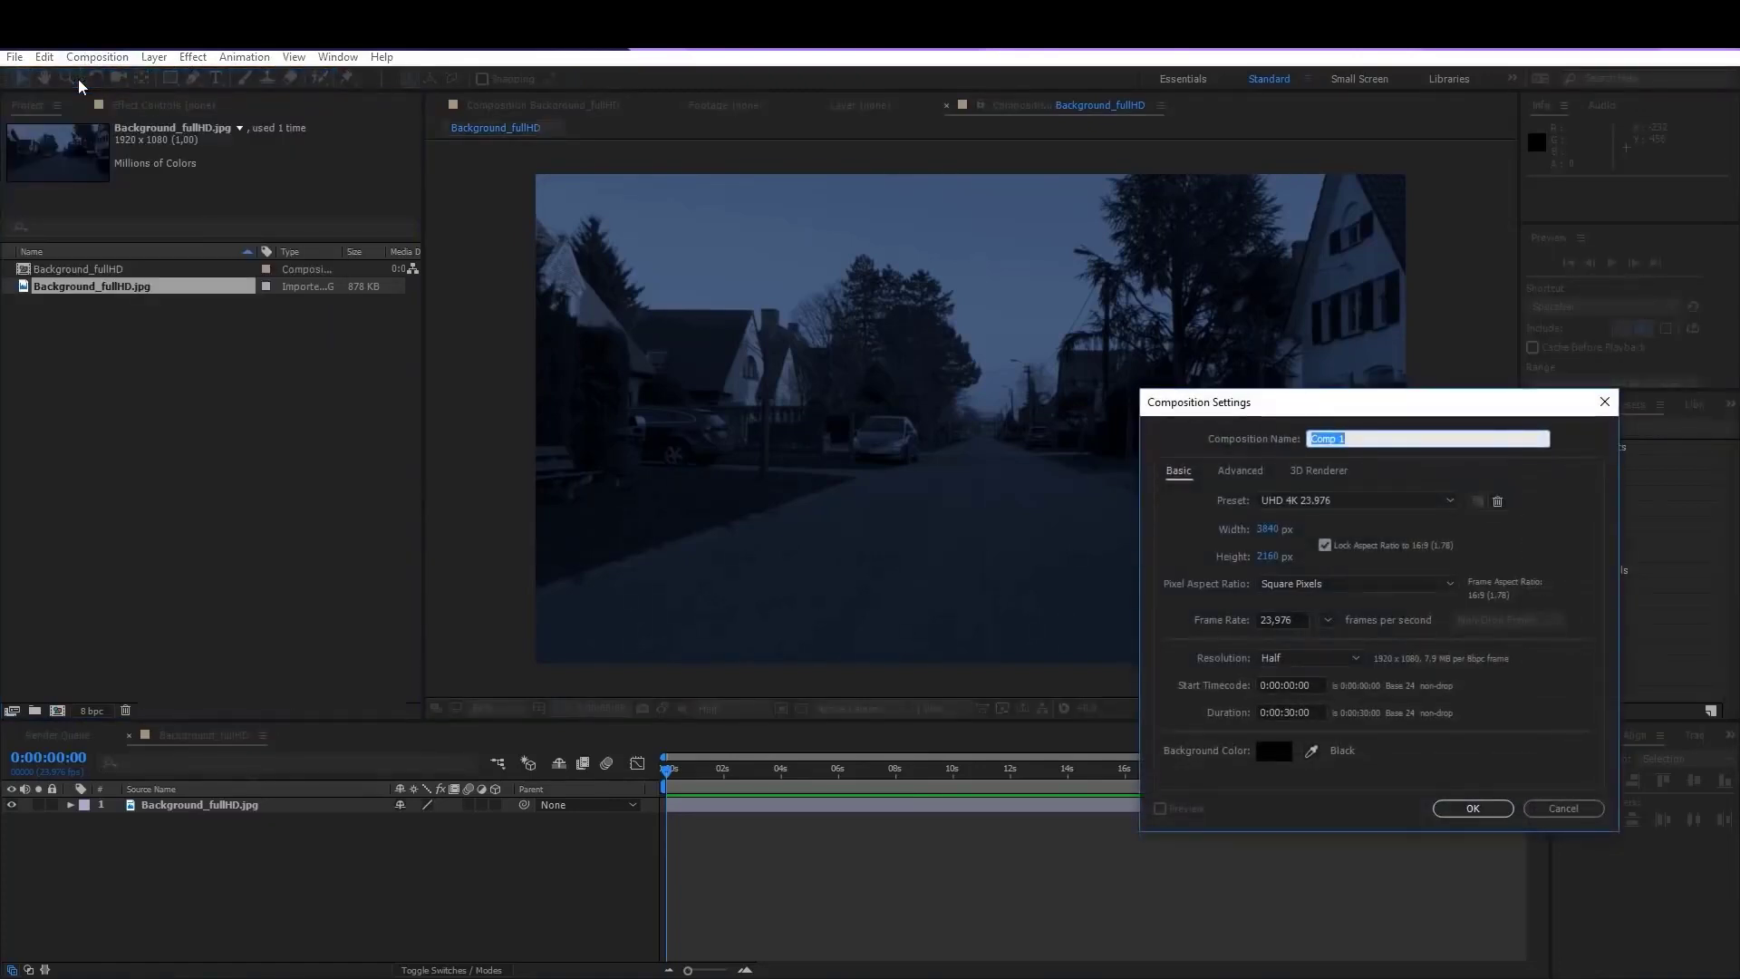
text(Portal VFX)
drag(1250, 401, 1112, 373)
click(1133, 504)
text(1920)
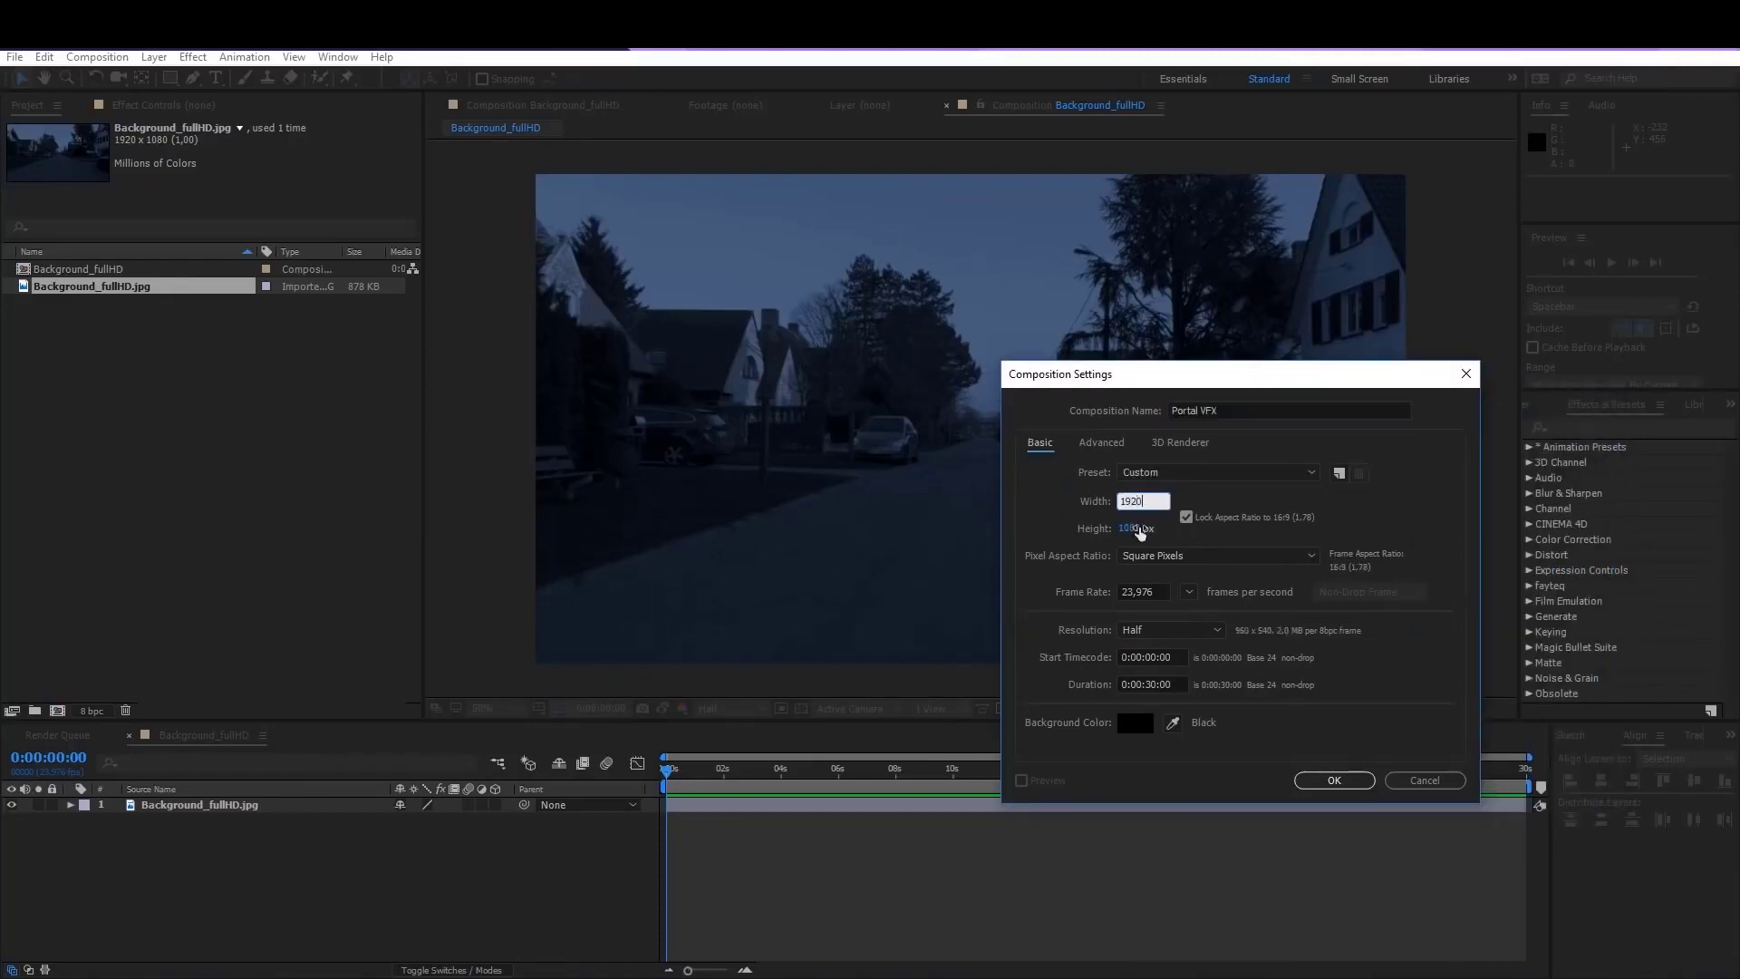
click(1140, 531)
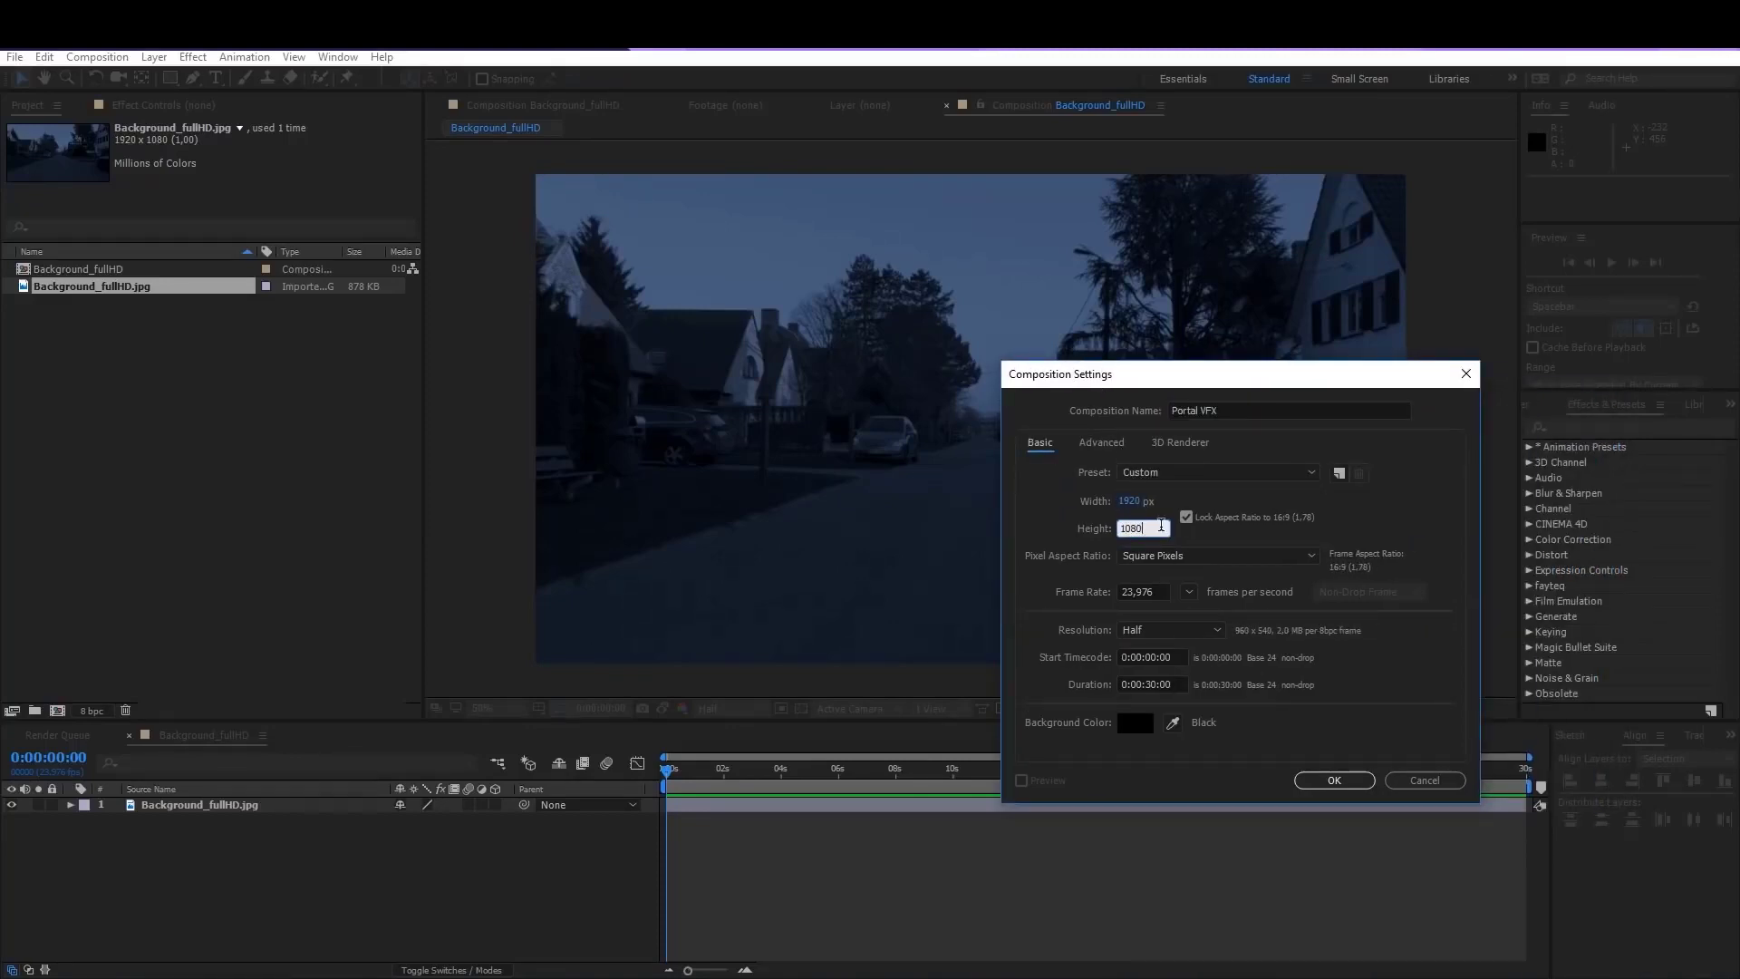
Step: Set the new composition's duration to 0:00:10:00 and create it
click(1147, 591)
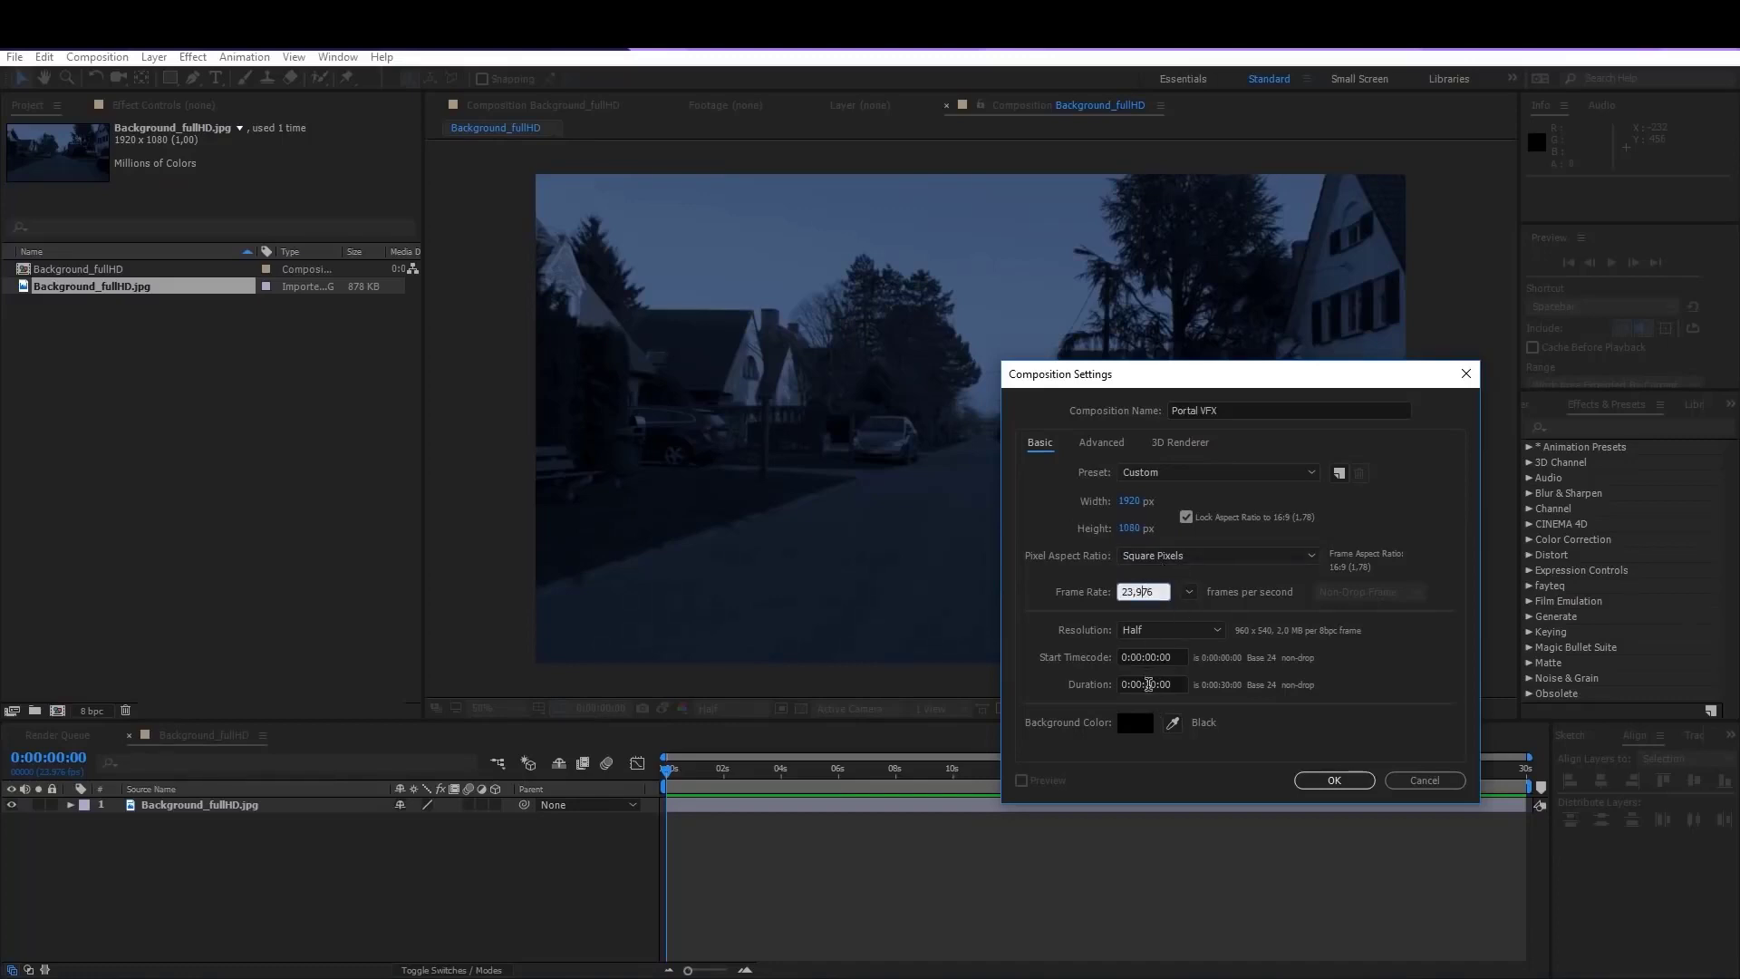
click(1151, 684)
key(BackSpace)
text(1)
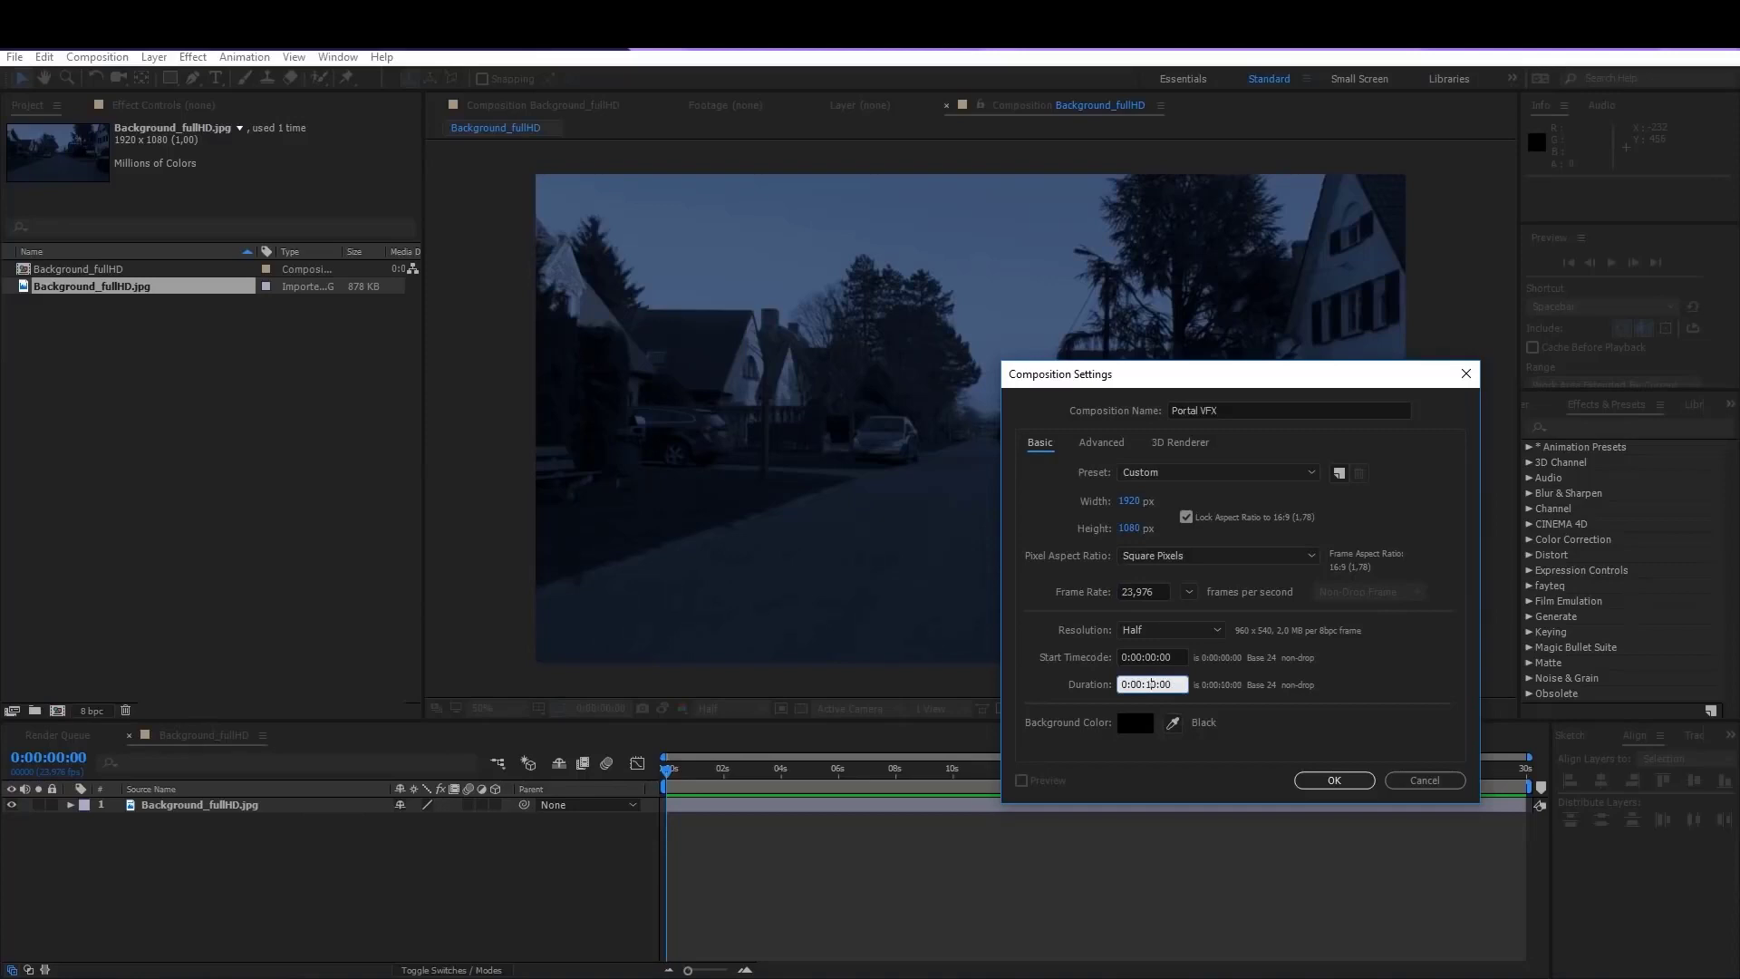
click(1333, 781)
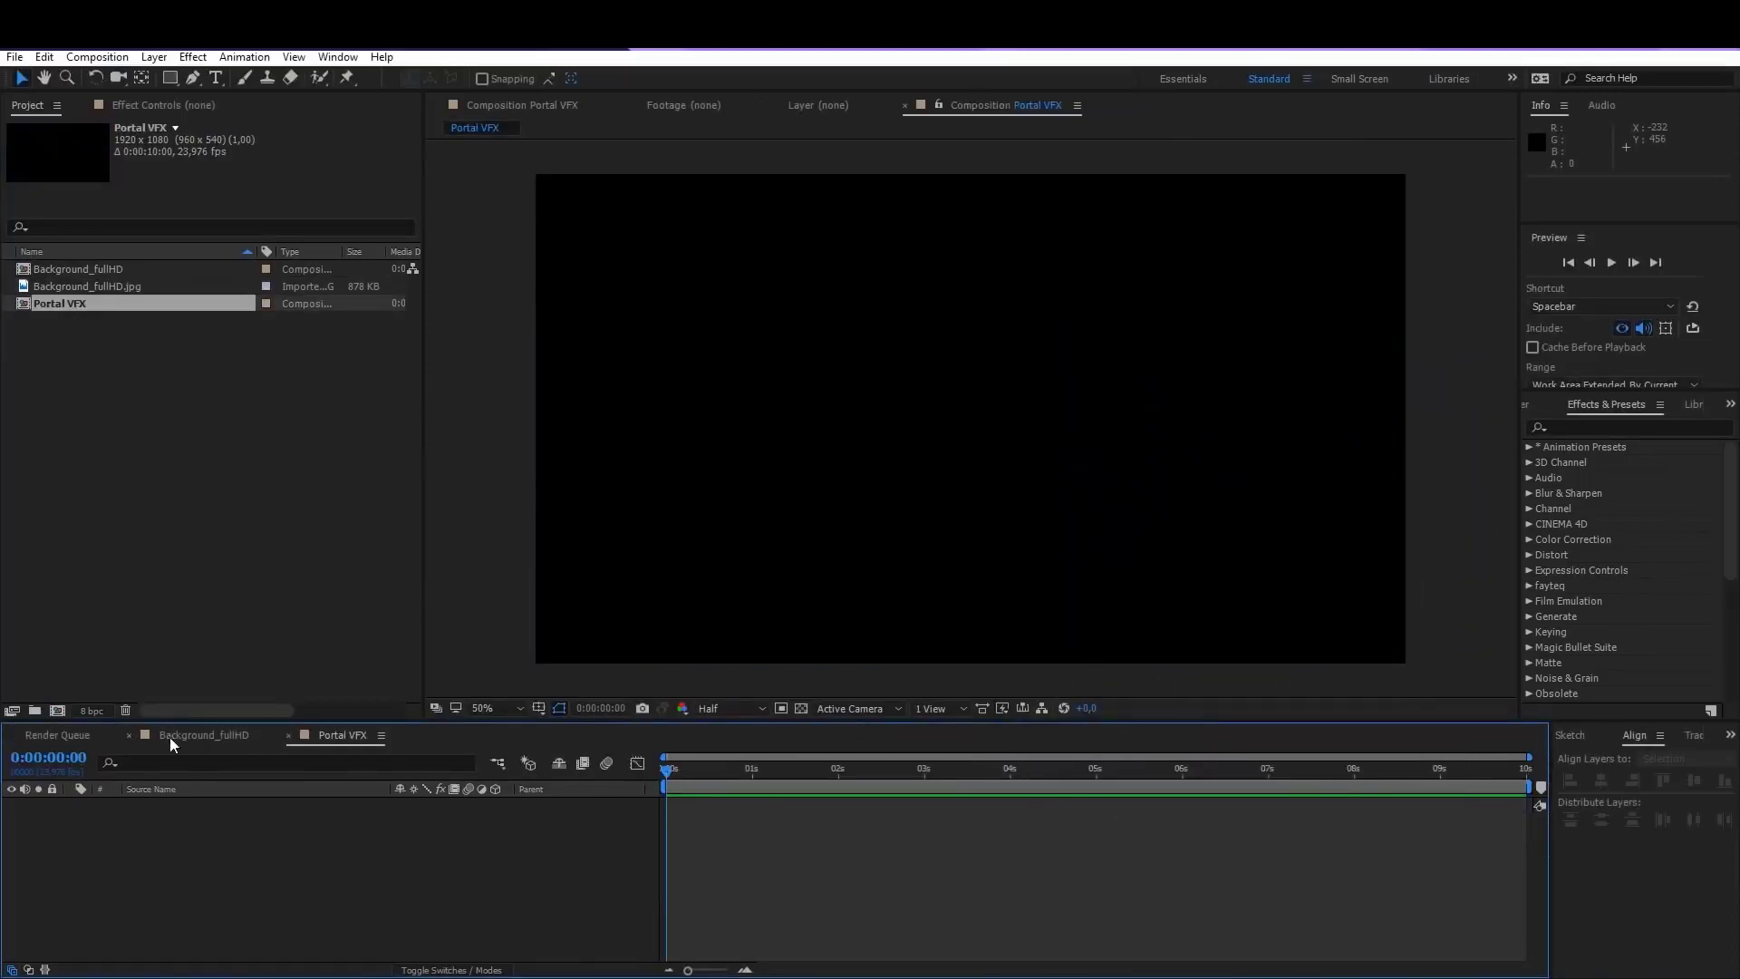
Step: Rename the Background_fullHD composition to Main Comp
click(170, 736)
right_click(225, 848)
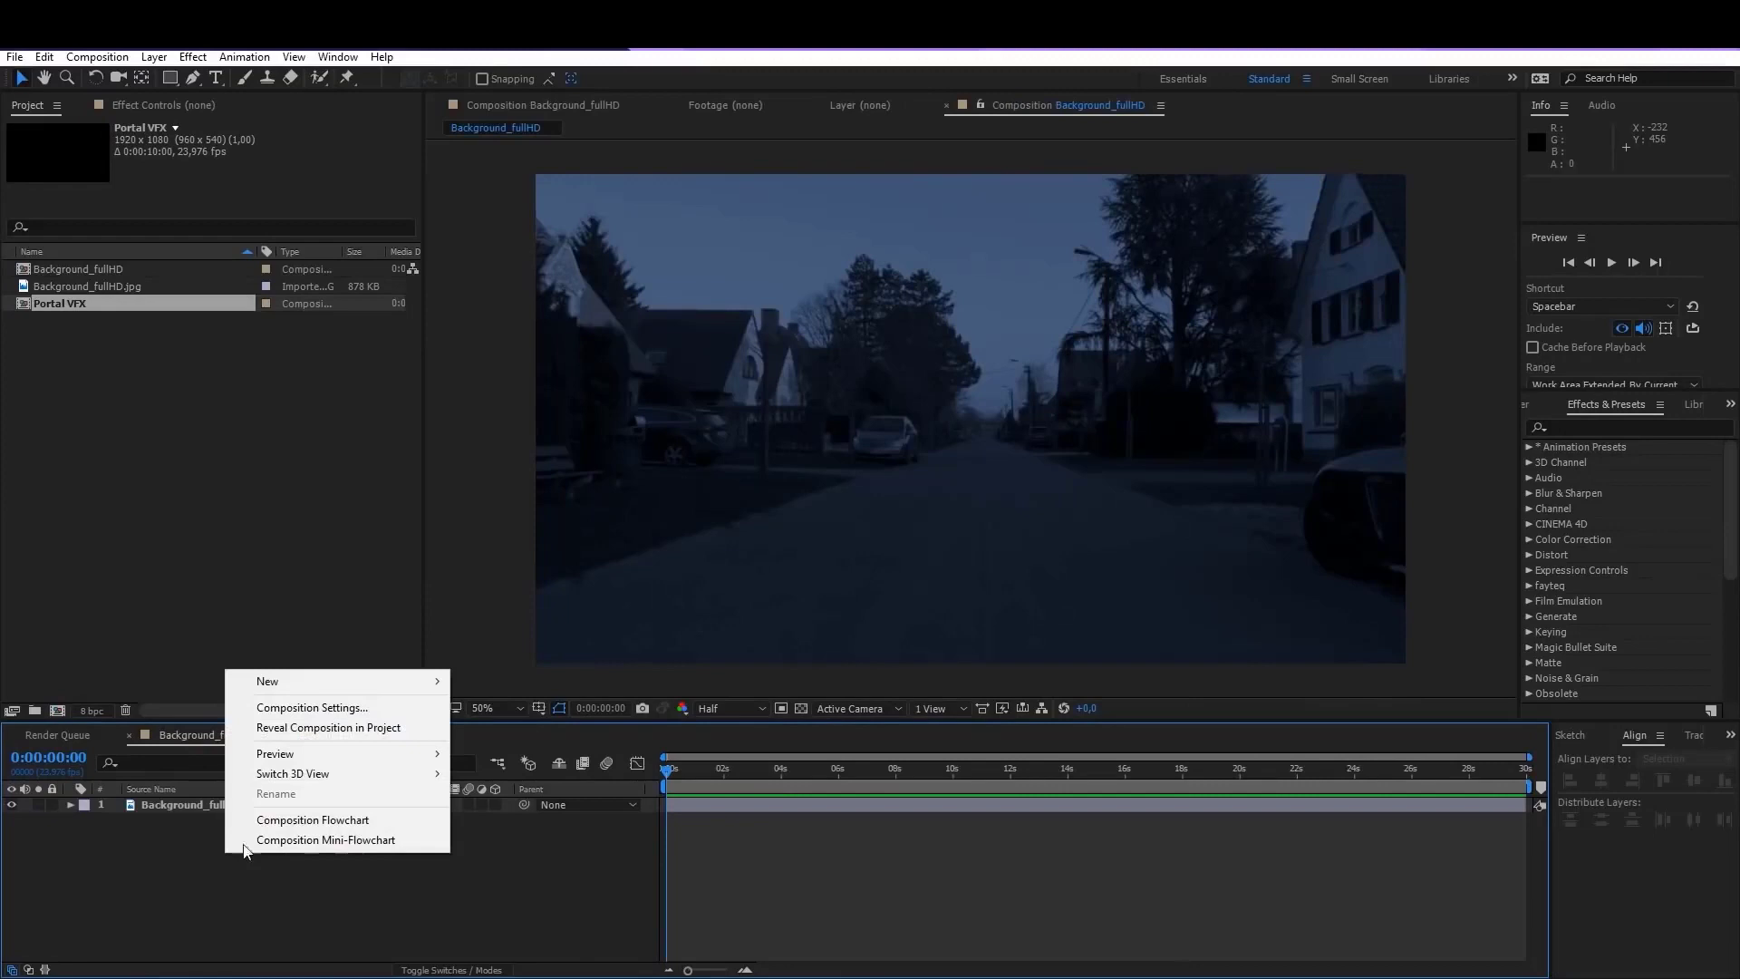
click(299, 711)
text(Main)
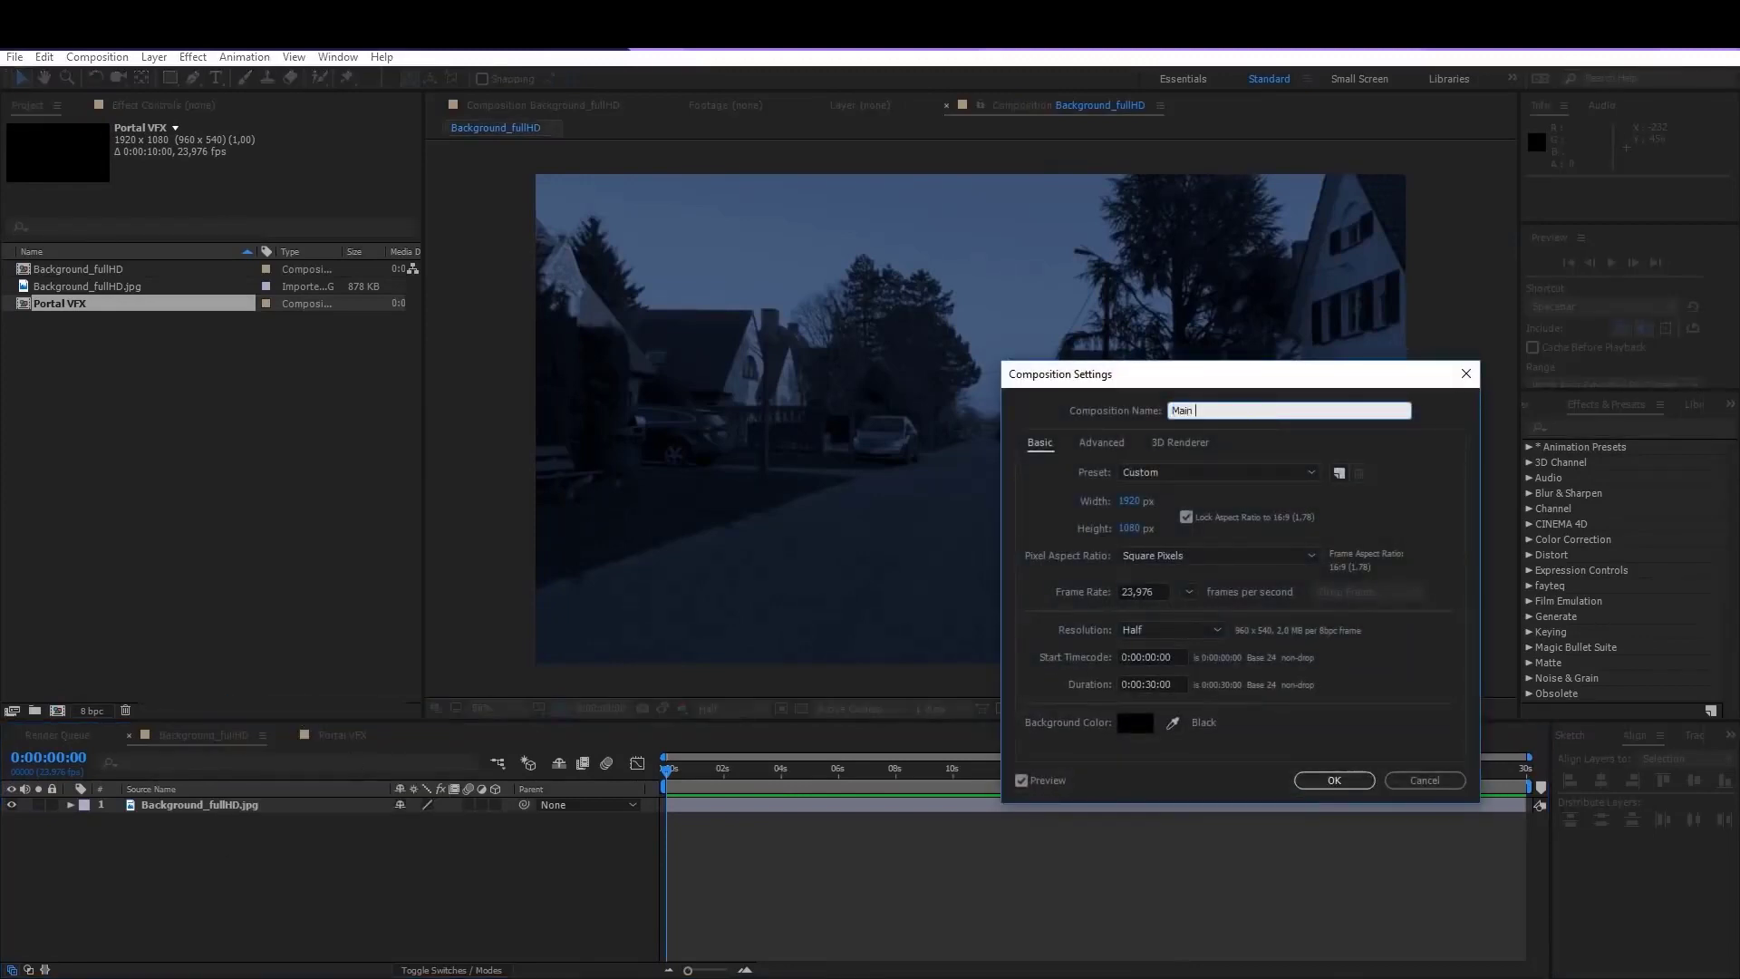
text( Comp)
key(Return)
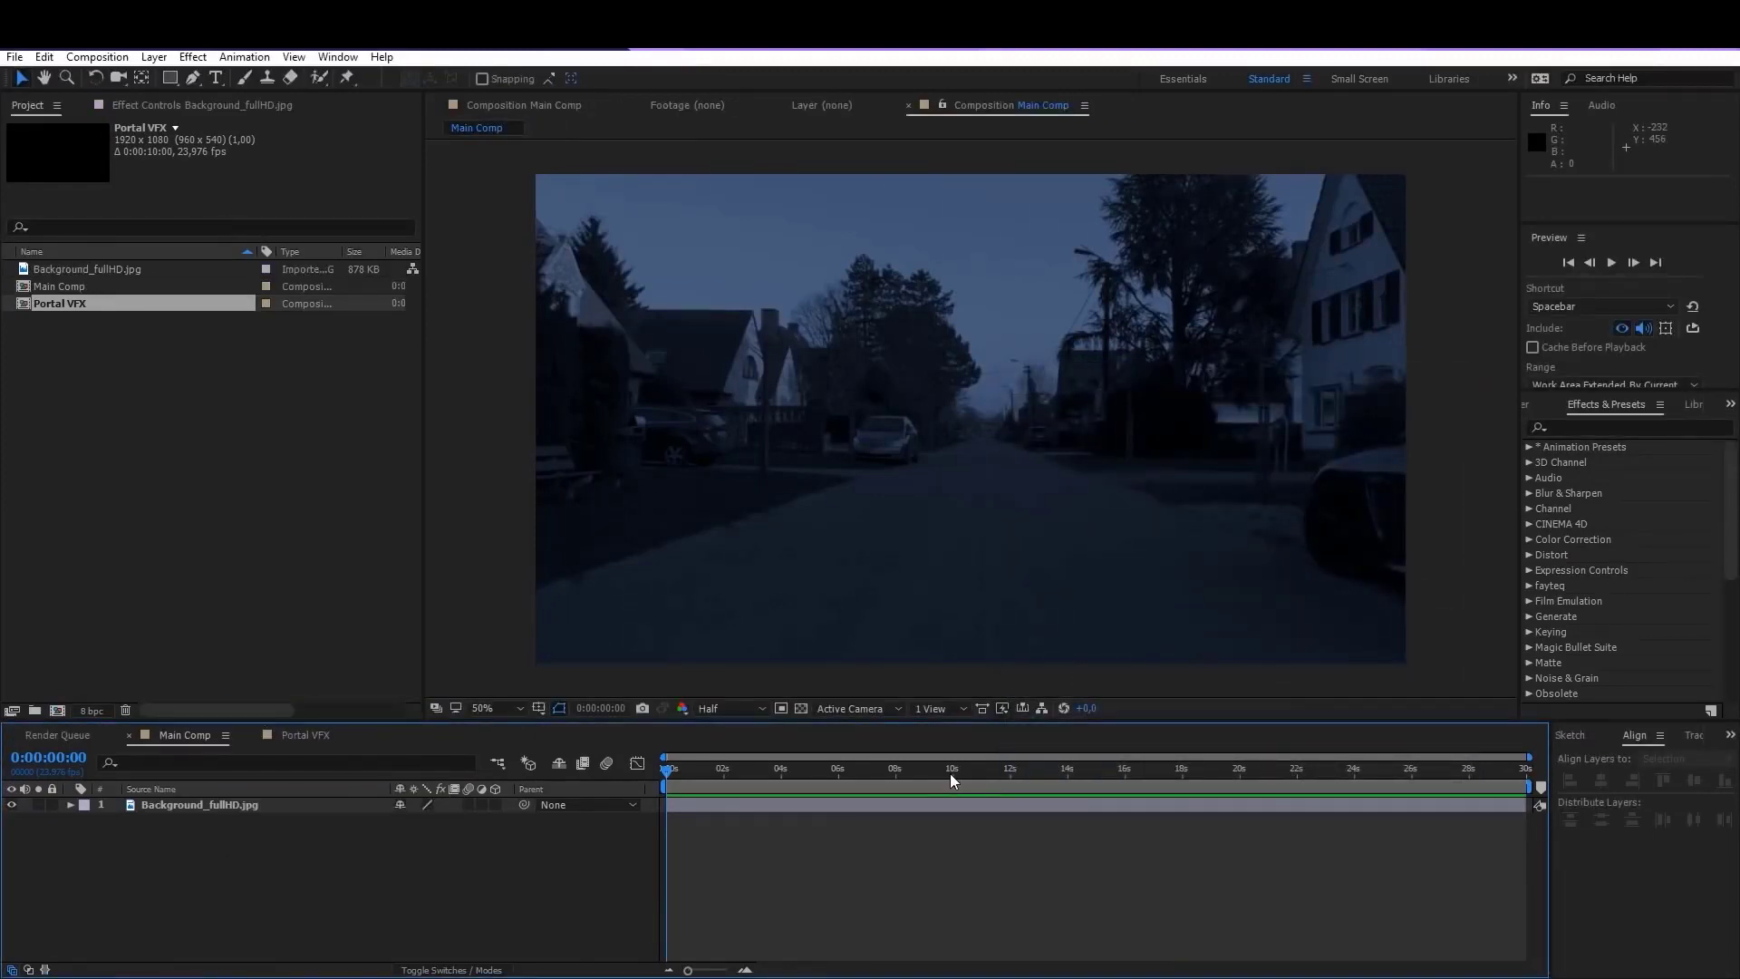
Step: End the Main Comp work area at 10 seconds and trim the composition to it
click(950, 772)
key(n)
right_click(921, 781)
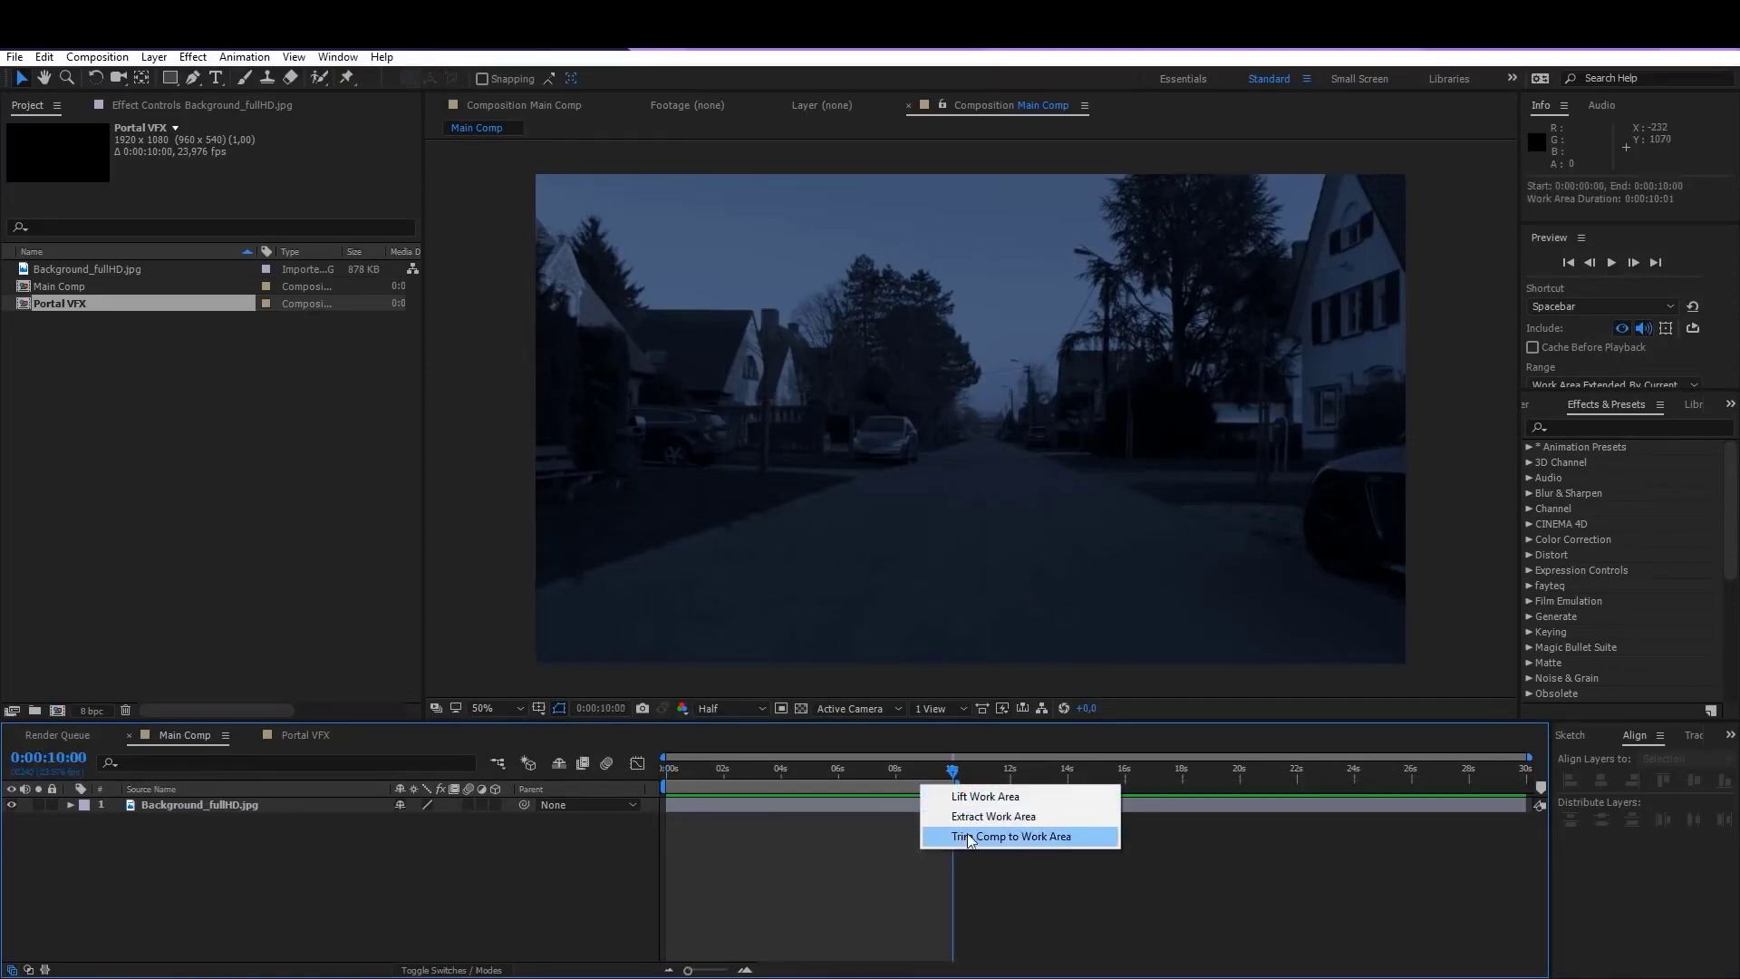
click(966, 835)
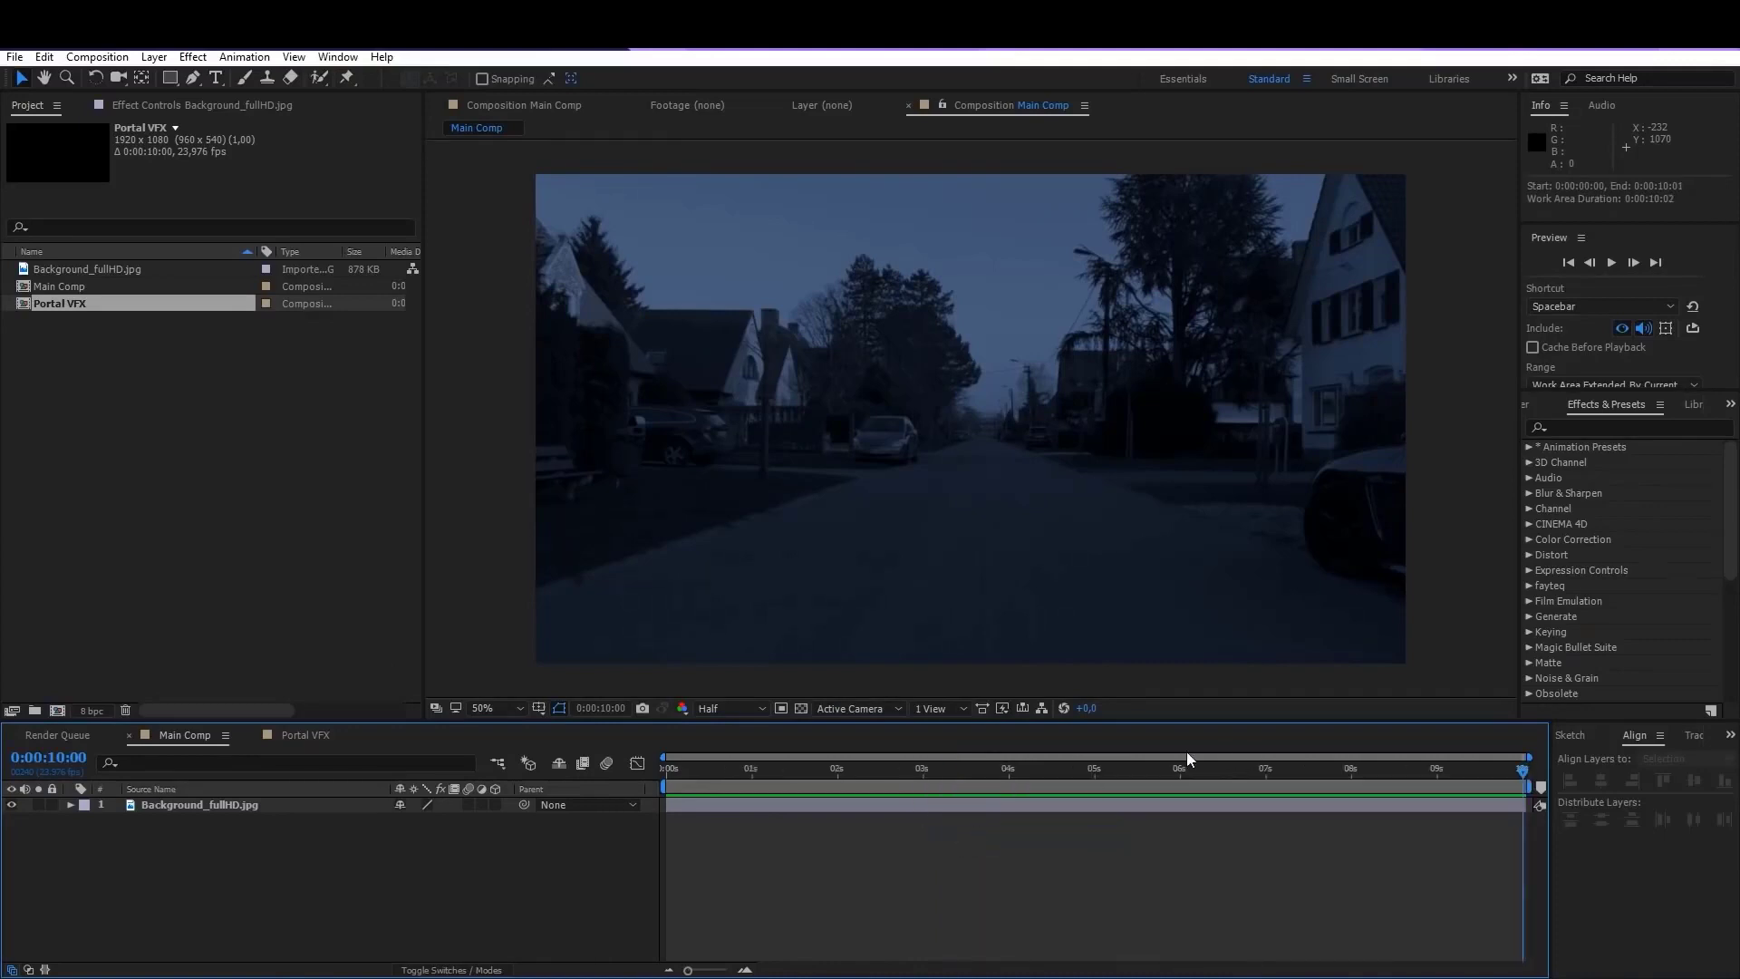
Step: Set the Main Comp work area to run from 0:00:05:10 to 0:00:07:05
drag(1174, 769, 1128, 770)
key(b)
drag(1242, 771, 1285, 770)
key(n)
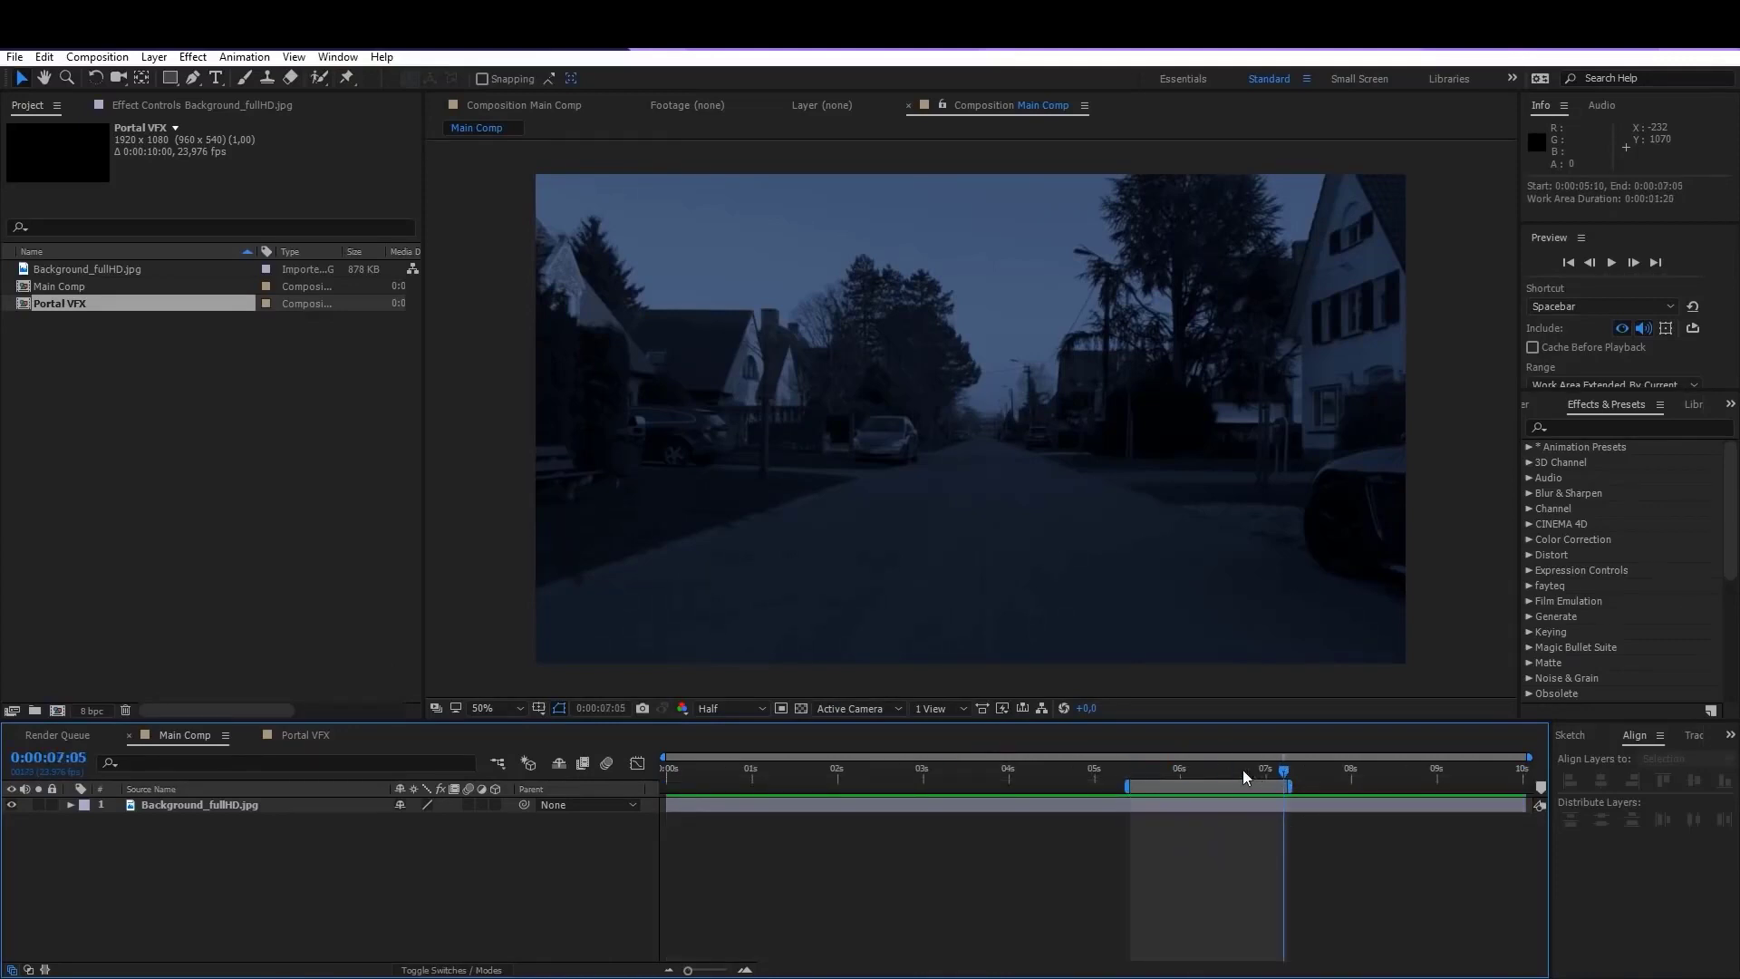
Step: Extend the work area back to the full length of Main Comp
key(Home)
key(b)
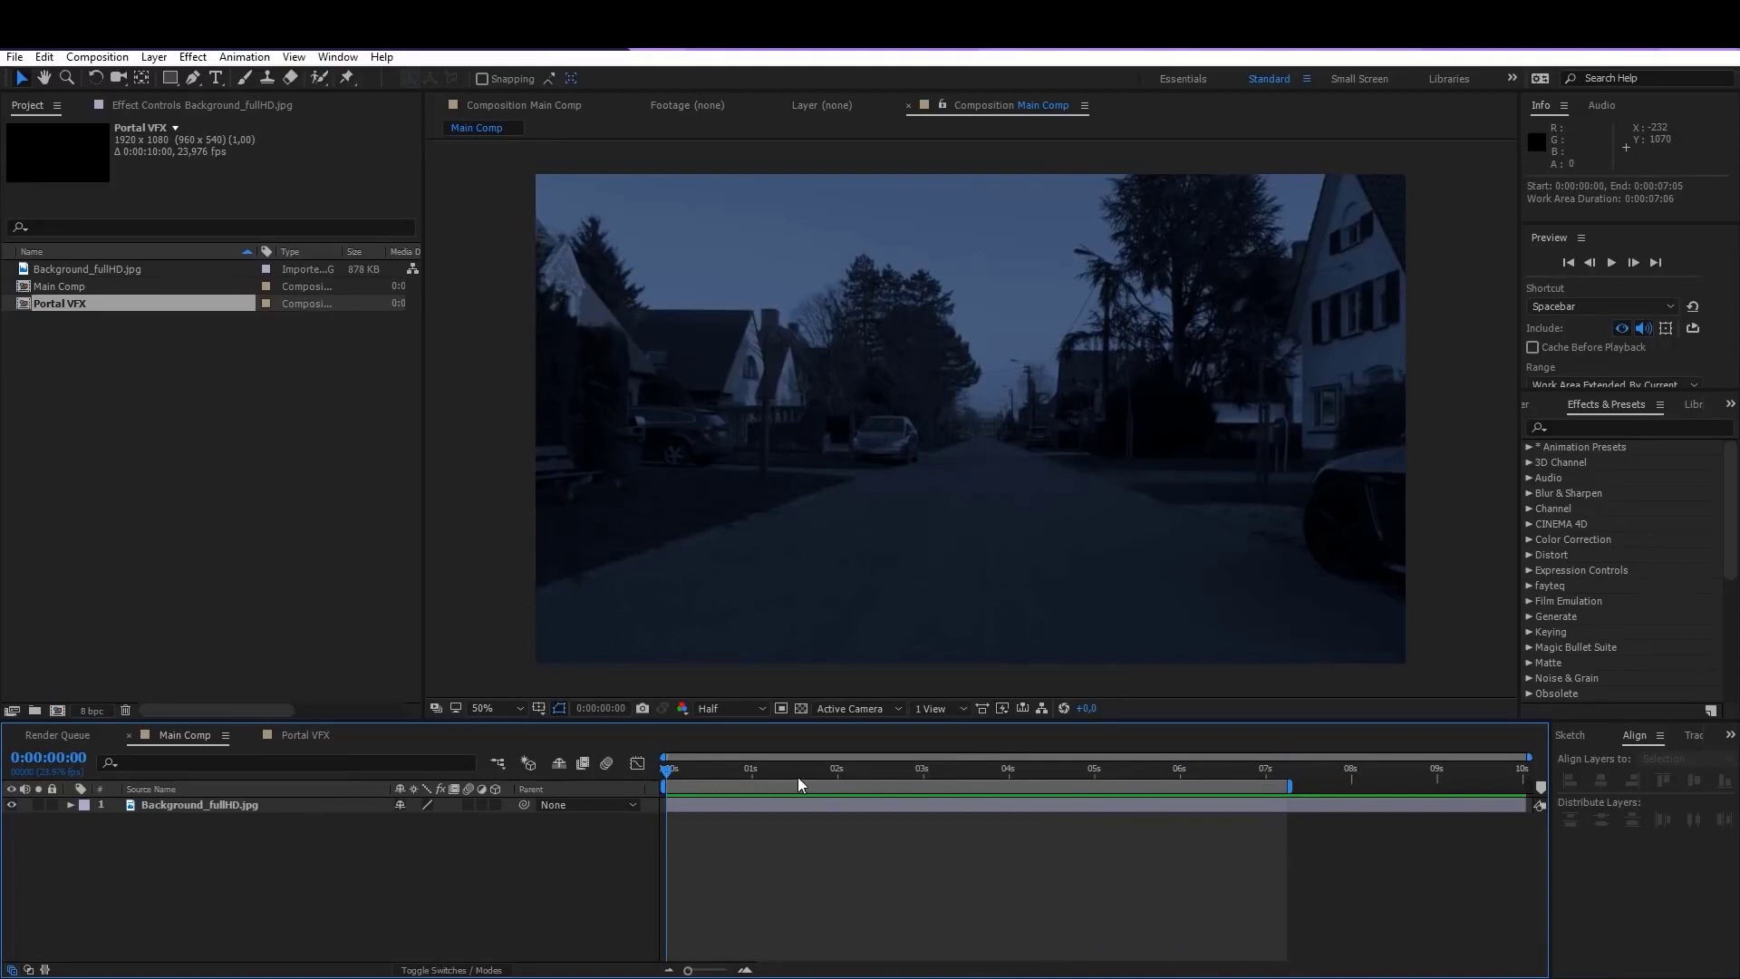
key(End)
key(n)
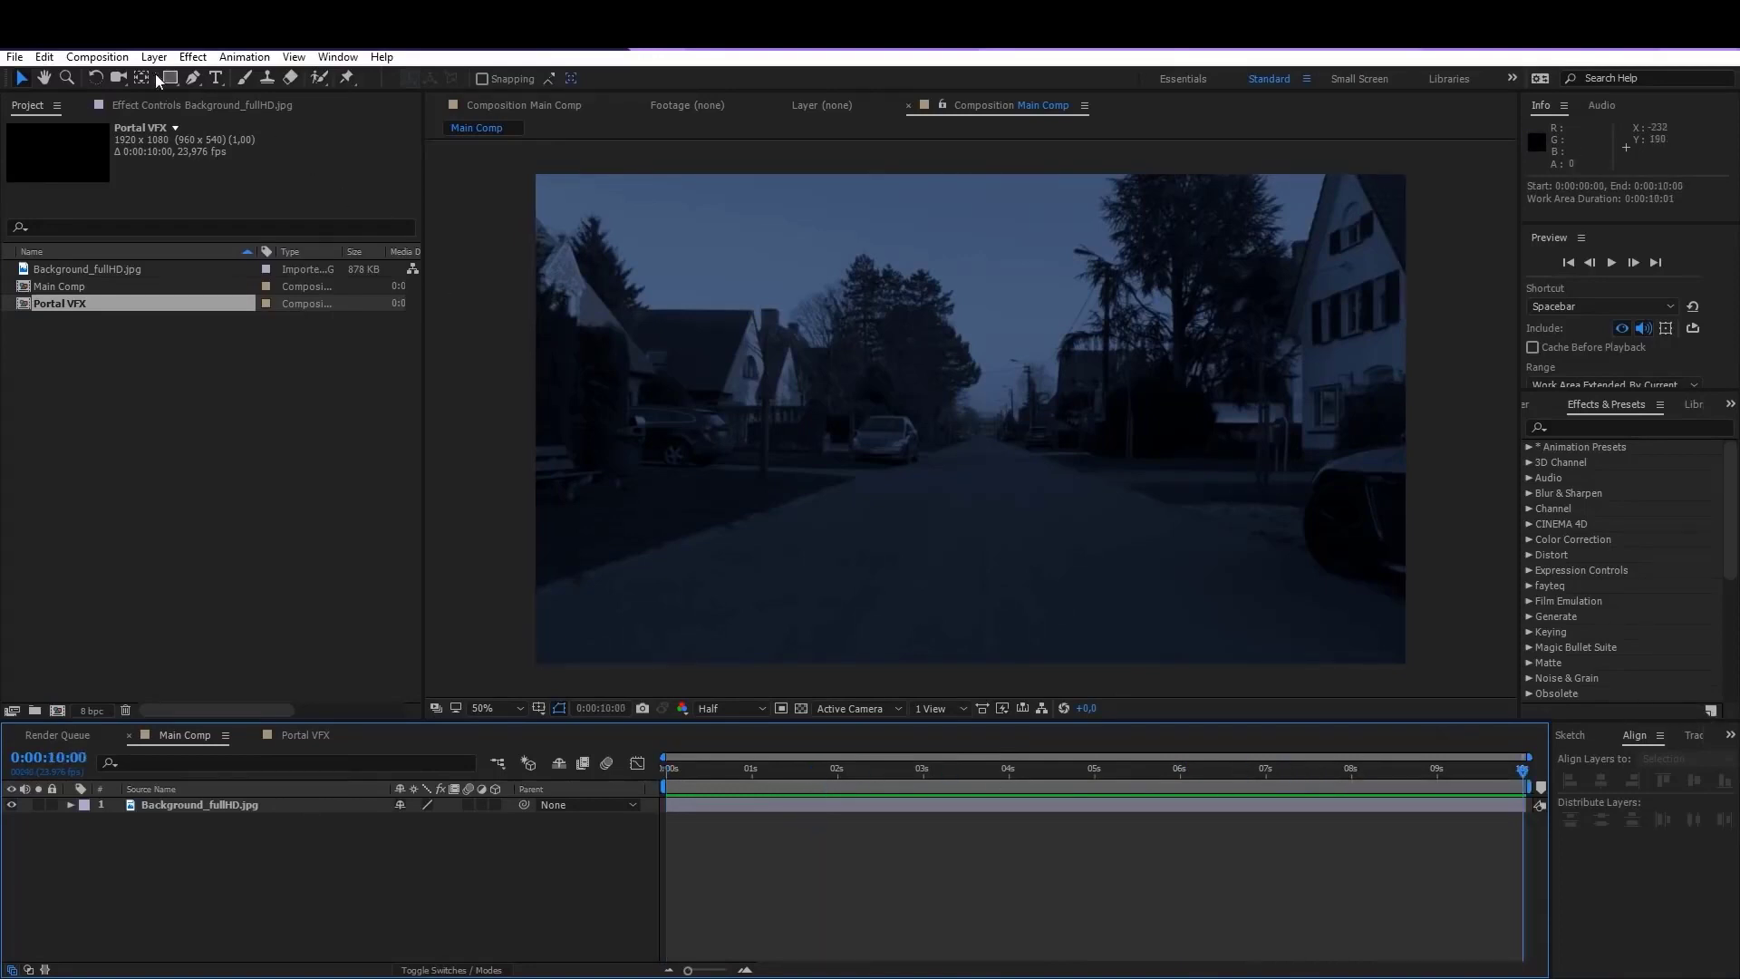
Step: Check the frame size, frame rate and duration in the Main Comp settings without changing them
click(97, 56)
click(100, 105)
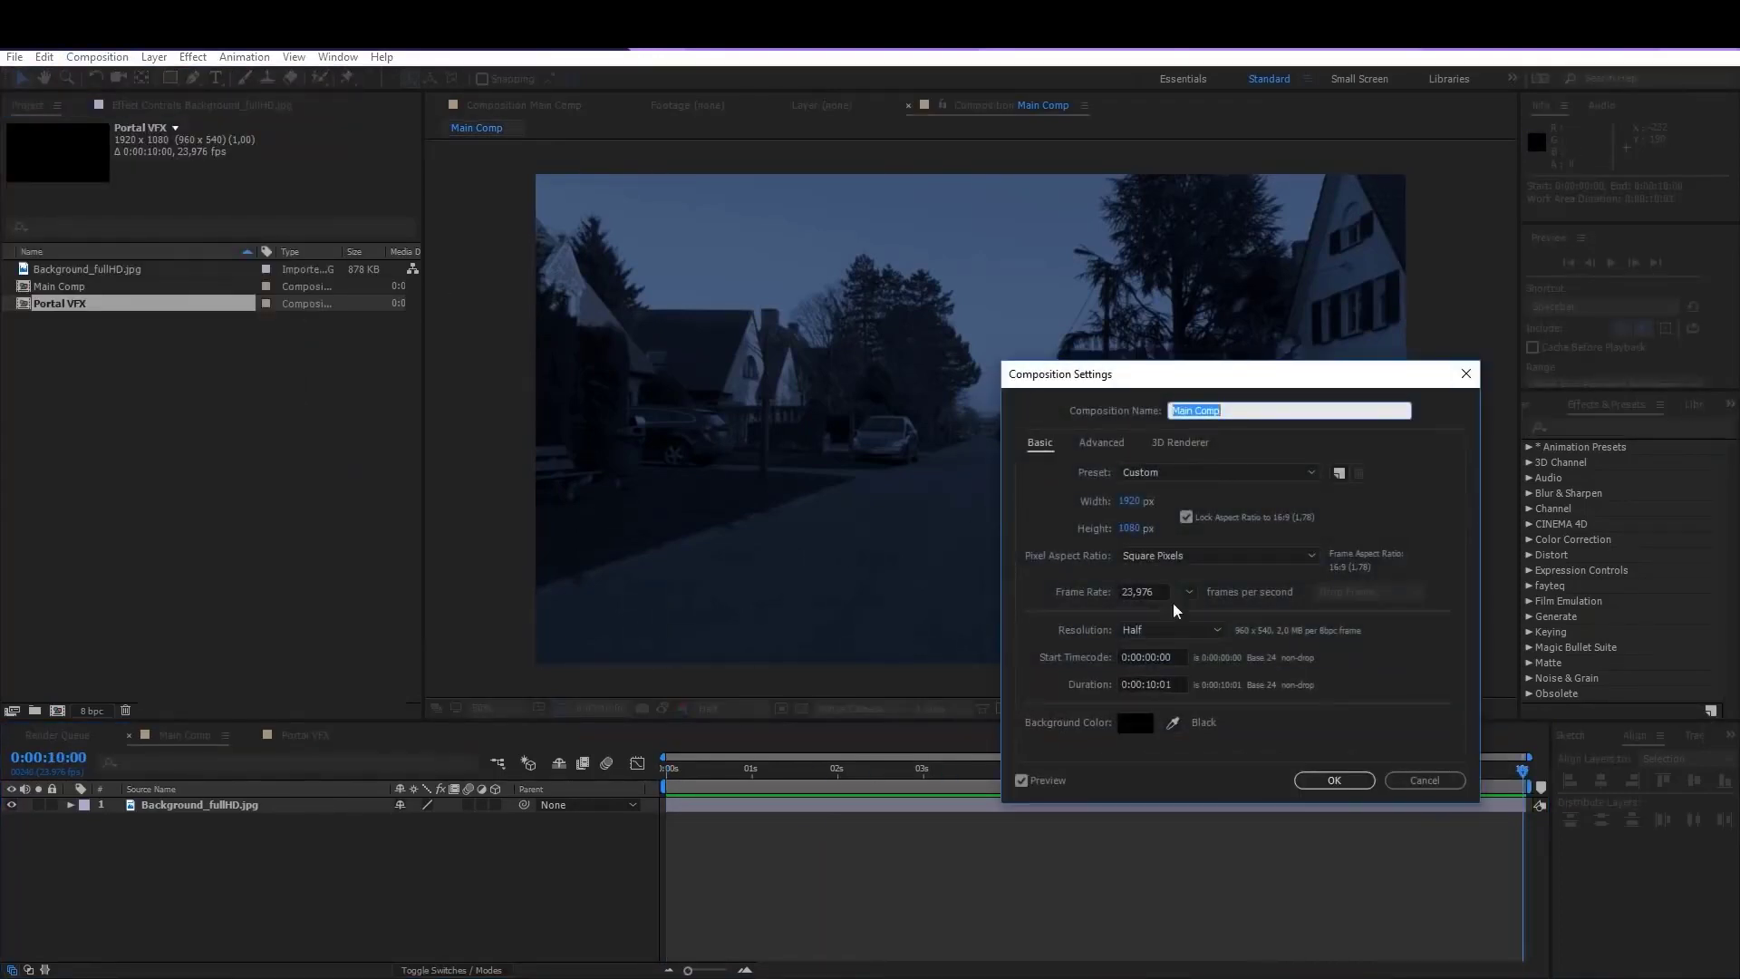
click(1391, 780)
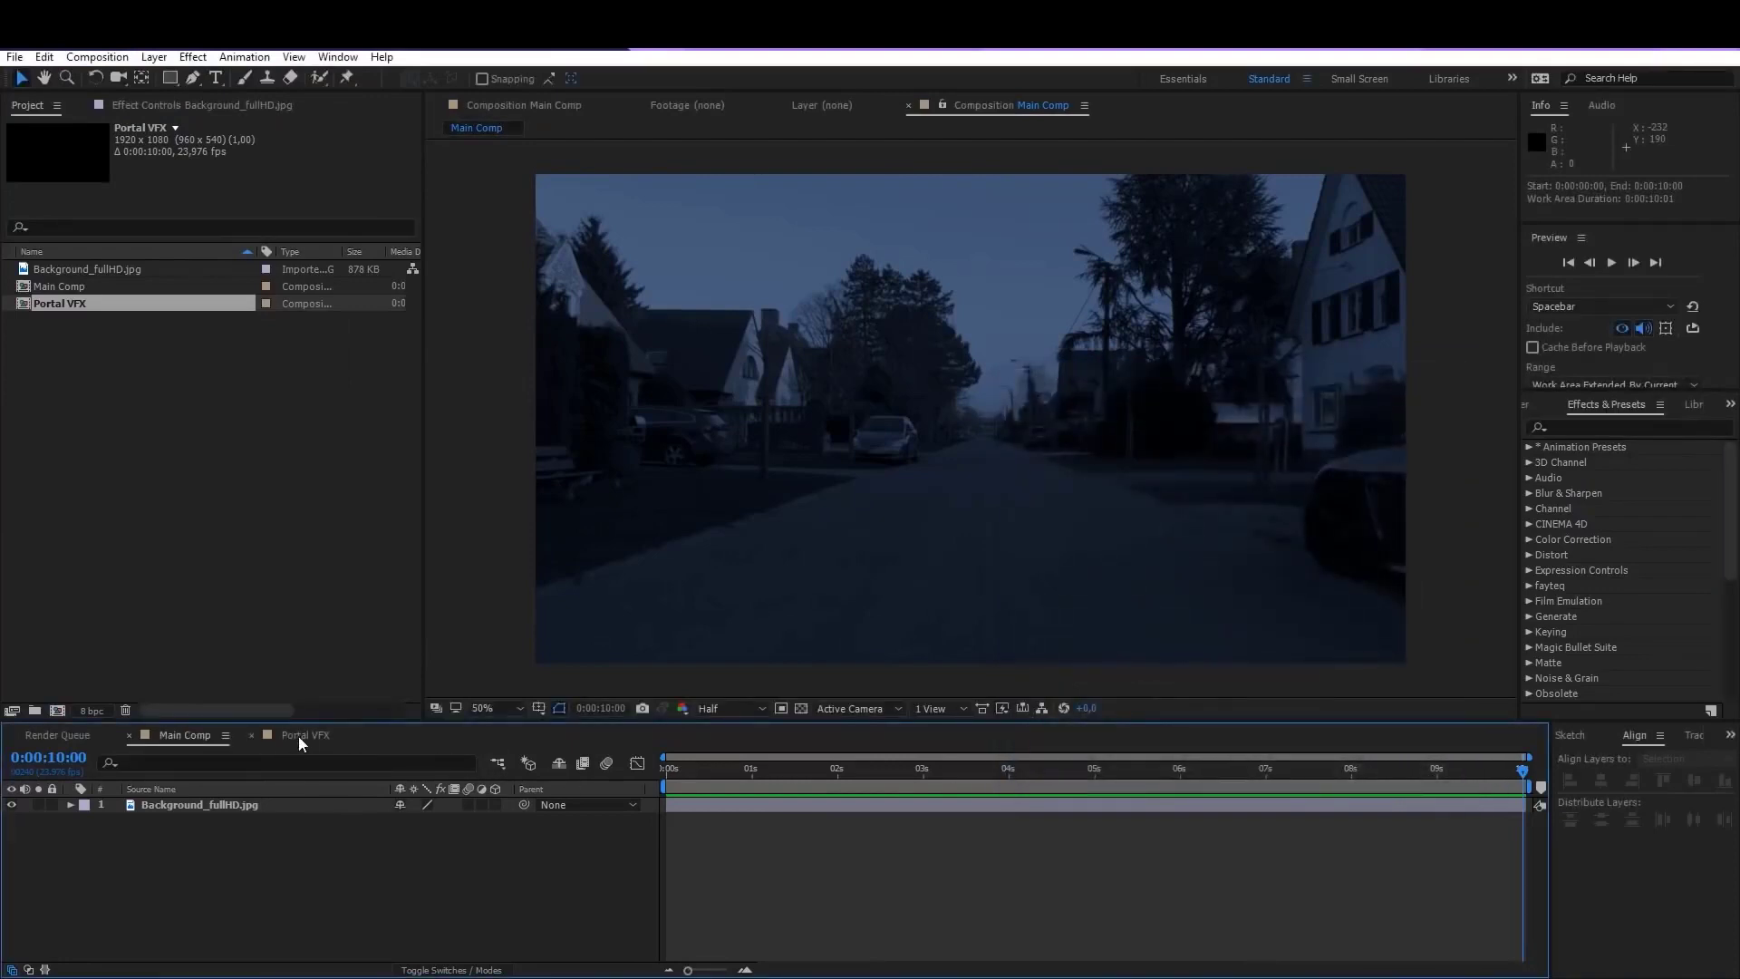
Step: Add a white 1920 x 1080 px solid named Particles to the Portal VFX composition
click(301, 736)
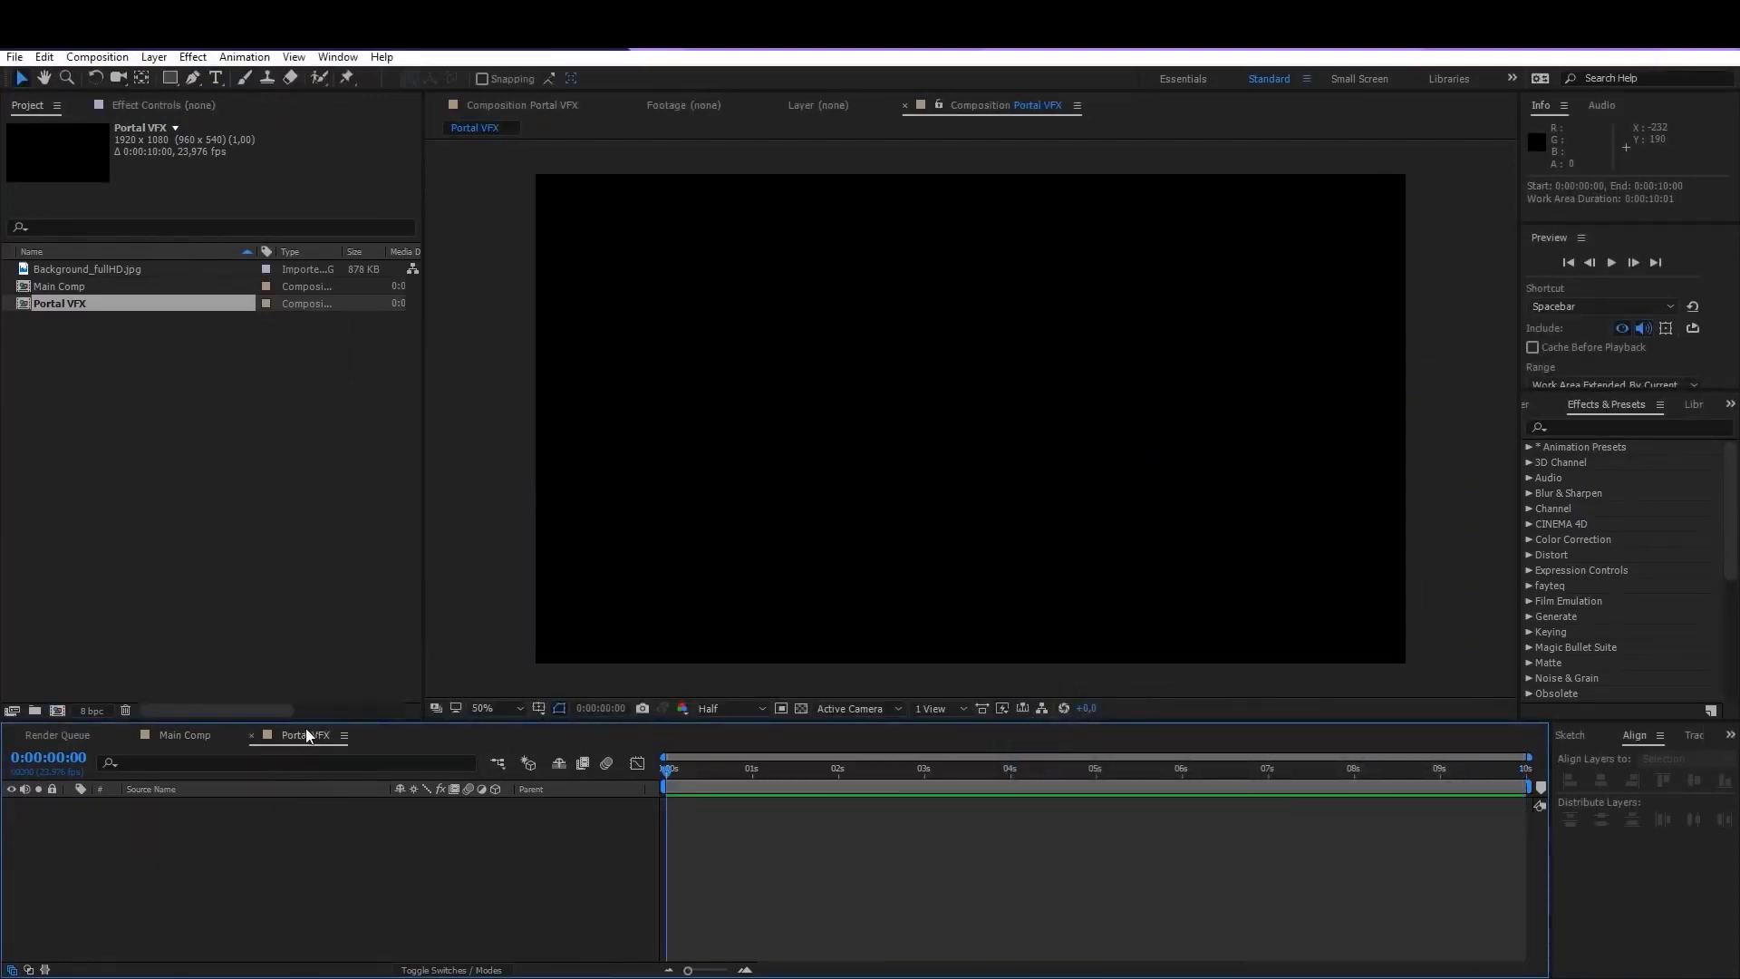
right_click(236, 830)
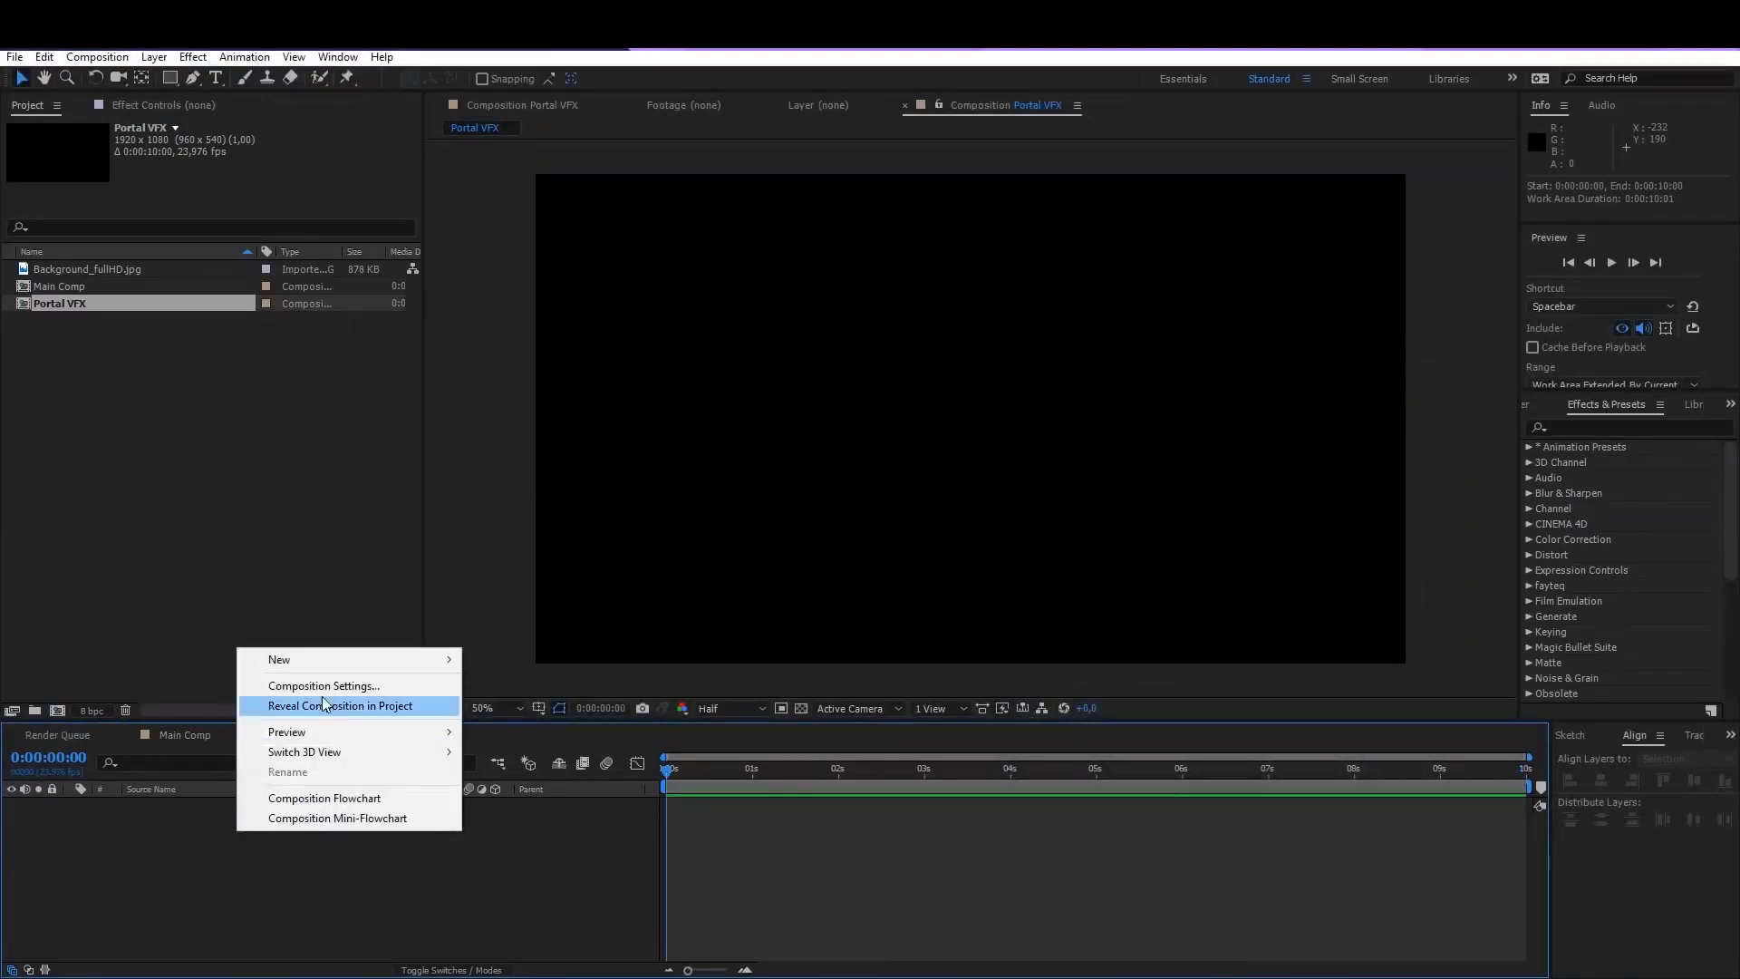
mouse_move(328, 655)
click(121, 704)
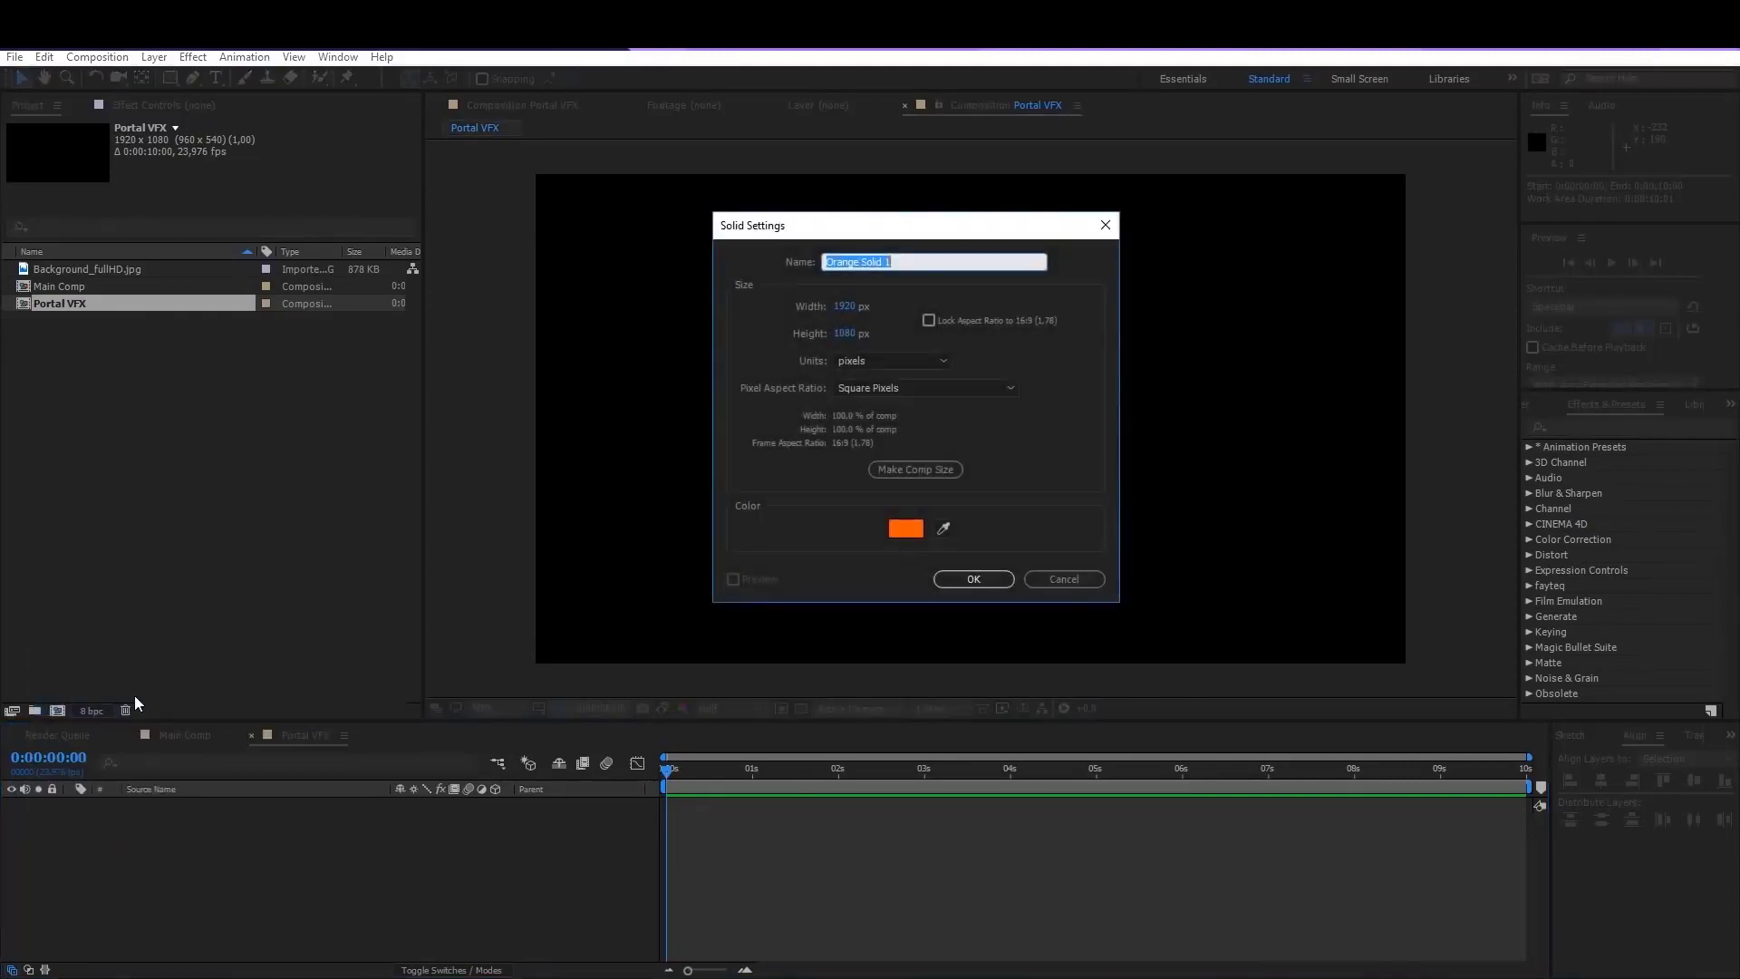
text(Particles)
click(906, 527)
click(1431, 563)
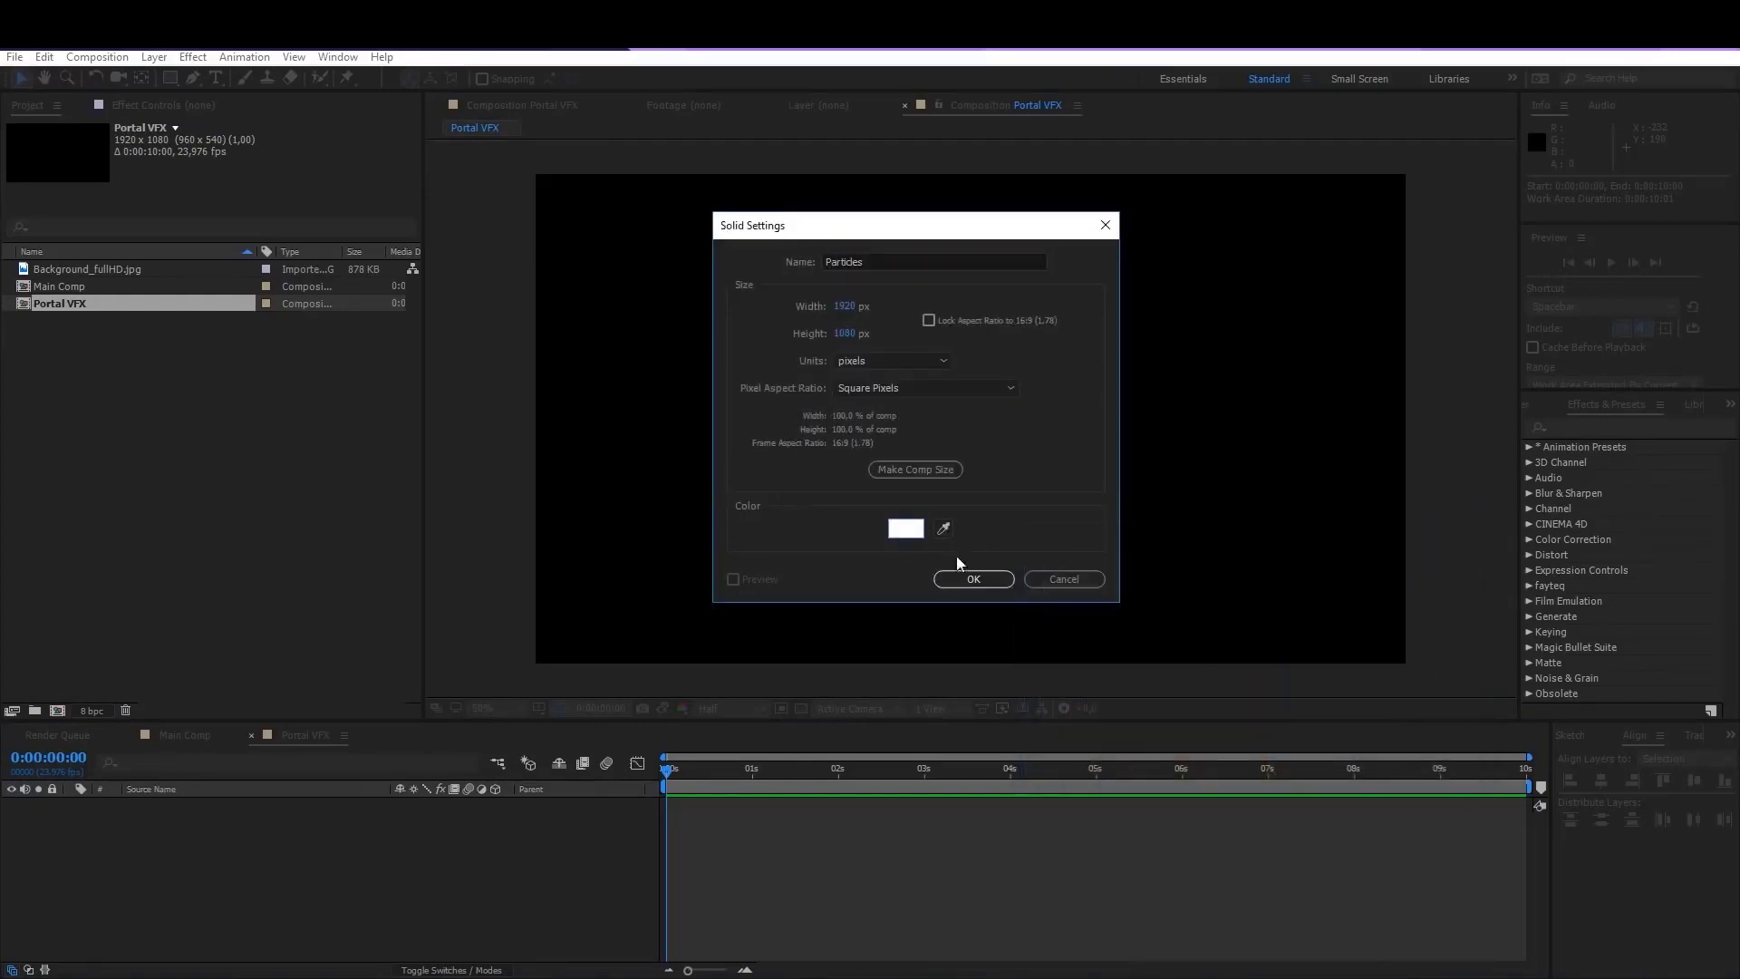
click(973, 584)
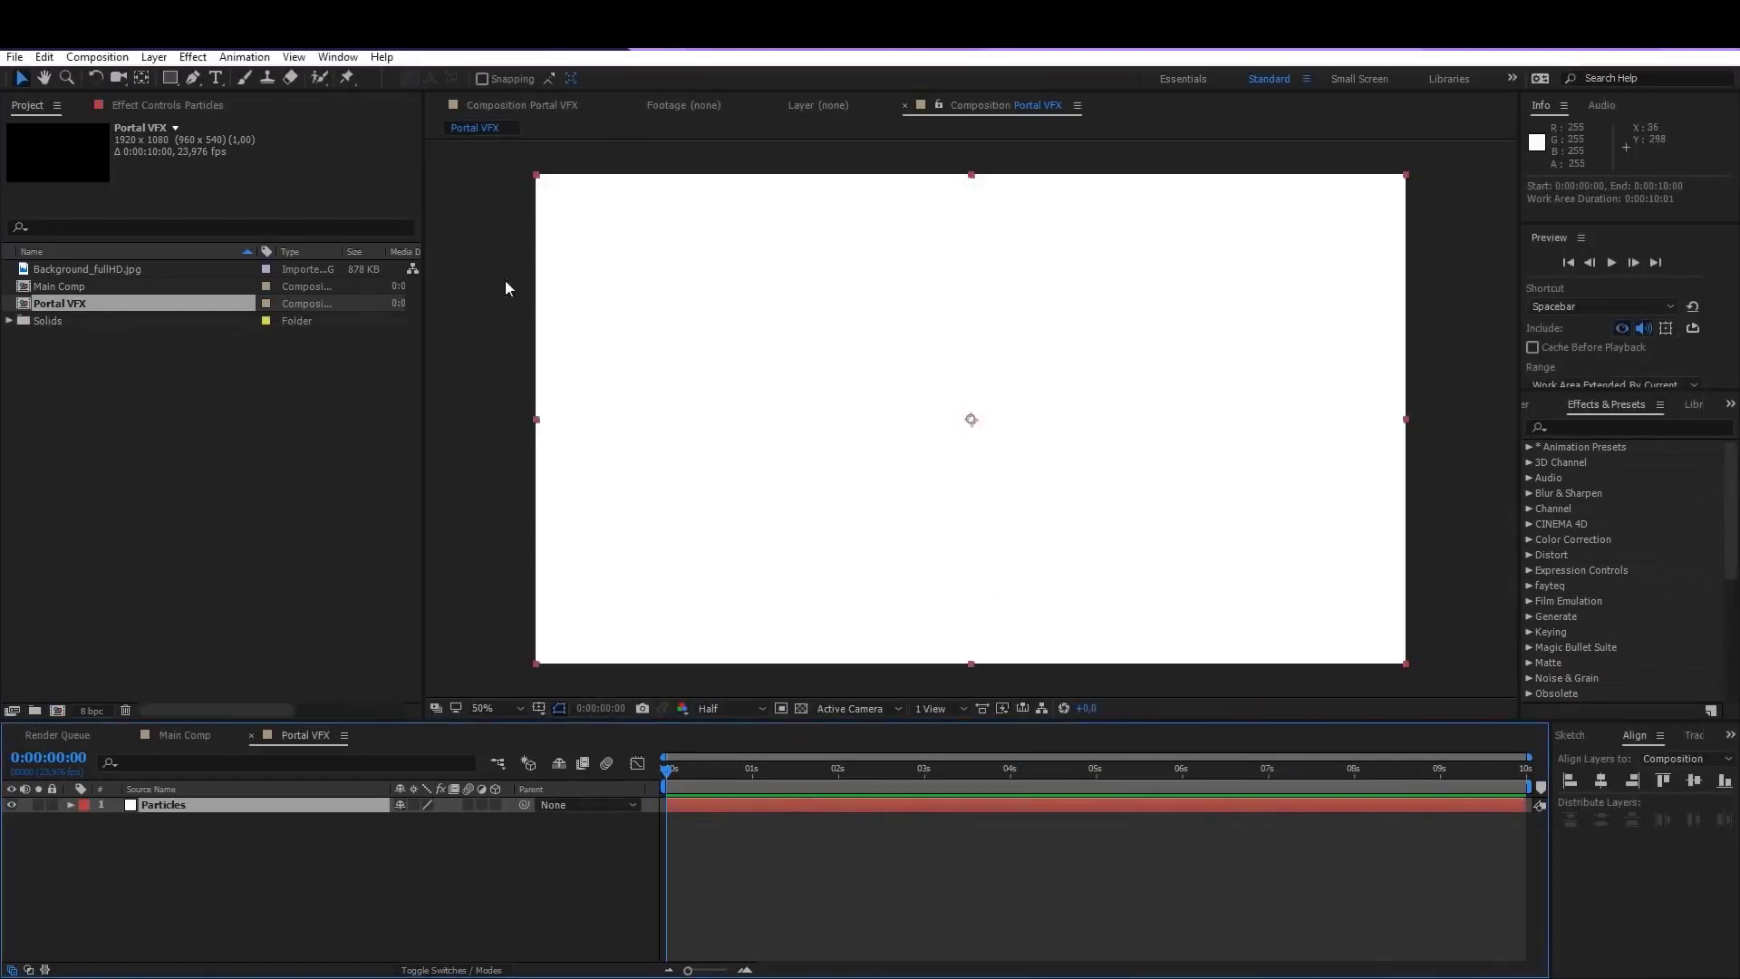
Step: Draw a circular mask with the Ellipse Tool on the Particles solid, slightly above the composition's centre
click(170, 78)
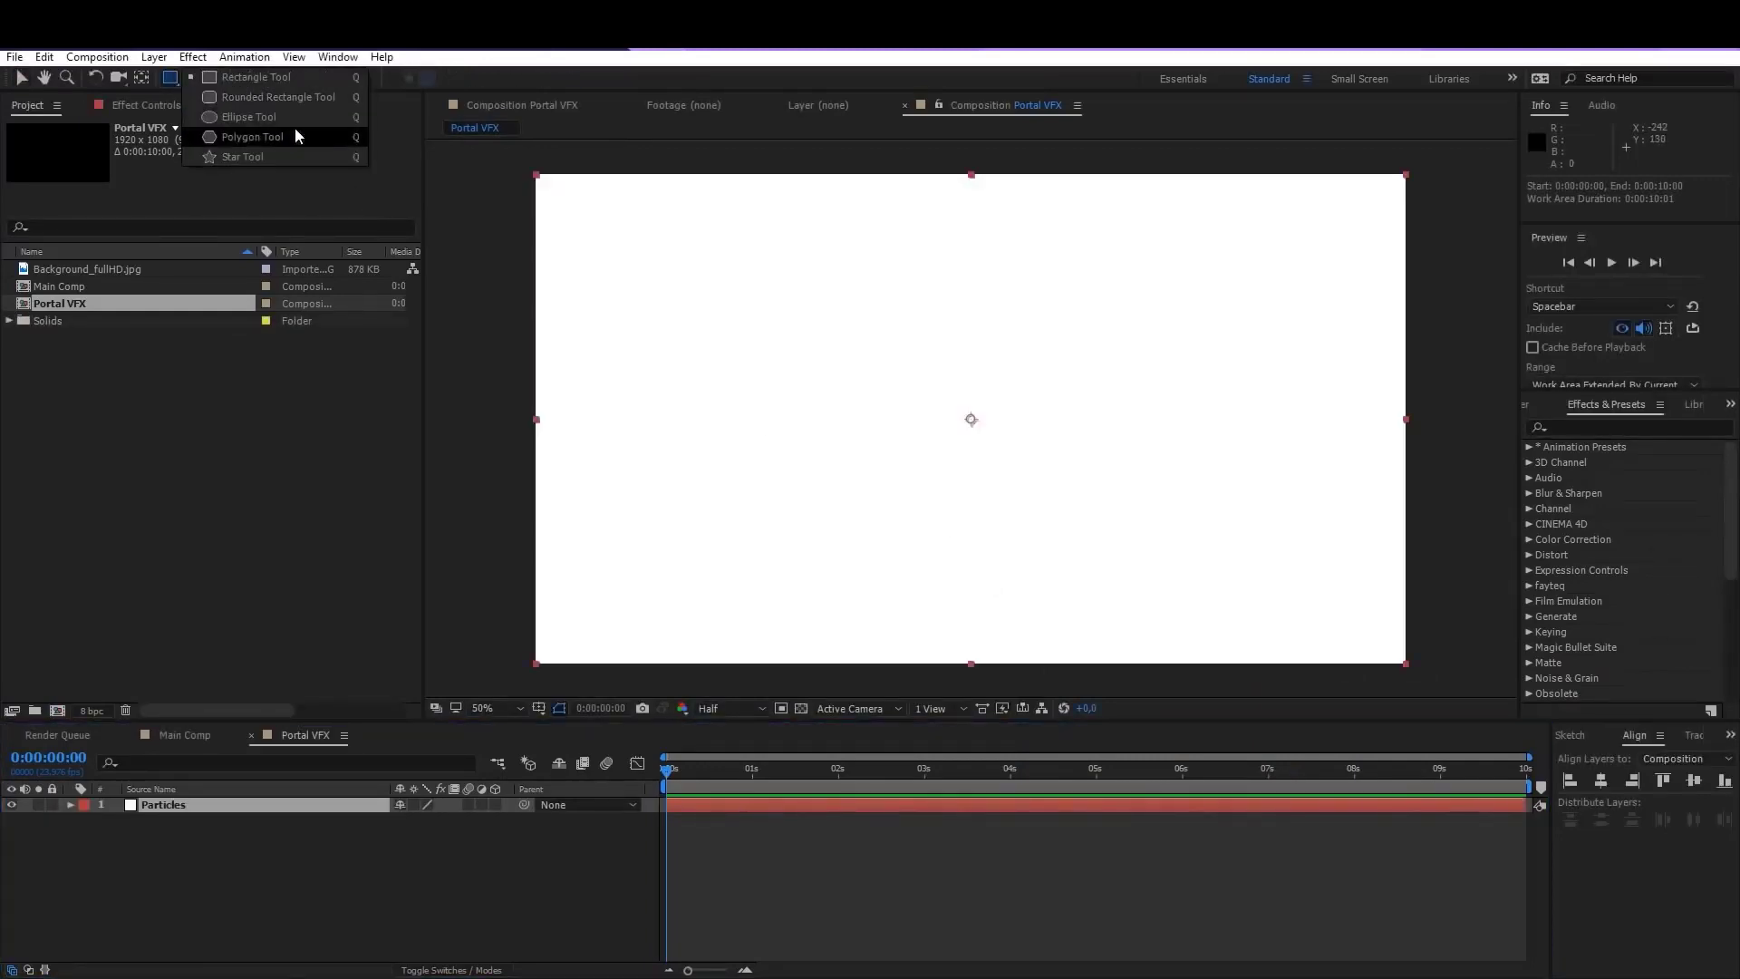
click(253, 119)
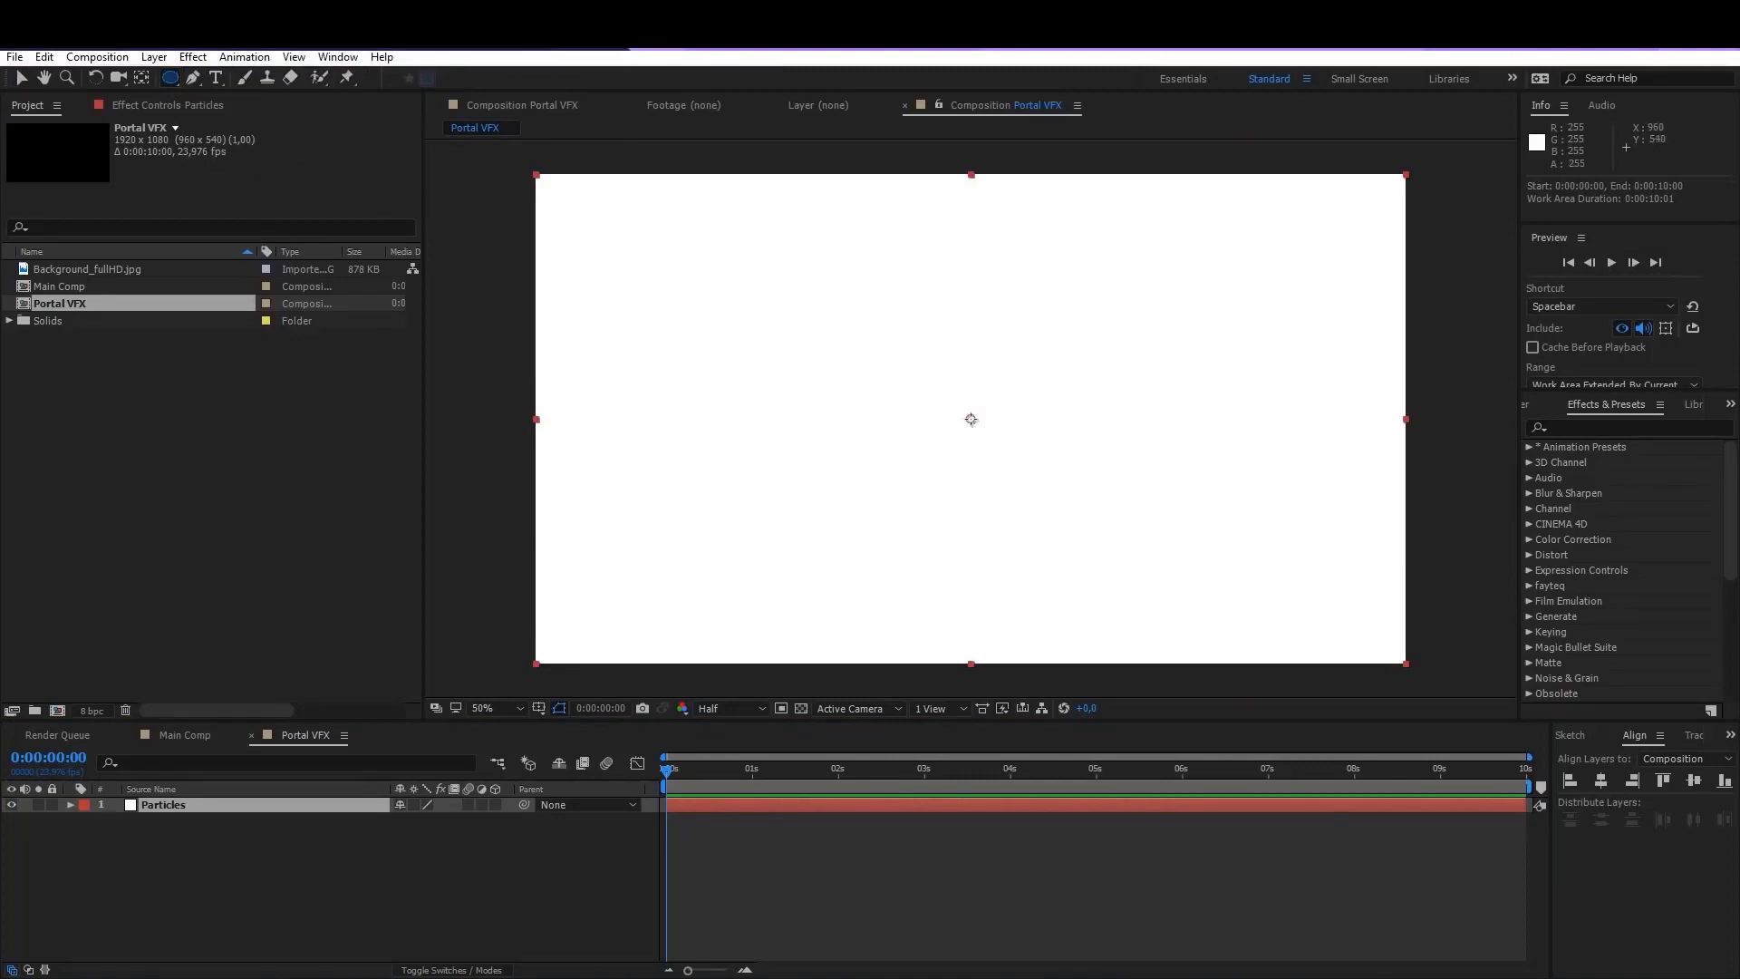
mouse_move(970, 419)
mouse_down()
mouse_move(1059, 524)
mouse_move(1128, 558)
mouse_move(1051, 510)
mouse_move(1087, 535)
mouse_move(1088, 499)
mouse_up()
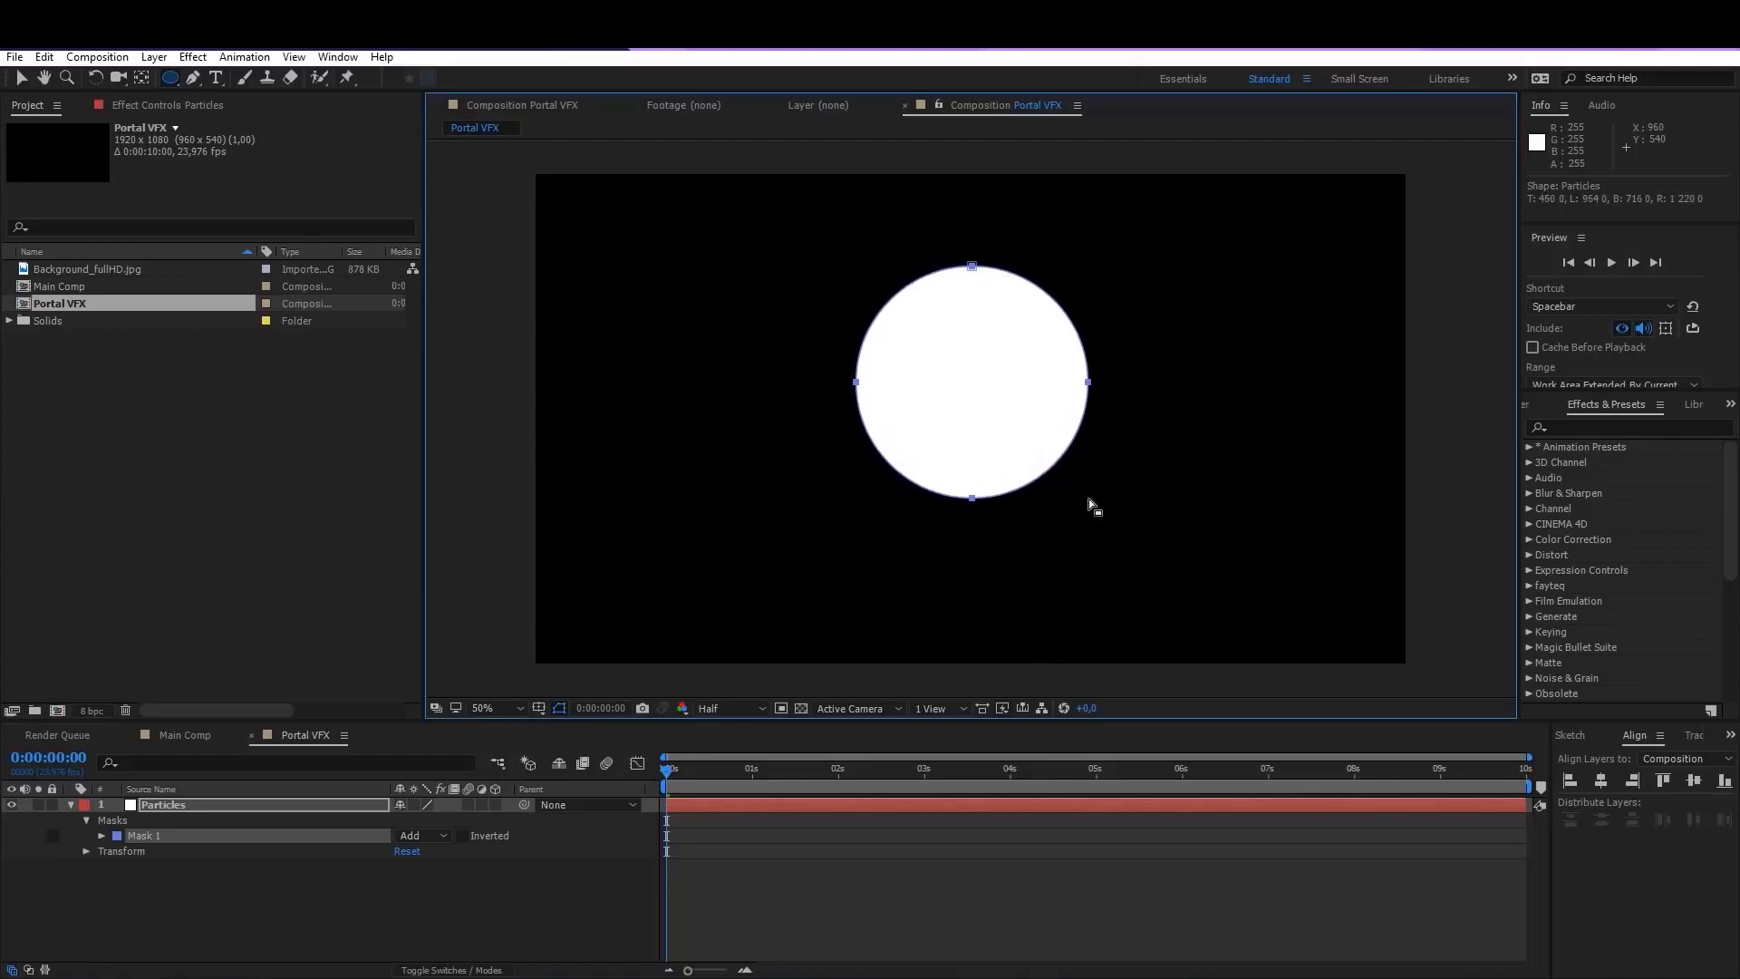
Step: Apply the Trapcode Particular effect to the Particles layer
click(892, 867)
click(306, 807)
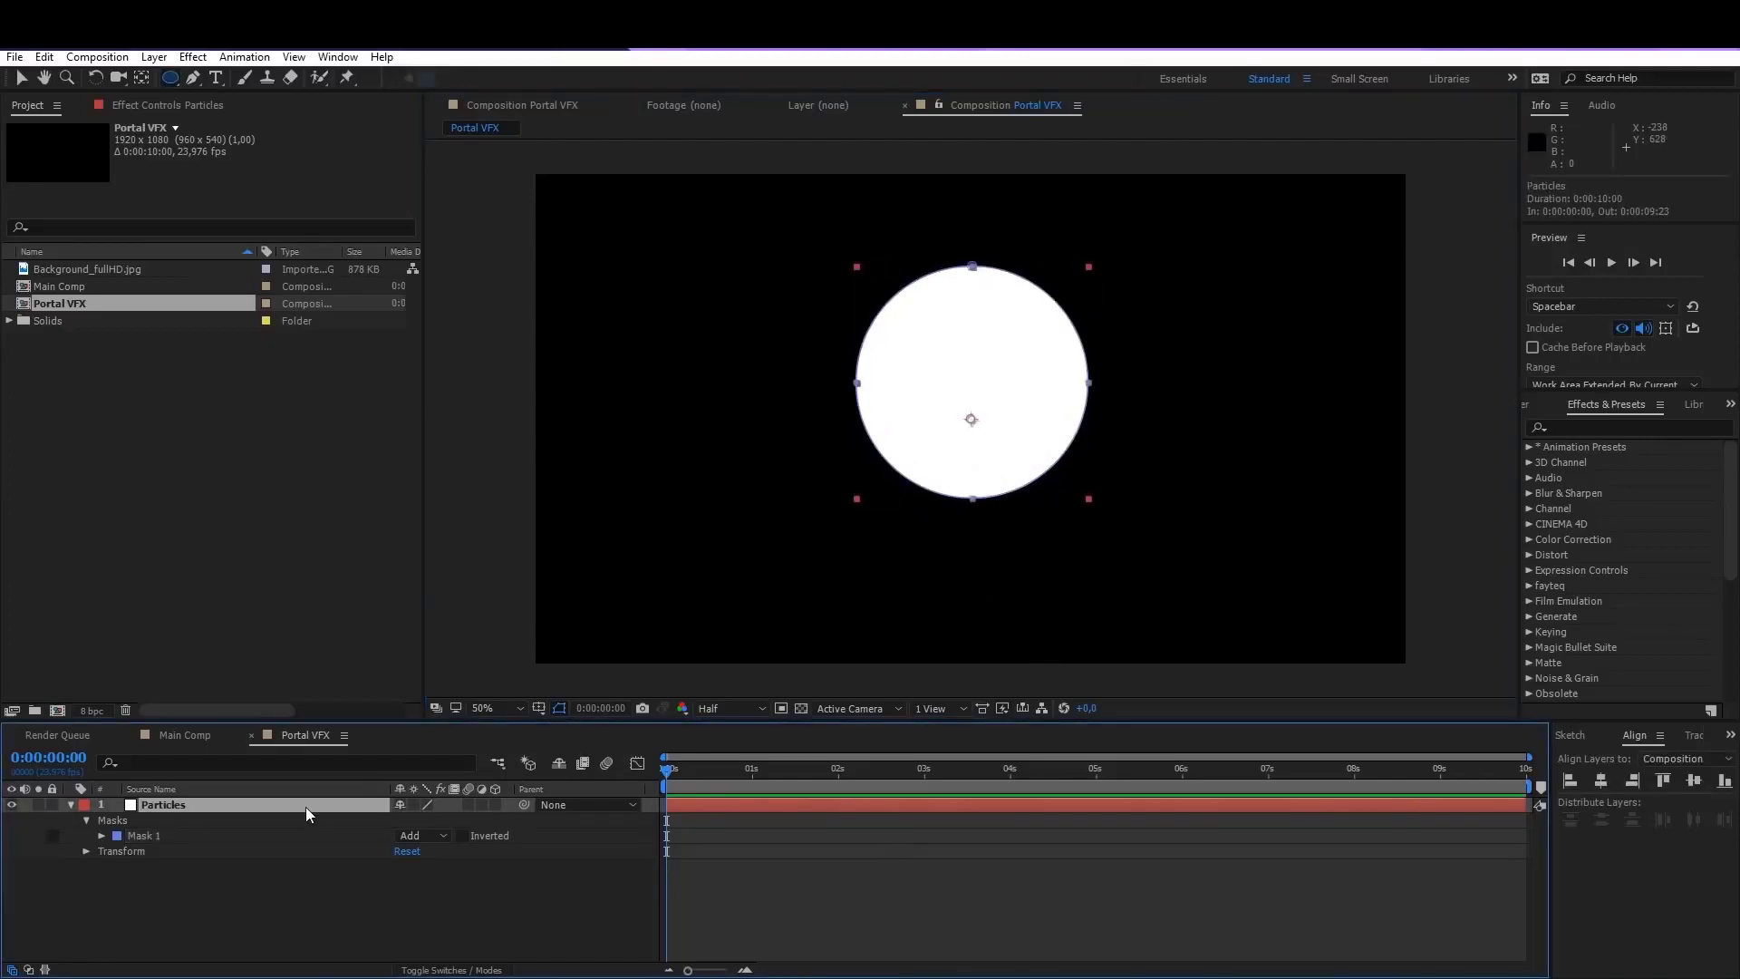
click(193, 57)
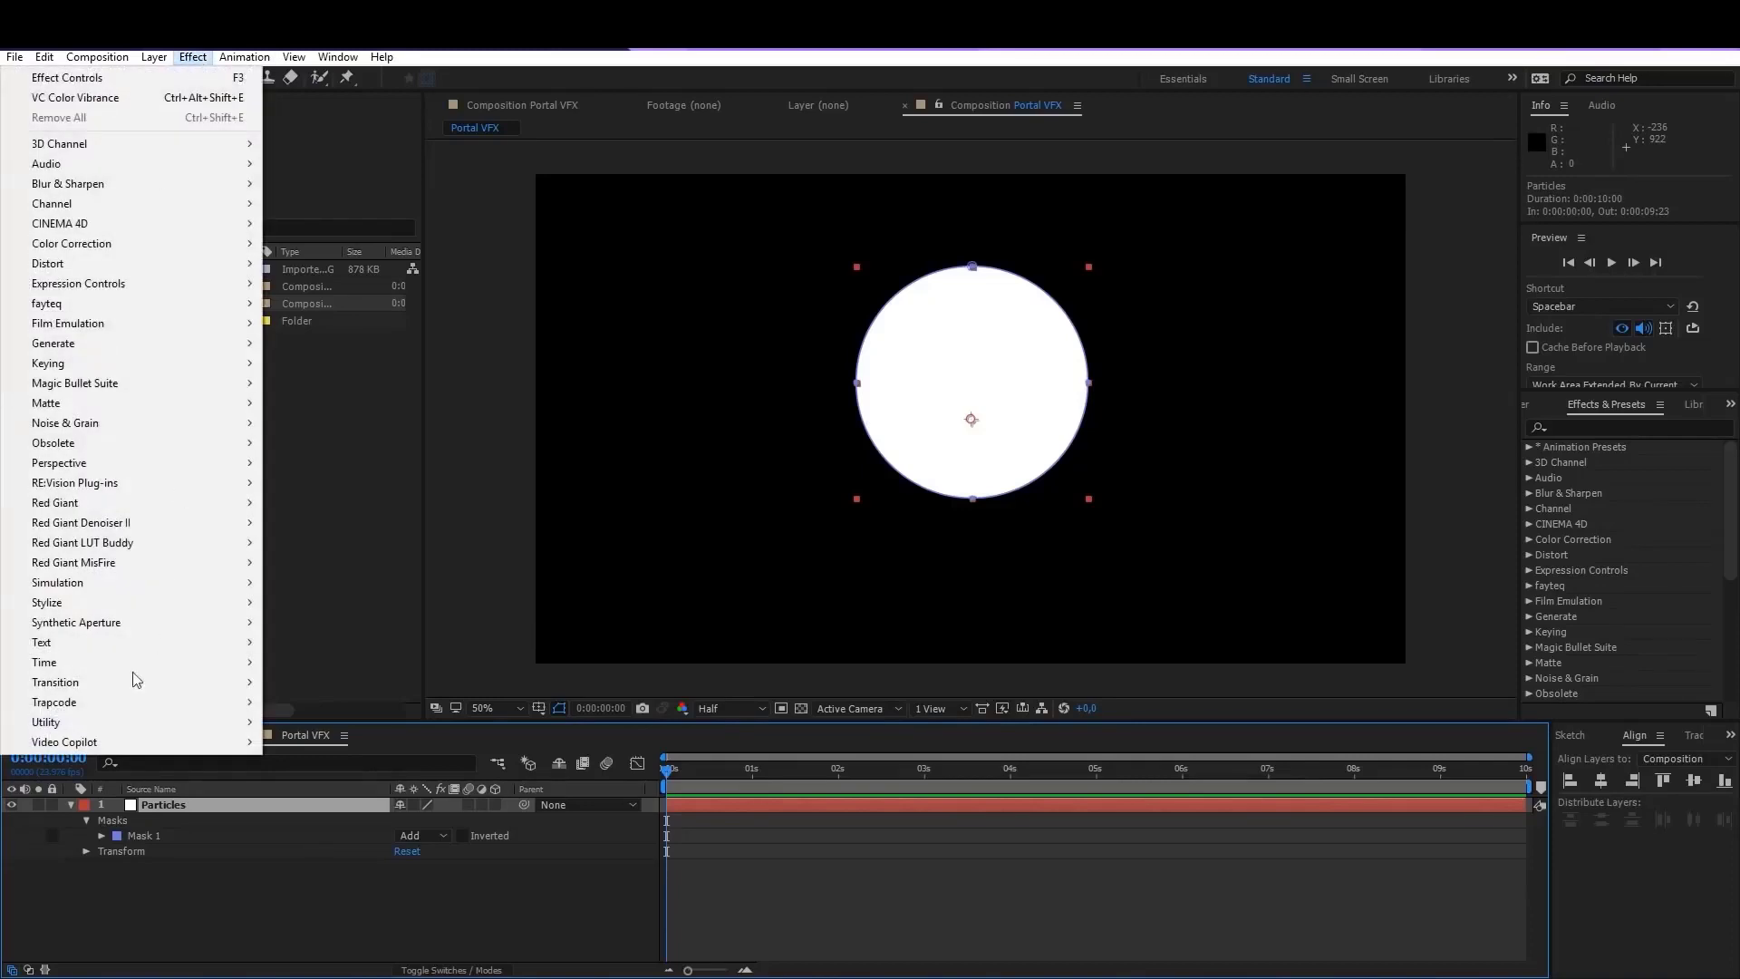
mouse_move(100, 703)
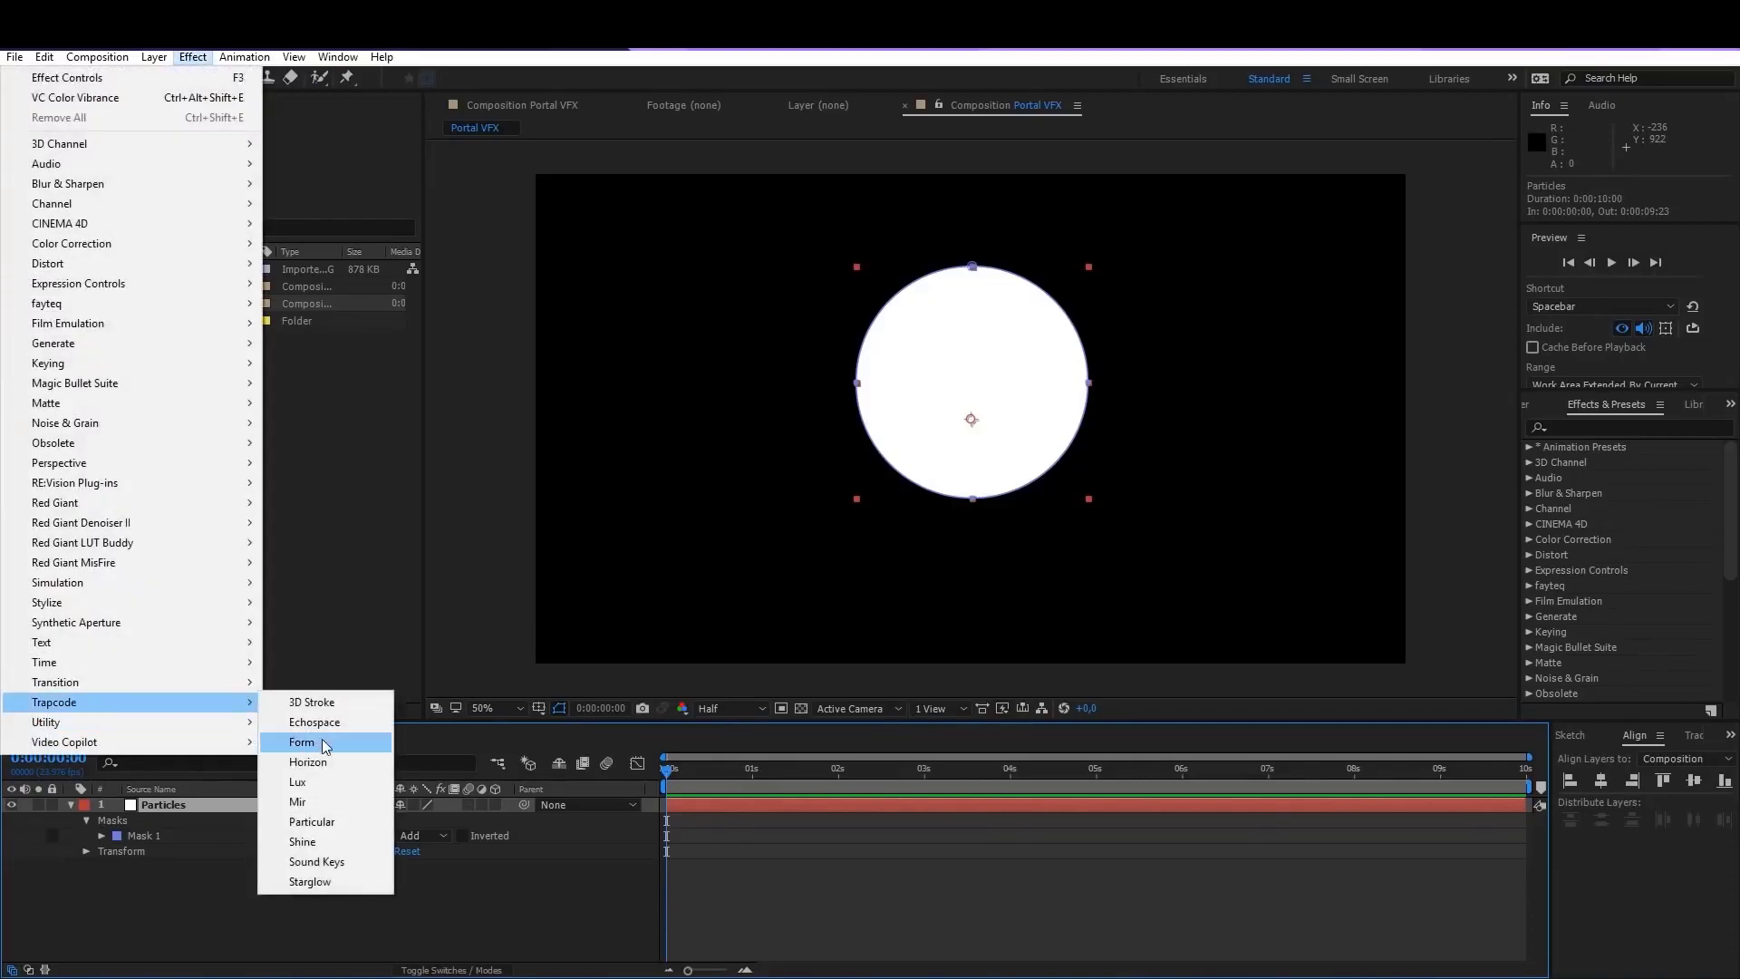
click(334, 823)
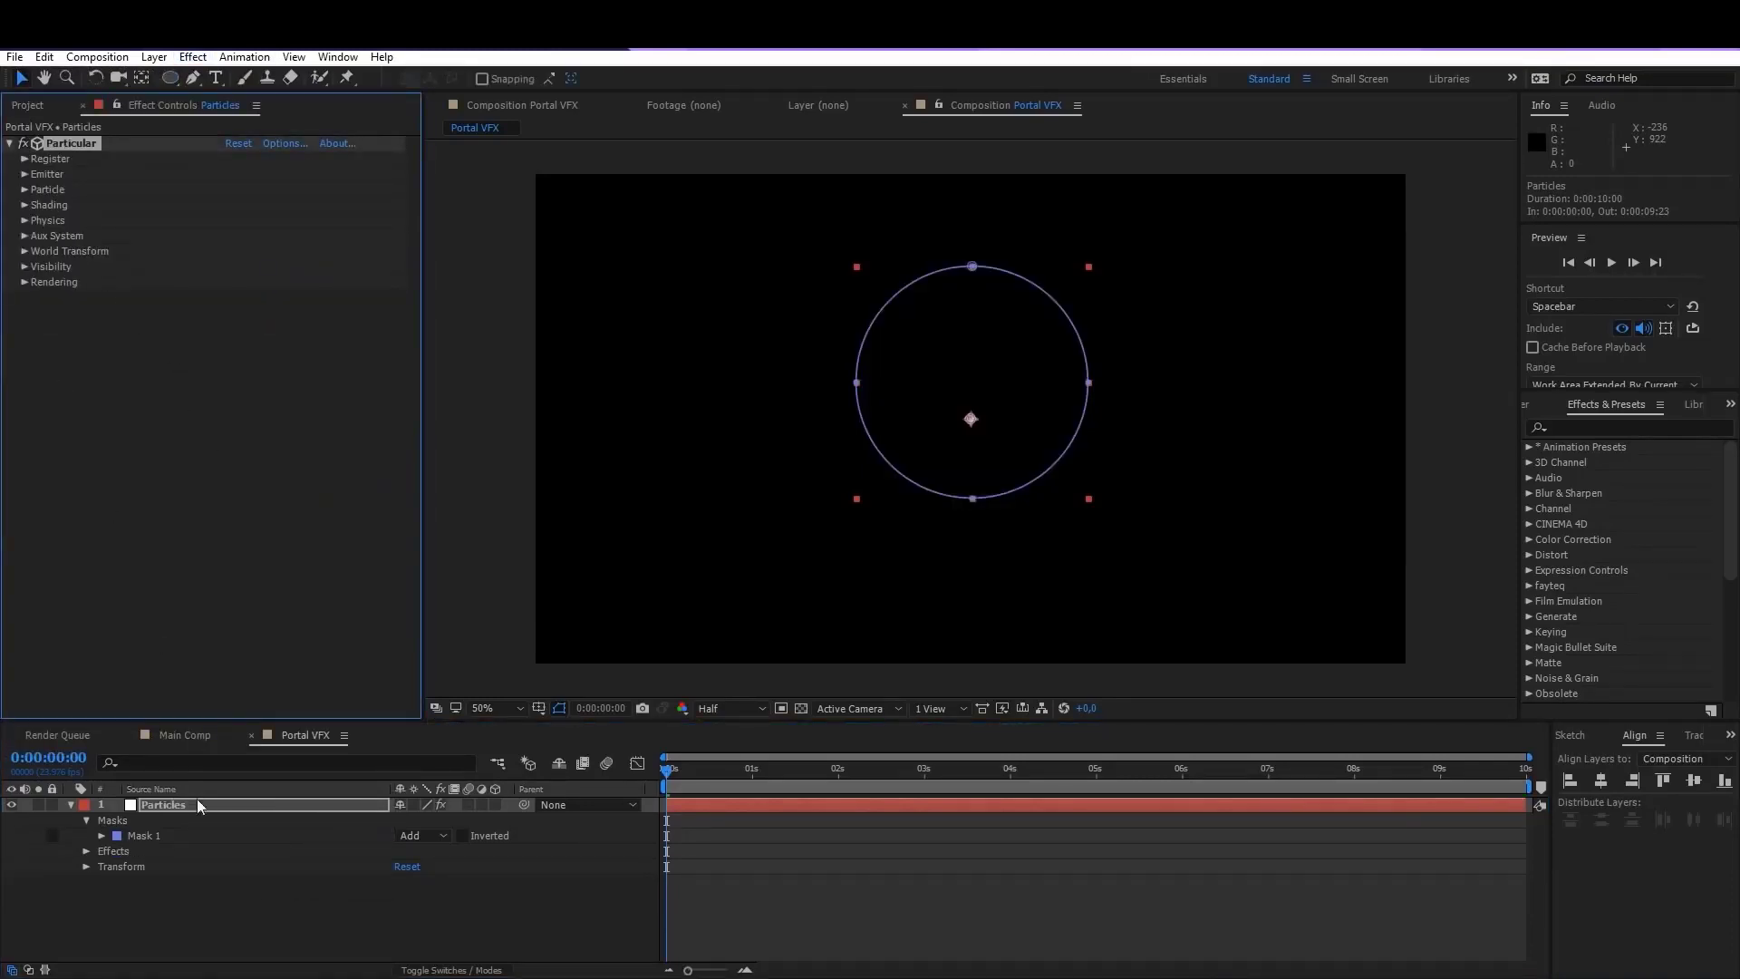
Step: Reveal the Emitter's Position XY property of Particular among the Particles layer's properties
click(86, 854)
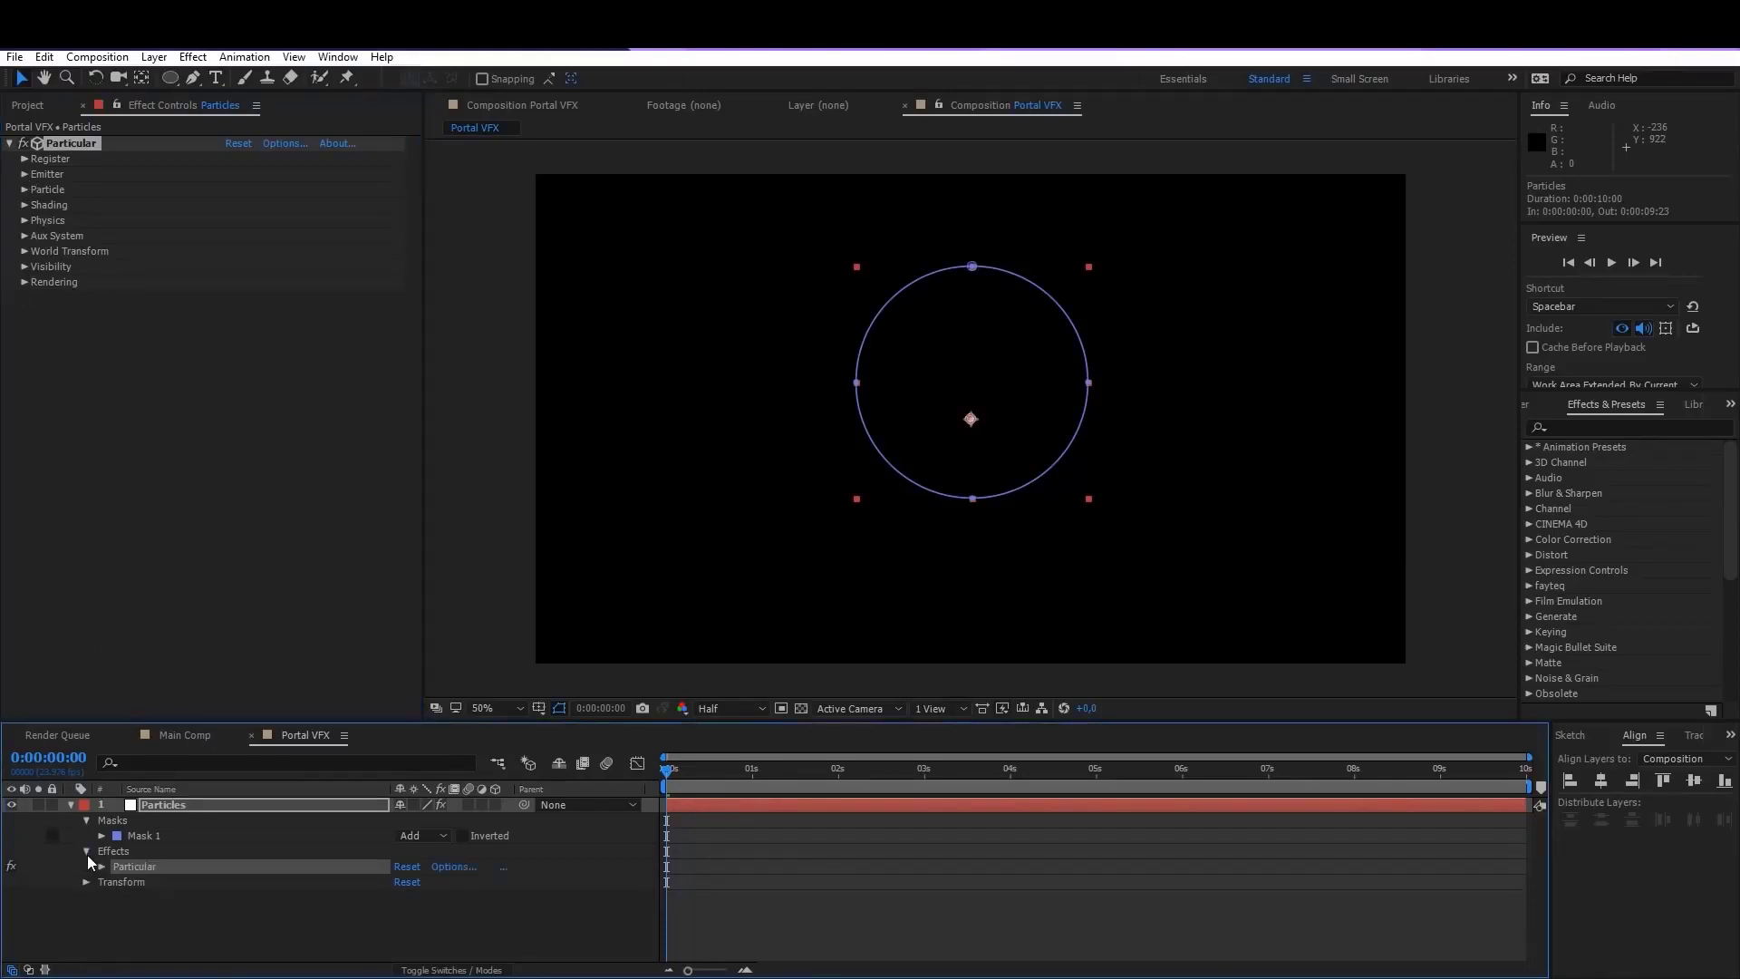
click(101, 866)
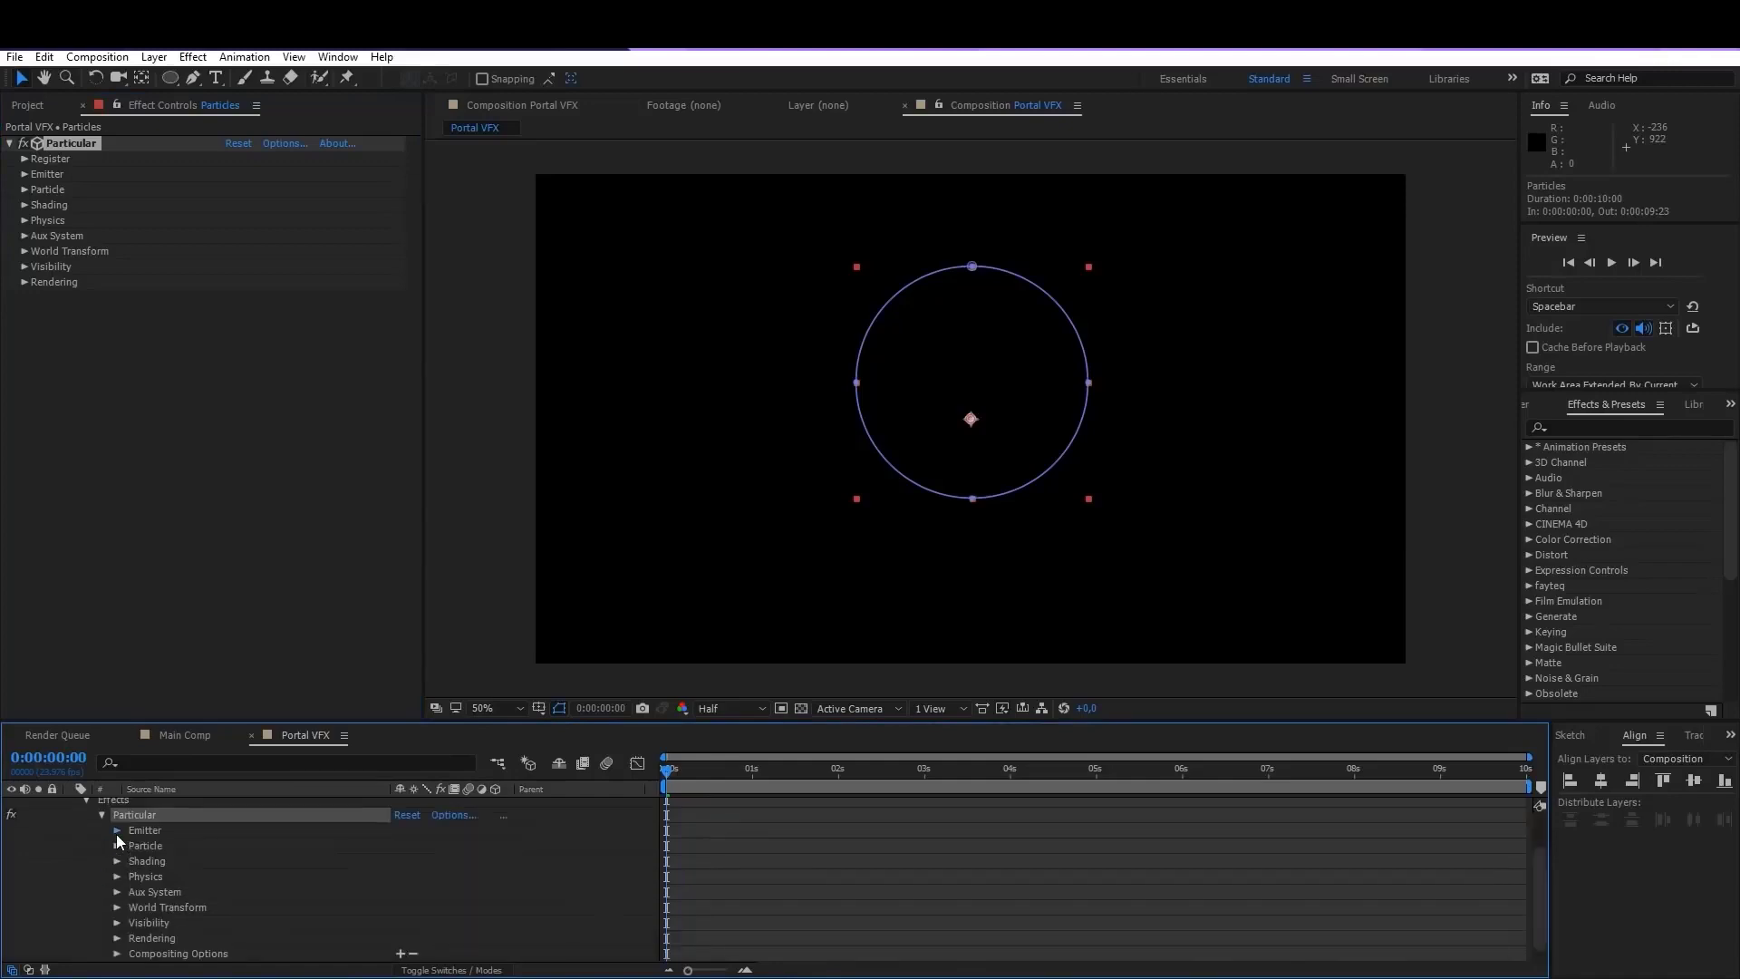
click(116, 834)
click(184, 853)
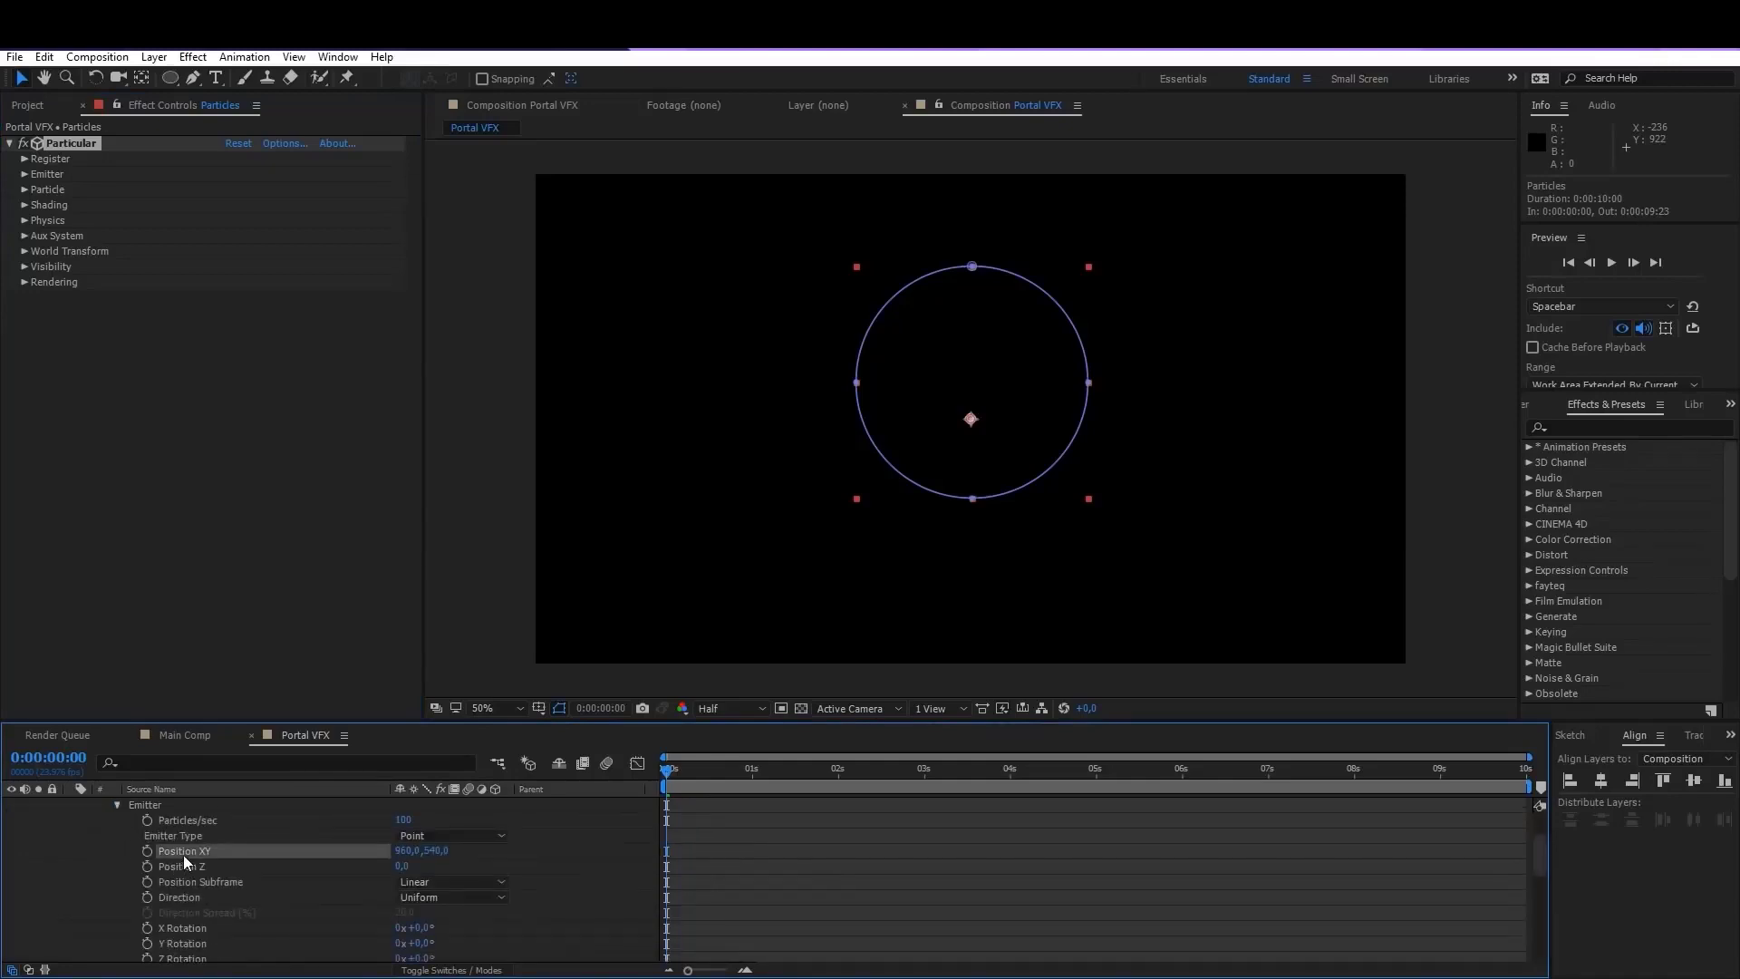
Step: Copy Mask 1's Mask Path into the Emitter's Position XY as keyframes and check the particles following the circle
scroll(193, 852, up, 2)
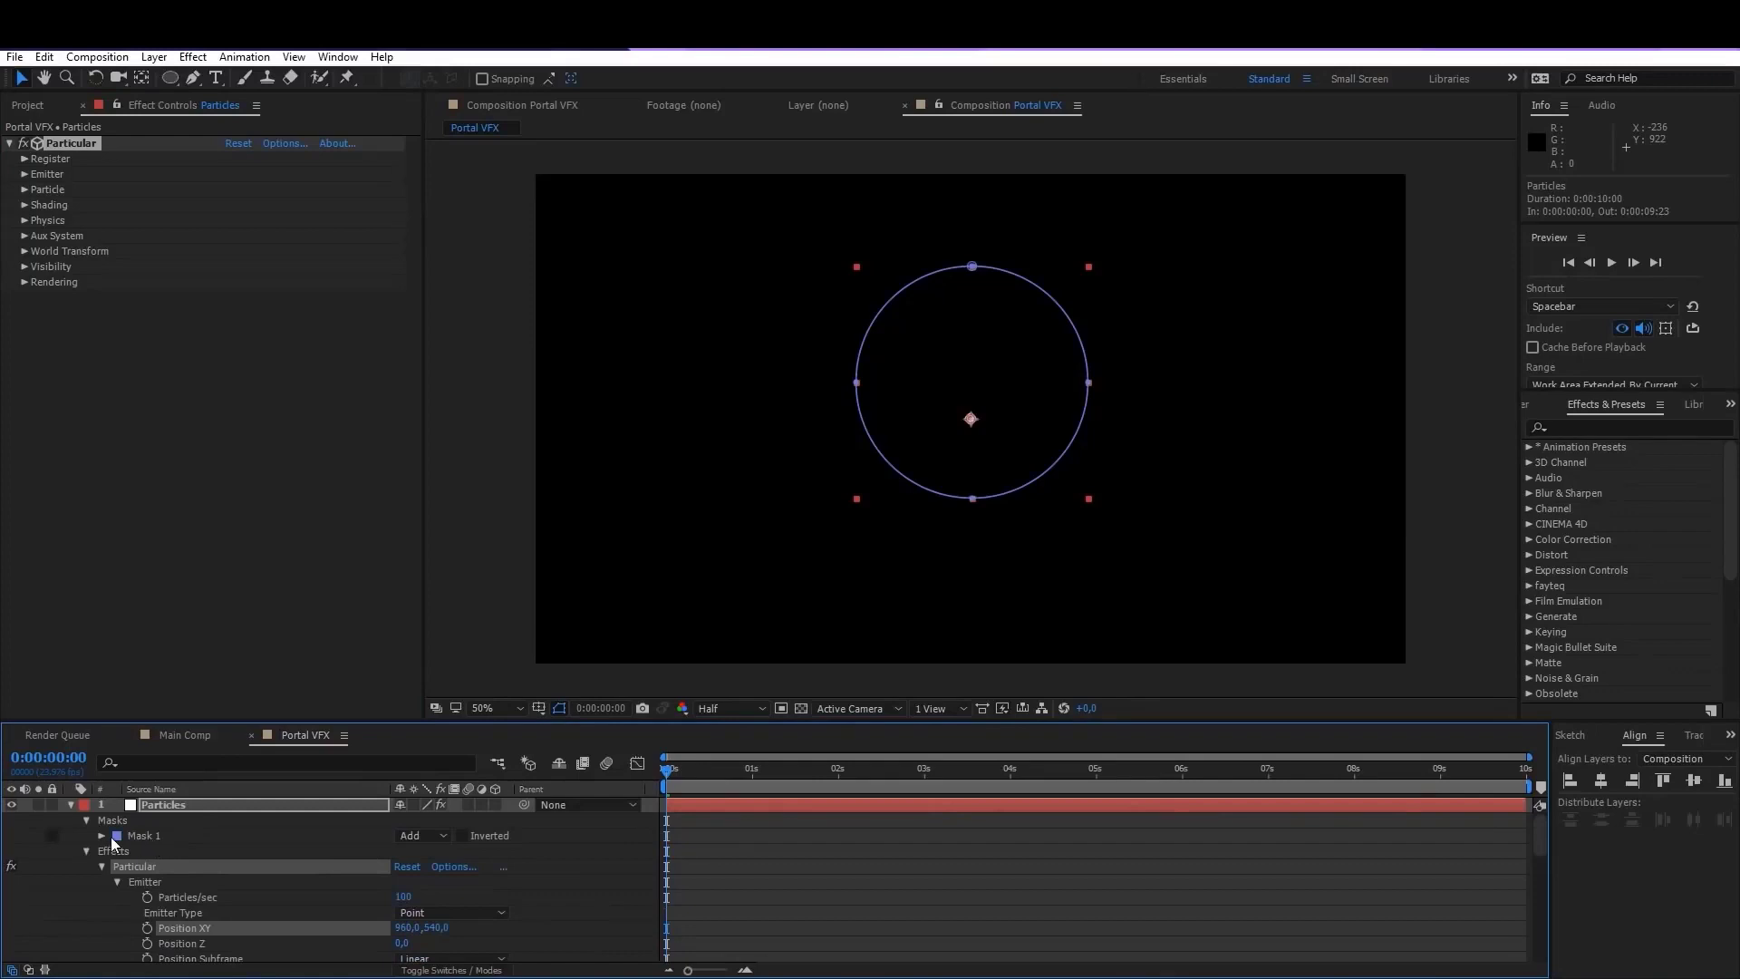
click(102, 835)
click(165, 852)
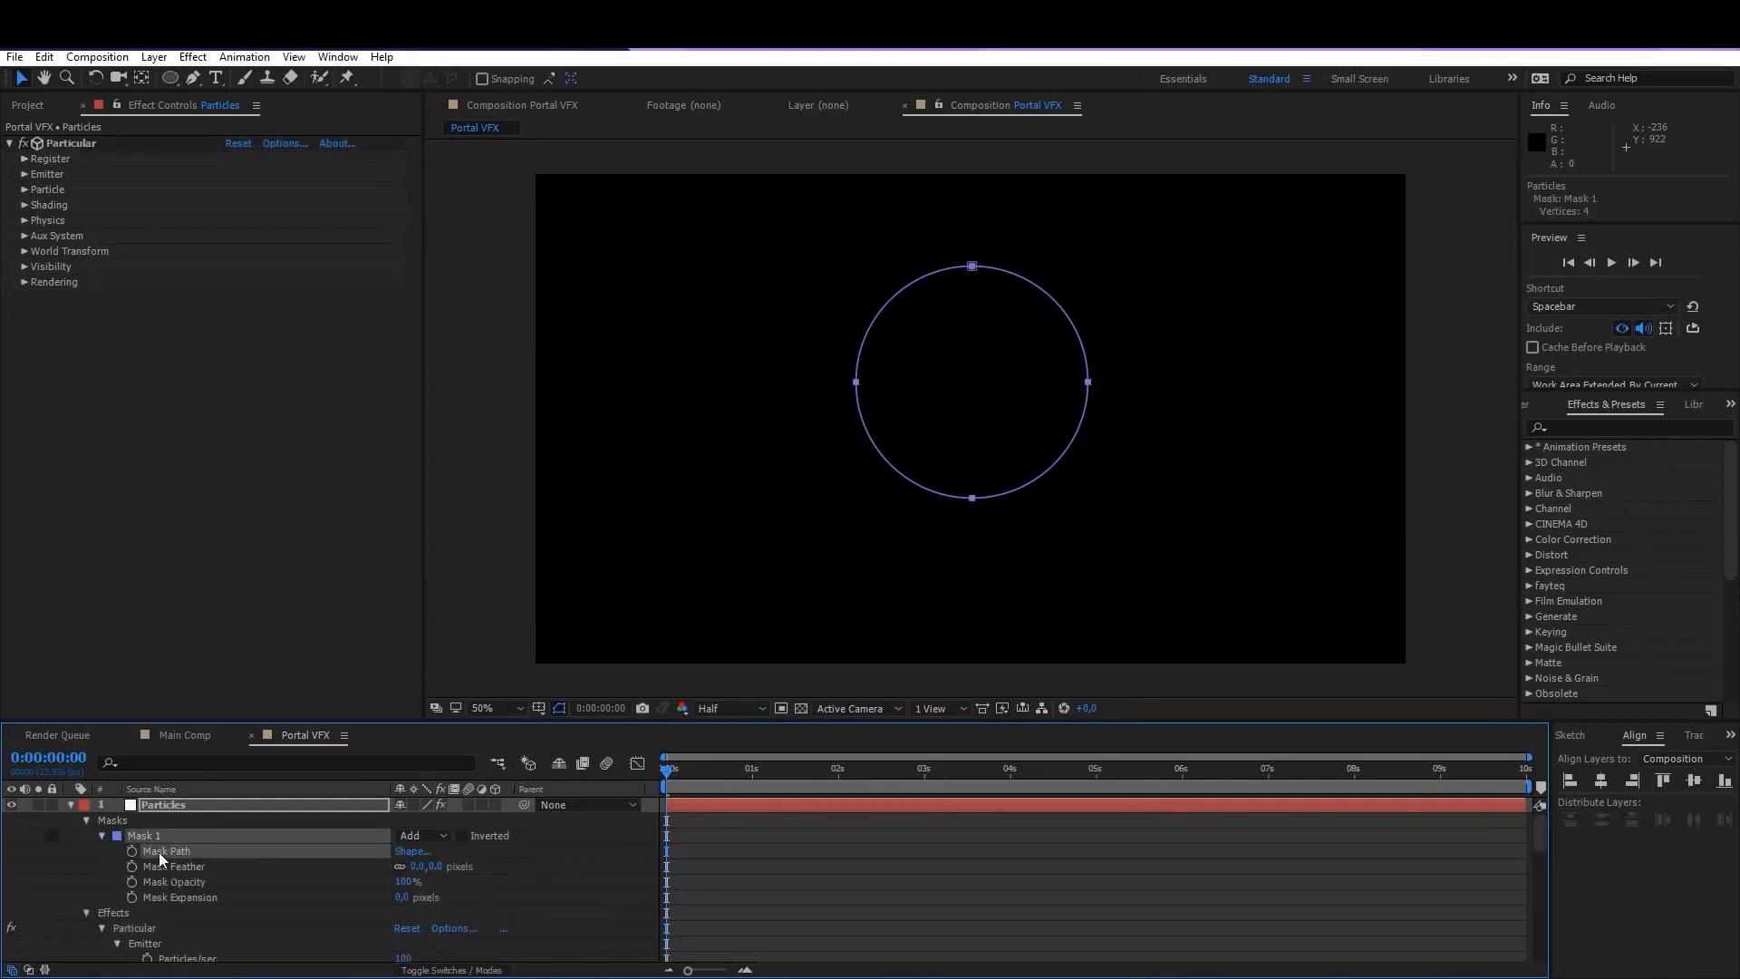
click(43, 56)
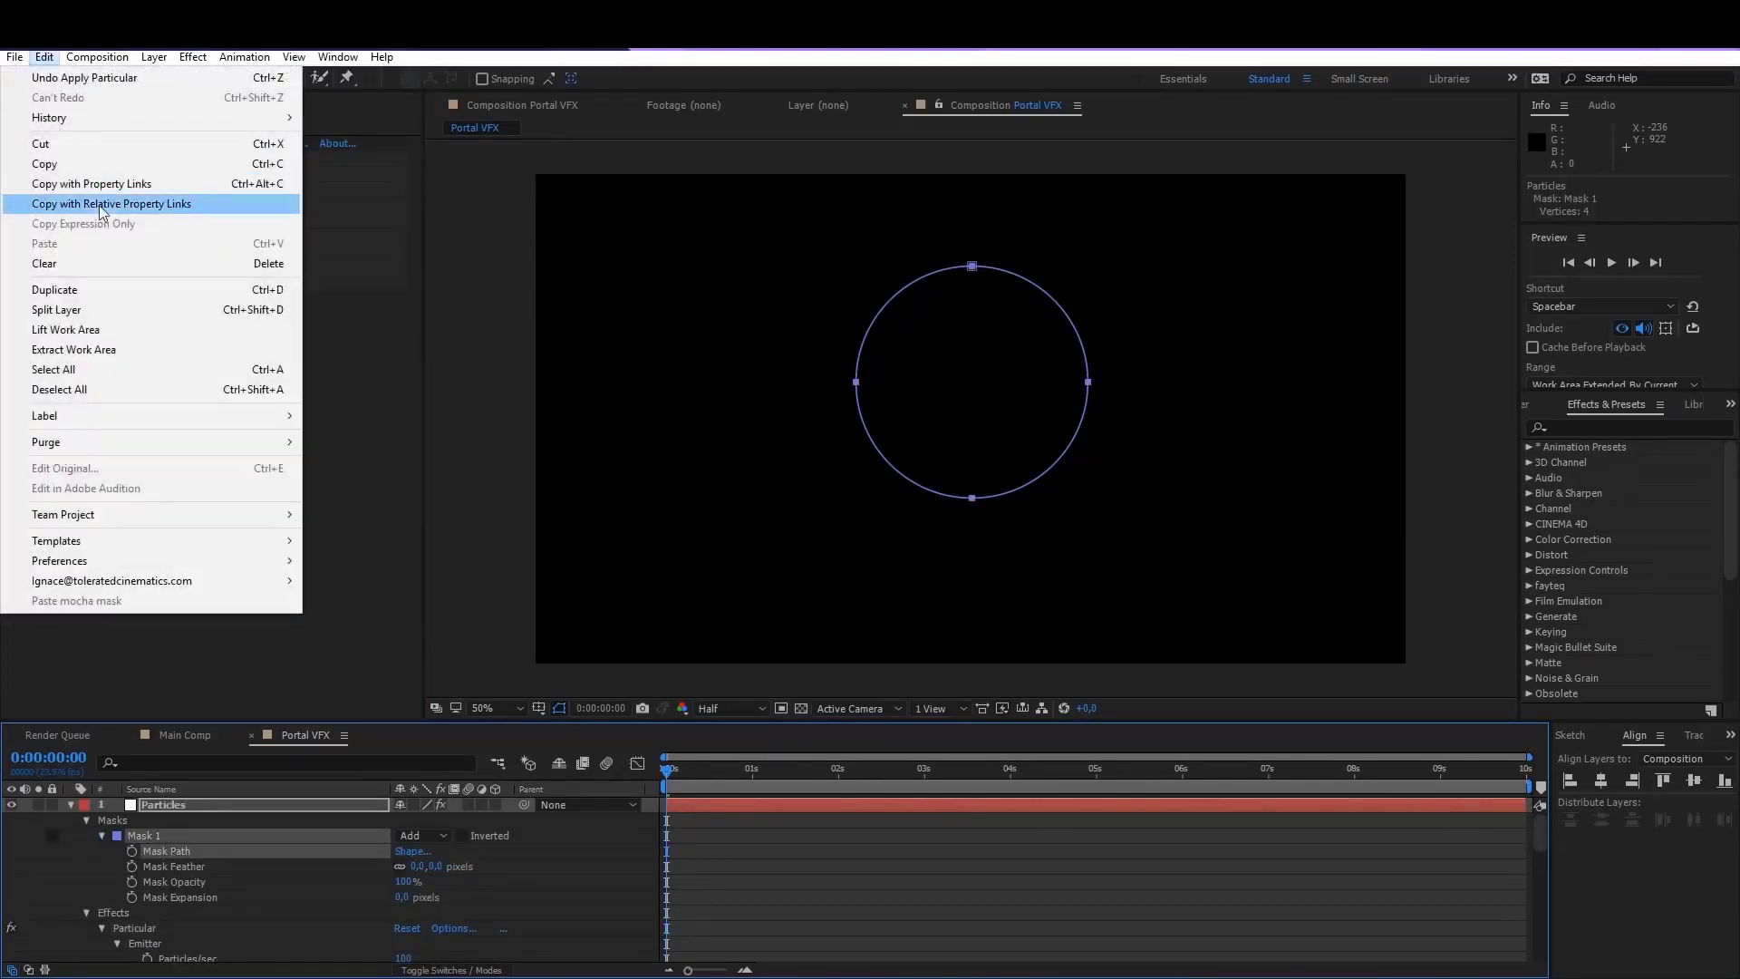
click(54, 164)
scroll(194, 915, down, 2)
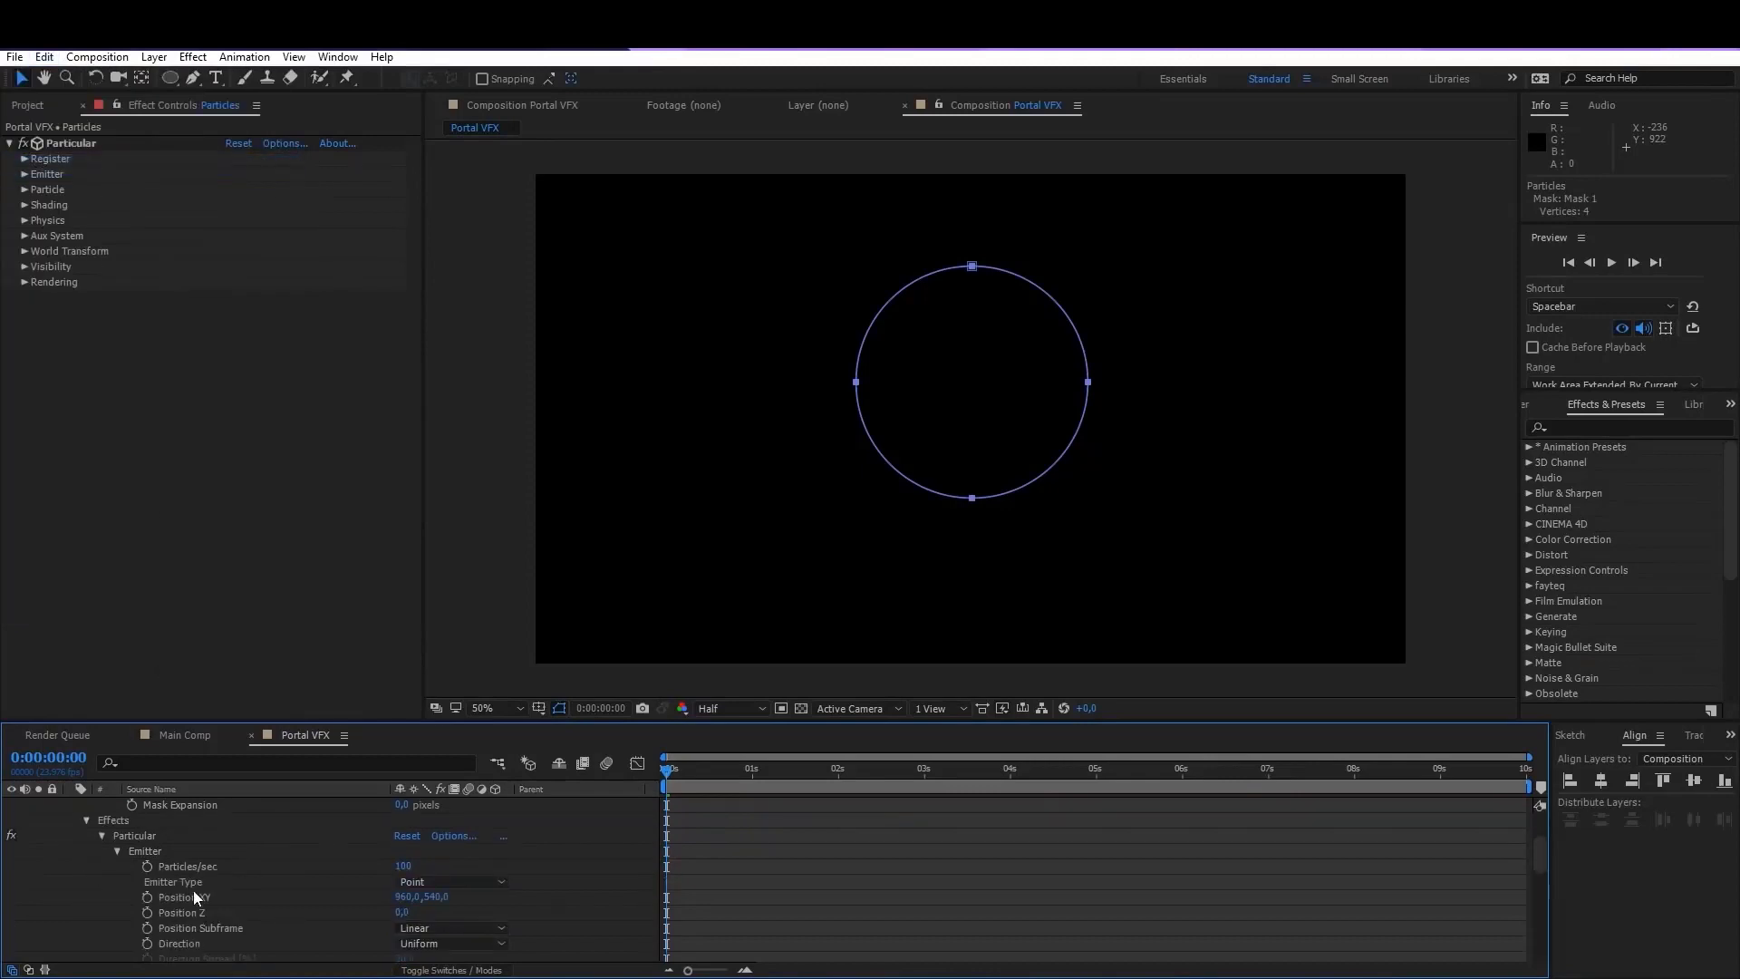
click(180, 897)
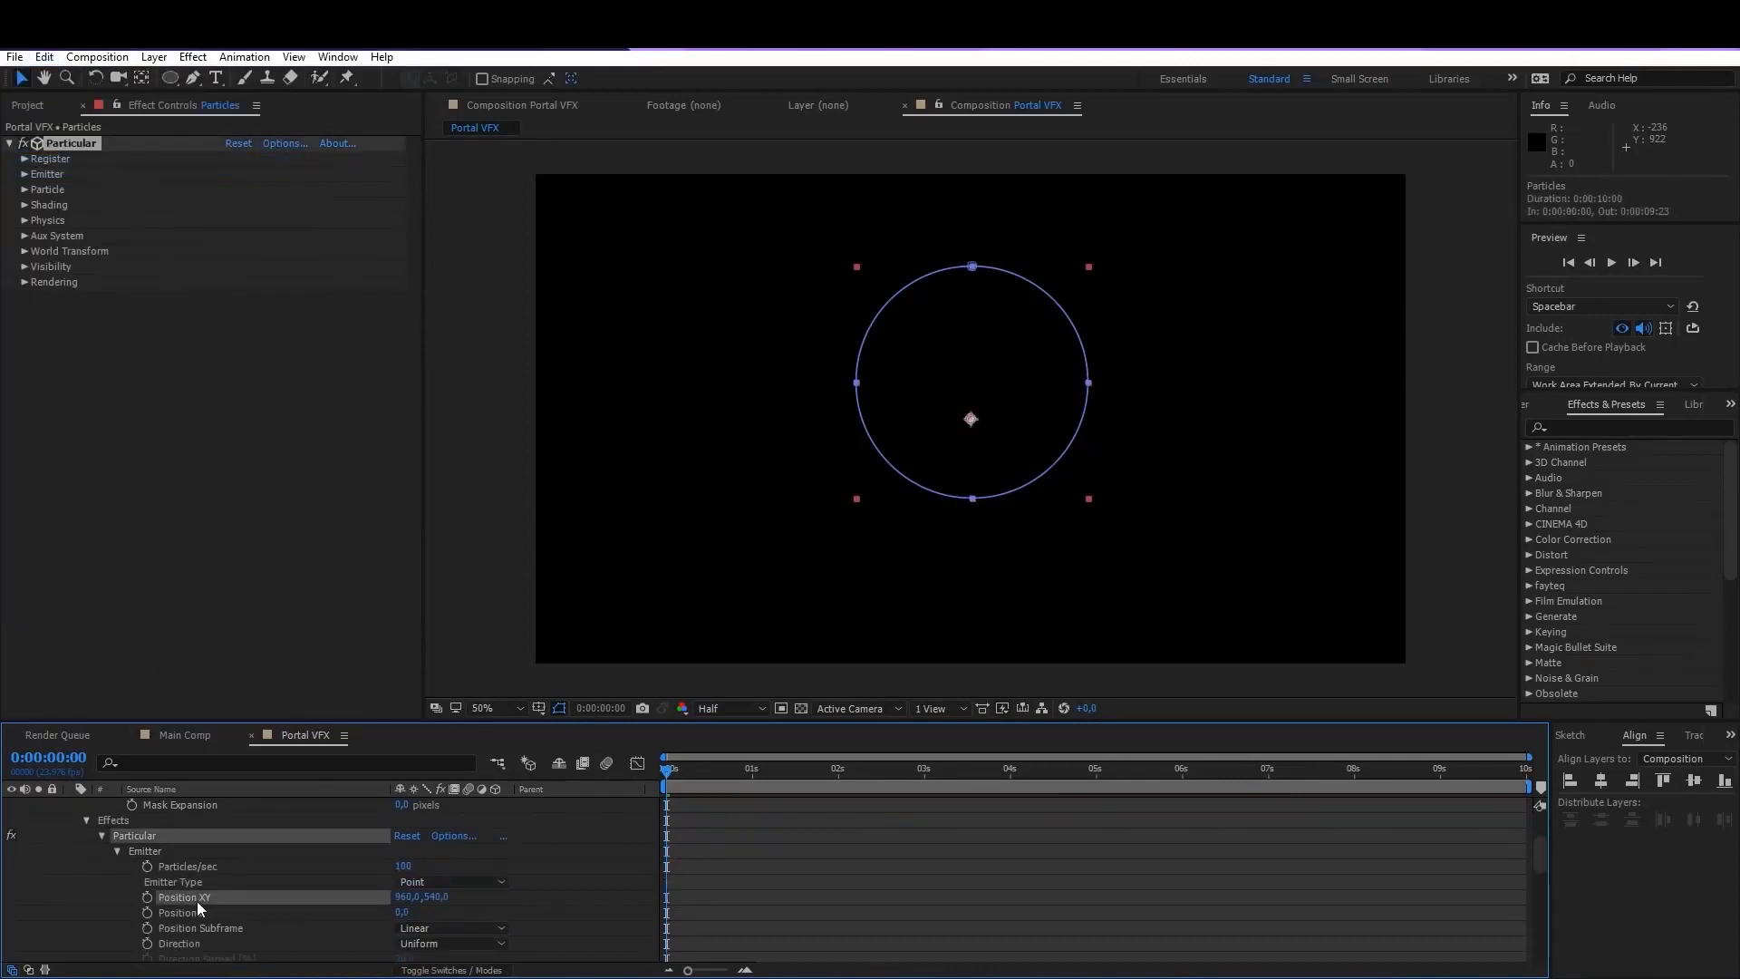
click(43, 57)
click(54, 244)
drag(673, 780, 918, 852)
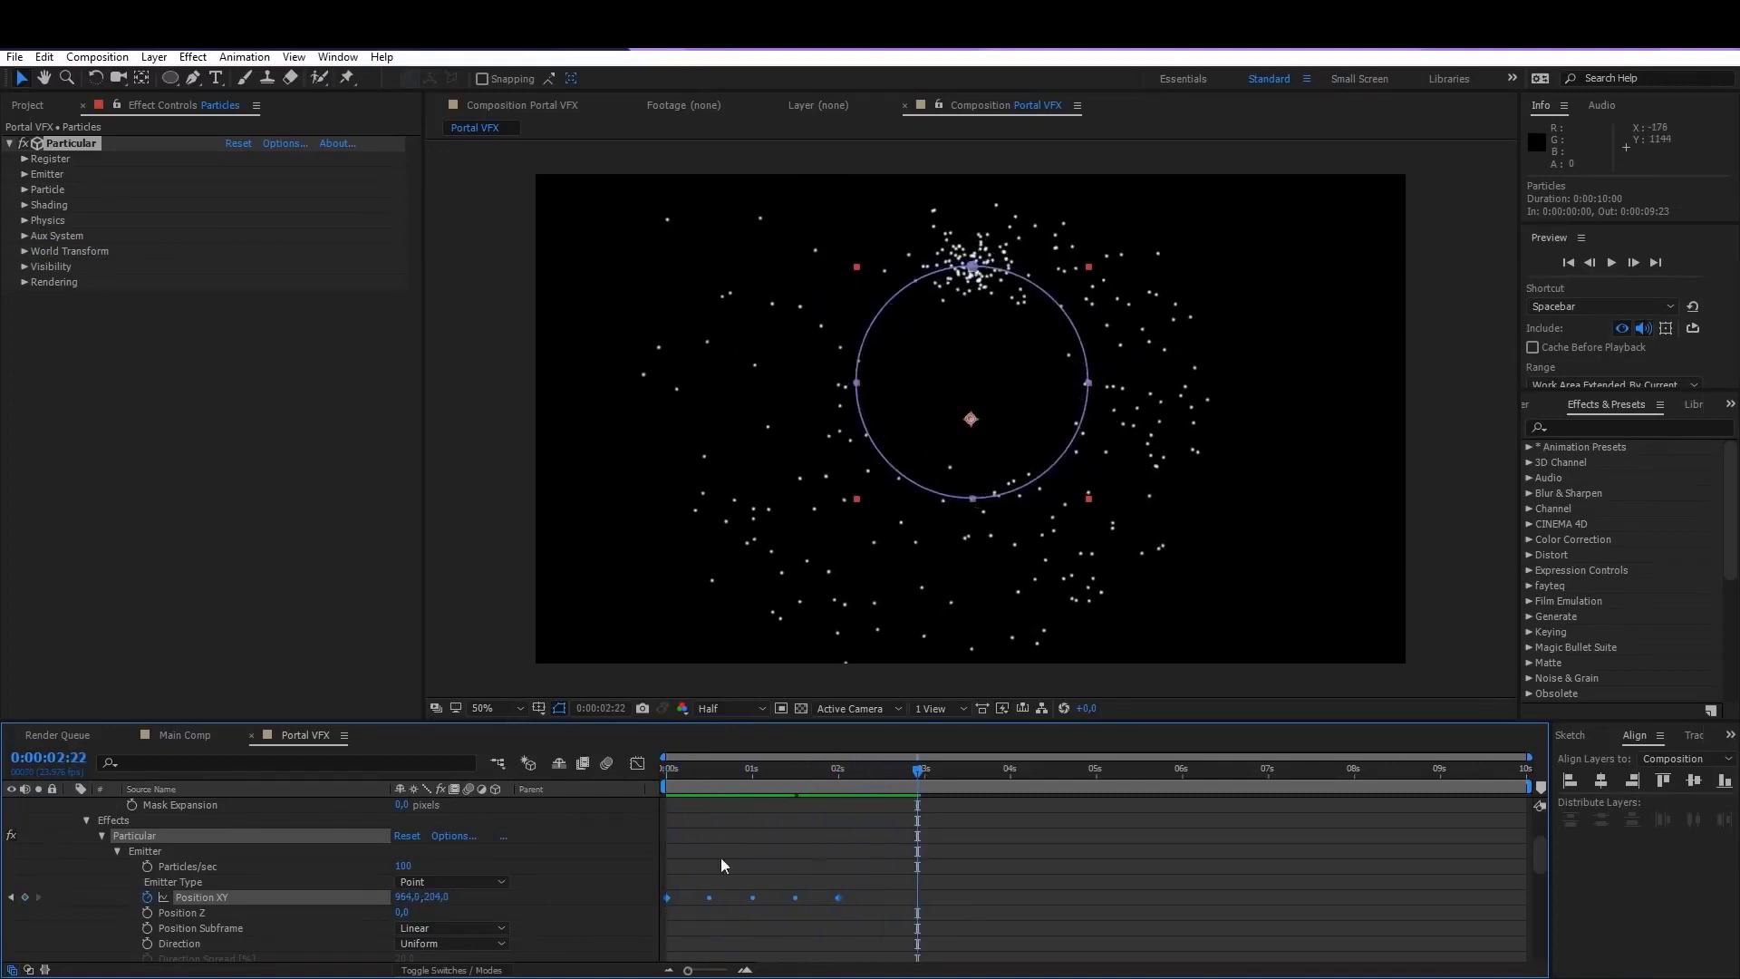
Step: Add the expression loopOut(); to the Emitter's Position XY and preview the repeating circular motion
alt+click(148, 897)
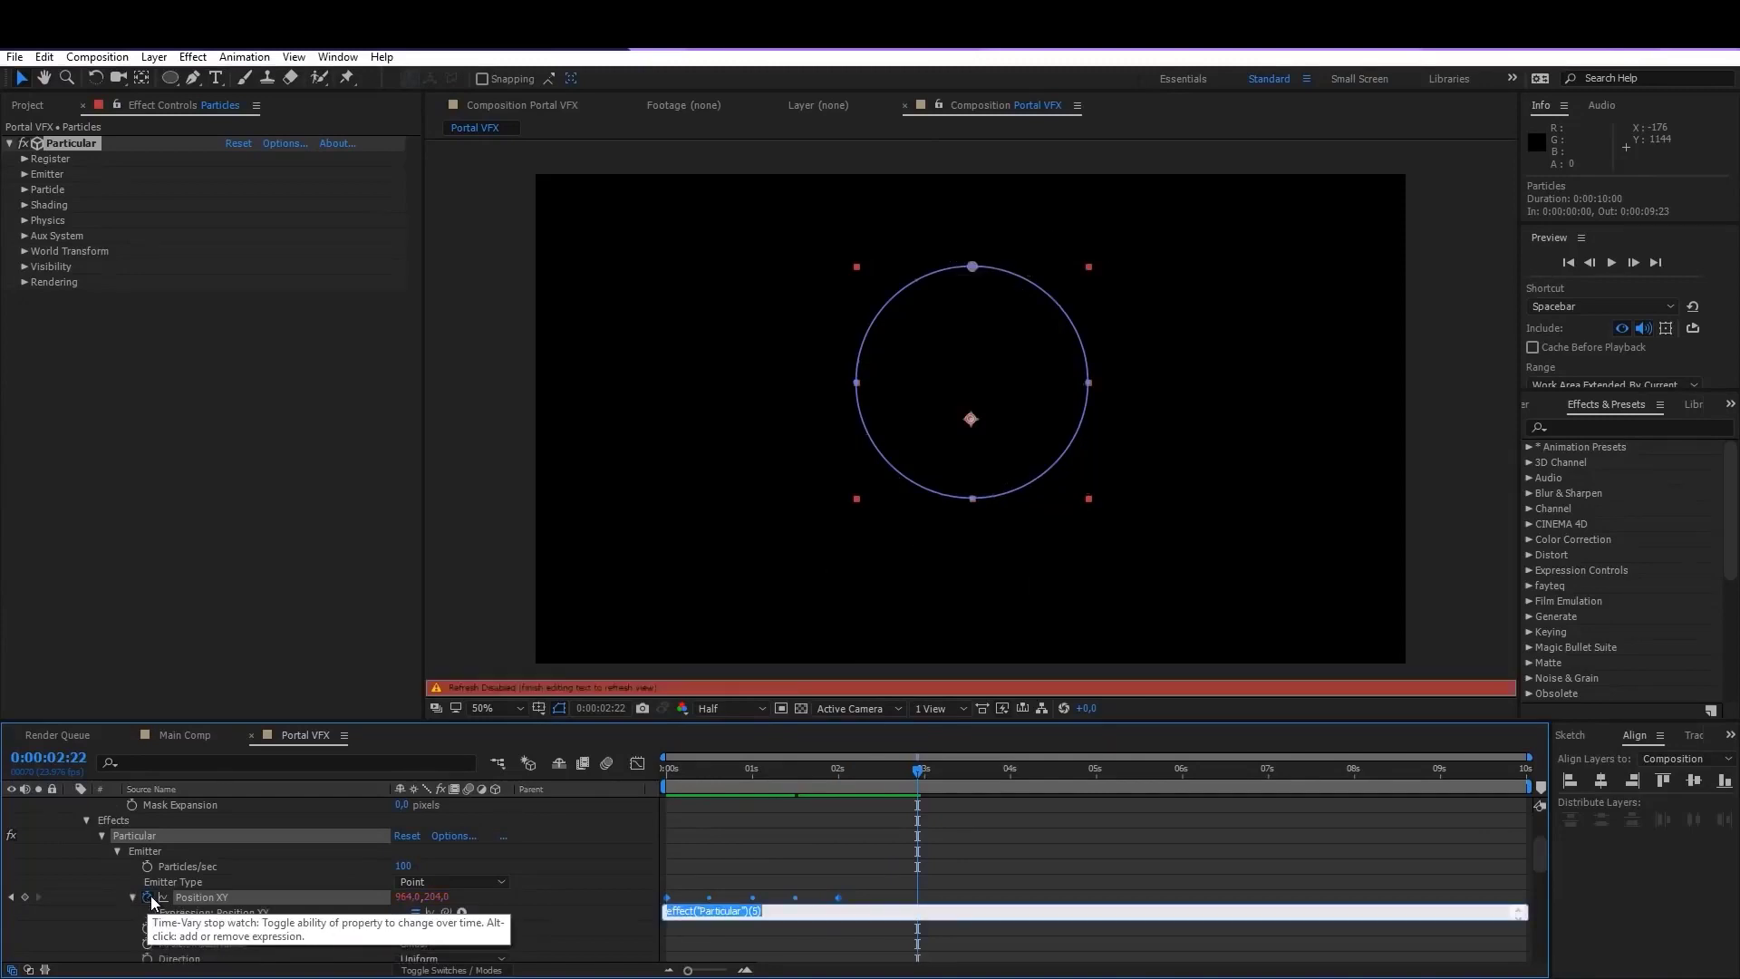
text(loopOut();)
click(726, 922)
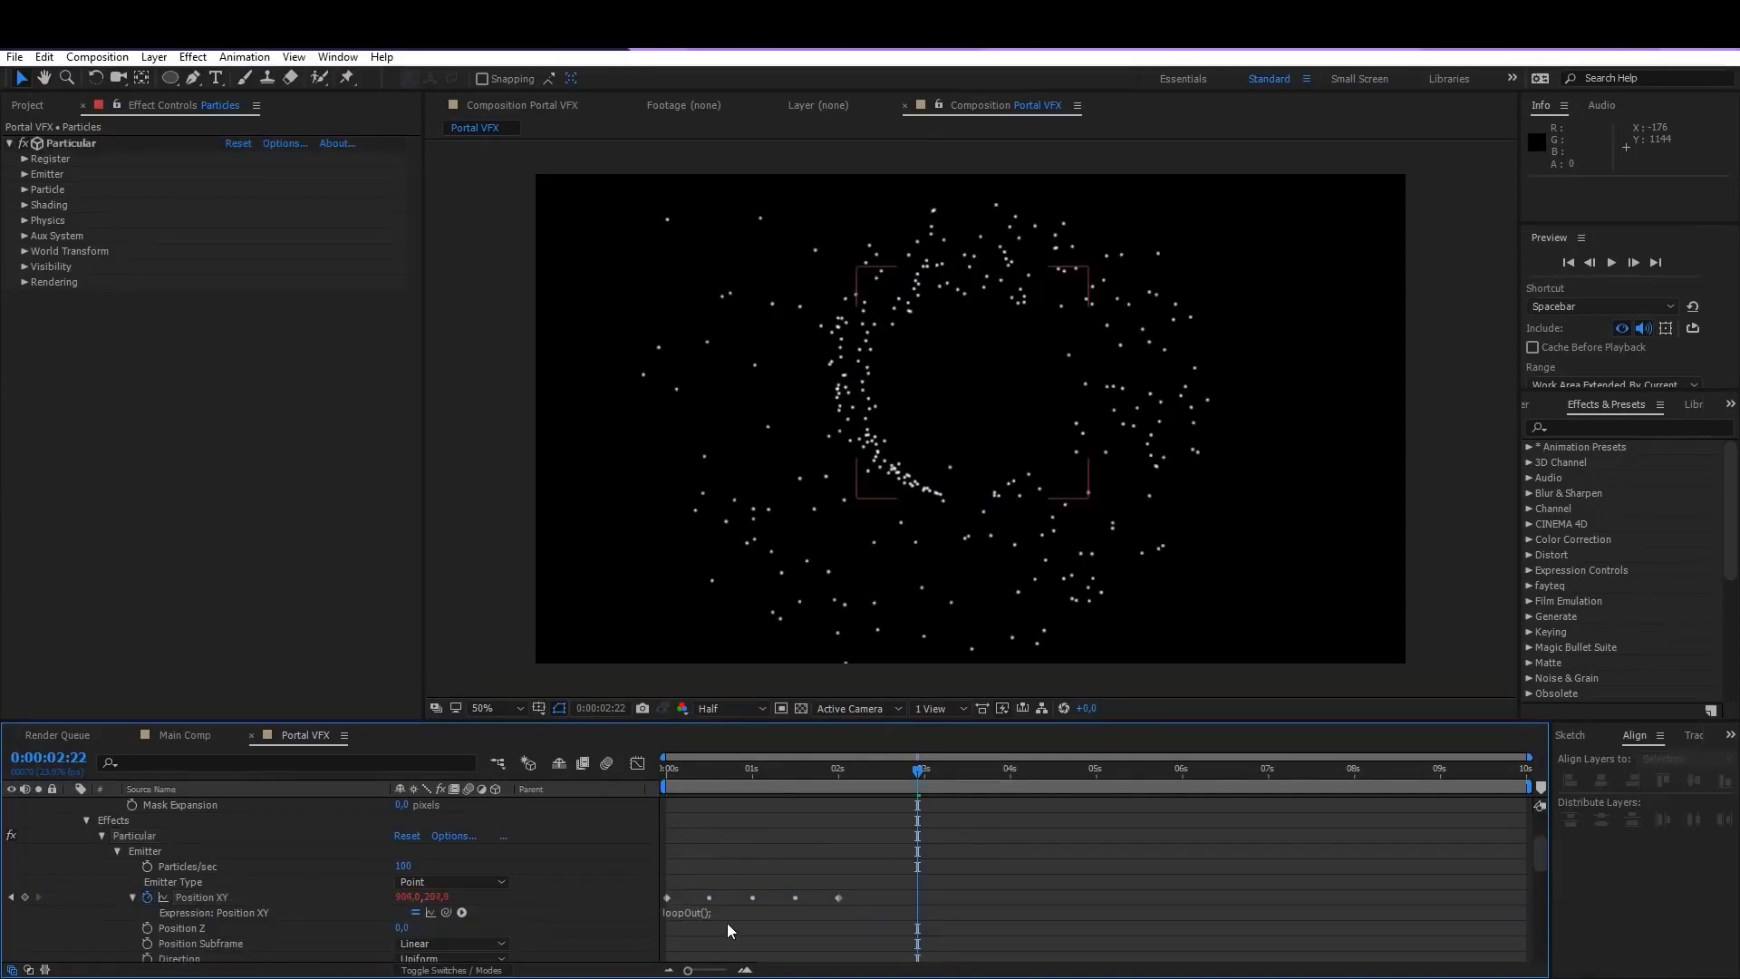
key(space)
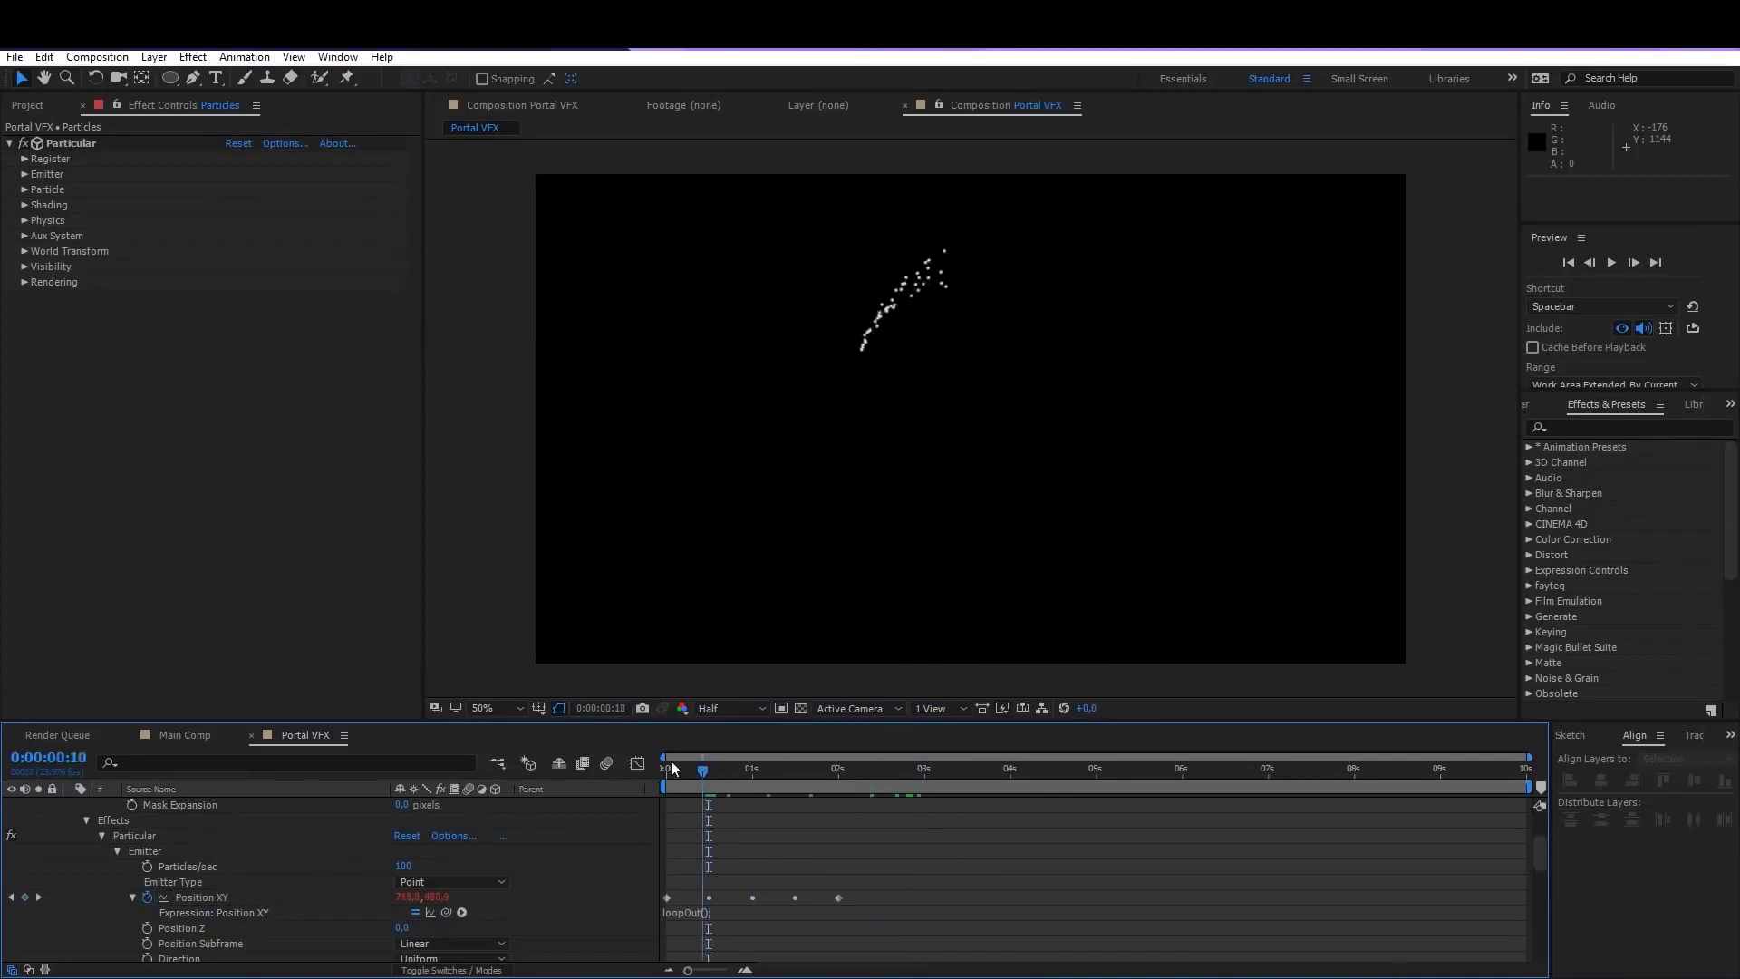
drag(783, 786, 1113, 861)
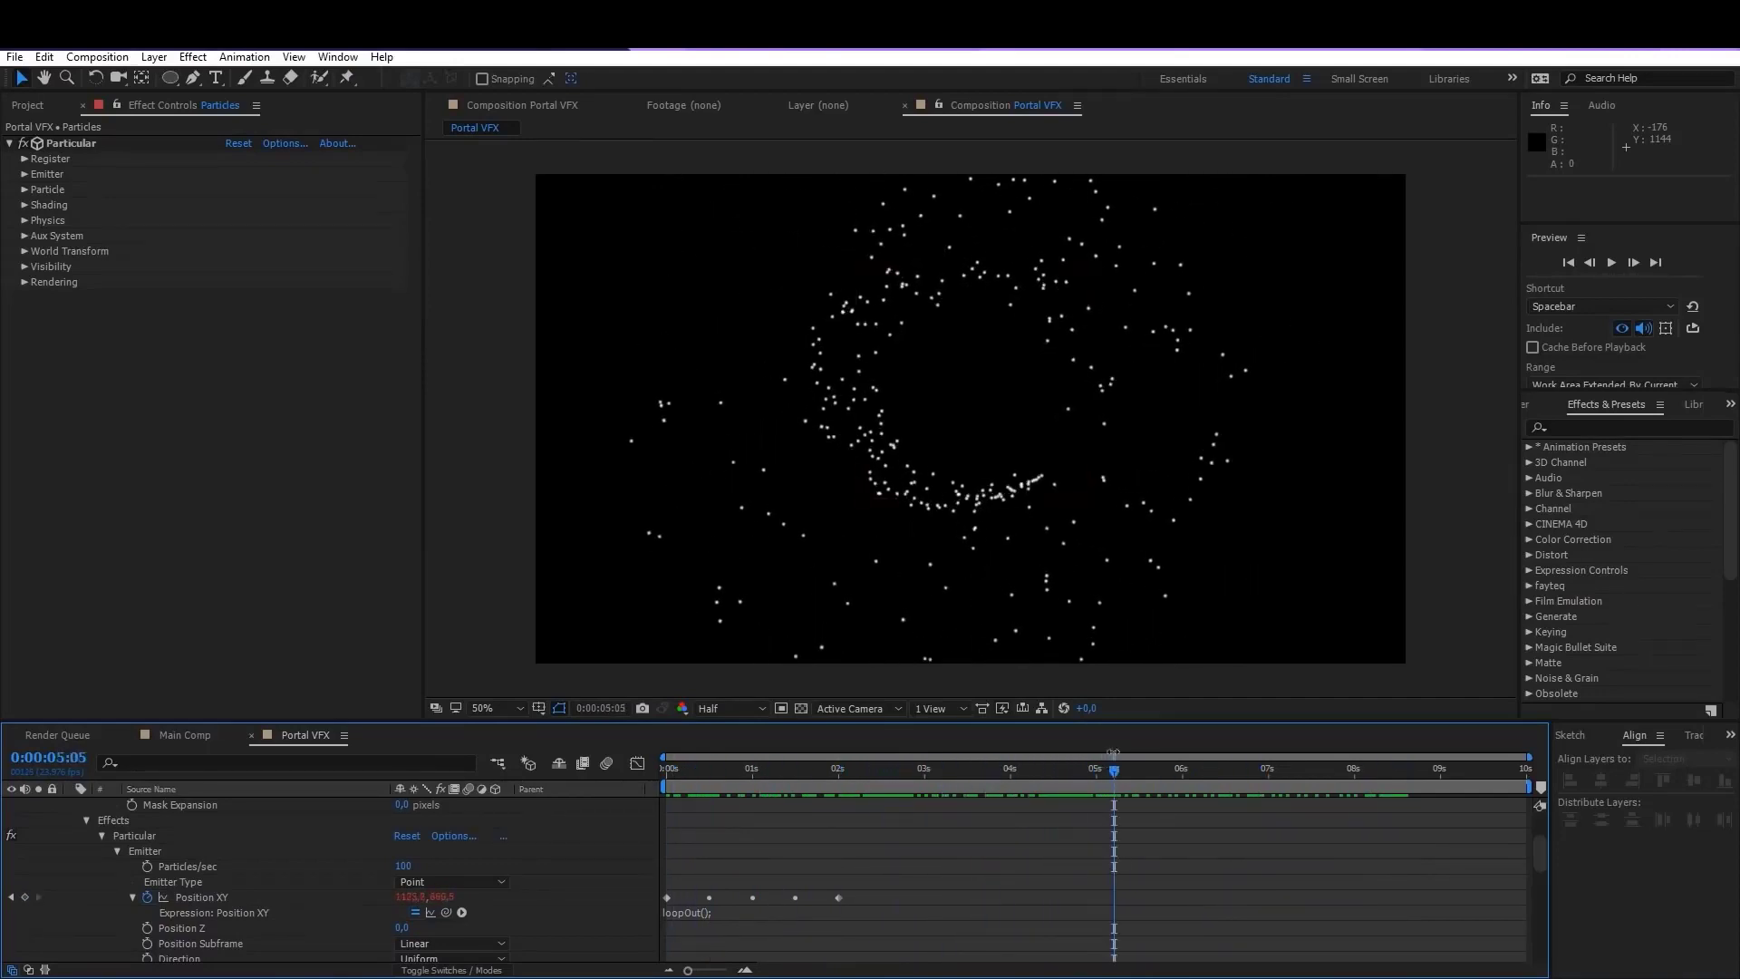
key(space)
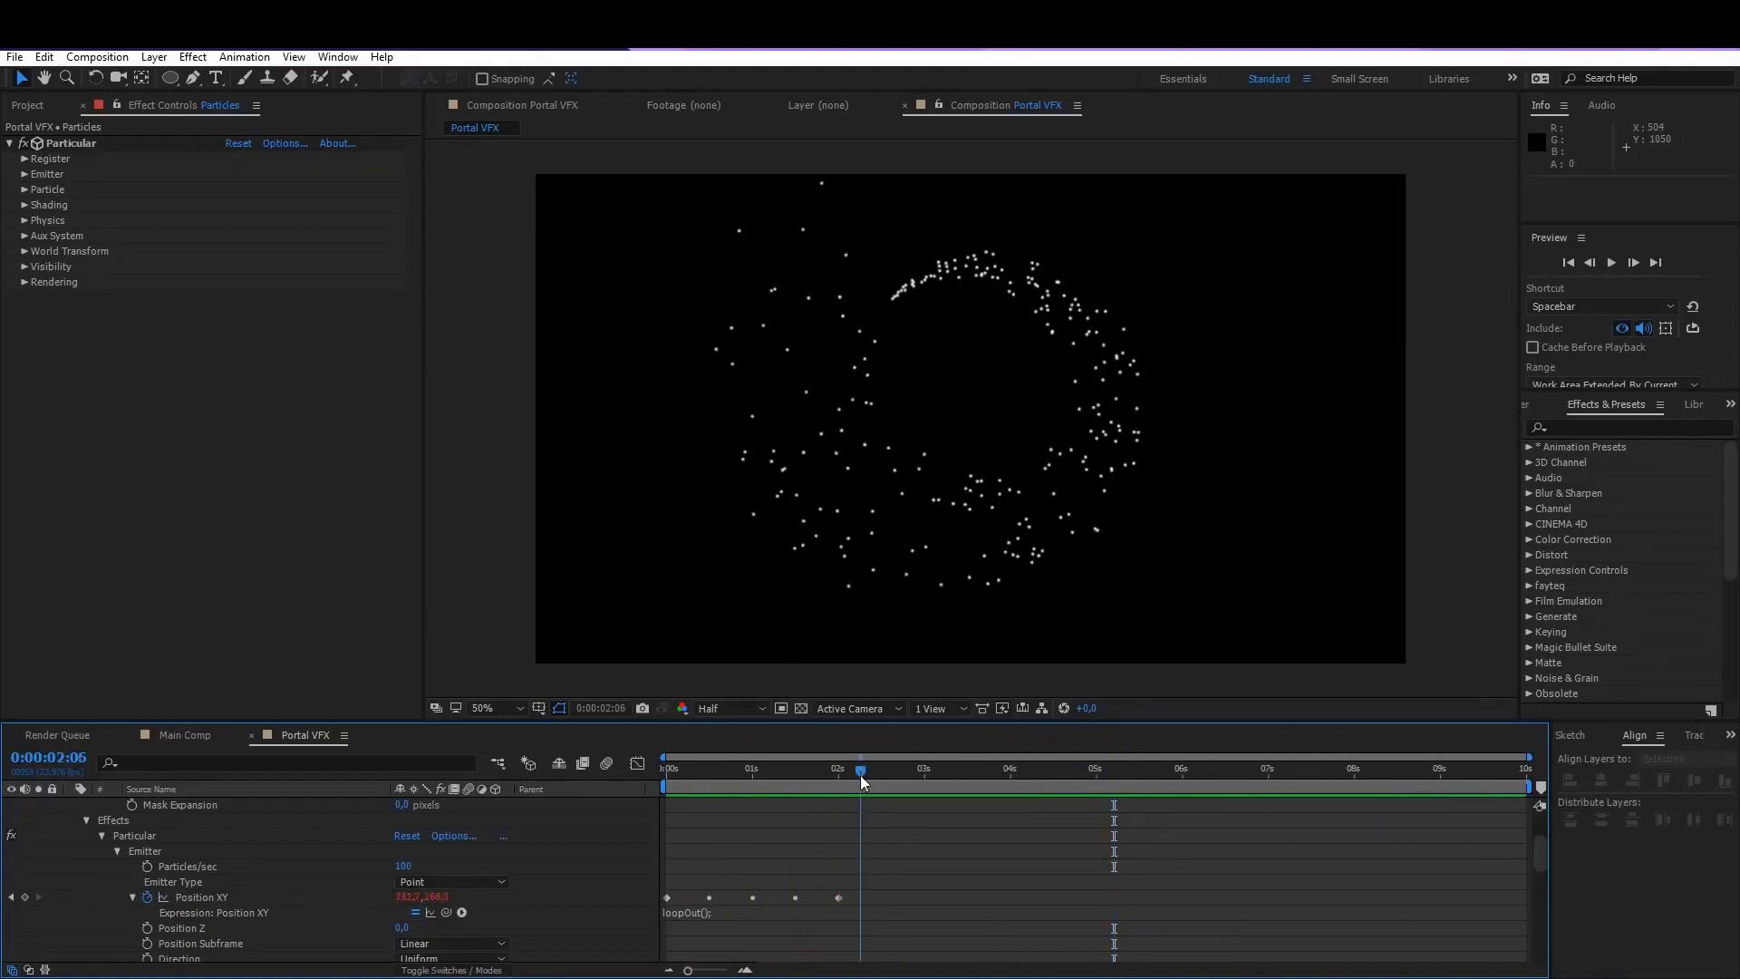
key(space)
Step: Compress the Position XY keyframes towards the start until the last one is at about frame 6, previewing the faster motion
drag(949, 857, 649, 905)
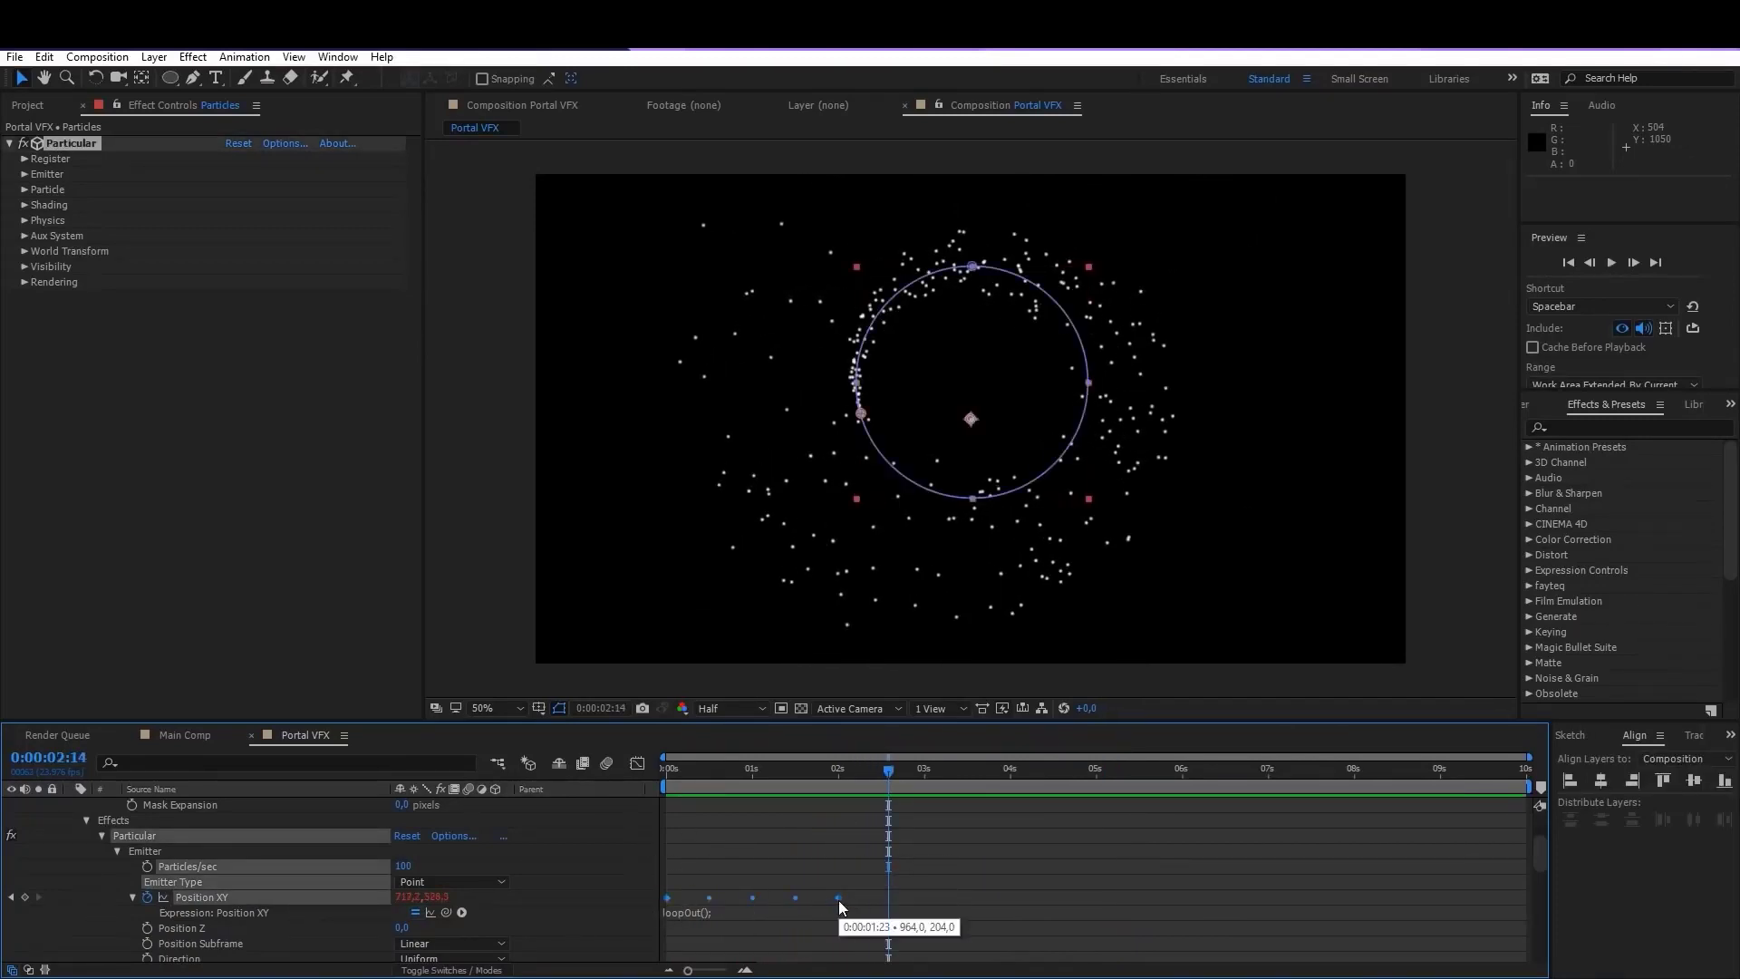
drag(839, 899, 724, 908)
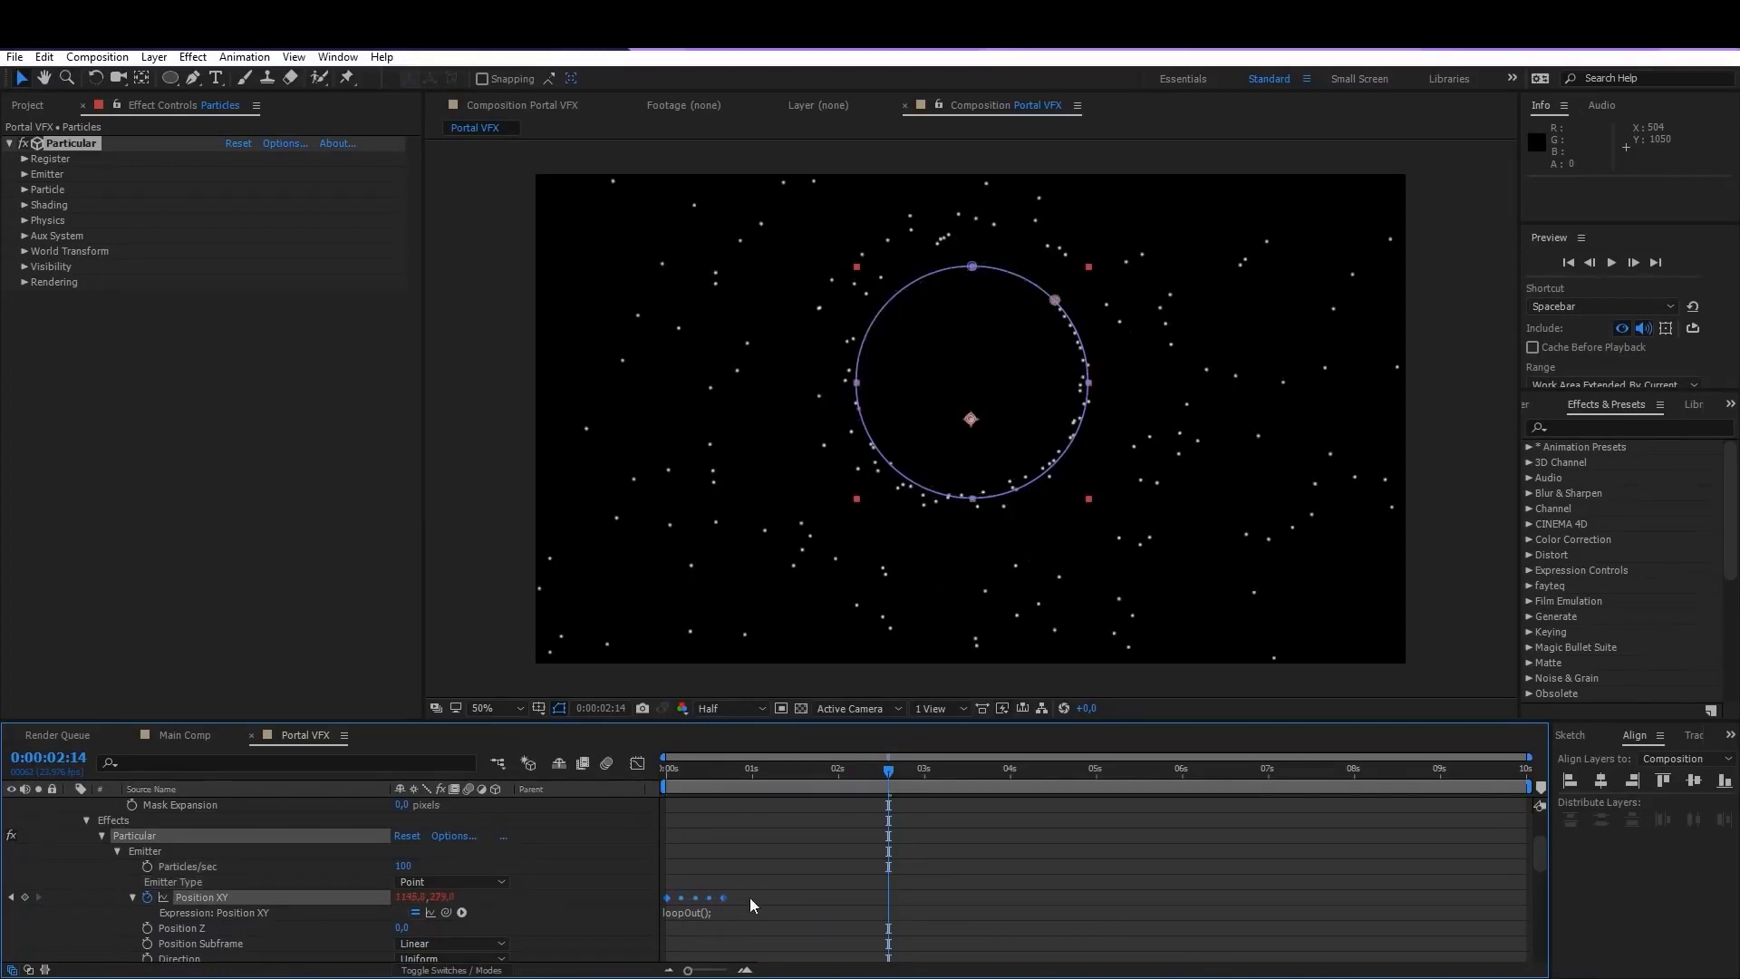
key(space)
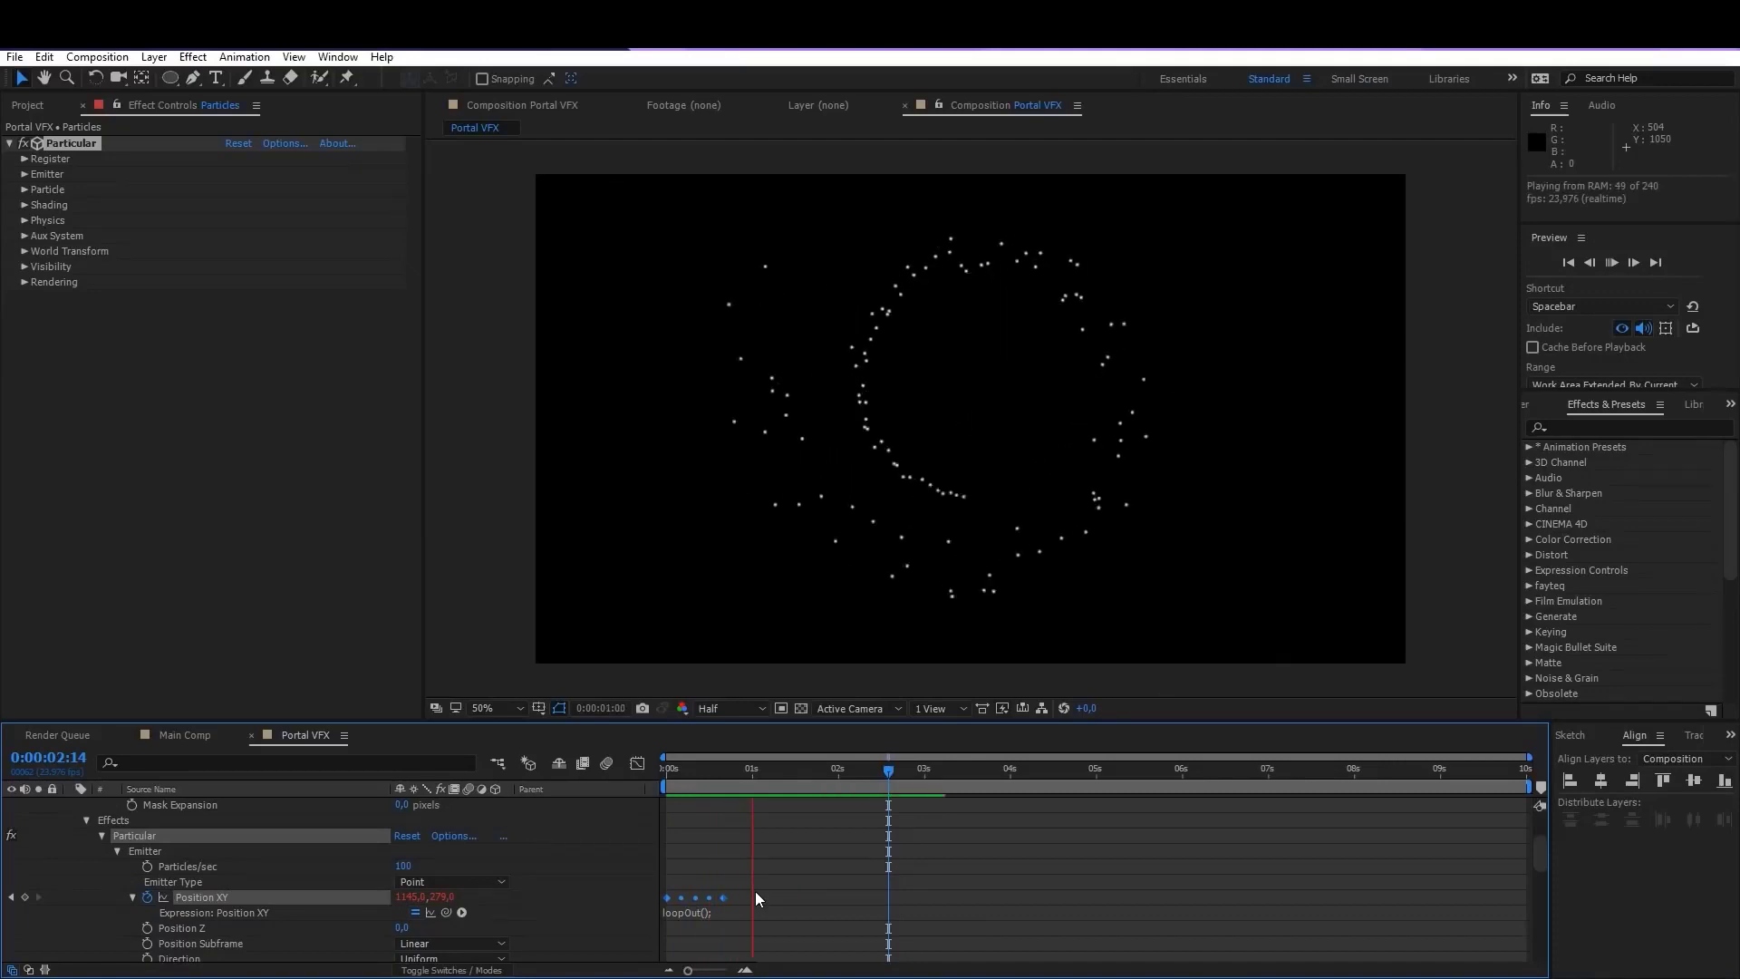
click(742, 770)
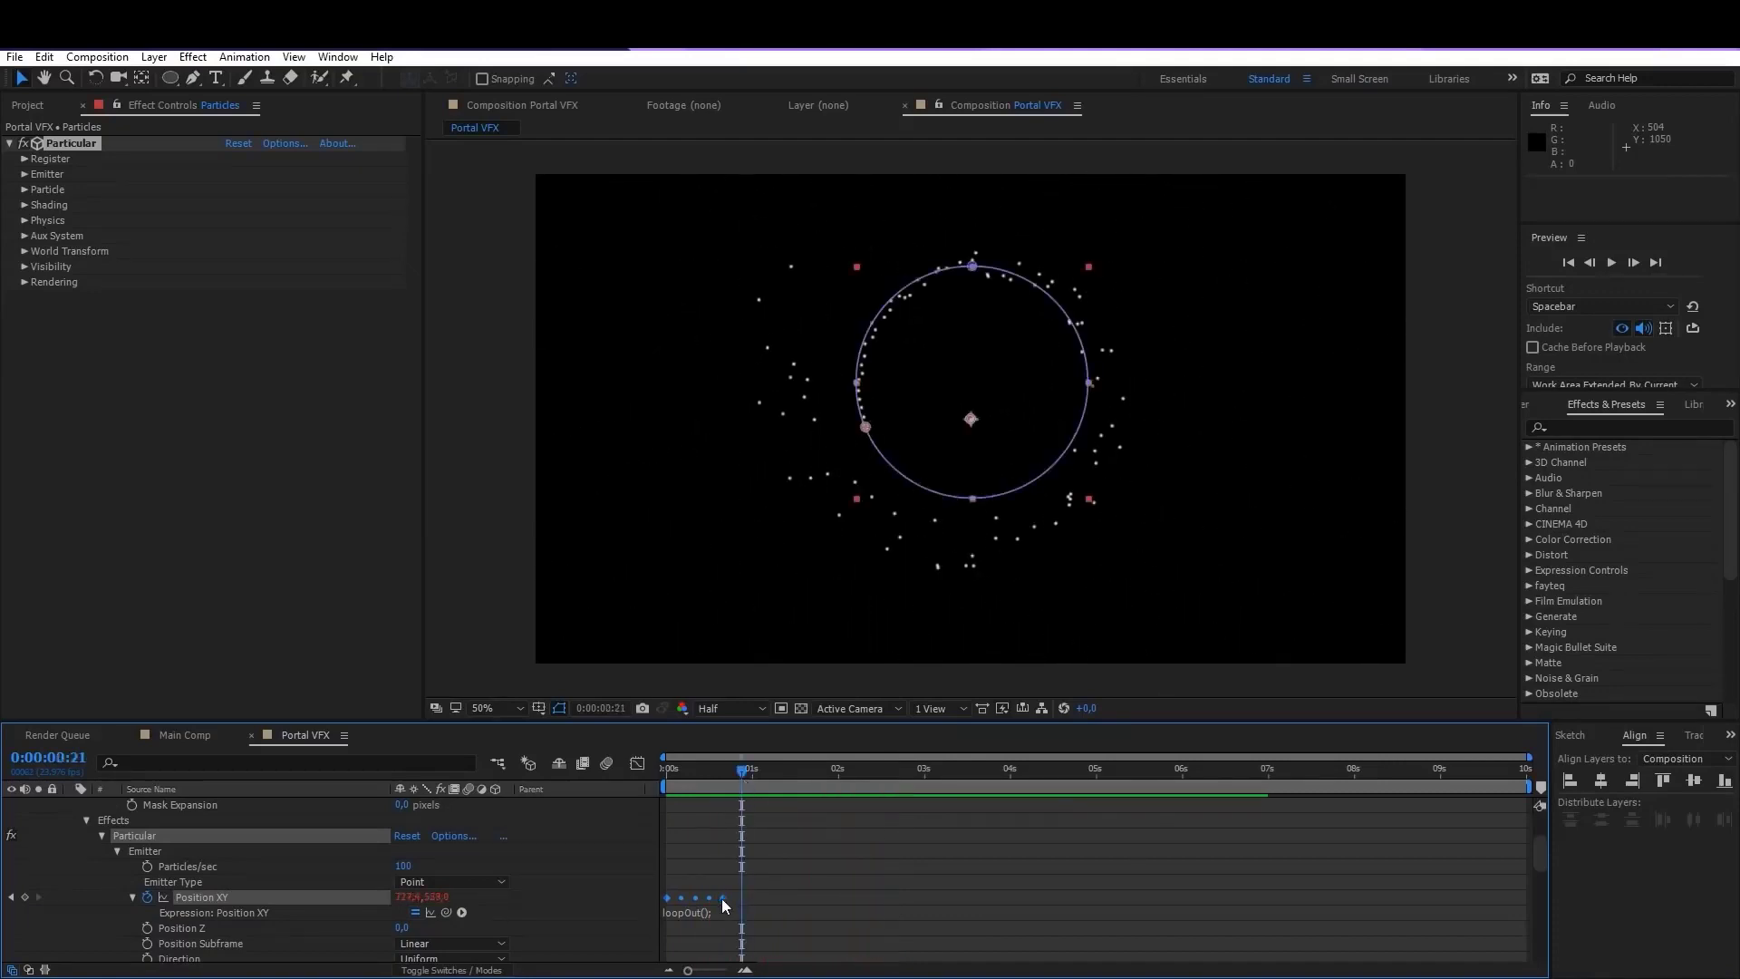
drag(723, 898, 696, 906)
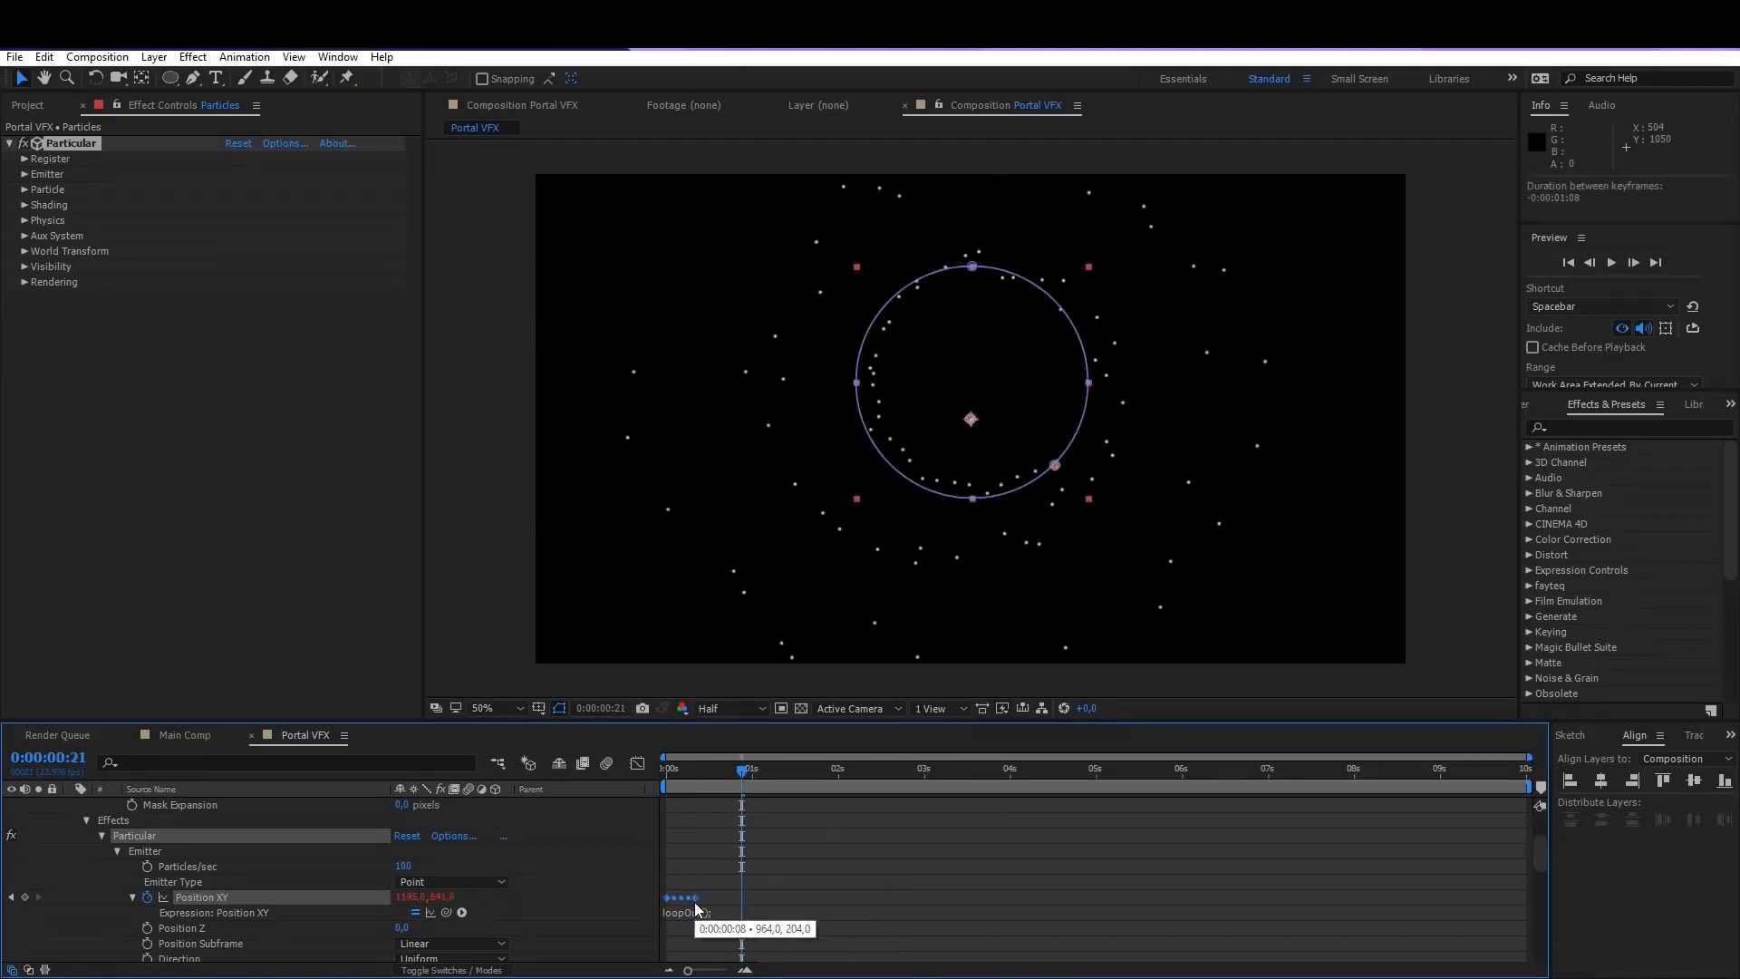
key(space)
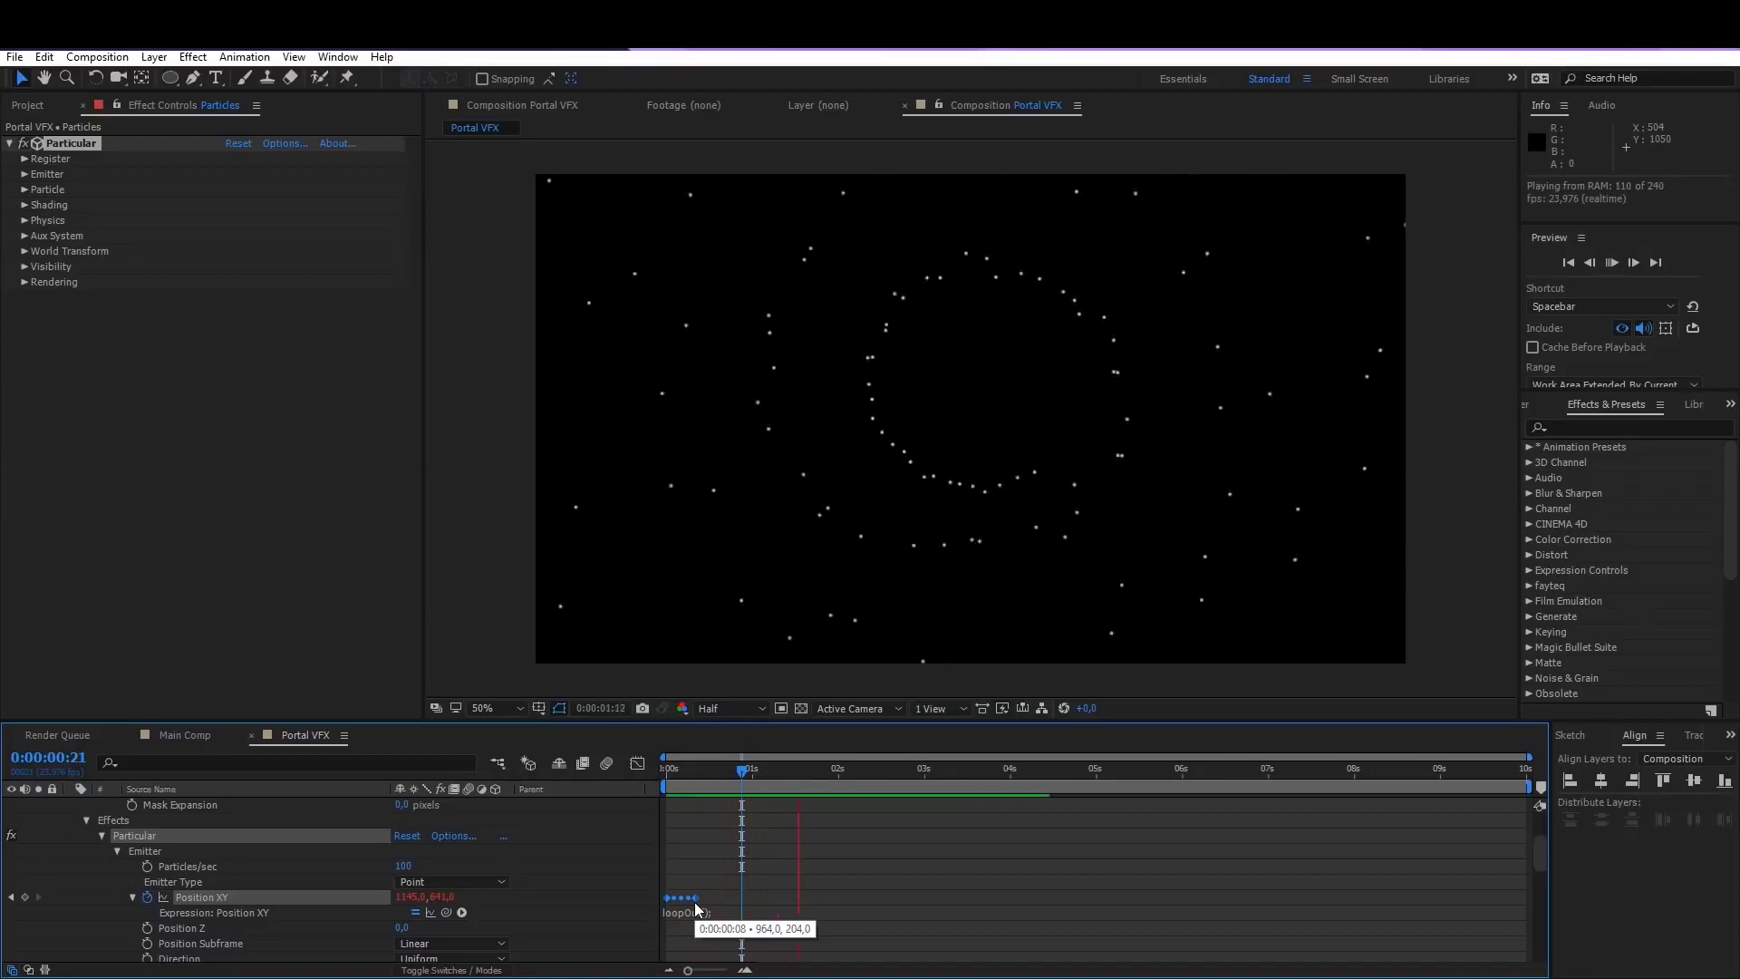
click(715, 781)
drag(694, 897, 688, 897)
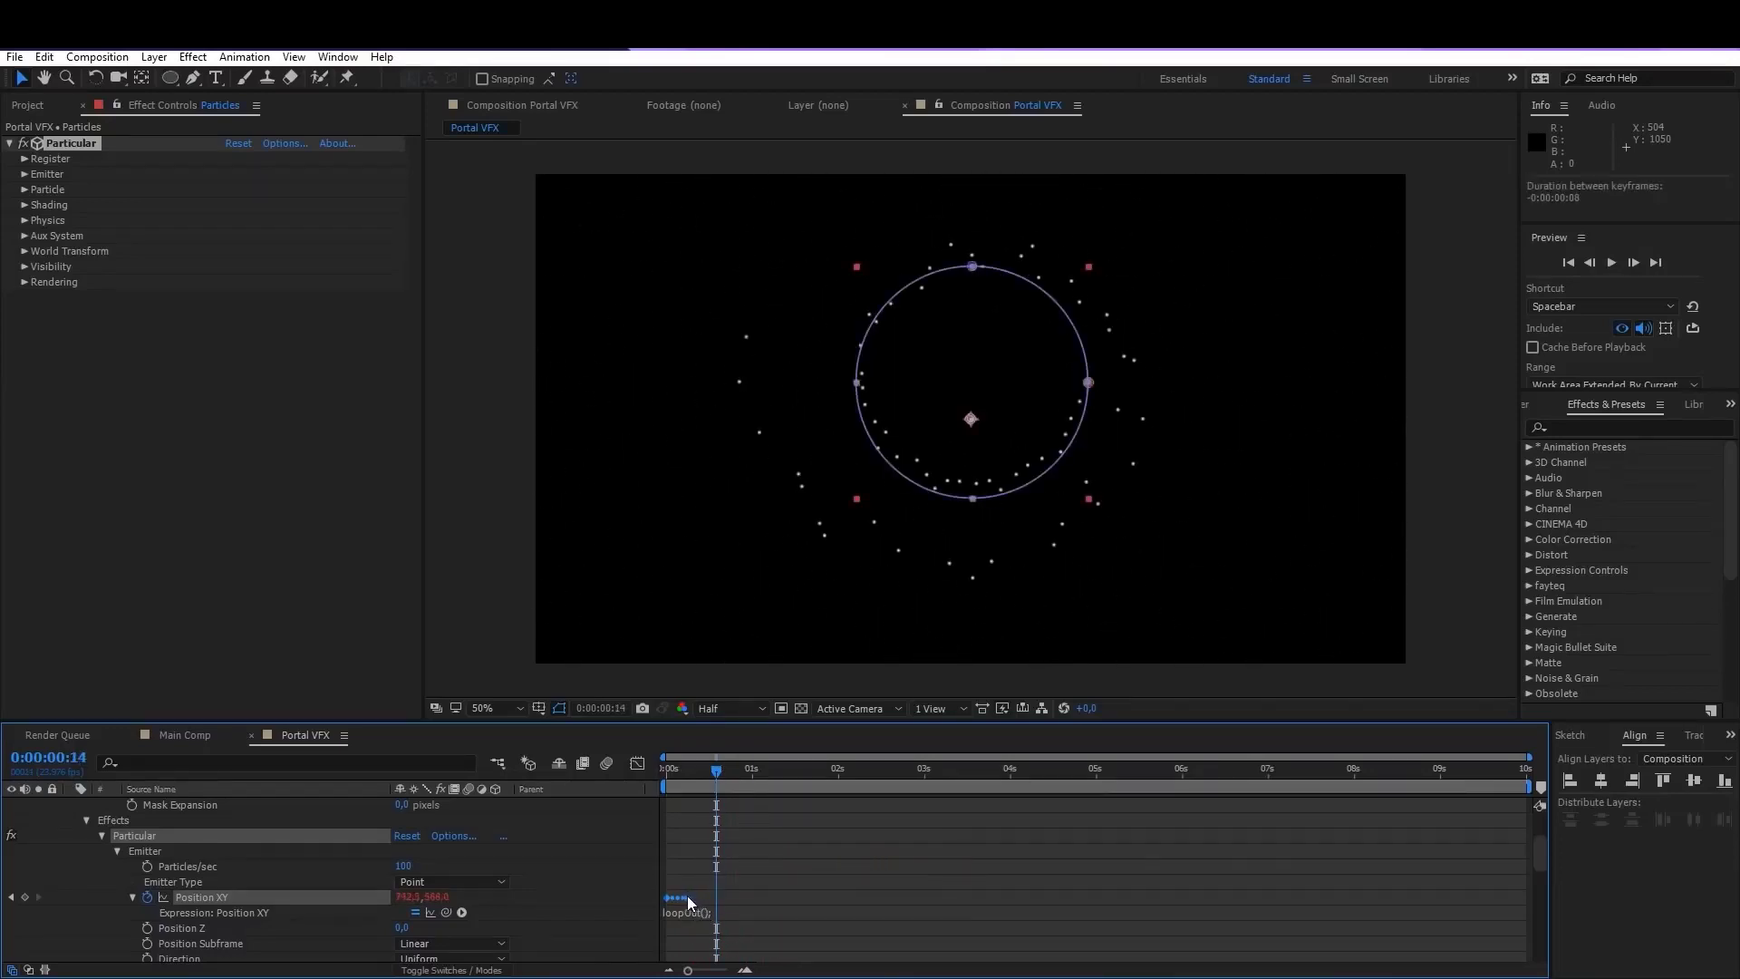
key(space)
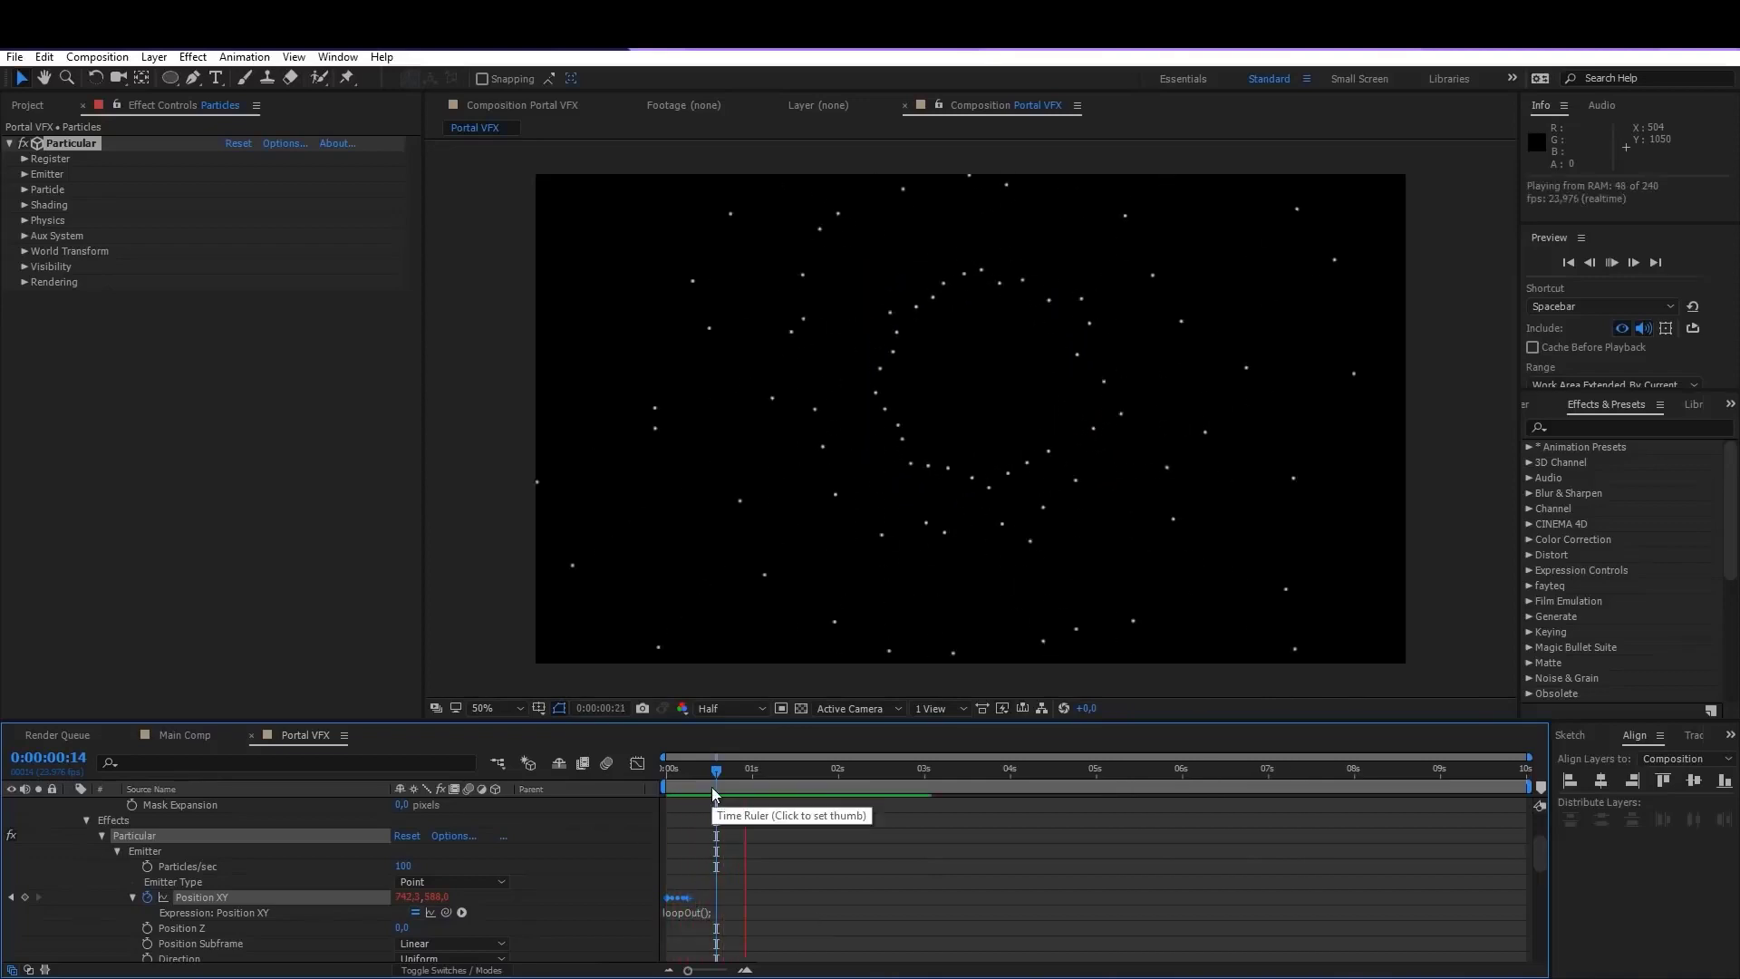
mouse_move(709, 786)
mouse_down()
mouse_move(670, 808)
mouse_move(691, 808)
mouse_up()
Step: Raise the Emitter's Particles/sec to 440 and set Position Subframe to 10x Linear
click(24, 174)
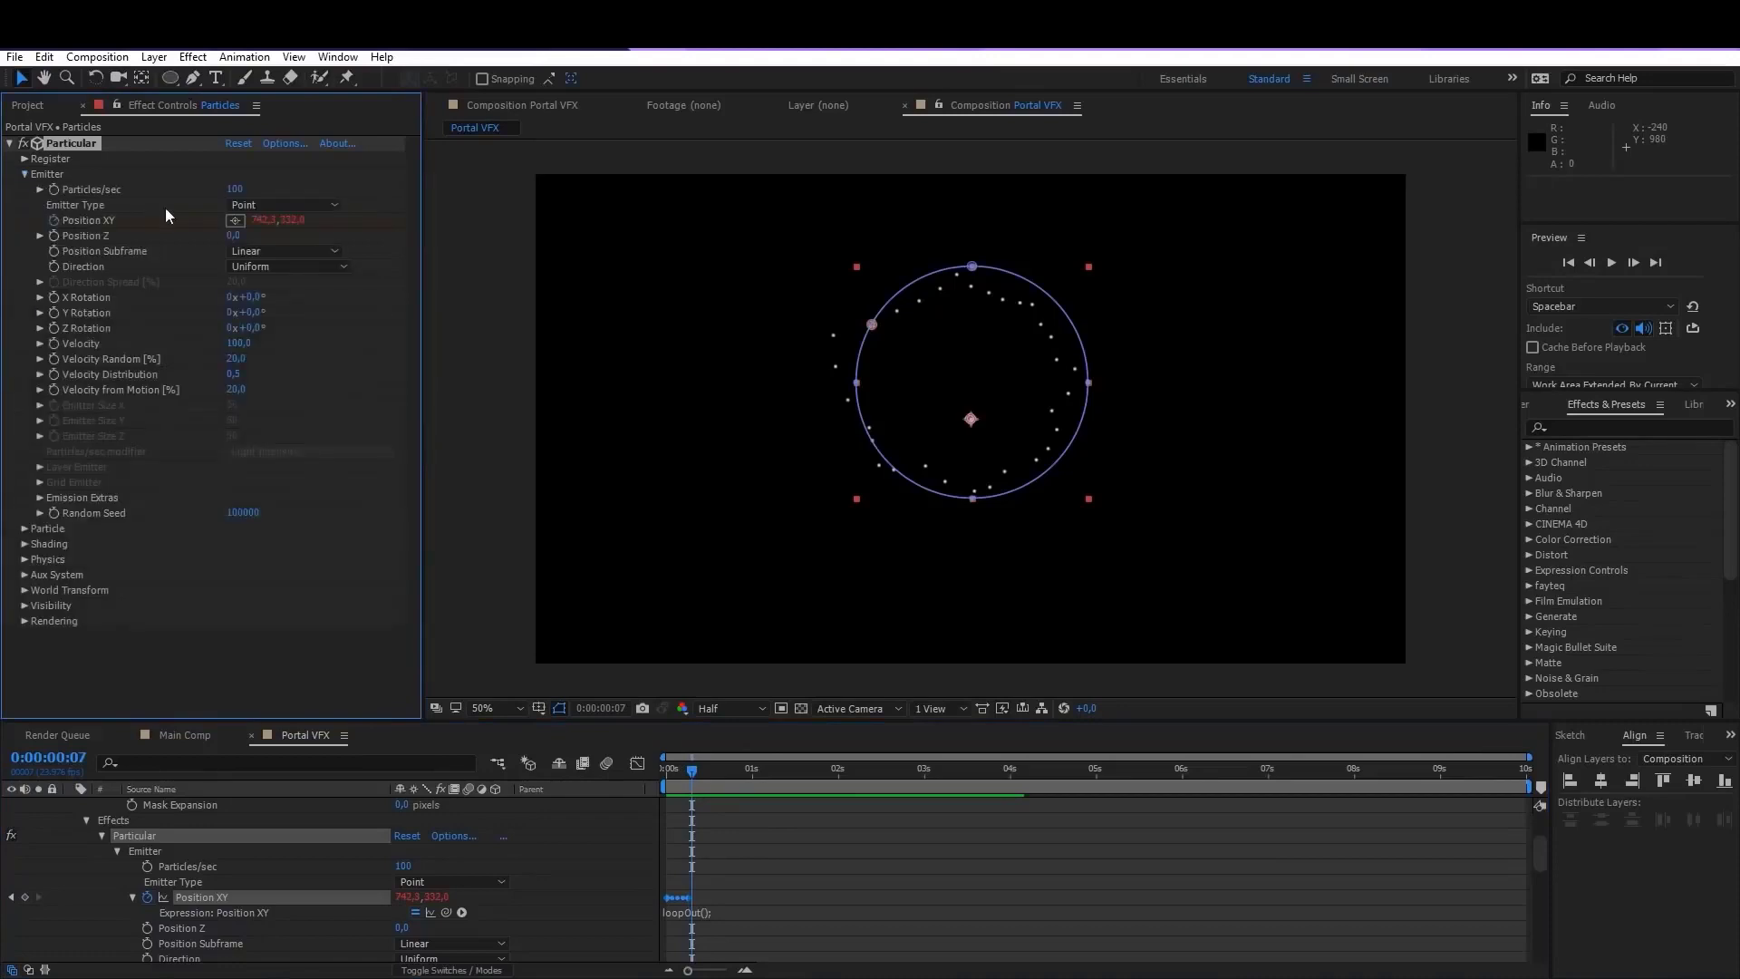
drag(233, 189, 270, 191)
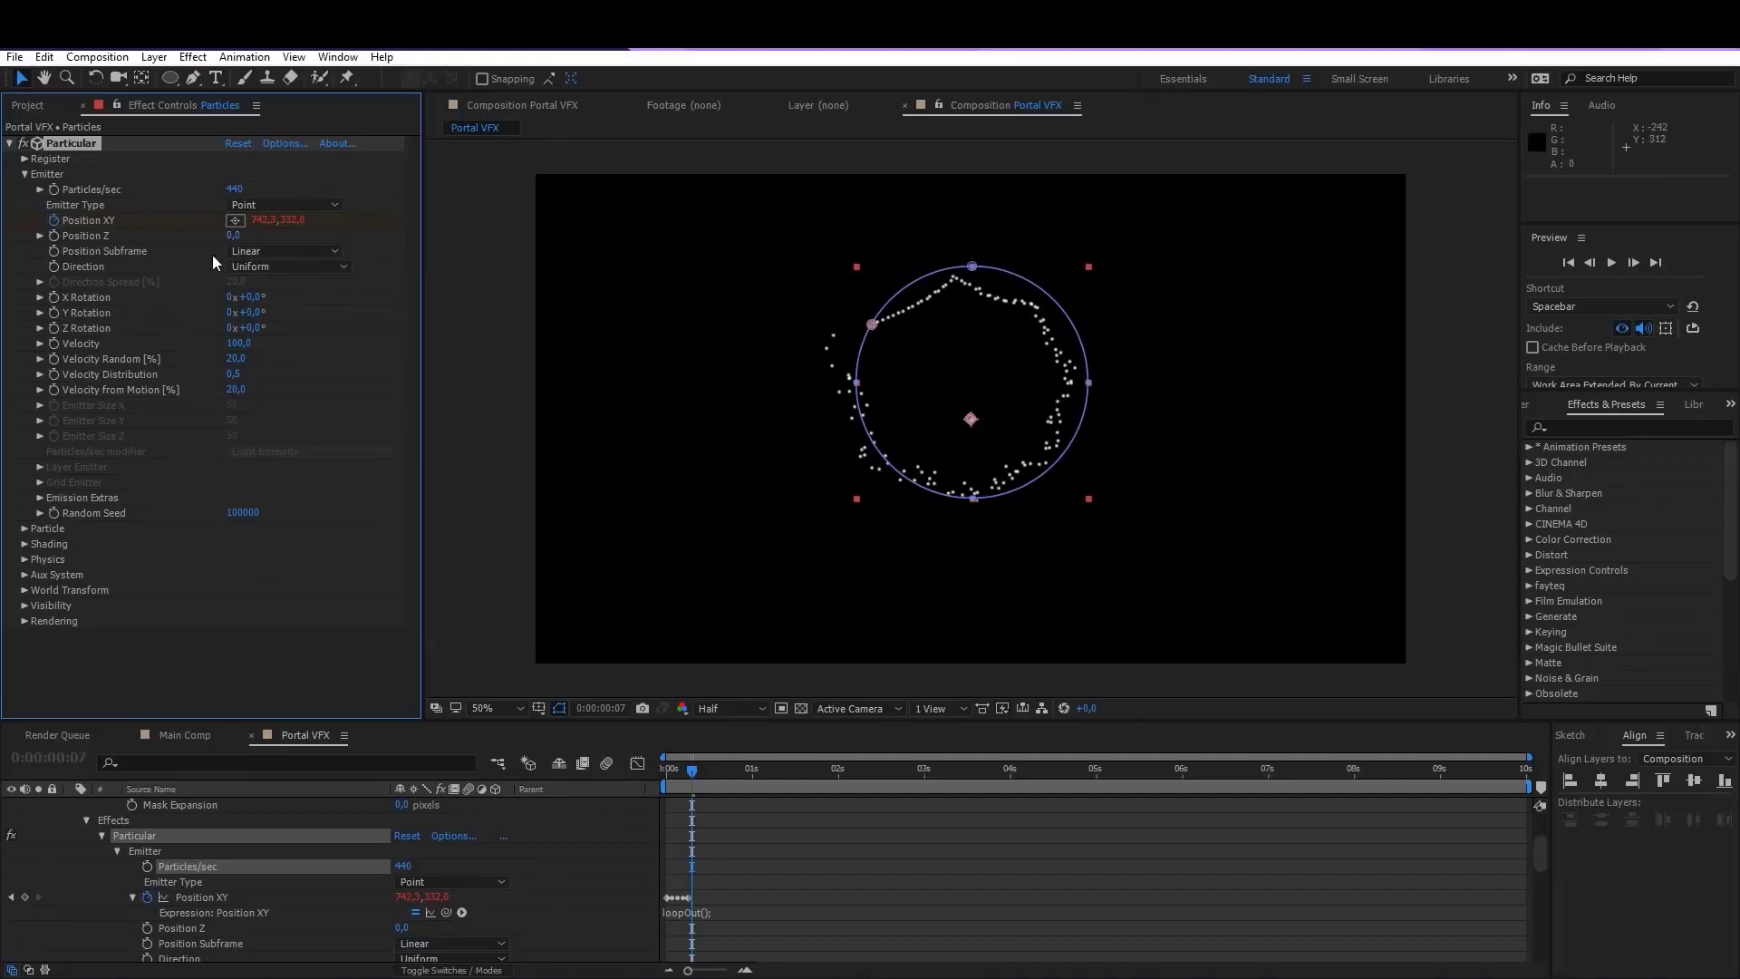
click(272, 251)
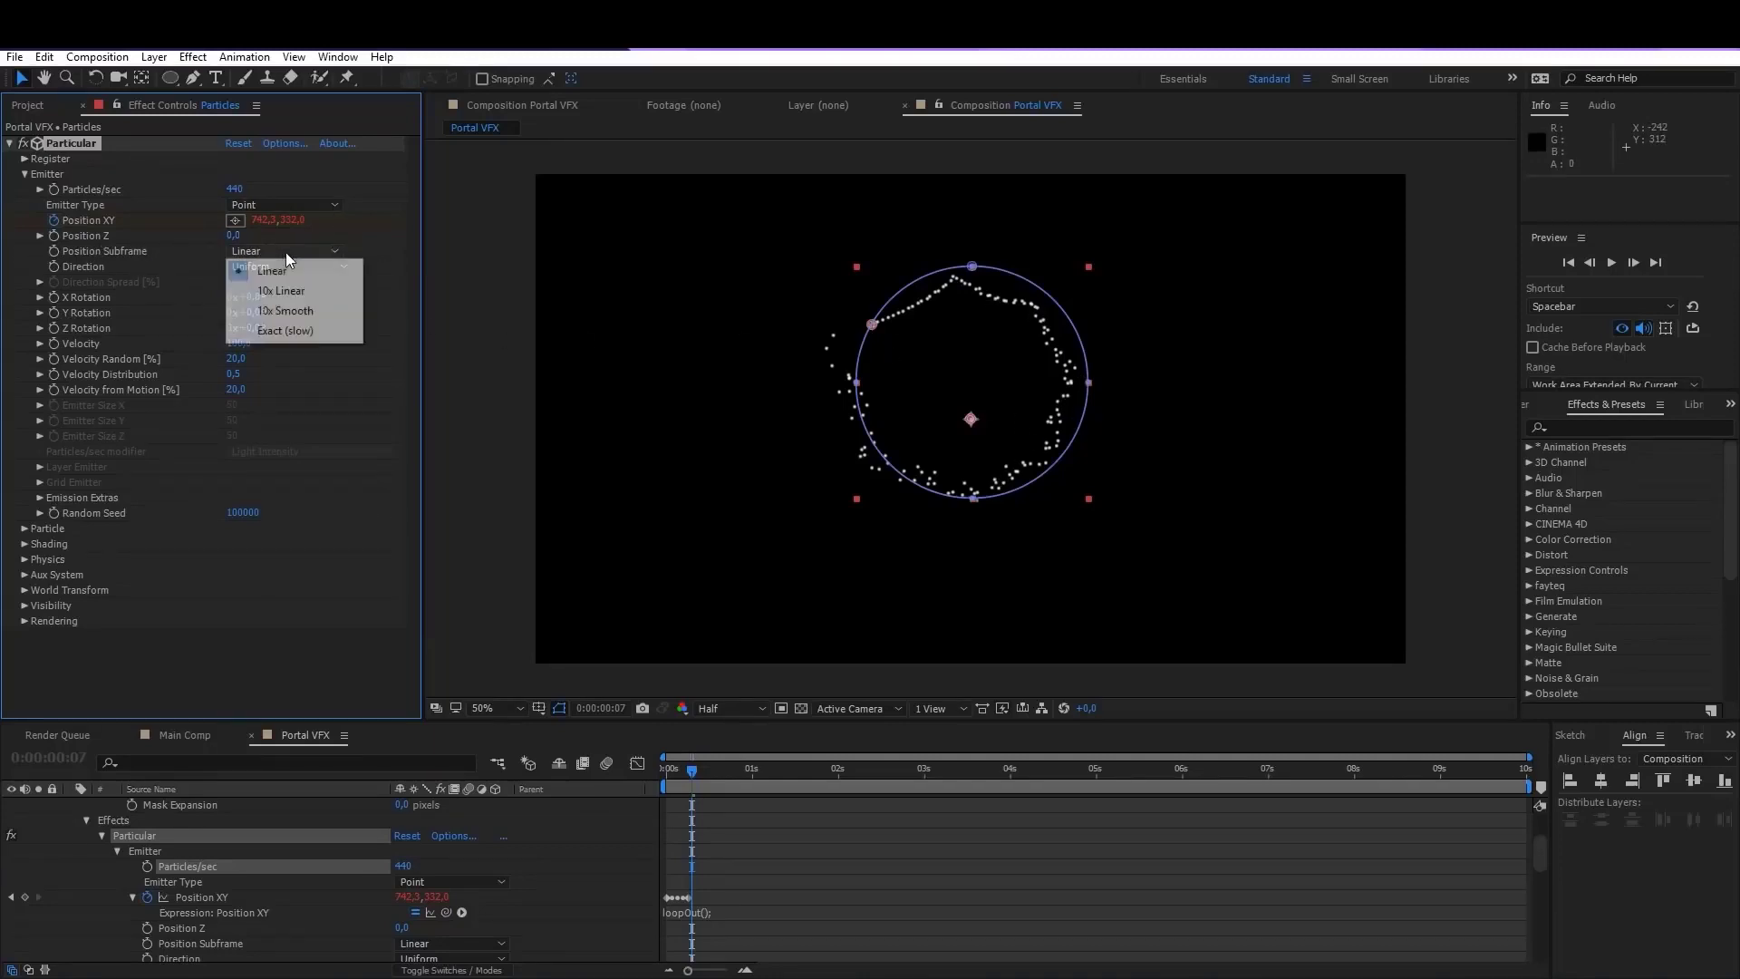
click(279, 298)
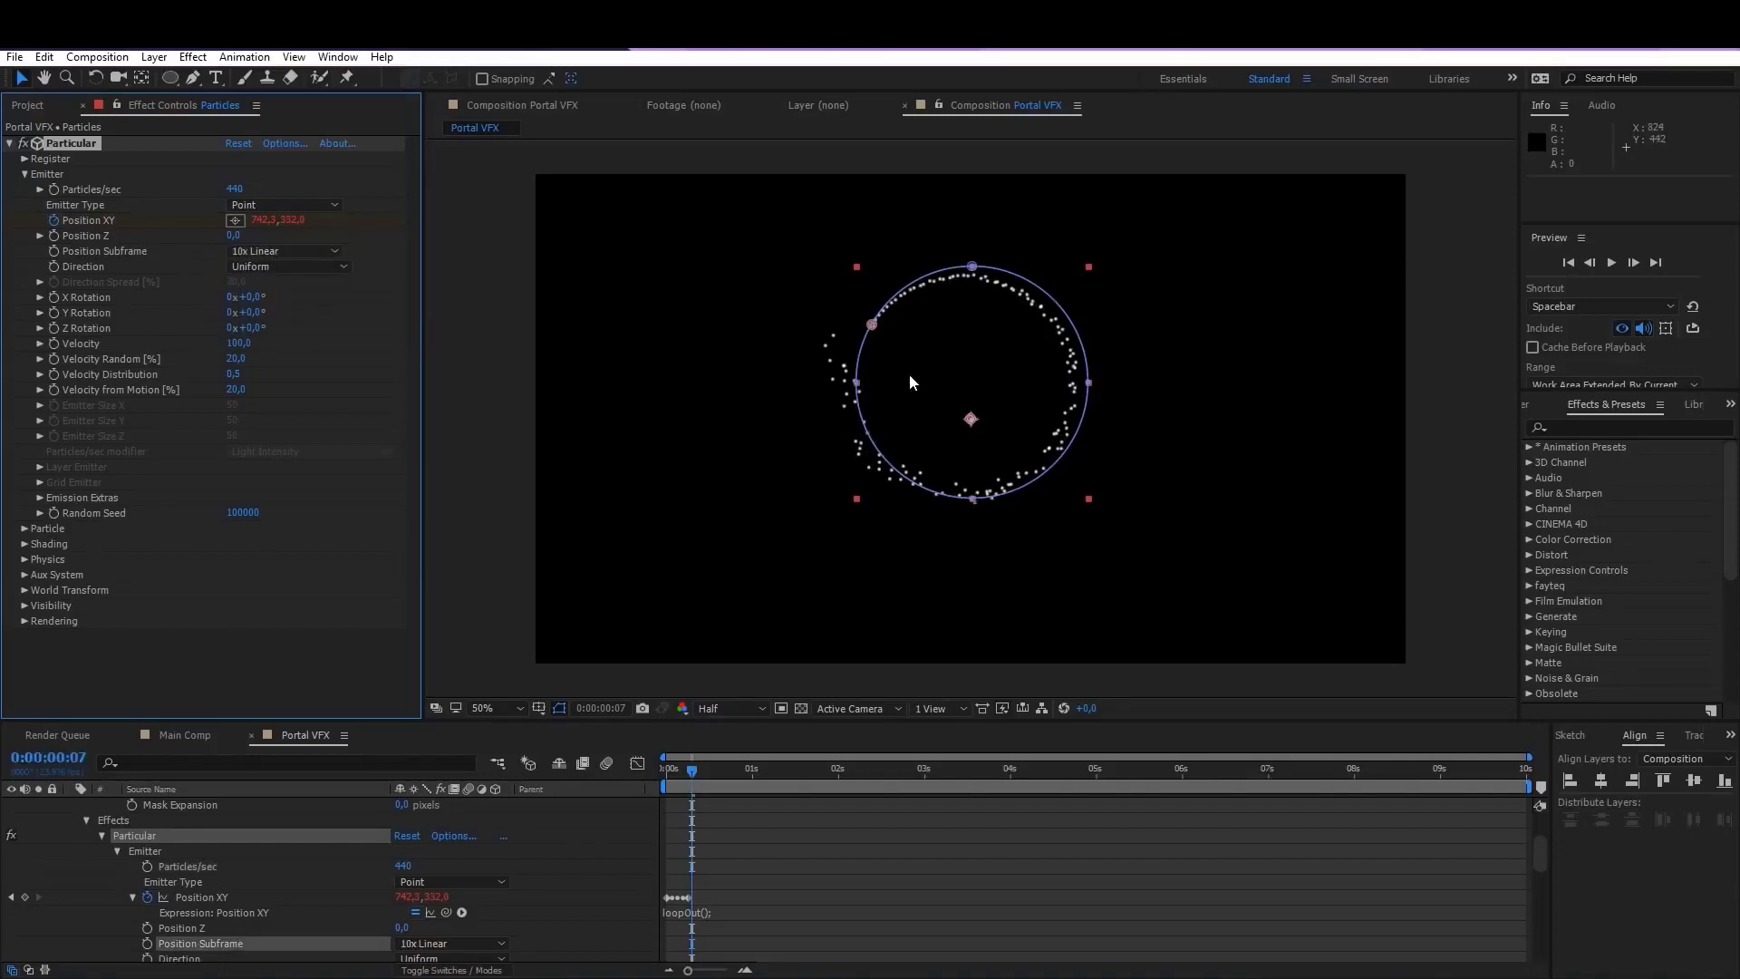
Step: Try to compress the Position XY keyframes even closer to the start, and undo that change
click(725, 868)
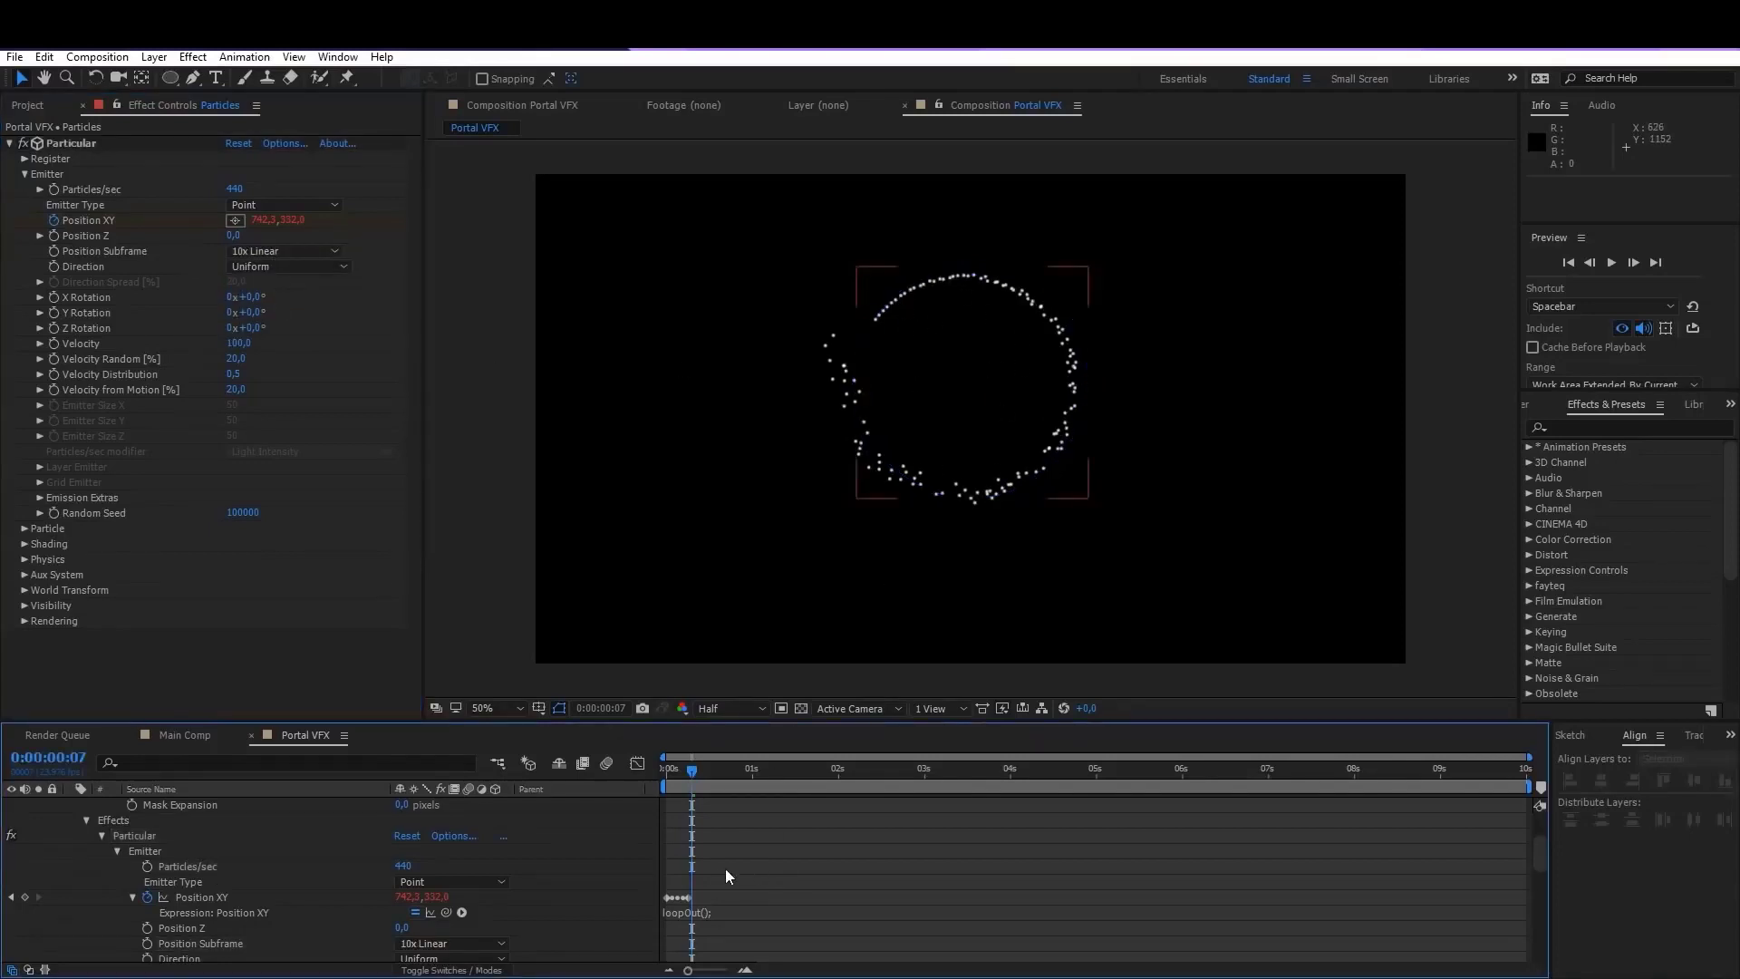
drag(723, 888, 678, 895)
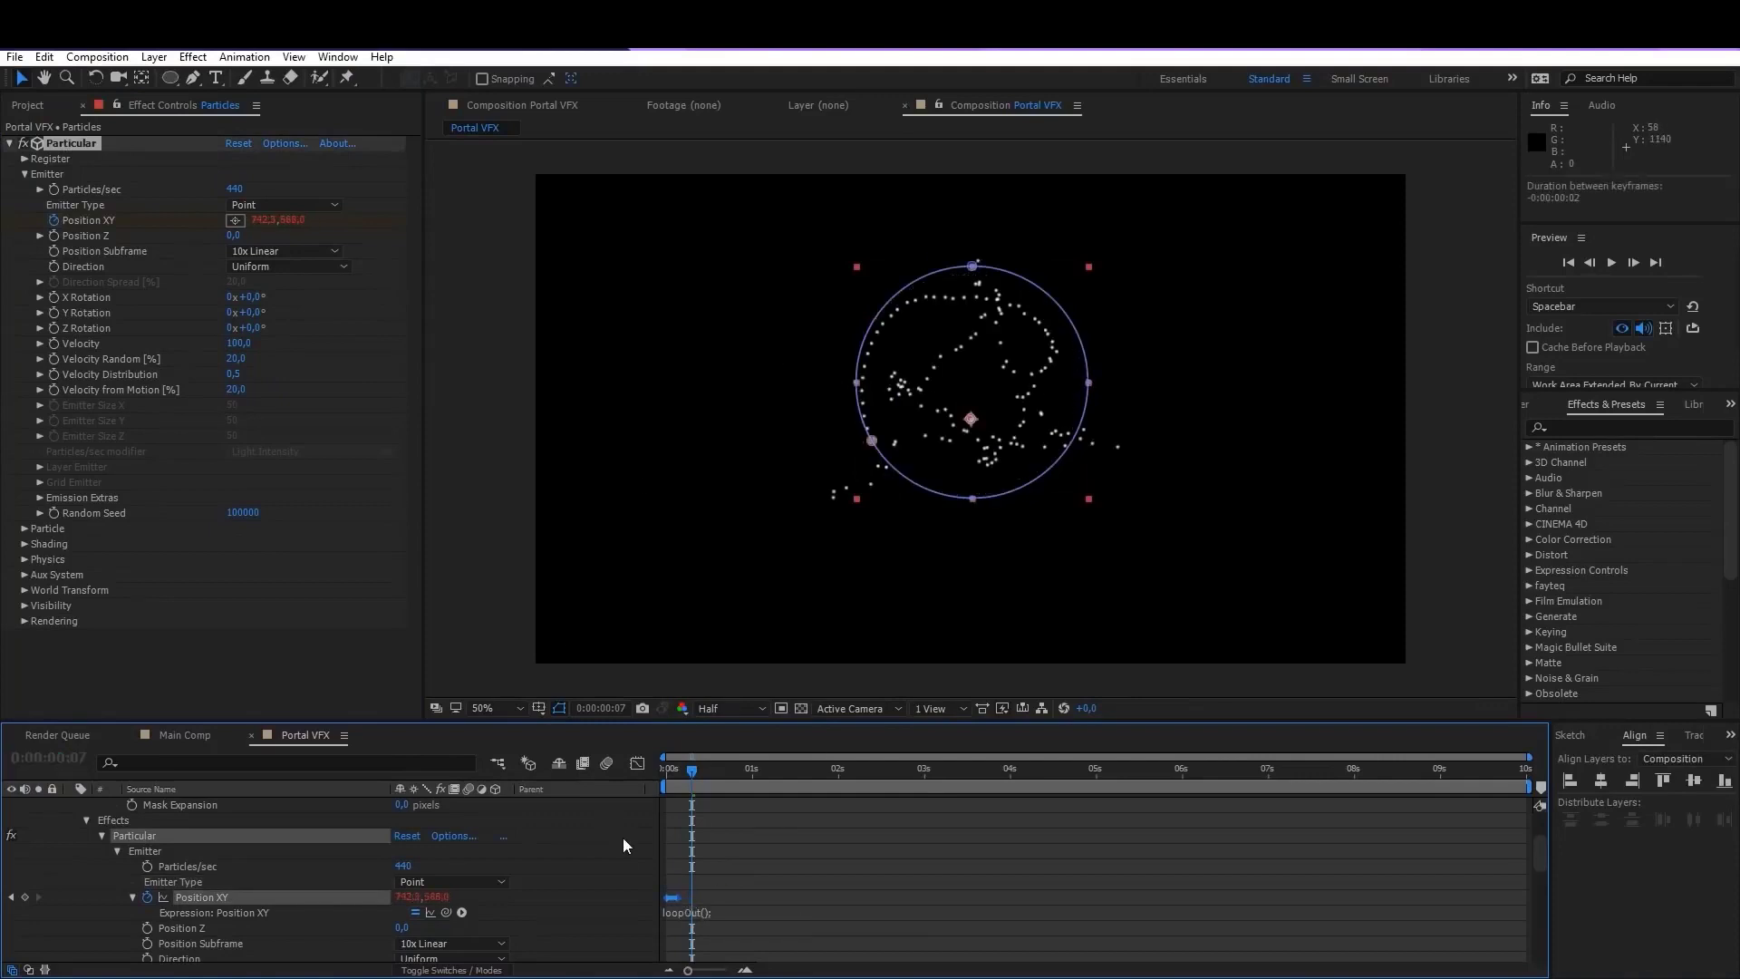
key(ctrl+z)
Step: Enlarge the timeline scale, preview the particle loop and return to the composition's first frame
click(744, 970)
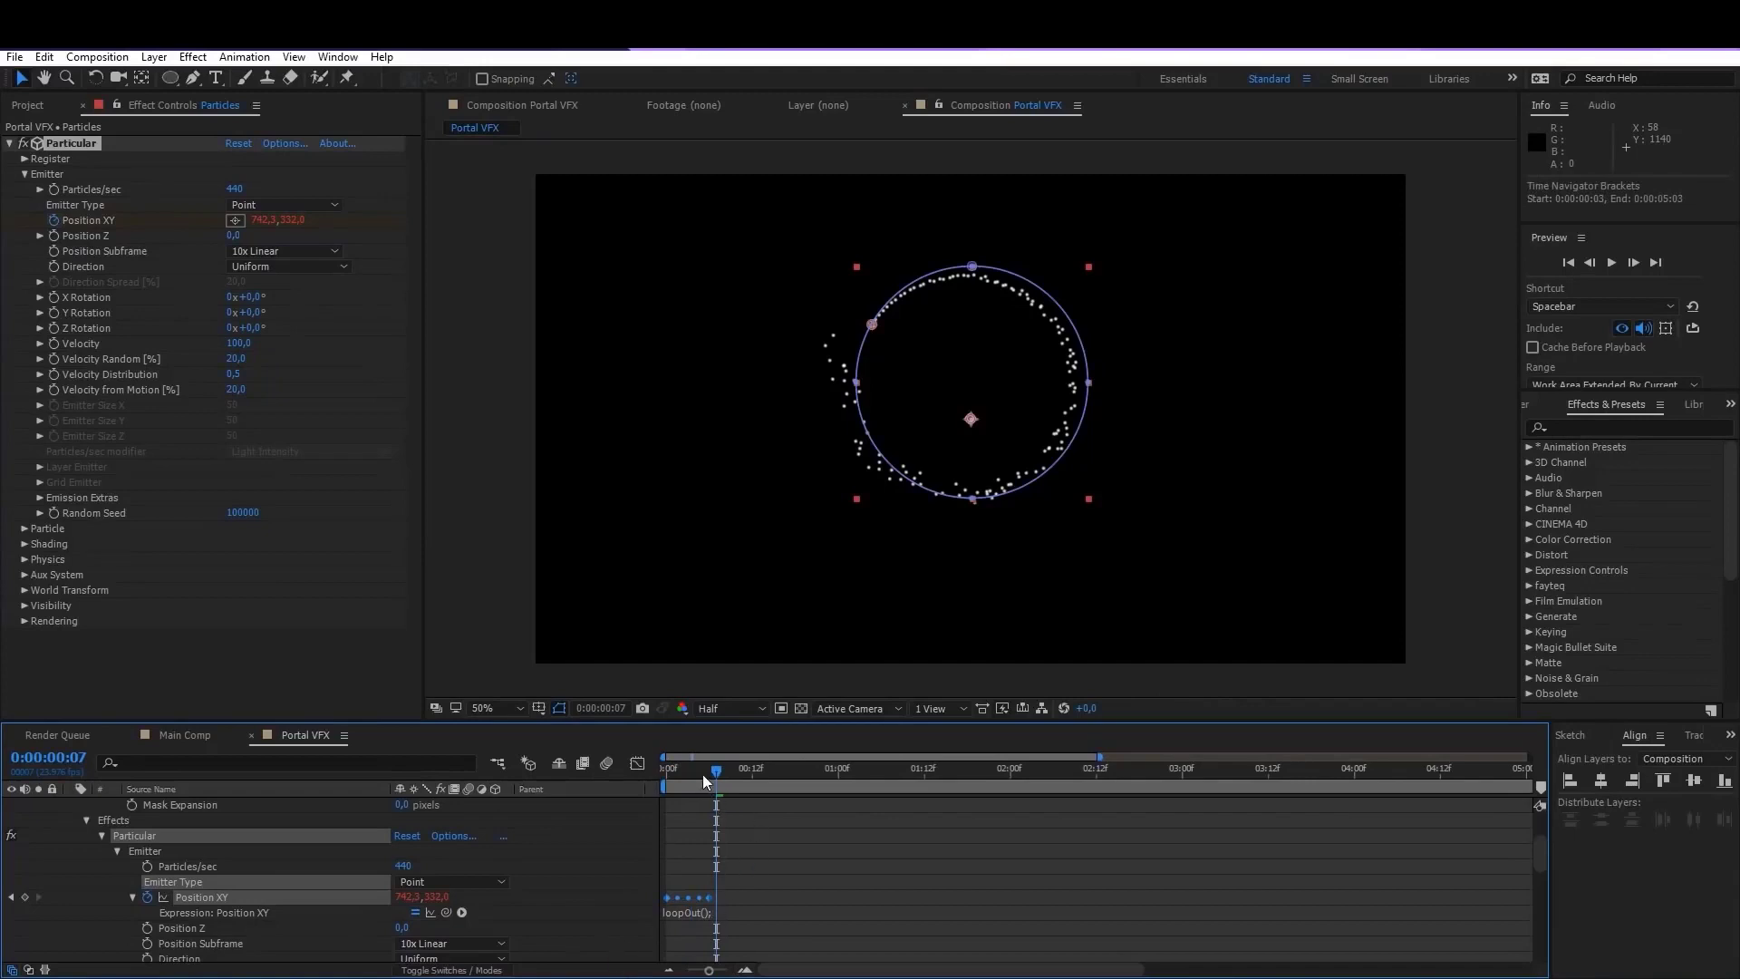
key(space)
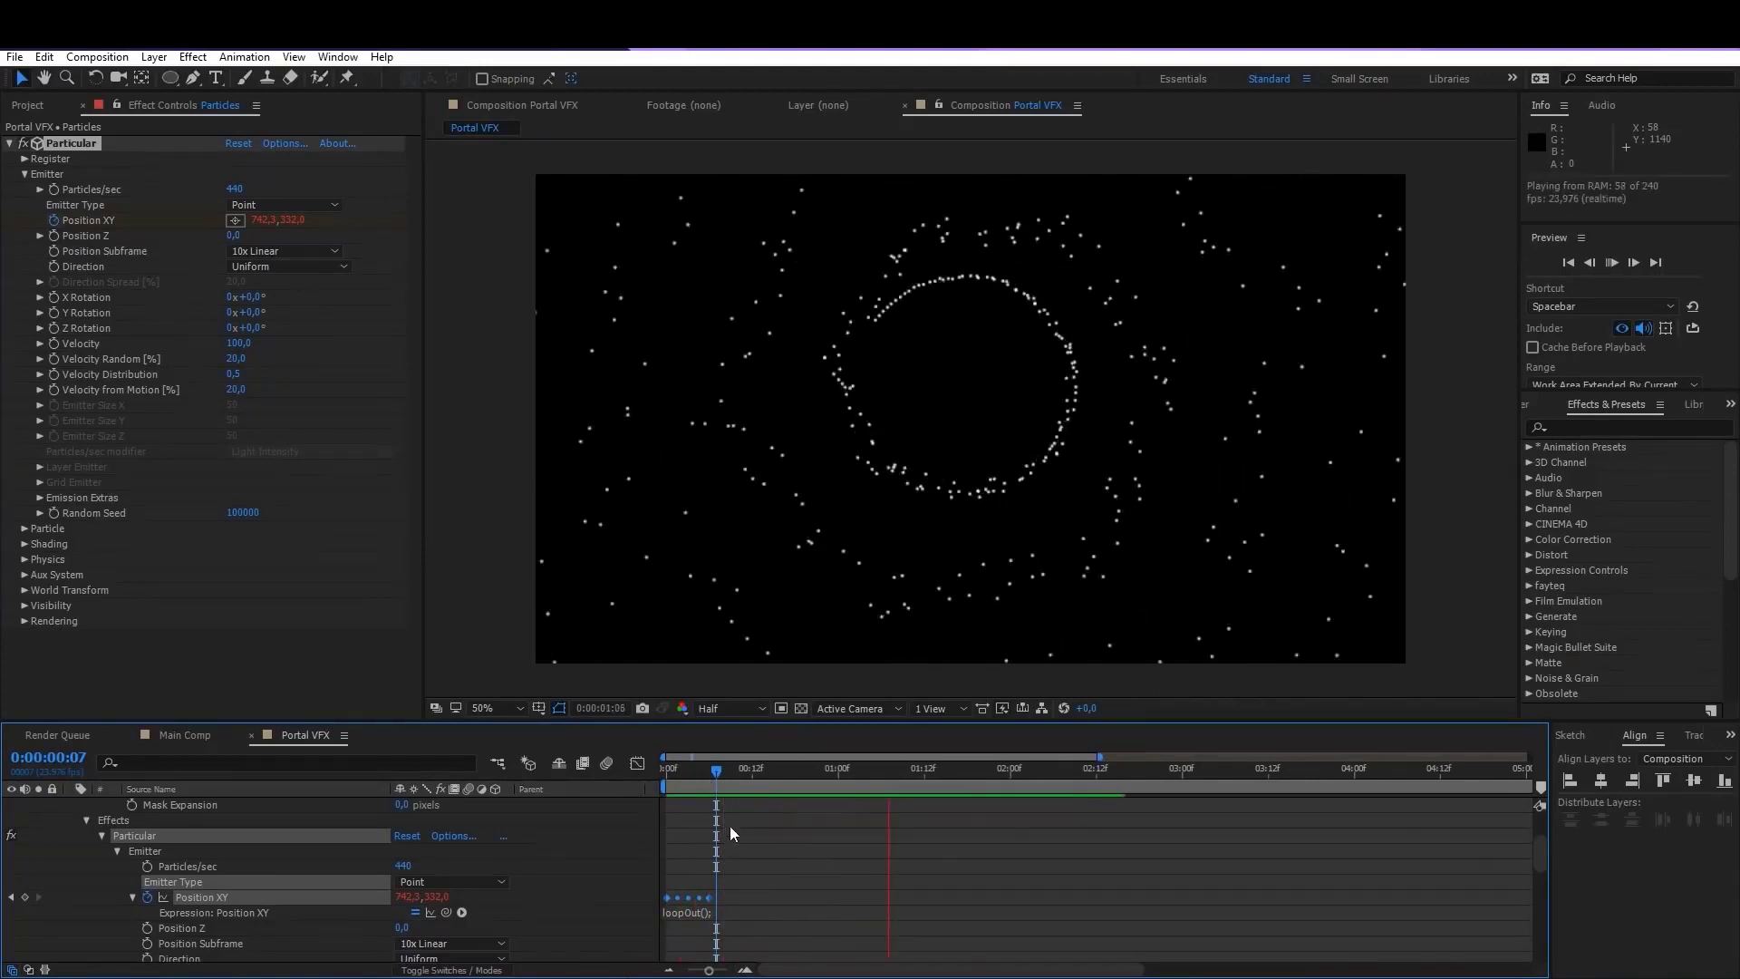
drag(720, 774, 640, 771)
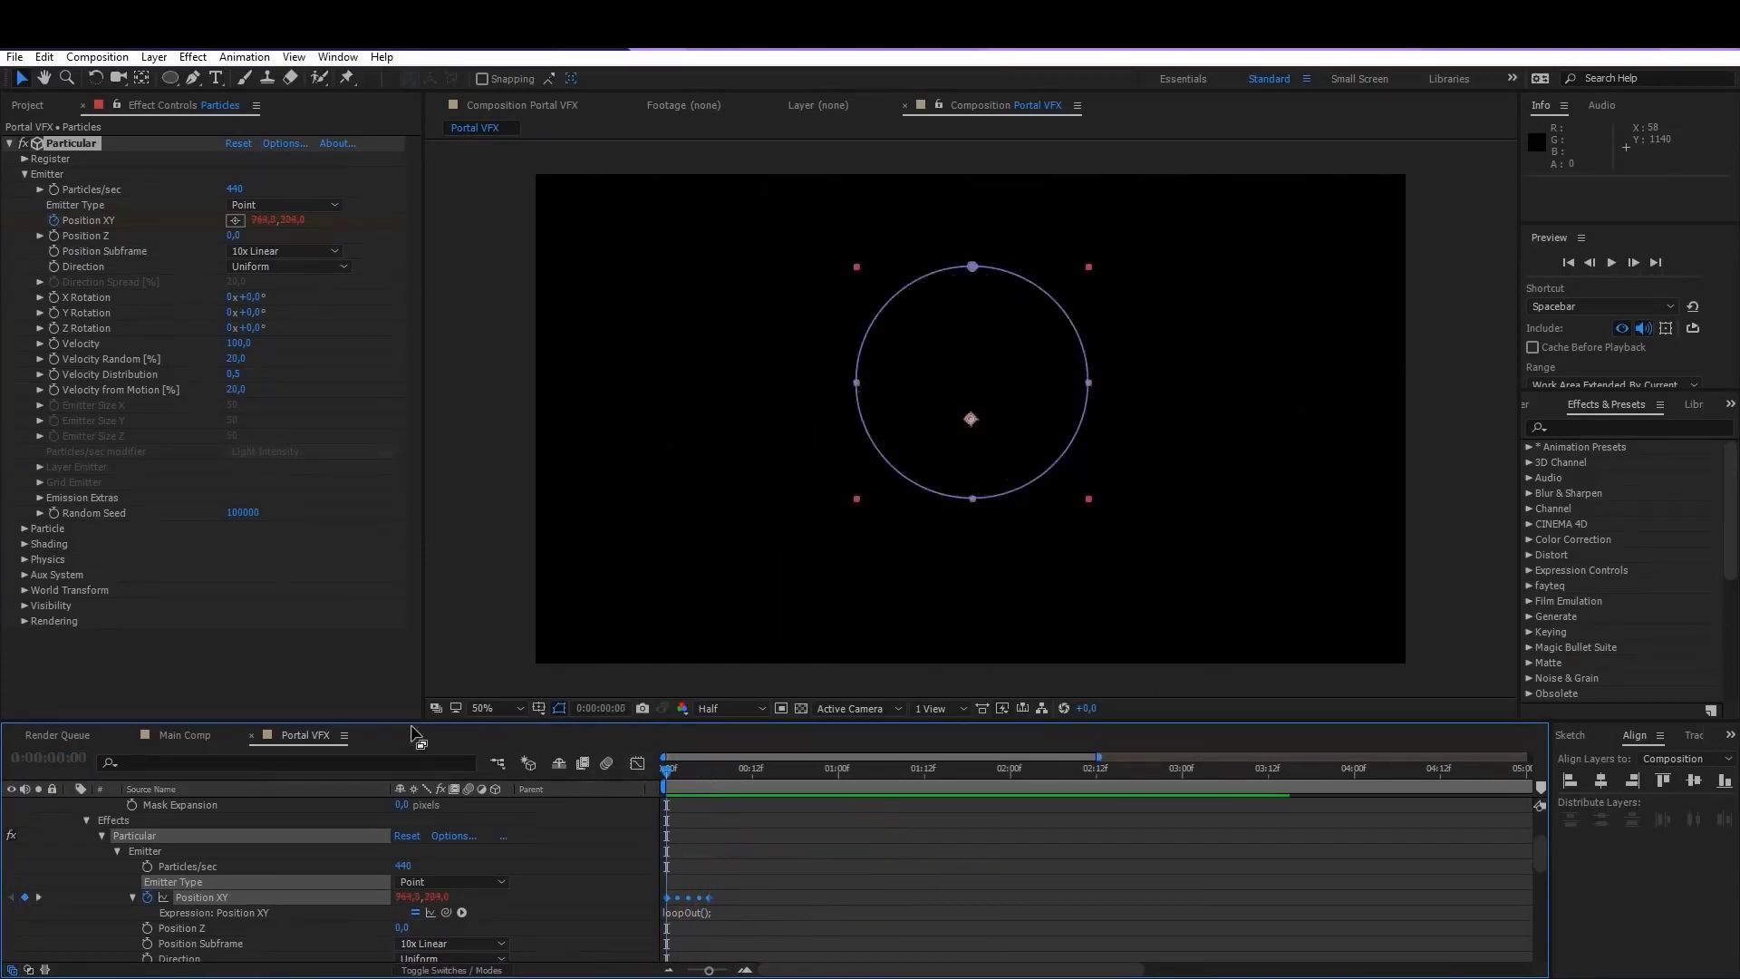
Step: Set the Emitter's Particles/sec to 50000 and its Emitter Type to Box
click(235, 189)
text(50000)
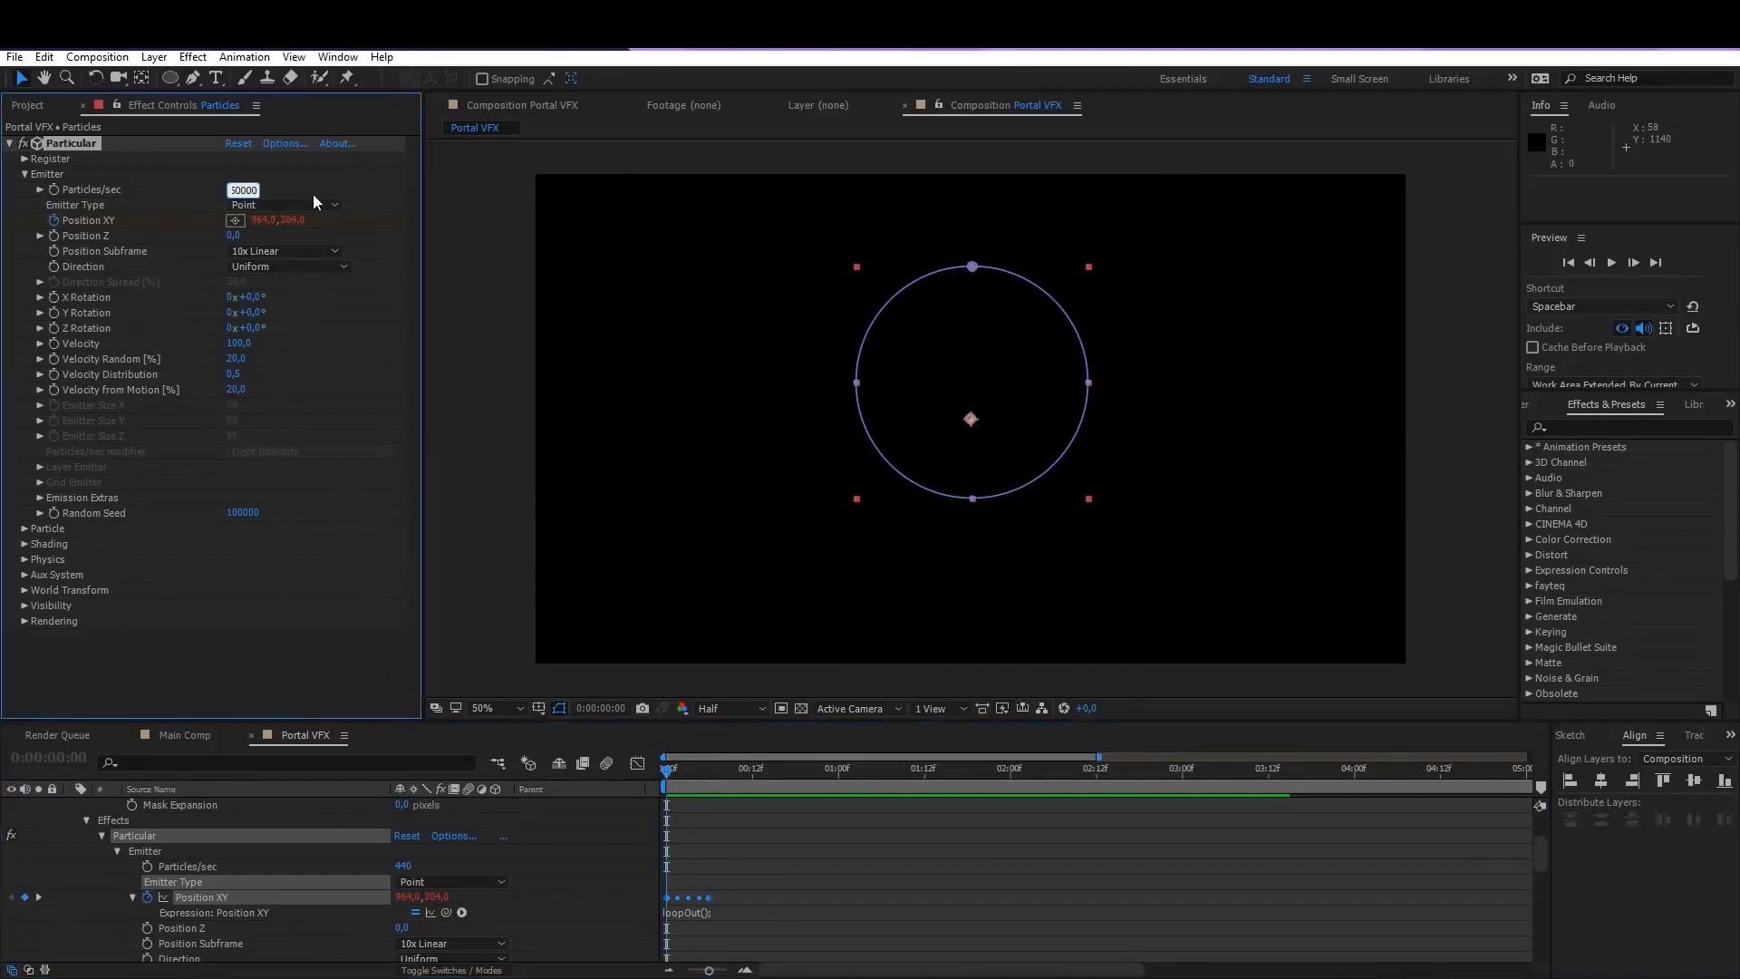
key(Return)
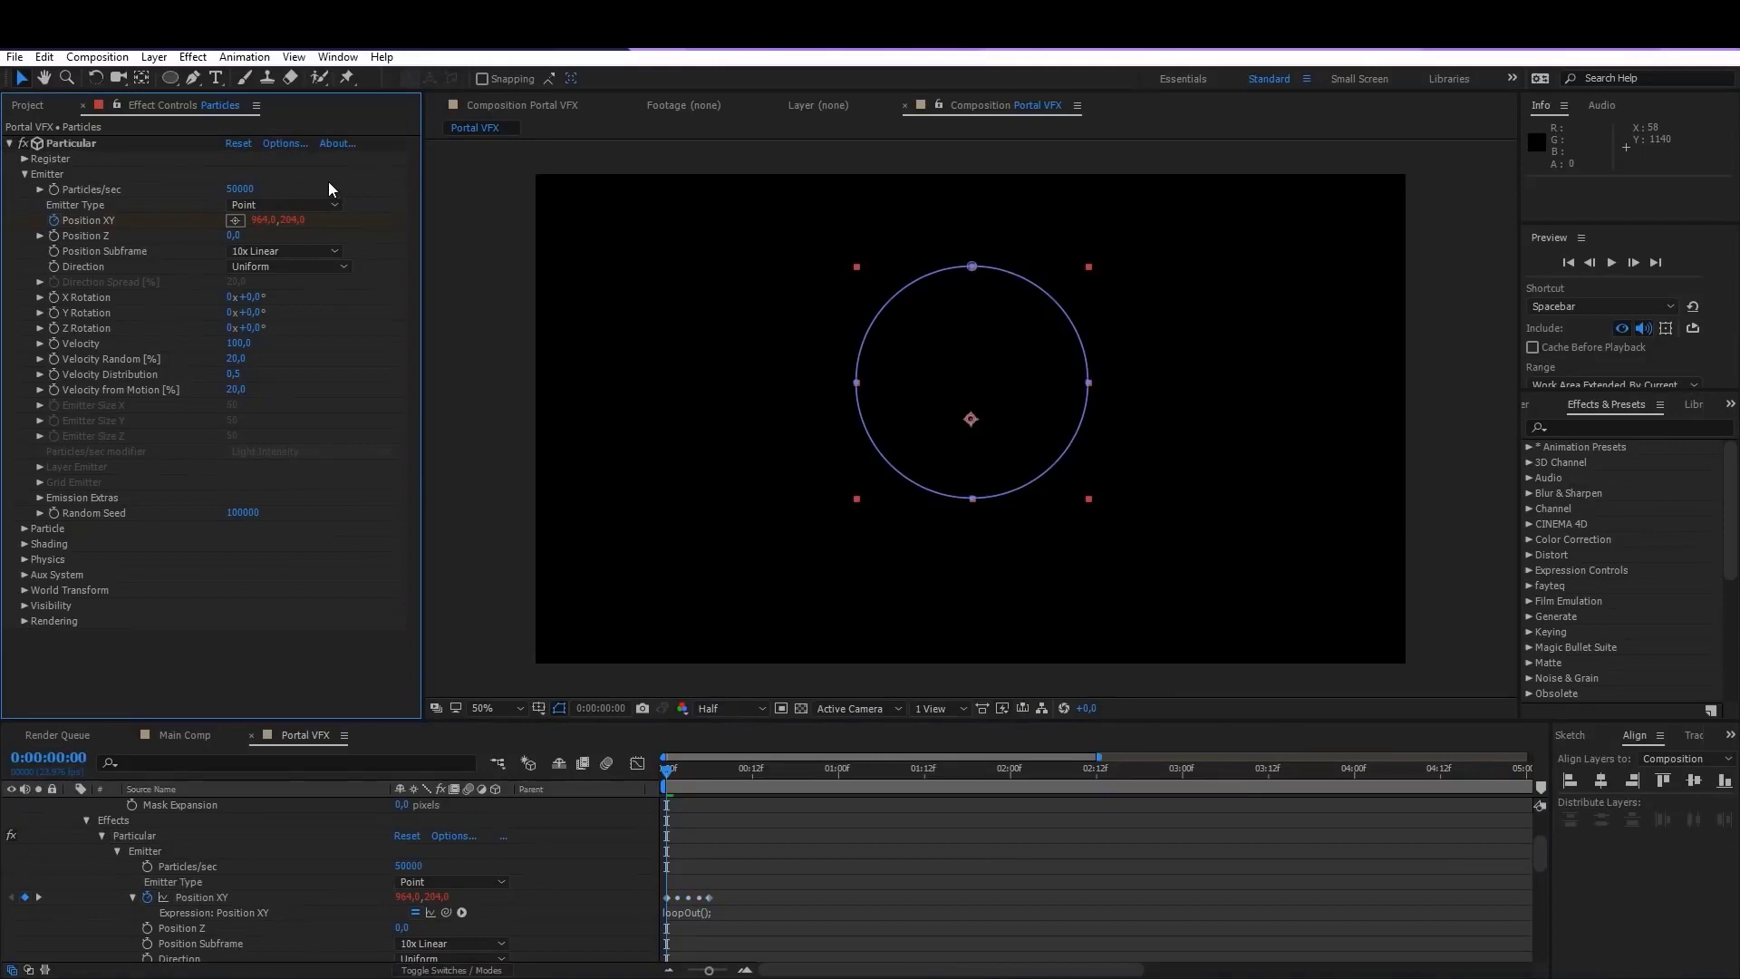
click(264, 204)
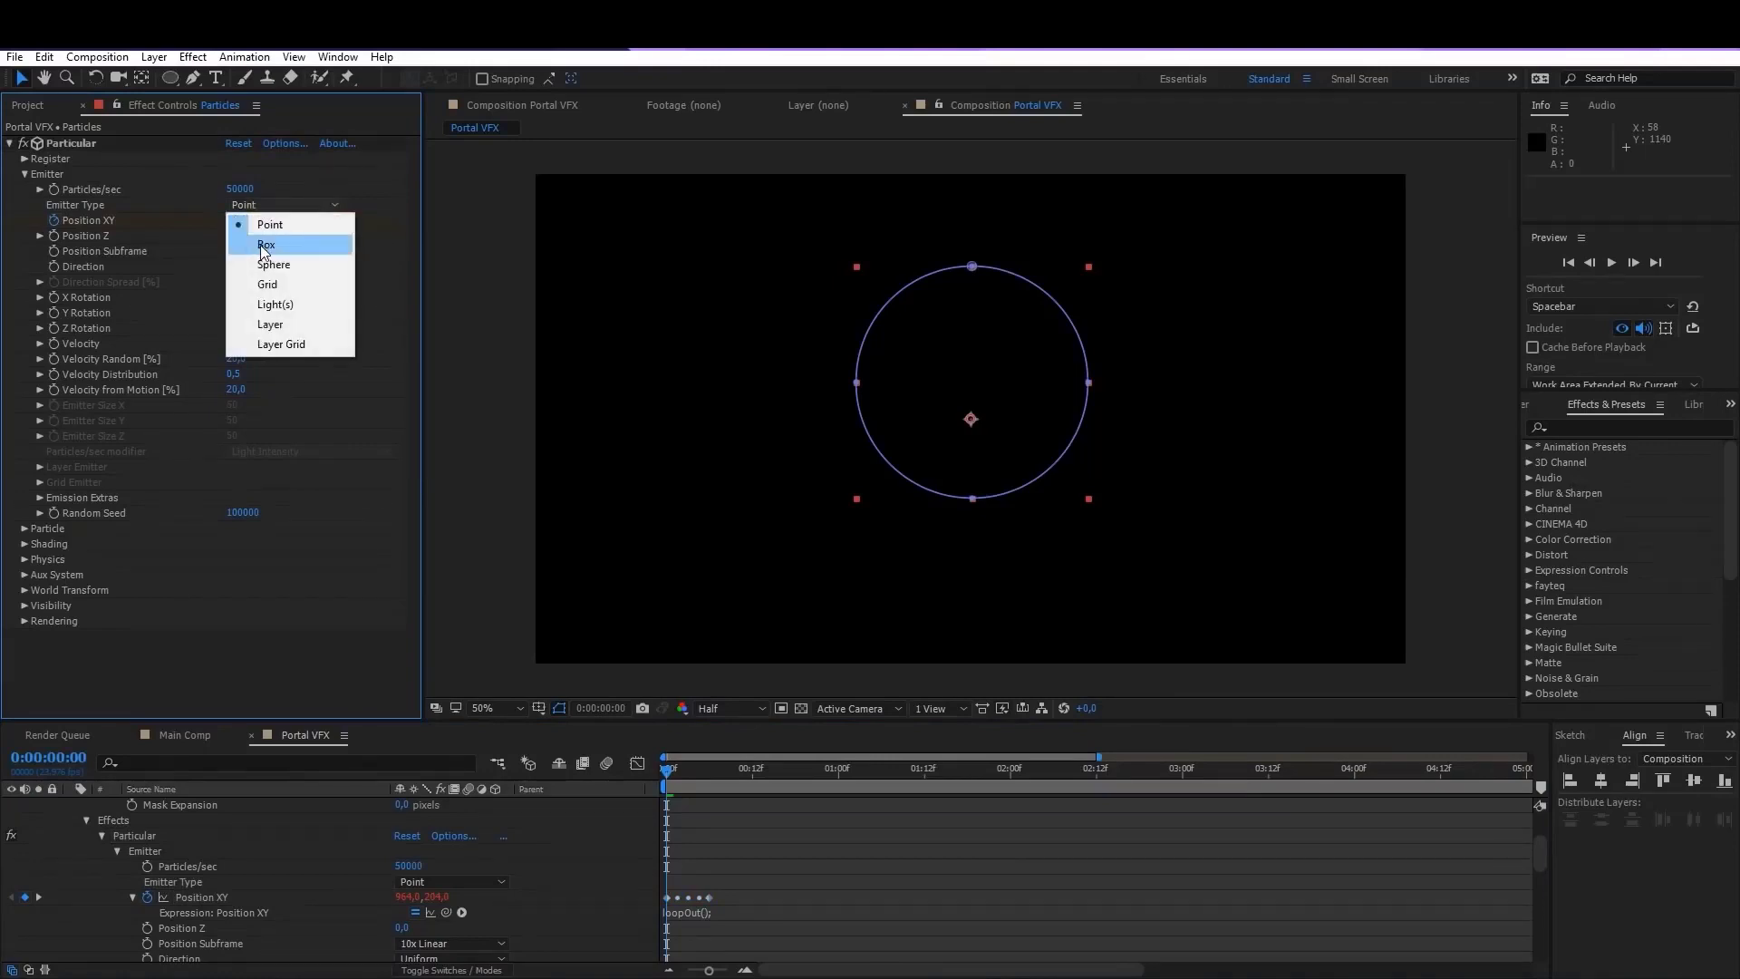
click(262, 247)
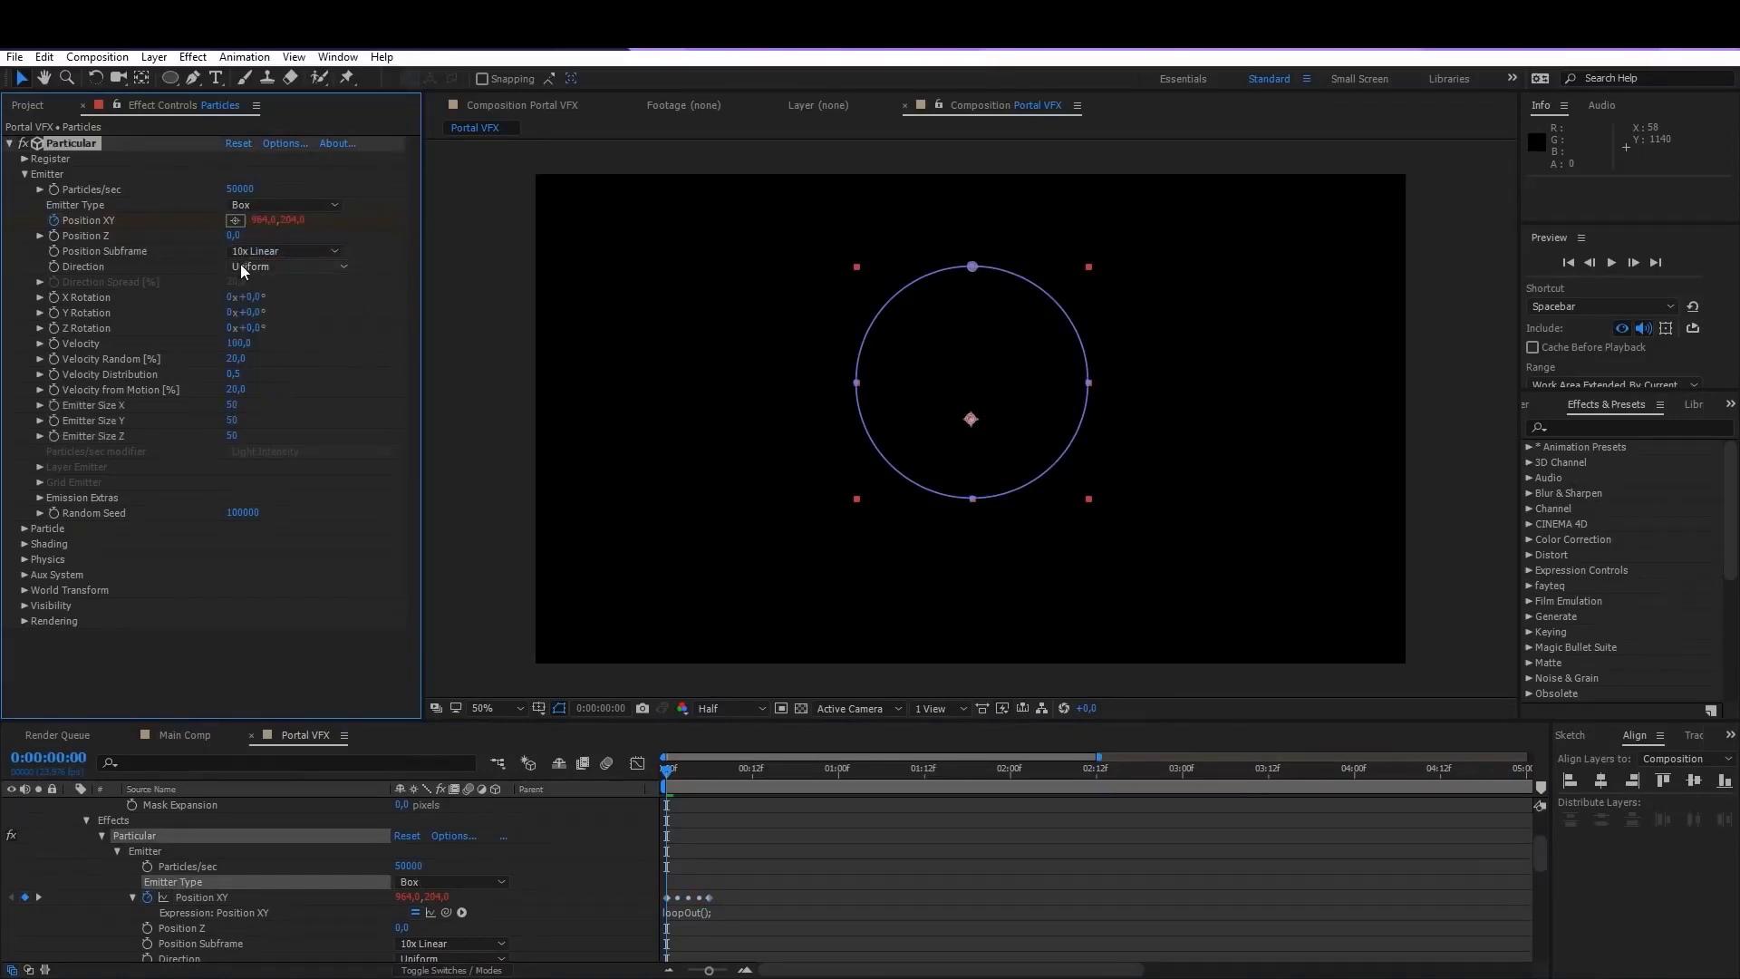
Step: Set the Emitter's Direction to Directional and its Velocity to -250
click(243, 267)
click(269, 308)
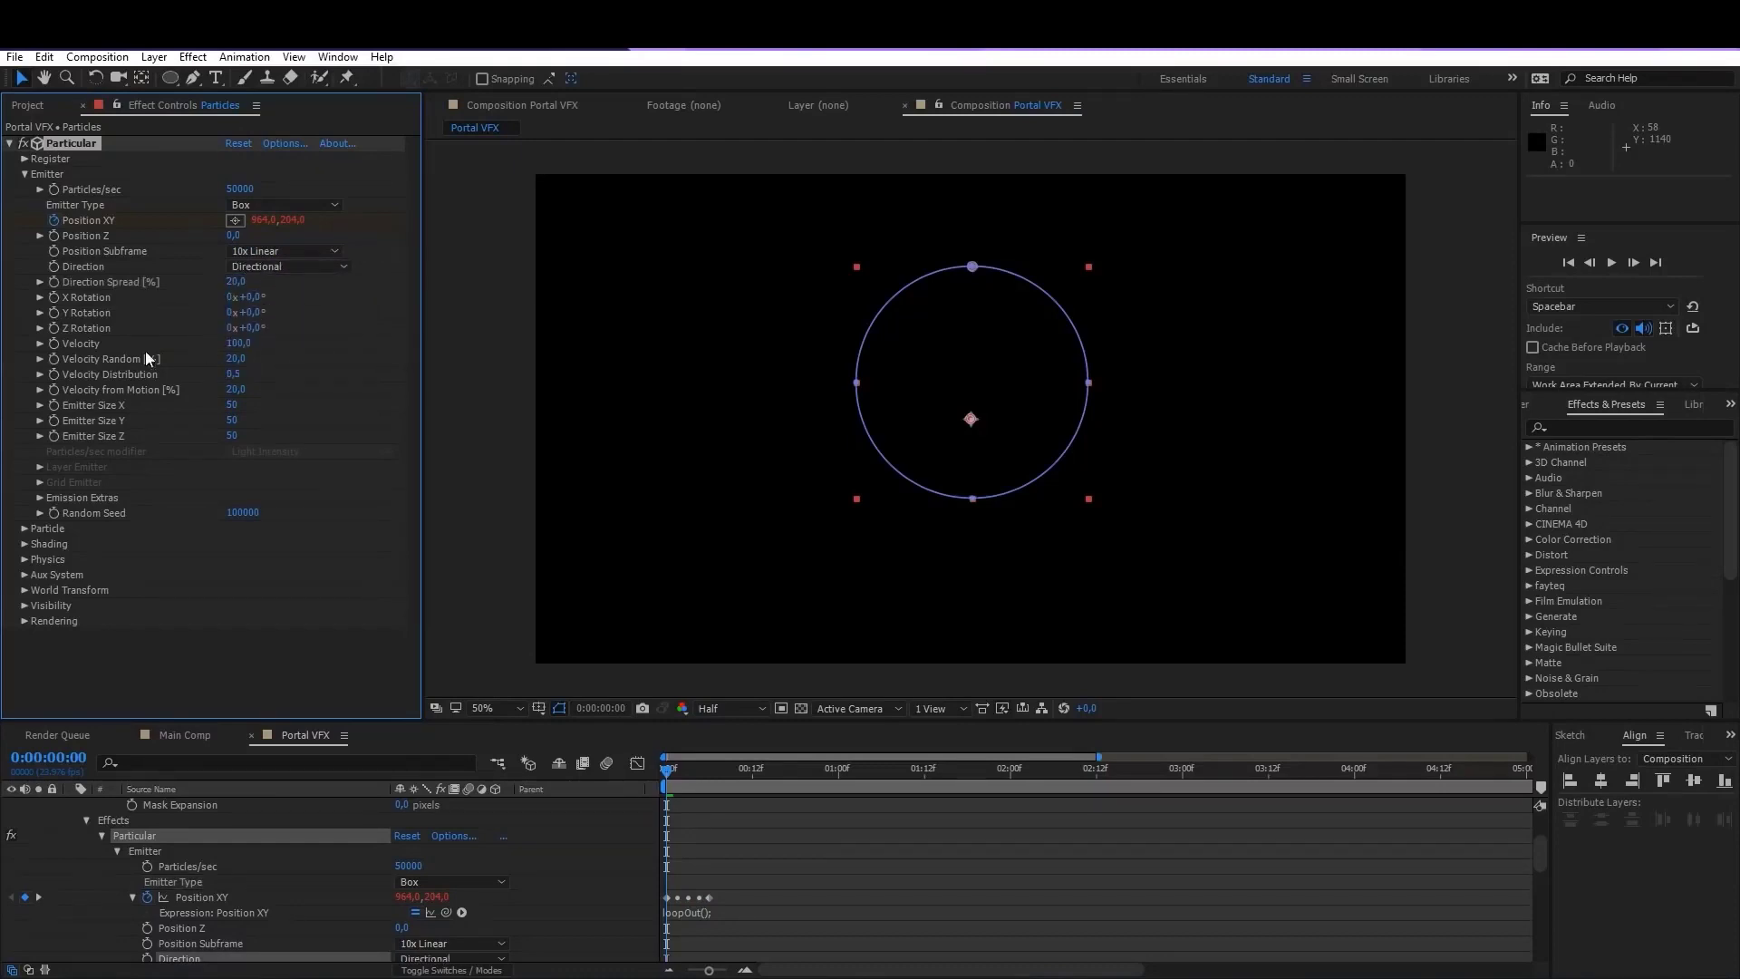
click(242, 344)
text(-250)
key(Return)
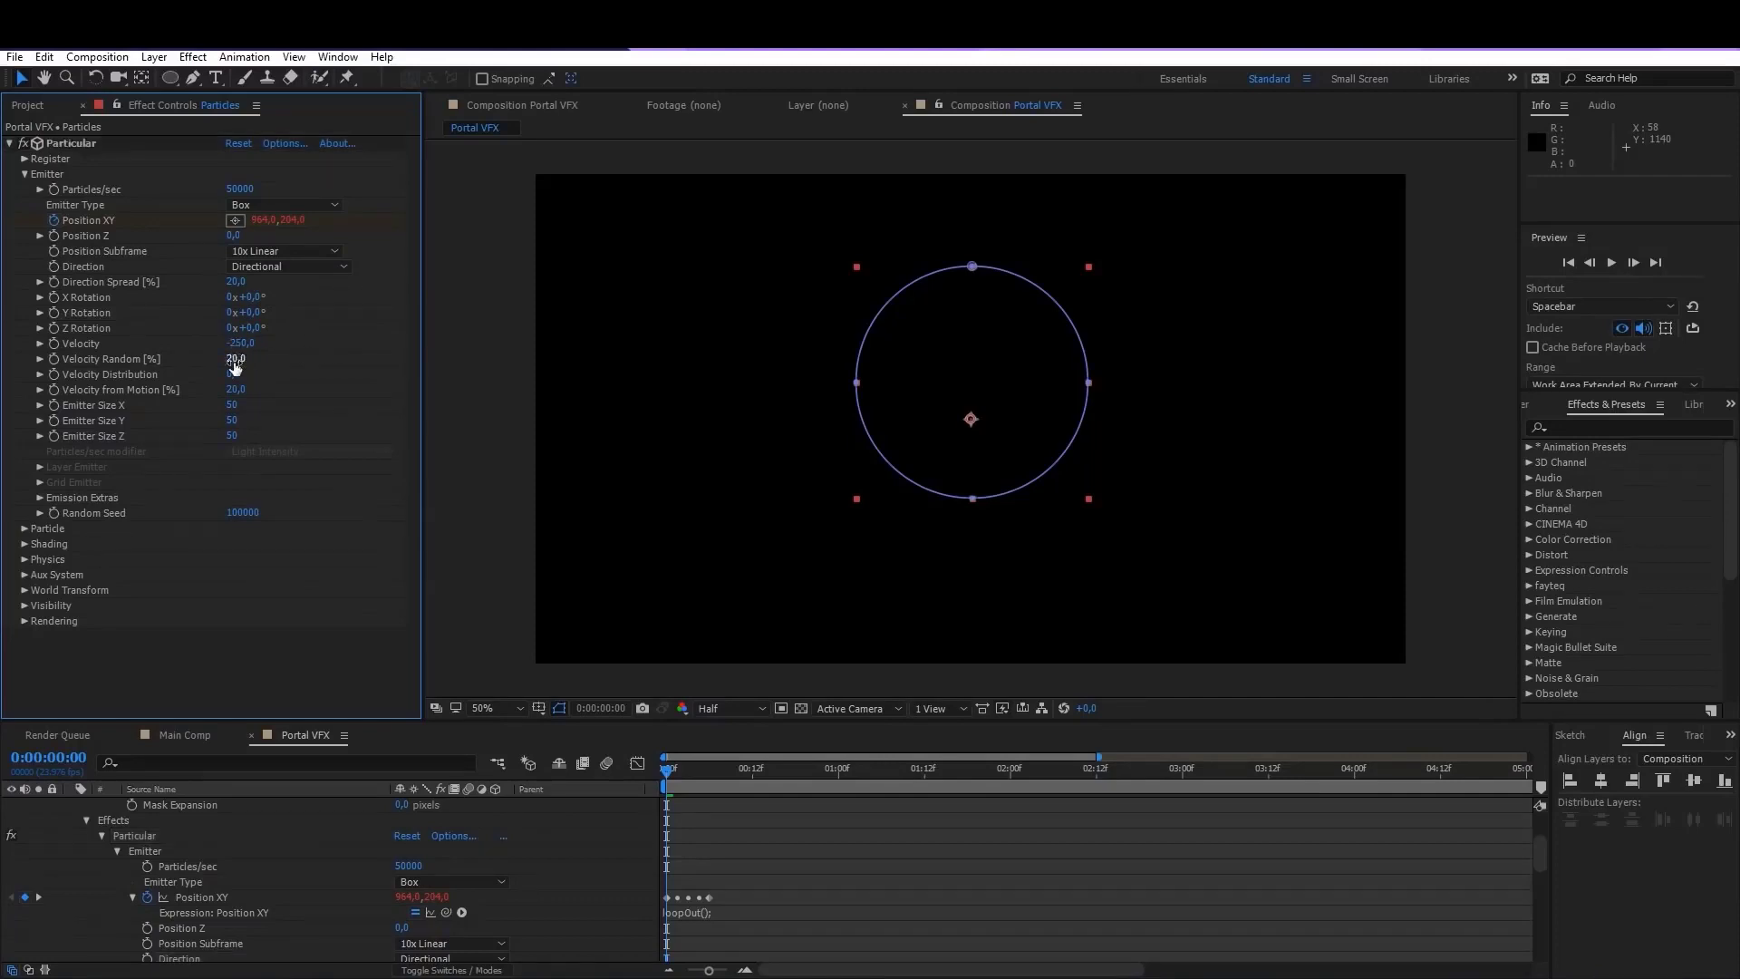
Step: Set the Emitter's Velocity Random to 100, and both Velocity Distribution and Velocity from Motion to 0
click(234, 360)
text(100)
key(Return)
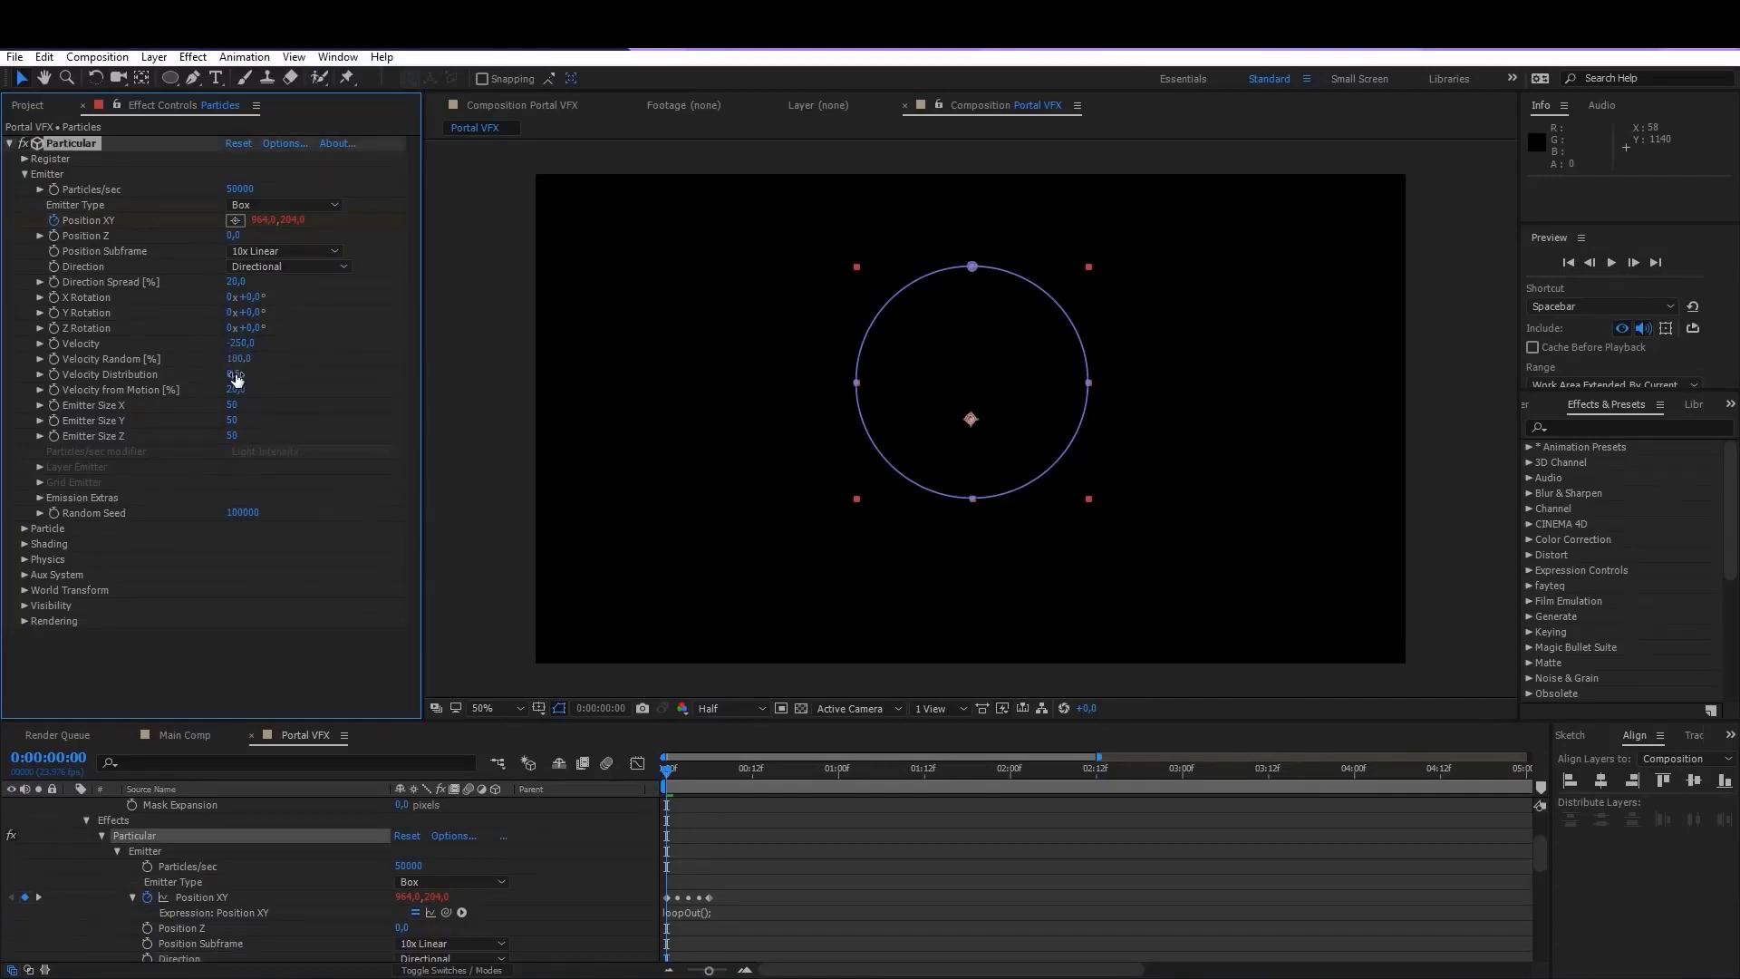
click(240, 374)
text(0)
key(Return)
click(234, 390)
text(0)
key(Return)
Step: Preview the particle ring from the first frame and park the current time at frame 4
click(707, 807)
key(space)
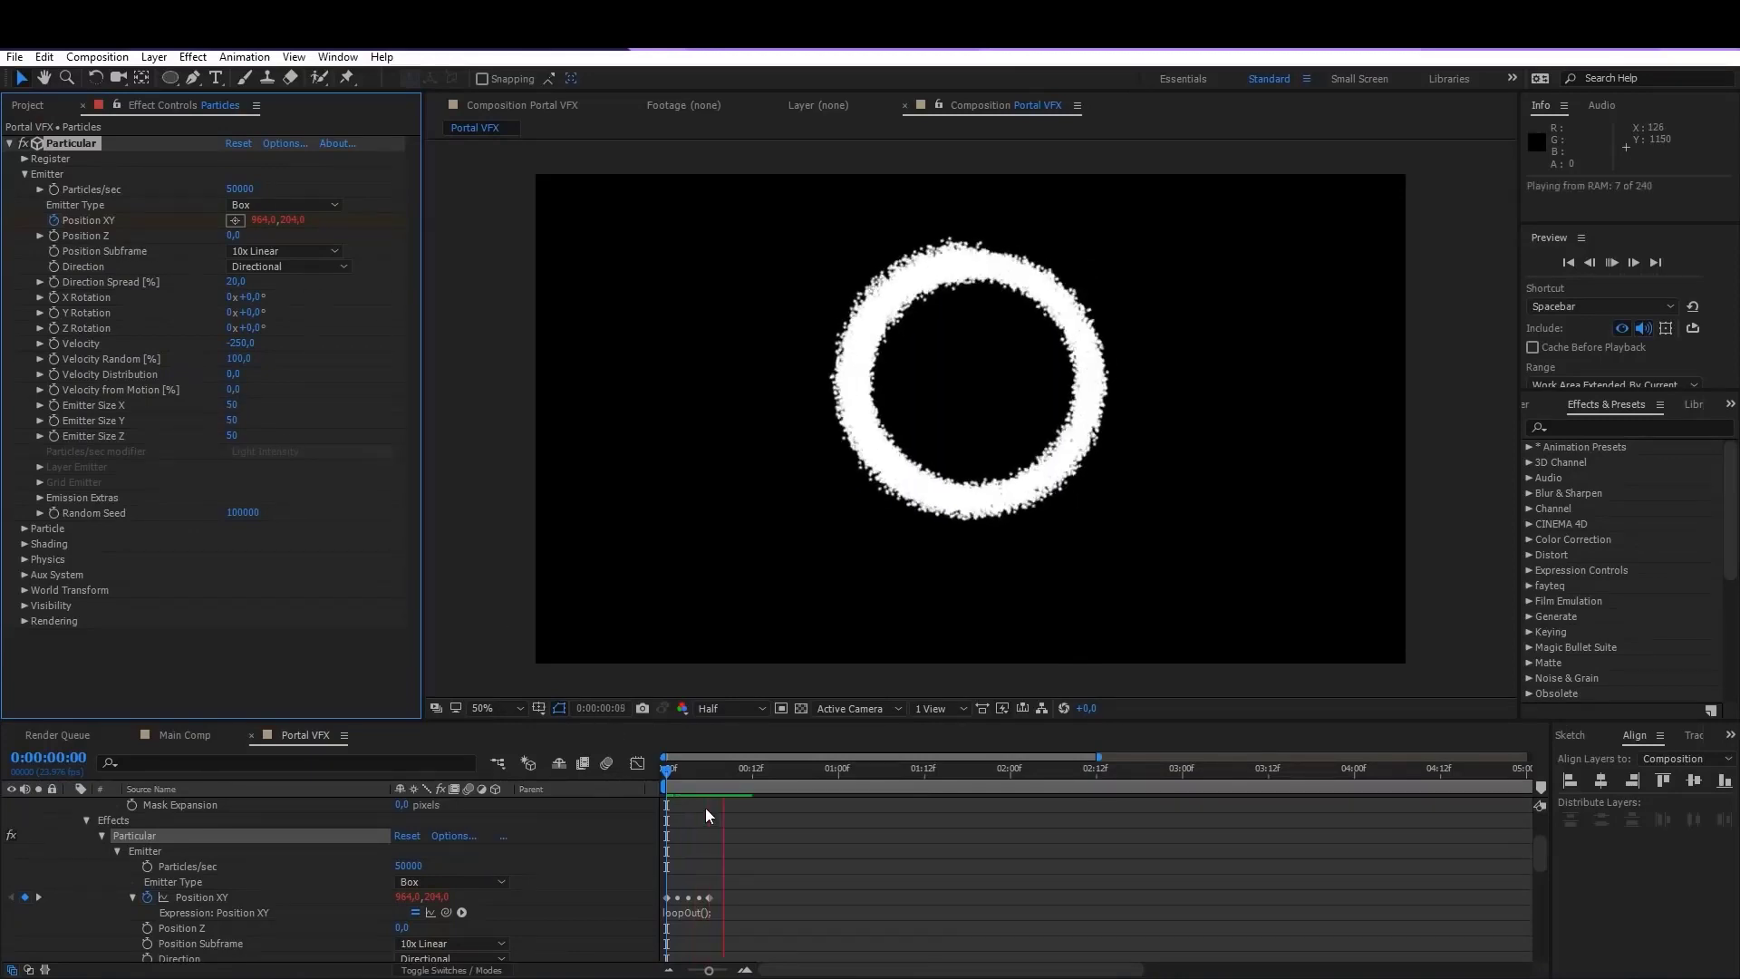
key(space)
mouse_move(666, 770)
mouse_down()
mouse_move(780, 779)
mouse_move(649, 776)
mouse_up()
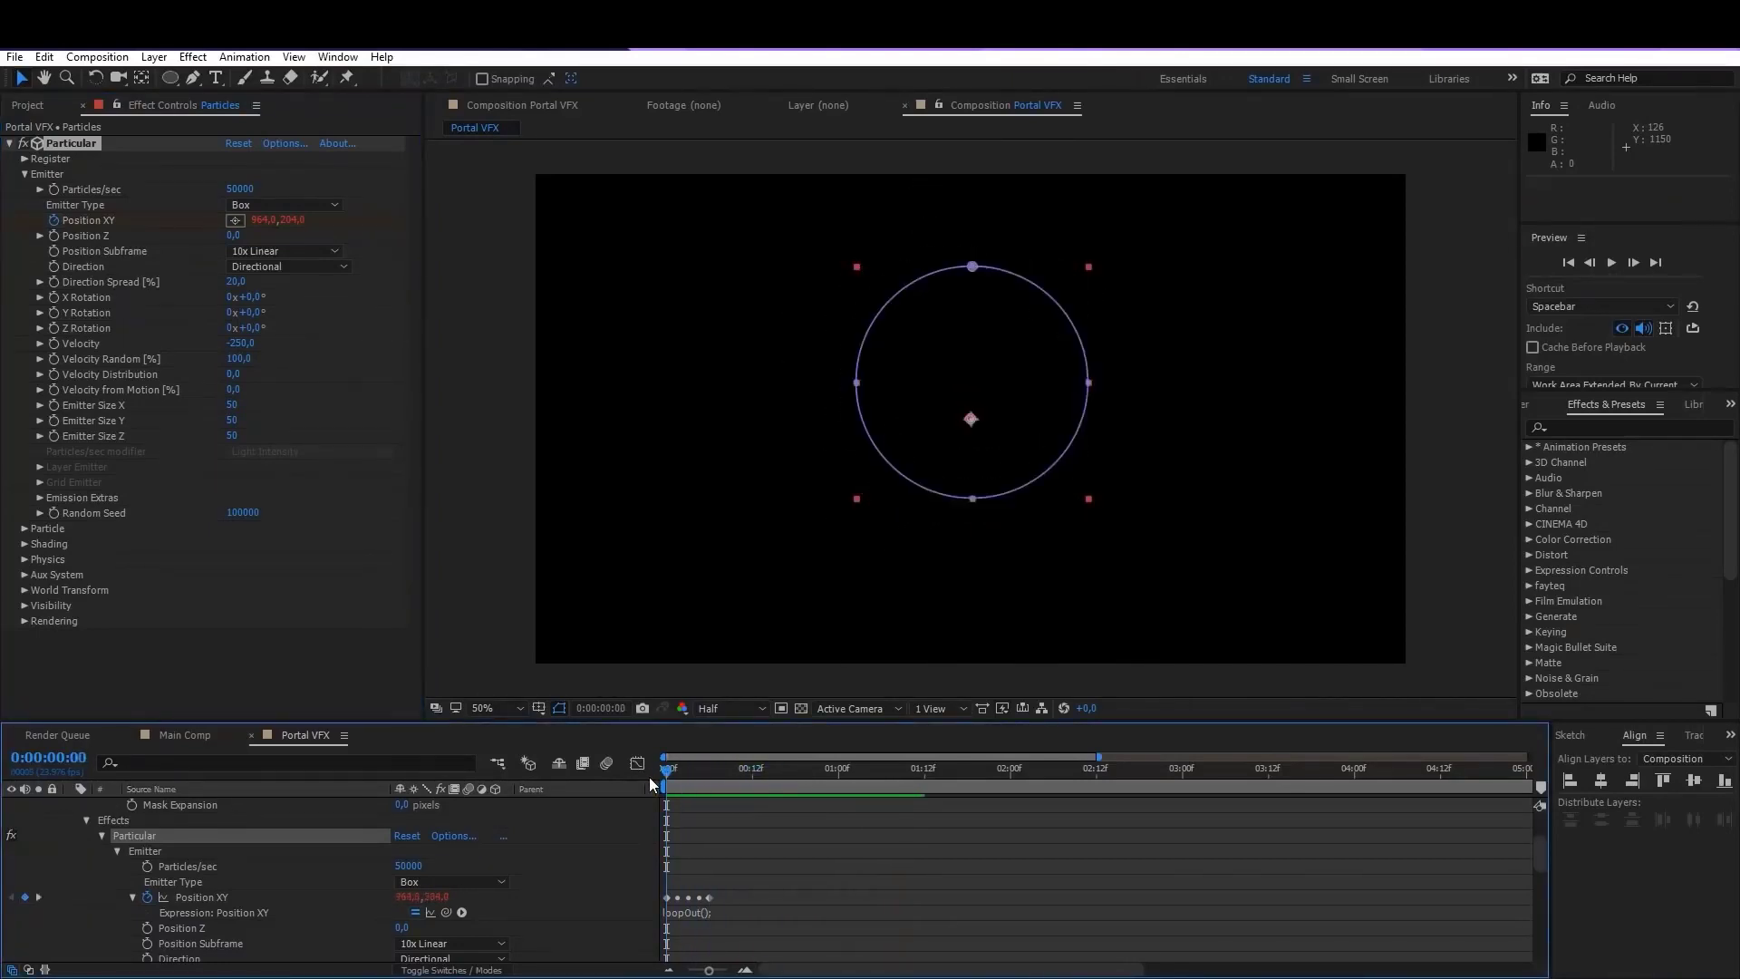
key(space)
click(692, 772)
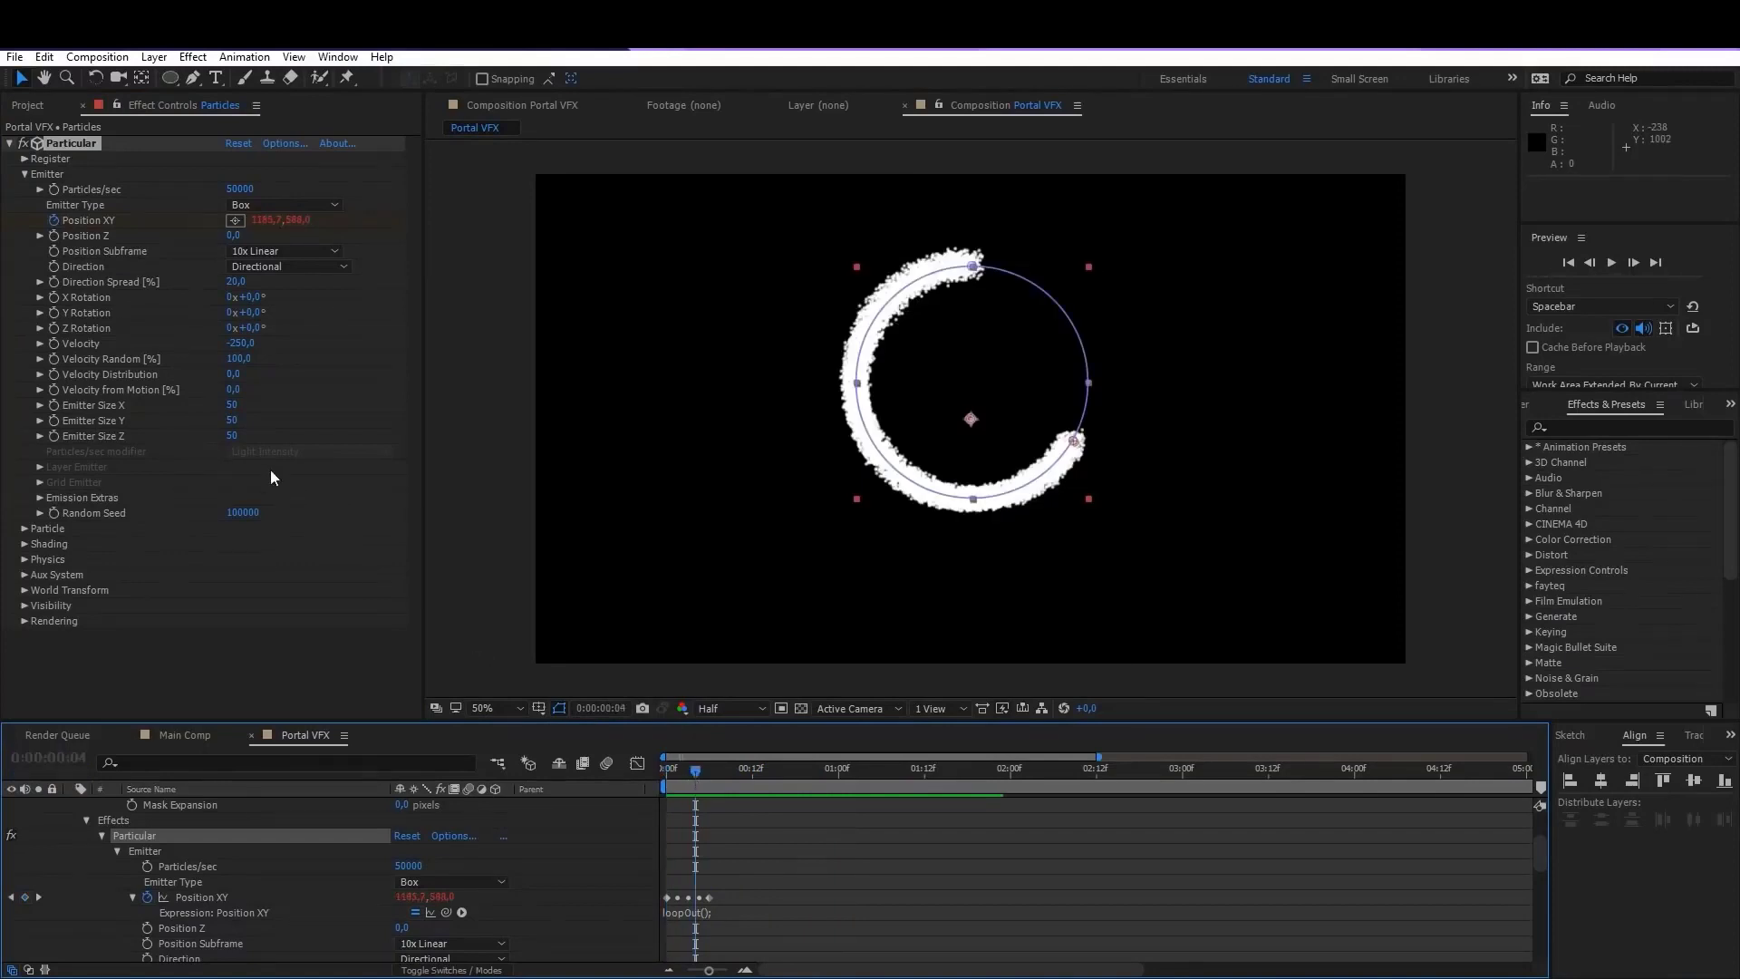
Step: Try a Velocity from Motion of 50, preview how the particles spread, and reset the value to 0
drag(238, 392, 268, 392)
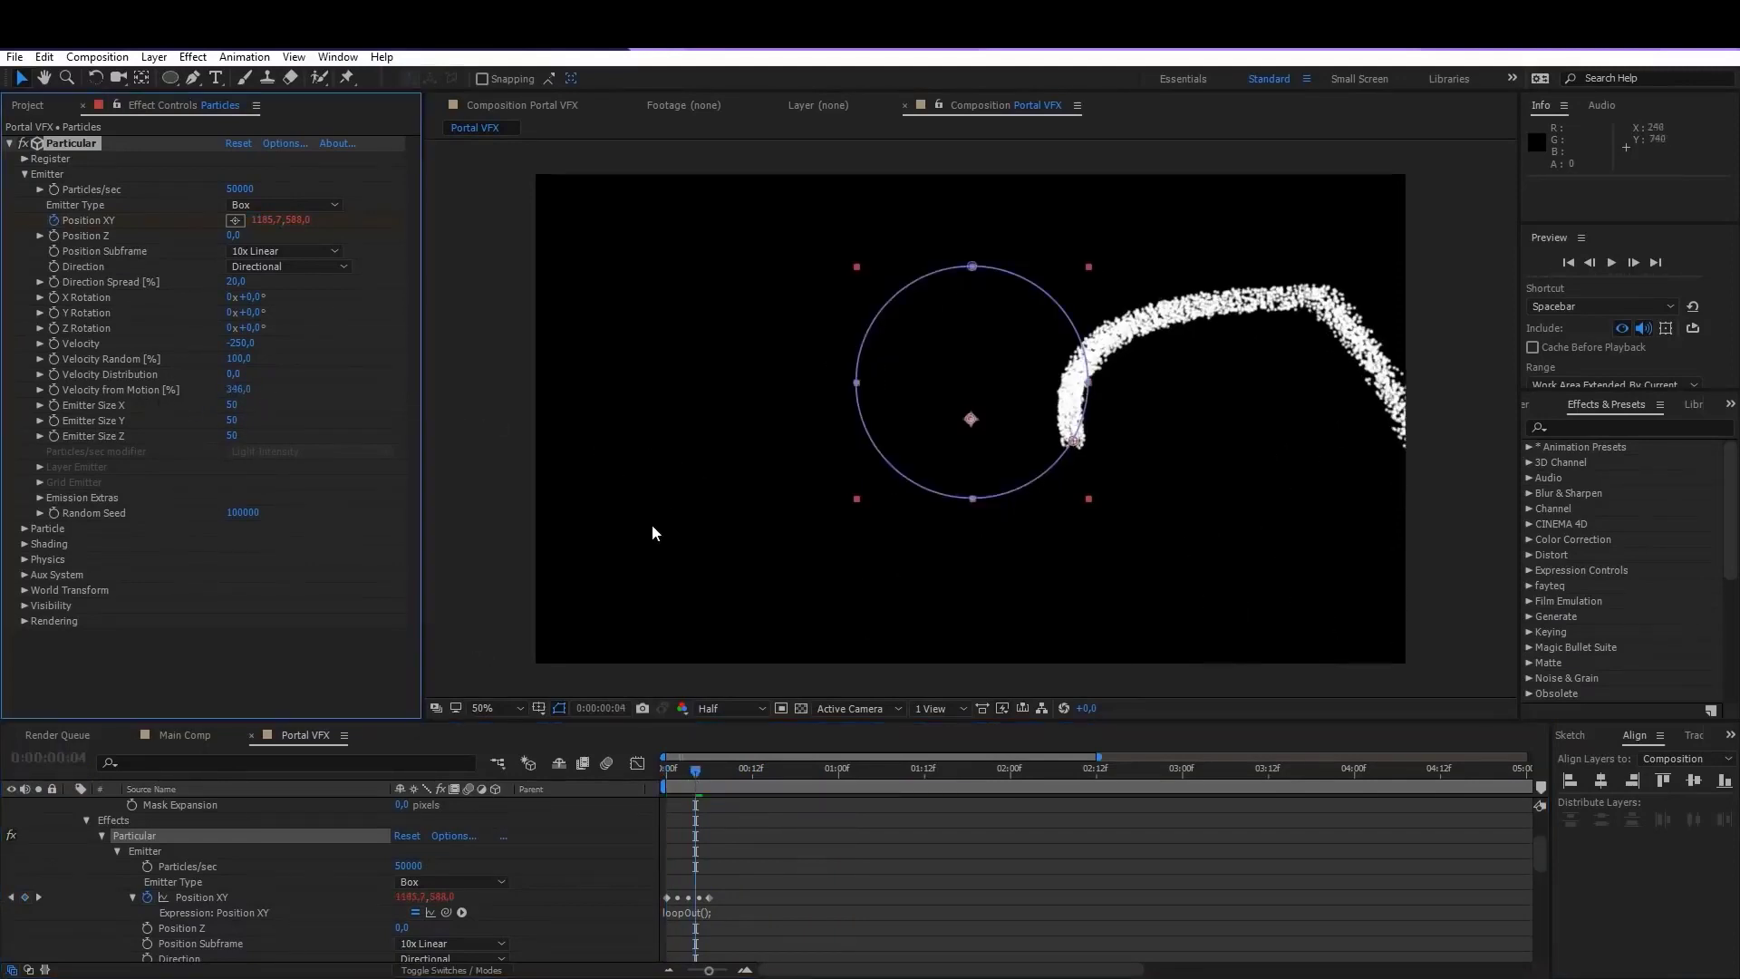
click(239, 390)
text(50)
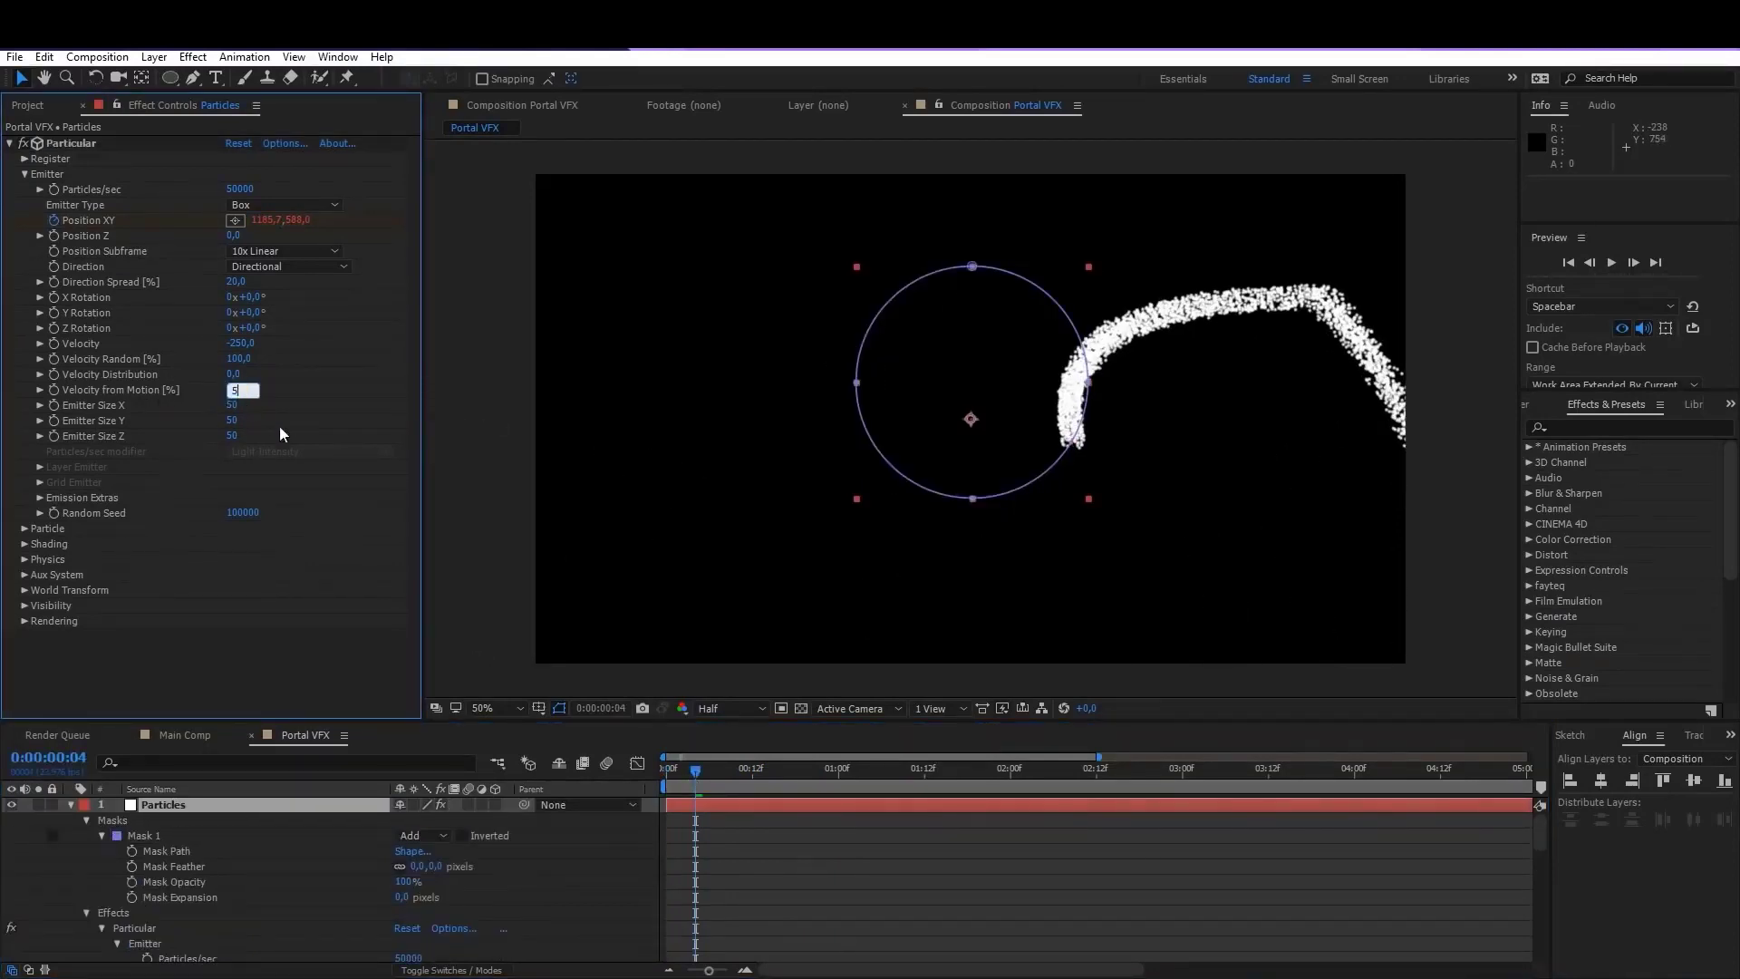
key(Return)
click(684, 770)
key(space)
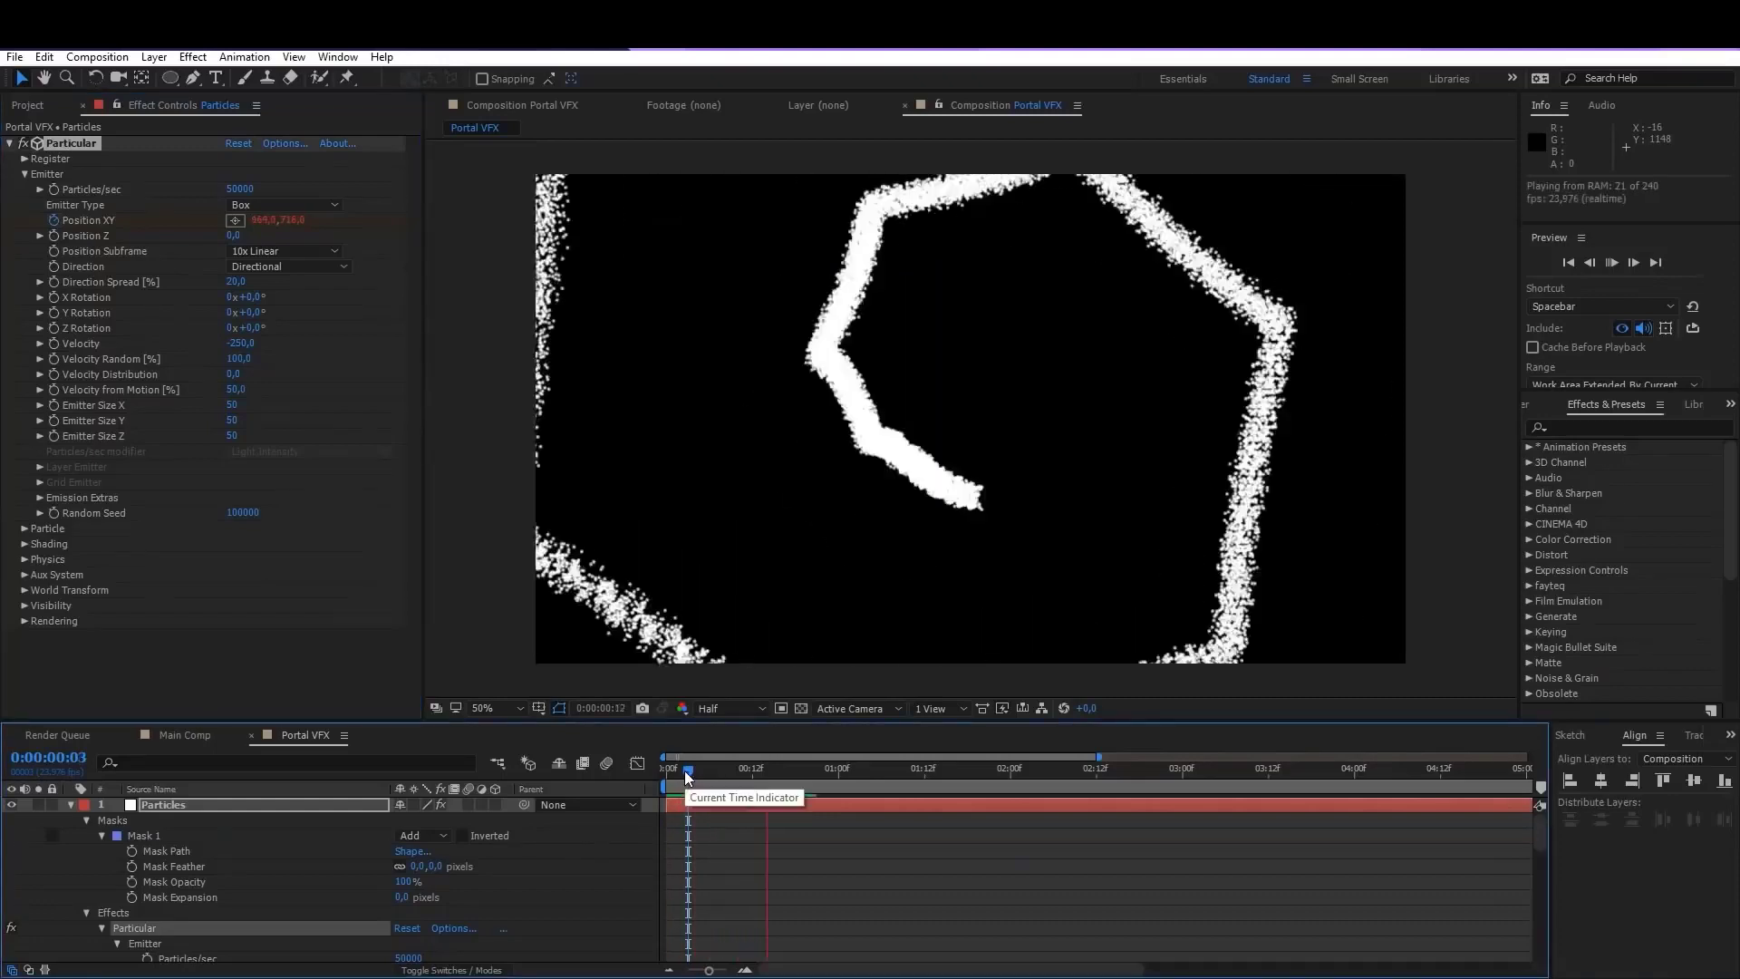
mouse_move(681, 769)
mouse_down()
mouse_move(654, 765)
mouse_move(695, 768)
mouse_up()
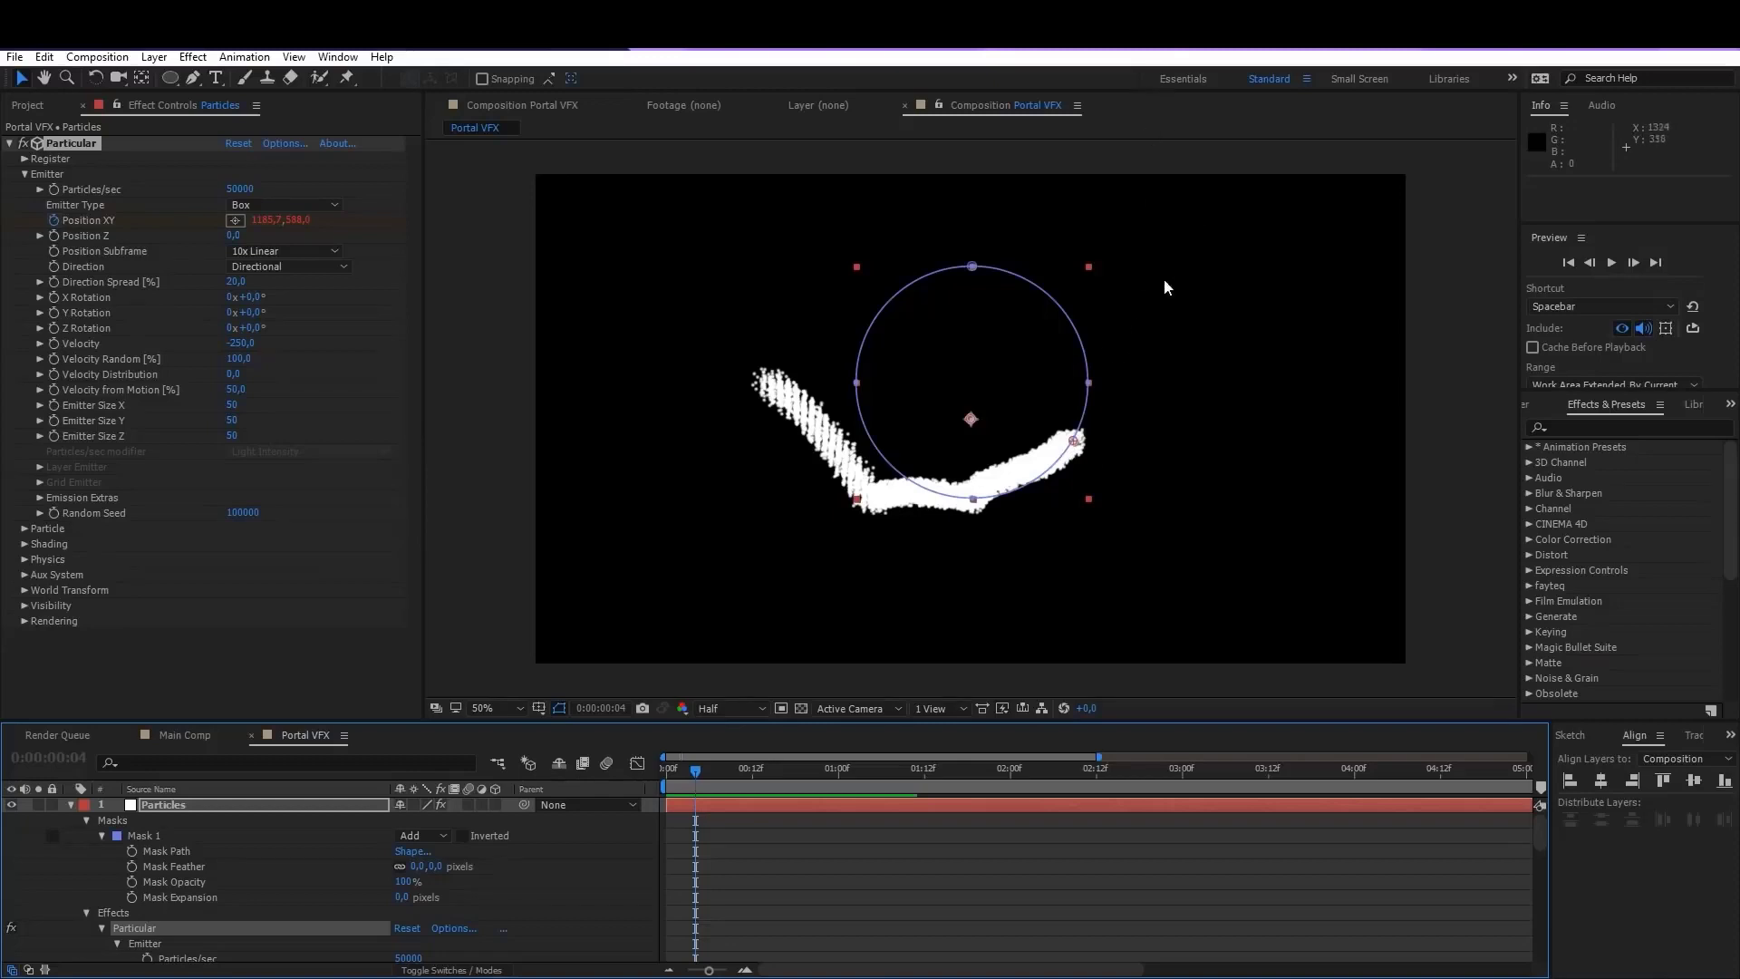
click(236, 389)
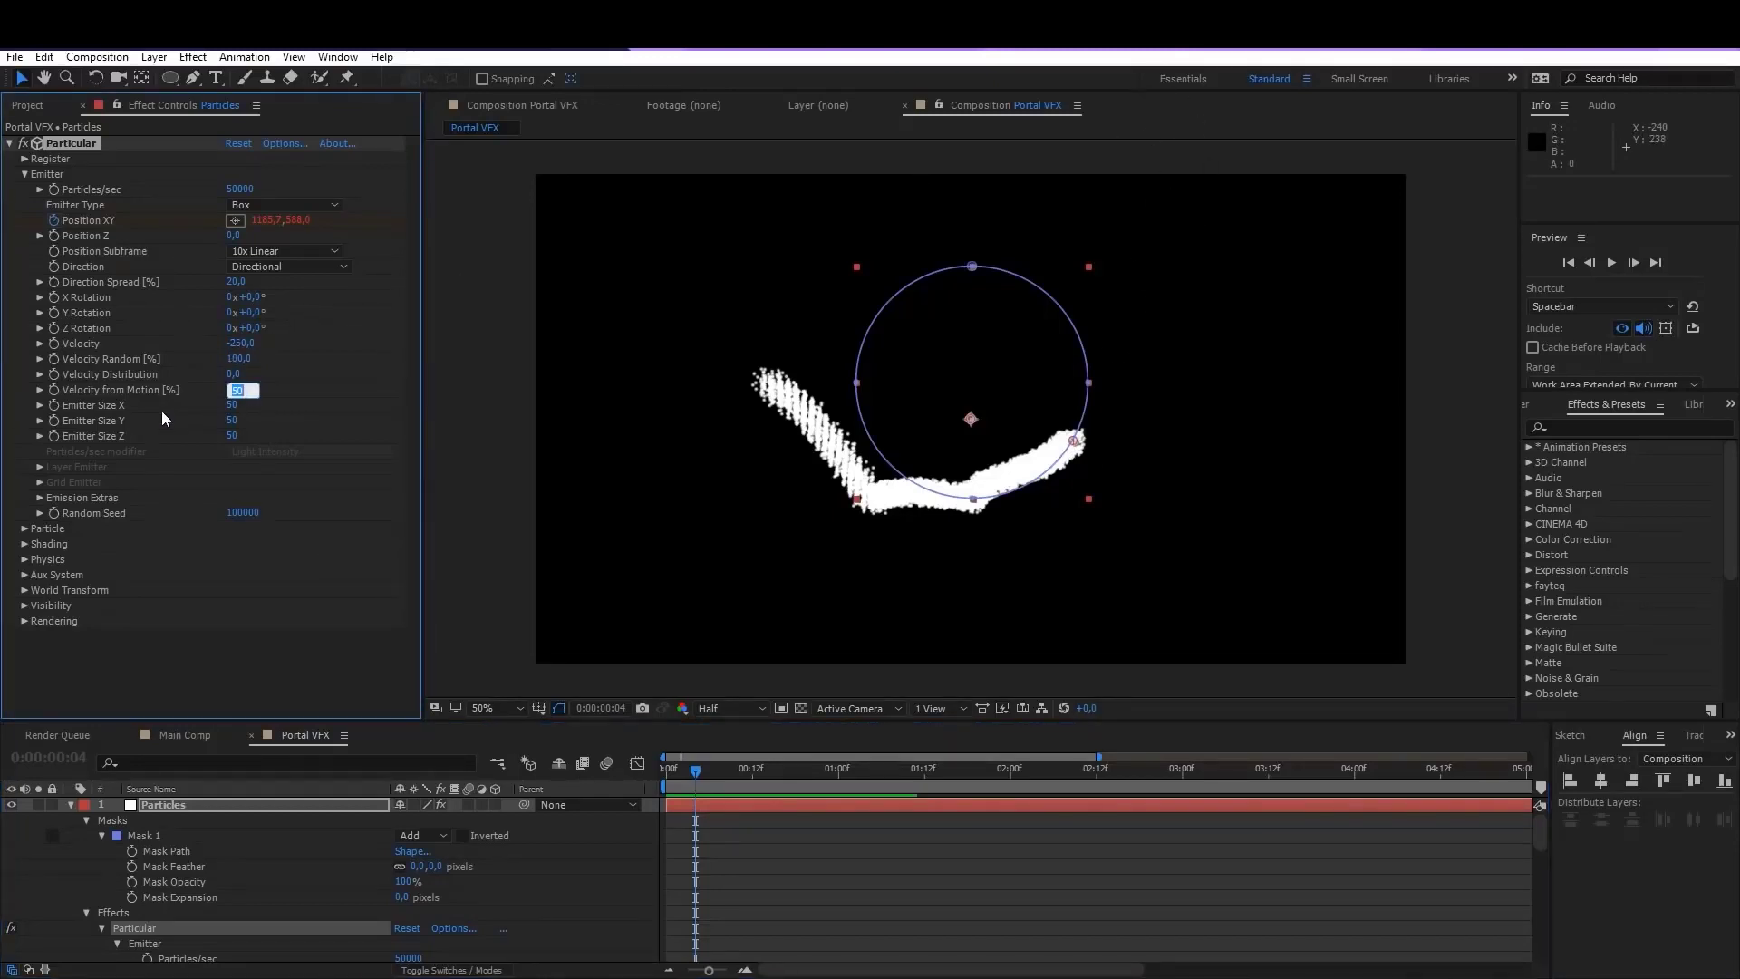
text(0)
key(Return)
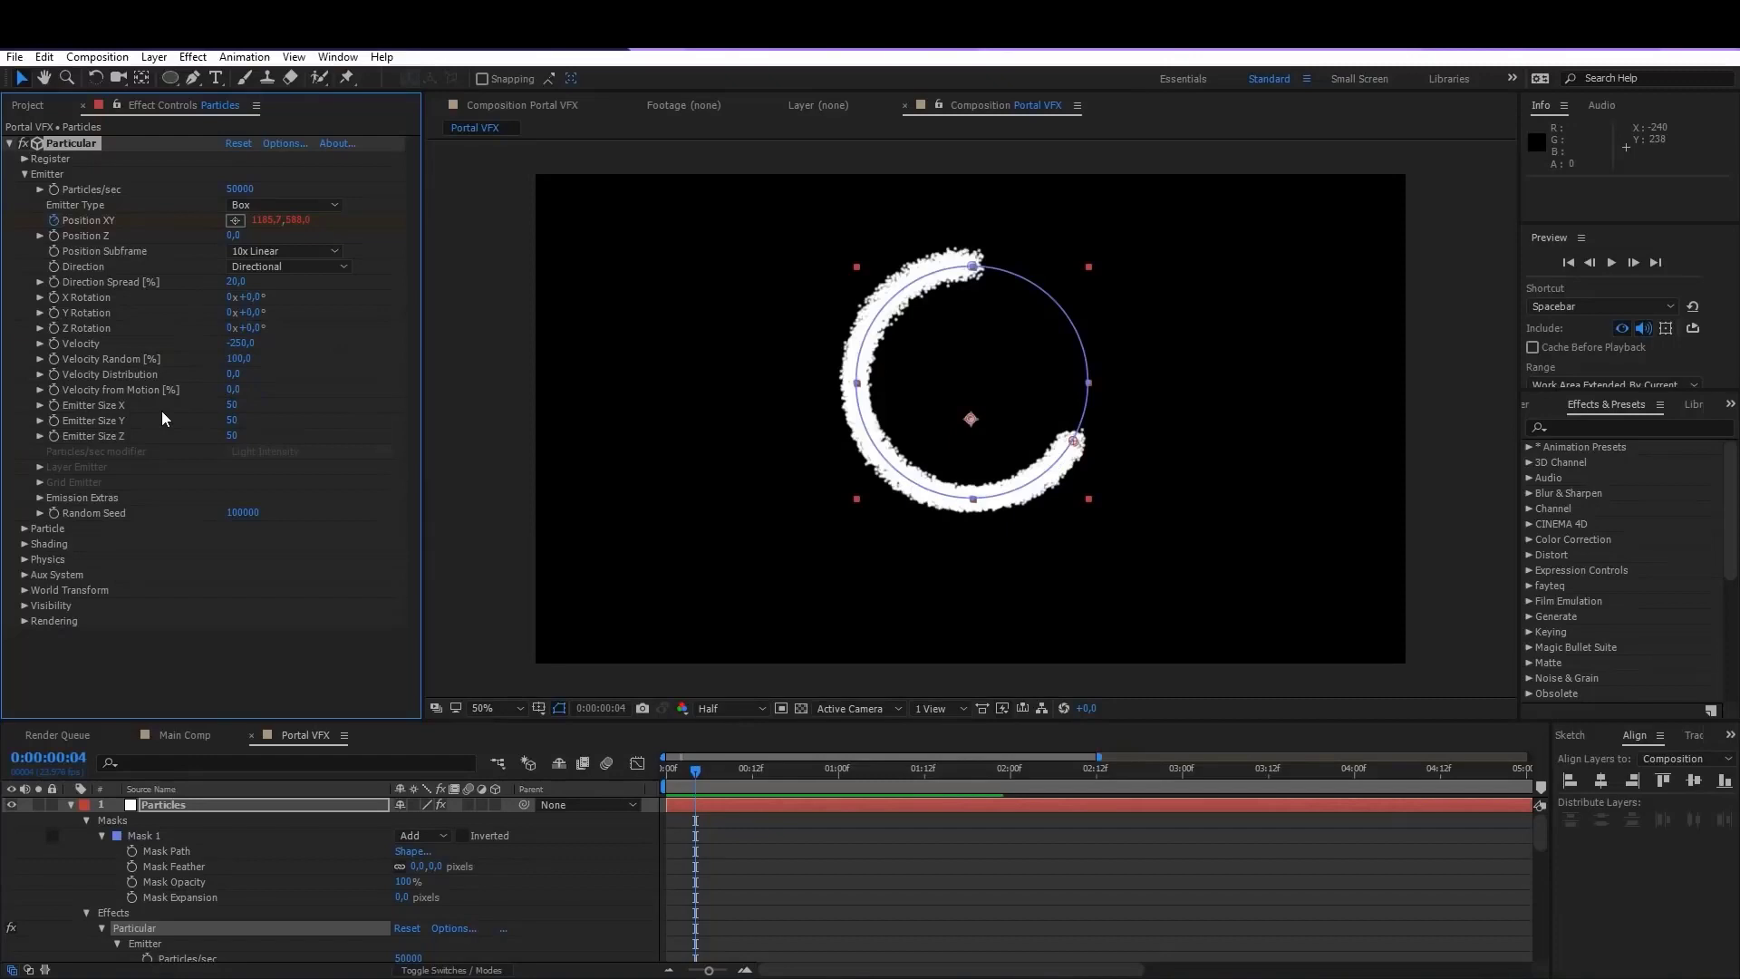
Step: Add the expression wiggle(1,5); to Velocity from Motion and preview the result, ending at the 1-second mark
alt+click(52, 389)
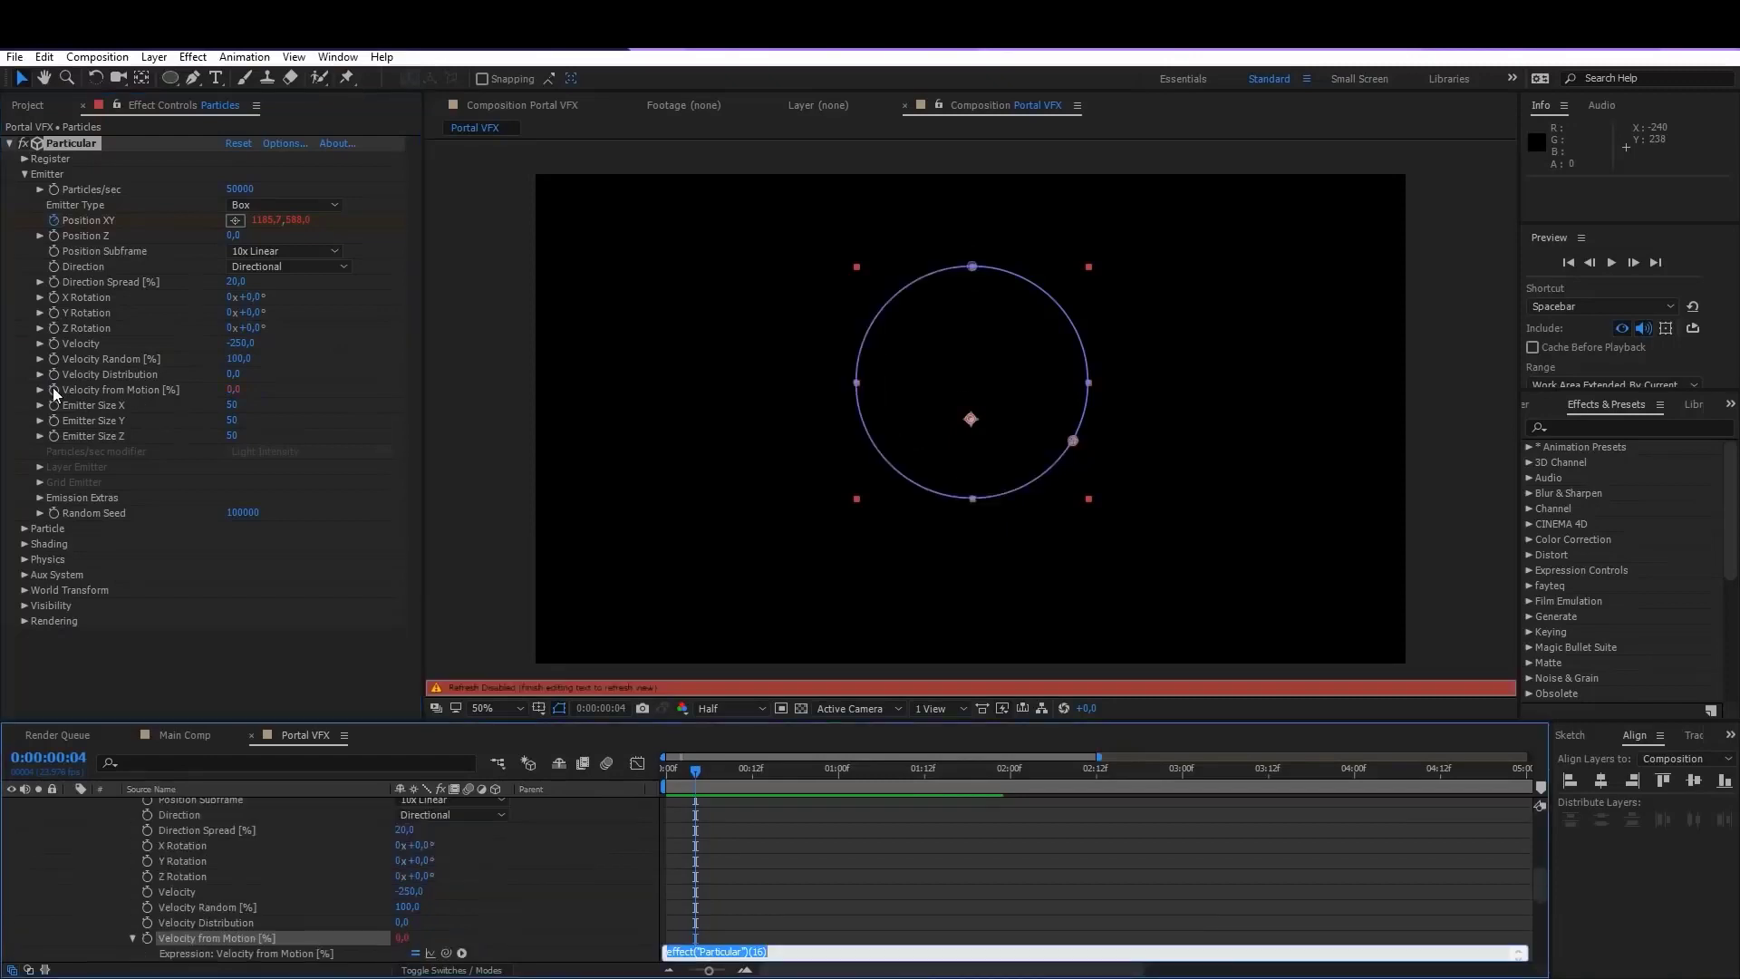
text(wiggle(1,5);)
click(769, 833)
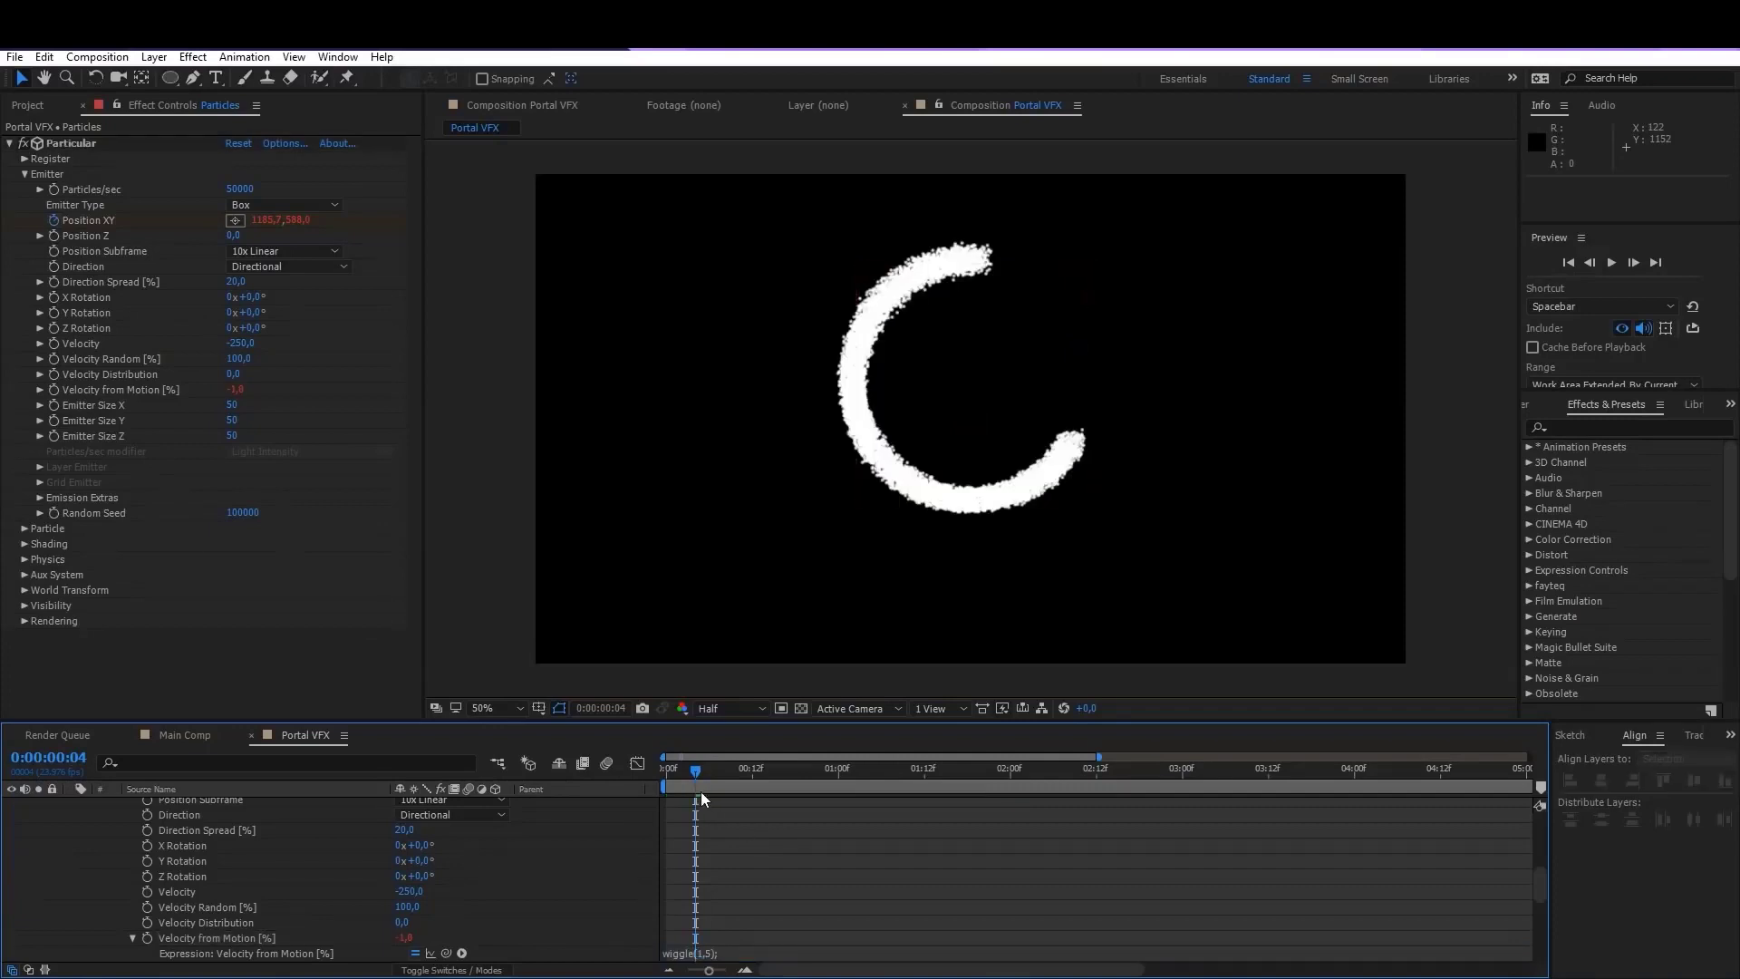
drag(683, 776, 655, 776)
key(space)
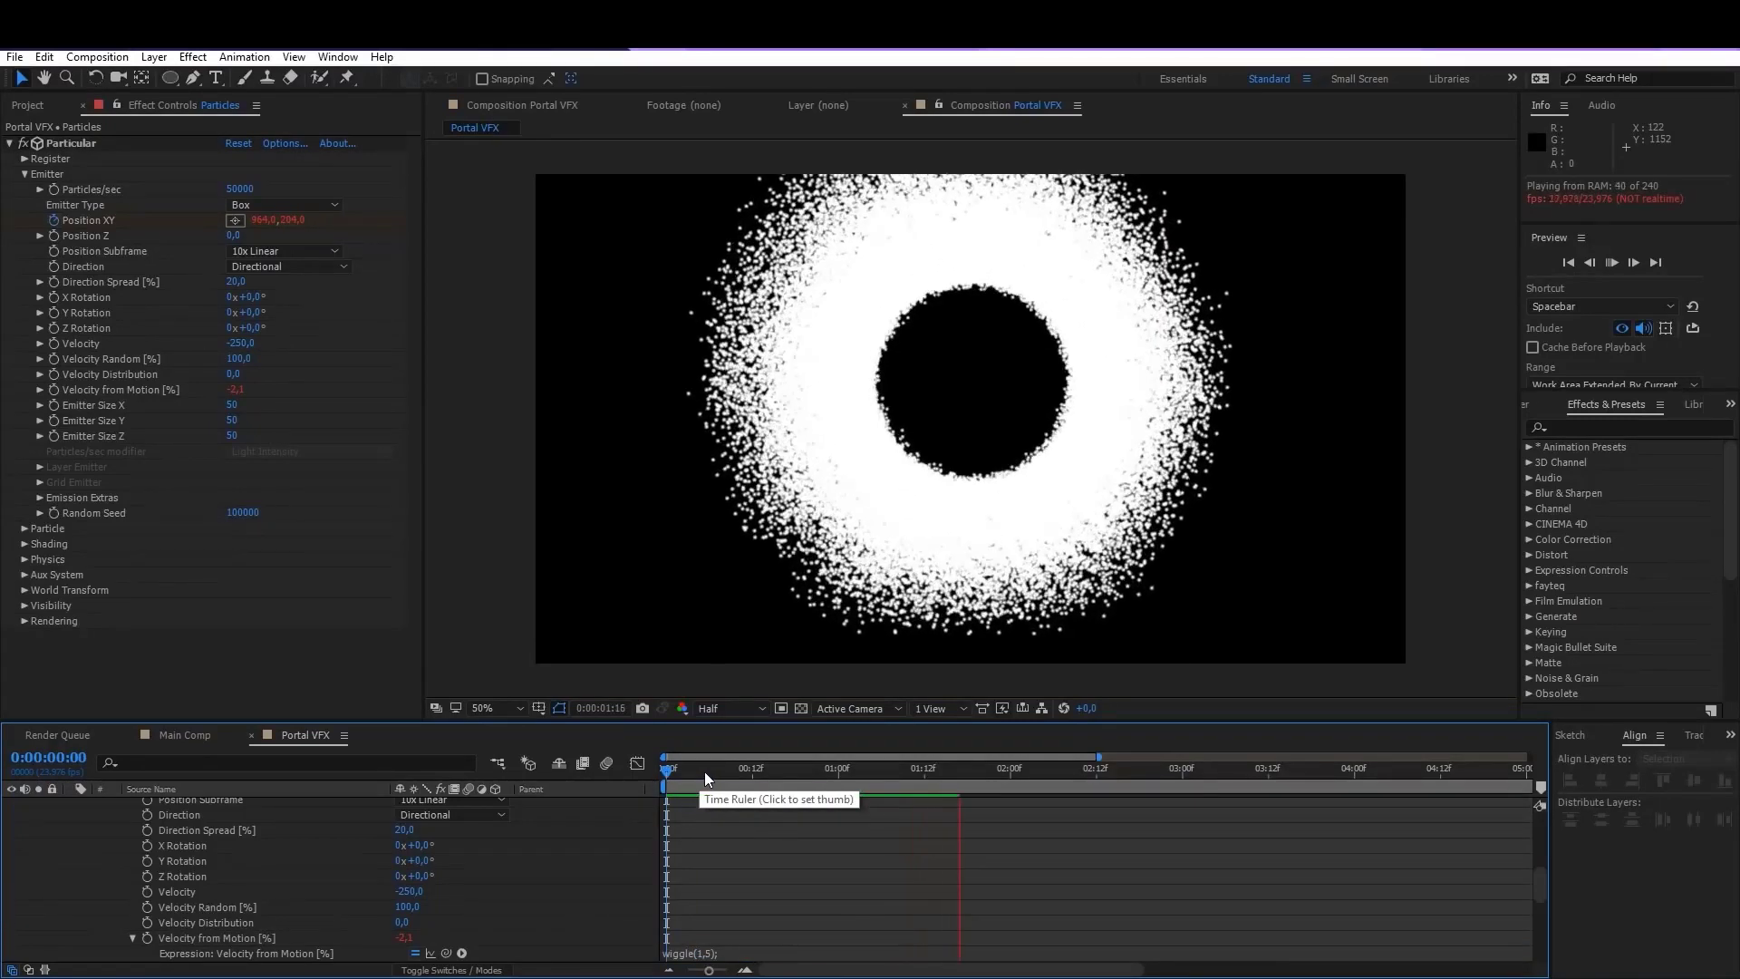
drag(704, 770, 840, 774)
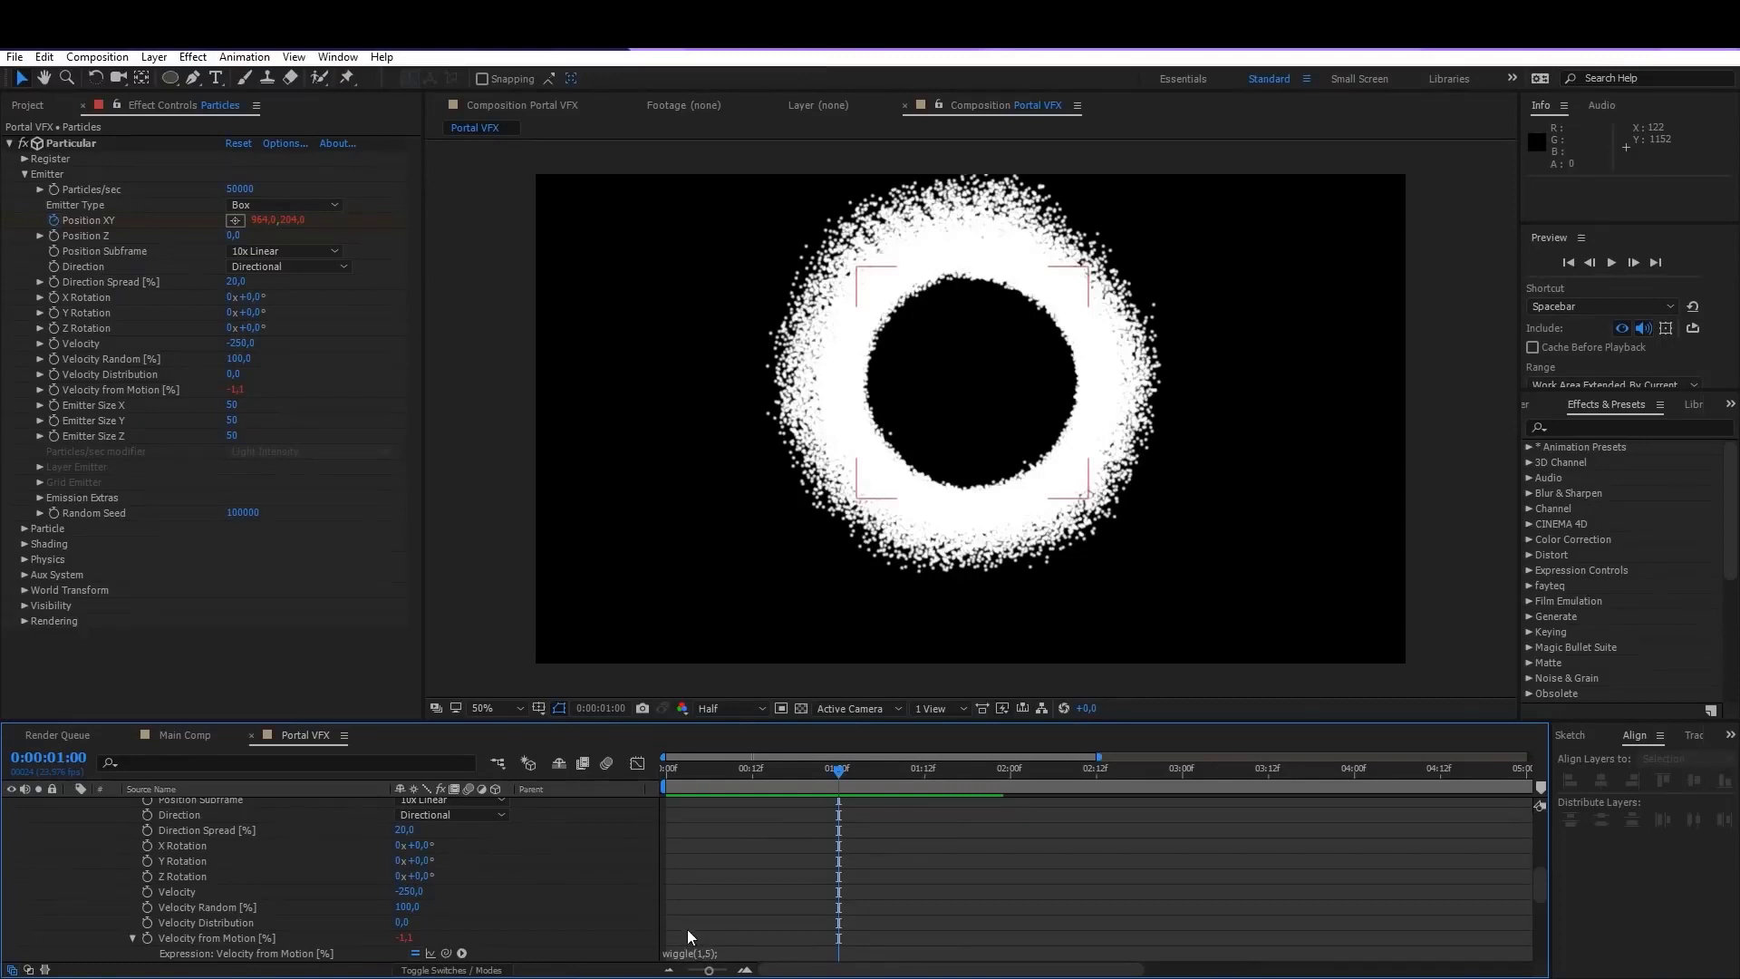
Step: Set the Emitter Size to 20 in X, 20 in Y and 100 in Z
click(62, 866)
click(227, 405)
text(20)
key(Tab)
text(20)
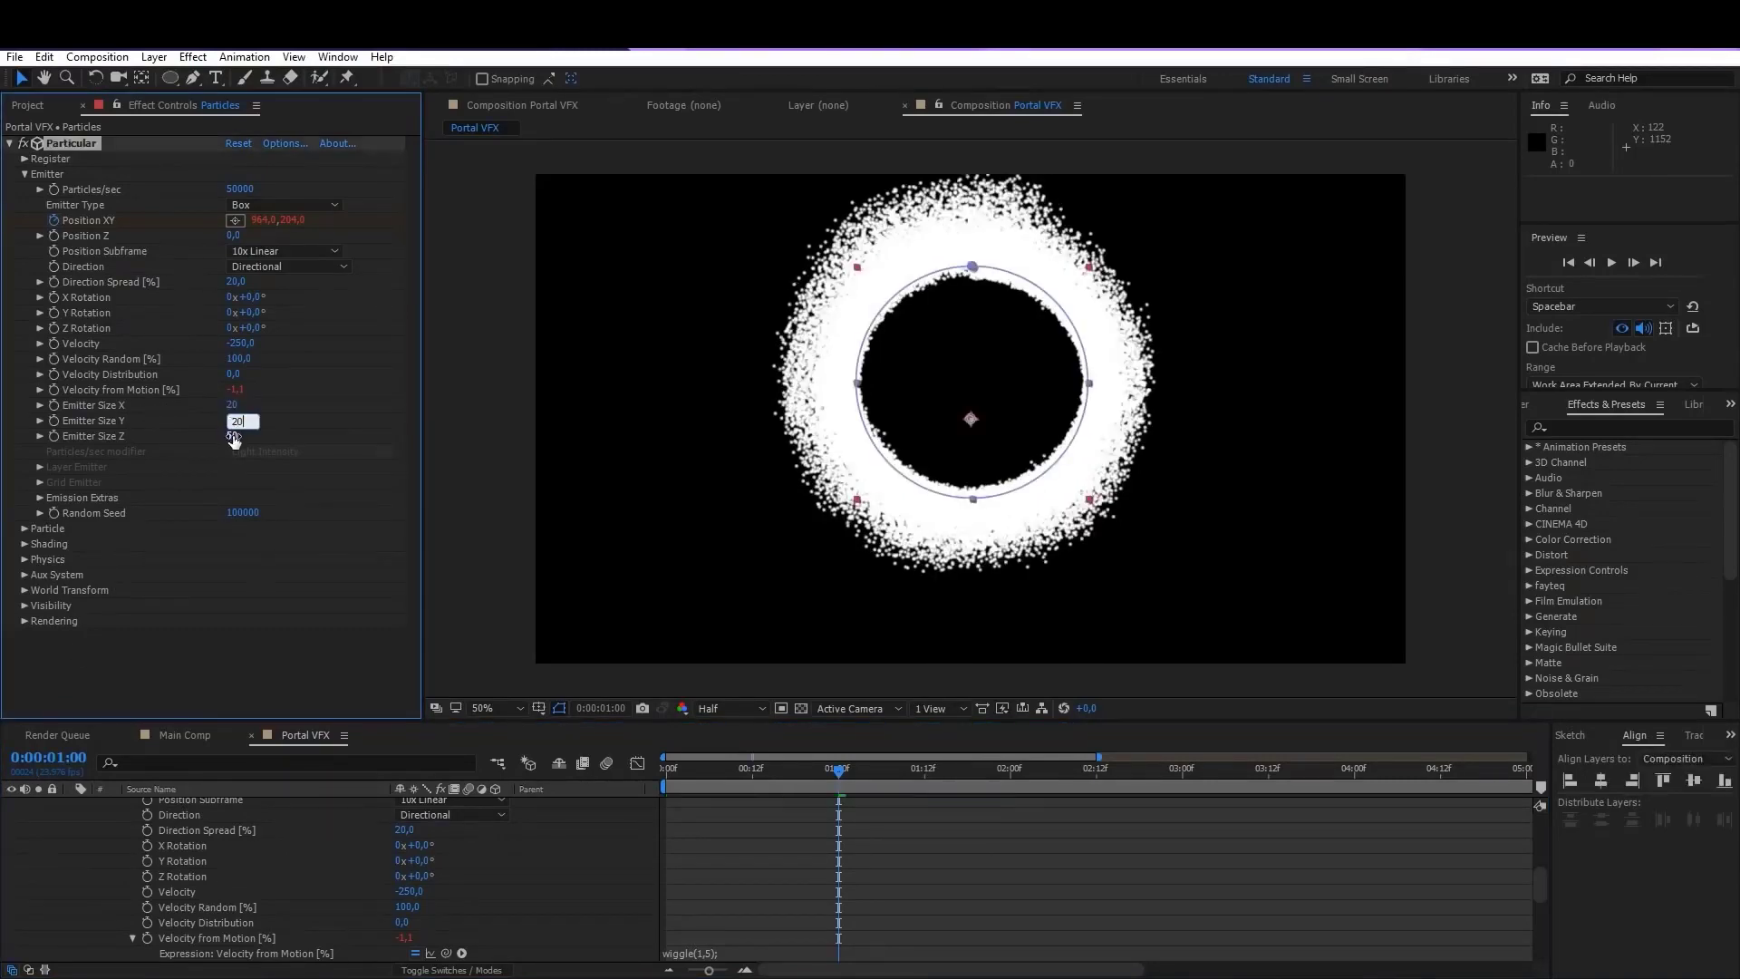
click(235, 437)
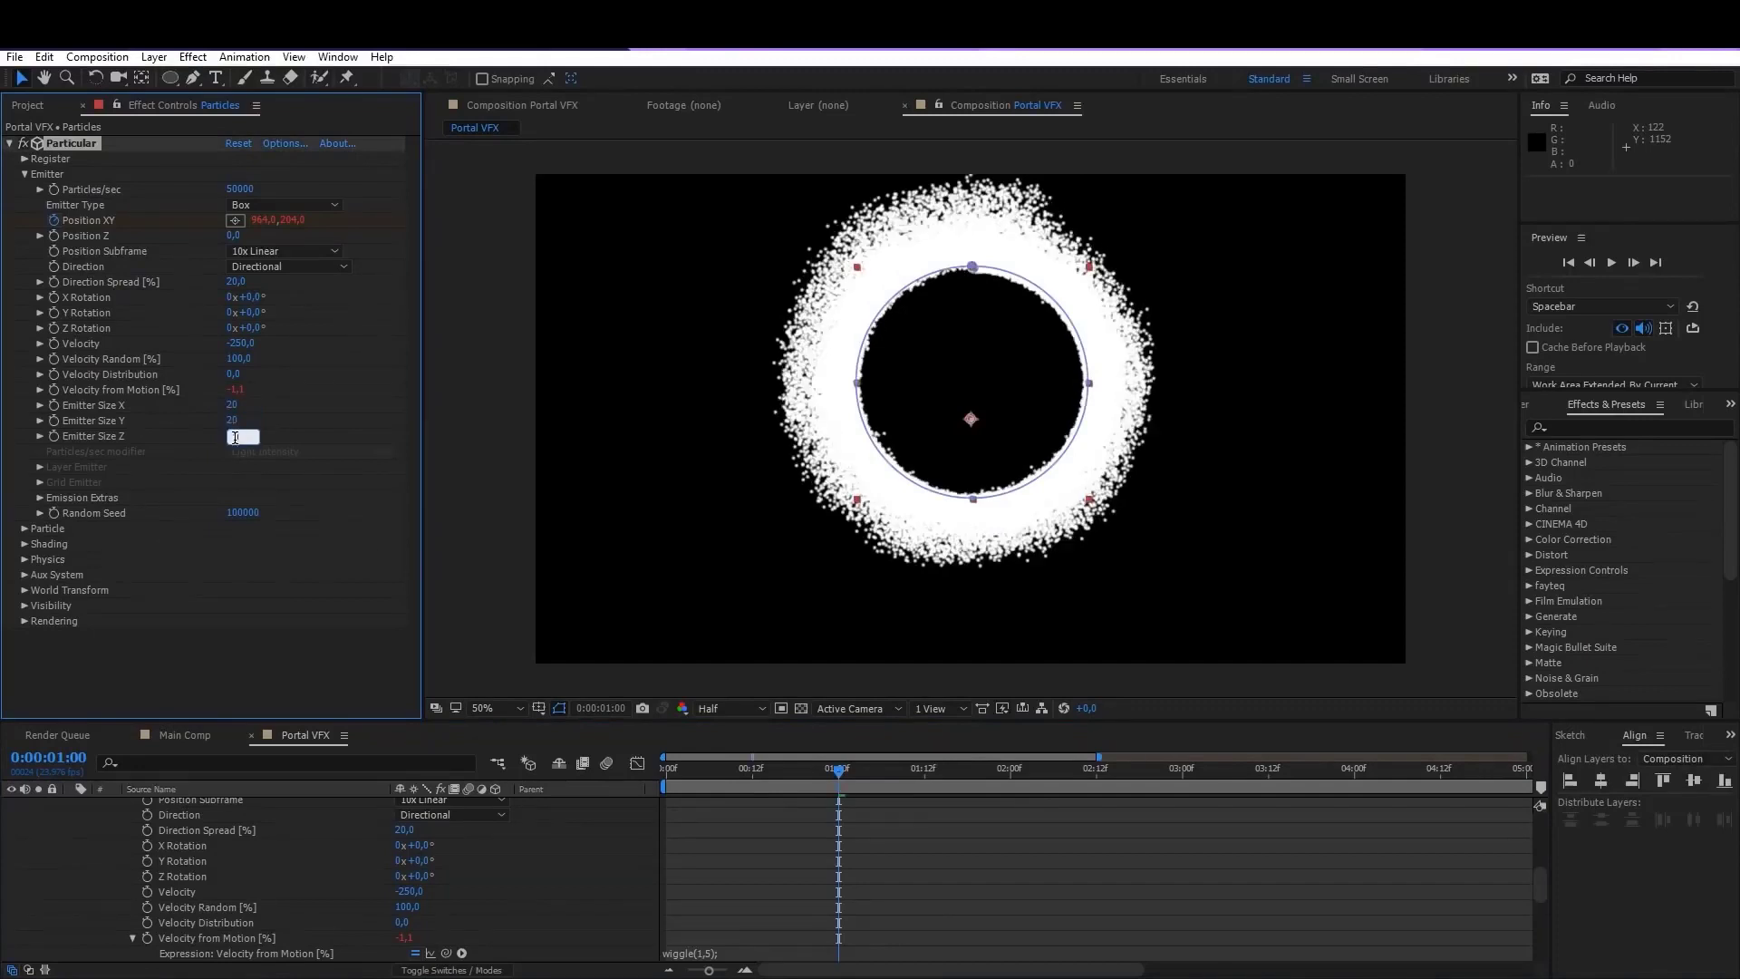
text(100)
key(Return)
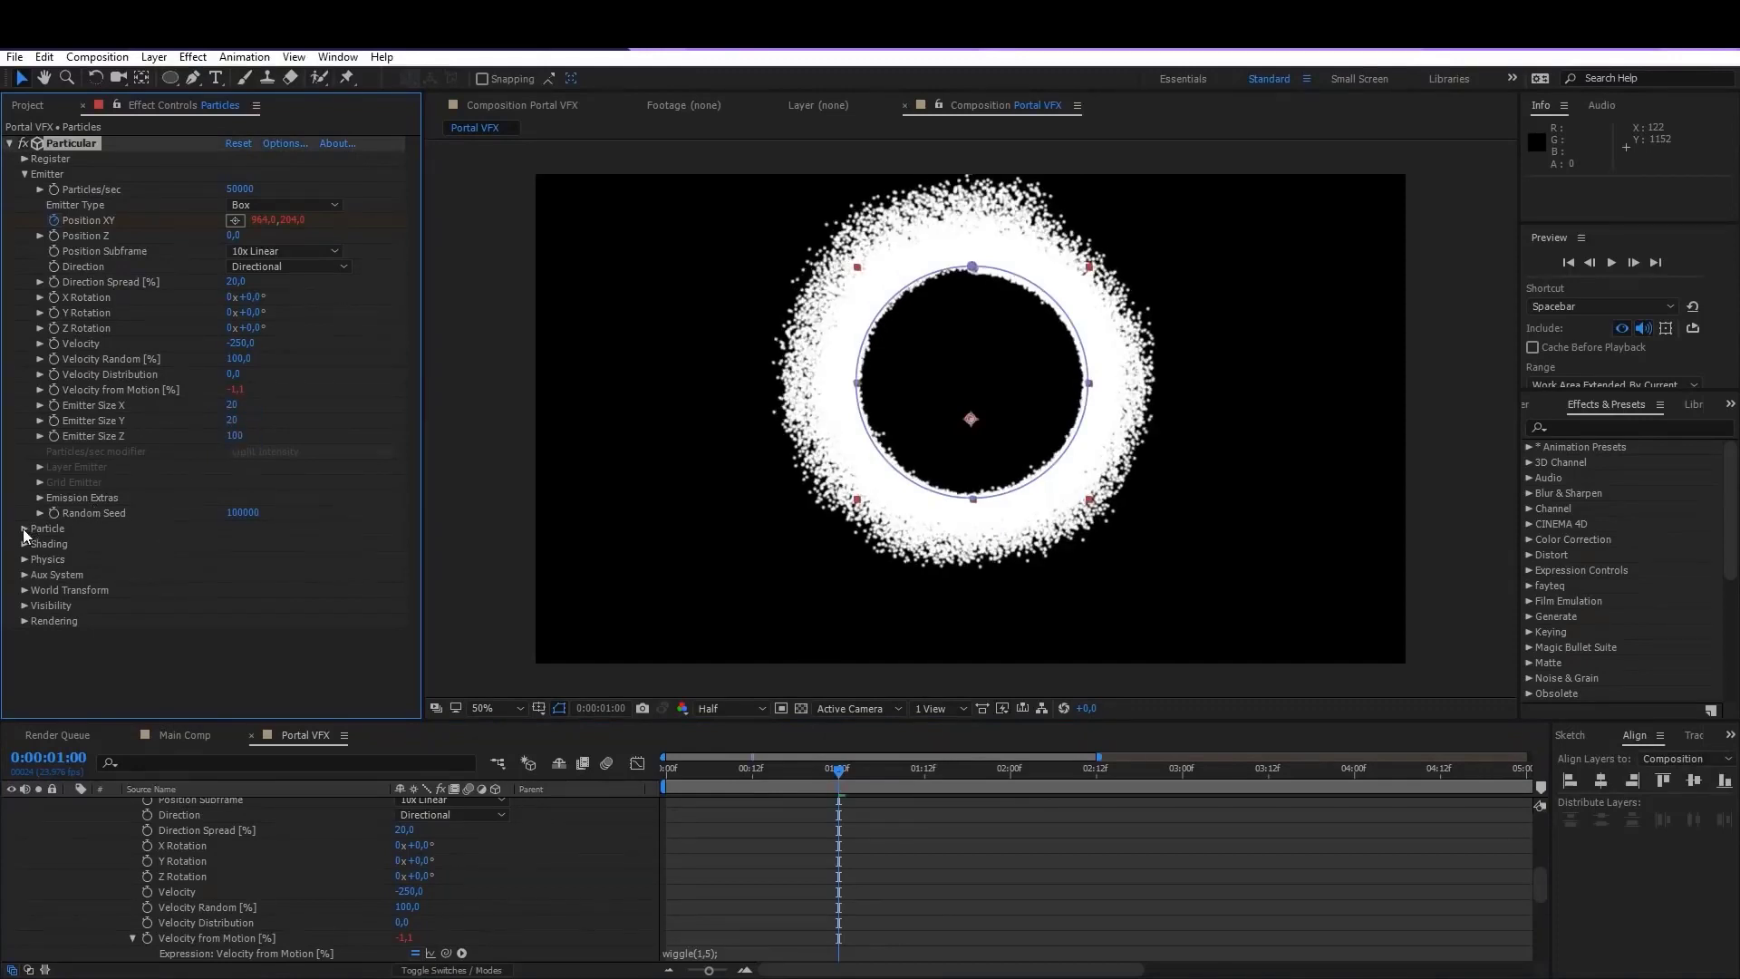
Step: In the Particle settings, set Life to 1 second, Life Random to 35 and Sphere Feather to 0
click(25, 529)
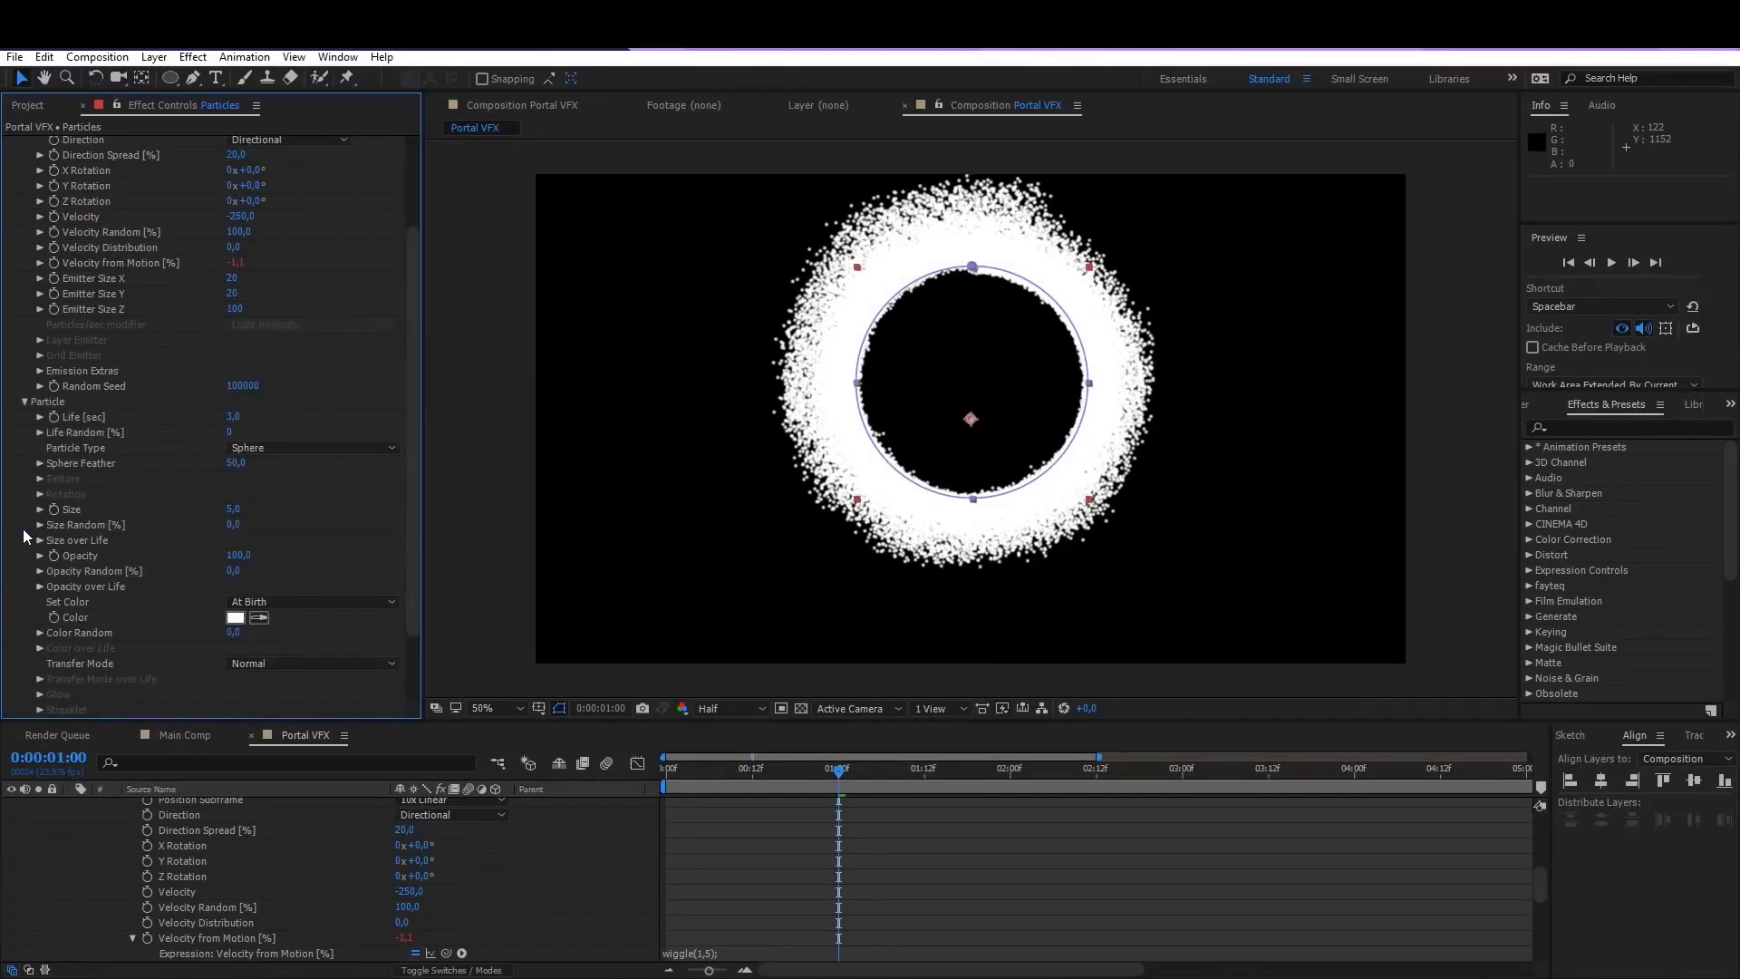
click(234, 418)
text(1)
key(Tab)
text(35)
key(Return)
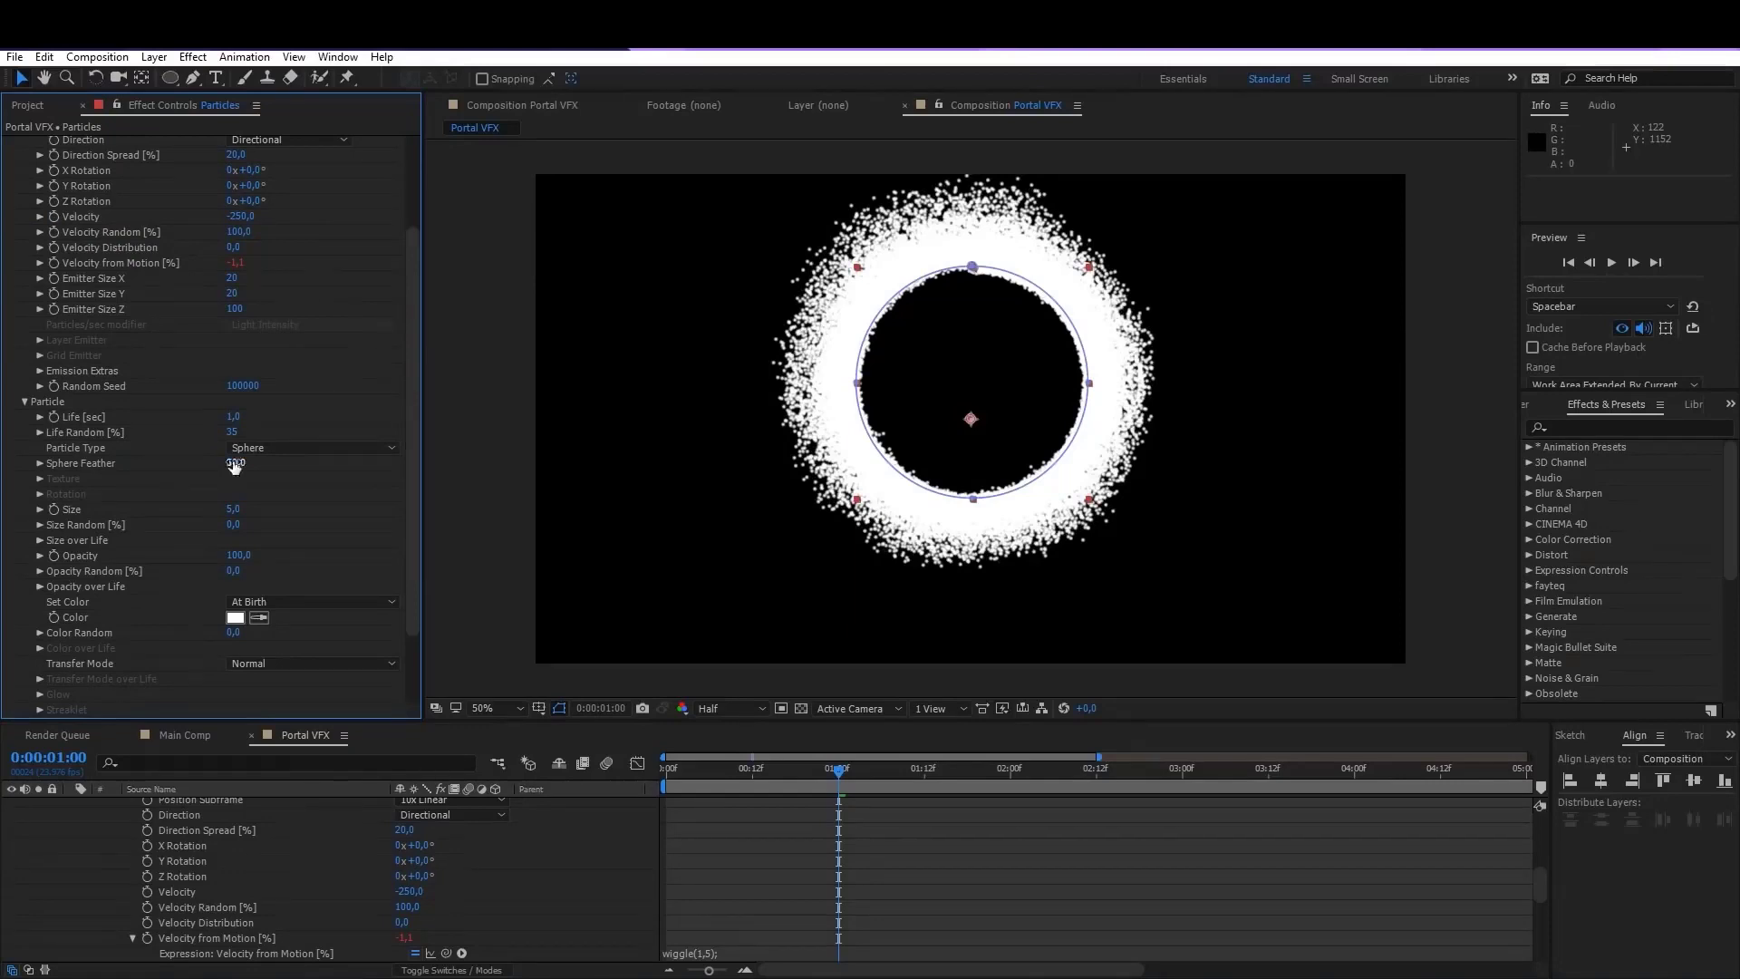
click(234, 463)
text(0)
key(Return)
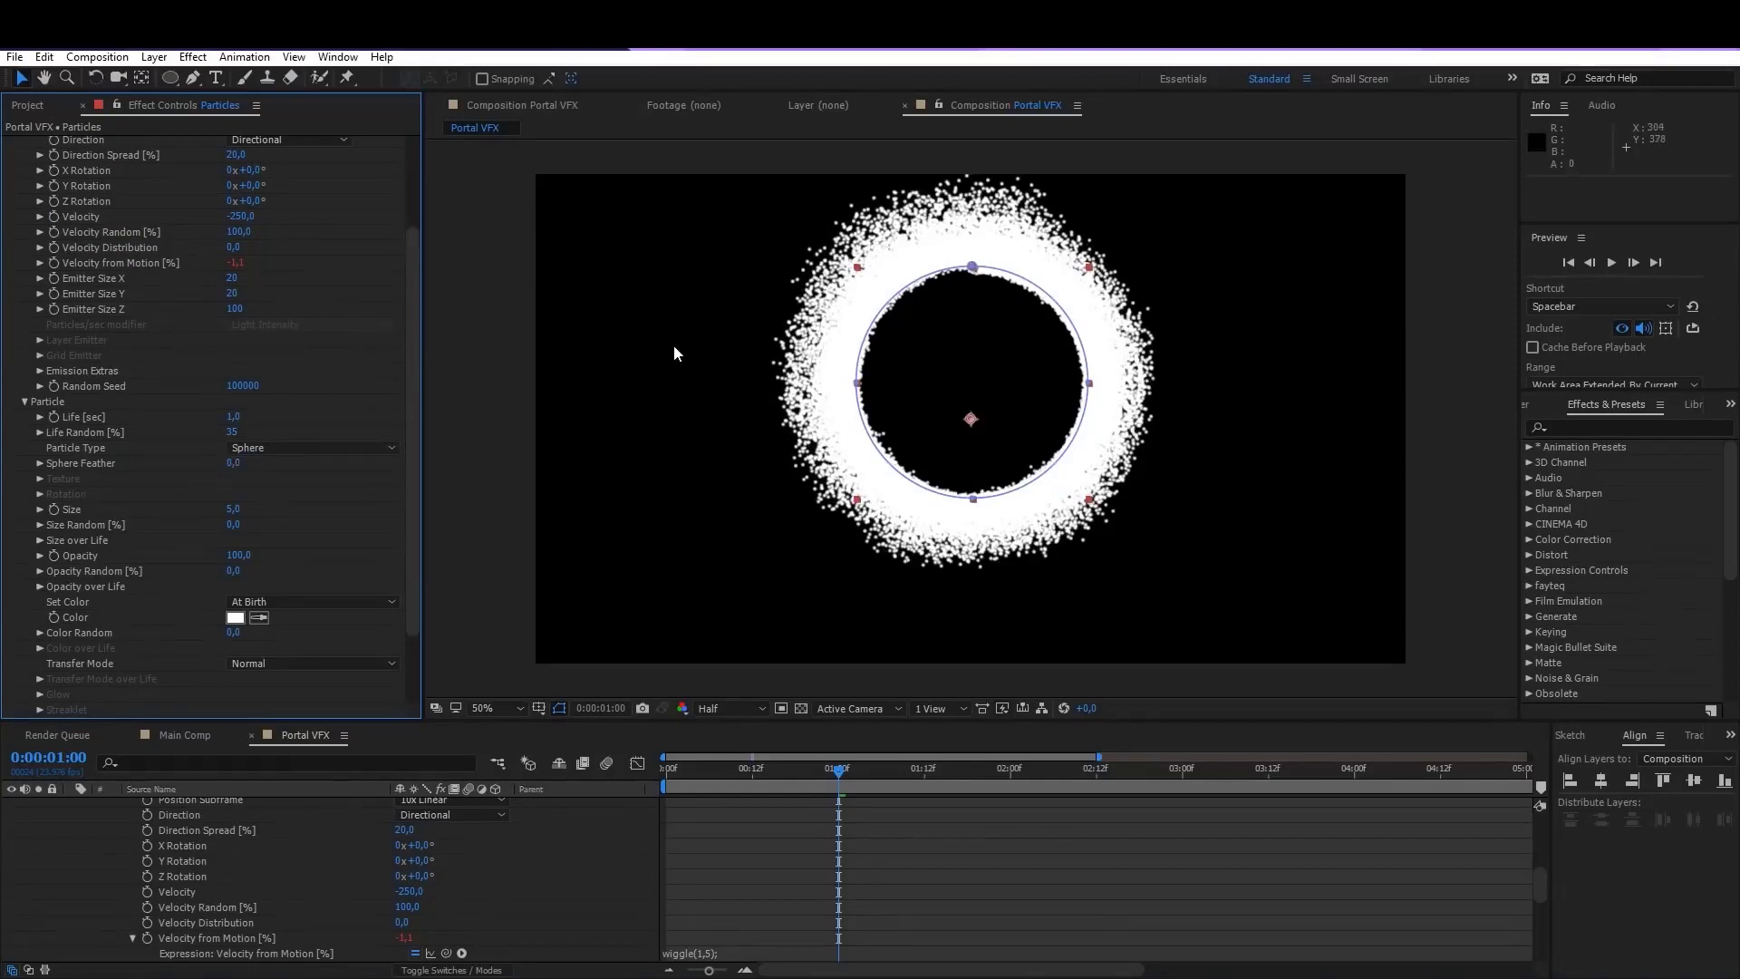
Step: Set the particle Size to 0,7 and its Size Random to 100
click(232, 510)
text(,7)
key(Return)
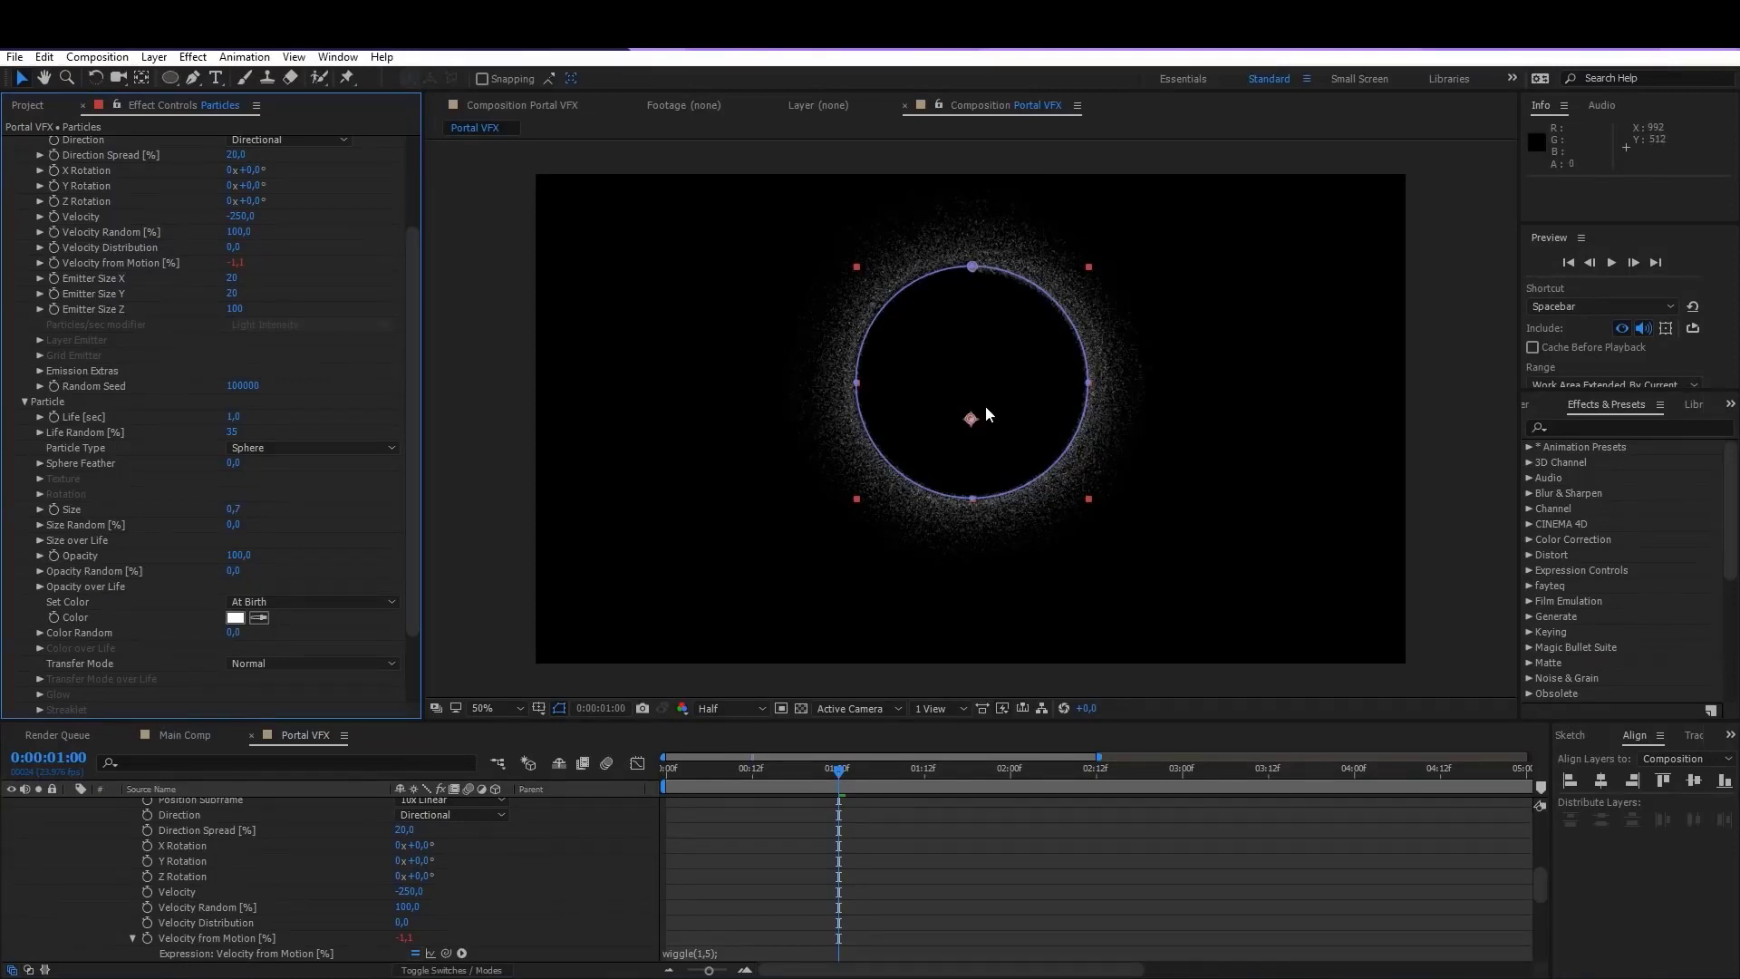
click(915, 857)
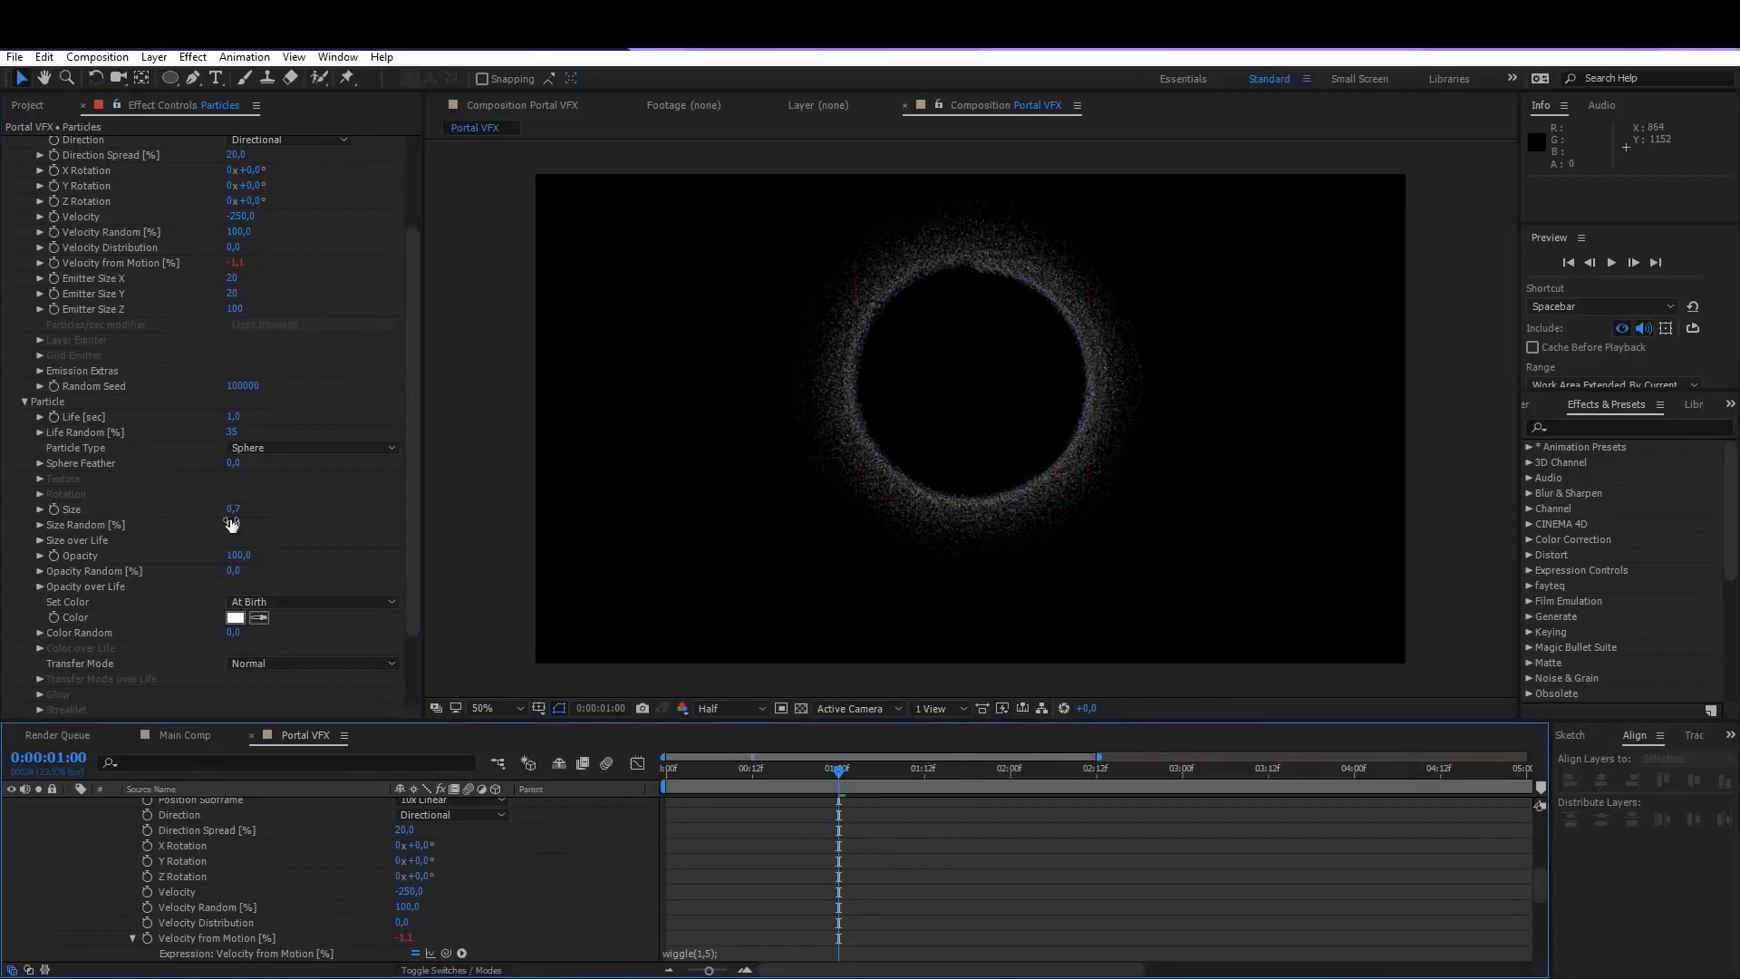
click(231, 524)
text(35)
key(Return)
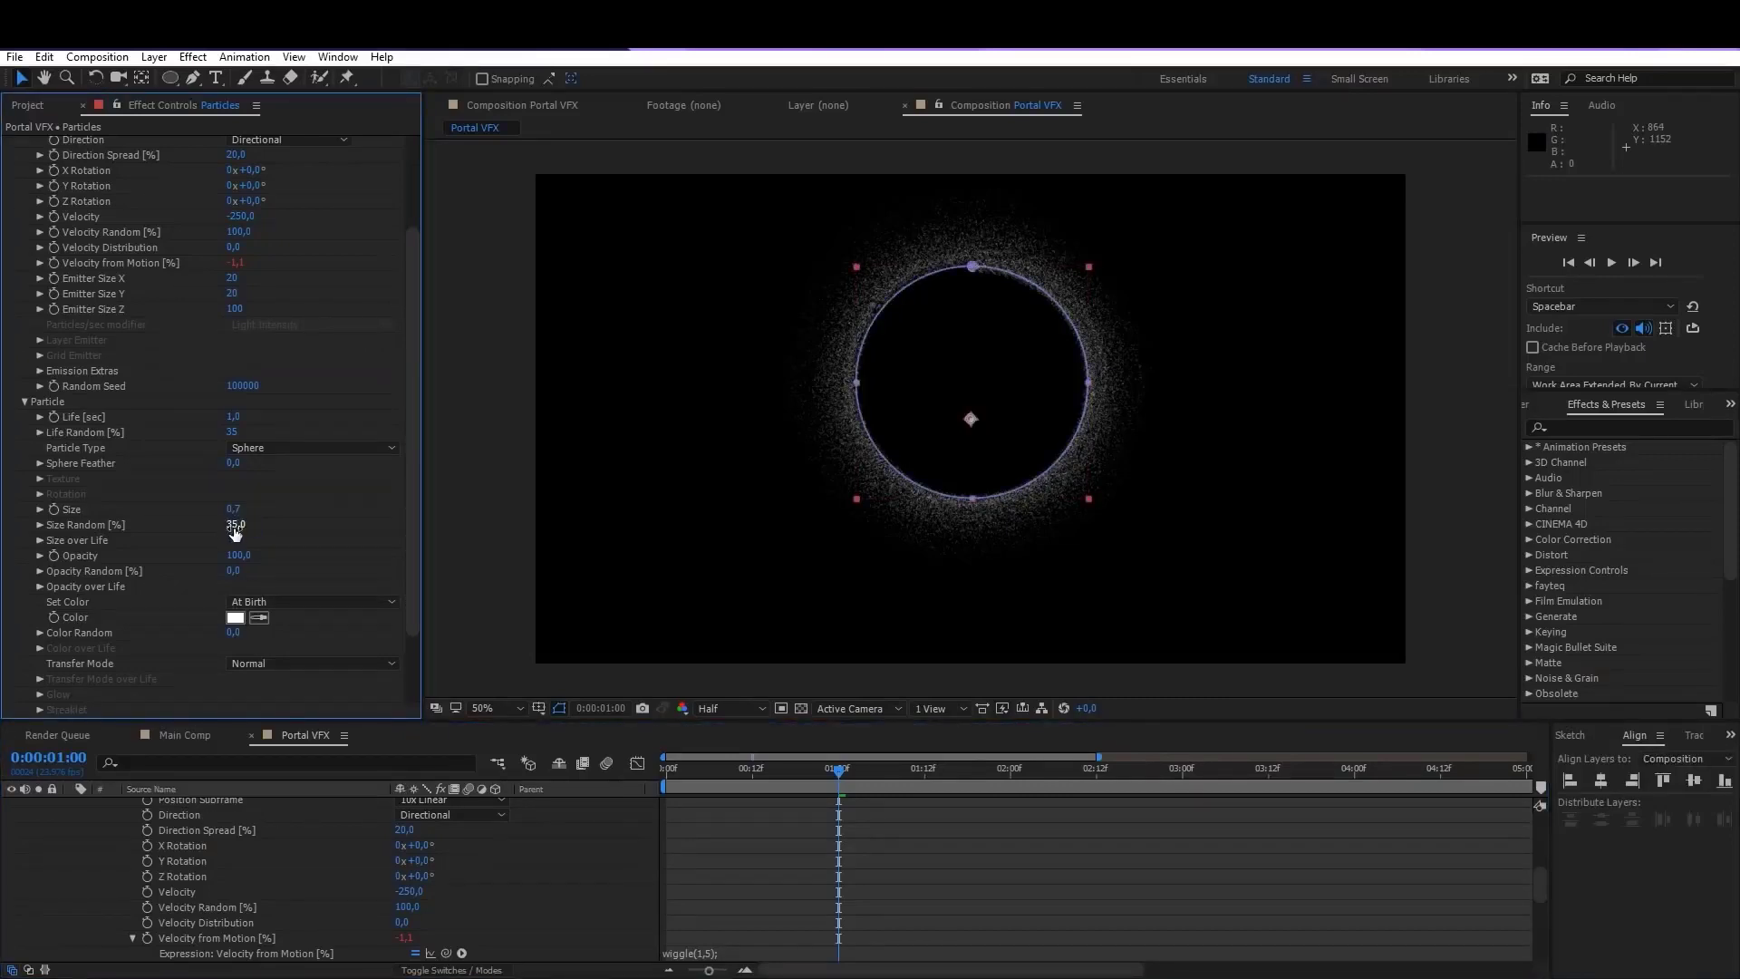
click(235, 525)
text(100)
key(Return)
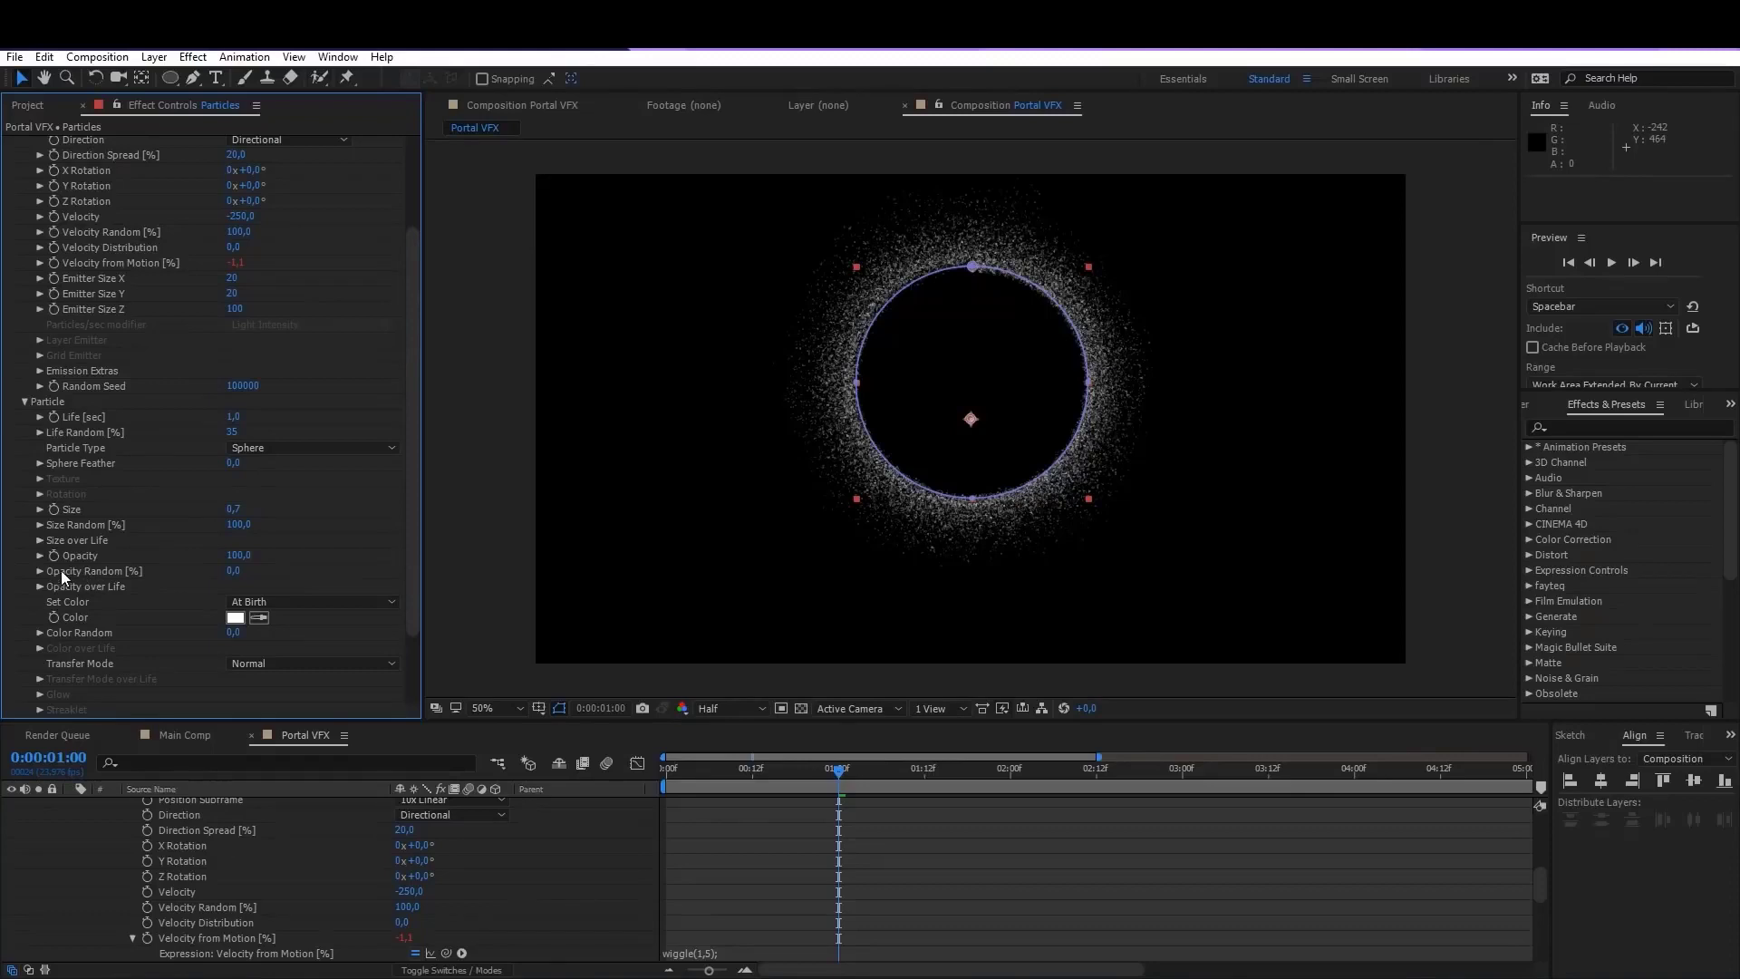
Step: Set the particle Opacity Random to 100 and draw the Opacity over Life curve falling to zero at the end of life
click(232, 570)
text(100)
key(Return)
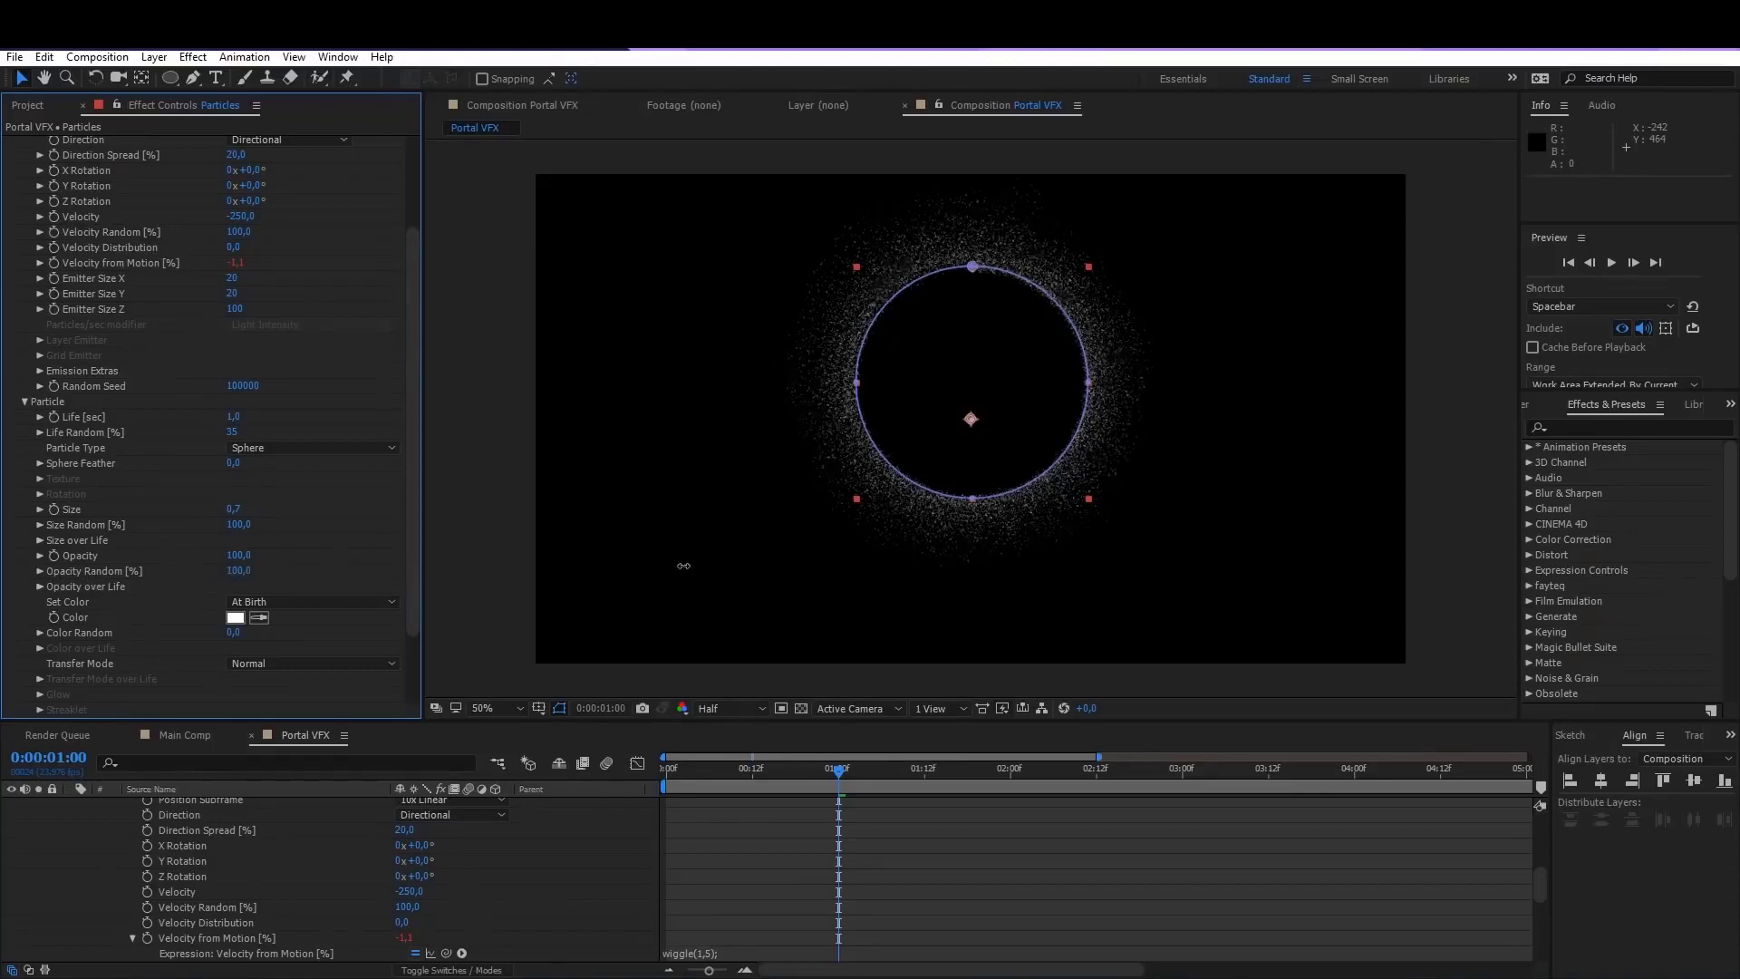
scroll(91, 571, down, 1)
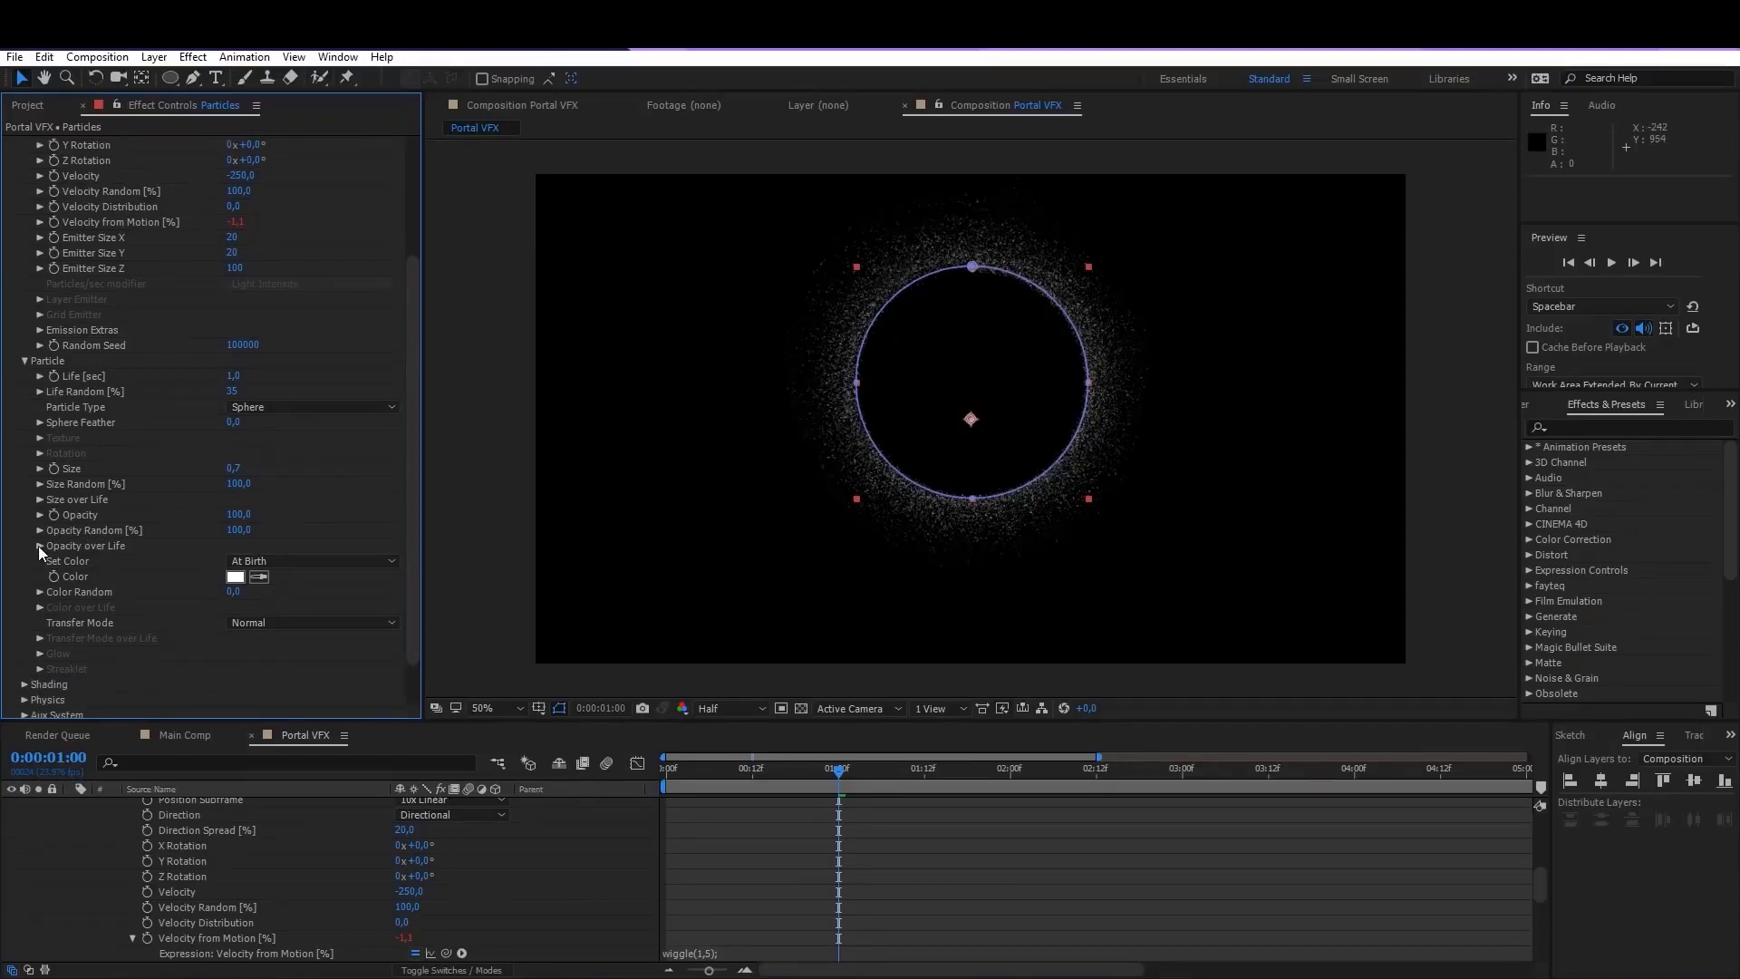
click(39, 545)
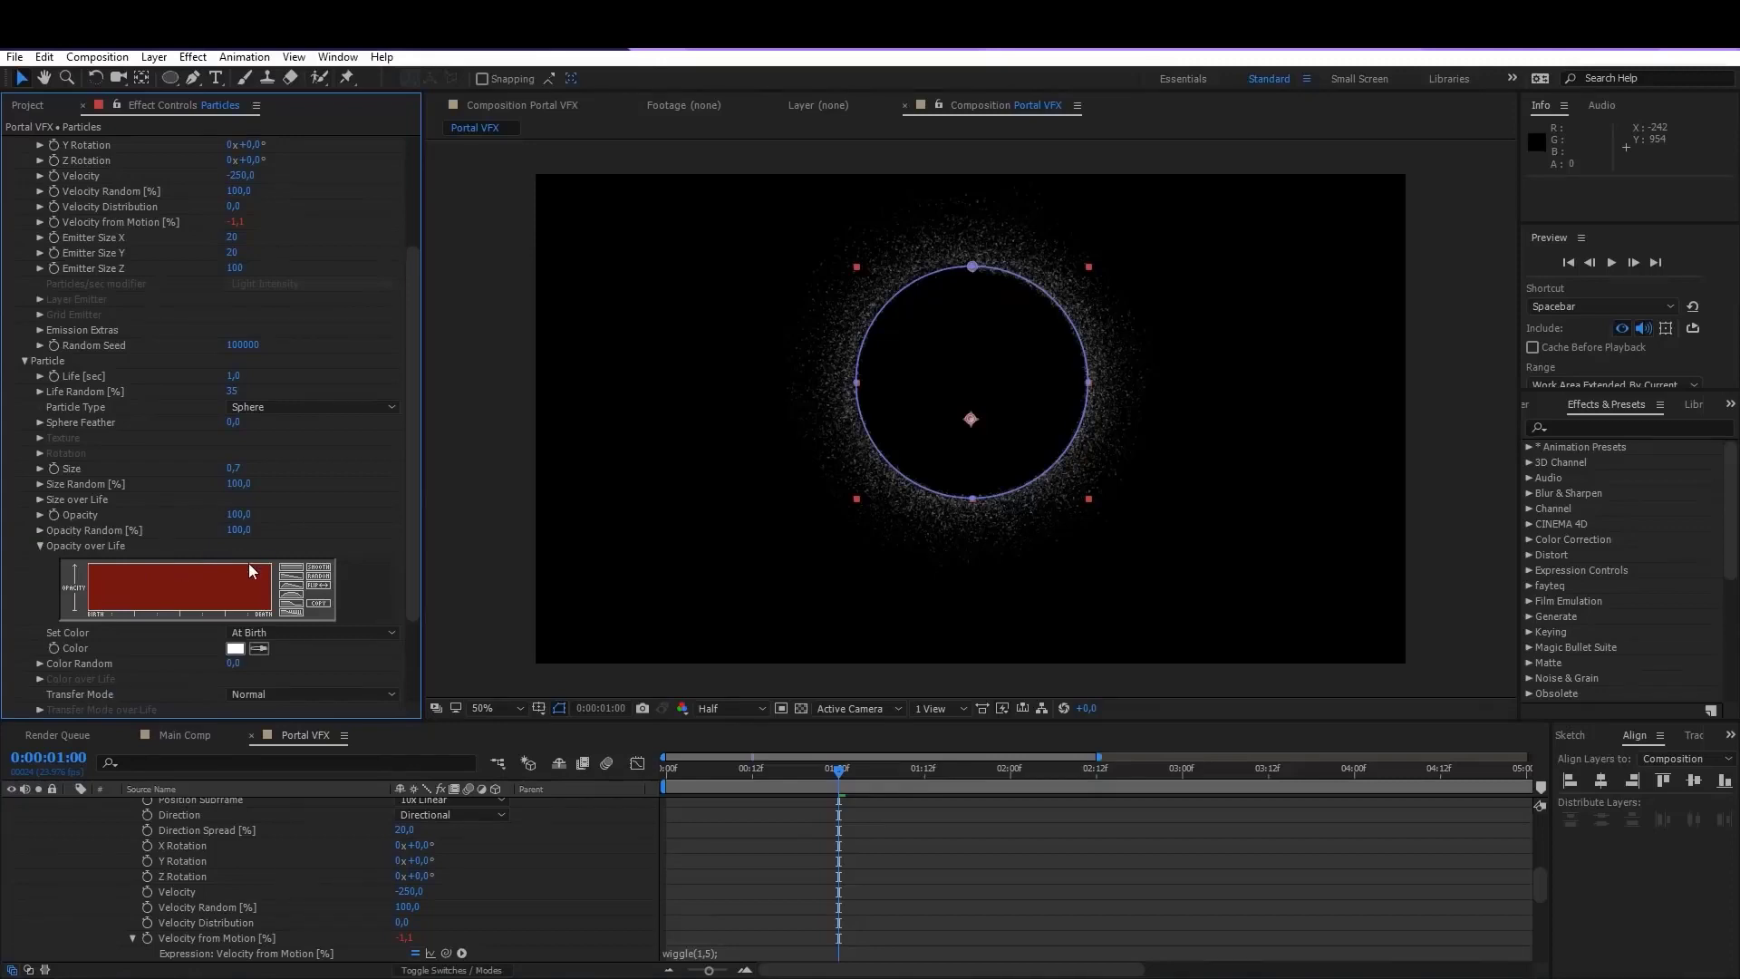
drag(254, 564, 270, 617)
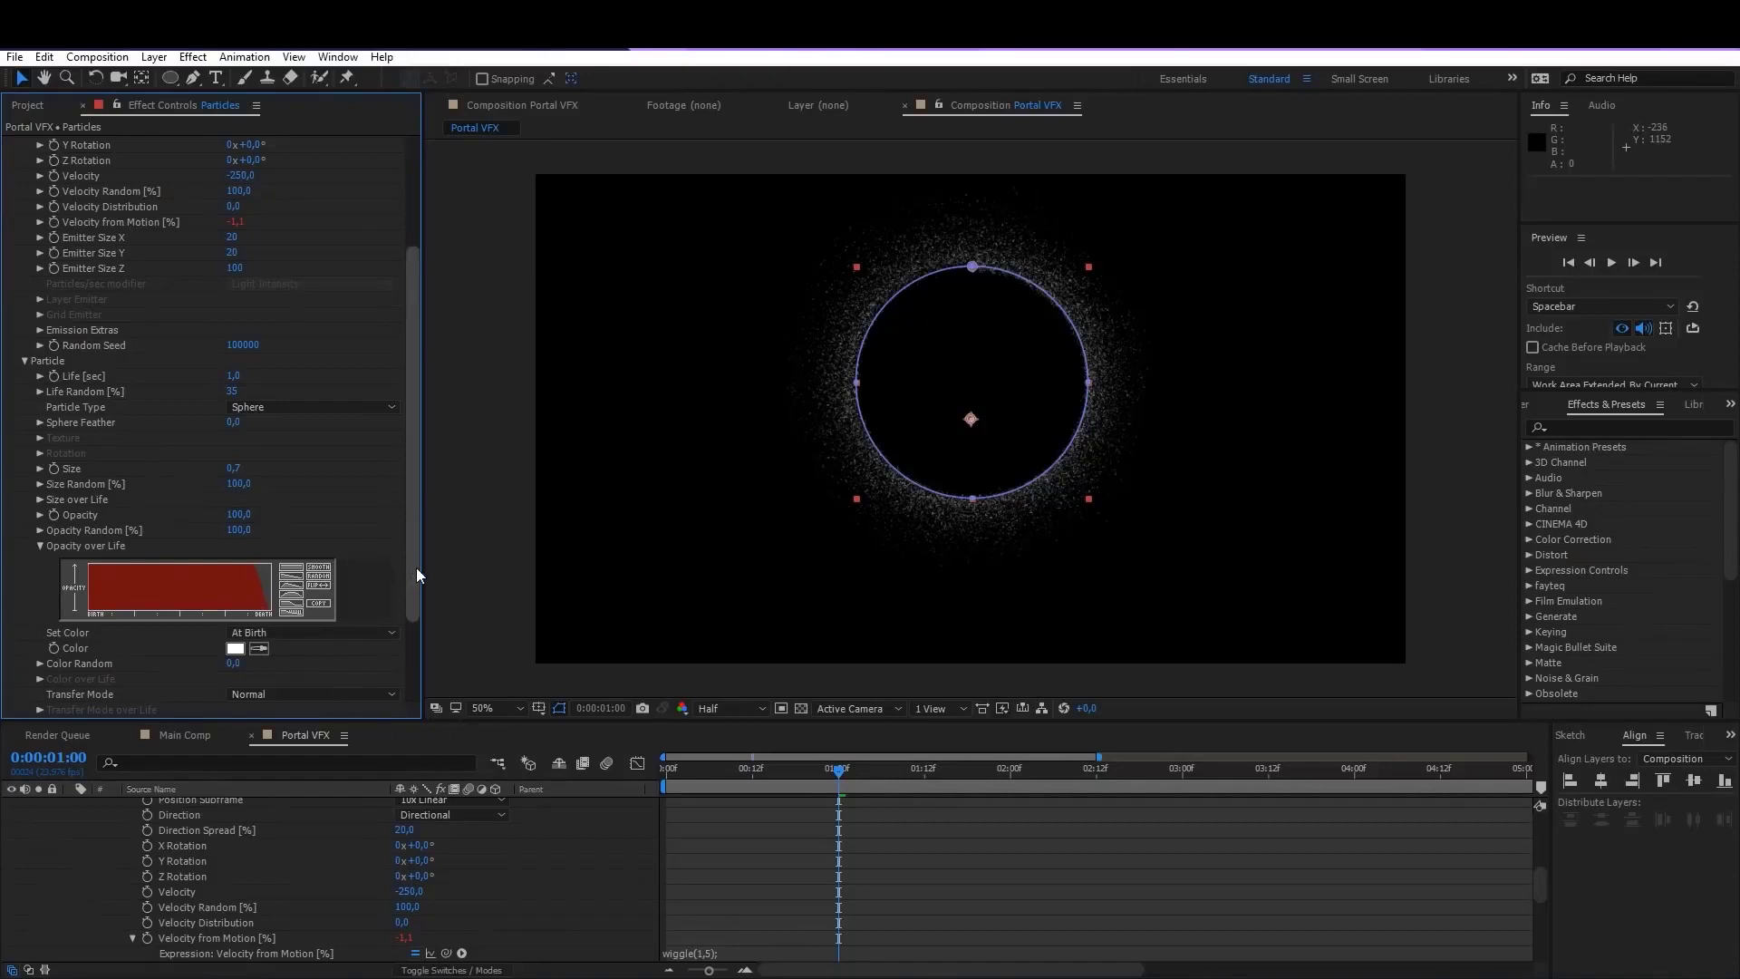
Step: In the Physics settings, set the Physics Model to Bounce and Gravity to 50
drag(416, 567, 417, 636)
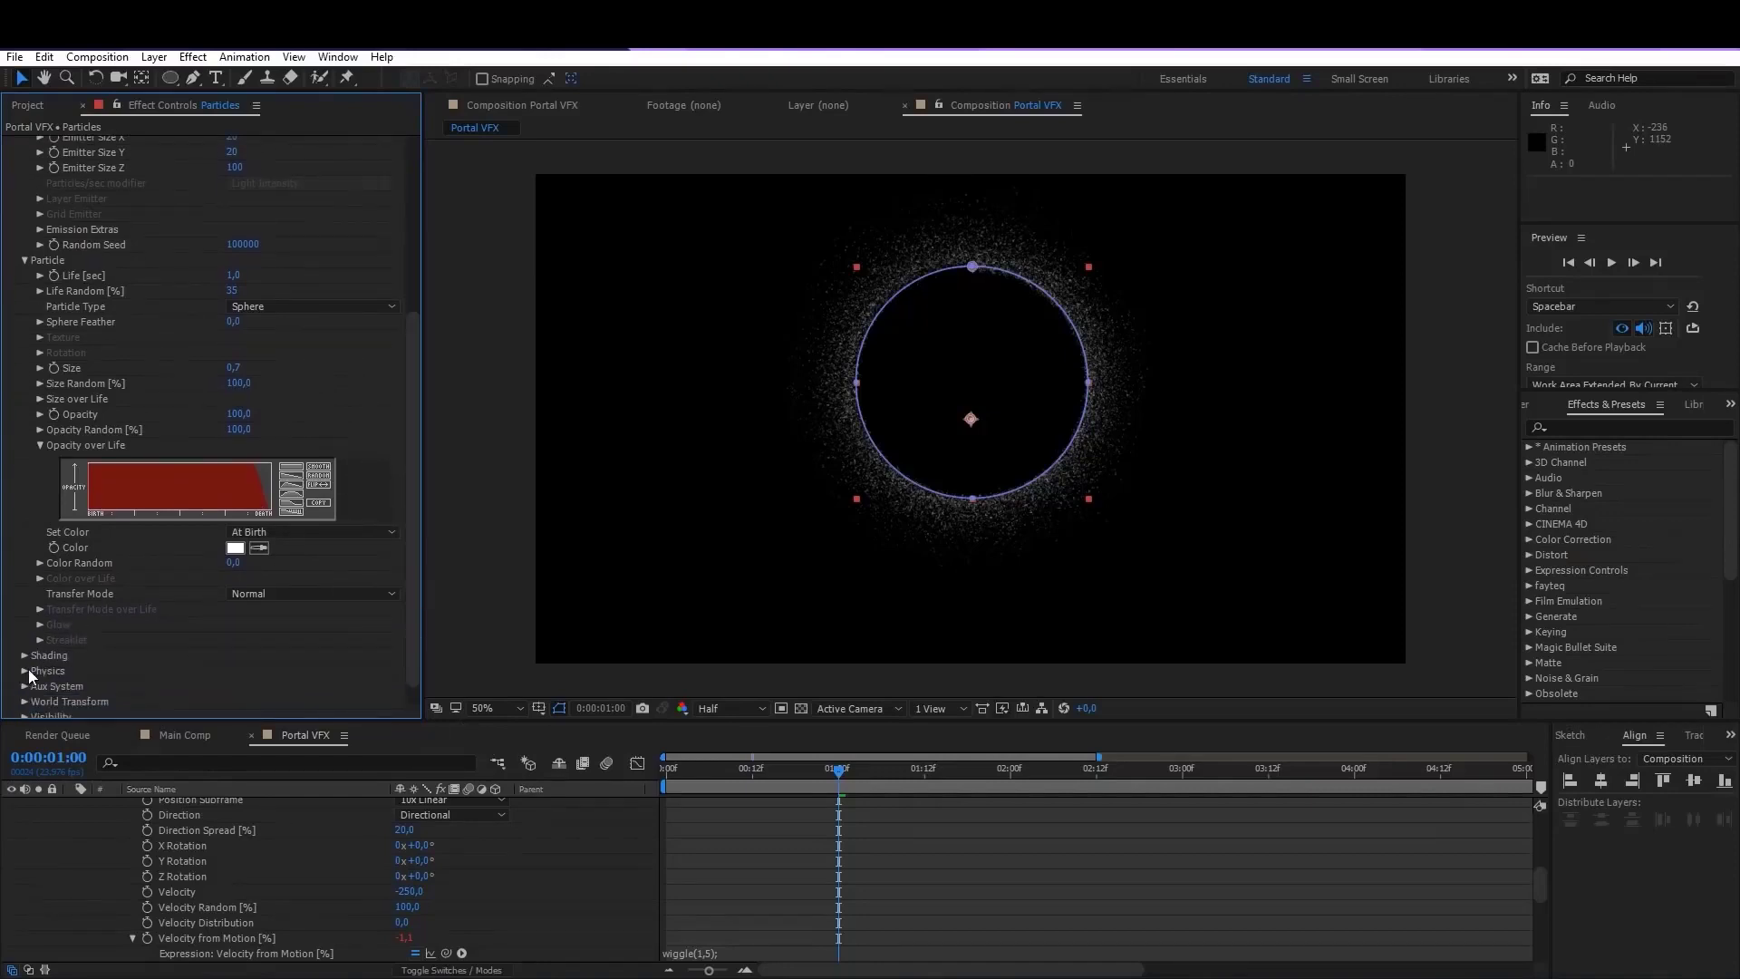
click(26, 671)
scroll(29, 669, down, 1)
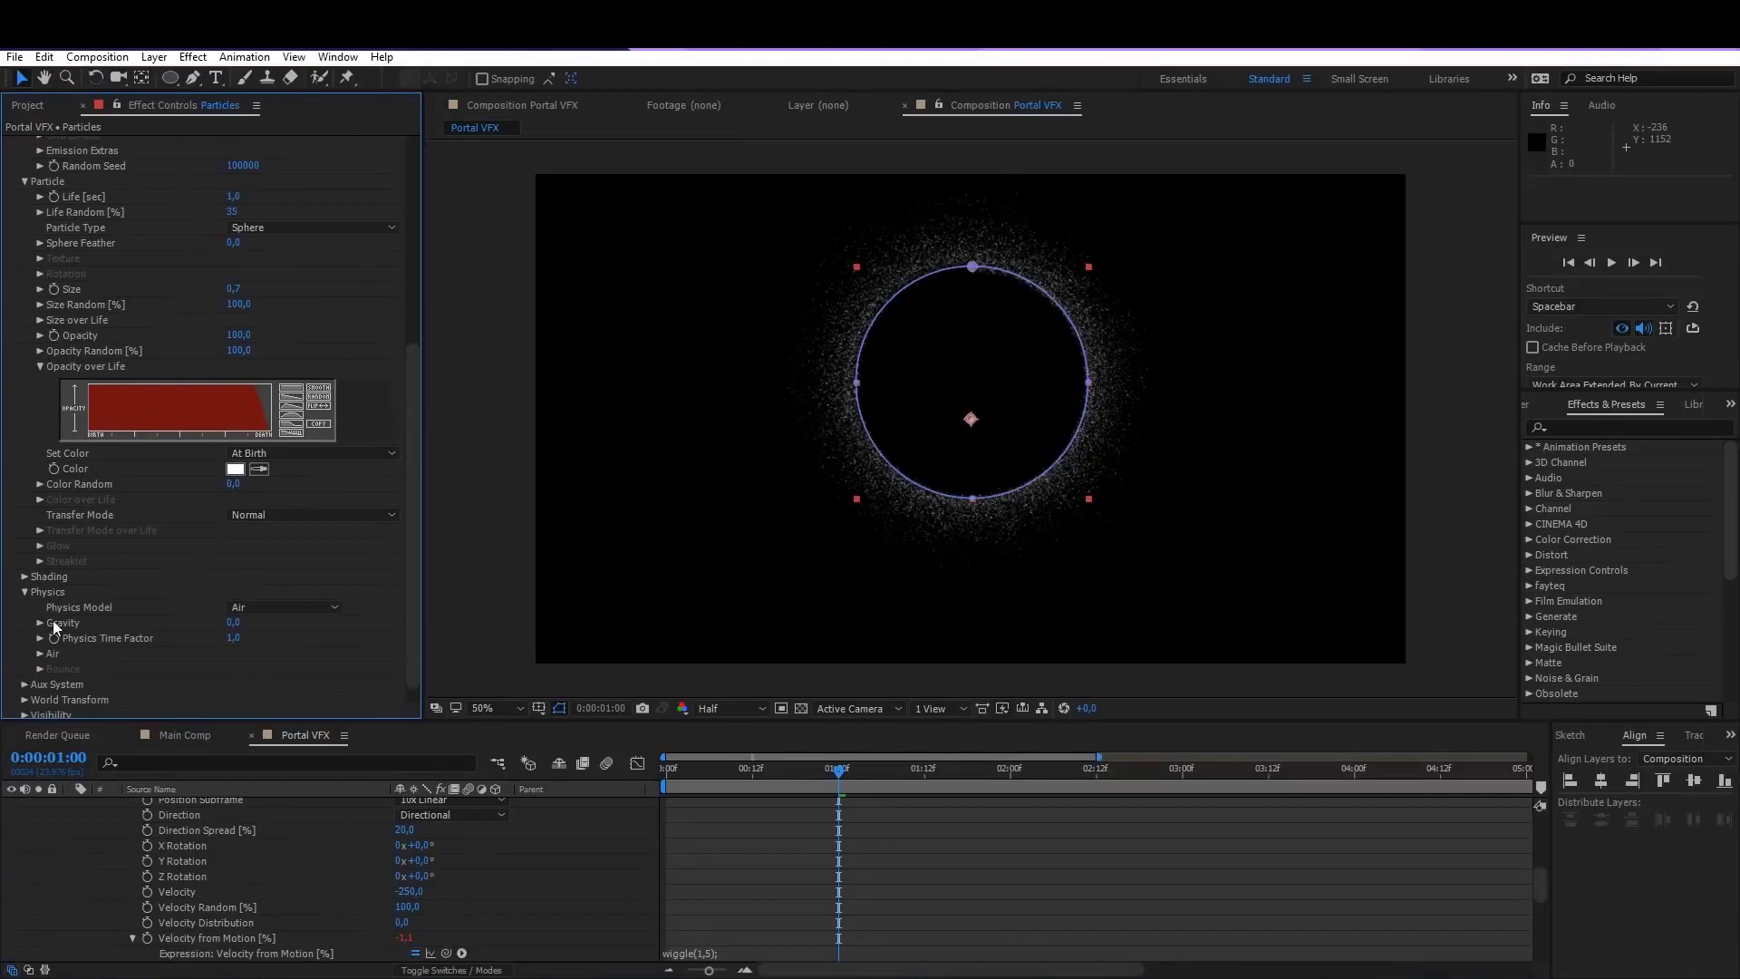
click(264, 603)
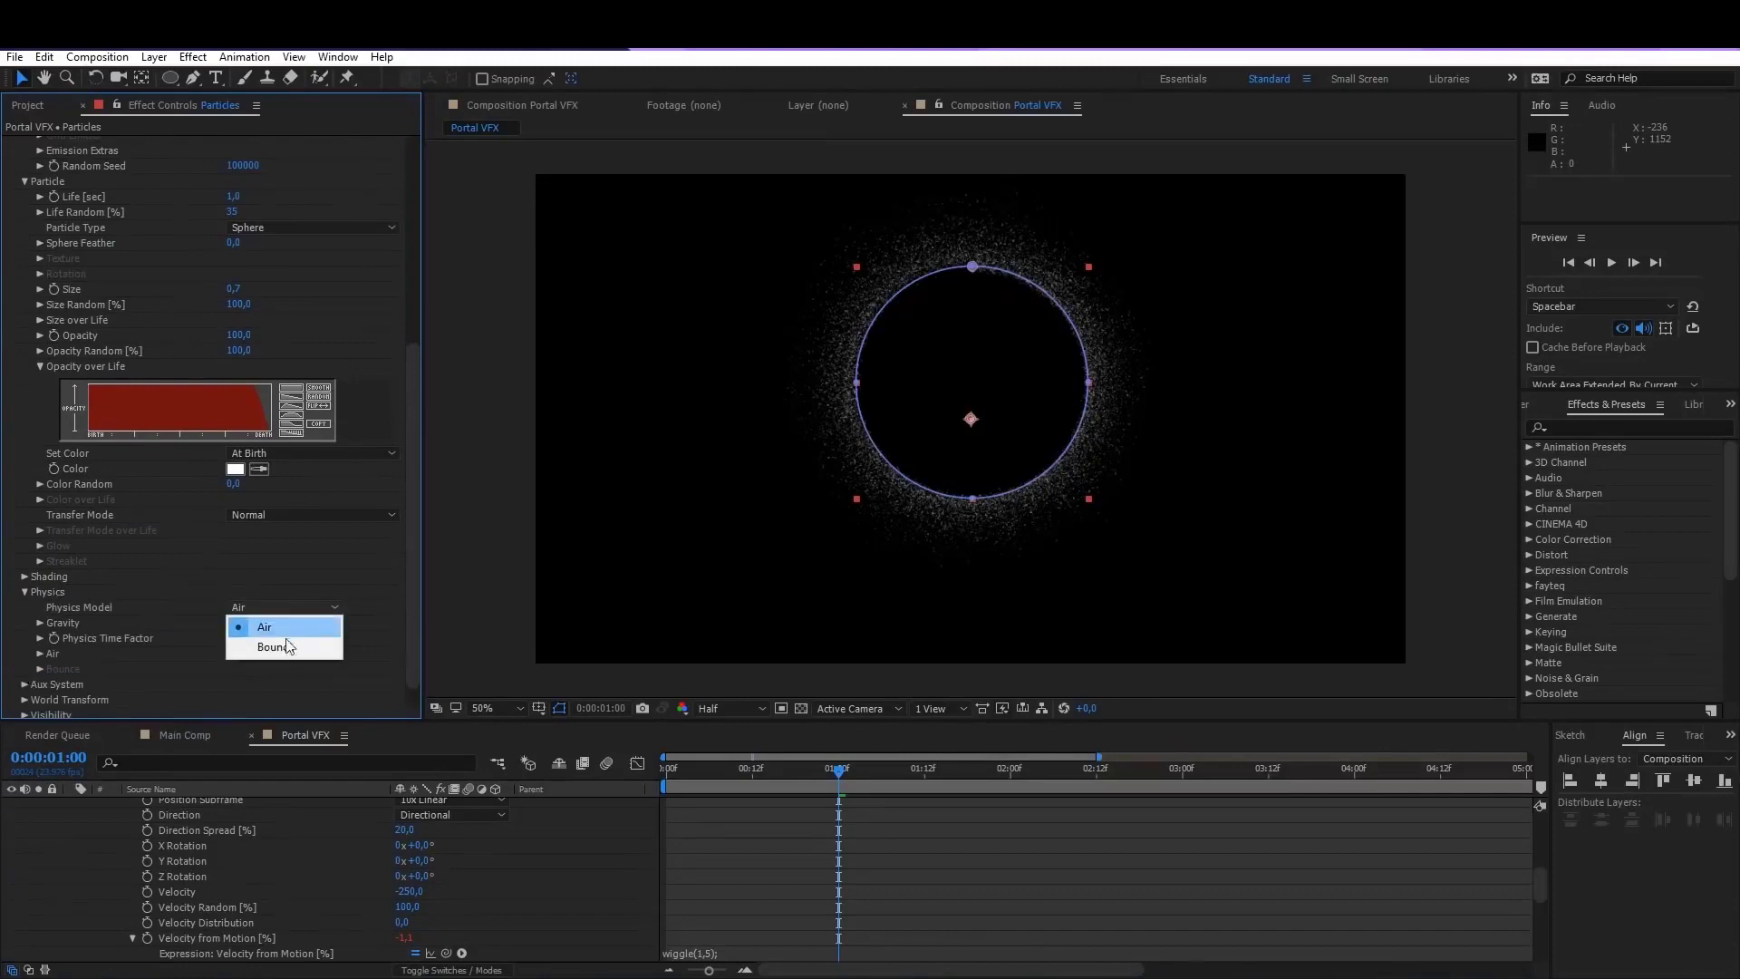
click(275, 644)
click(232, 622)
text(50)
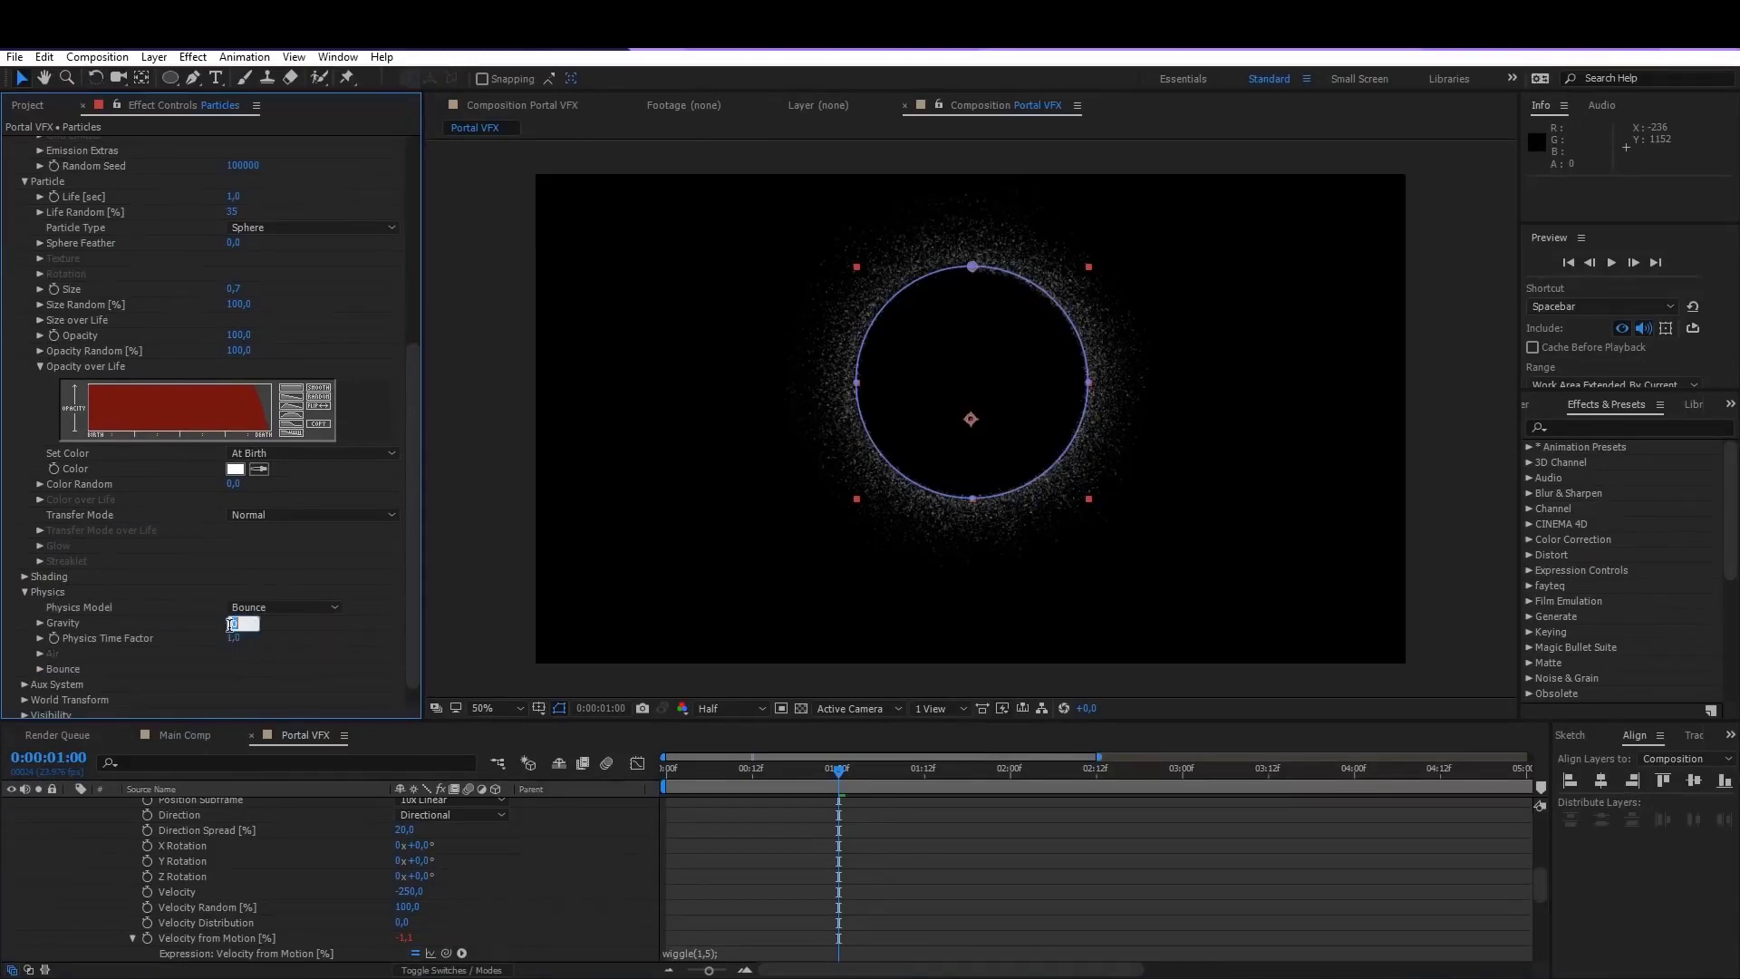
key(Return)
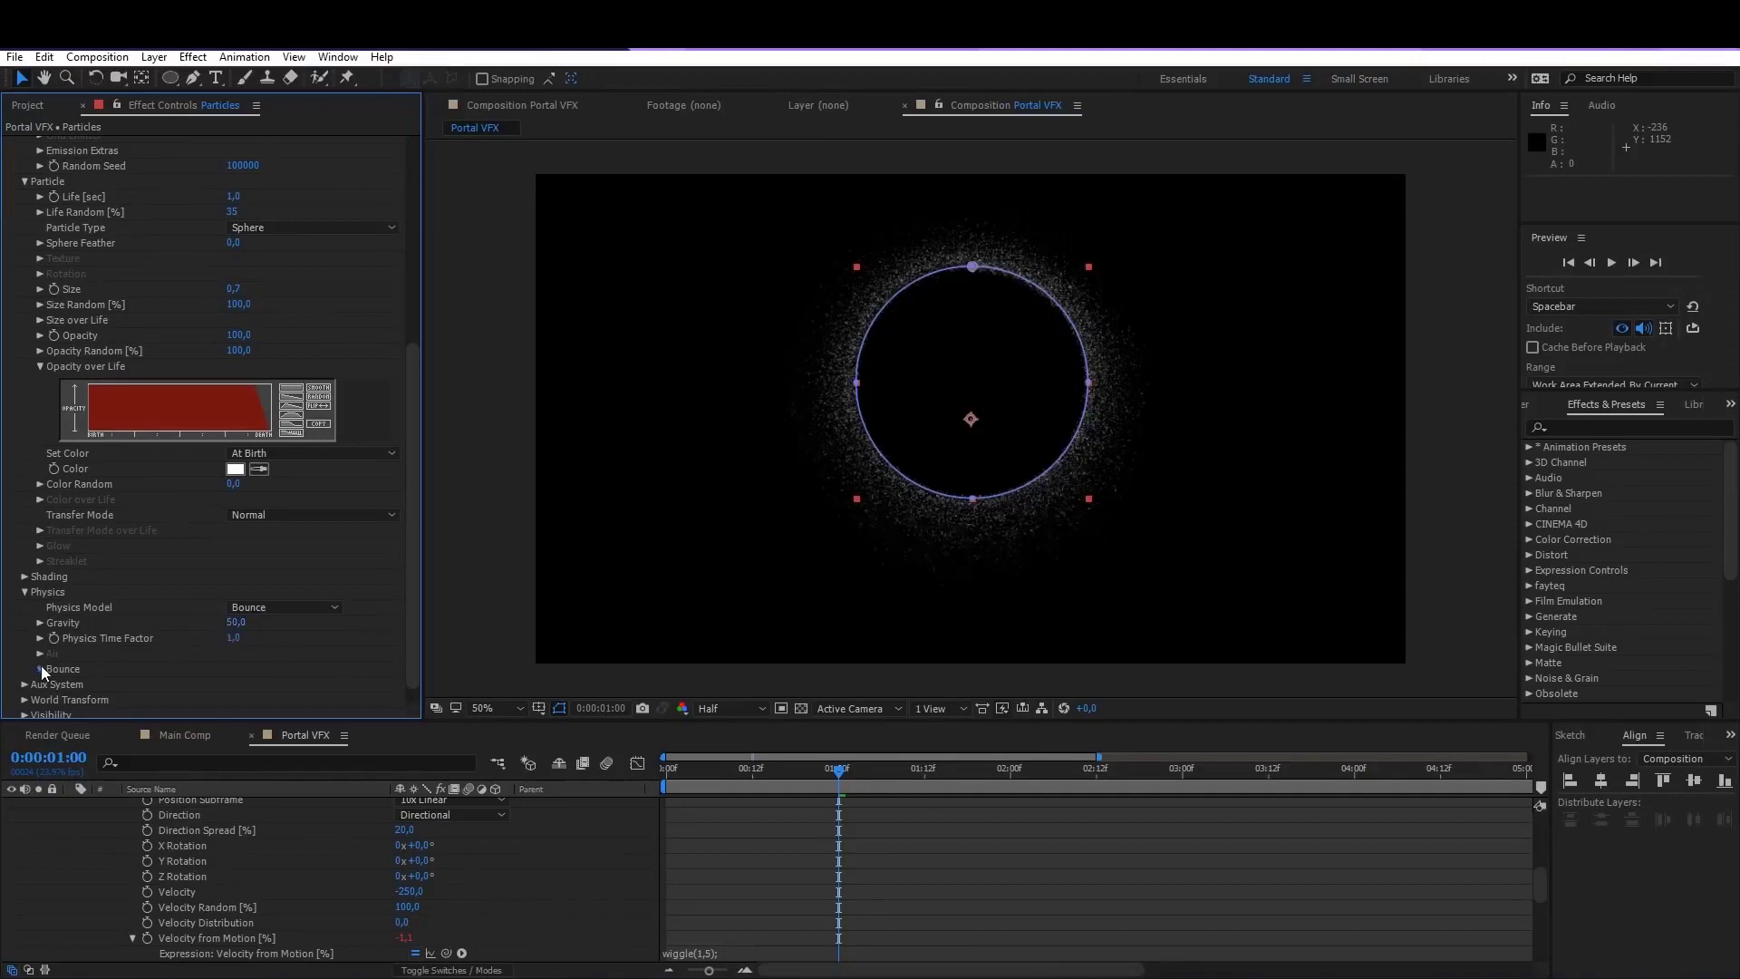
Step: Expand the Bounce options in Particular's Physics settings
click(39, 668)
scroll(41, 594, down, 2)
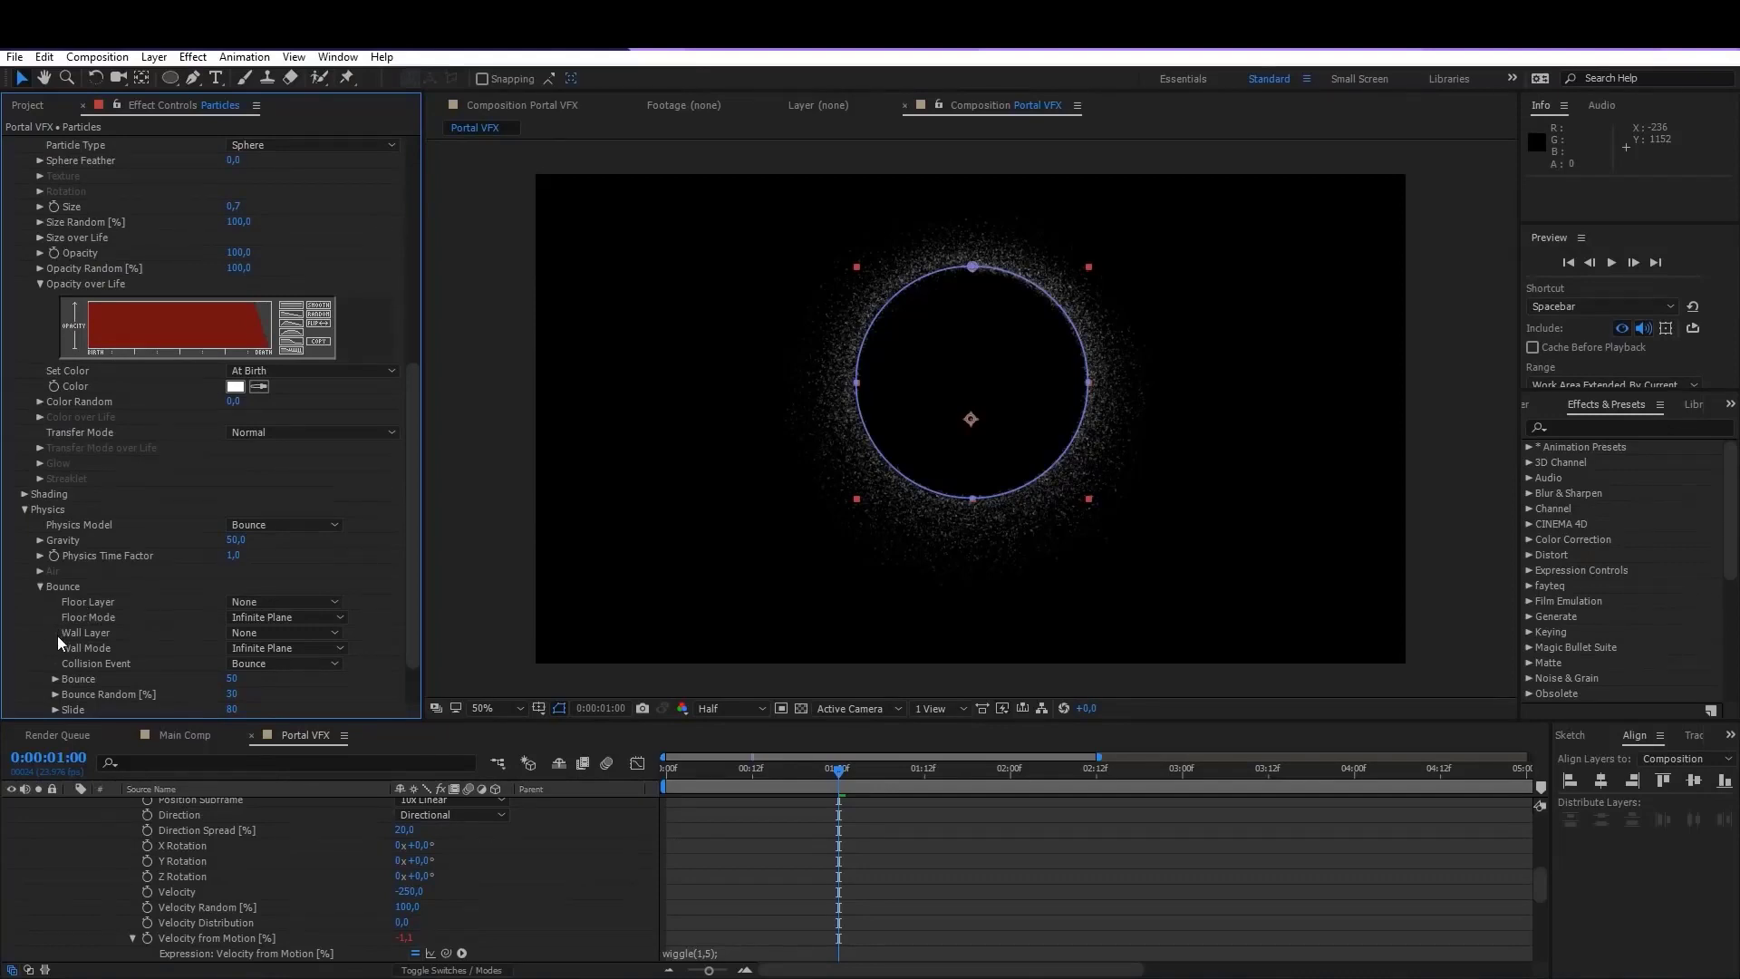
Step: Add Background_fullHD.jpg beneath the Particles layer in the Portal VFX comp and turn it into a guide layer
click(185, 735)
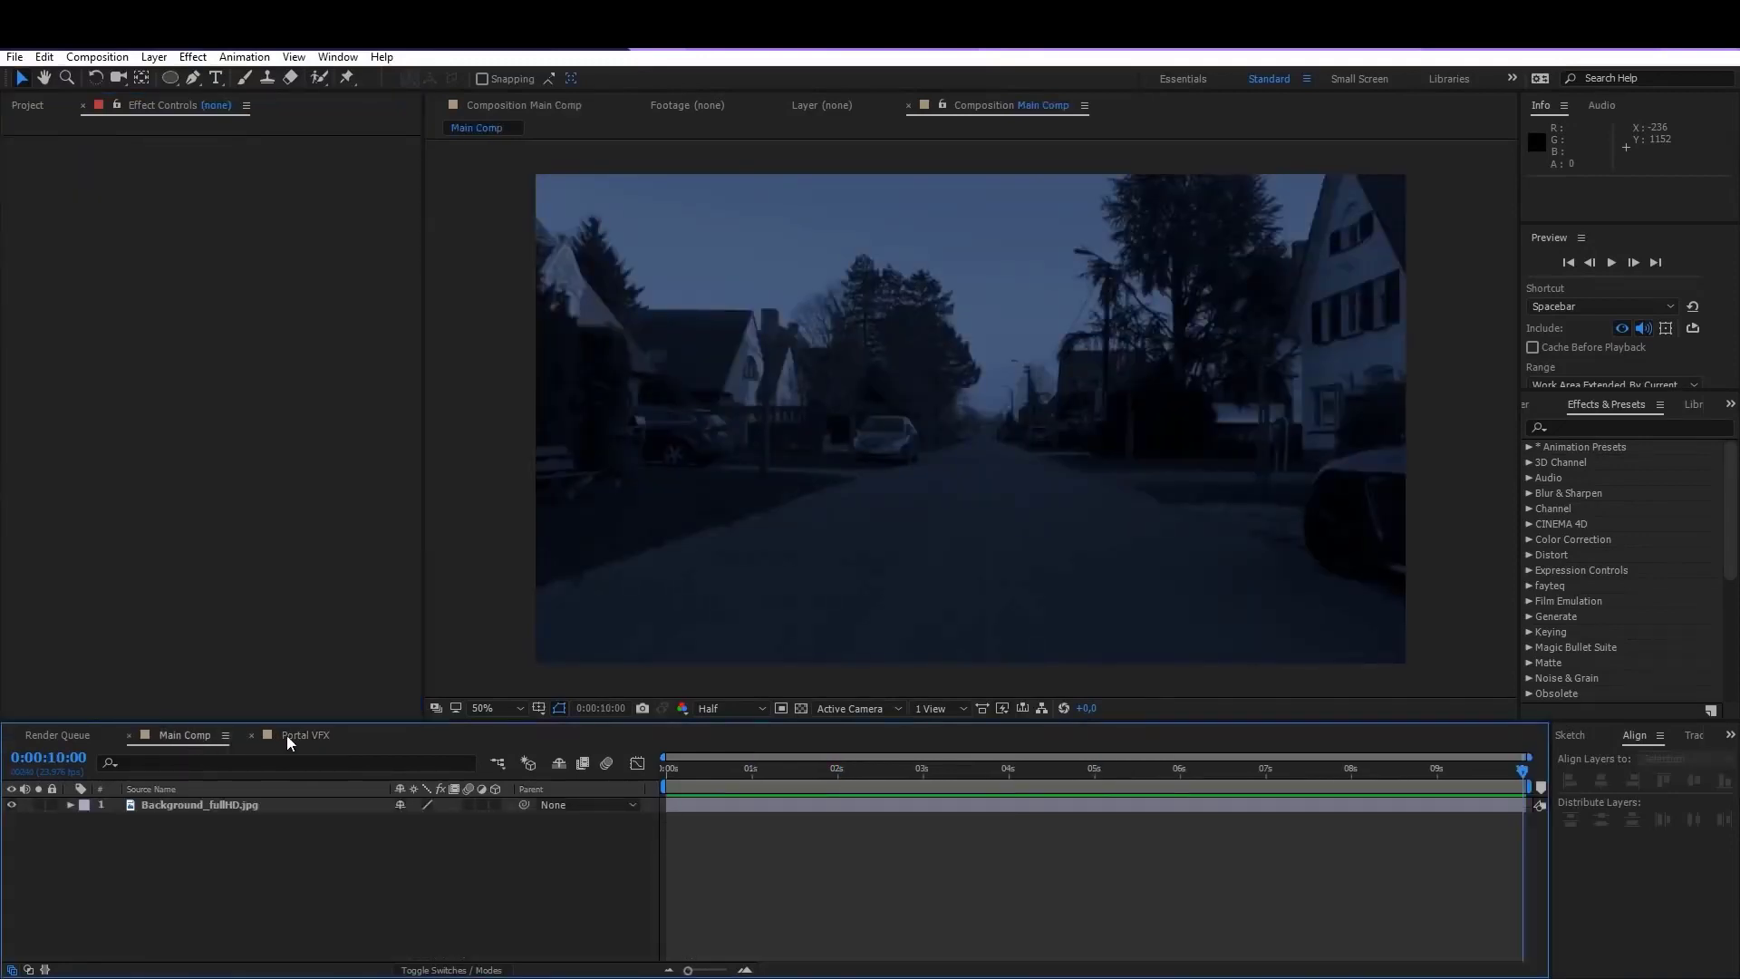
click(207, 804)
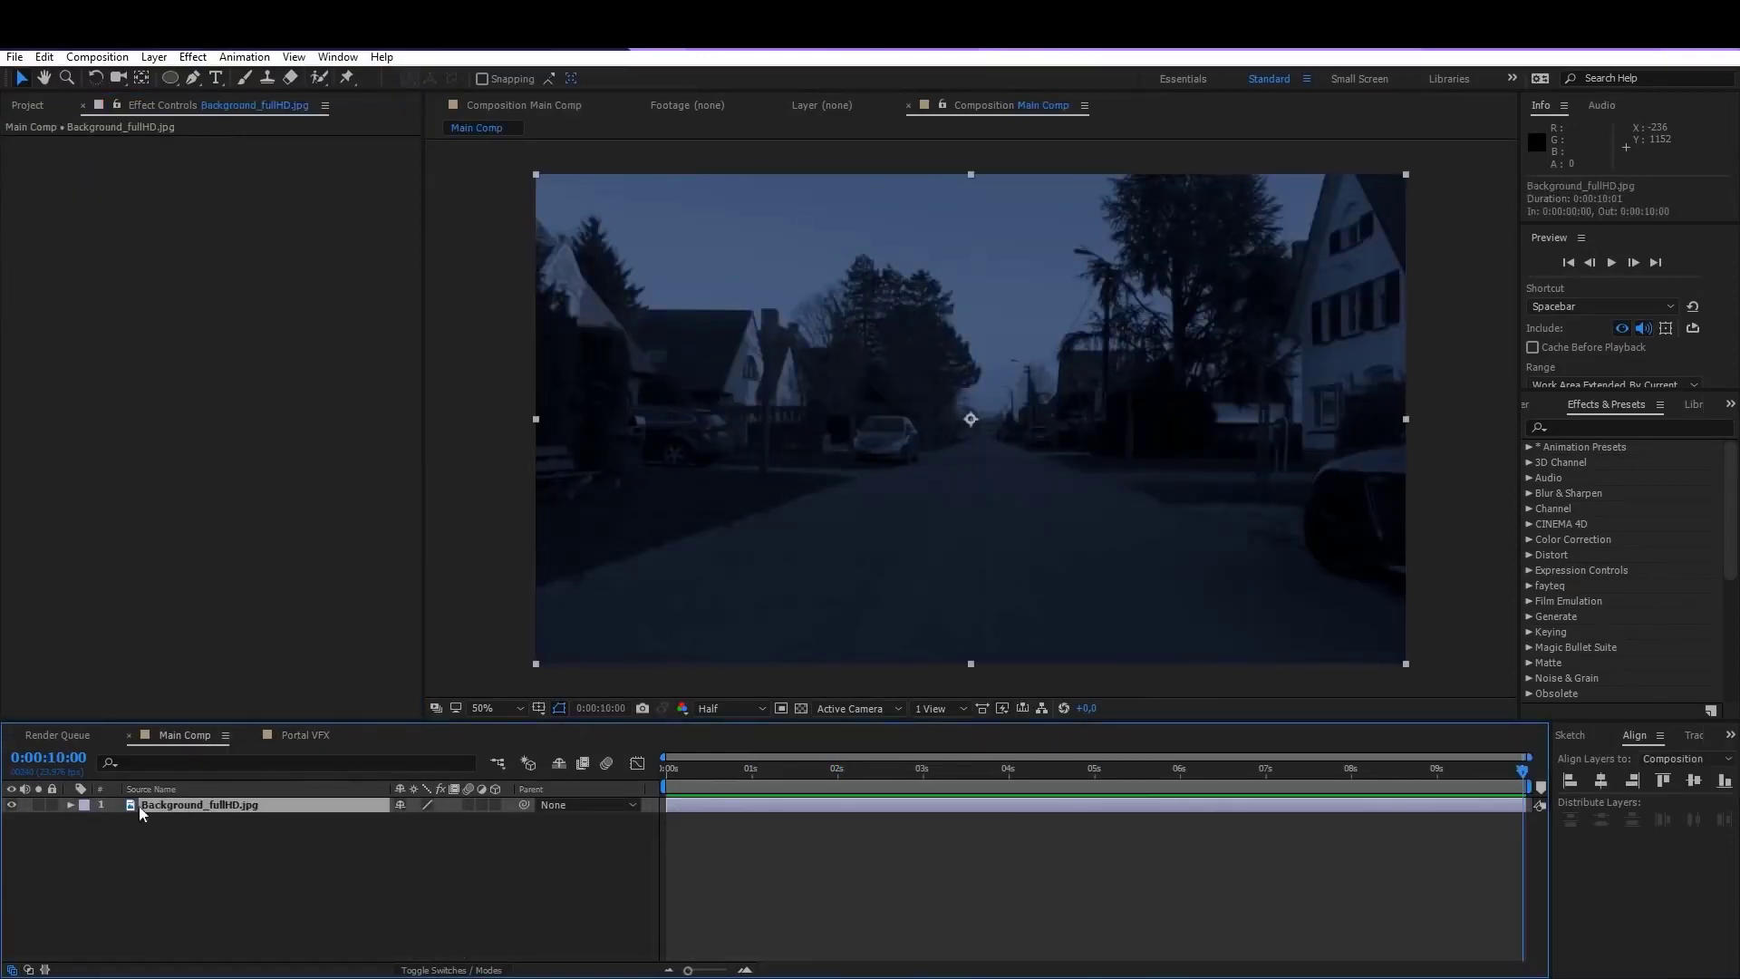
click(286, 741)
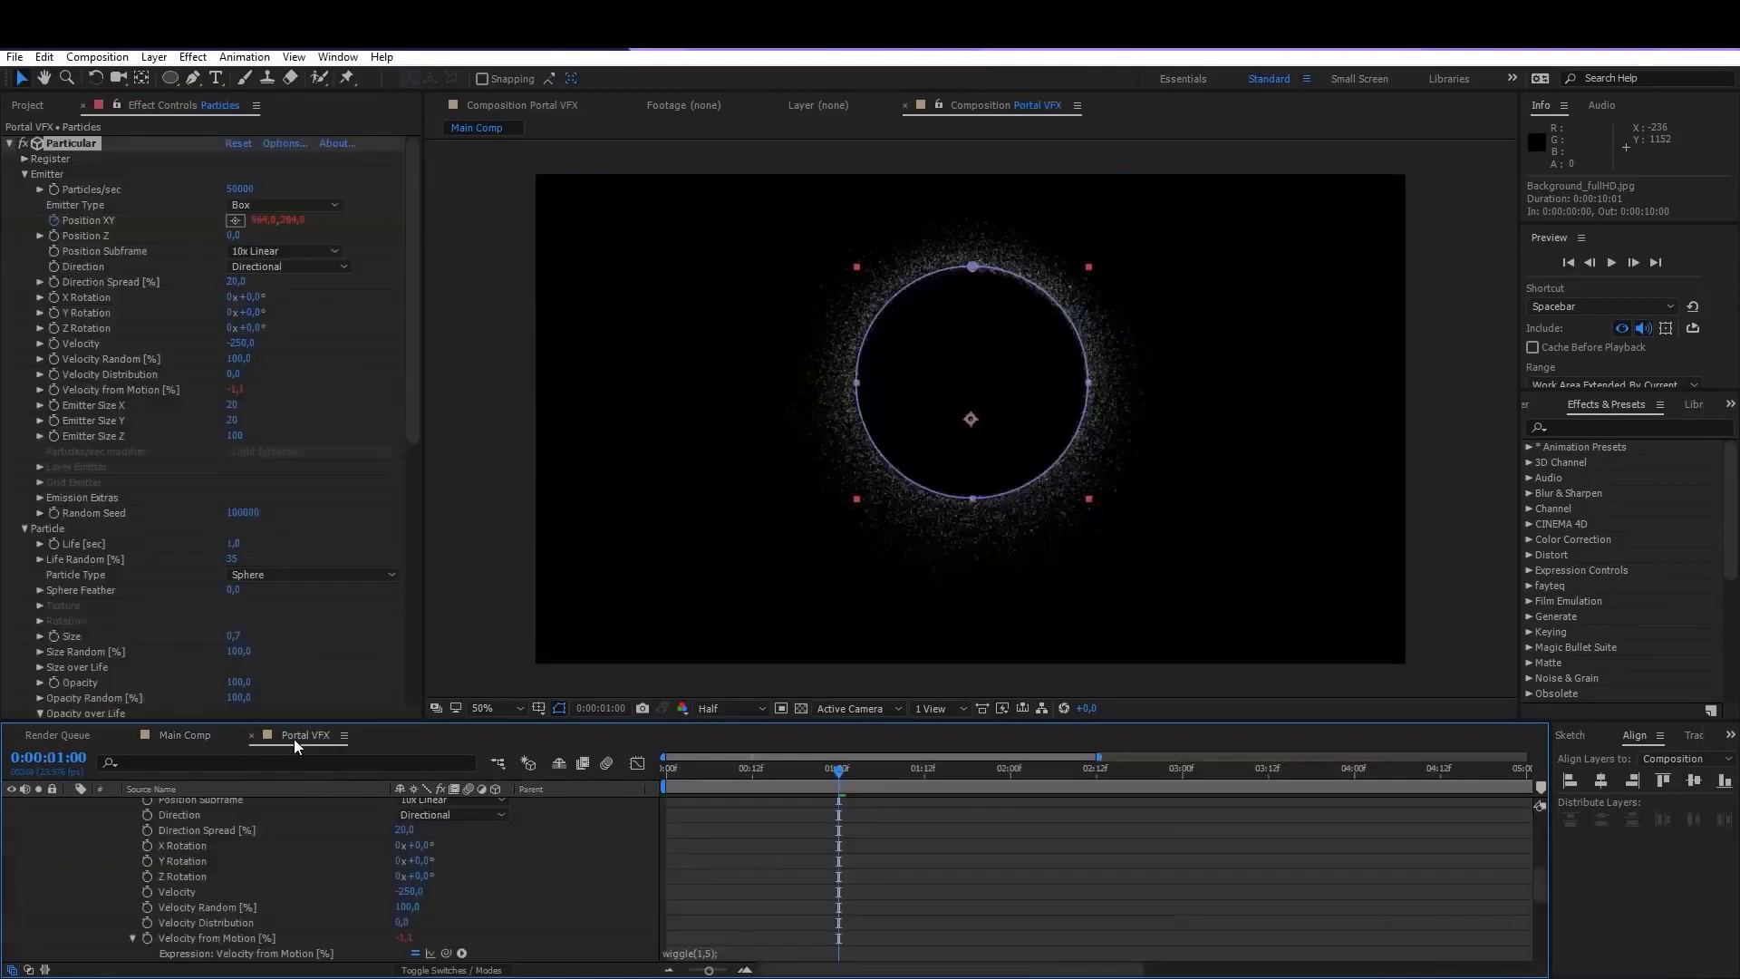
click(26, 106)
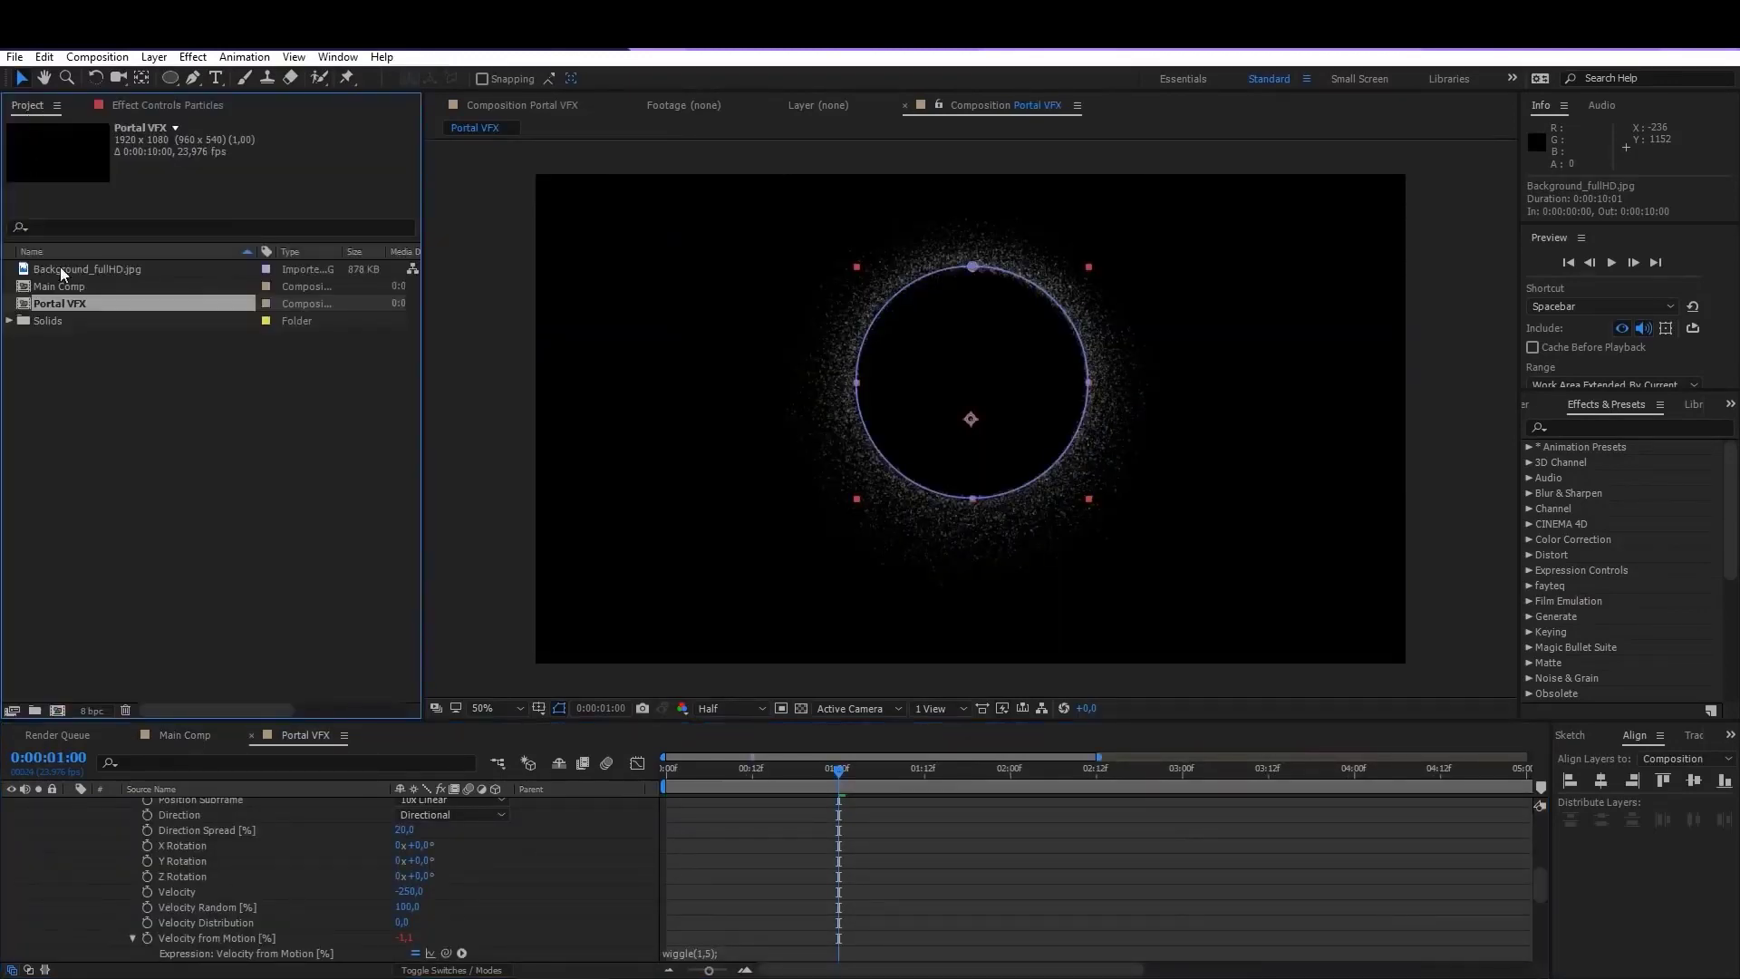
drag(54, 270, 215, 939)
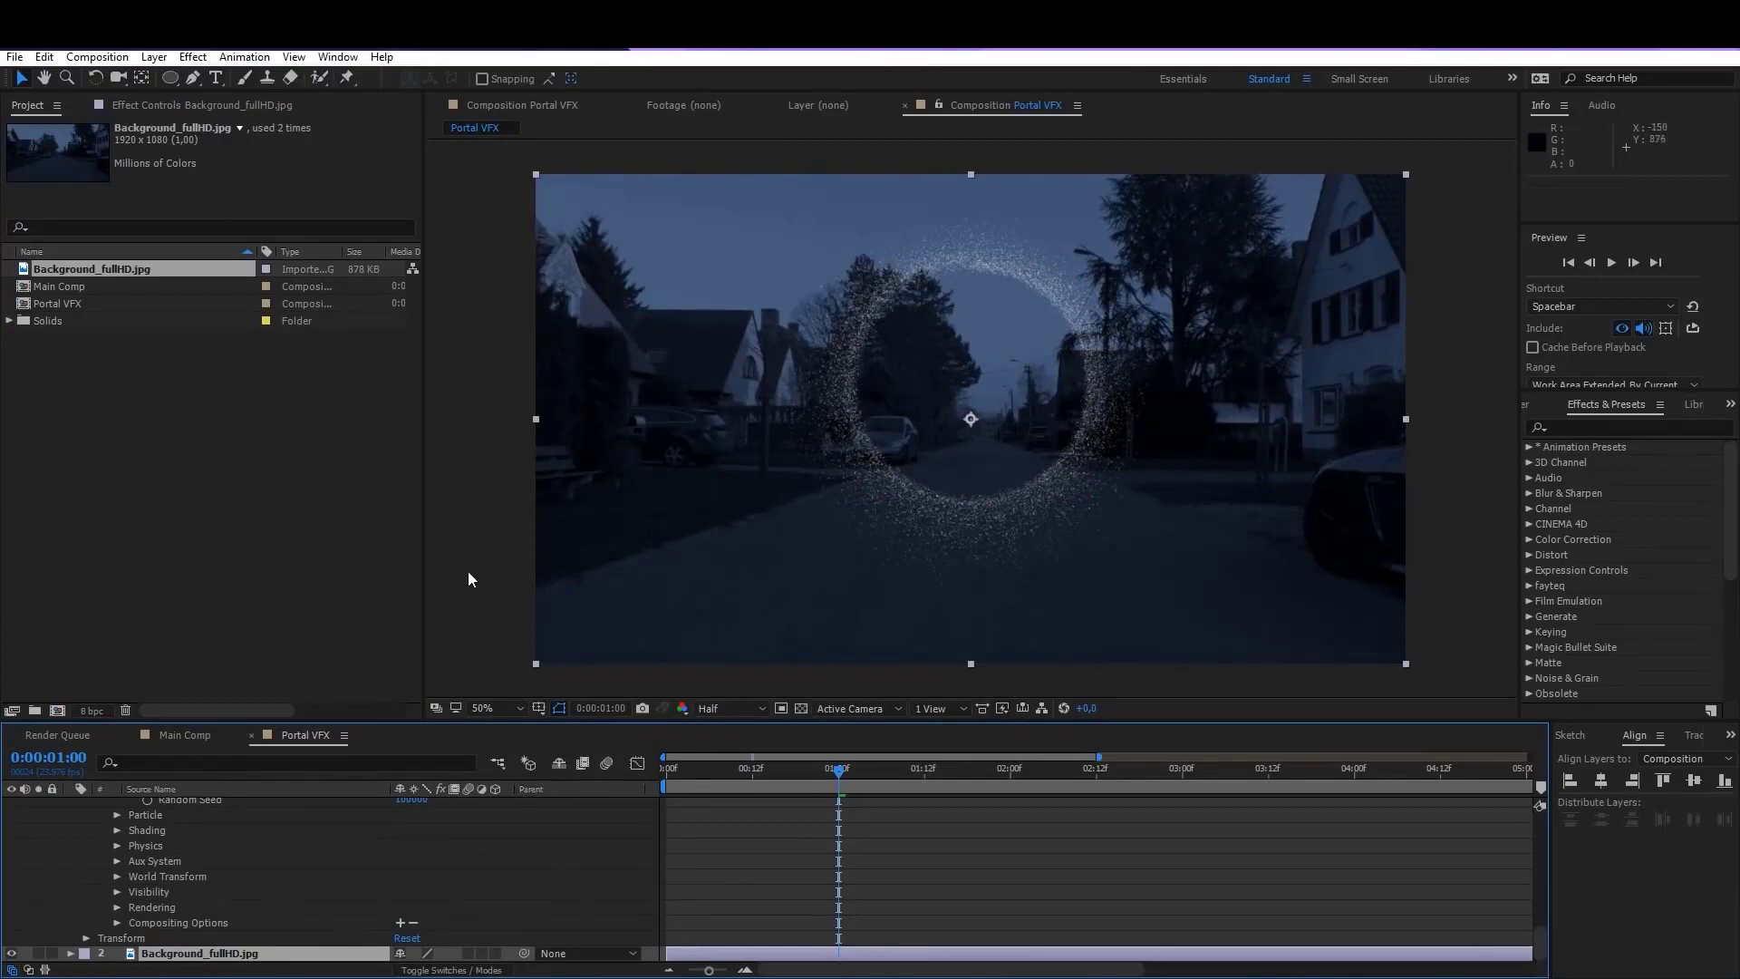
right_click(207, 957)
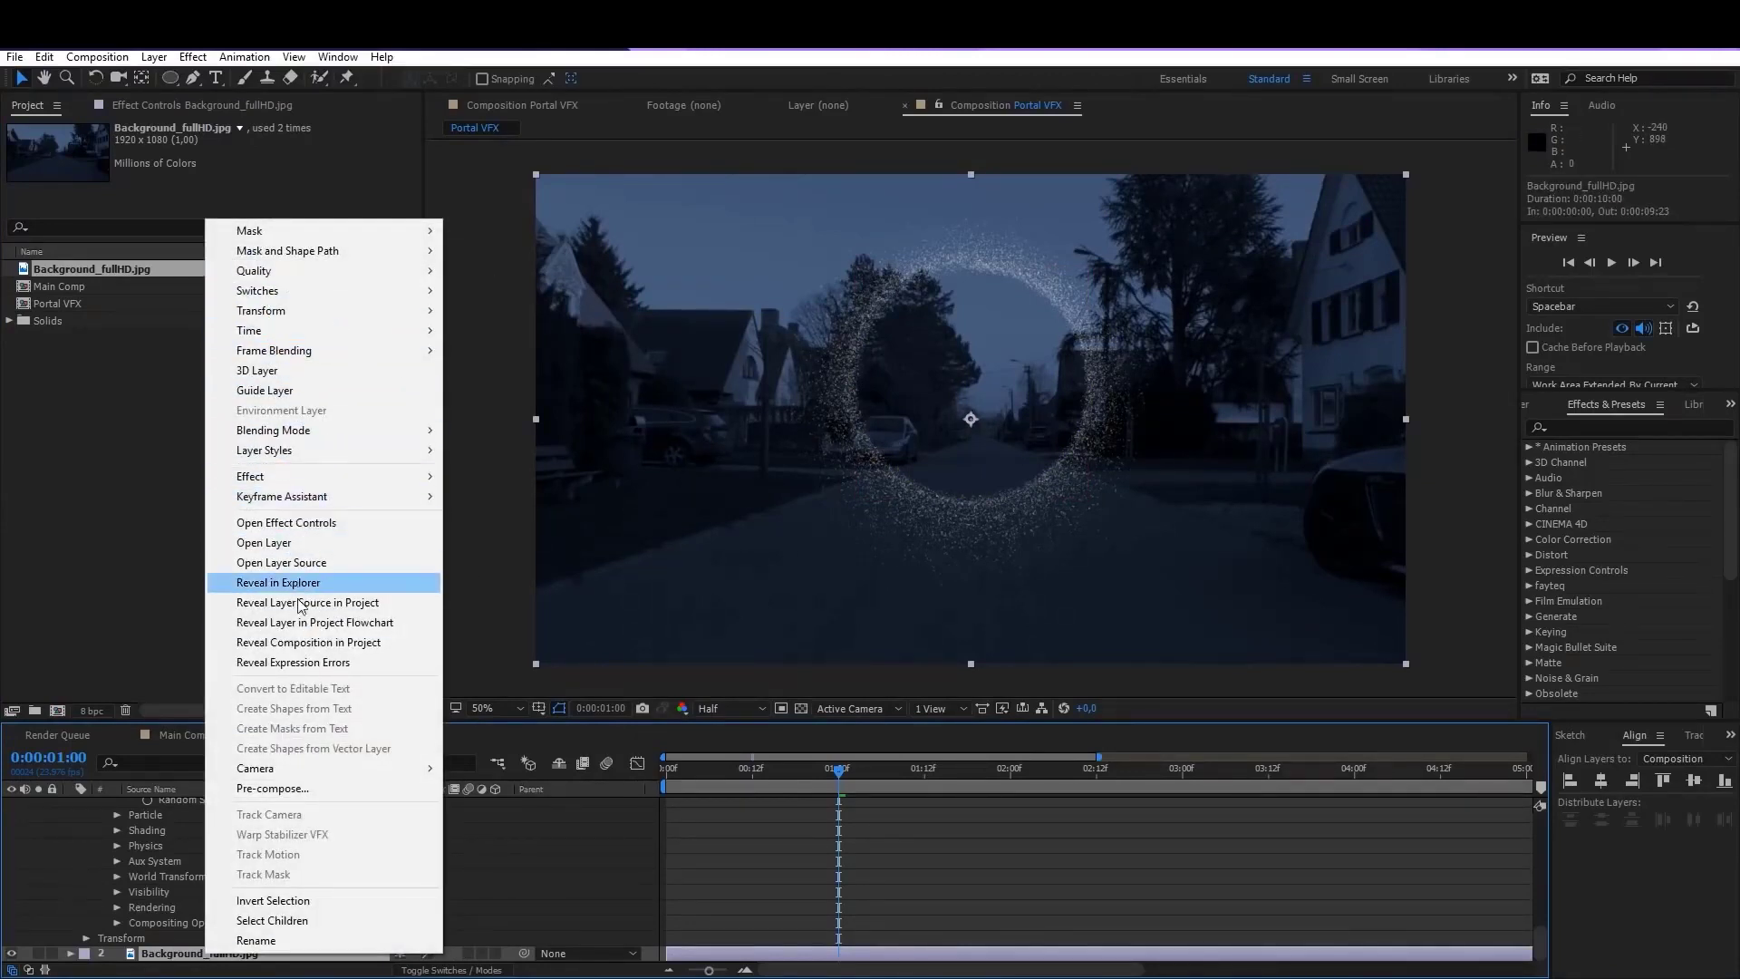
click(294, 393)
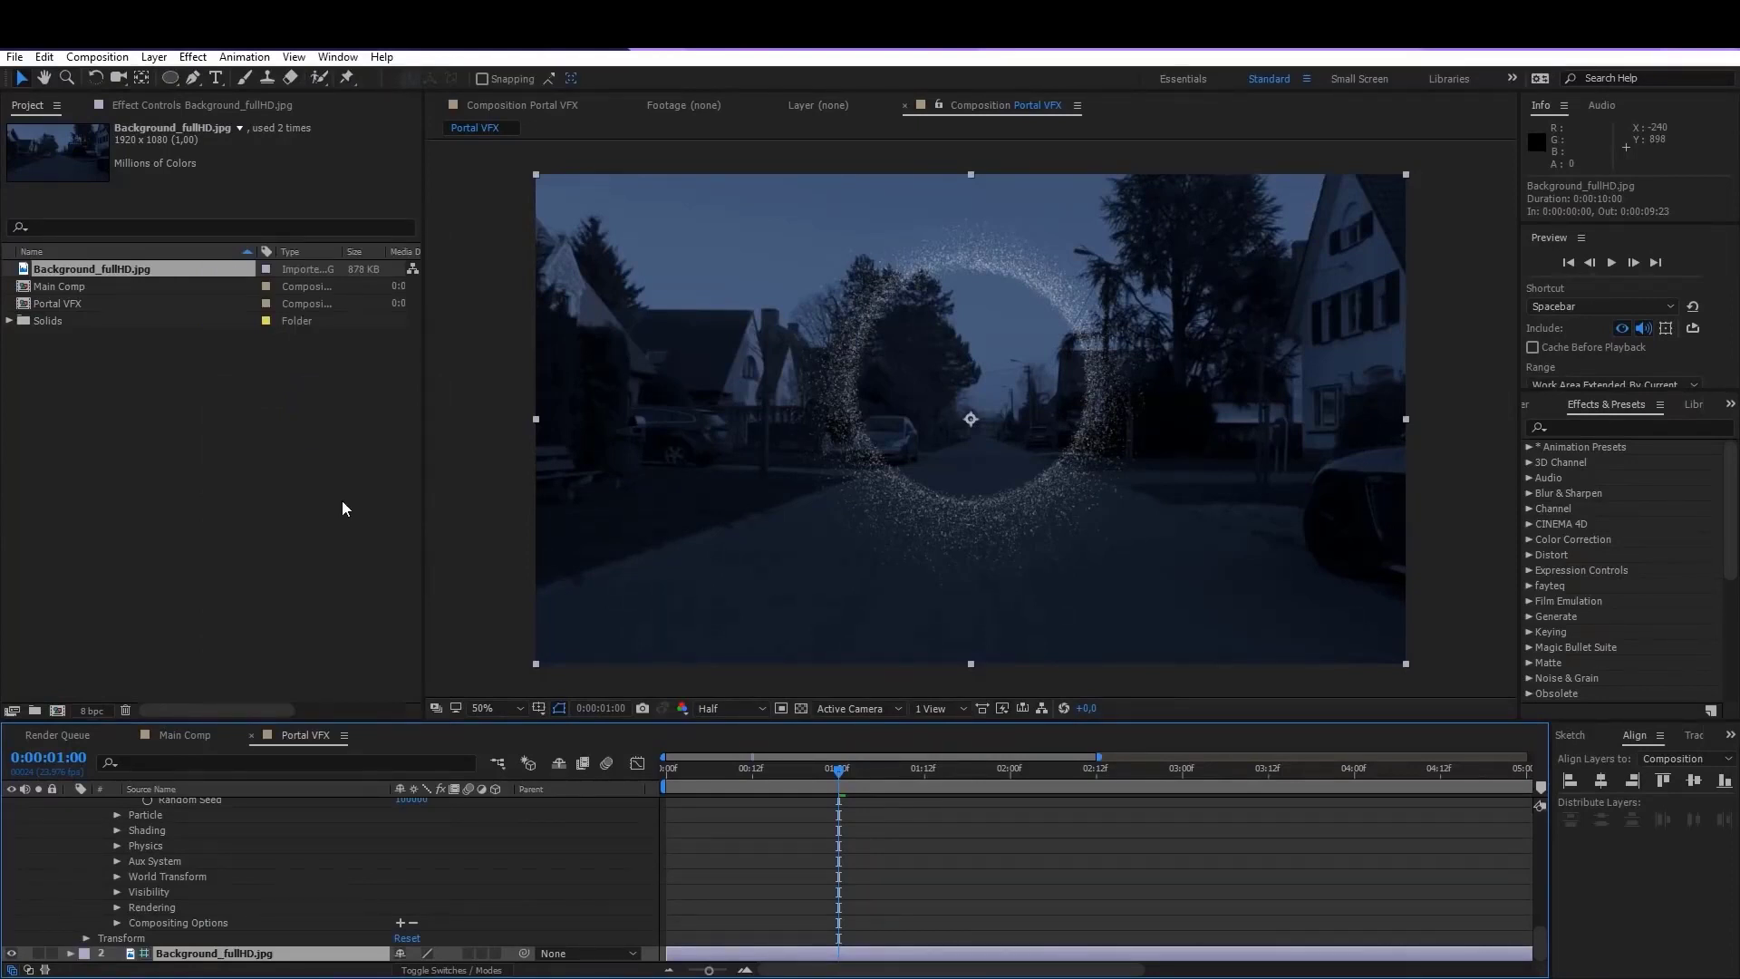
Step: Place the Portal VFX comp above the background in Main Comp, solo it and preview the frame at 0:00:01:14
click(174, 738)
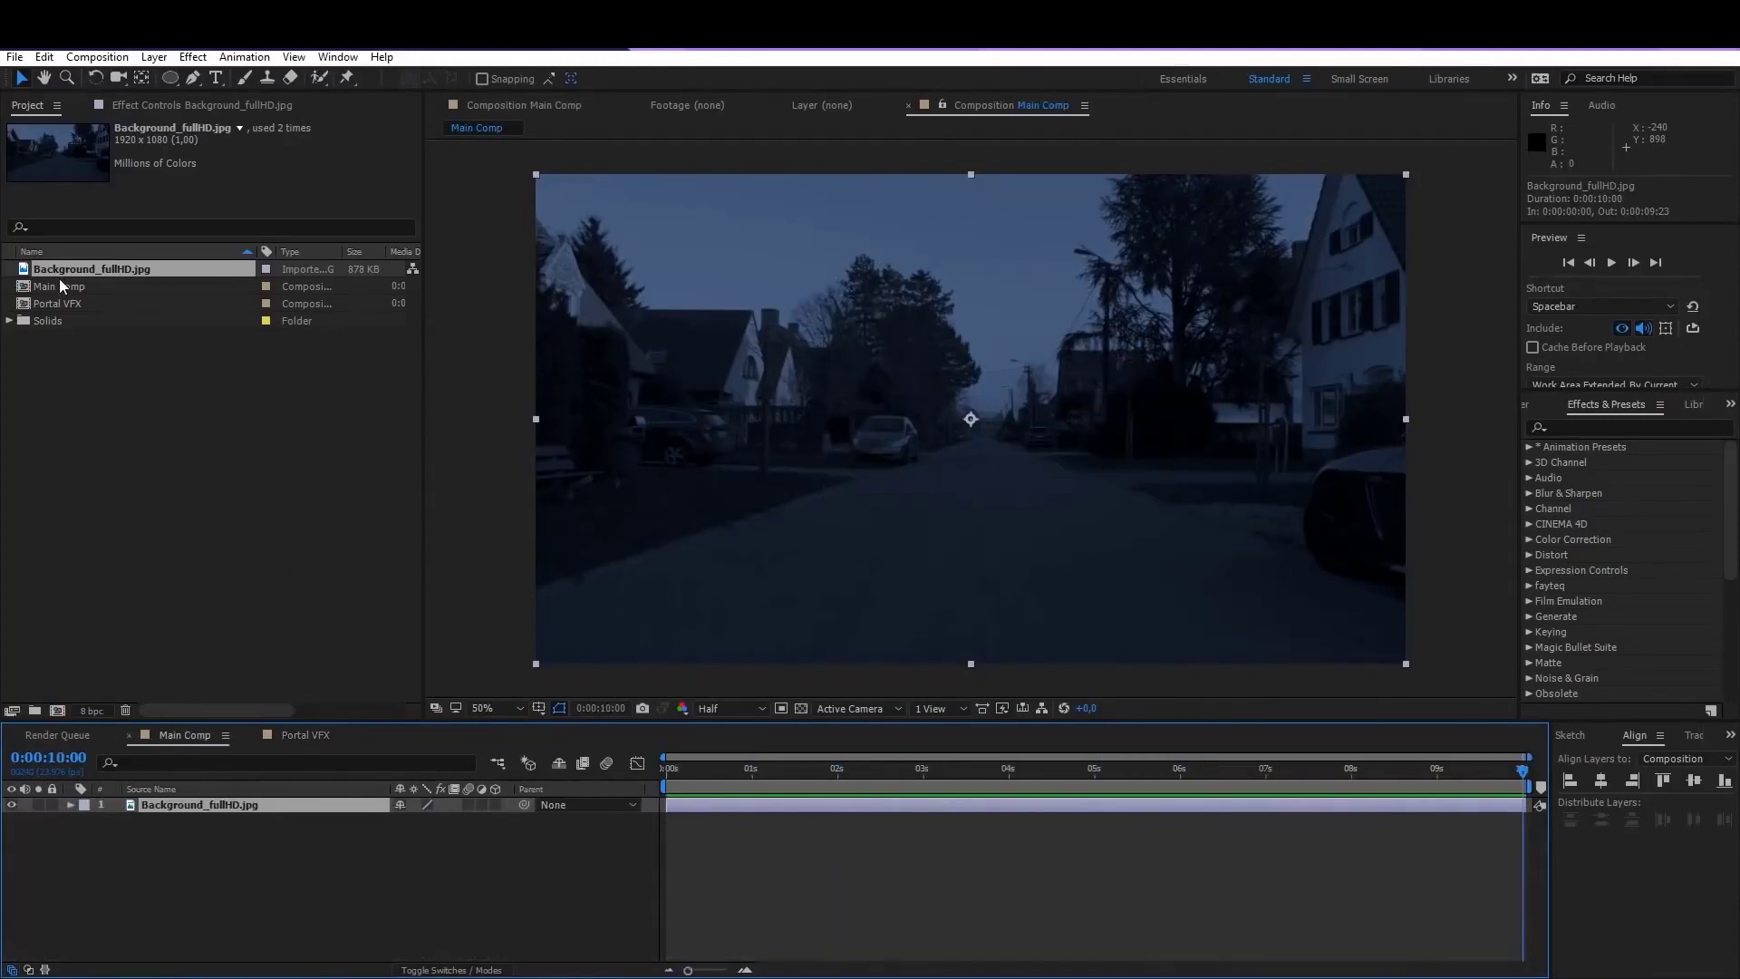
drag(55, 307, 154, 801)
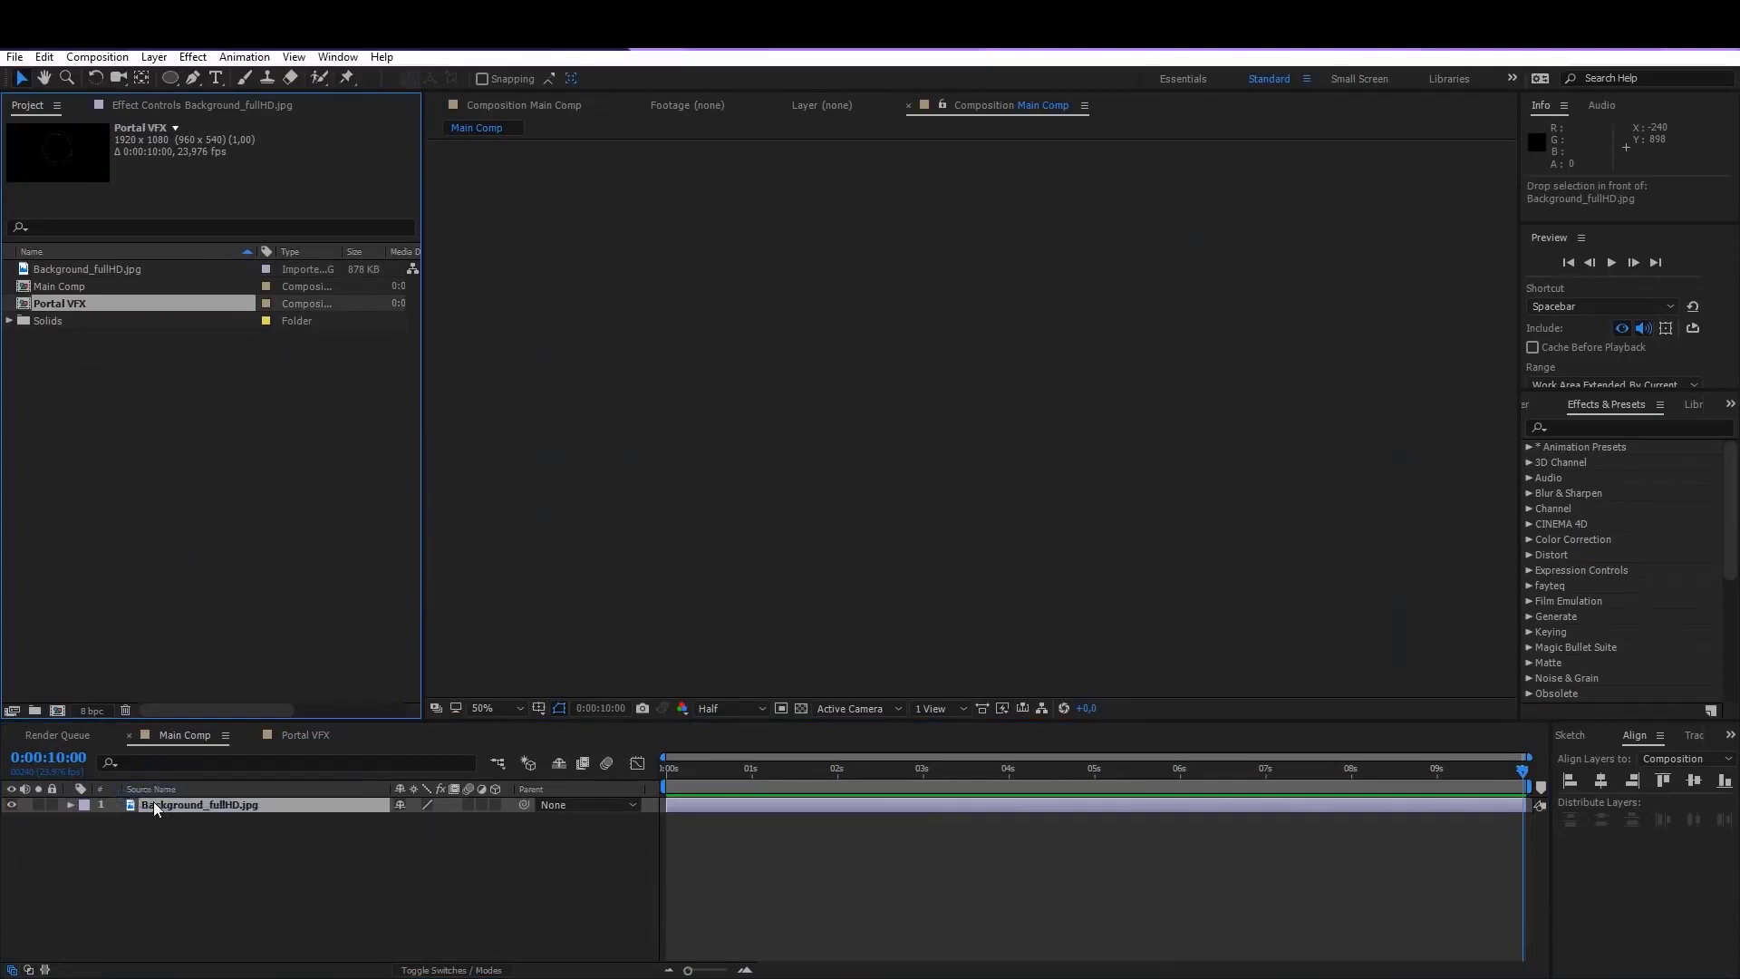
click(38, 804)
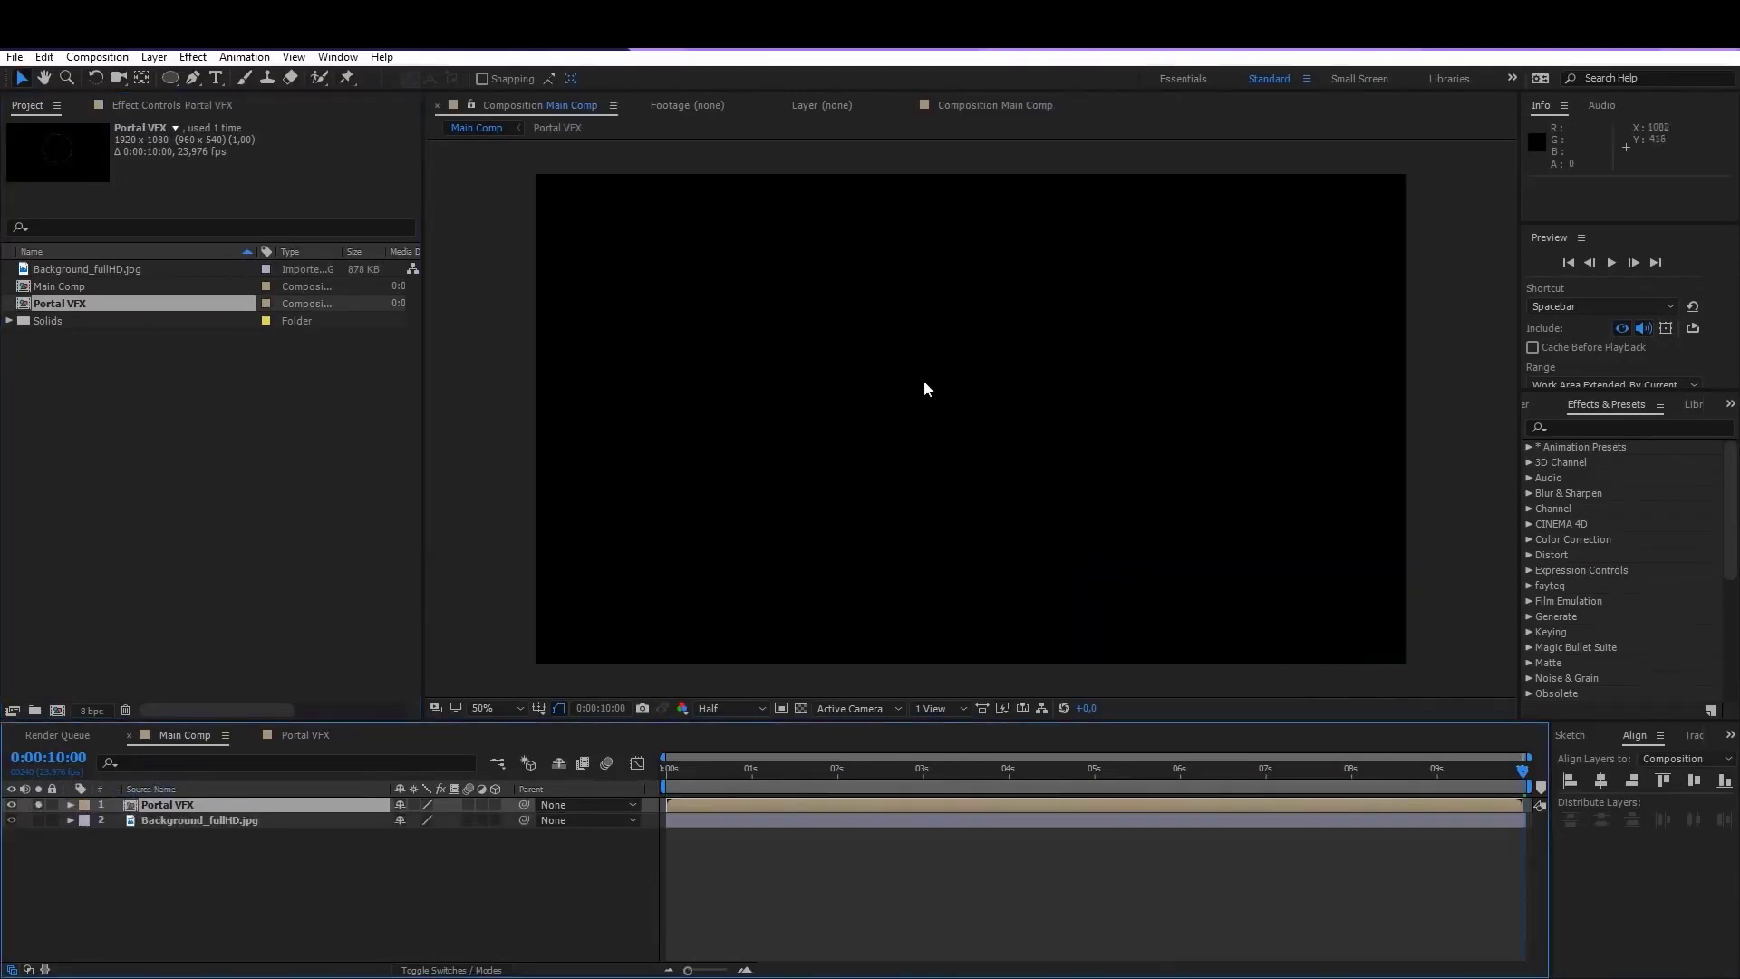
drag(736, 764, 801, 771)
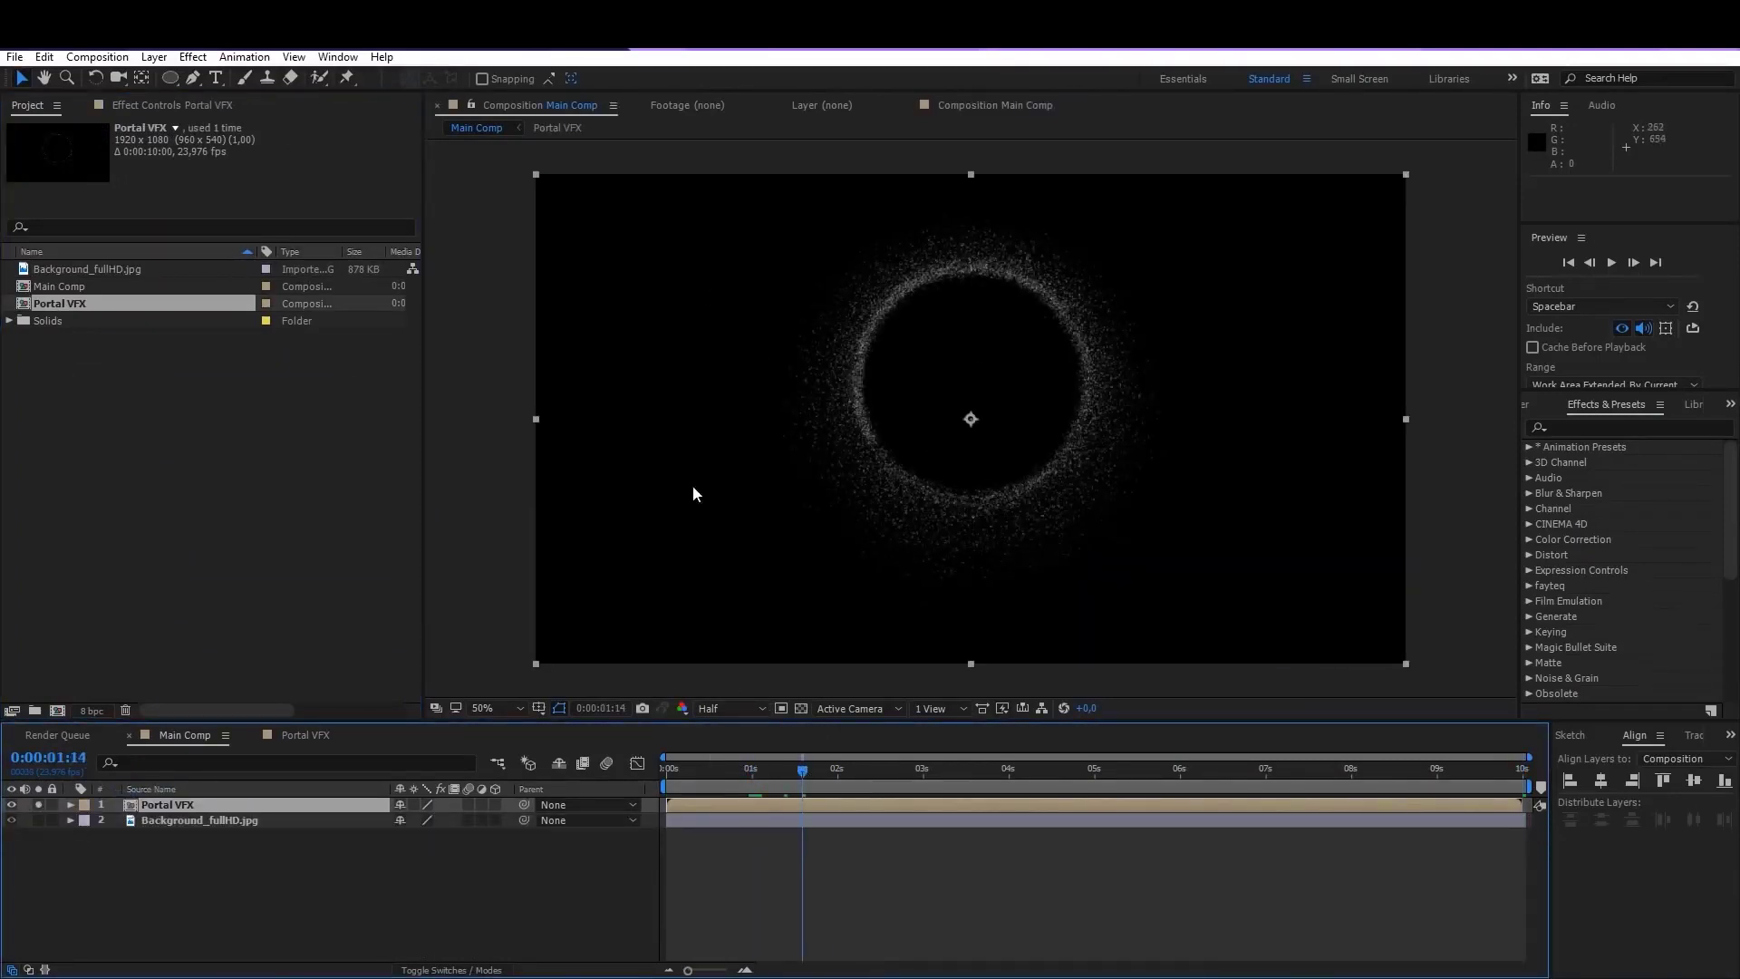
Step: Create a white 1920 x 1080 px solid named Floor just above the background layer in the Portal VFX comp
double_click(725, 805)
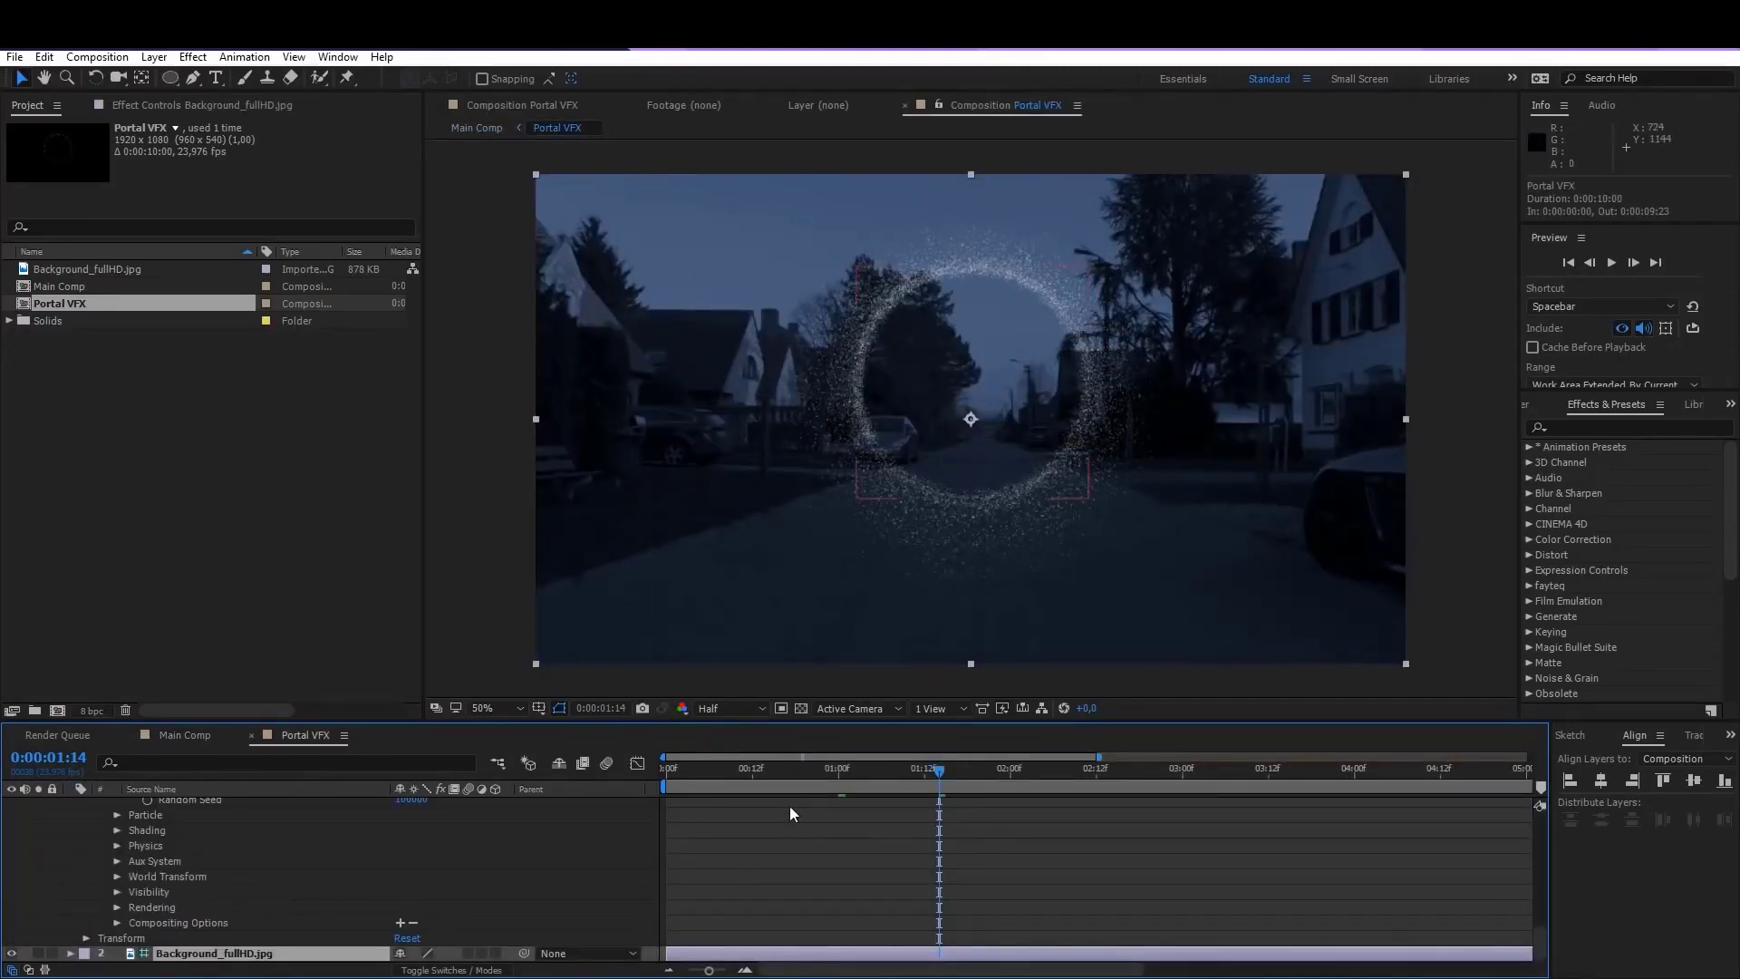
click(154, 56)
mouse_move(128, 78)
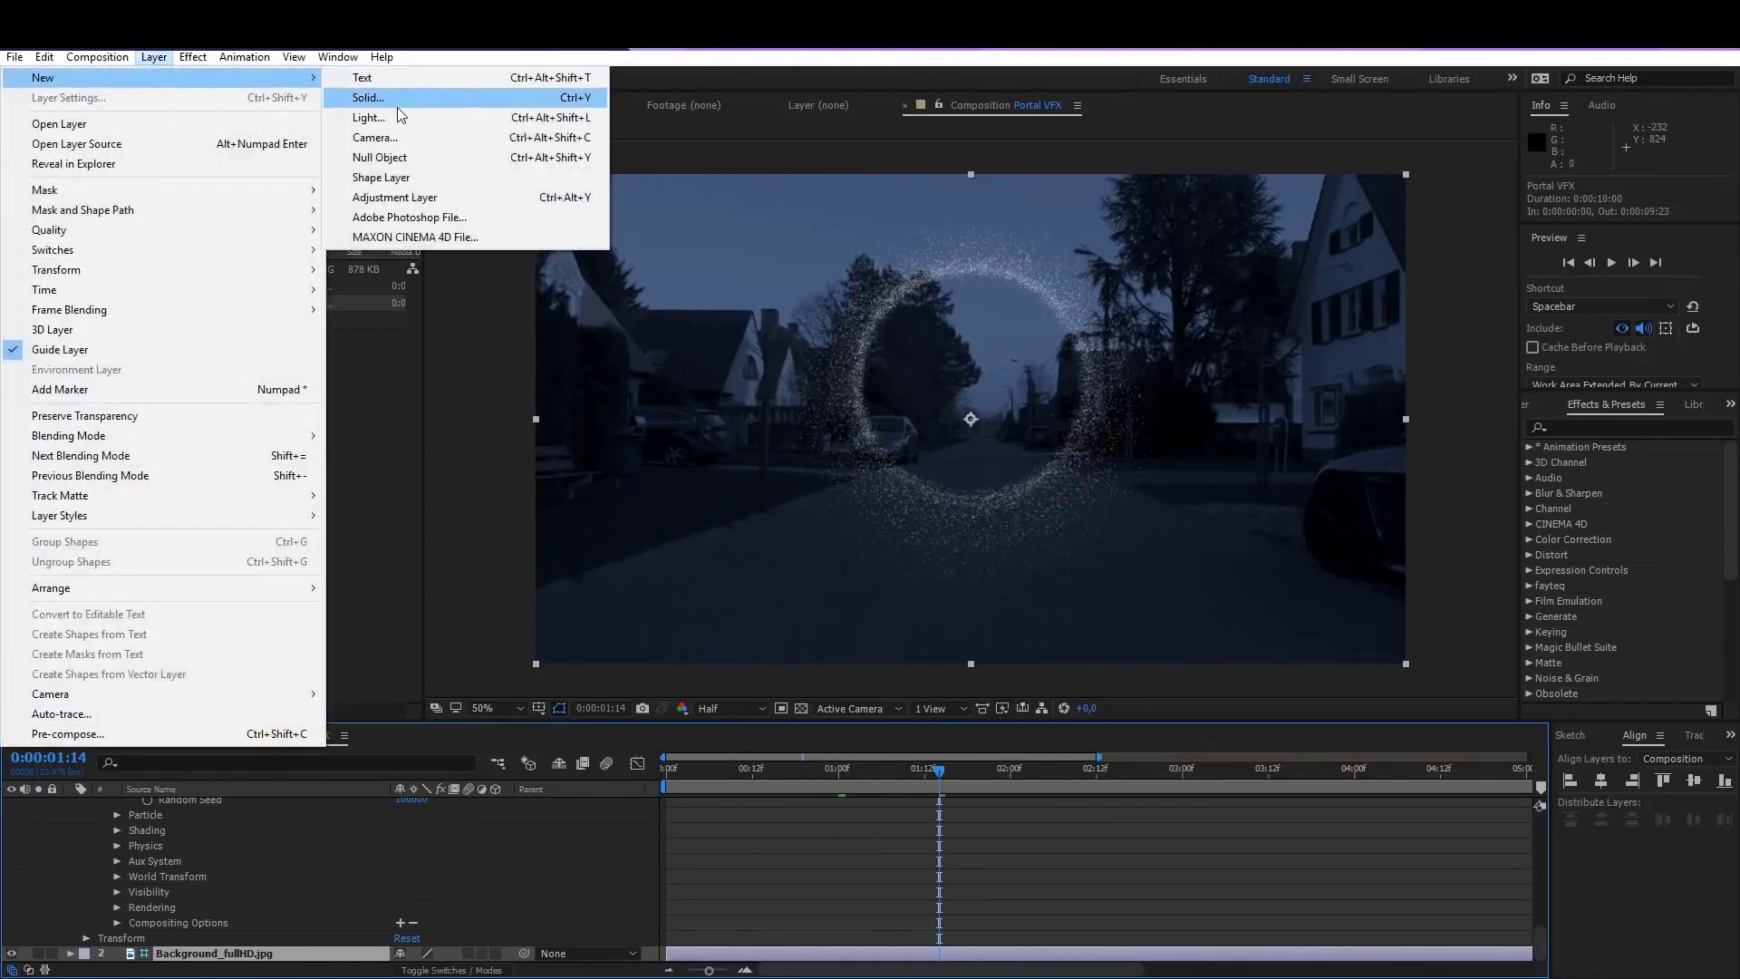
click(406, 97)
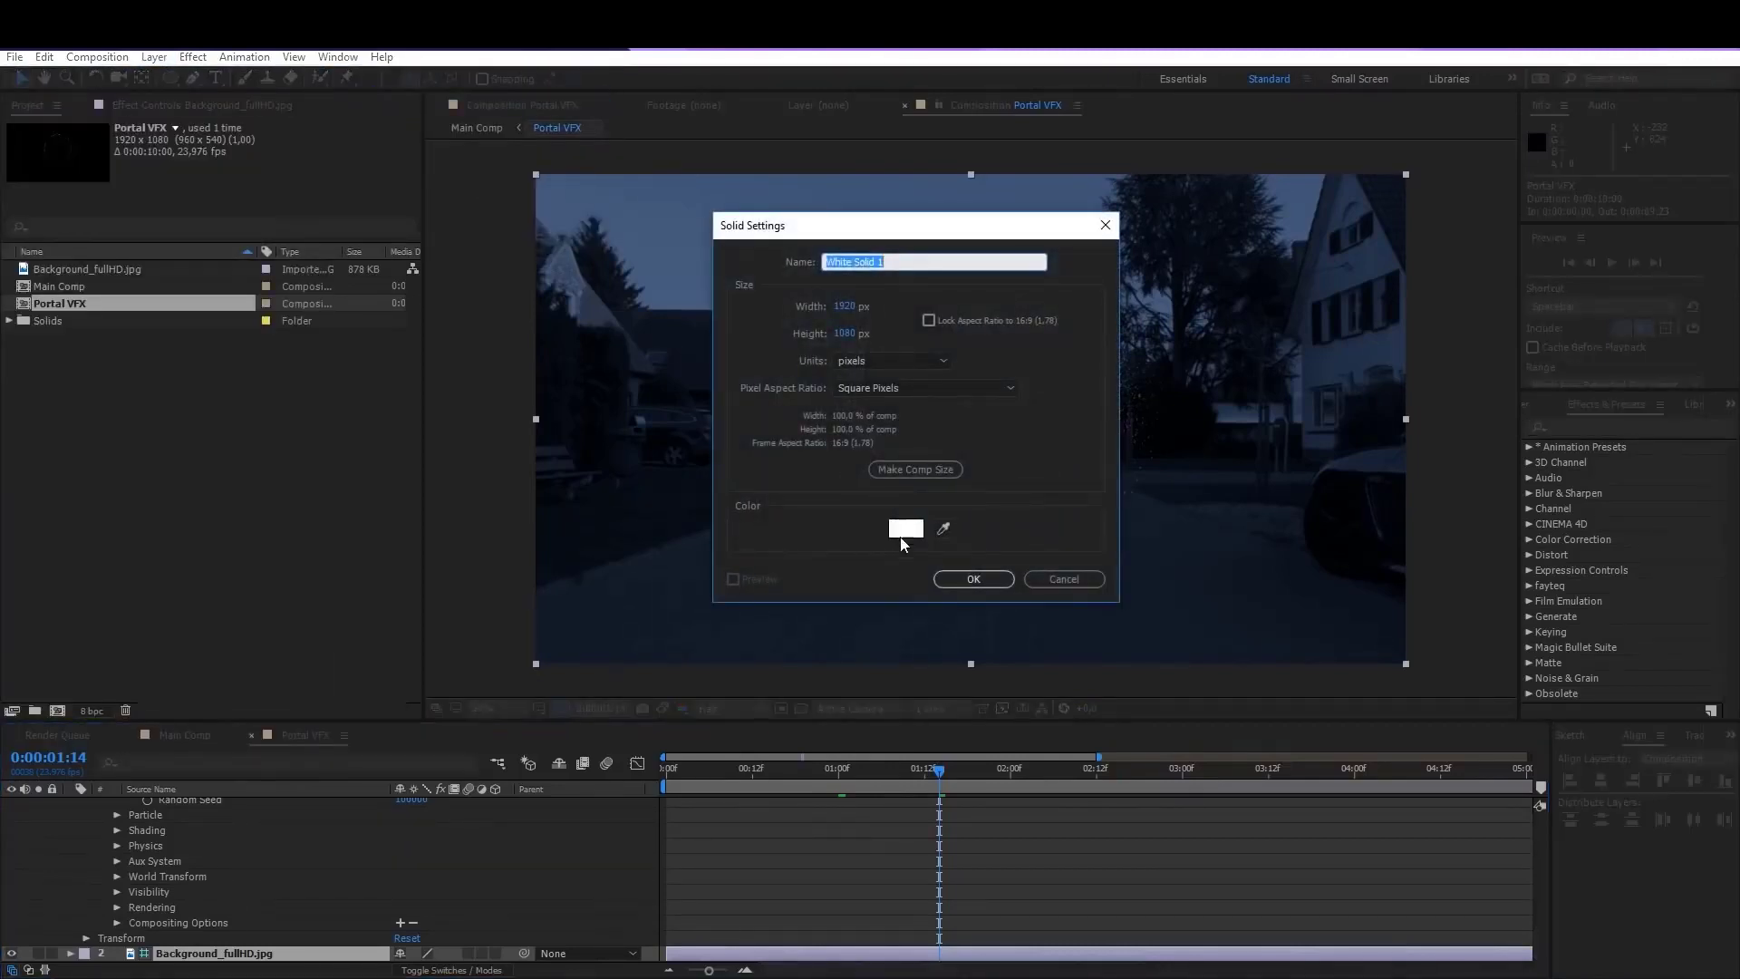
click(971, 583)
text(Floor)
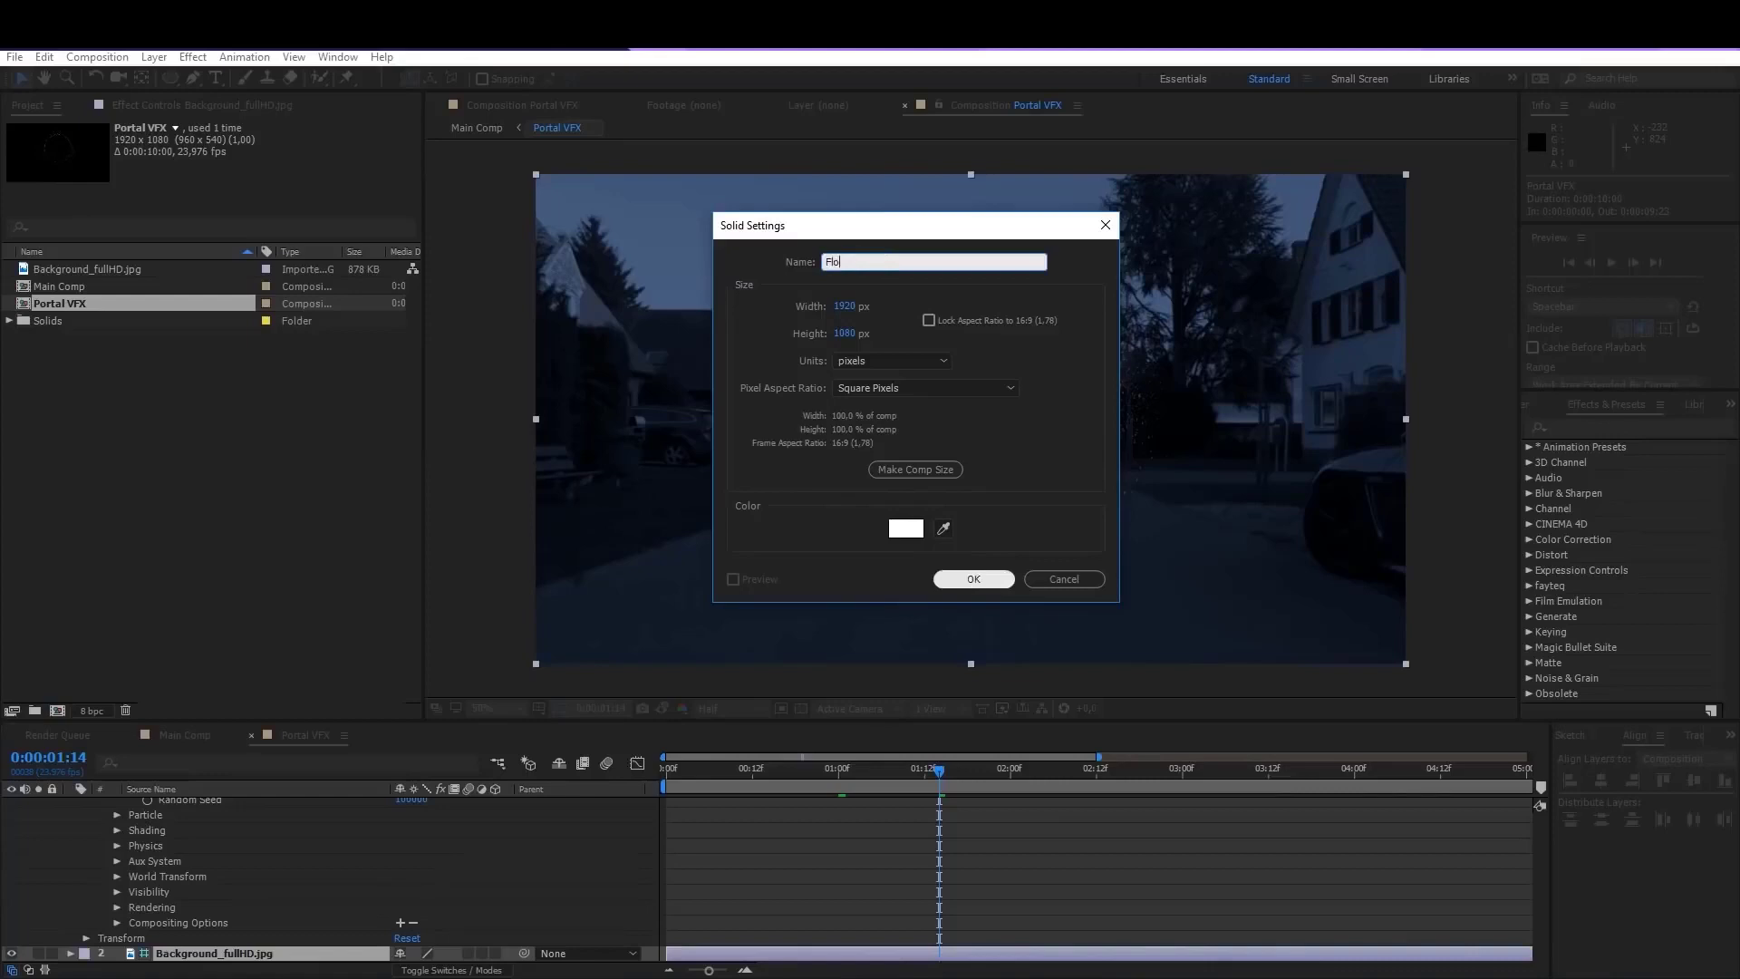
click(971, 581)
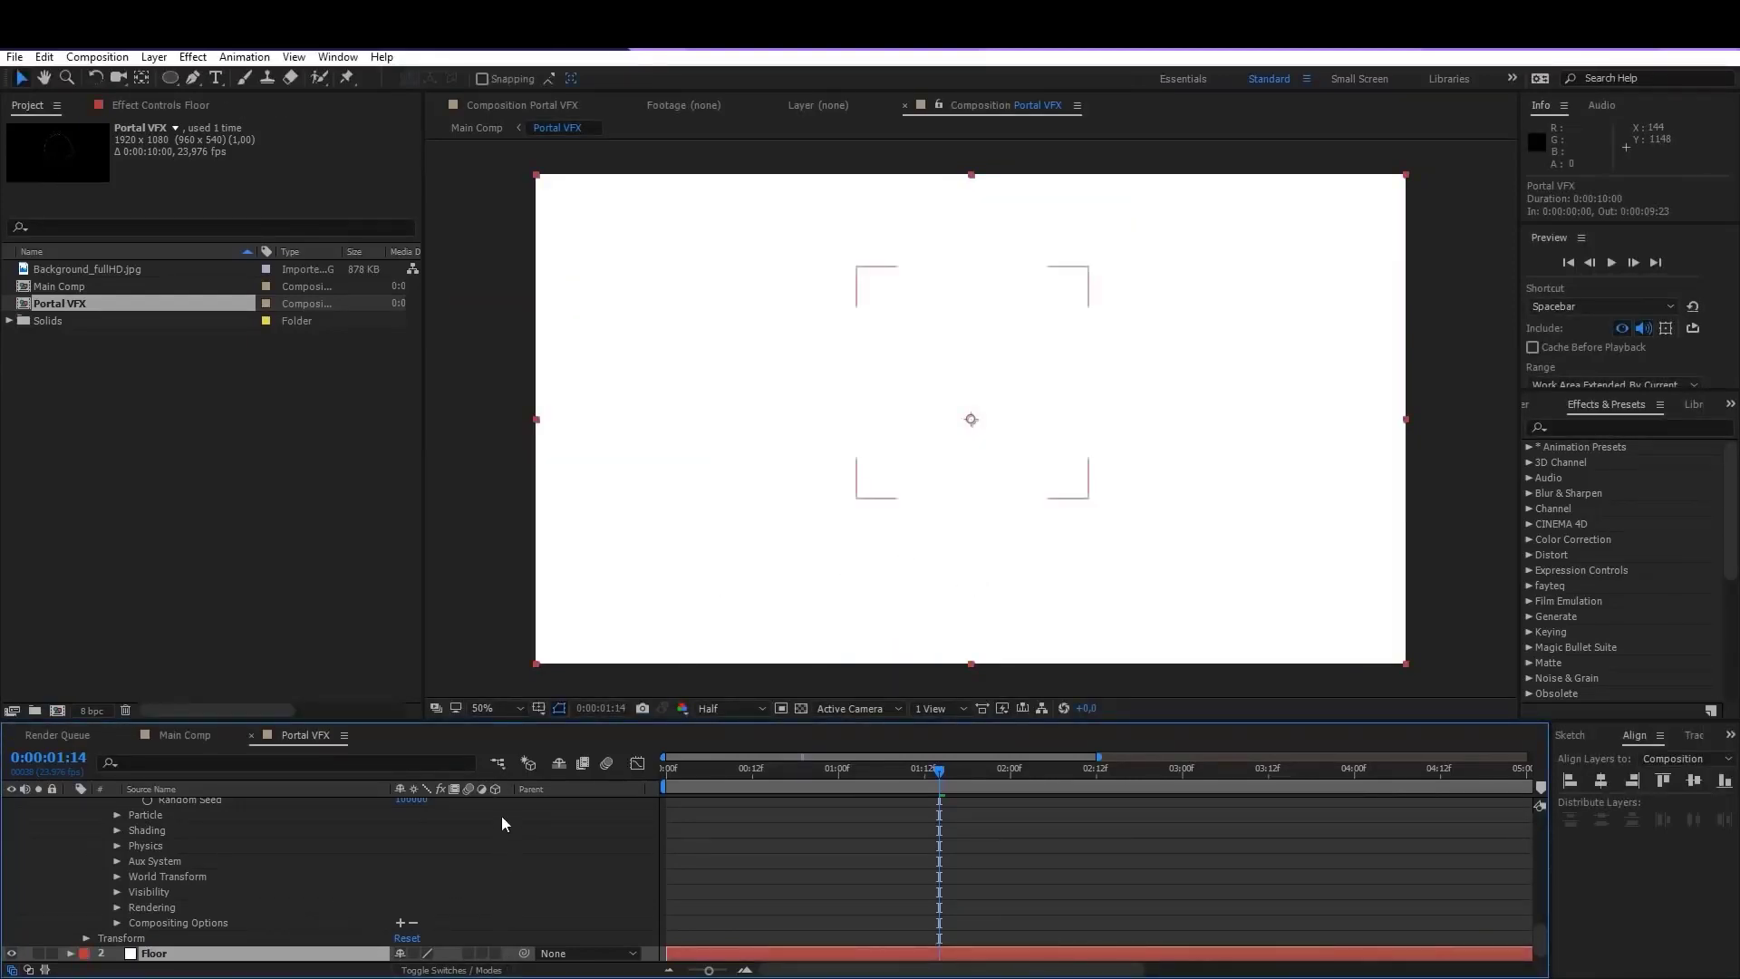
Step: Make the Floor layer 3D and rotate it flat to an X orientation of 270°
click(495, 953)
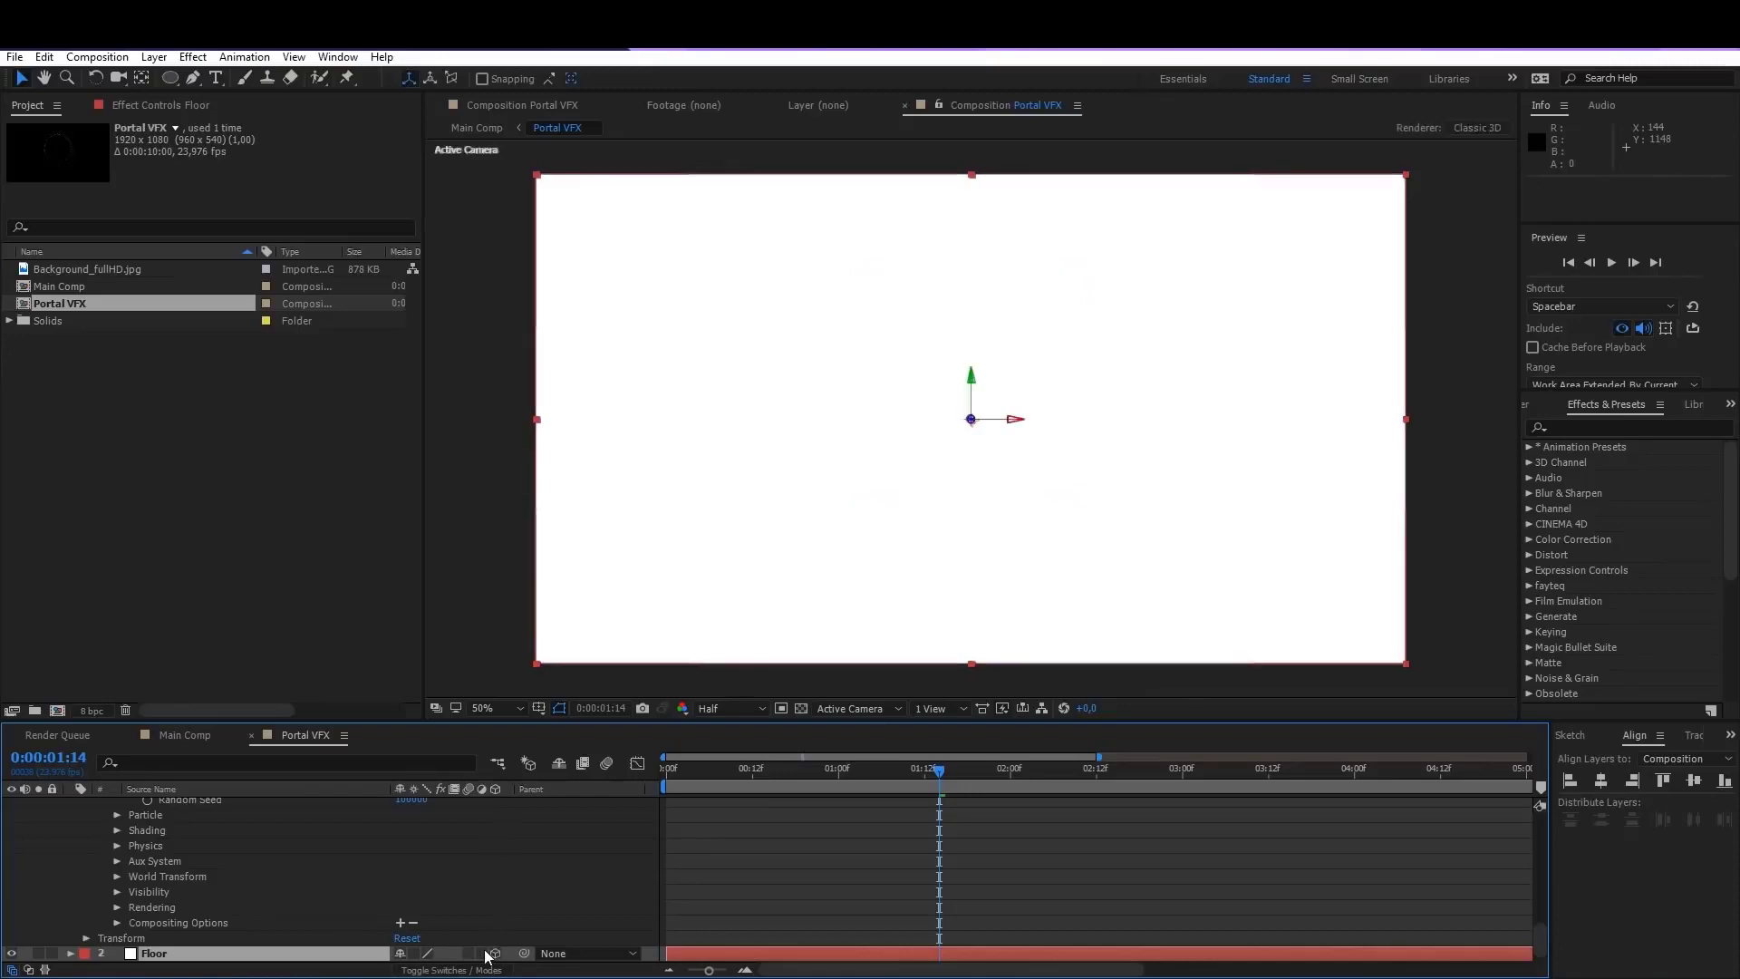
click(95, 78)
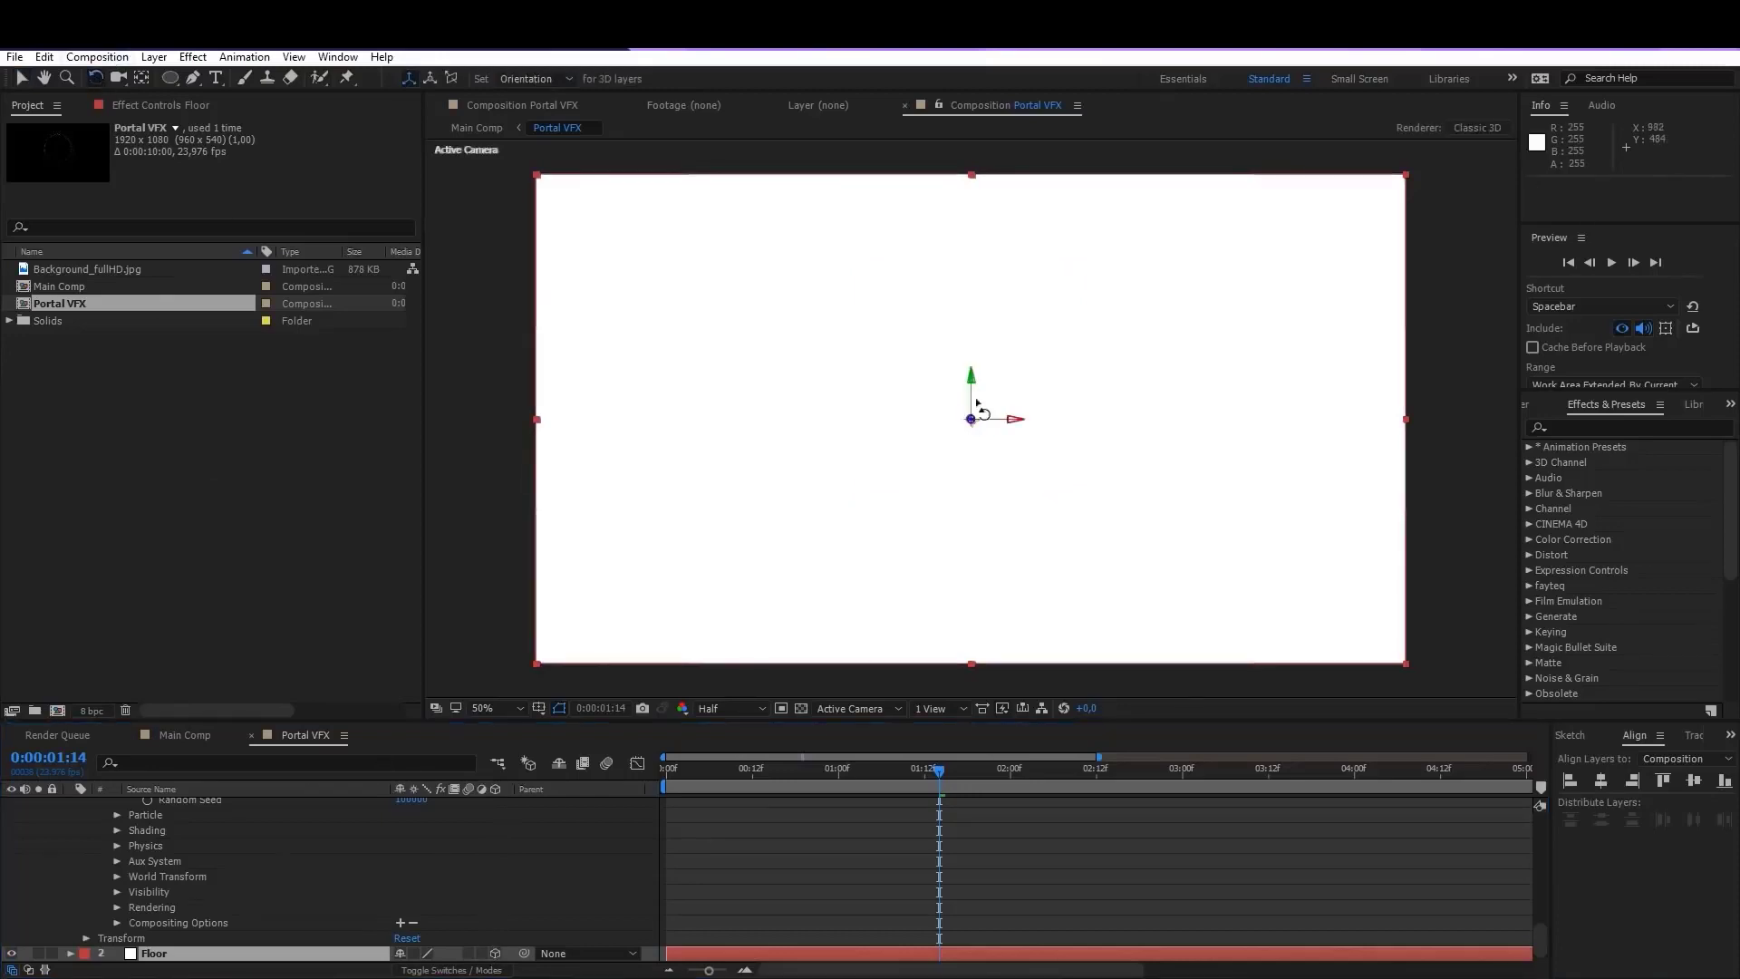
drag(1000, 419, 991, 385)
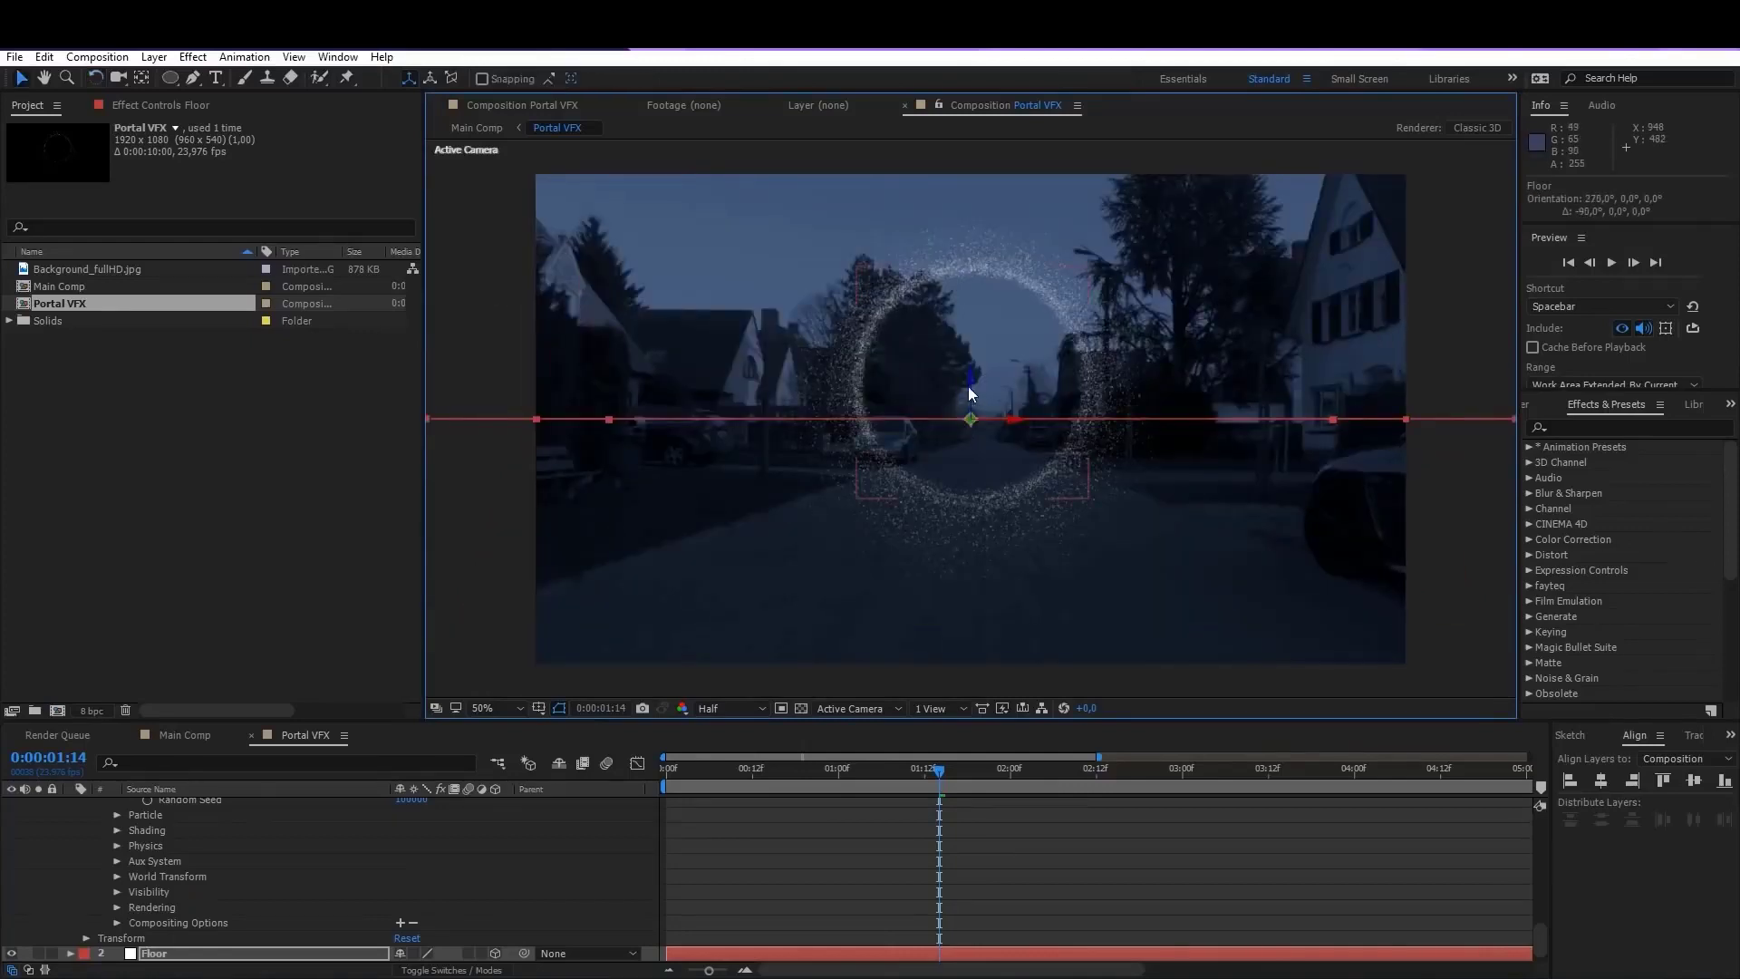
Step: Lower the Floor layer to about Y 818 and tilt its X orientation to 274°
key(v)
drag(970, 373, 981, 557)
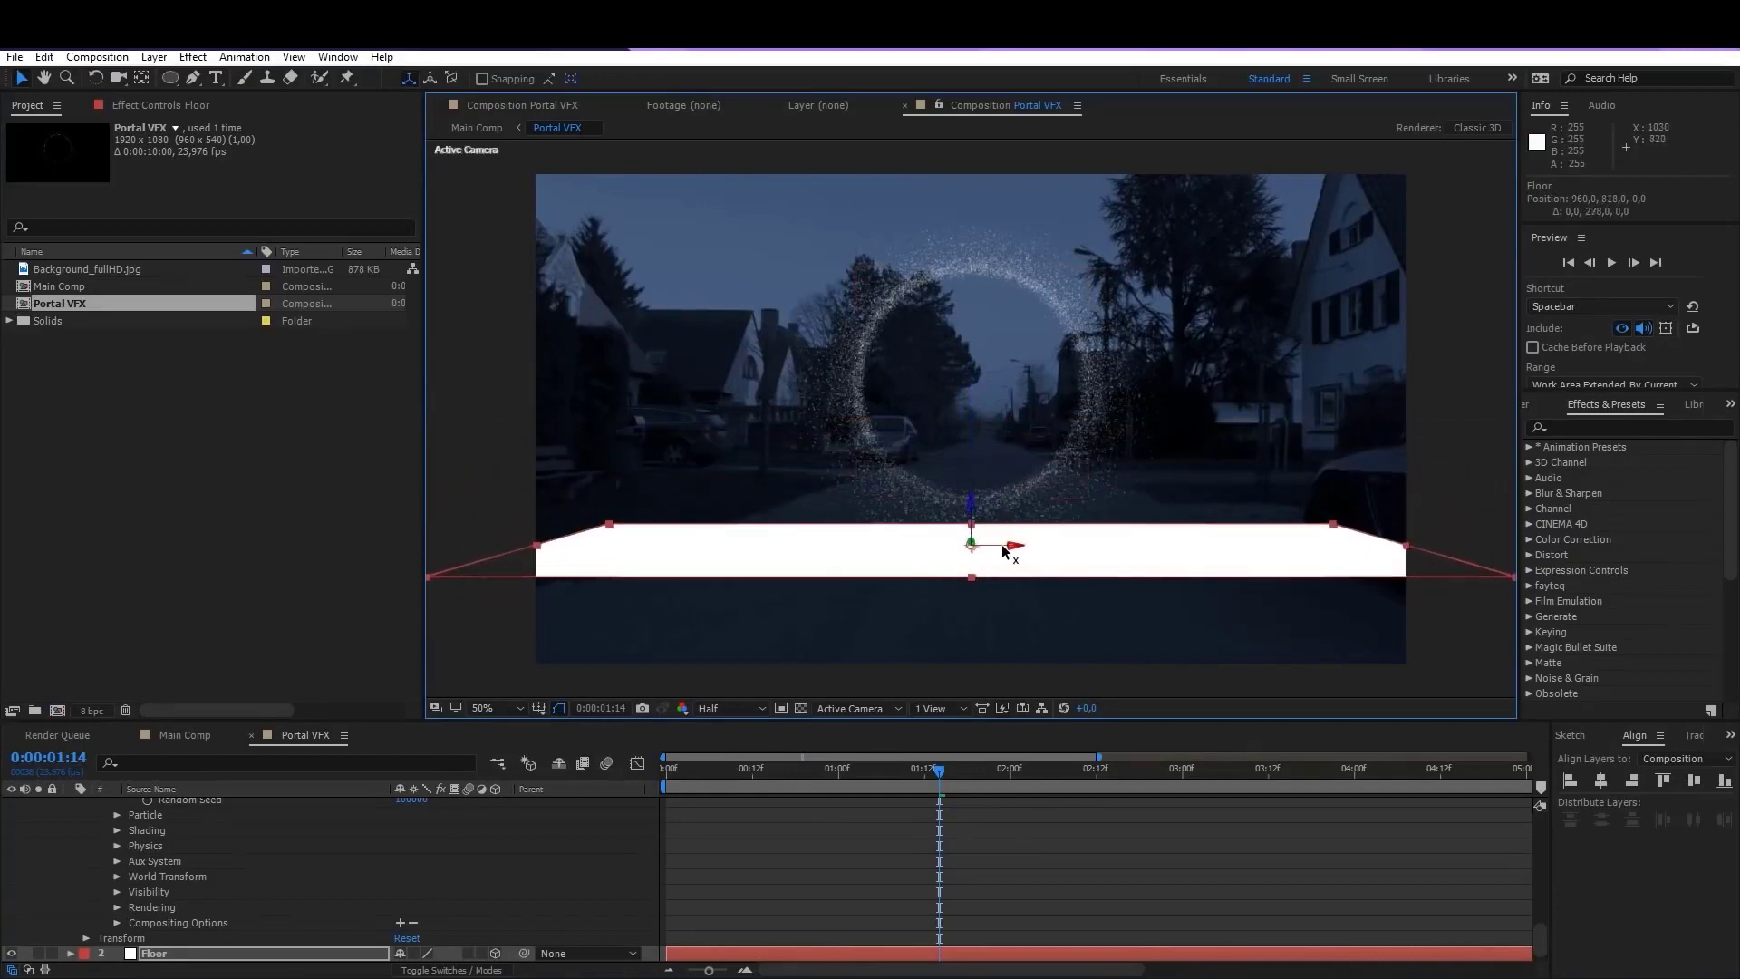
key(w)
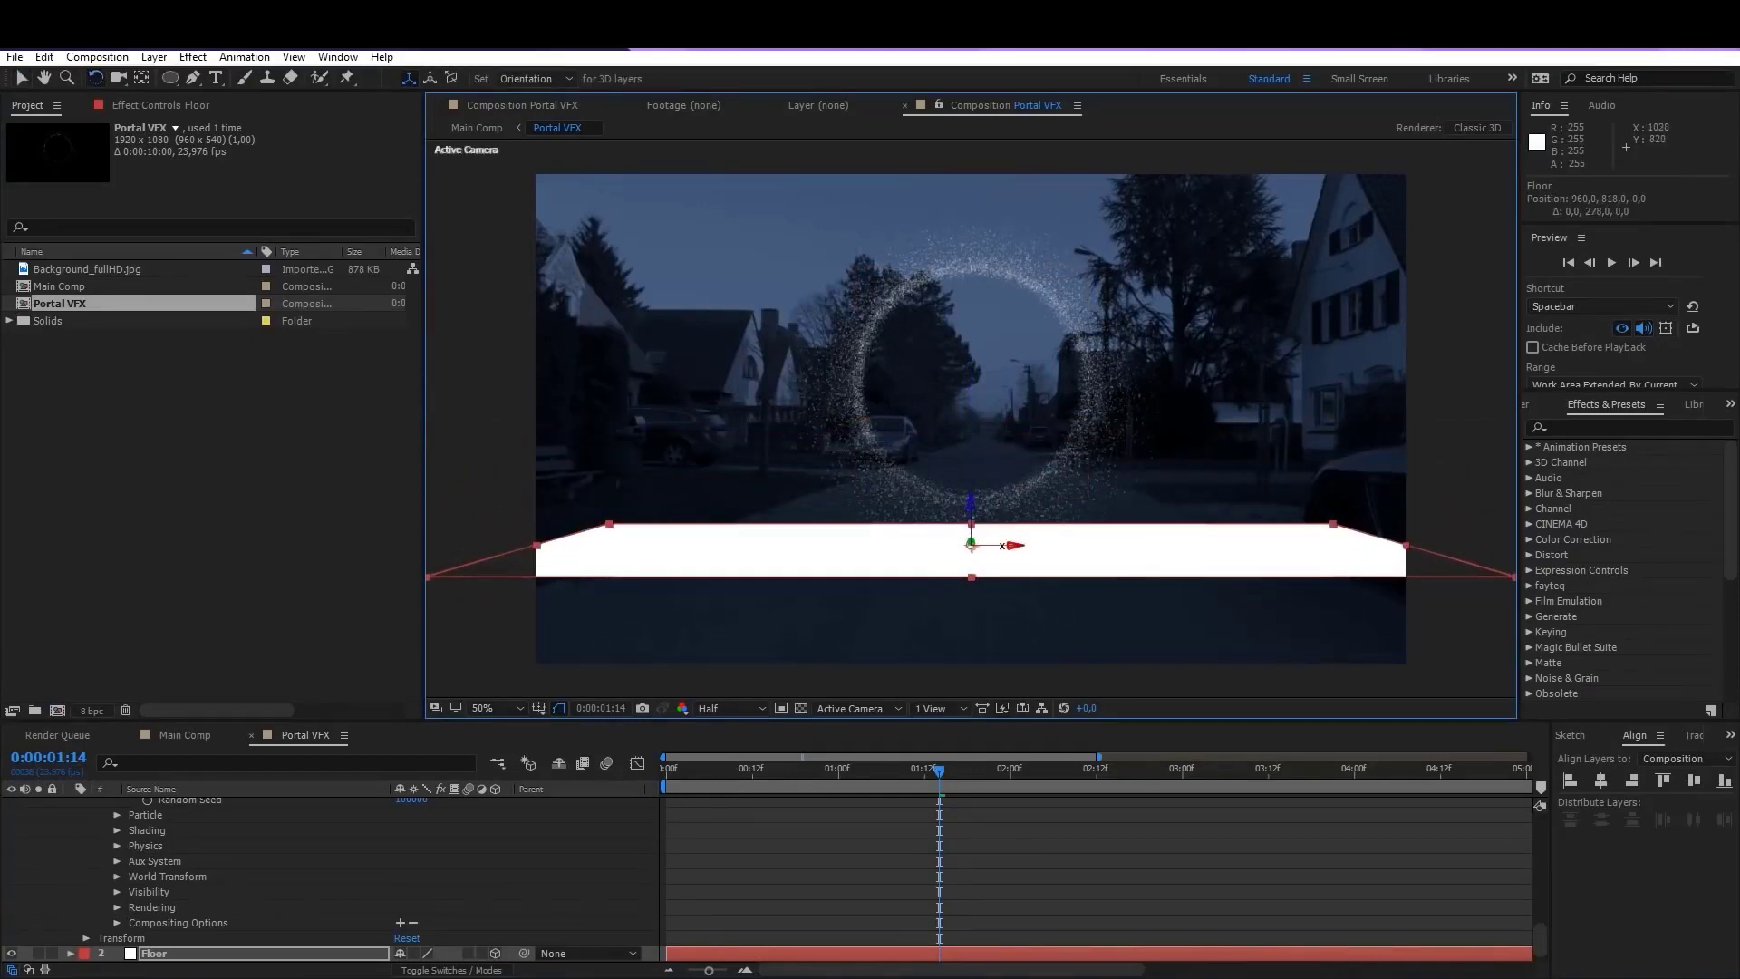
drag(998, 545, 999, 550)
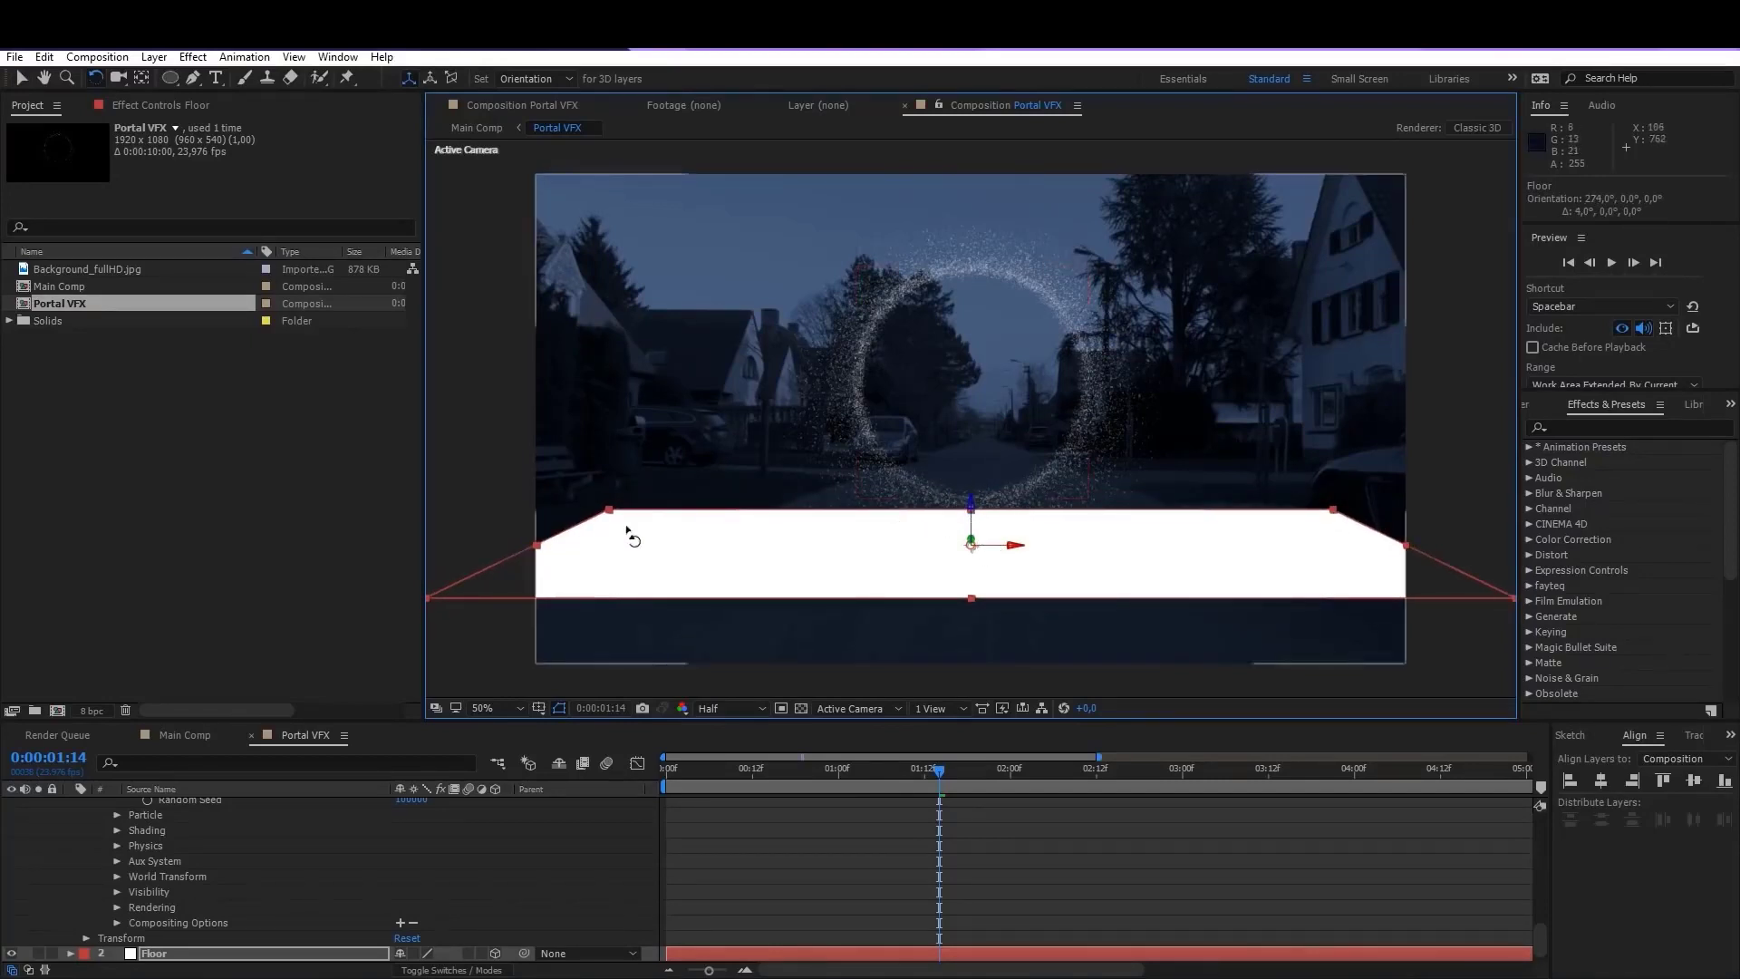
Step: Scale the Floor layer to about 41% in X and 270% in Y so it stretches along the street
key(v)
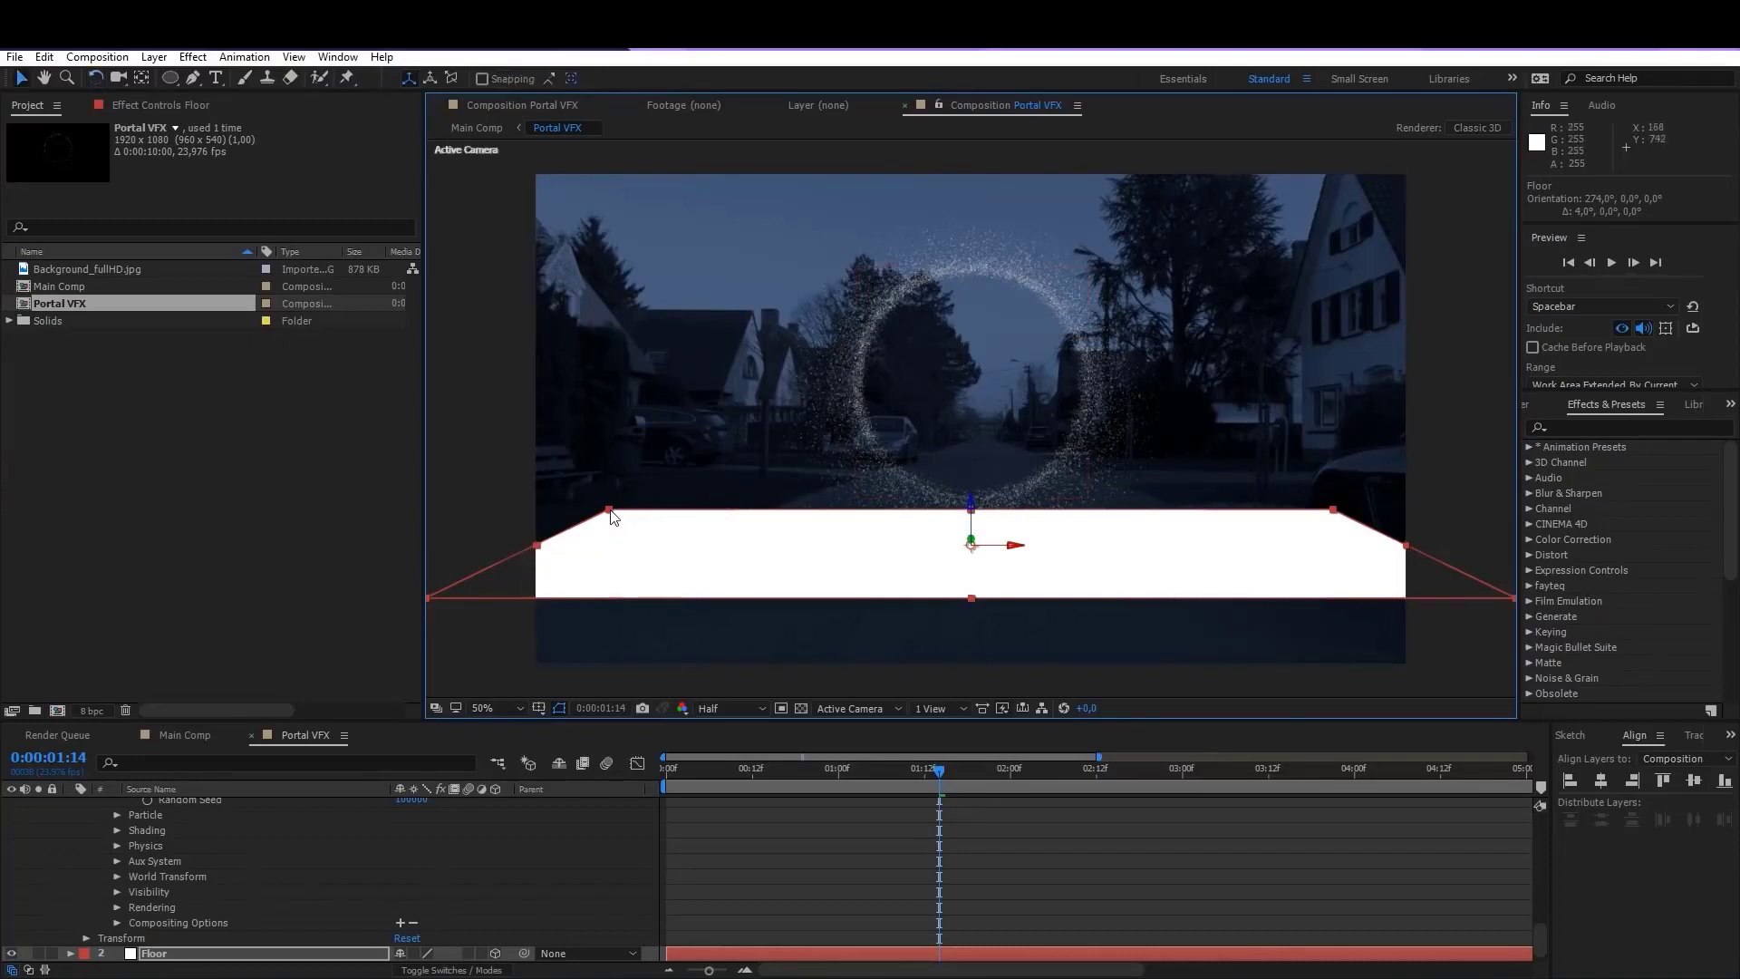
drag(609, 509, 682, 470)
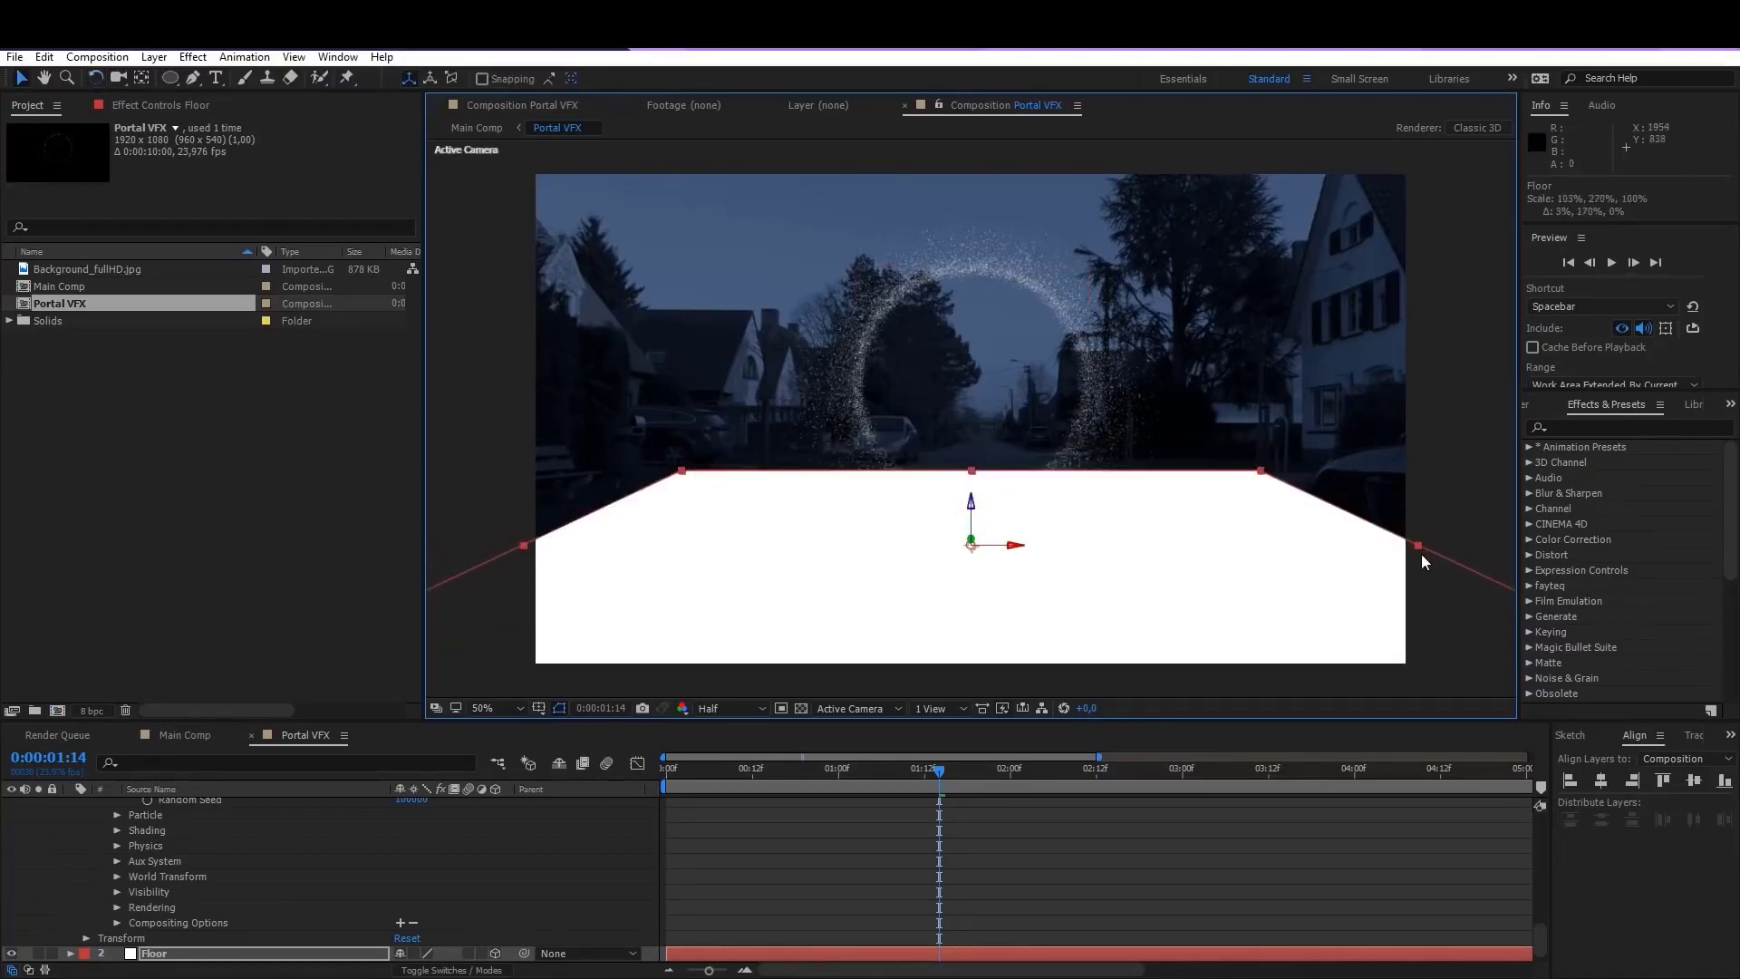
drag(1417, 545, 1189, 600)
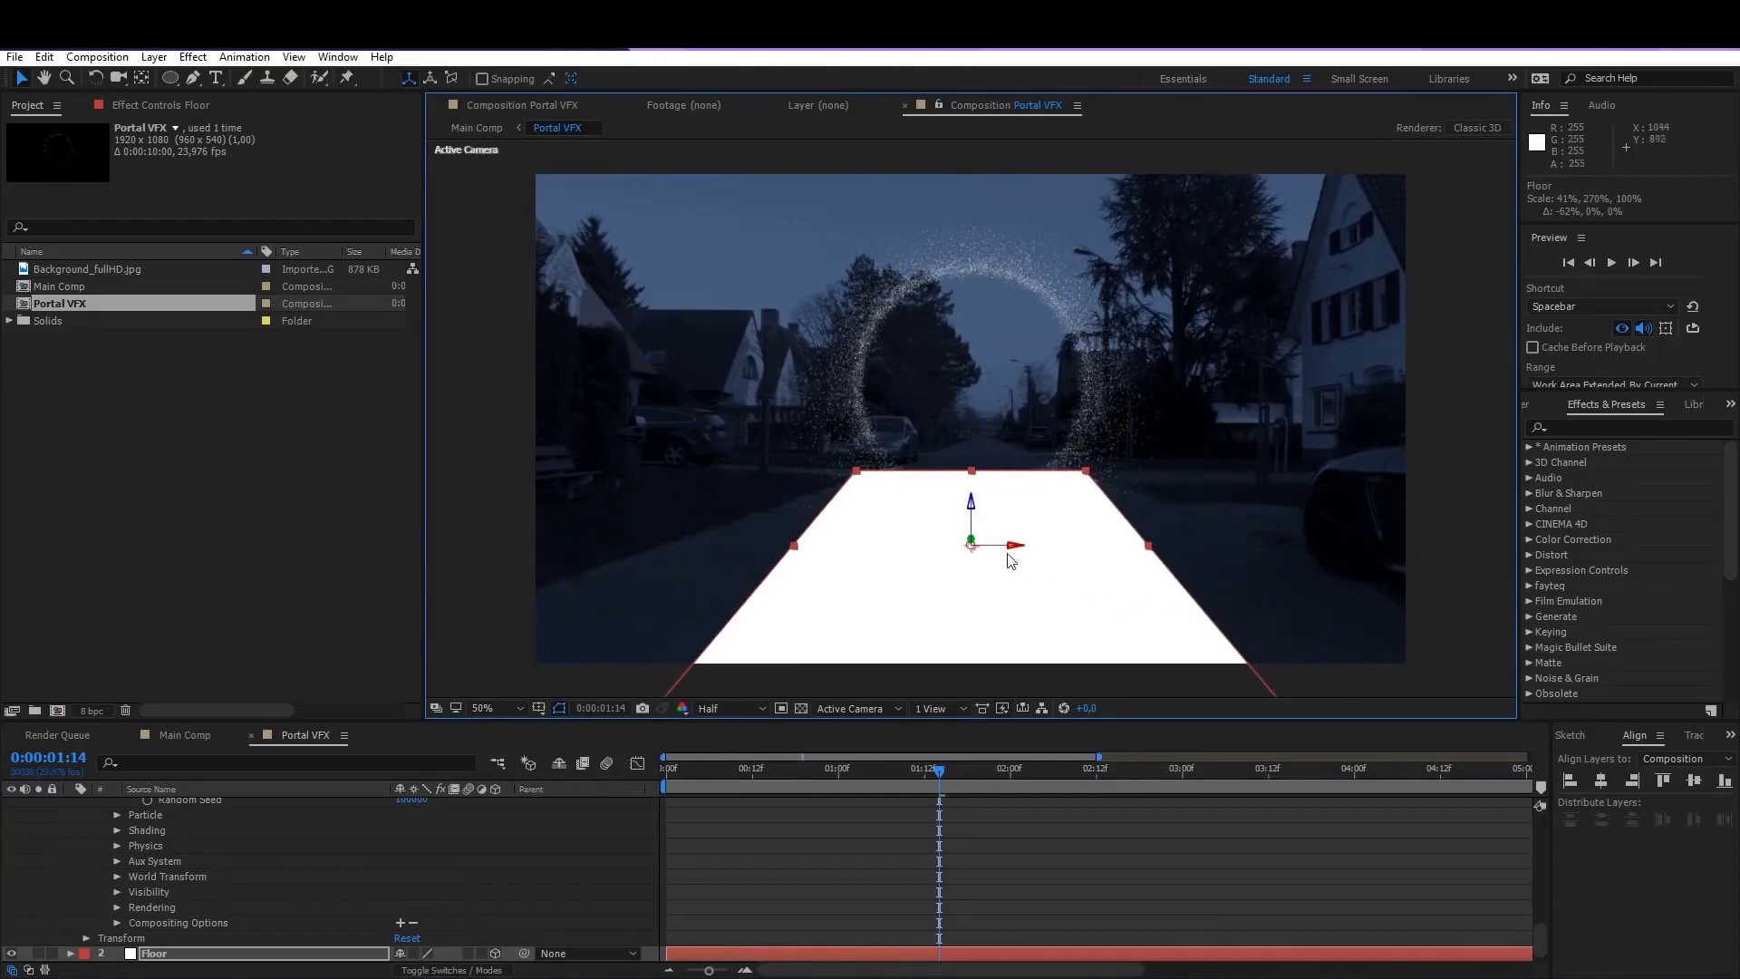
Step: Tilt the Floor's X orientation to 268° and rescale it to about 70% in X and 227% in Y
key(w)
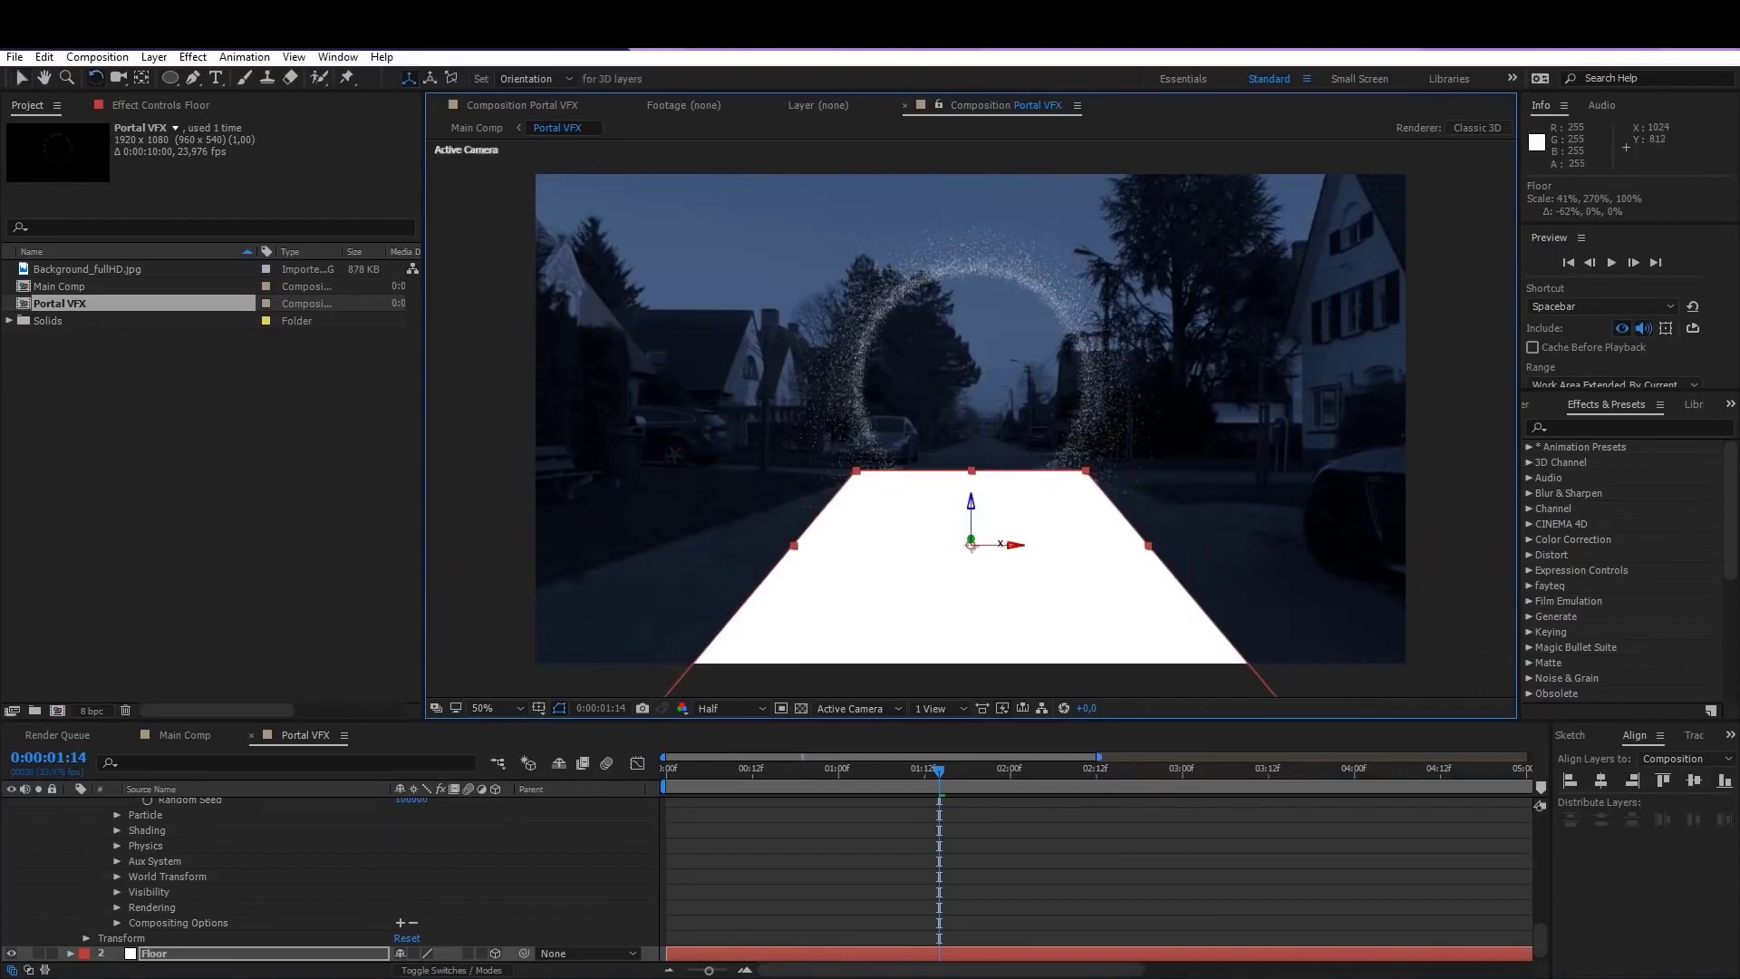
drag(999, 543, 1006, 548)
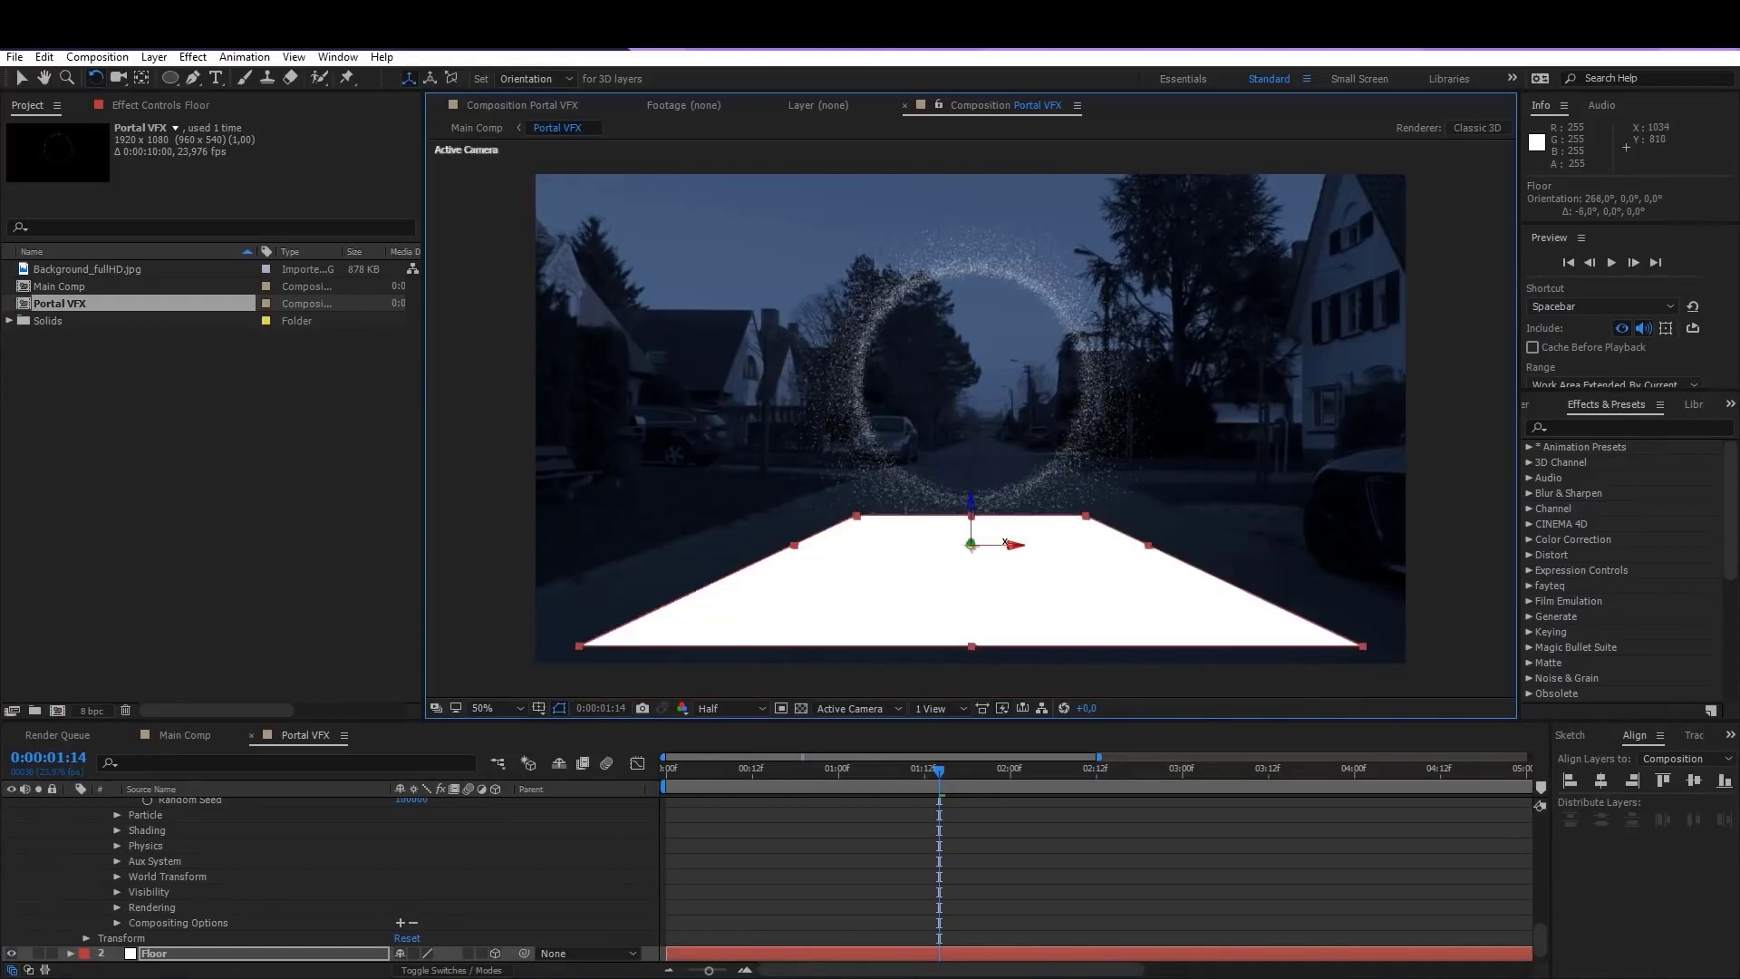
key(v)
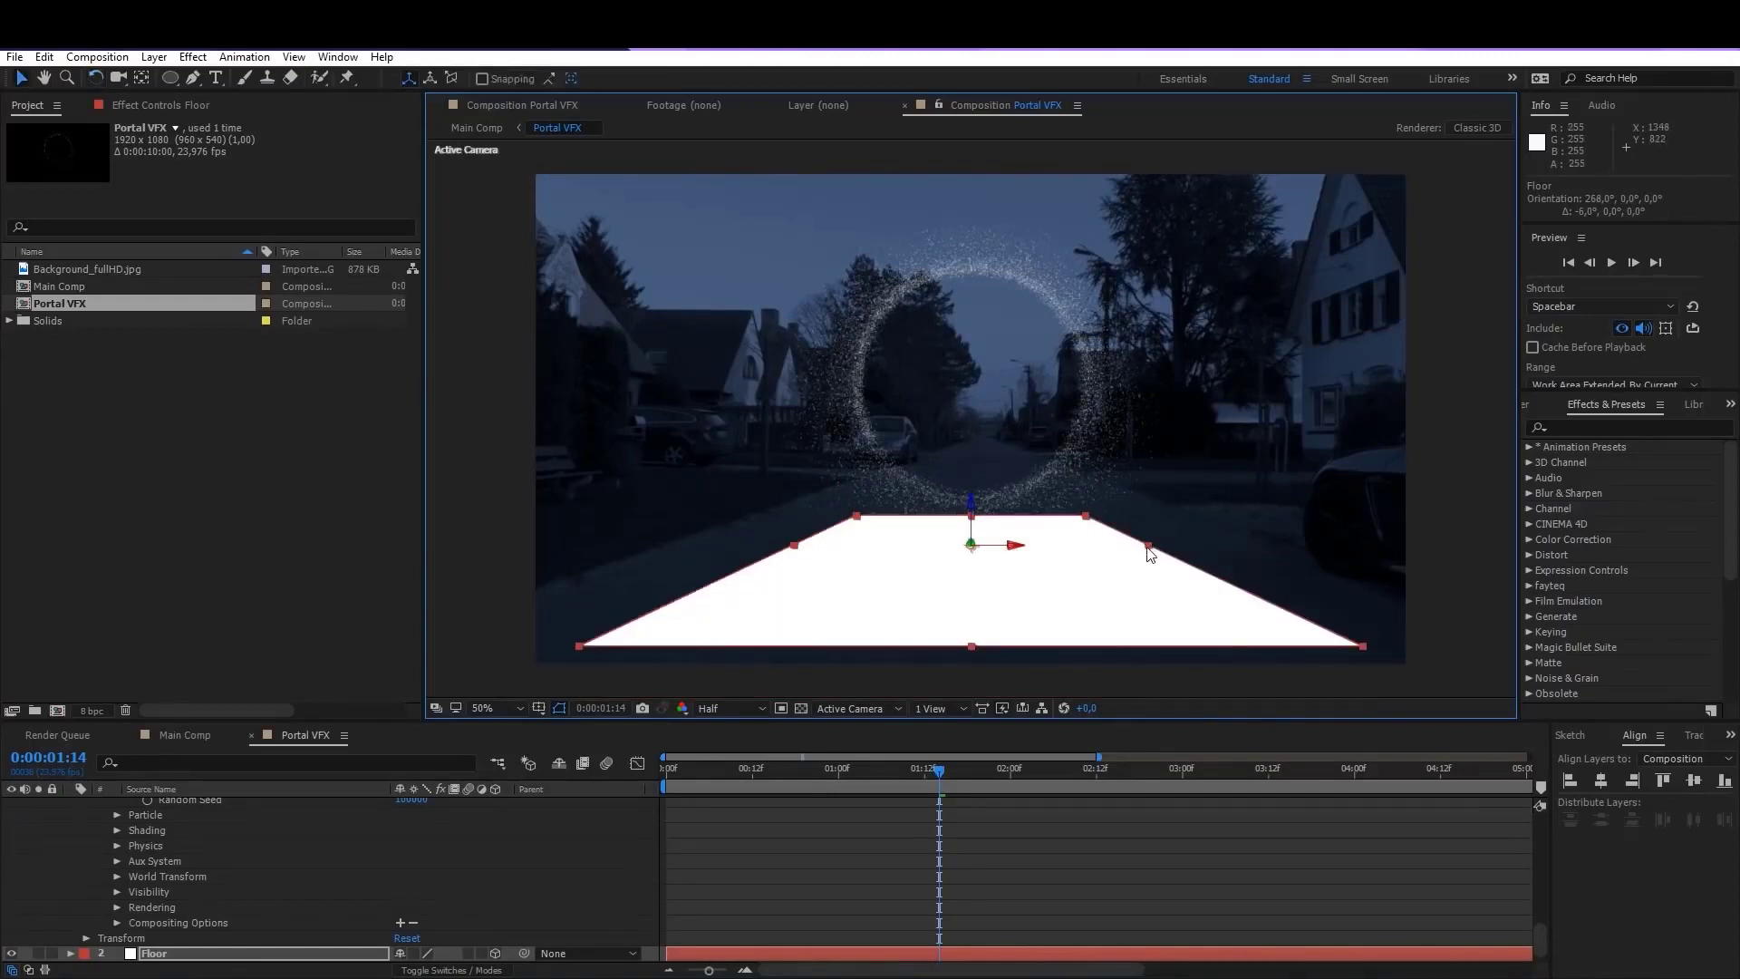
drag(1150, 546, 1274, 546)
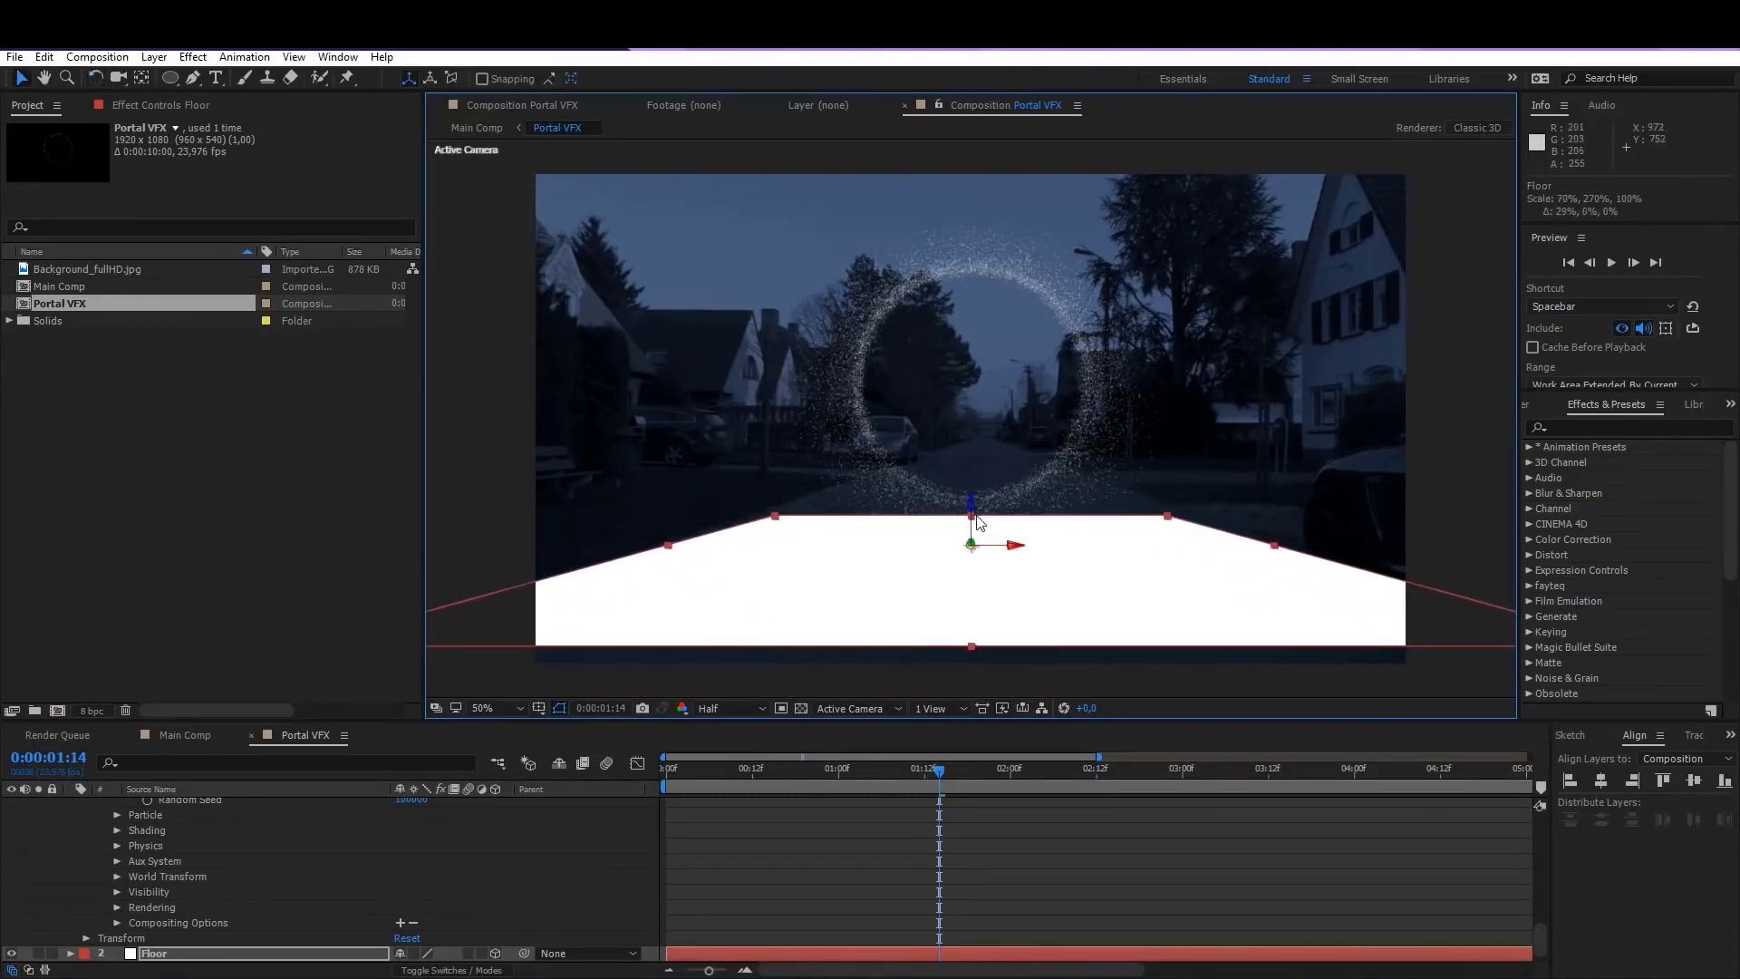
drag(976, 522, 977, 508)
drag(972, 616, 968, 720)
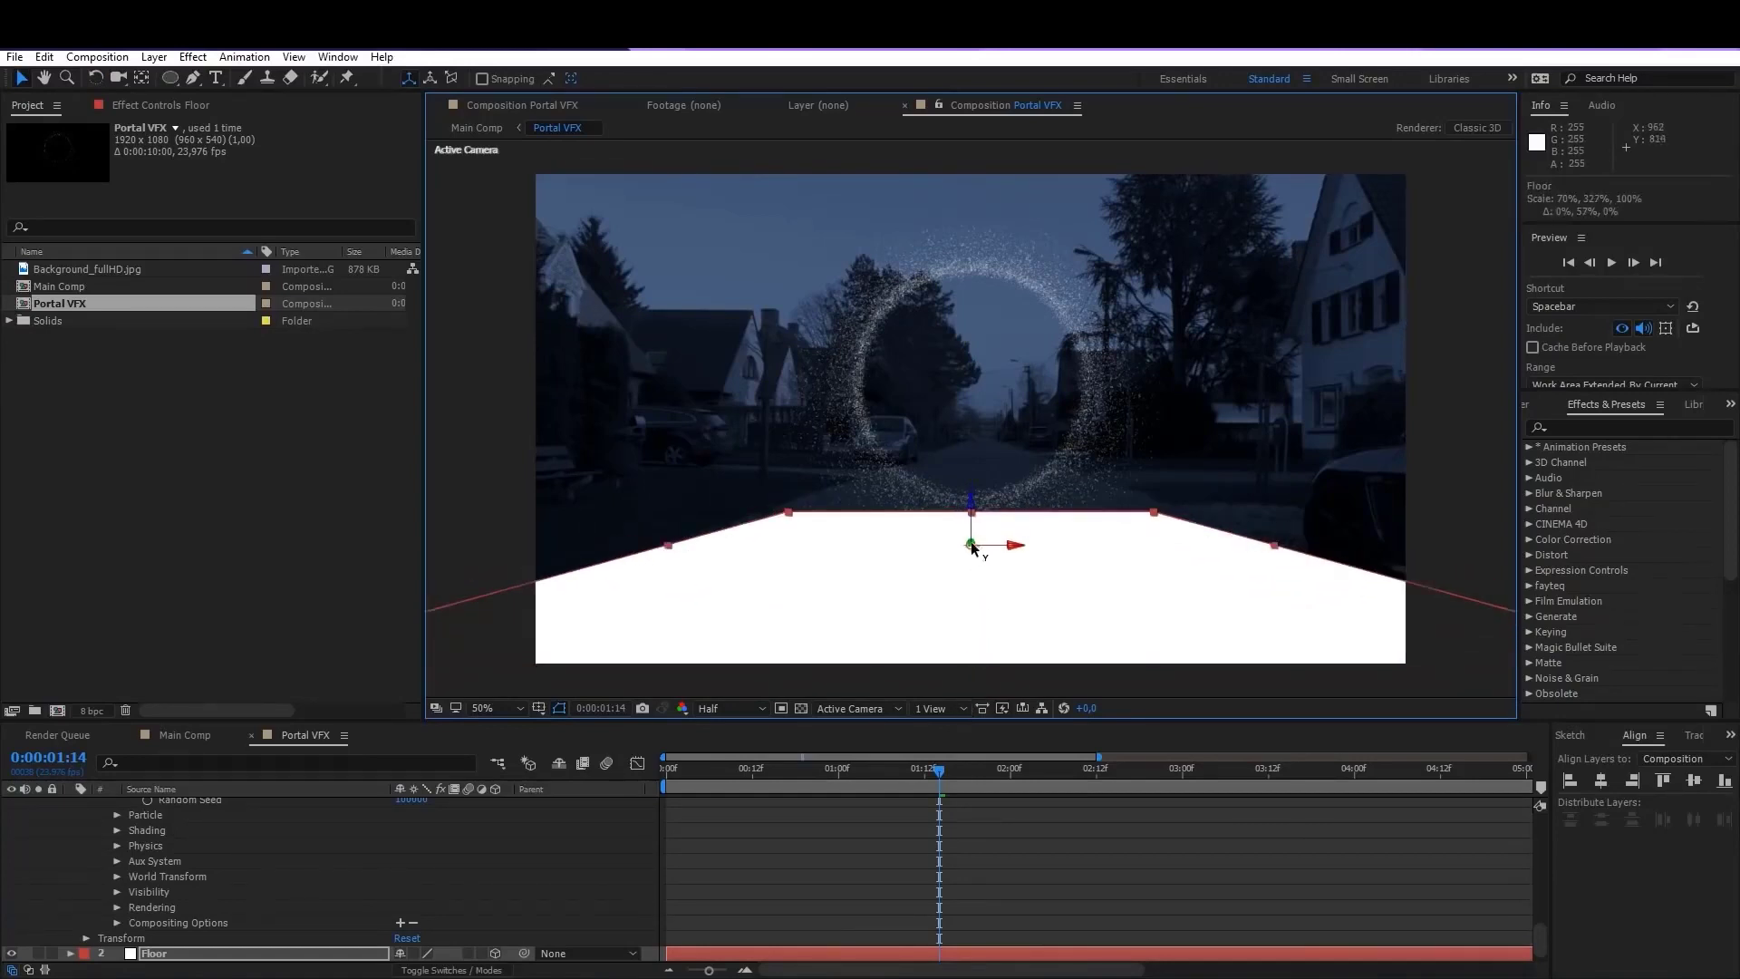
Step: Push the Floor layer back to a position of about 960, 853.8, 1025.4 and set its X orientation to 269°
drag(972, 547, 924, 288)
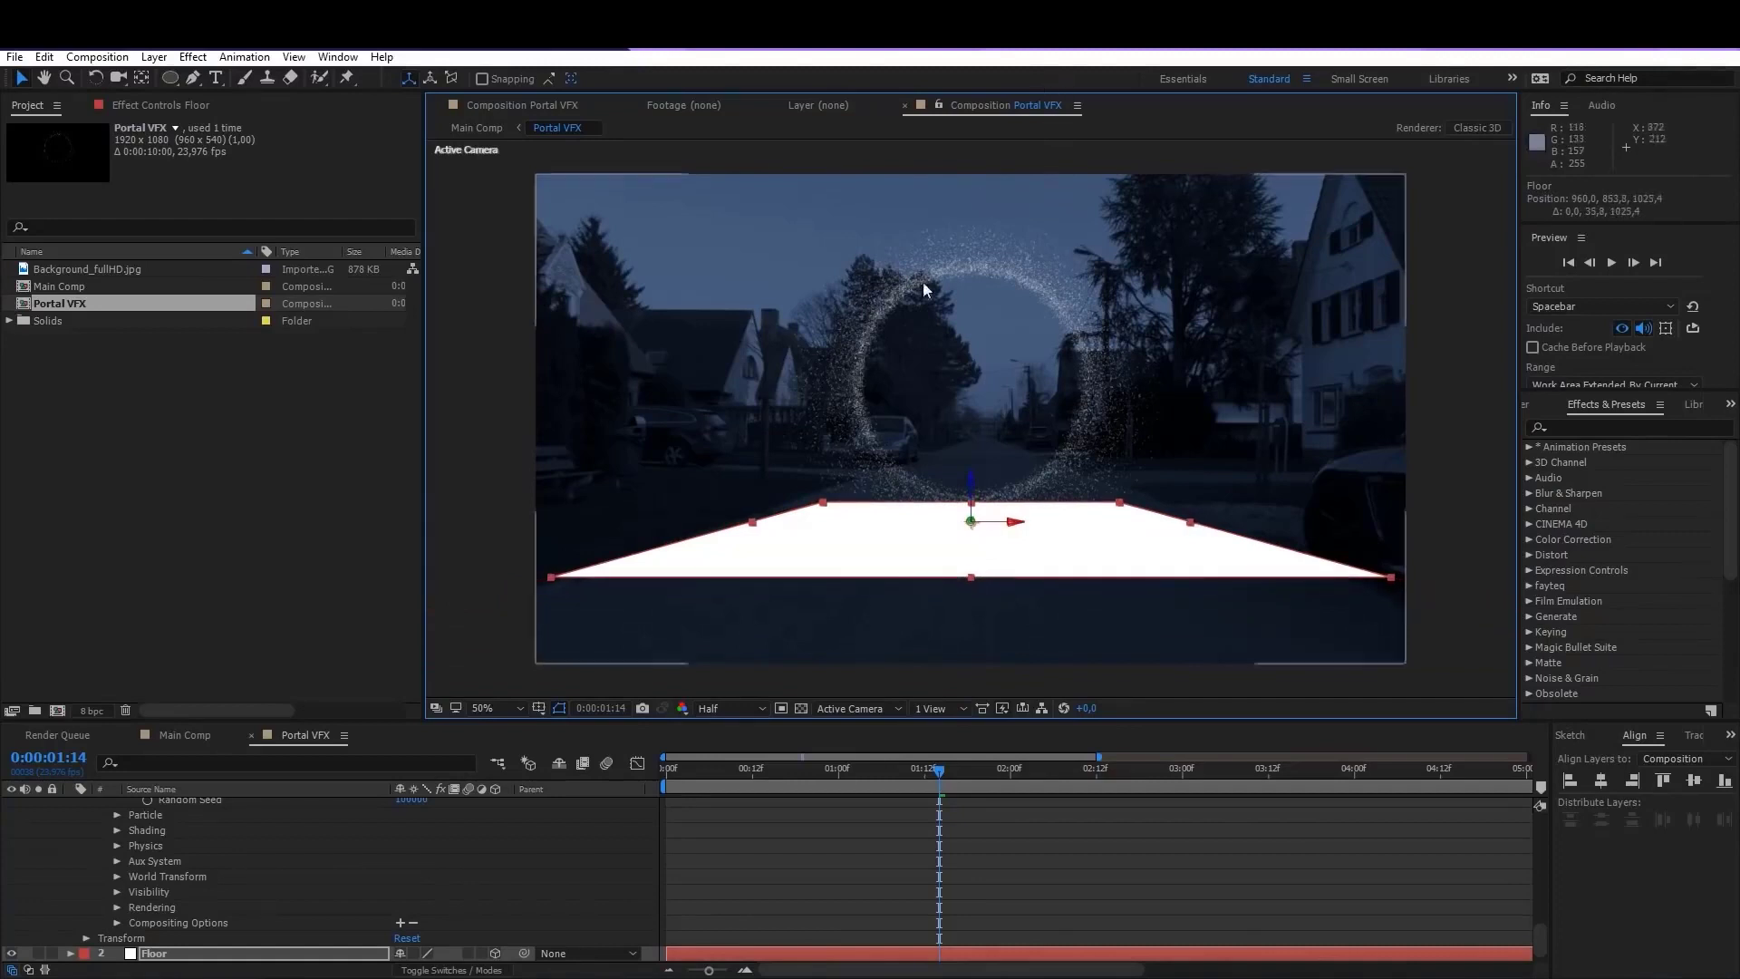
key(r)
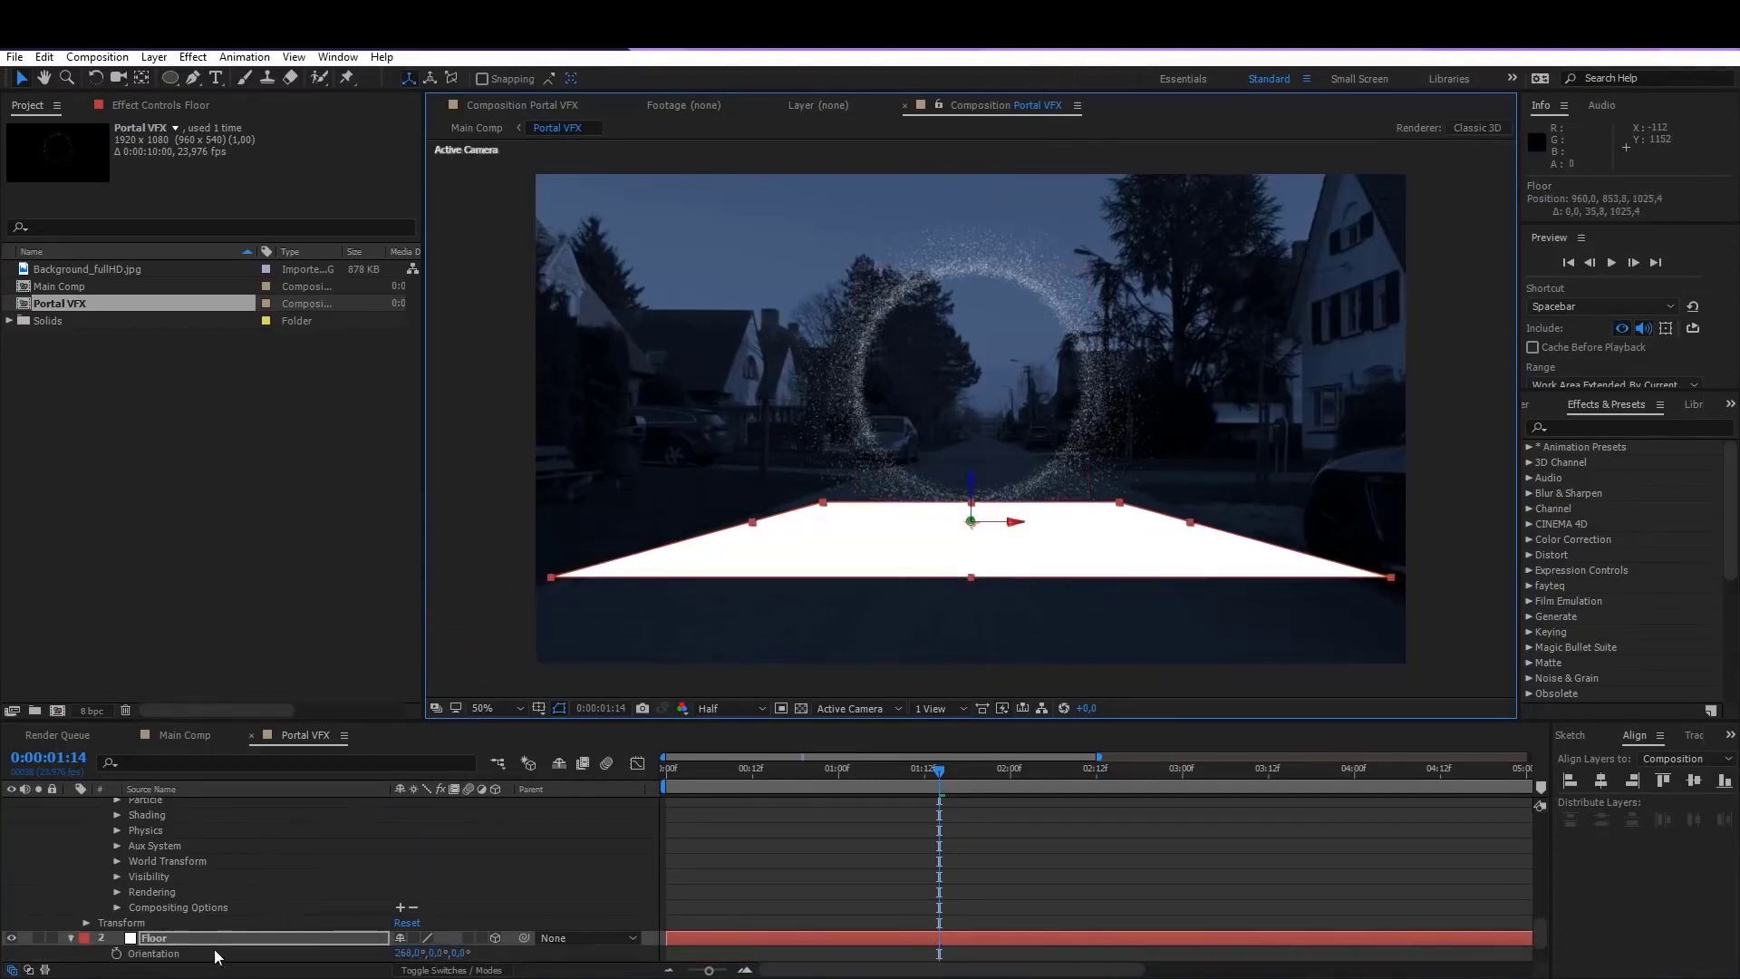
click(401, 954)
key(Down)
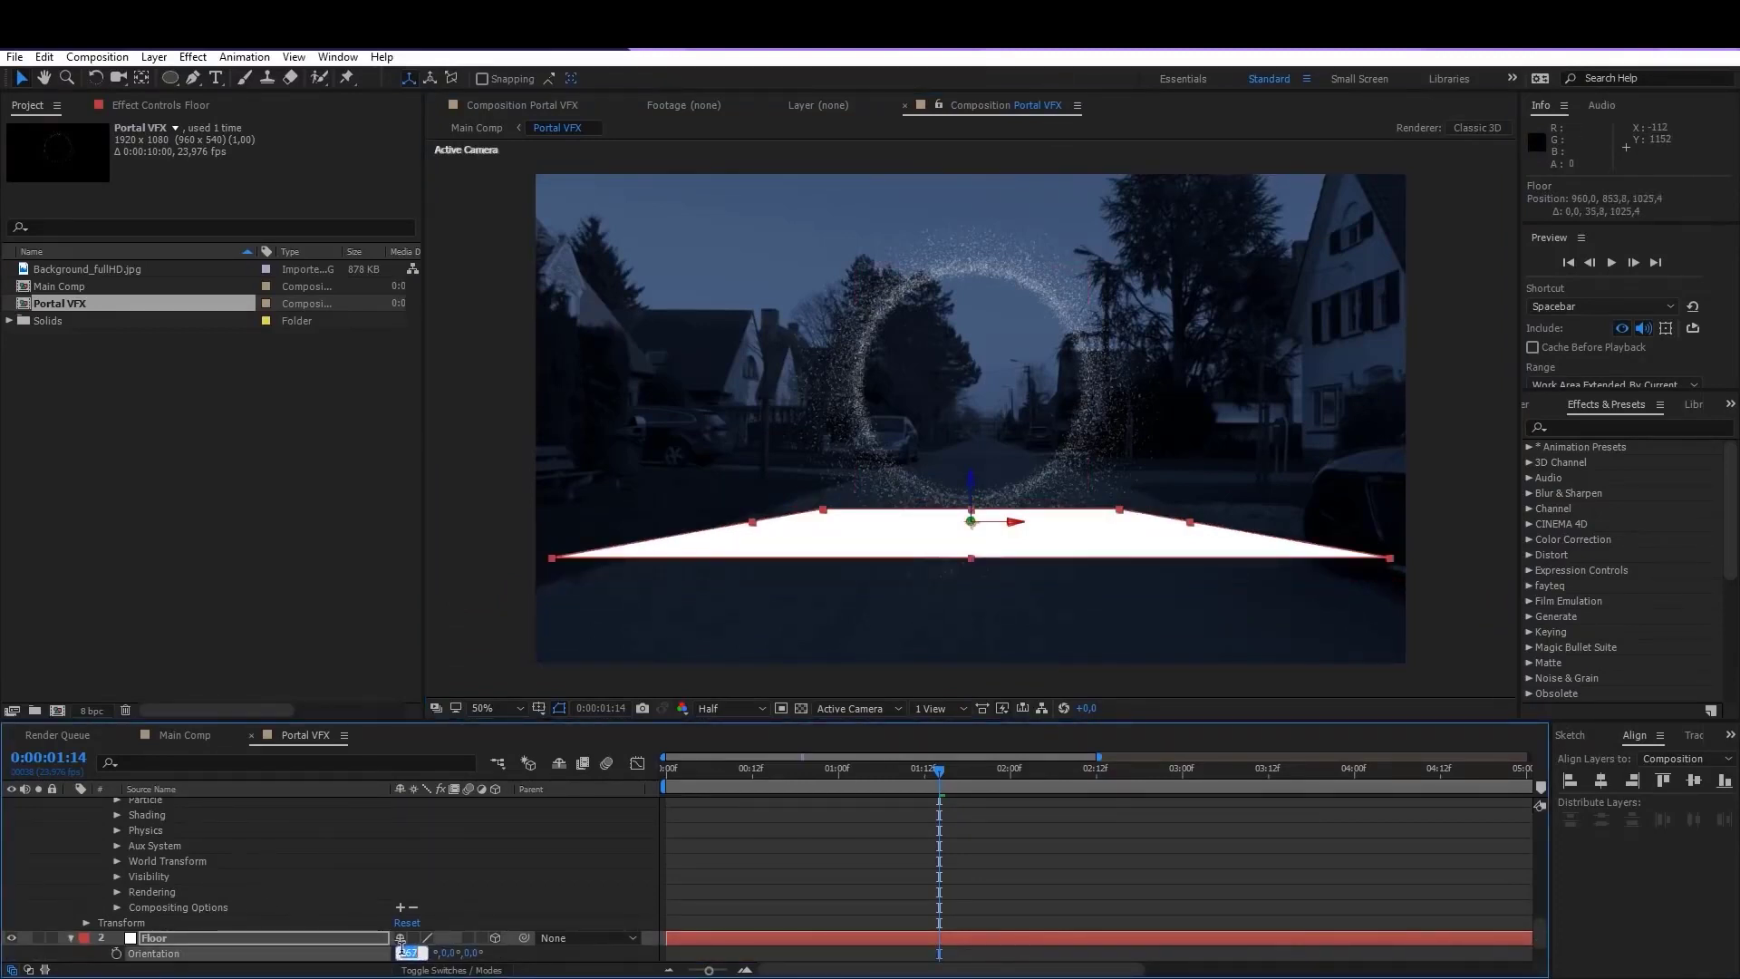
key(Up)
key(Up)
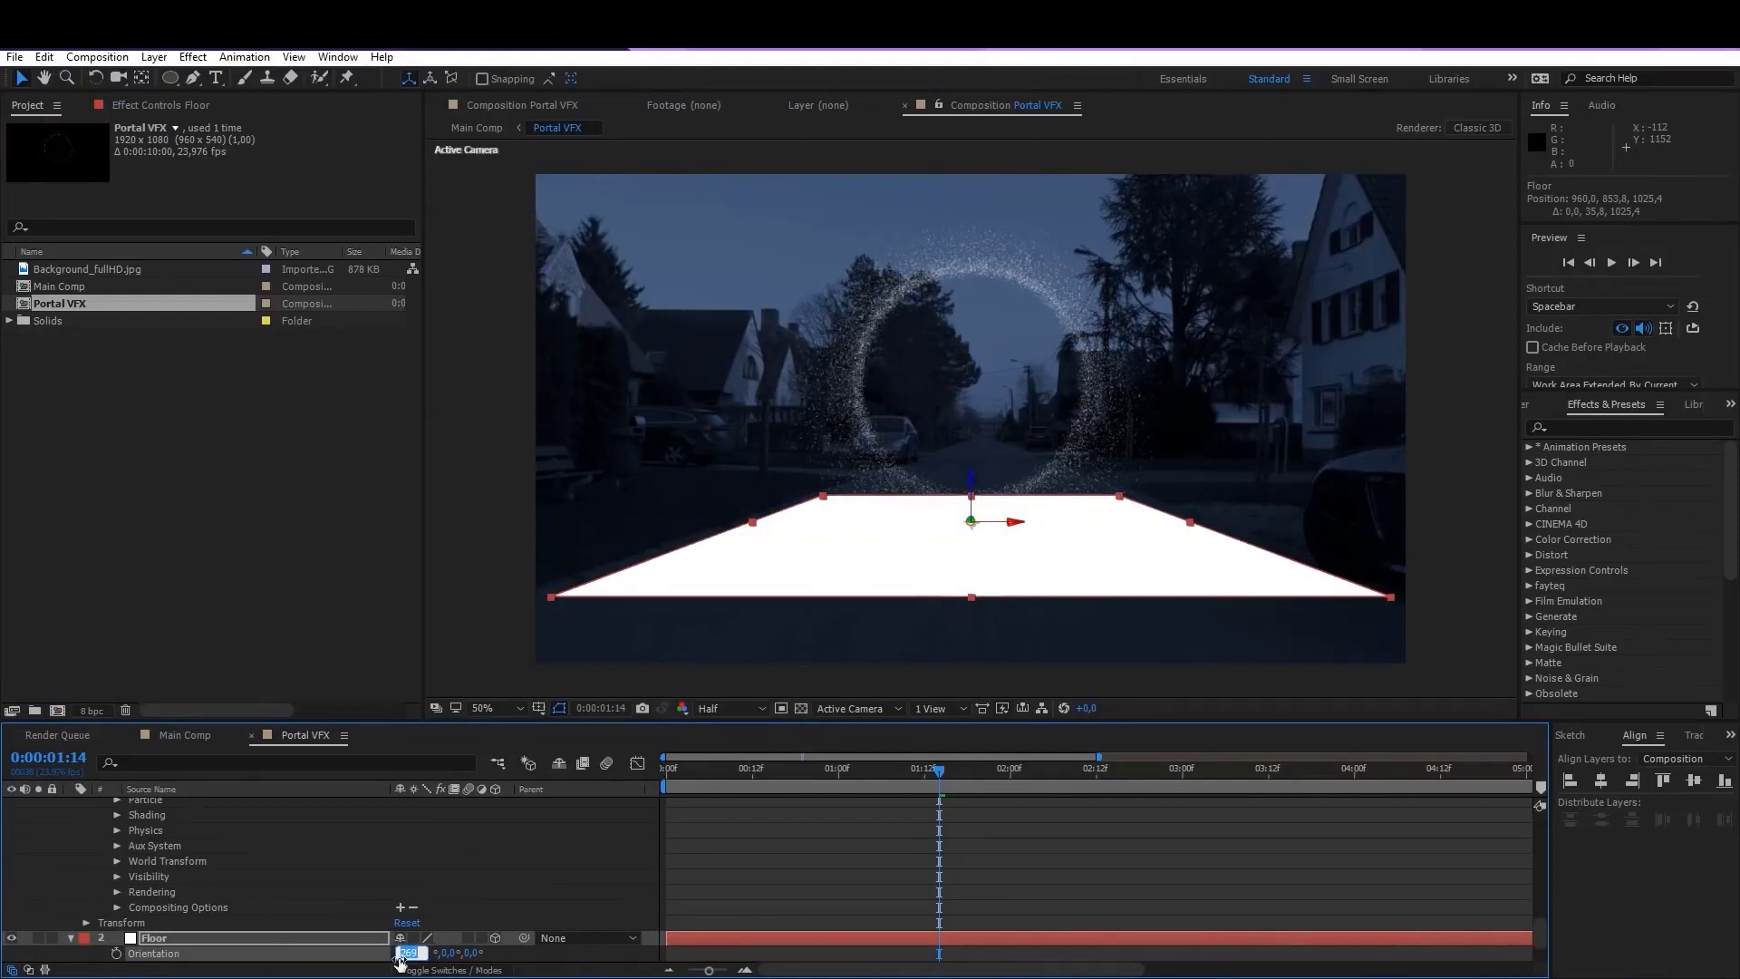
click(819, 825)
Step: Hide the Floor layer, assign it as the bounce Floor Layer in the Particles layer's Particular physics, and preview the animation
click(152, 939)
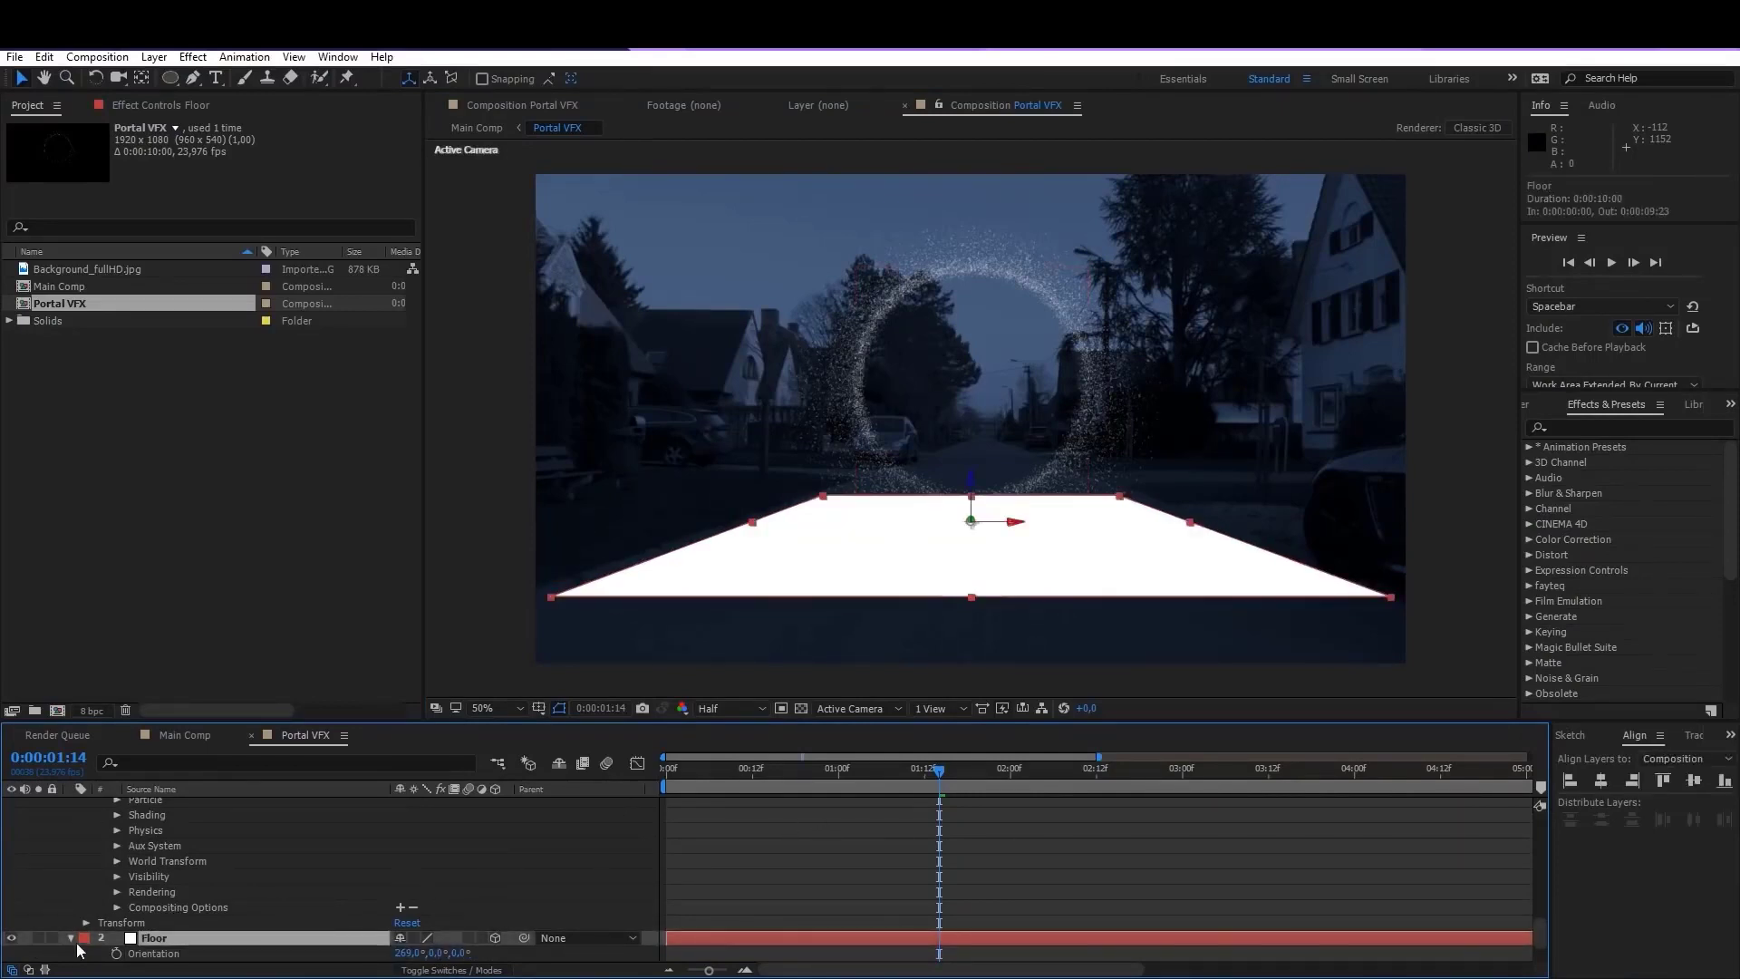
click(12, 938)
scroll(41, 882, up, 5)
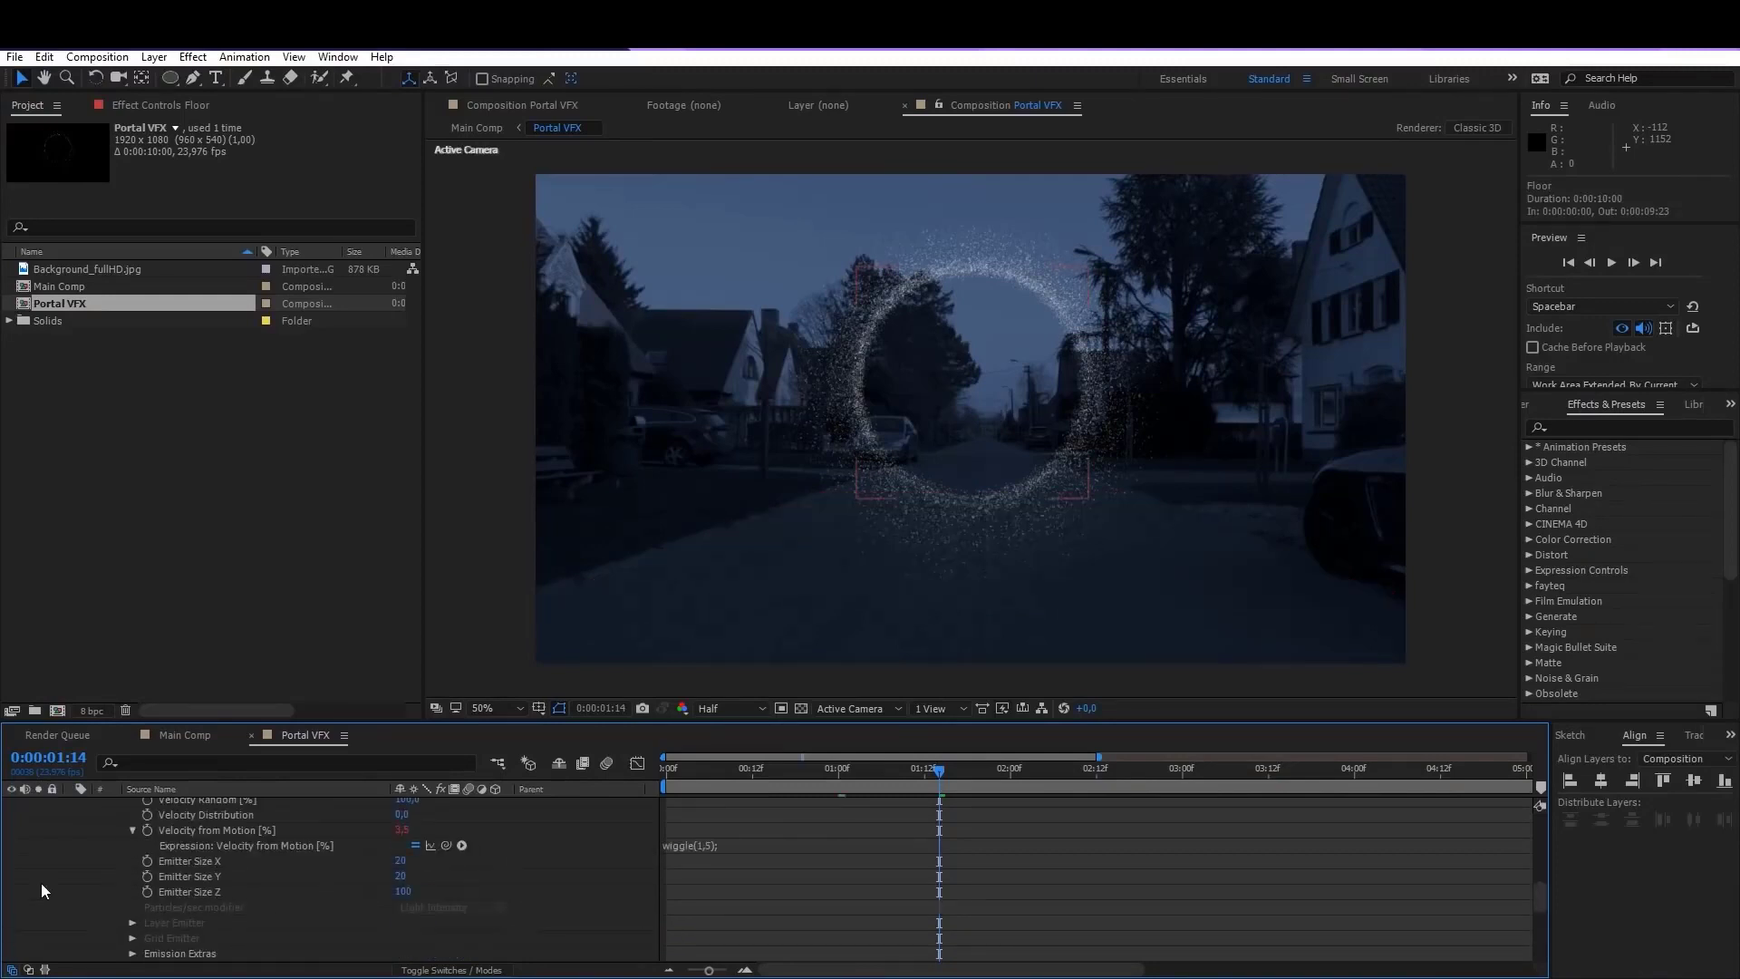
scroll(41, 883, up, 10)
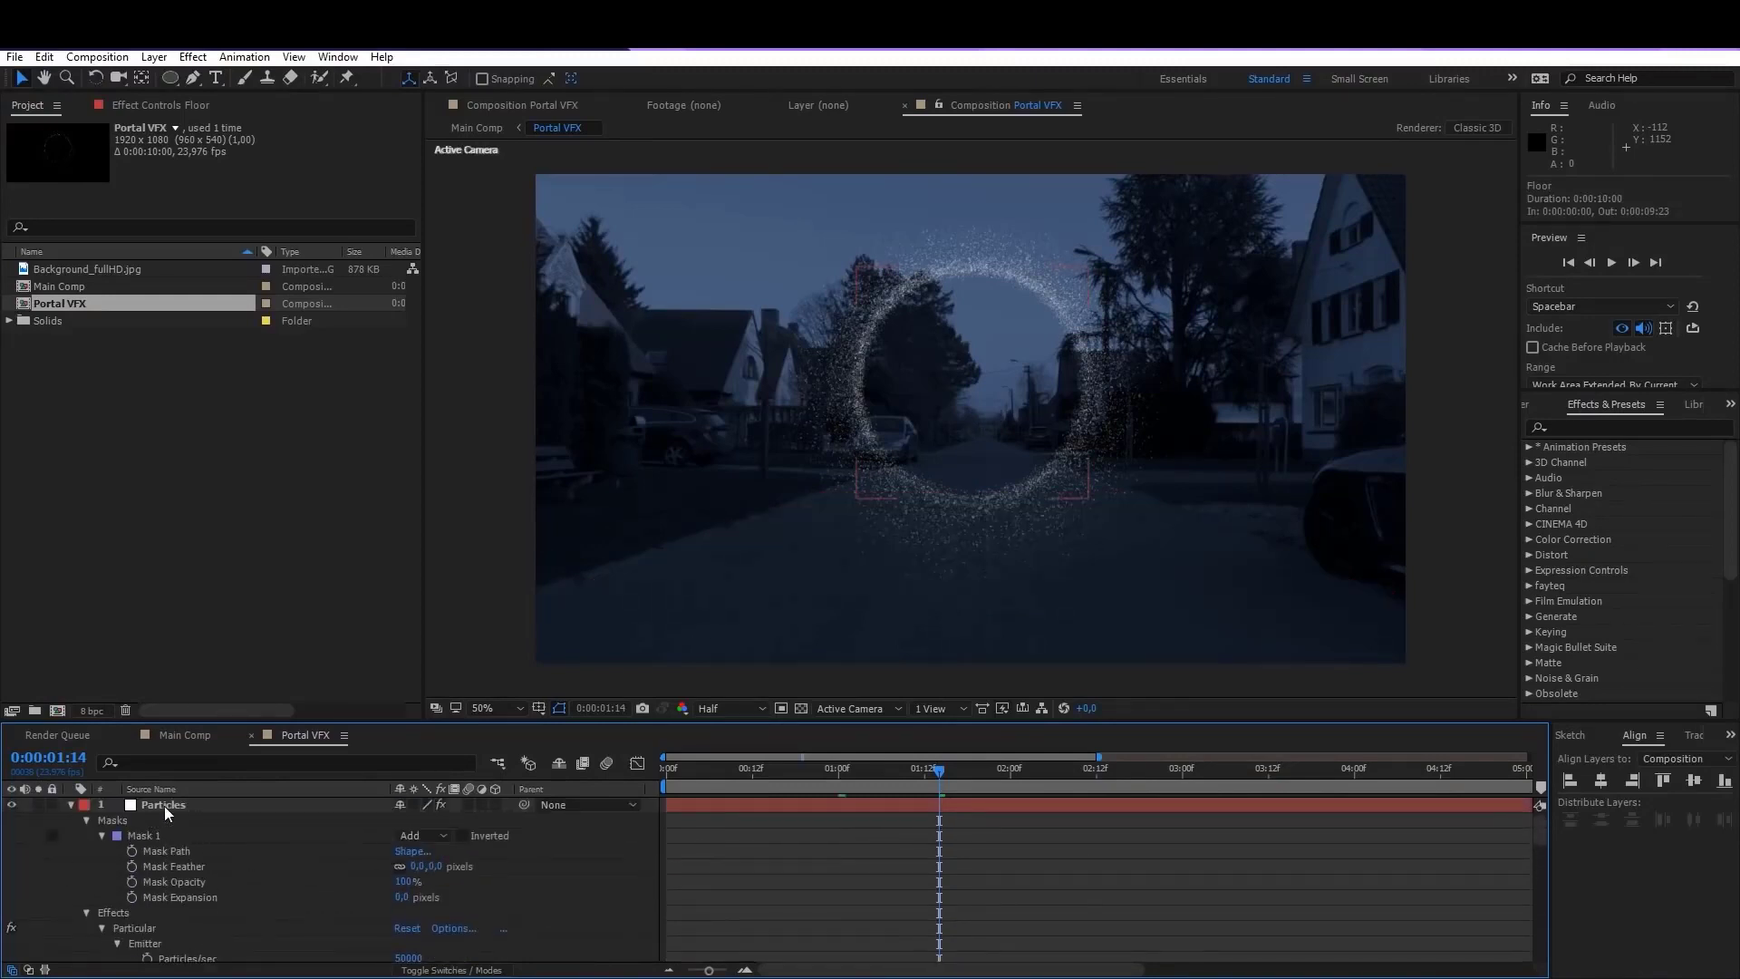
click(165, 807)
click(154, 106)
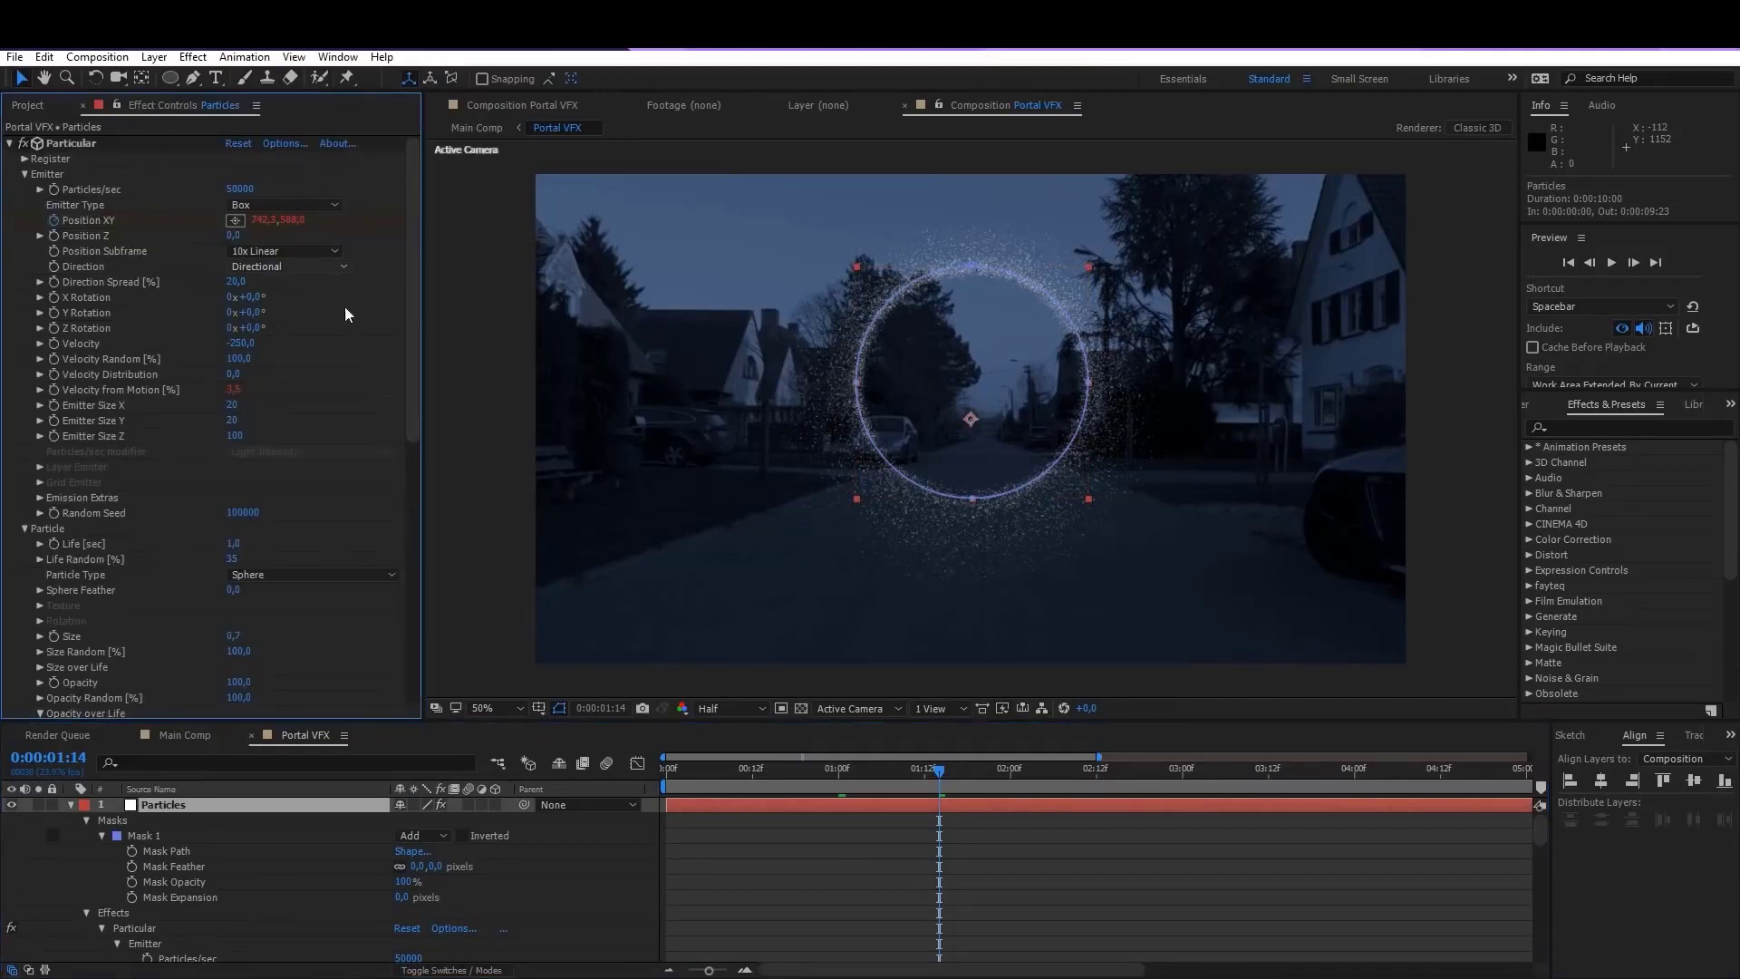
drag(416, 313, 413, 584)
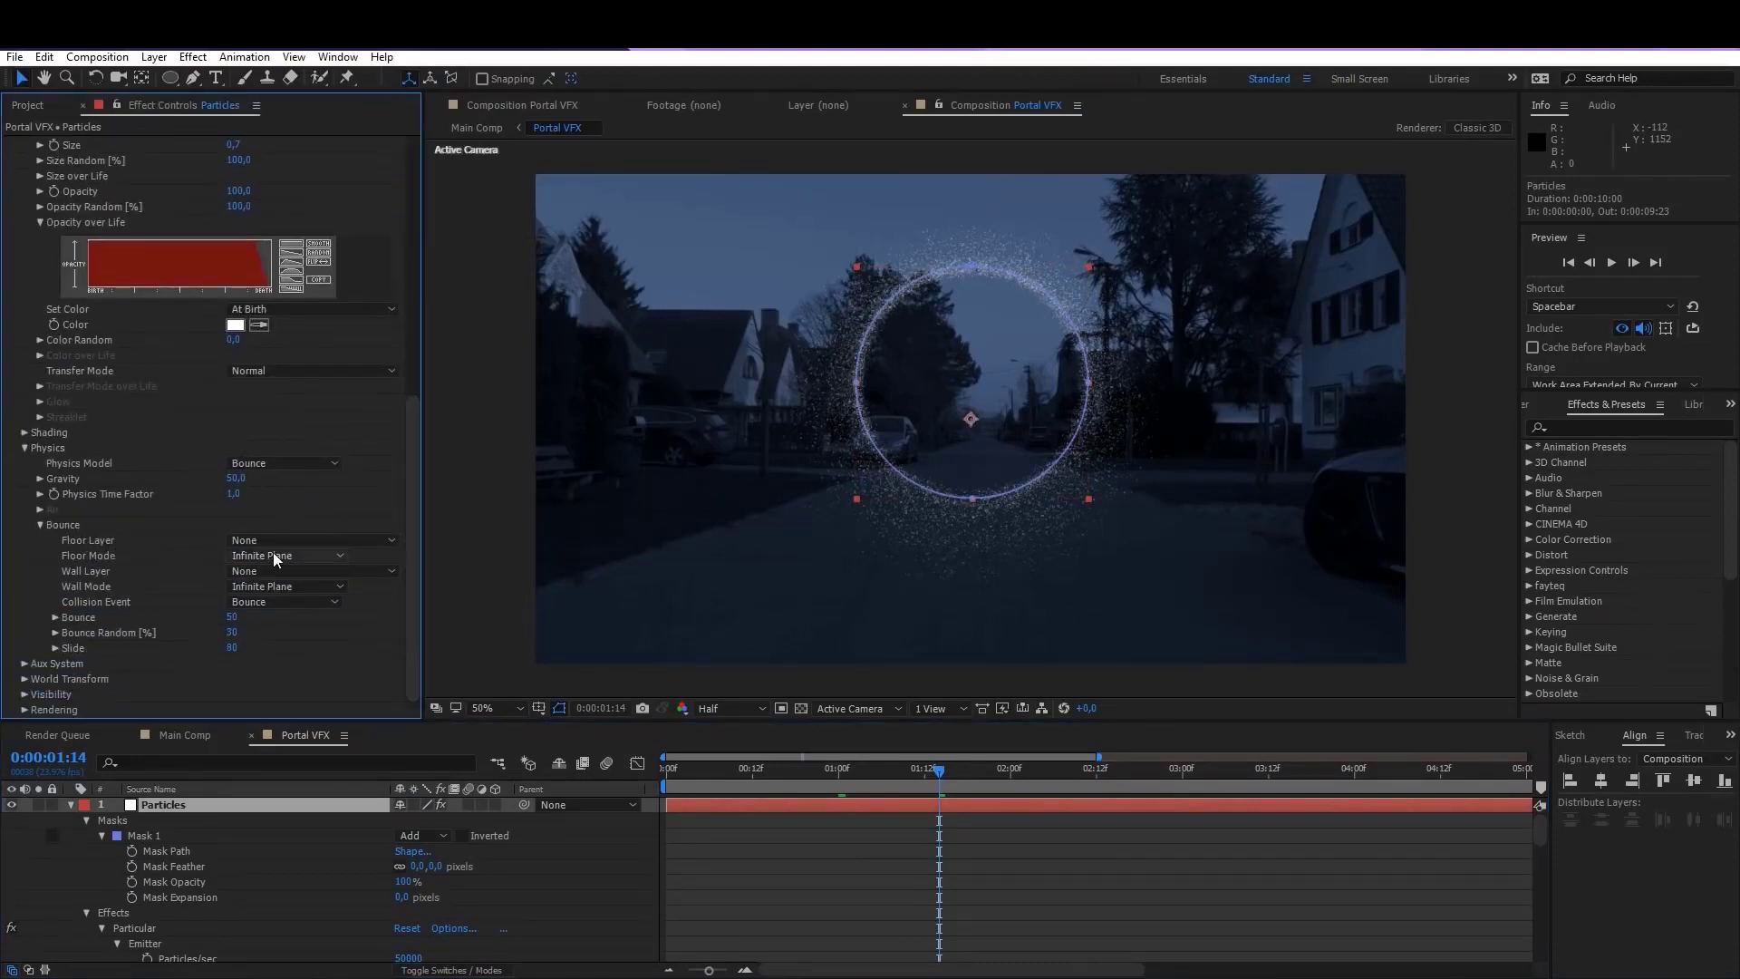
click(349, 541)
click(285, 606)
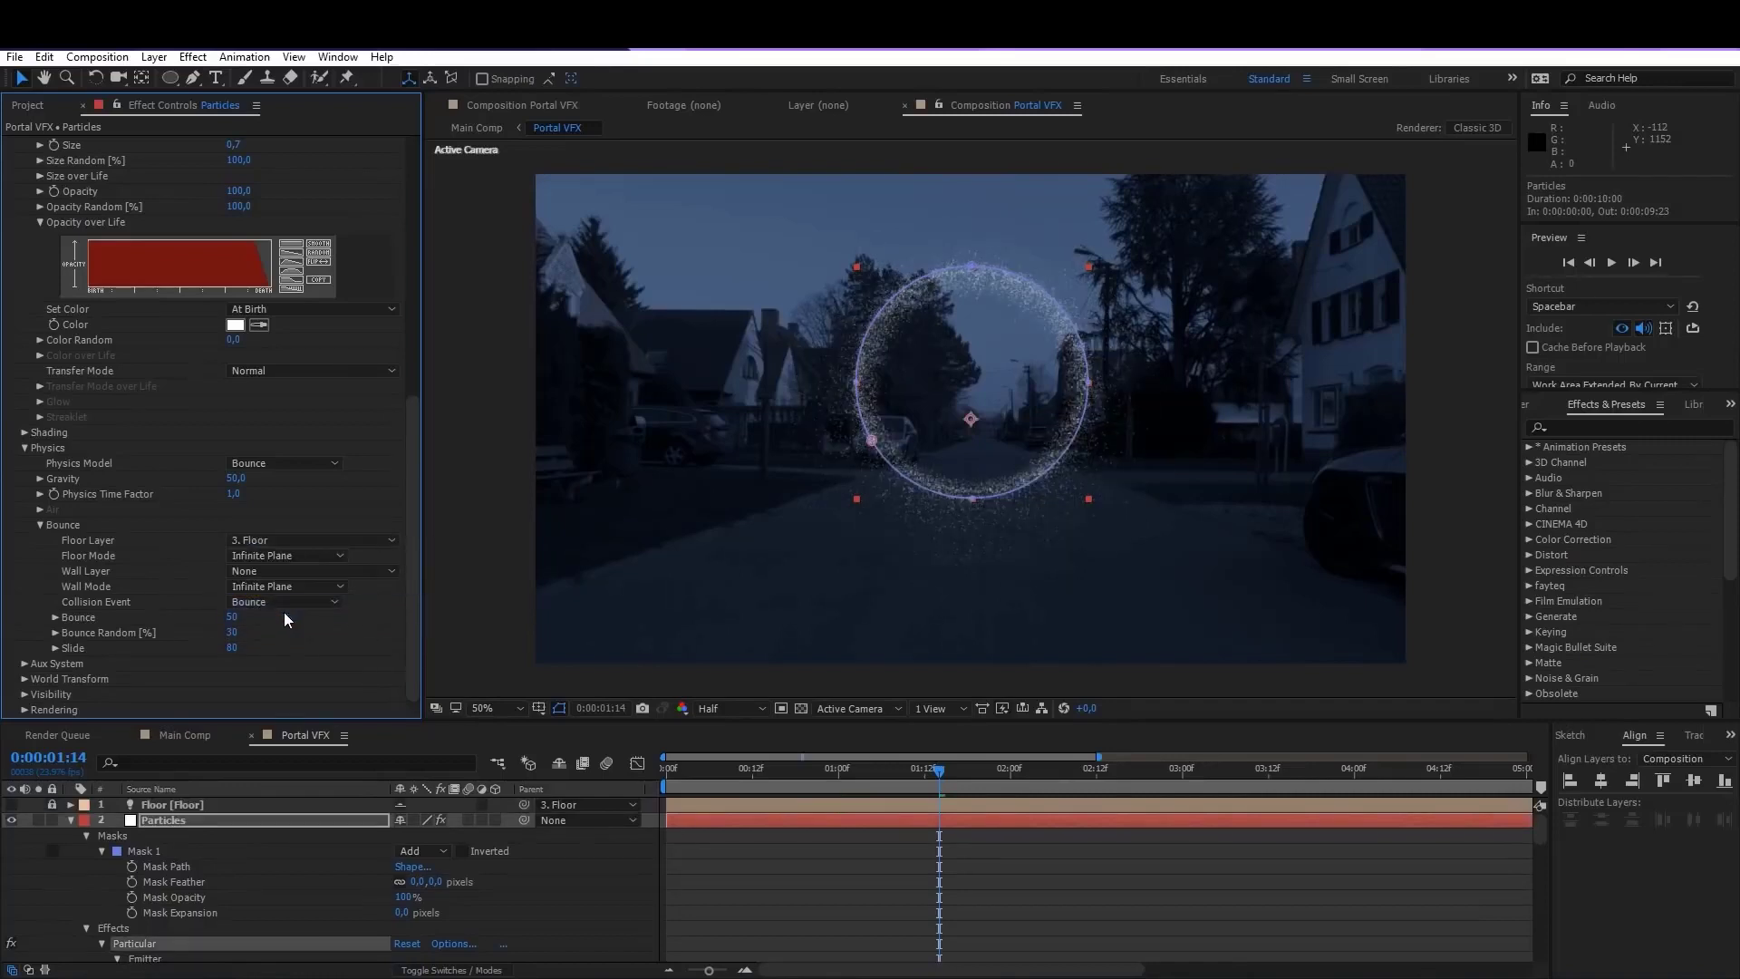
key(space)
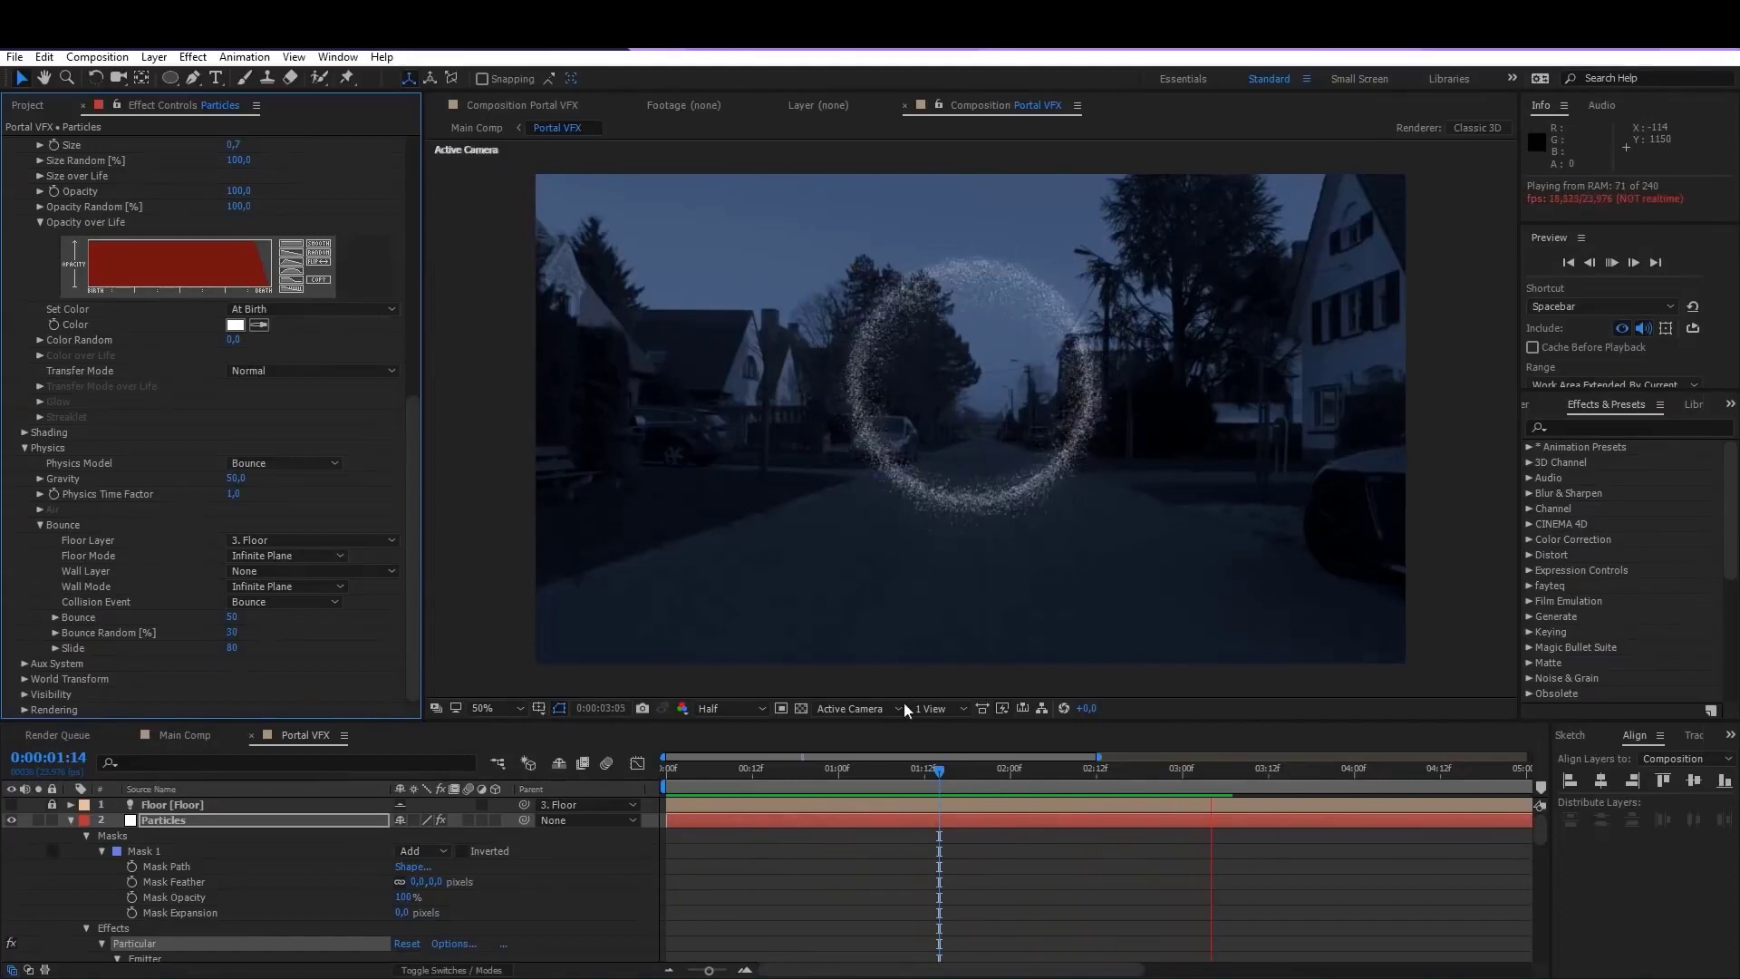
click(945, 773)
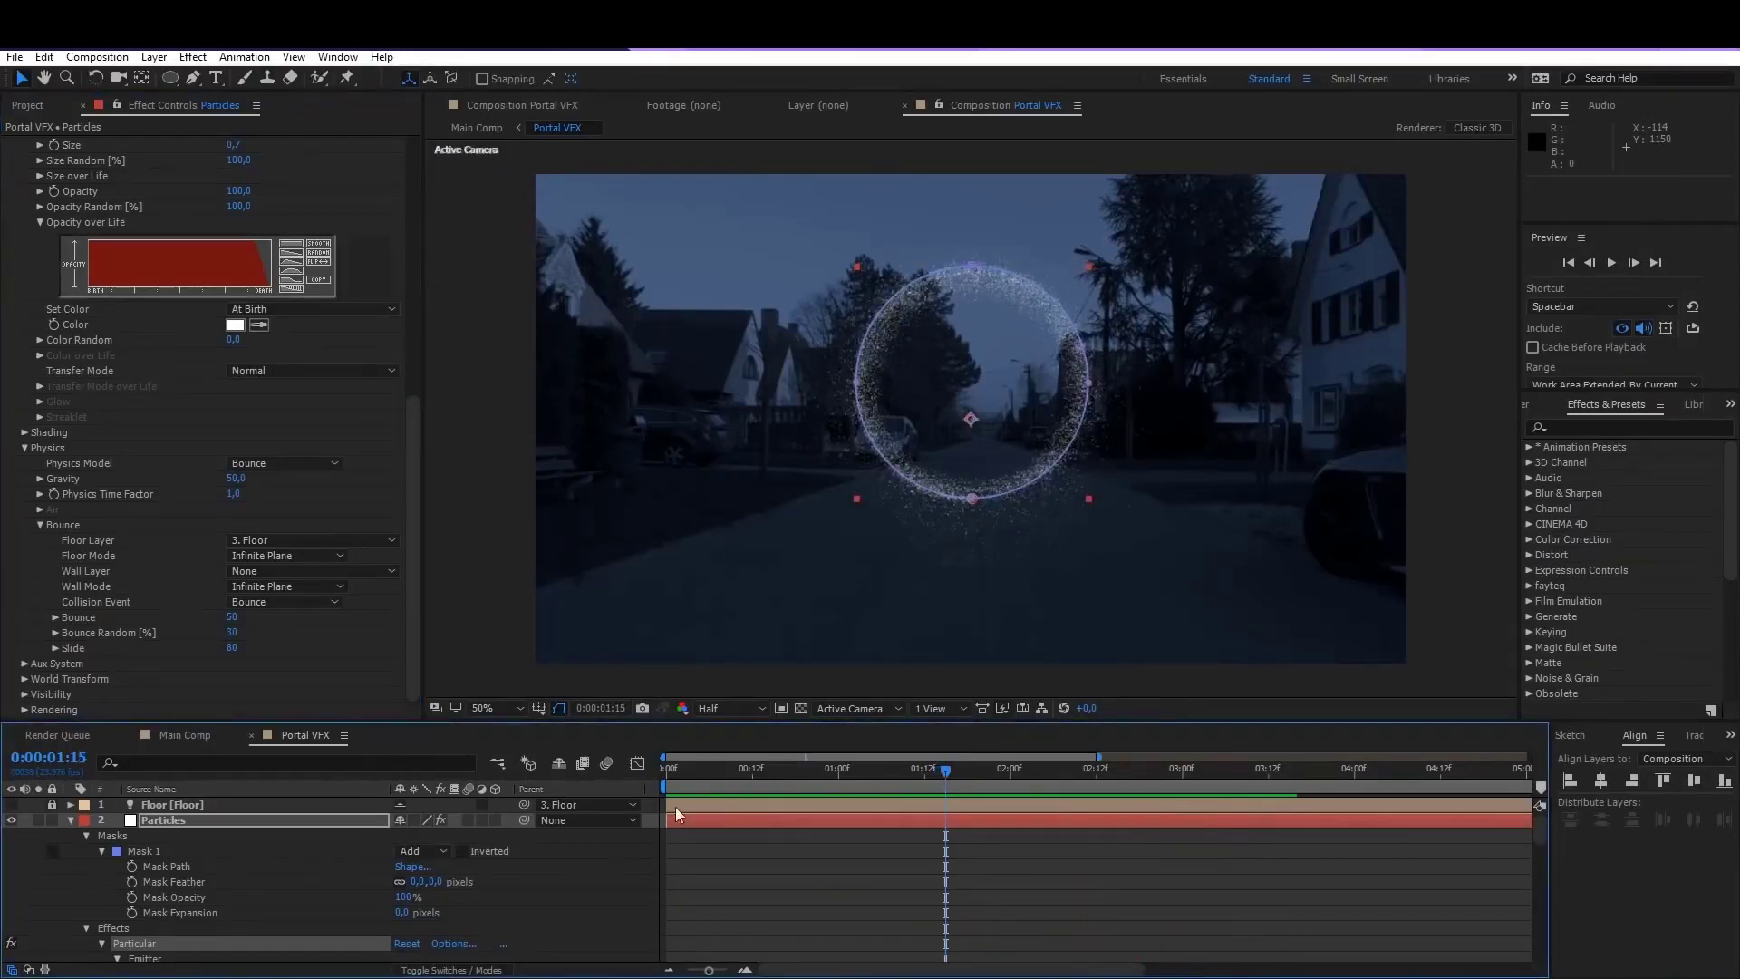
Step: Shift all of the emitter's Position XY keyframes down together, bringing the last keyframe to about 964, 259
click(150, 851)
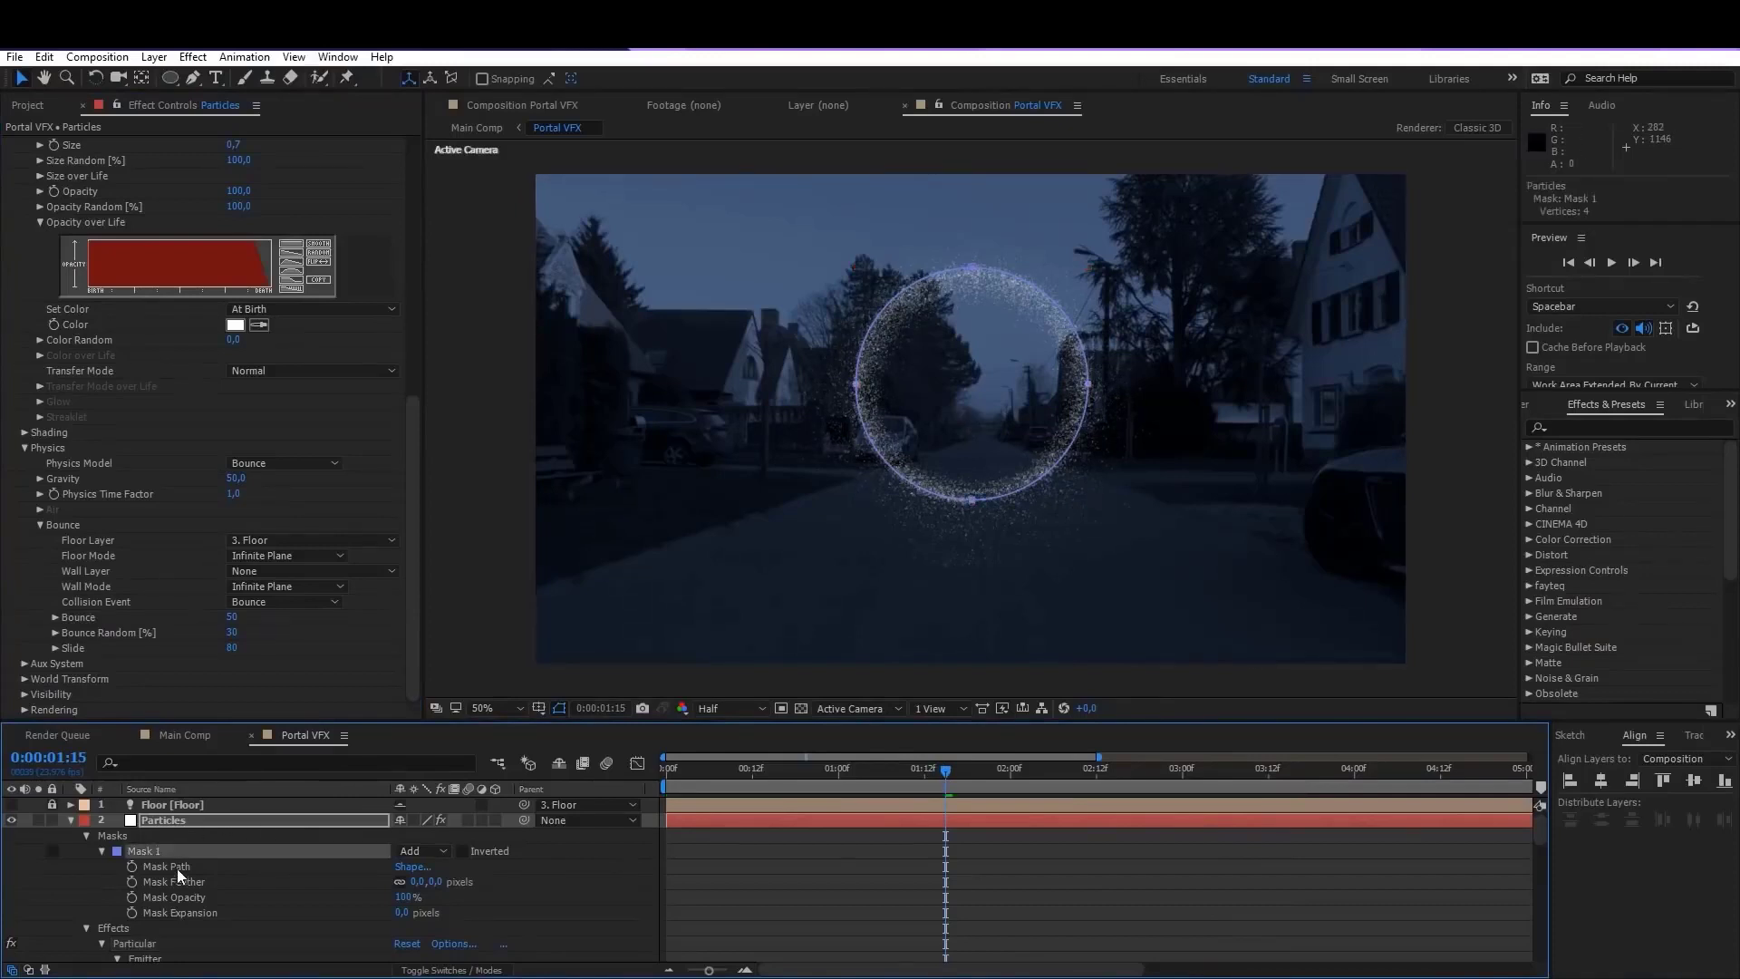
scroll(176, 873, down, 4)
click(177, 895)
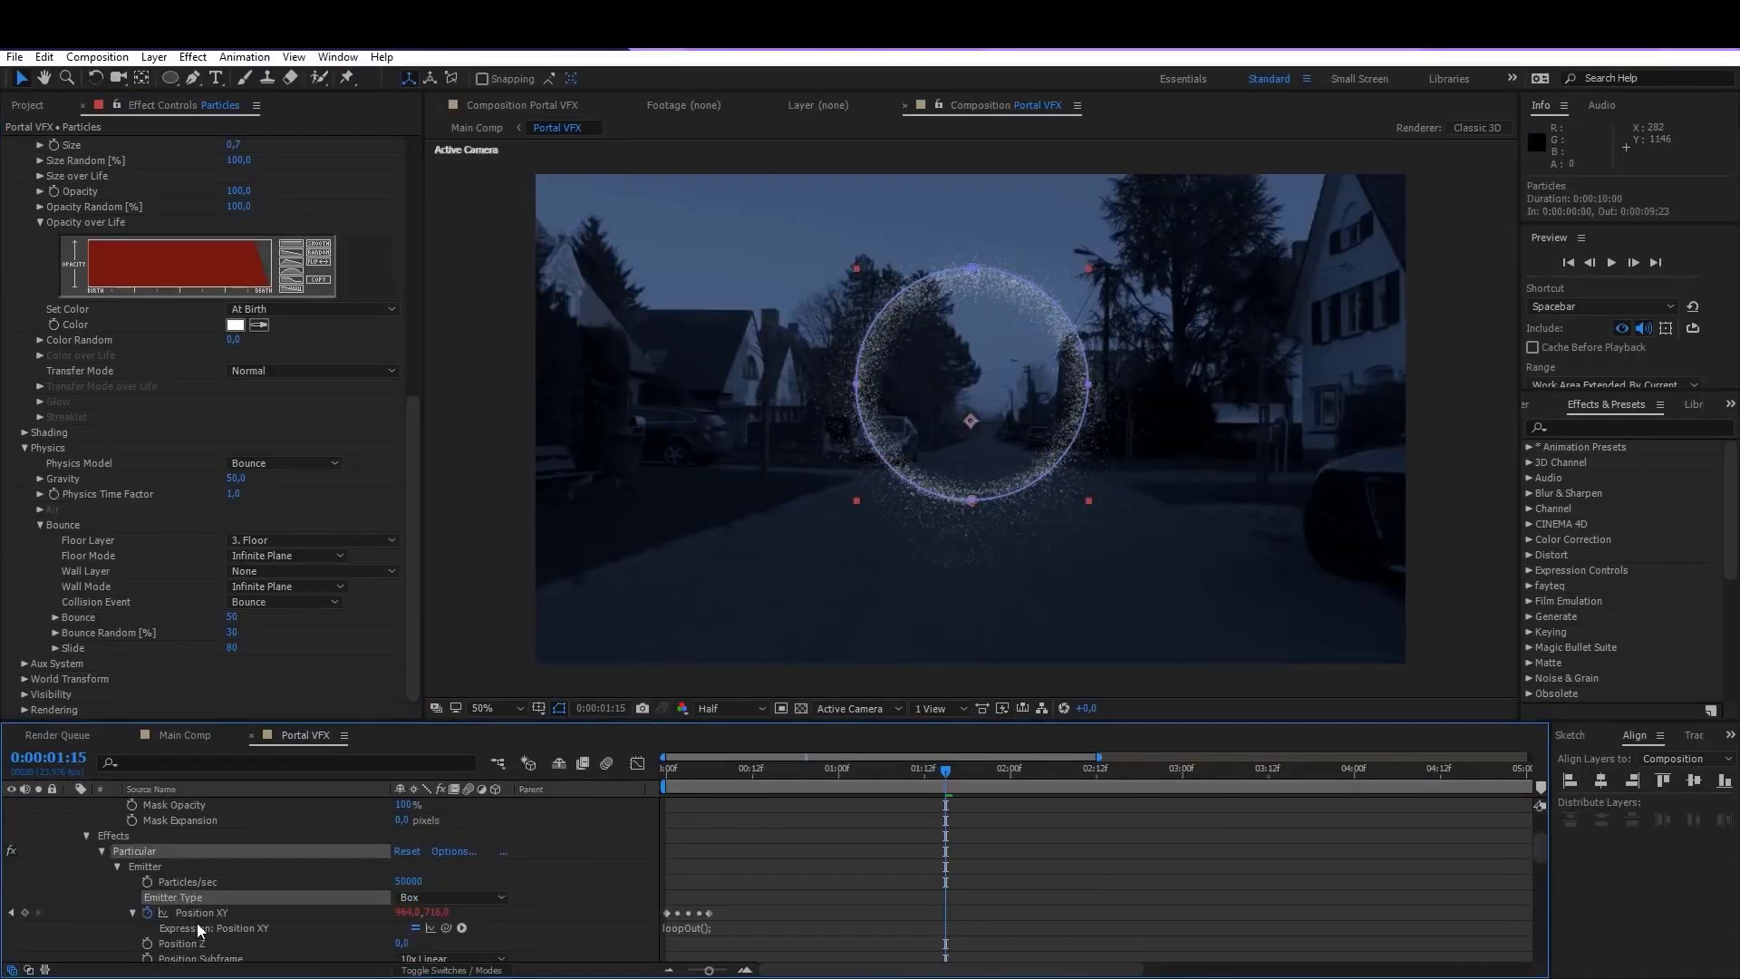
click(216, 911)
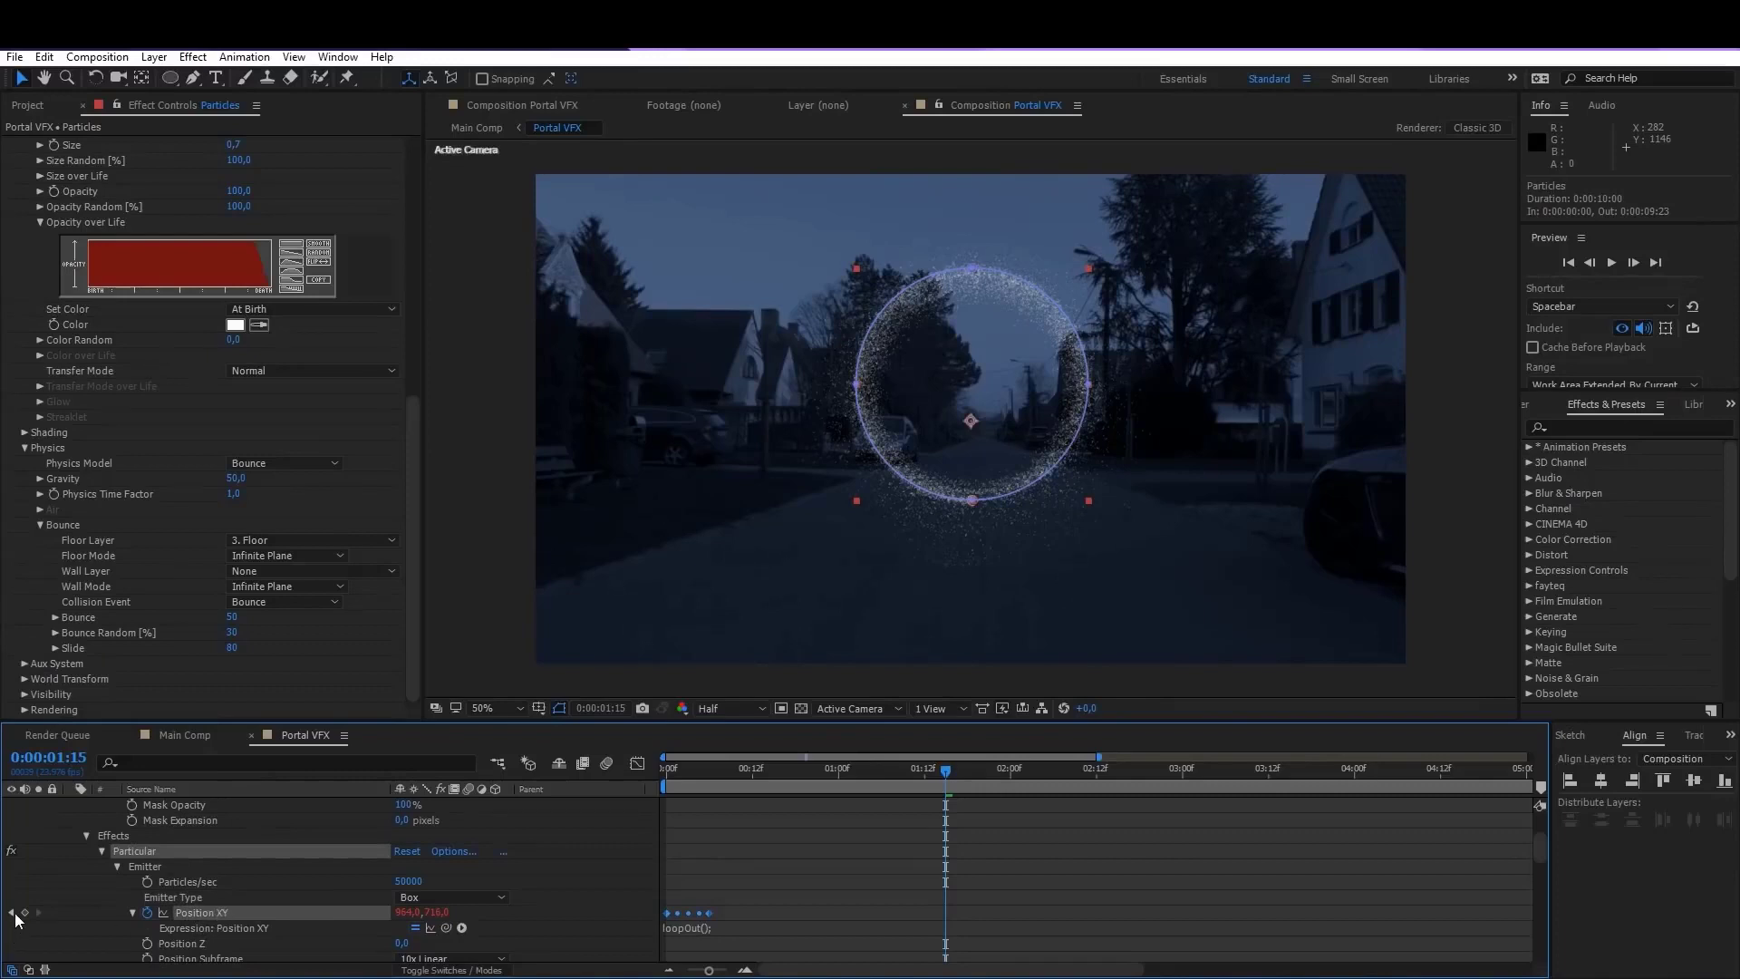
click(12, 913)
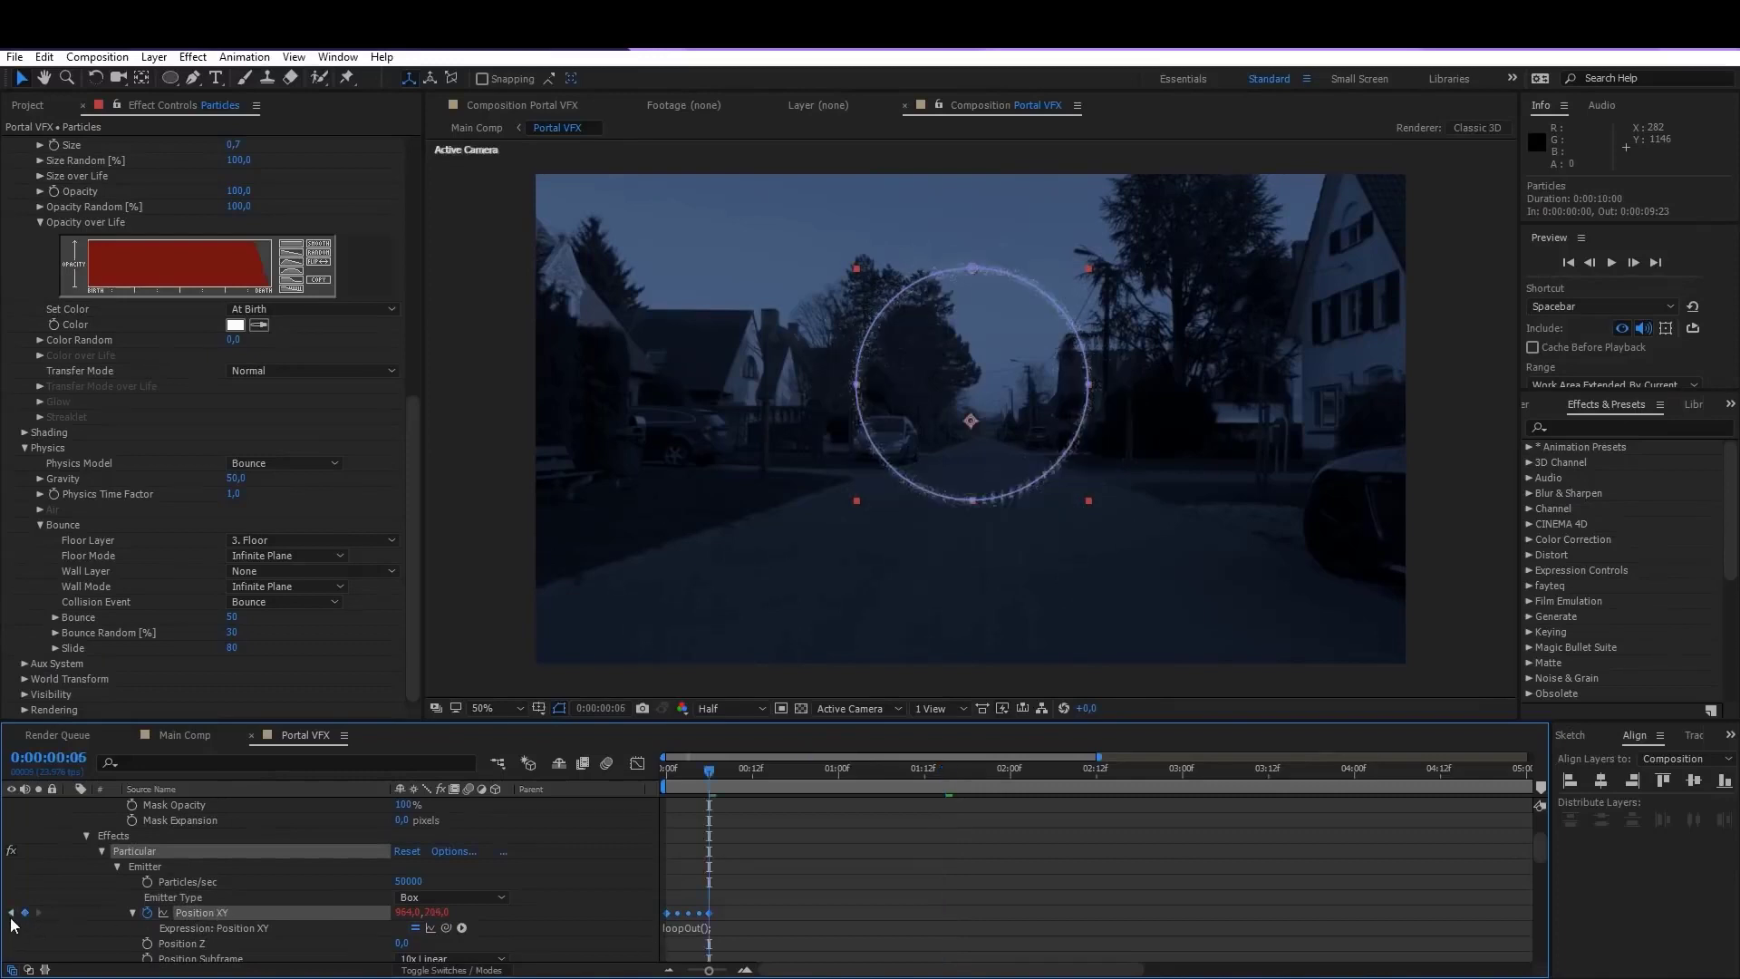
drag(436, 912, 479, 927)
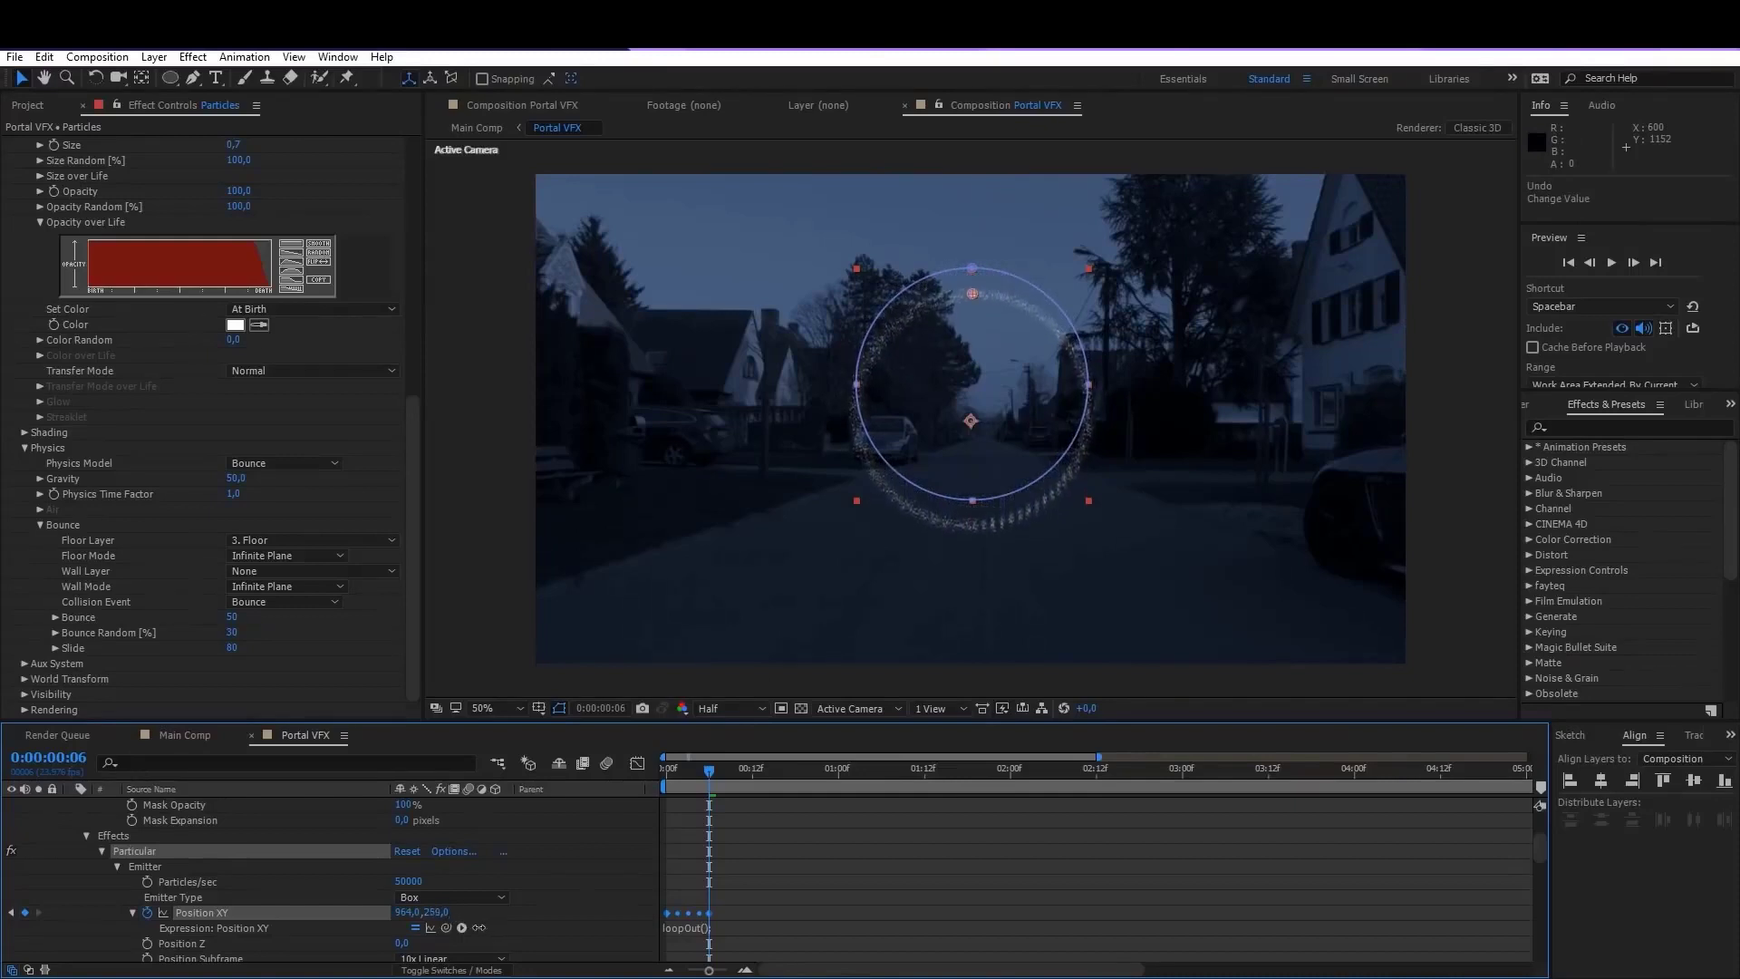
Step: Delete the circular mask from the Particles layer and preview the sparks hitting the floor
click(567, 869)
scroll(576, 858, up, 2)
click(155, 854)
key(Delete)
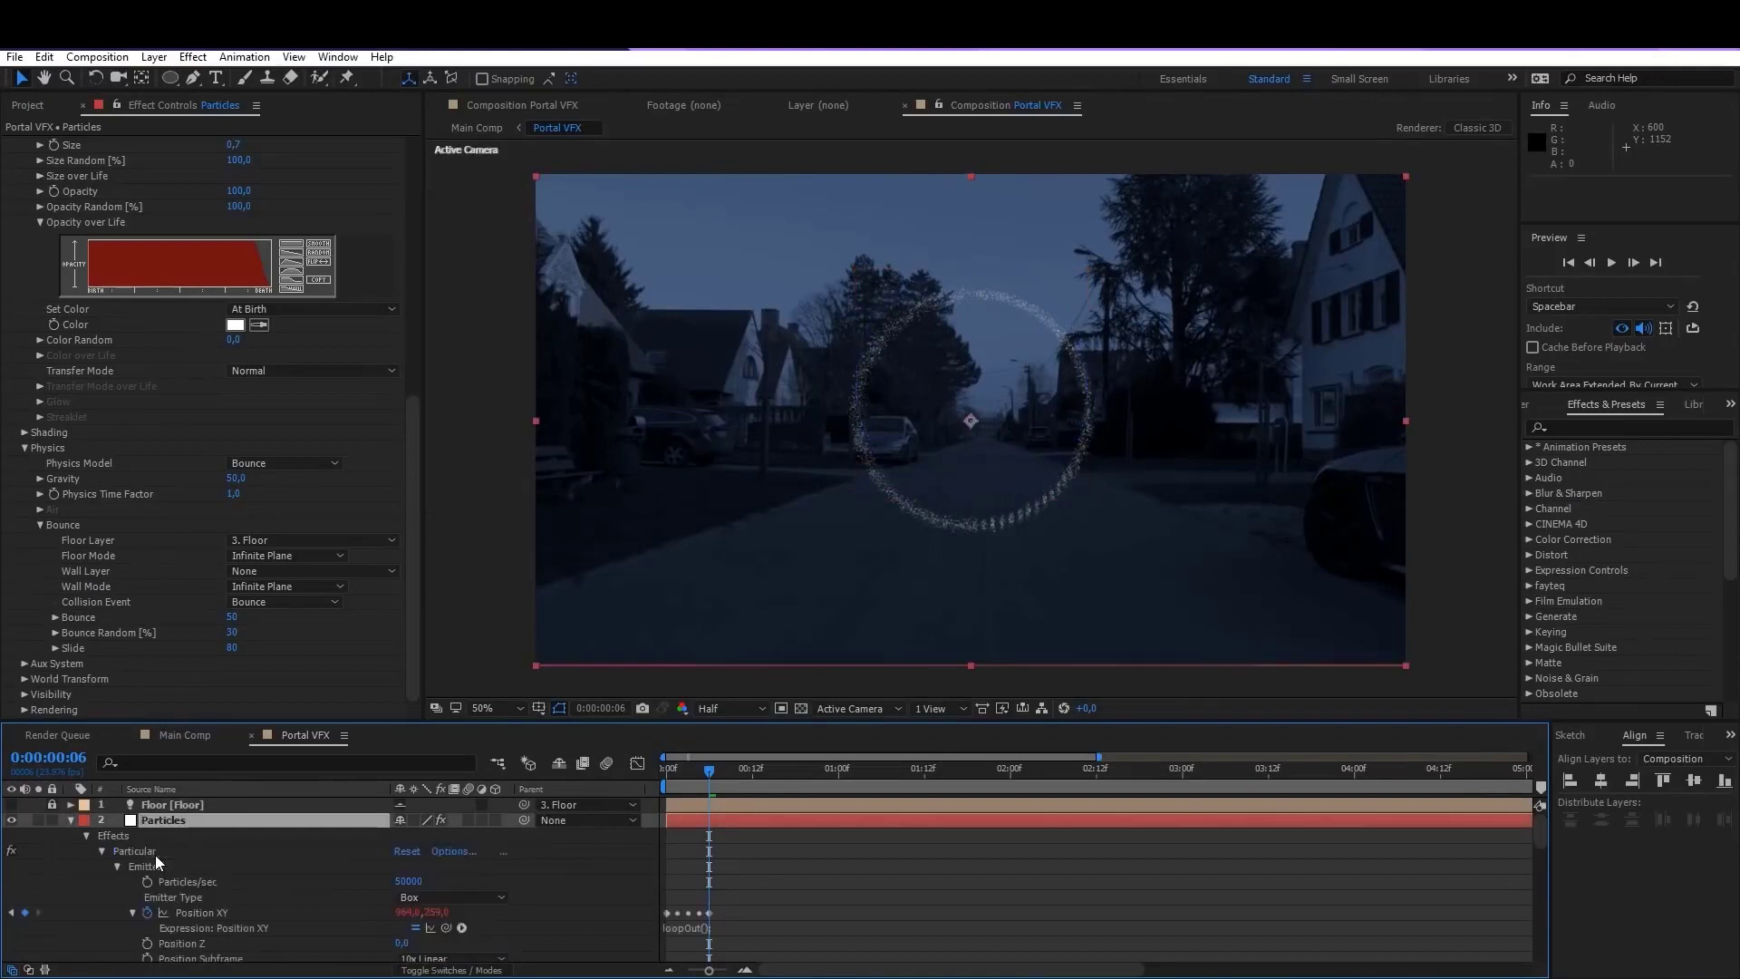
key(space)
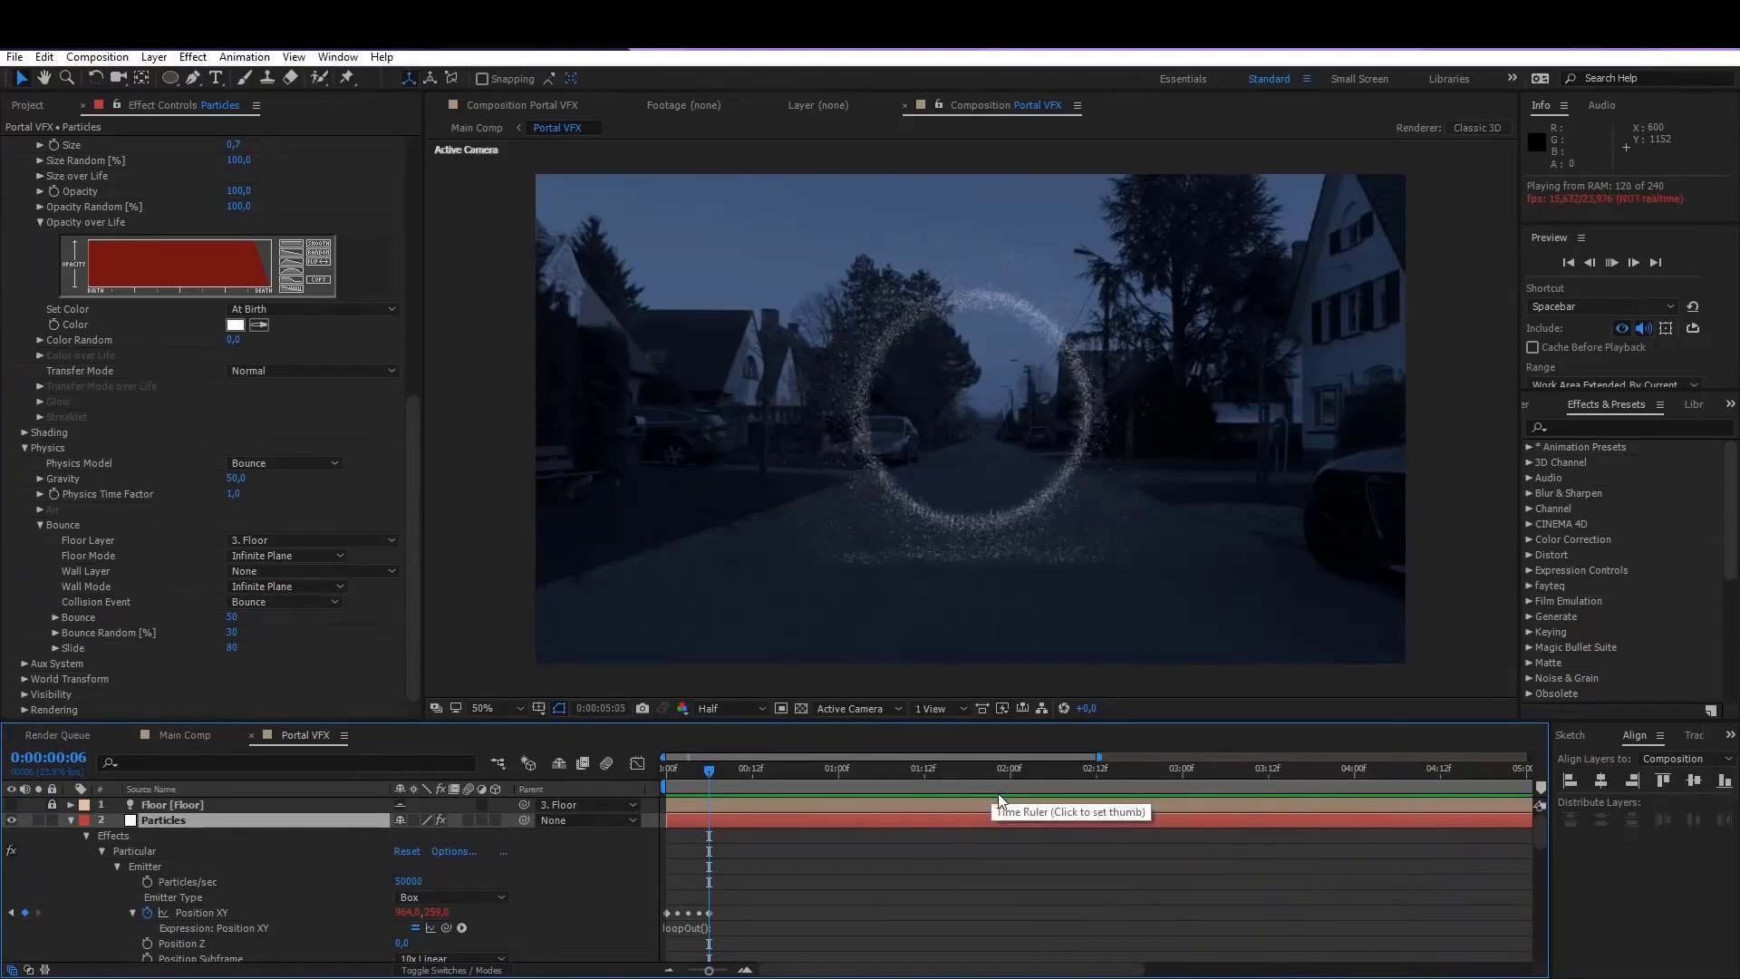
drag(982, 785, 1002, 841)
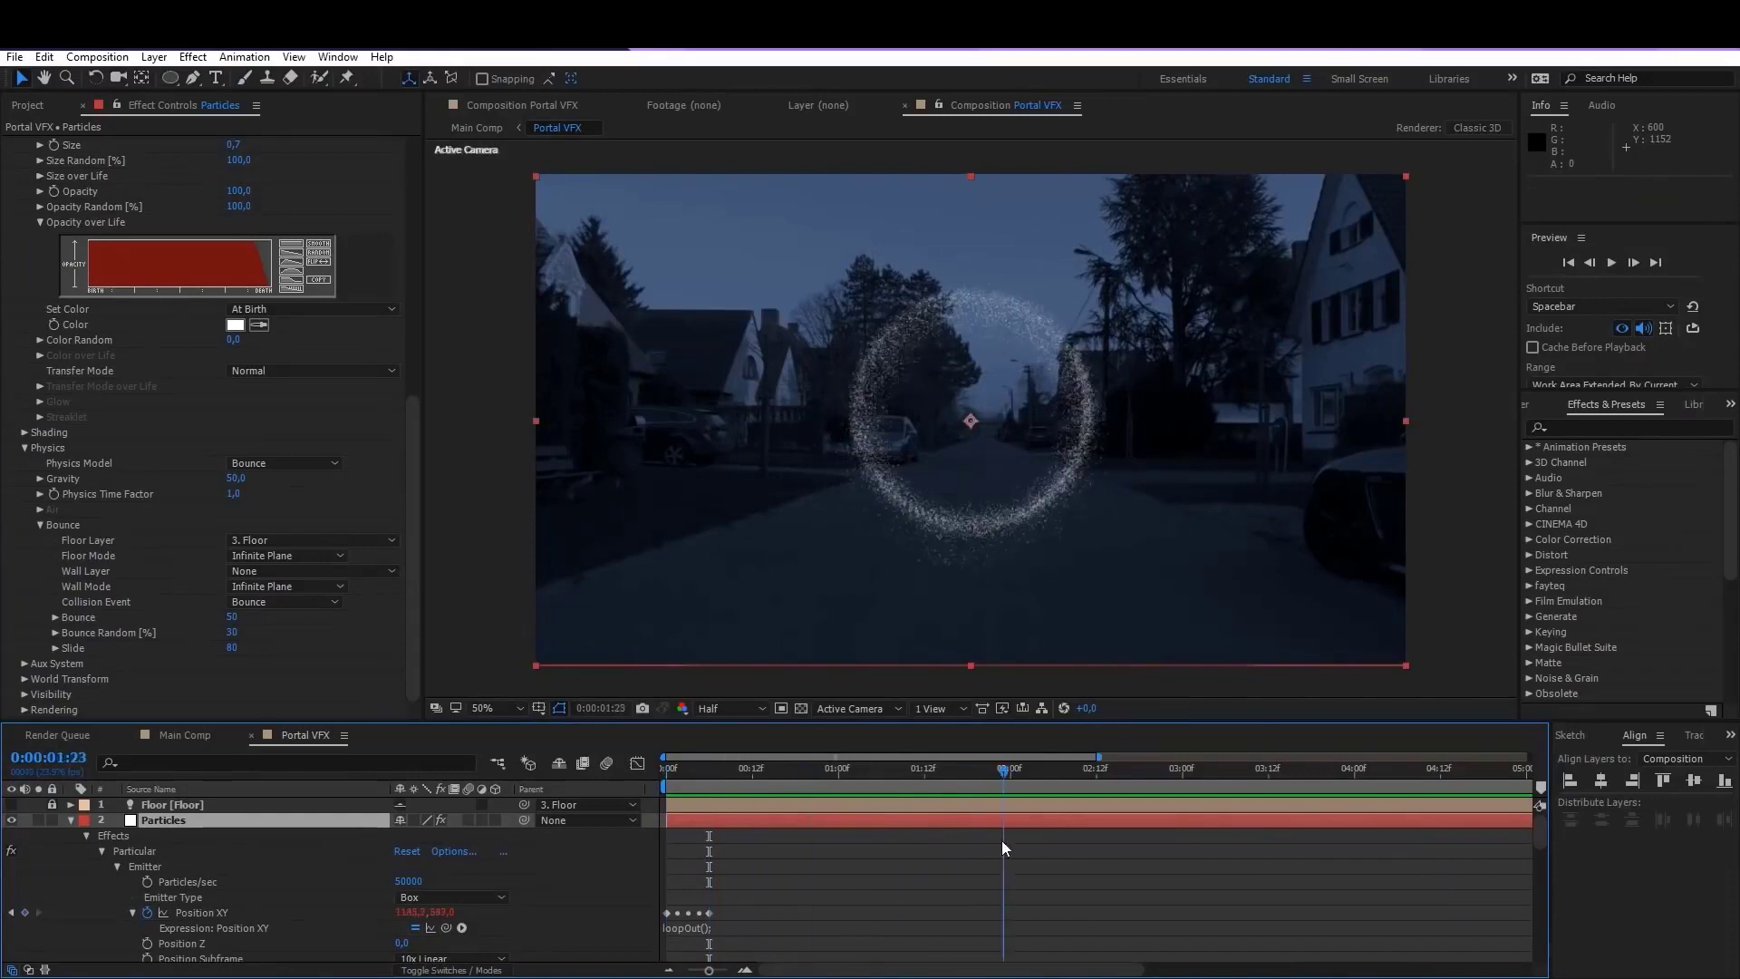
Step: Turn Motion Blur on in the Rendering settings of Particular on the Particles layer
click(209, 819)
drag(413, 514, 414, 587)
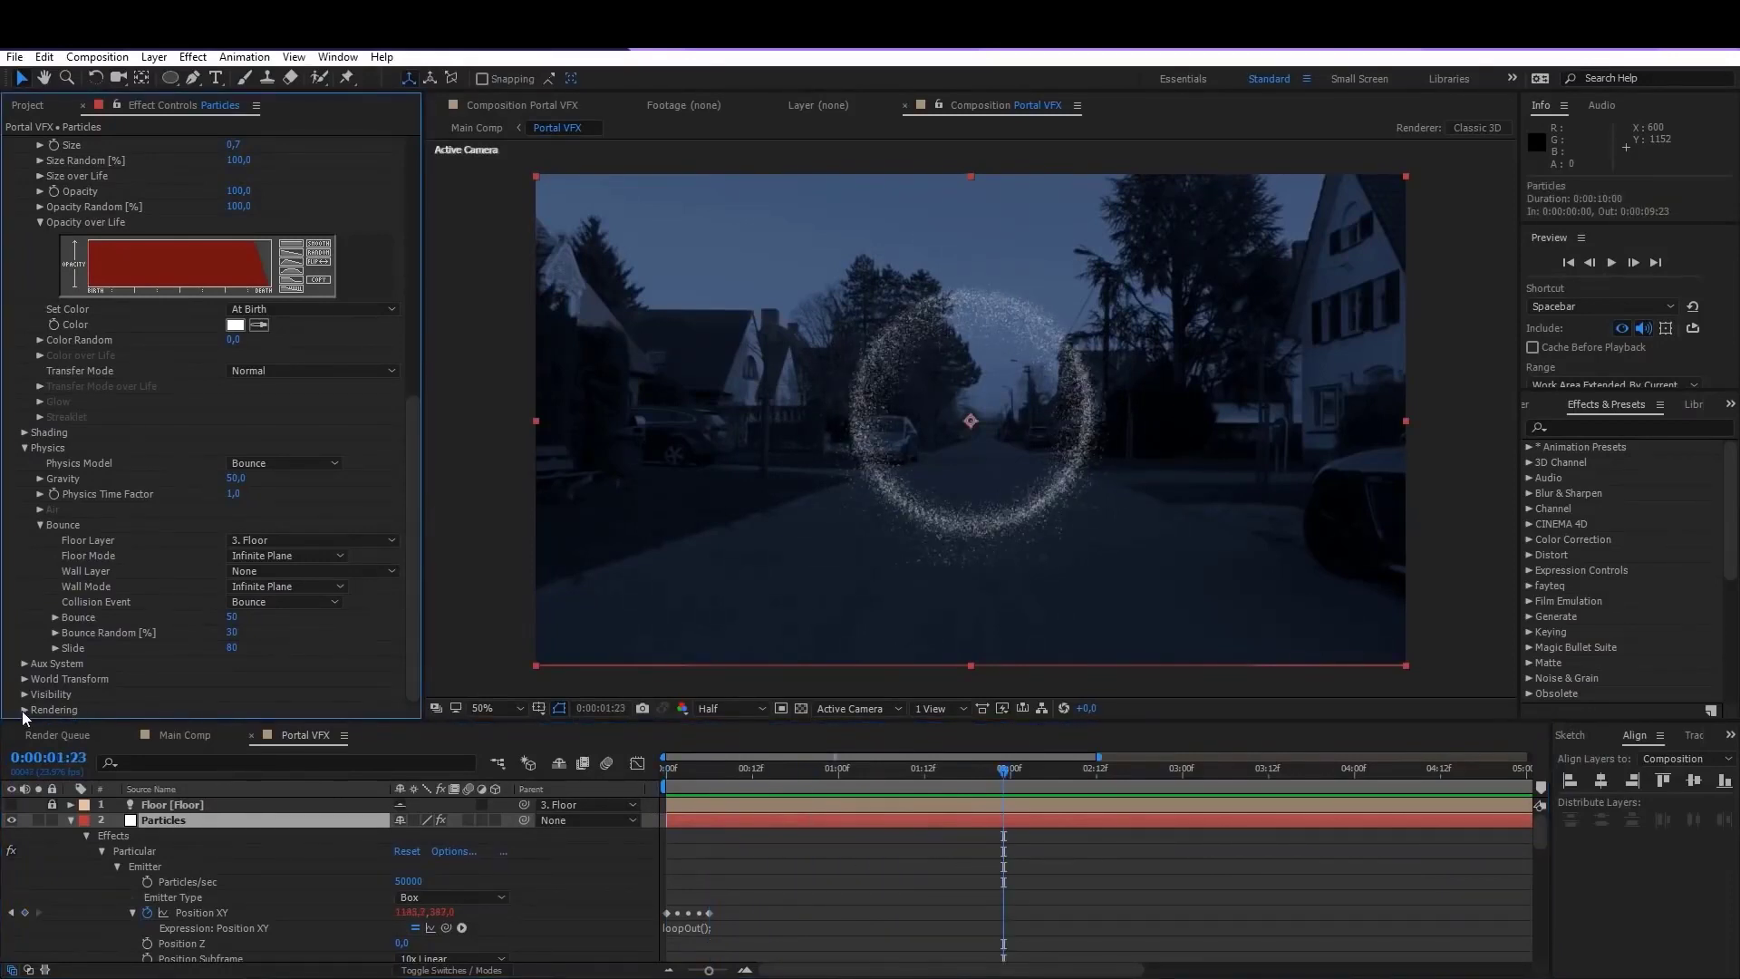
click(24, 709)
click(39, 710)
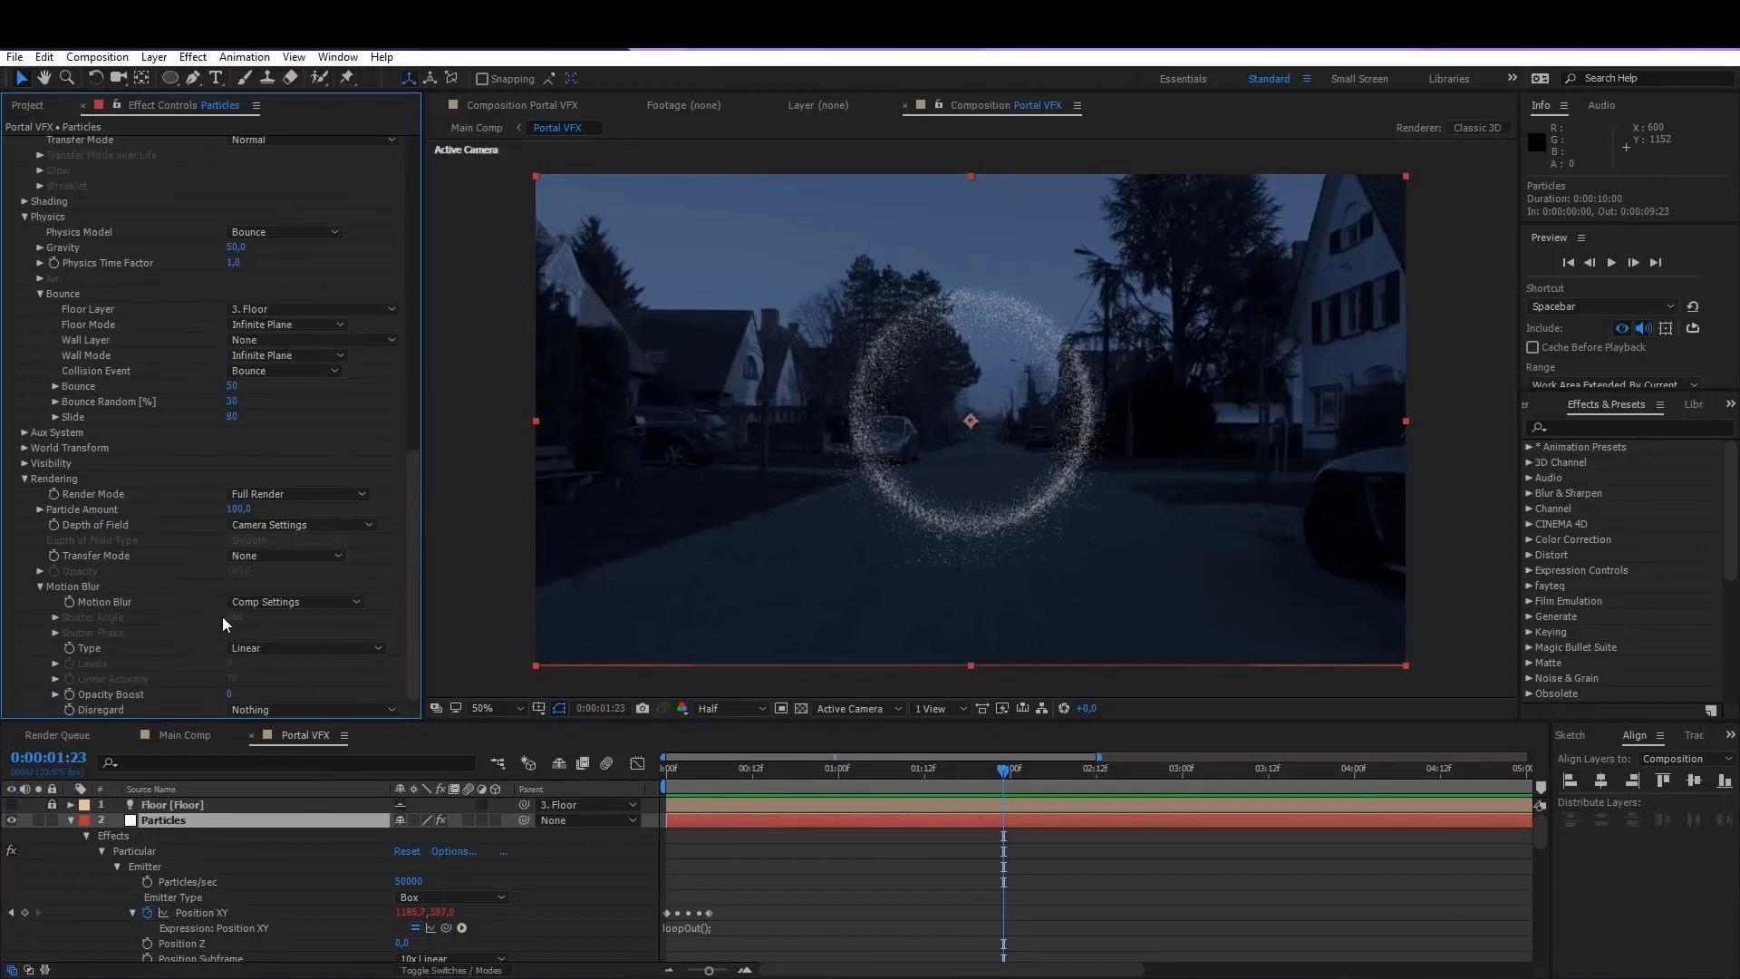
click(272, 602)
click(272, 662)
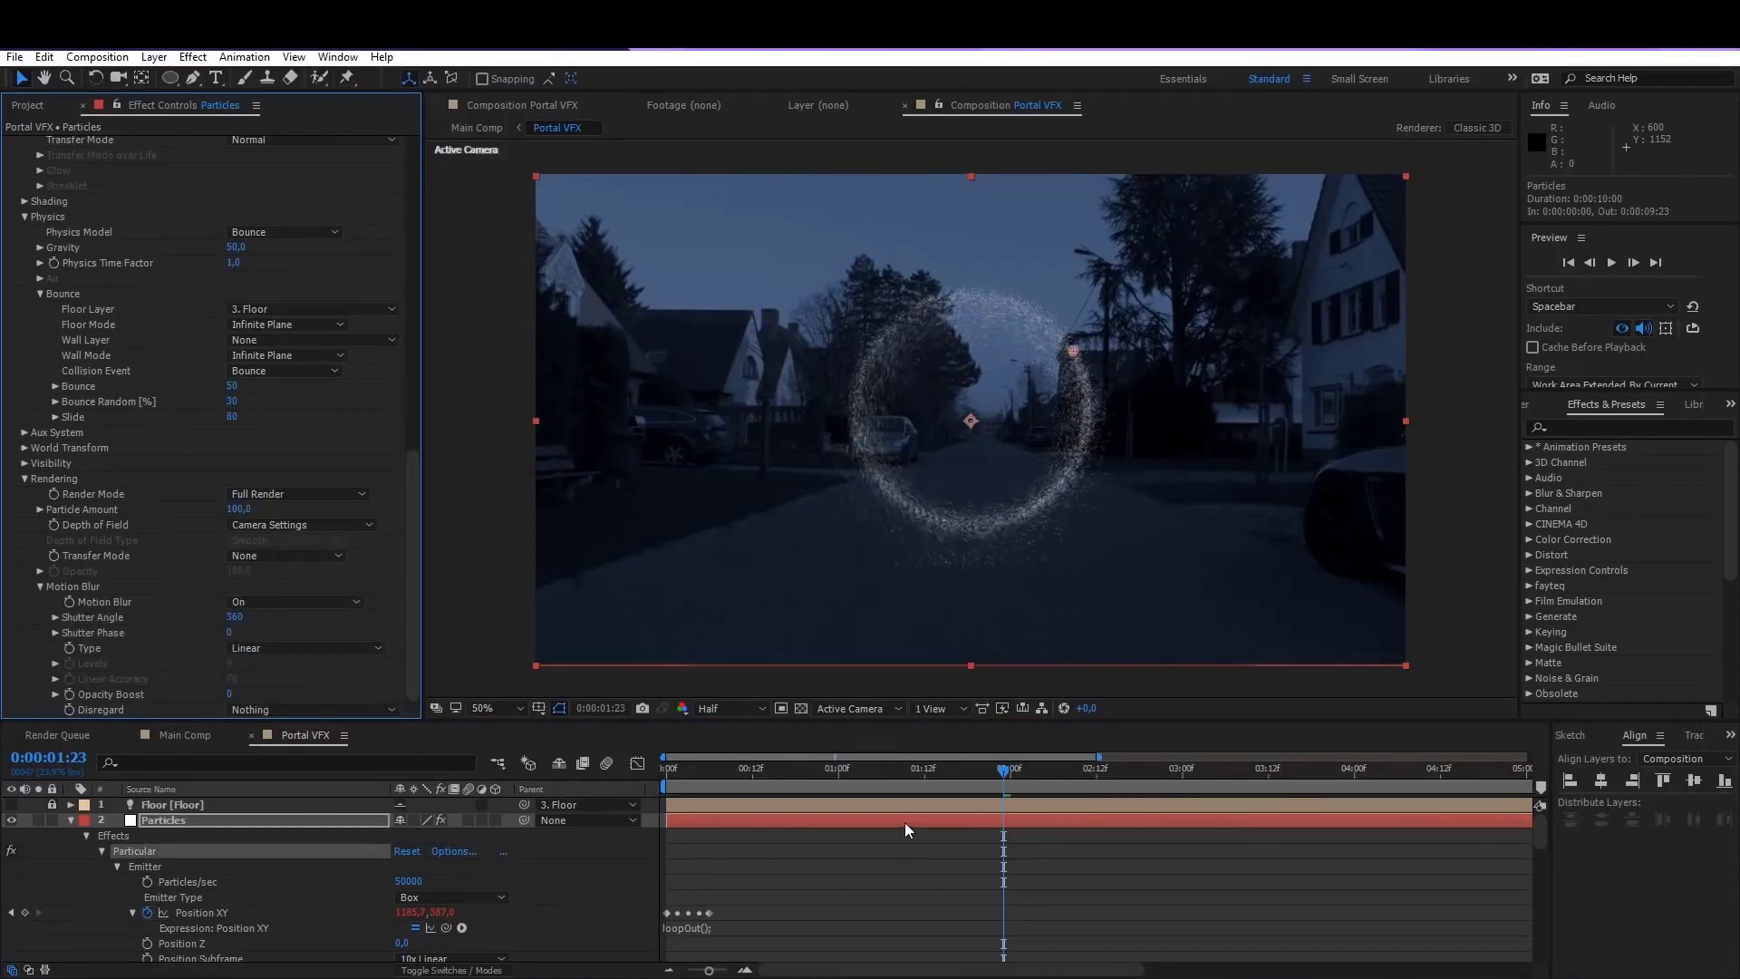
Step: Compare the sparks up close with motion blur off and on, keep it on, and preview the animation
key(period)
key(period)
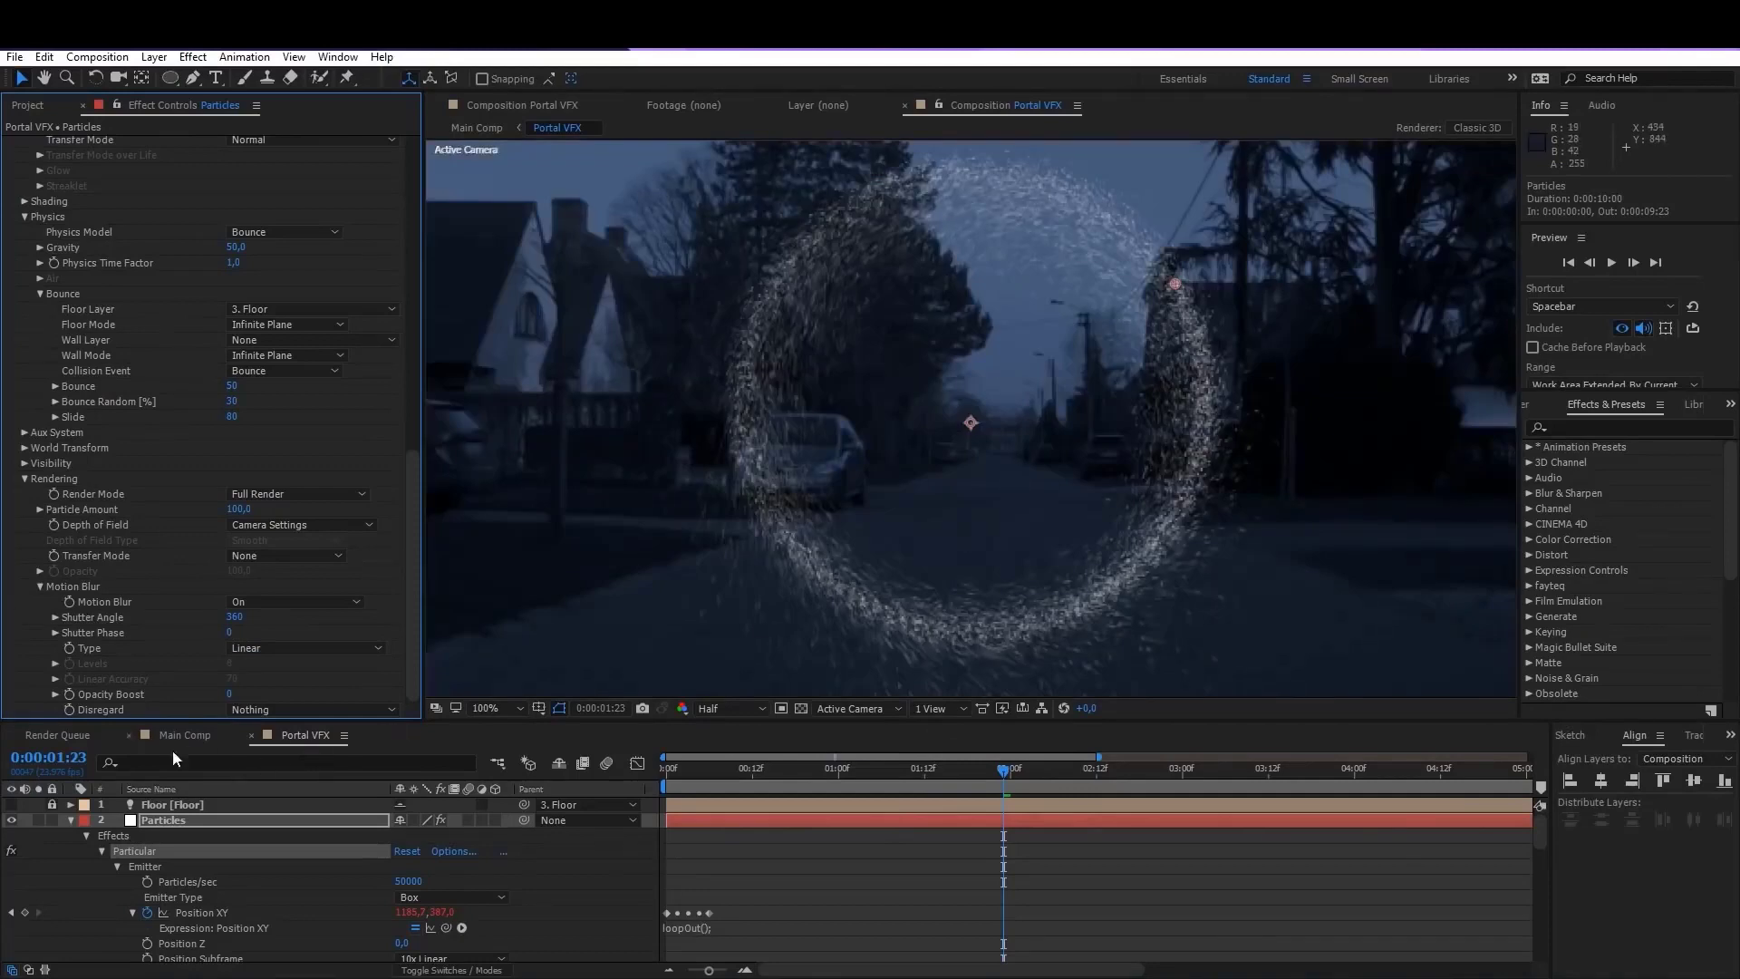
click(270, 604)
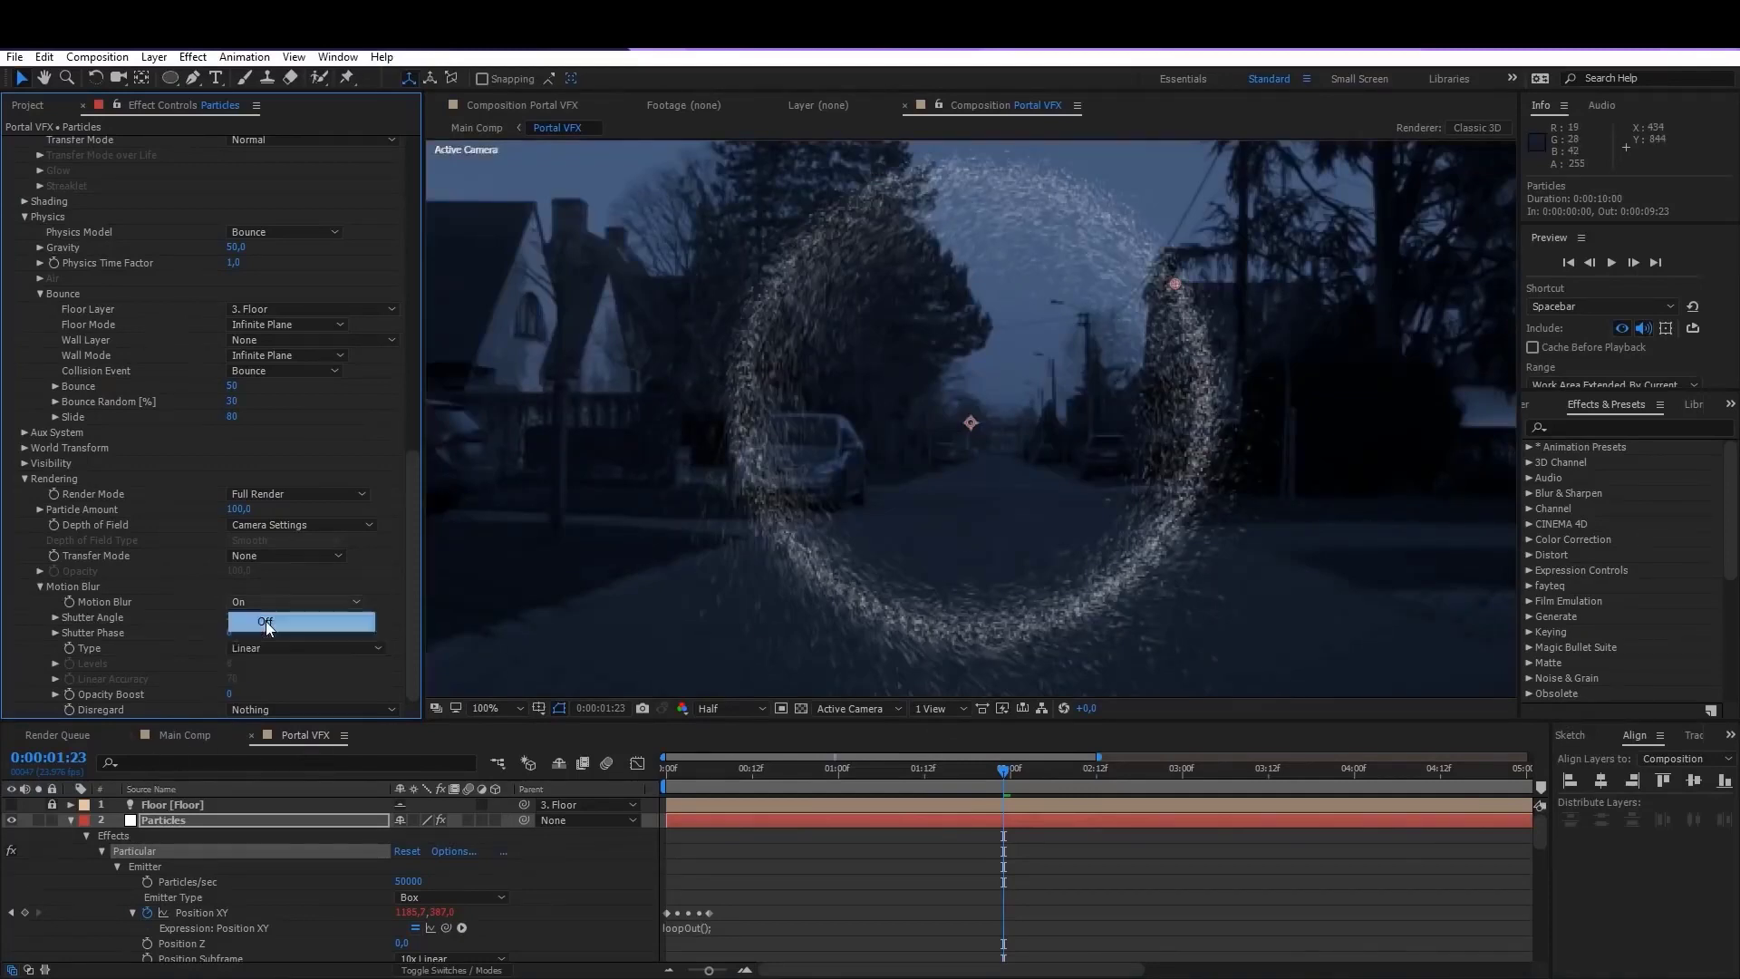
click(265, 621)
click(275, 601)
click(269, 664)
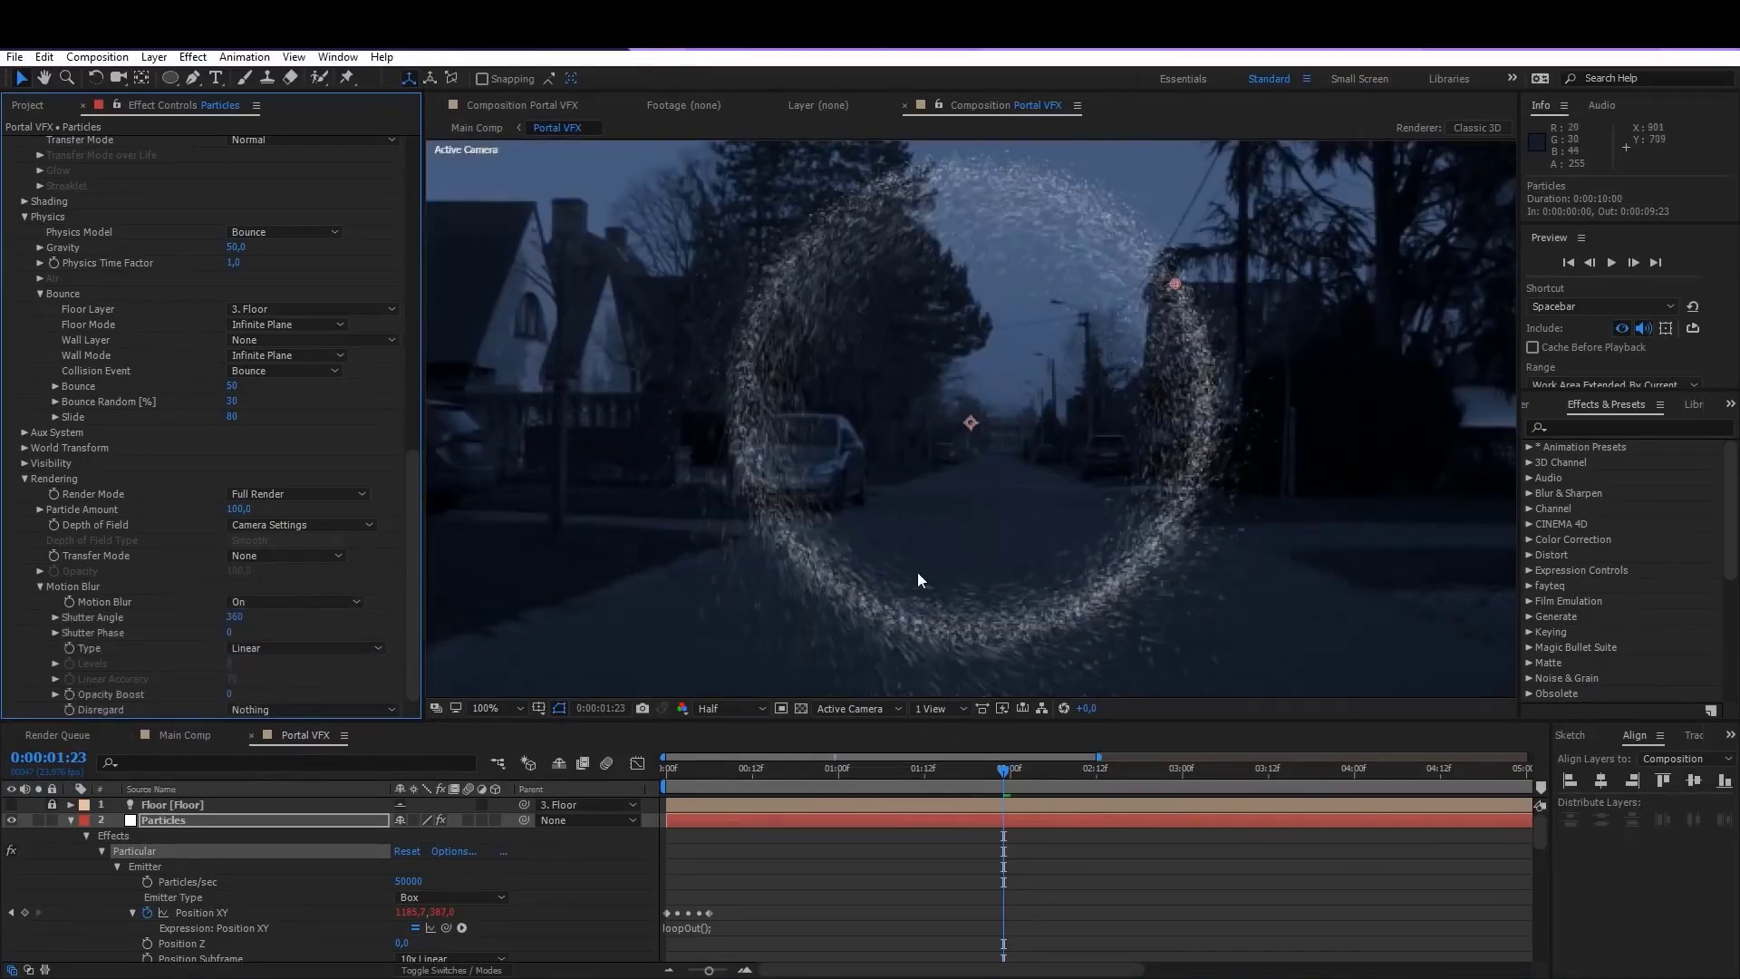
key(comma)
key(comma)
key(space)
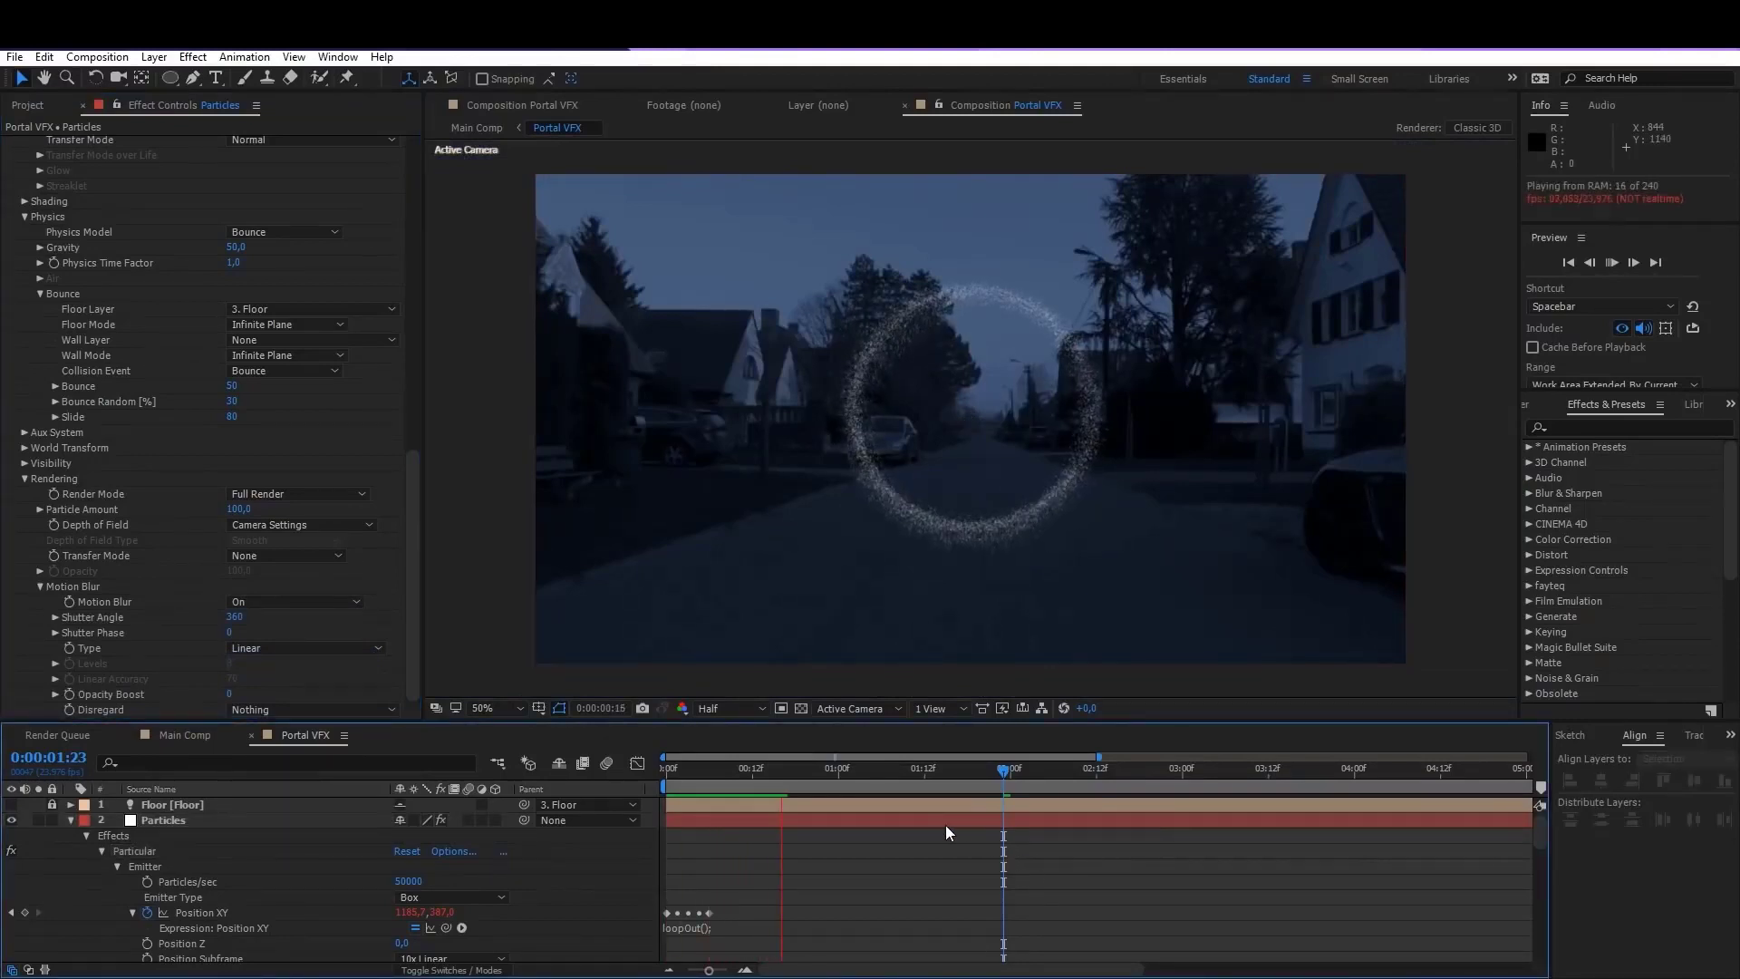
click(759, 779)
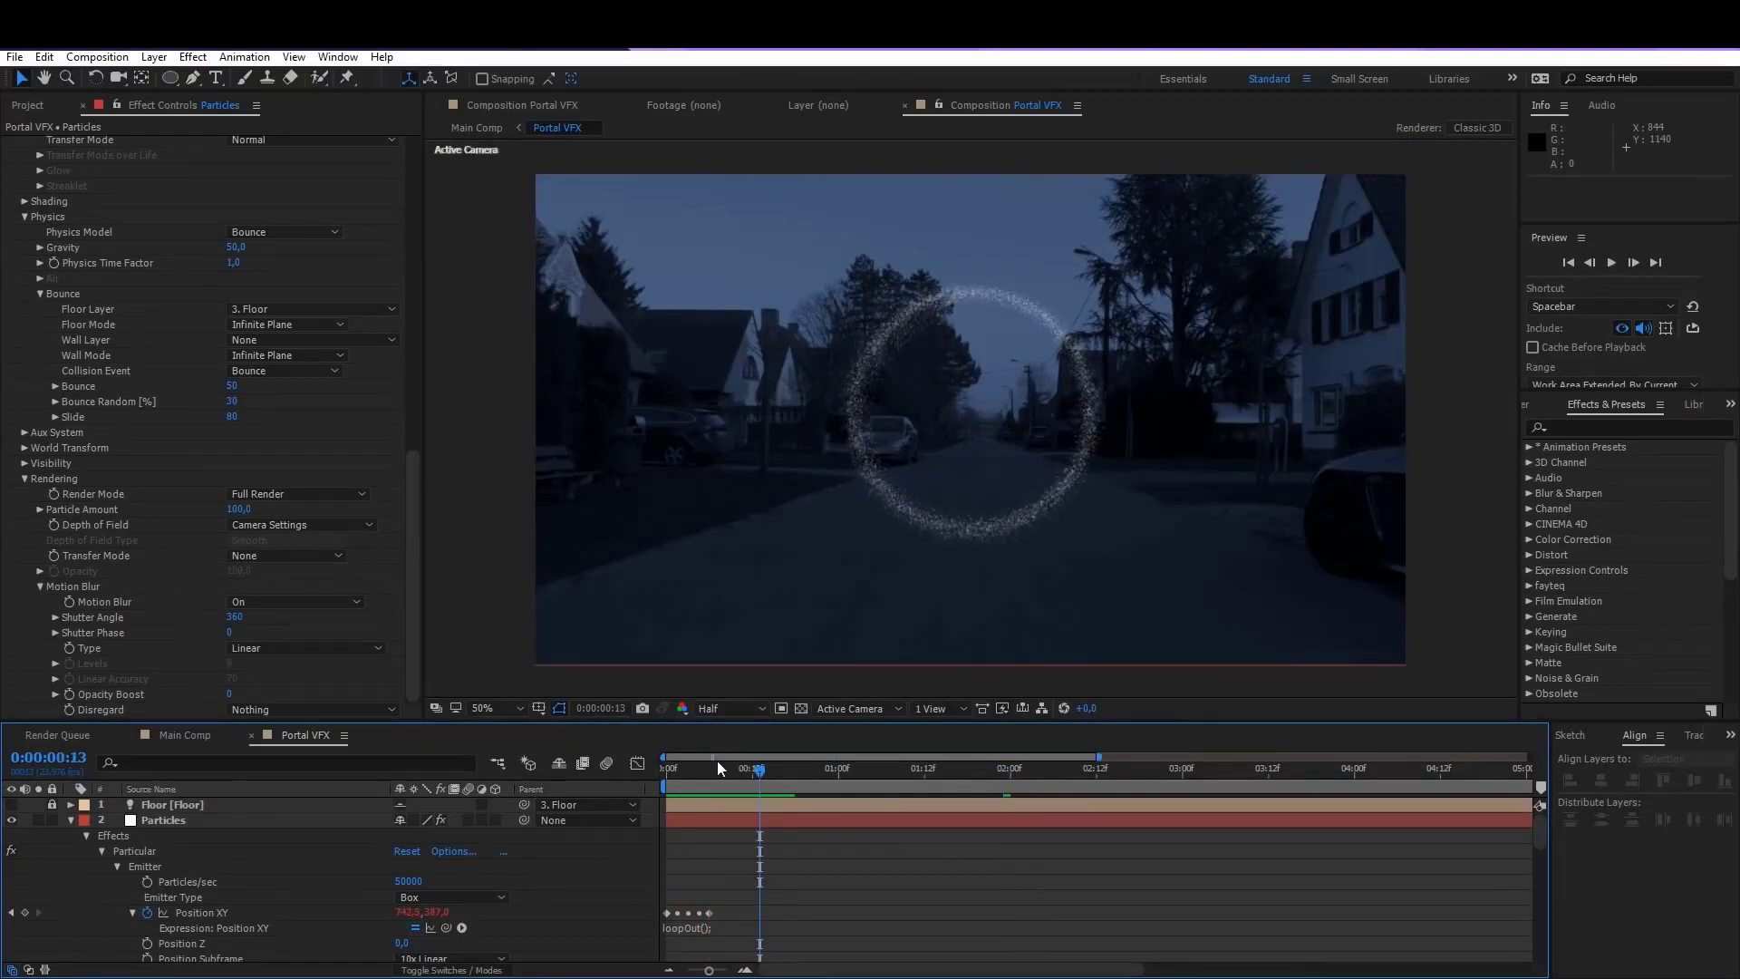
Step: Set Particular's bounce Collision Event to Stick and collapse the properties of the Particles and Floor layers
click(243, 367)
click(285, 428)
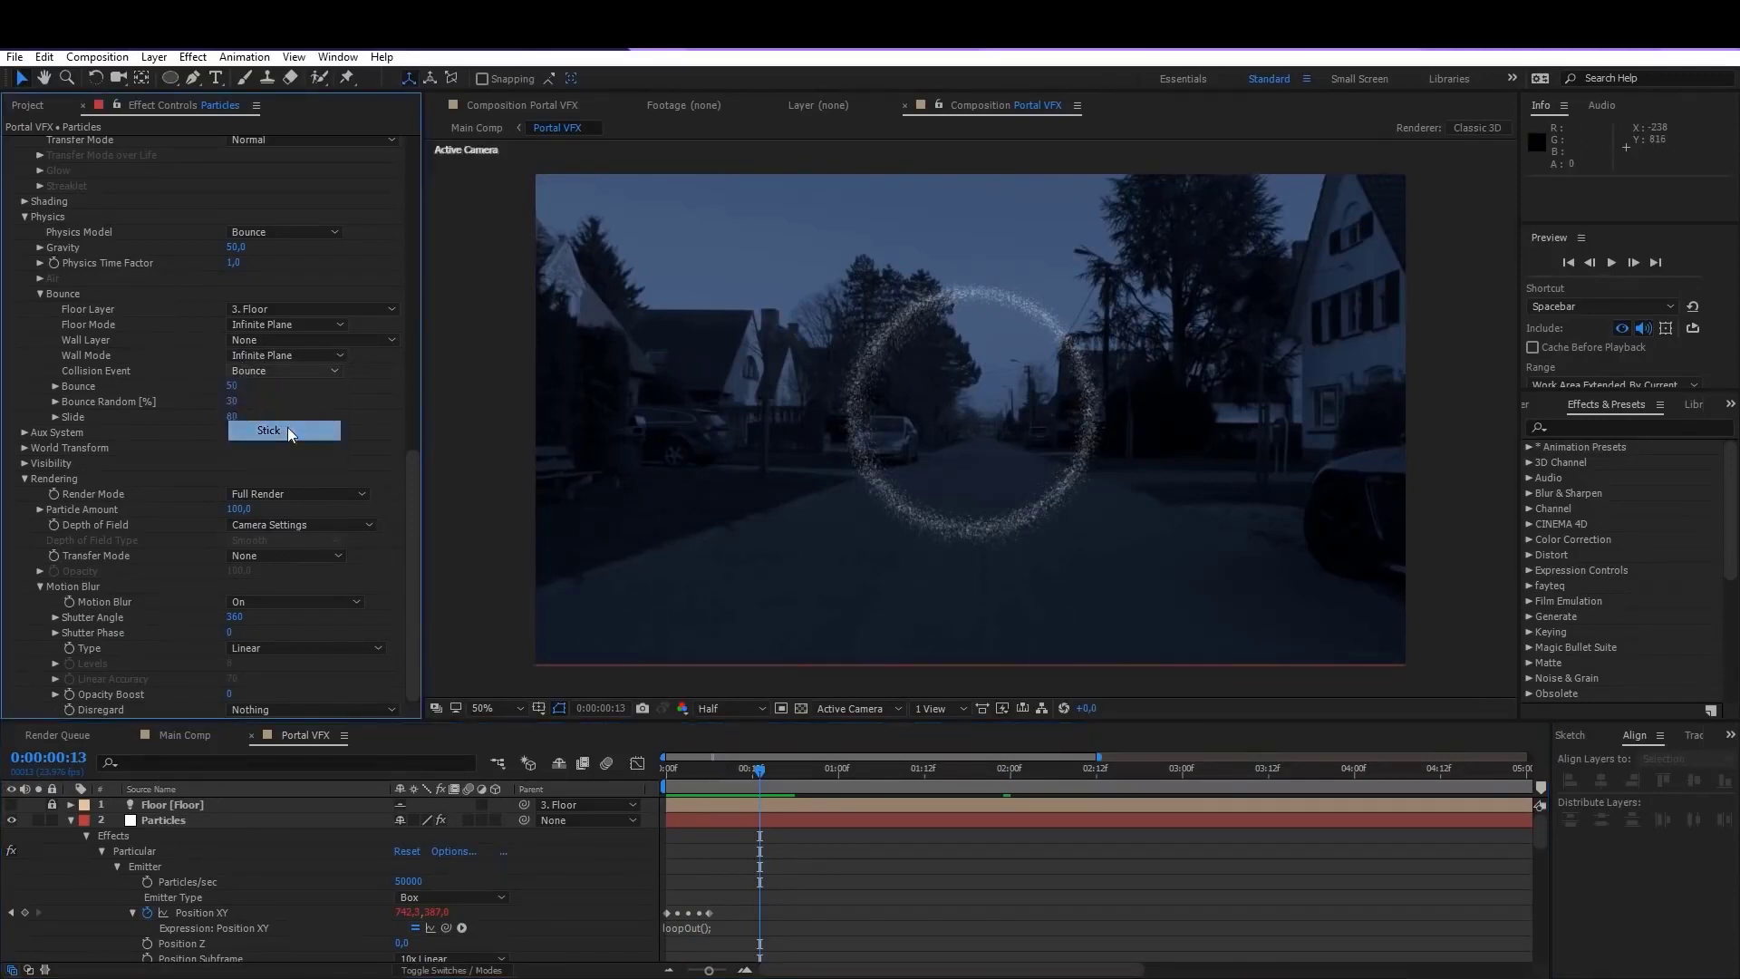
click(71, 821)
click(70, 835)
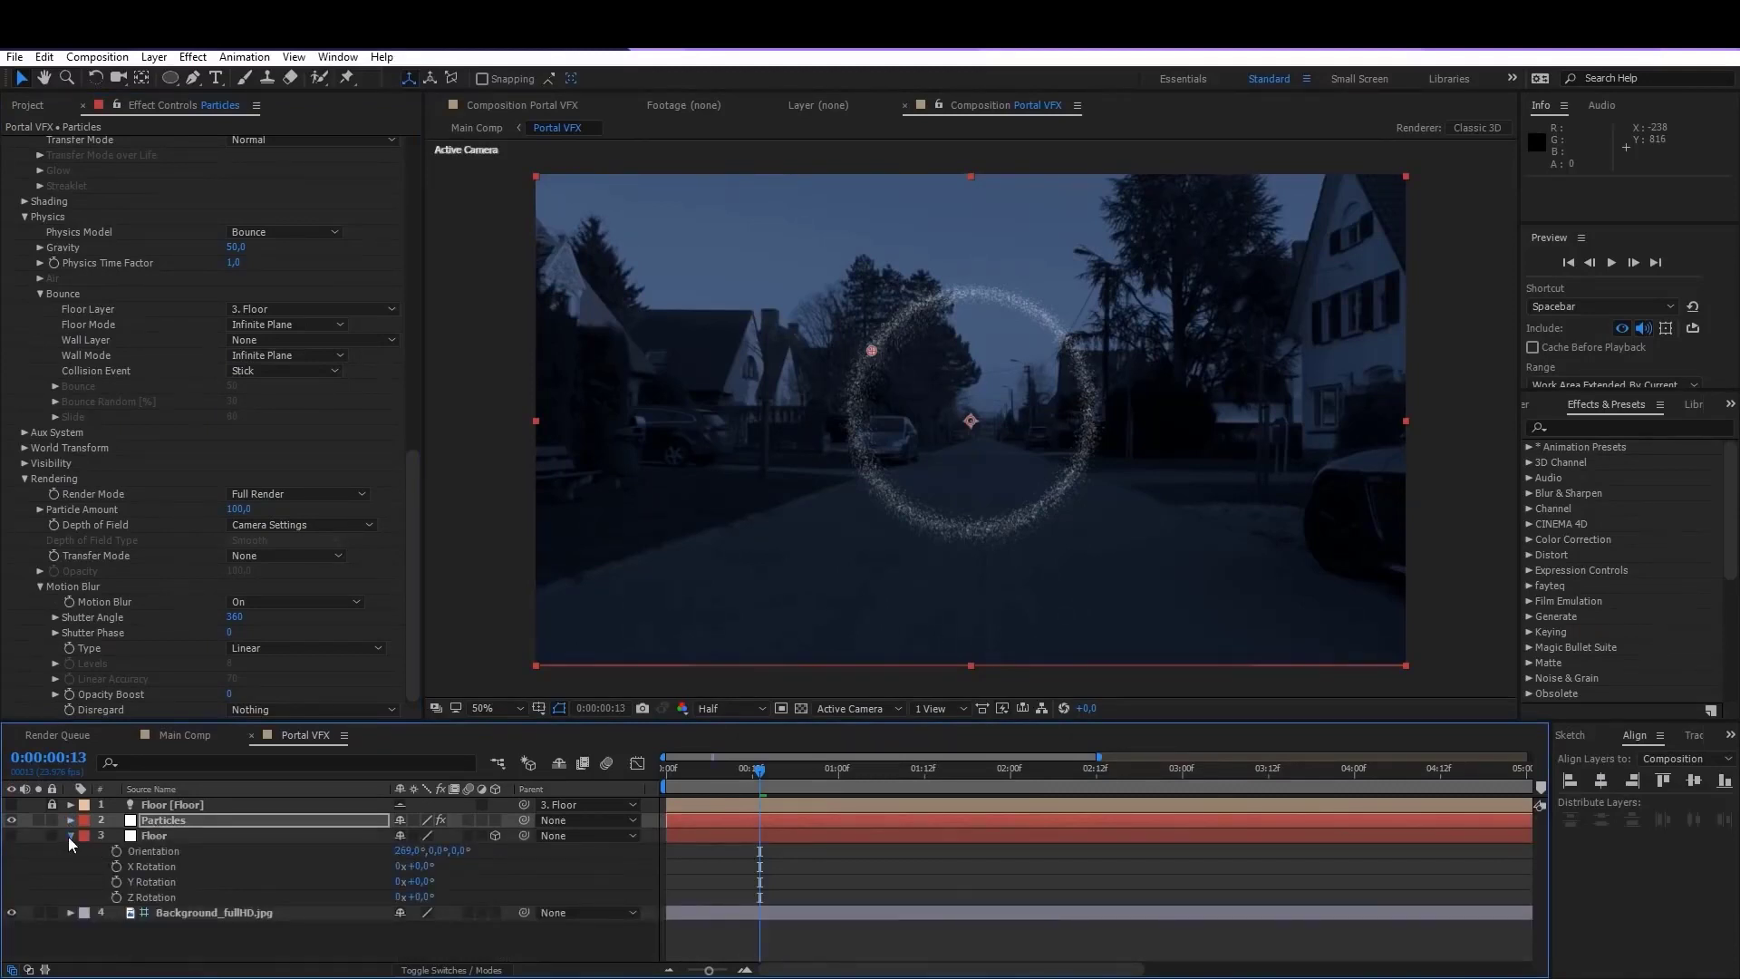
click(71, 835)
Step: Duplicate the Particles layer and keep the upper copy selected
click(160, 824)
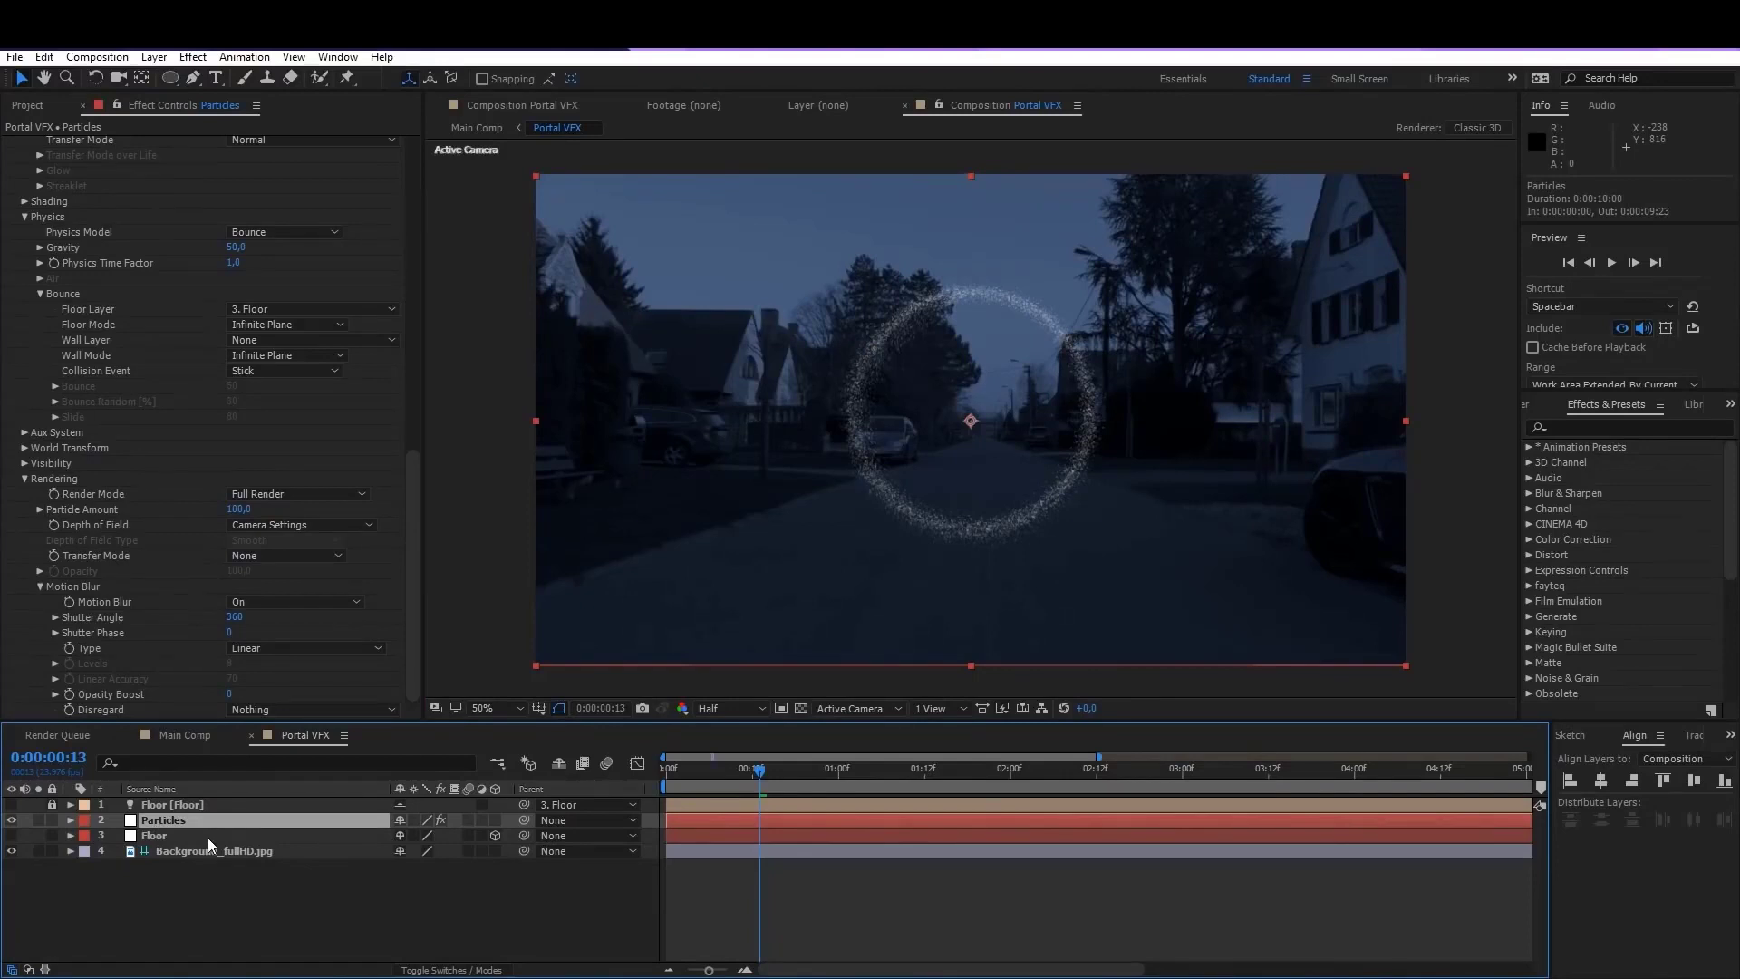
key(ctrl+d)
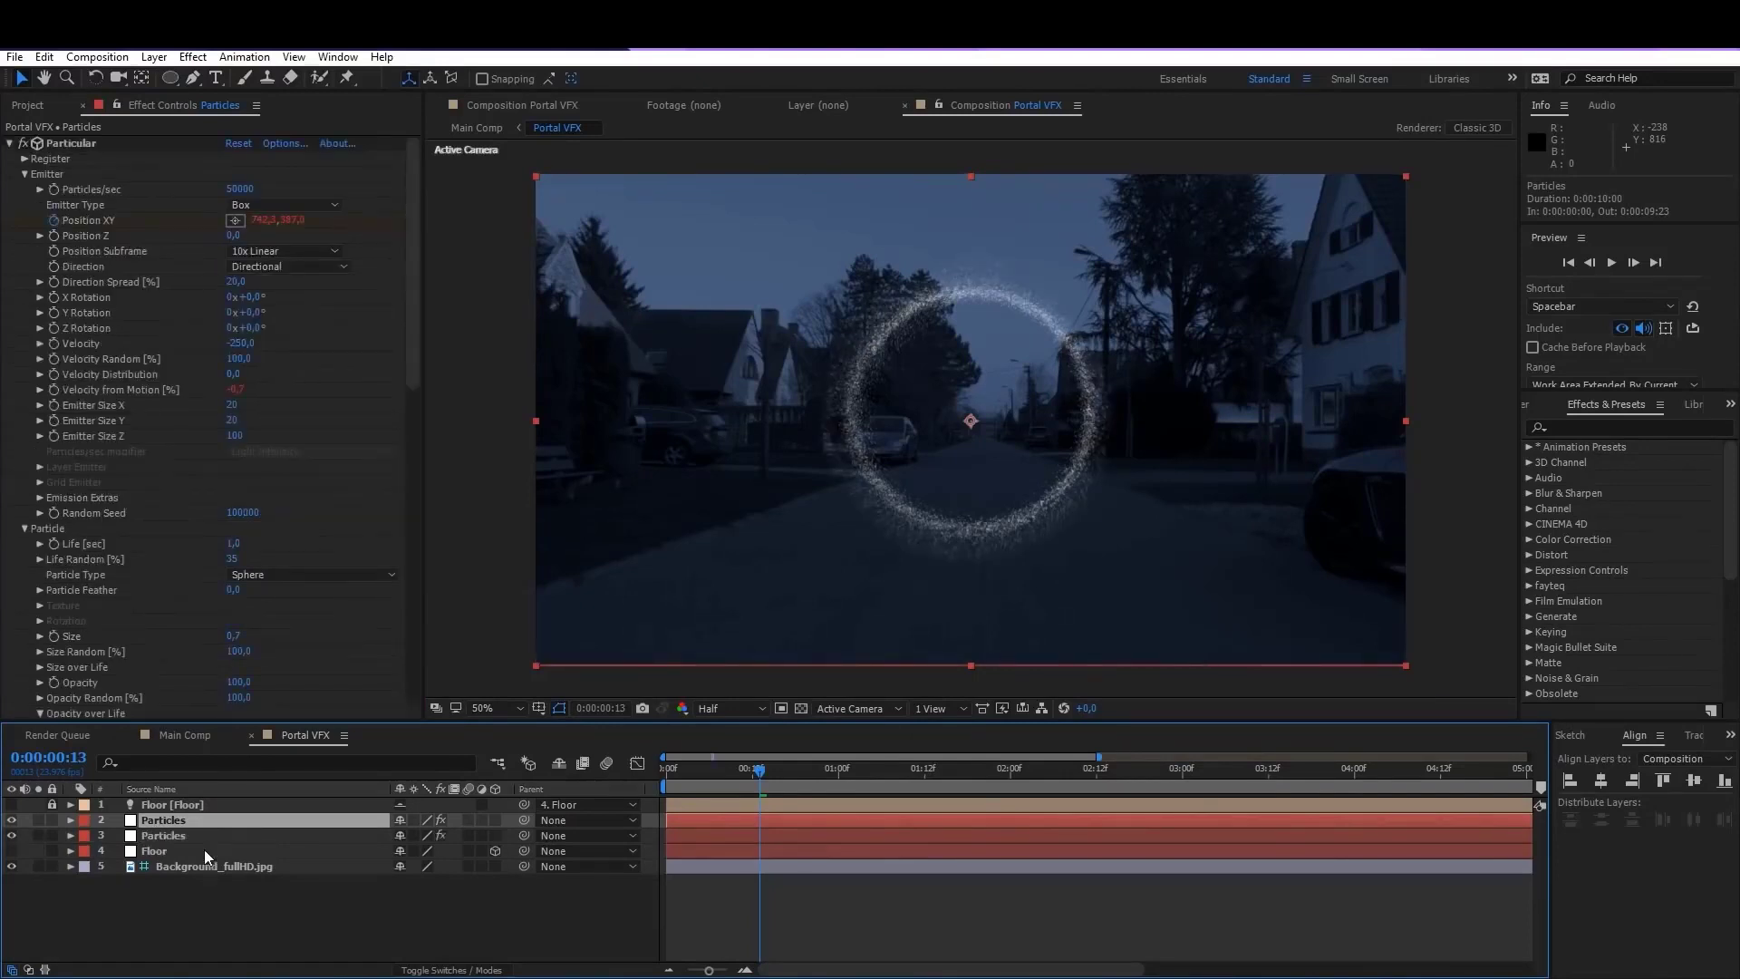
click(44, 56)
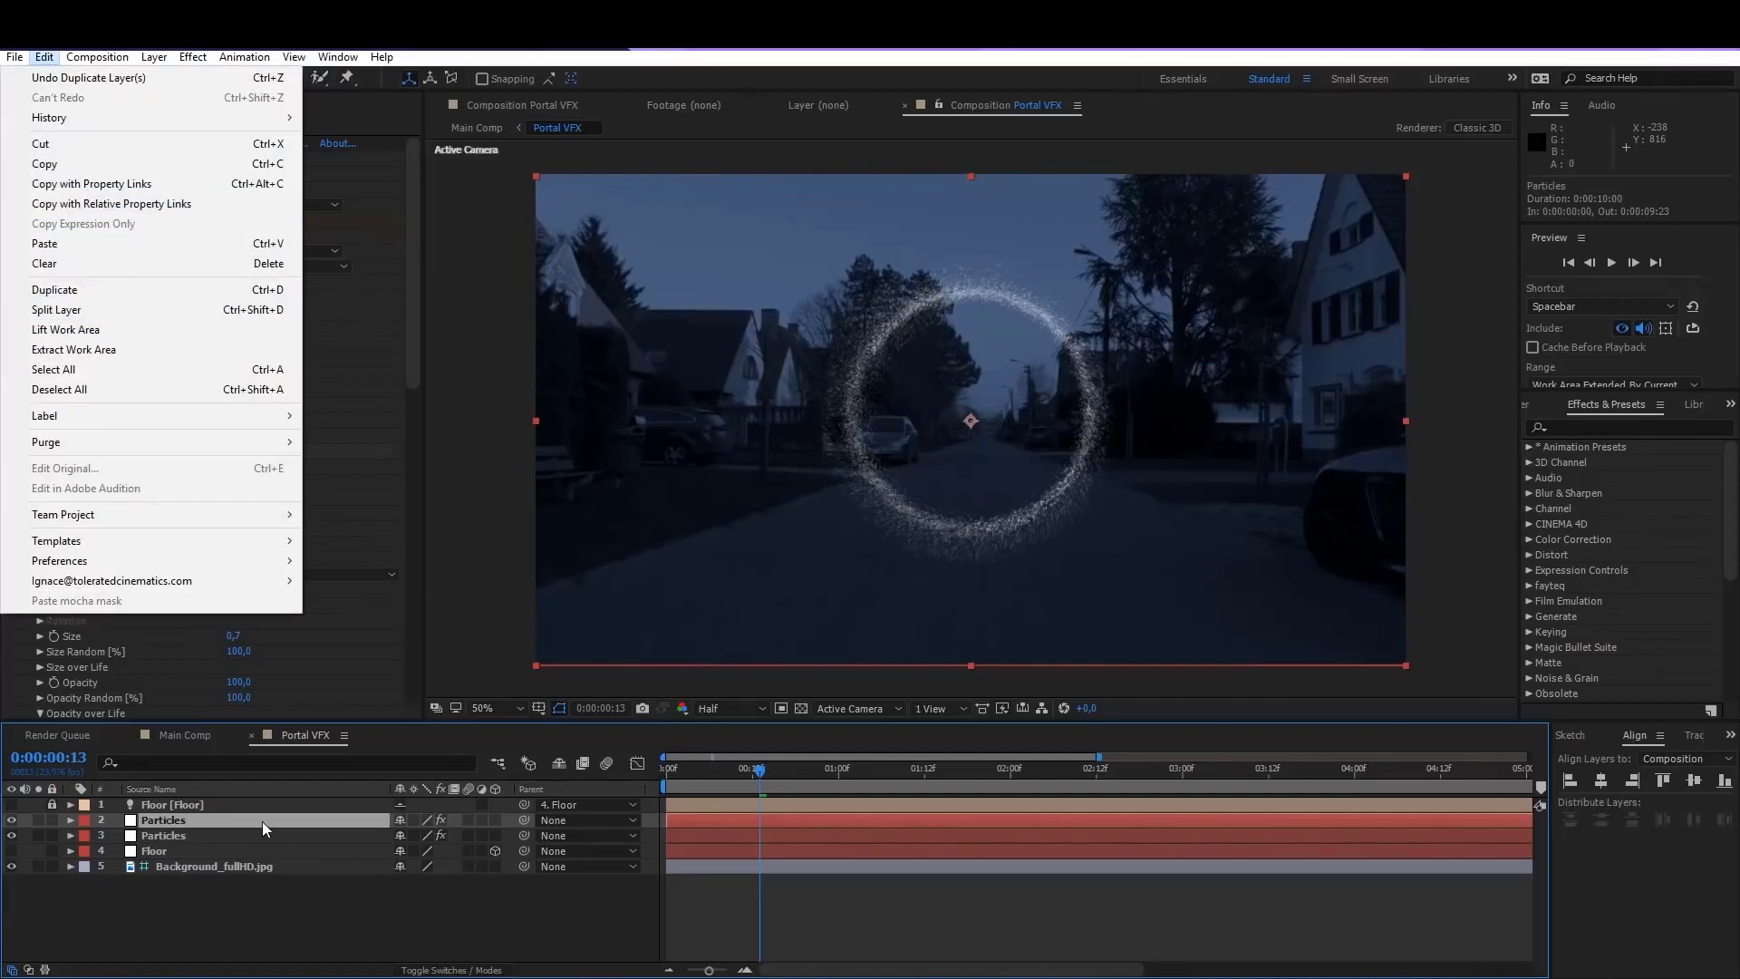
click(263, 821)
key(space)
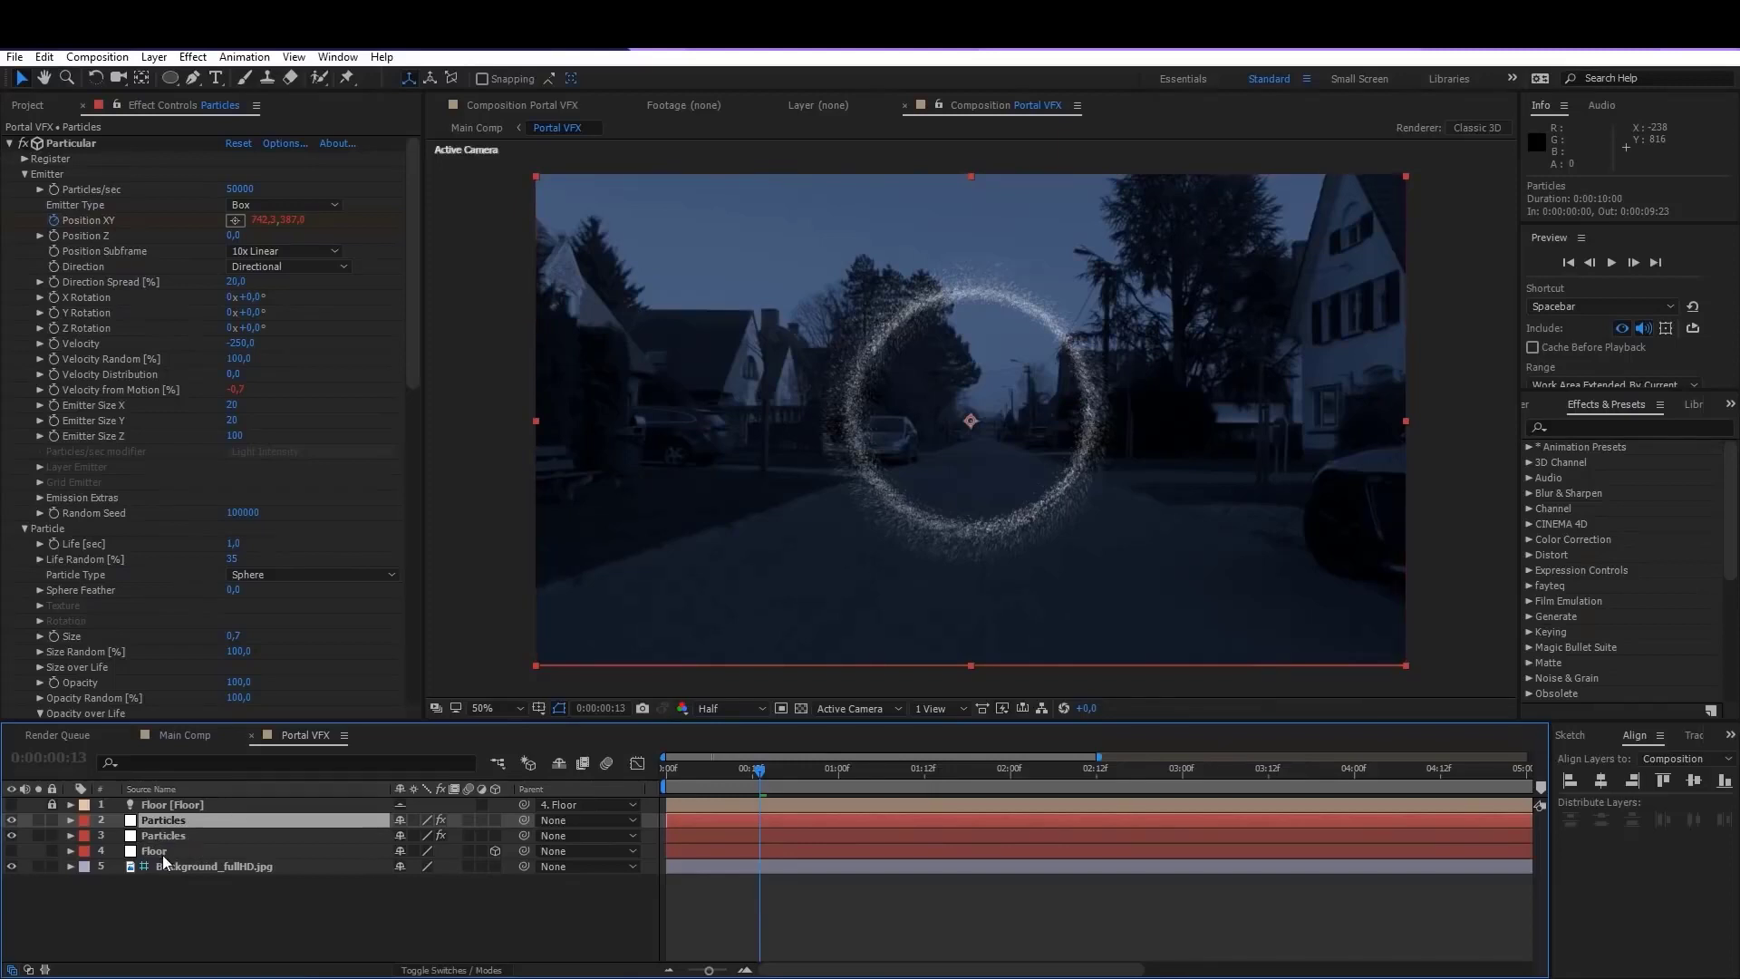
Step: In the upper Particles layer's emitter, set Particles/sec to 7500, Emitter Type to Point and Velocity to -310
click(233, 189)
text(75)
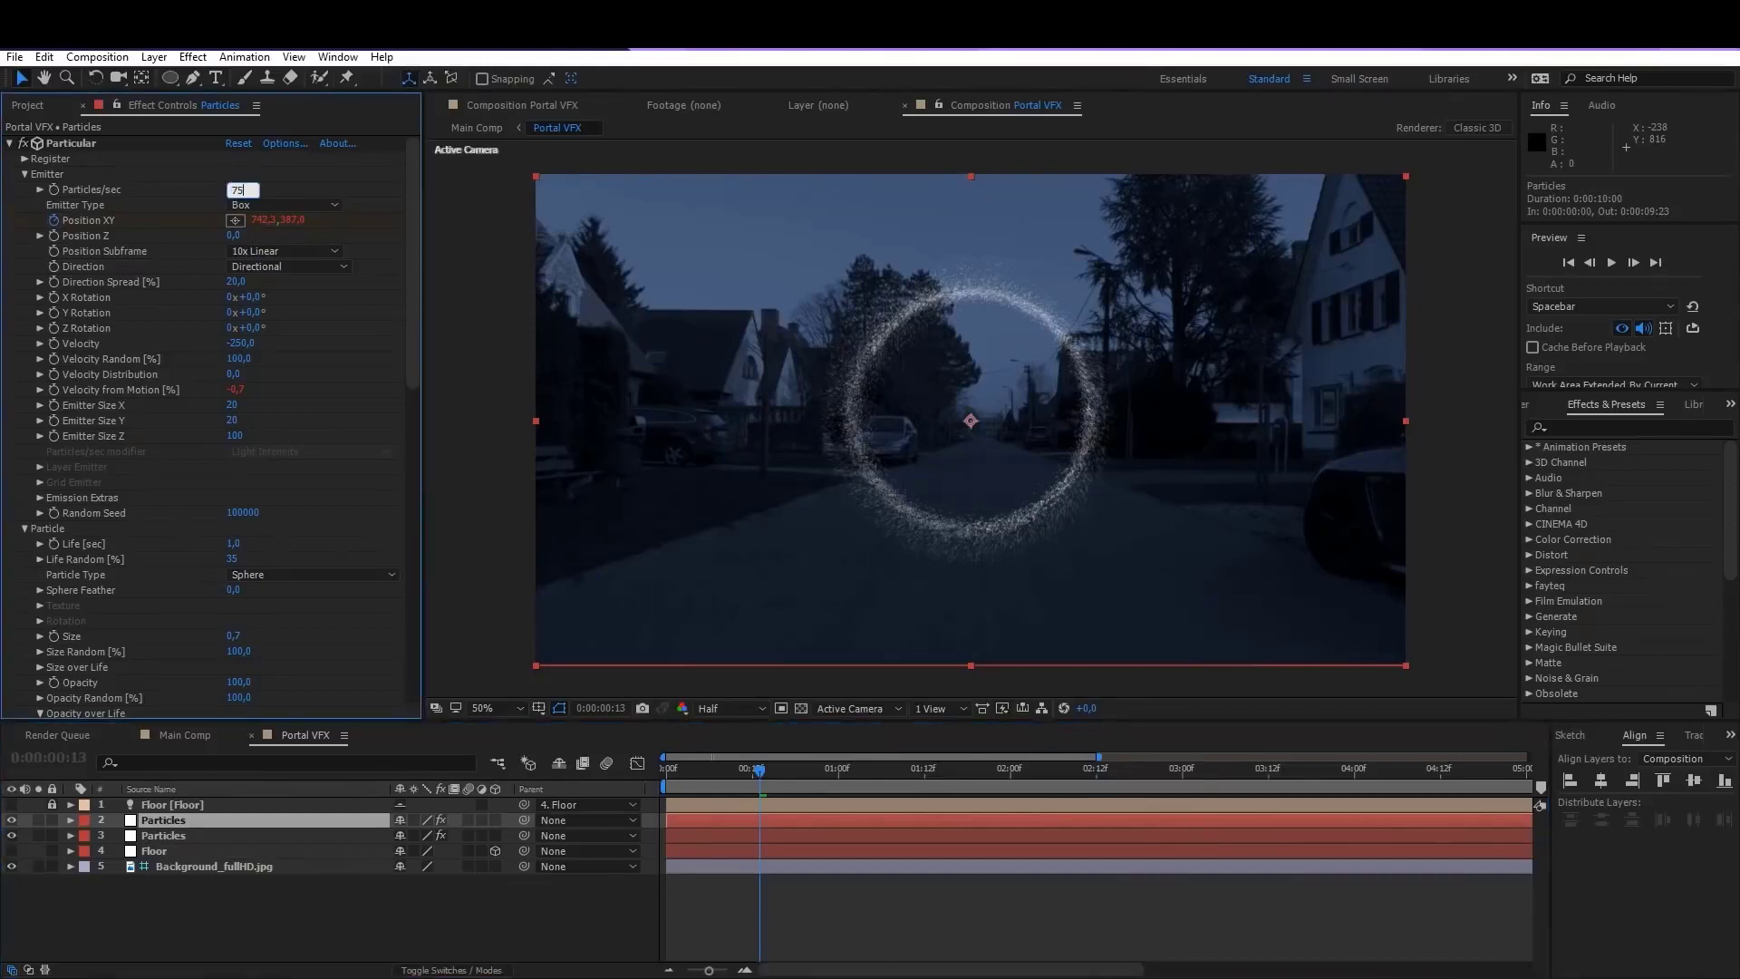
text(00)
key(Return)
click(270, 203)
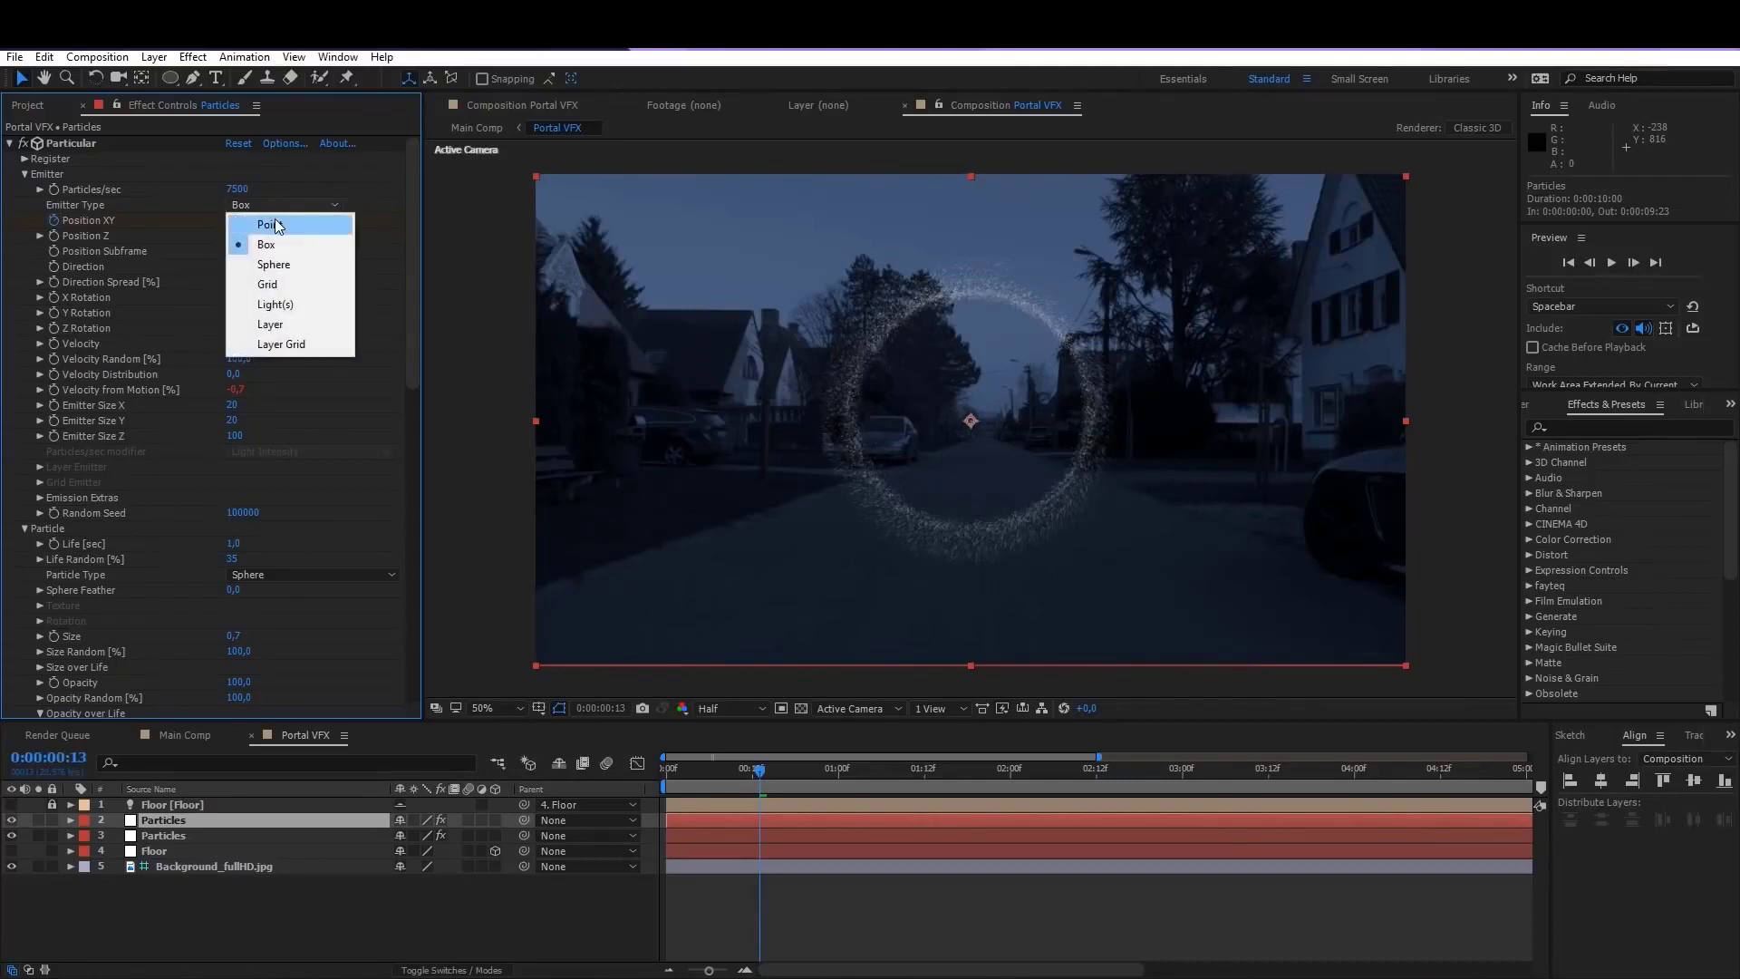
click(272, 225)
click(238, 344)
text(-)
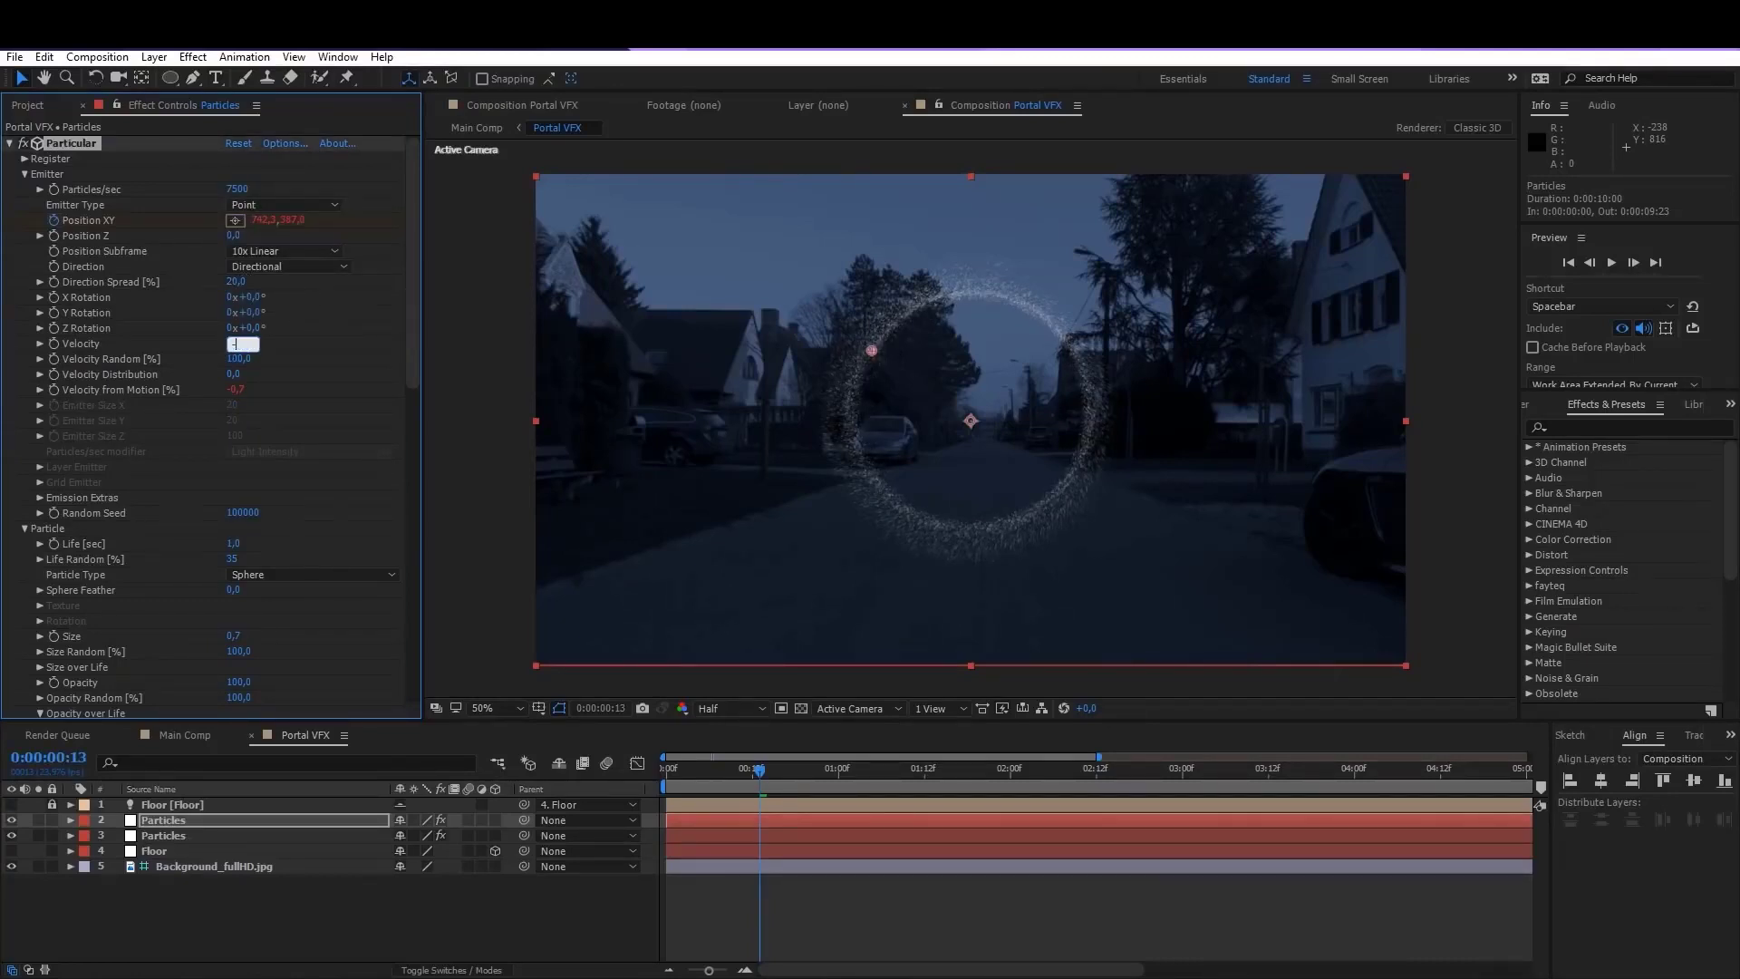
text(310)
key(Return)
Step: Change the upper Particles layer's Velocity from Motion expression to wiggle(1,25) and check the sparks at 0:00:01:01
click(204, 819)
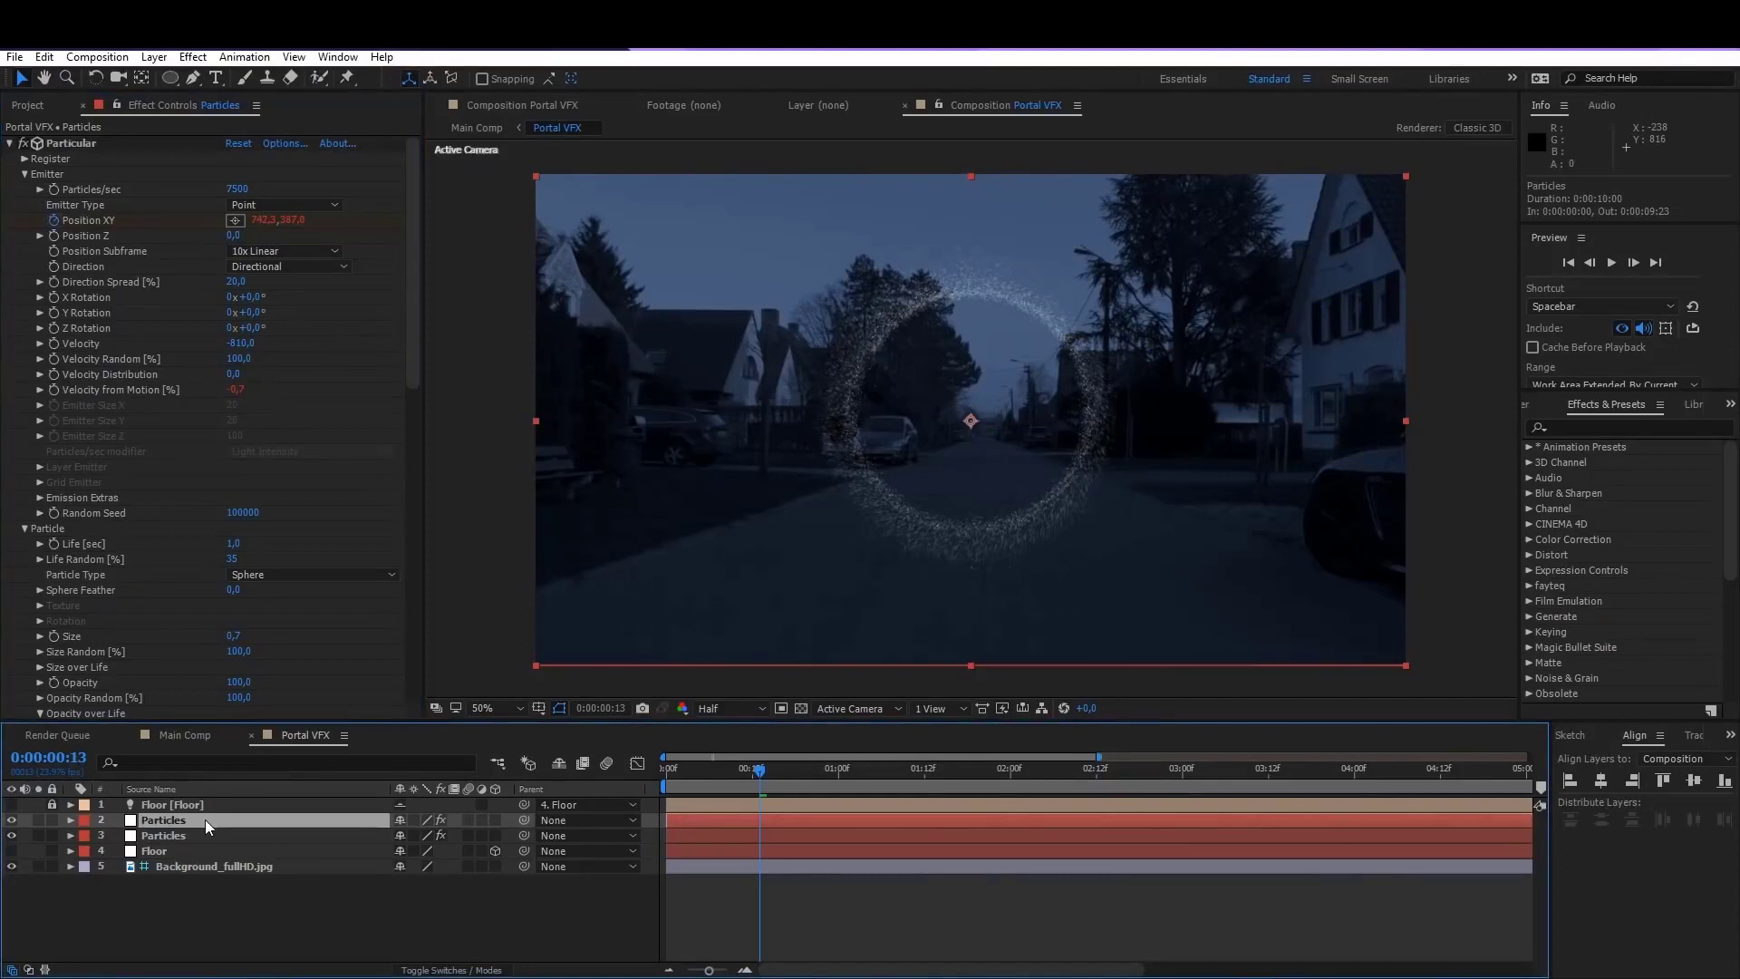
key(e)
key(e)
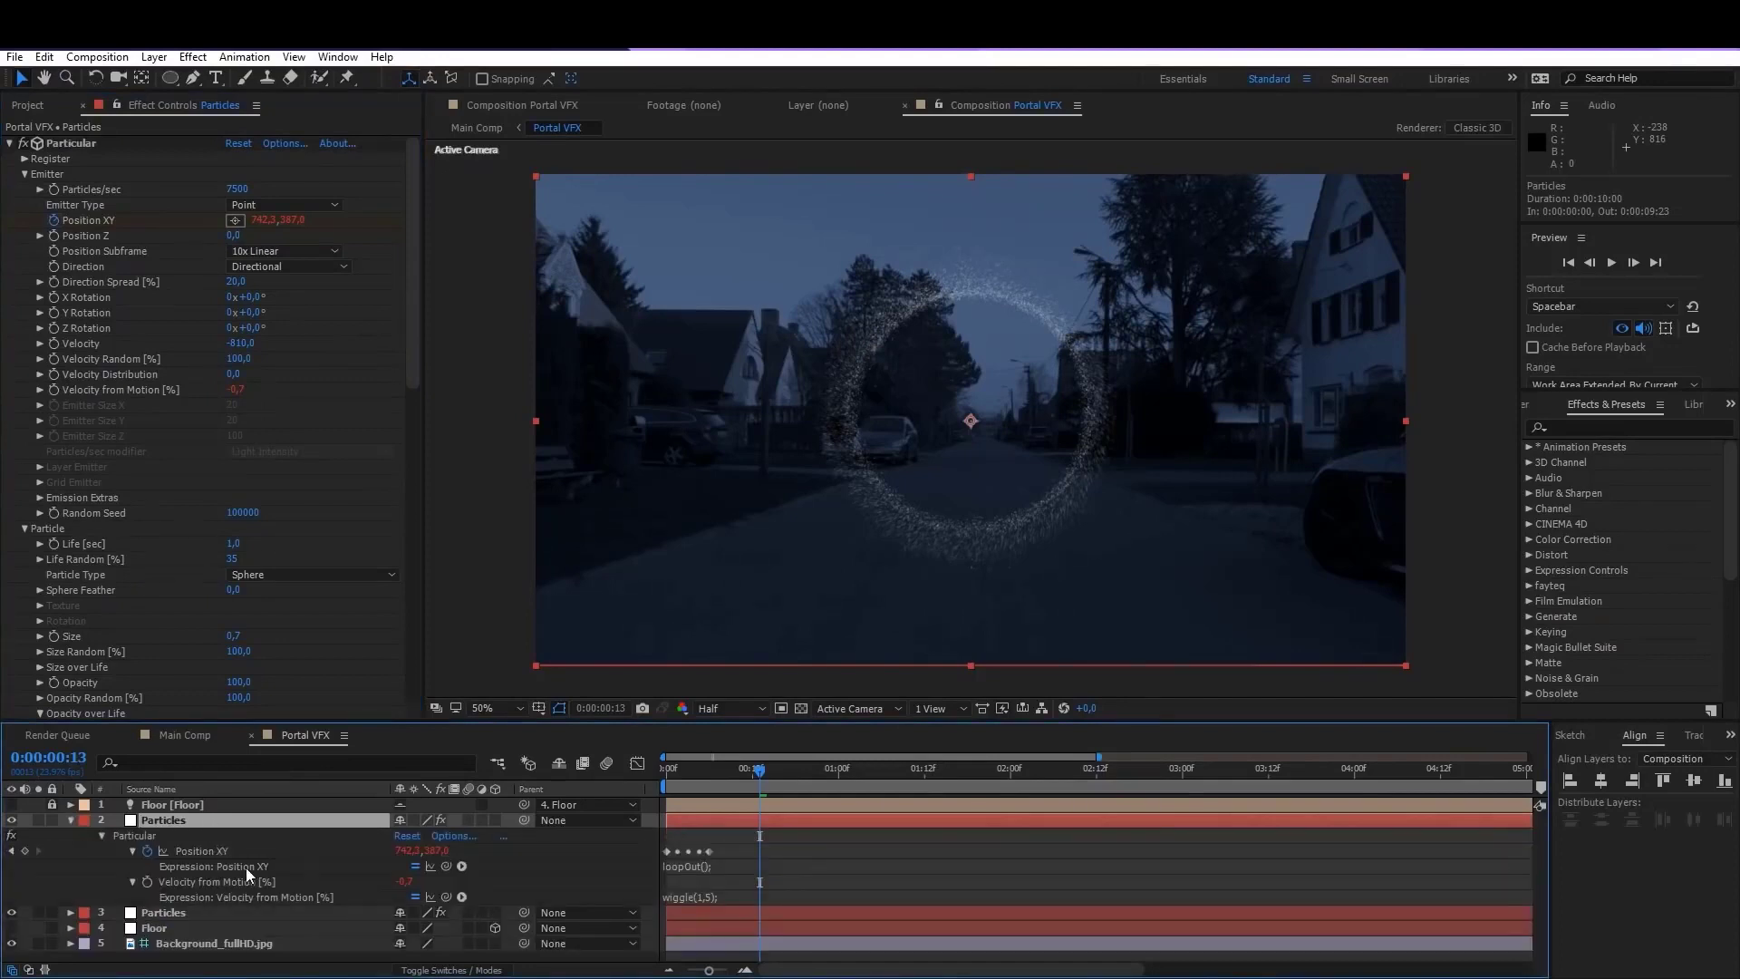
click(698, 895)
click(713, 895)
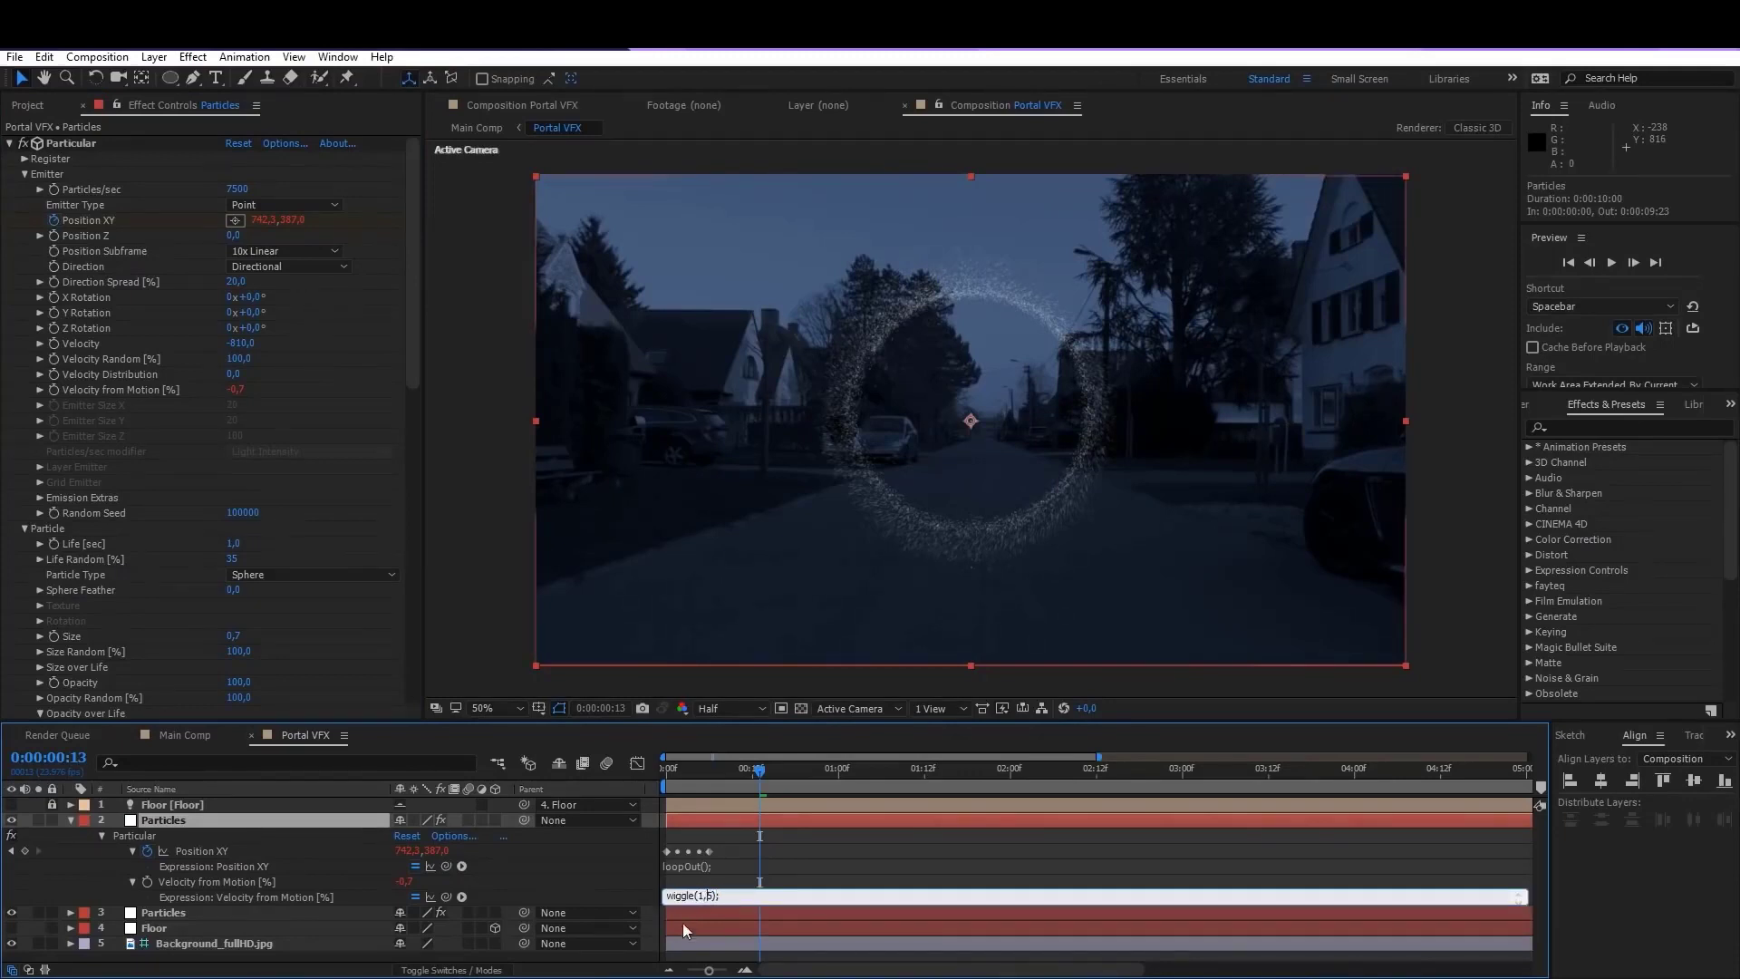
text(2)
click(784, 864)
click(788, 845)
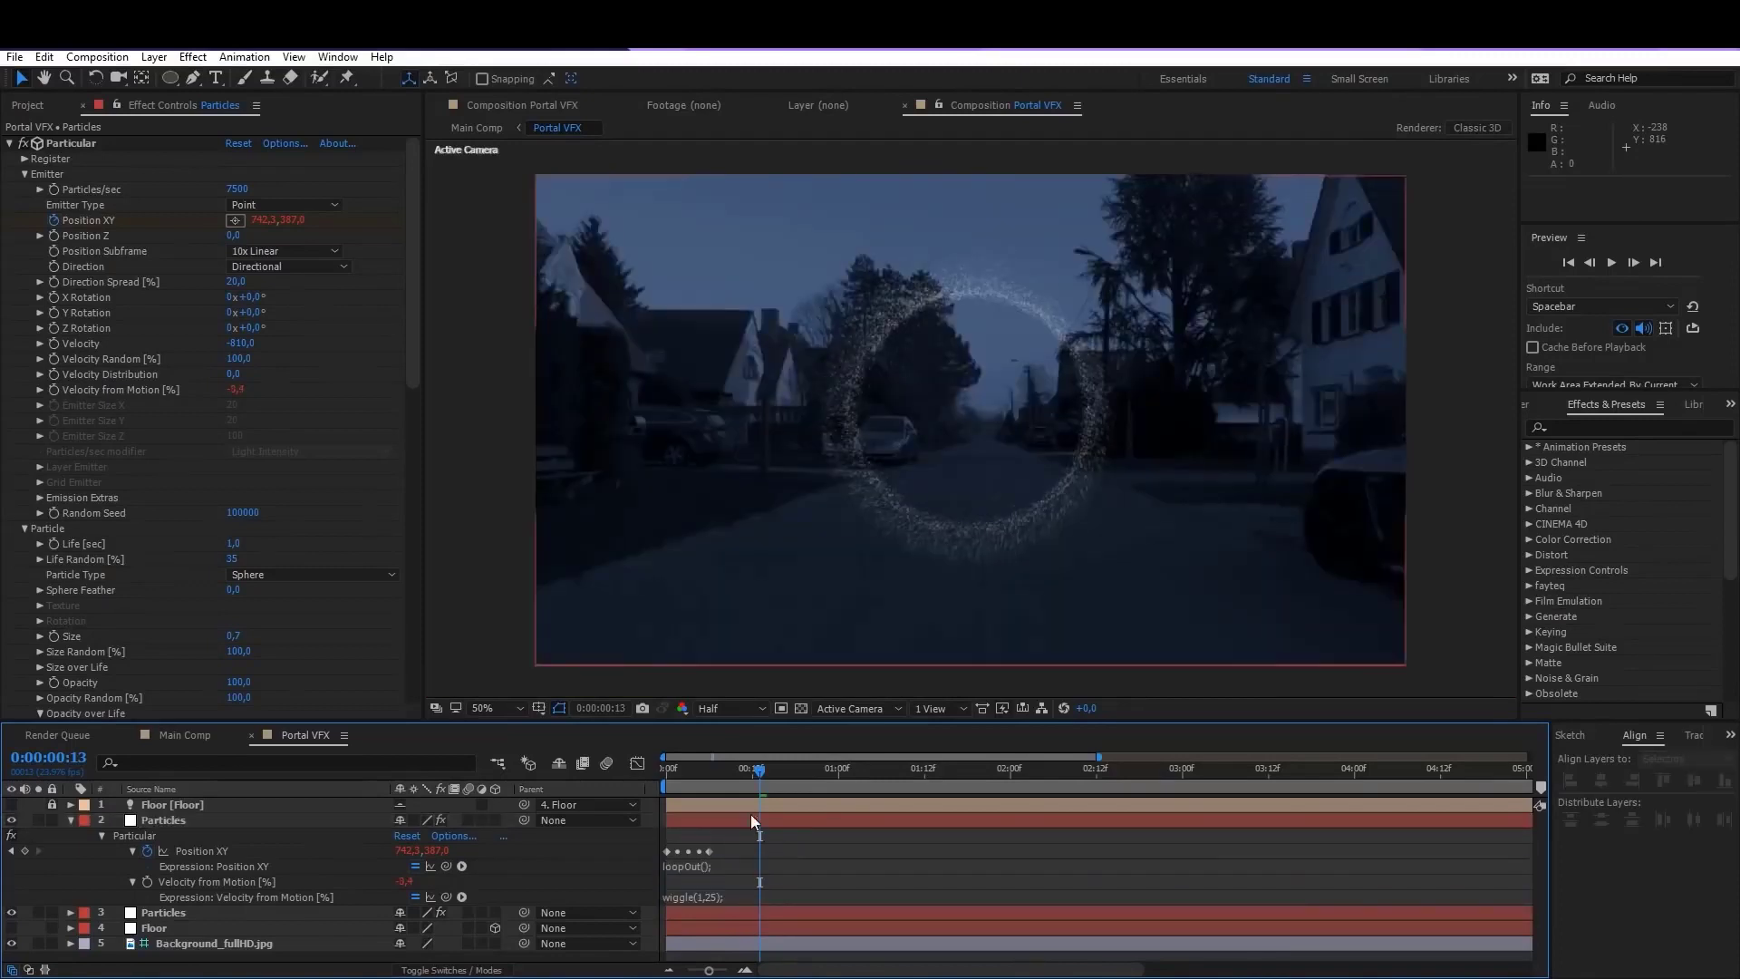
mouse_move(757, 770)
mouse_down()
mouse_move(676, 770)
mouse_move(784, 769)
mouse_up()
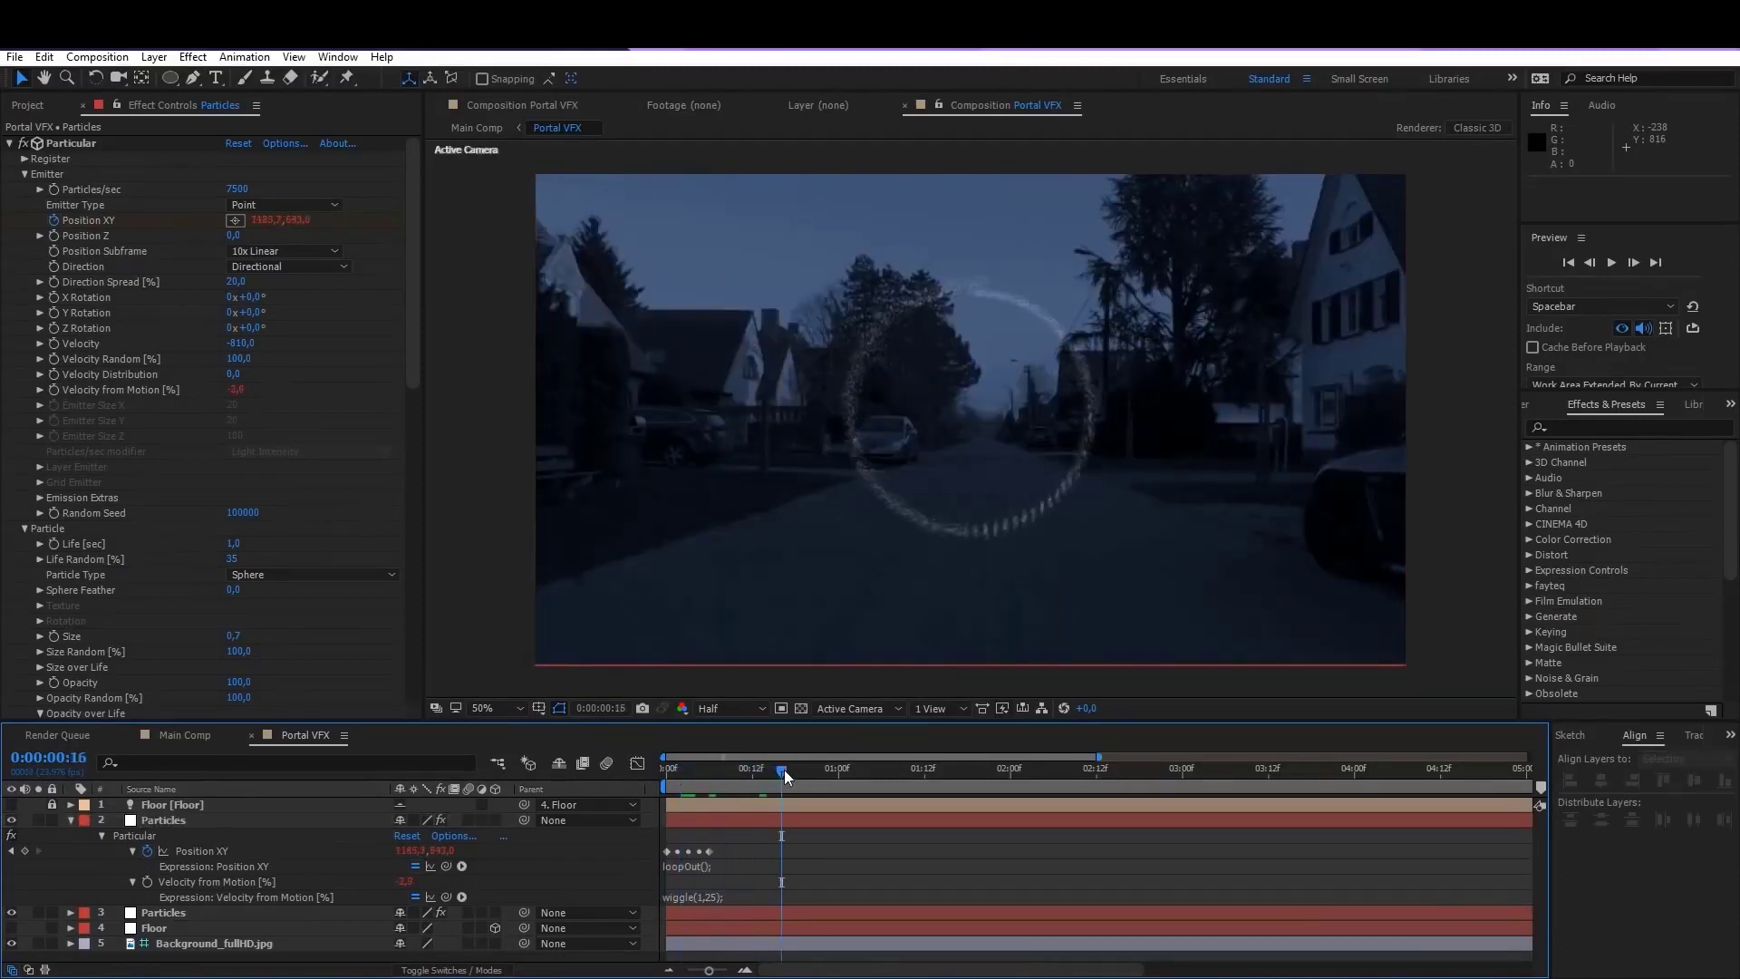
click(847, 772)
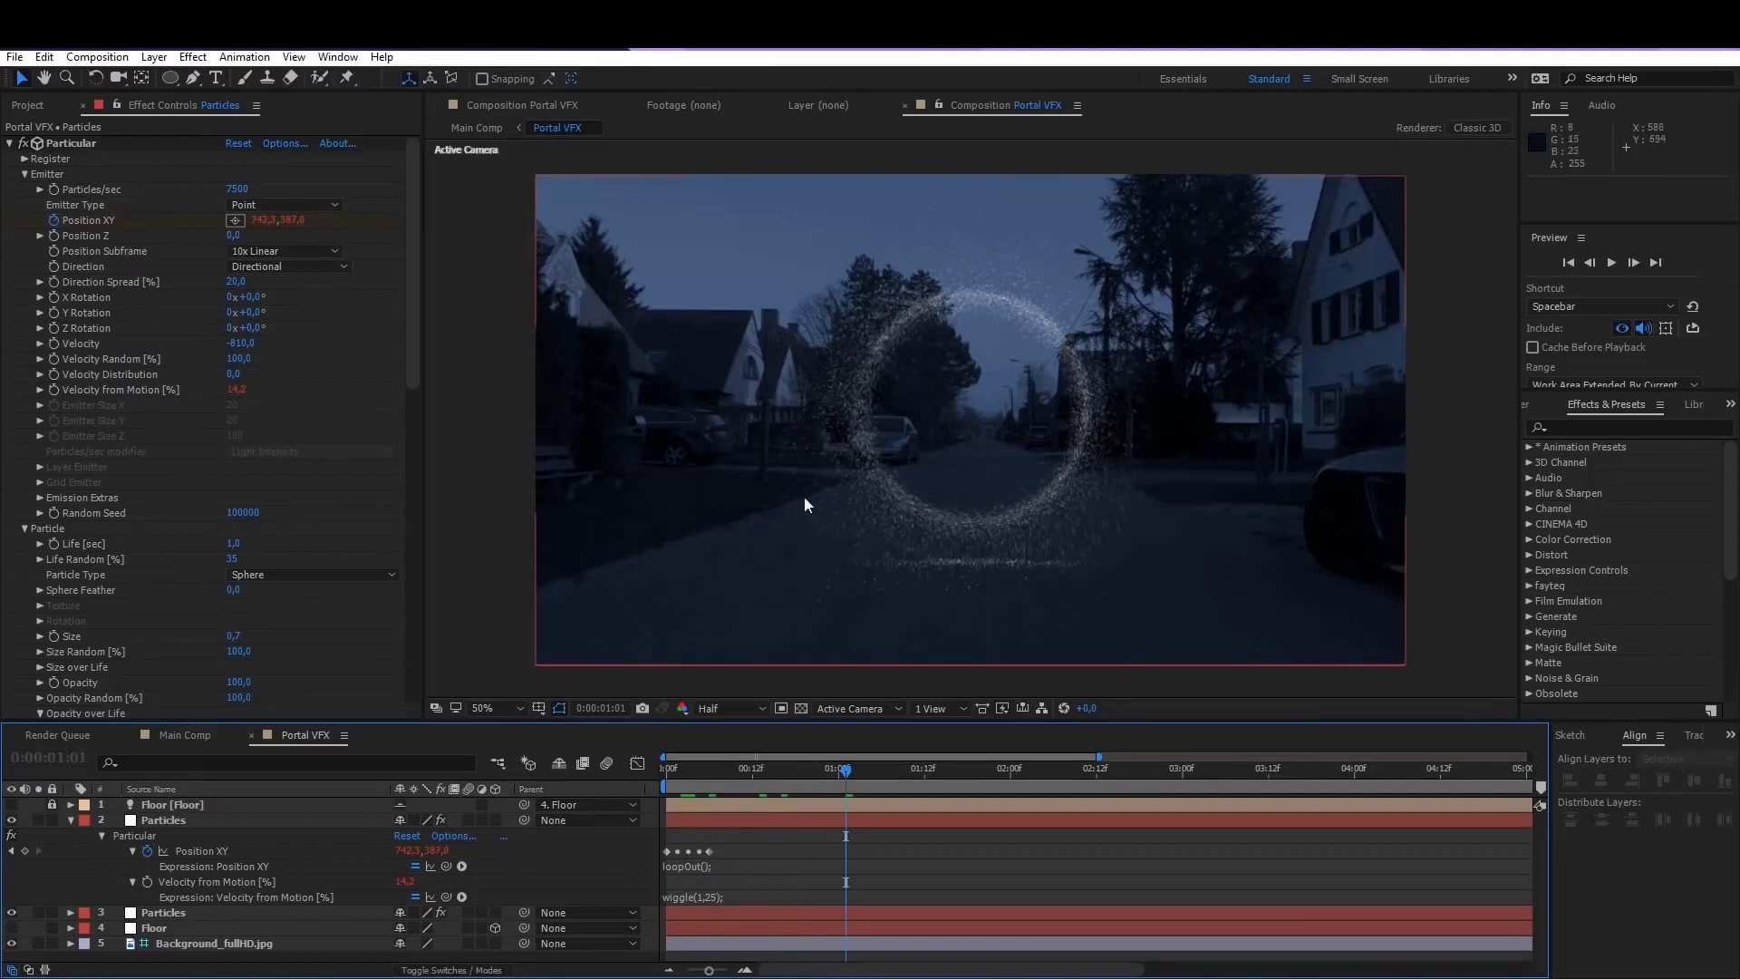
Step: Set the upper Particles layer's particle Life to 0,3 seconds and Size to 1,4
click(235, 543)
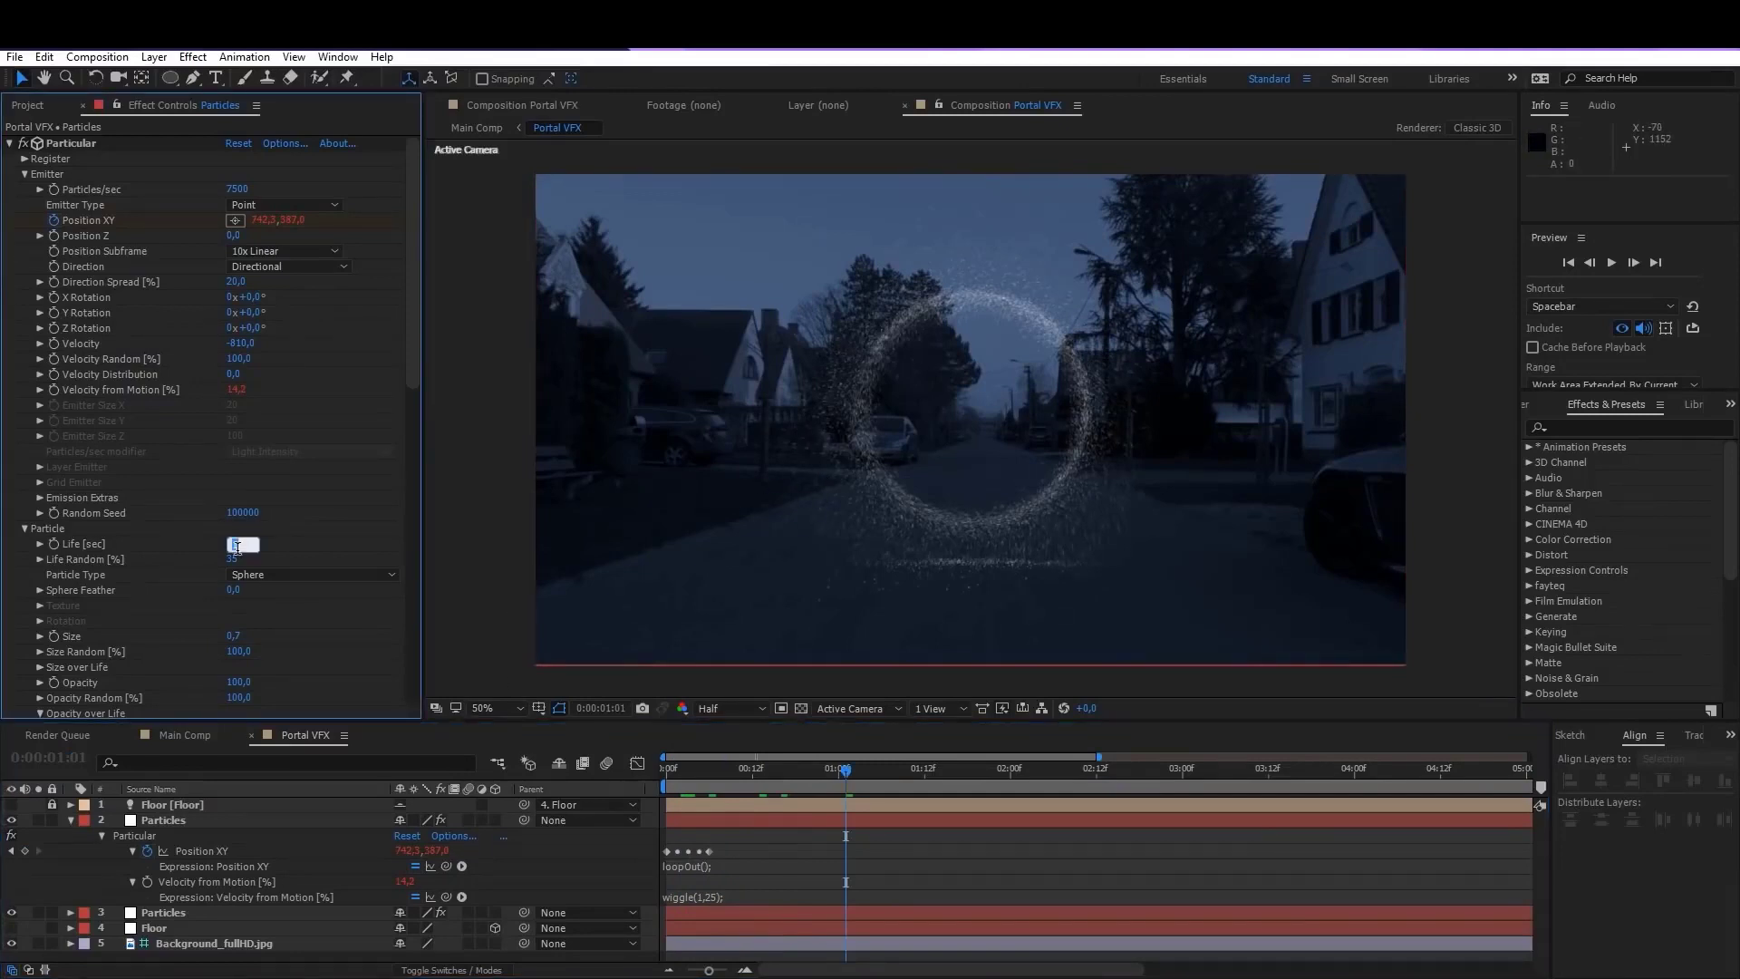
text(0,3)
key(Return)
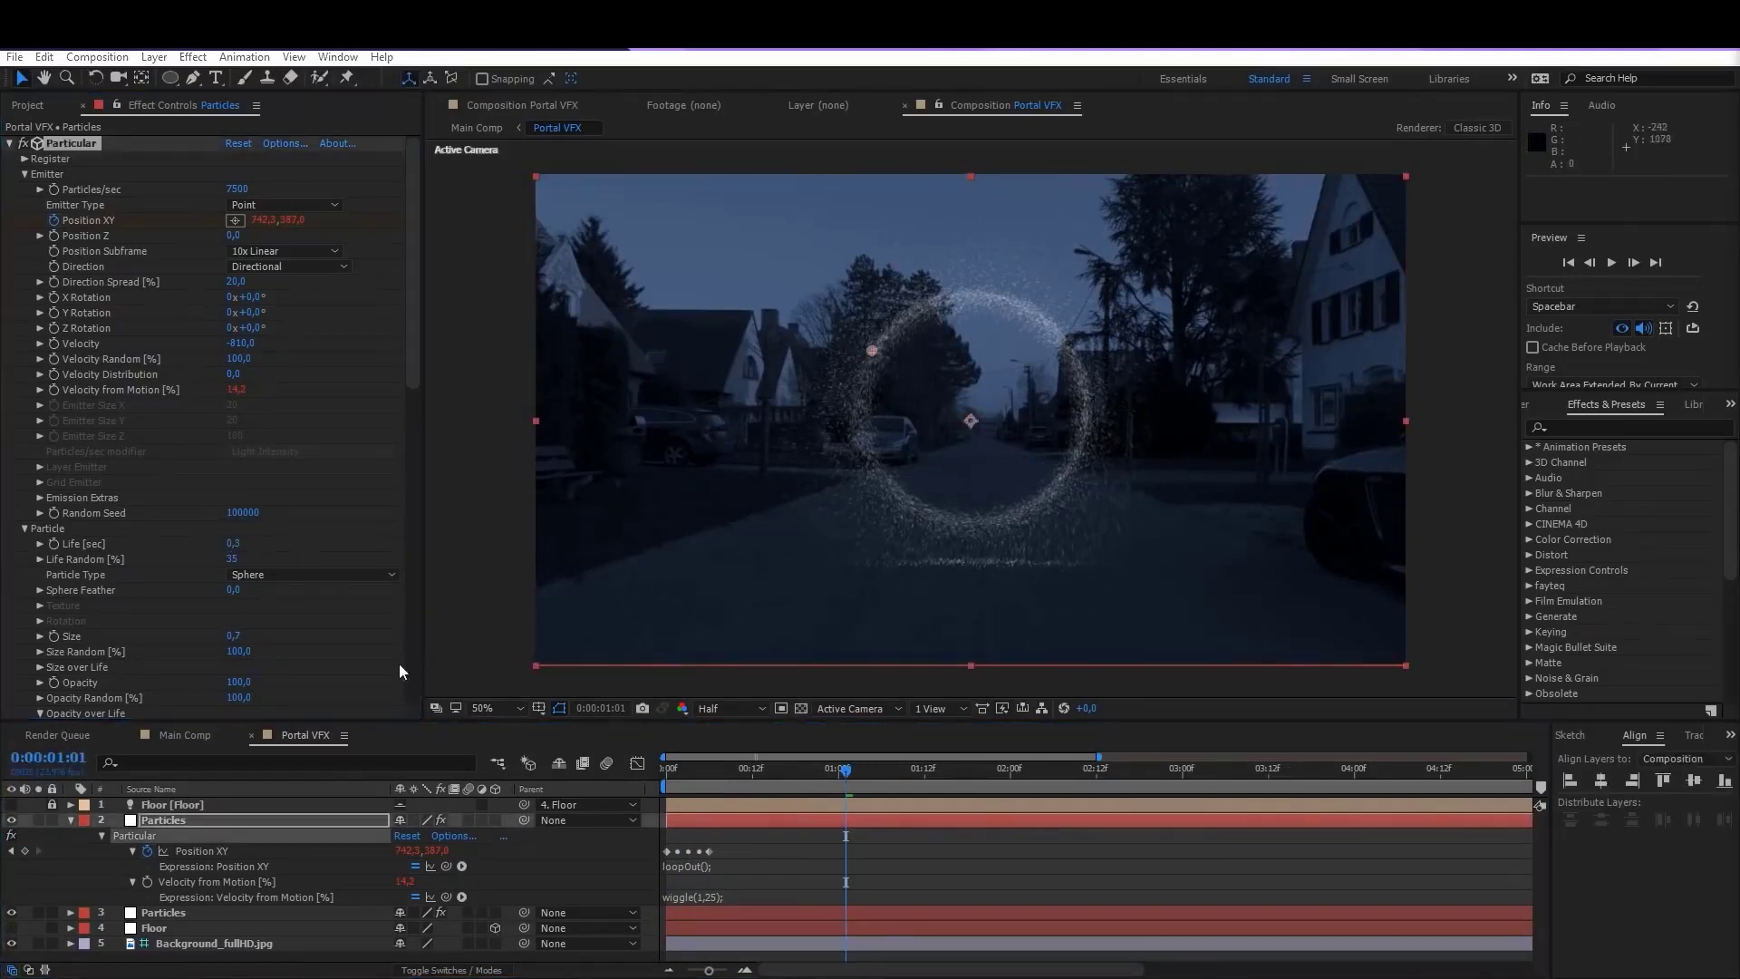
click(234, 635)
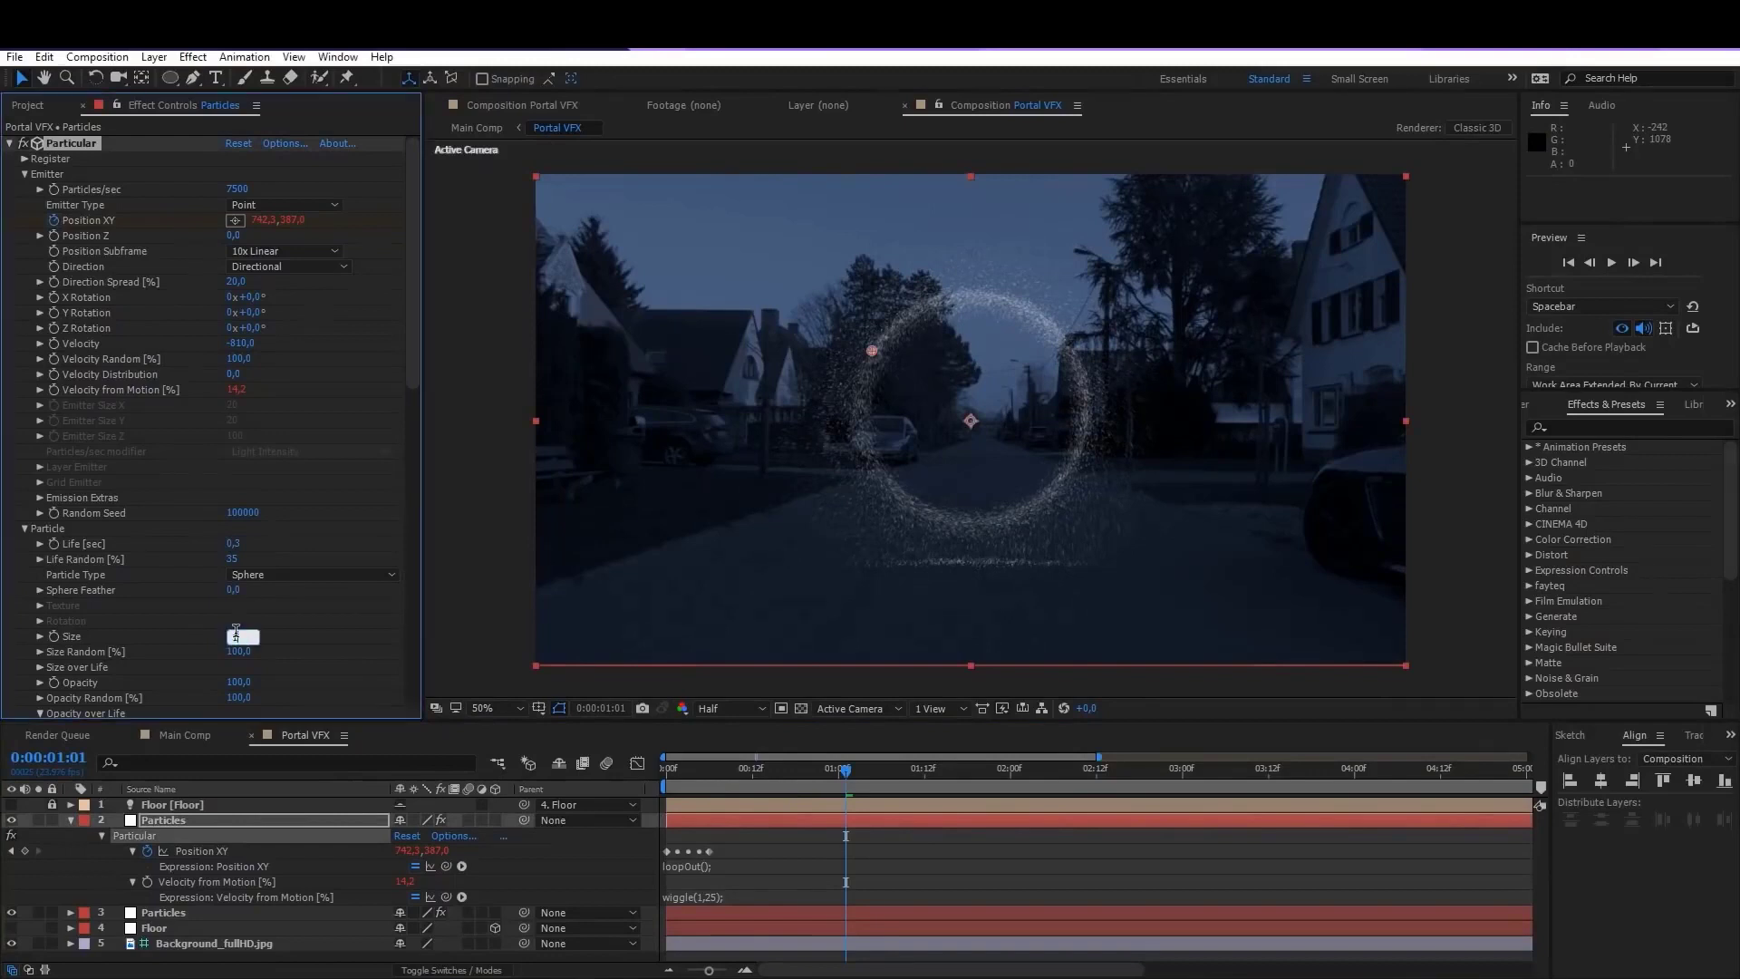
text(1,4)
key(Return)
Step: Set the bounce Collision Event of the upper Particles layer to Kill, leaving its expressions as they are
drag(409, 367, 406, 609)
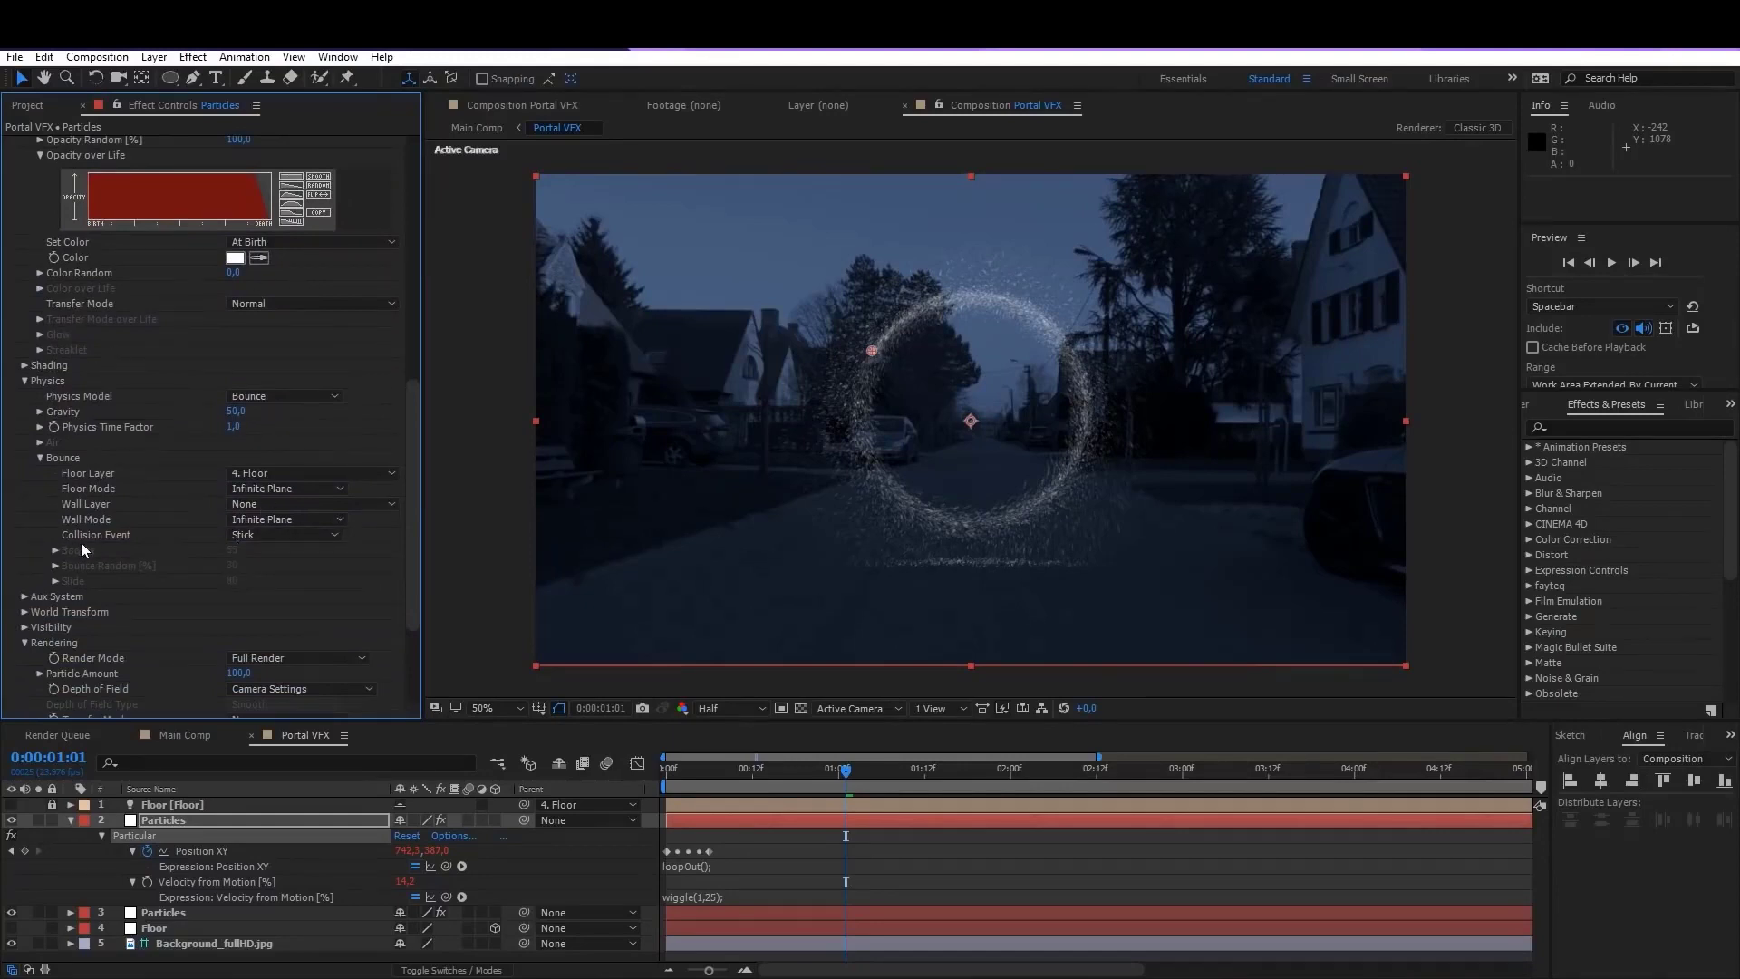
click(281, 536)
click(268, 613)
click(760, 863)
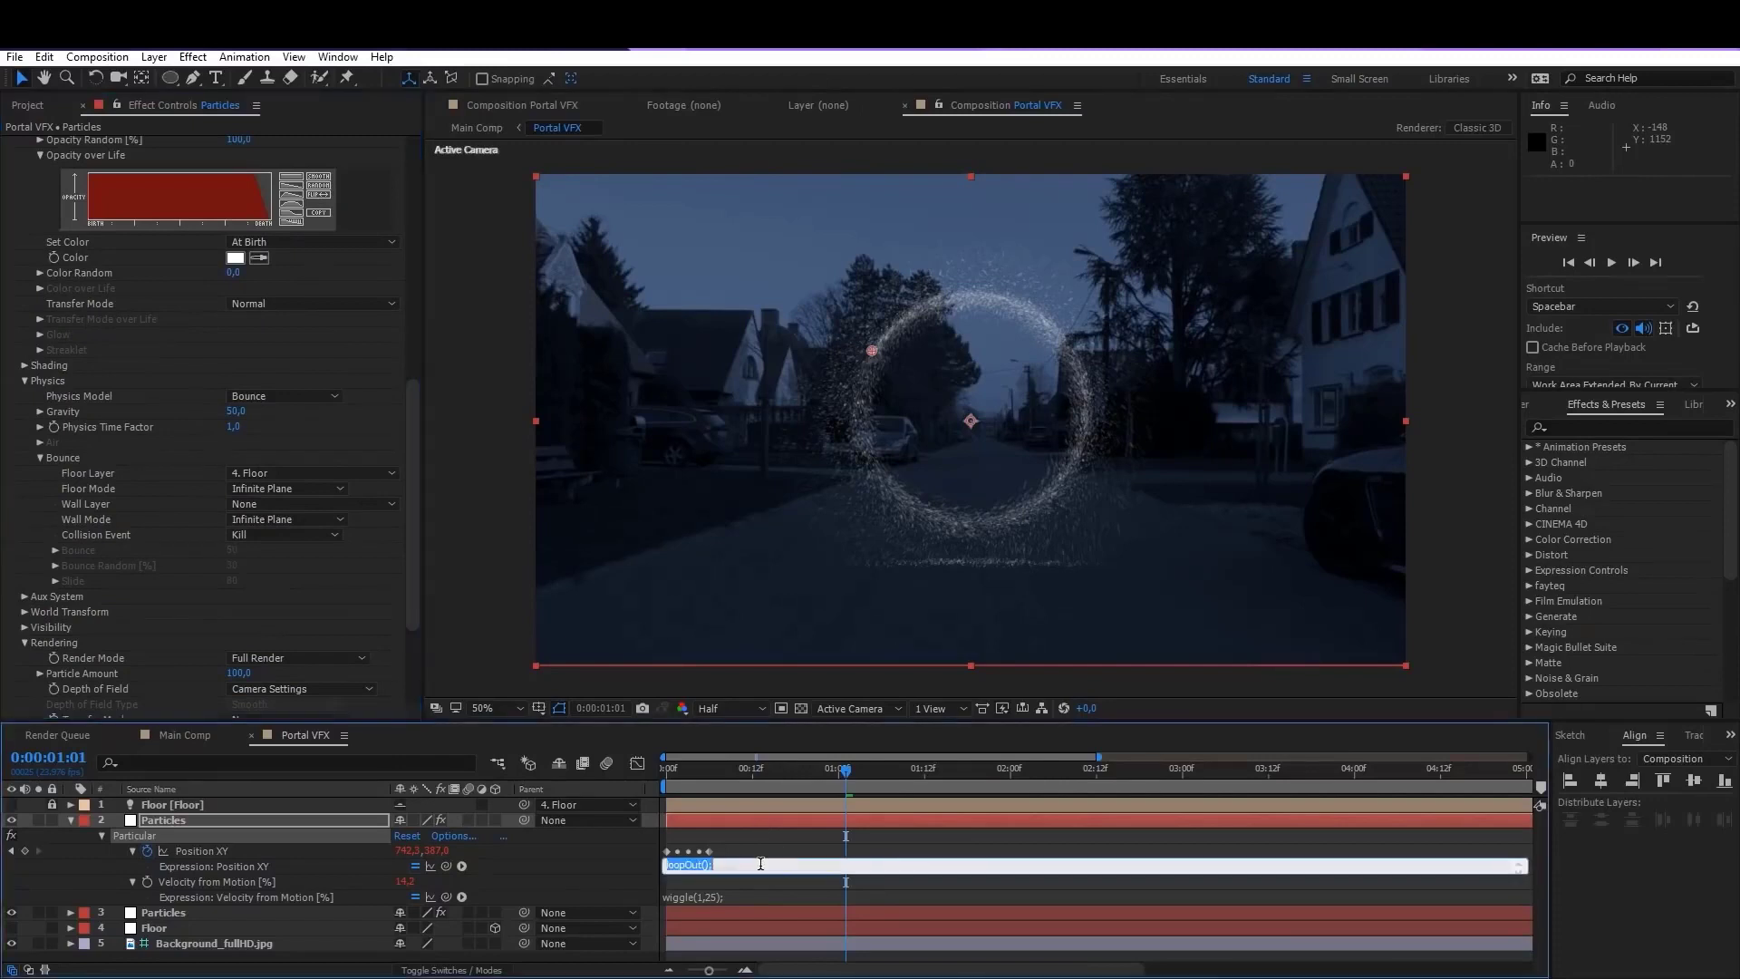
click(763, 848)
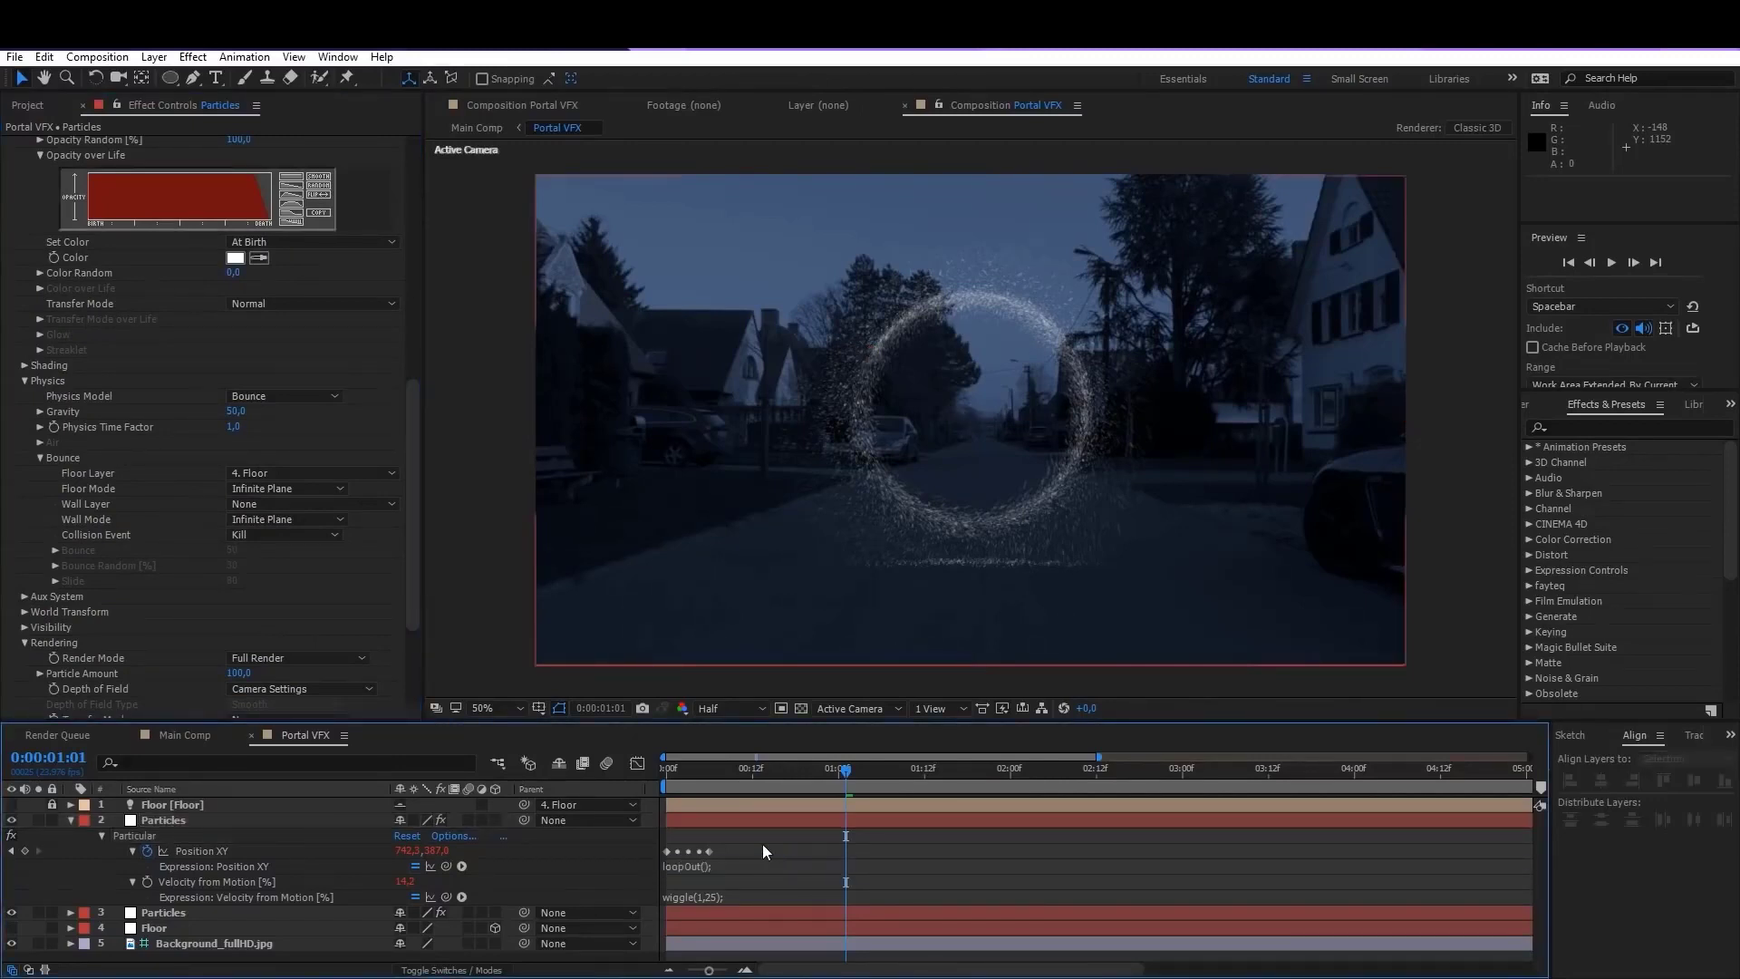
Step: Duplicate the upper Particles layer and collapse the original's properties
click(214, 819)
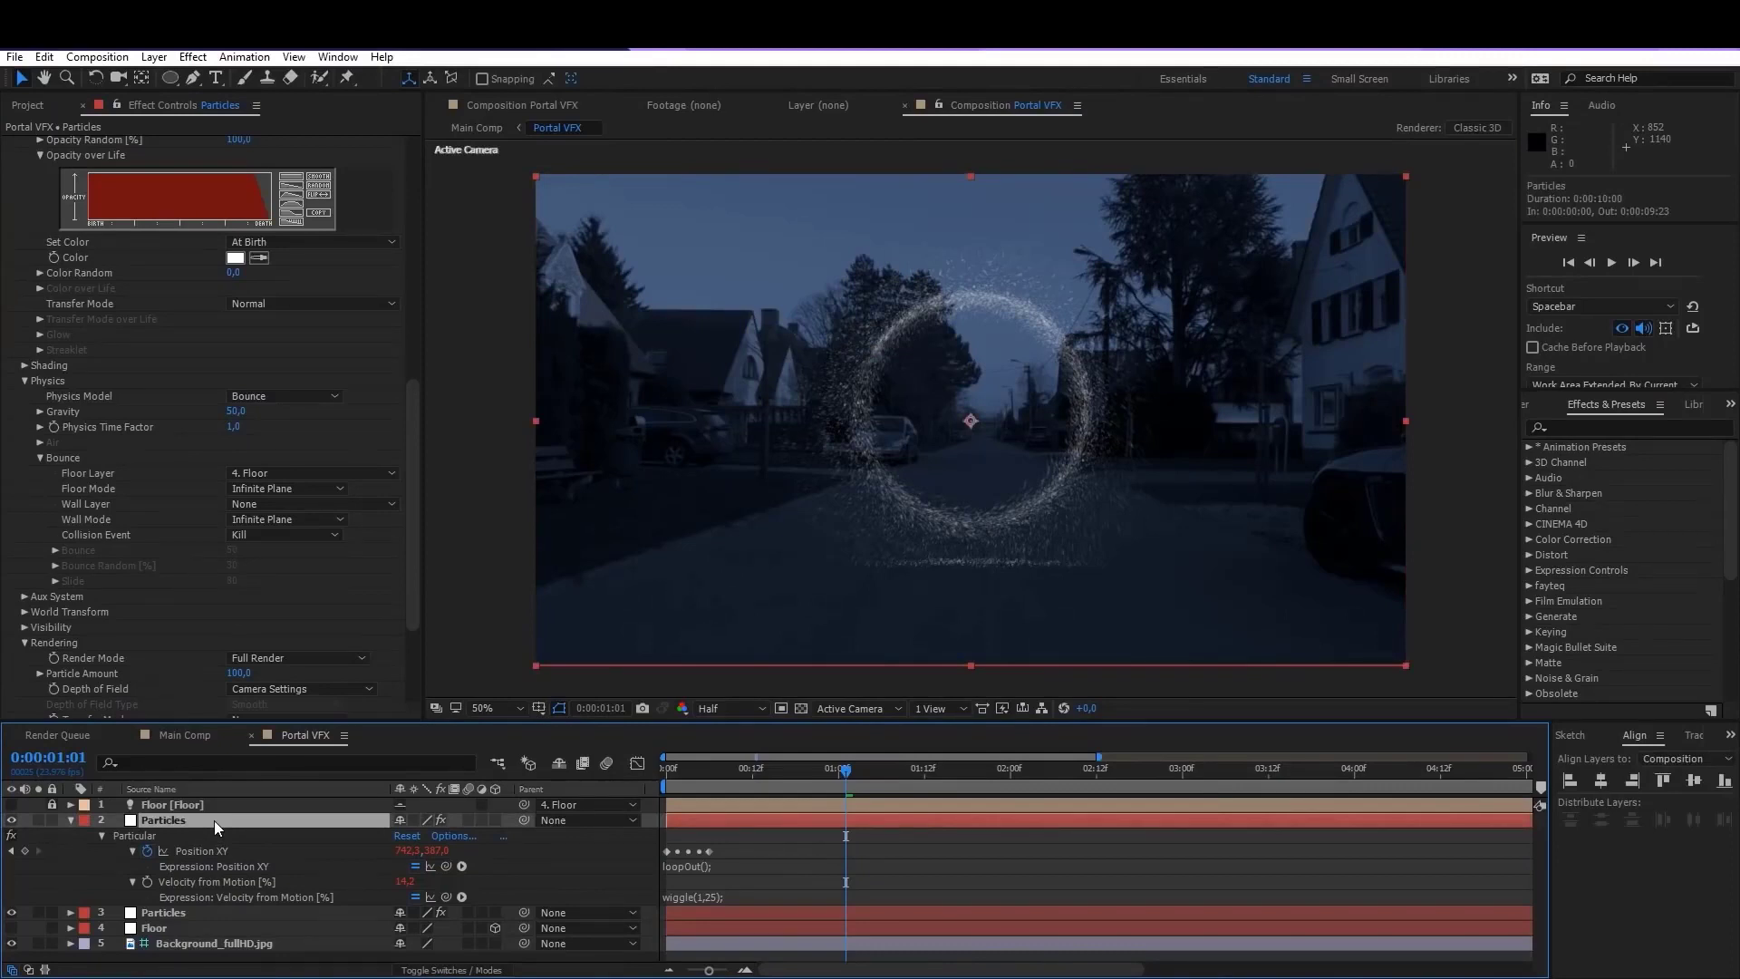
key(ctrl+d)
click(70, 836)
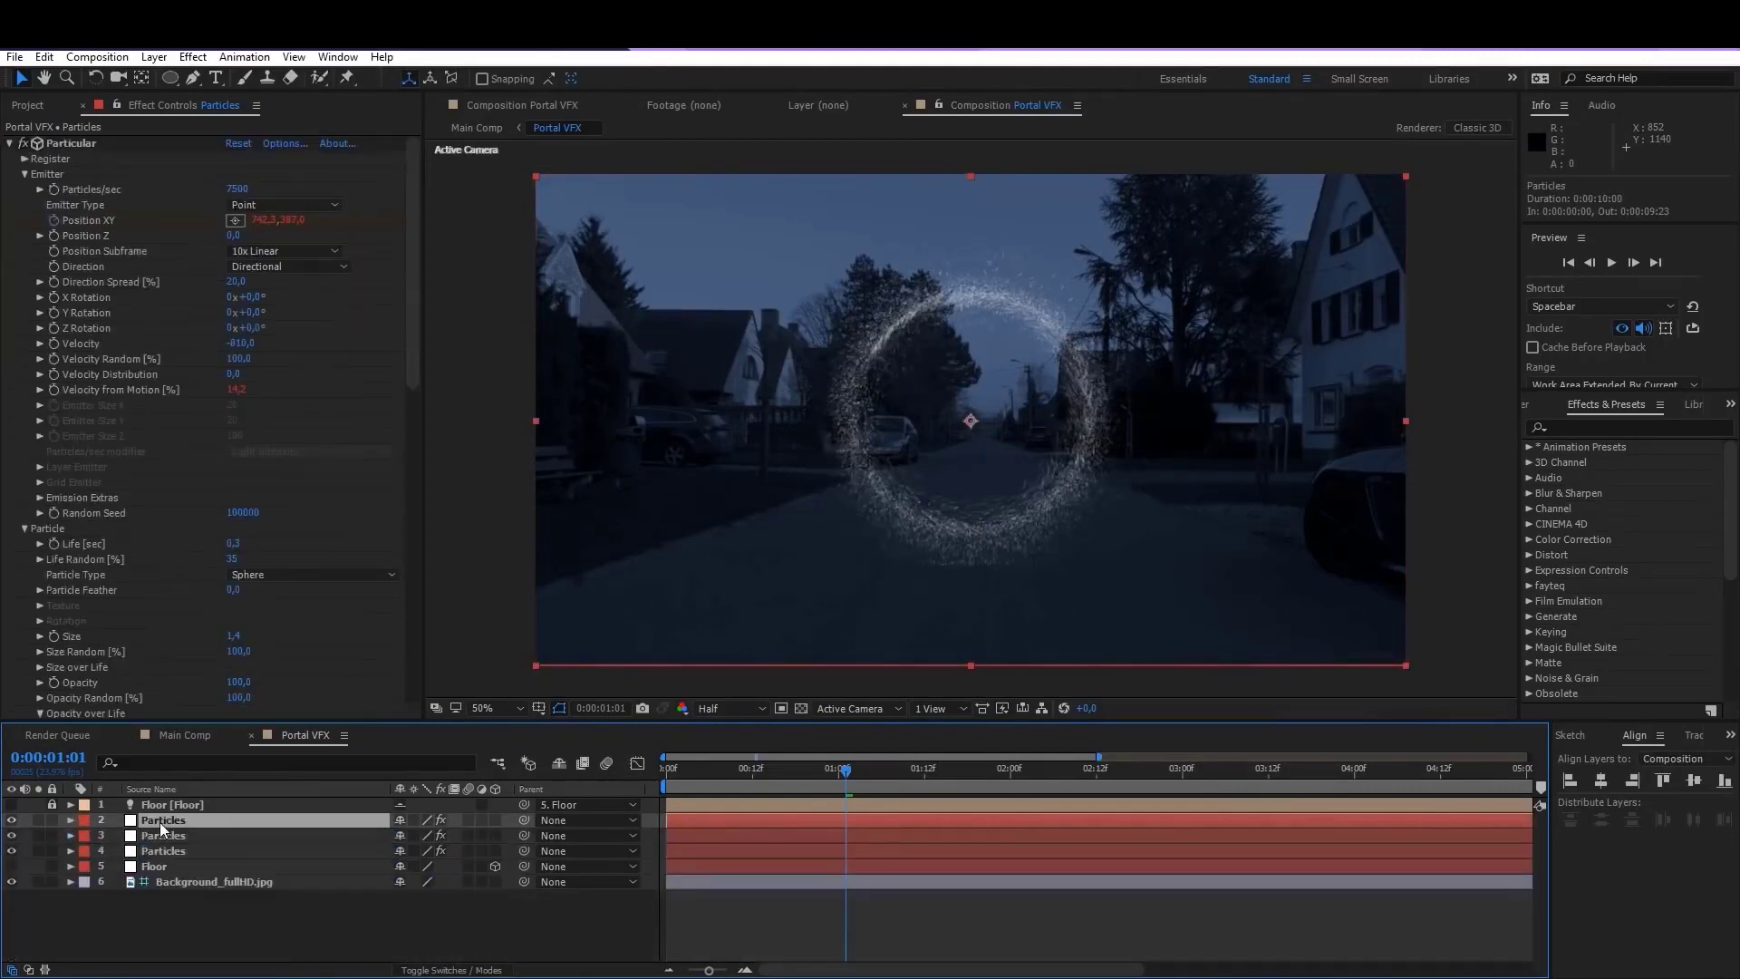
Step: On the new topmost Particles layer, set Particles/sec to 15000 and particle Life to 0,6 seconds
click(239, 192)
click(239, 201)
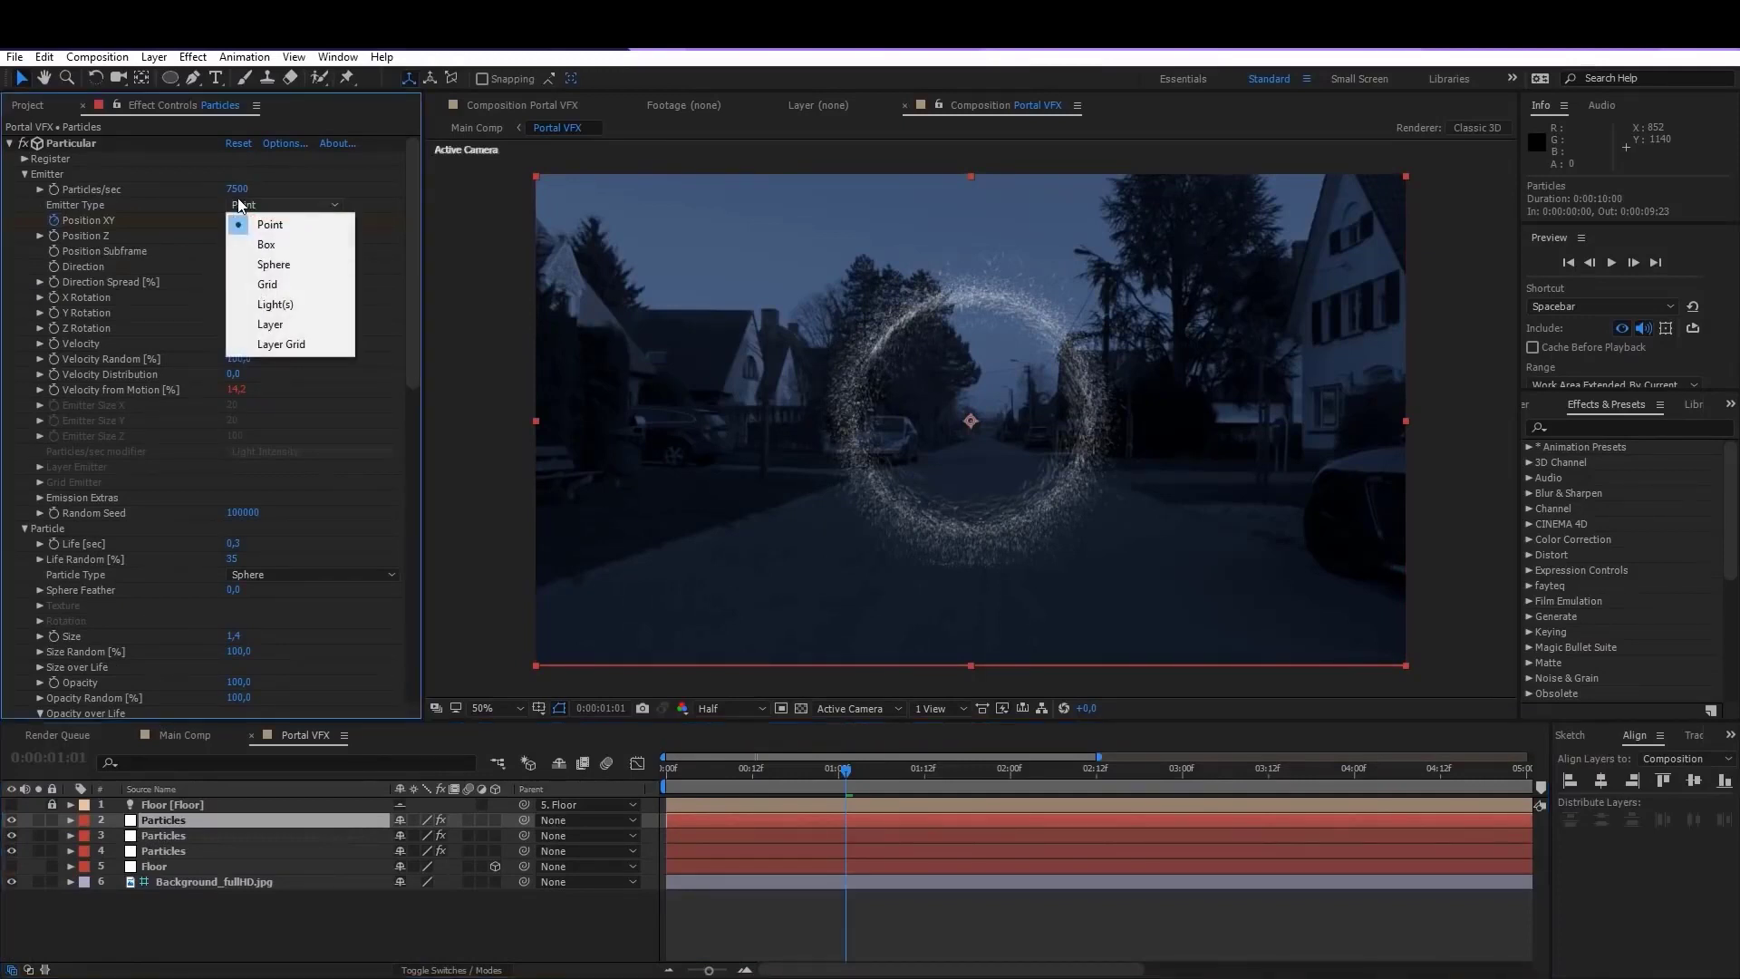
click(238, 204)
click(241, 190)
text(1)
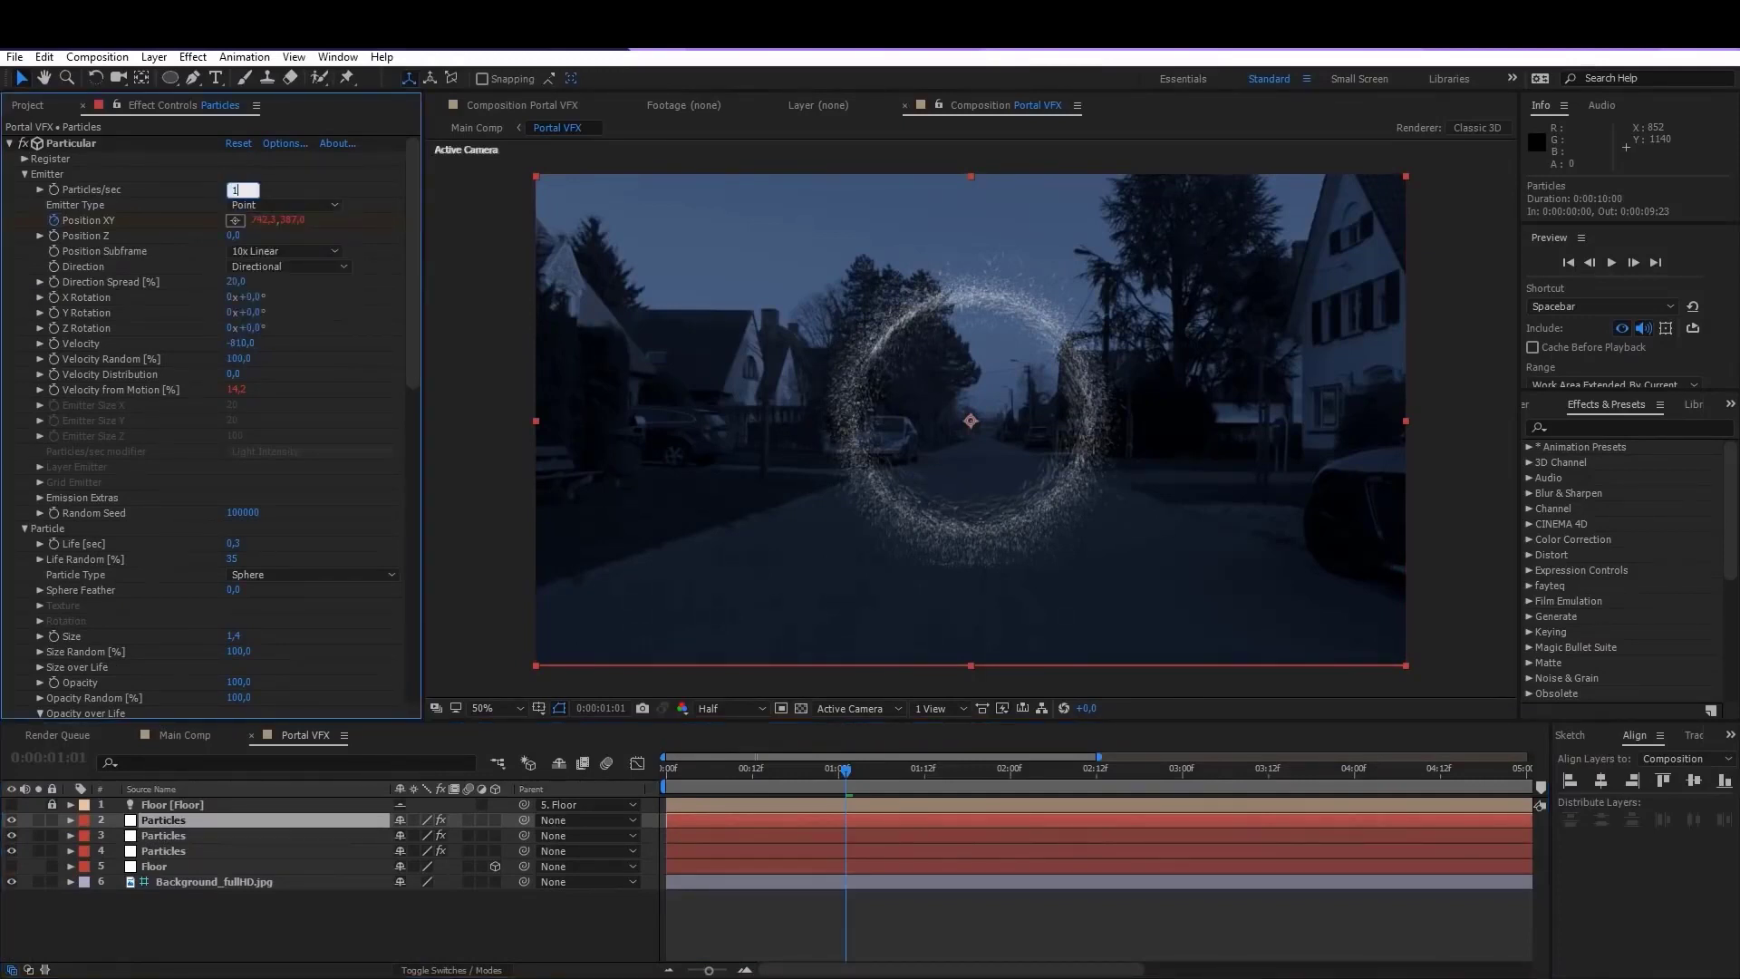
text(5000)
click(224, 221)
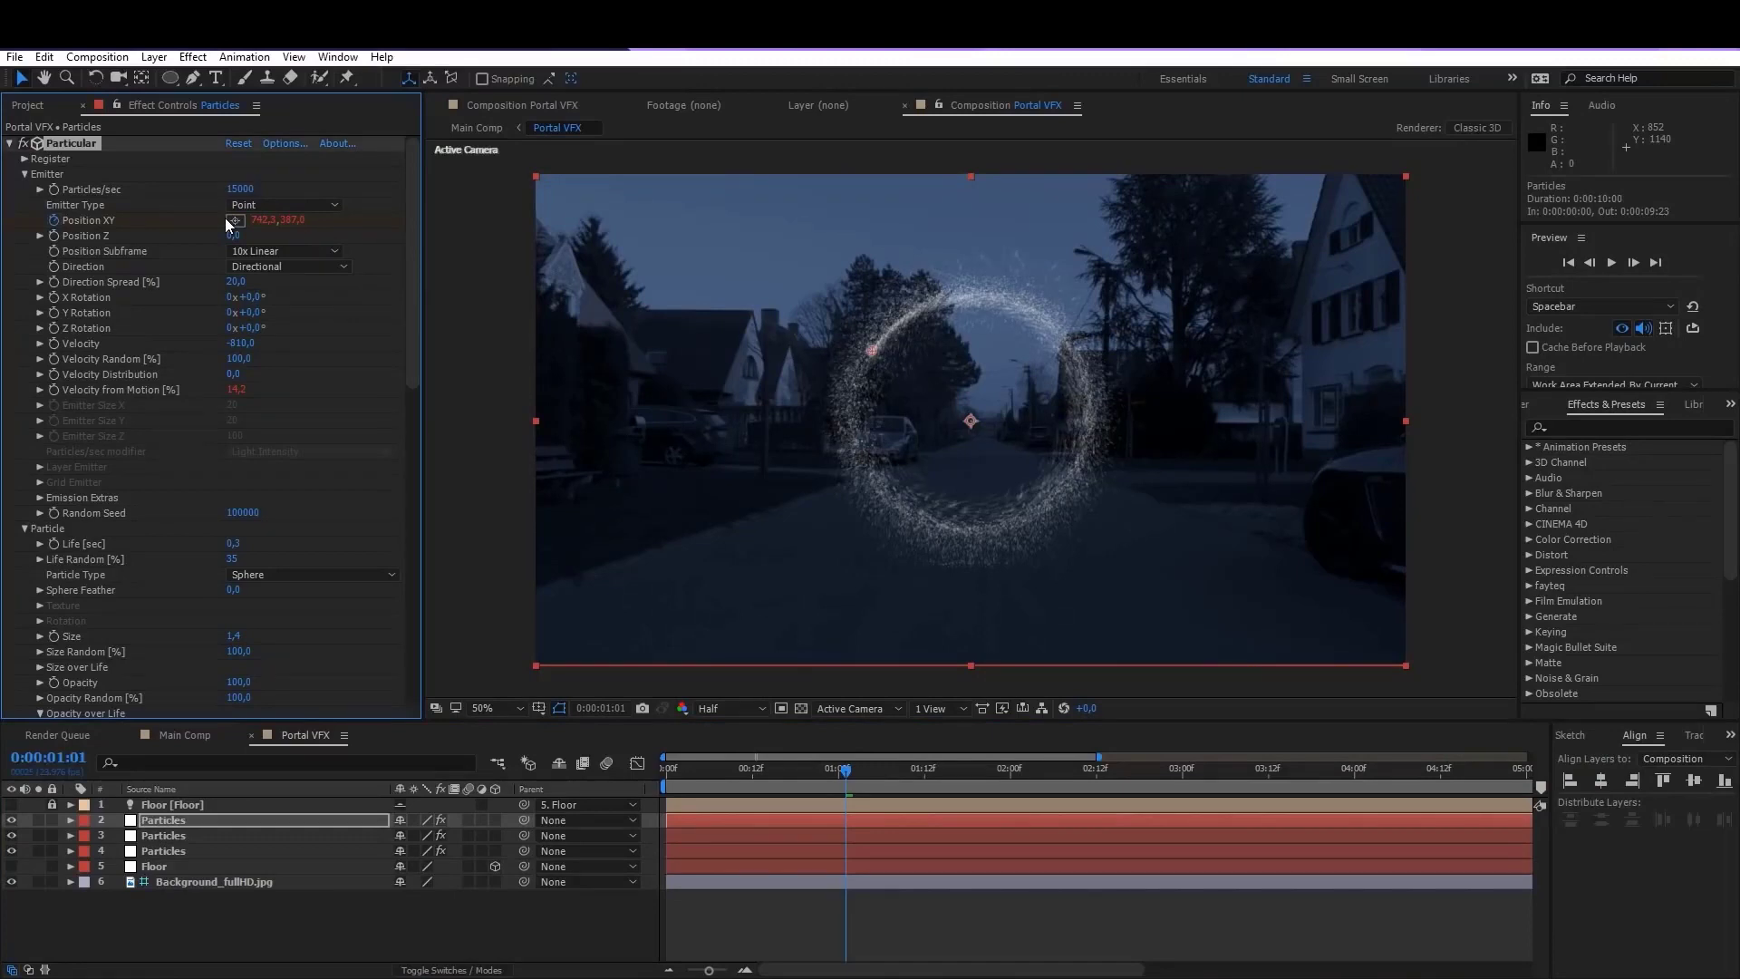
click(241, 543)
text(0,)
key(Return)
Step: Change the topmost Particles layer's Velocity from Motion expression to wiggle(1,15) and collapse the layer
click(188, 819)
key(e)
key(e)
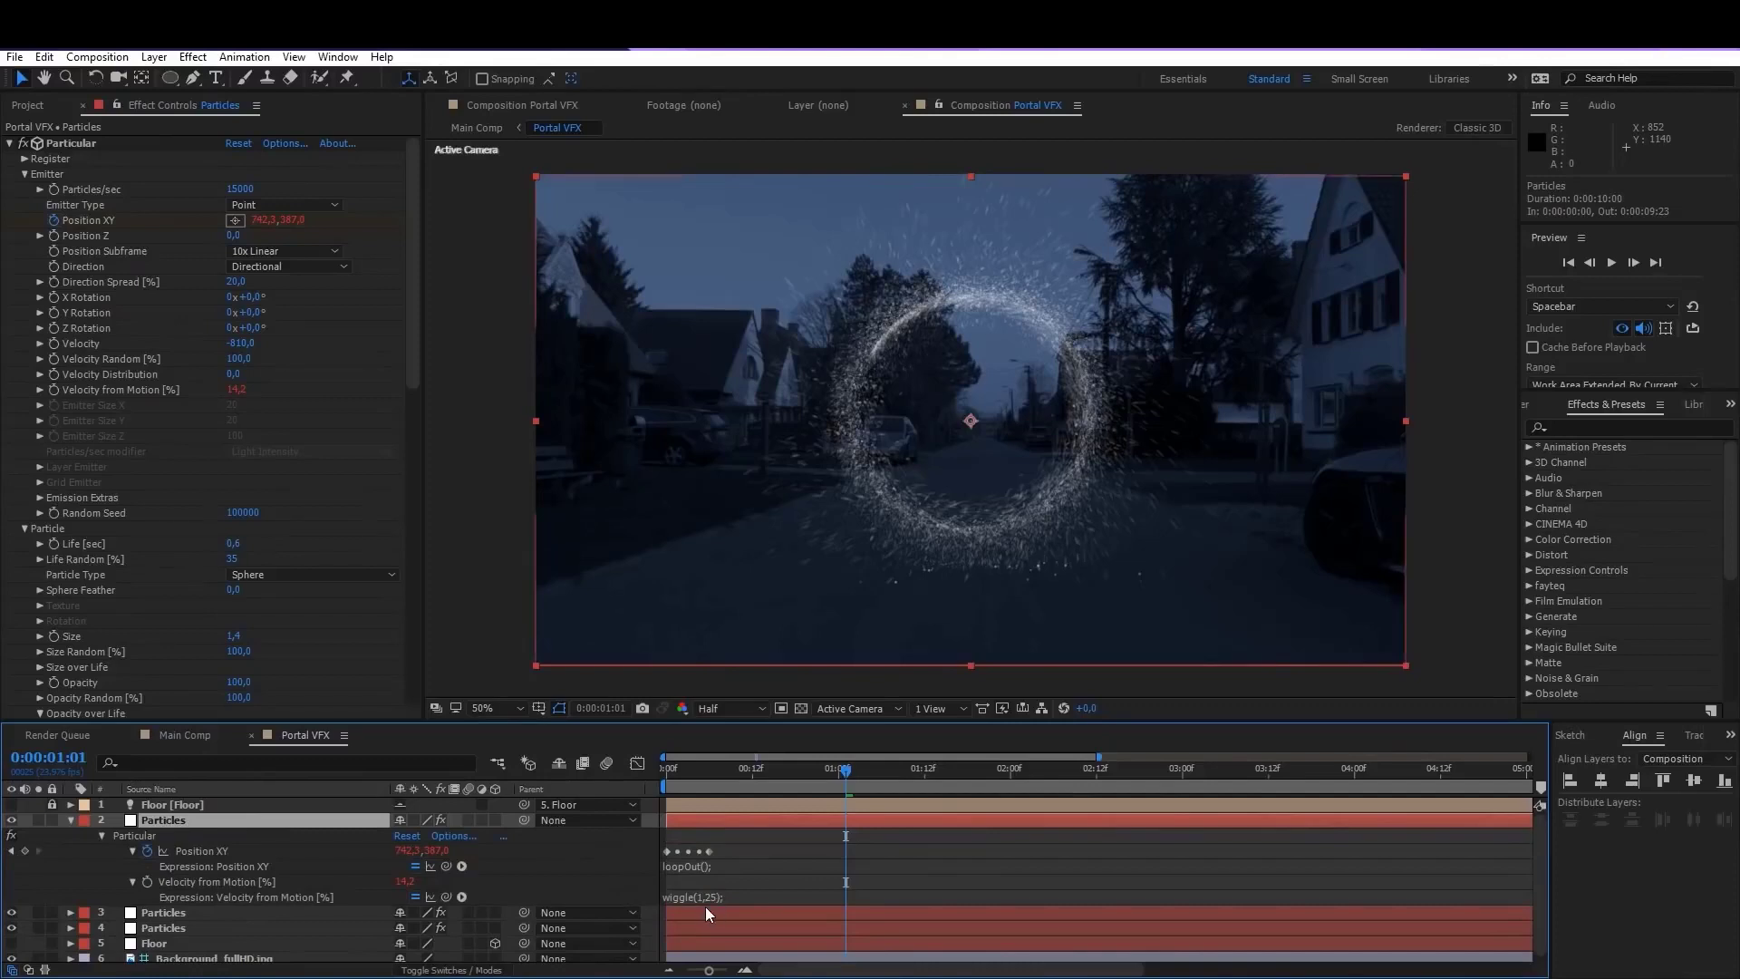
click(707, 899)
key(BackSpace)
text(1)
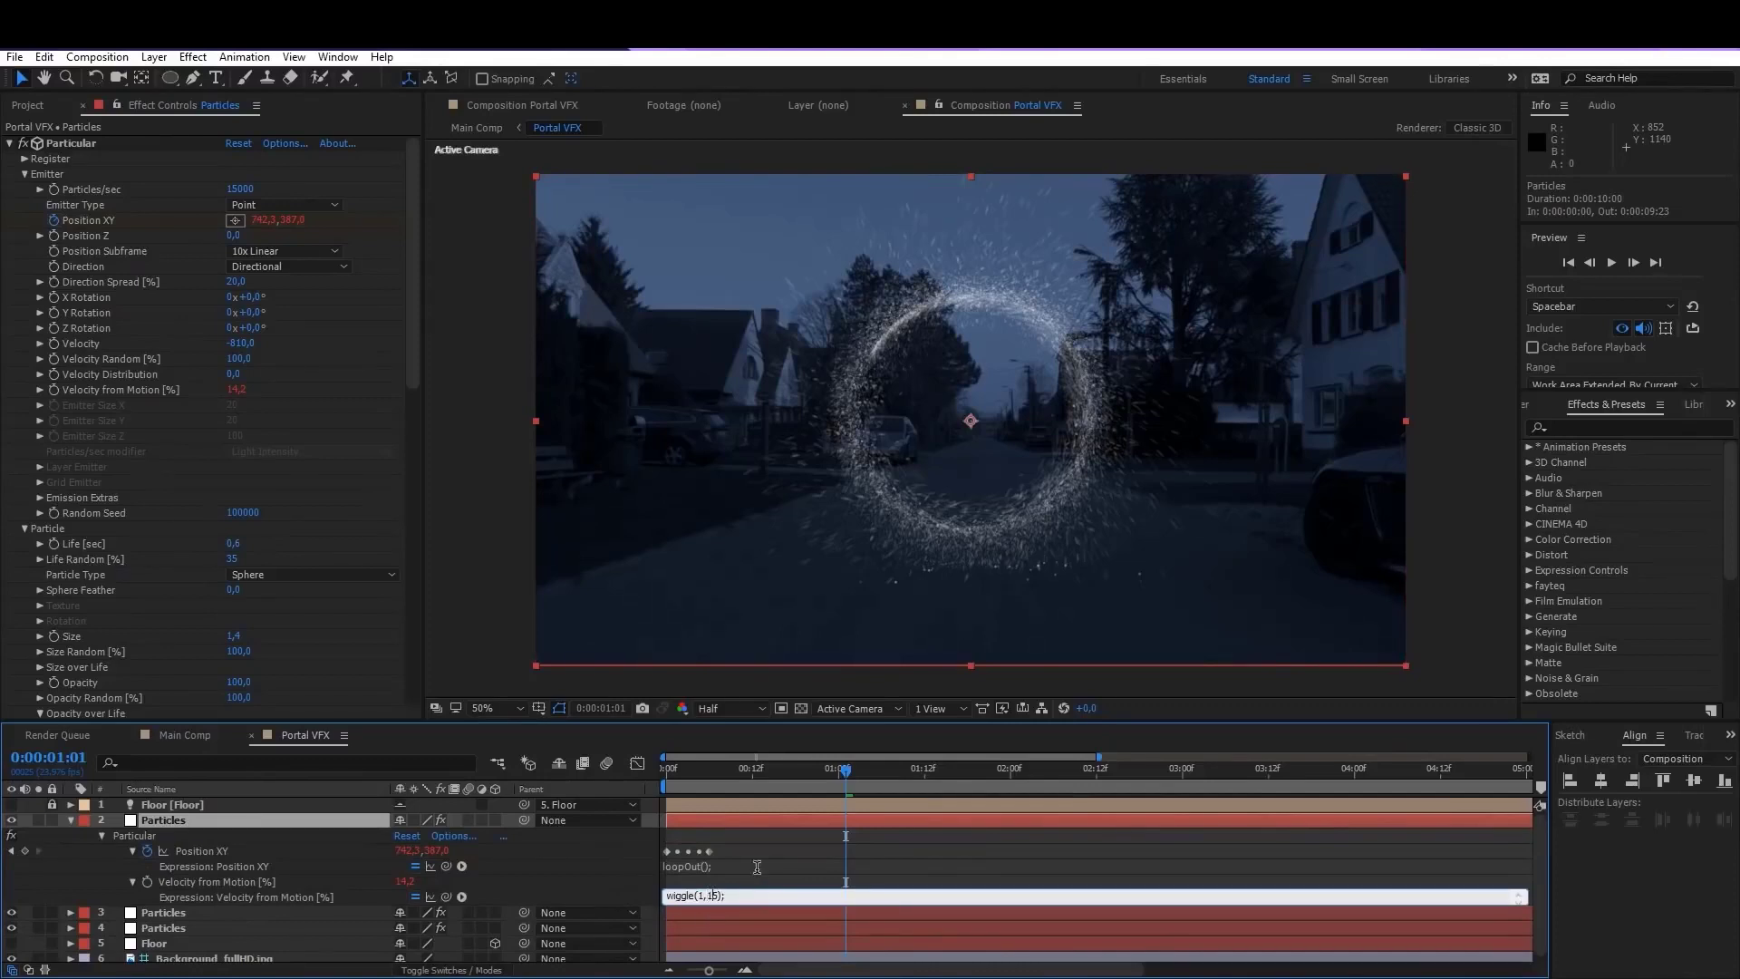
click(757, 866)
click(751, 888)
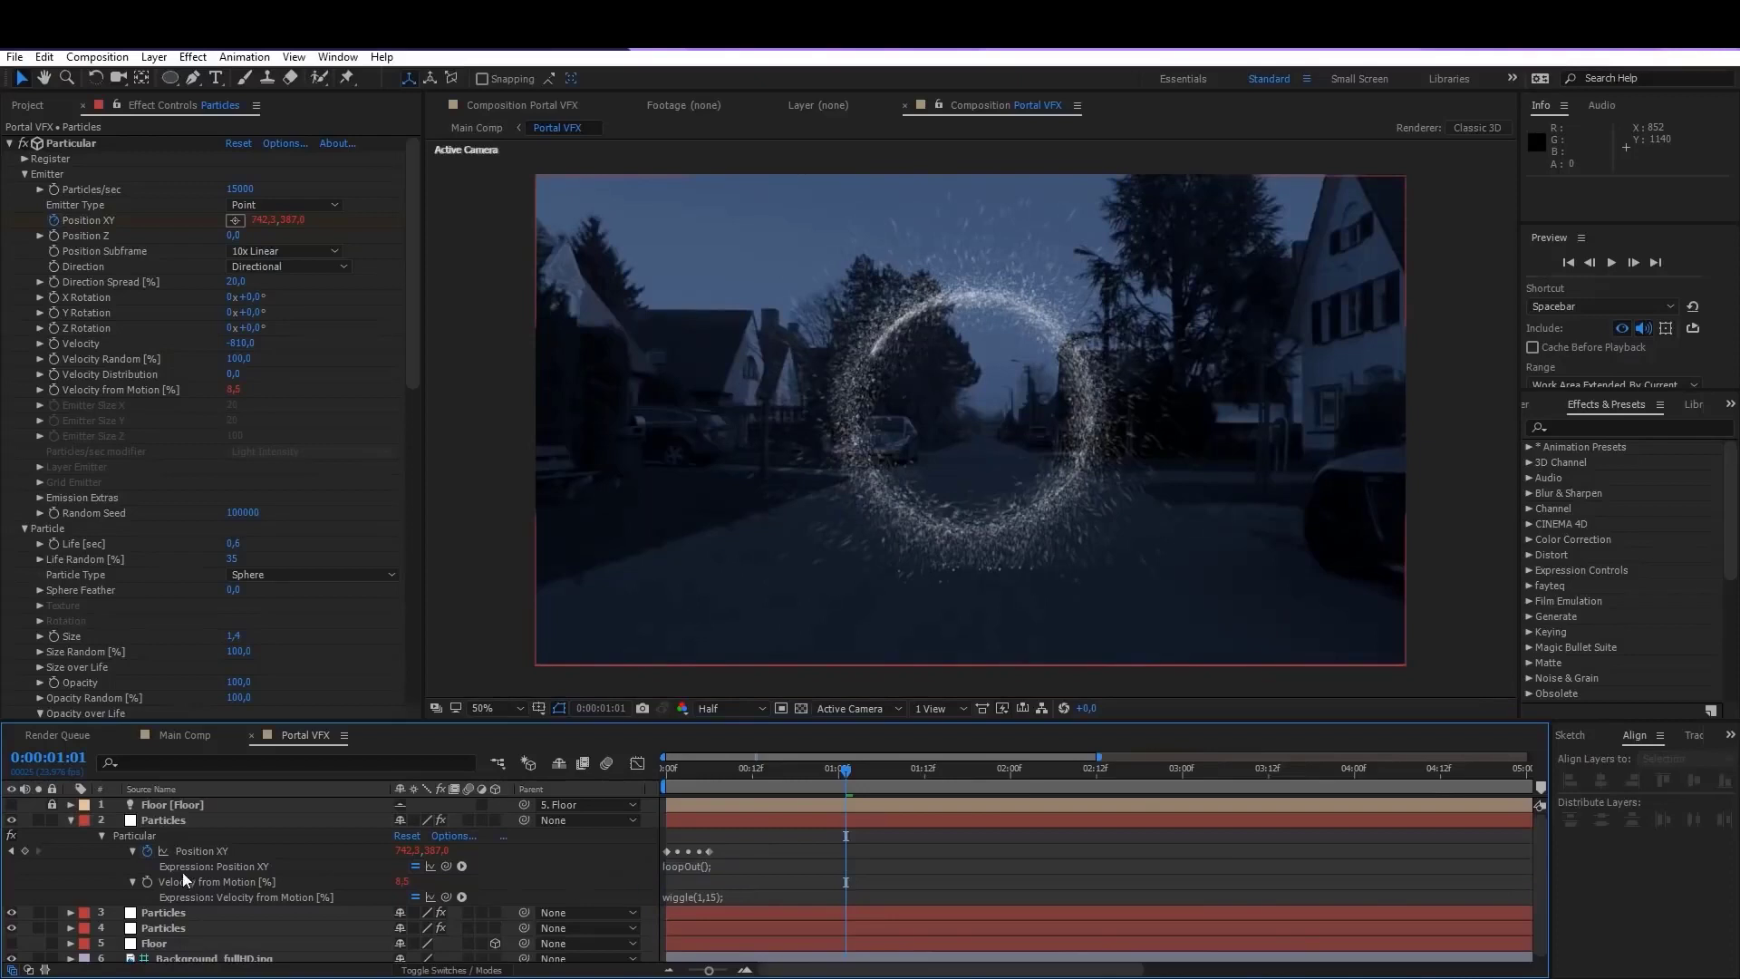
click(72, 820)
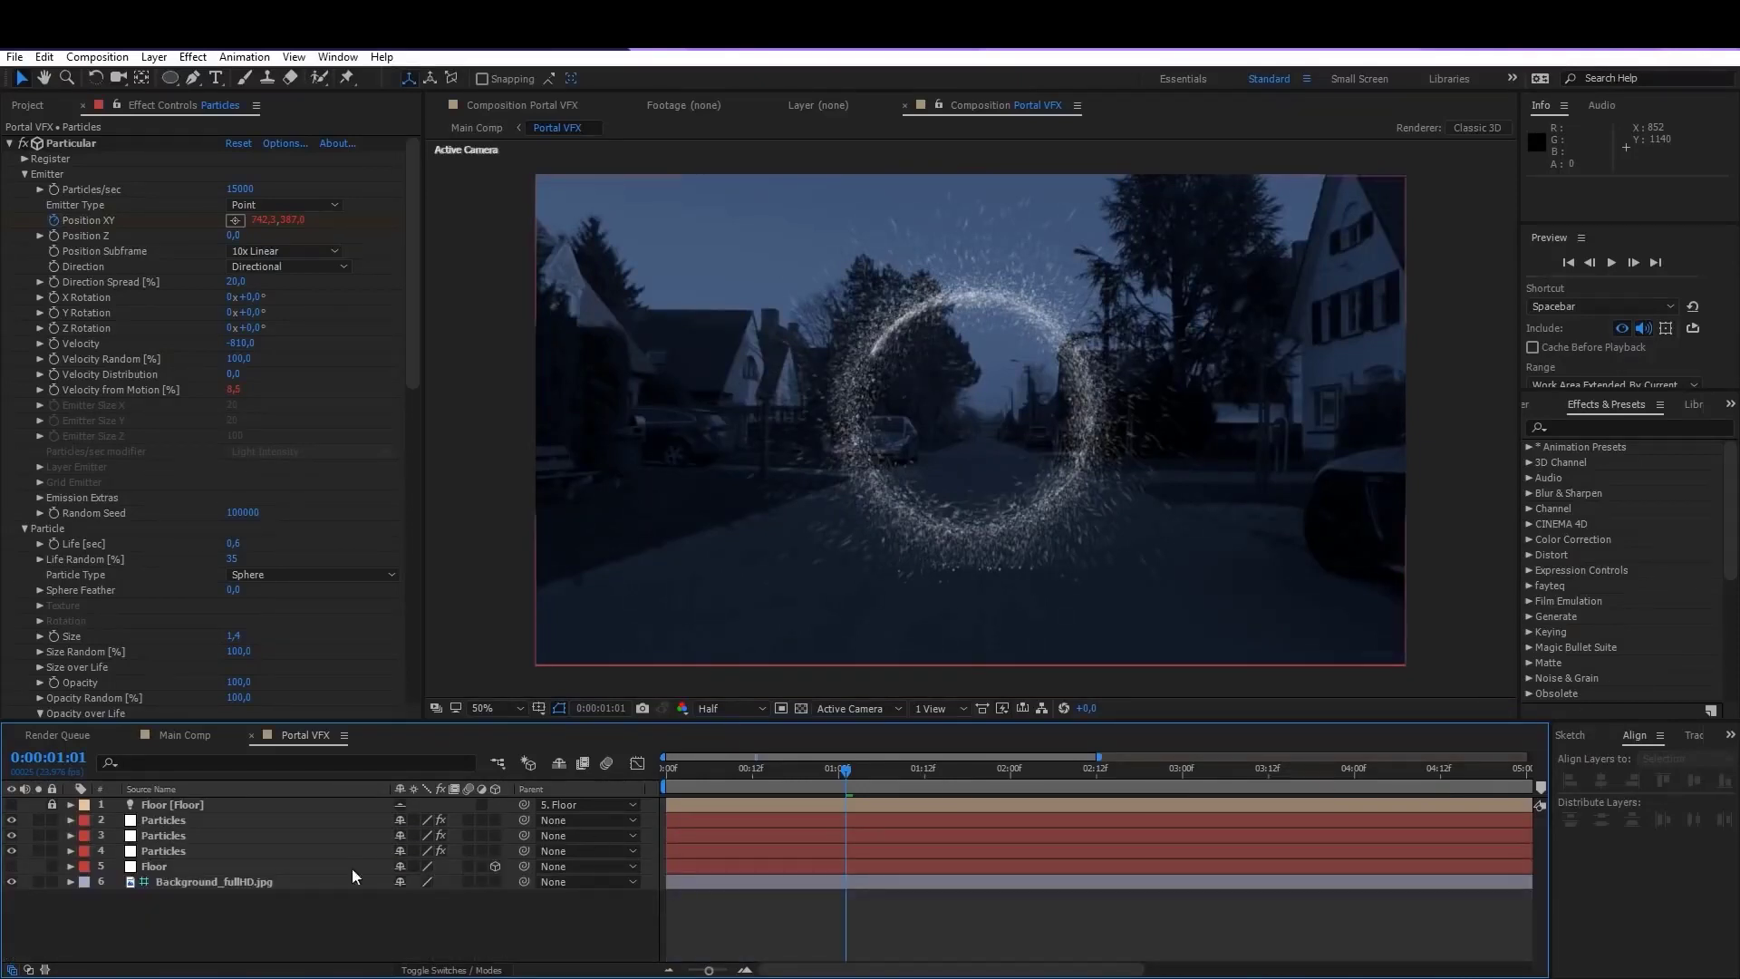
Step: Duplicate the topmost Particles layer and set the copy's Particles/sec to 2000
click(159, 820)
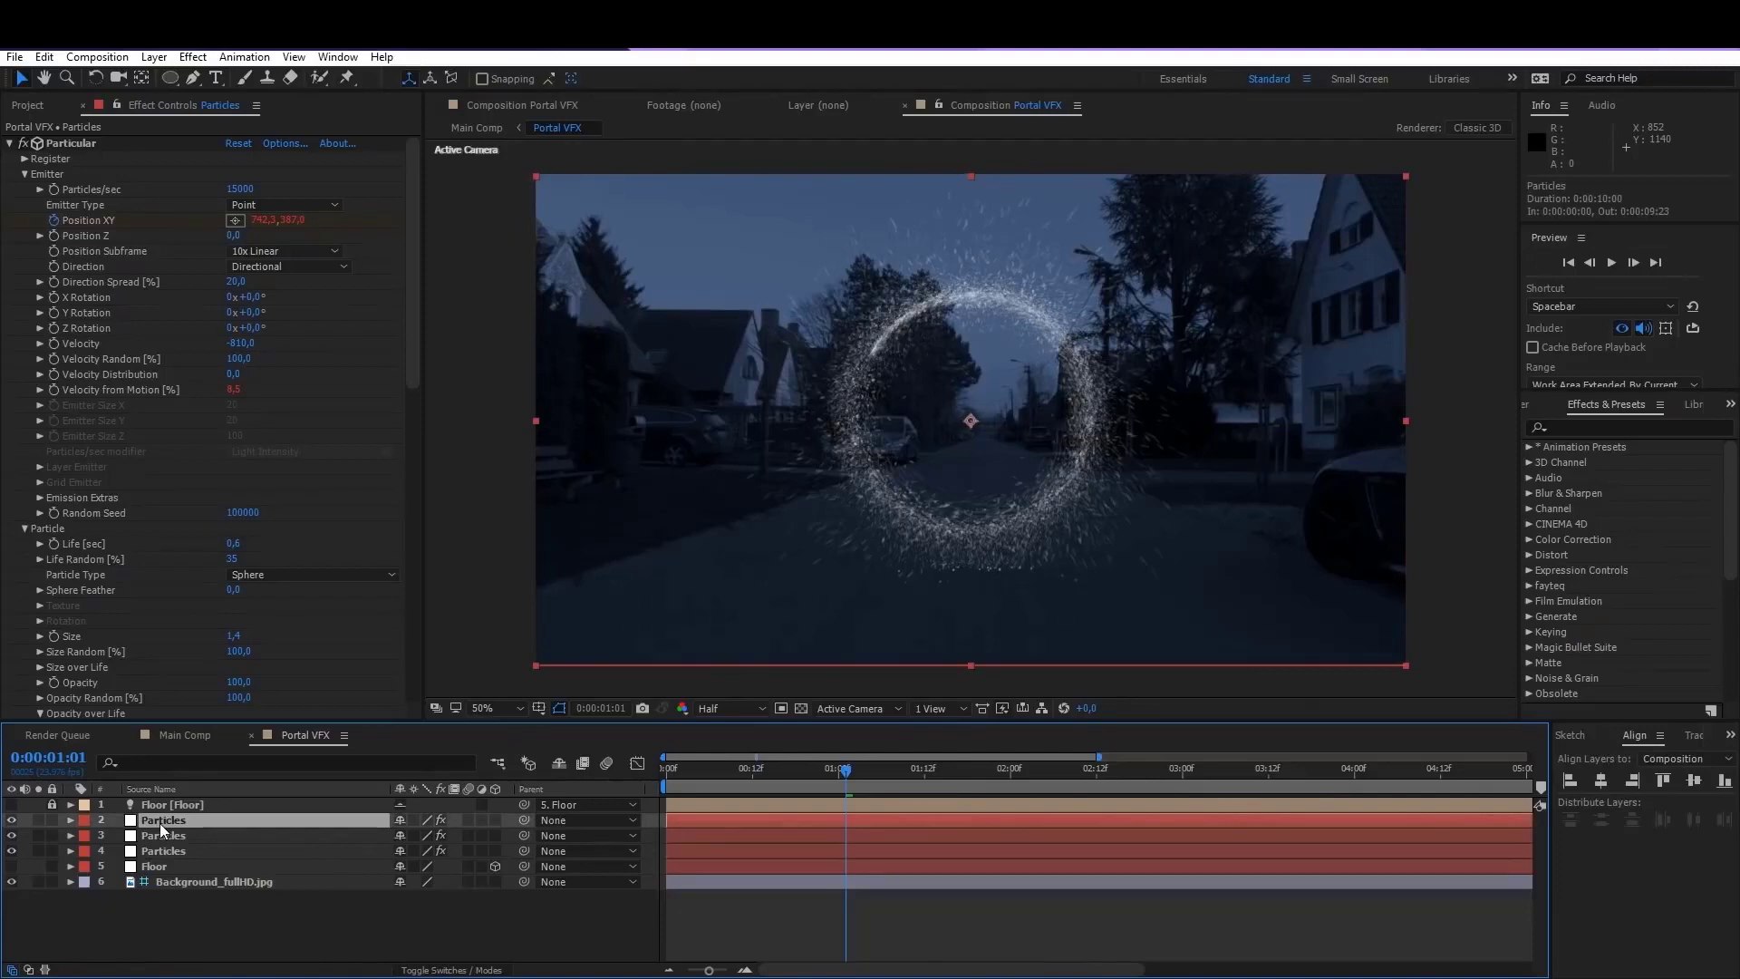
key(ctrl+d)
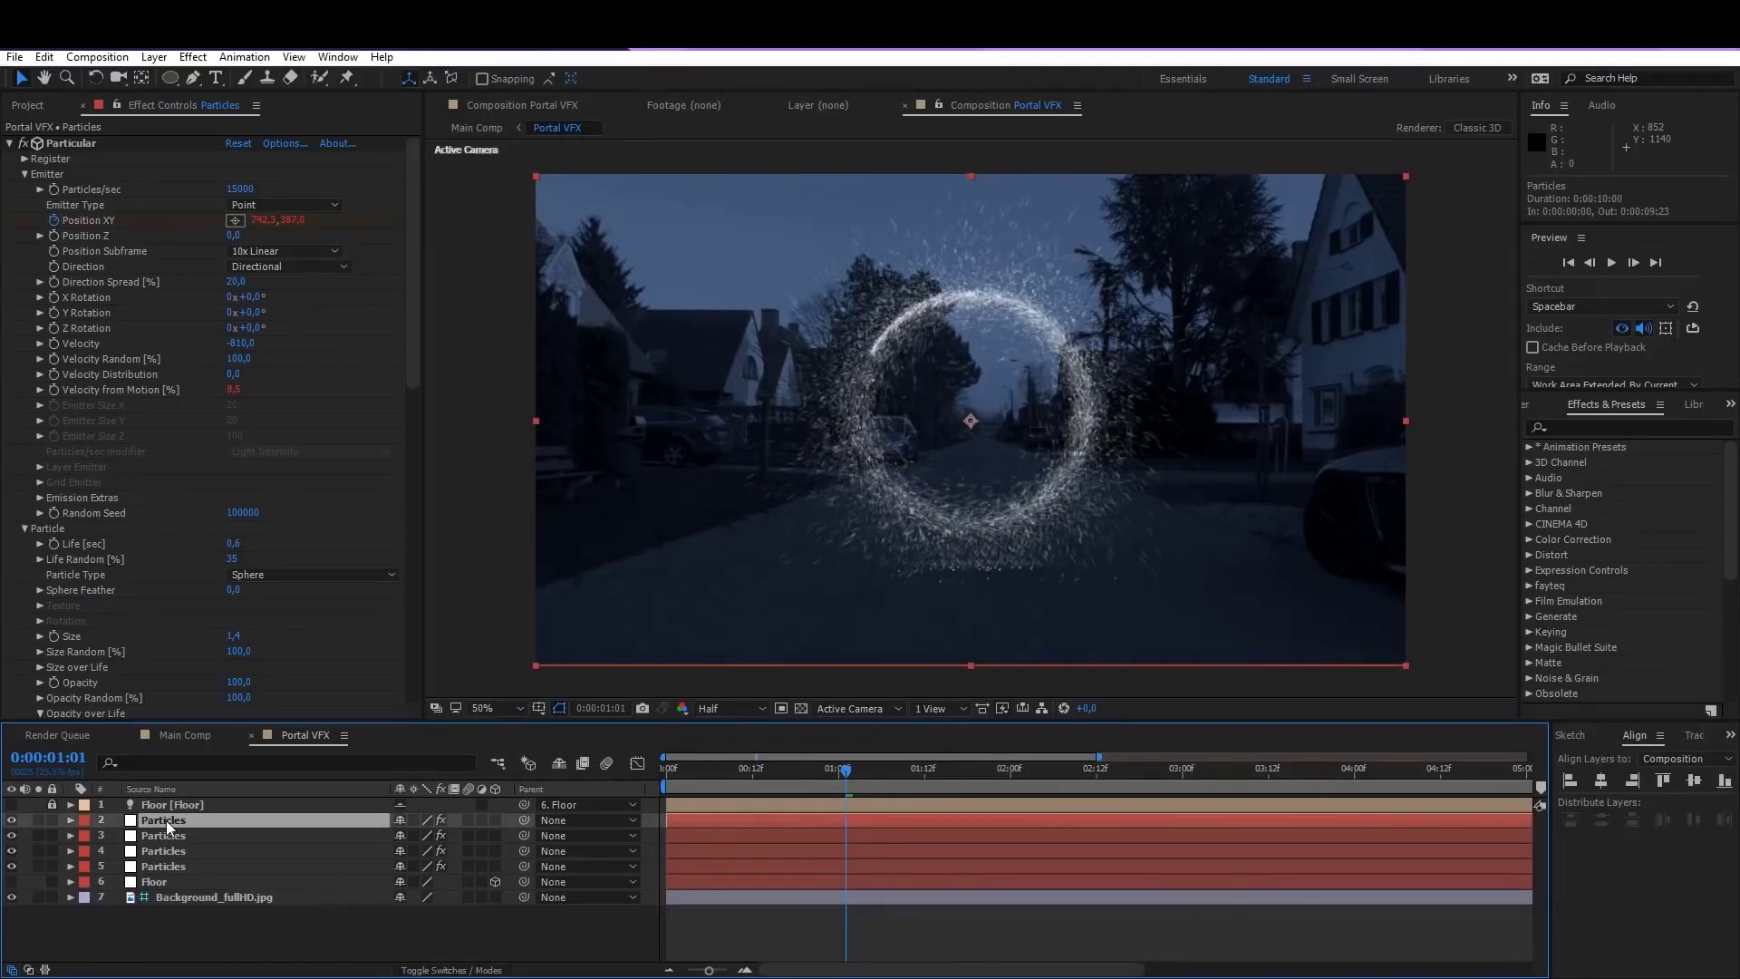
click(239, 189)
text(2000)
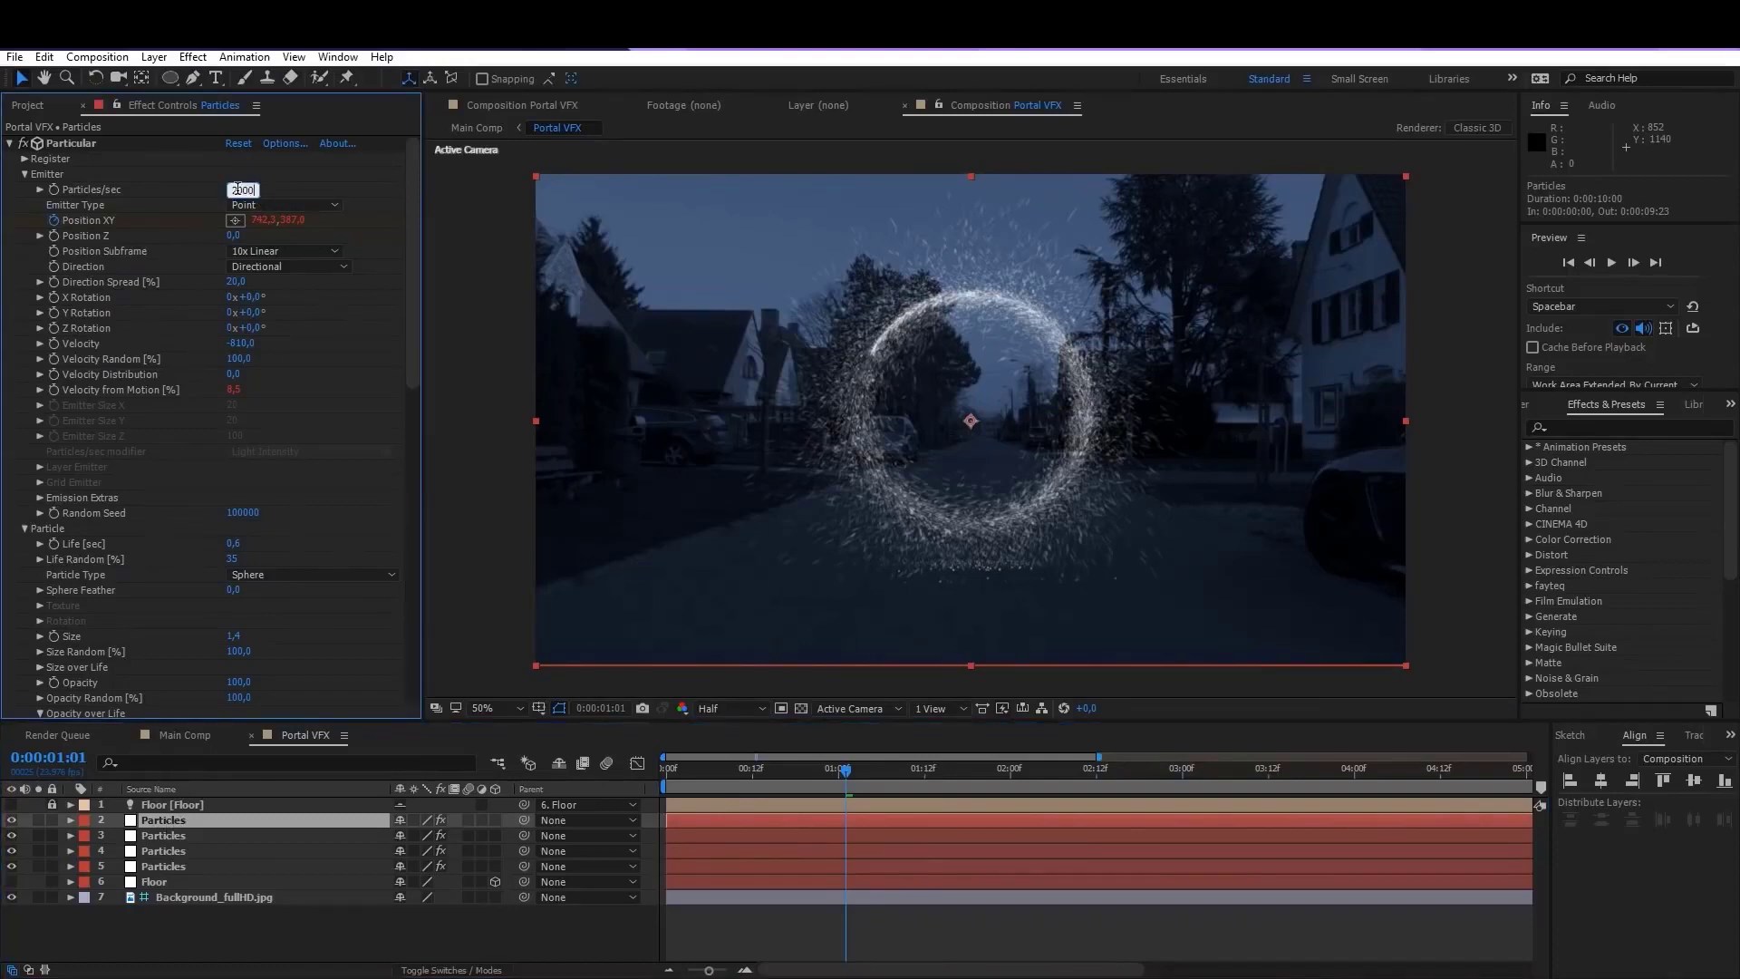
key(Return)
Step: Set the new copy's Emitter Type to Box, with a Direction Spread of 5 and a Velocity of 130
click(299, 207)
click(277, 244)
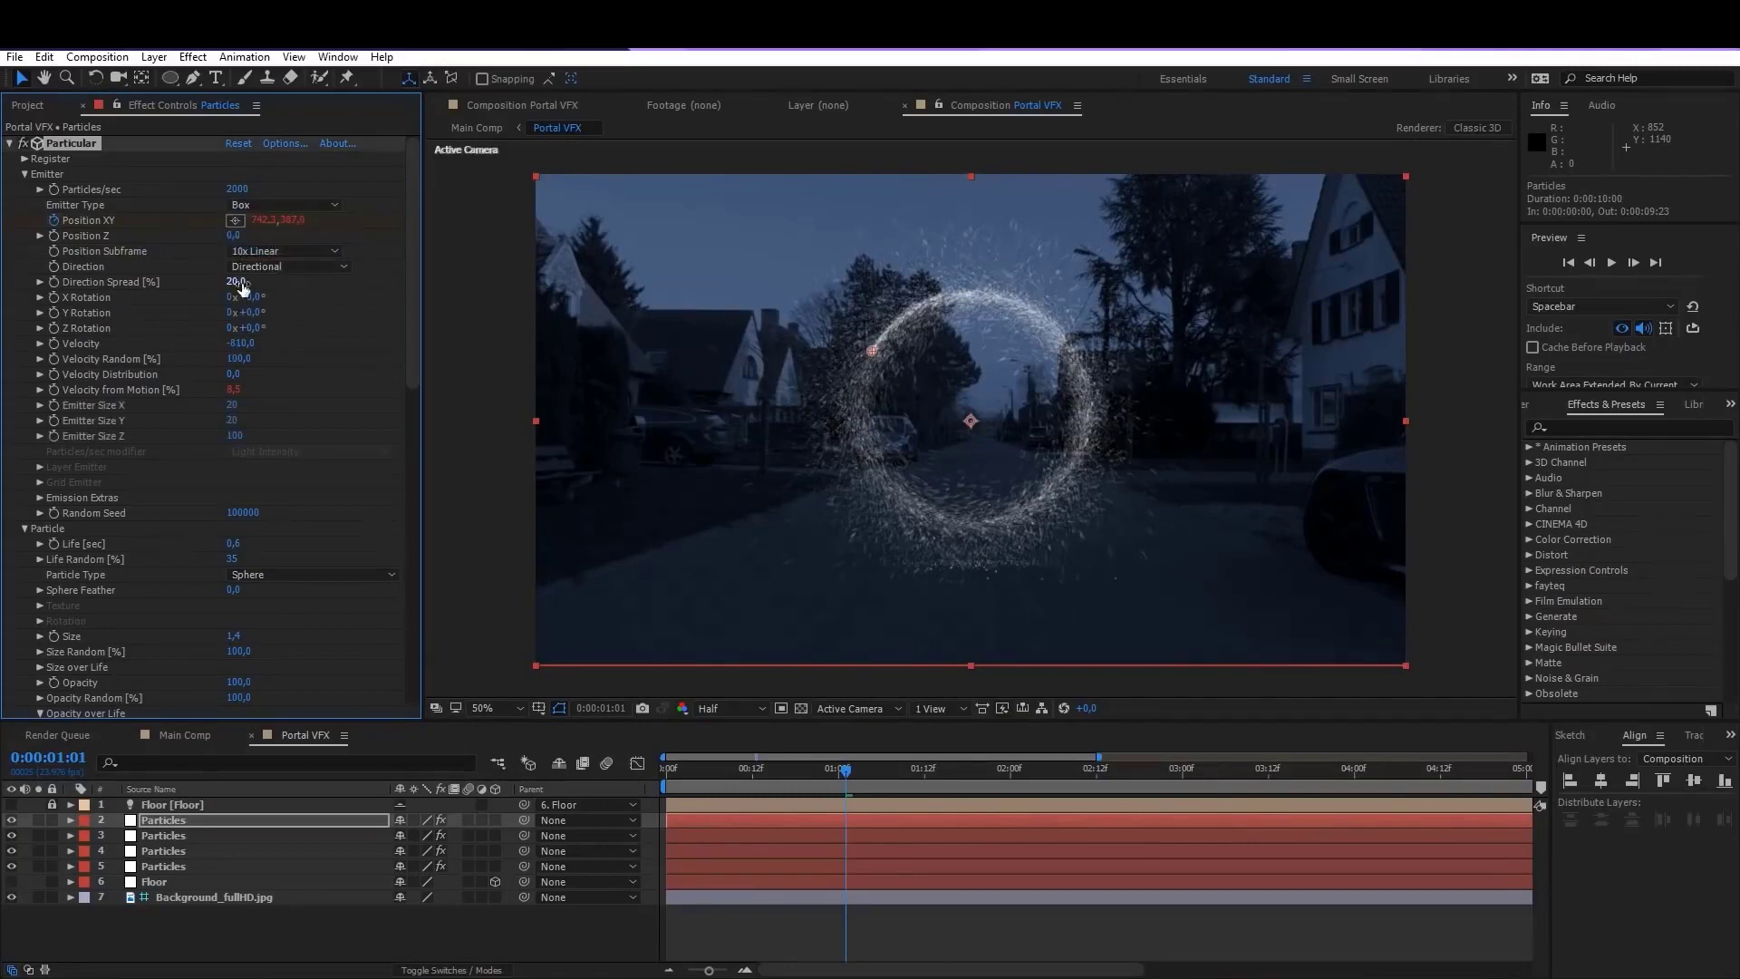
click(238, 282)
text(5)
click(243, 343)
text(130)
key(Return)
Step: Set the new copy's Emitter Size X and Emitter Size Y to 150
click(234, 407)
text(150)
key(Tab)
text(150)
key(Return)
Step: Set the new copy's particle Life to 0,8 seconds and Size to 1,4
click(237, 544)
text(0,8)
key(Return)
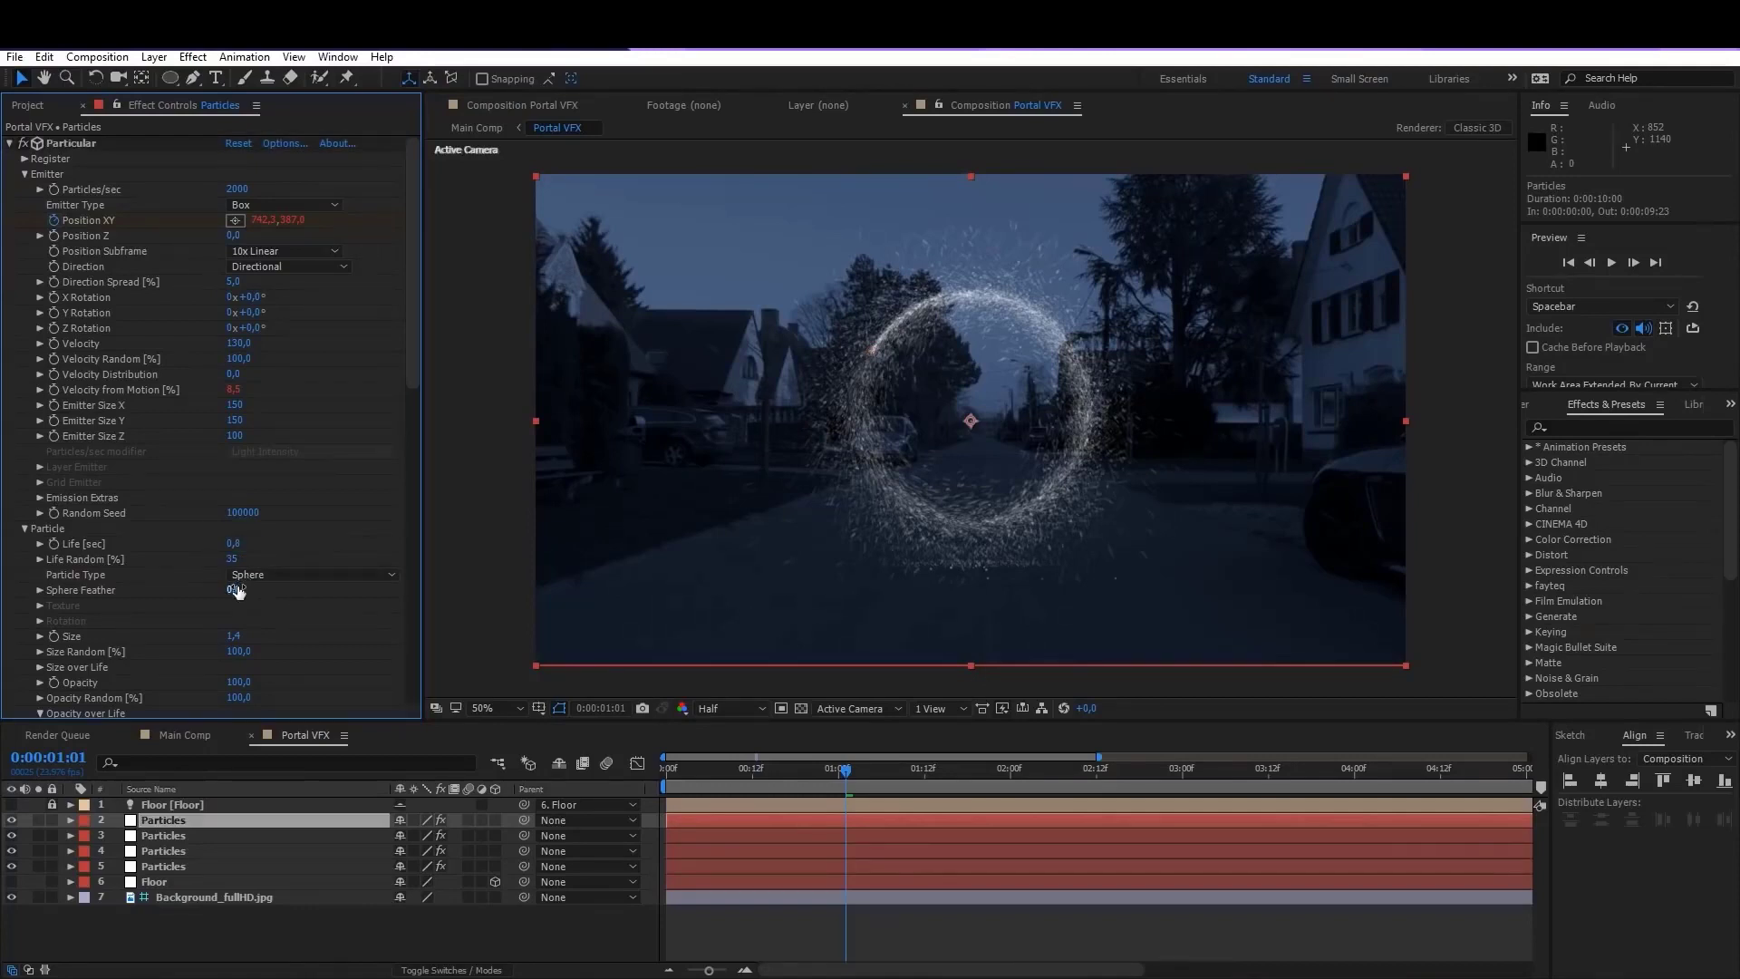
click(234, 635)
text(1,4)
key(Return)
Step: Apply the Opacity over Life preset that fades out gradually with random flicker to the new copy's particles
scroll(69, 633, down, 3)
click(36, 549)
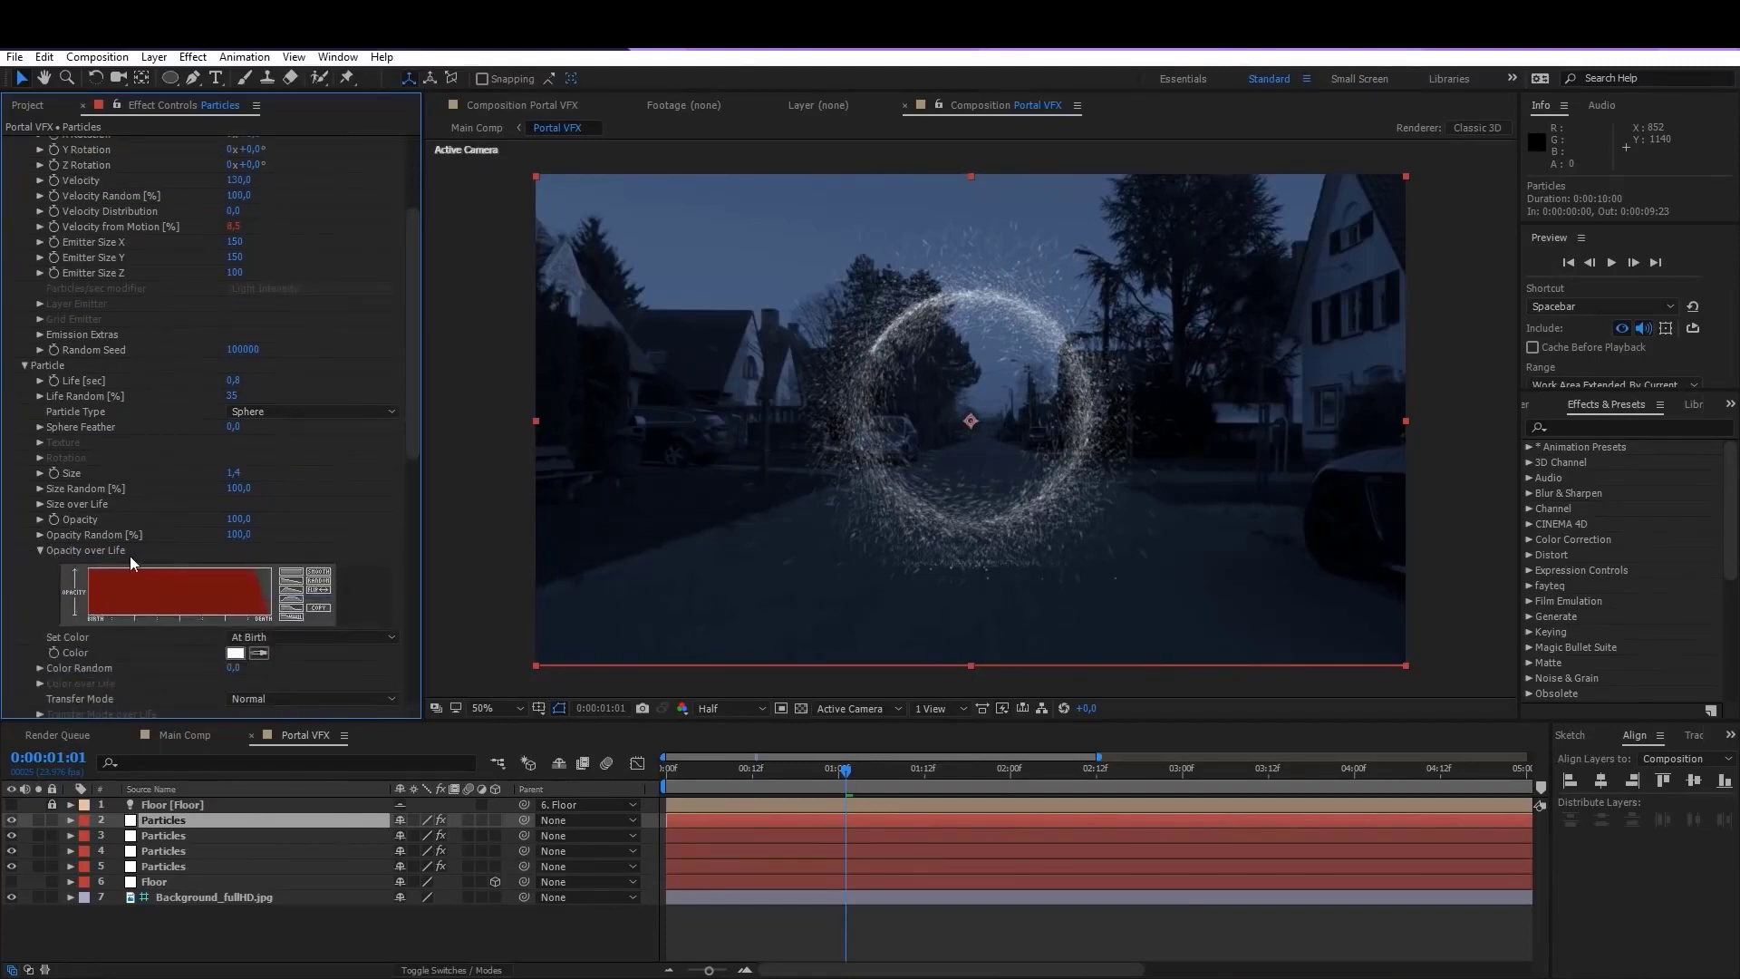
click(295, 618)
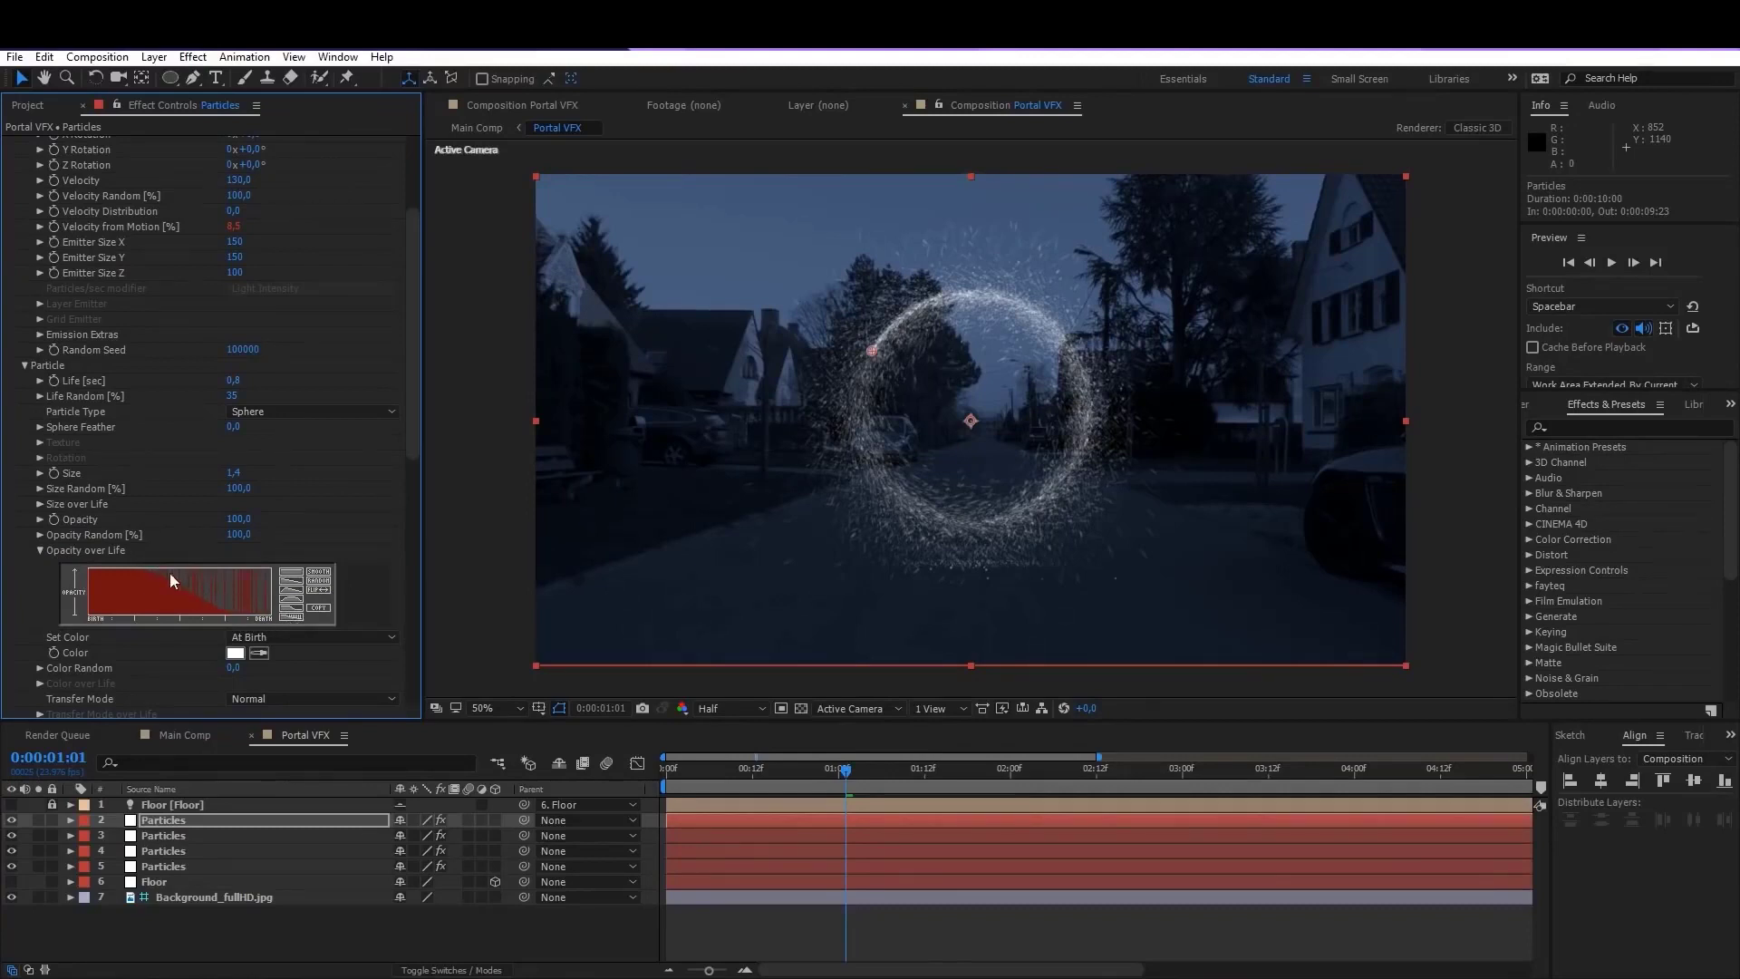
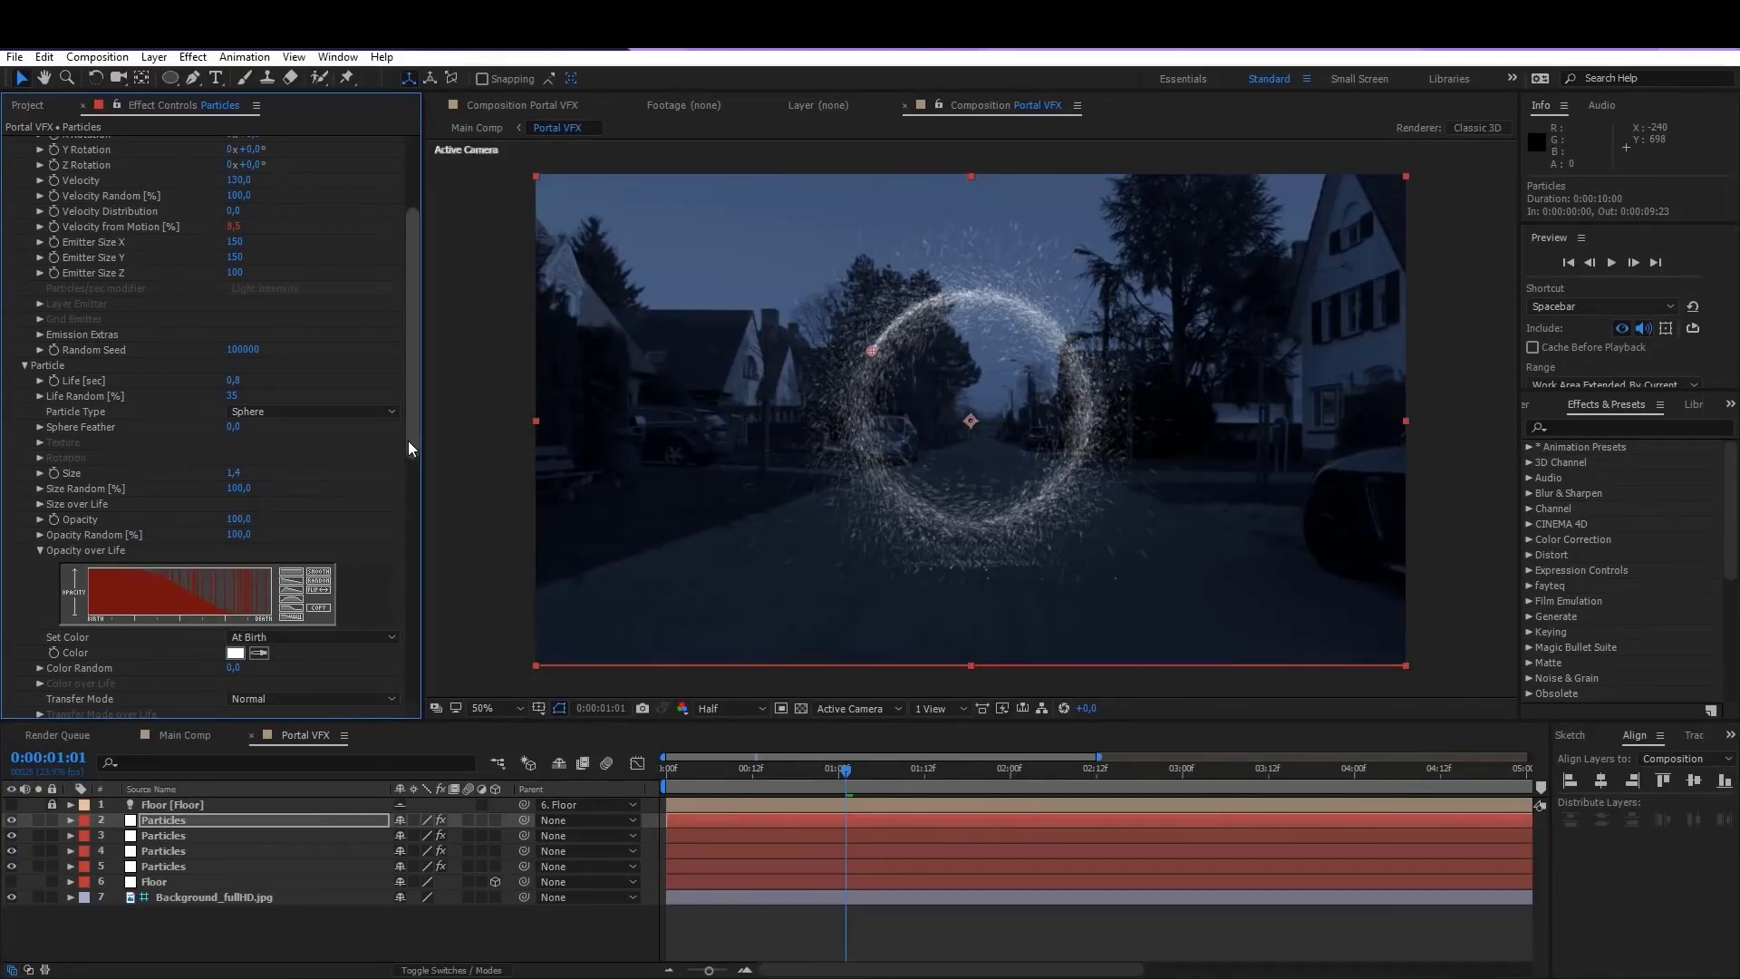
Step: Set the bounce Collision Event of the topmost Particles layer to Bounce
drag(415, 420, 400, 551)
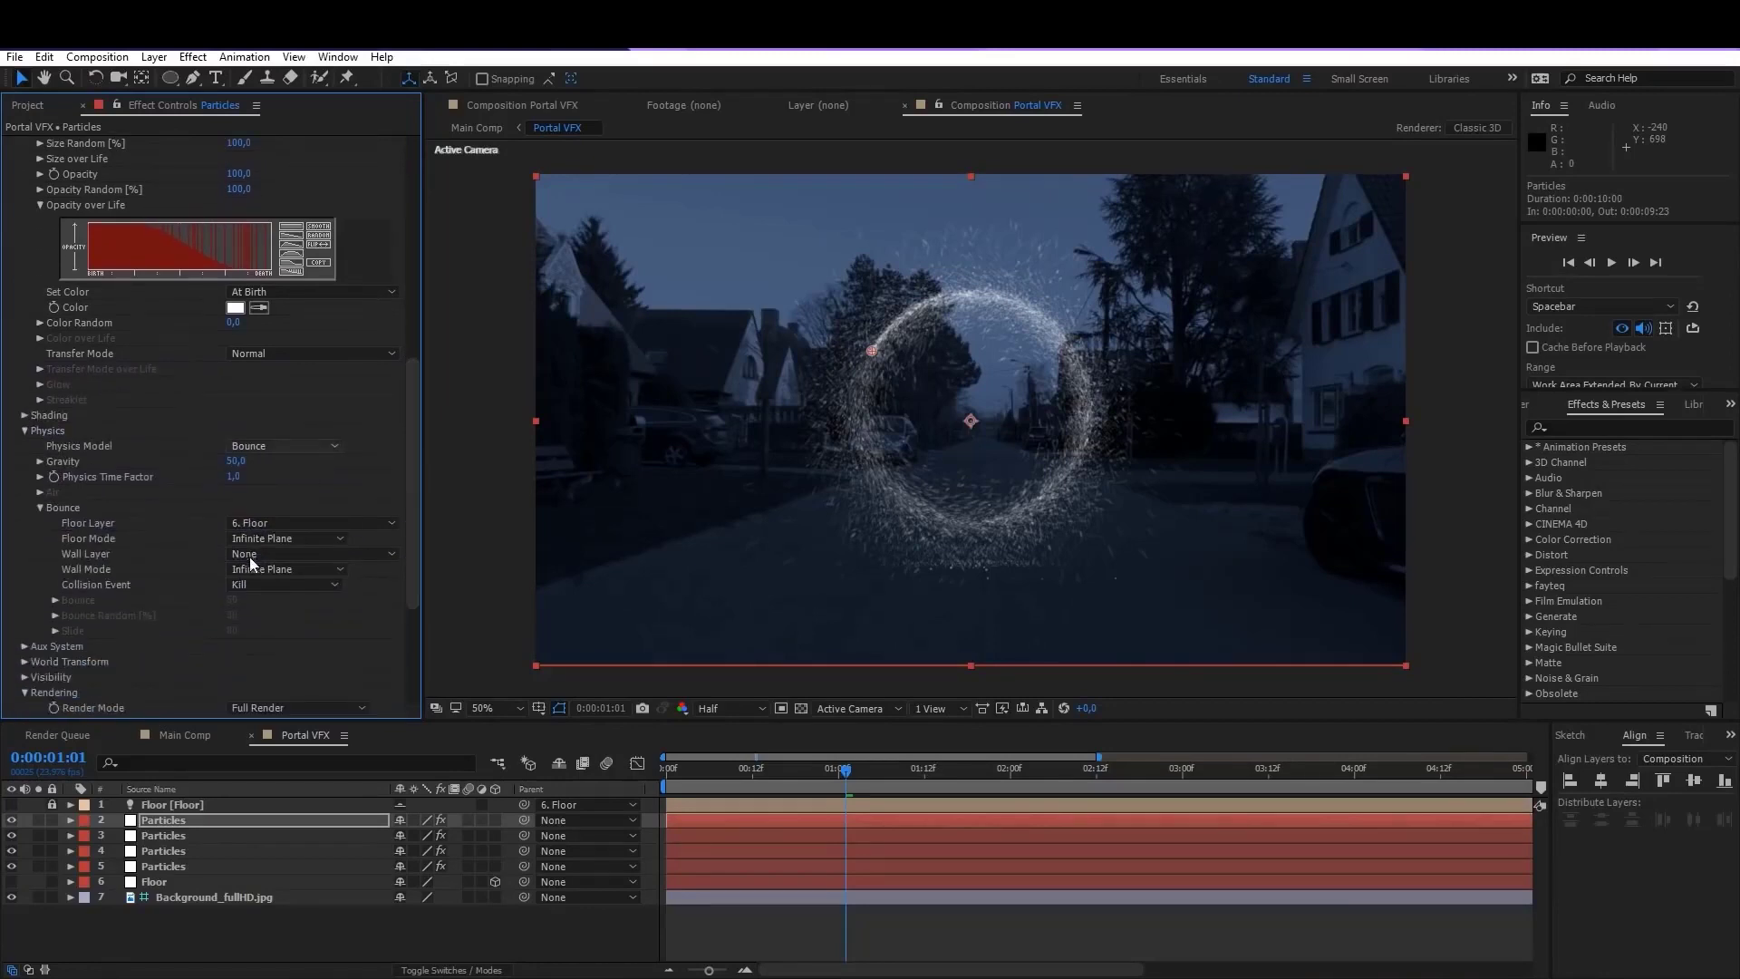
click(237, 583)
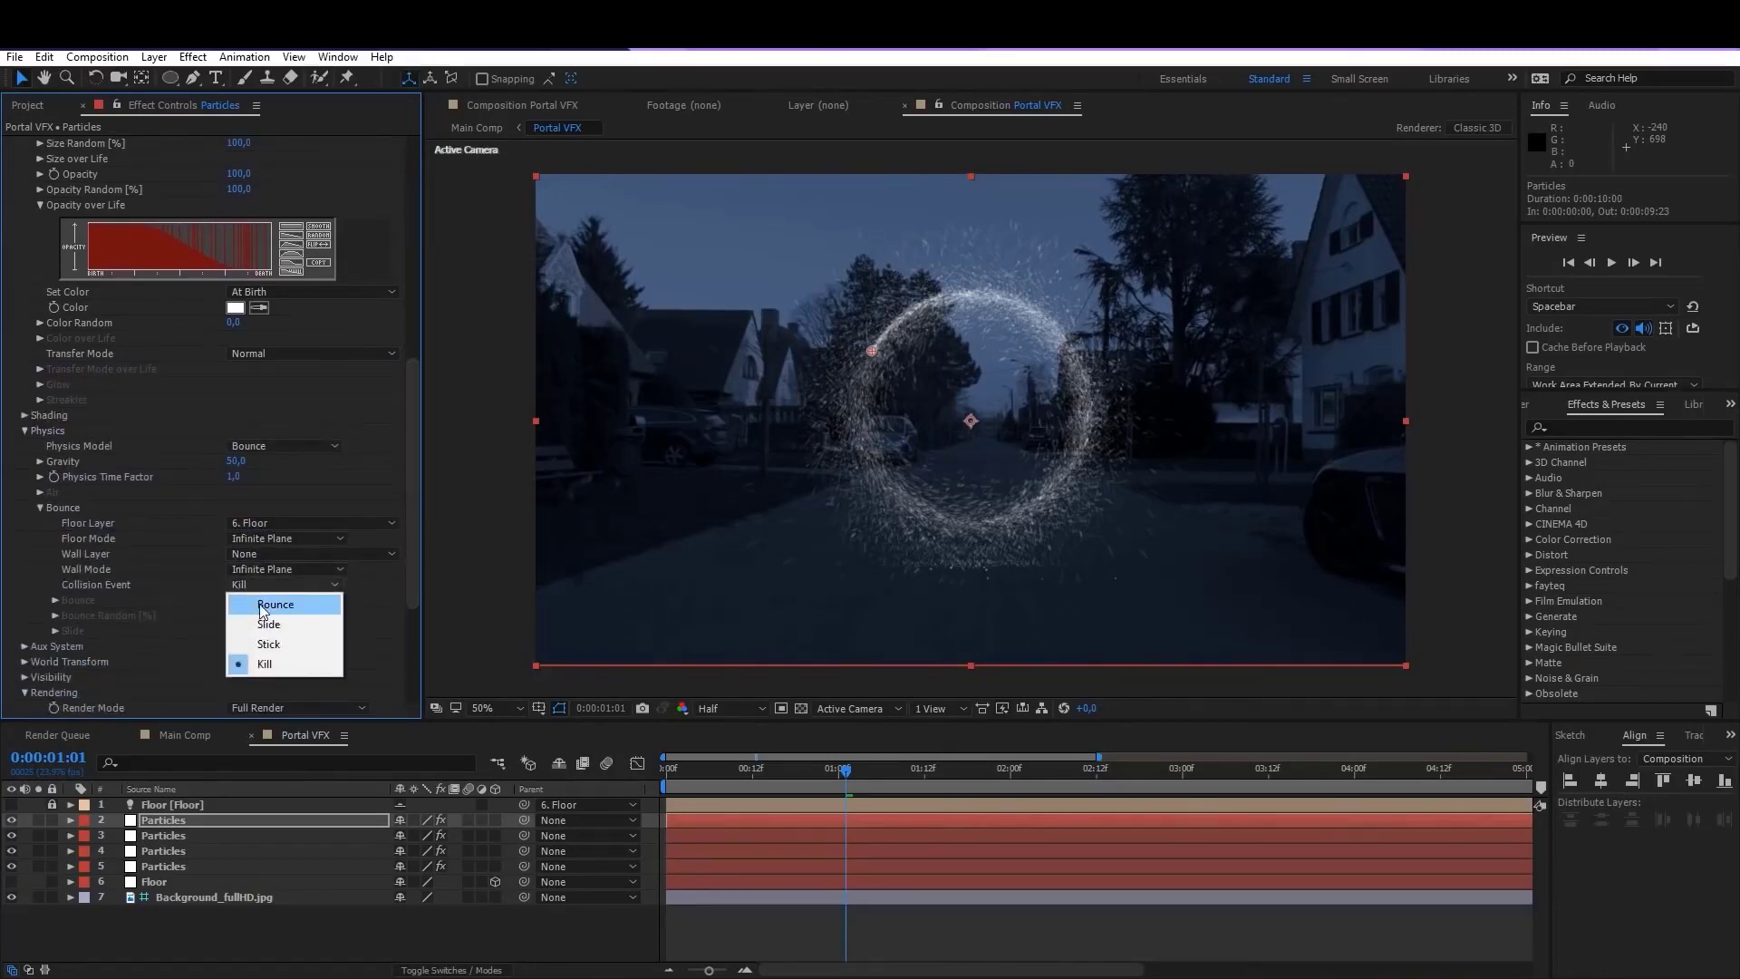
click(264, 606)
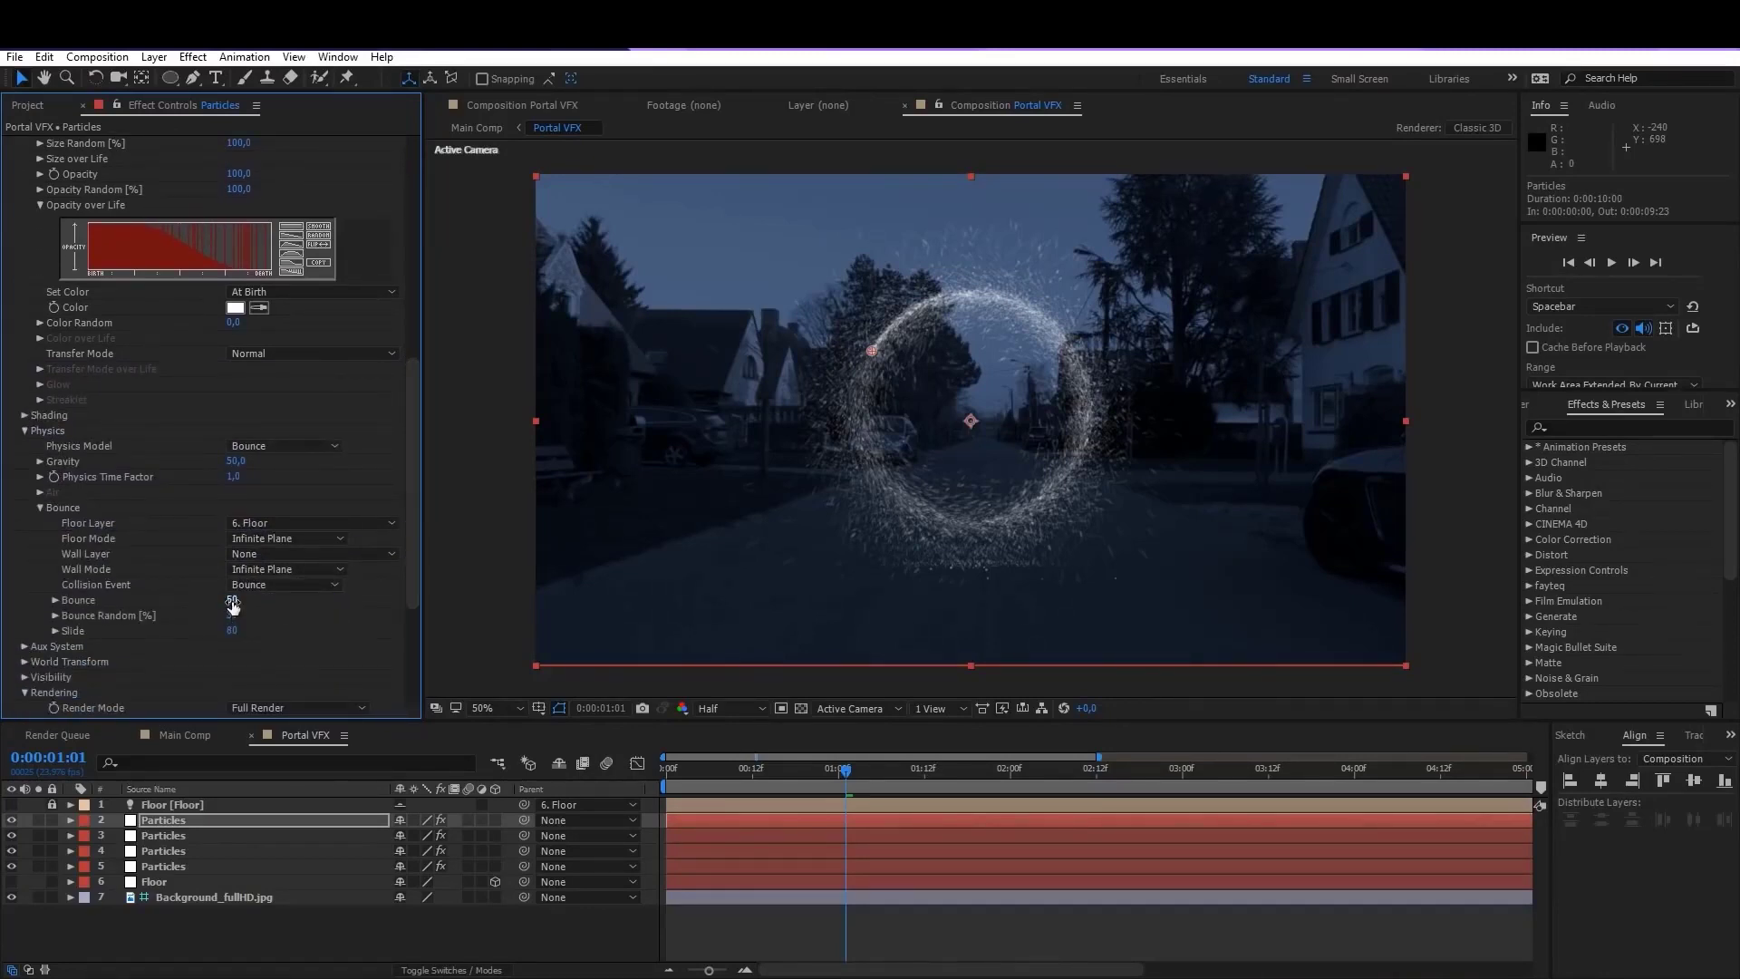
Step: Set the topmost Particles layer's Bounce to 5, Bounce Random to 50 and Slide to 25
click(233, 600)
text(5)
click(233, 618)
text(50)
key(Tab)
text(25)
key(Return)
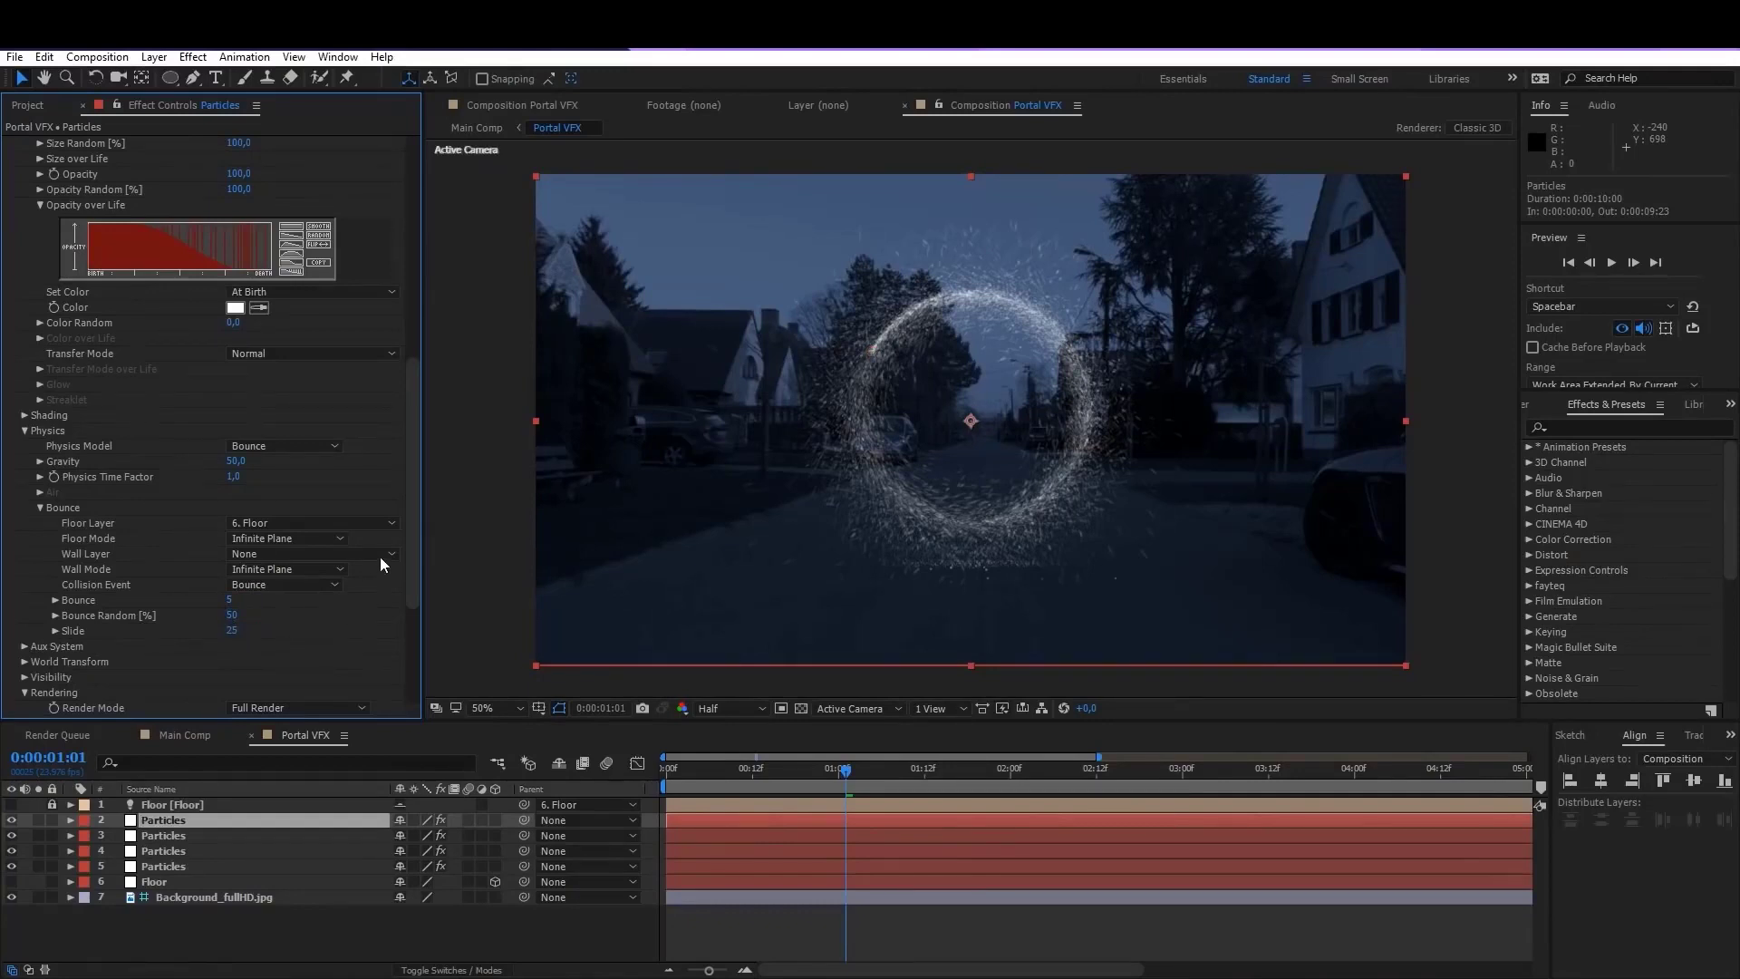
Step: Set the topmost Particles layer's motion blur Shutter Angle to 700 and preview the portal animation
drag(415, 531, 415, 604)
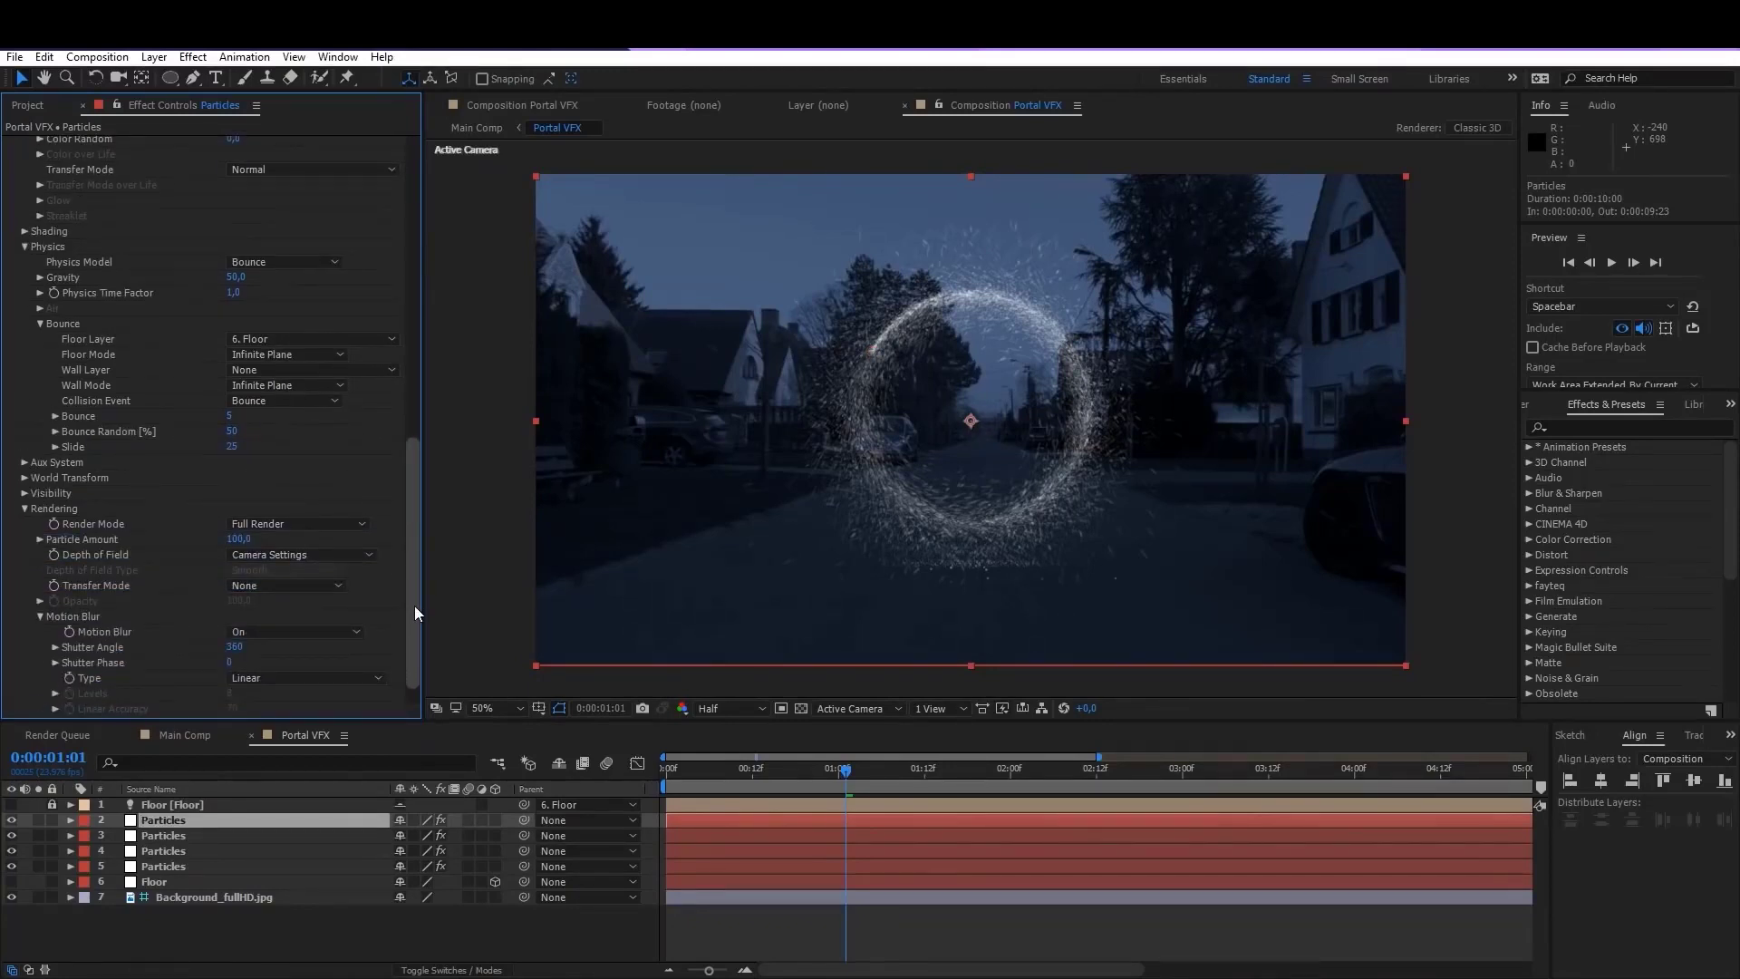
click(237, 649)
text(700)
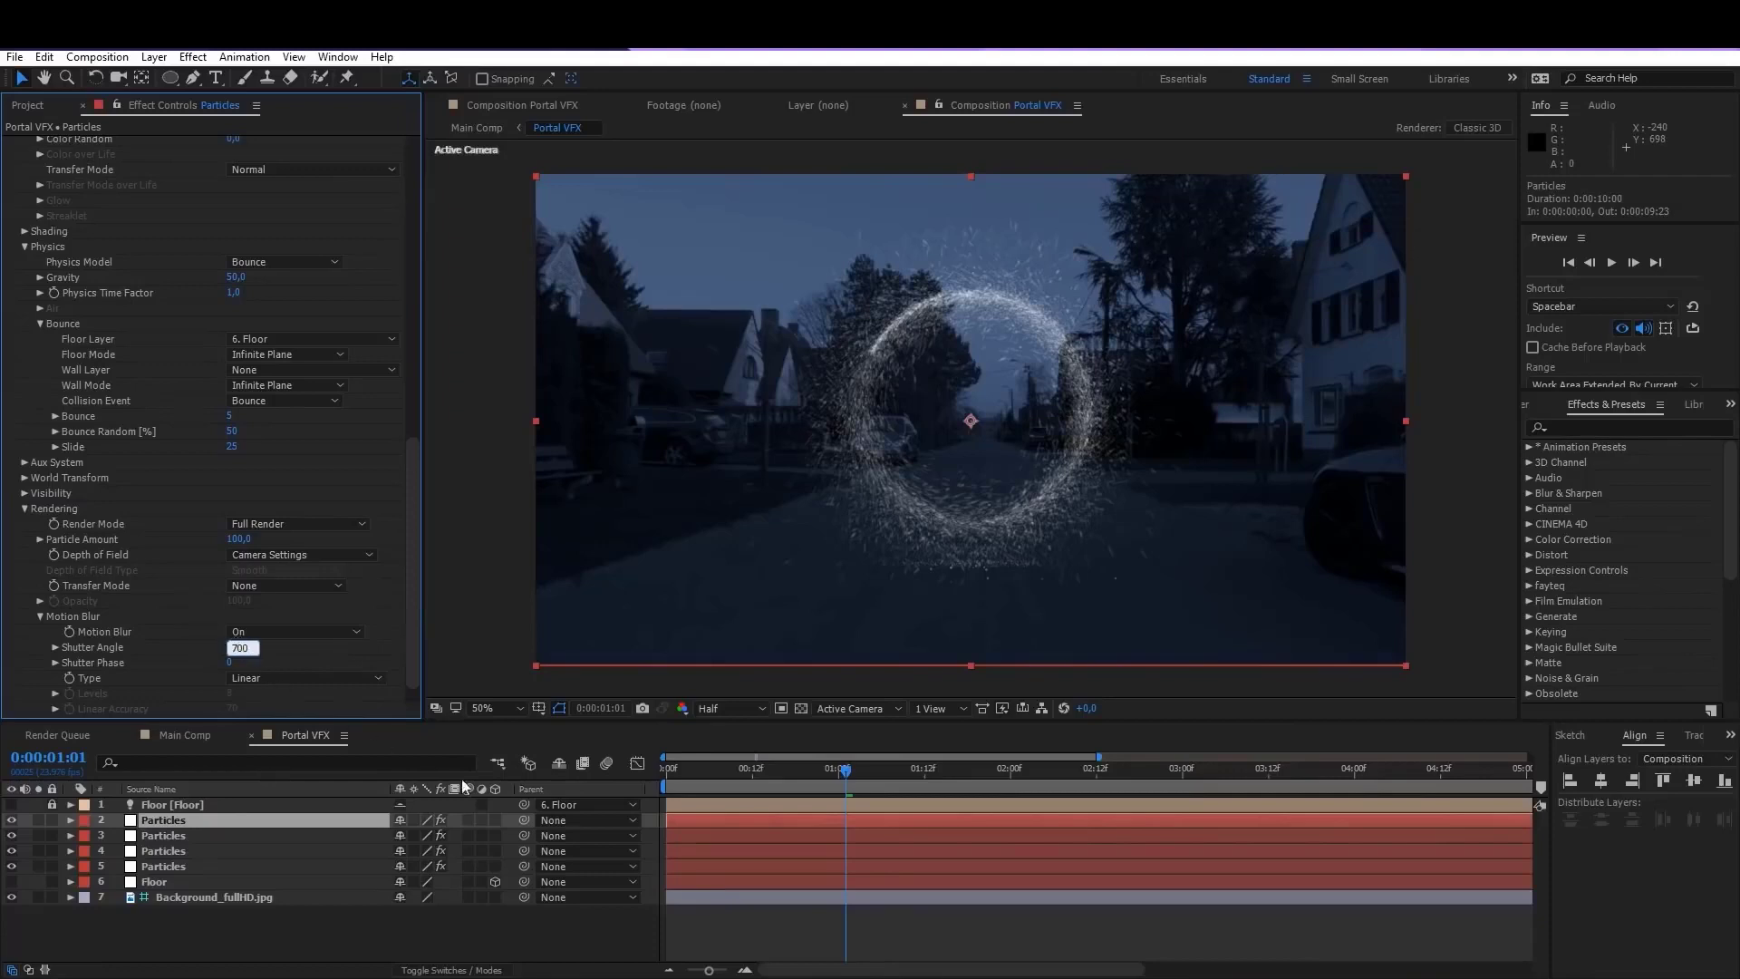
key(Return)
key(space)
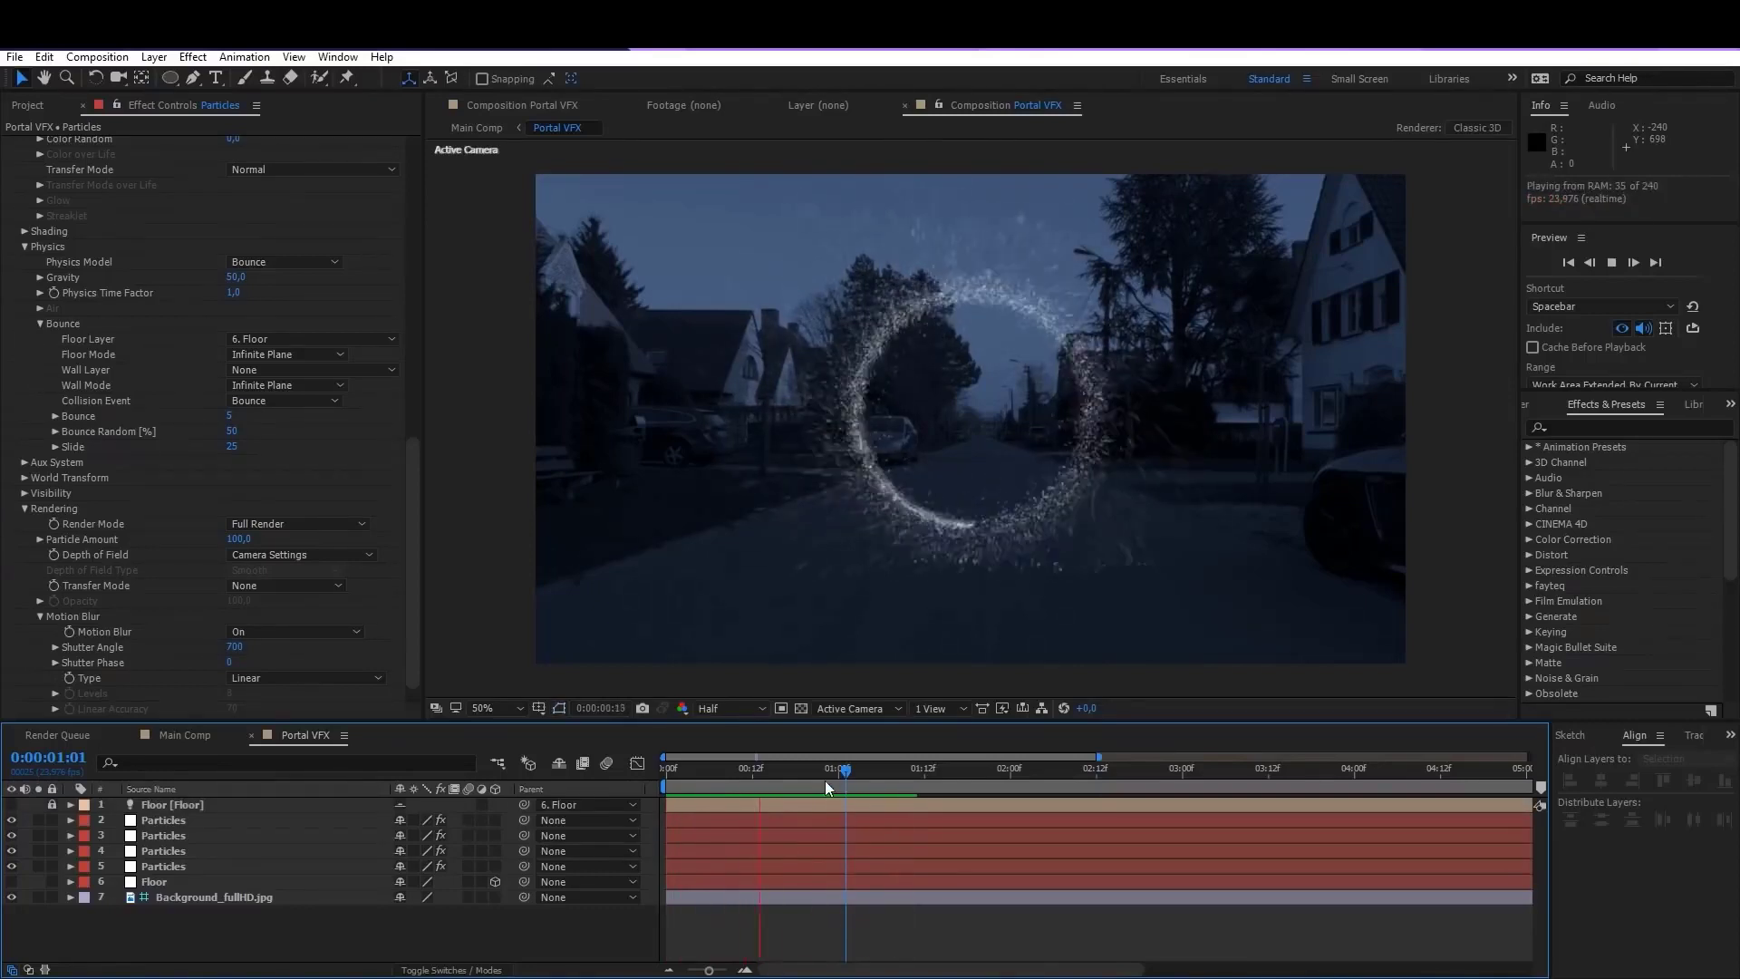
drag(839, 774, 864, 818)
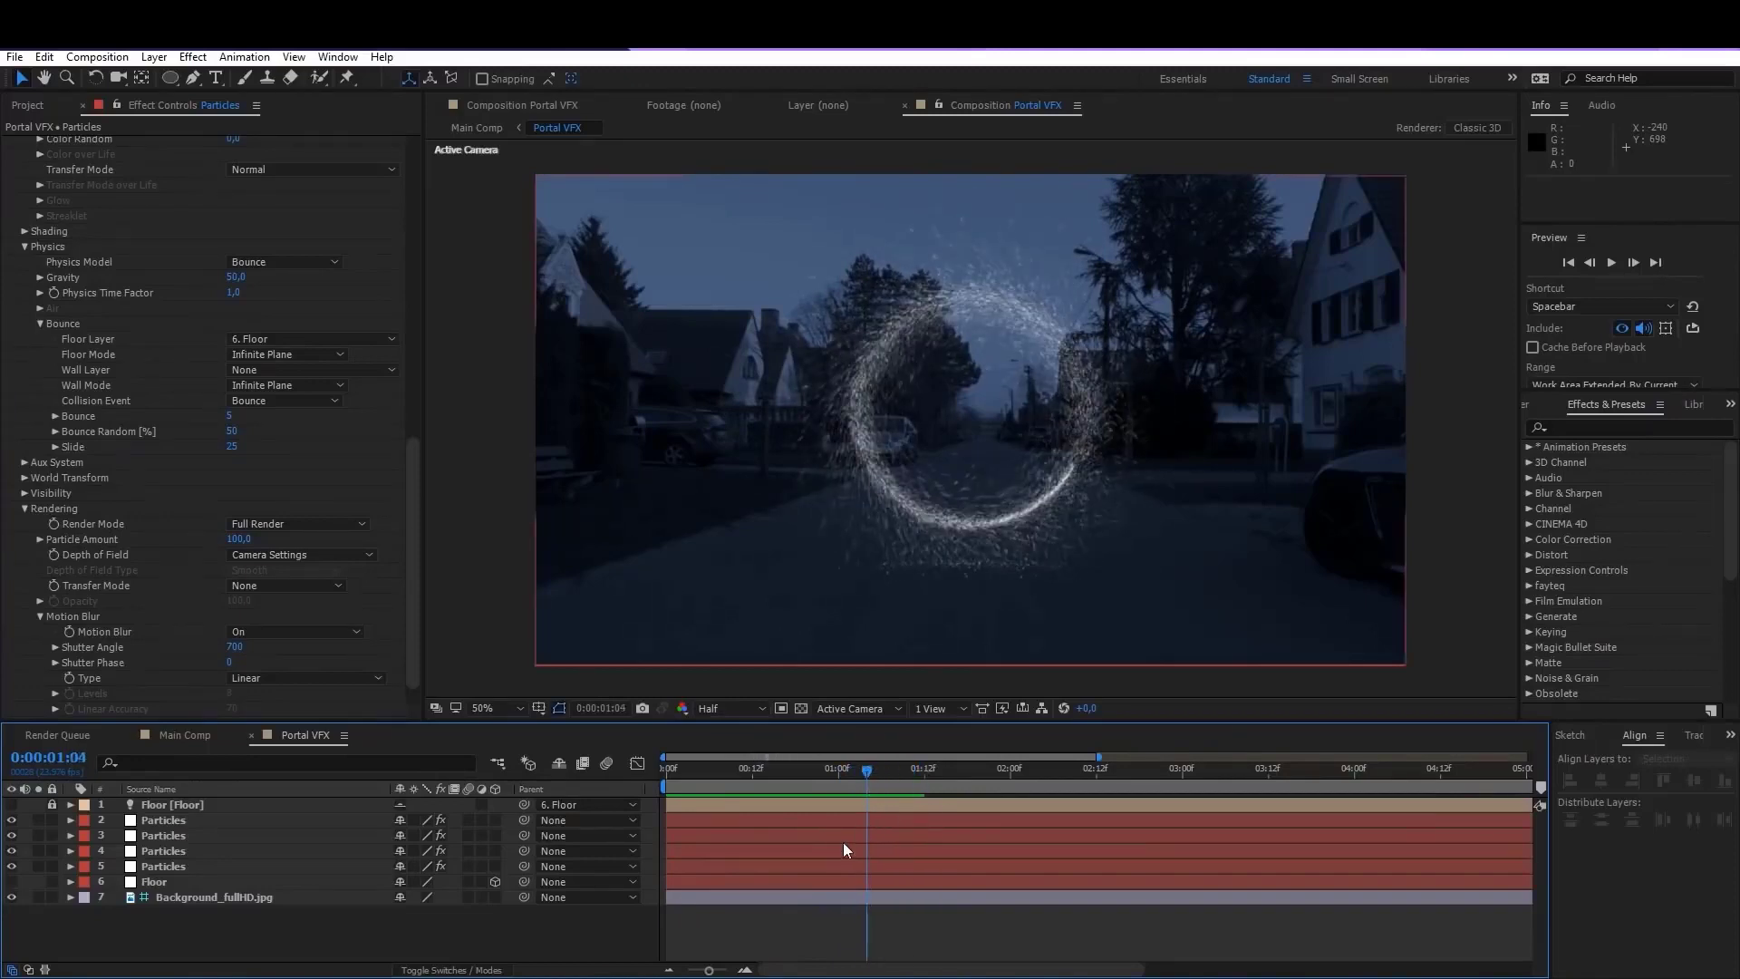
Step: Set the emitter's Direction Spread to 10 and Velocity to -125 on the lowest Particles layer
click(807, 876)
click(811, 864)
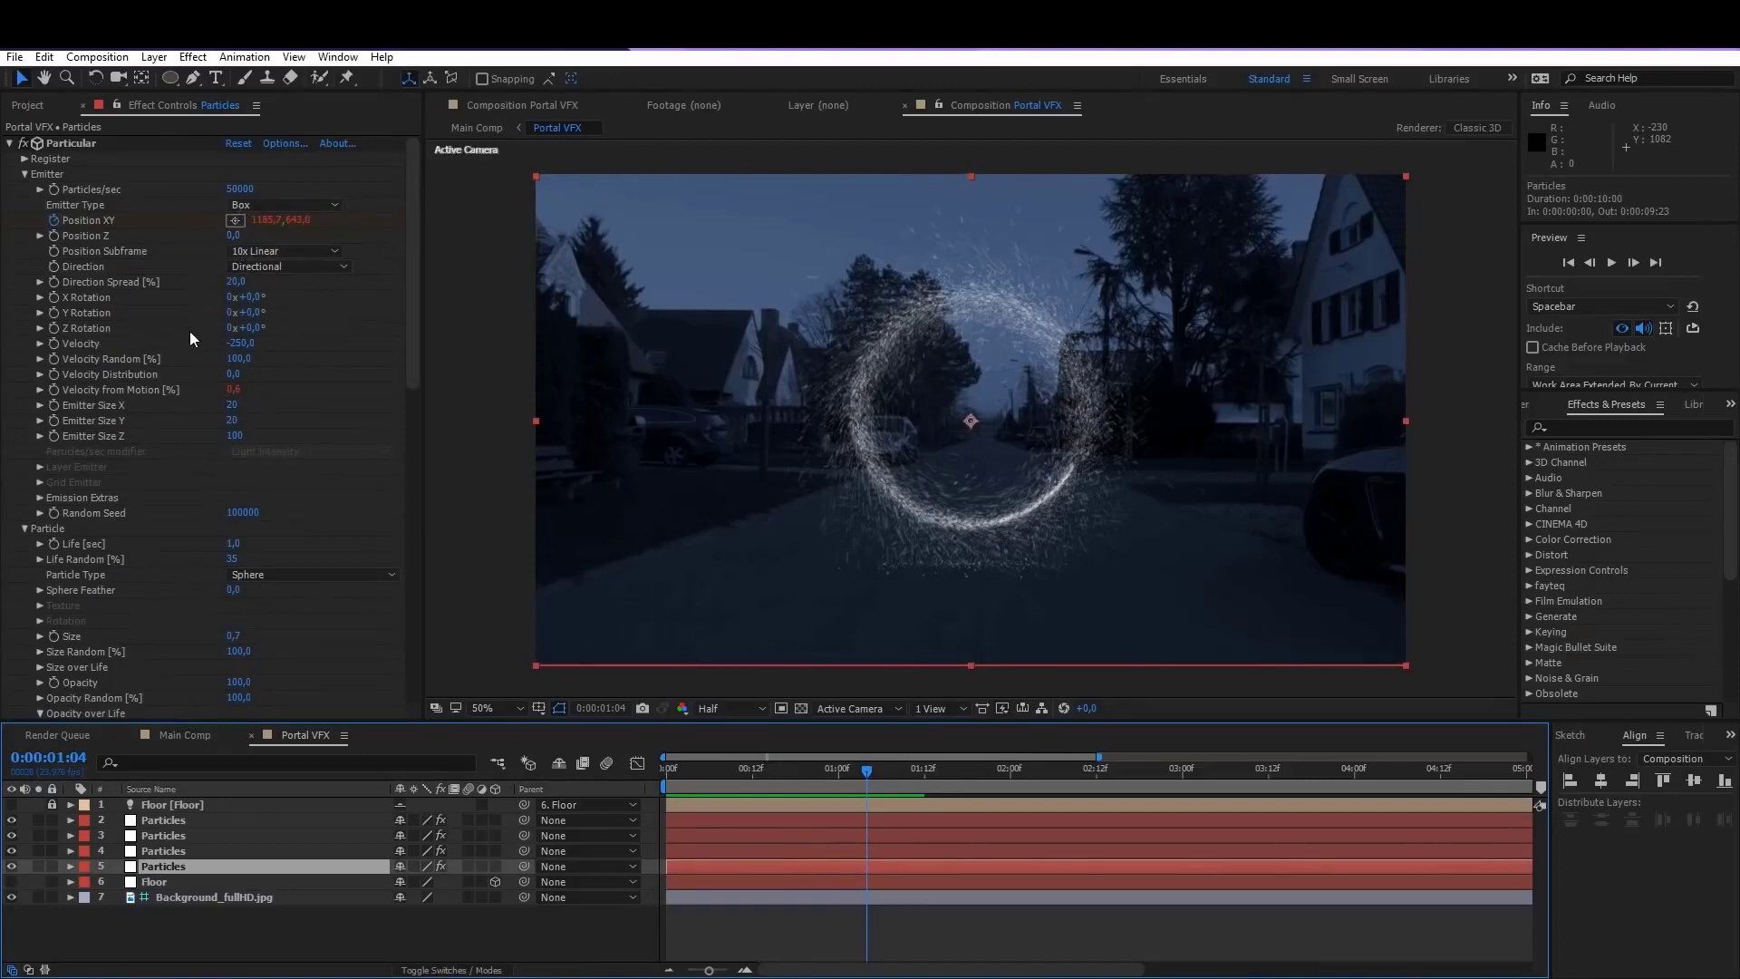
click(238, 282)
text(10)
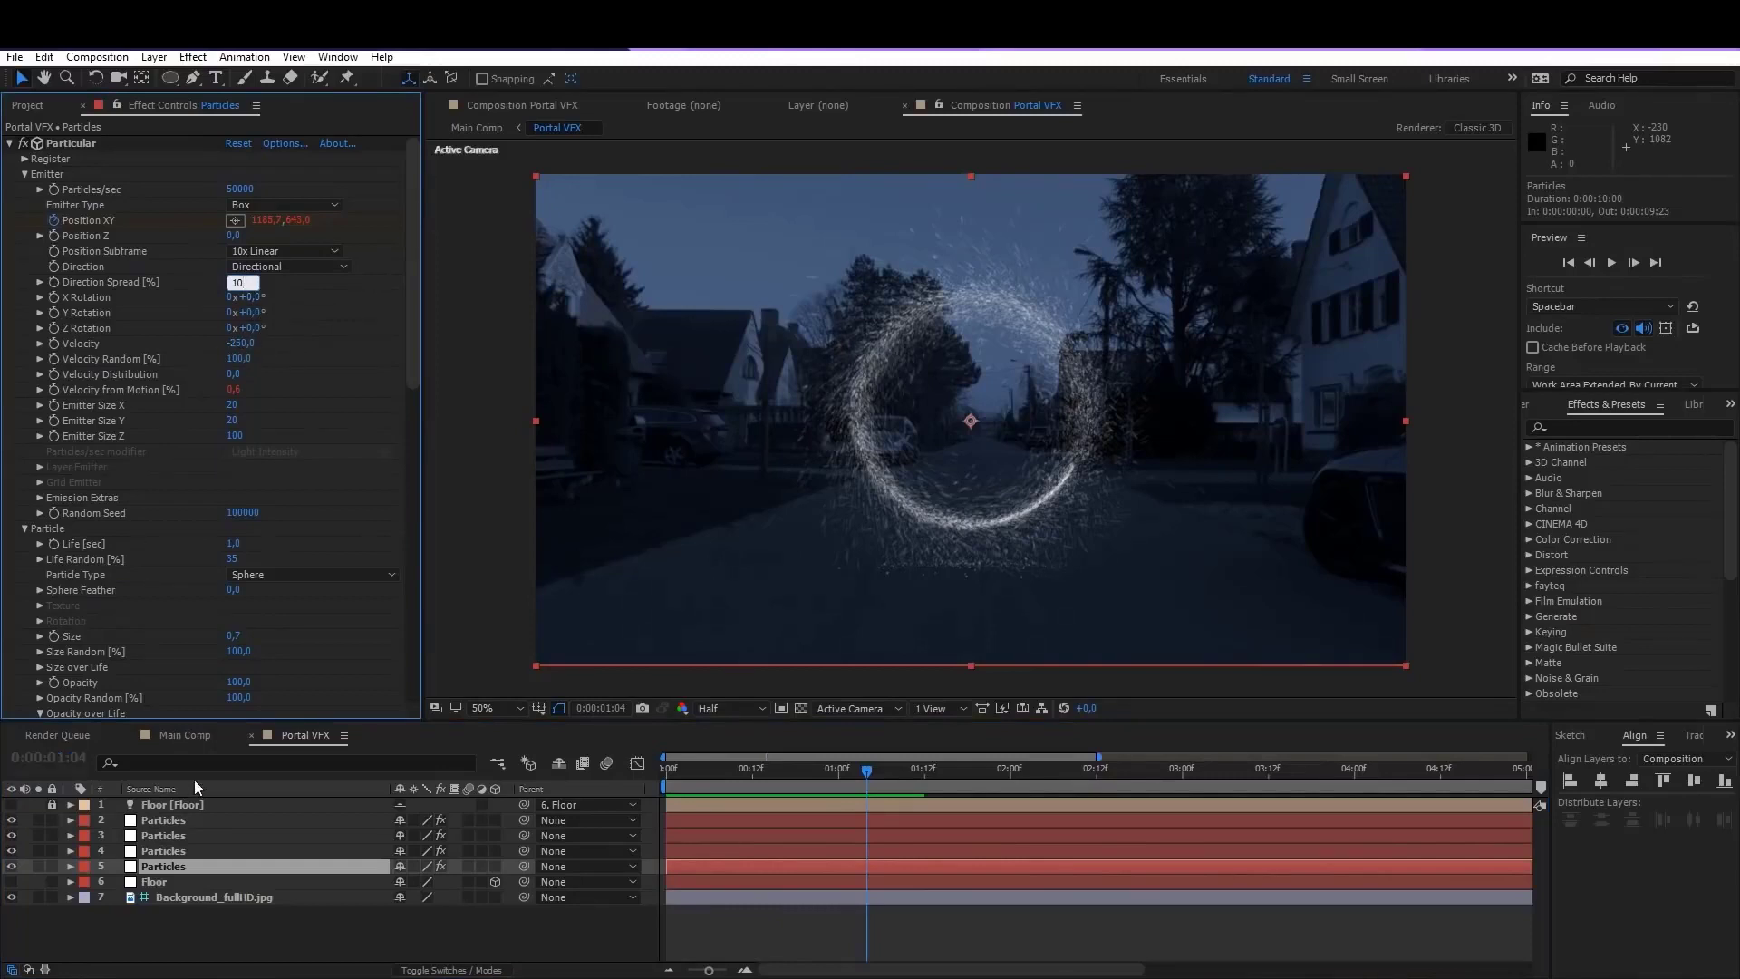
key(Return)
click(241, 344)
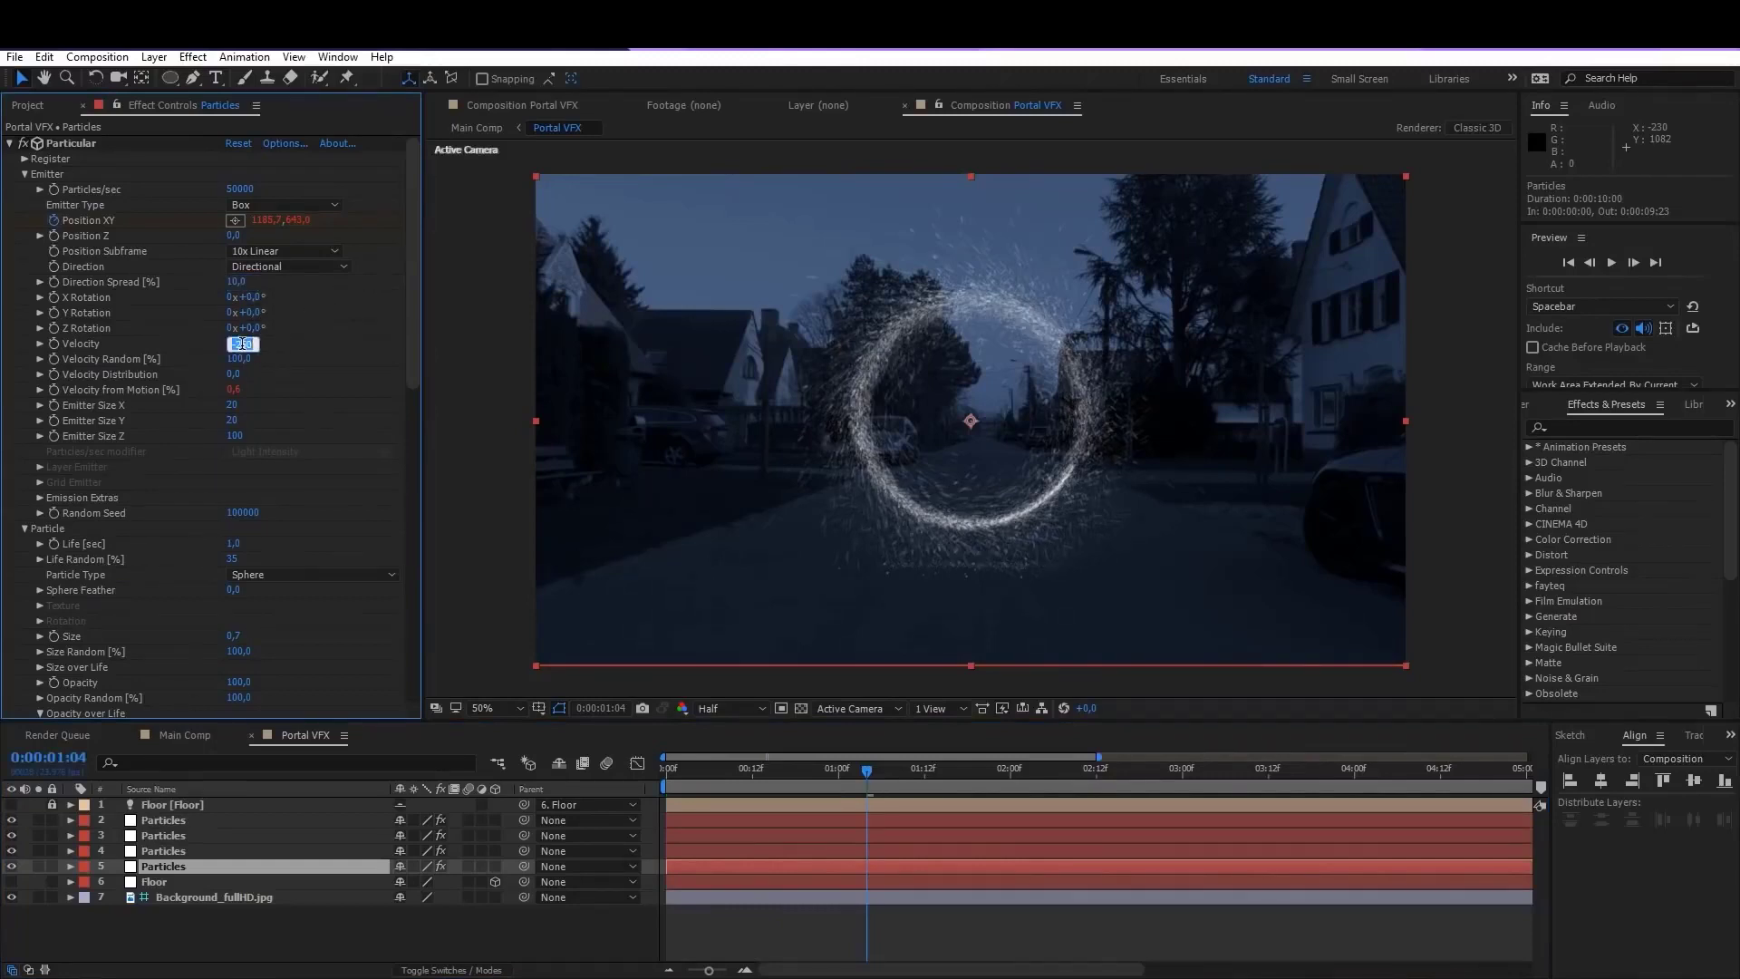
text(-125)
key(Return)
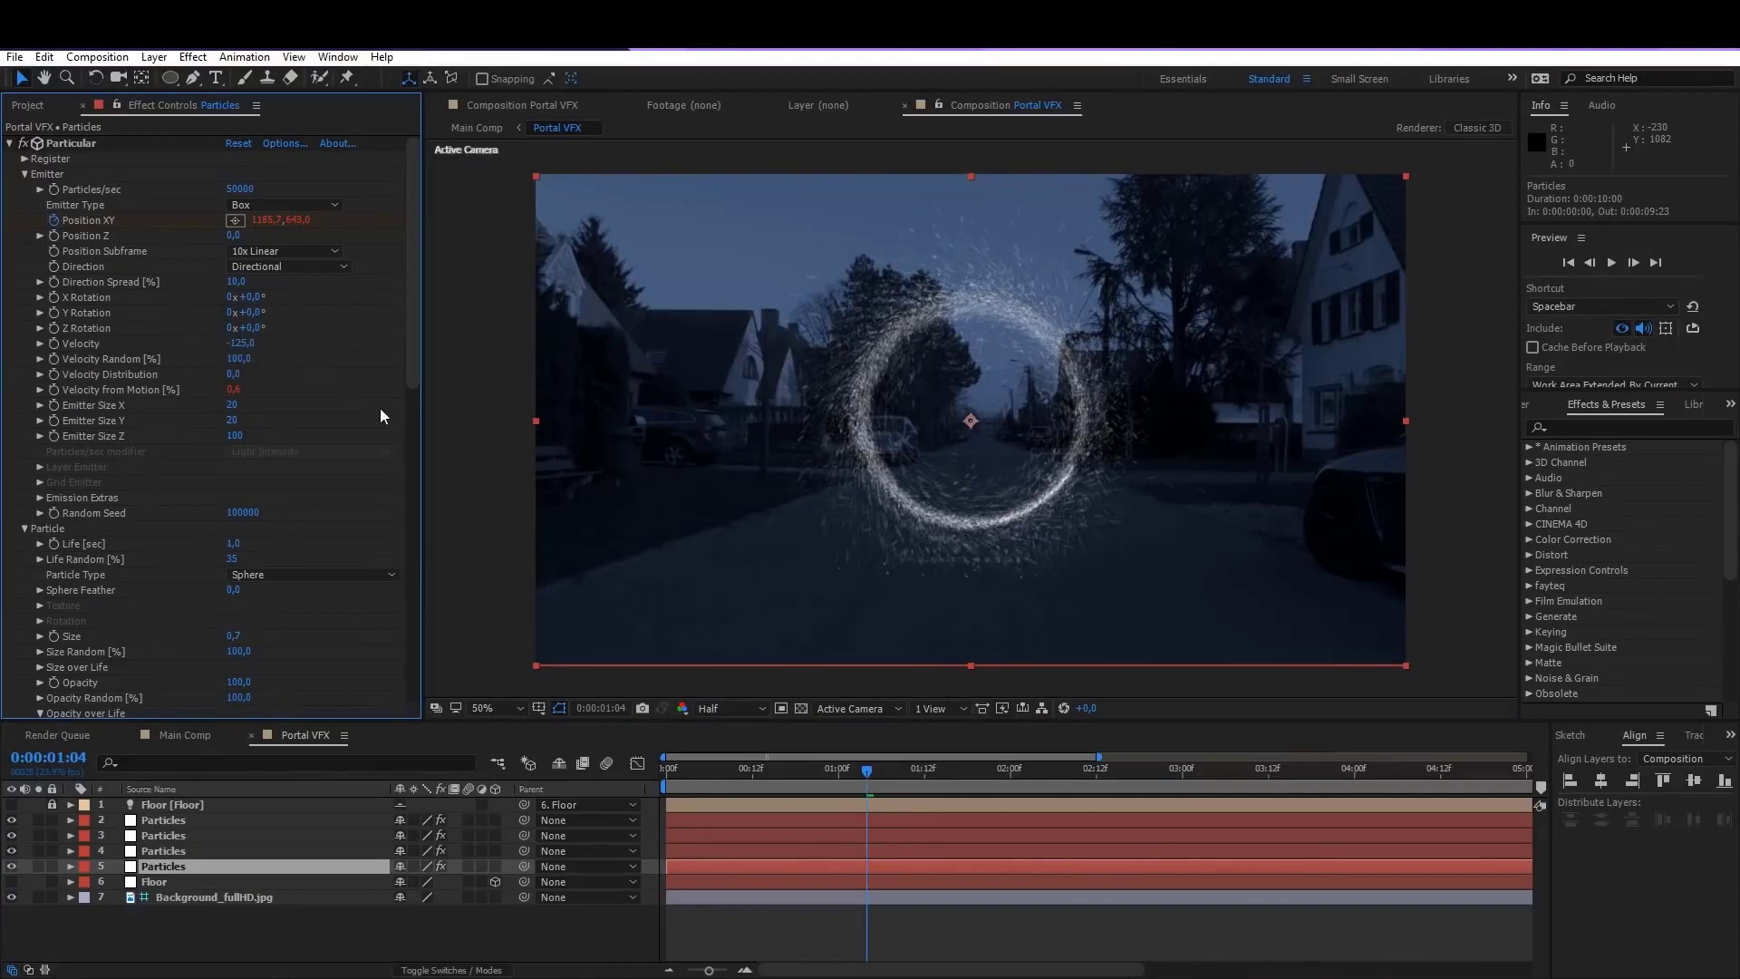
Step: Set the particle Size of the lowest Particles layer to 0,4
click(234, 636)
text(0,4)
key(Return)
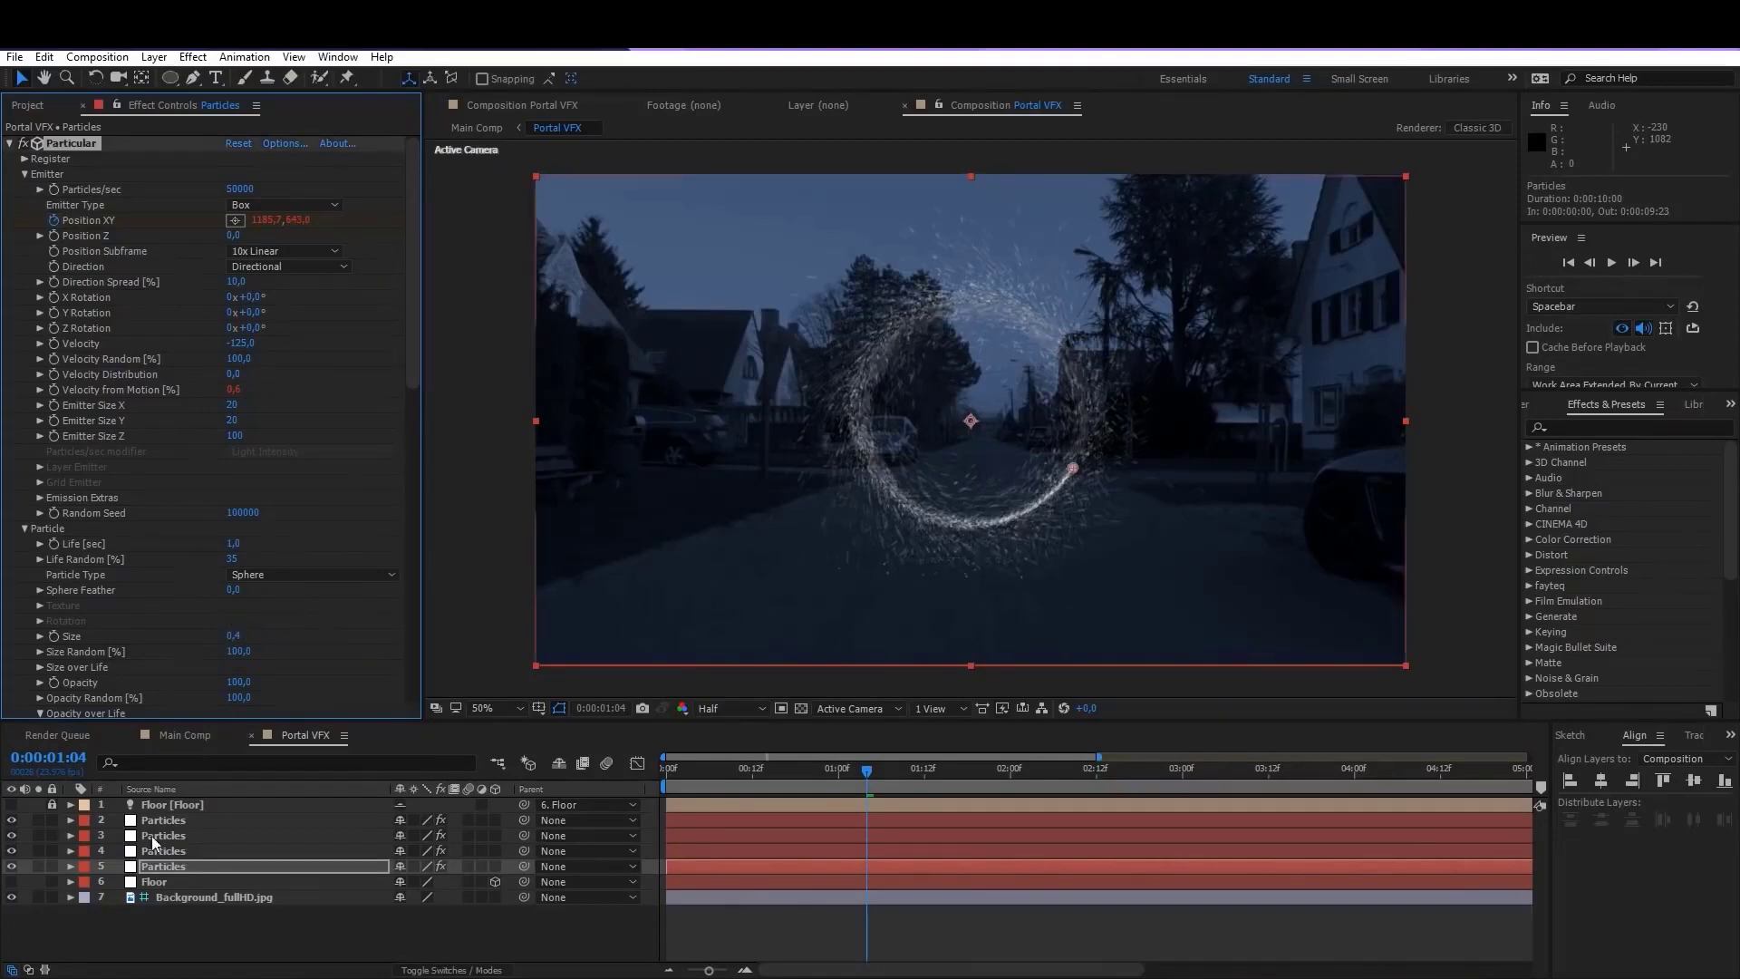
Step: Set the emitter Velocity of the third Particles layer from the top to -405
click(174, 851)
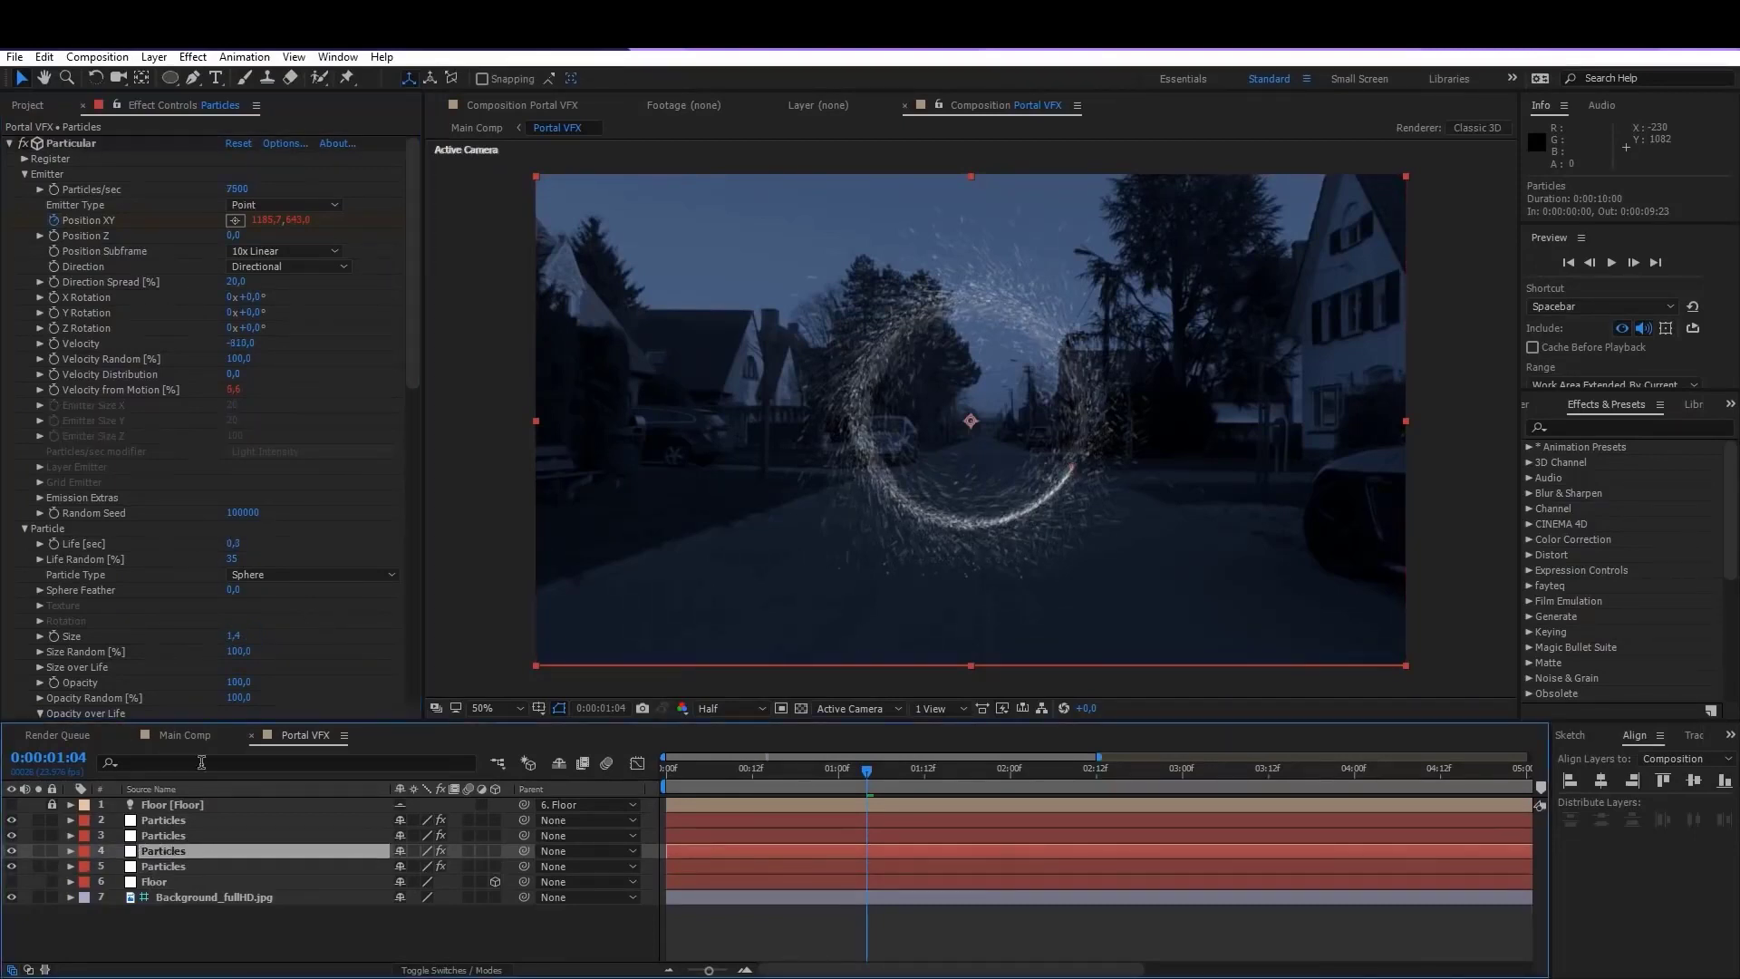
click(247, 345)
text(-)
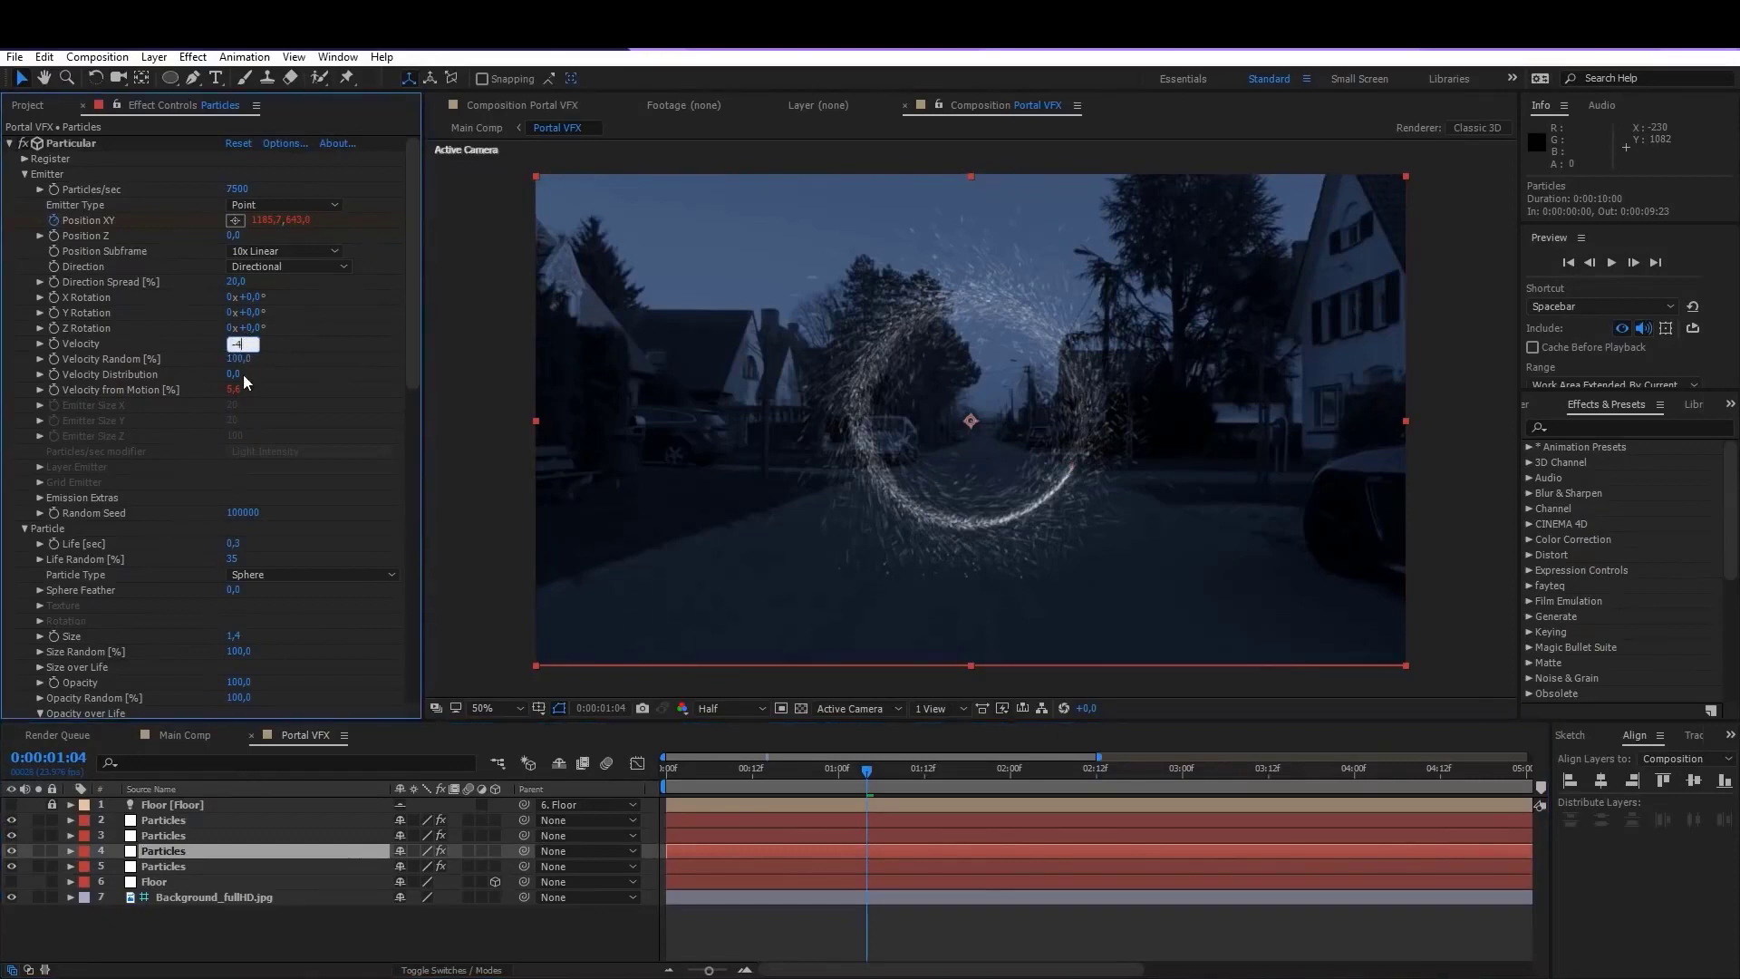
text(405)
key(Return)
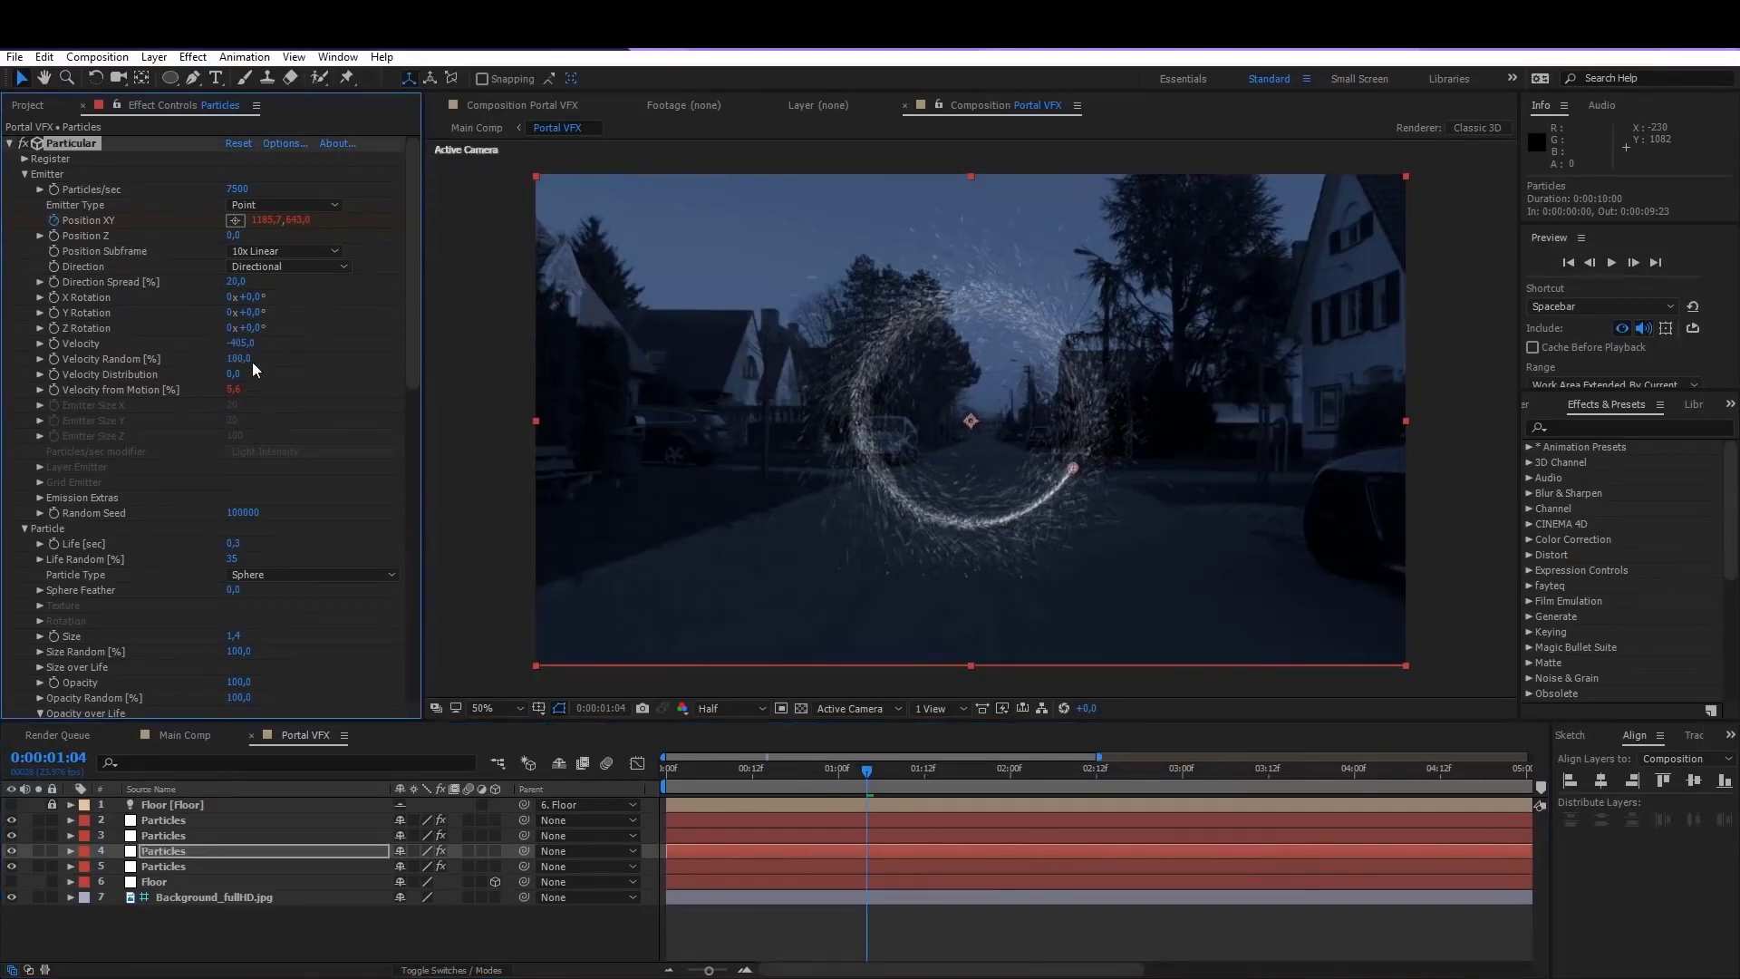
Step: Set the third Particles layer's Direction Spread to 10 and particle Size to 0,7, and preview the animation up to about frame 11
click(238, 281)
text(1)
click(234, 637)
text(0,7)
key(Return)
key(space)
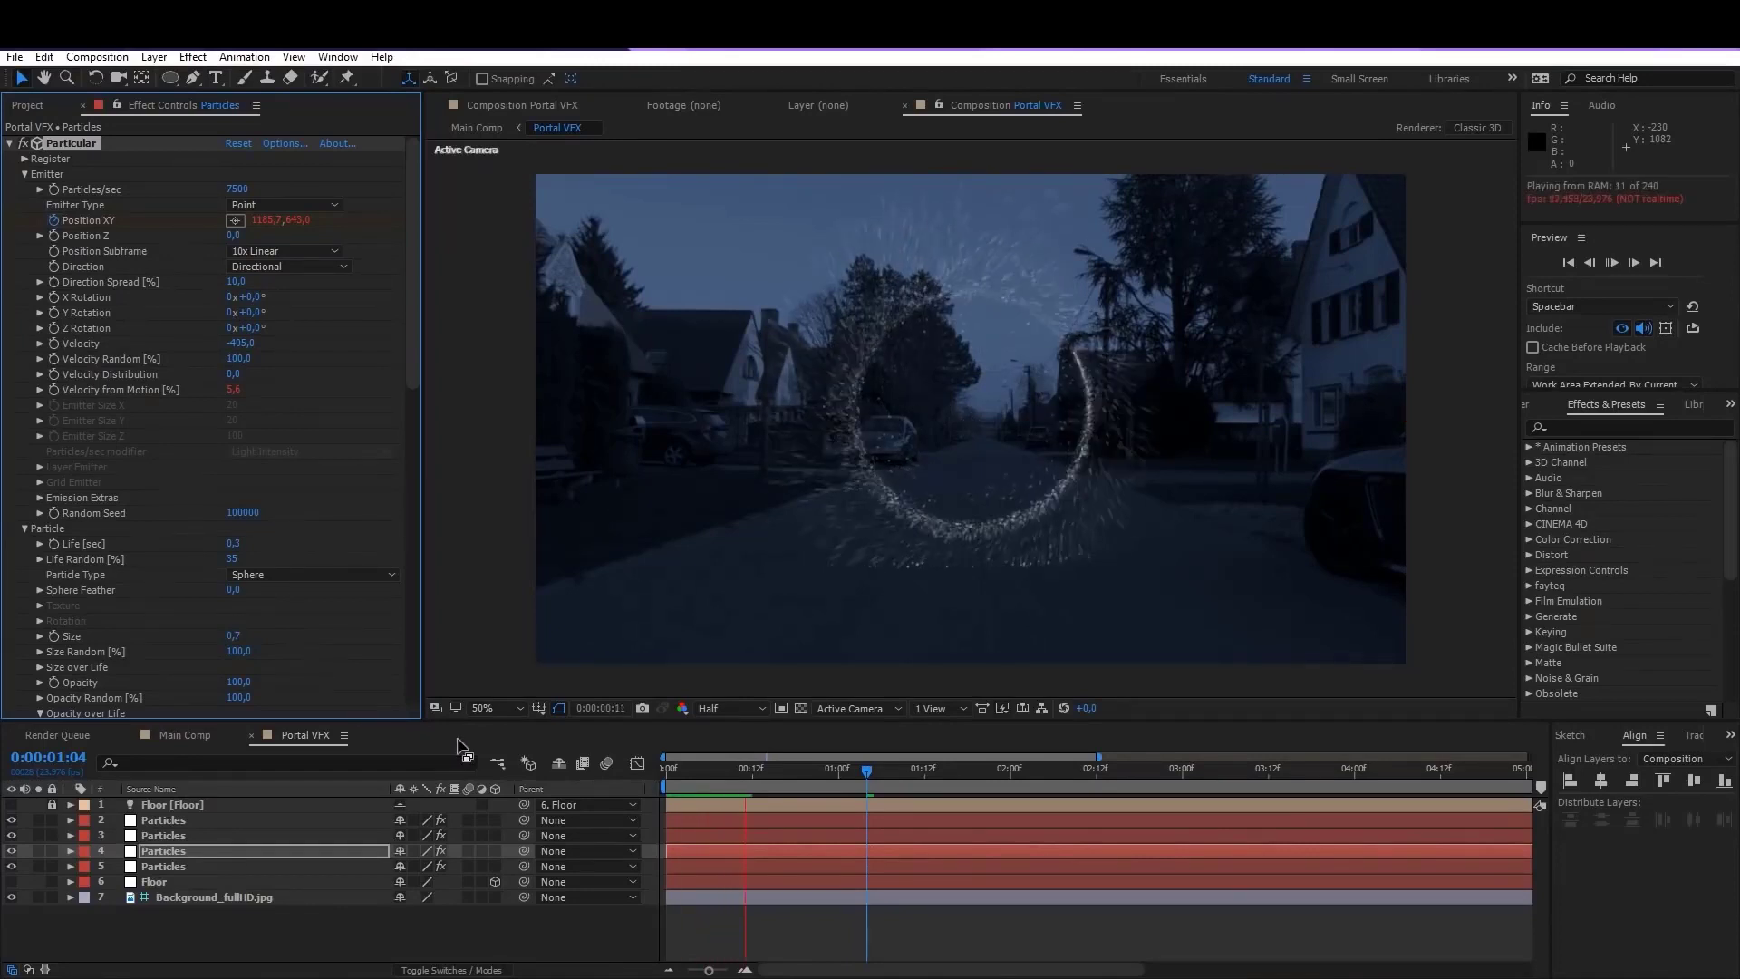
click(749, 771)
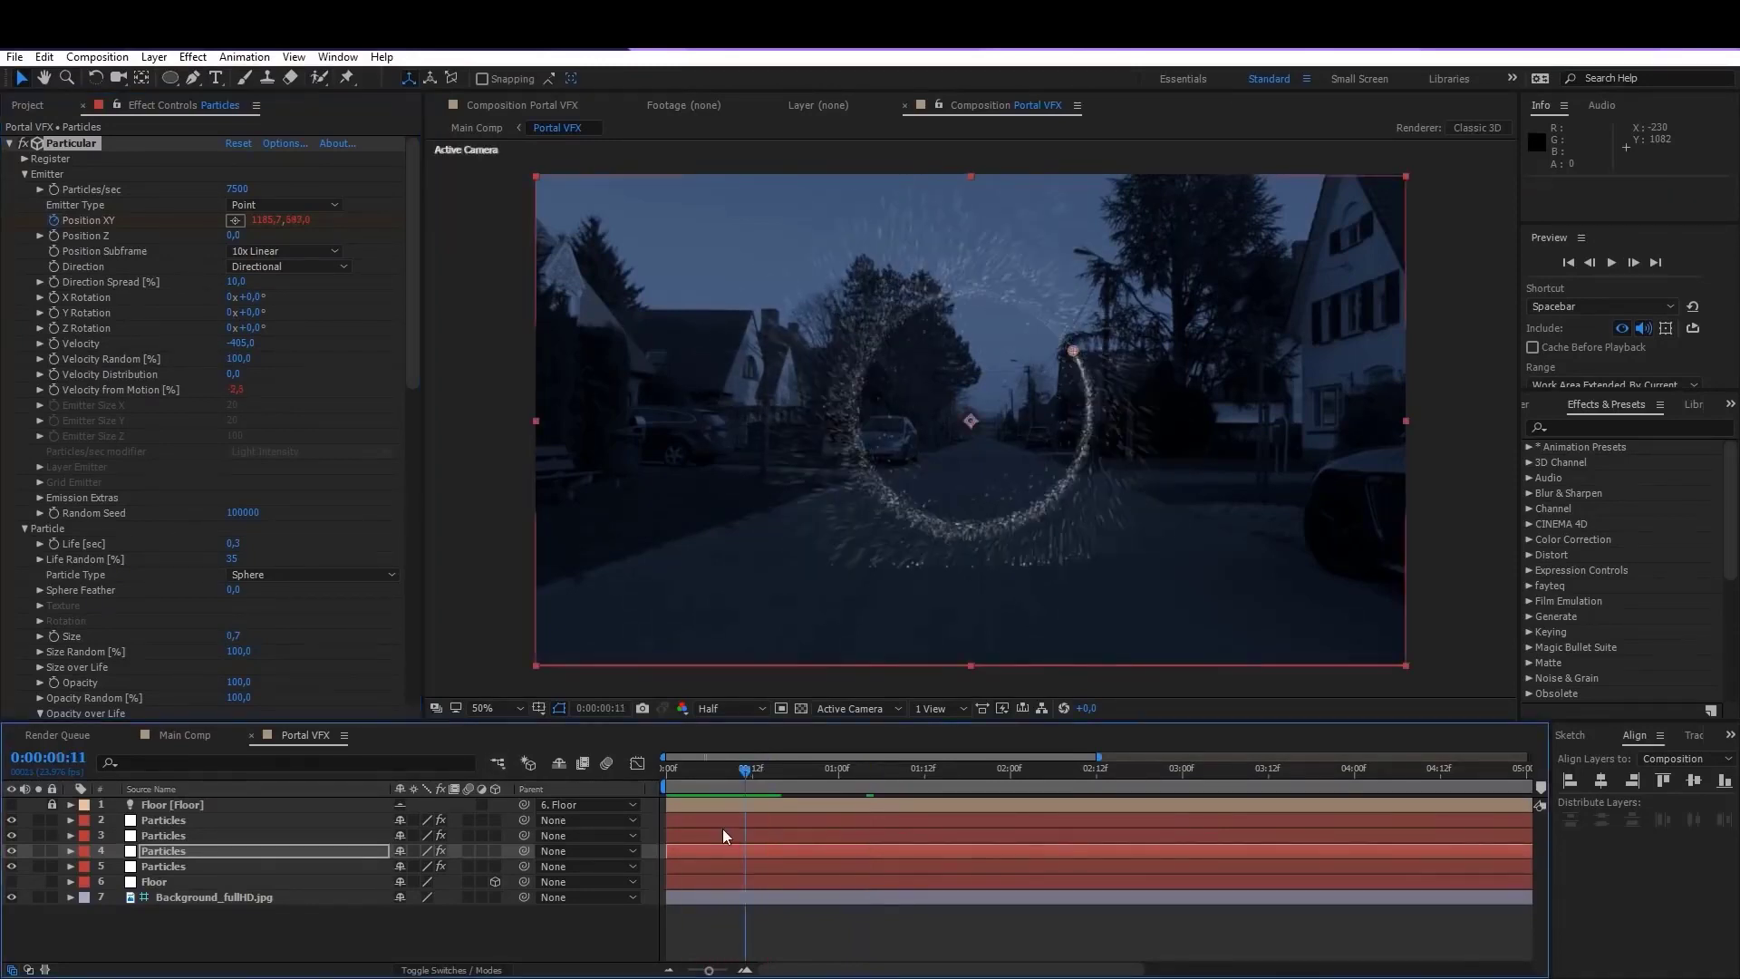
Step: Open the emitter Velocity of the second Particles layer from the top for editing
click(725, 835)
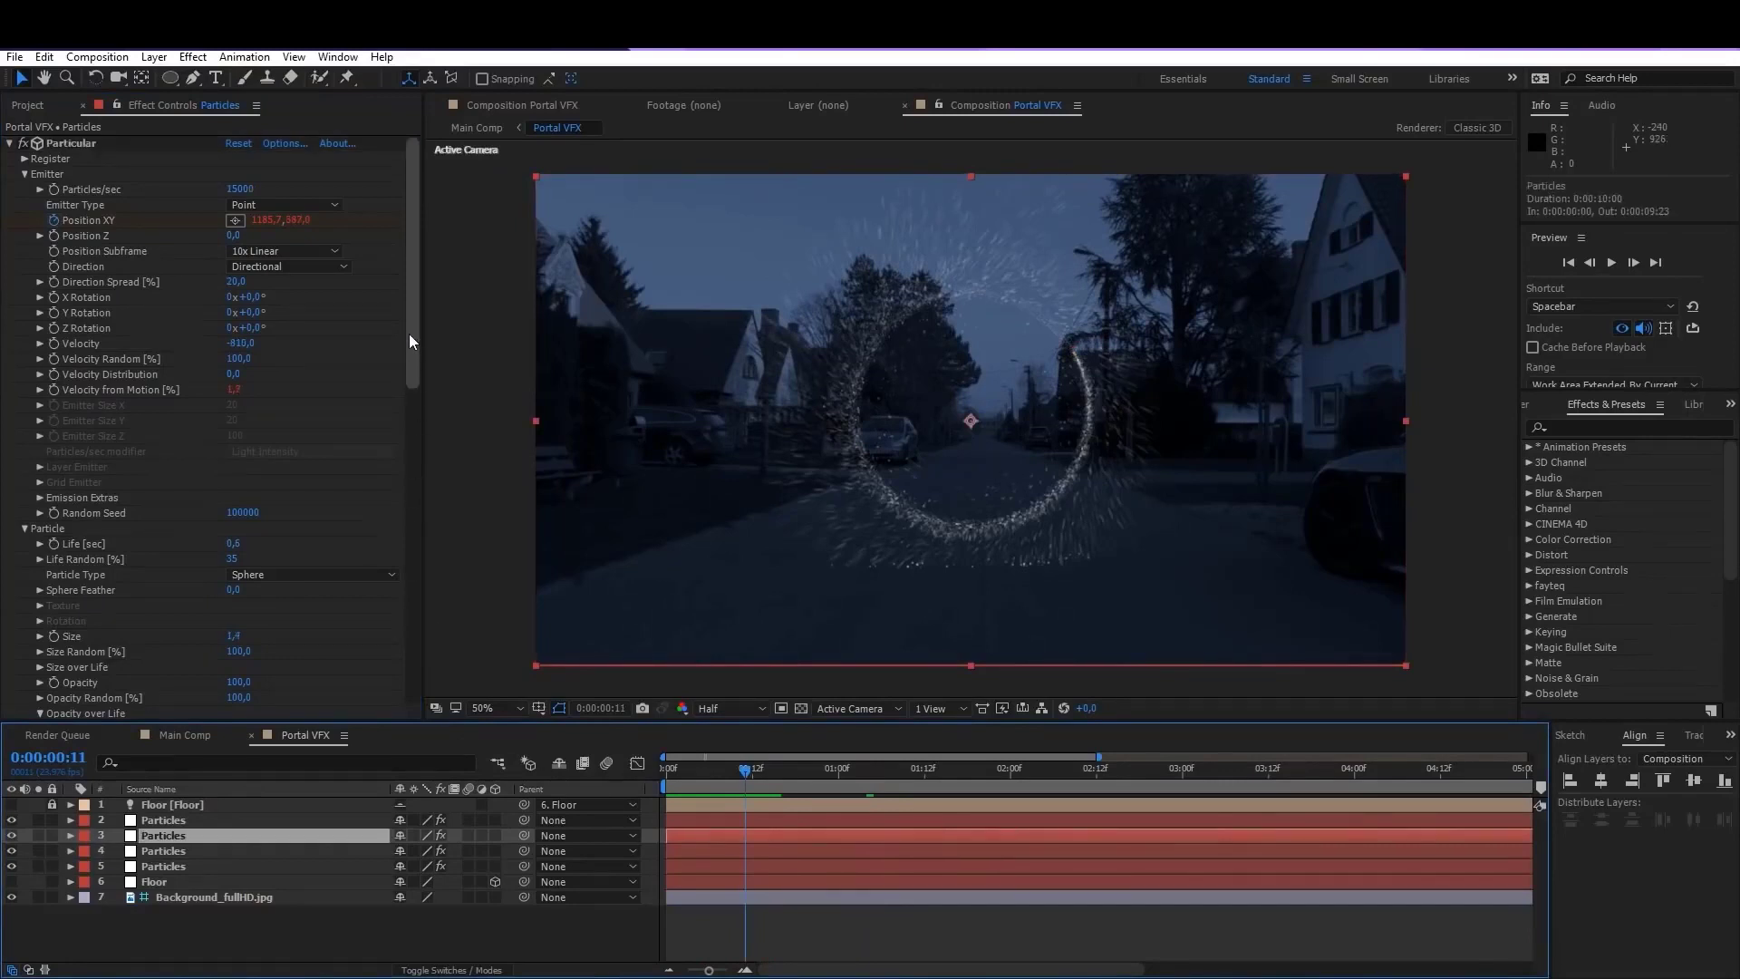
click(240, 343)
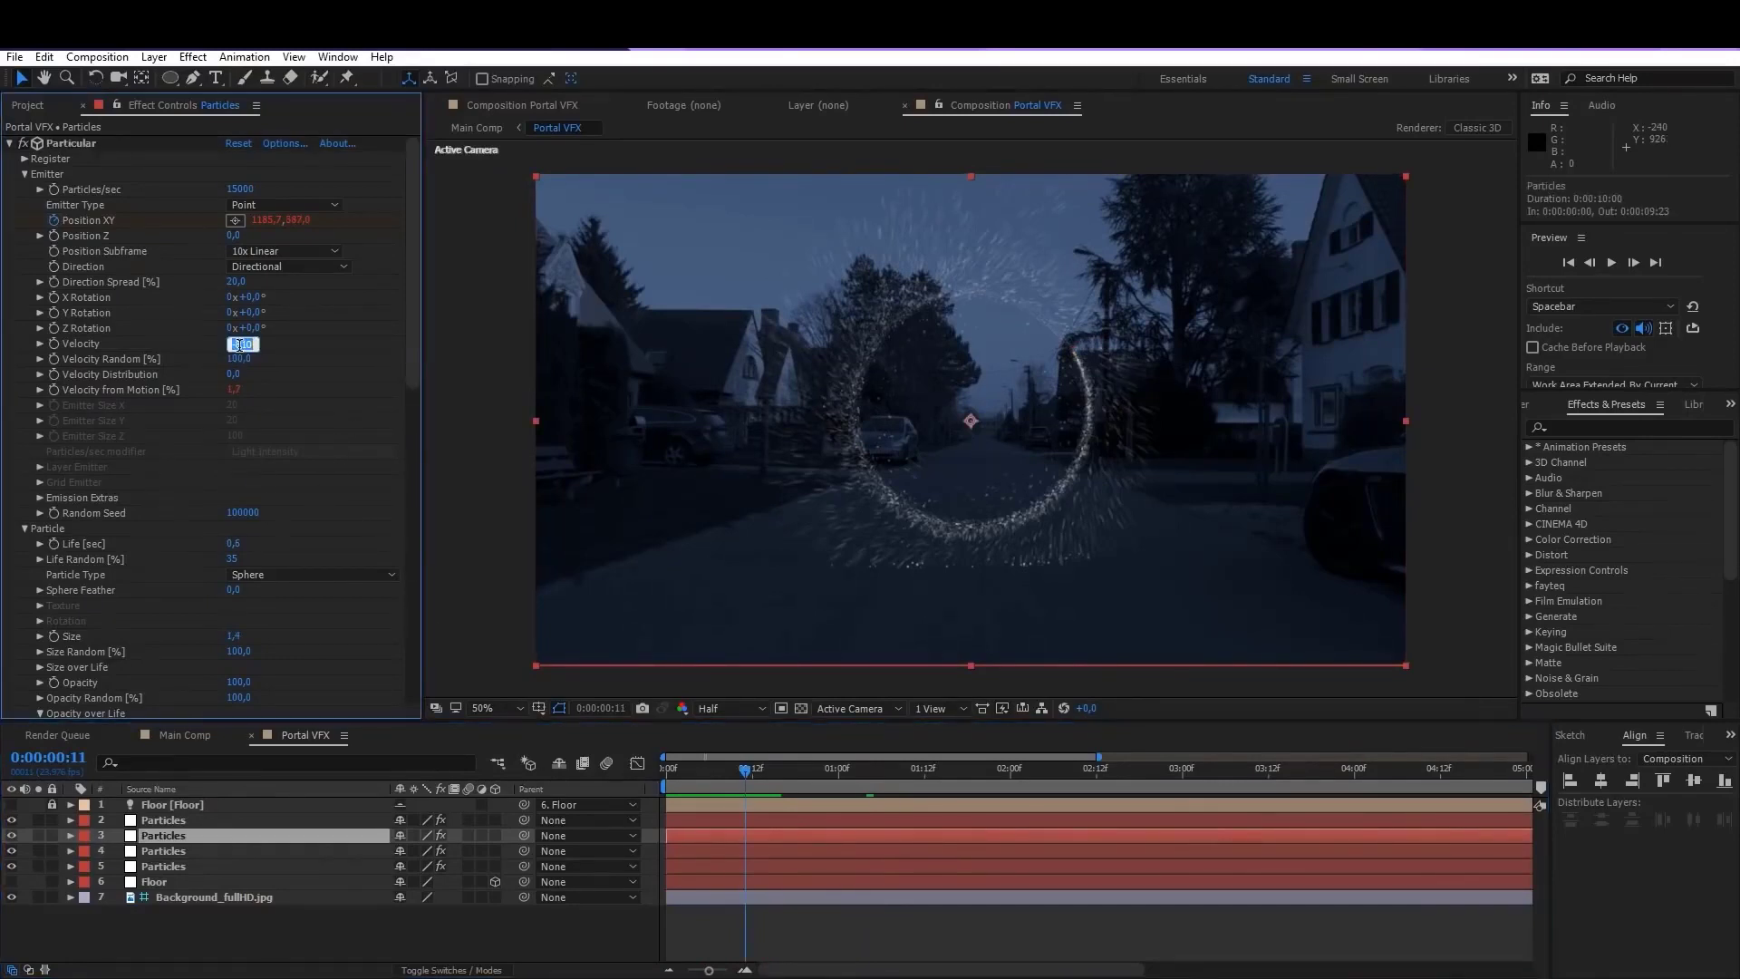
Step: Set the emitter Velocity to -405 and the particle Size to 0.7 on Particles layer 3
text(-405)
key(Return)
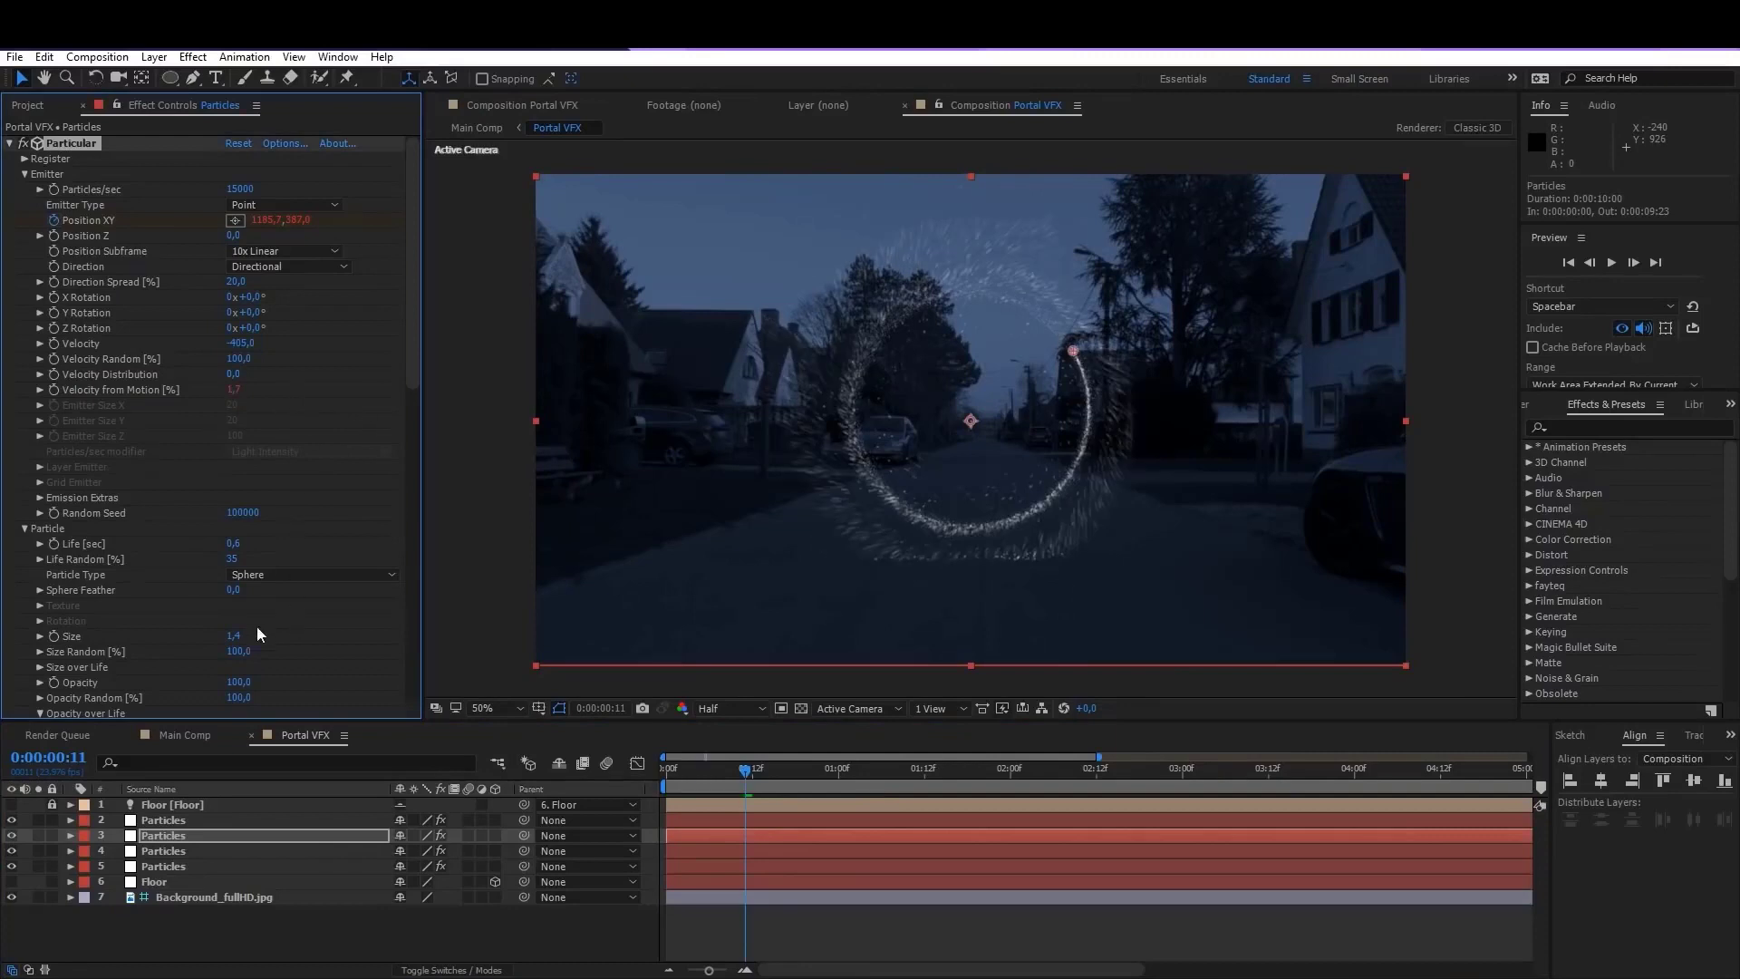
click(235, 636)
text(,7)
key(Return)
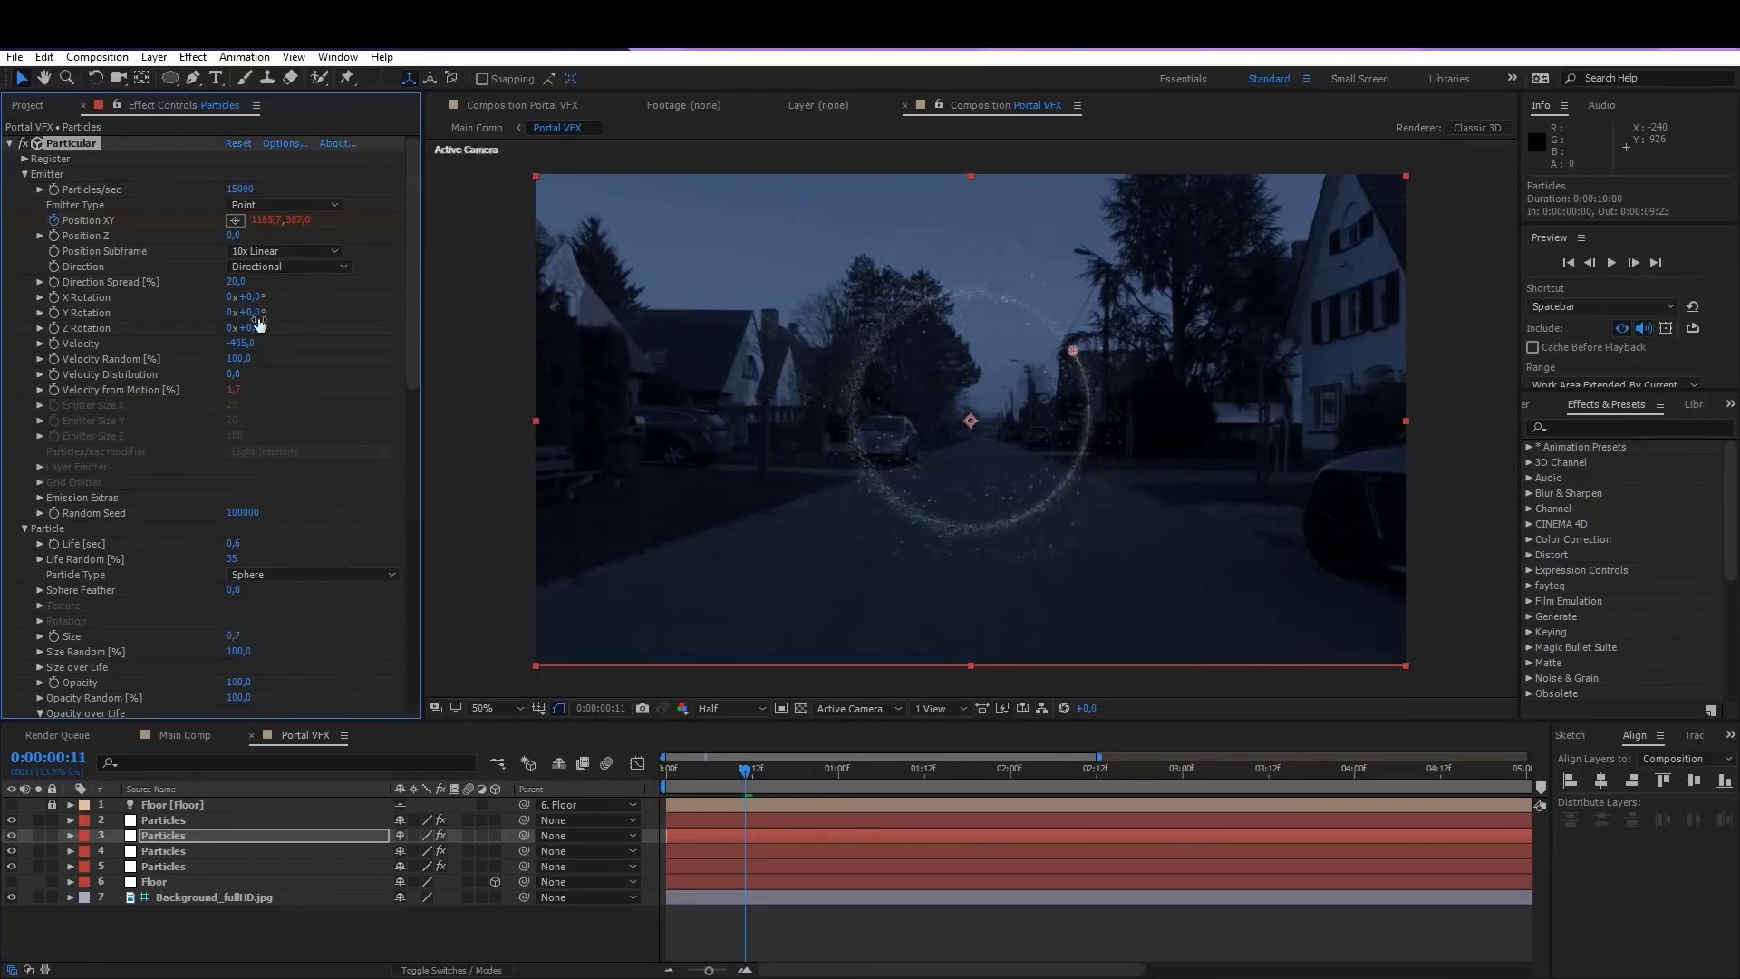
Step: Set Particles/sec to 100000 on the lowest Particles layer, layer 5
click(172, 820)
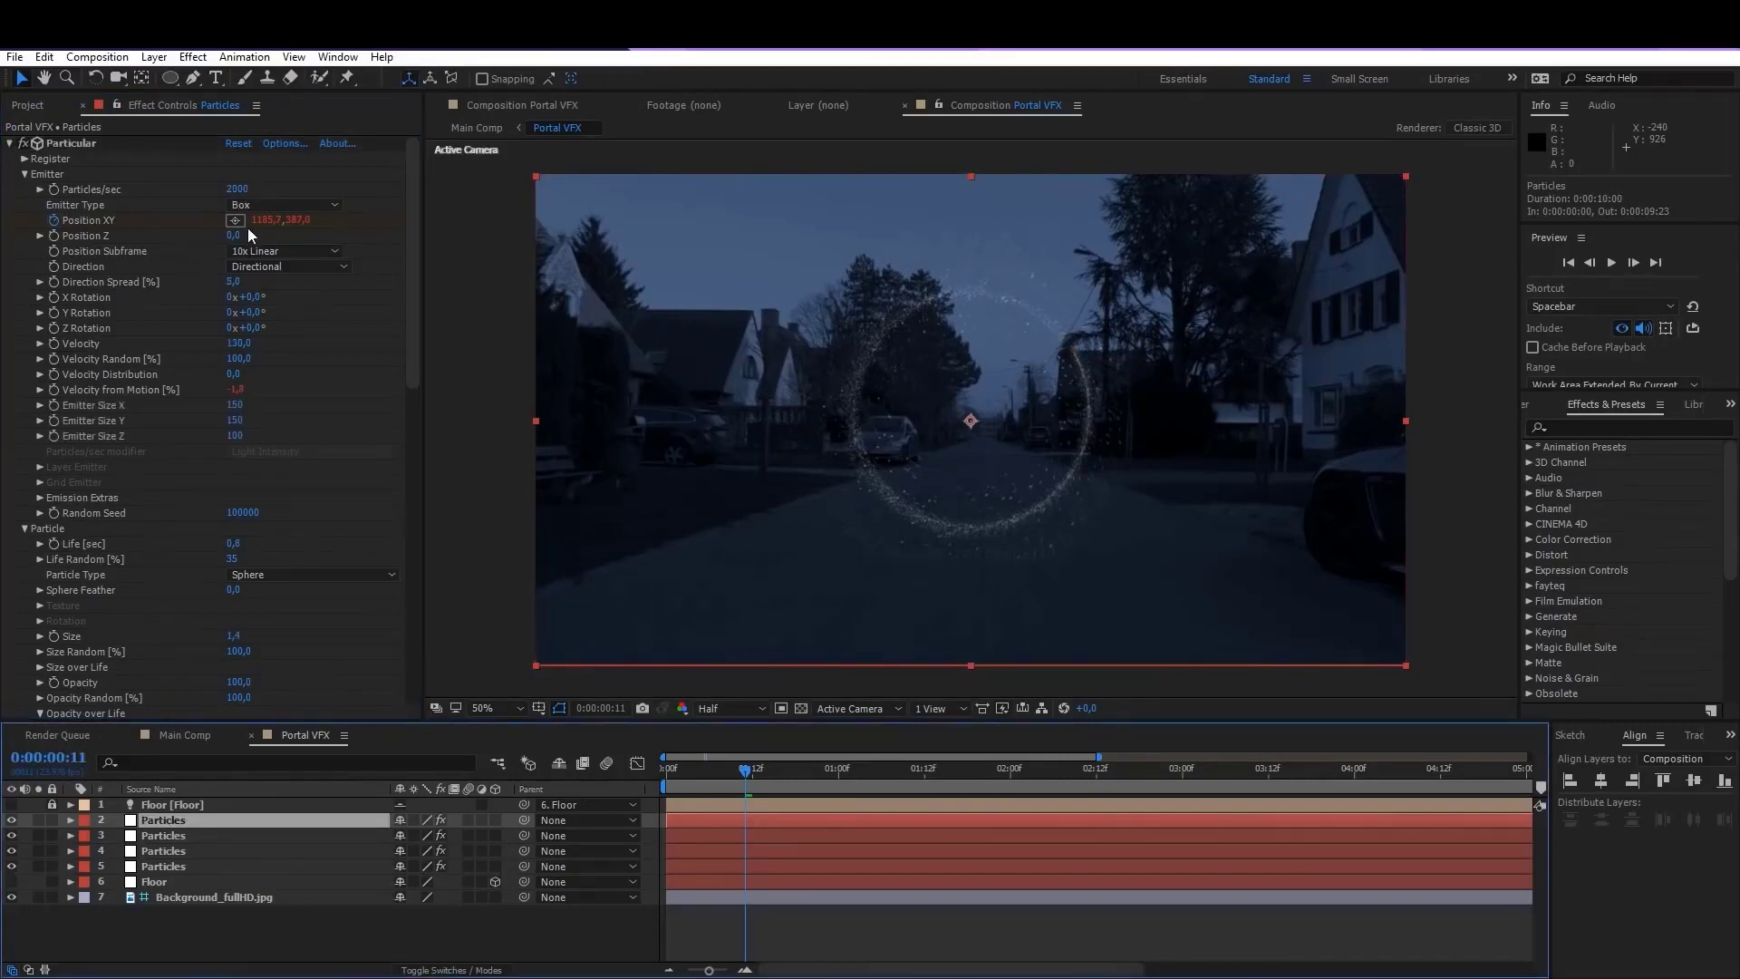
click(154, 866)
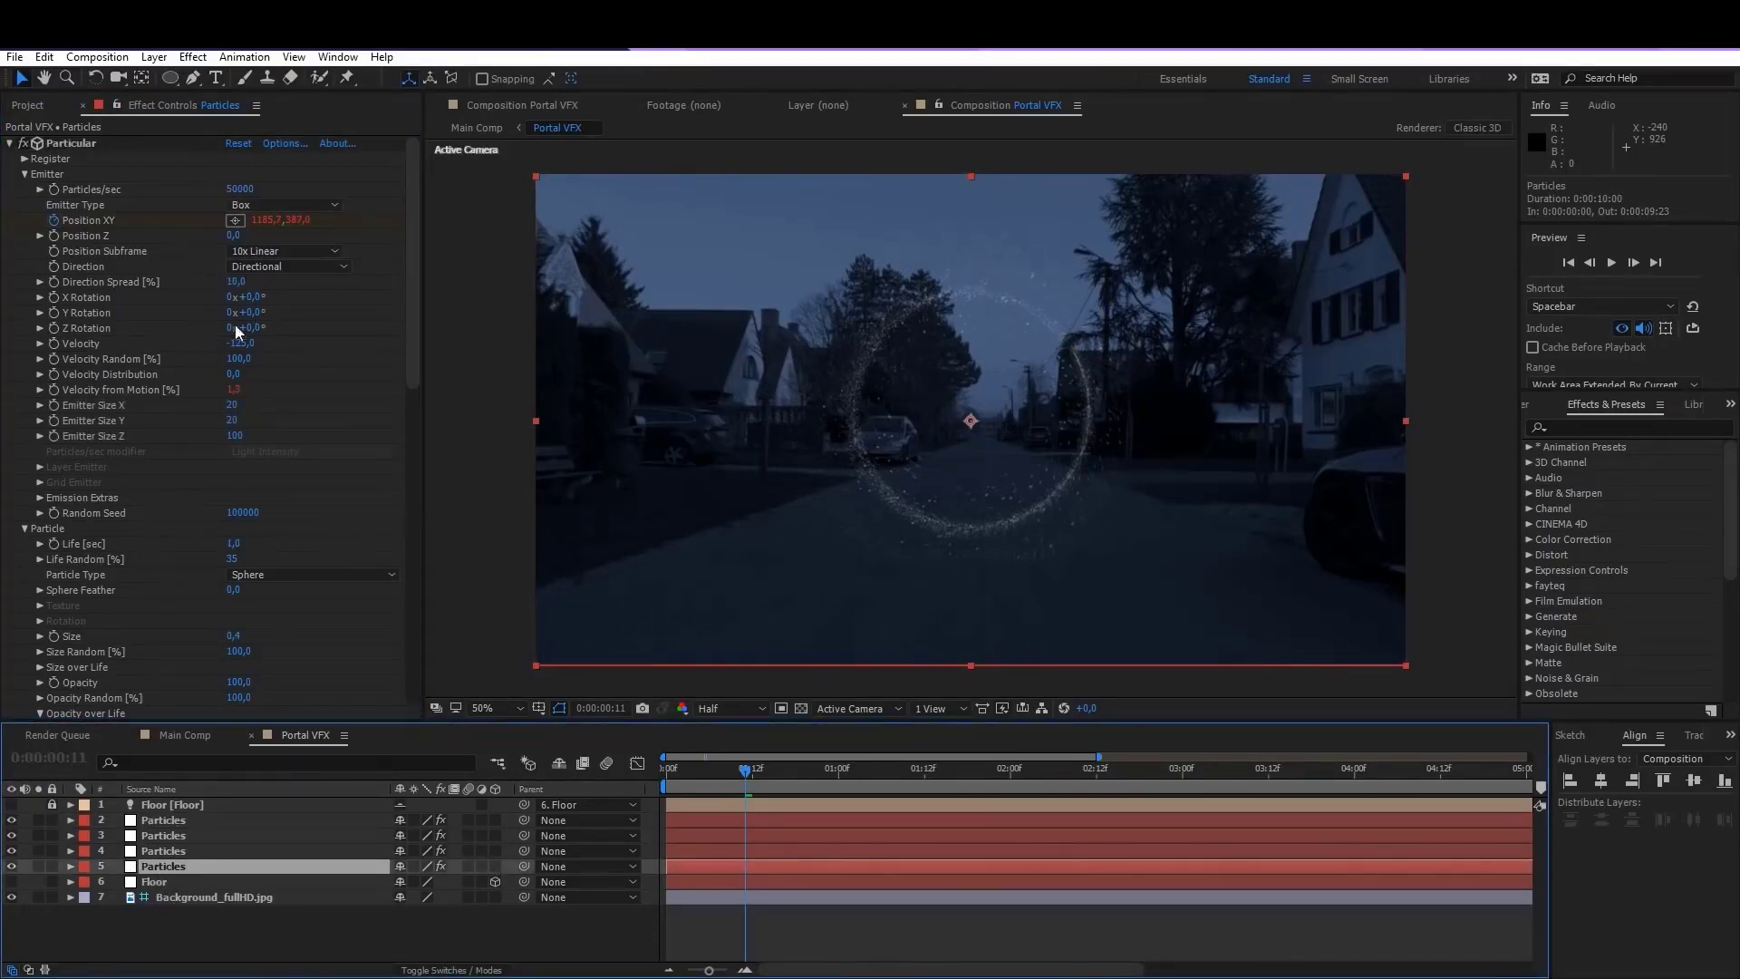
click(241, 189)
text(1000)
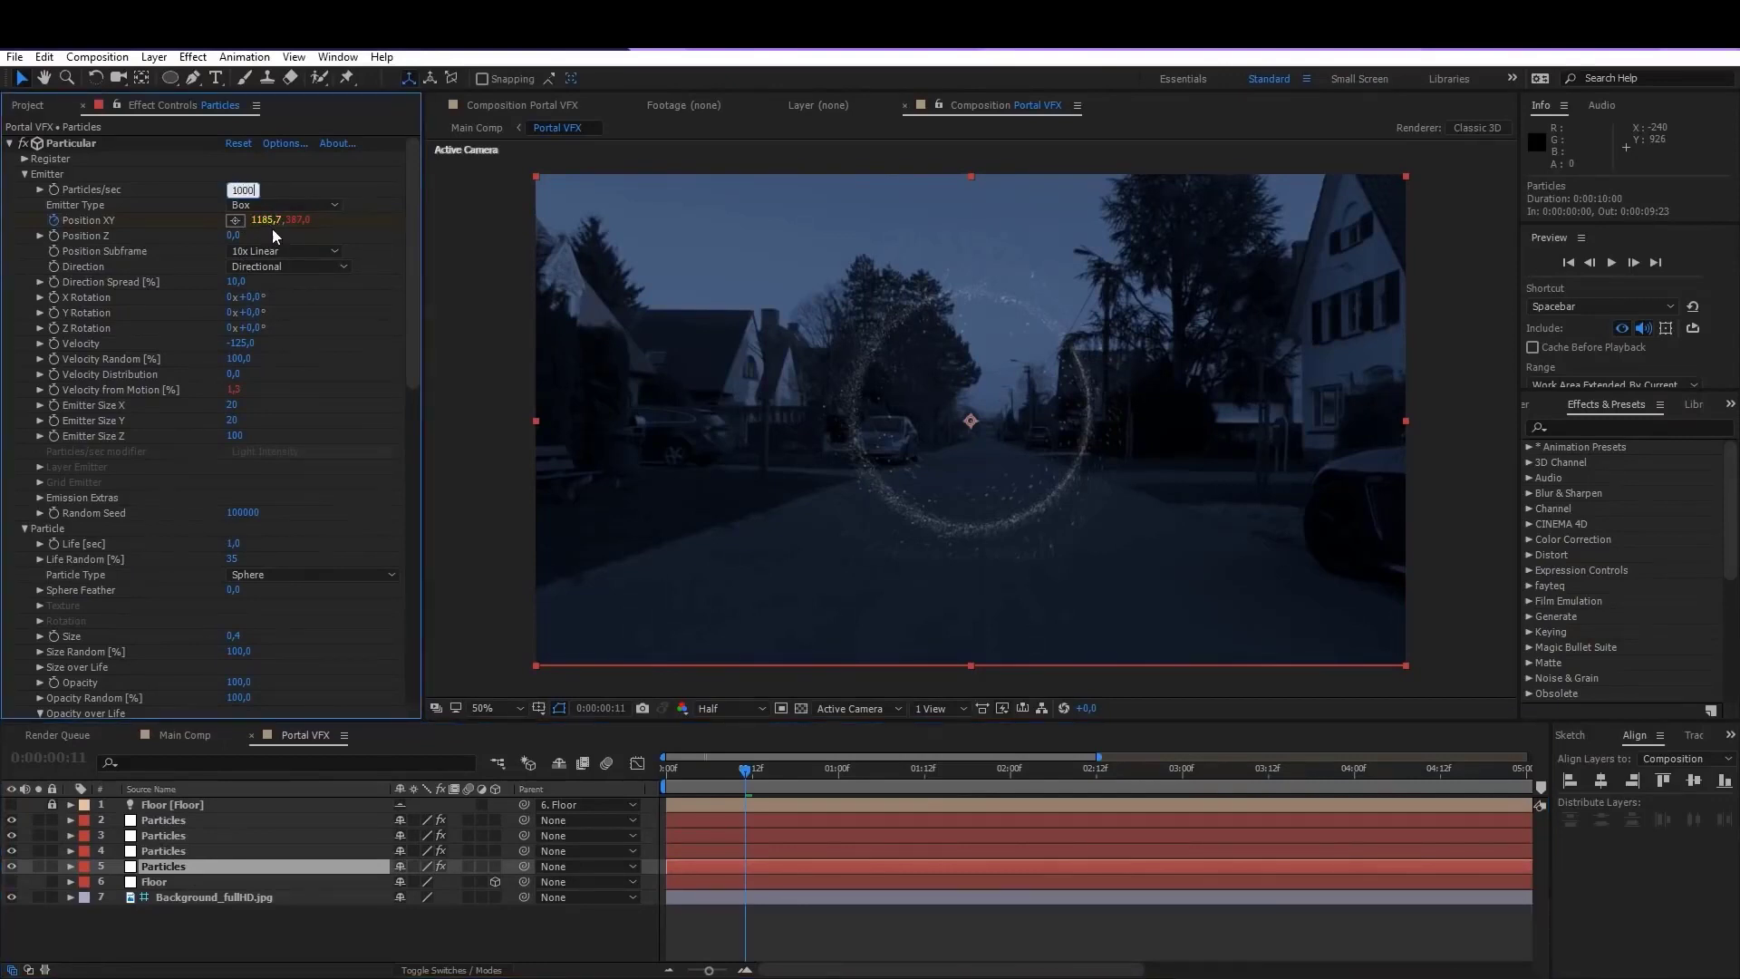
text(00)
key(Return)
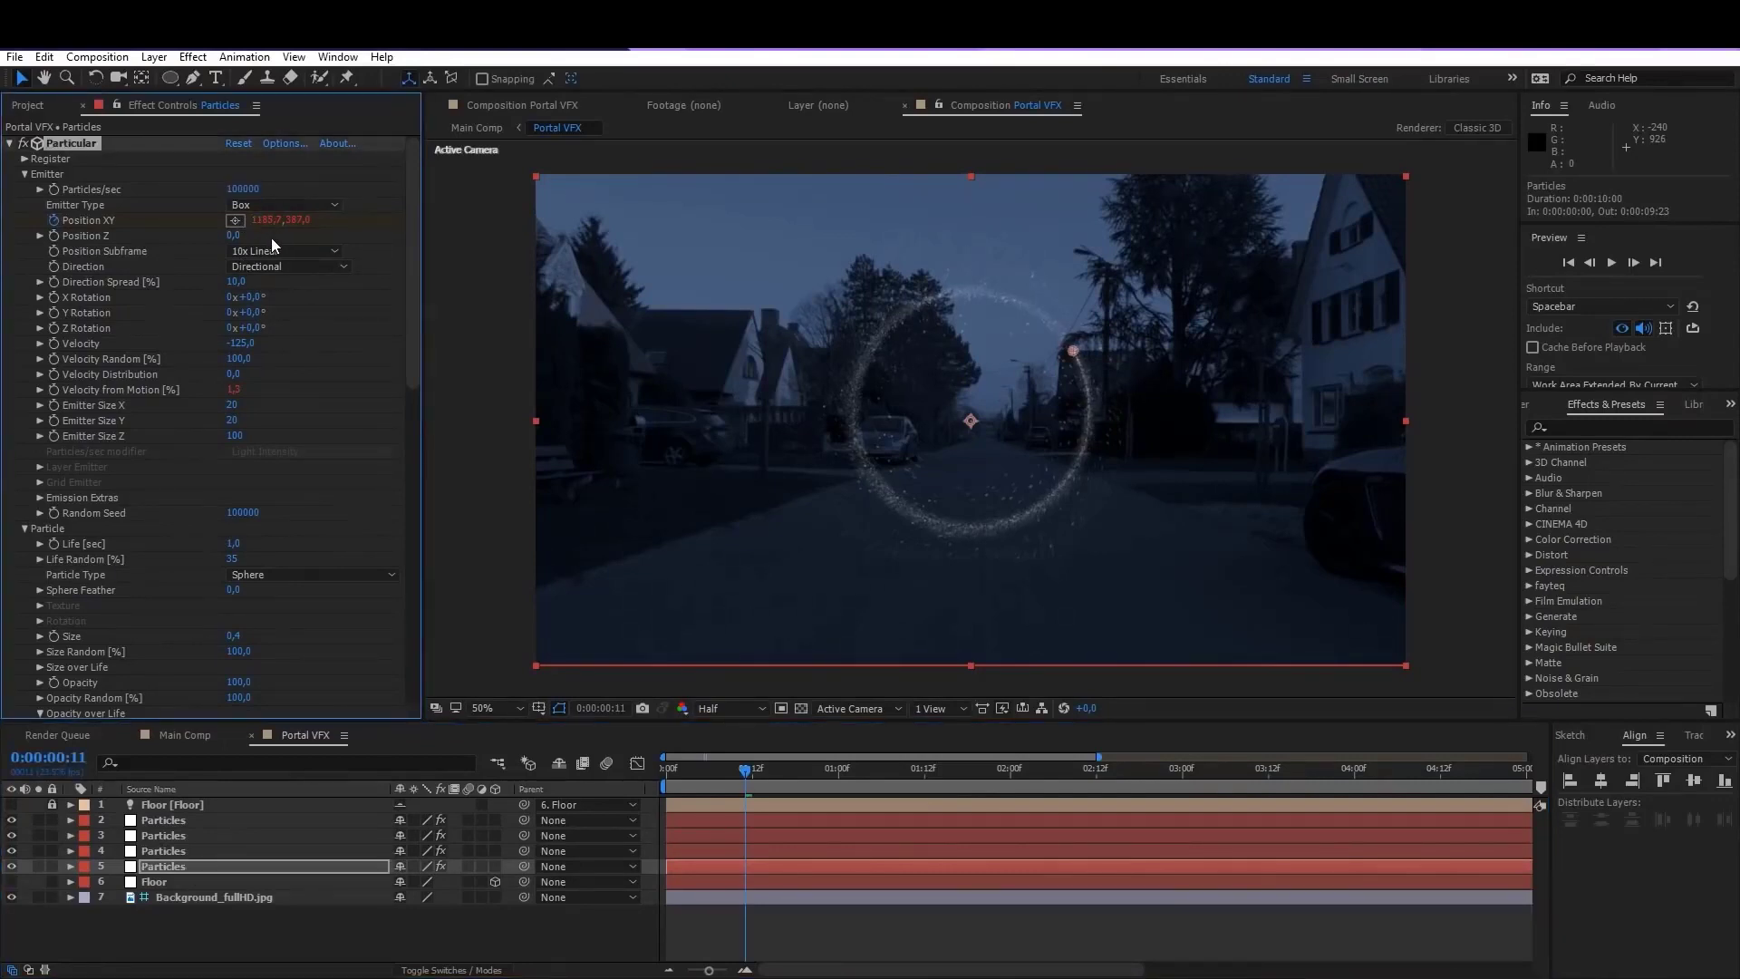
Step: Preview the portal ring animation and review the particle and physics settings of Particles layer 4
click(740, 848)
key(space)
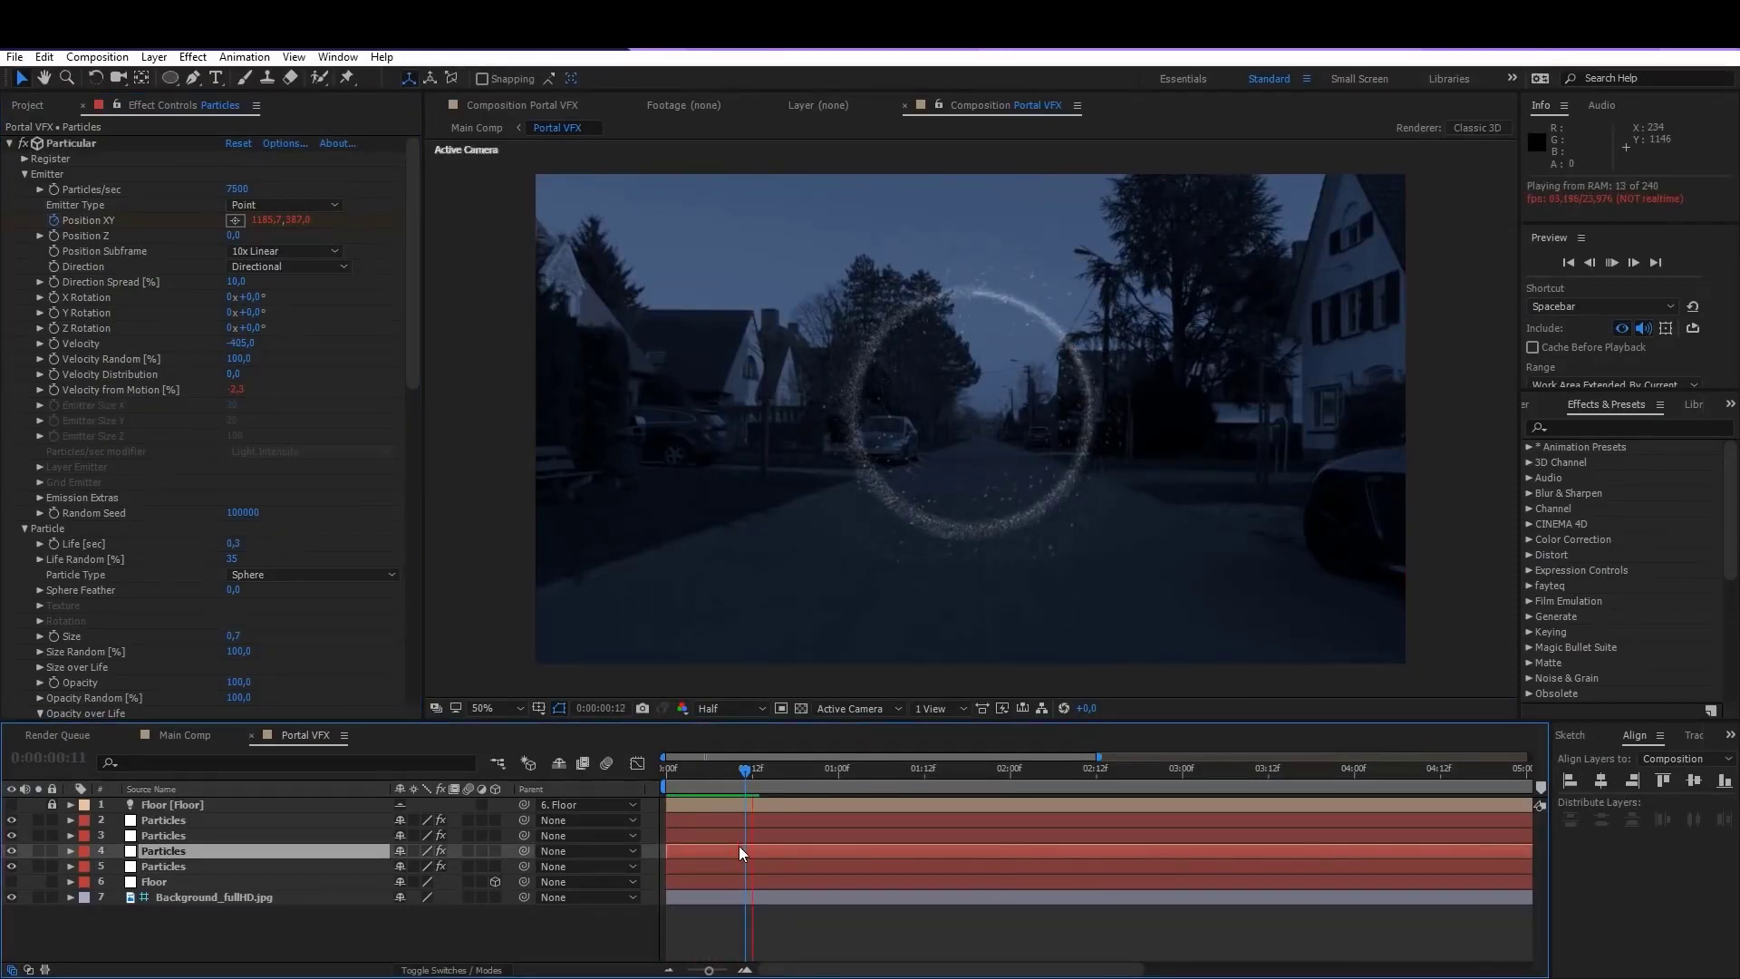
drag(411, 388, 415, 470)
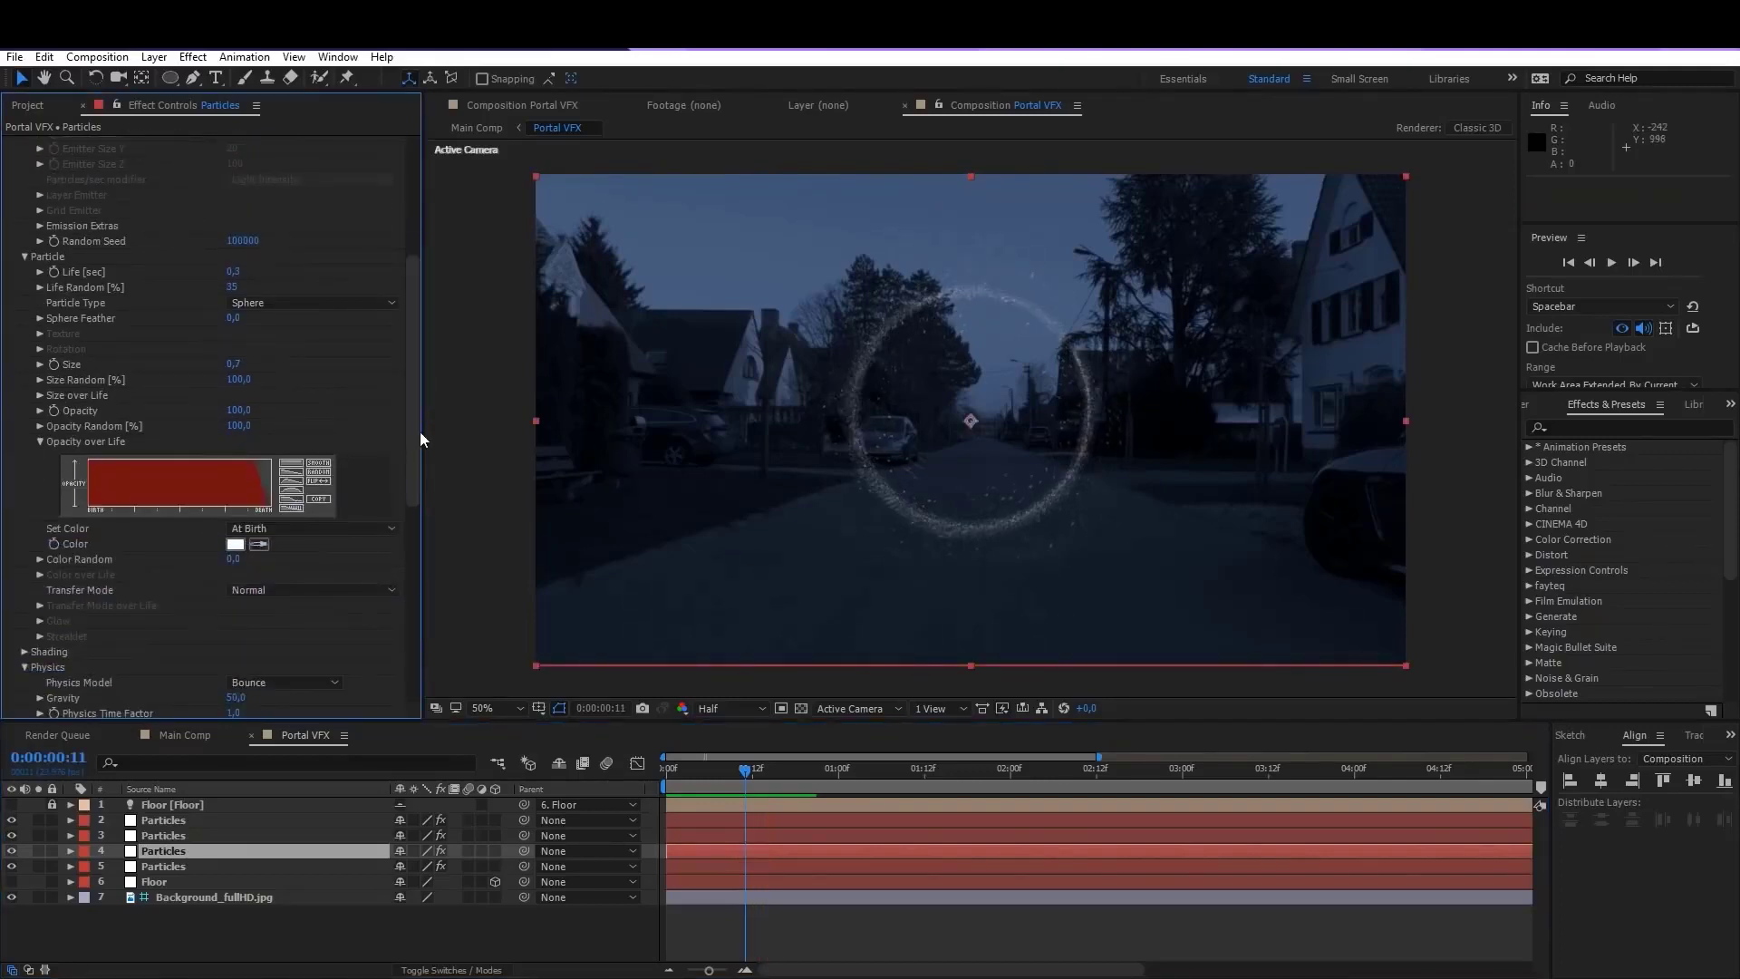
drag(415, 442, 404, 539)
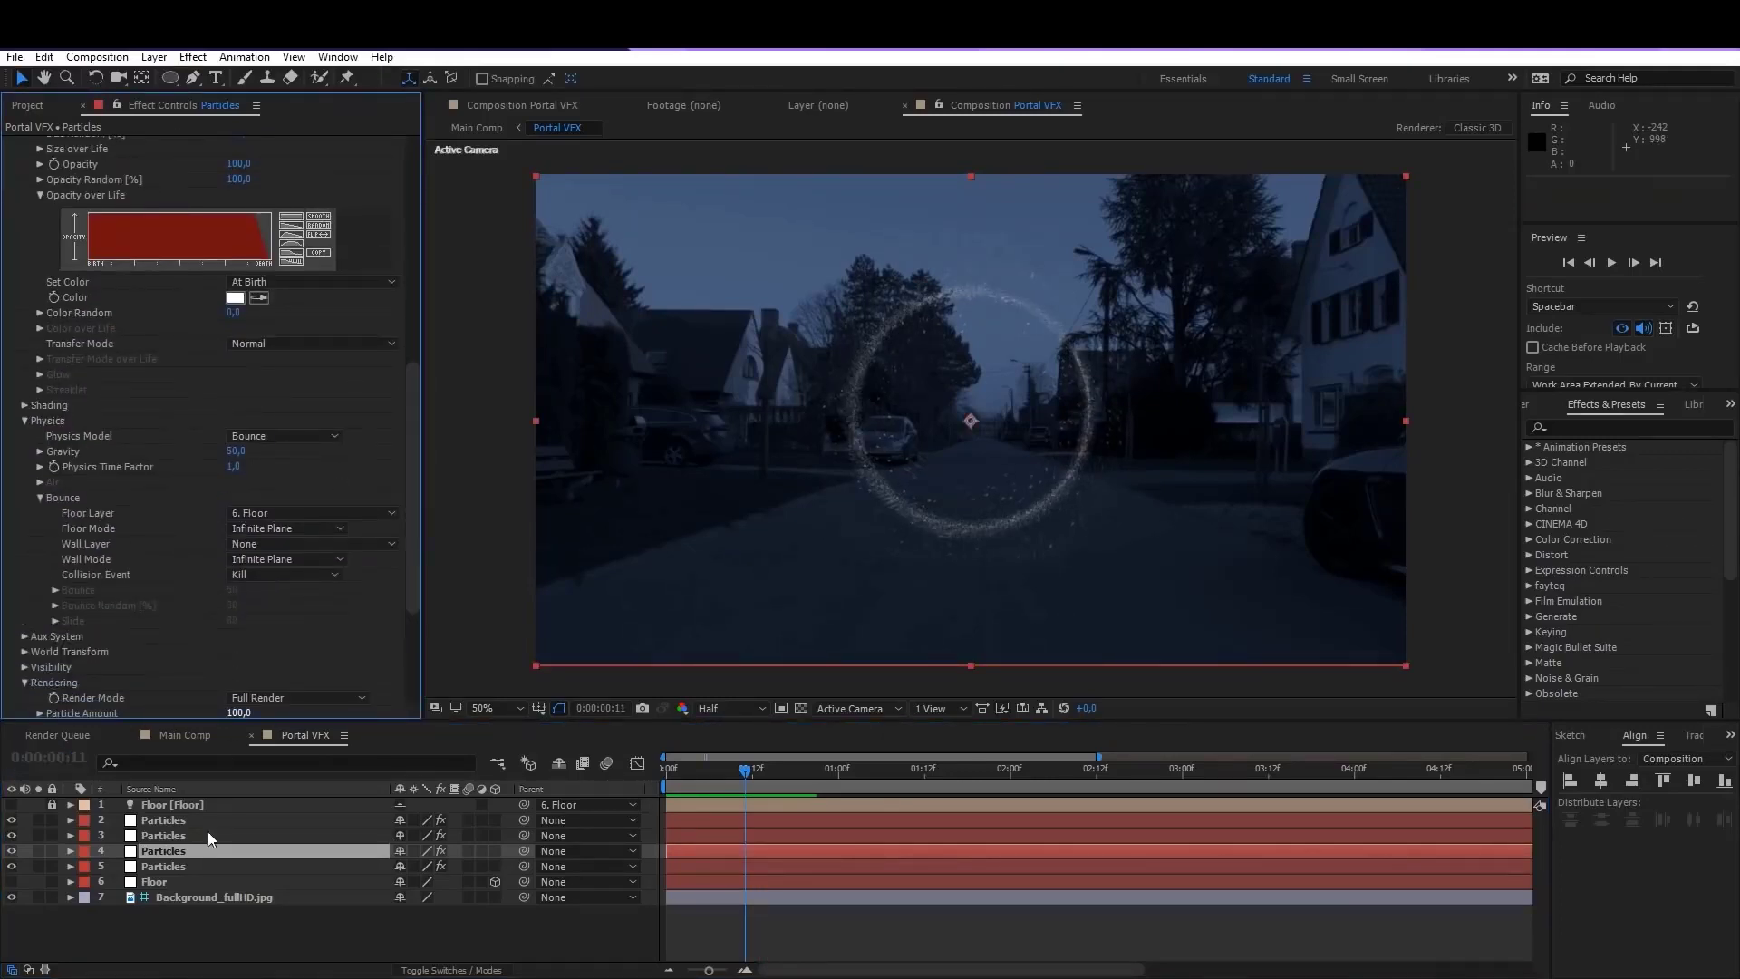
Step: Set the particle Life to 1.2 seconds on Particles layer 2 and preview the animation
click(173, 820)
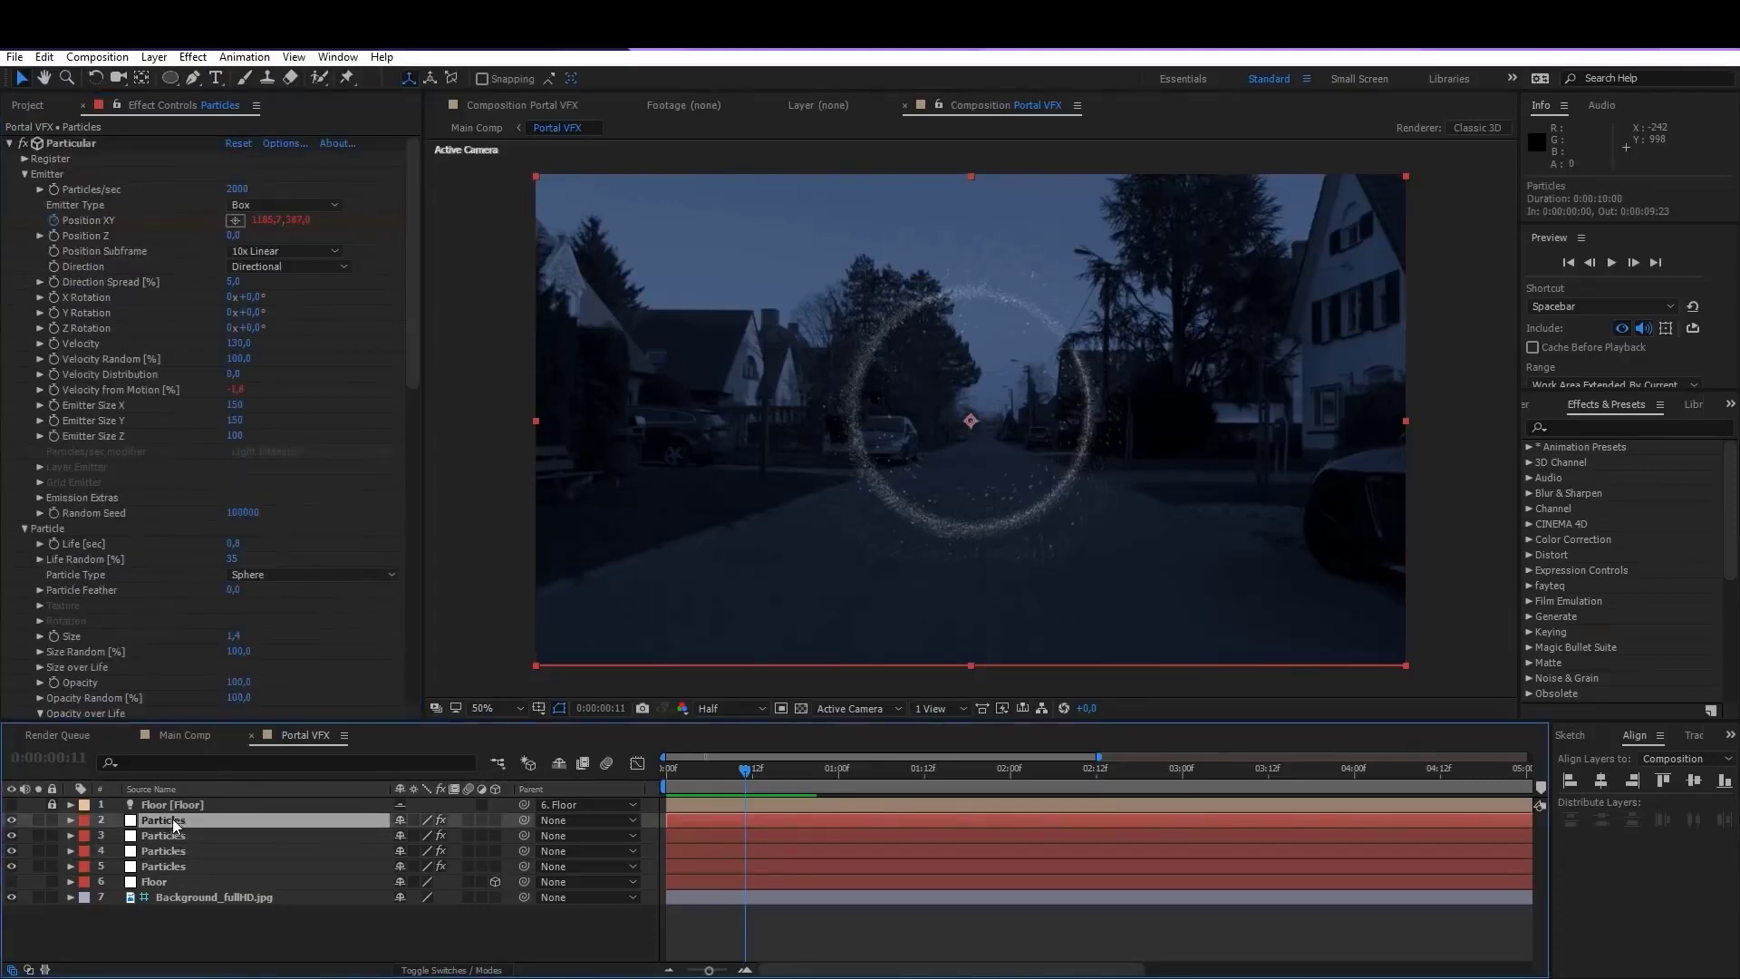
mouse_move(409, 307)
mouse_down()
mouse_move(404, 564)
mouse_move(418, 327)
mouse_up()
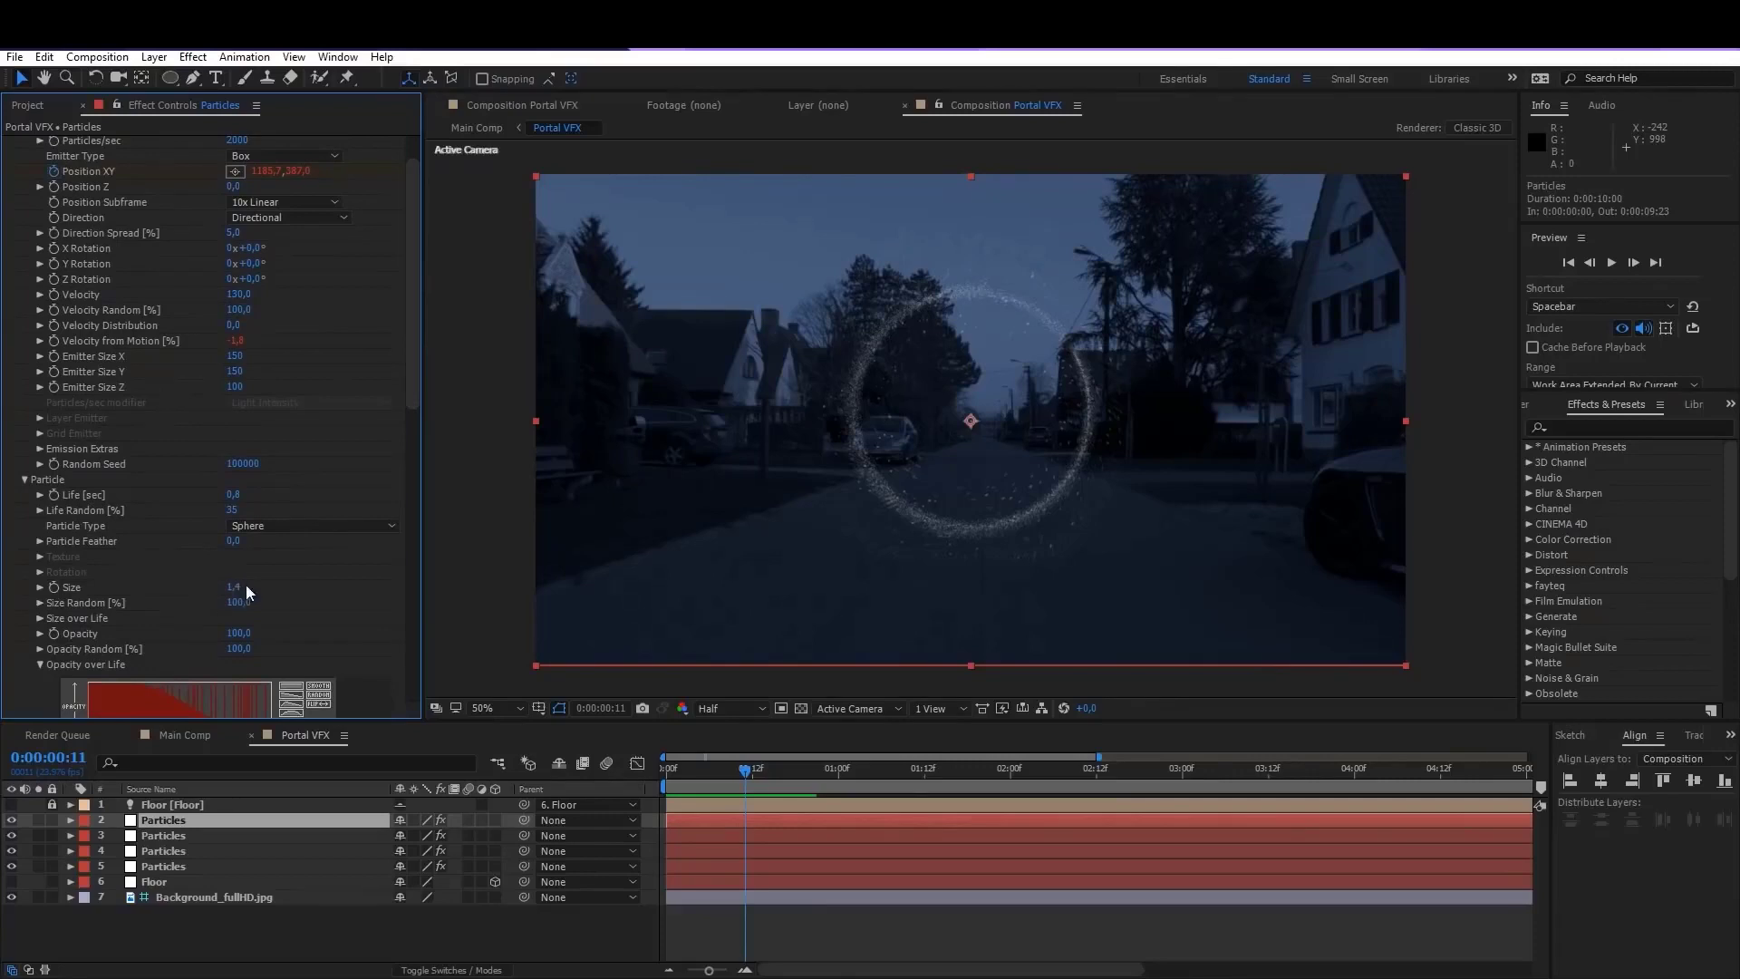
click(234, 494)
text(1,2)
key(Return)
key(Return)
key(space)
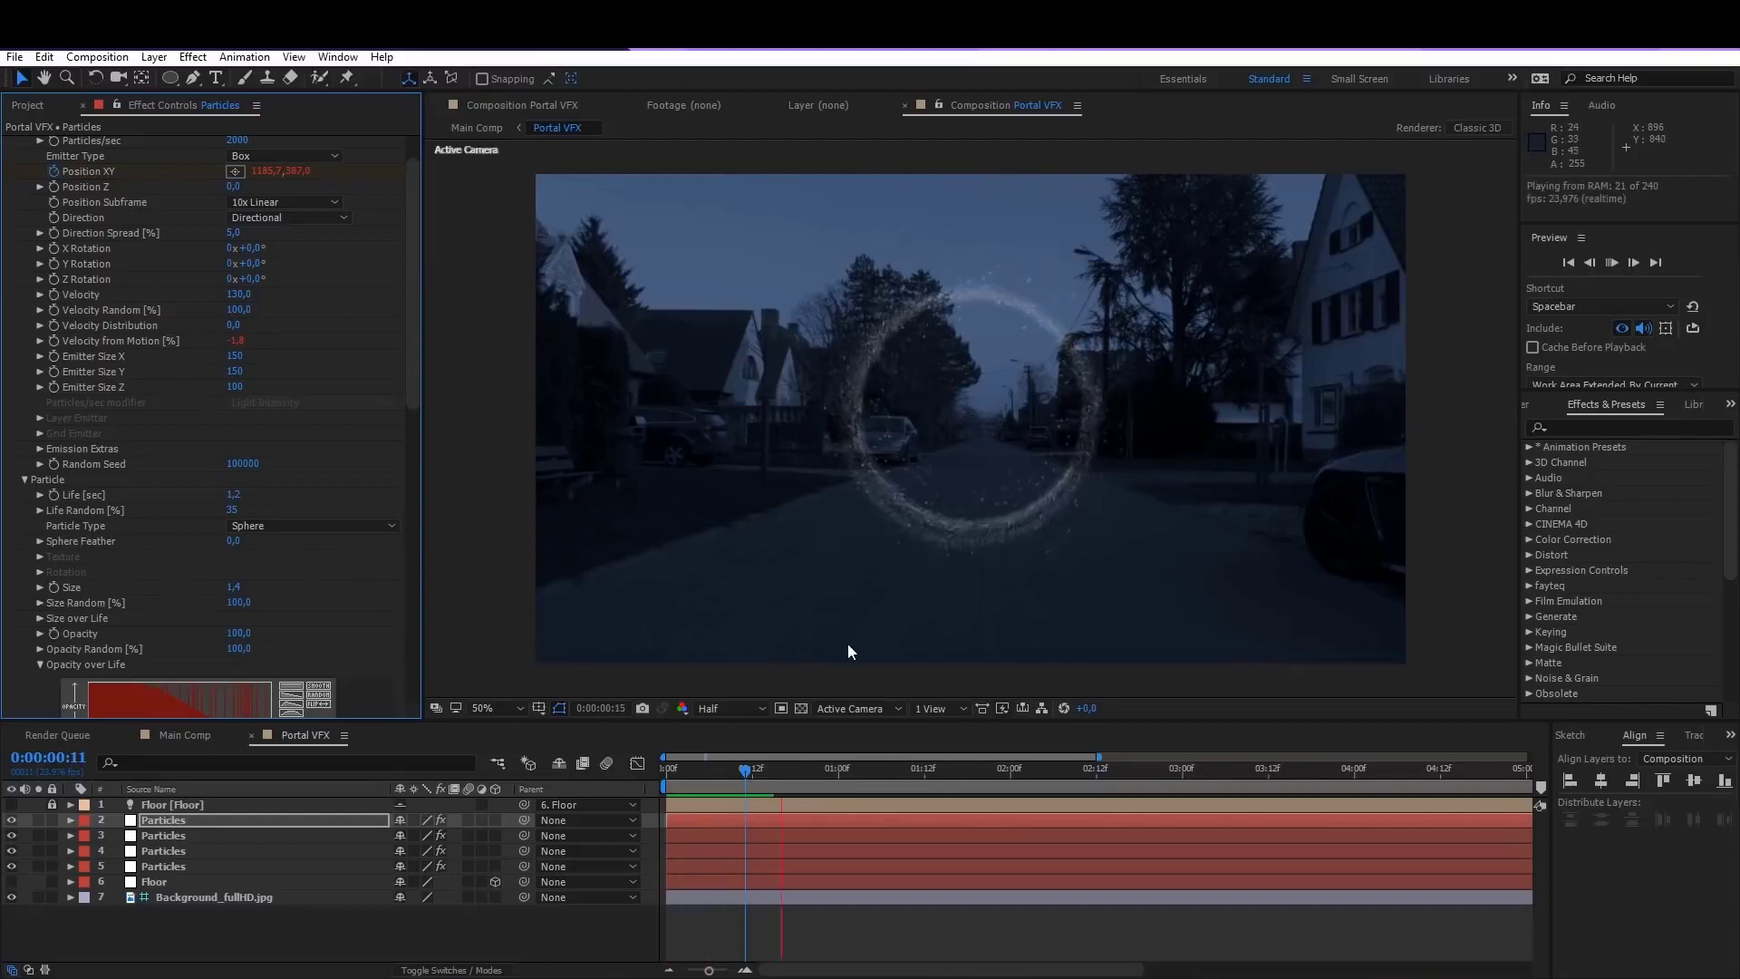
Step: Solo Particles layer 2, preview it and scrub ahead to 0:00:00:23 to examine its particles
click(741, 775)
click(38, 820)
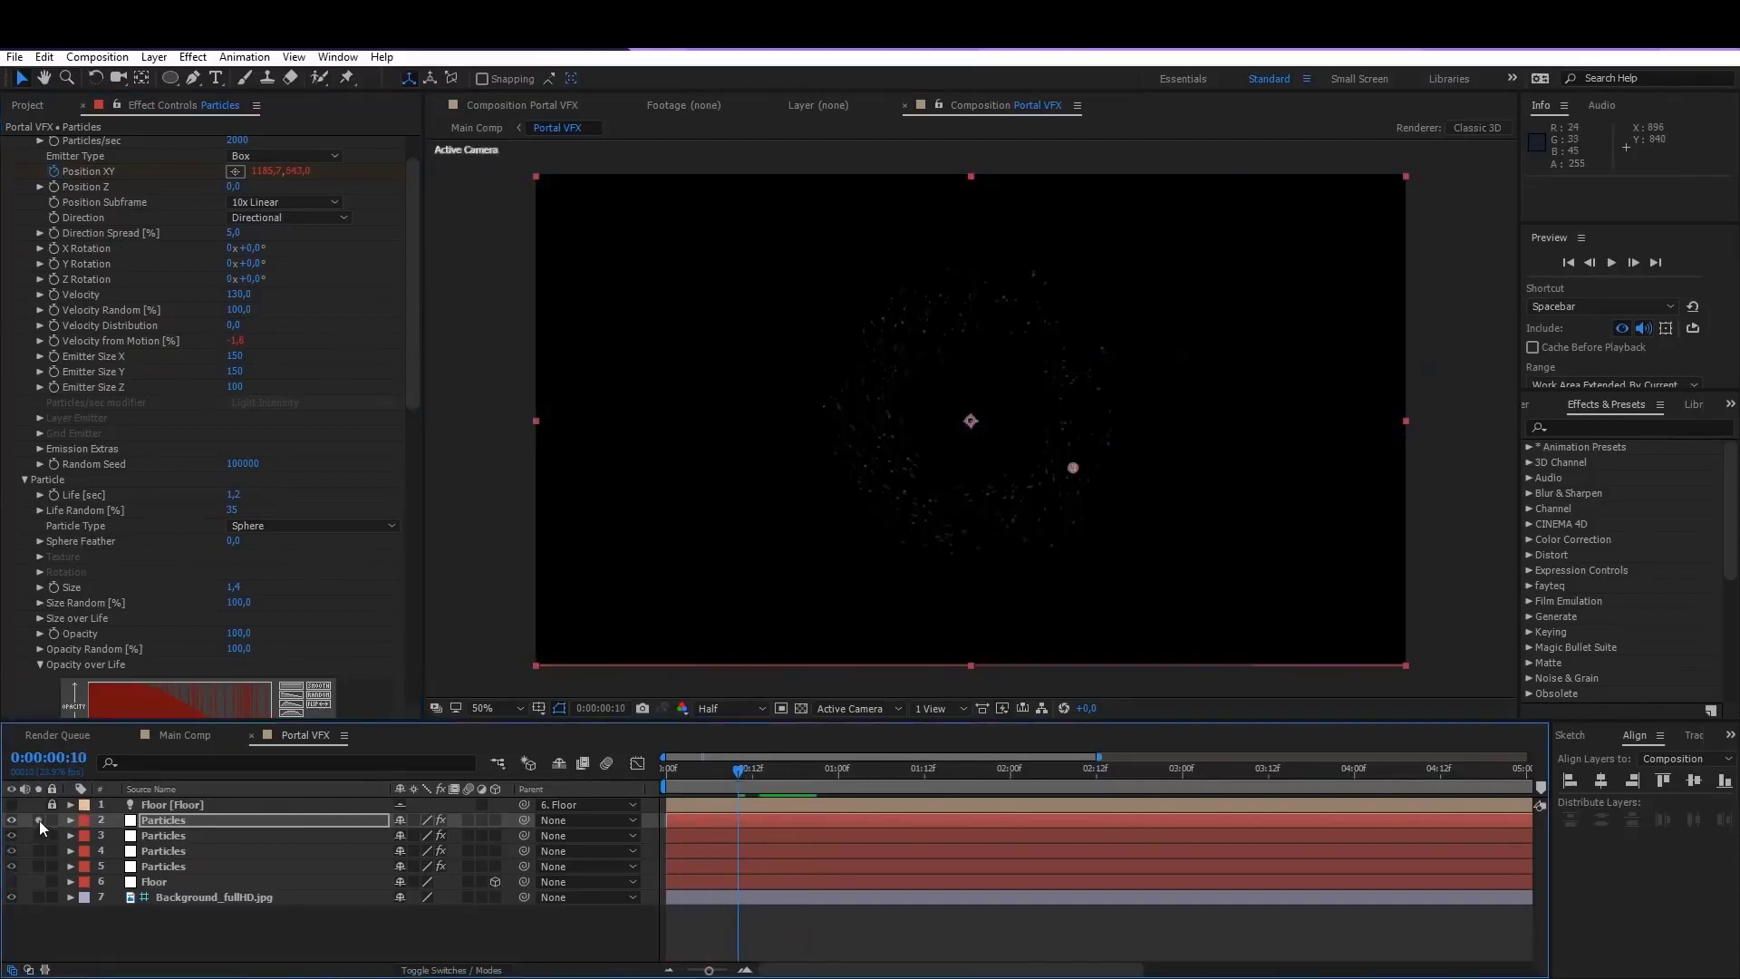
key(space)
drag(679, 778, 831, 798)
Step: Set the physics Gravity to 75 on Particles layer 2, then preview it alone and with the other layers
scroll(415, 415, down, 1)
scroll(415, 415, down, 7)
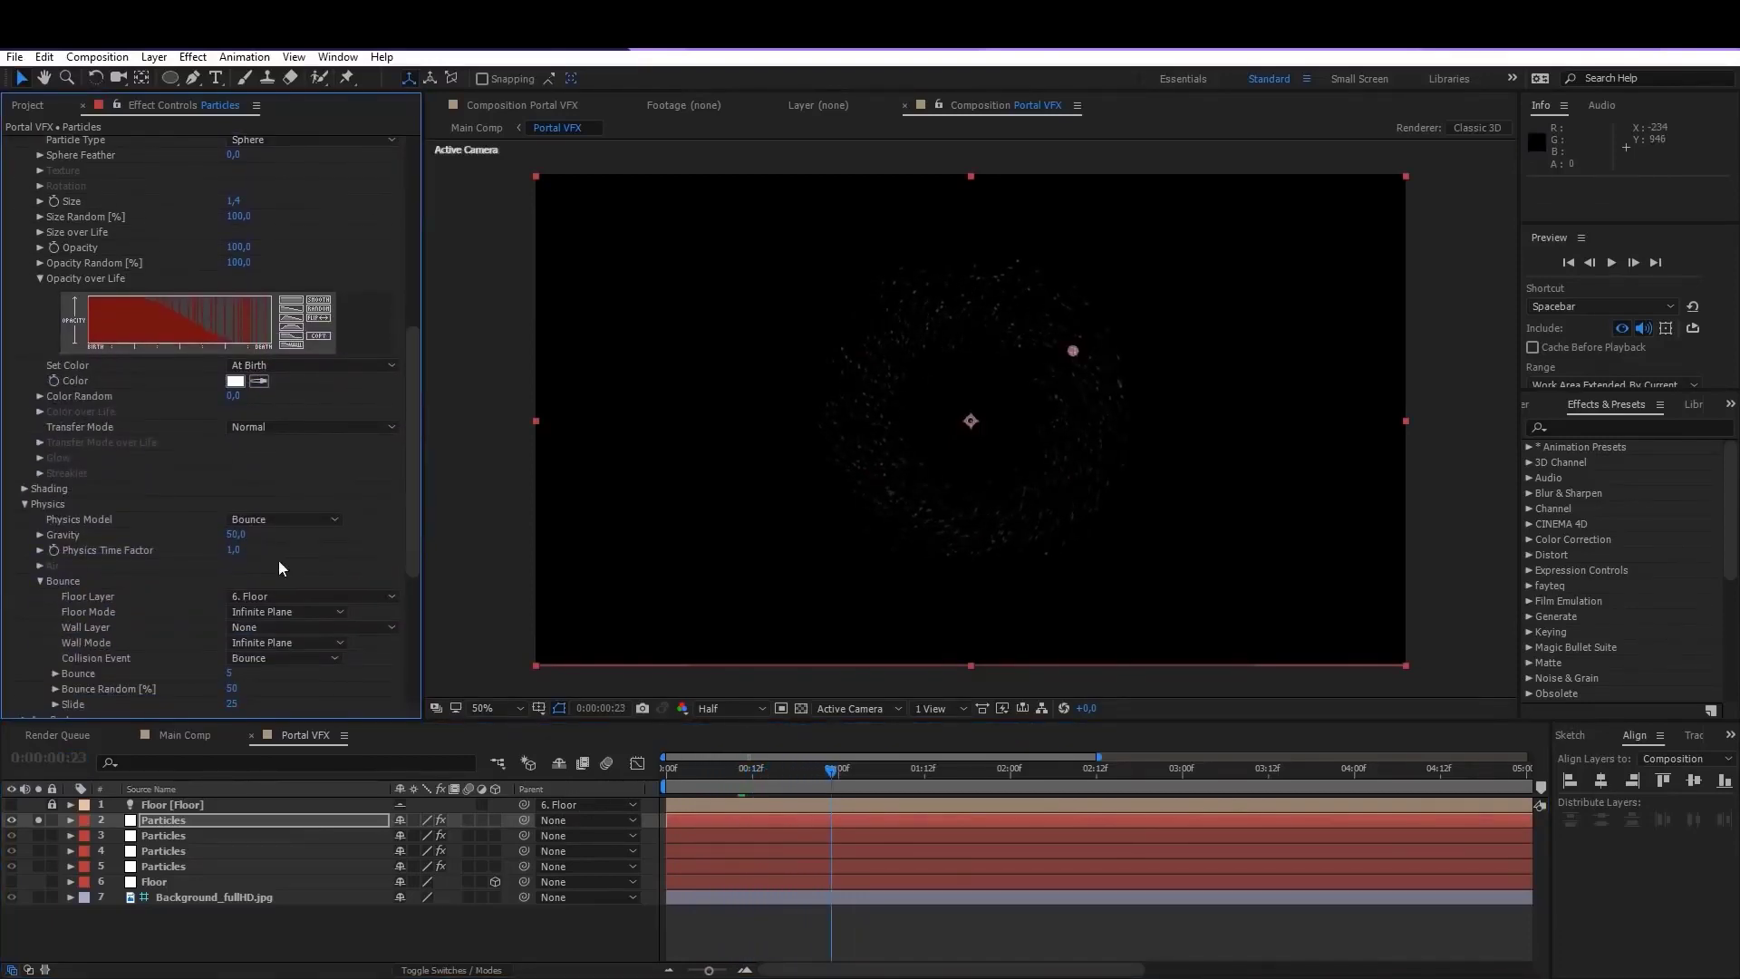
click(236, 535)
text(75)
key(Return)
click(800, 786)
key(space)
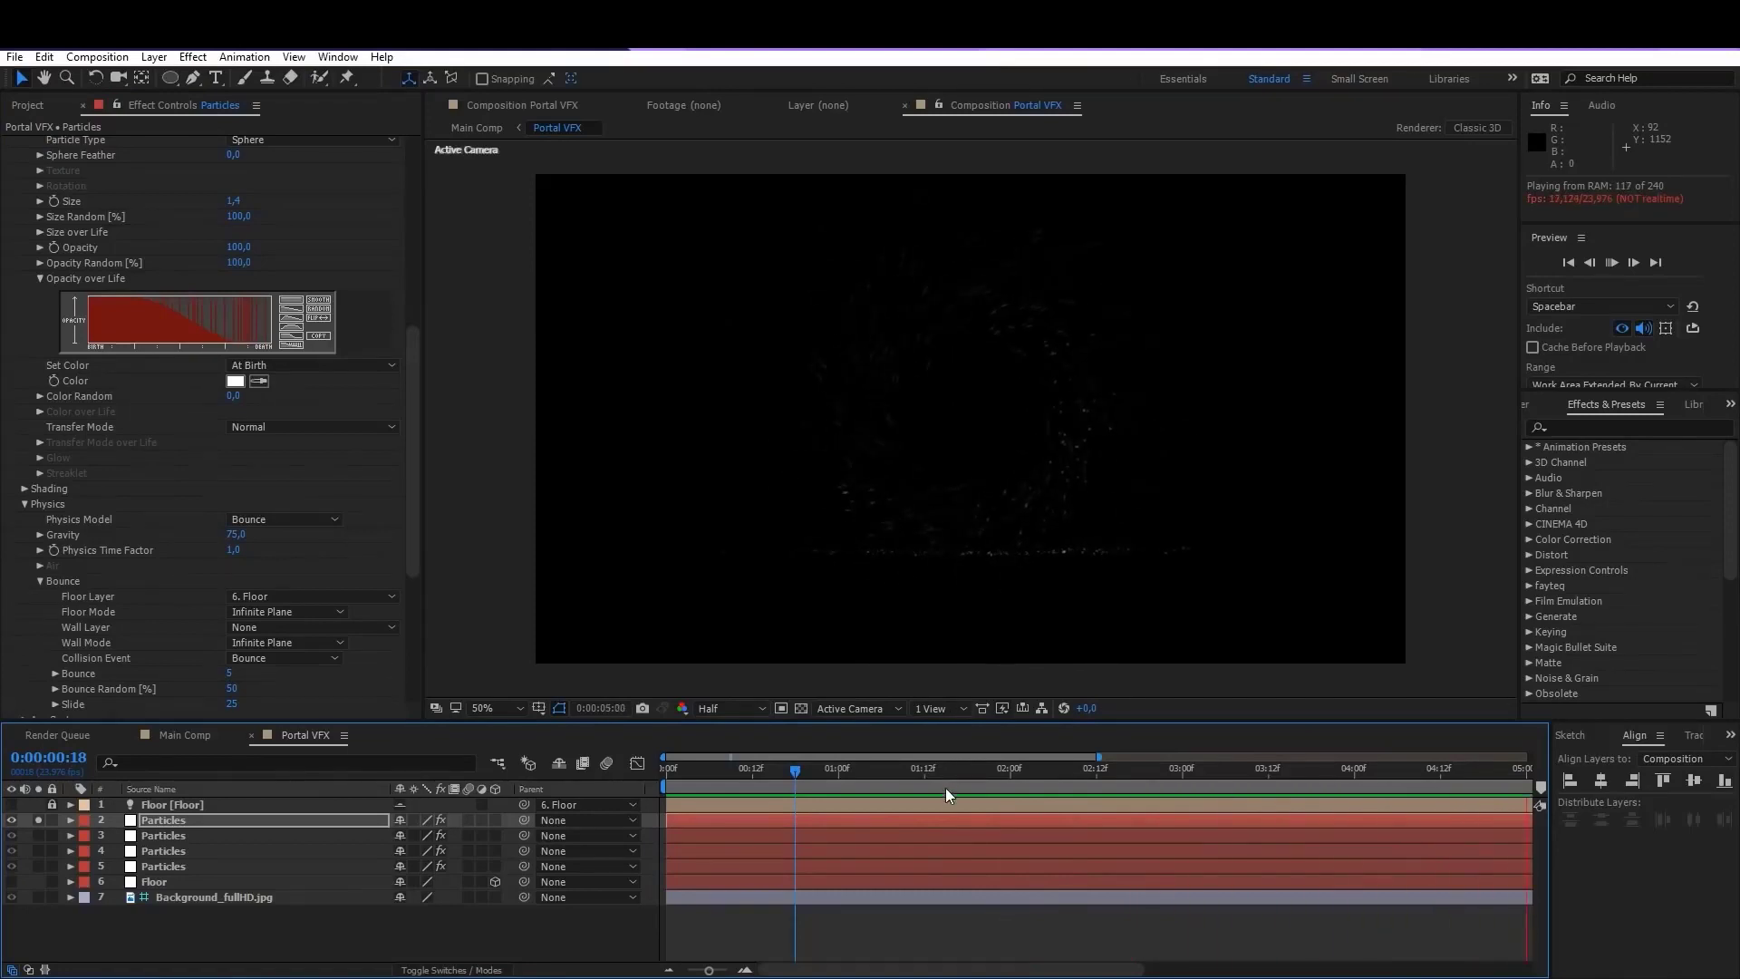
click(859, 785)
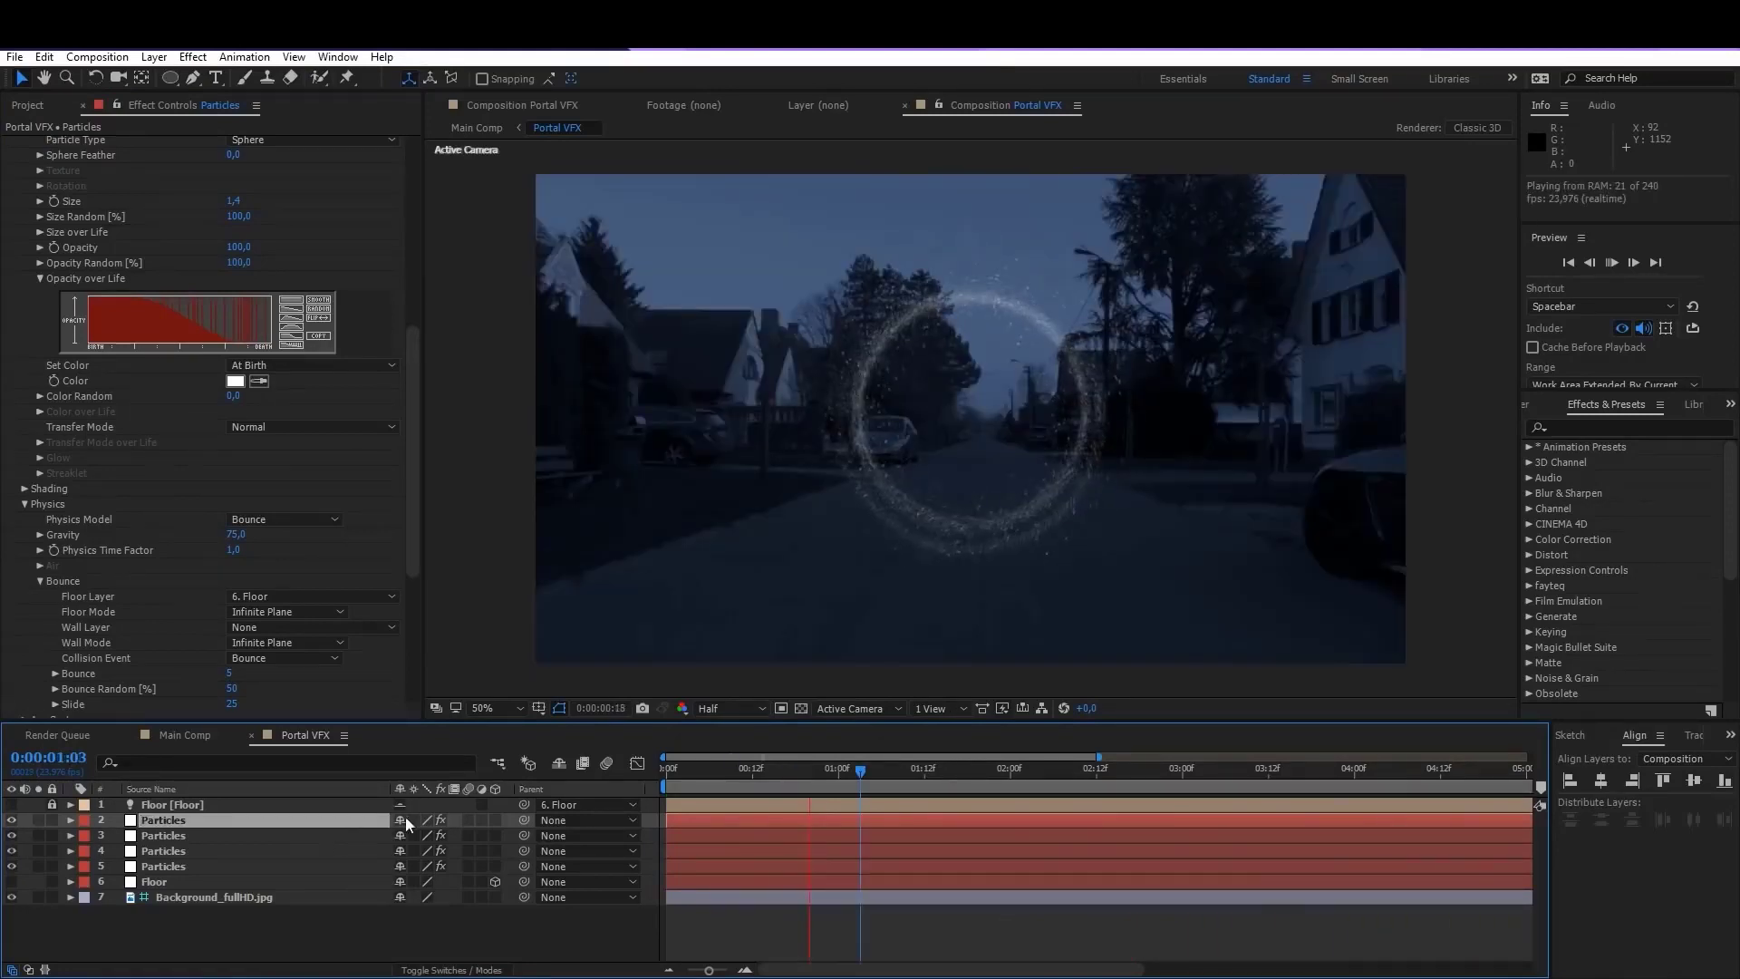
Step: Go to Main Comp, turn off solo for the Portal VFX layer and scrub to 0:00:02:06
click(185, 736)
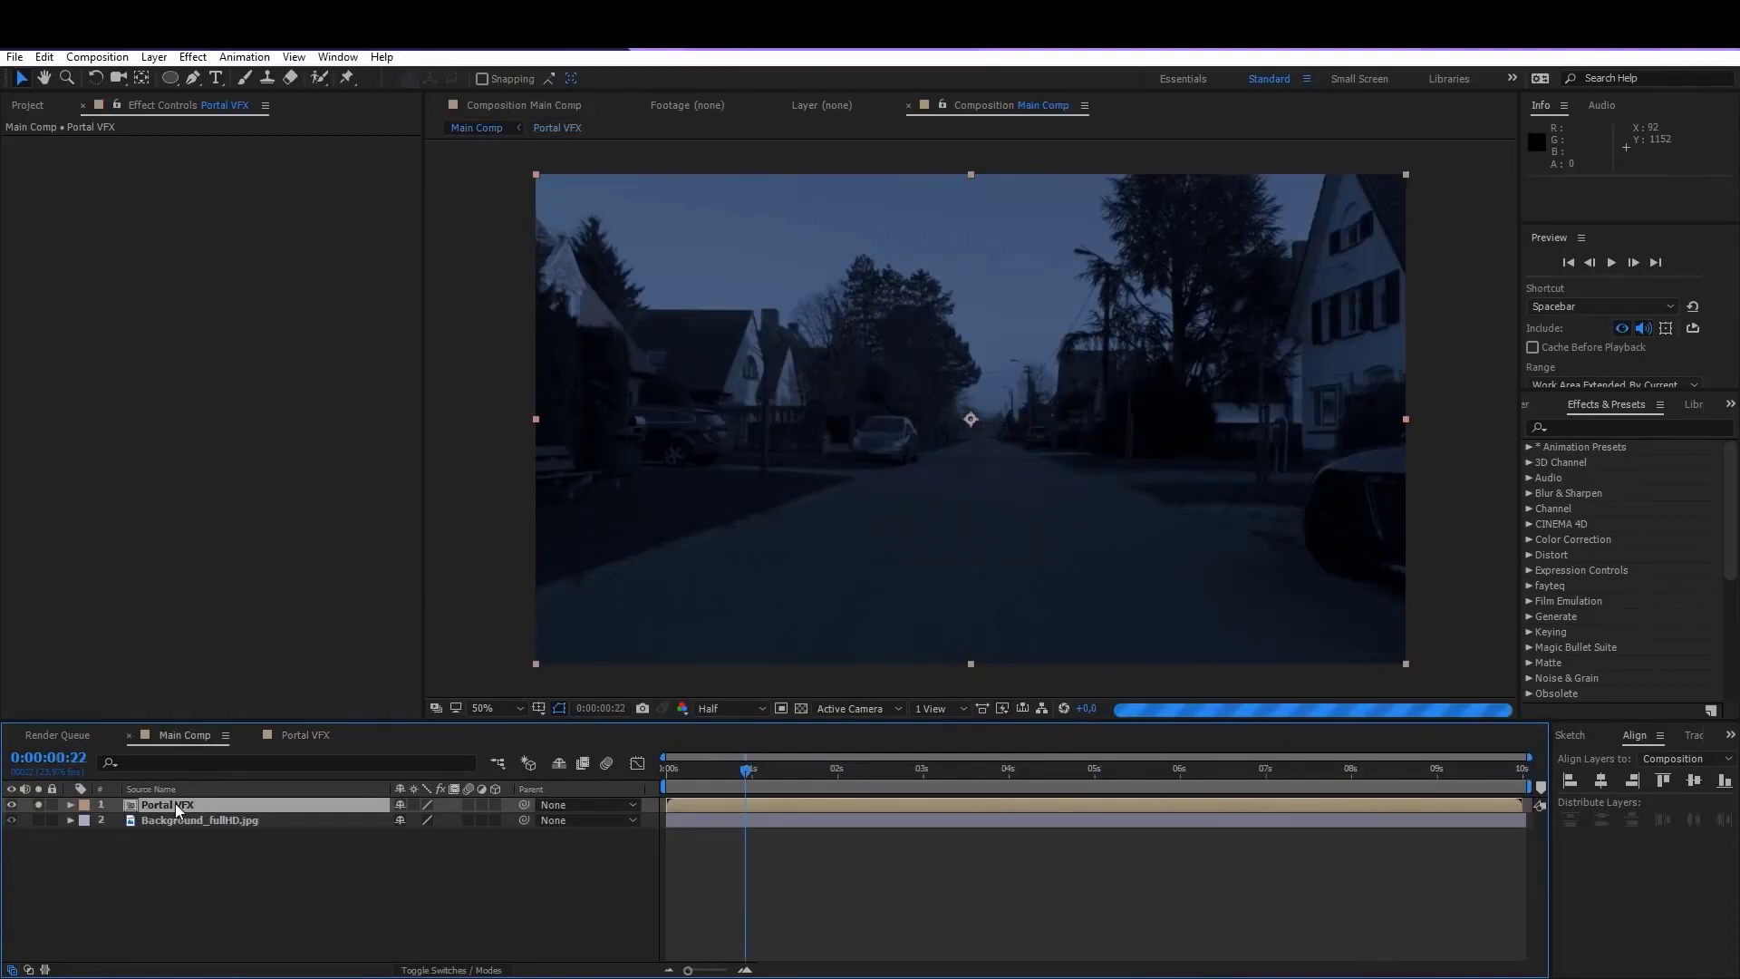
click(38, 805)
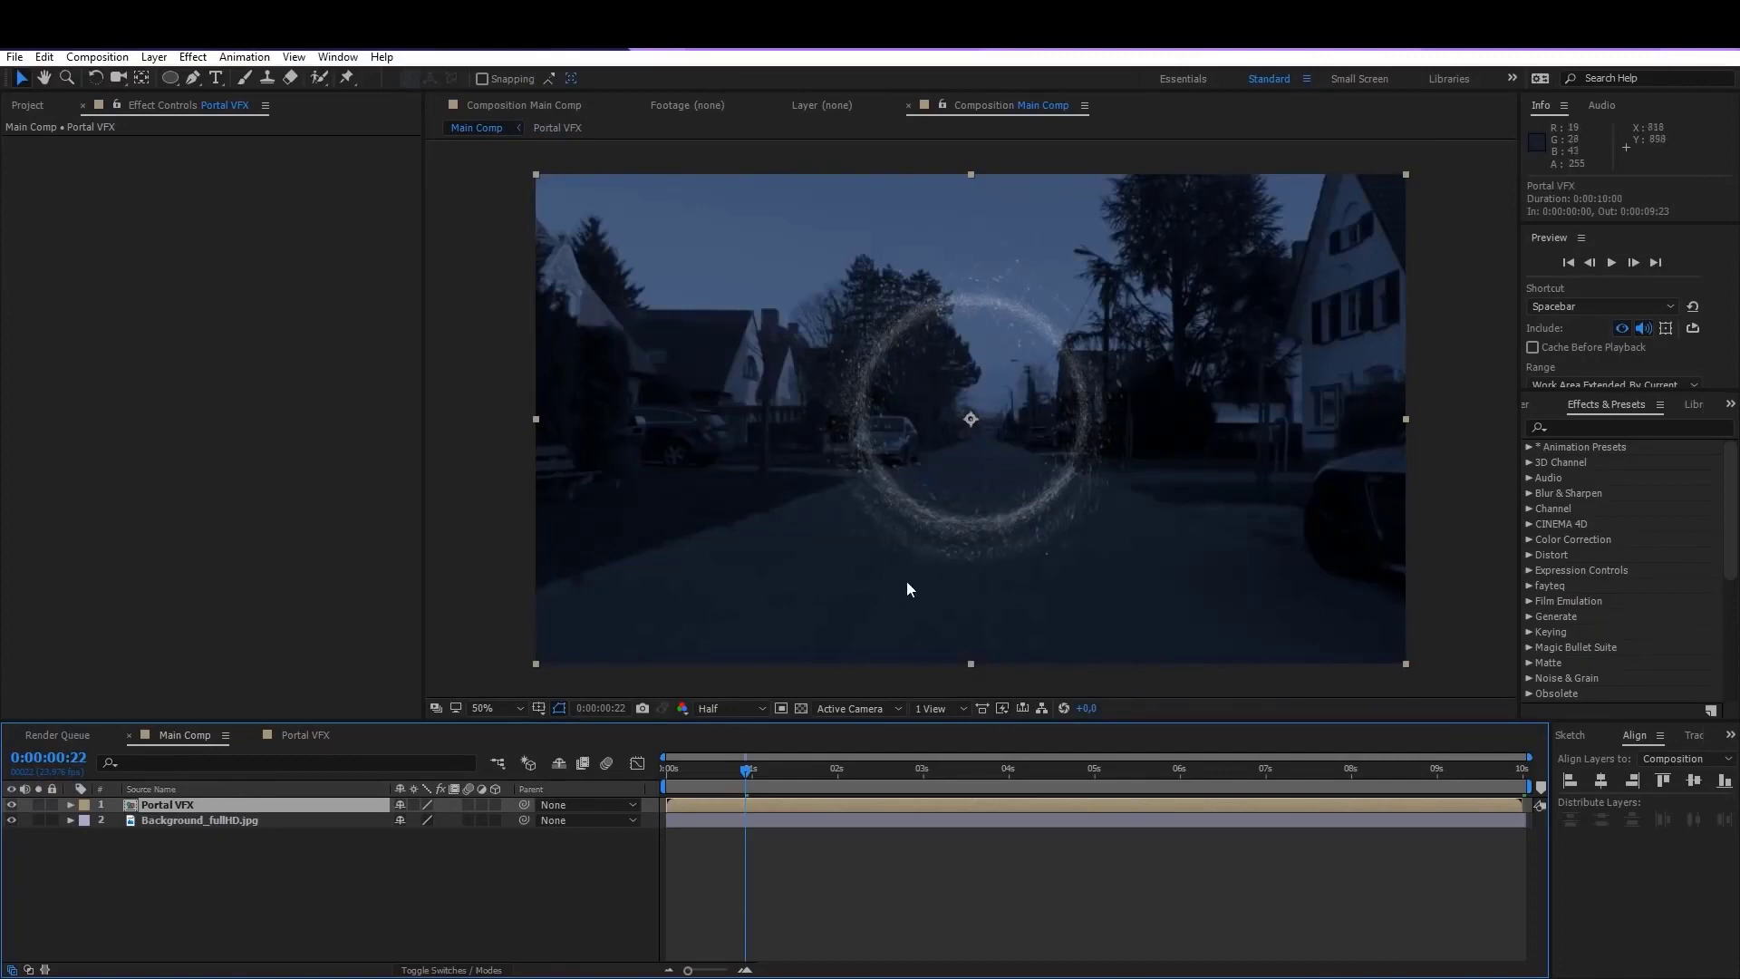
drag(797, 779, 859, 777)
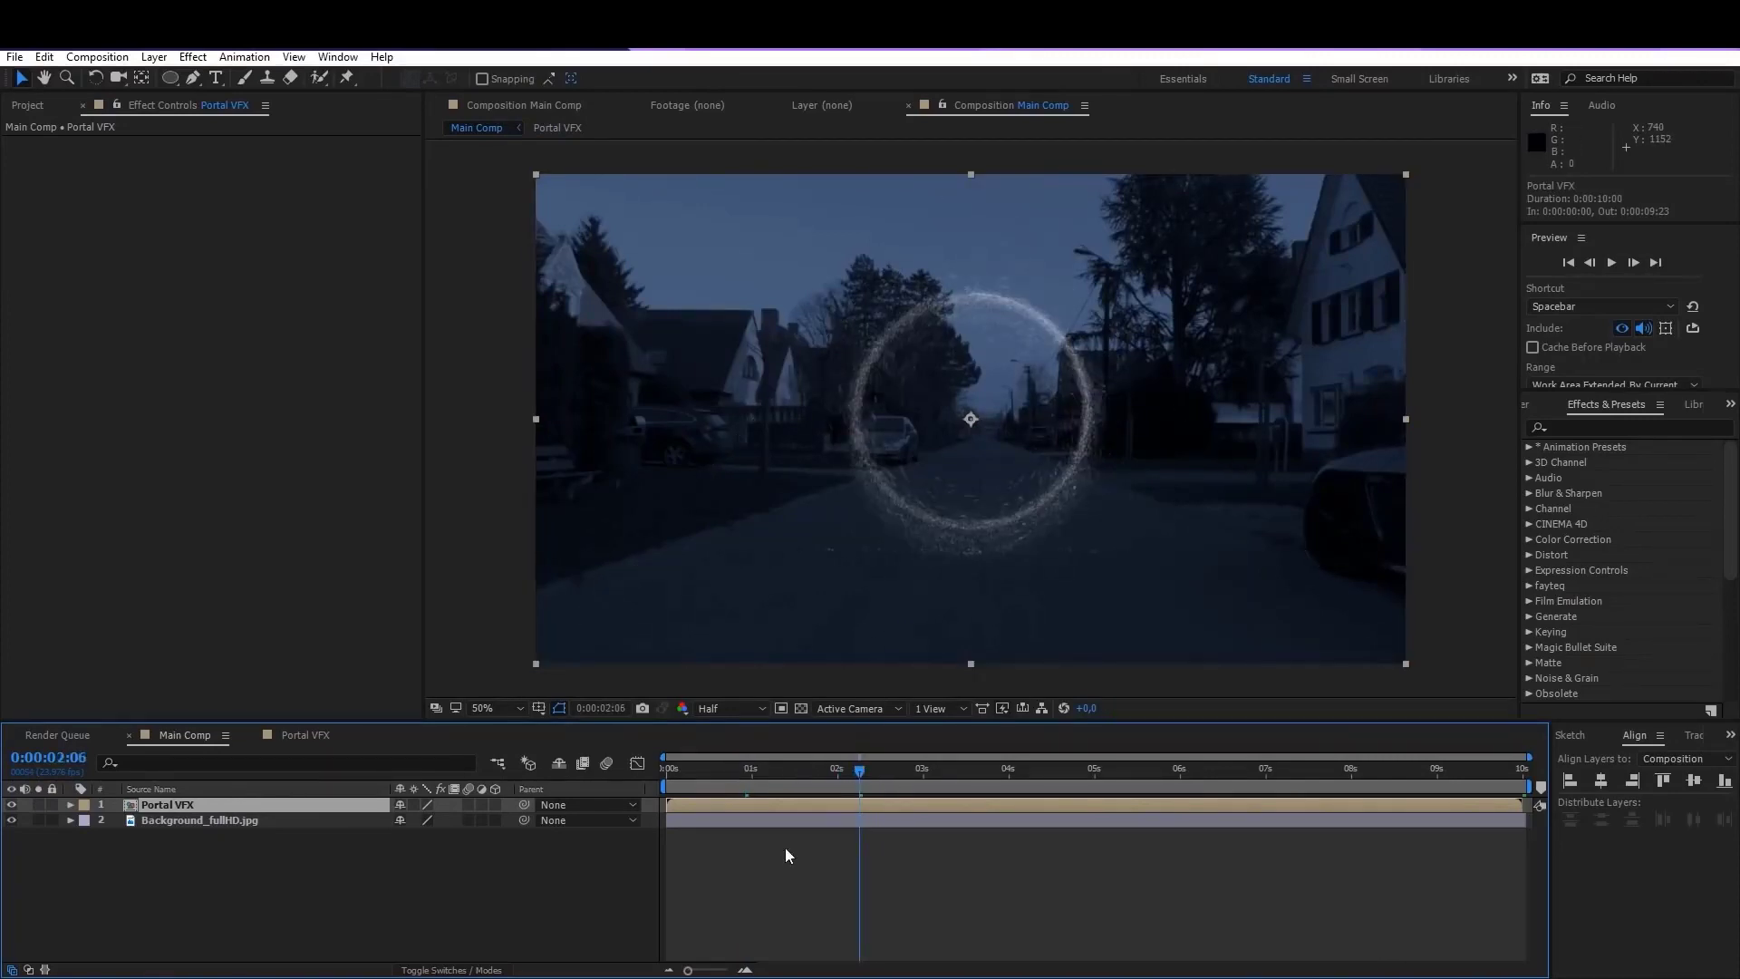
Step: Set the blending mode of the Portal VFX layer to Screen
click(450, 969)
click(432, 804)
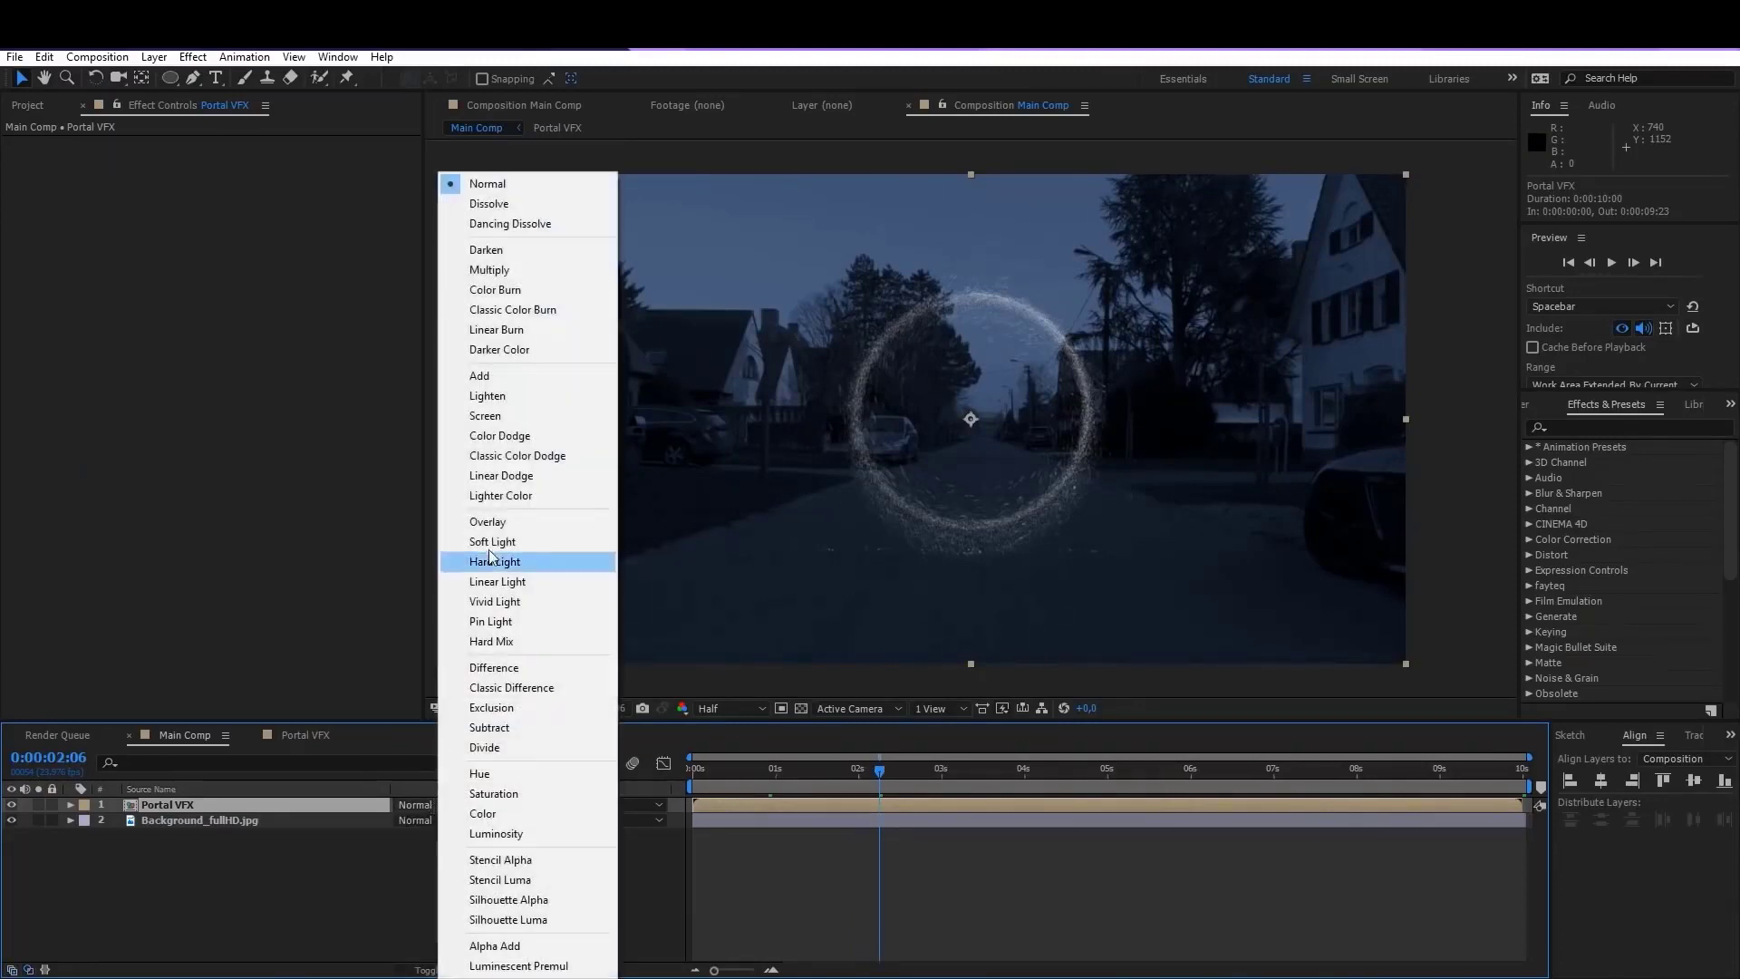
click(489, 416)
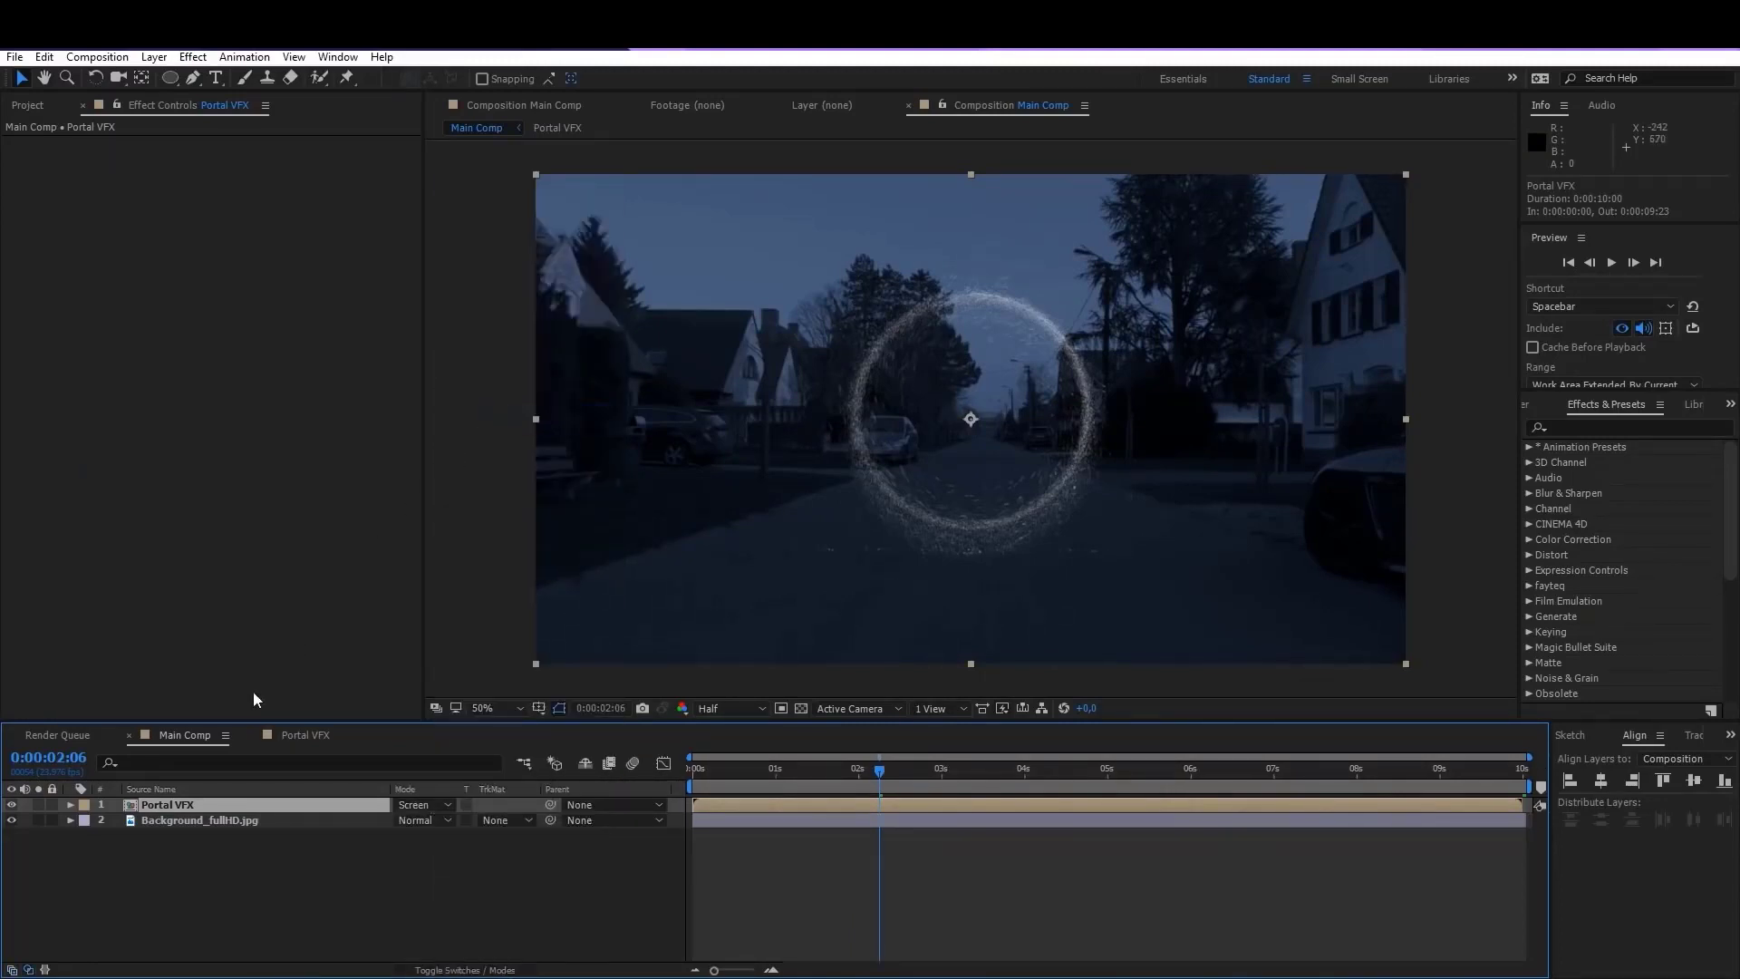
Step: In the Portal VFX composition, set the particle Transfer Mode of Particles layer 2 to Screen
click(306, 734)
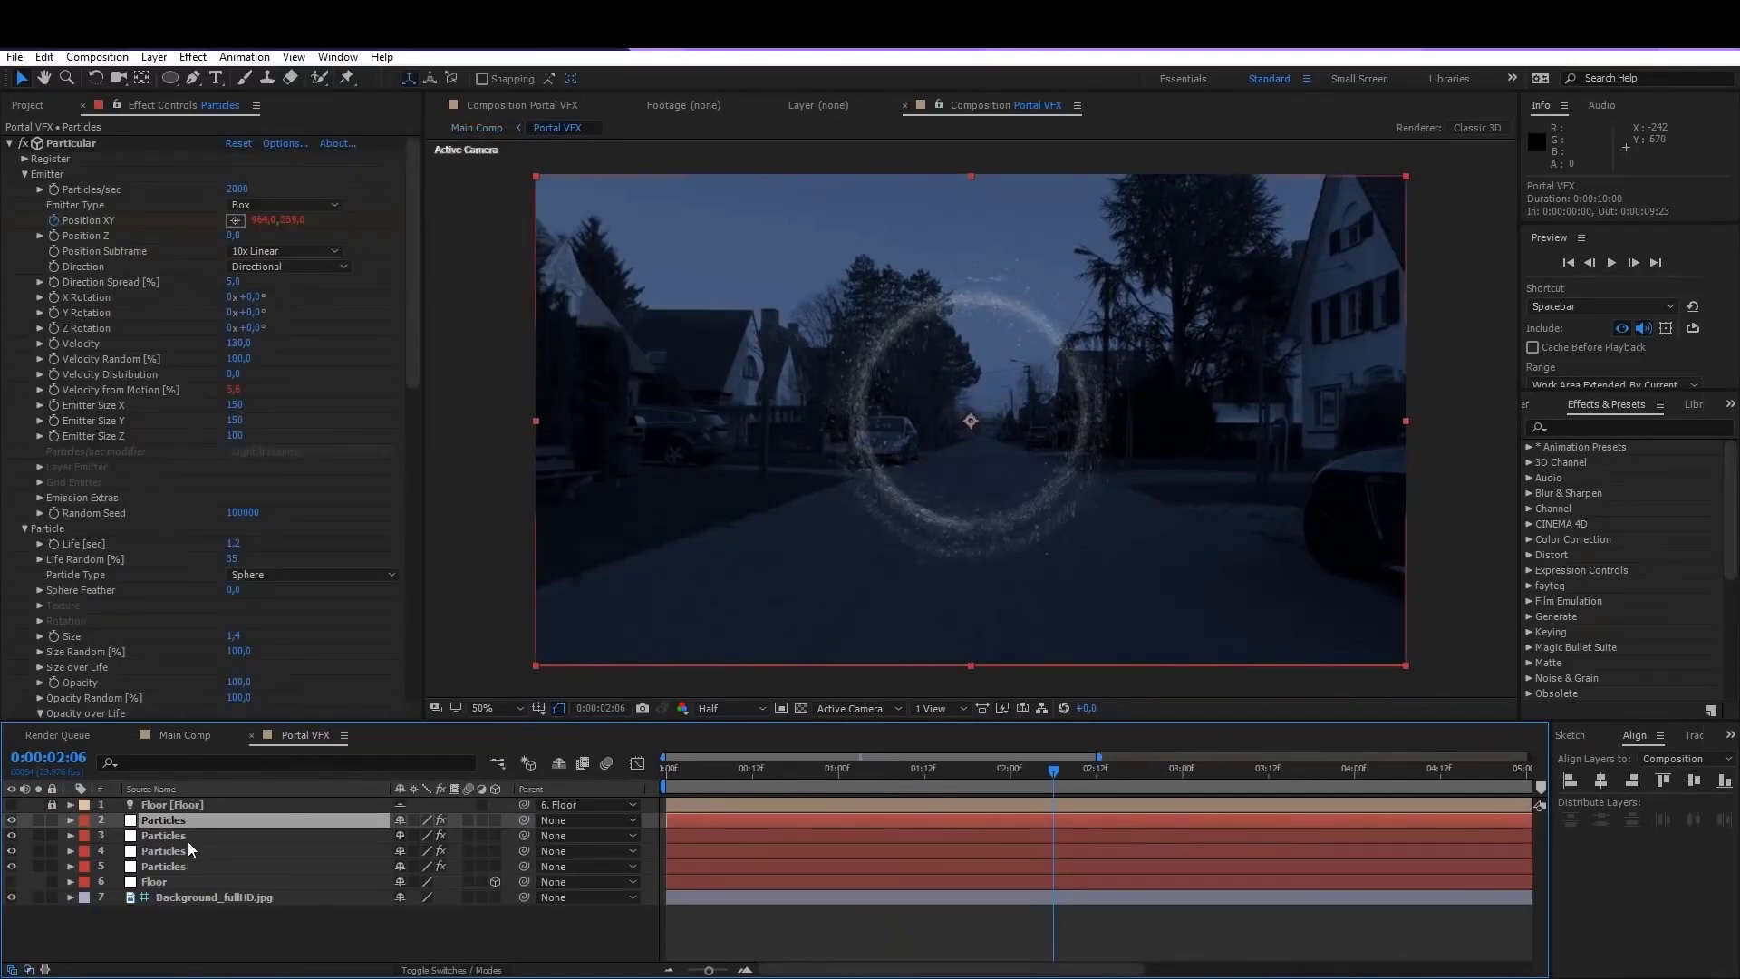
drag(410, 386, 406, 537)
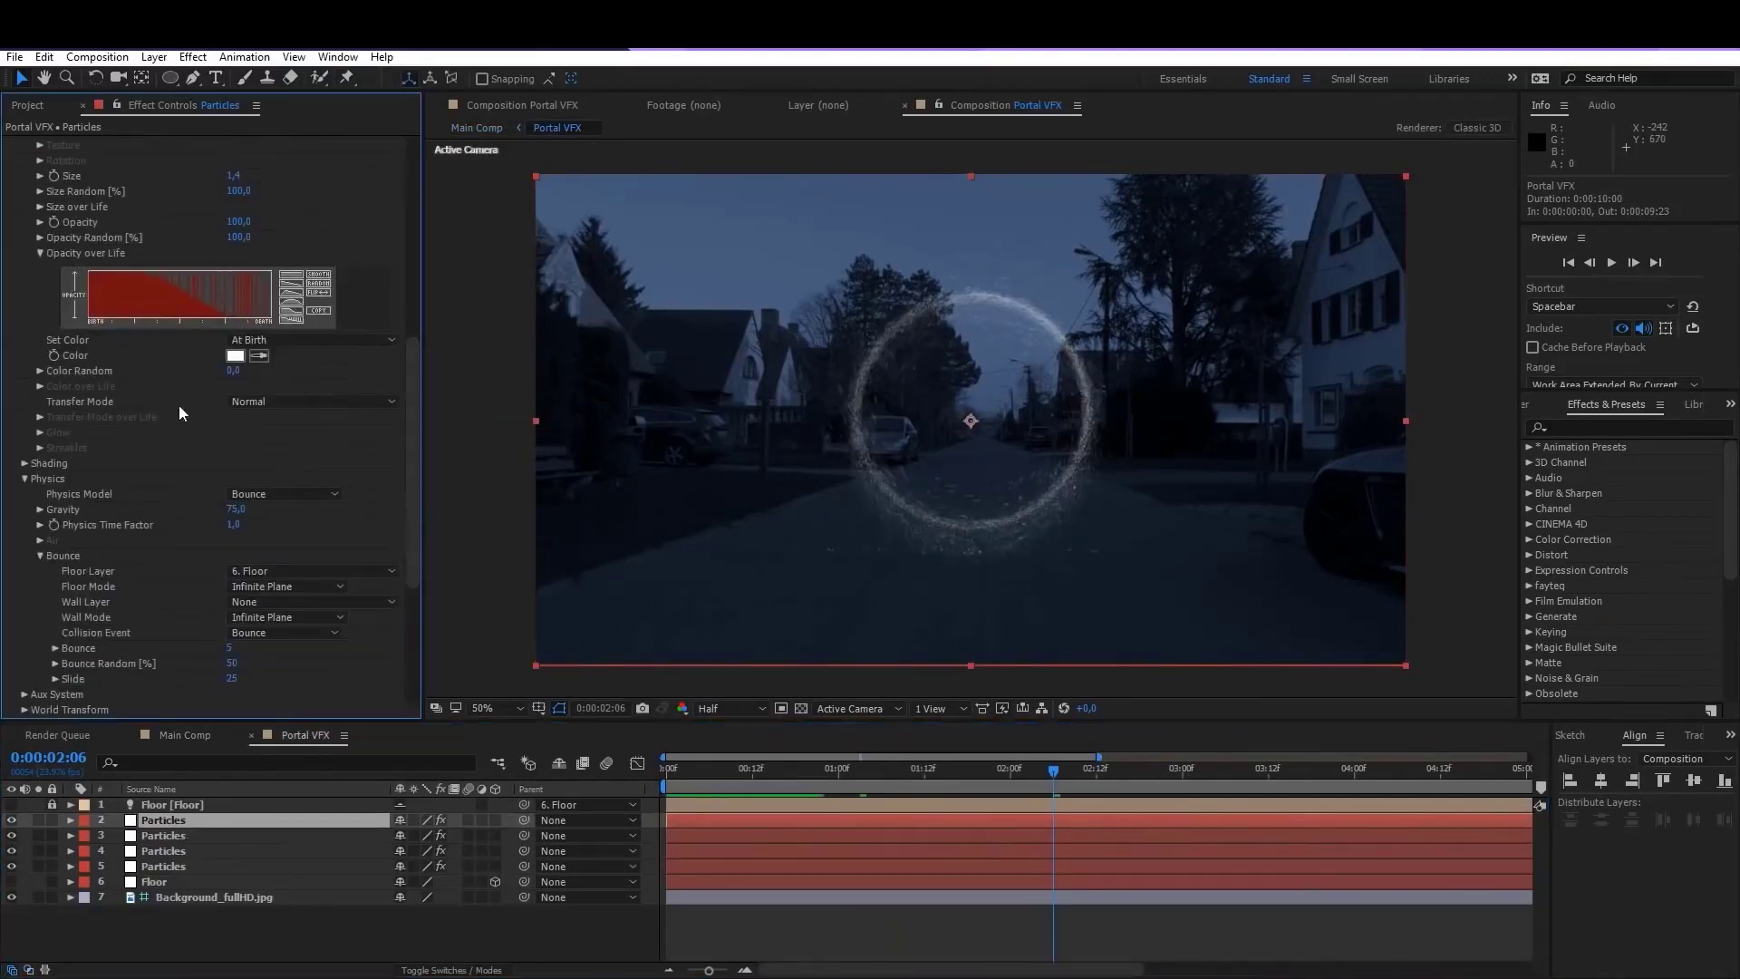
click(303, 408)
click(279, 462)
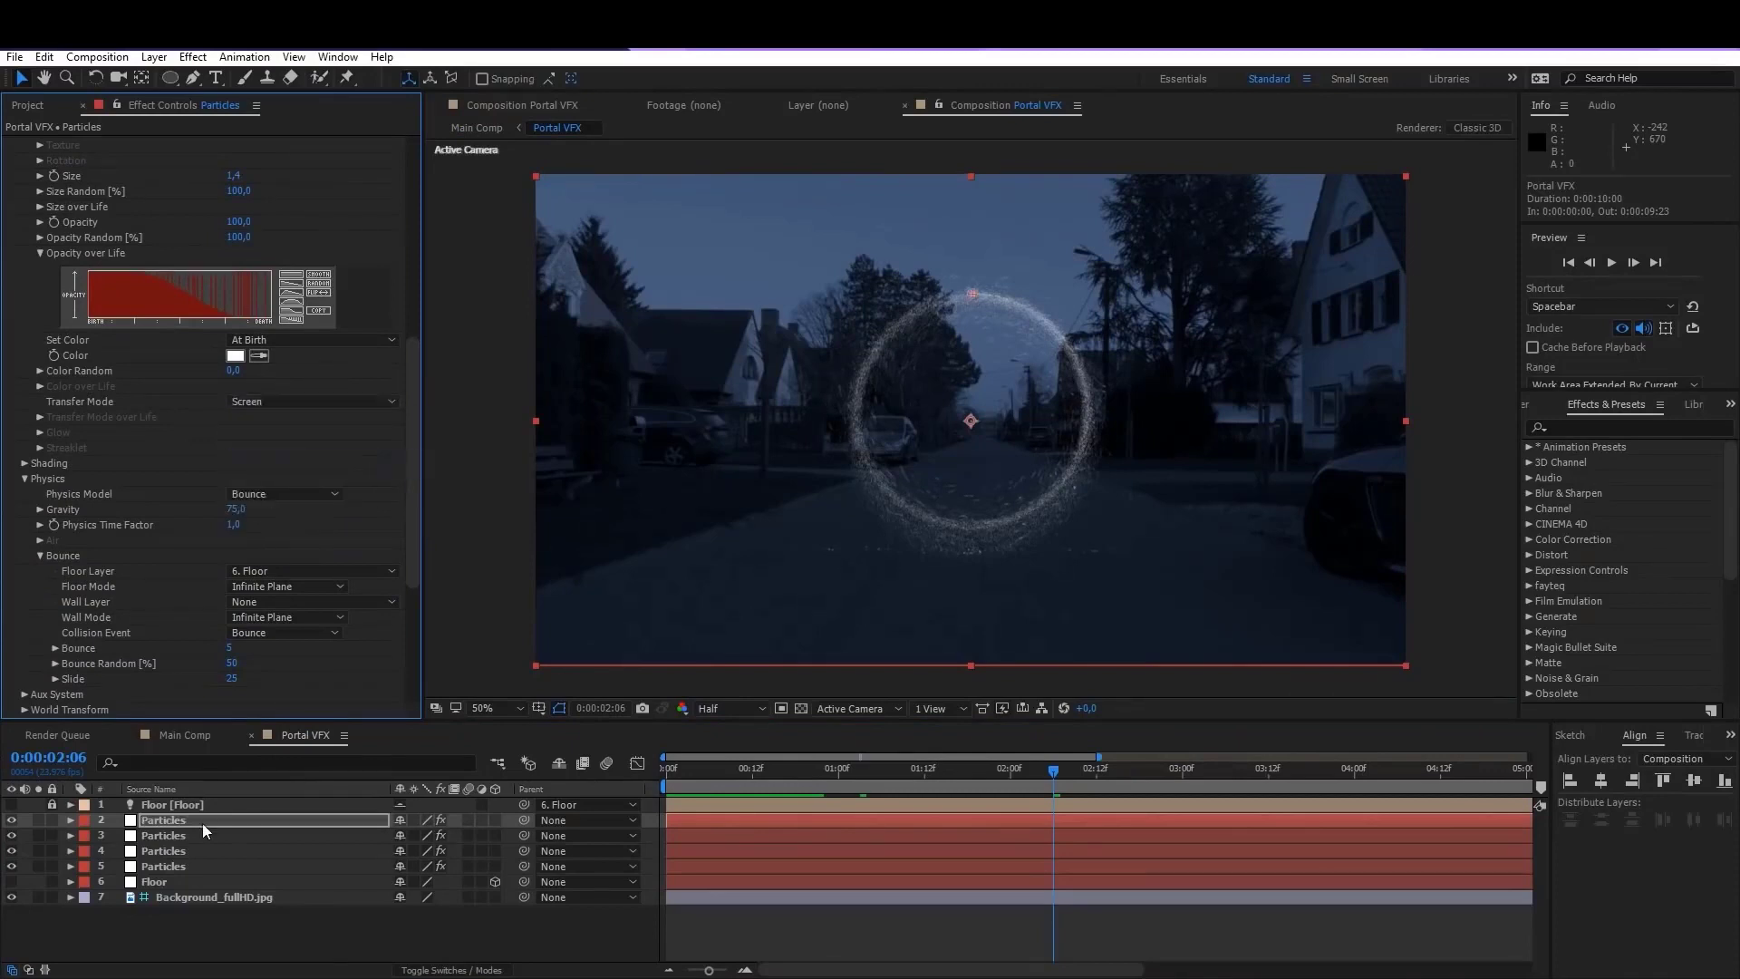
Step: Set the particle Transfer Mode of Particles layer 3 to Screen
click(187, 834)
drag(411, 355, 405, 546)
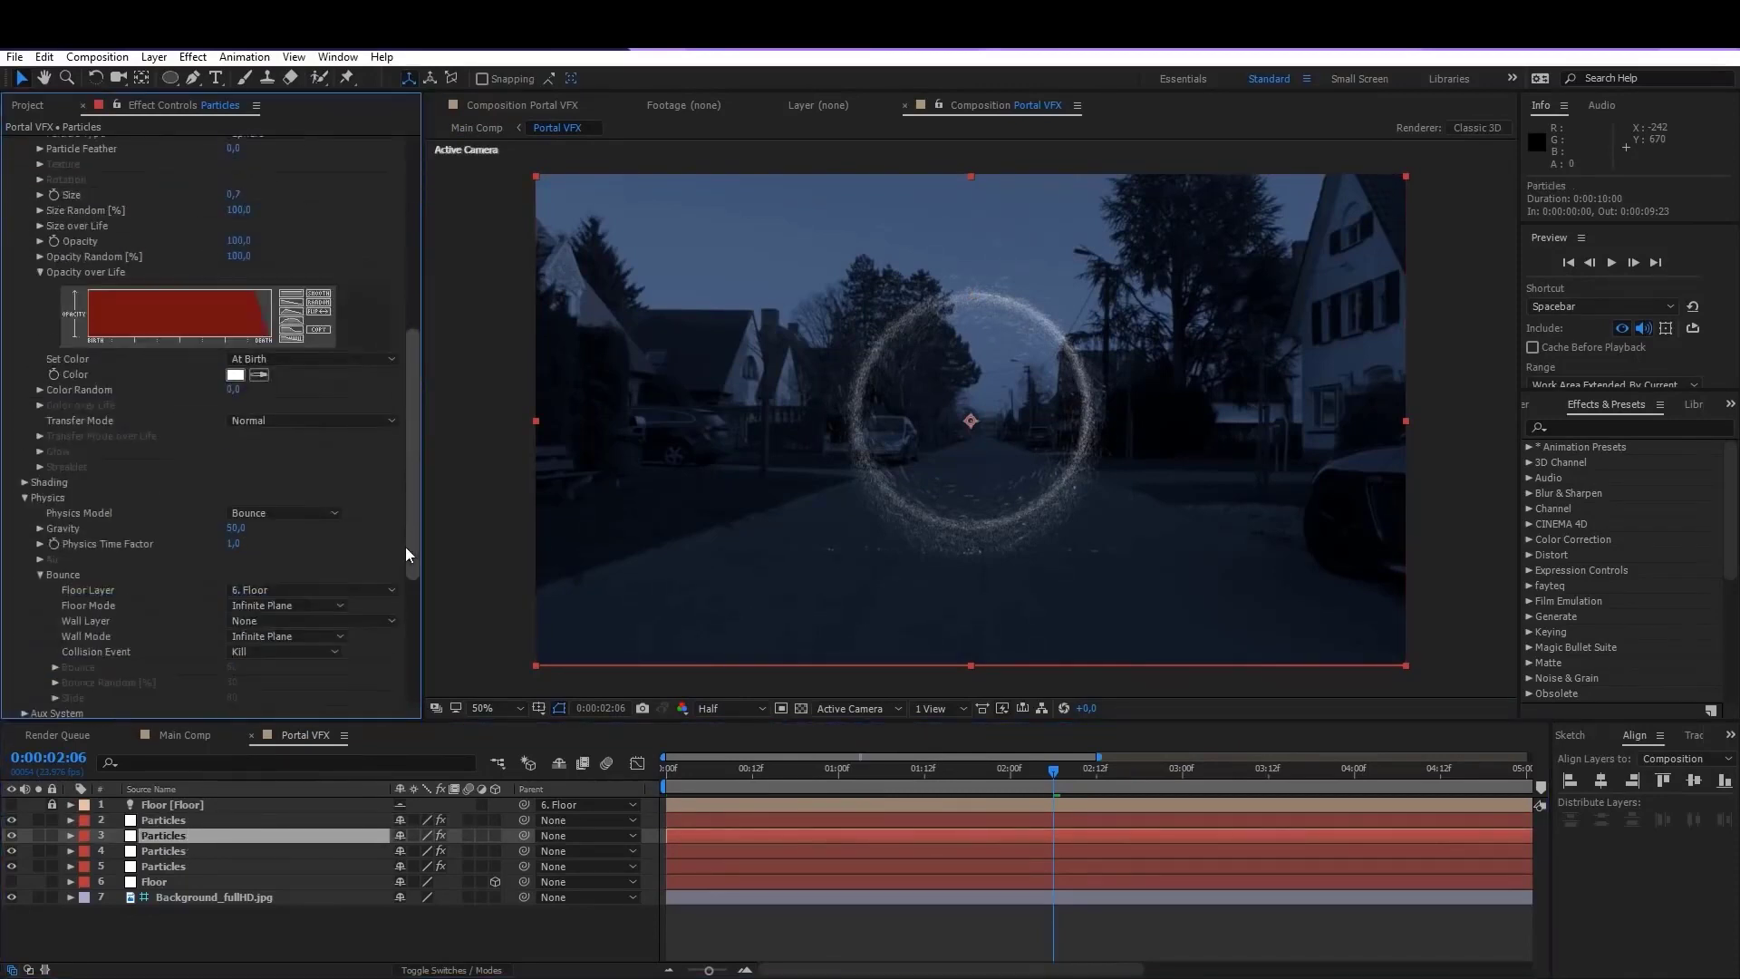
click(277, 422)
click(272, 494)
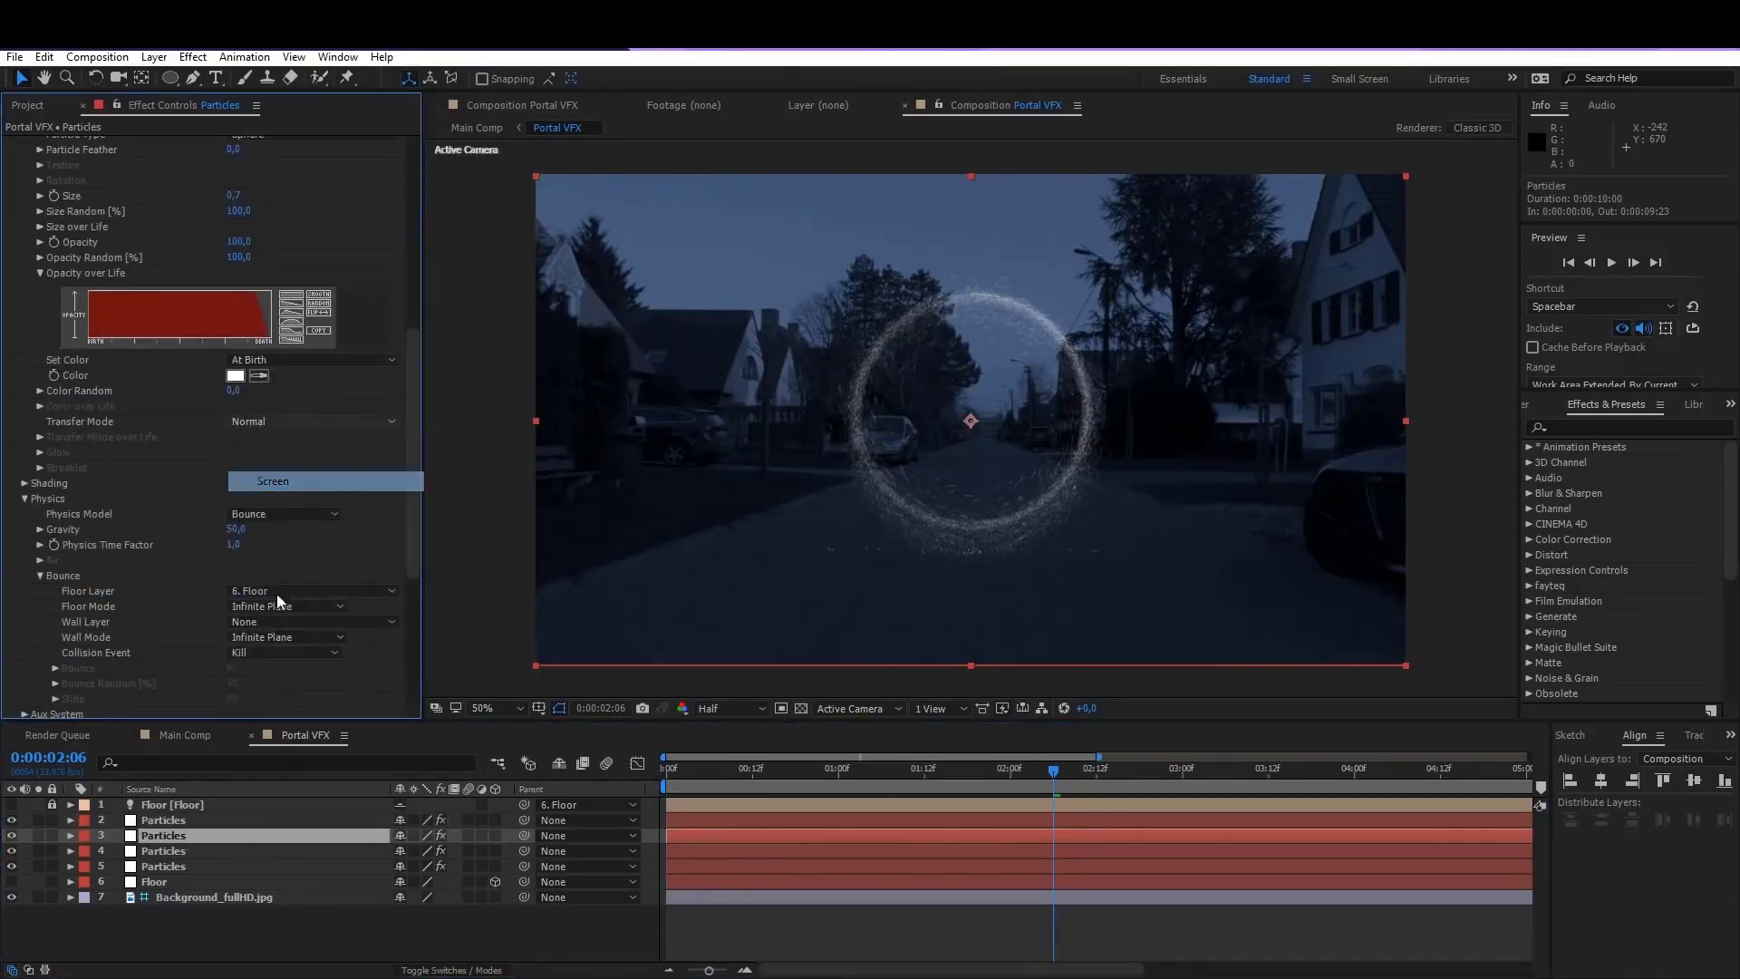
Step: Set the particle Transfer Mode of Particles layer 4 to Screen
click(165, 851)
drag(412, 328, 410, 530)
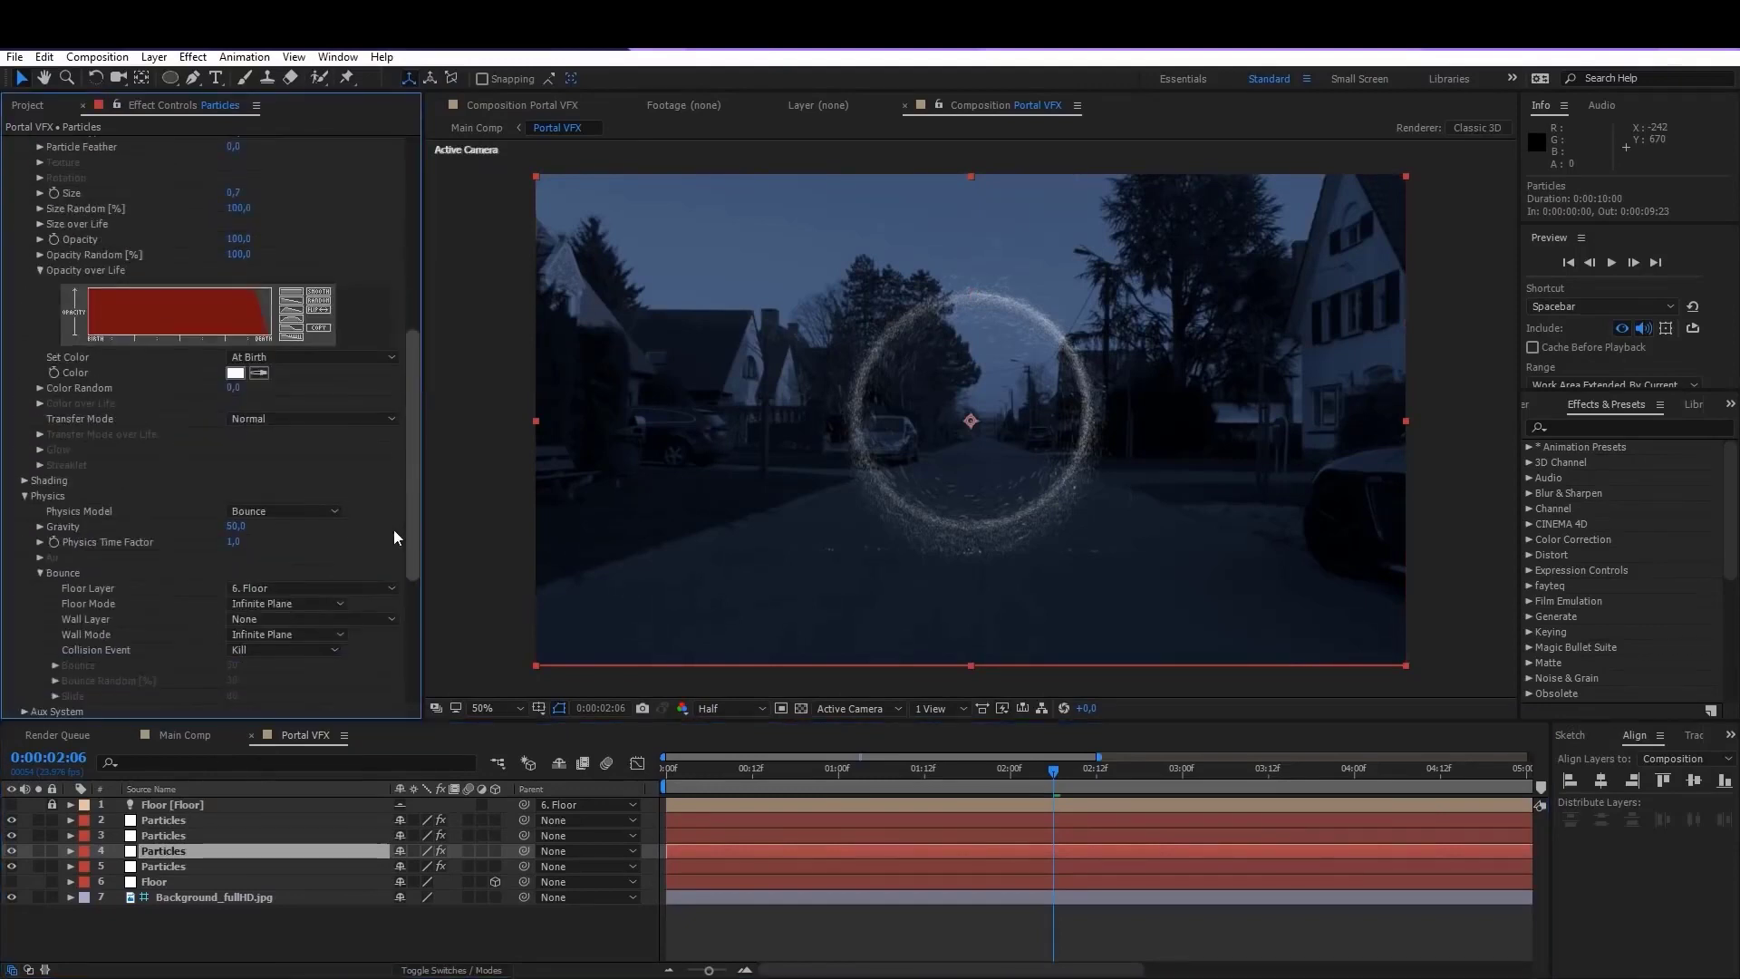
click(262, 418)
click(272, 478)
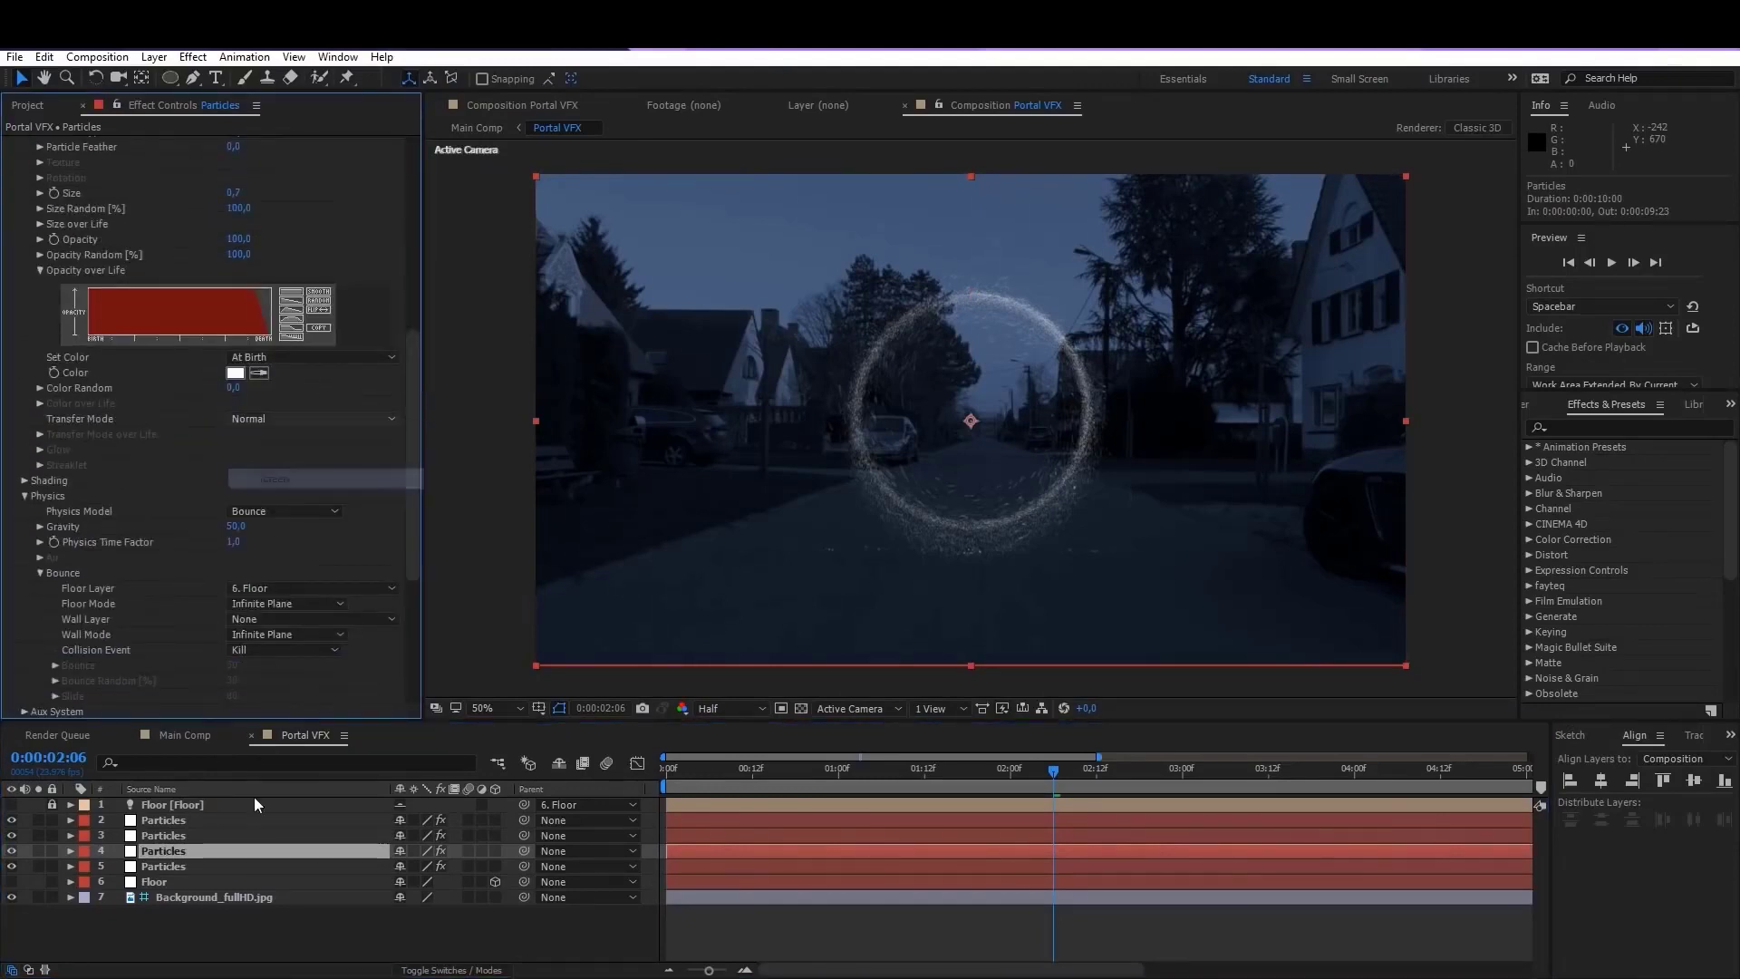
Step: Set the particle Transfer Mode of Particles layer 5 to Screen
click(178, 865)
drag(411, 316, 399, 519)
click(312, 390)
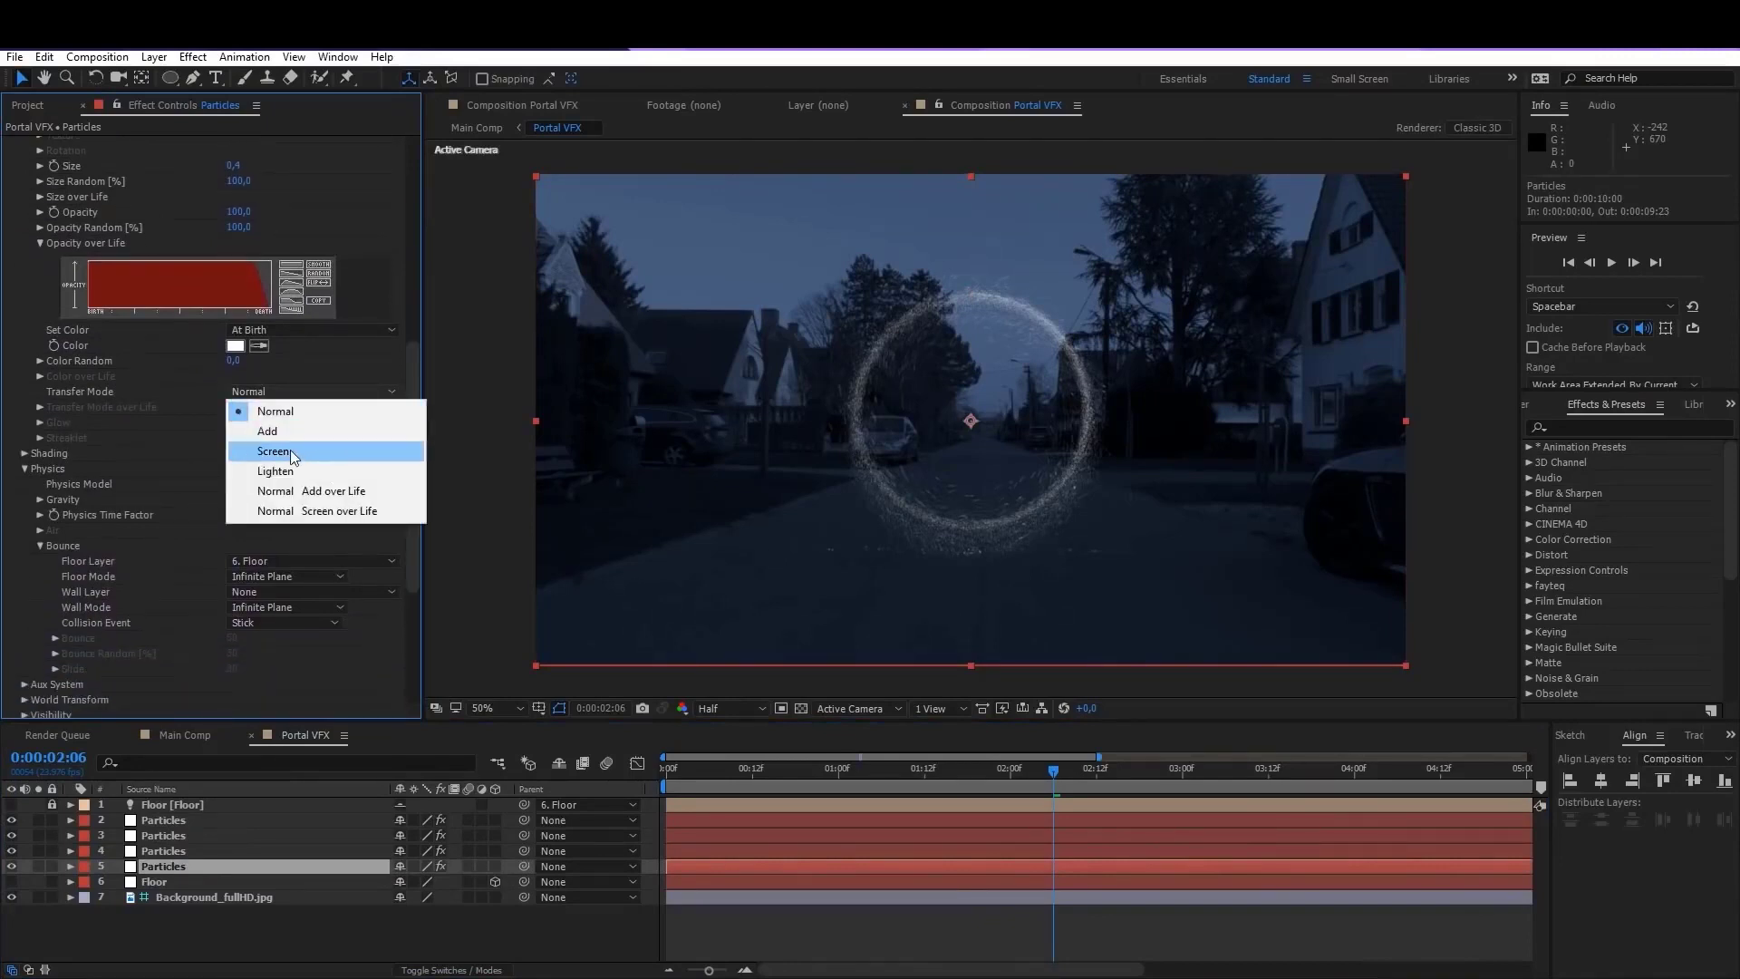
click(290, 451)
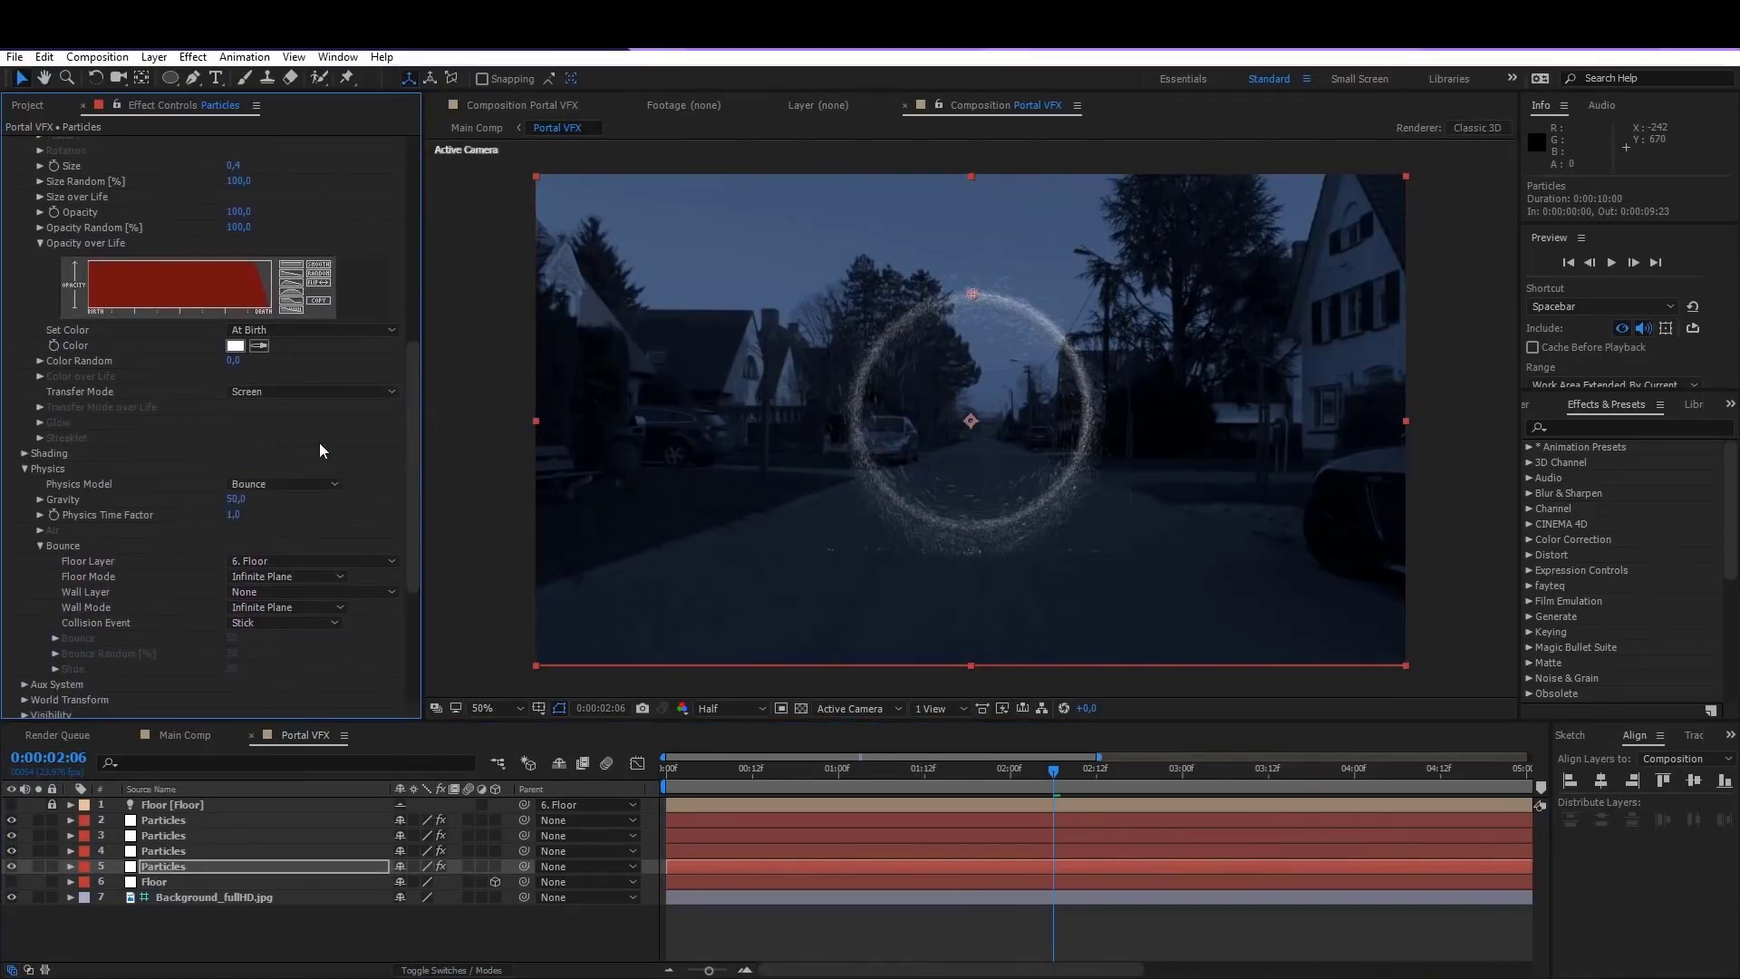
Step: Set the project color depth to 32 bits per channel (float), working space sRGB IEC61966-2.1, with Linearize Working Space enabled
click(185, 735)
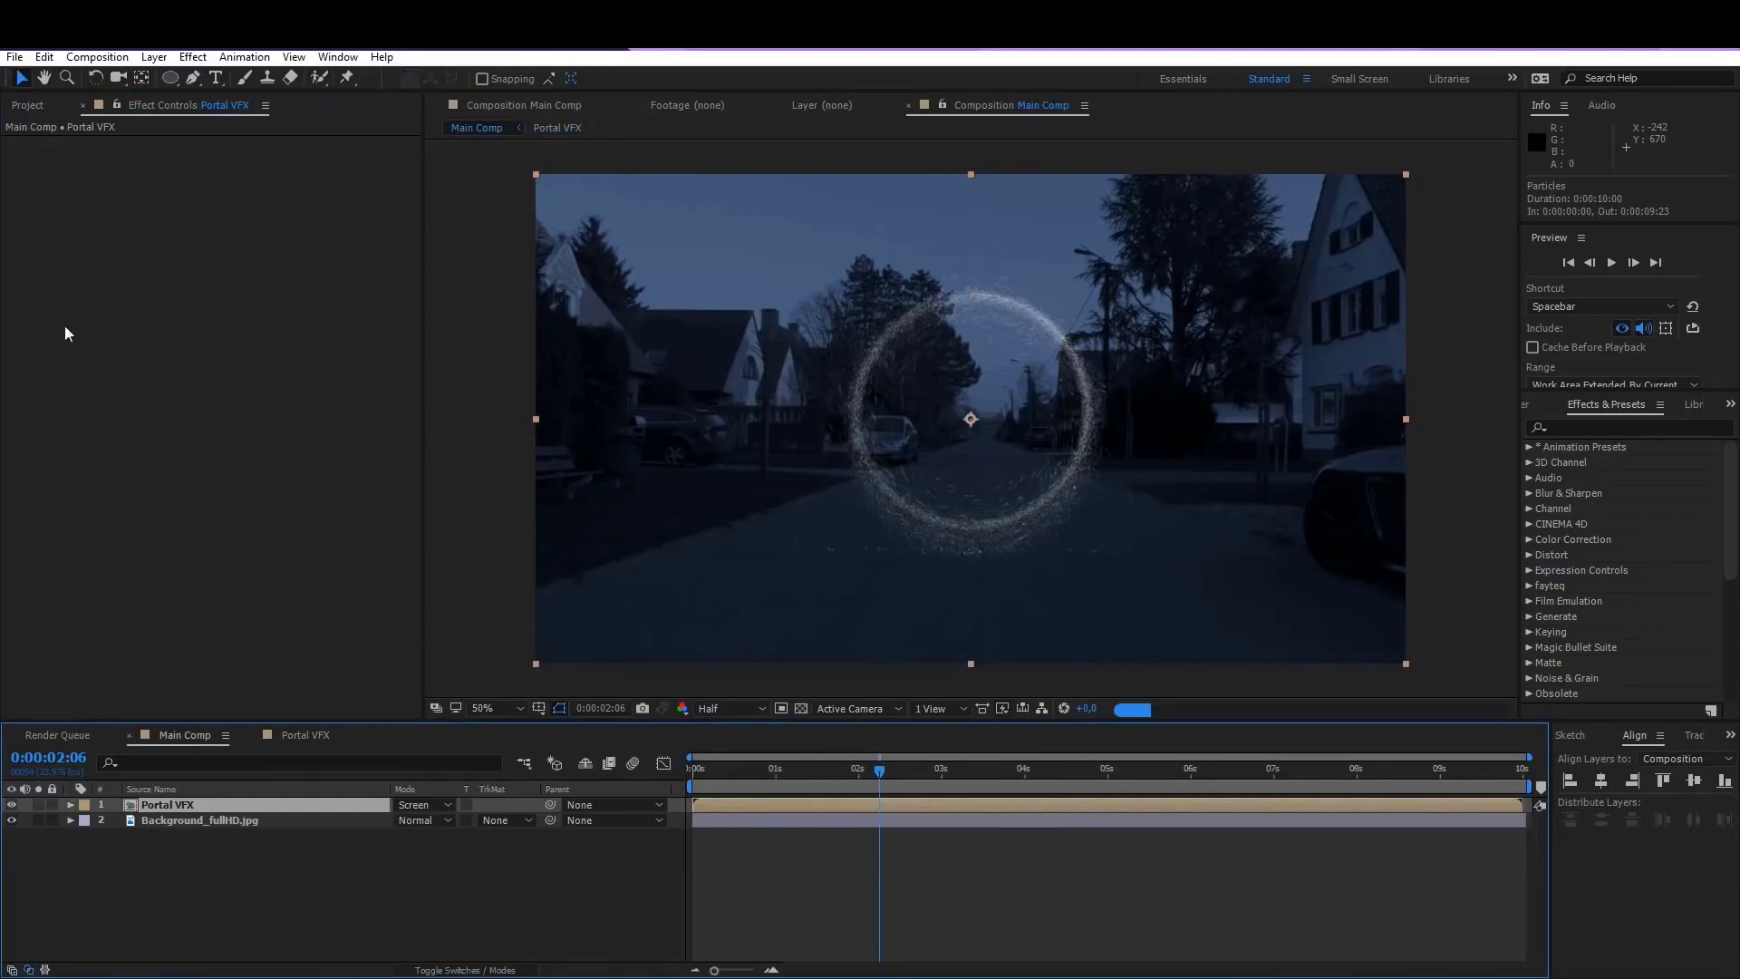
click(28, 105)
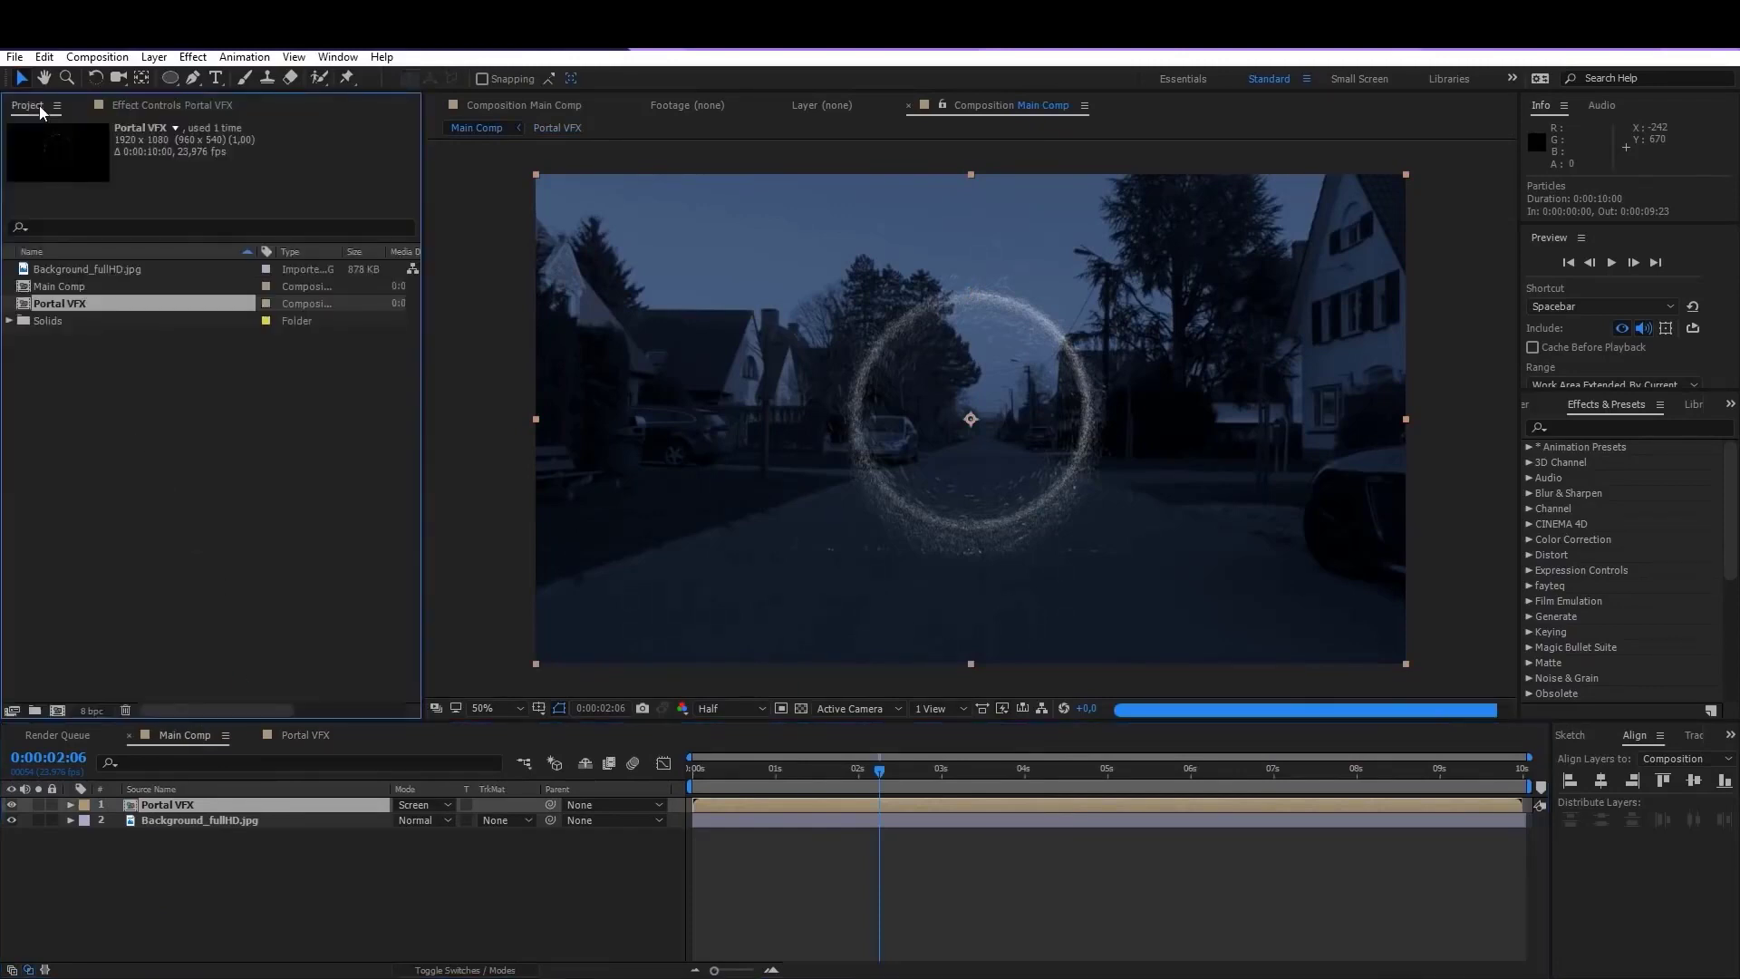
click(95, 712)
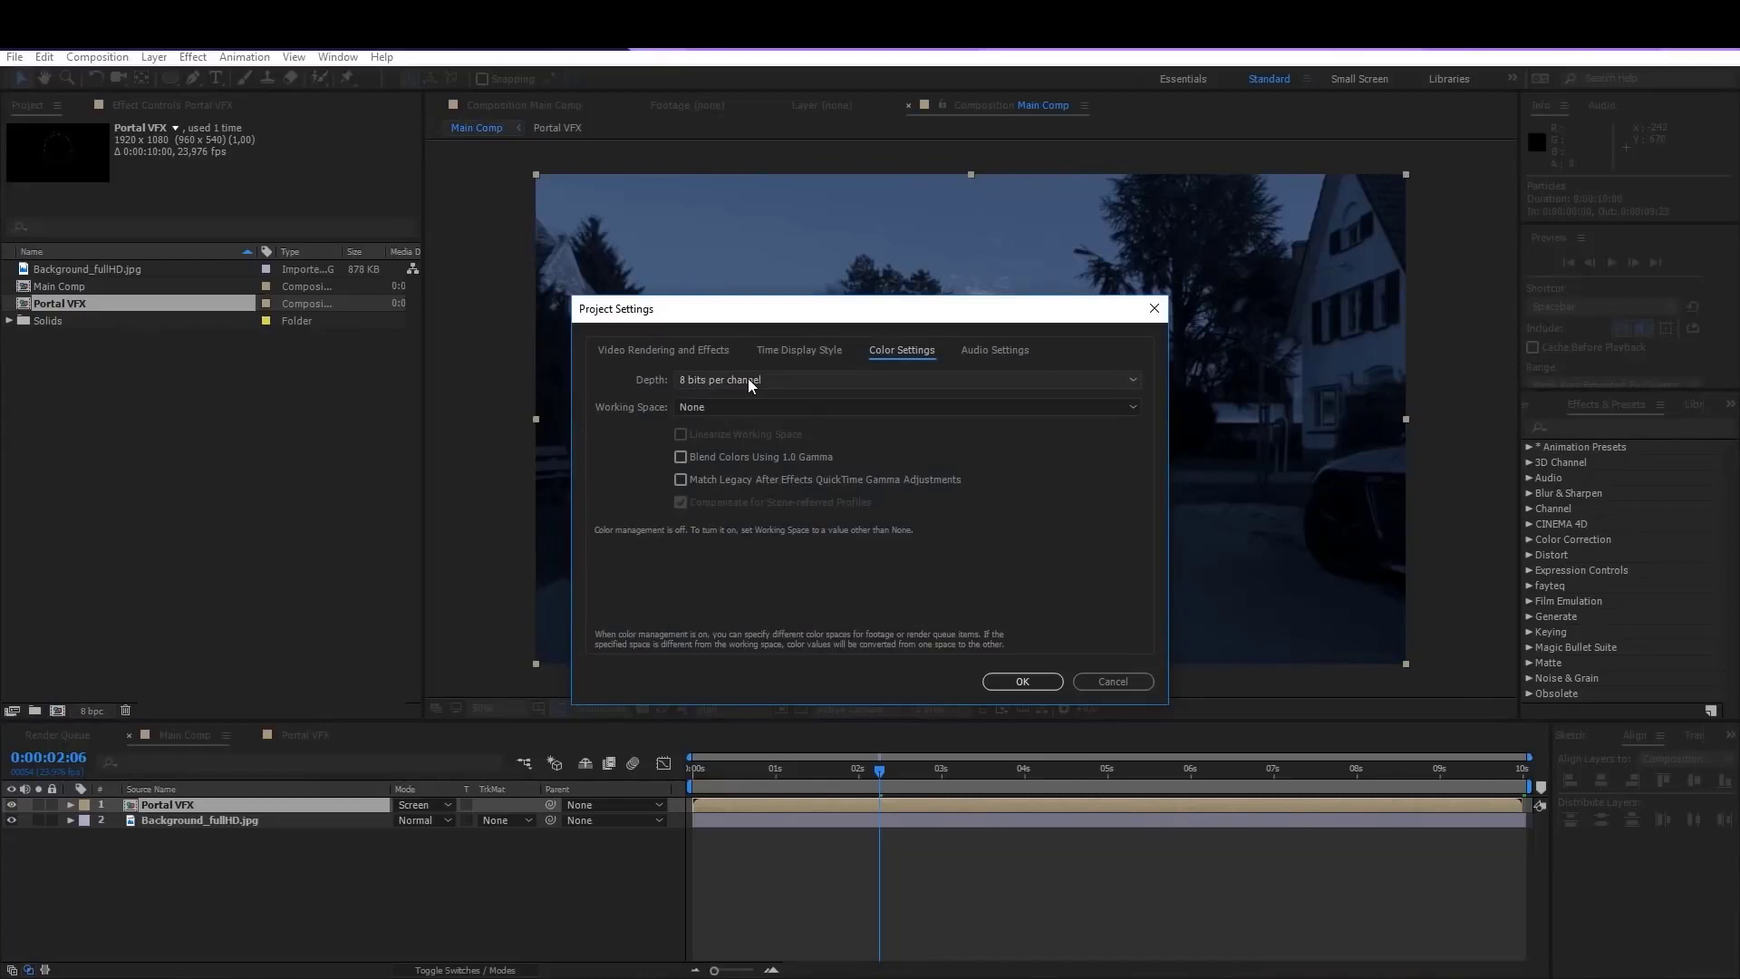
click(748, 378)
click(738, 443)
click(734, 408)
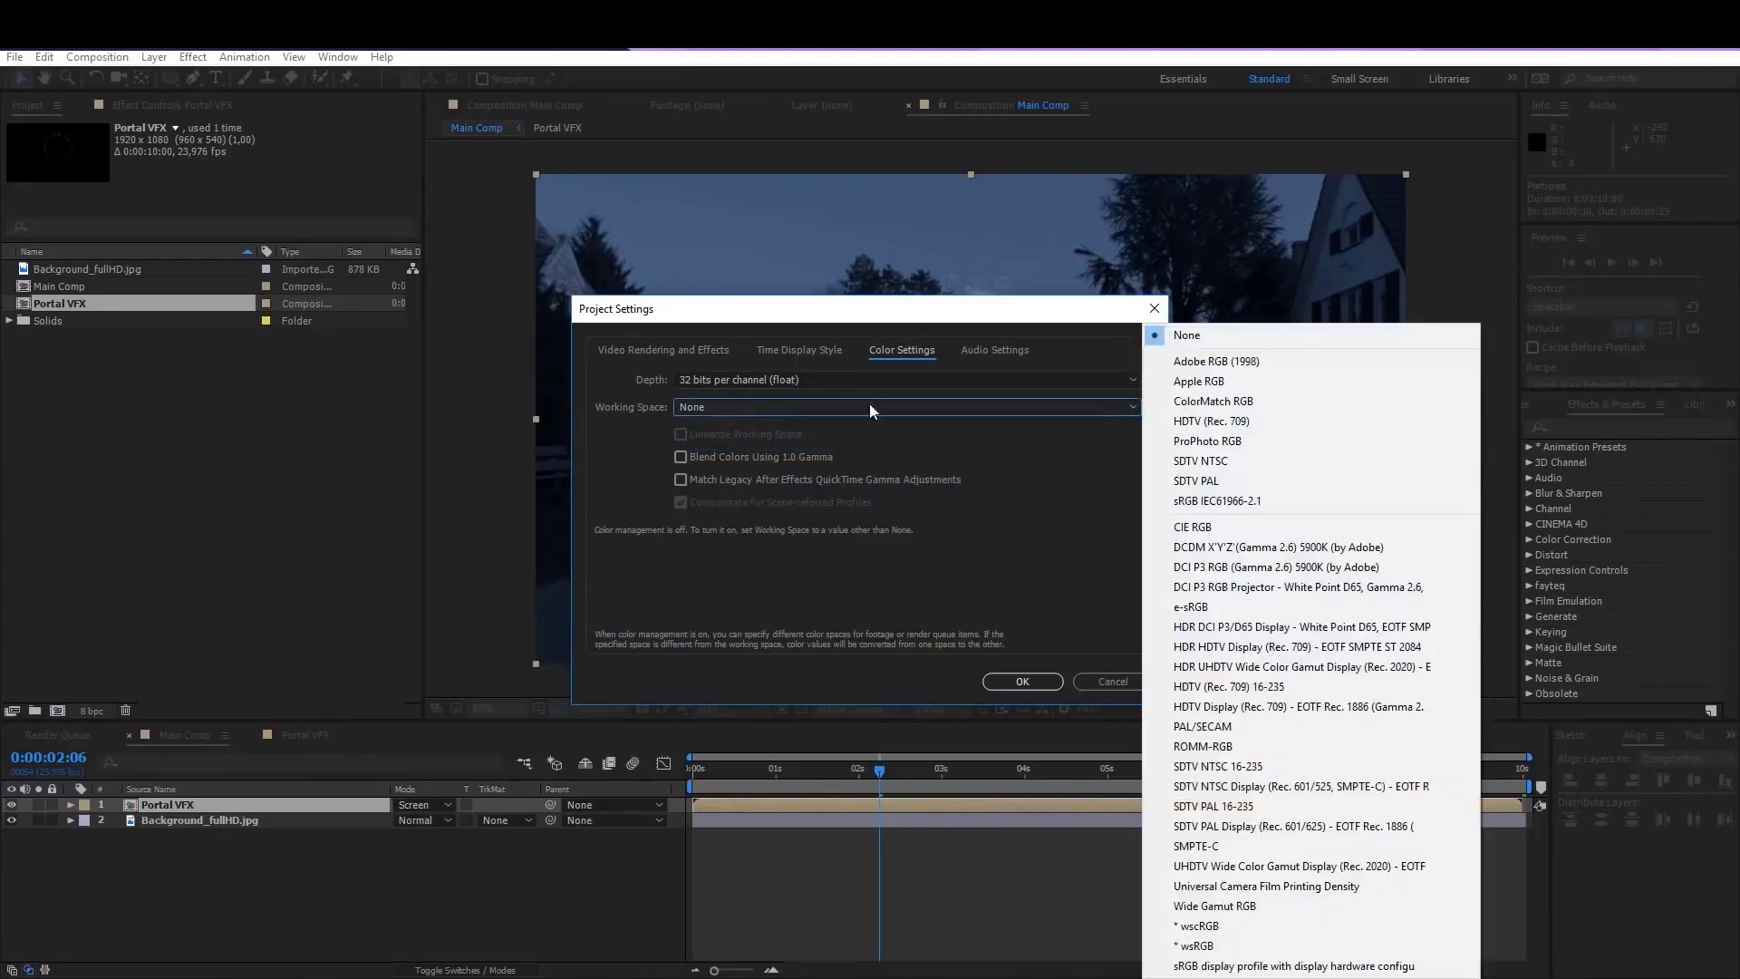
click(1208, 503)
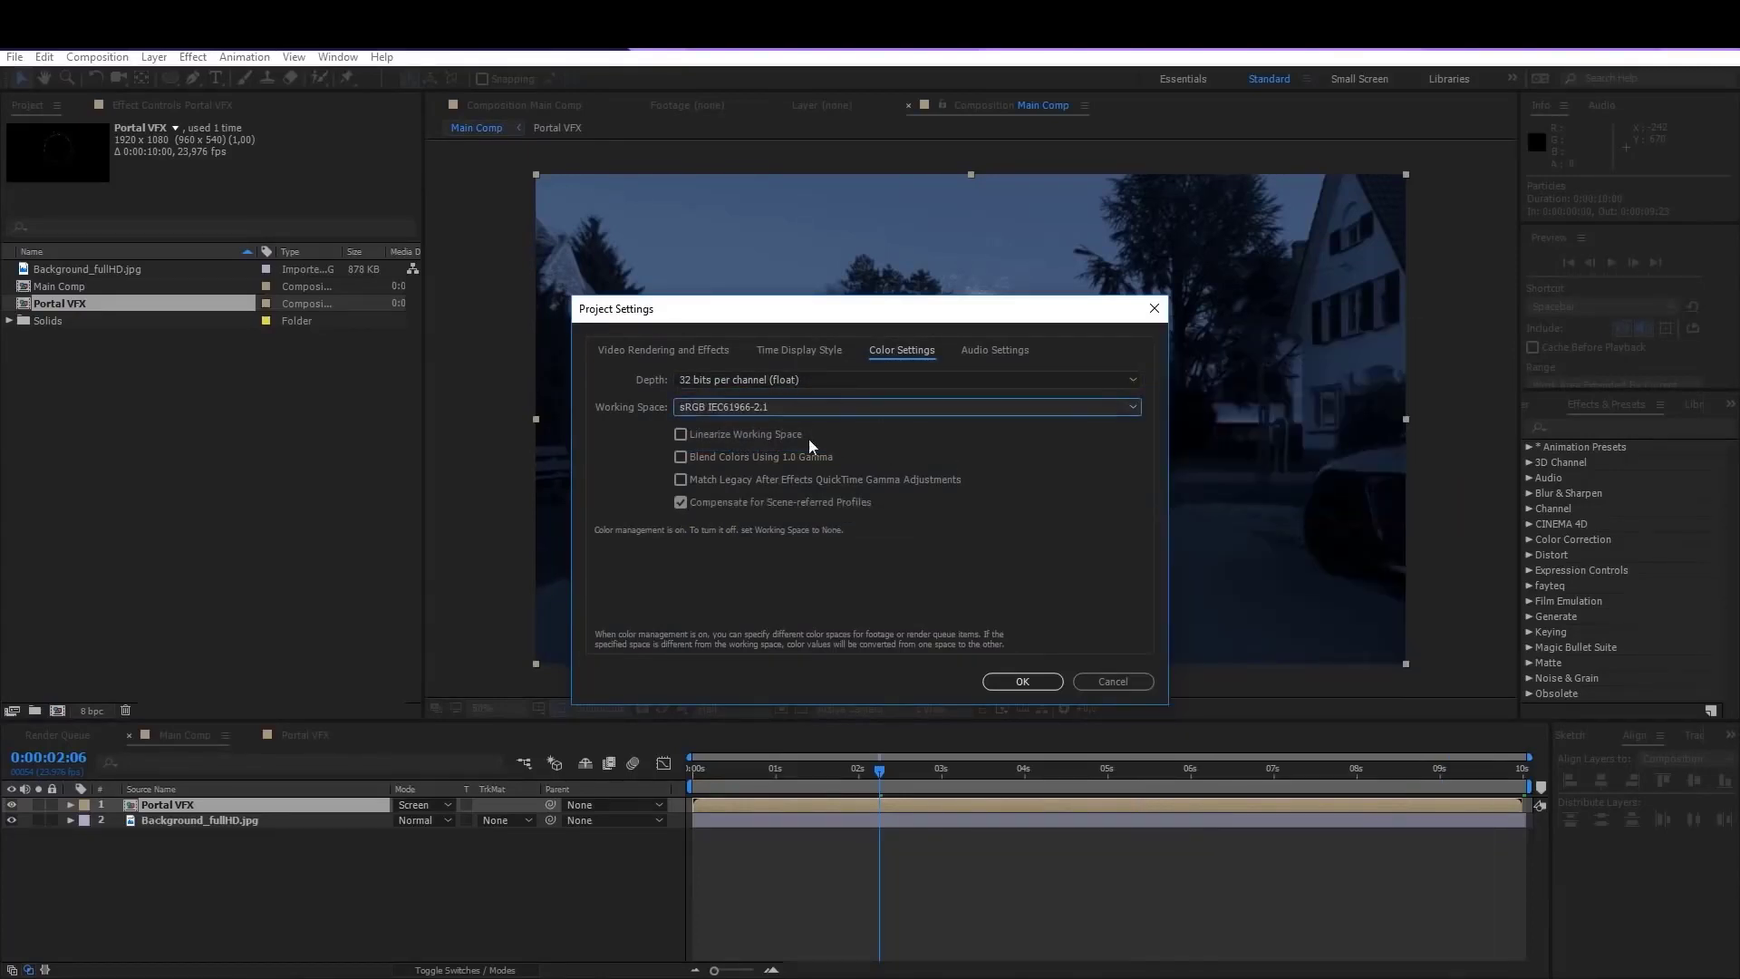
click(776, 437)
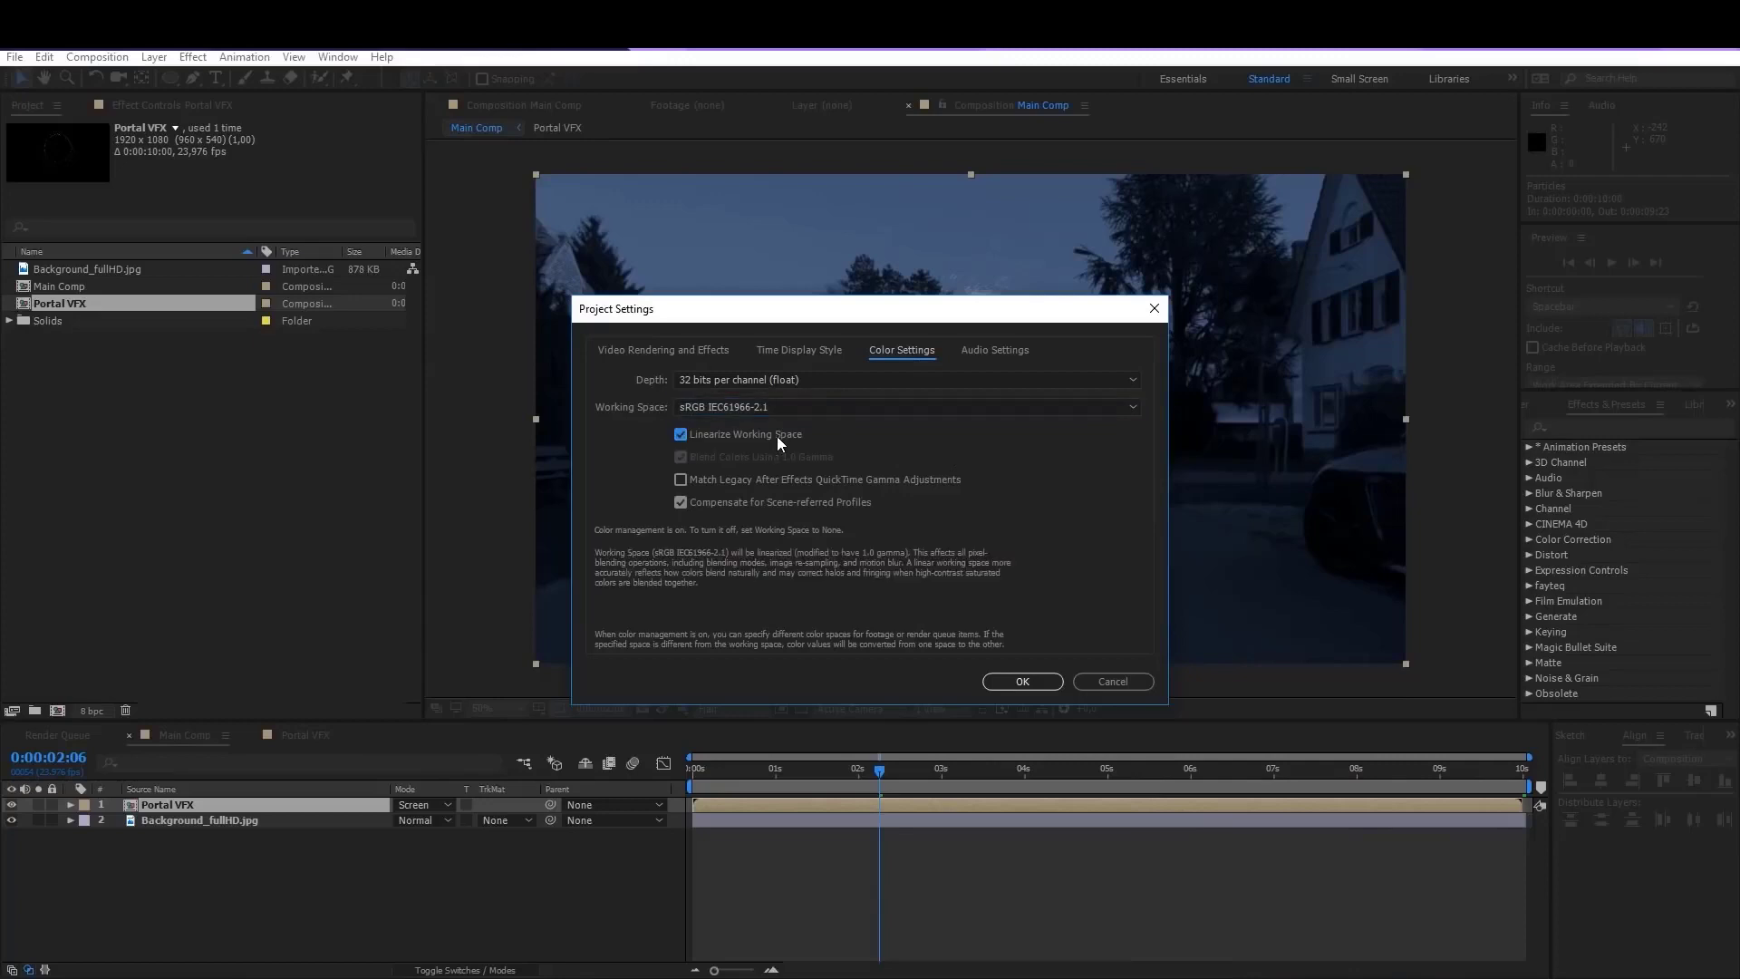
click(1022, 681)
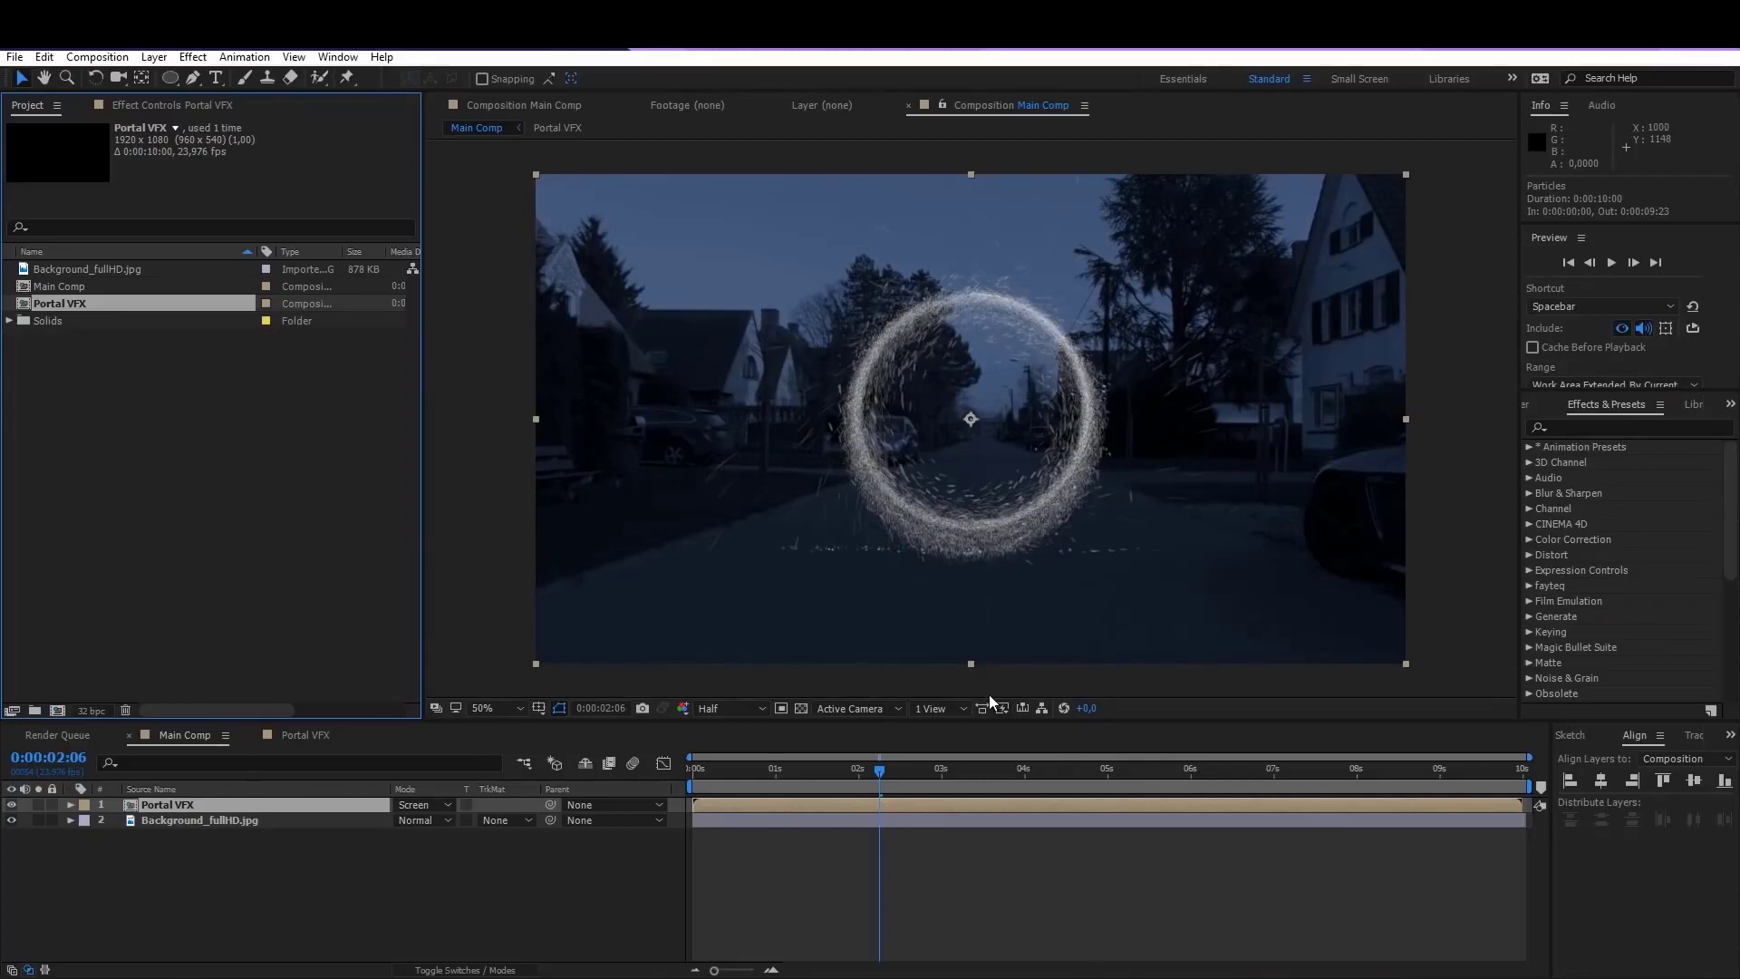
Step: Apply the VC Color Vibrance effect to the Portal VFX layer in Main Comp
click(780, 772)
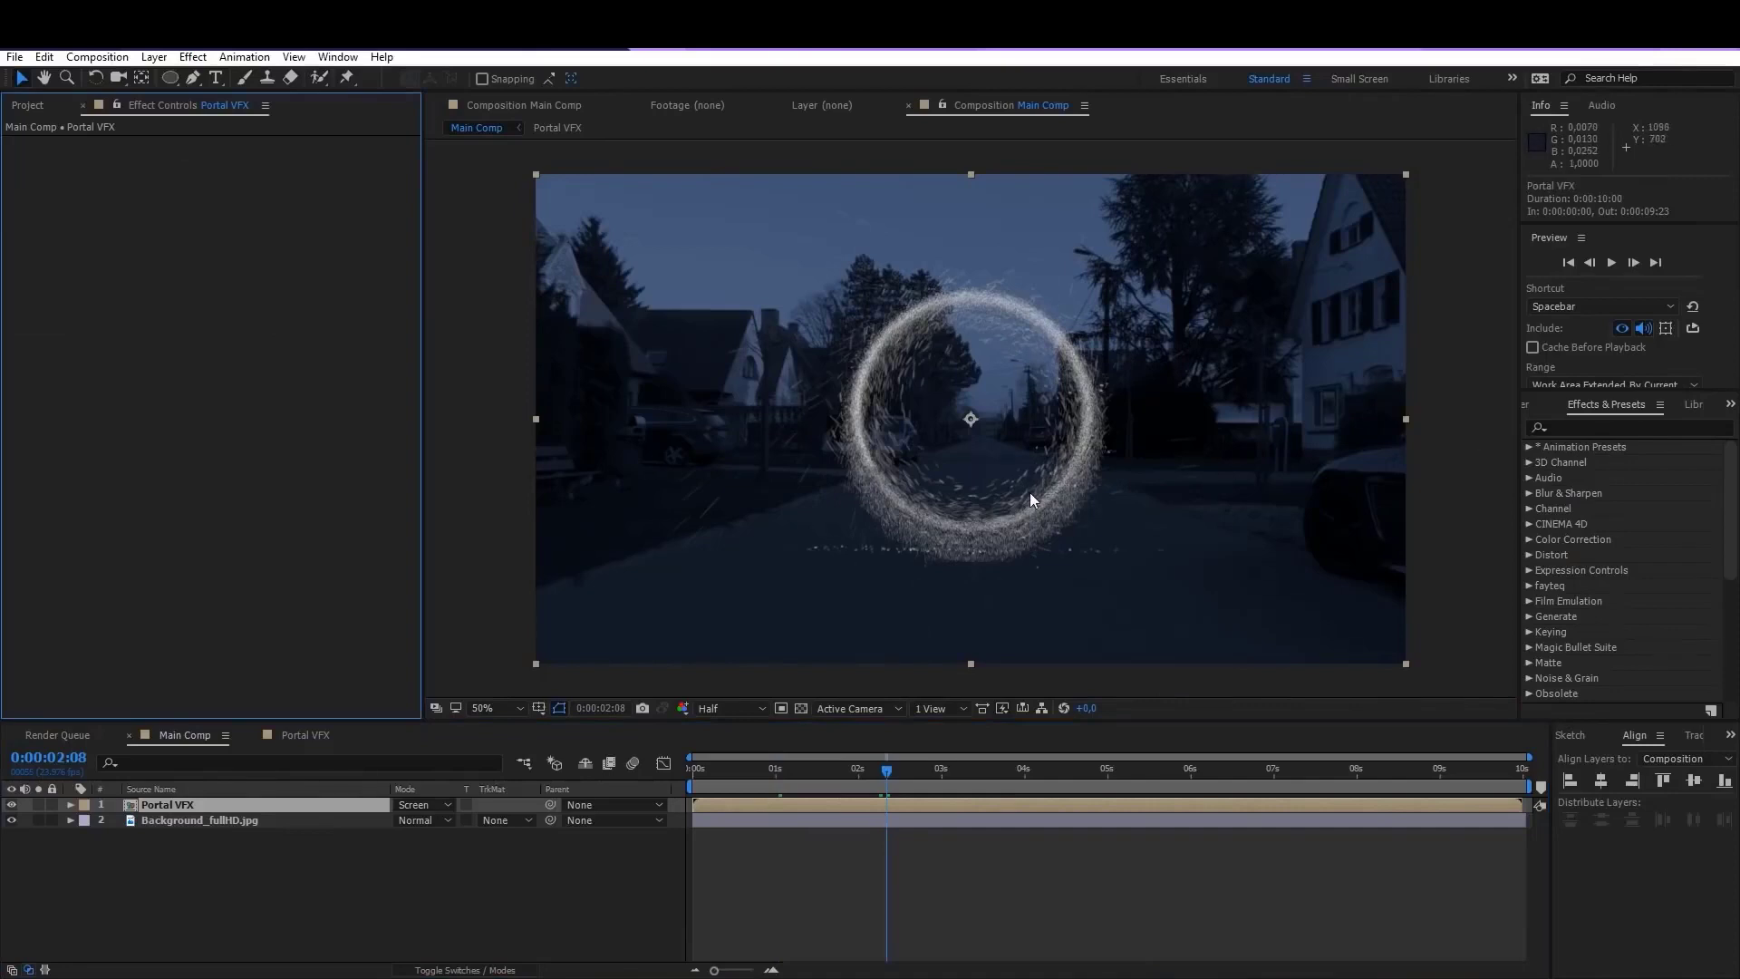
click(198, 59)
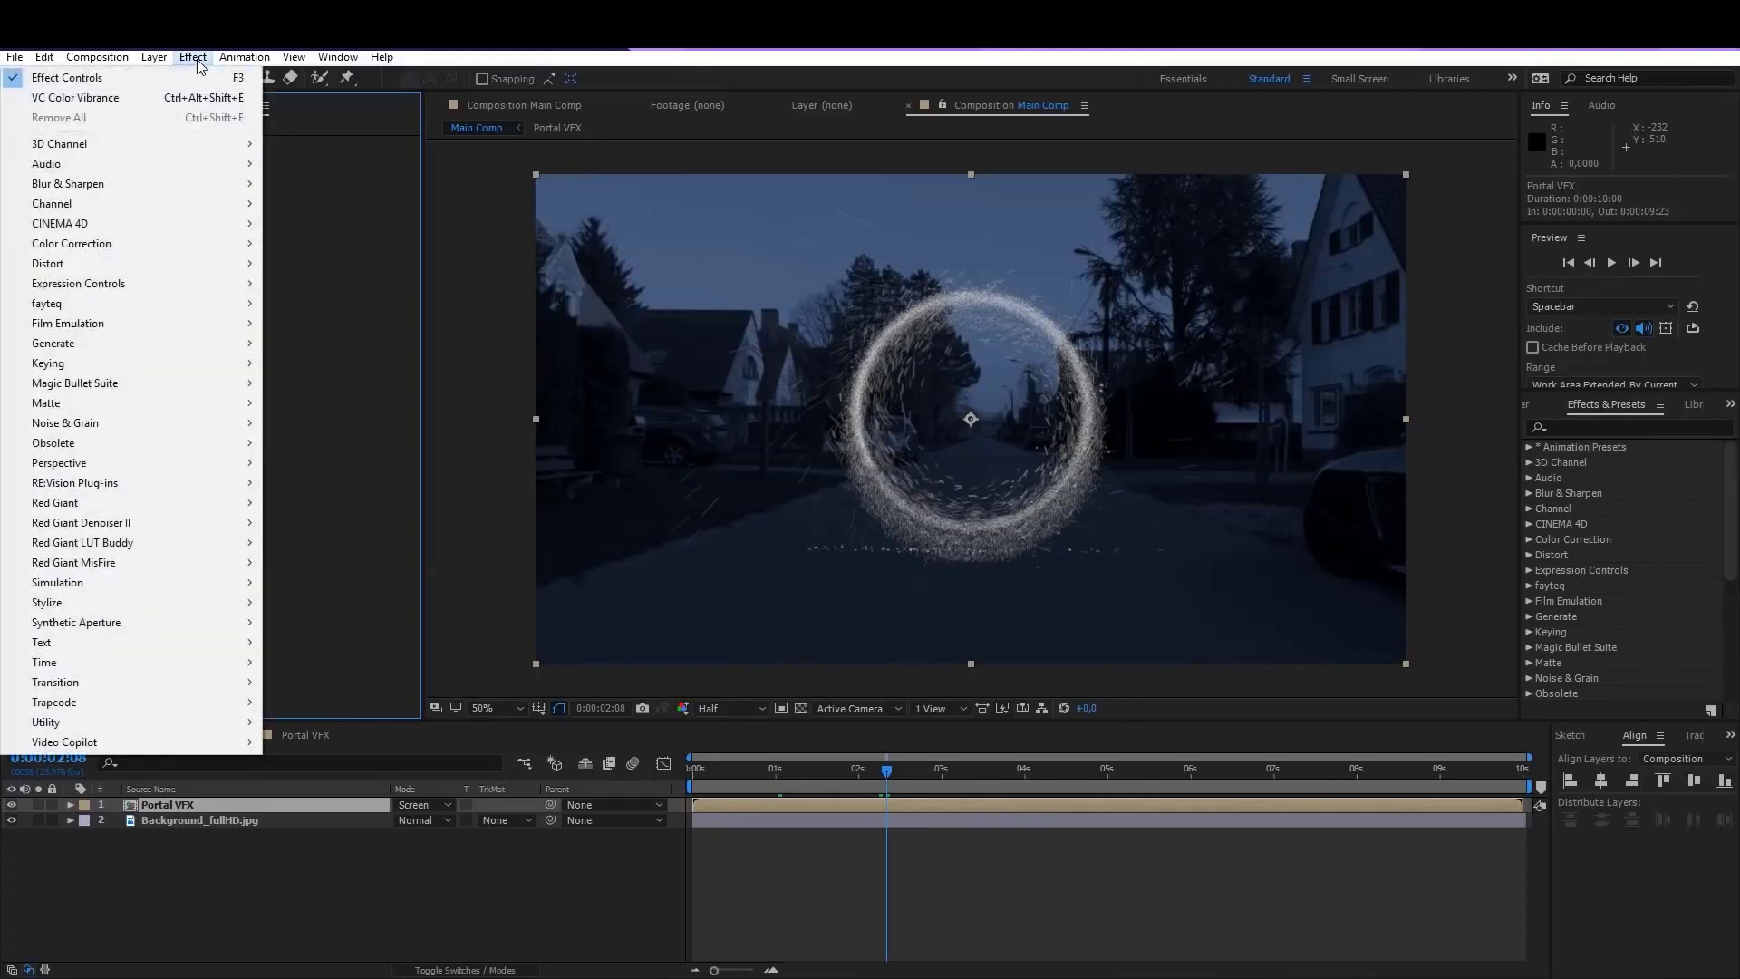
mouse_move(108, 742)
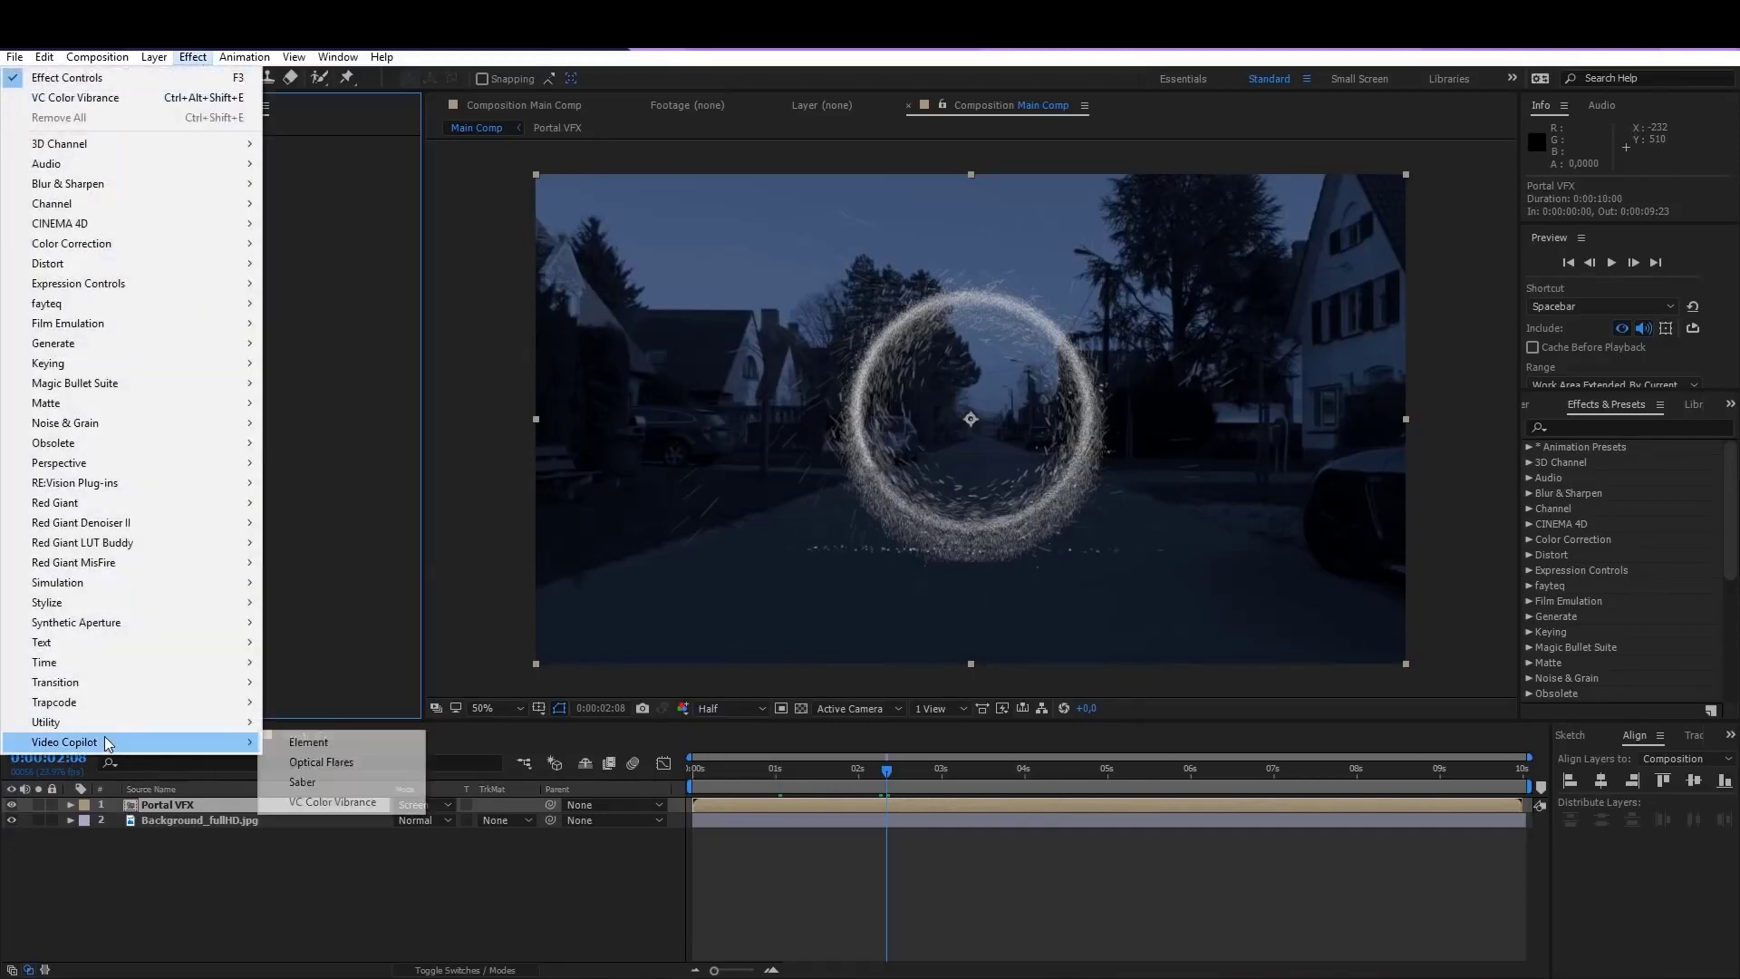
click(333, 802)
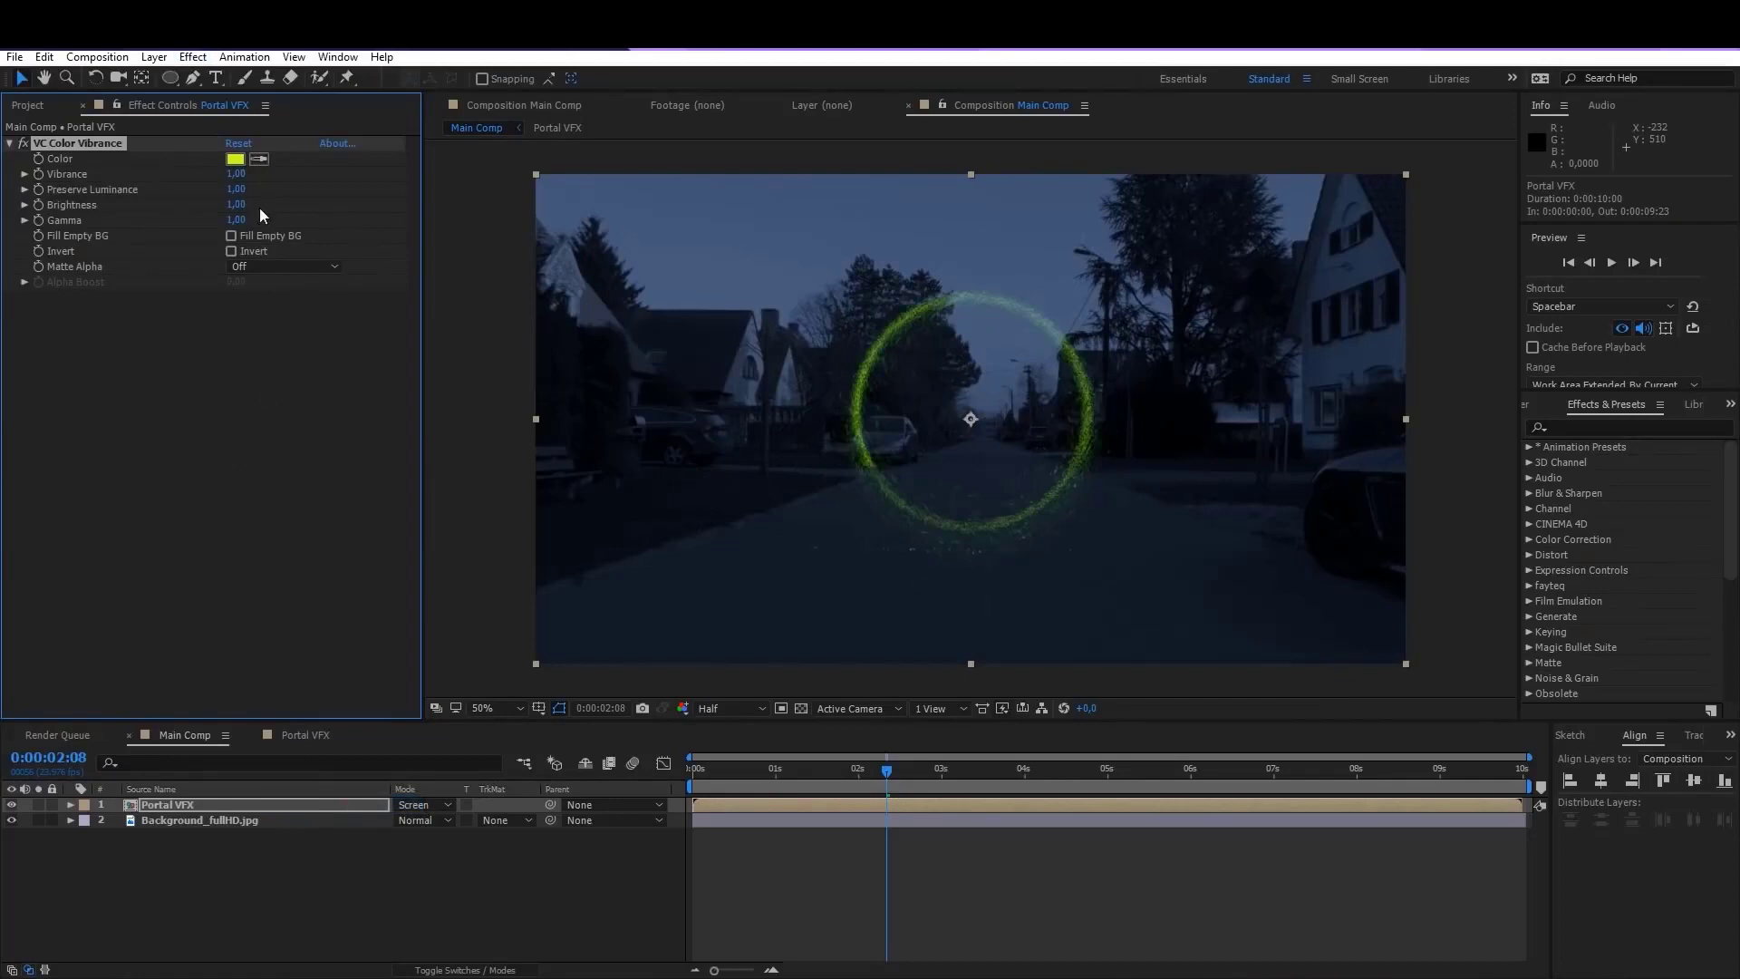
Step: Set the VC Color Vibrance color of the Portal VFX layer to orange FF6000
click(236, 160)
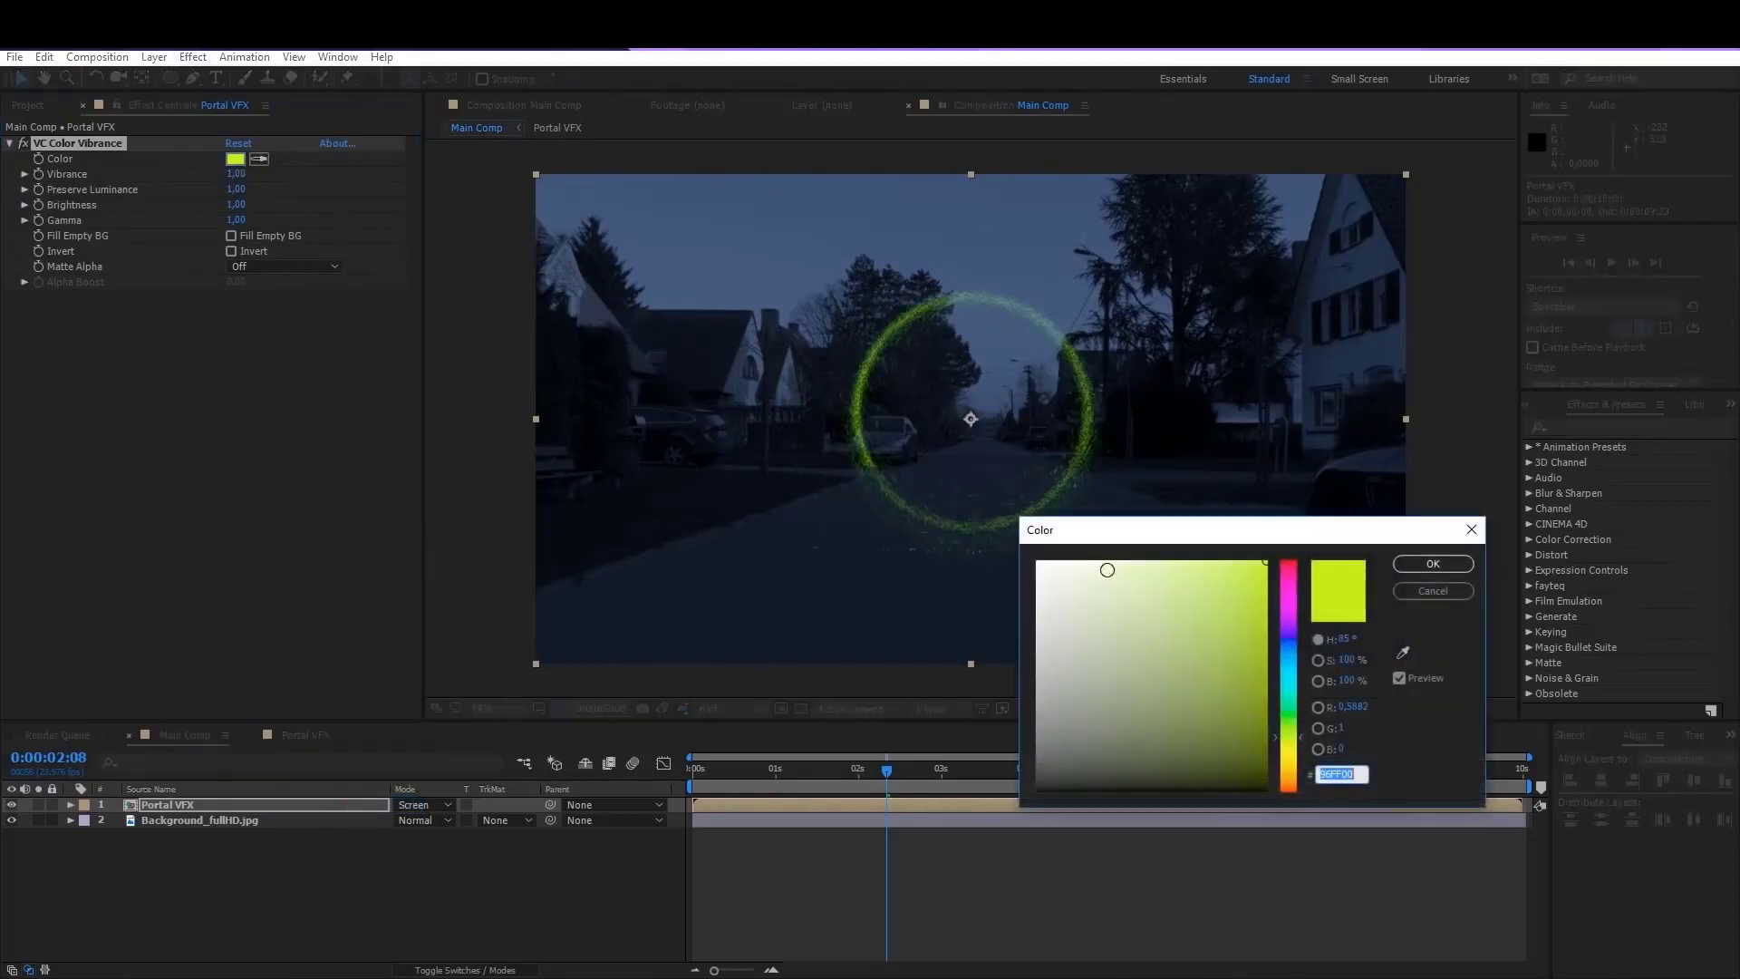
click(1286, 779)
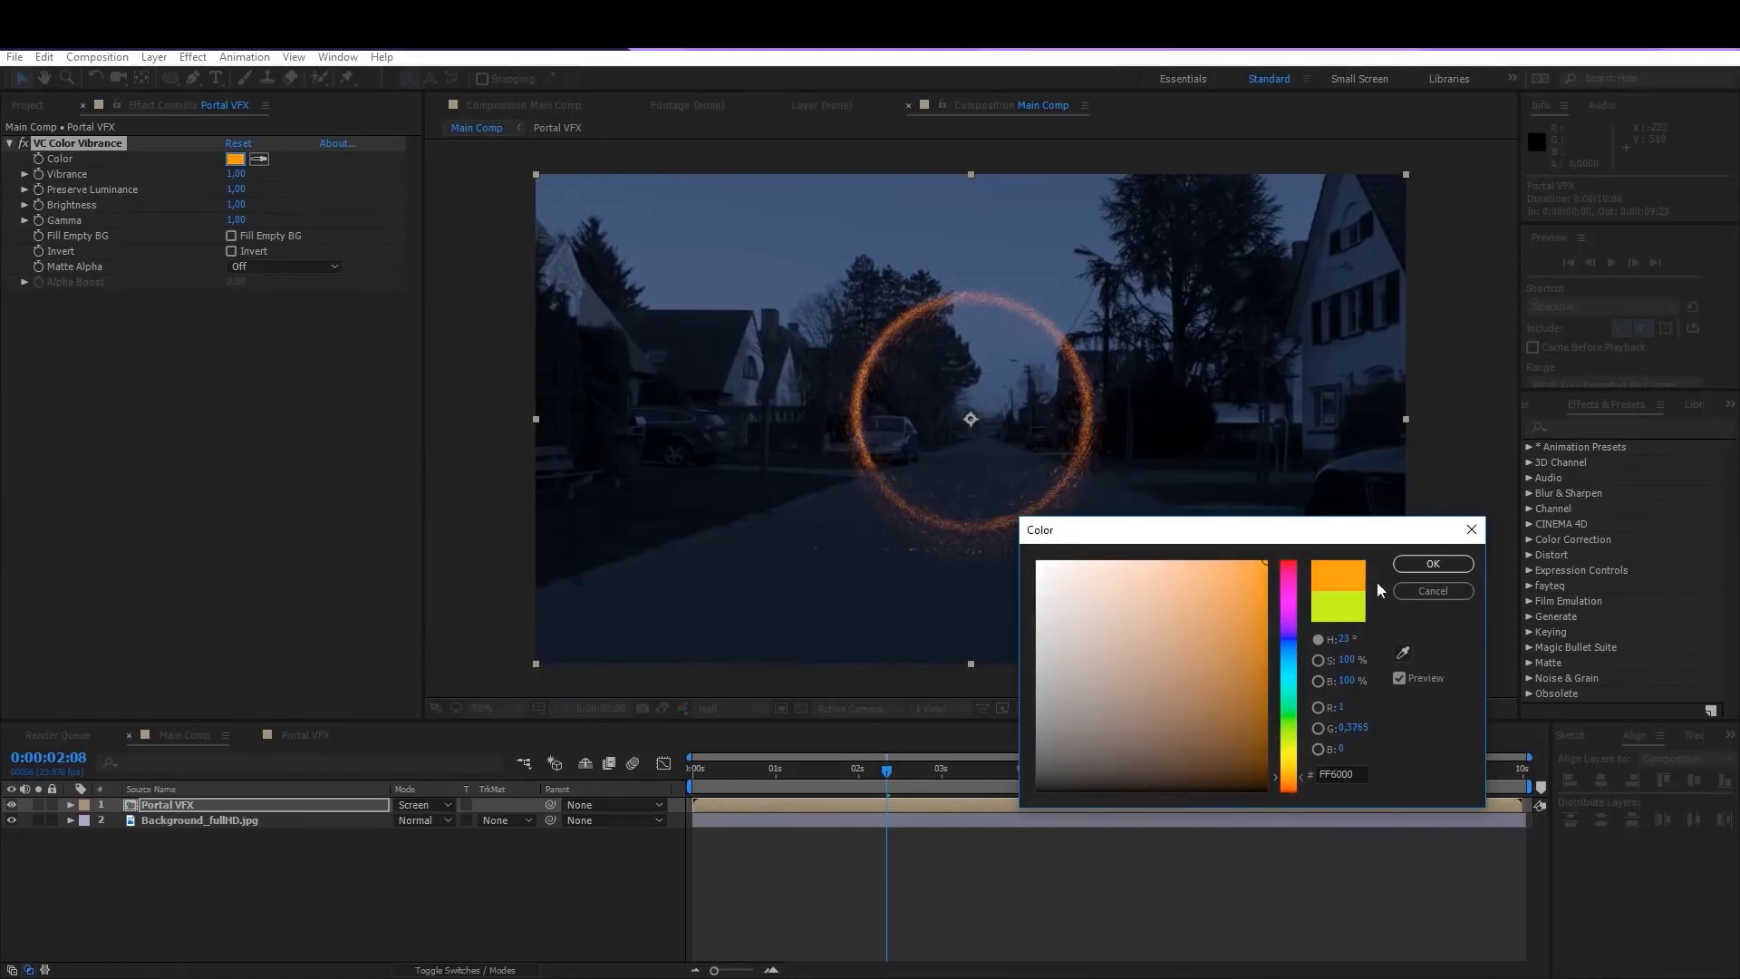
click(1434, 564)
Step: Set the Vibrance value of VC Color Vibrance on the Portal VFX layer to 1.29
key(period)
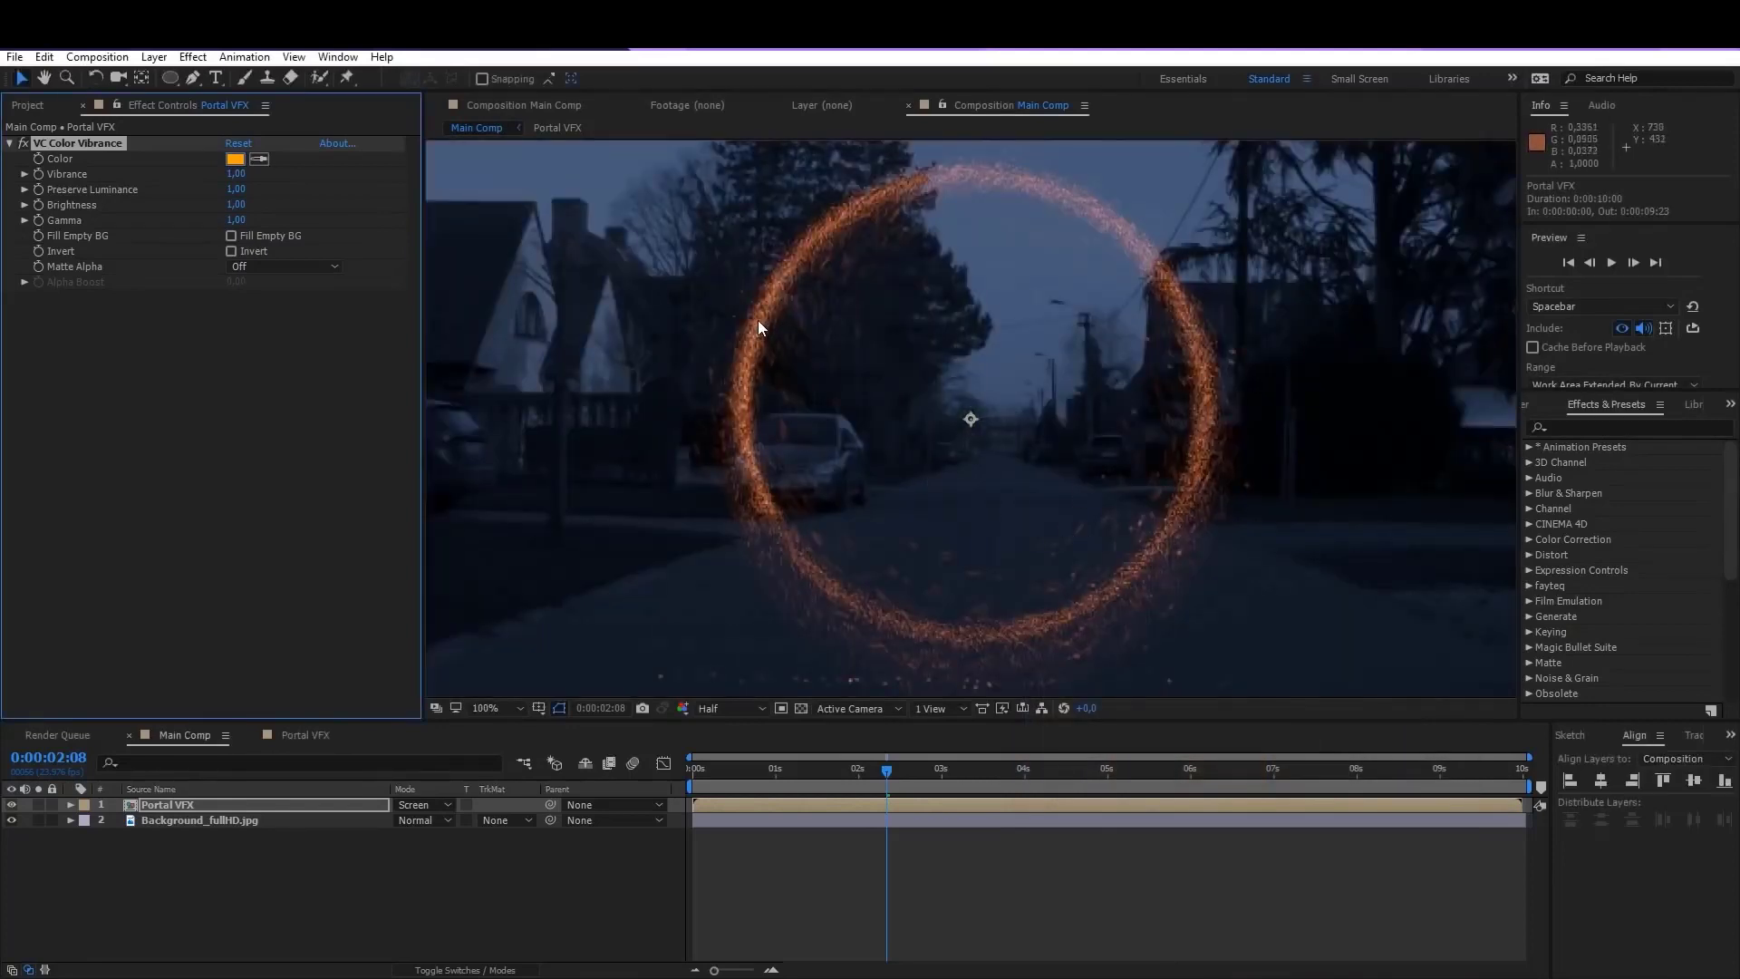
click(237, 174)
text(1,1)
key(Return)
click(271, 187)
scroll(816, 366, down, 1)
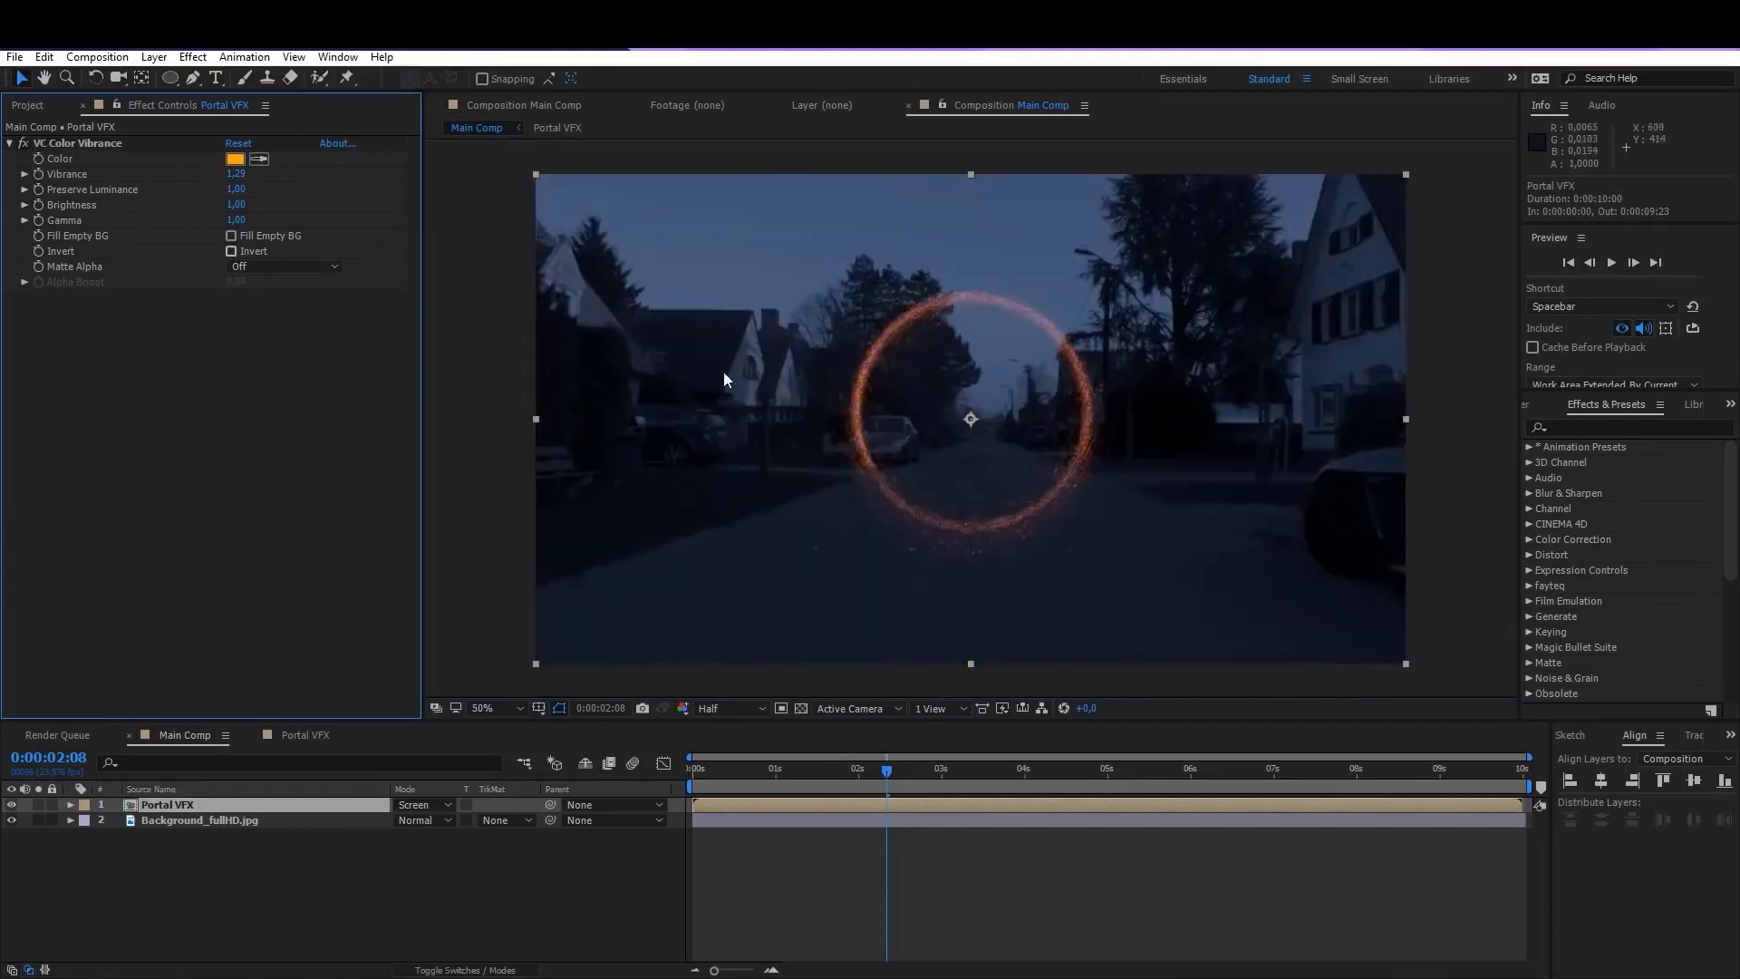
Step: Shift the VC Color Vibrance hue to a yellower orange, about FF8400
click(234, 159)
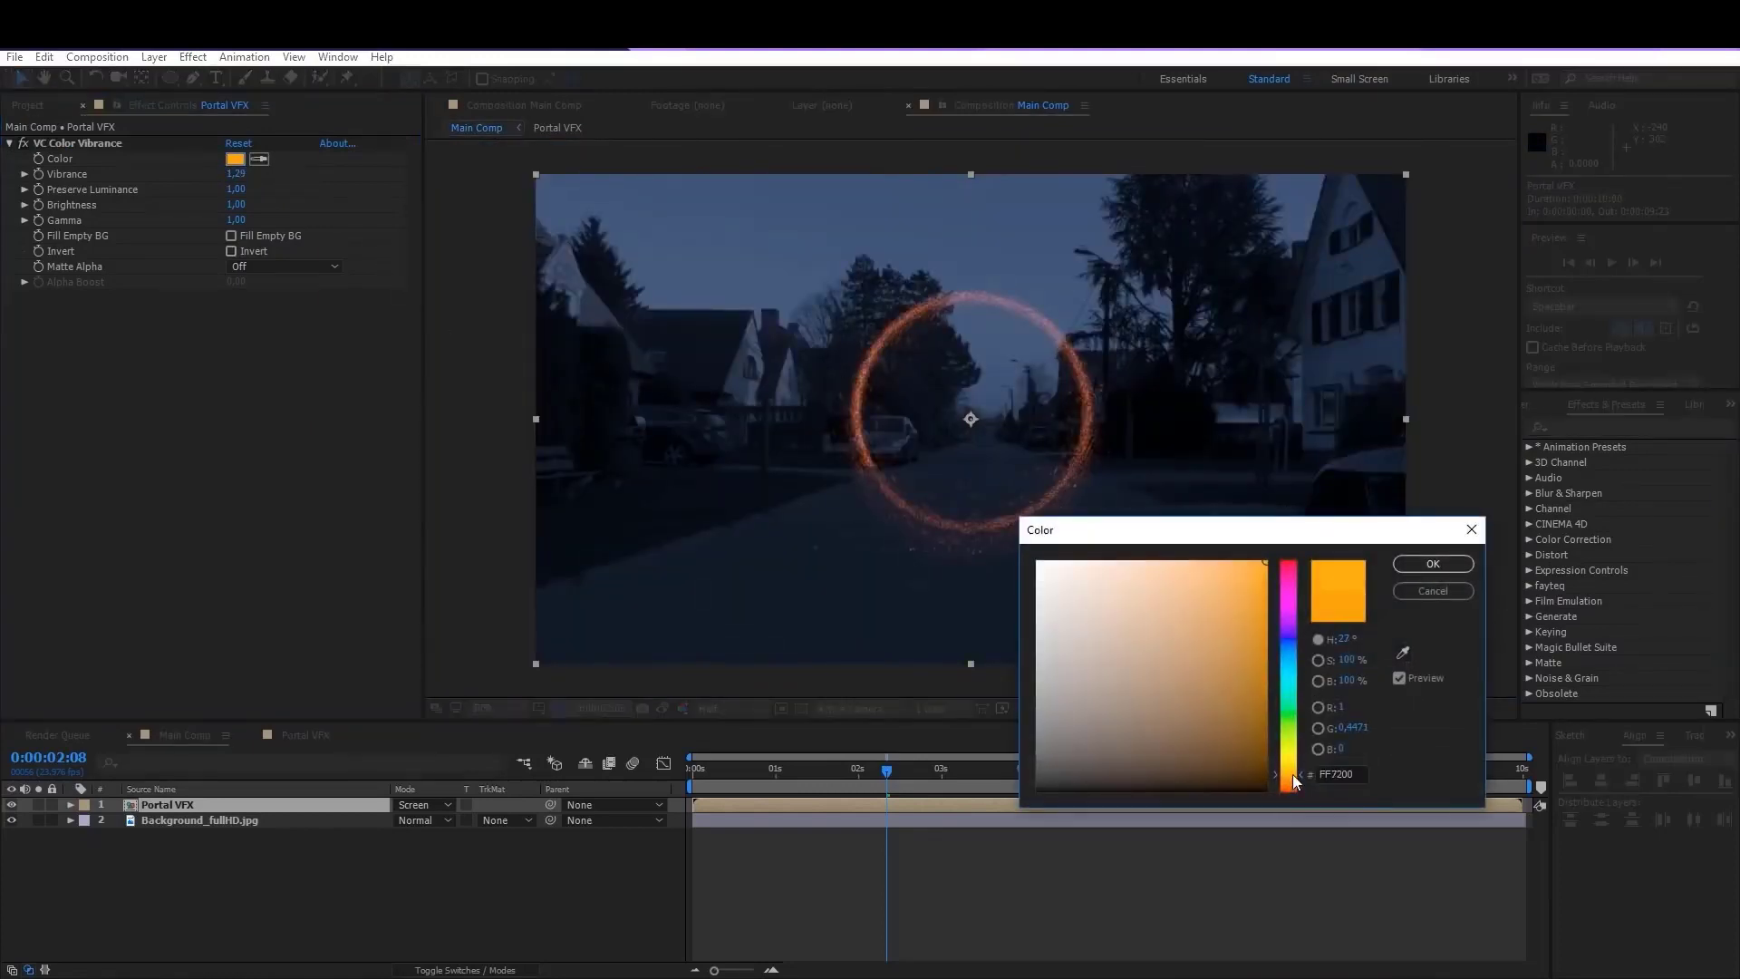
drag(1292, 773, 1296, 770)
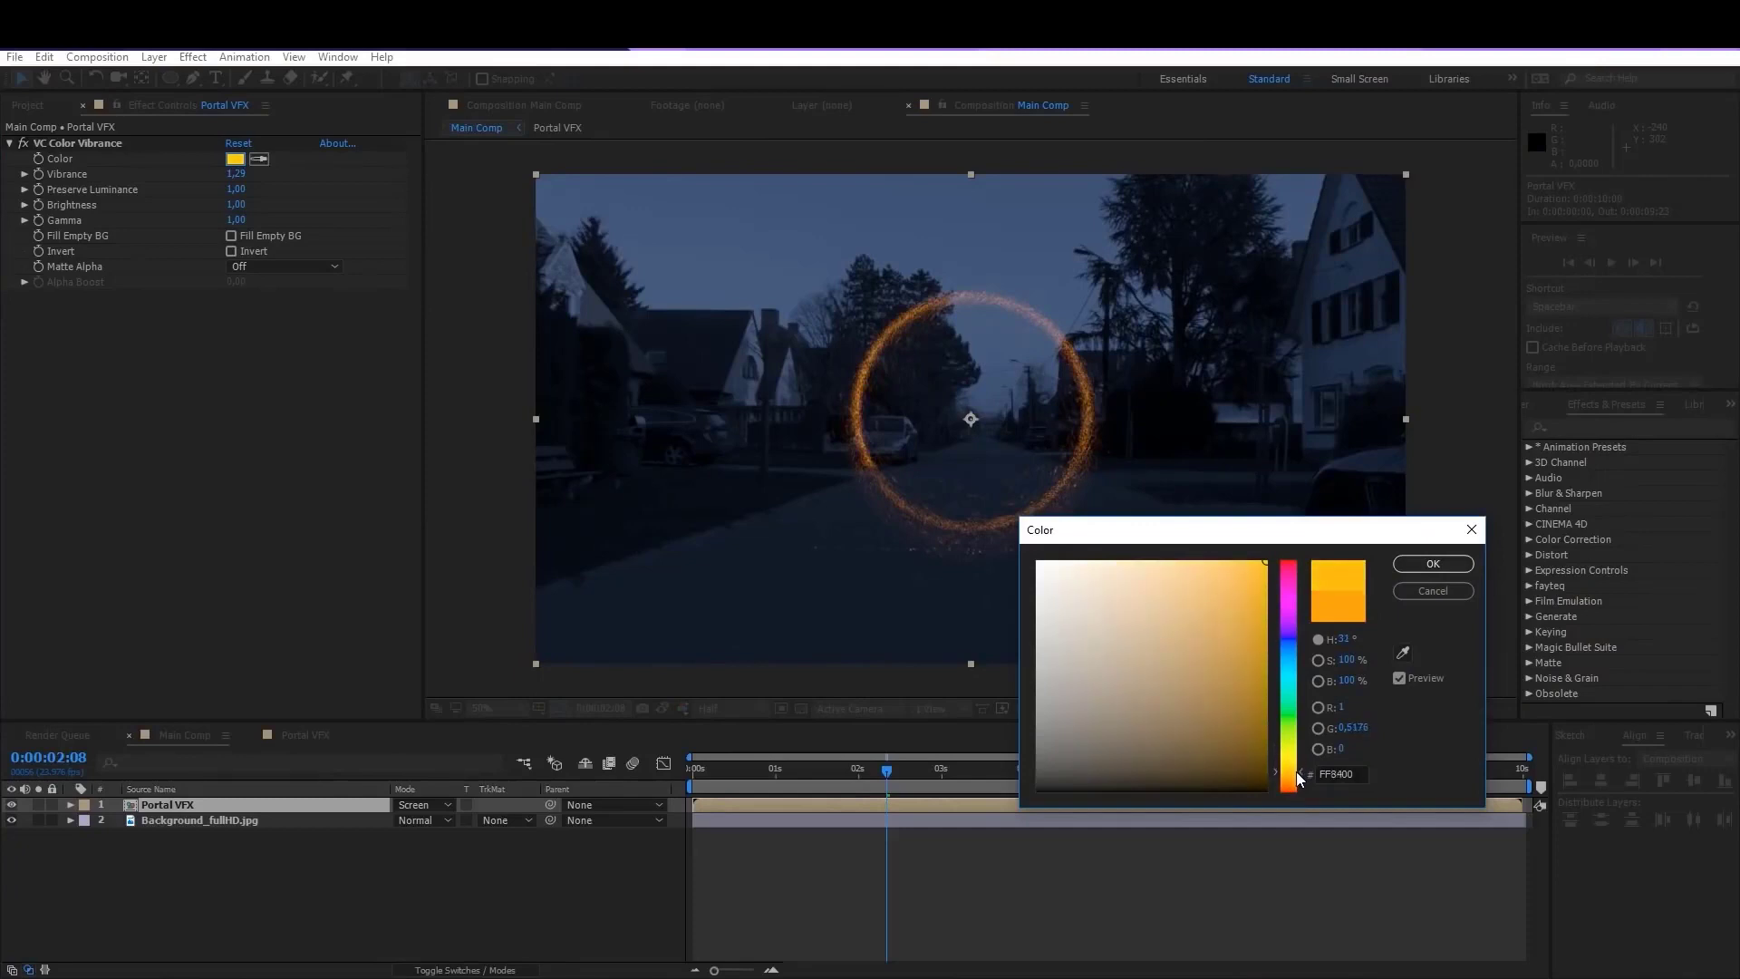
click(1432, 563)
Step: Apply the Perfect Glow preset to the Portal VFX layer and set the first Glow's threshold to 10%
text(perfe)
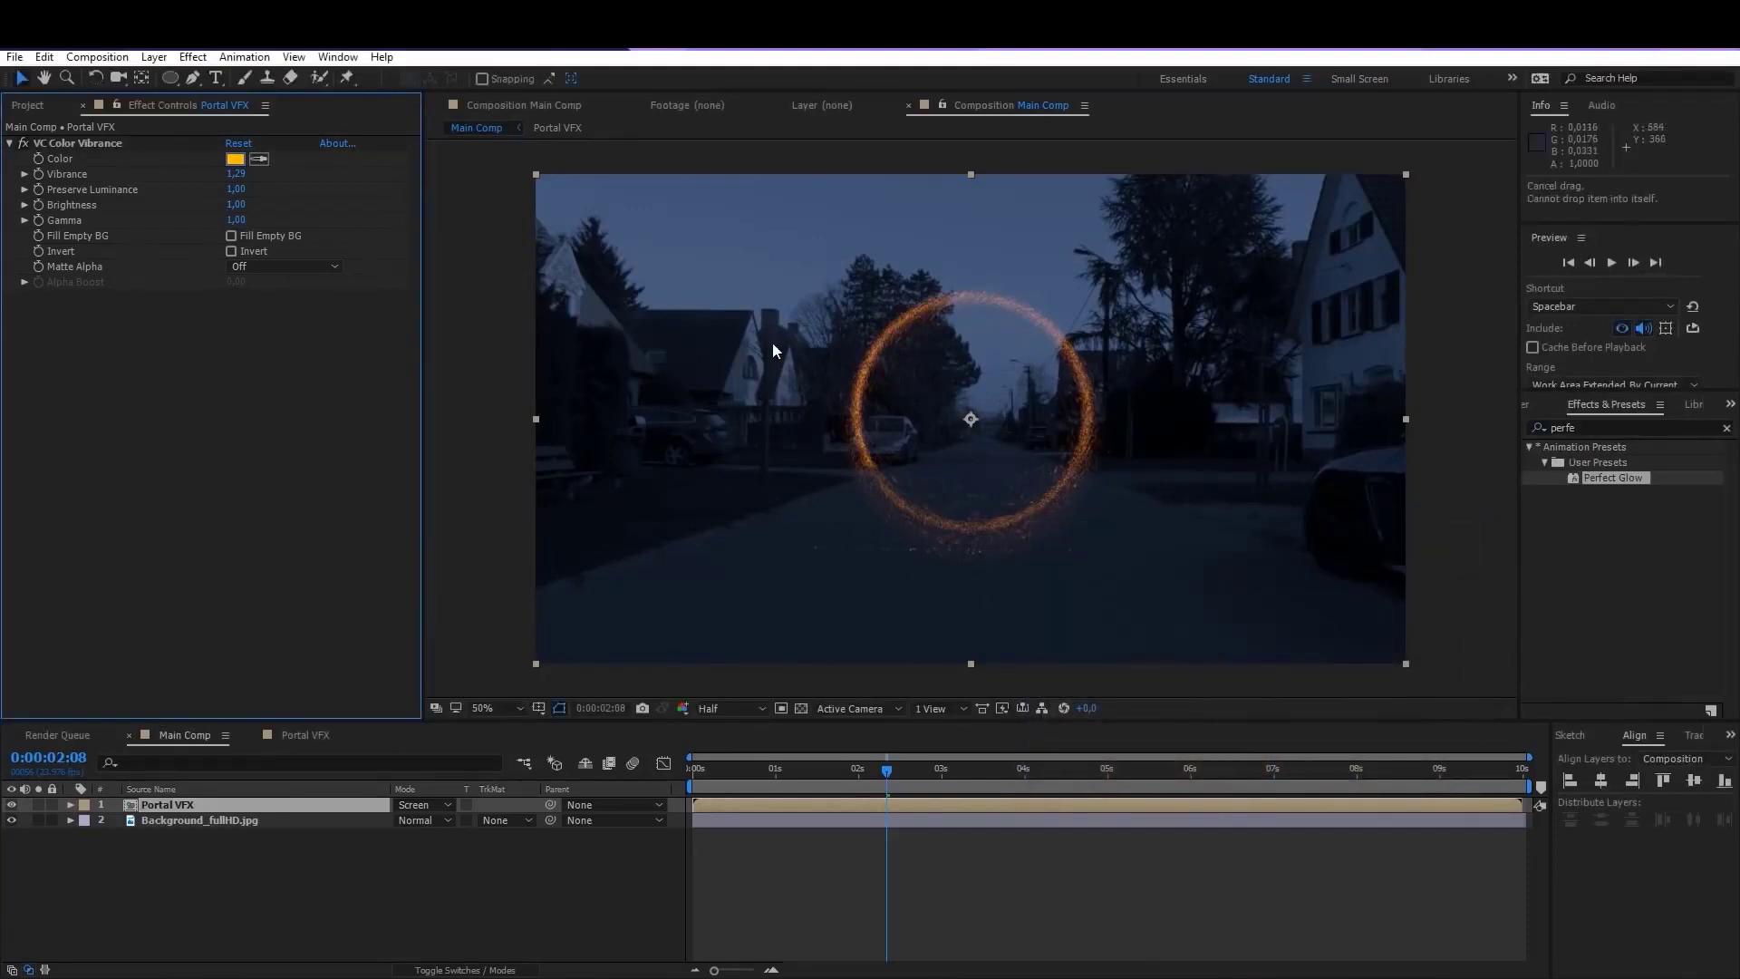
drag(1611, 476, 242, 181)
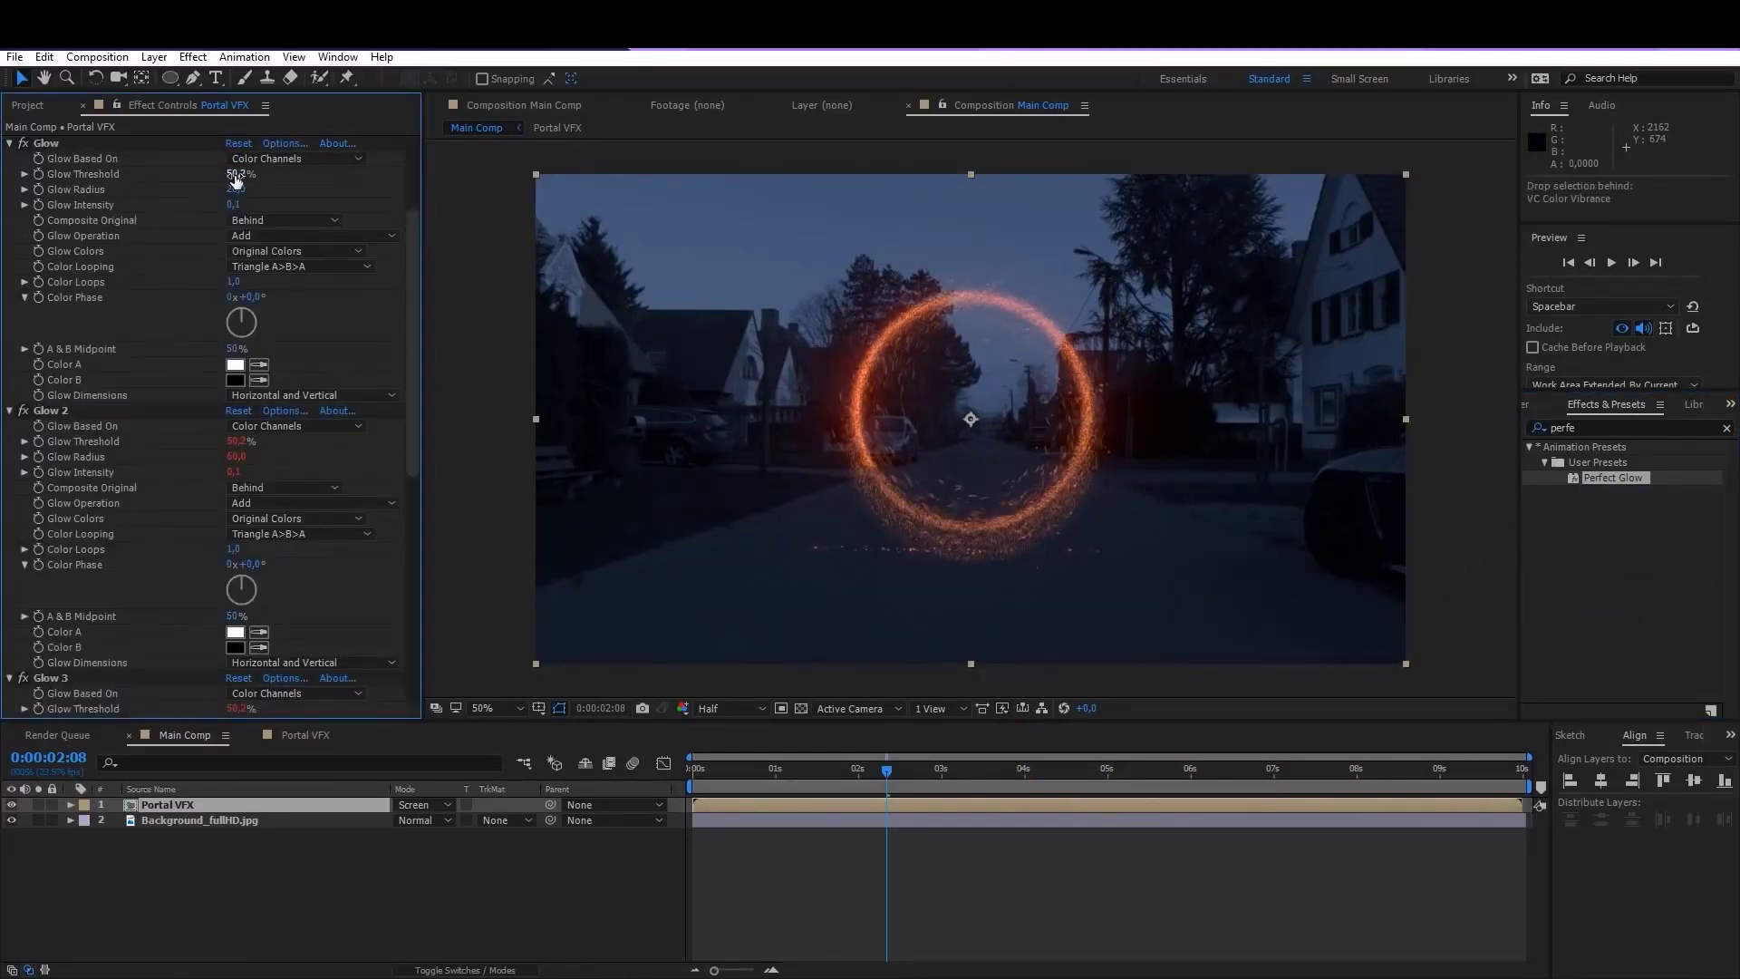
click(237, 174)
text(10)
key(Return)
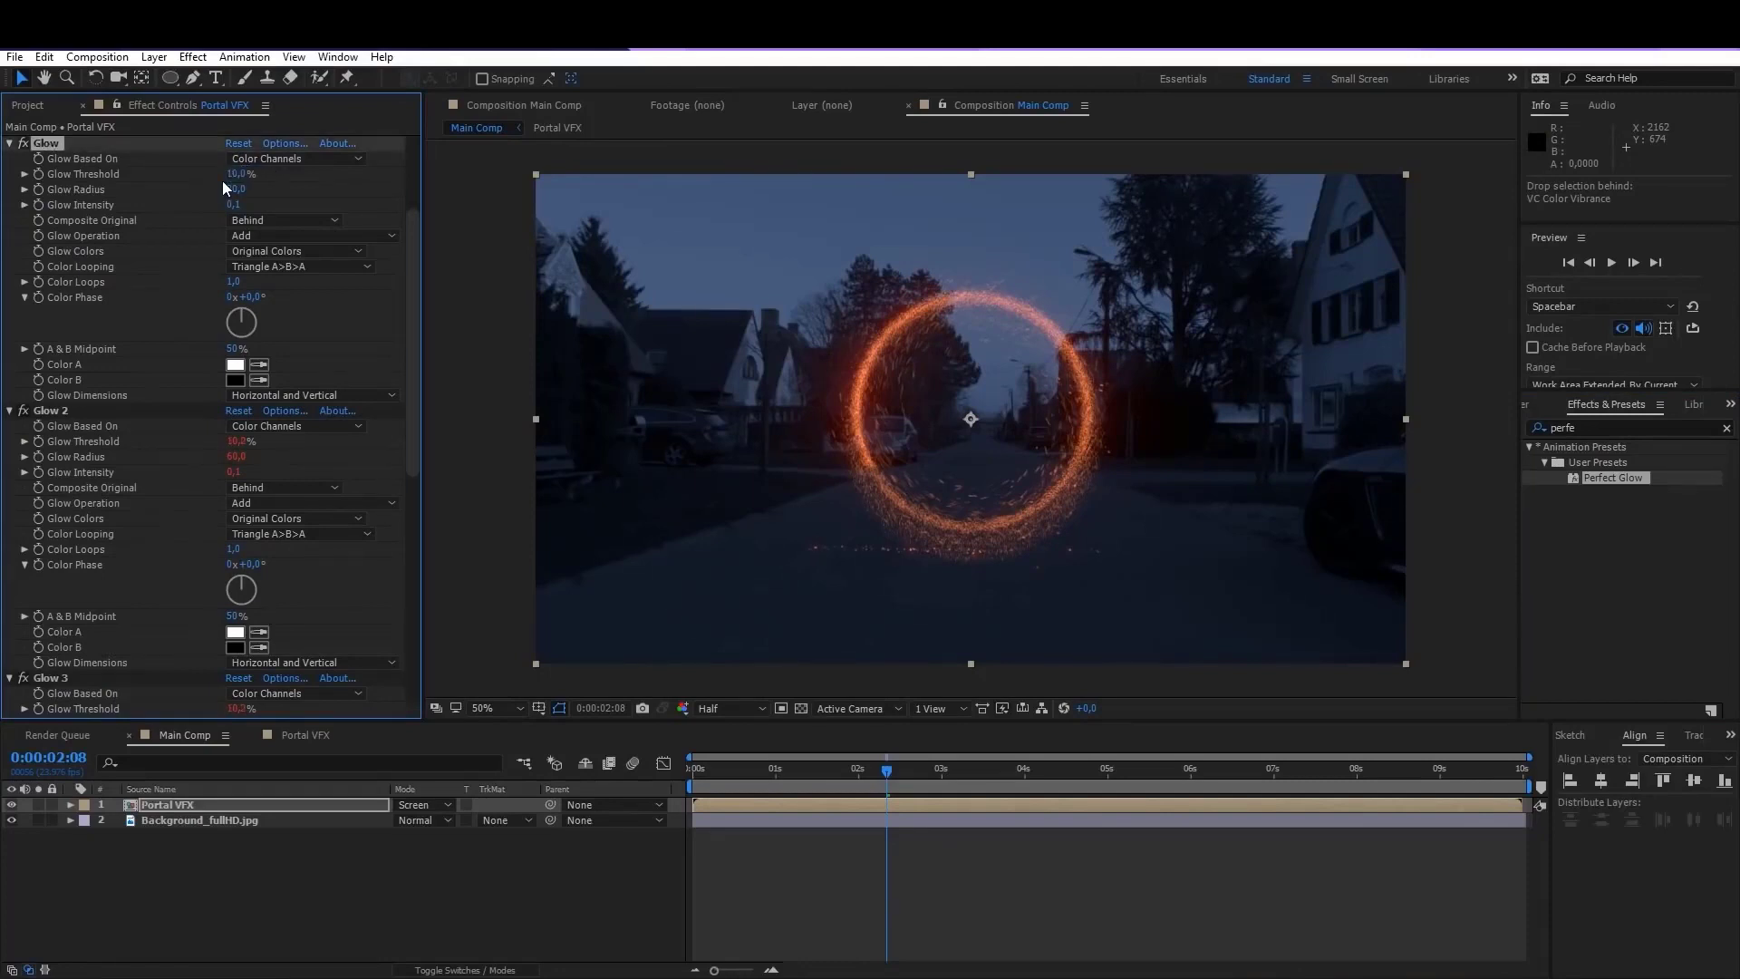
Step: Set the Glow Intensity of the first Glow effect to 0.1
click(233, 205)
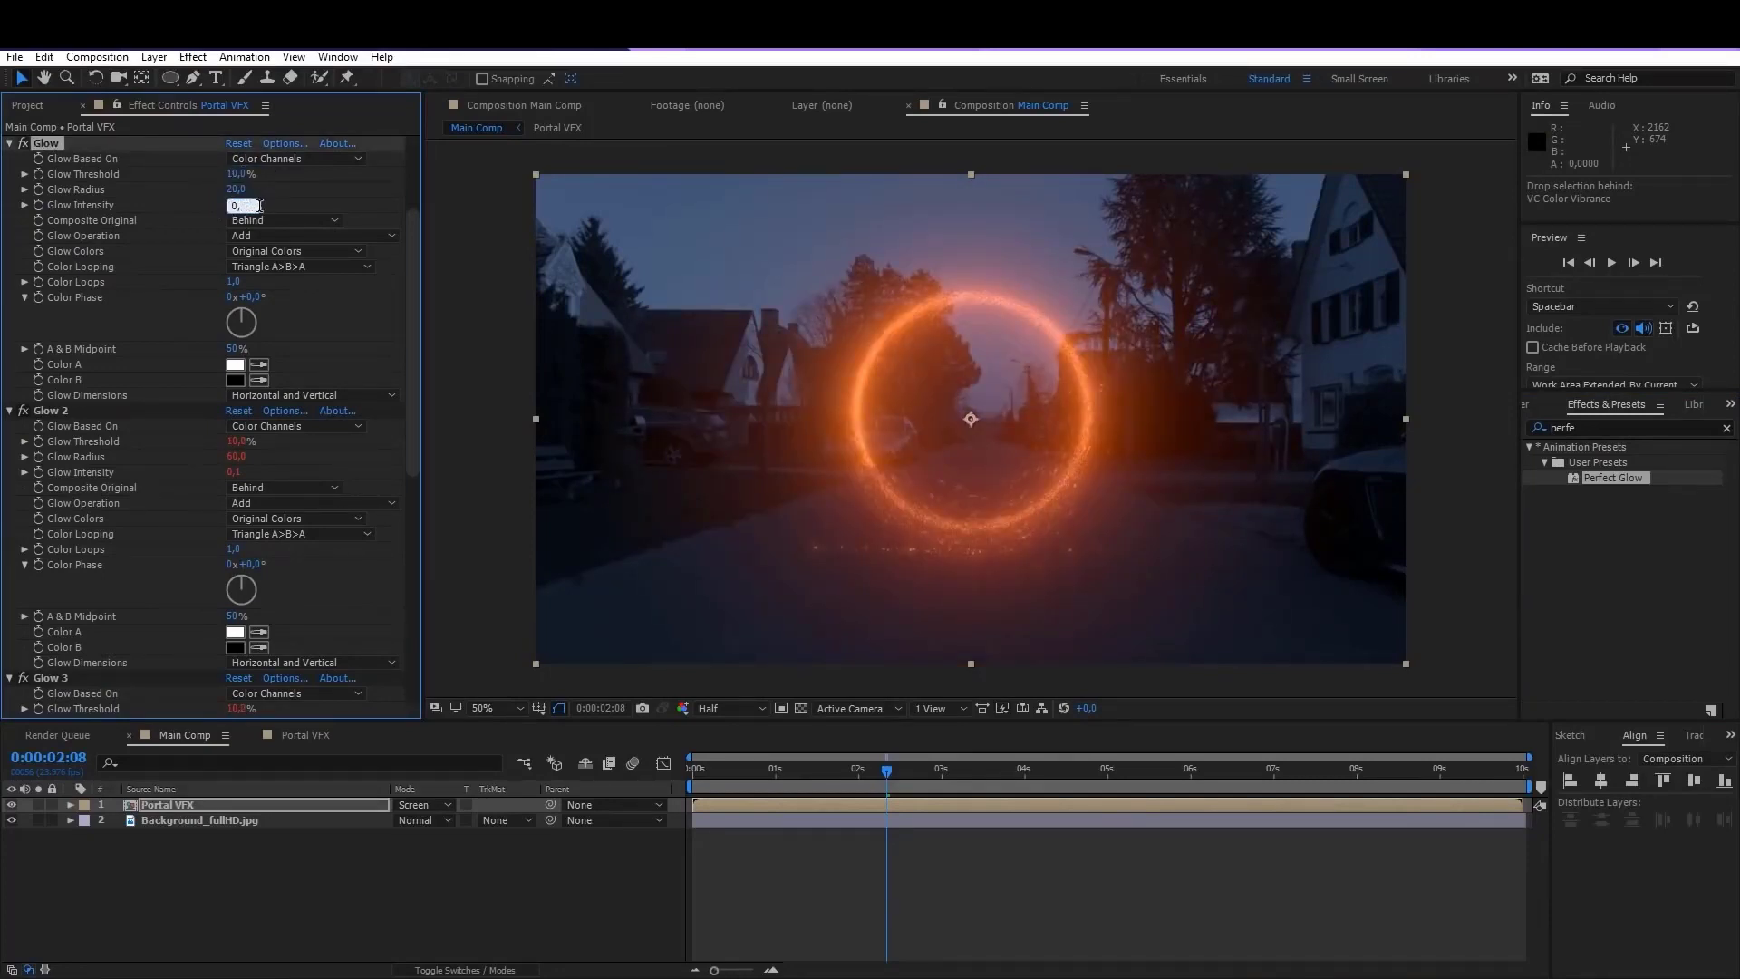
text(0,1)
key(Return)
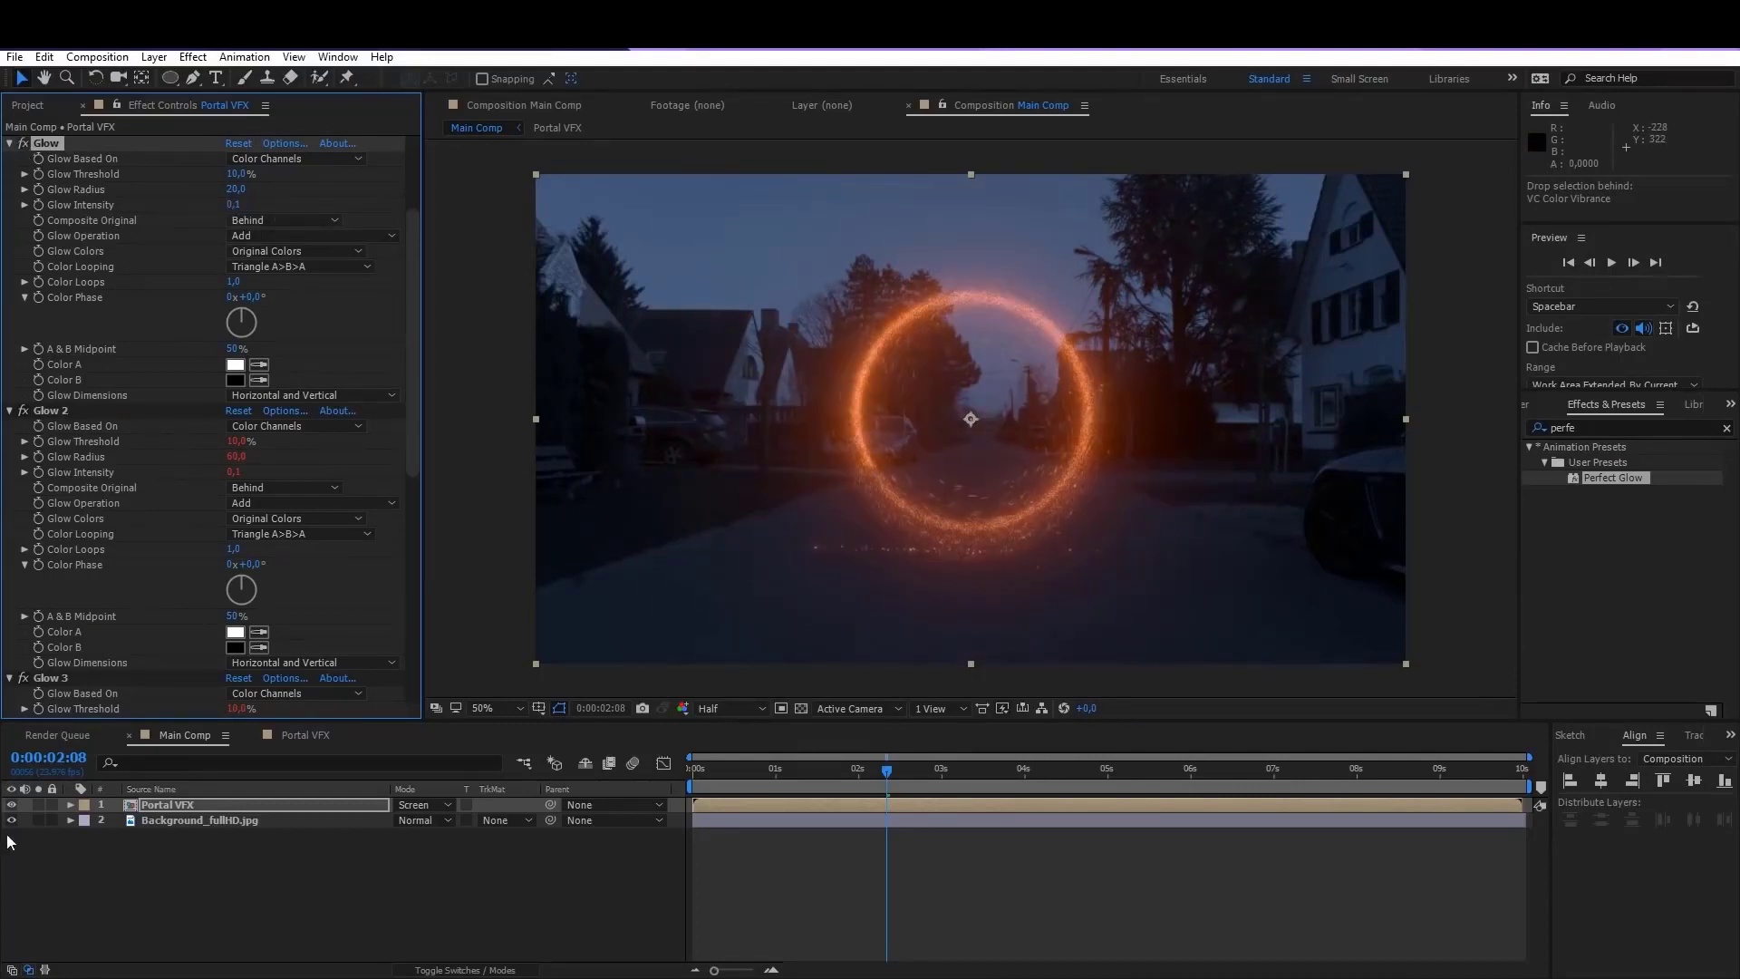
Step: Collapse the settings of Glow 2, Glow 3 and Glow 4, and set the first Glow's radius to 15
click(10, 143)
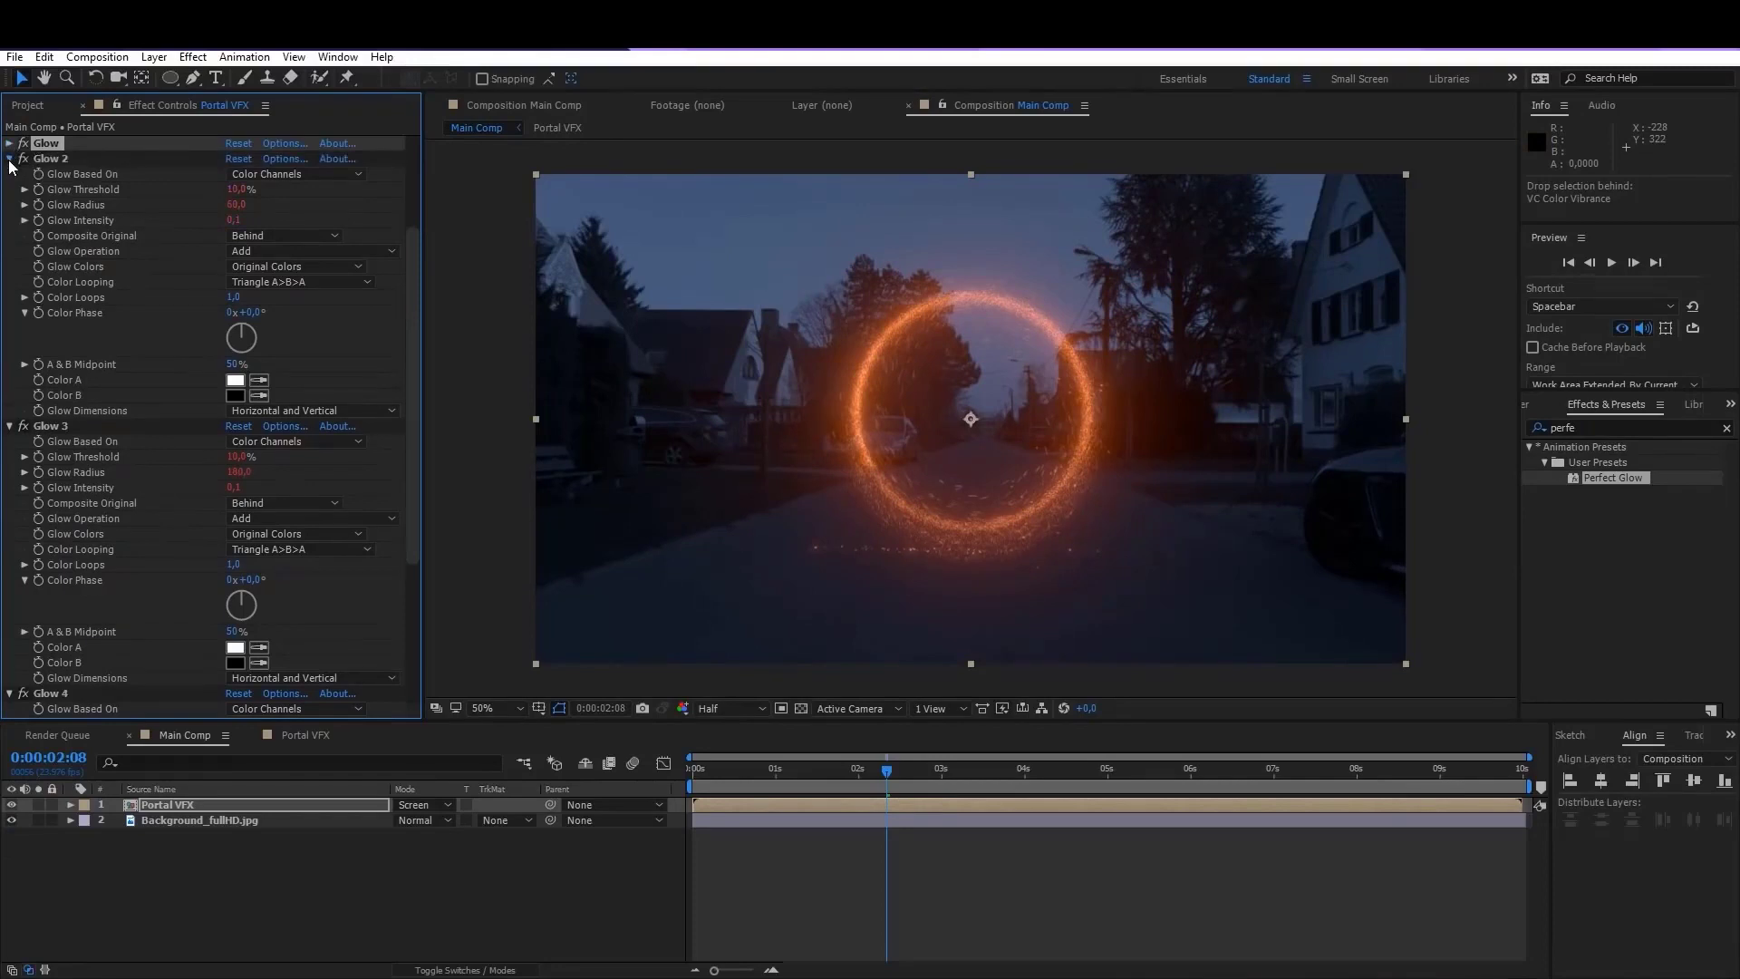
click(10, 158)
click(10, 207)
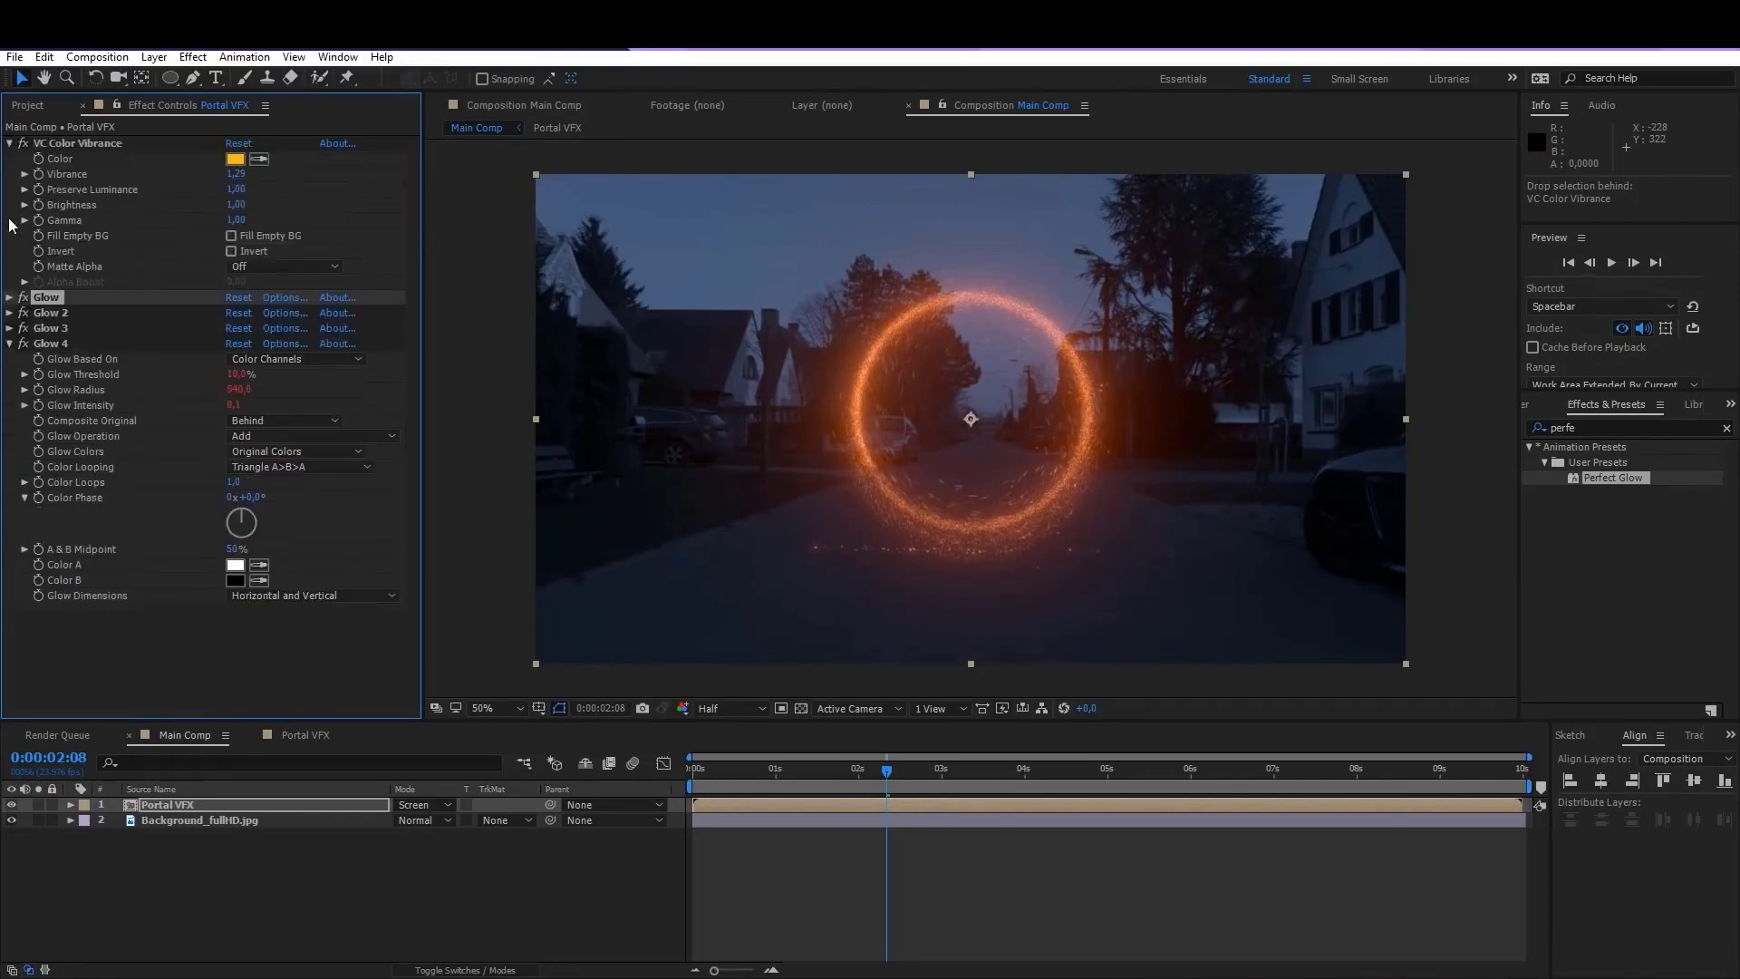
click(10, 344)
drag(24, 297, 19, 374)
click(19, 396)
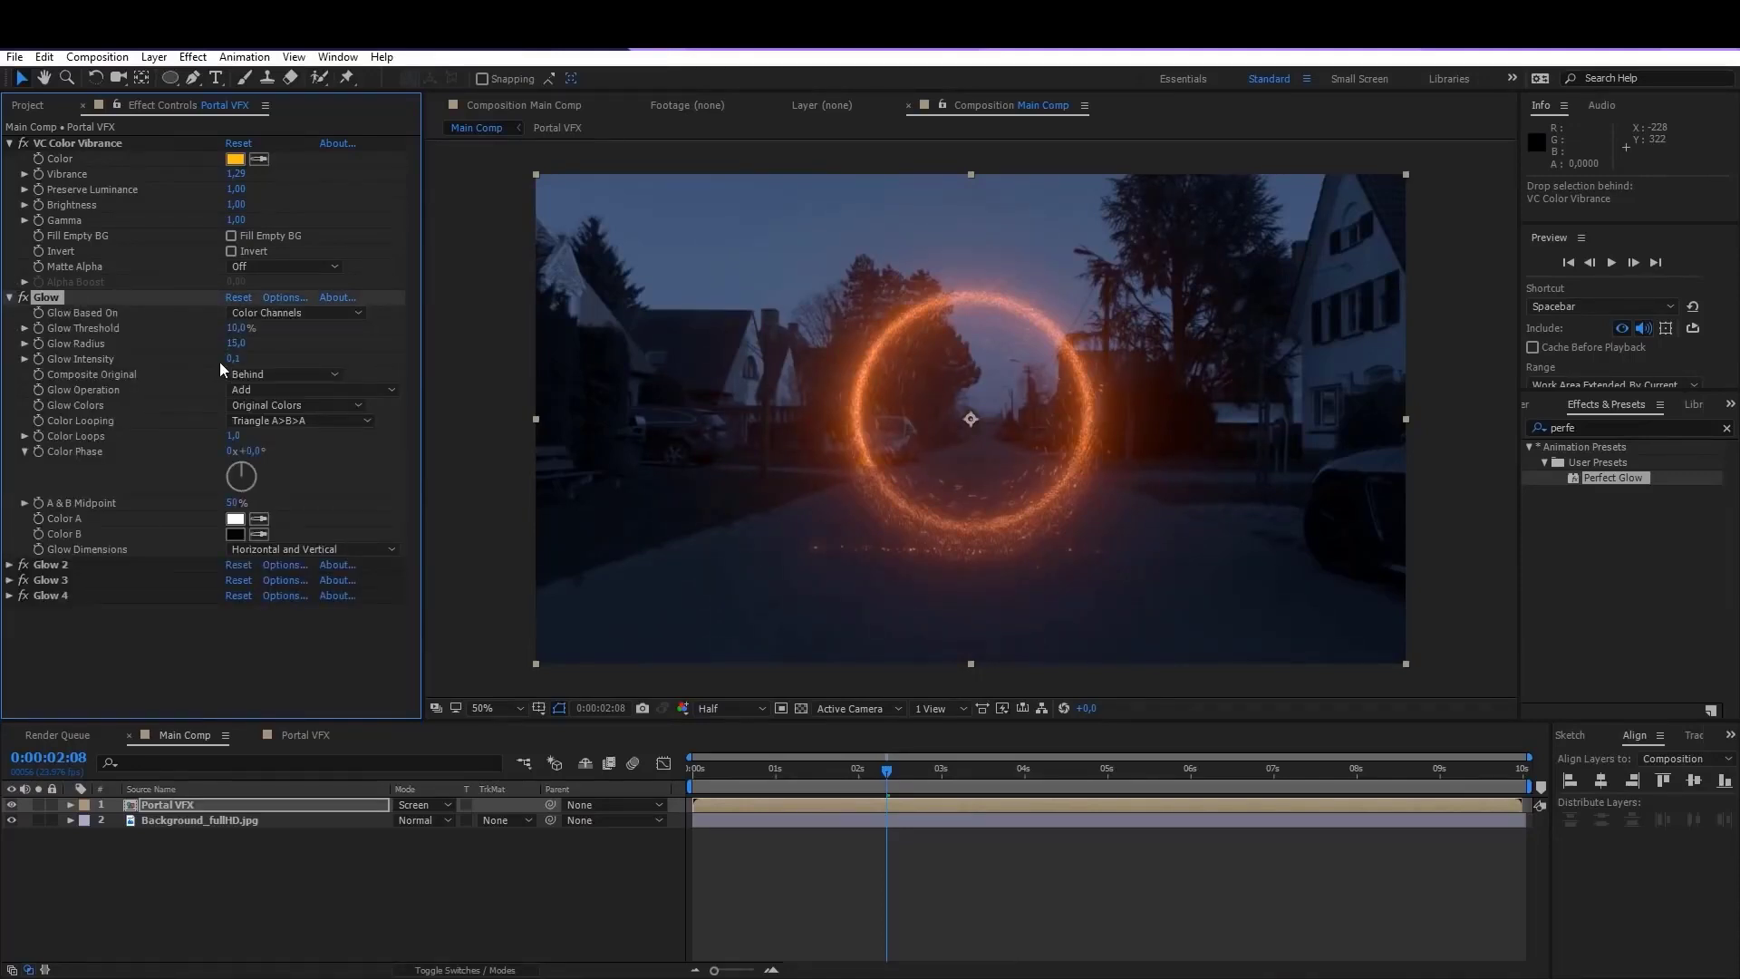
Step: Duplicate the Portal VFX layer in Main Comp and preview the glowing ring's playback
click(161, 805)
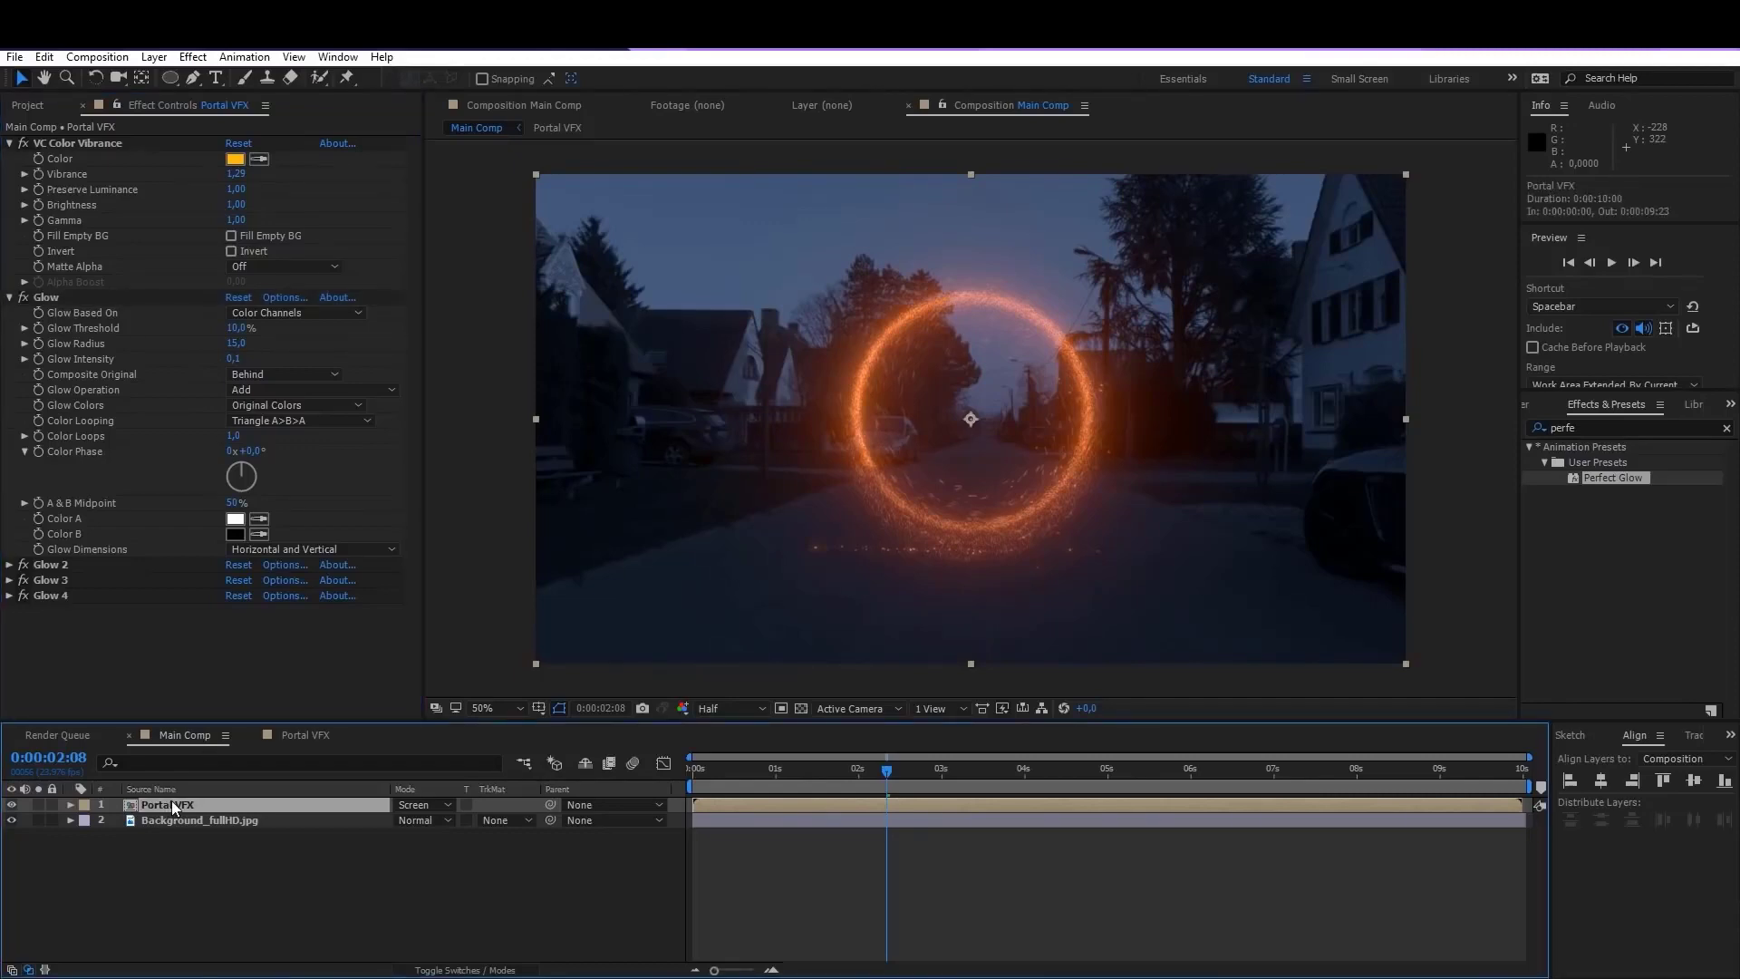
key(ctrl+d)
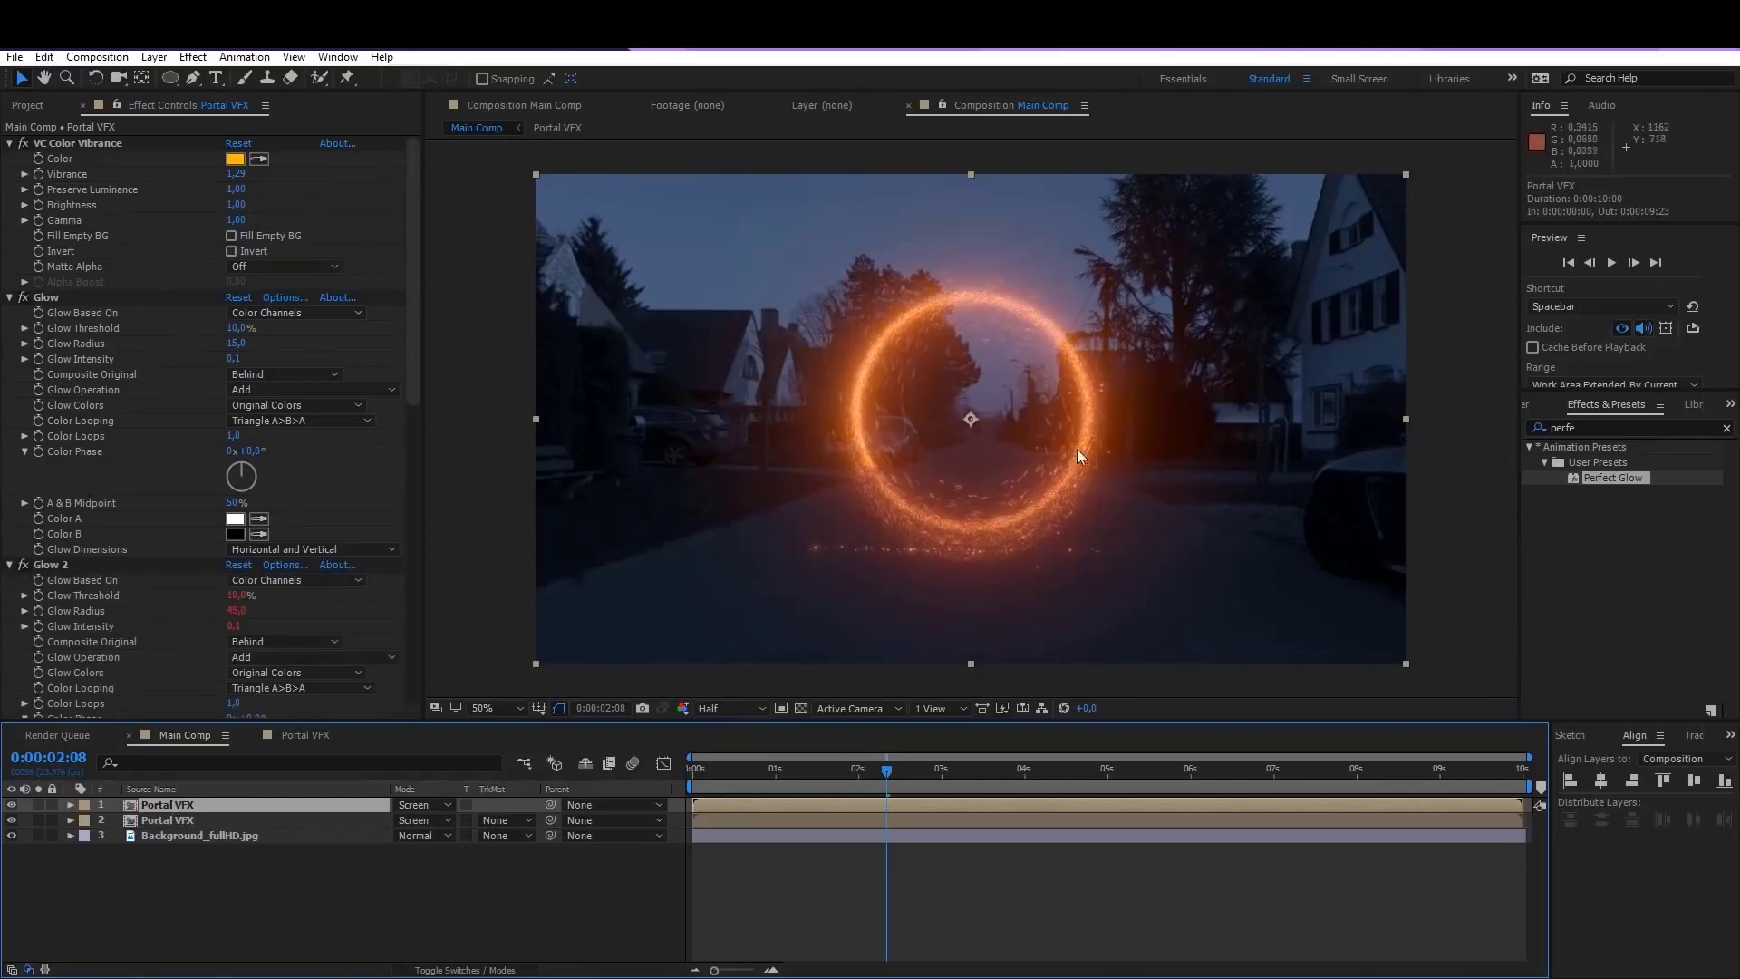
click(841, 895)
key(space)
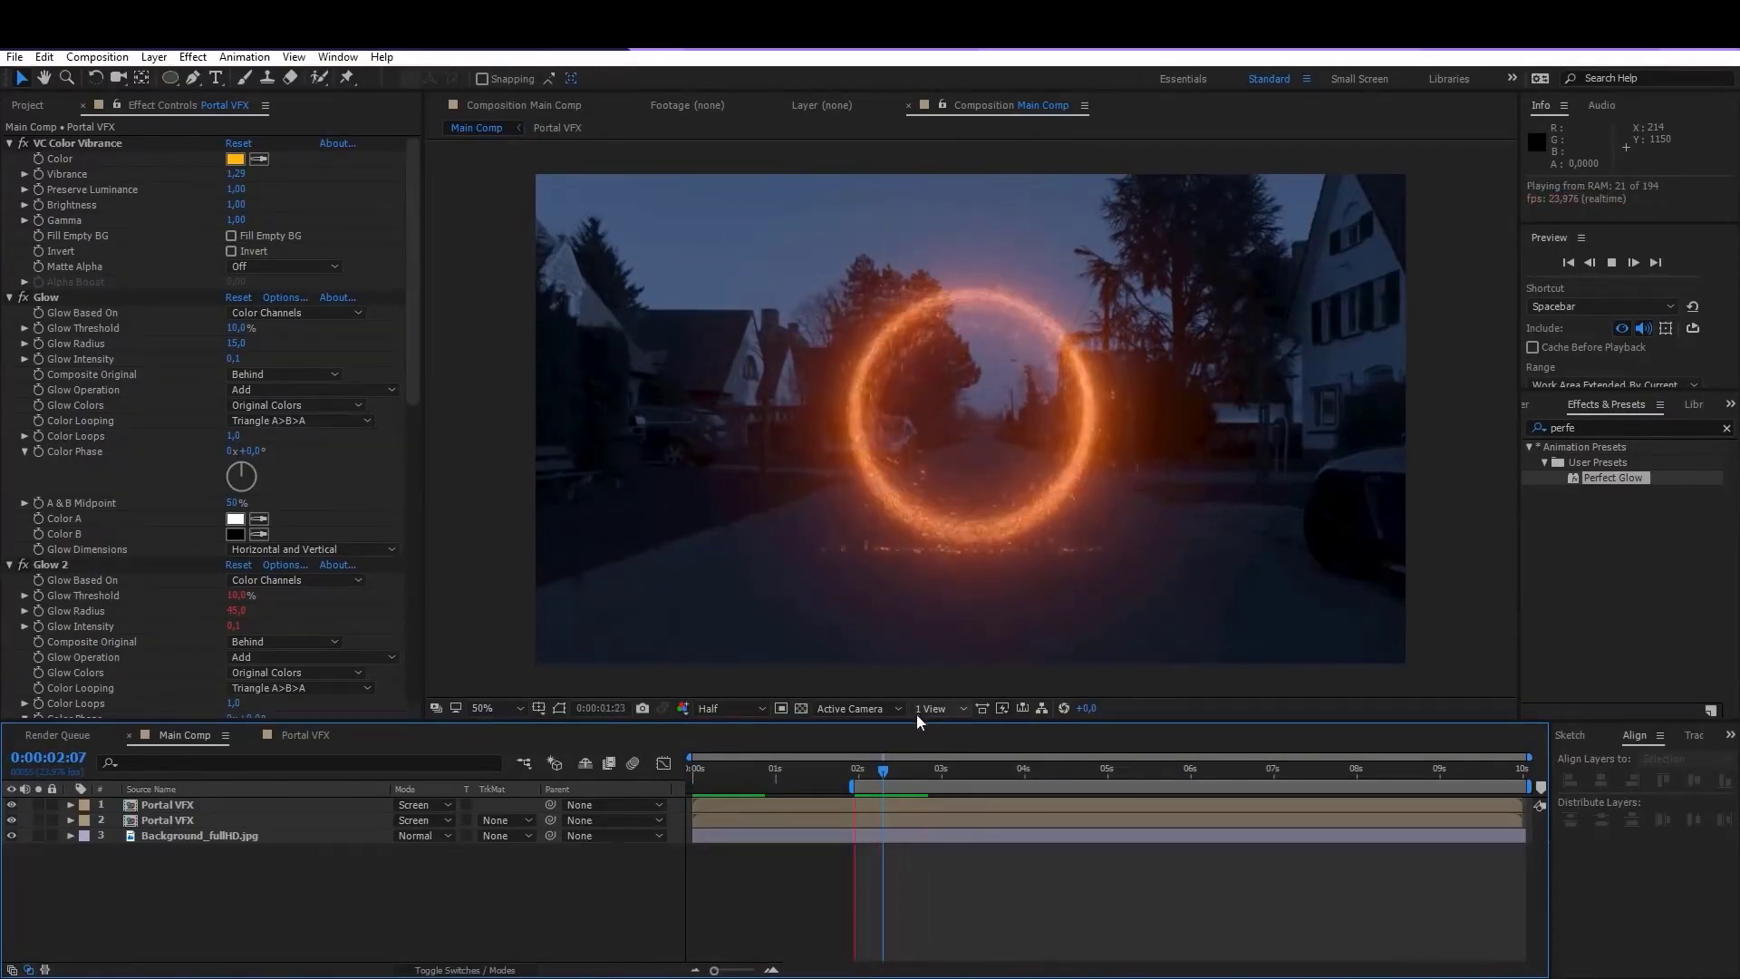
key(space)
Step: Set the composition preview resolution to Full and inspect the ring's sparks at 100% magnification
click(727, 705)
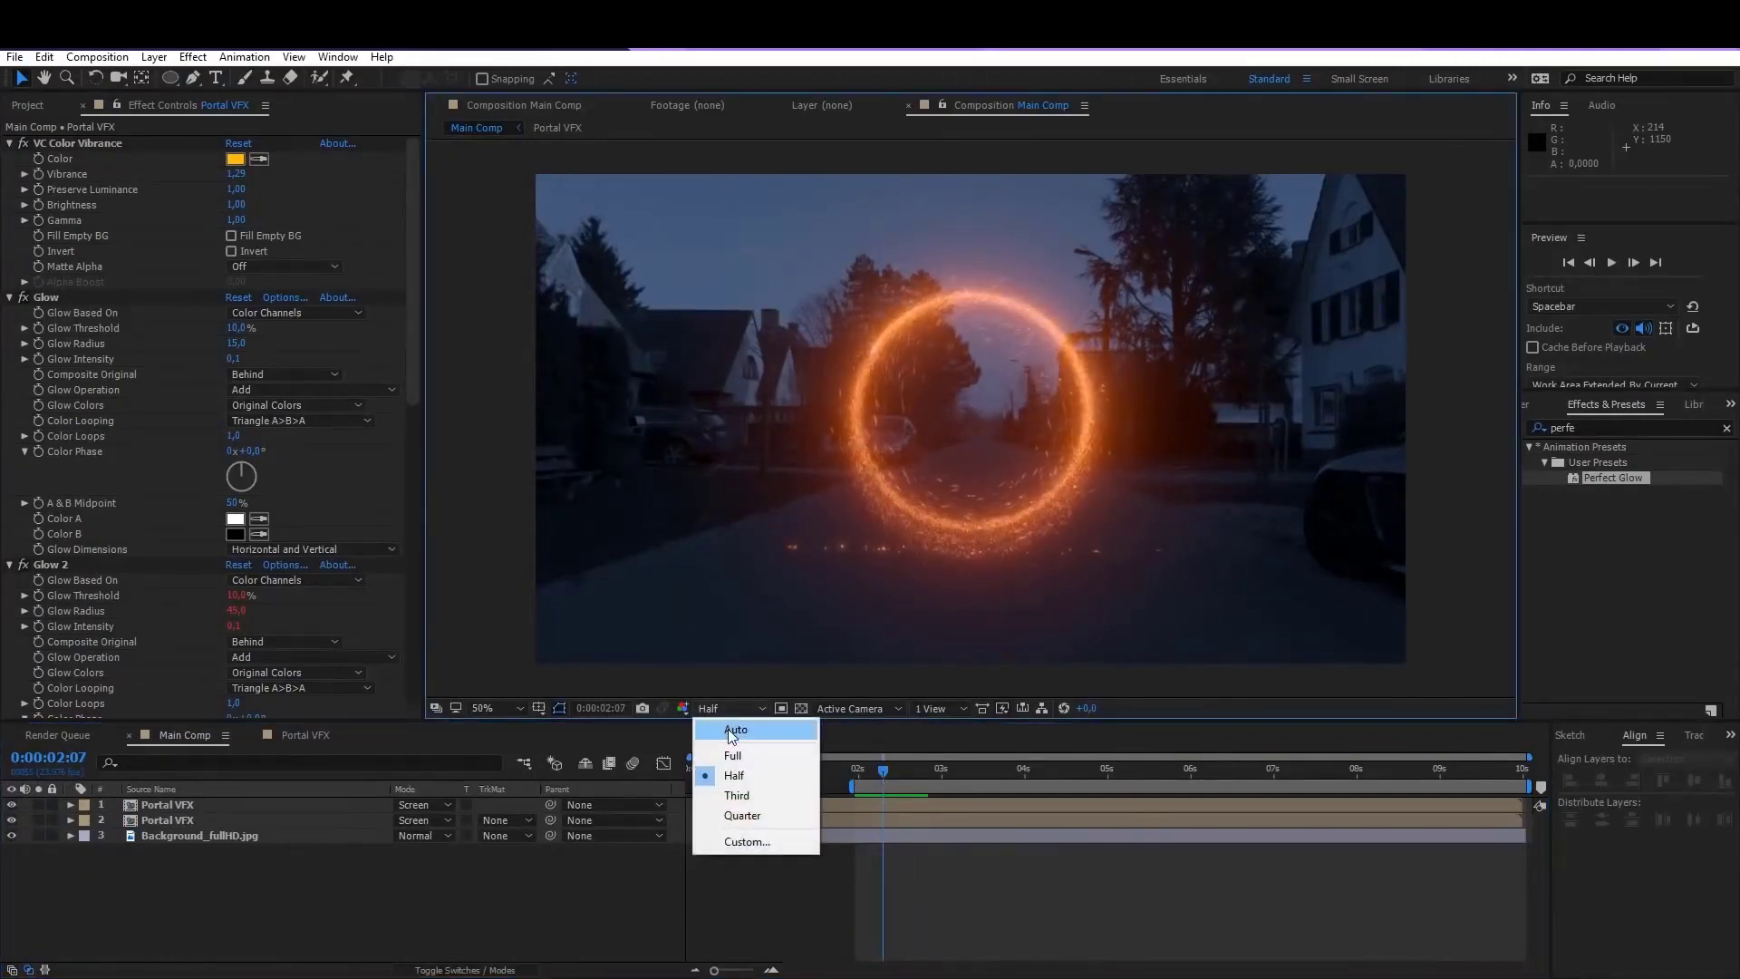
click(730, 754)
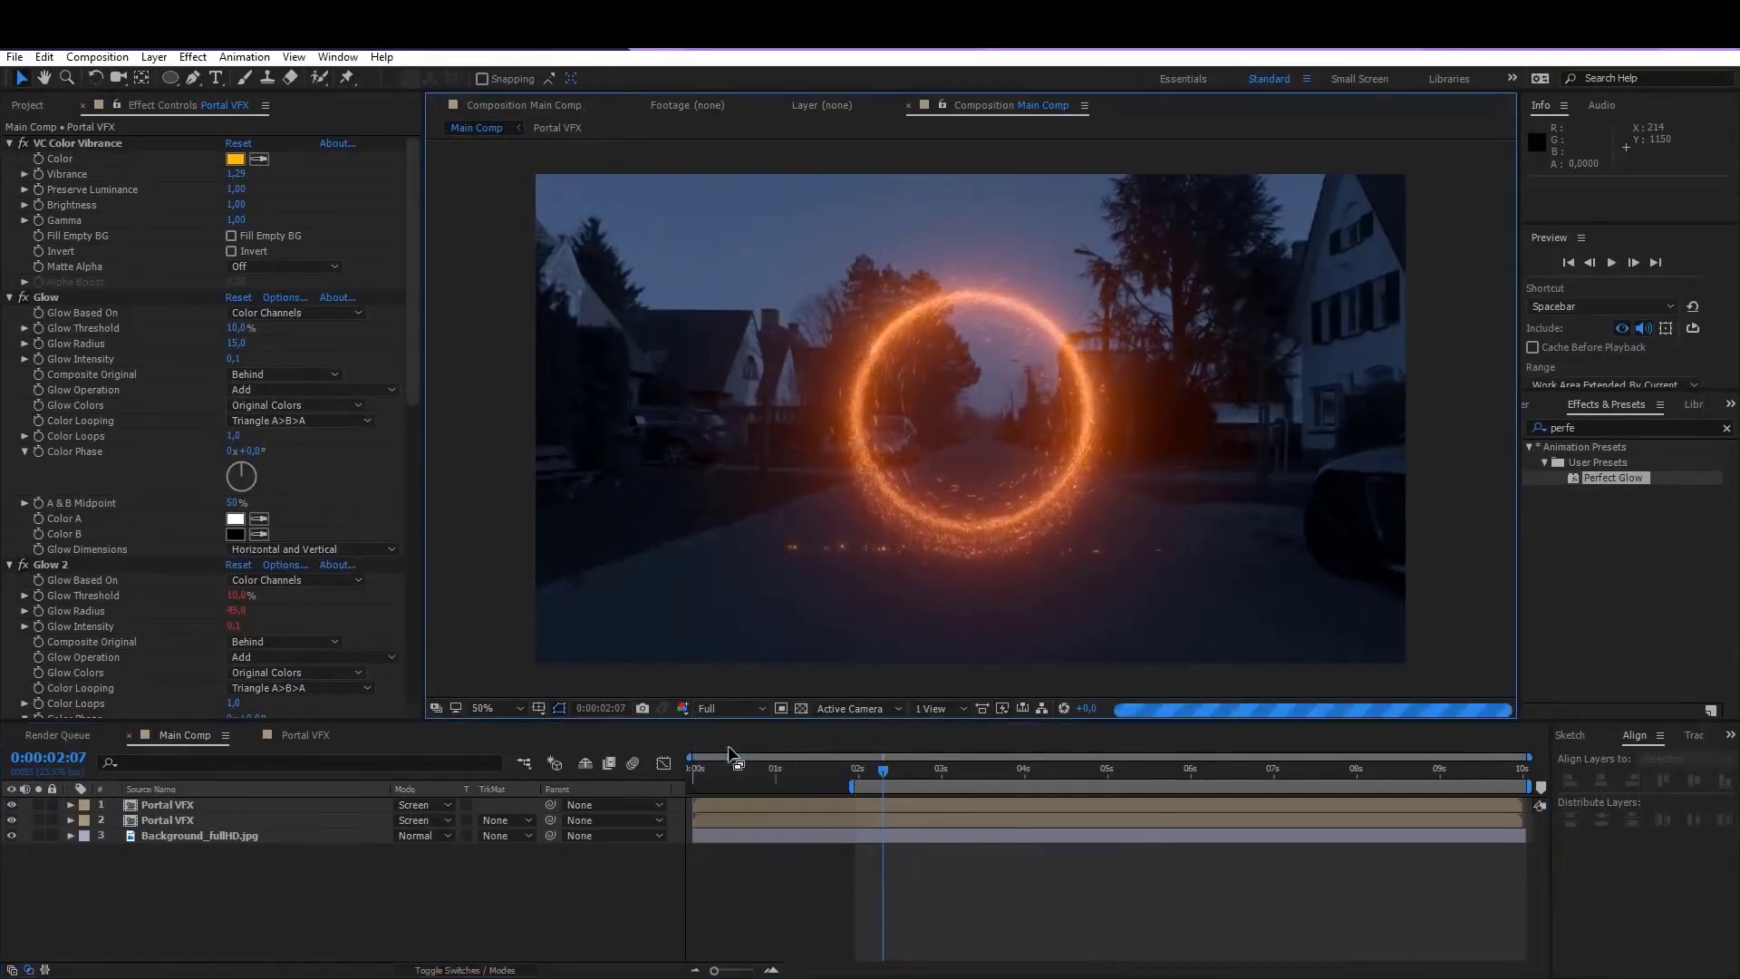
key(period)
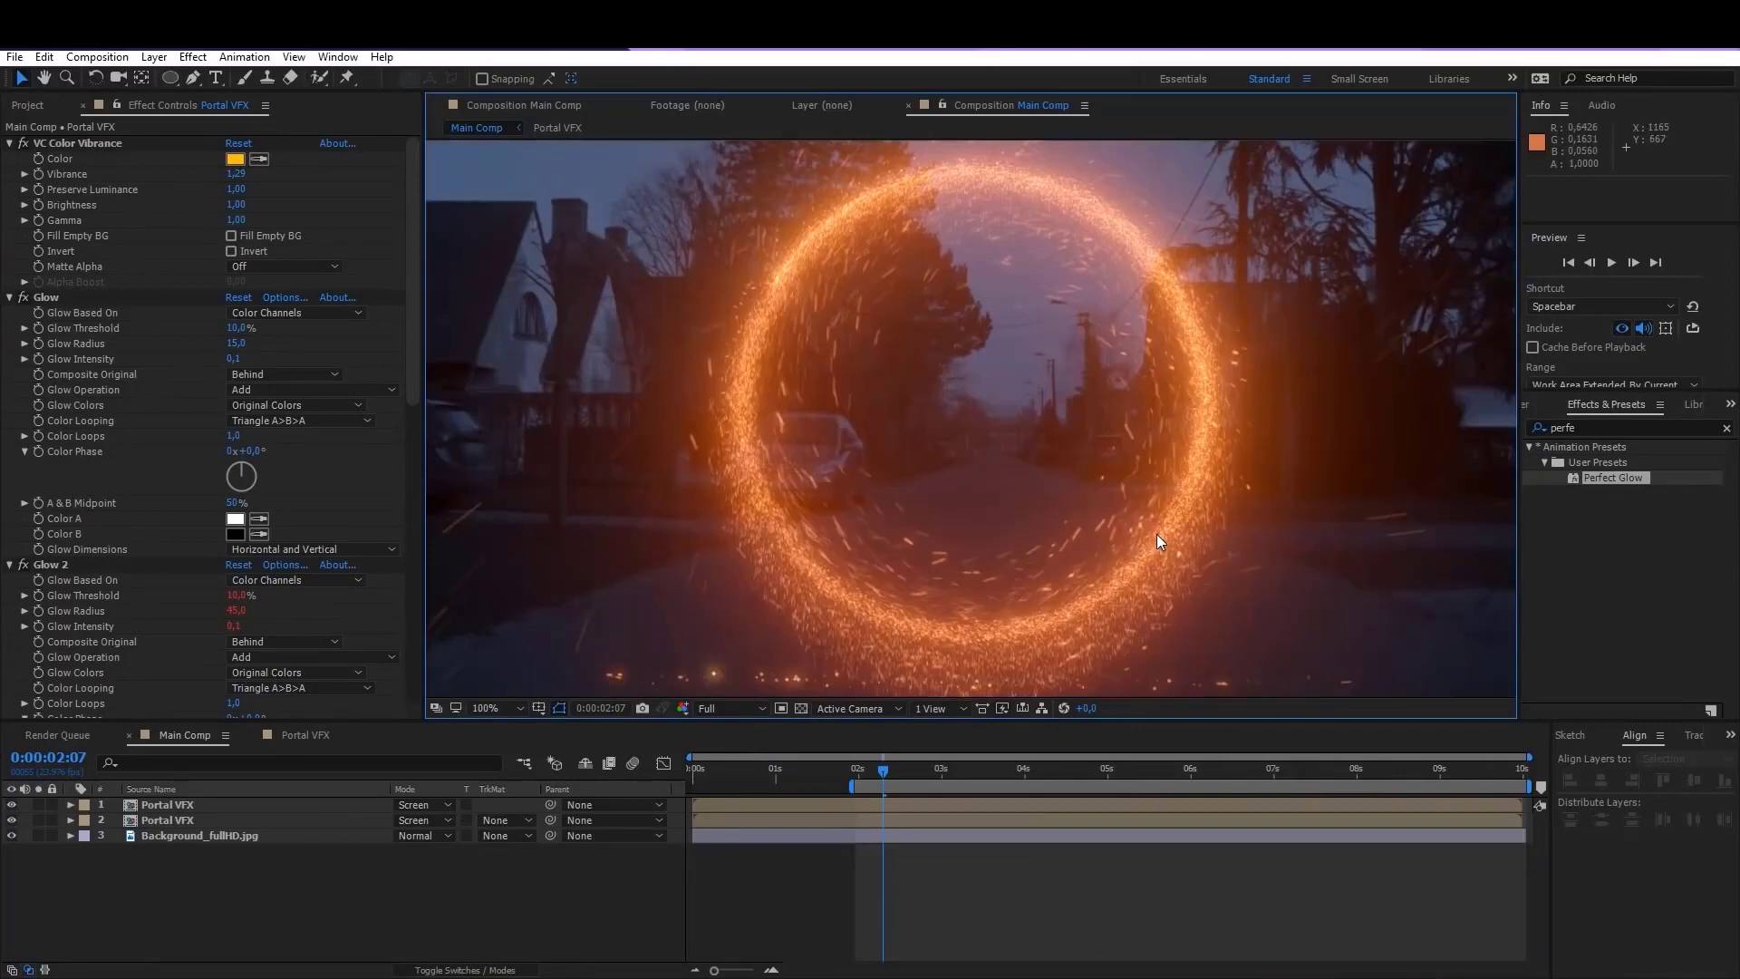
key(comma)
key(period)
Step: Add an adjustment layer above the Portal VFX layers in Main Comp and name it Inside
right_click(290, 864)
mouse_move(351, 696)
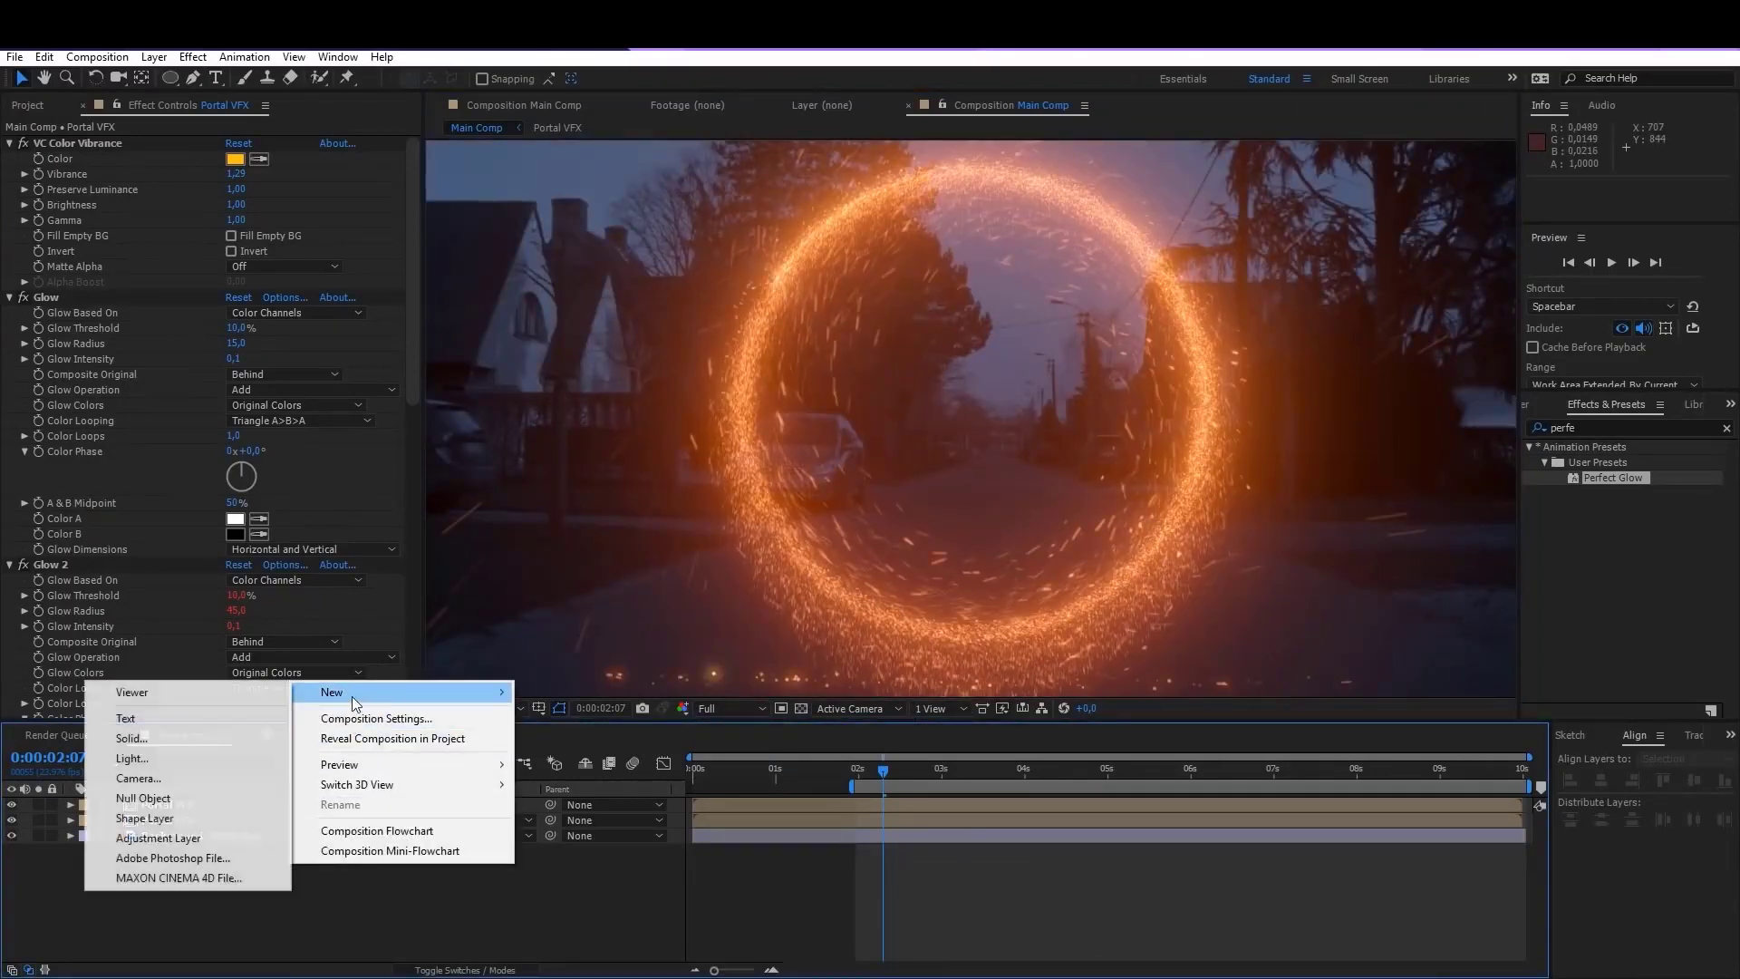
click(160, 836)
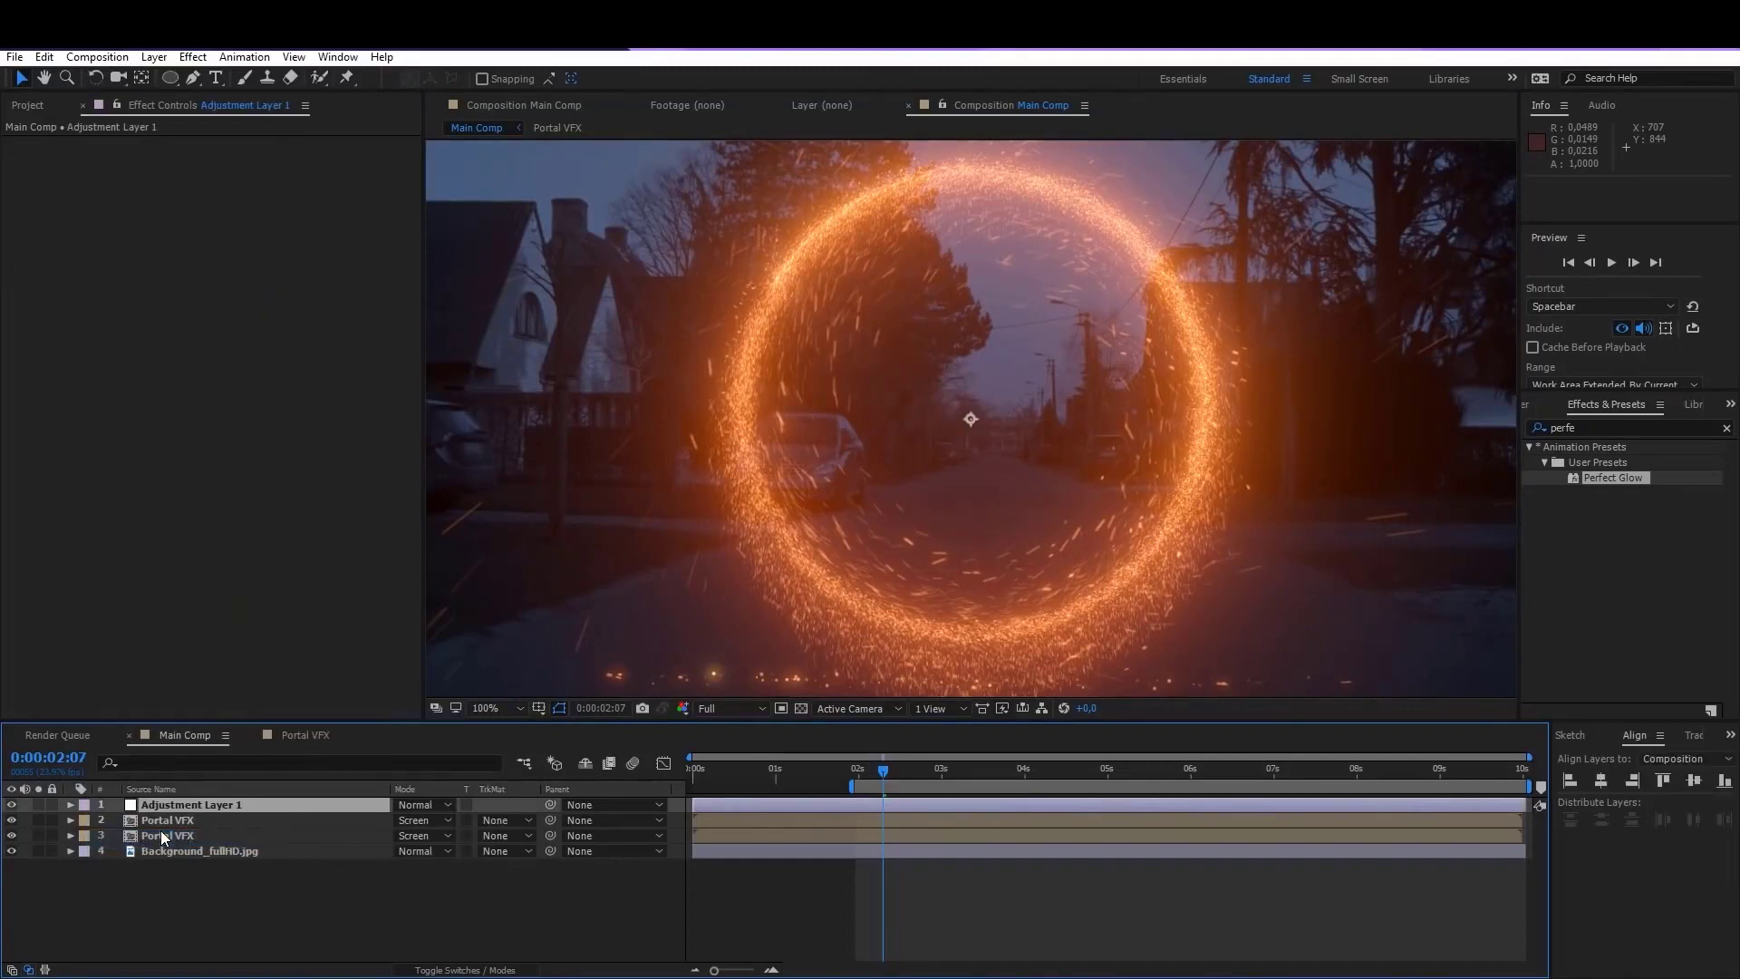
key(Return)
text(Insid)
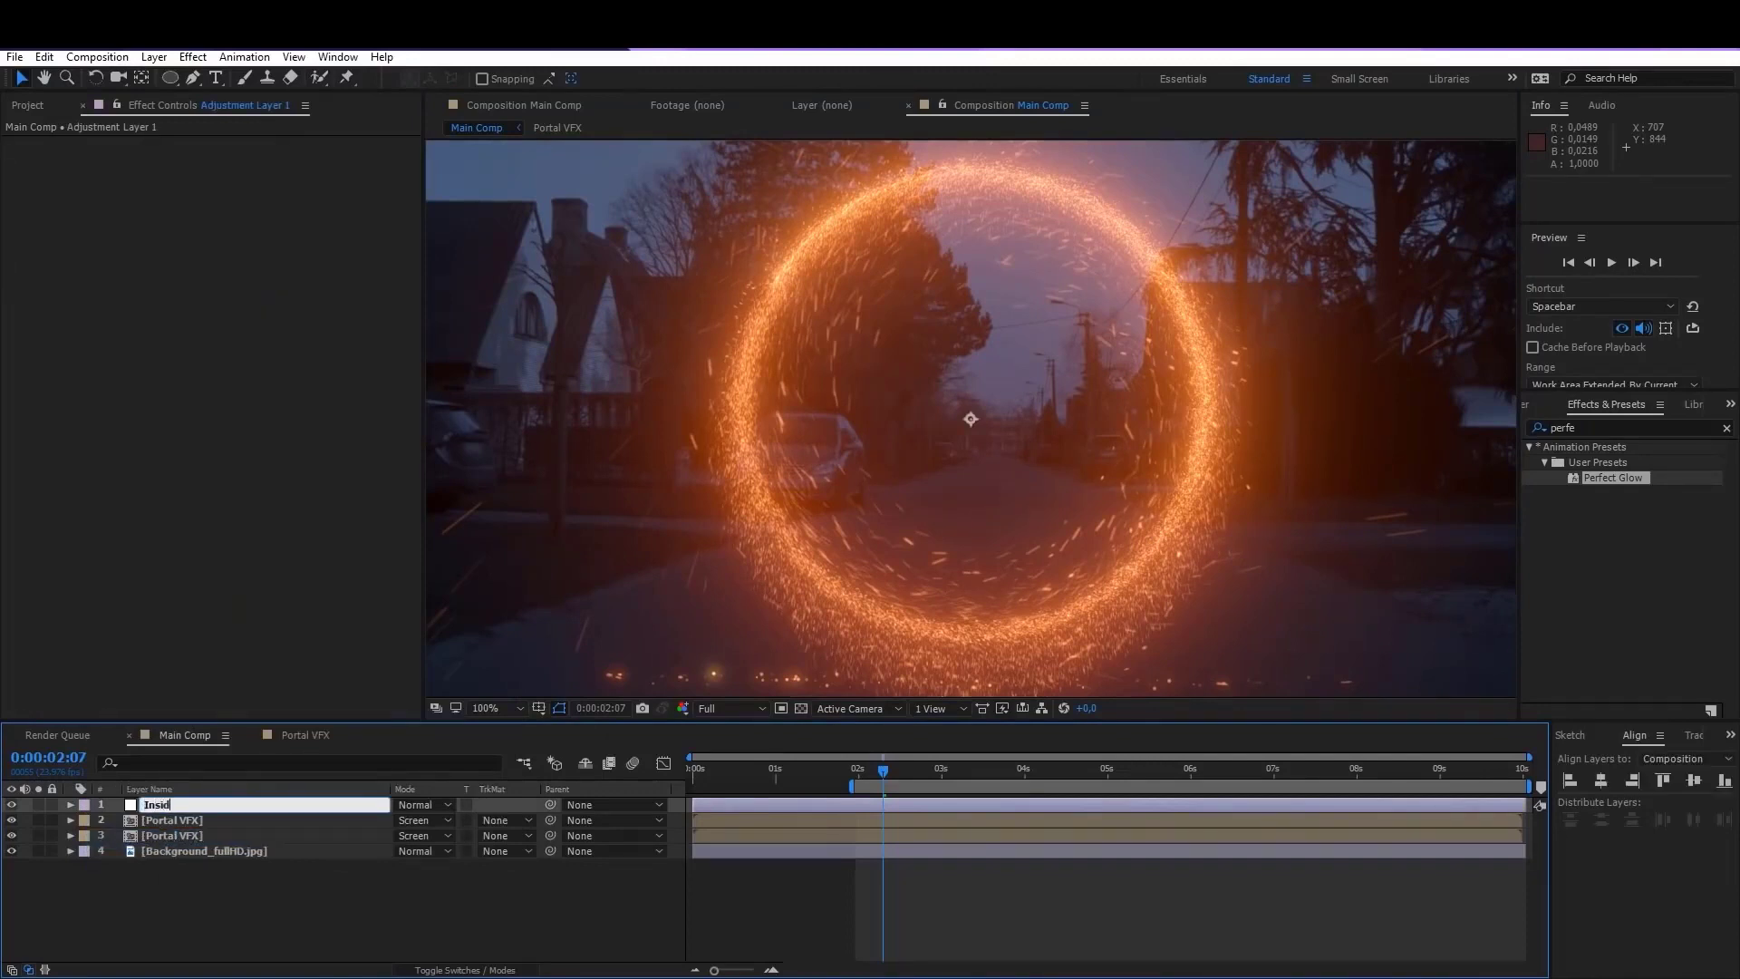
text(e)
key(Return)
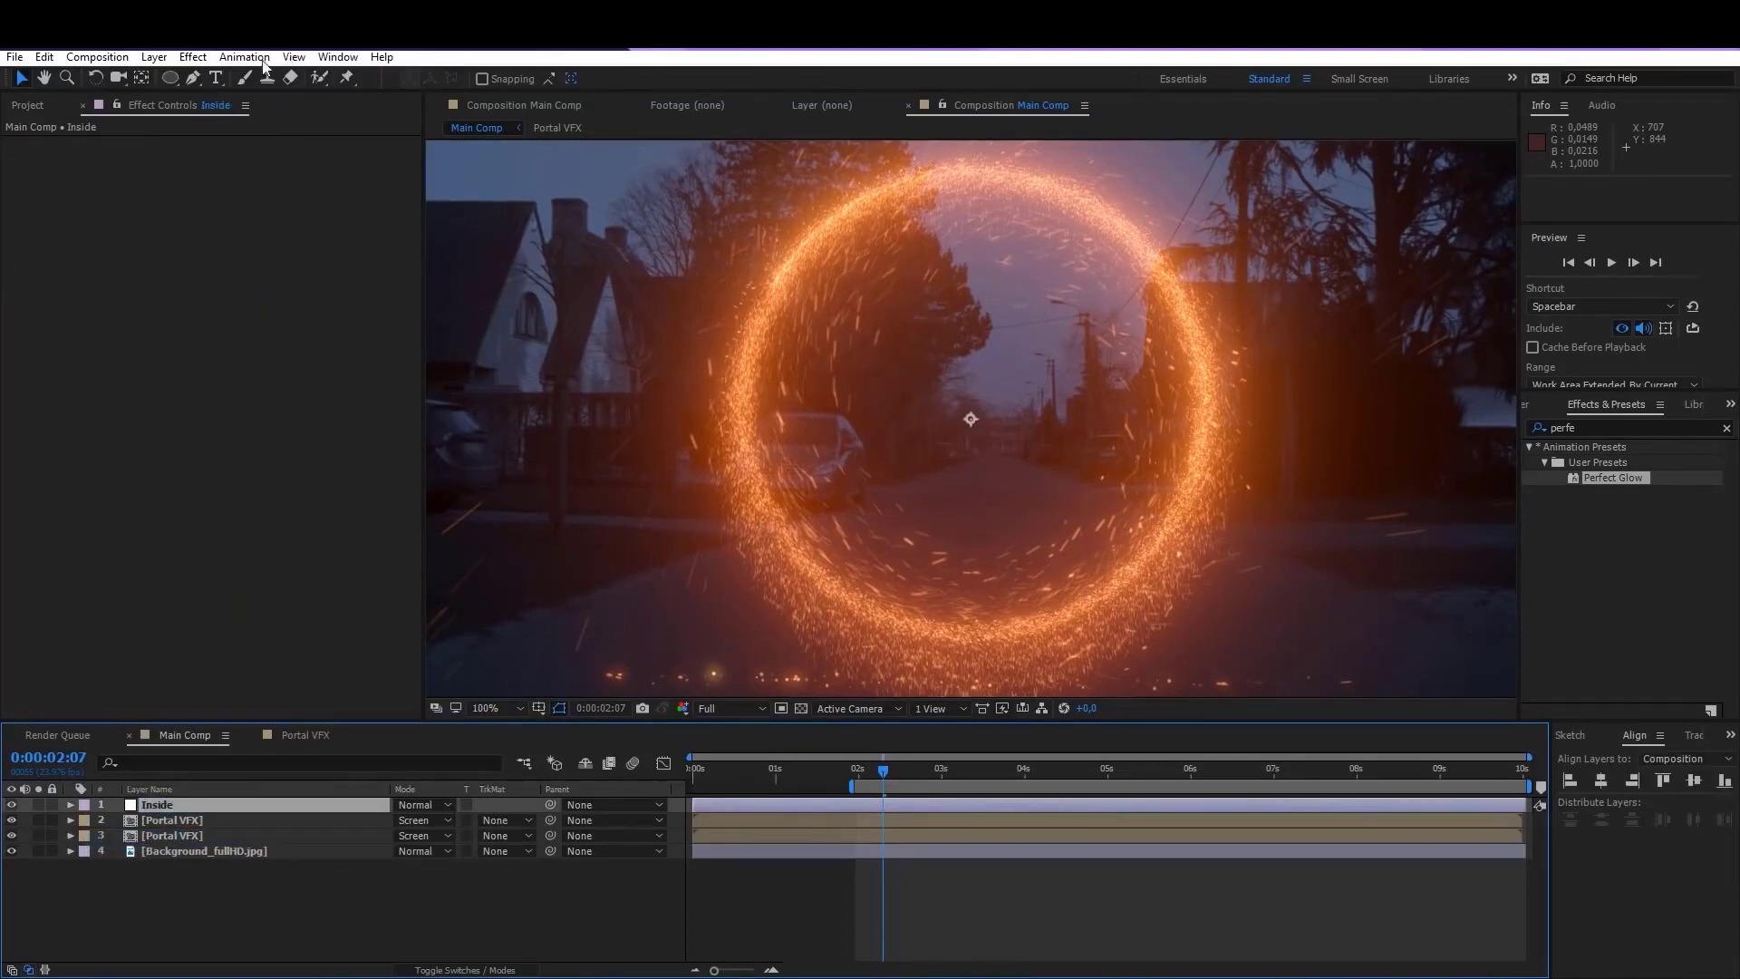
Step: Draw a circular mask on the Inside layer from the portal's center out to the glowing ring
click(169, 78)
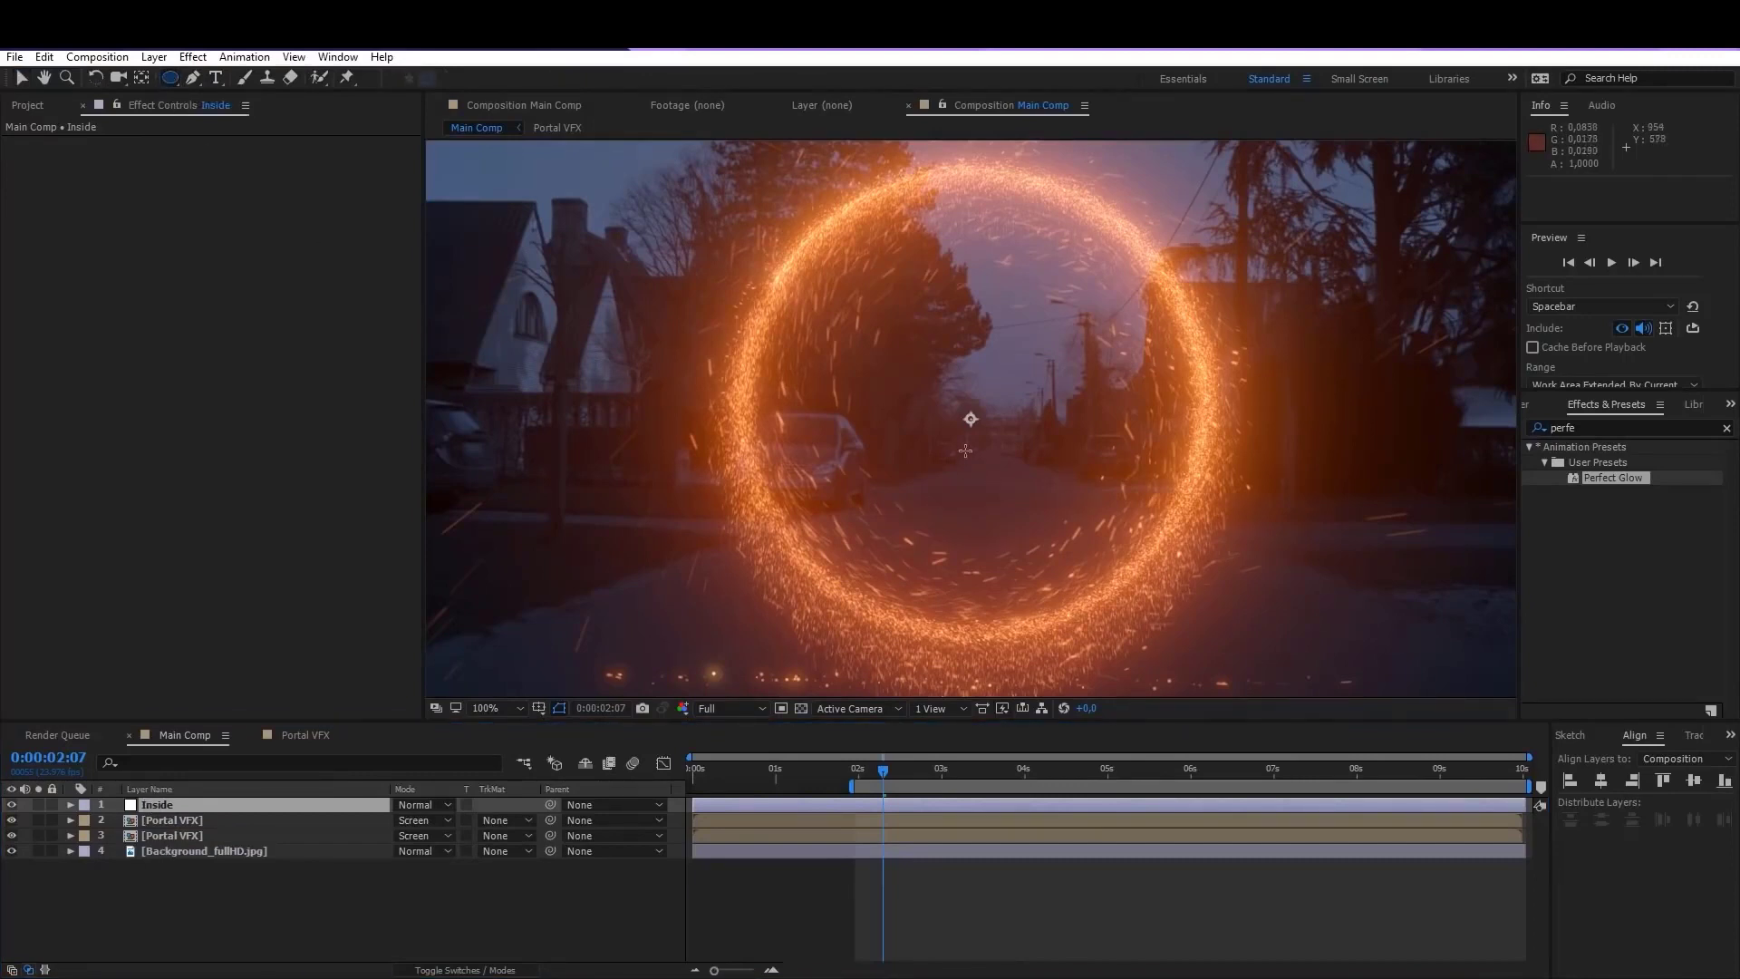
drag(970, 418, 1207, 632)
key(ctrl+space)
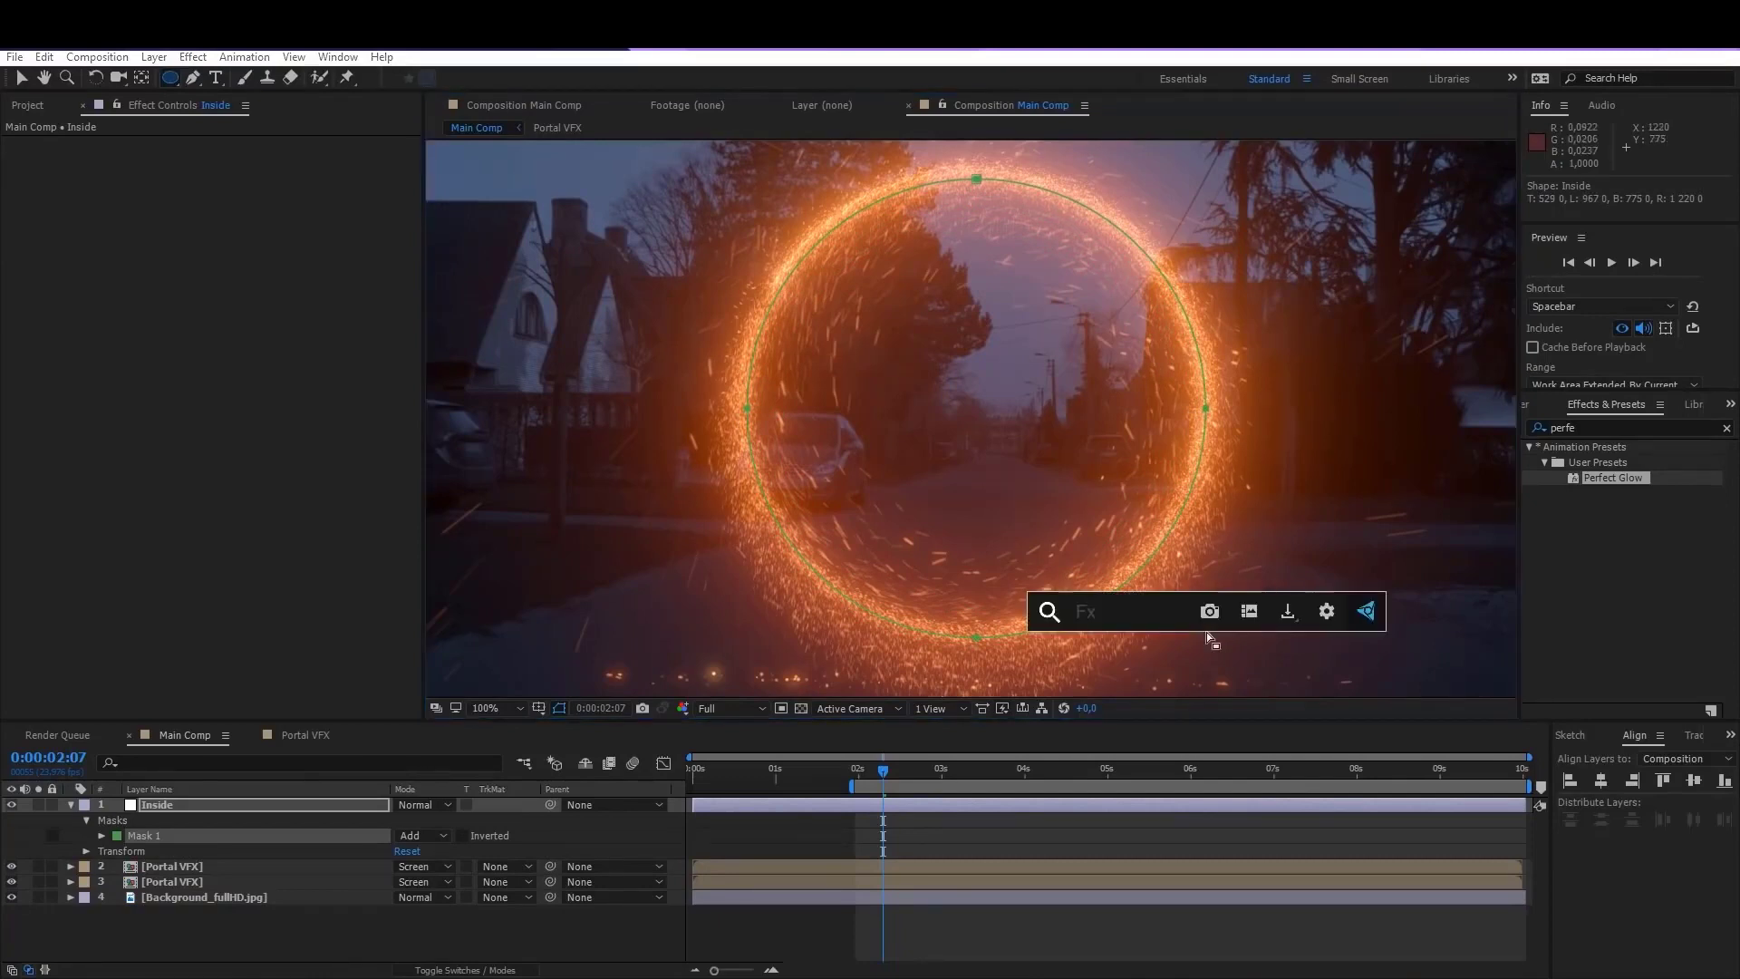
key(Escape)
key(v)
Step: Find the Exposure color correction effect and apply it to the Inside layer
drag(1595, 429, 1464, 420)
text(expo)
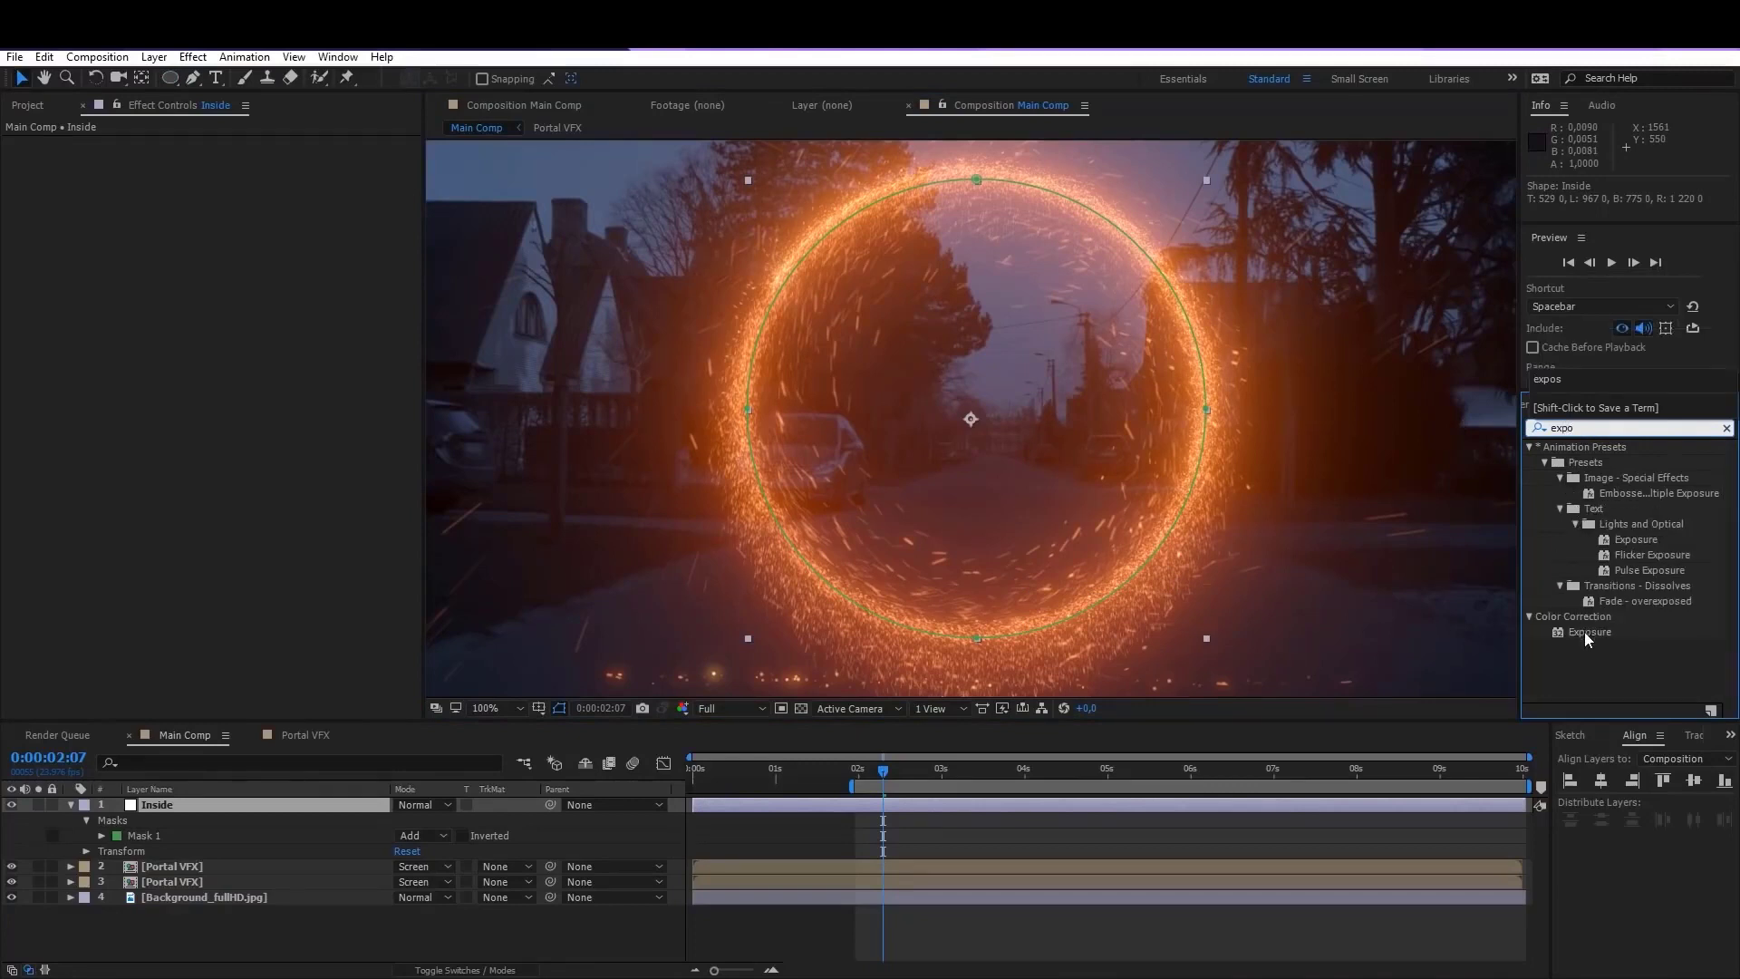
drag(1590, 632, 194, 804)
Step: Find the Turbulent Displace effect and add it to the Inside layer below Exposure
drag(1595, 427, 1416, 428)
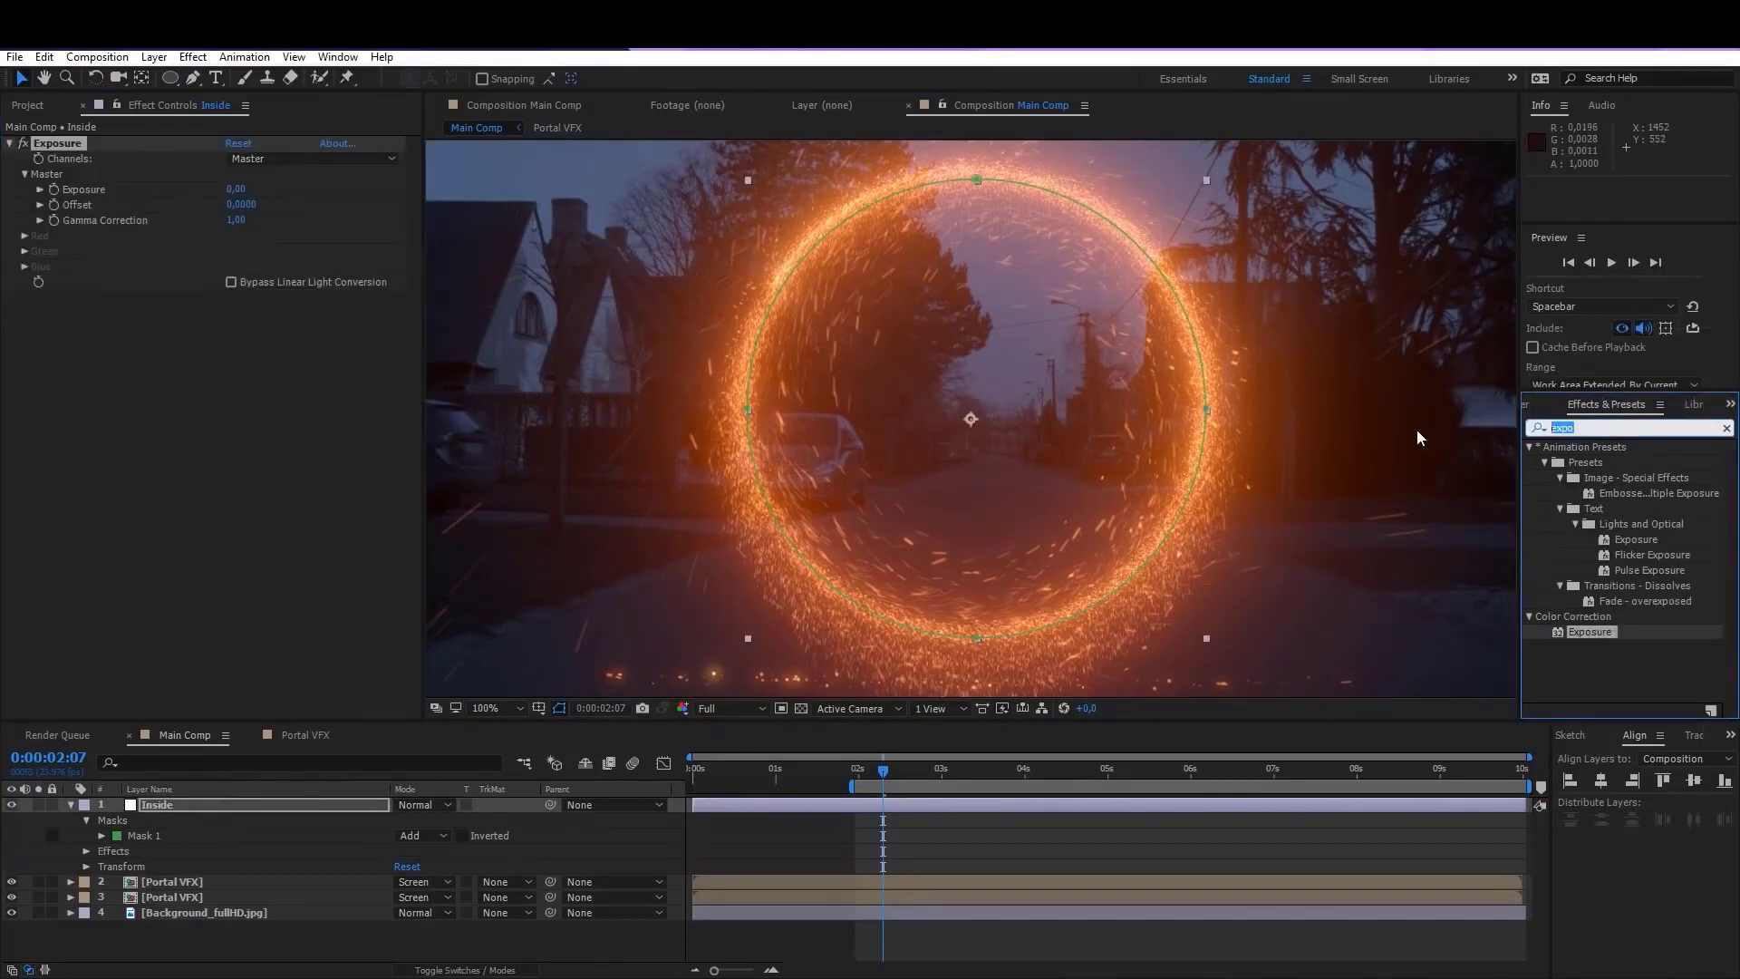
text(tutr)
key(BackSpace)
key(BackSpace)
text(rb)
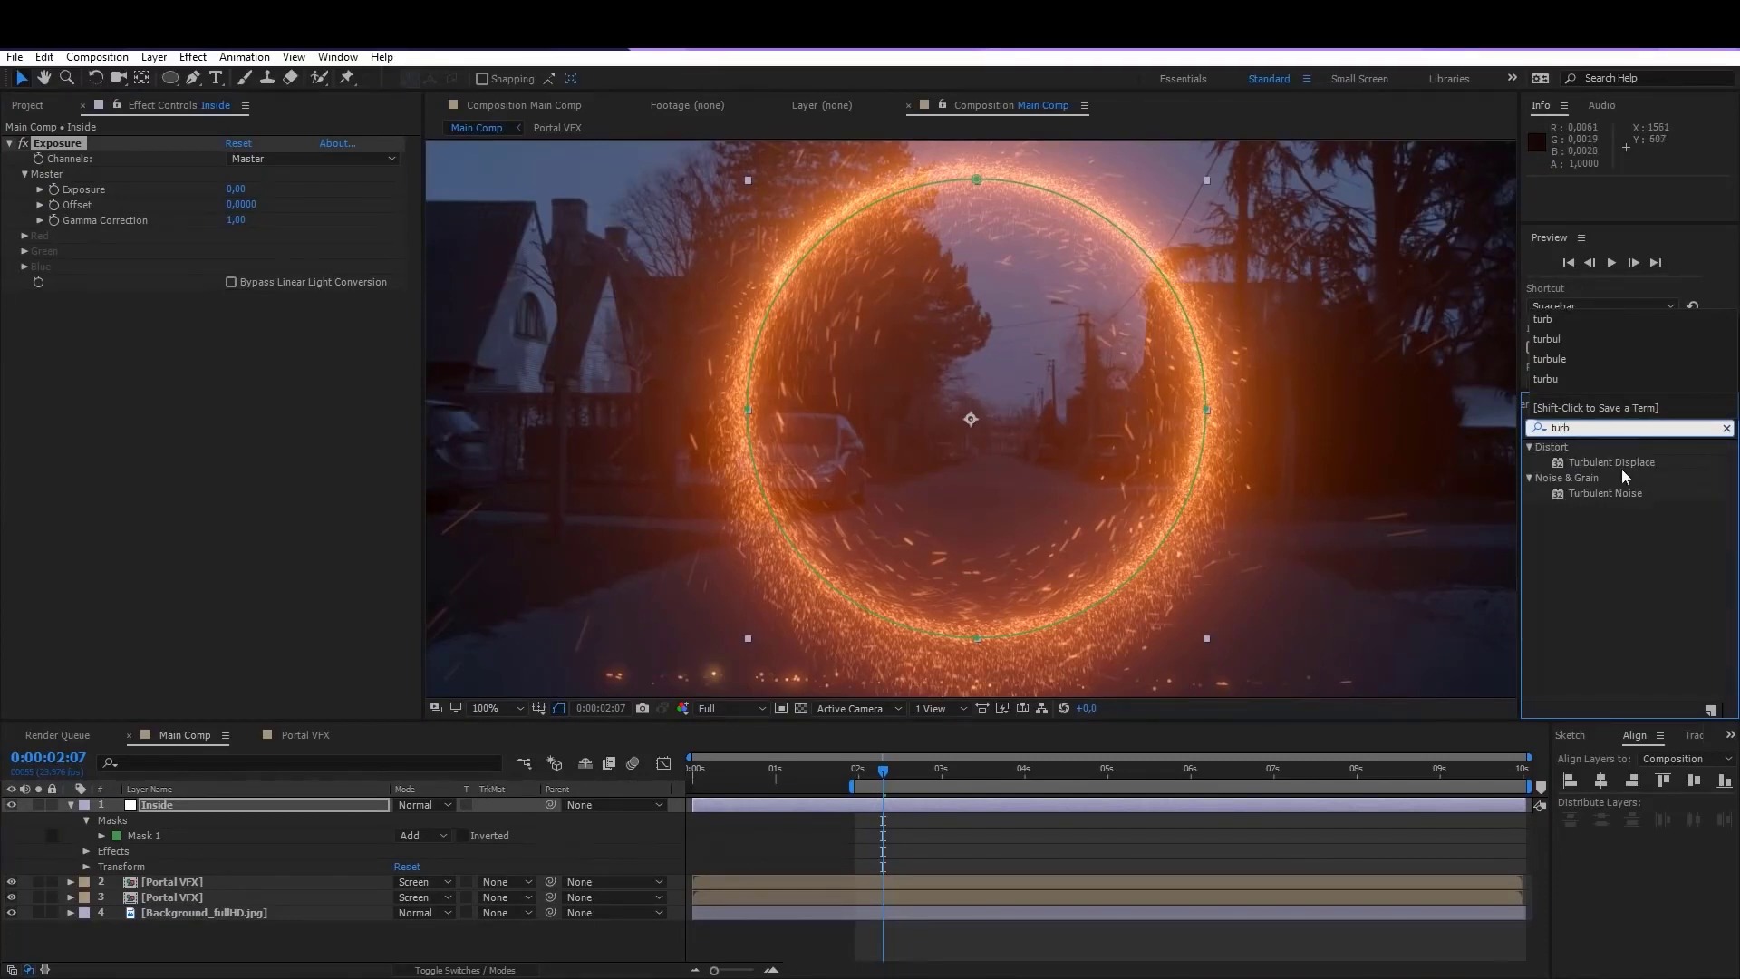
drag(1622, 470, 272, 426)
Step: Try the Inside layer's Exposure at 0.72 and -0.87, viewing the whole composition at 50%
drag(235, 192, 320, 202)
scroll(761, 359, down, 2)
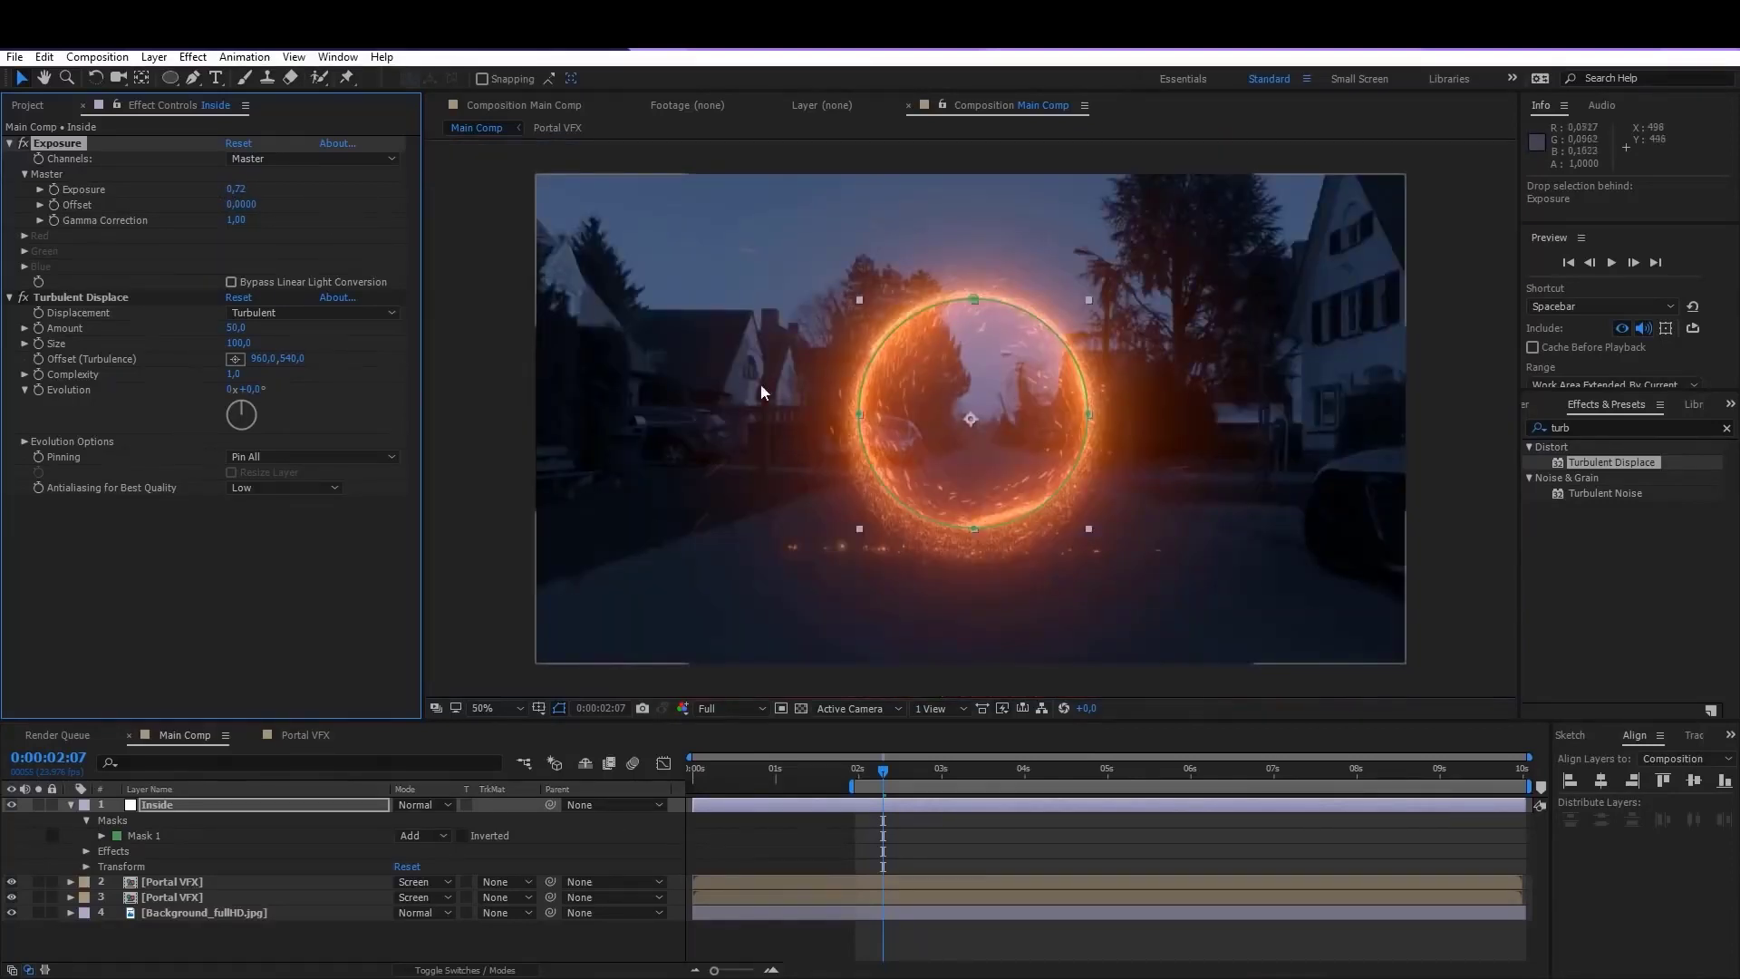
click(933, 839)
drag(234, 190, 255, 195)
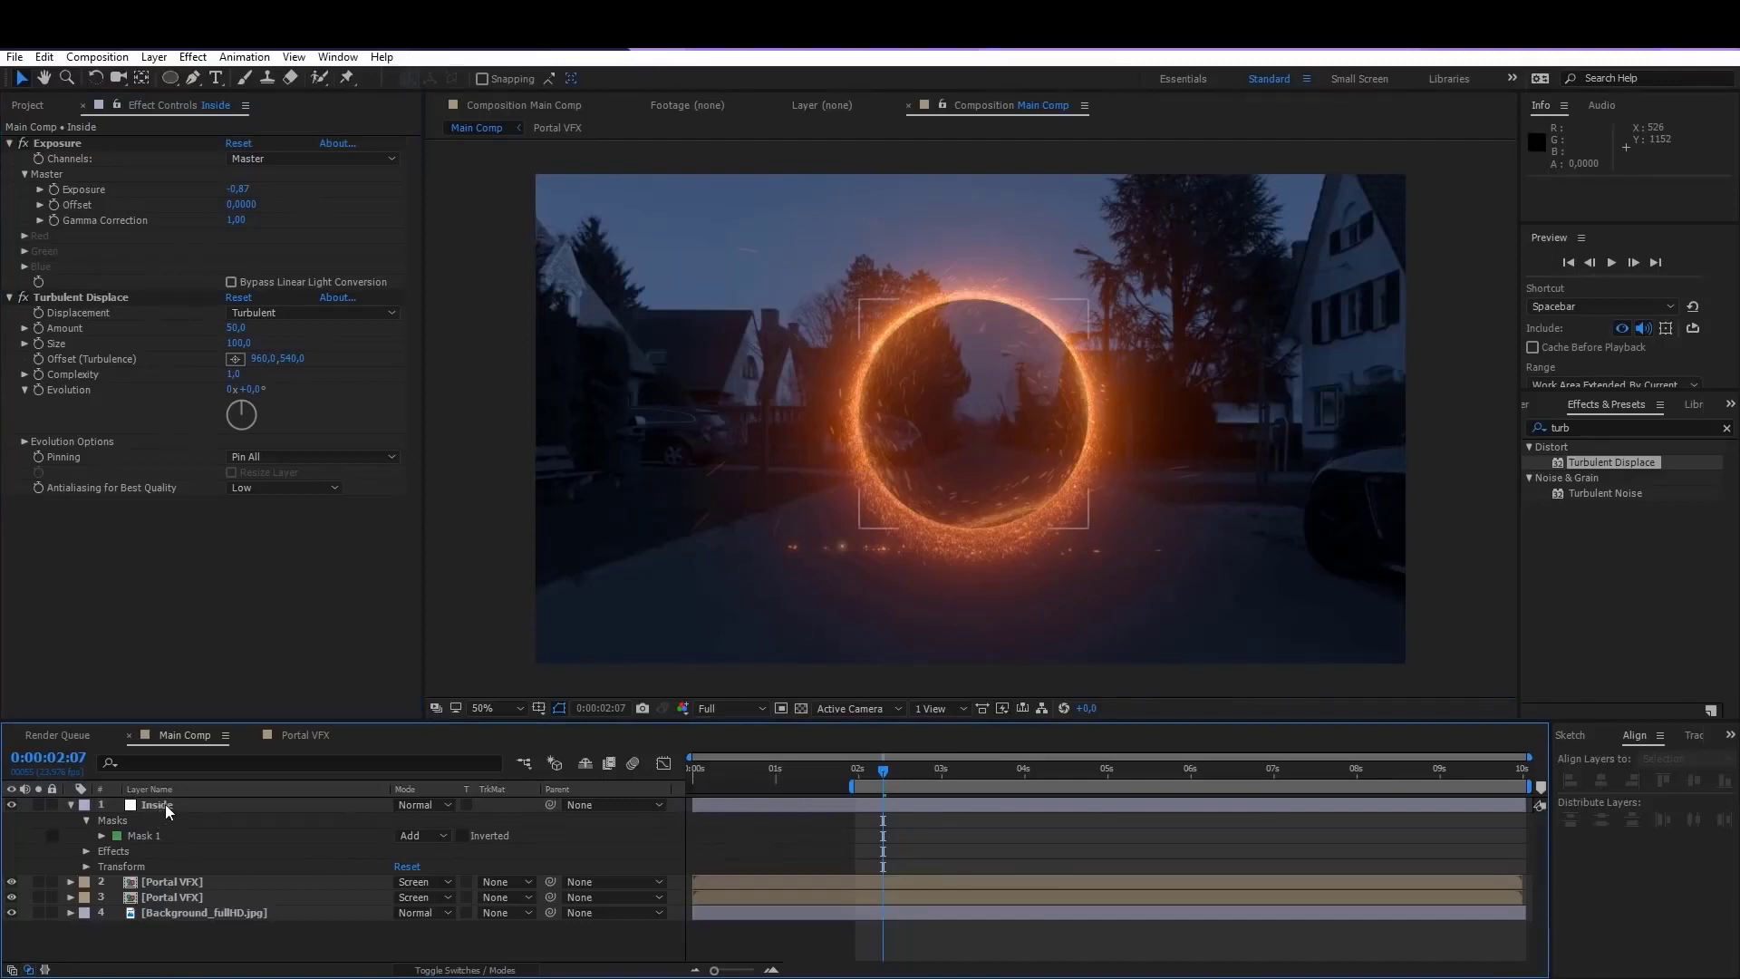
Step: Move the Inside layer below both Portal VFX layers, directly above the background
drag(164, 804, 205, 901)
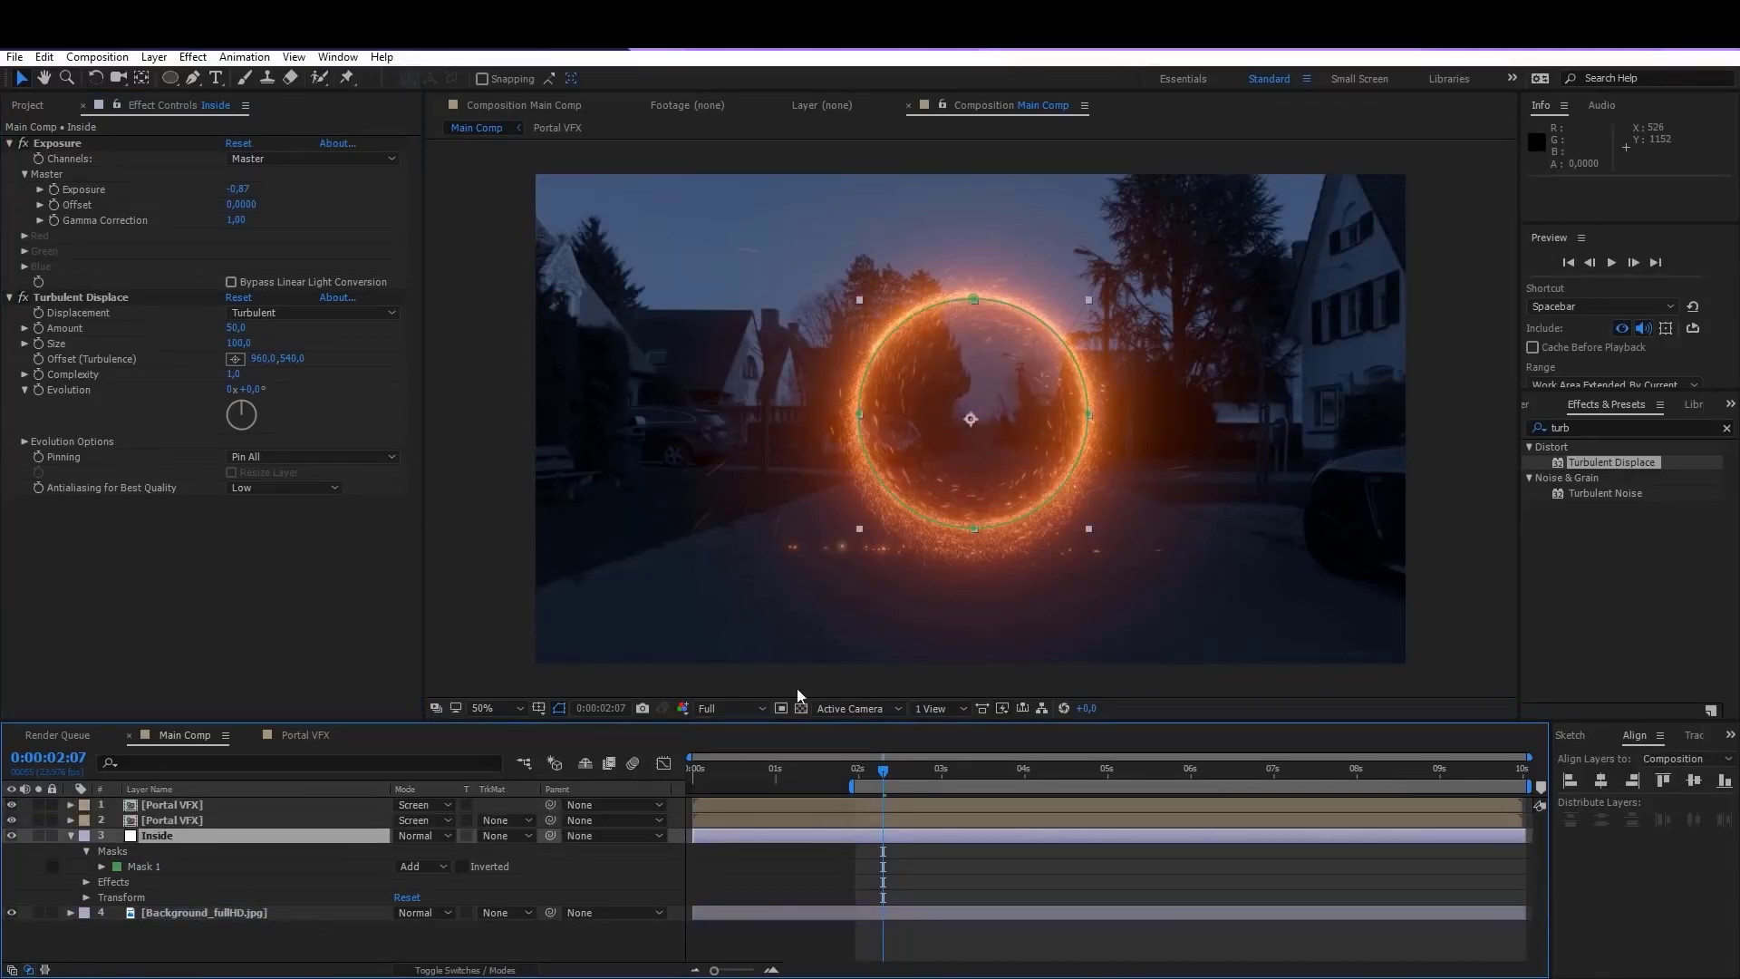
click(847, 852)
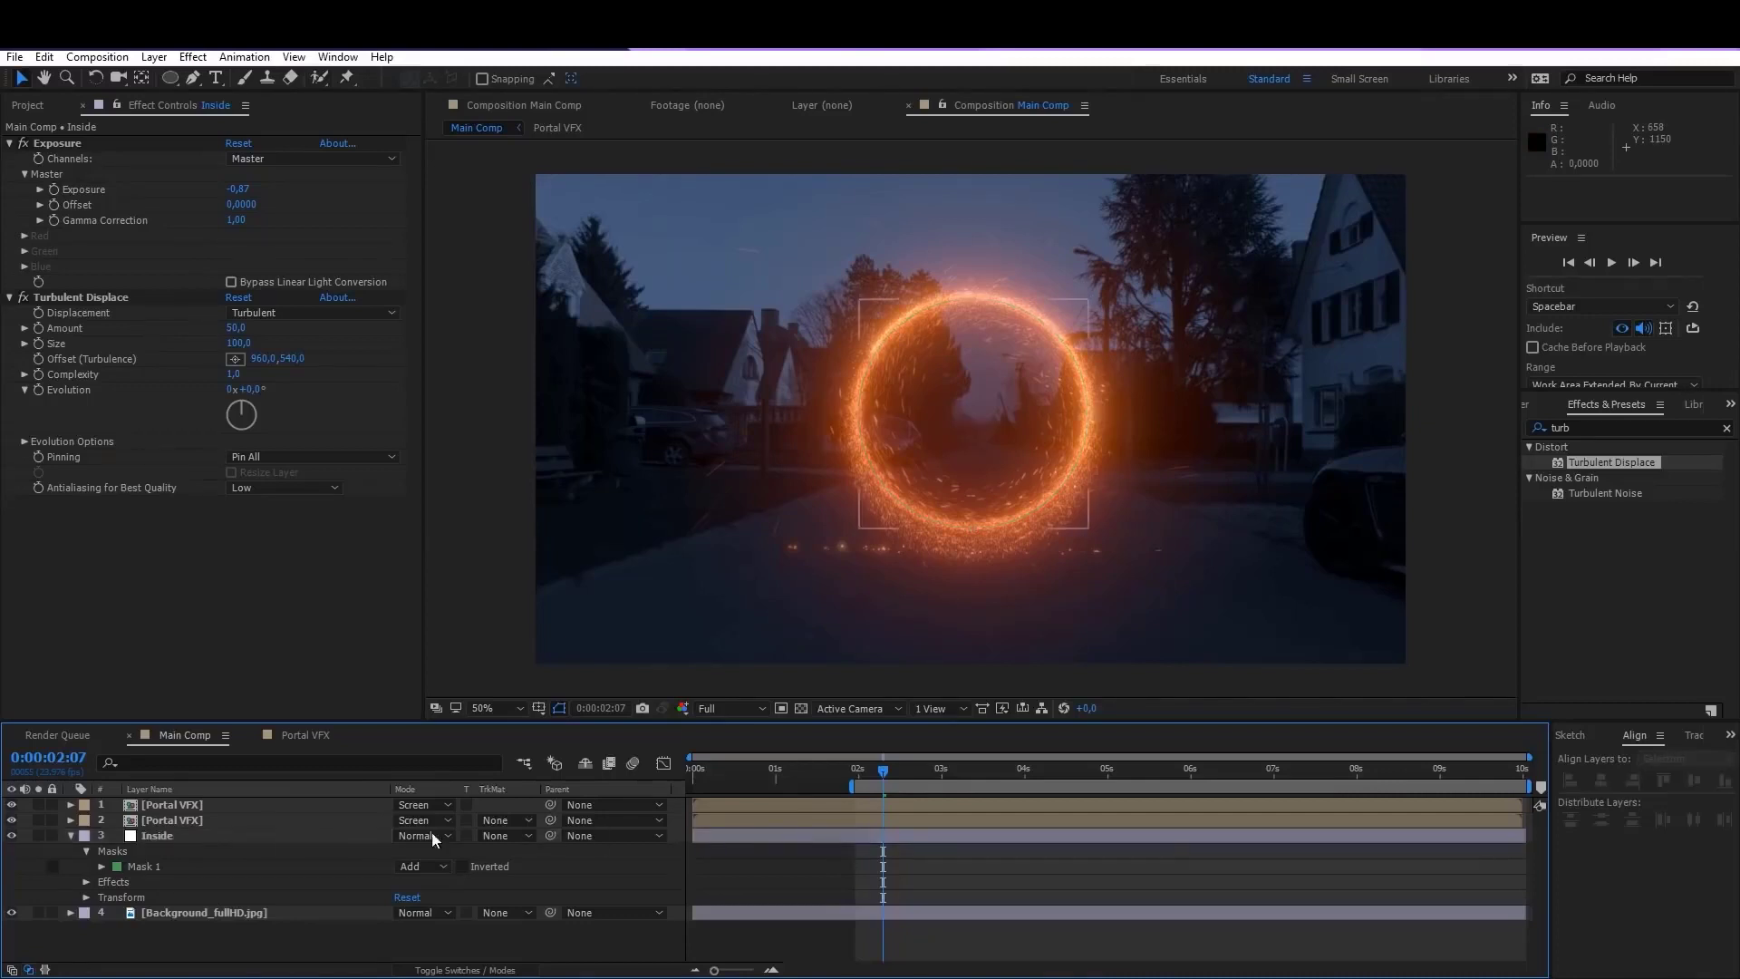
Step: Compare the portal with the Inside layer hidden and shown, and set its Exposure to 2.82
click(12, 834)
click(12, 835)
click(11, 835)
click(12, 835)
drag(241, 189, 933, 841)
Step: Add a Photo Filter effect to the Inside layer and set its Density to 64%
click(934, 835)
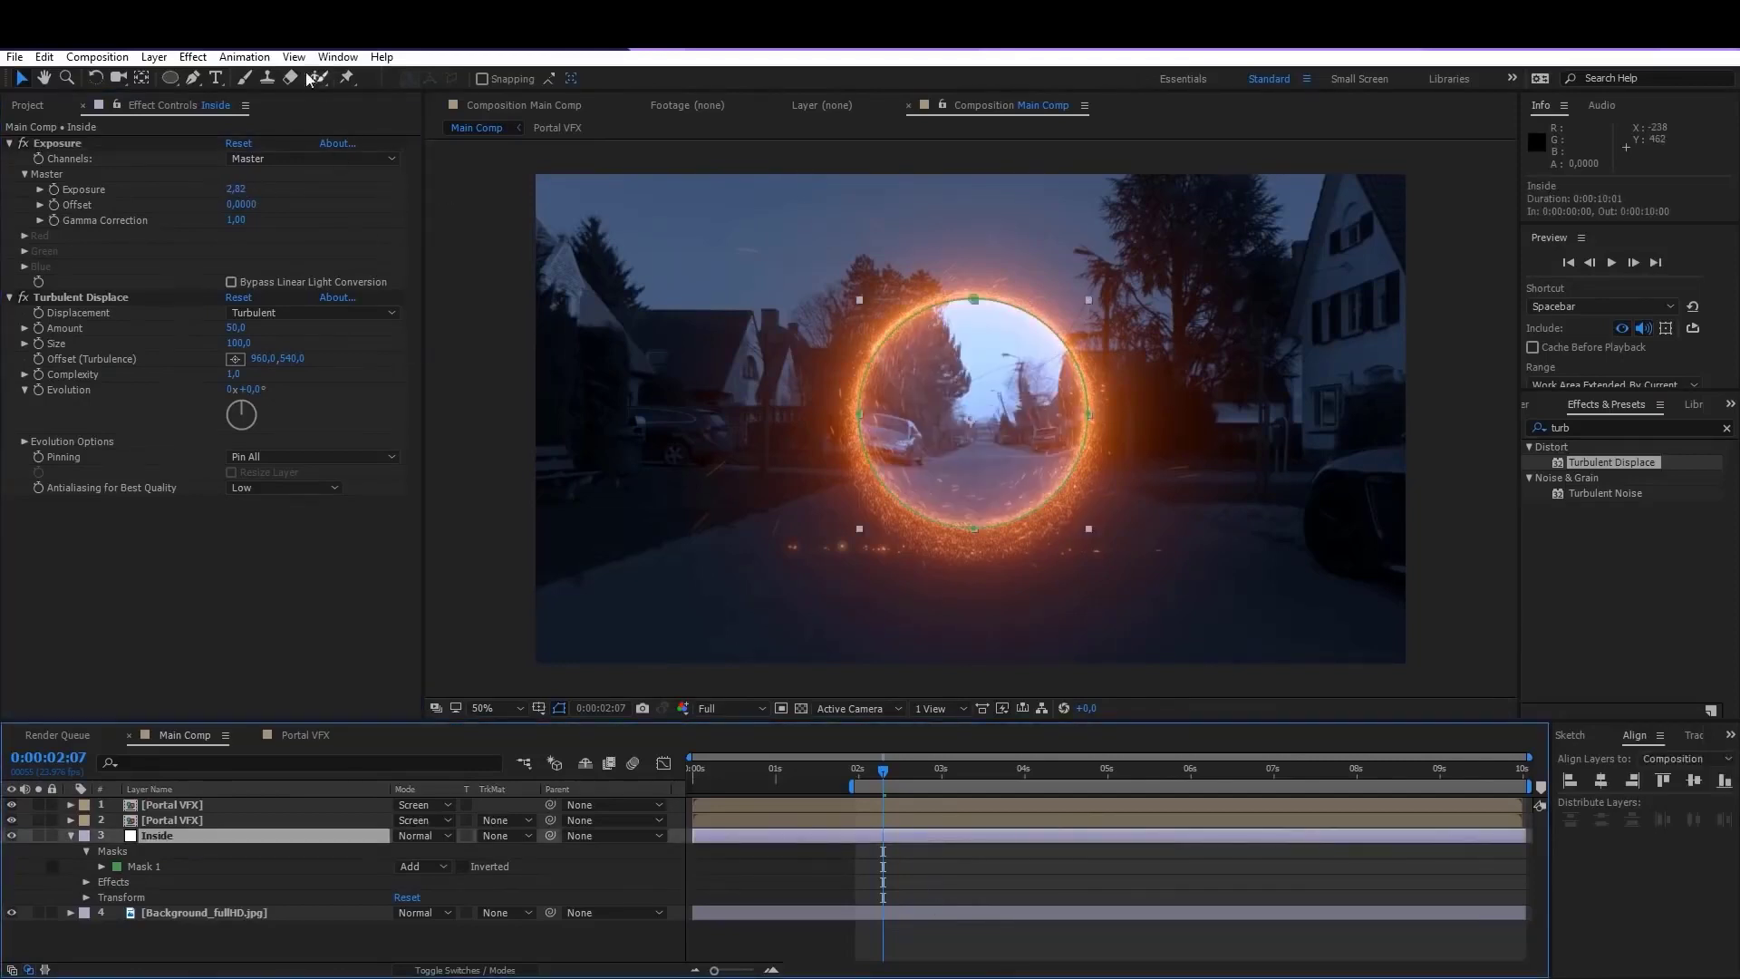
click(193, 57)
mouse_move(217, 243)
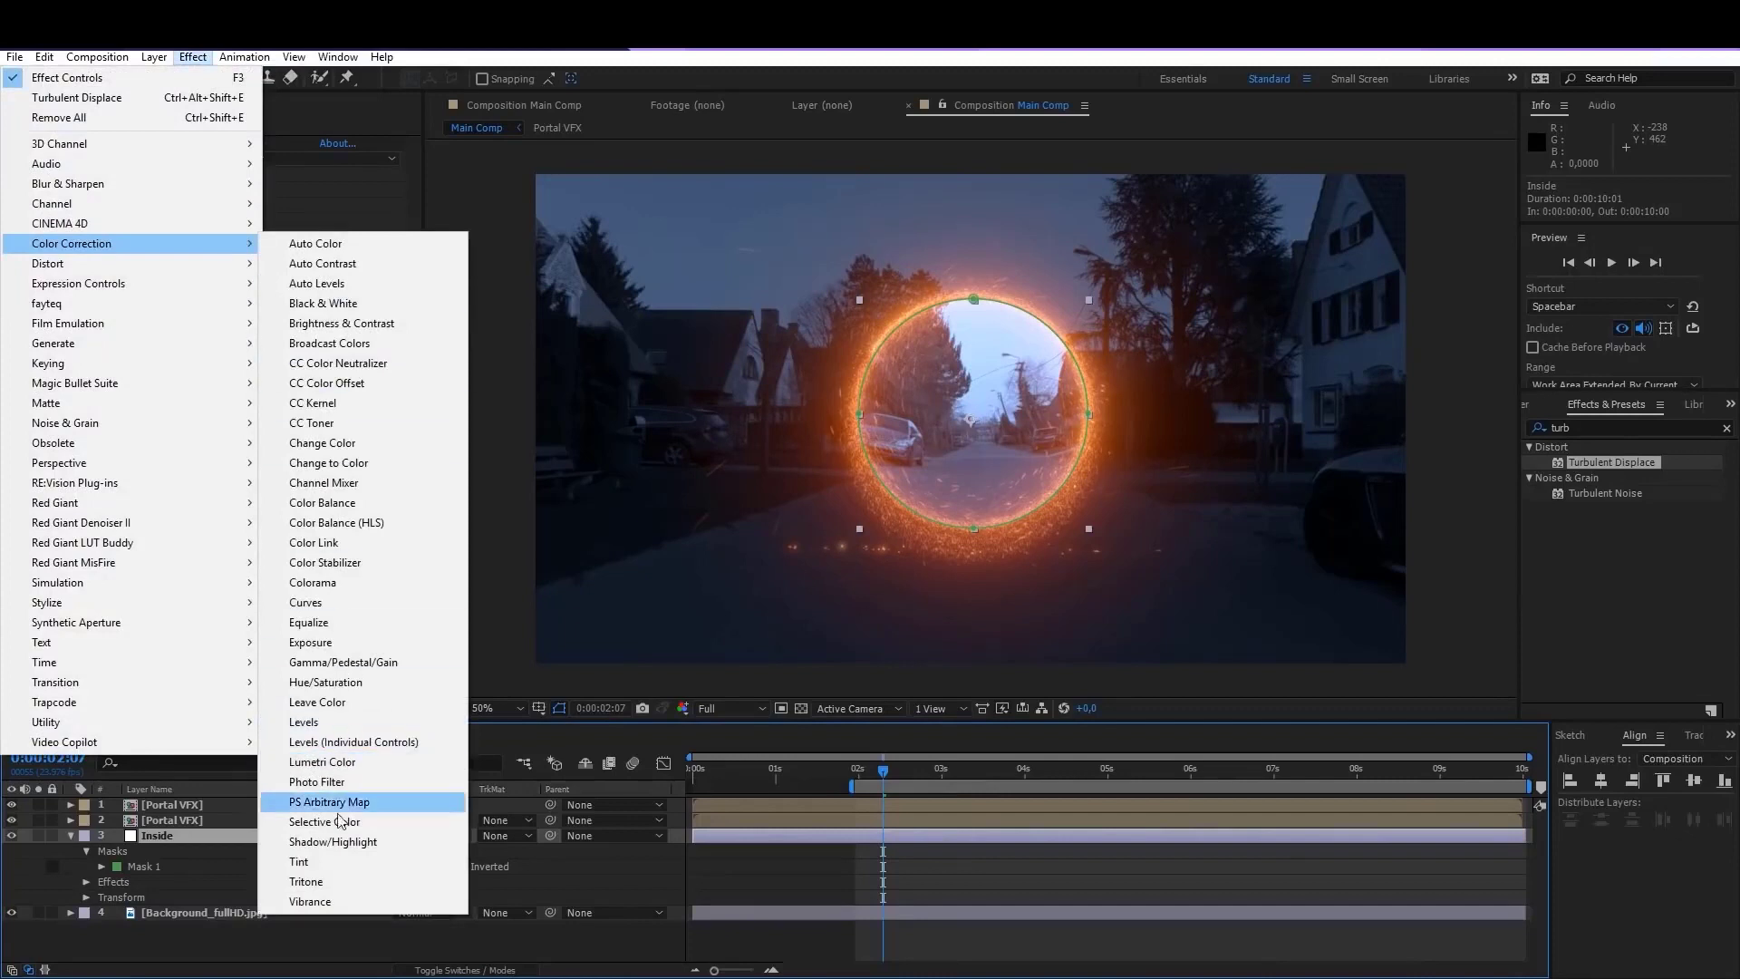
click(364, 781)
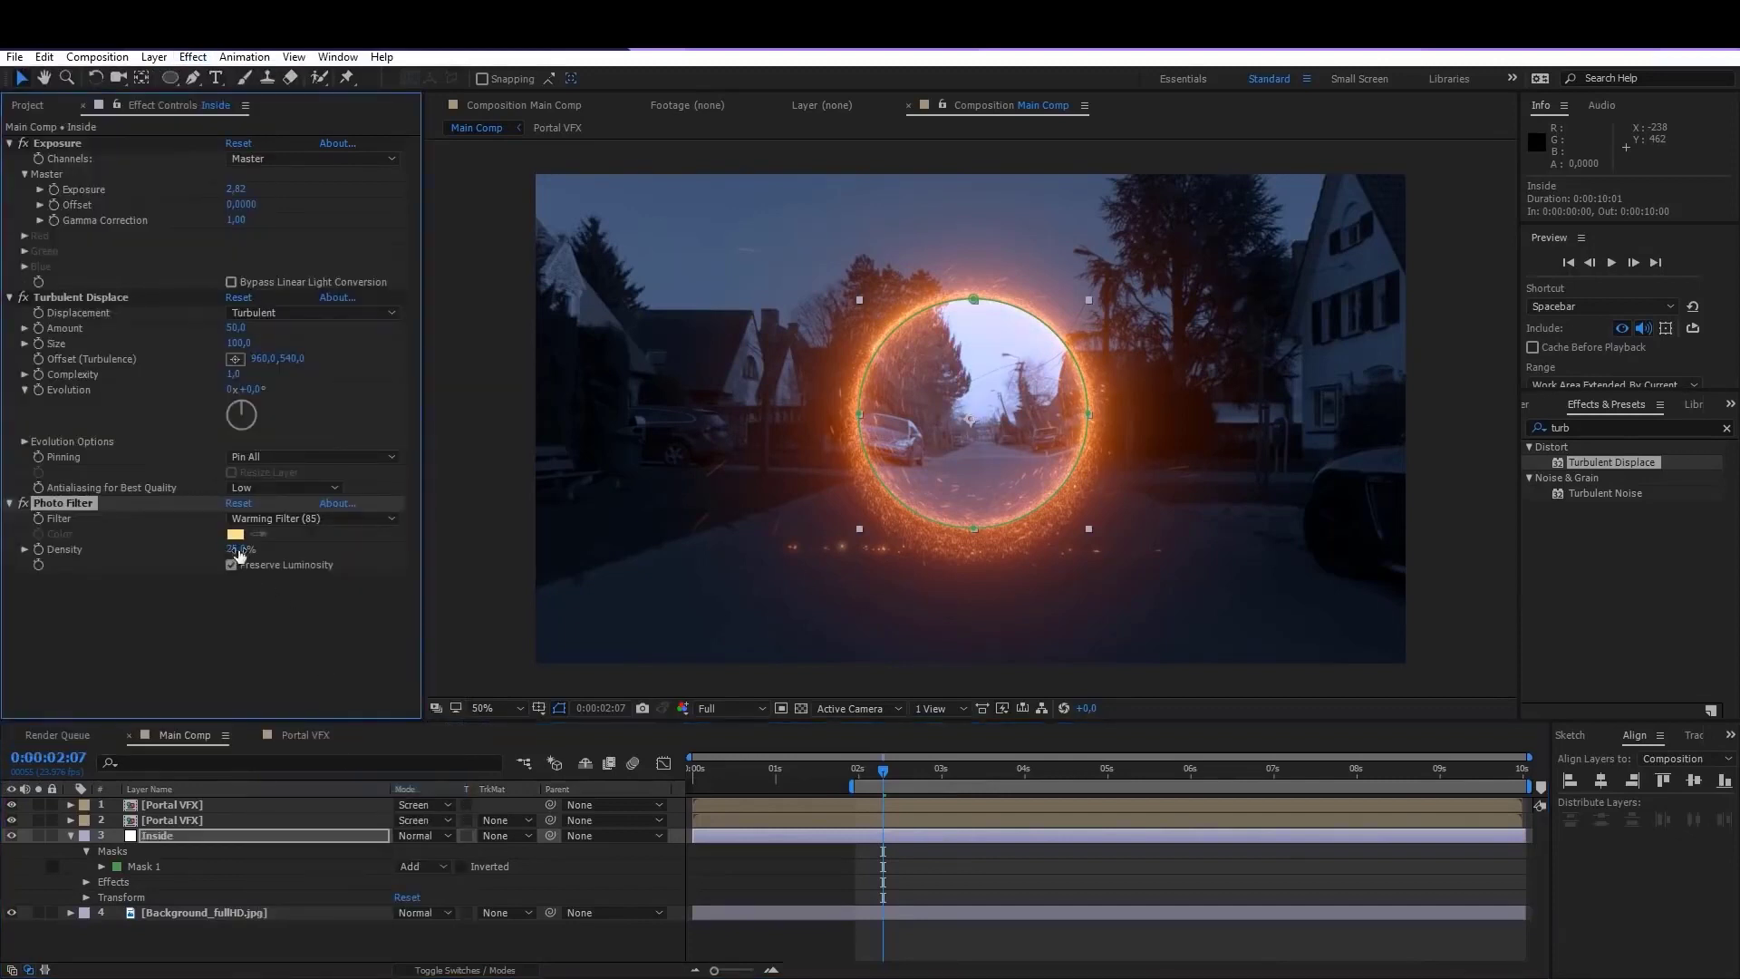
drag(236, 550, 475, 553)
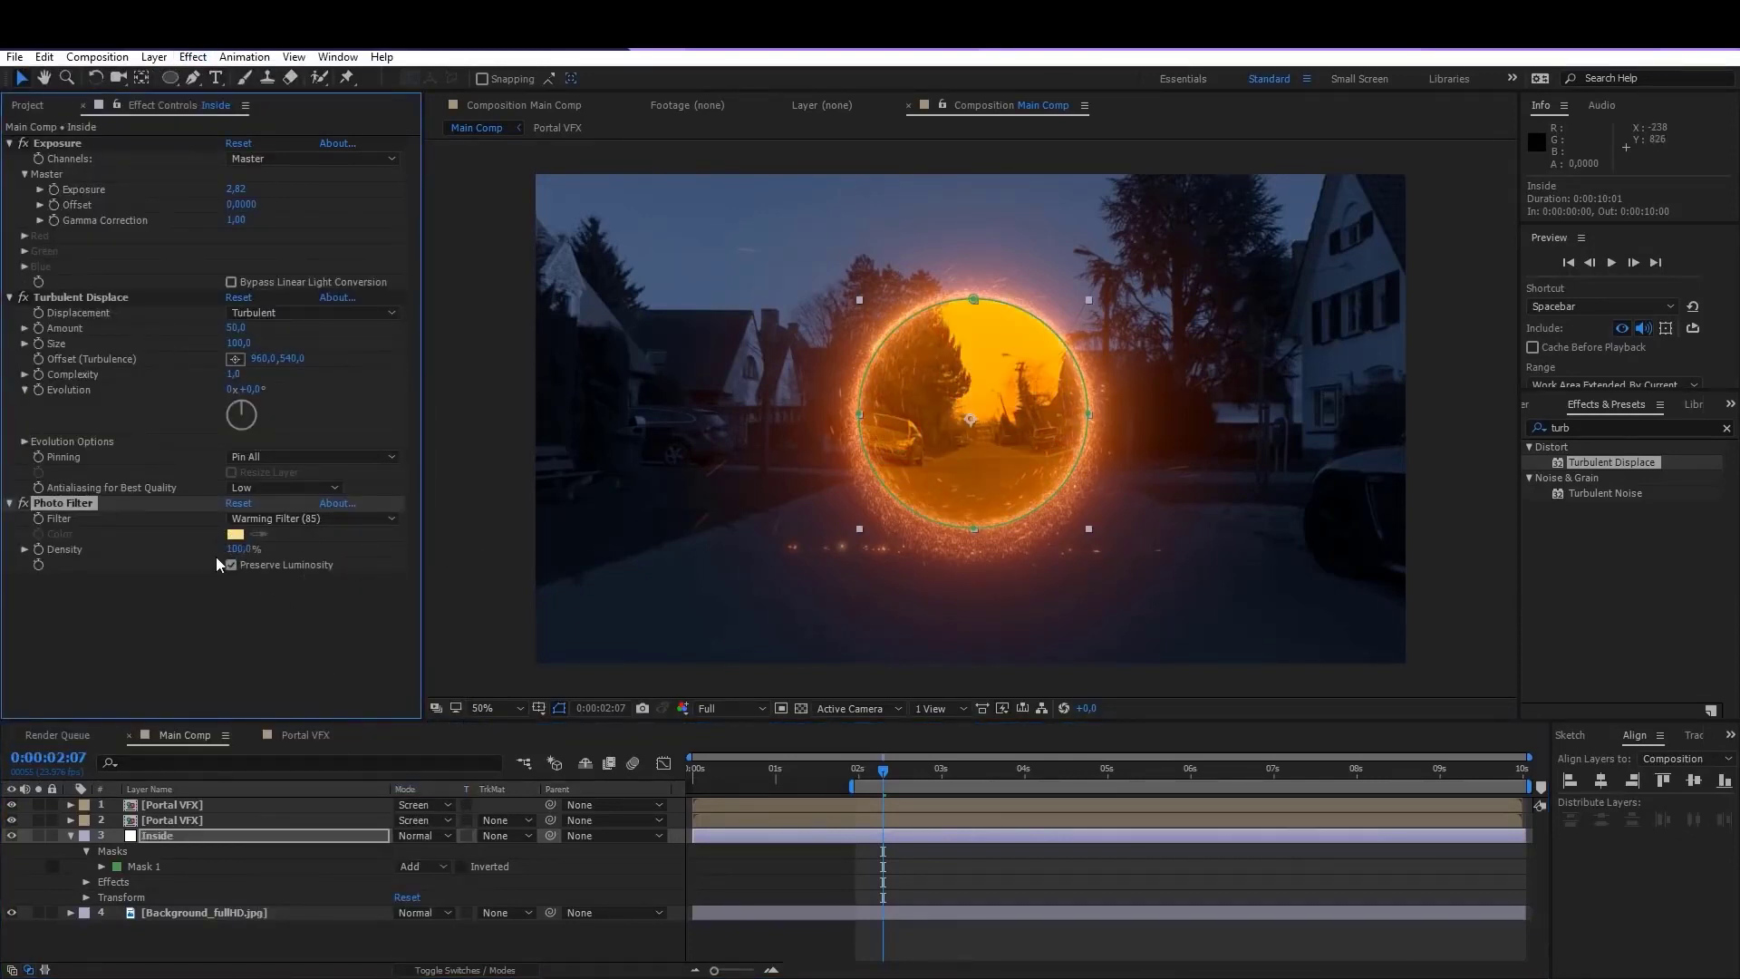
drag(237, 549, 206, 553)
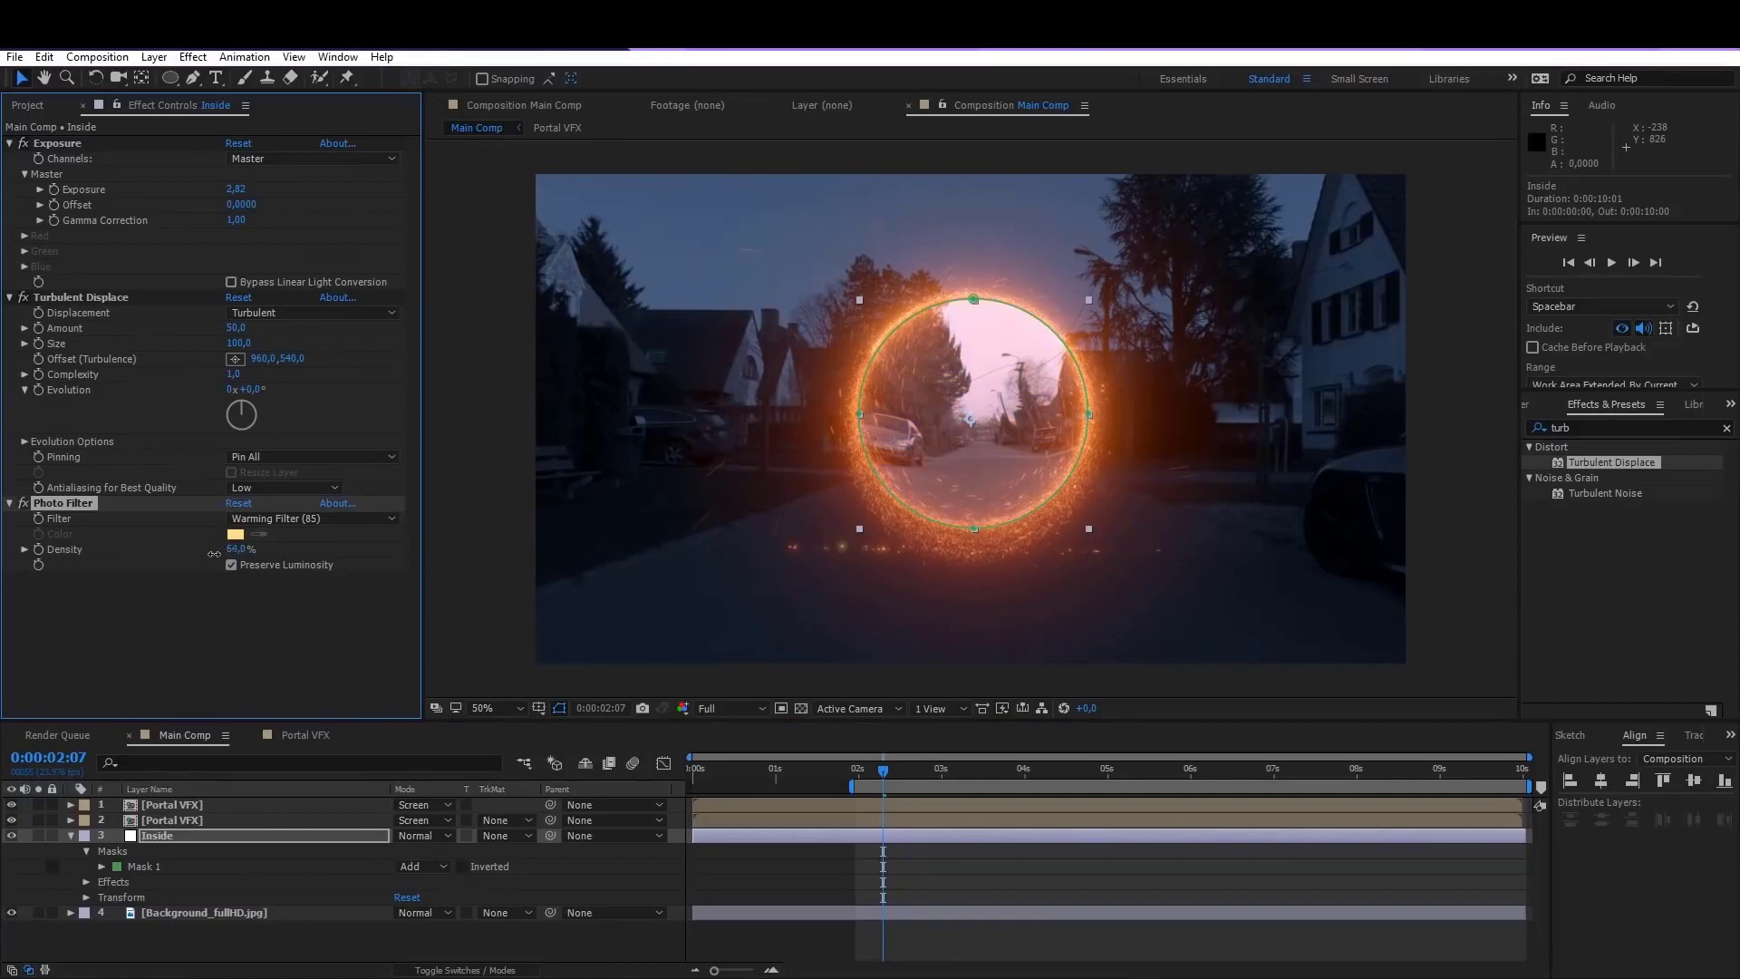
Step: Switch the Photo Filter to Custom with an orange color and set its Density to 37%
click(290, 518)
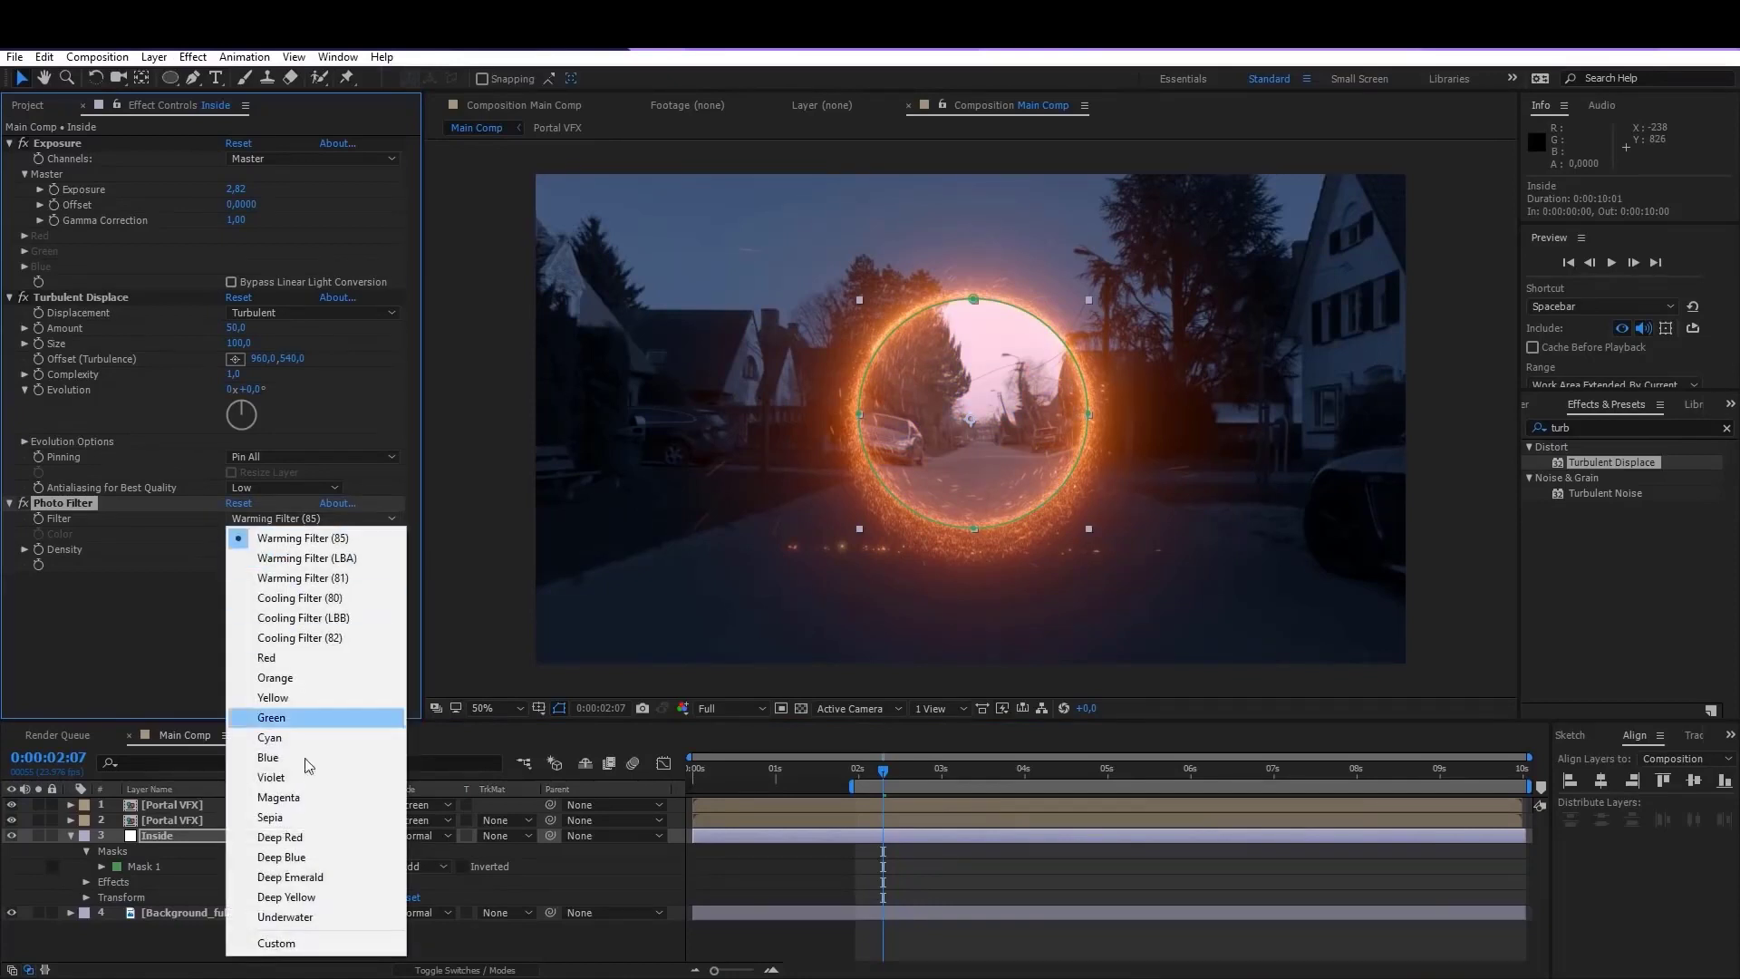
click(272, 944)
click(237, 535)
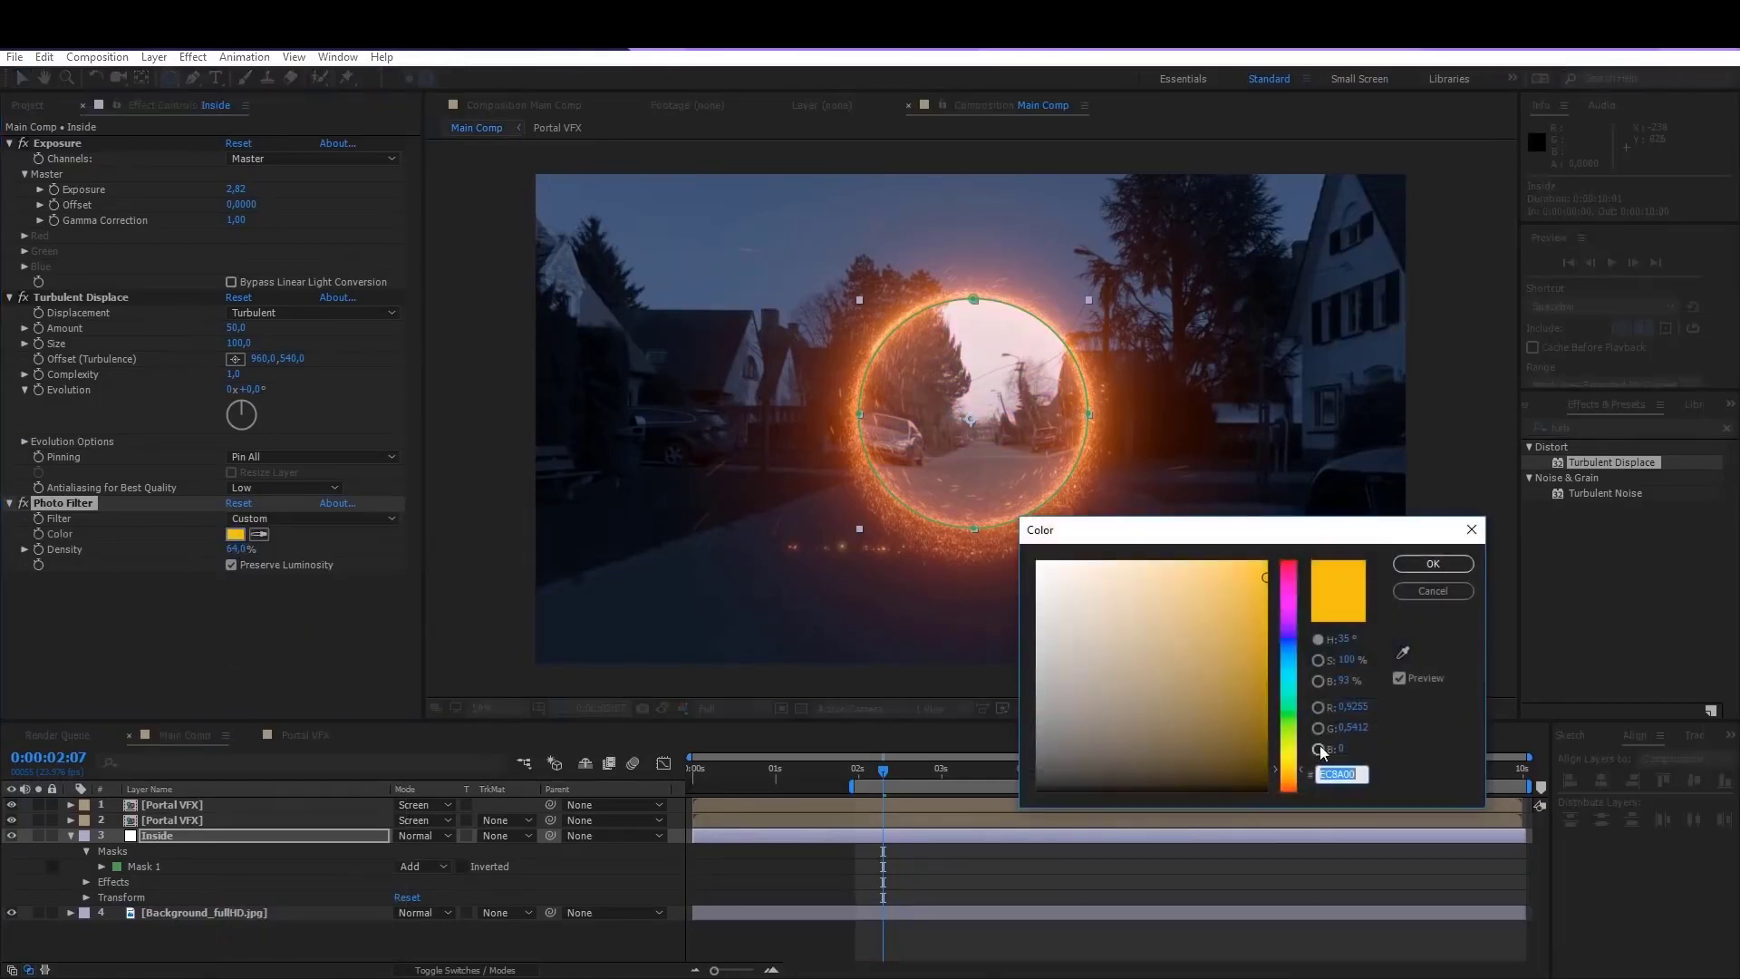
drag(1288, 763, 1291, 795)
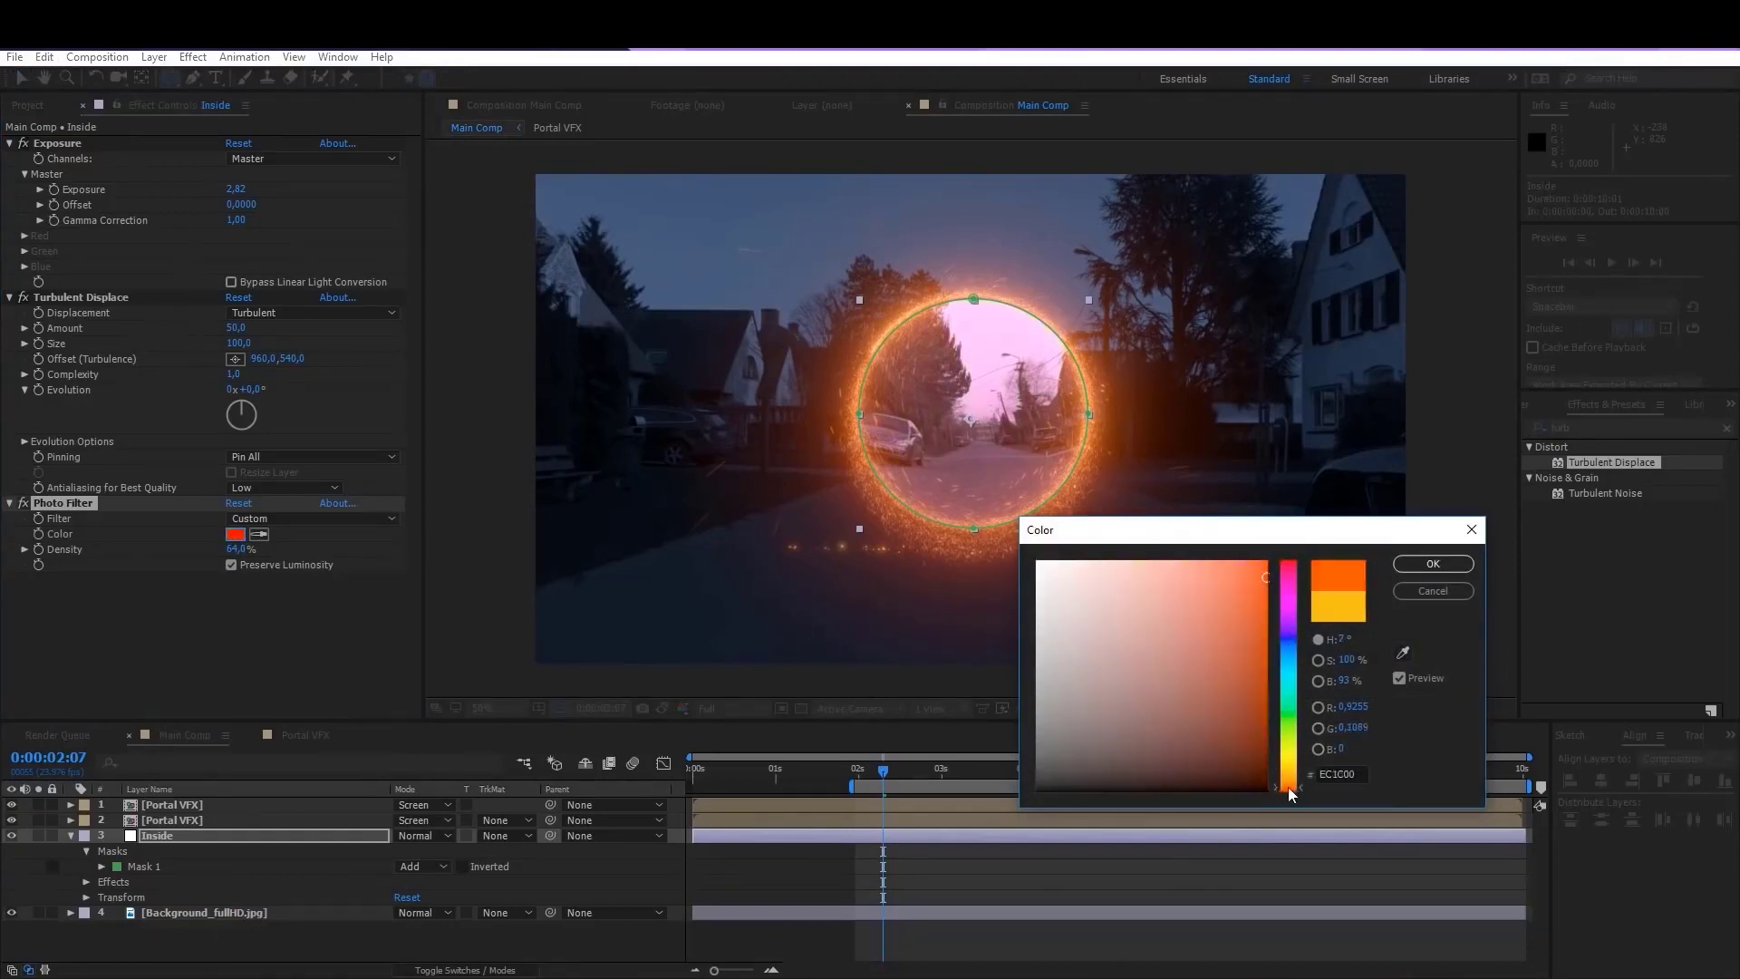
click(1433, 564)
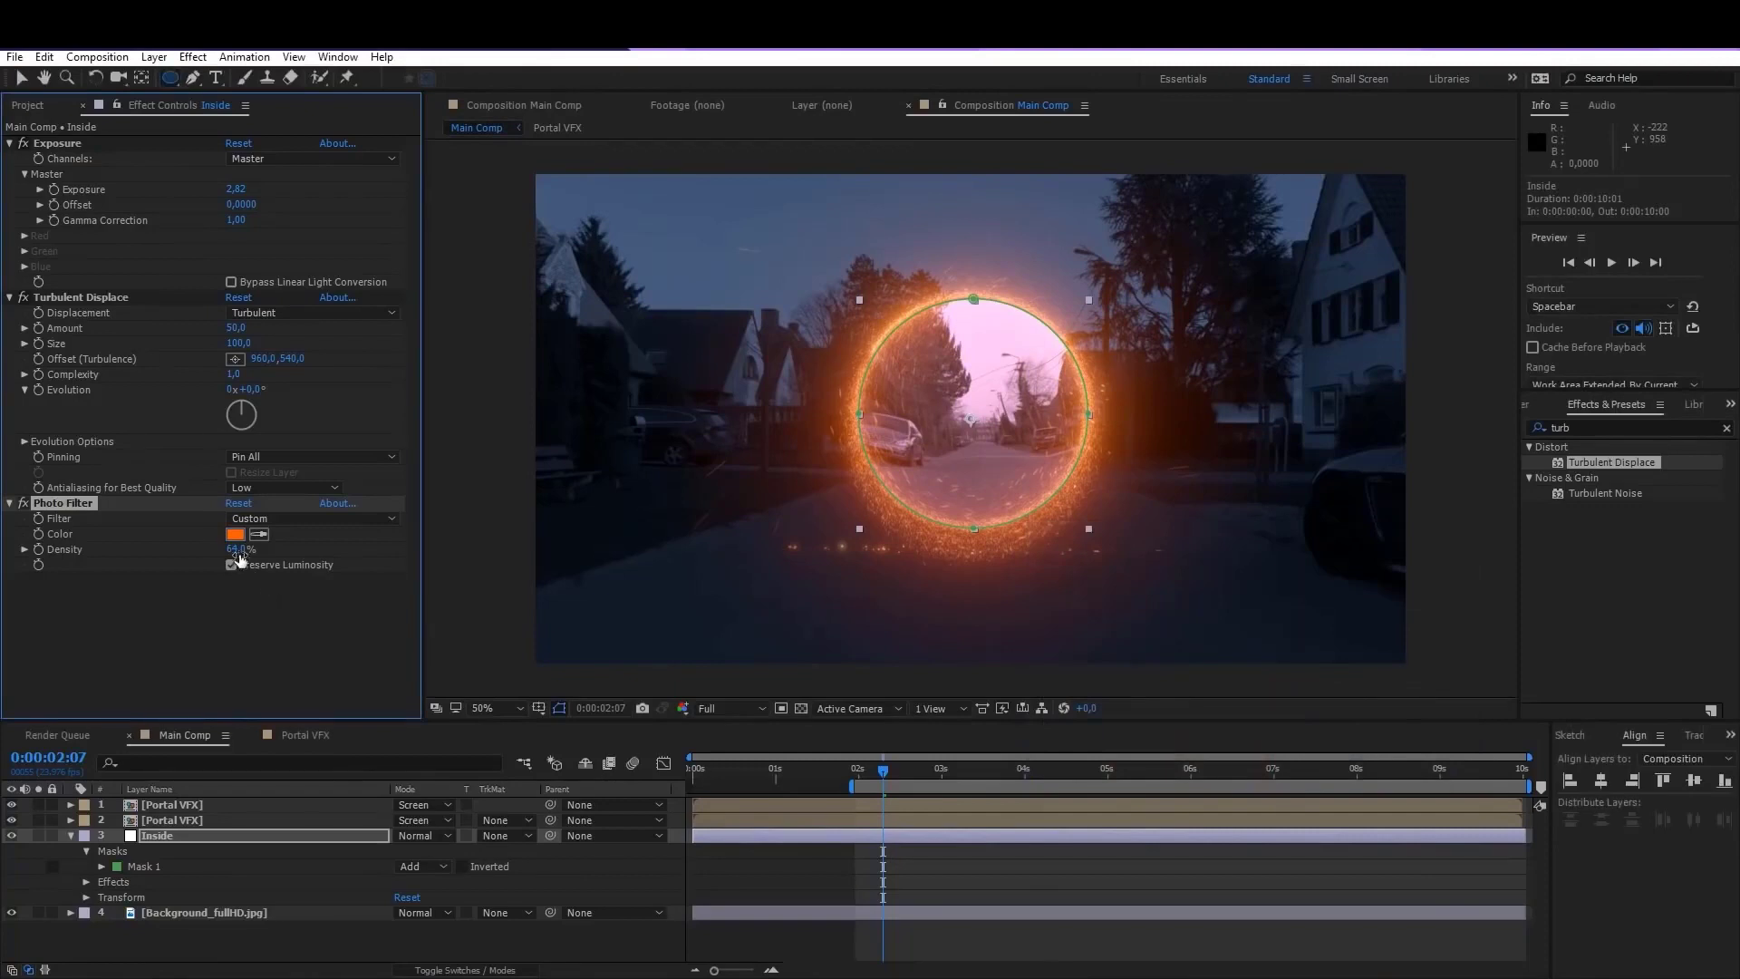
click(116, 628)
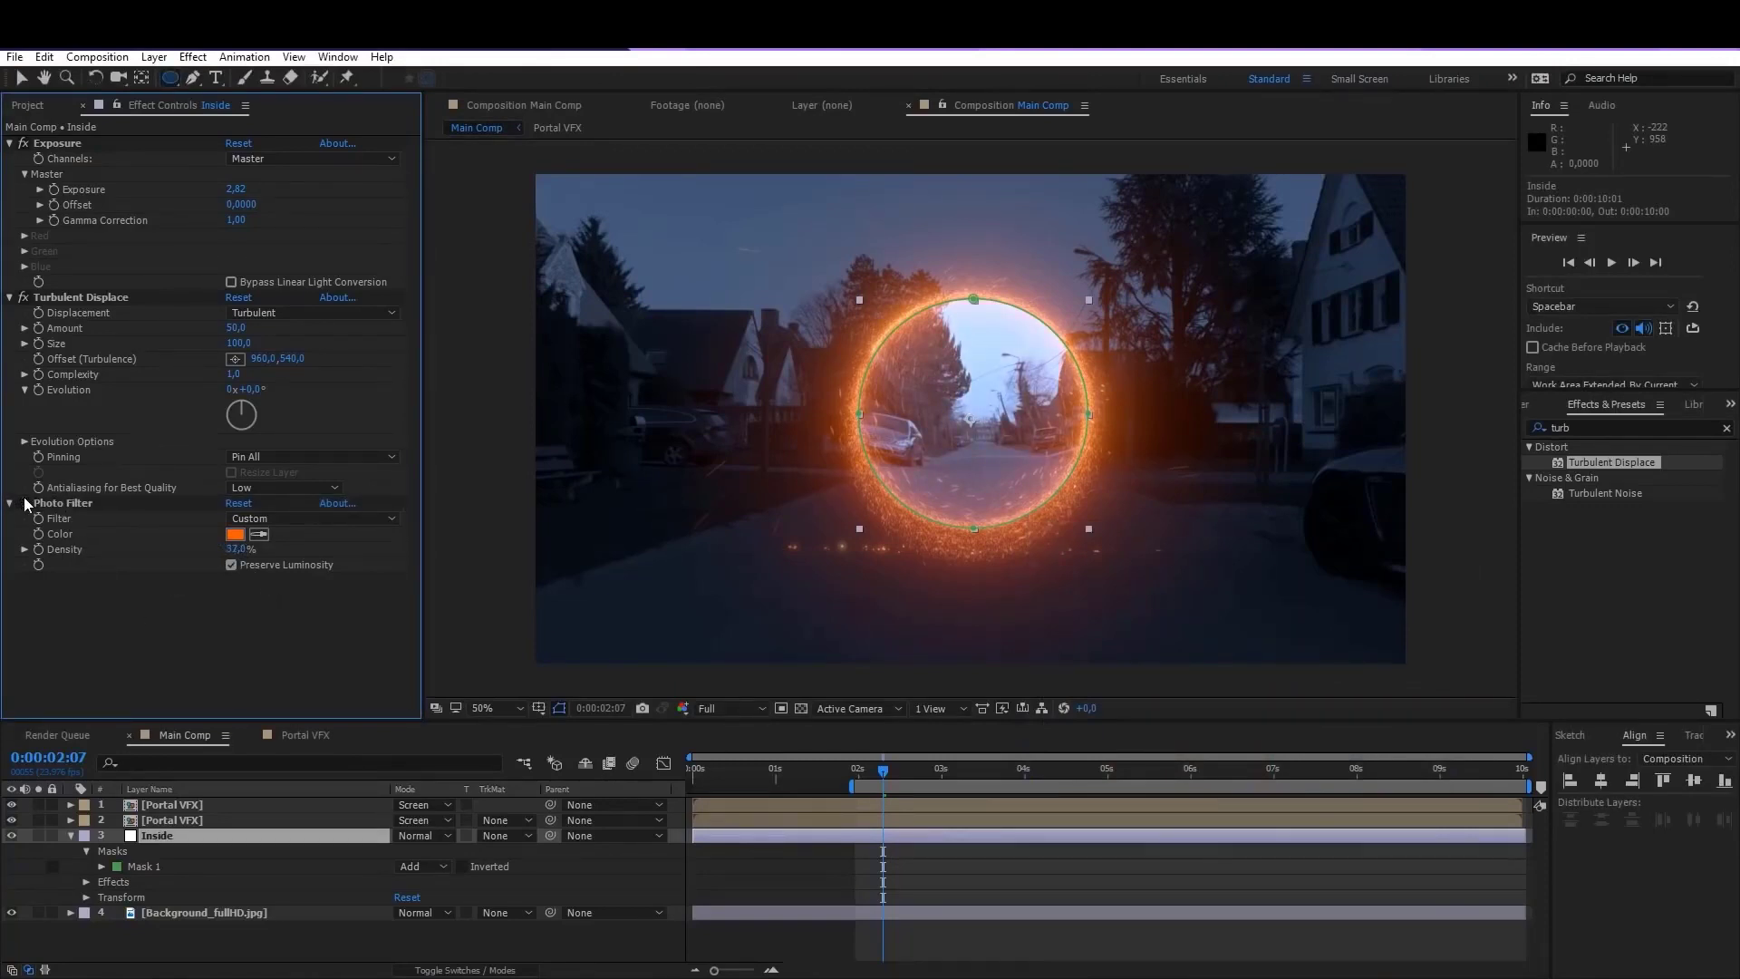
Step: Set the Inside layer's Turbulent Displace Size to 15 and Amount to 100
click(933, 834)
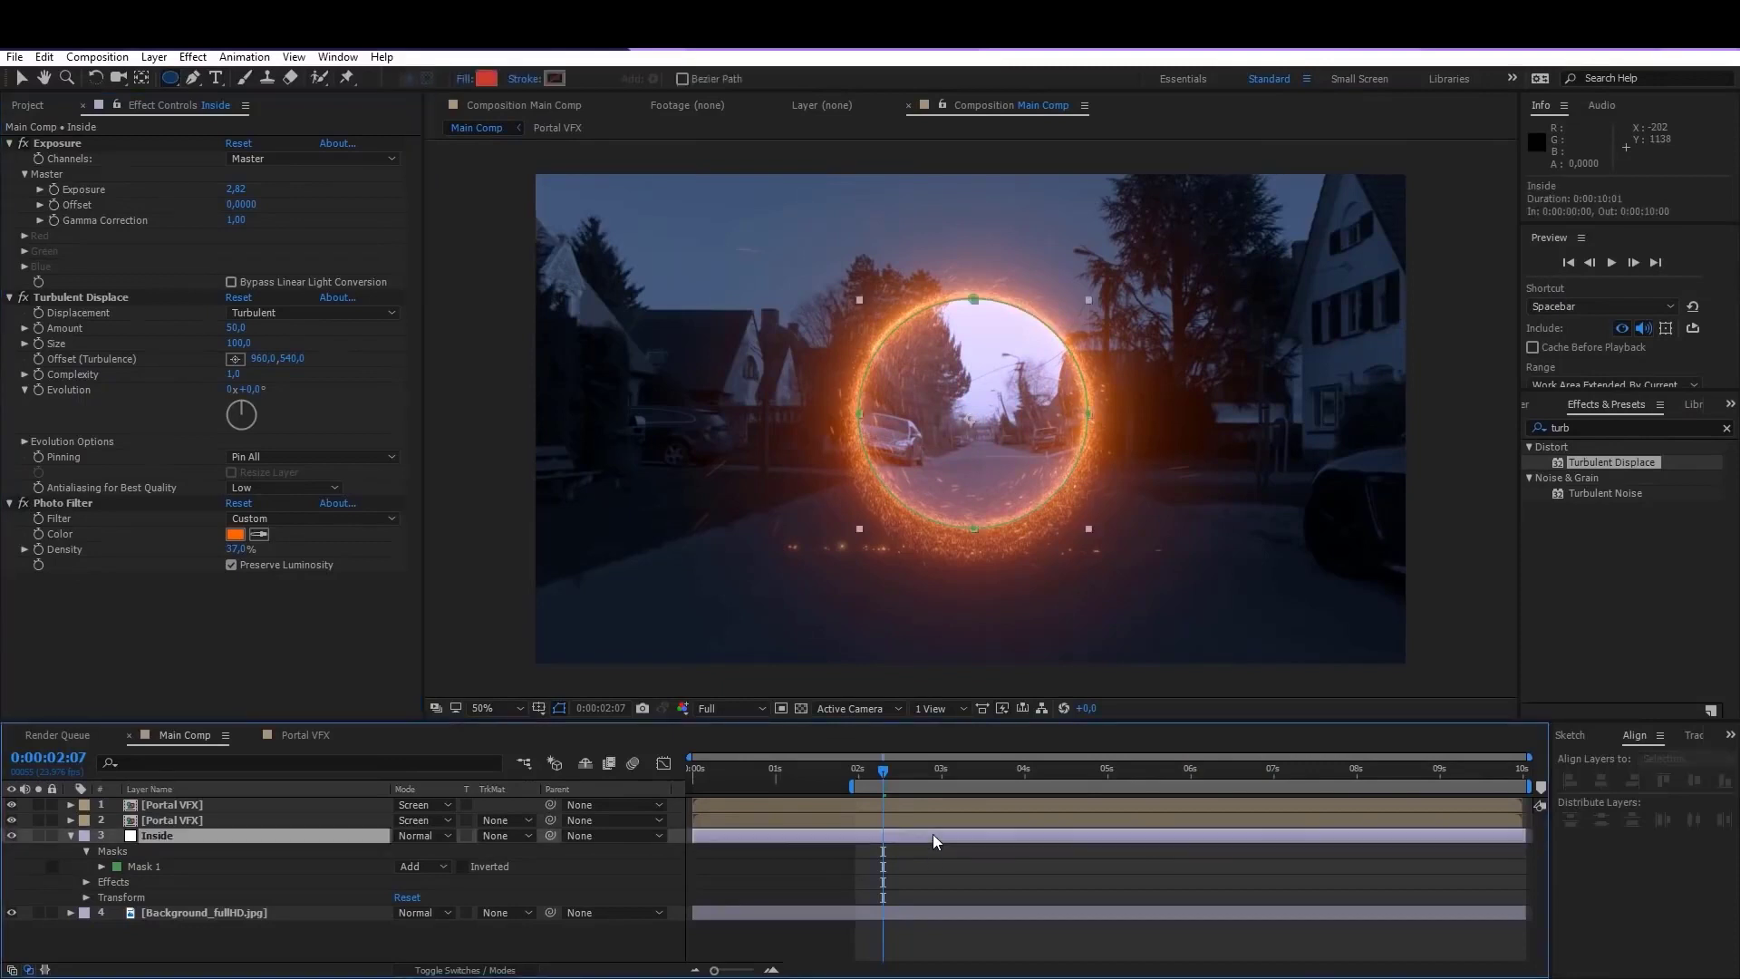
click(95, 297)
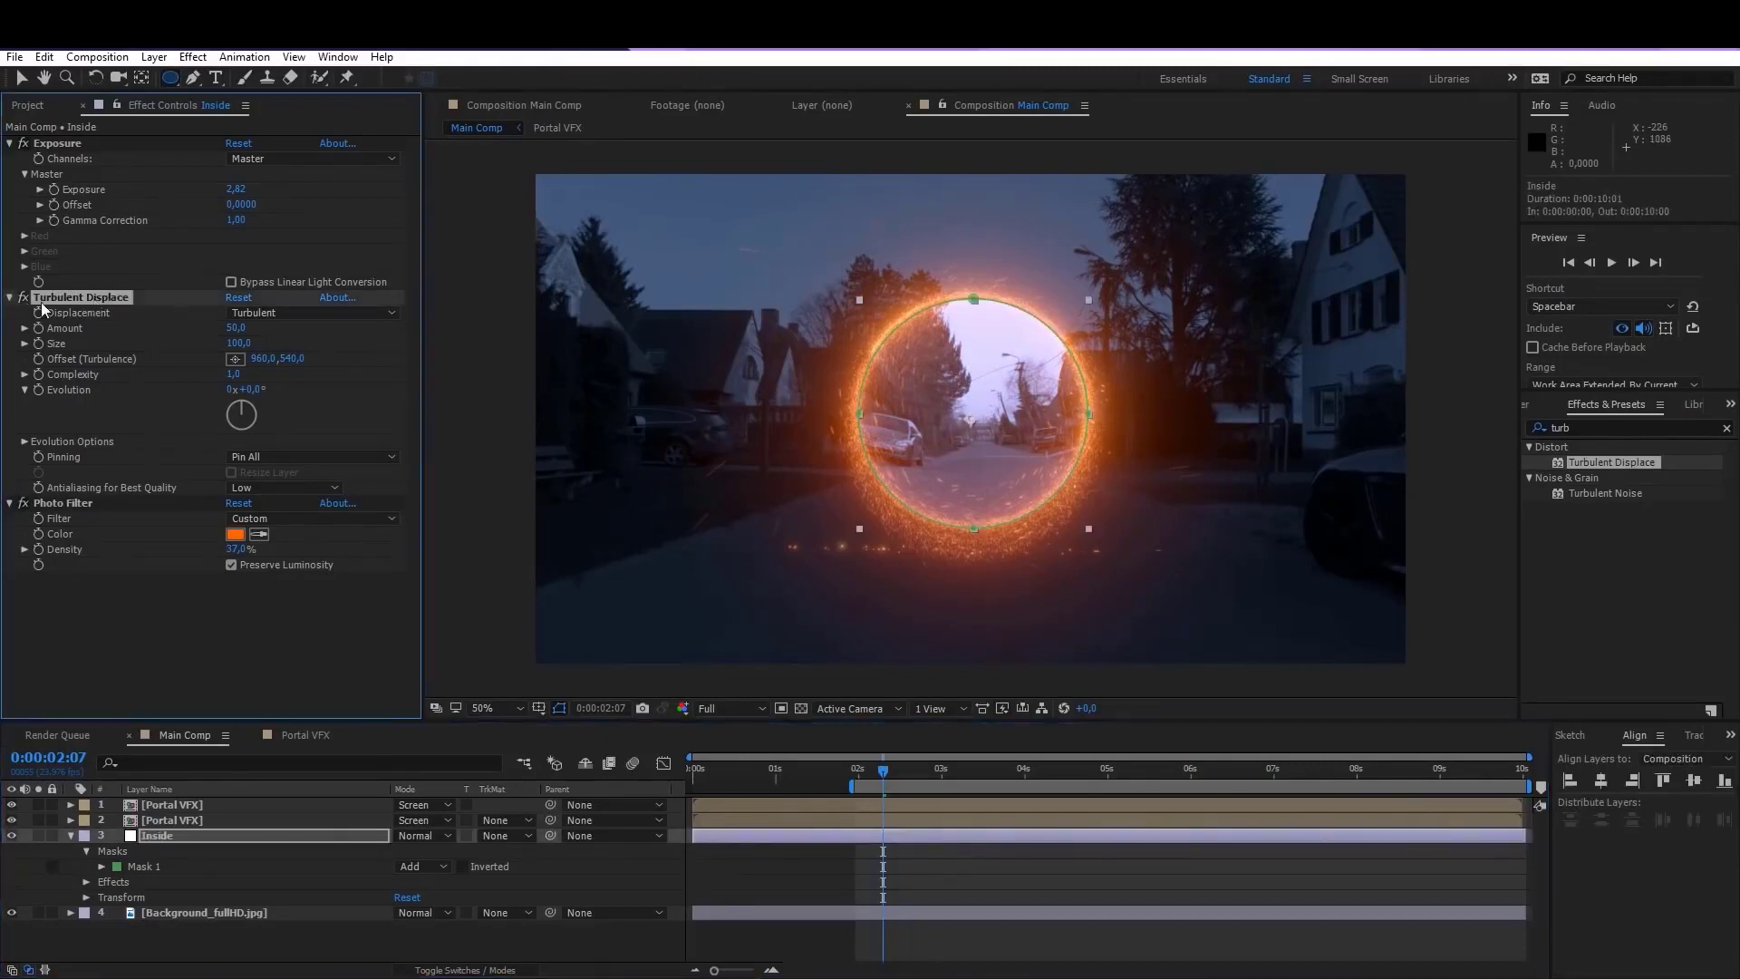
drag(238, 343, 234, 345)
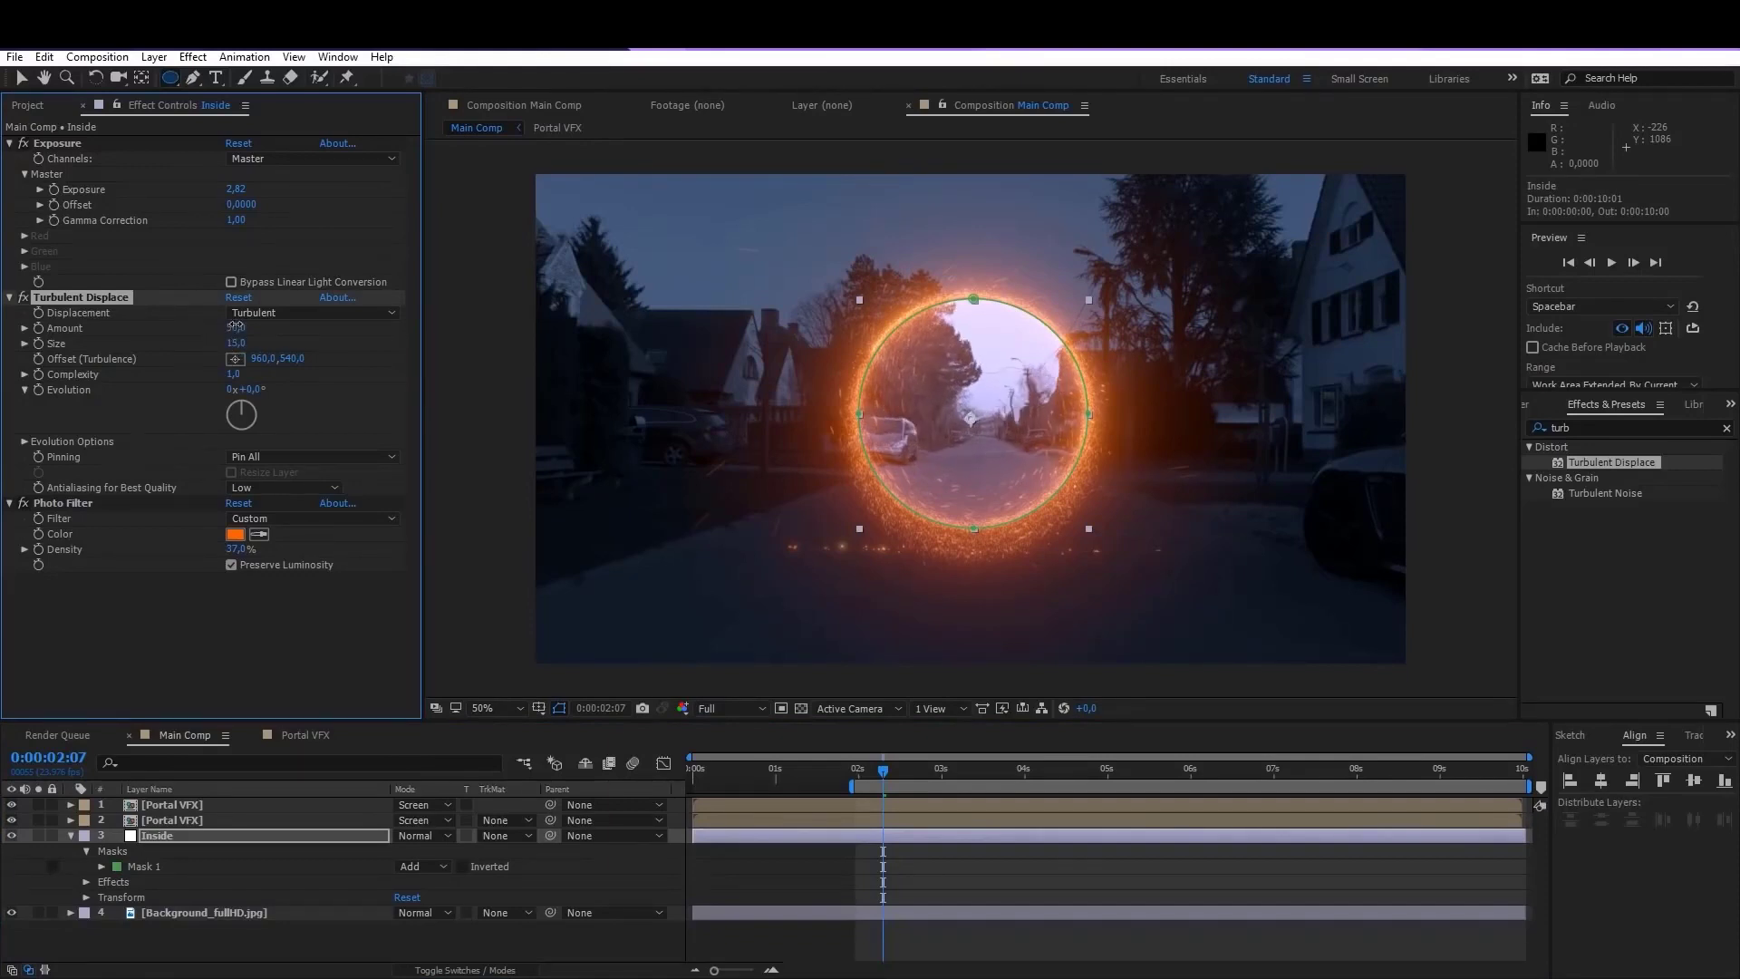
click(235, 324)
text(70)
key(Return)
click(236, 329)
key(Return)
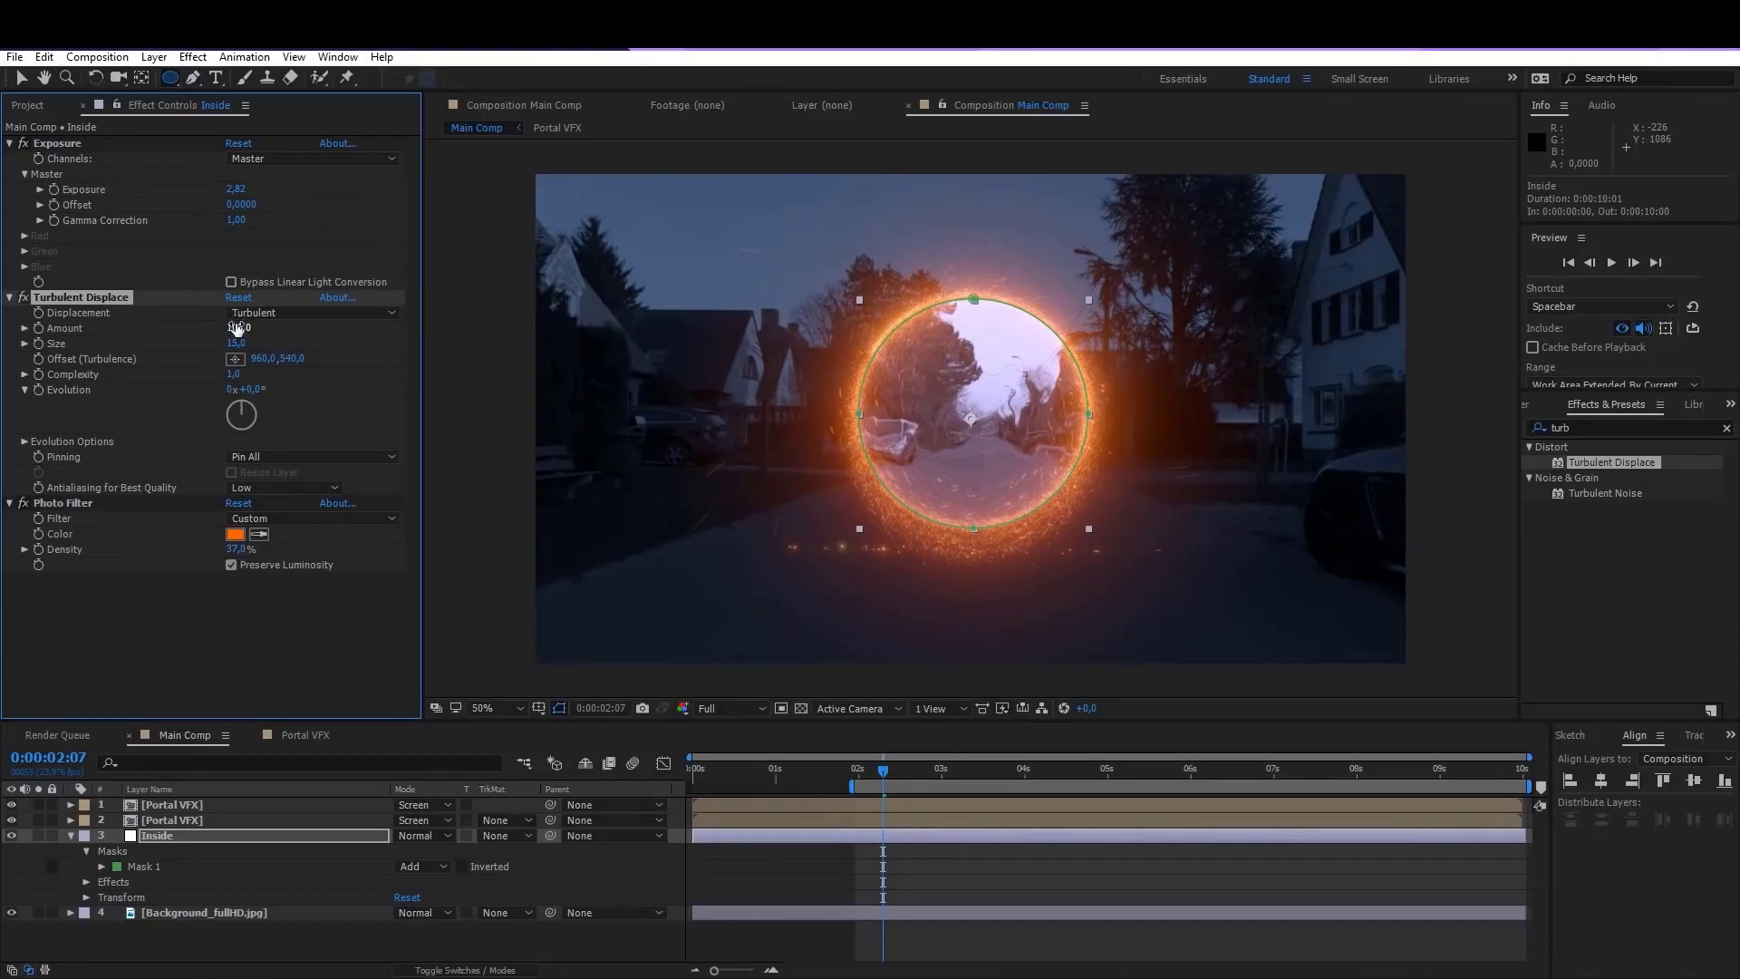
Step: Animate Turbulent Displace's Evolution with the expression time*250 and preview the distortion
alt+click(37, 390)
text(time*250)
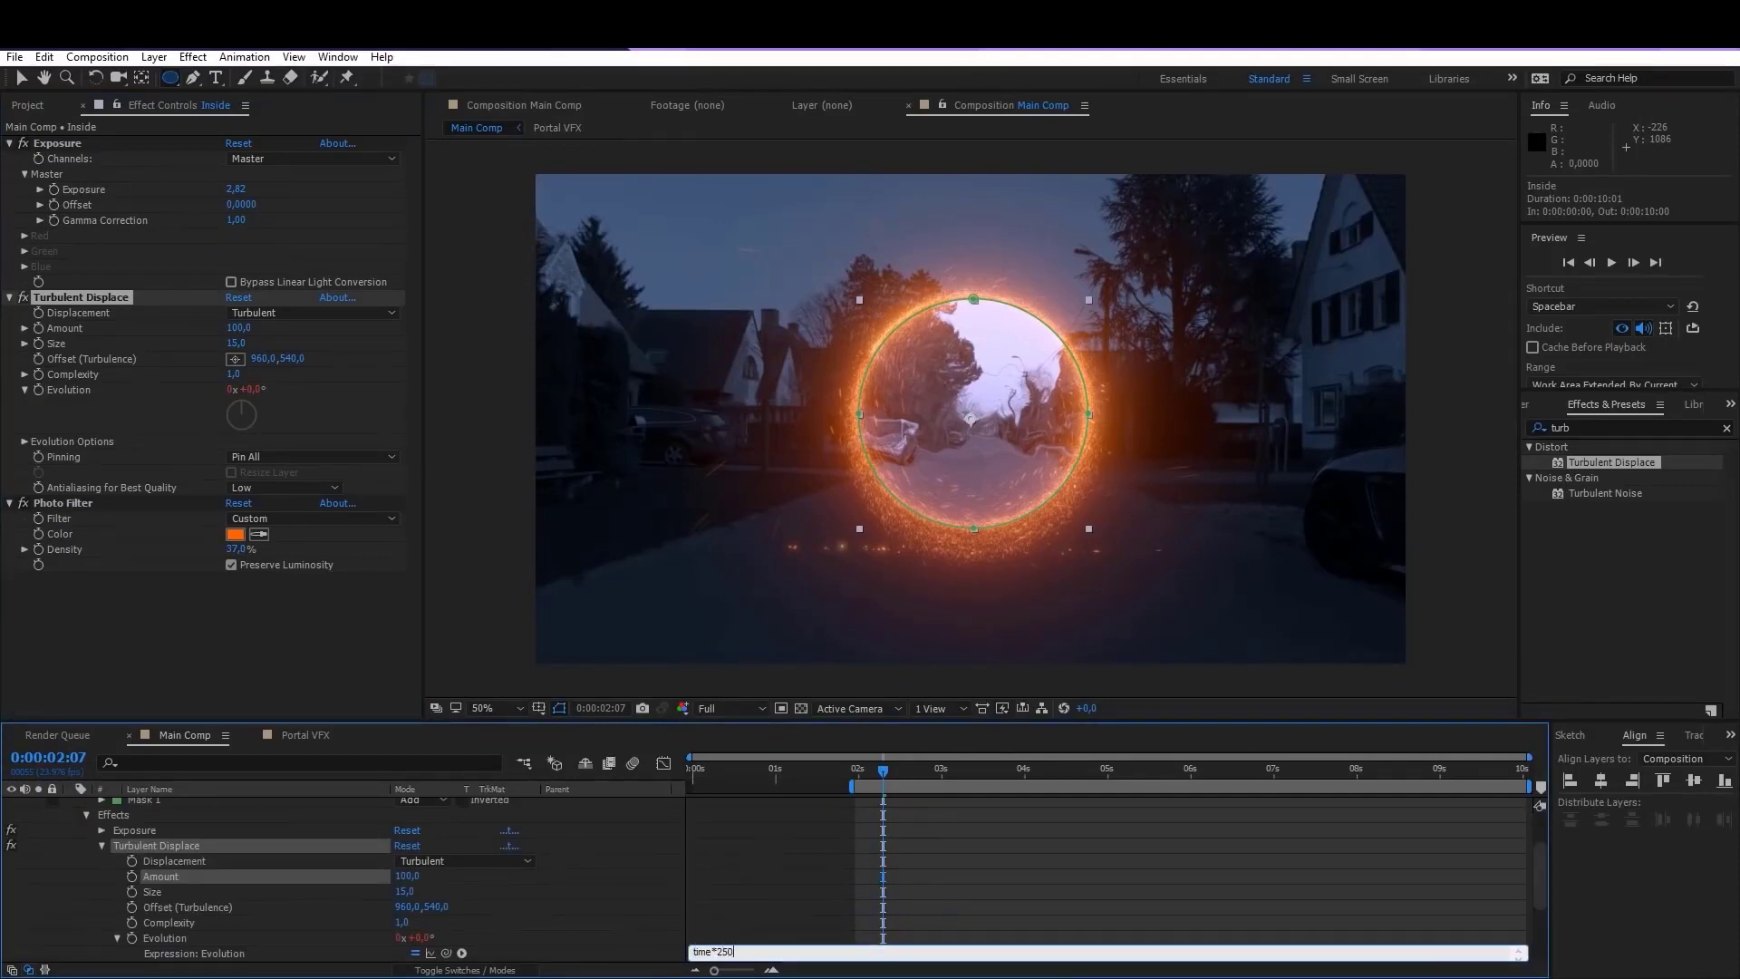
key(KP_Enter)
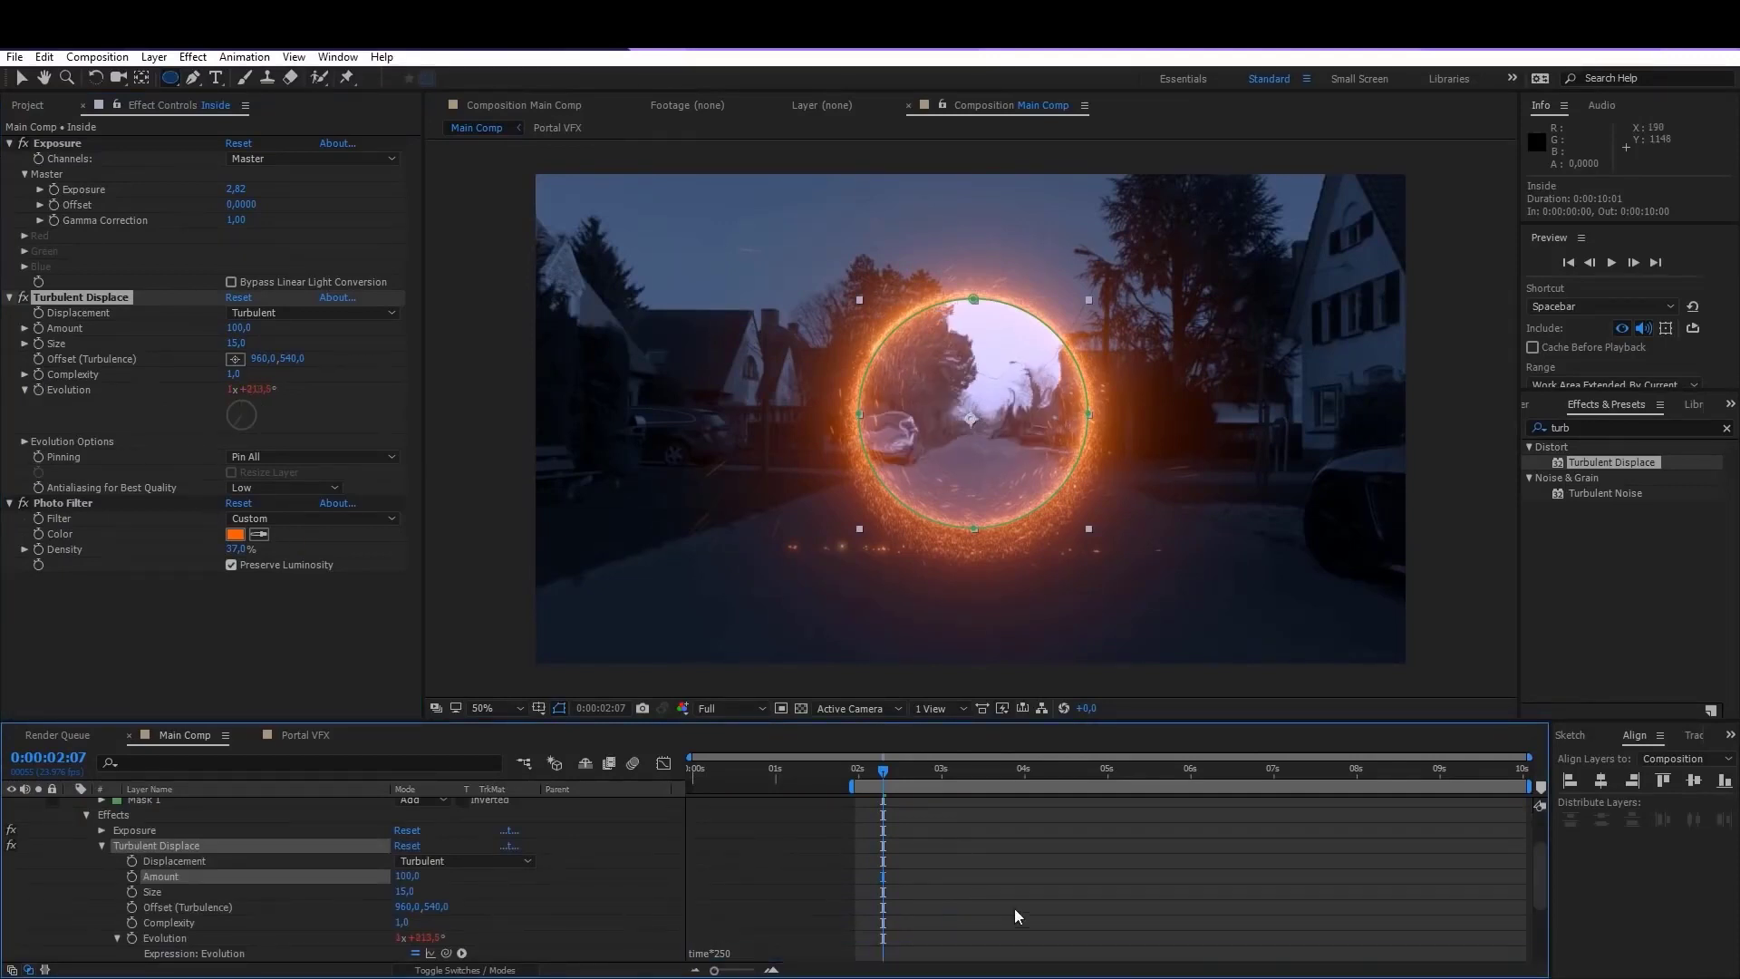
click(1043, 887)
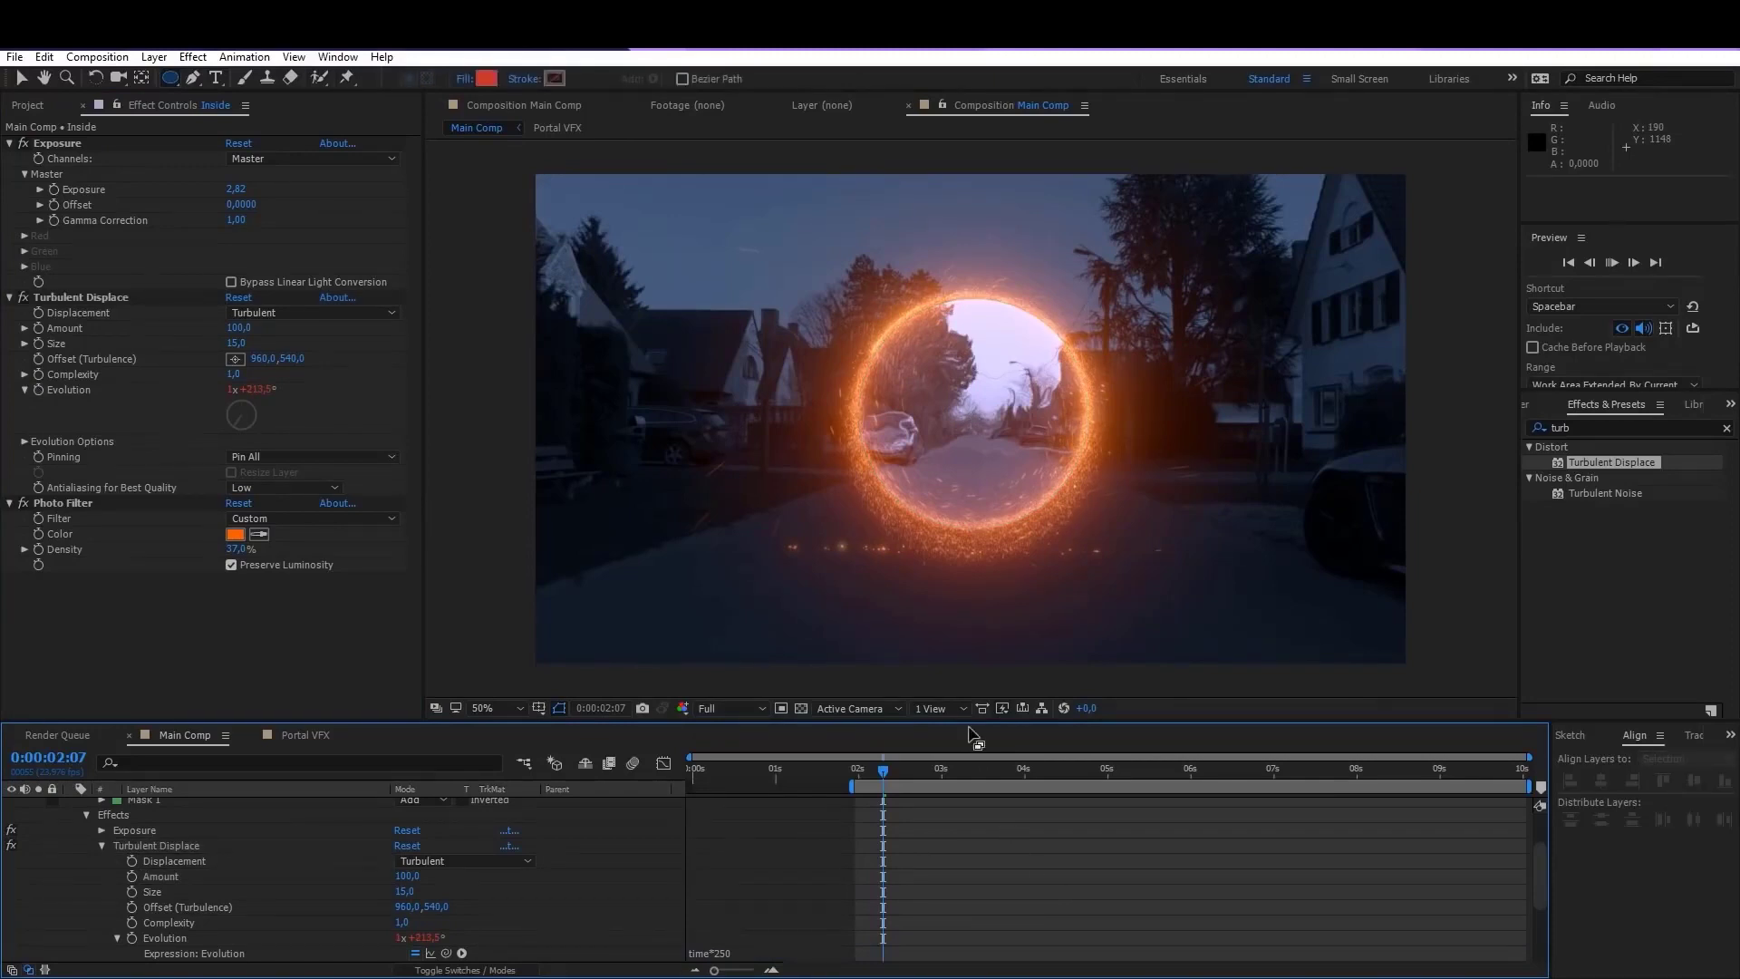
key(space)
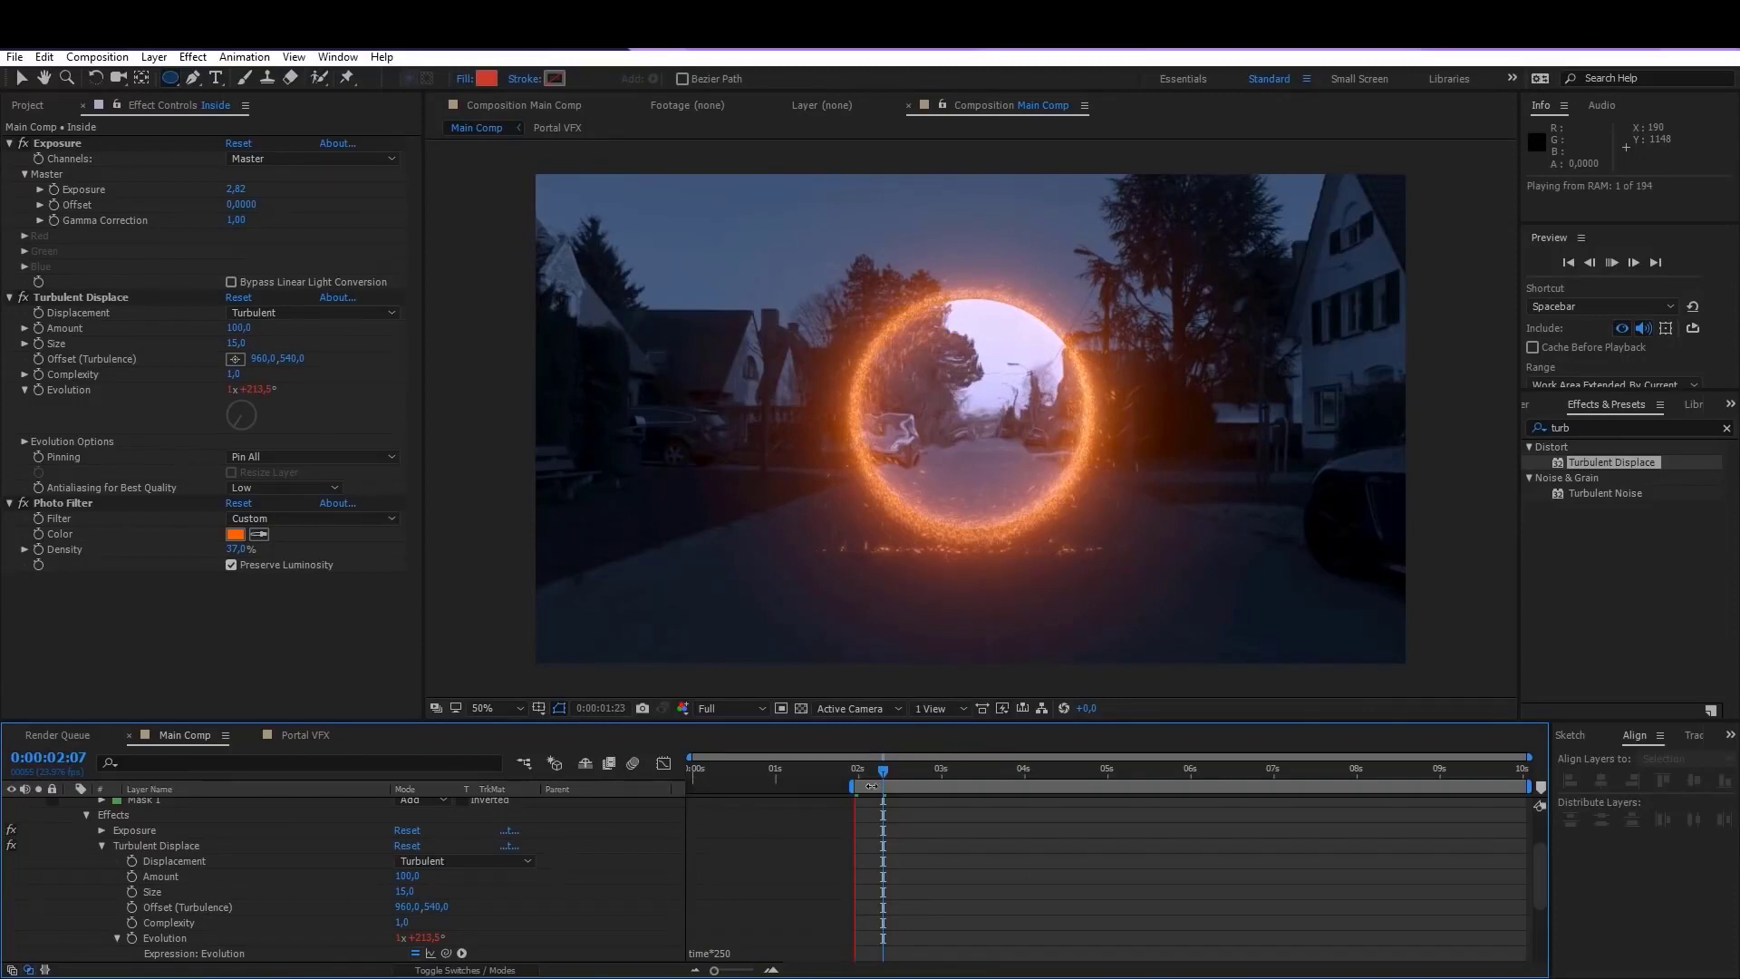
key(space)
Step: Feather the Inside layer's Mask 1, trying 78 pixels in a preview and settling on 50 pixels
scroll(290, 863, up, 2)
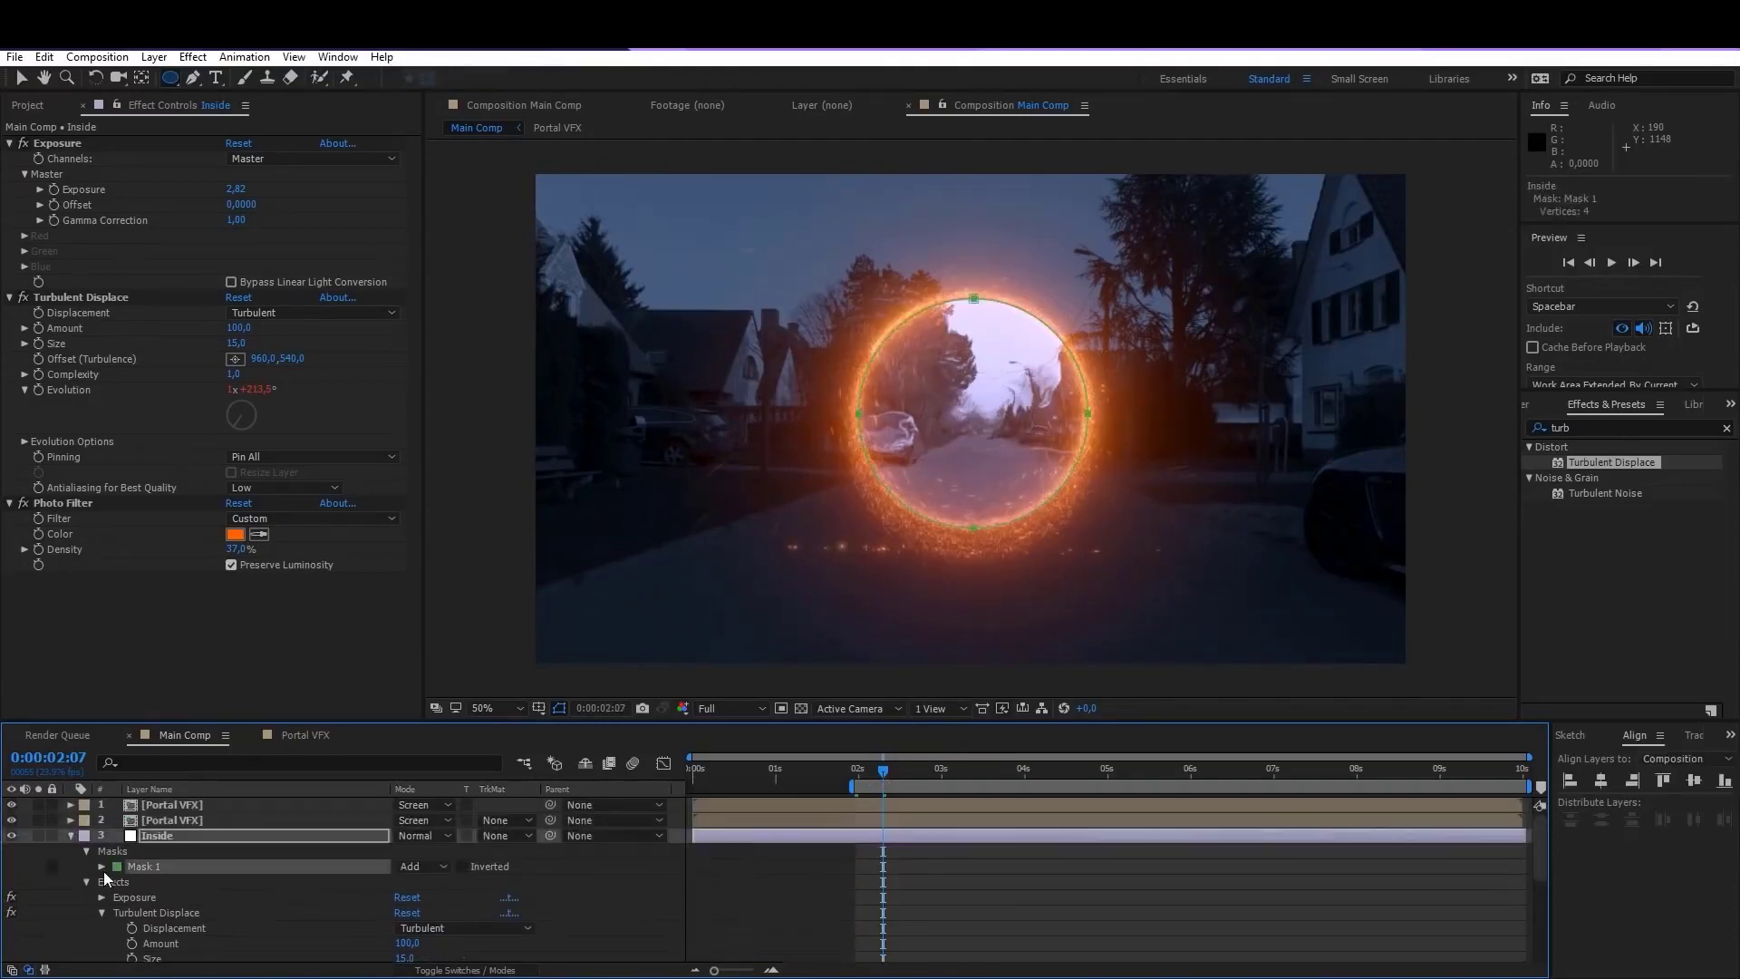
click(101, 866)
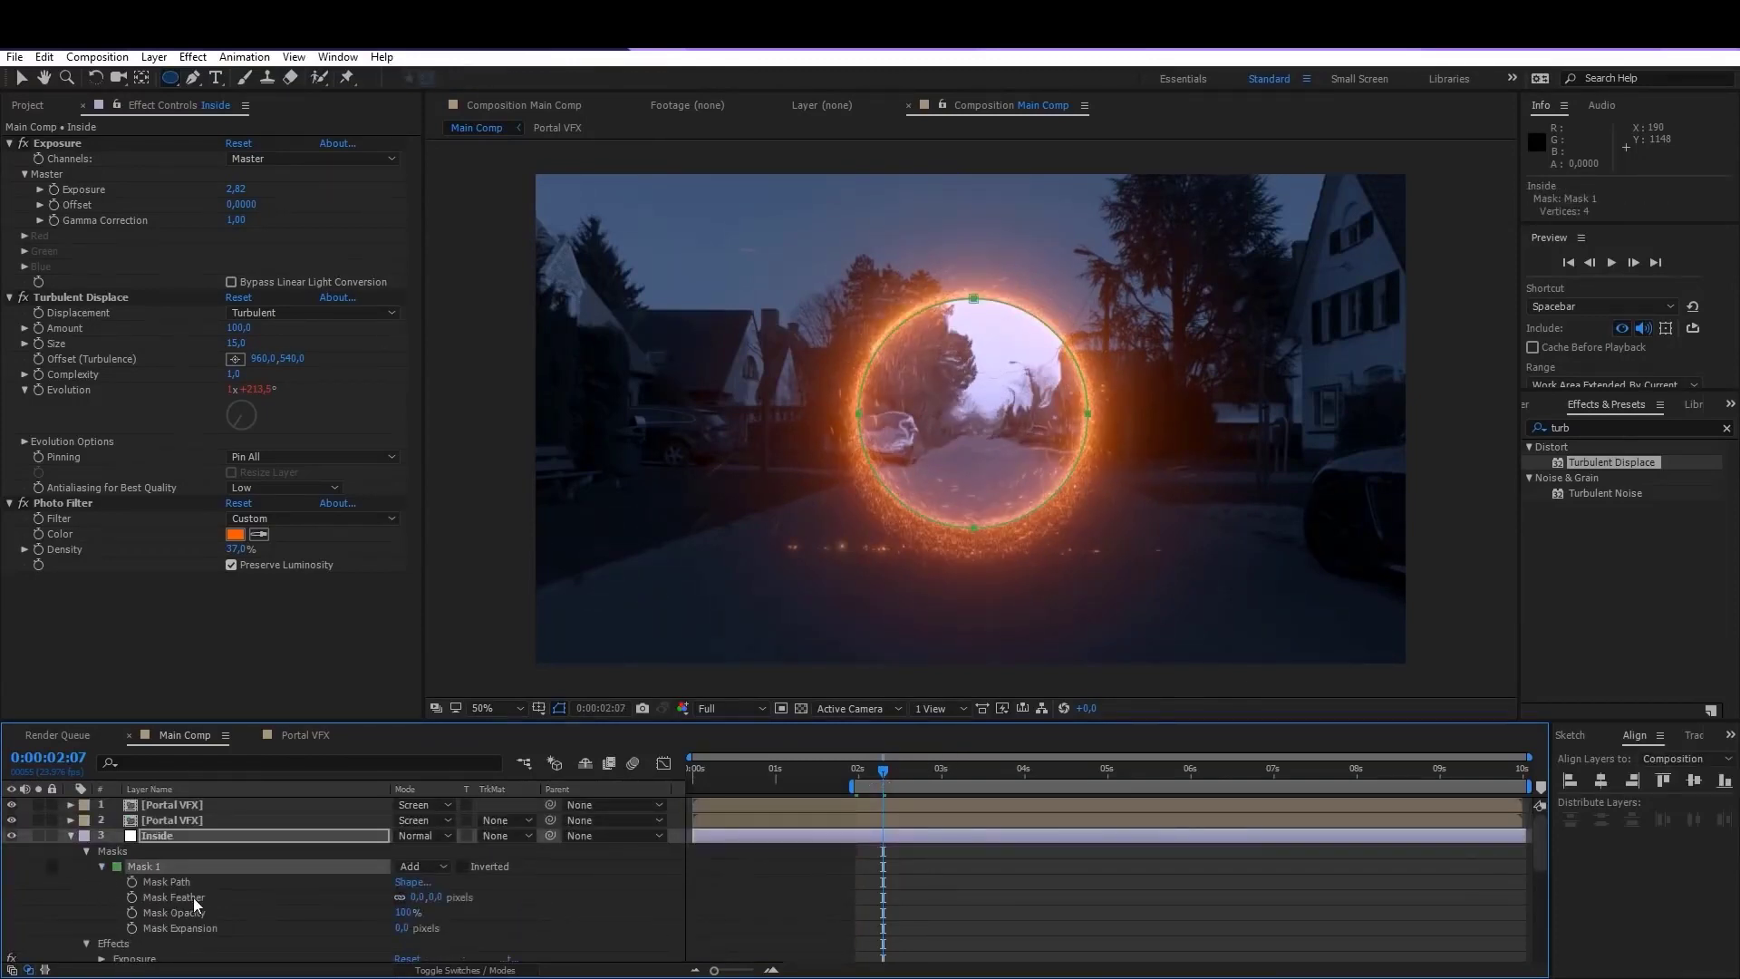
drag(439, 902, 521, 909)
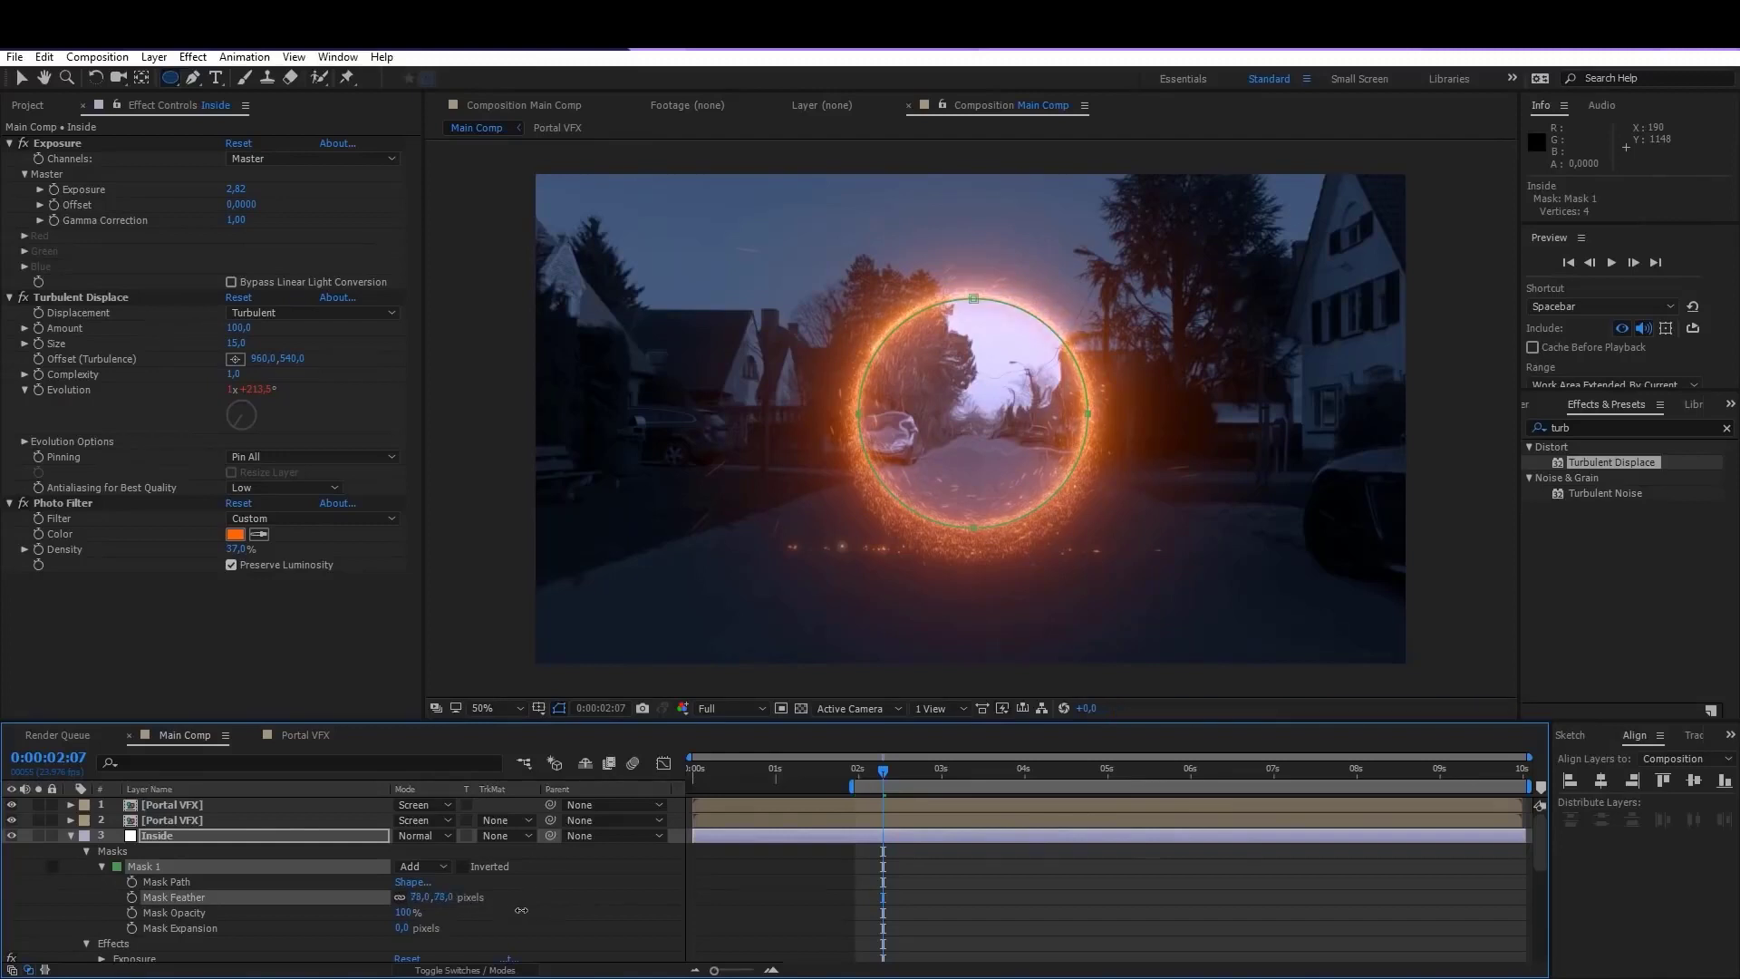
click(768, 891)
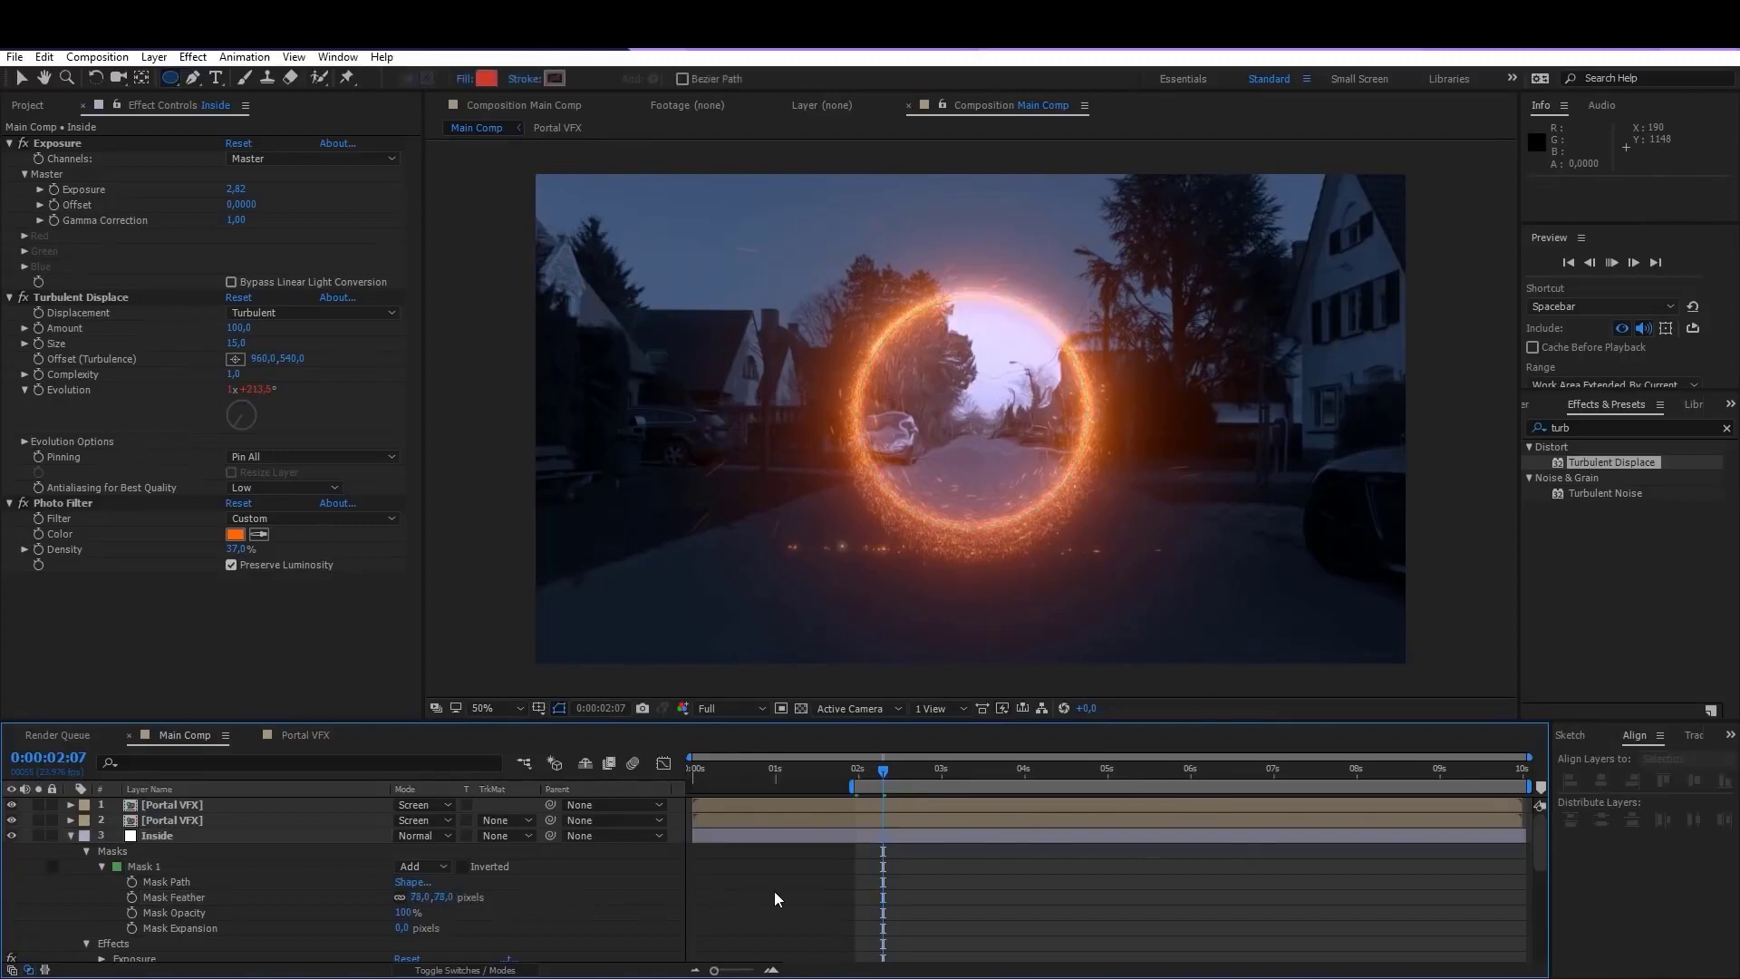
key(space)
click(443, 897)
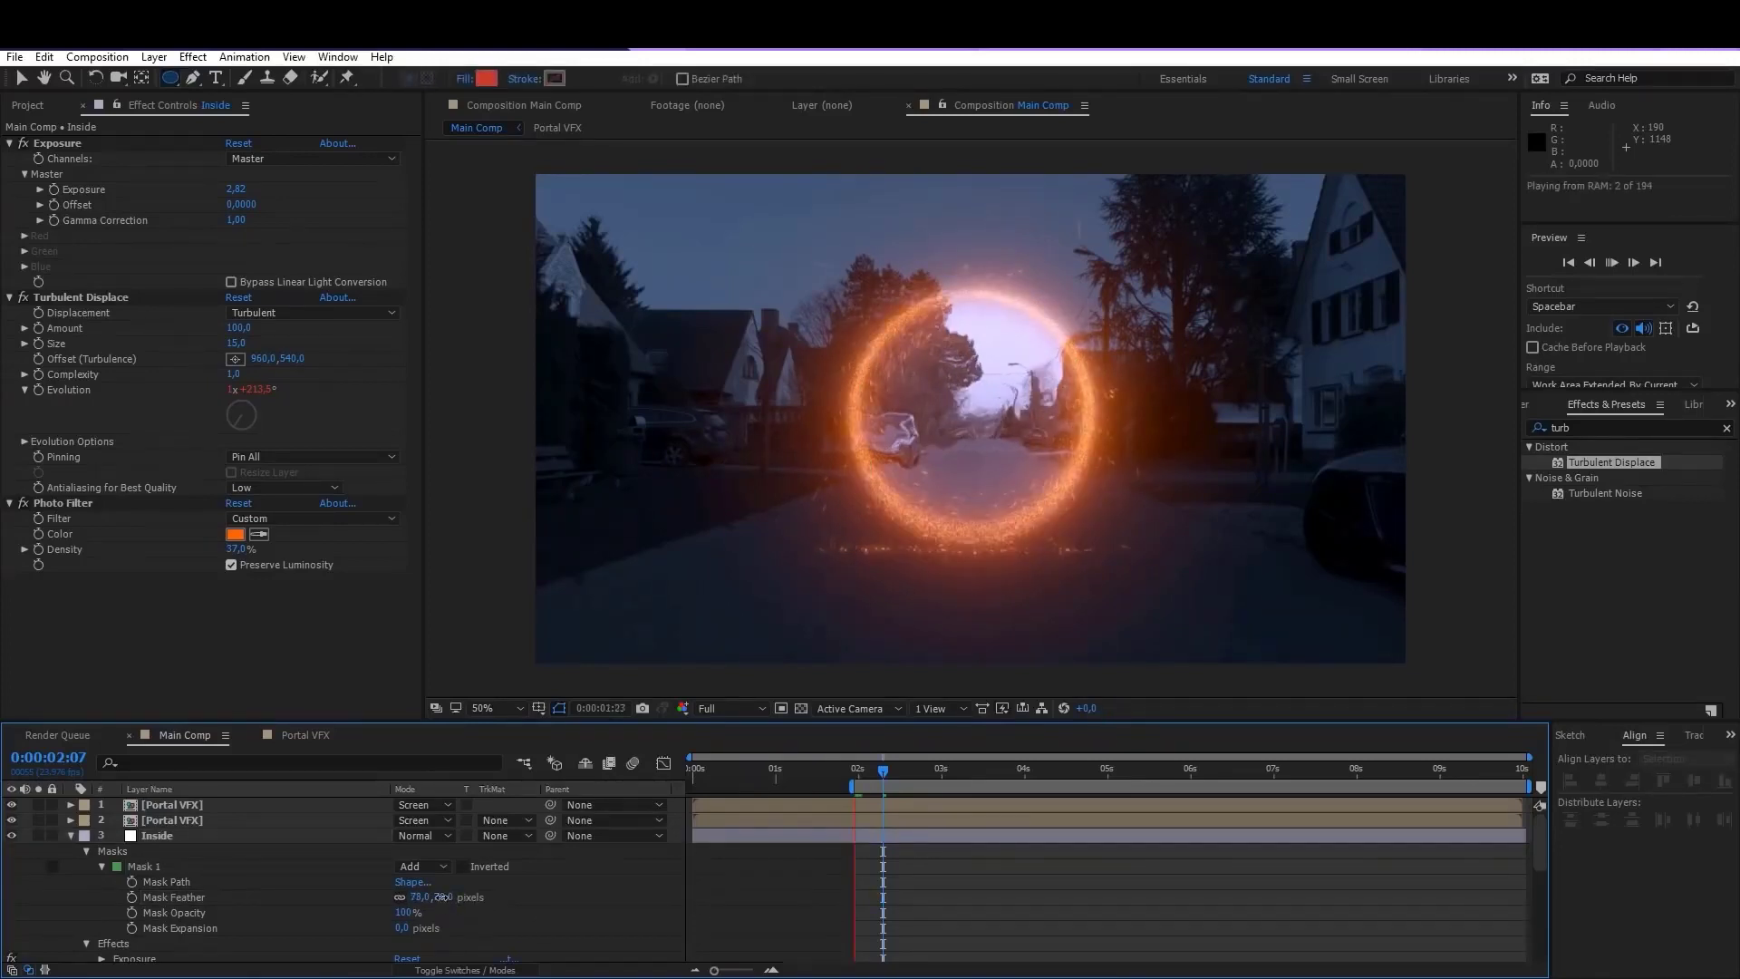
text(50)
click(808, 834)
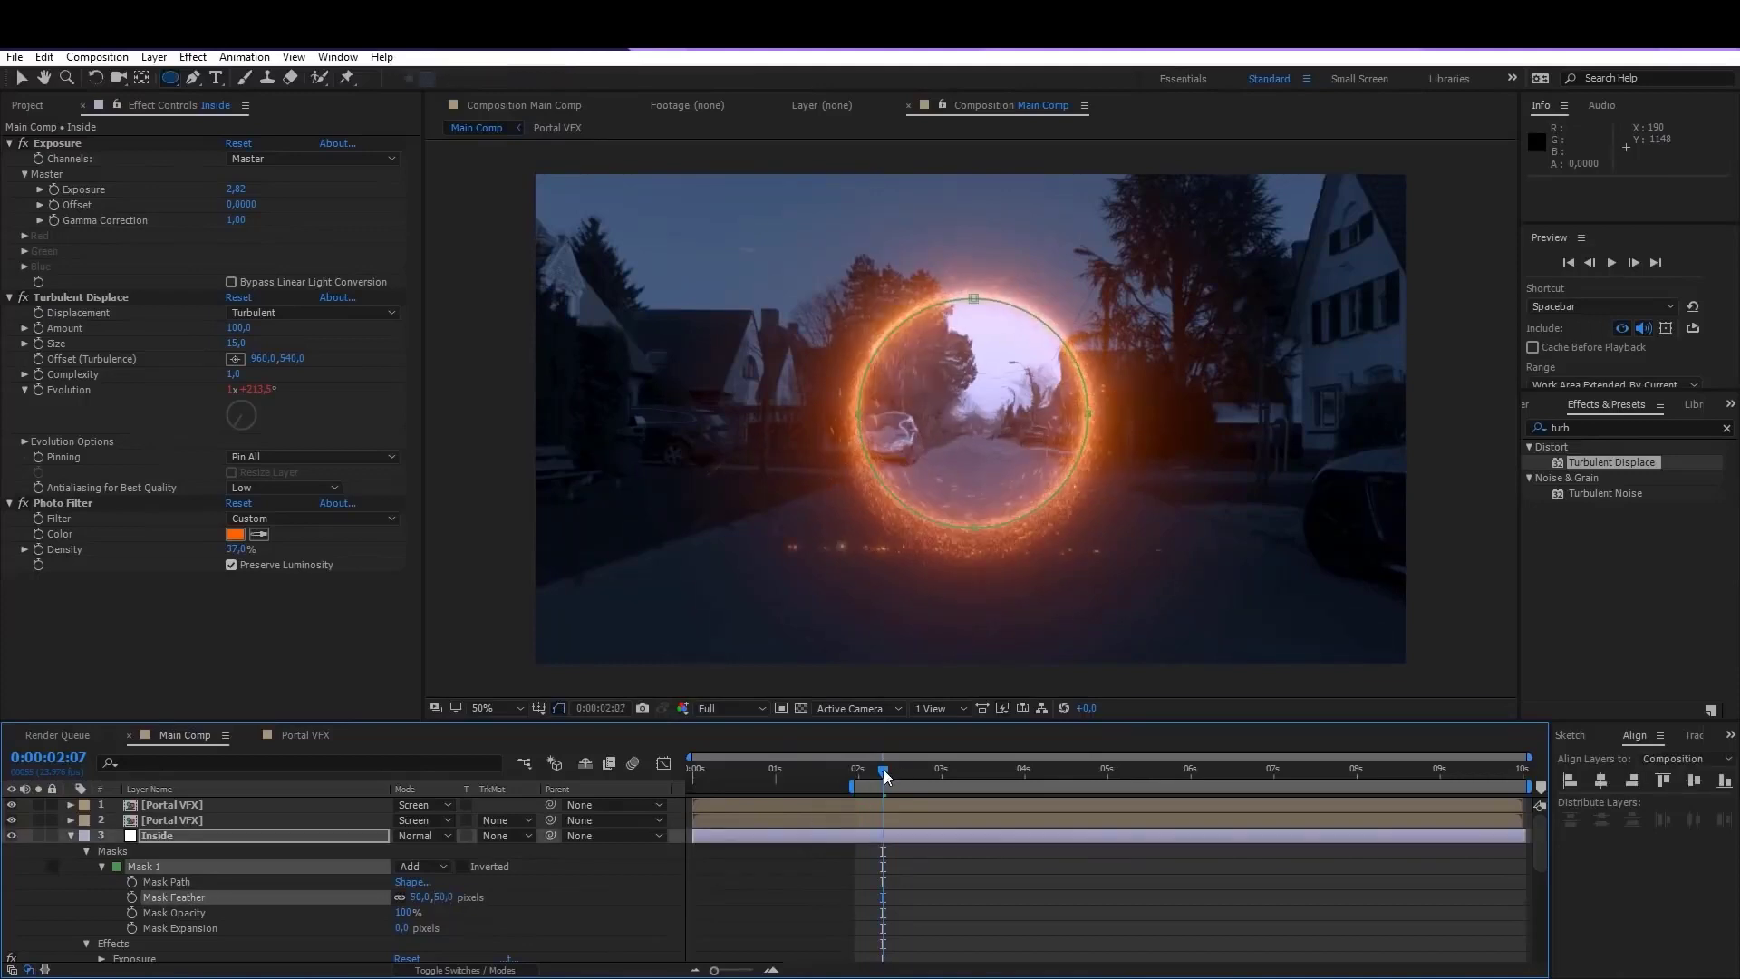
Step: Preview the portal with its softened, distorted inside and park the playhead at 0:00:02:10
click(933, 862)
key(space)
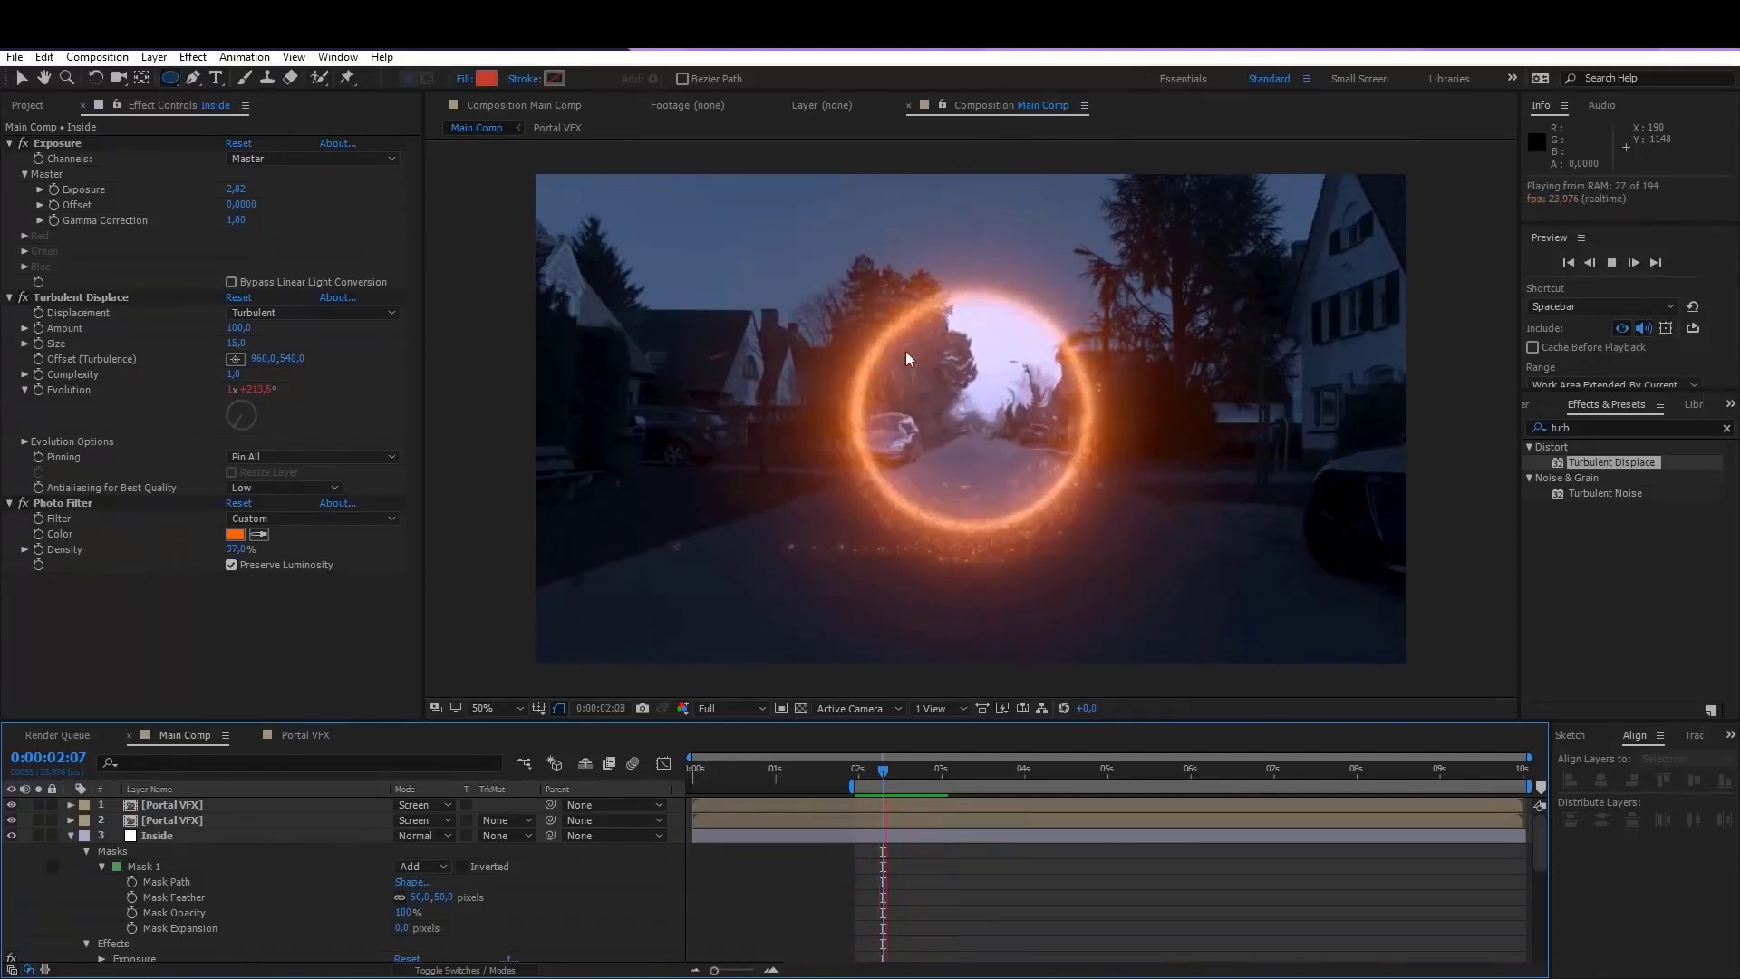
click(893, 775)
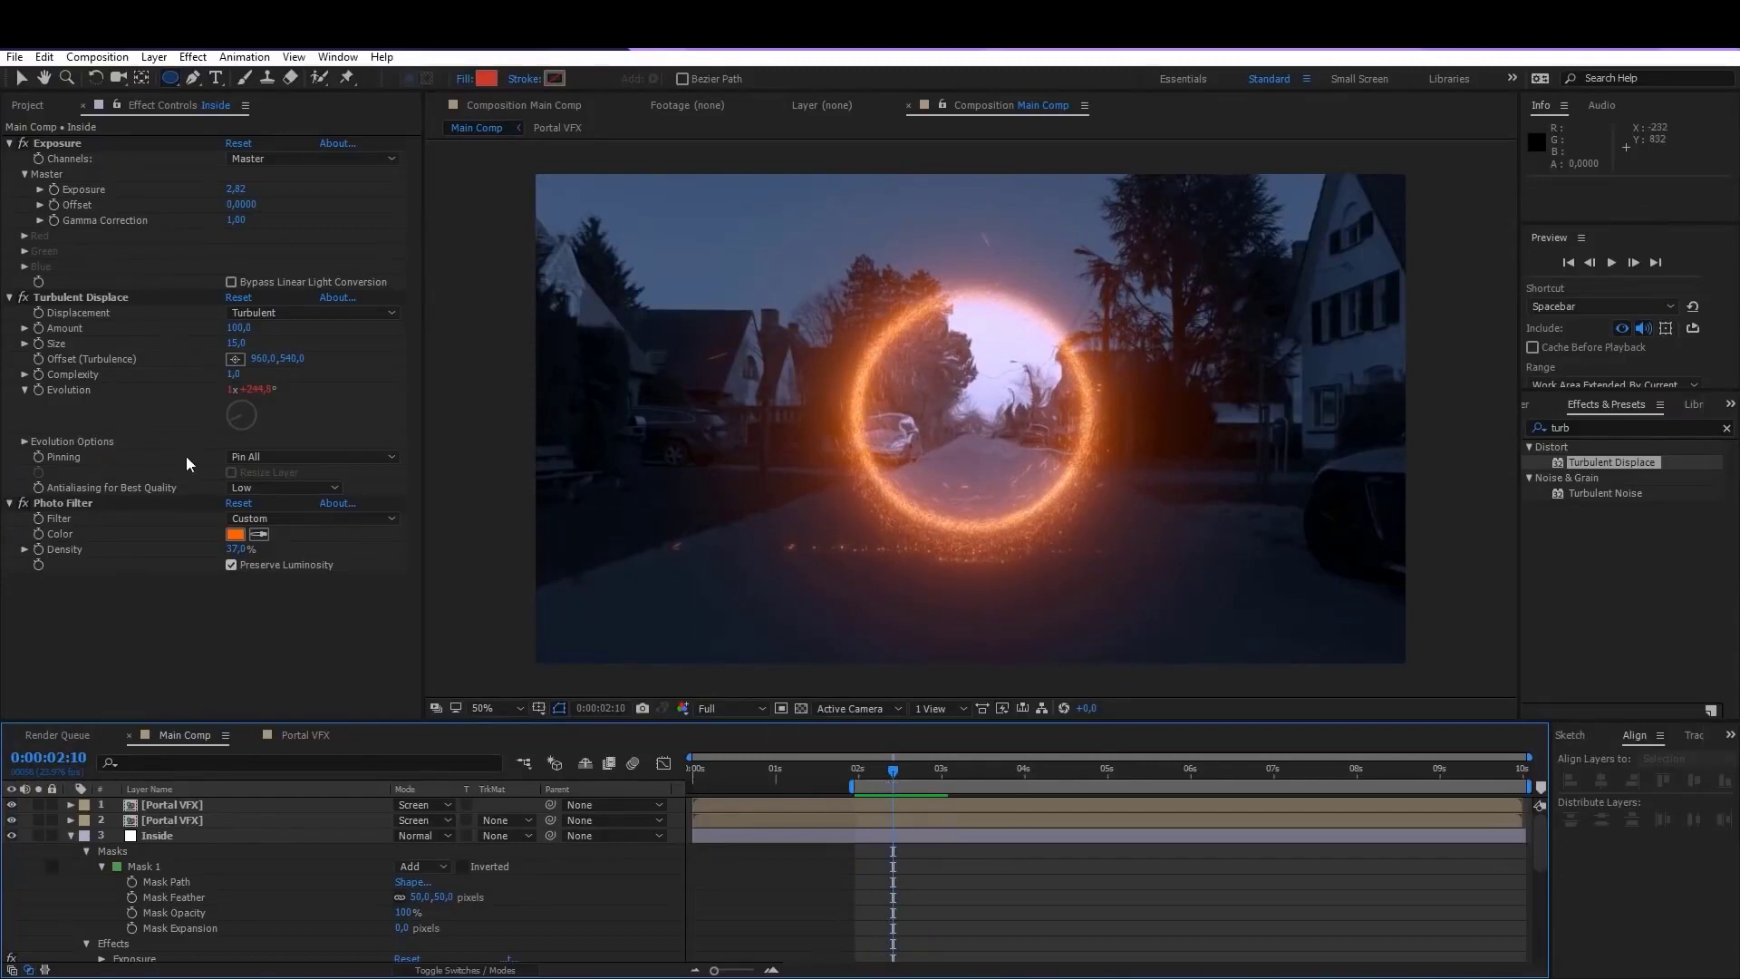
Step: Create a comp-size solid named Reflection with the orange colour FF3600
click(70, 835)
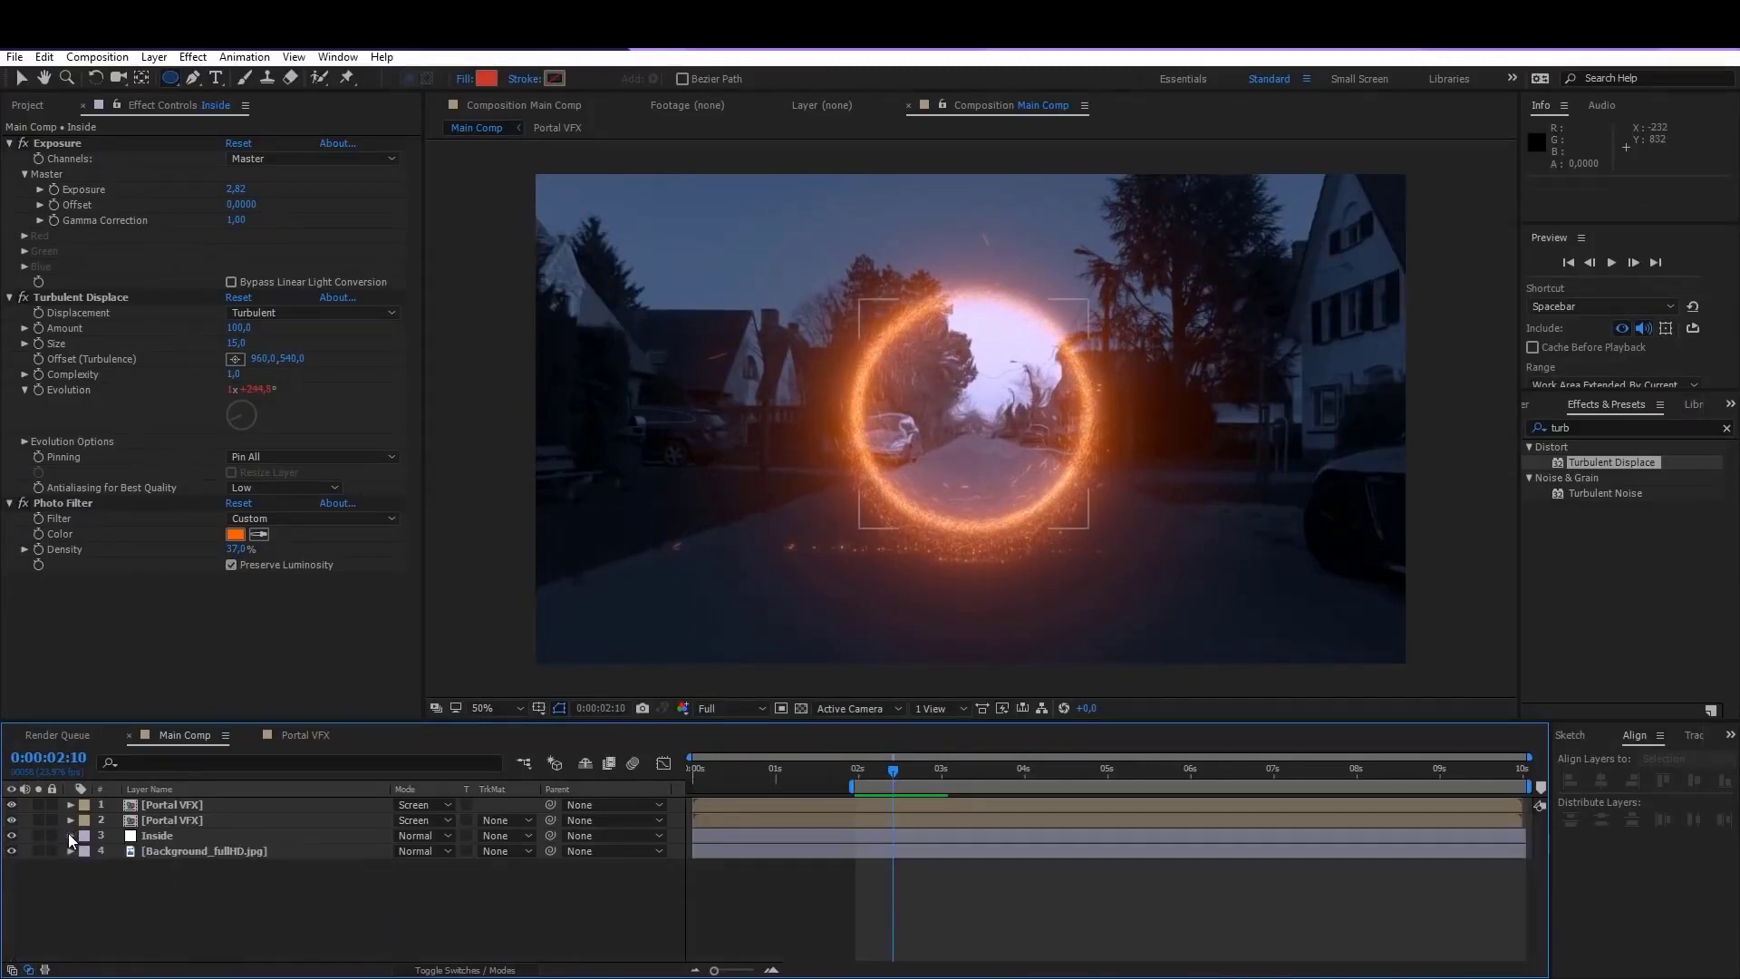
right_click(83, 878)
mouse_move(171, 711)
click(380, 752)
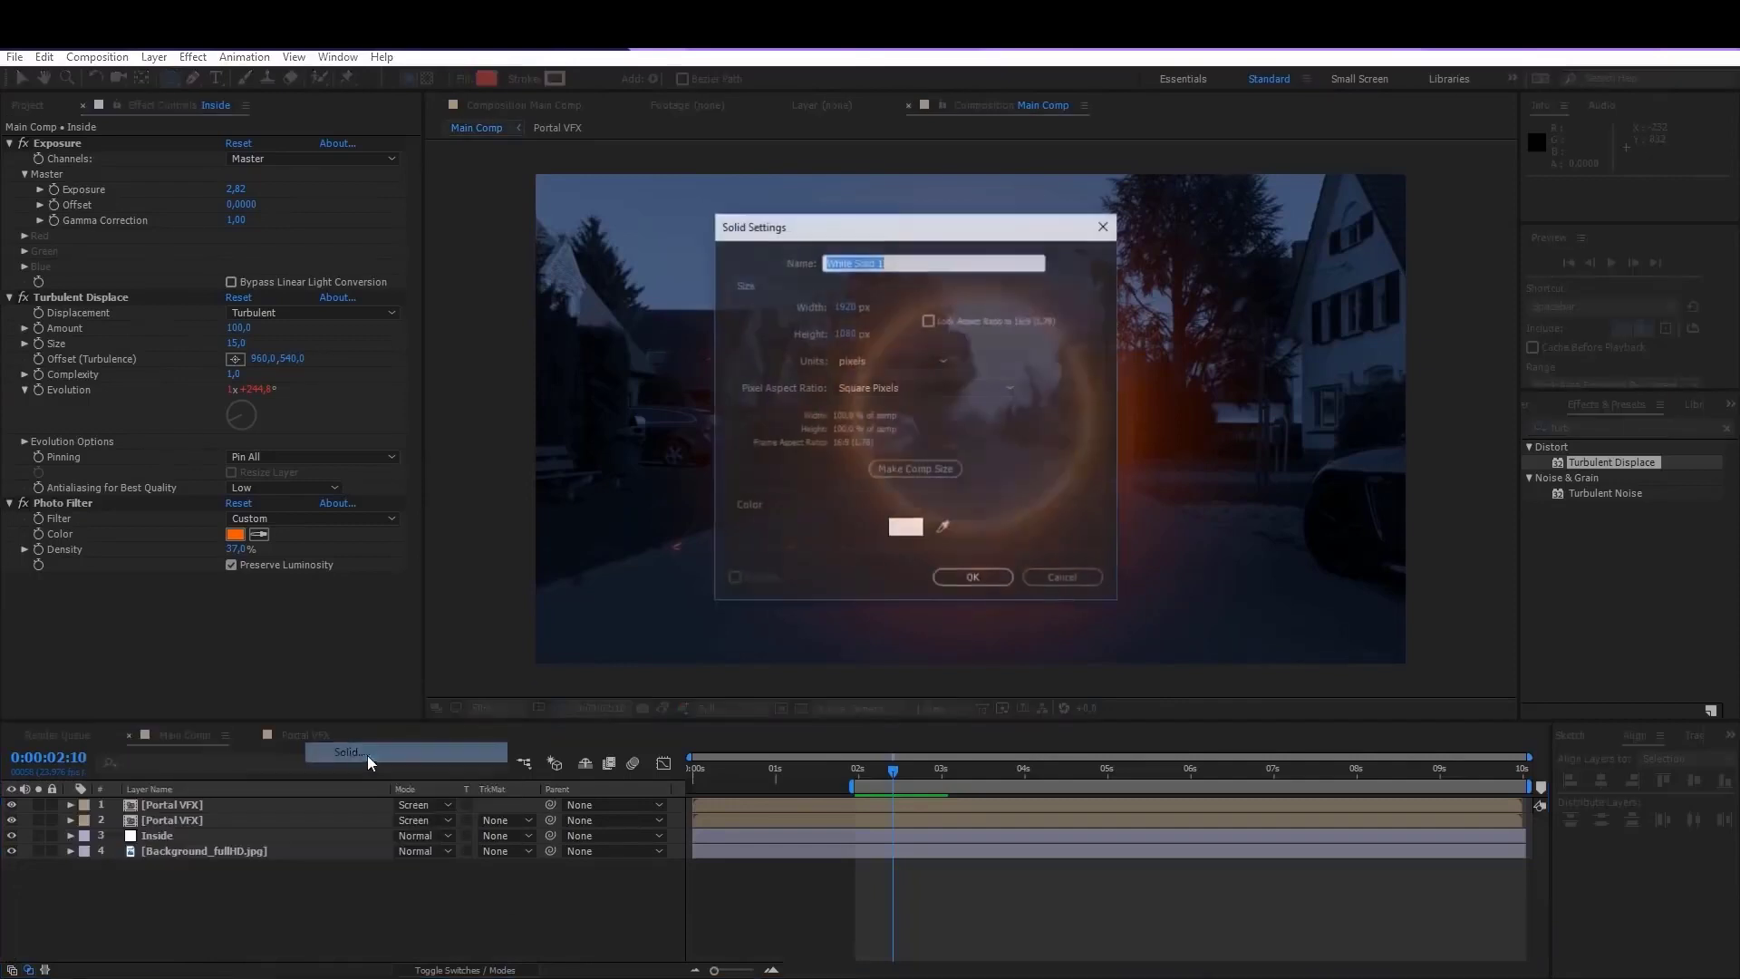
click(907, 528)
text(FF3600)
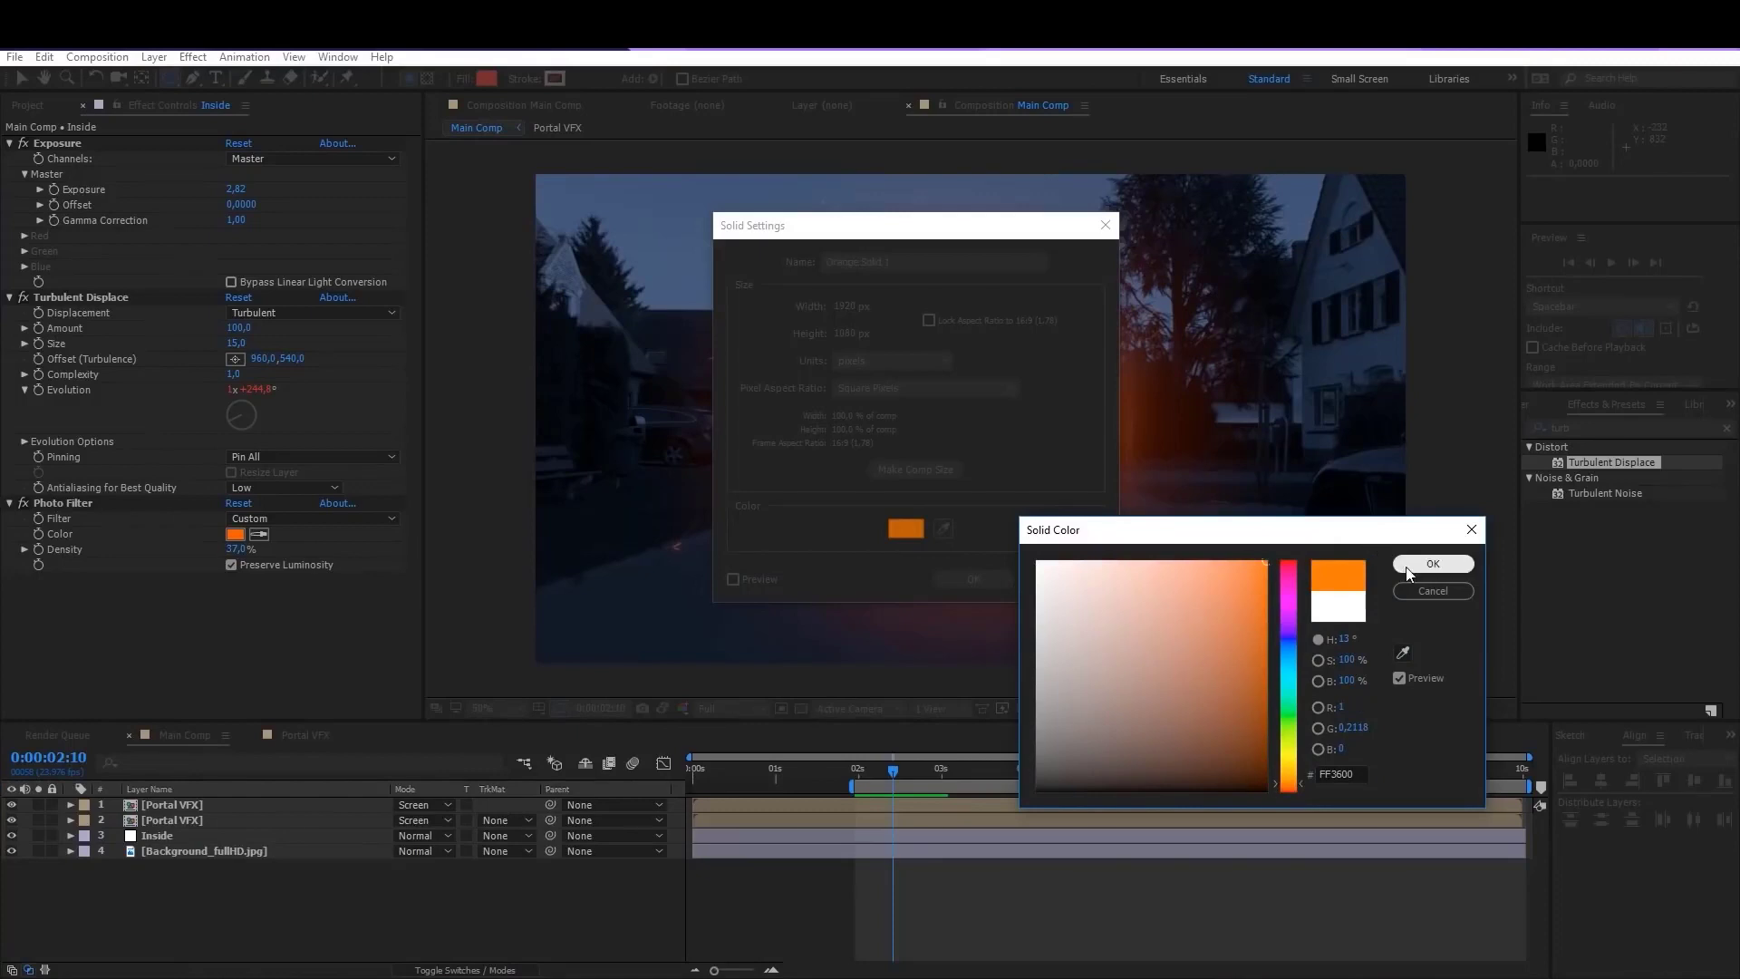
click(1433, 564)
click(911, 263)
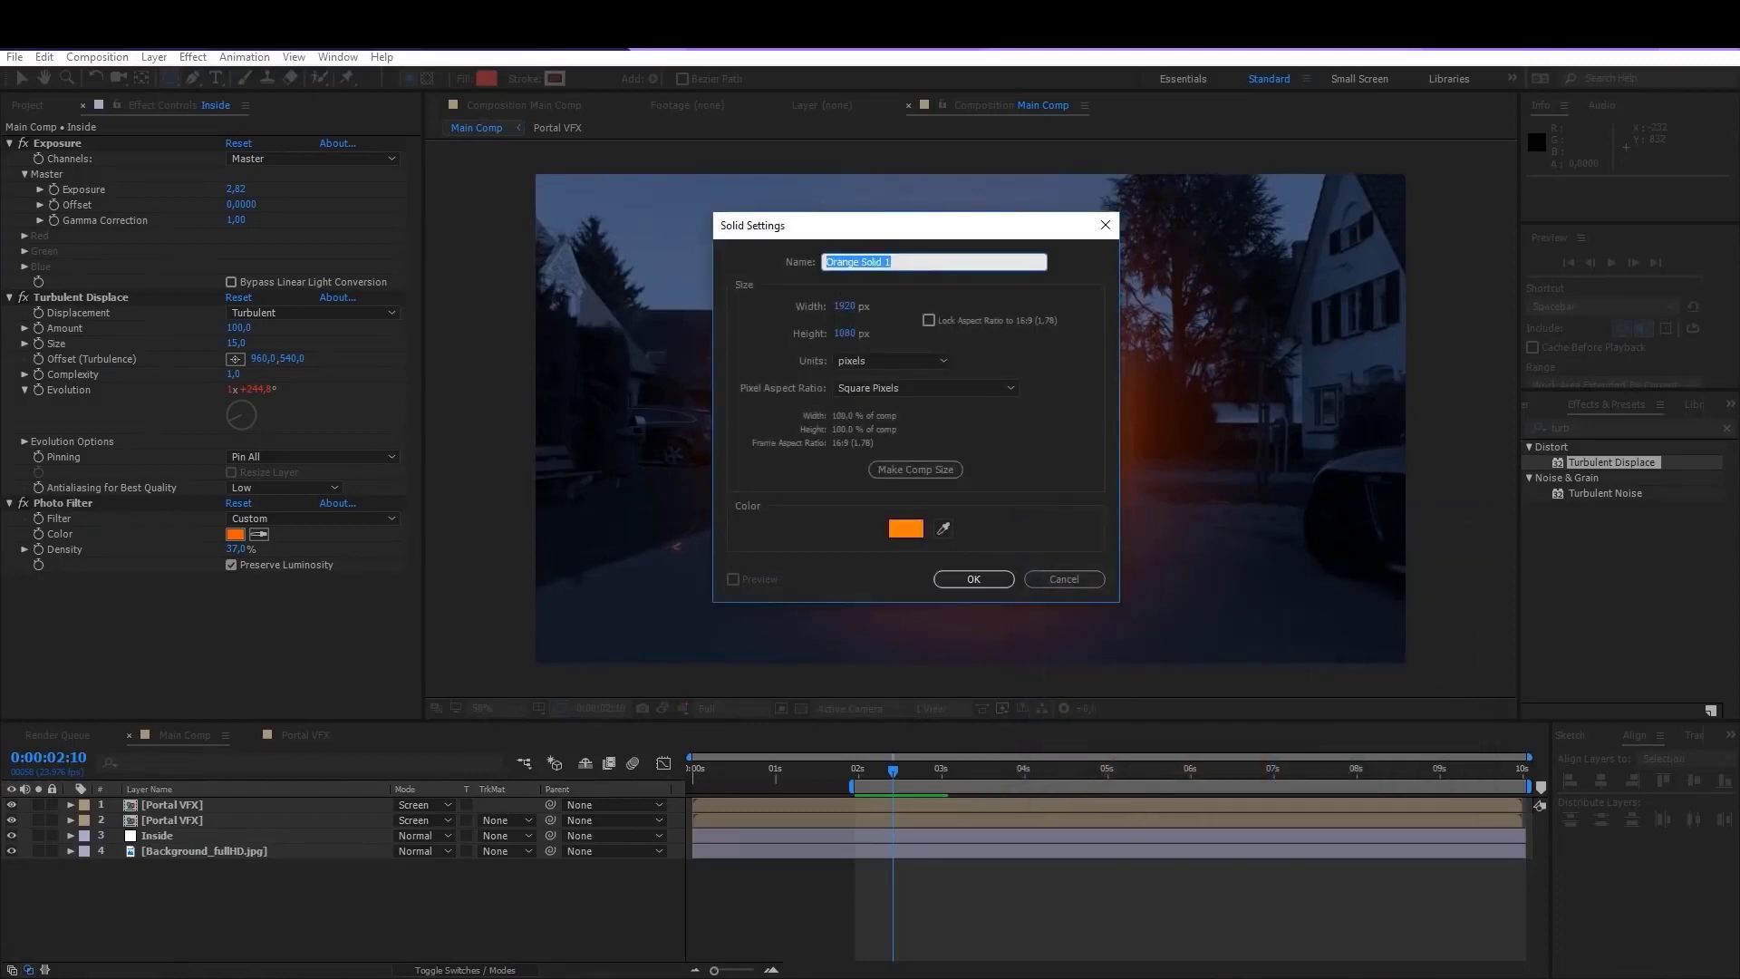
text(Reflection)
click(973, 579)
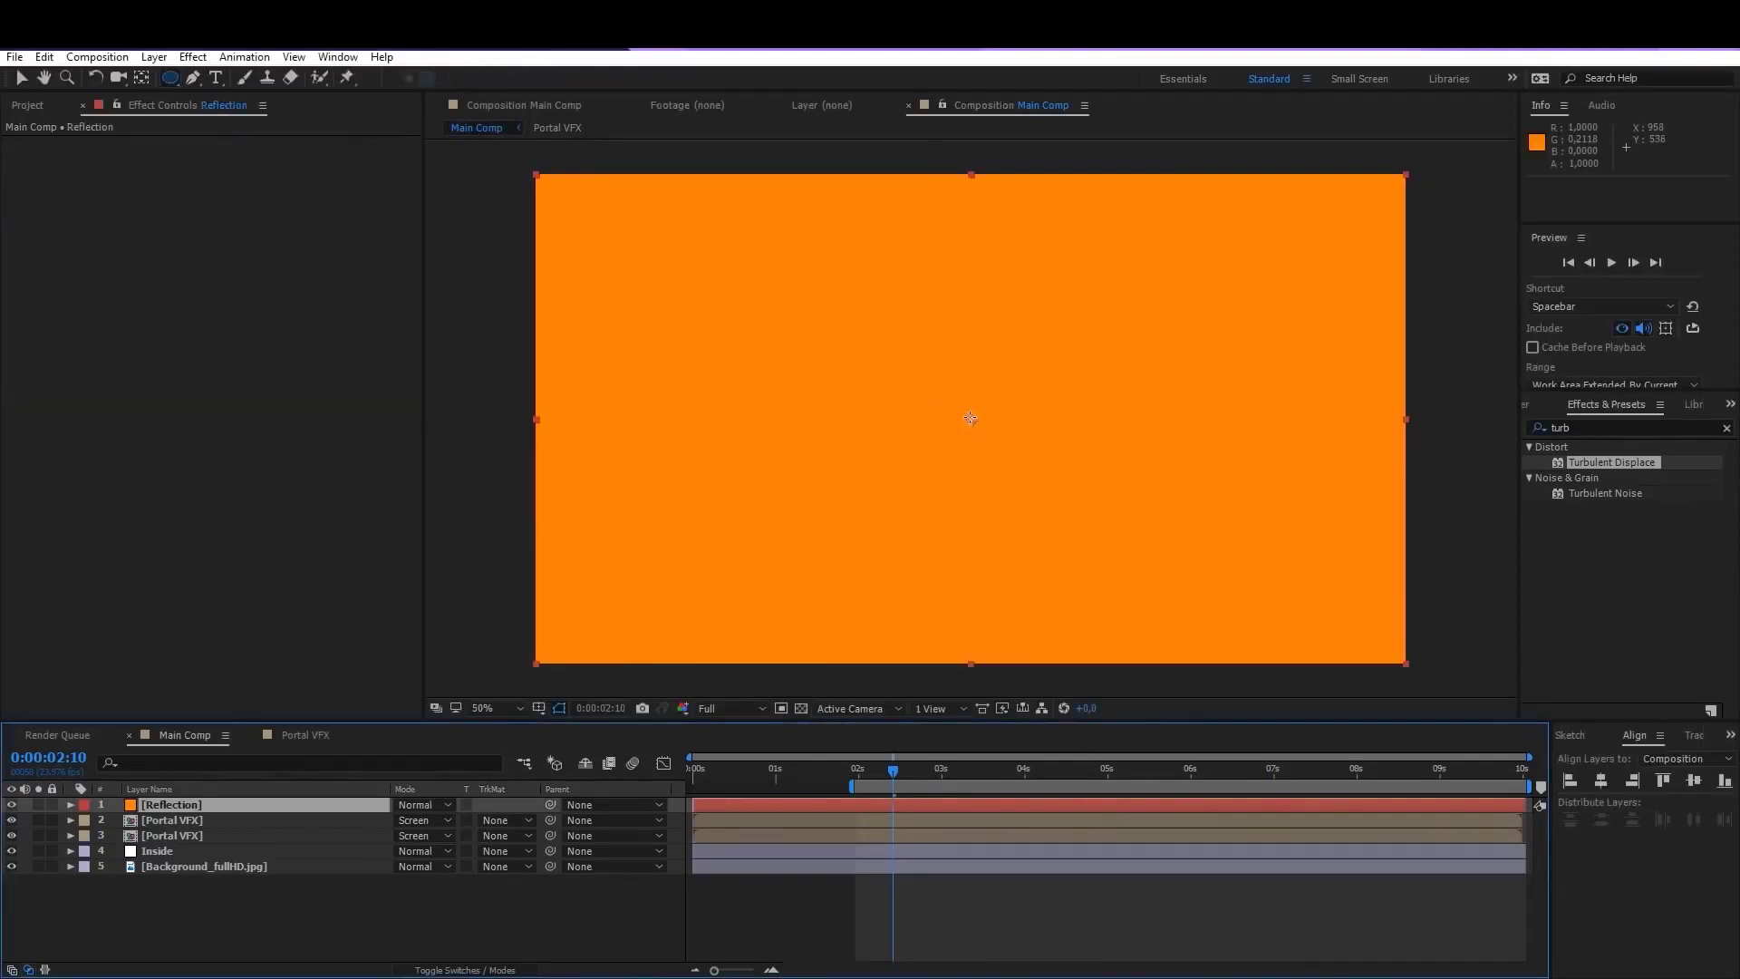
Step: Draw a circular mask centred inside the ring on the Reflection solid and feather it 156 pixels
drag(971, 418, 1049, 501)
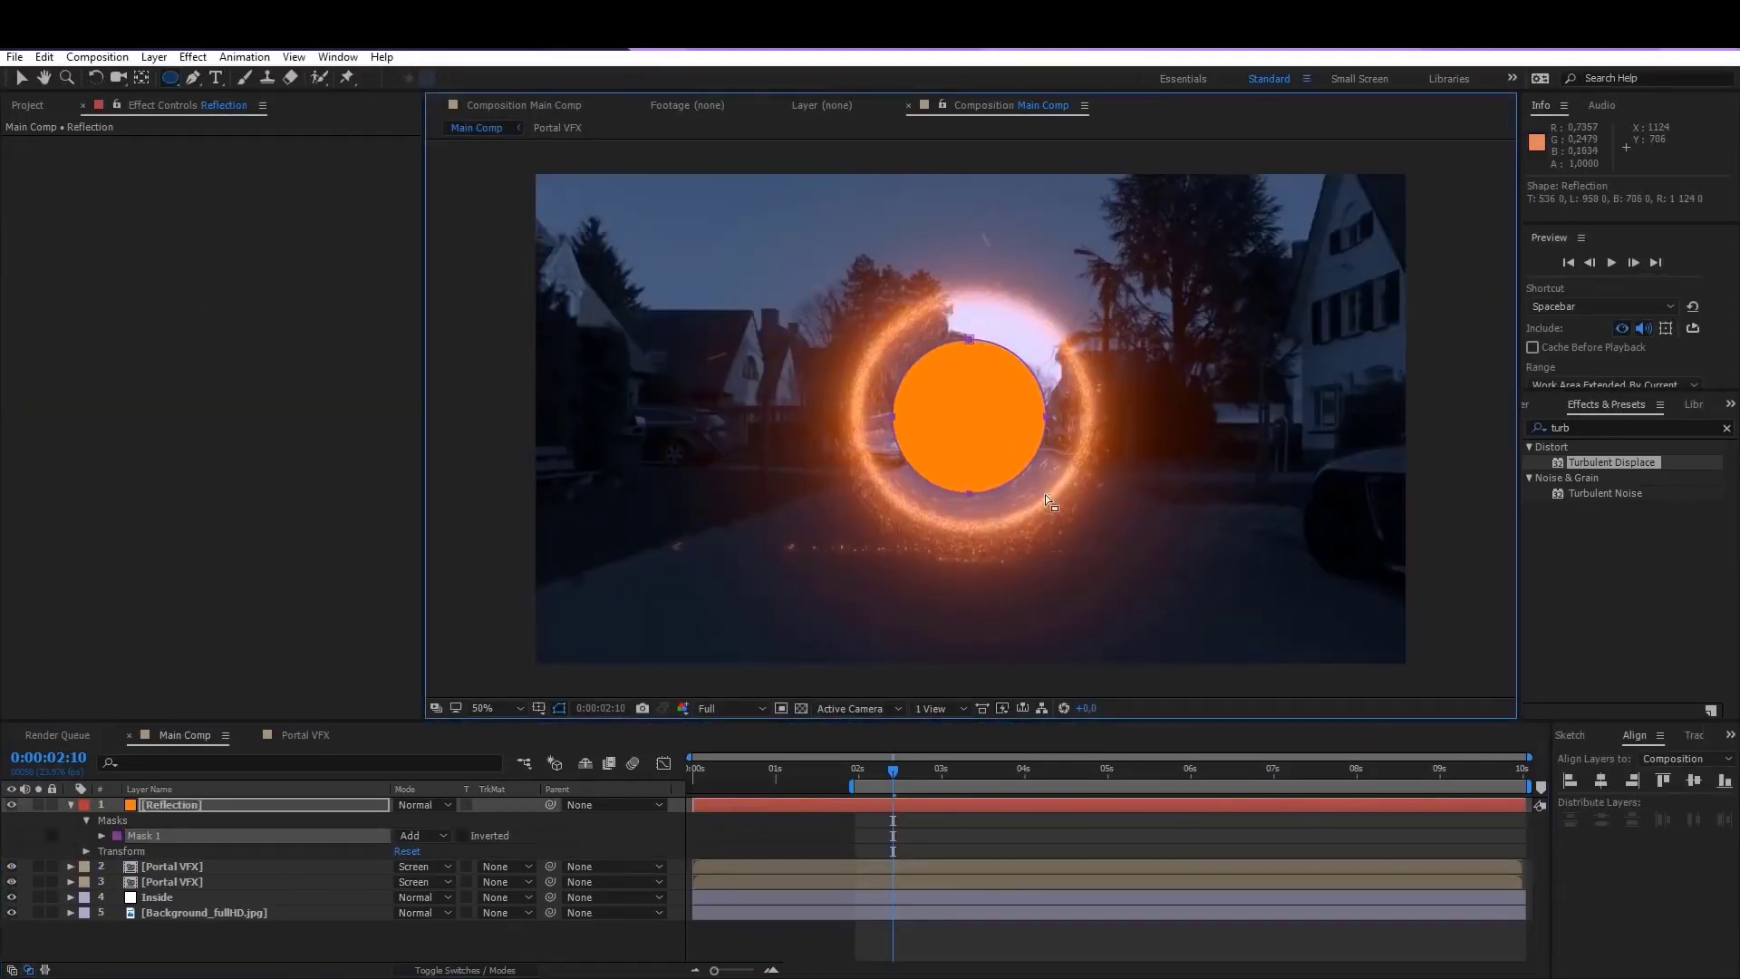
key(f)
drag(433, 835, 584, 840)
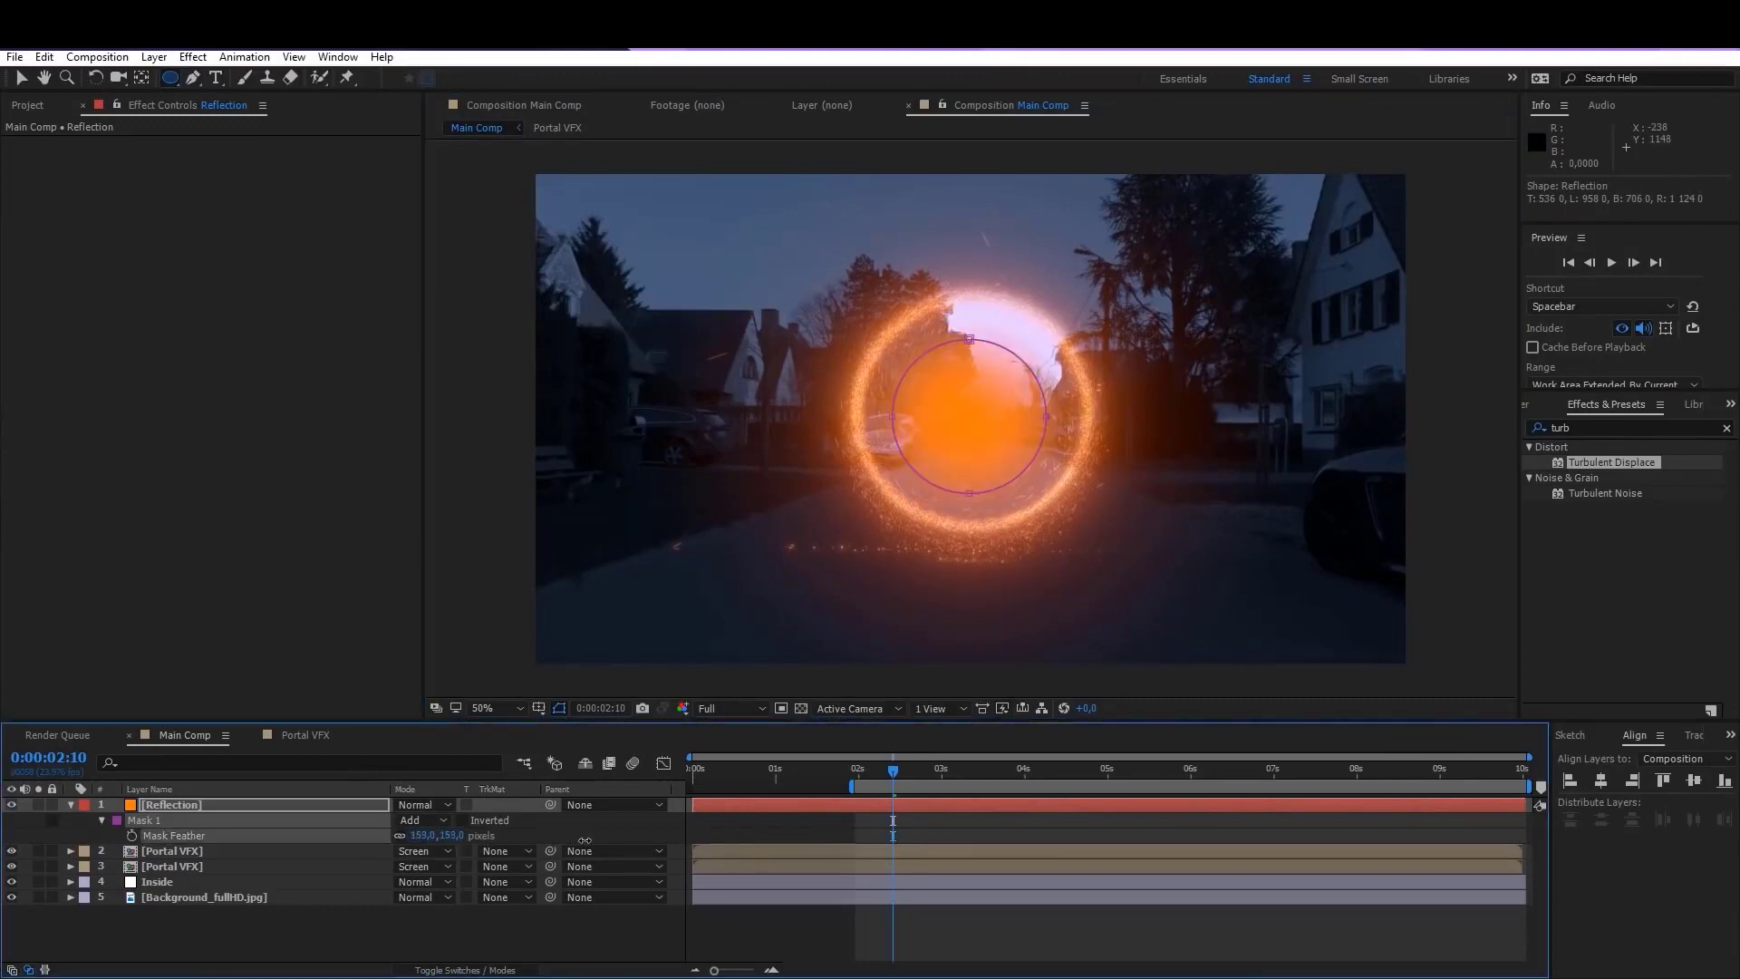
Step: Make the Reflection layer 3D and set its X orientation to 272° so it lies flat
click(462, 969)
click(342, 804)
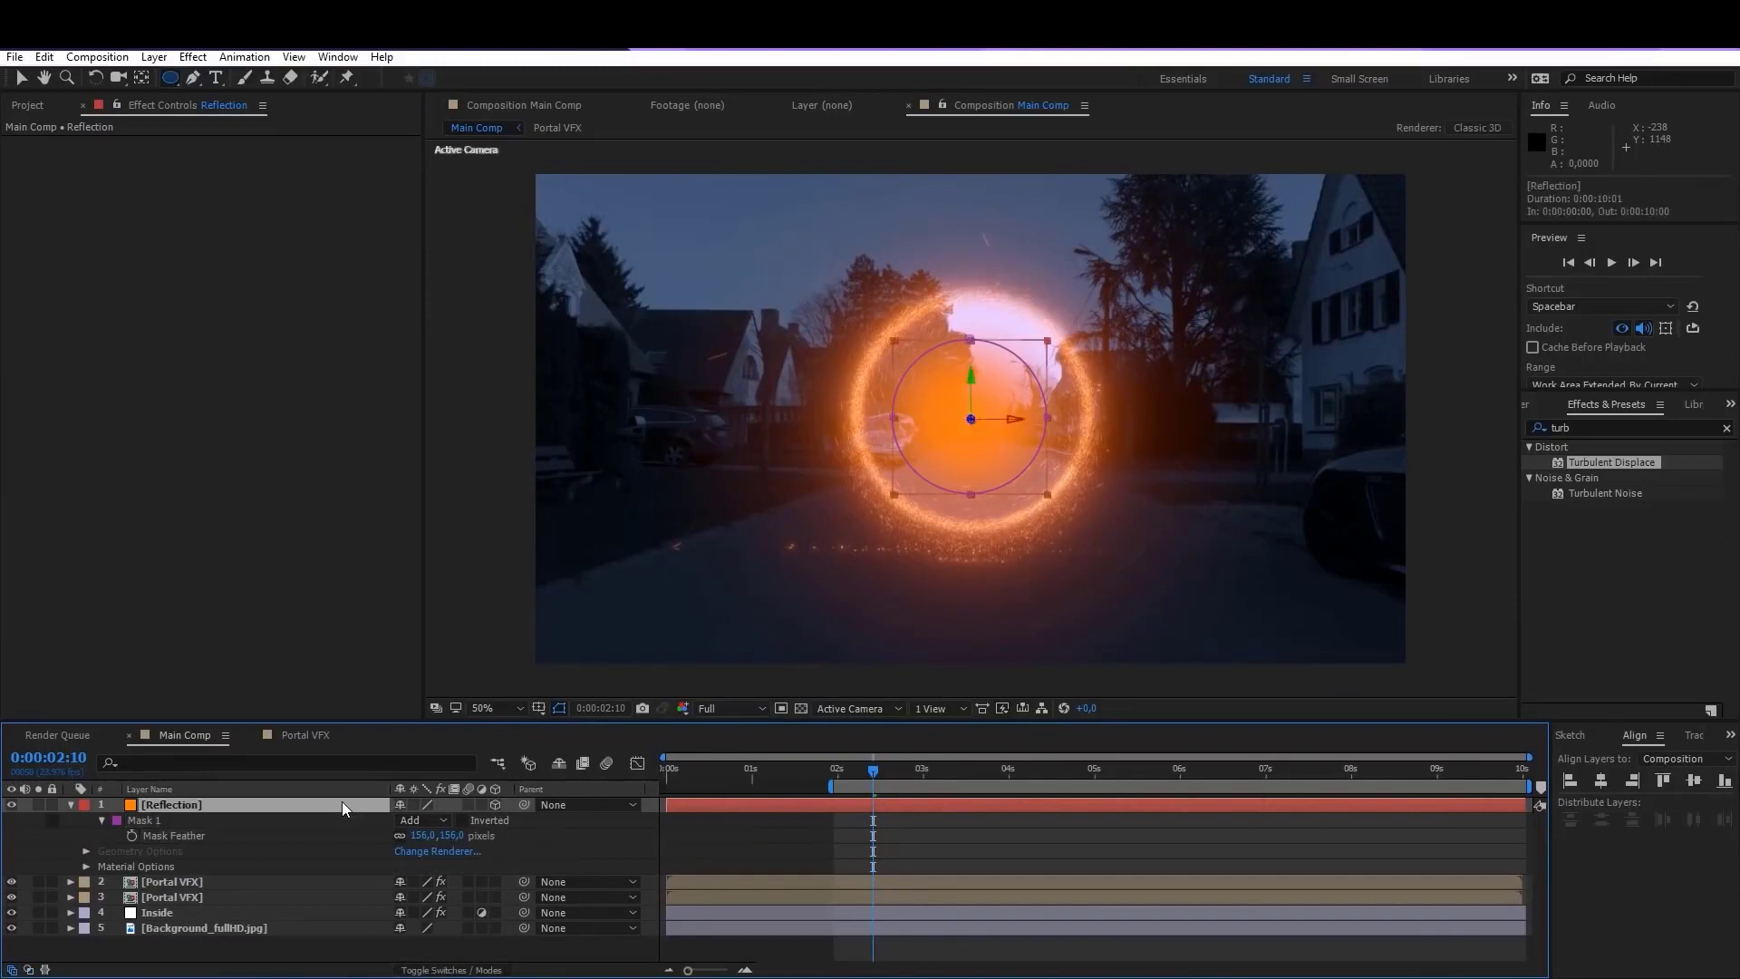
key(r)
click(405, 819)
mouse_move(405, 819)
mouse_down()
mouse_move(326, 834)
mouse_move(403, 825)
mouse_up()
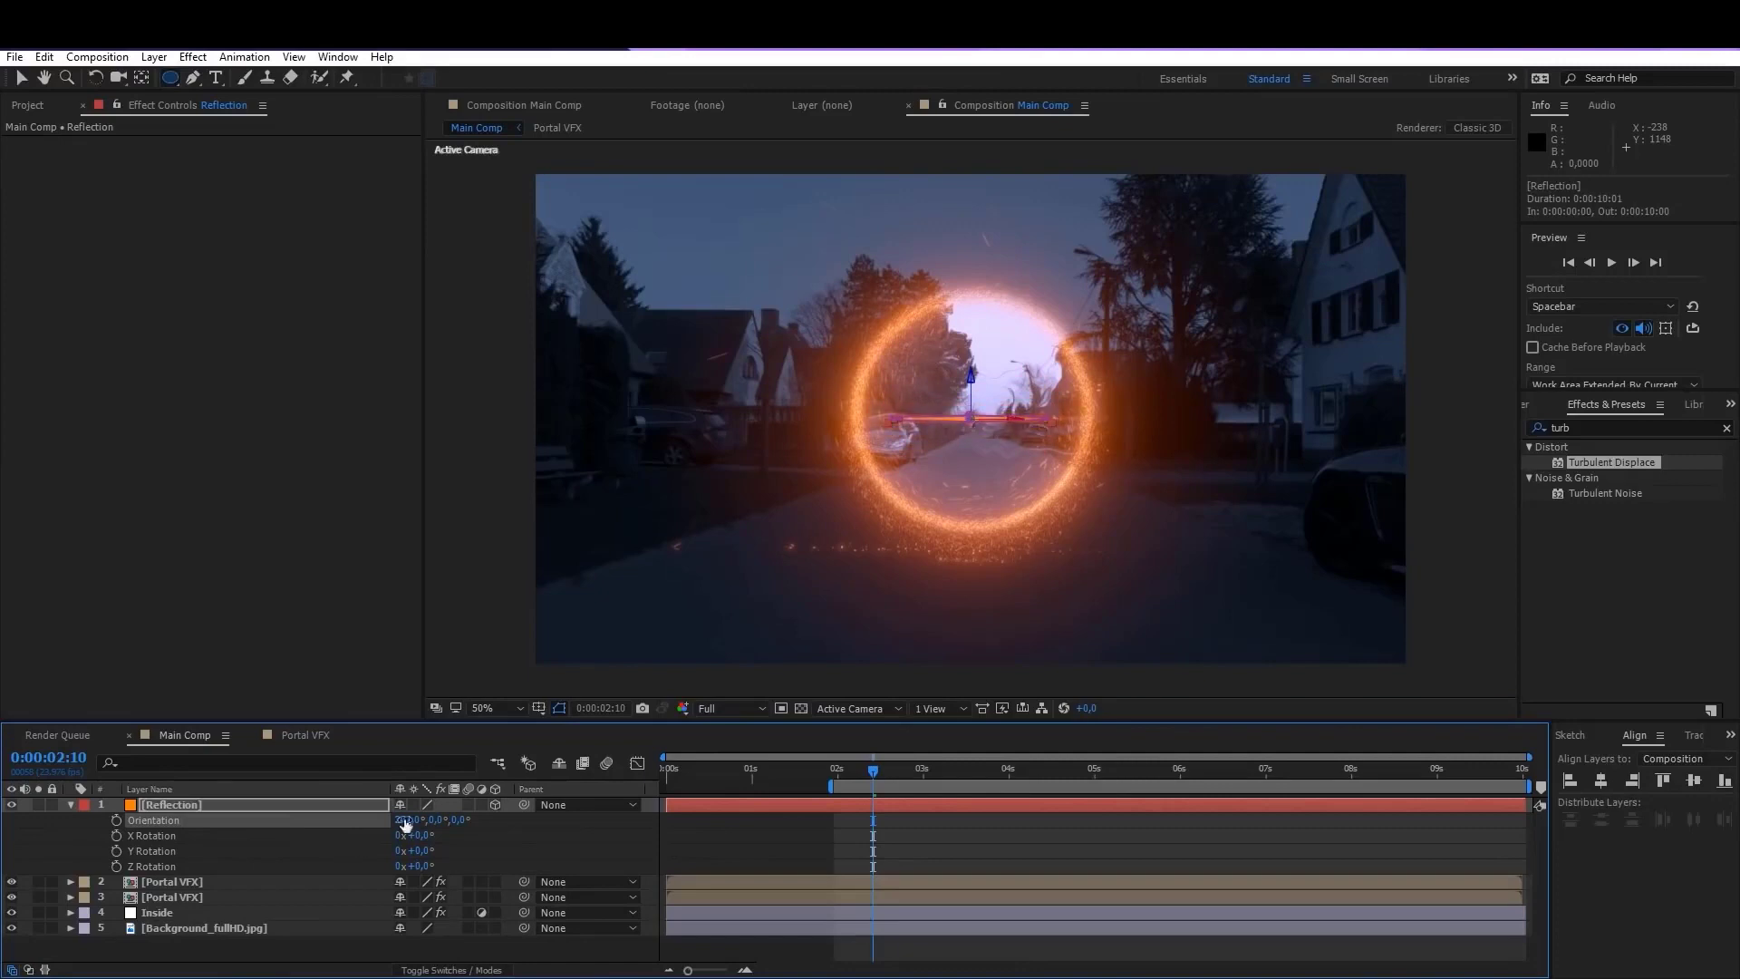
key(v)
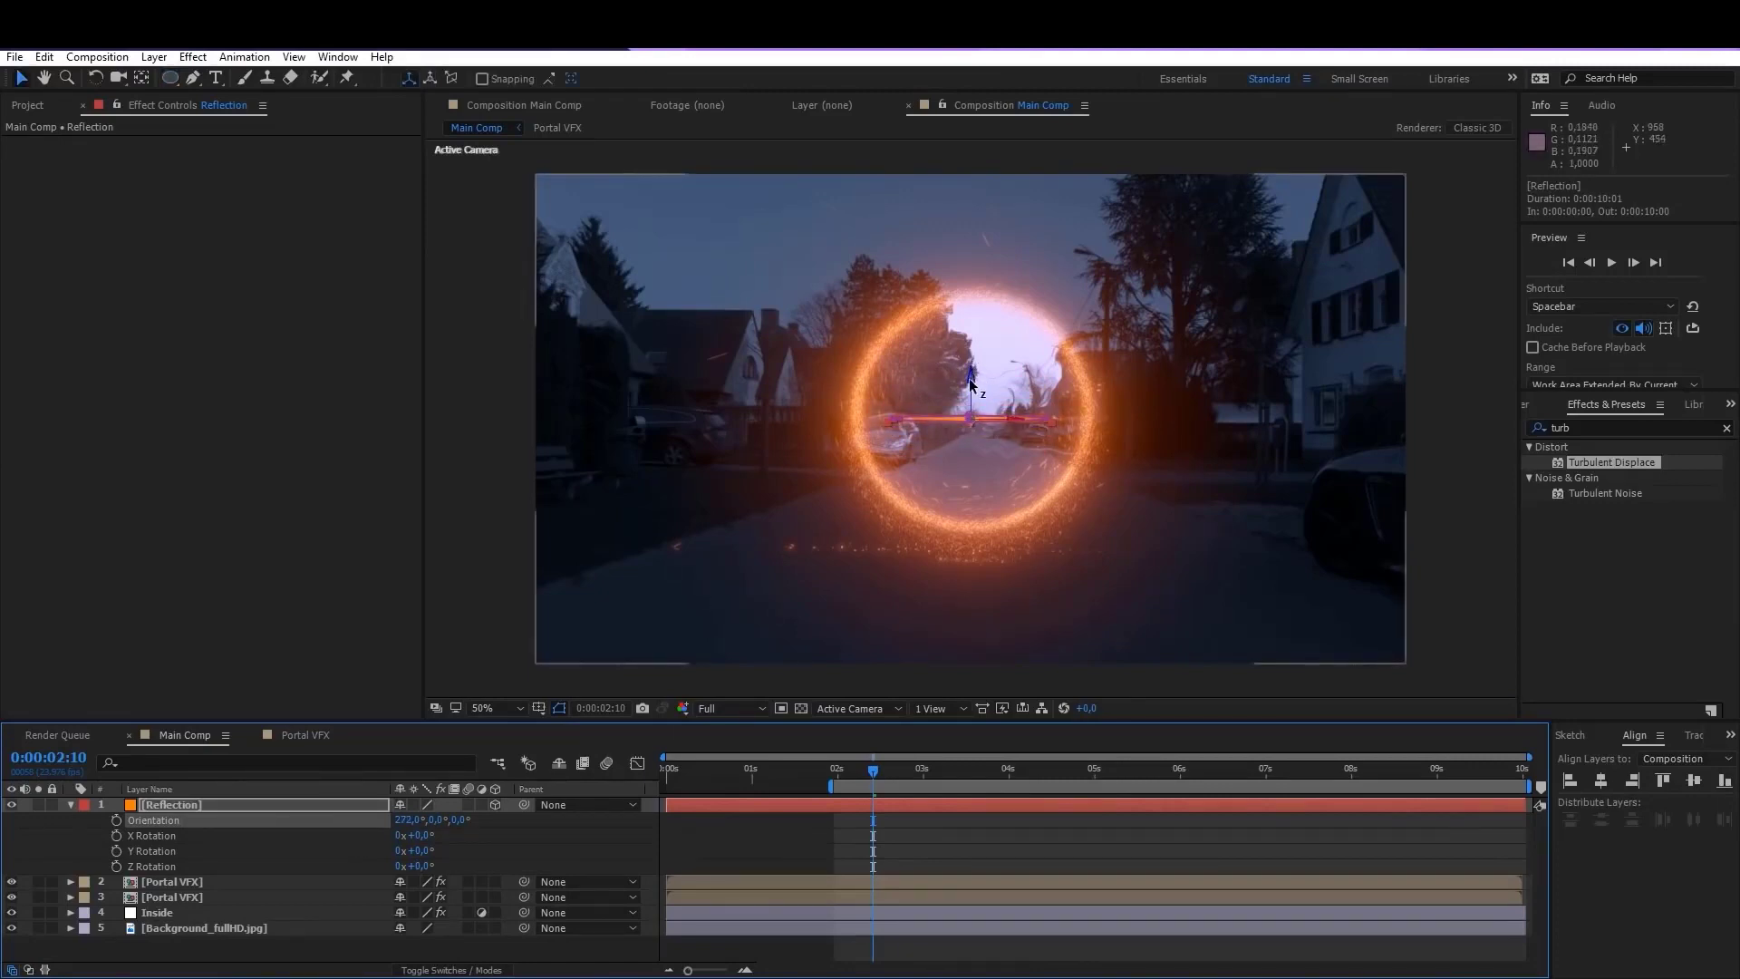
Step: Lower the Reflection layer to the road beneath the ring, at about Y position 832, and enlarge it
click(971, 382)
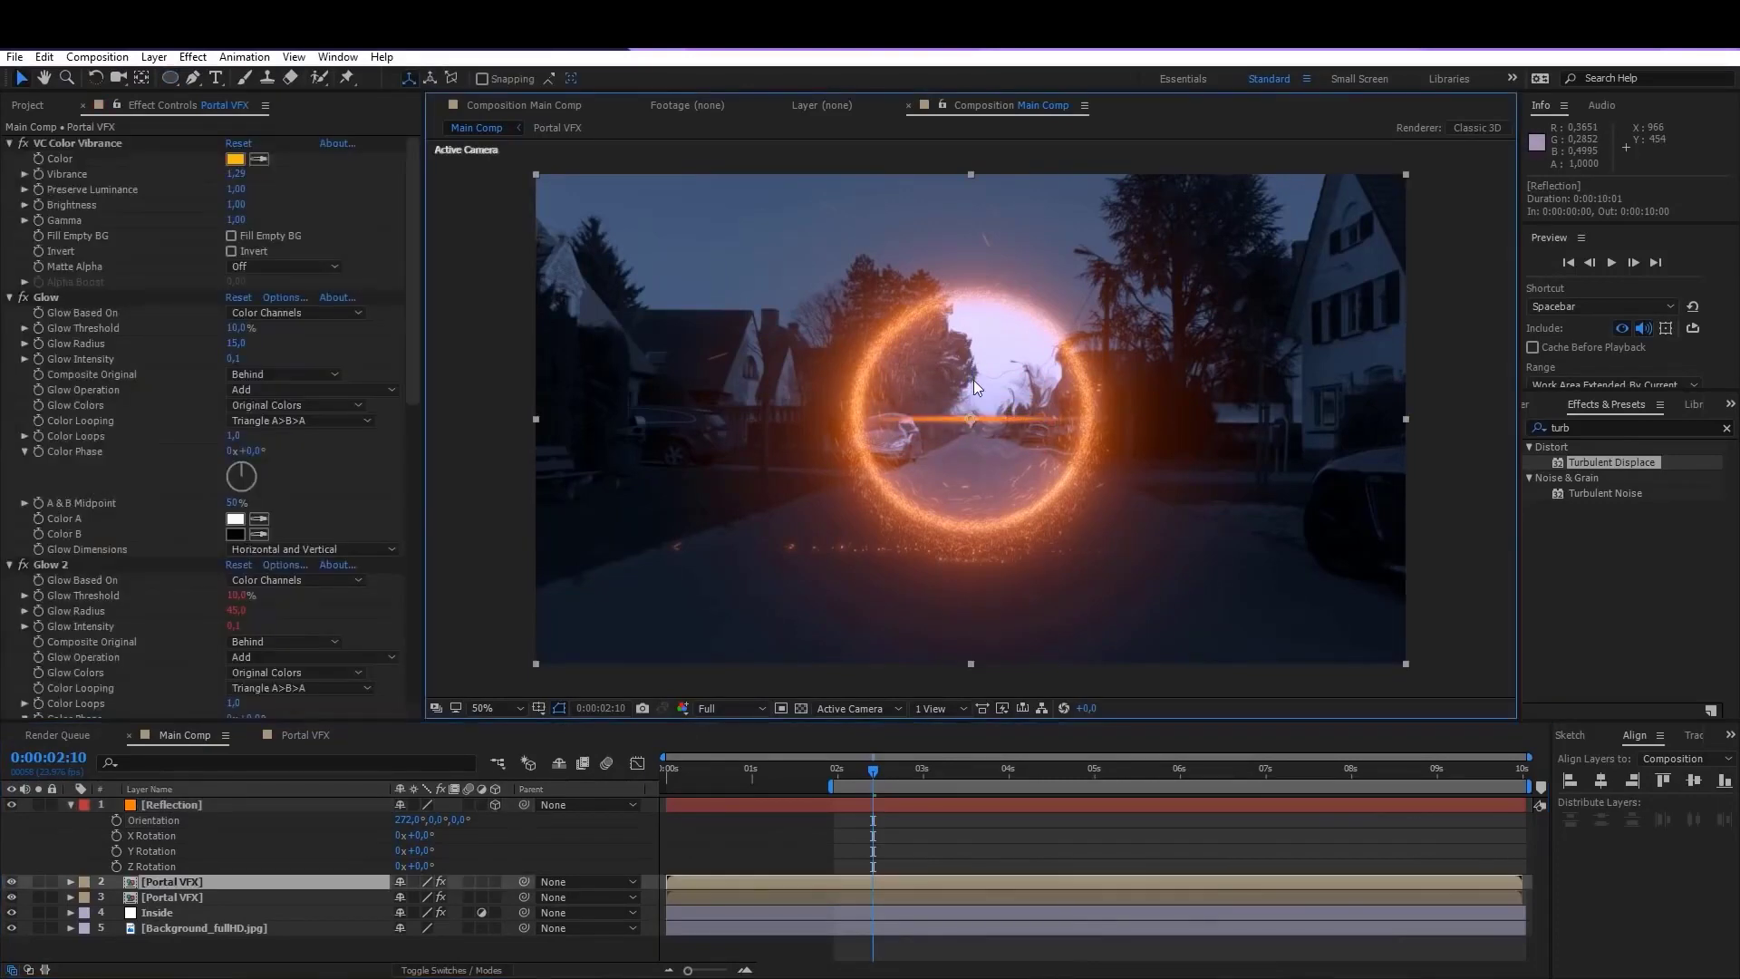
click(181, 805)
drag(970, 383, 963, 514)
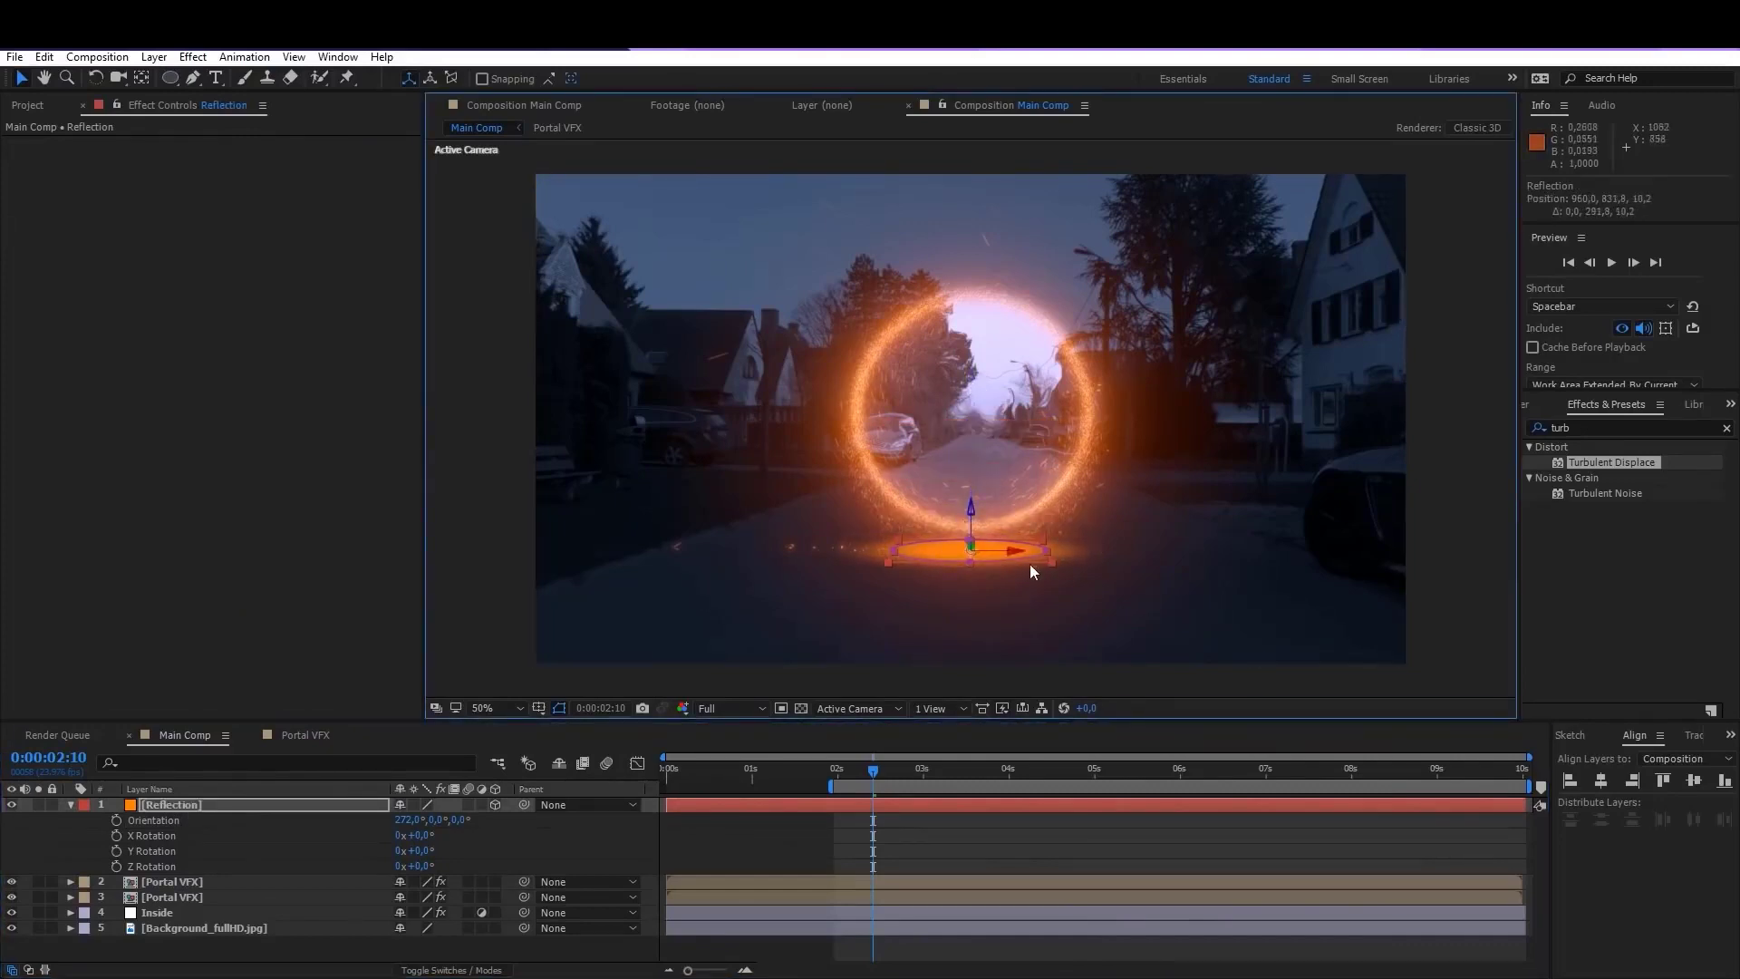
drag(1051, 564, 1095, 609)
Step: Place the Reflection layer between Inside and the background, and push it back in depth to about Z 524
drag(177, 805, 192, 906)
drag(181, 841, 179, 919)
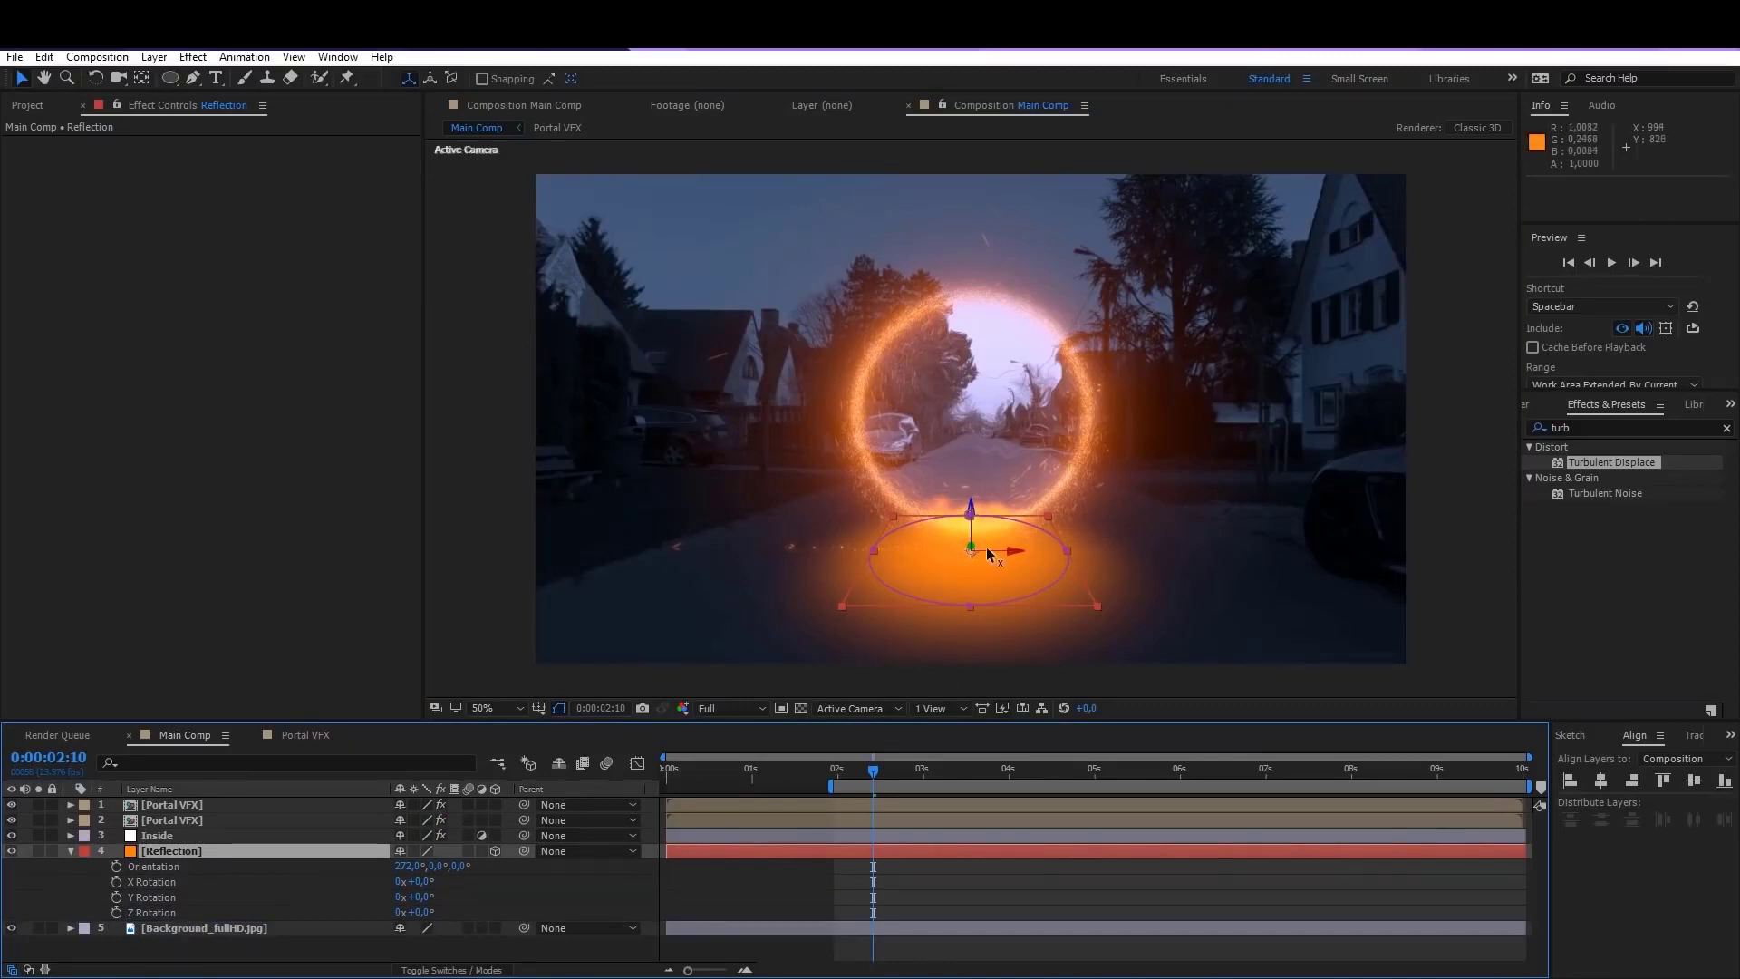
drag(973, 550, 1028, 313)
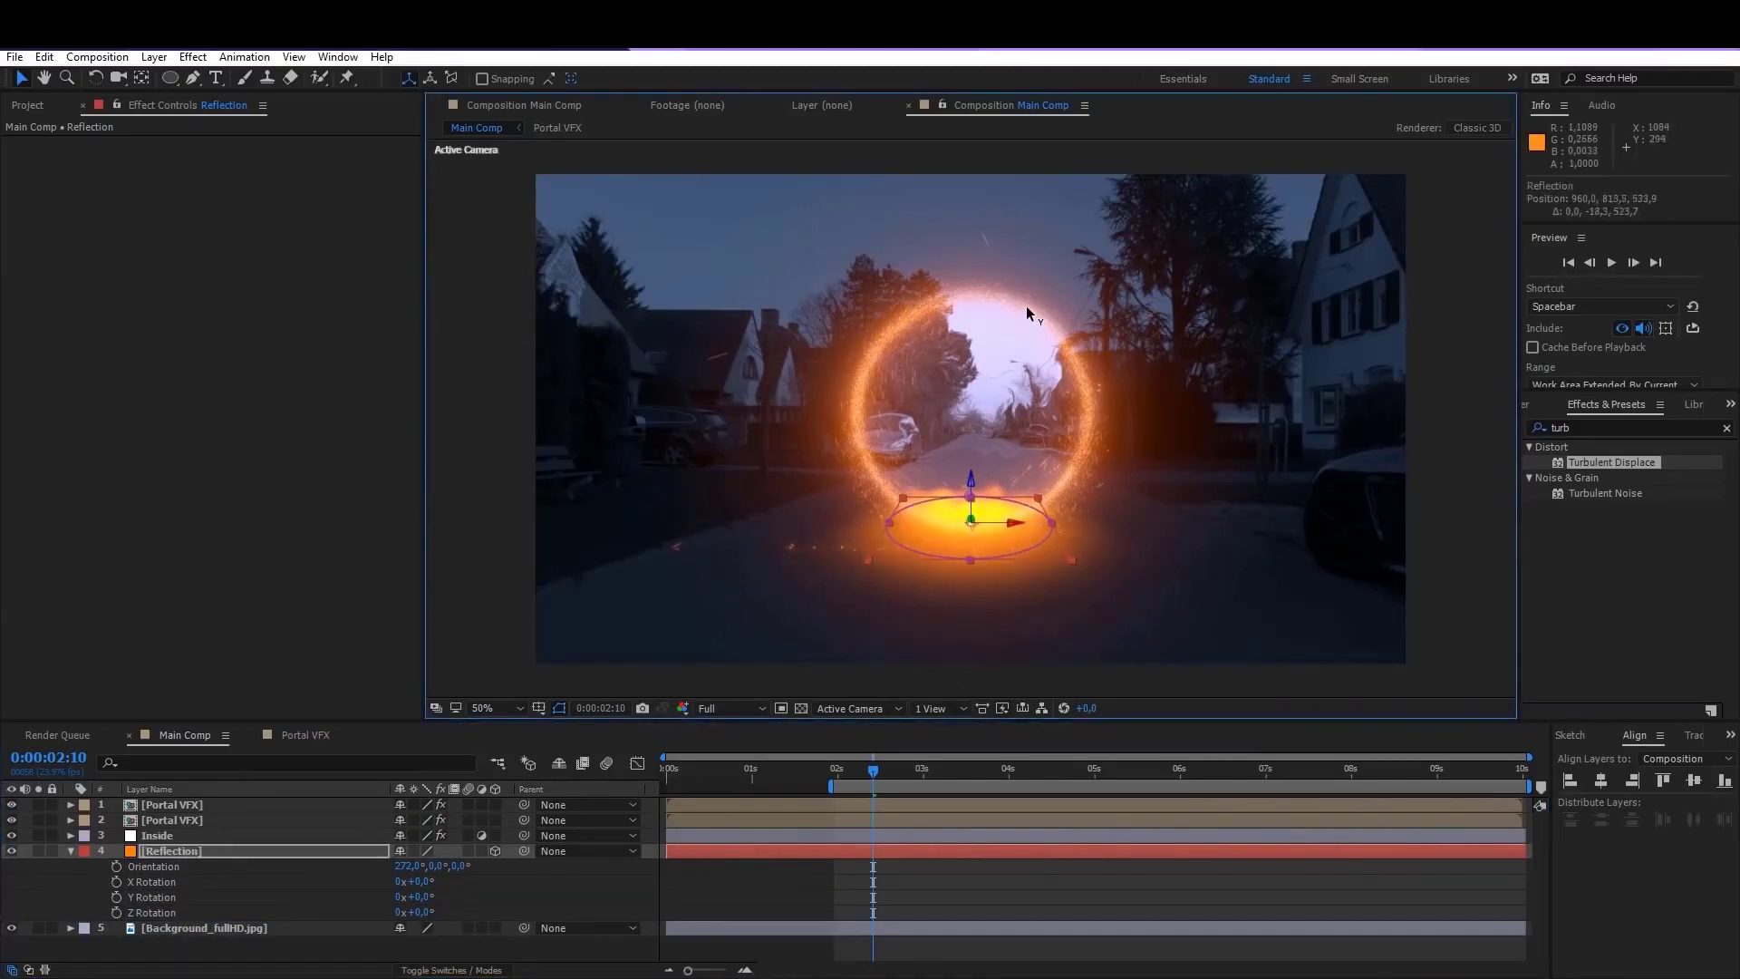
Step: Set the Reflection layer's blending mode to Screen and lower its opacity to 31%
click(449, 968)
click(426, 852)
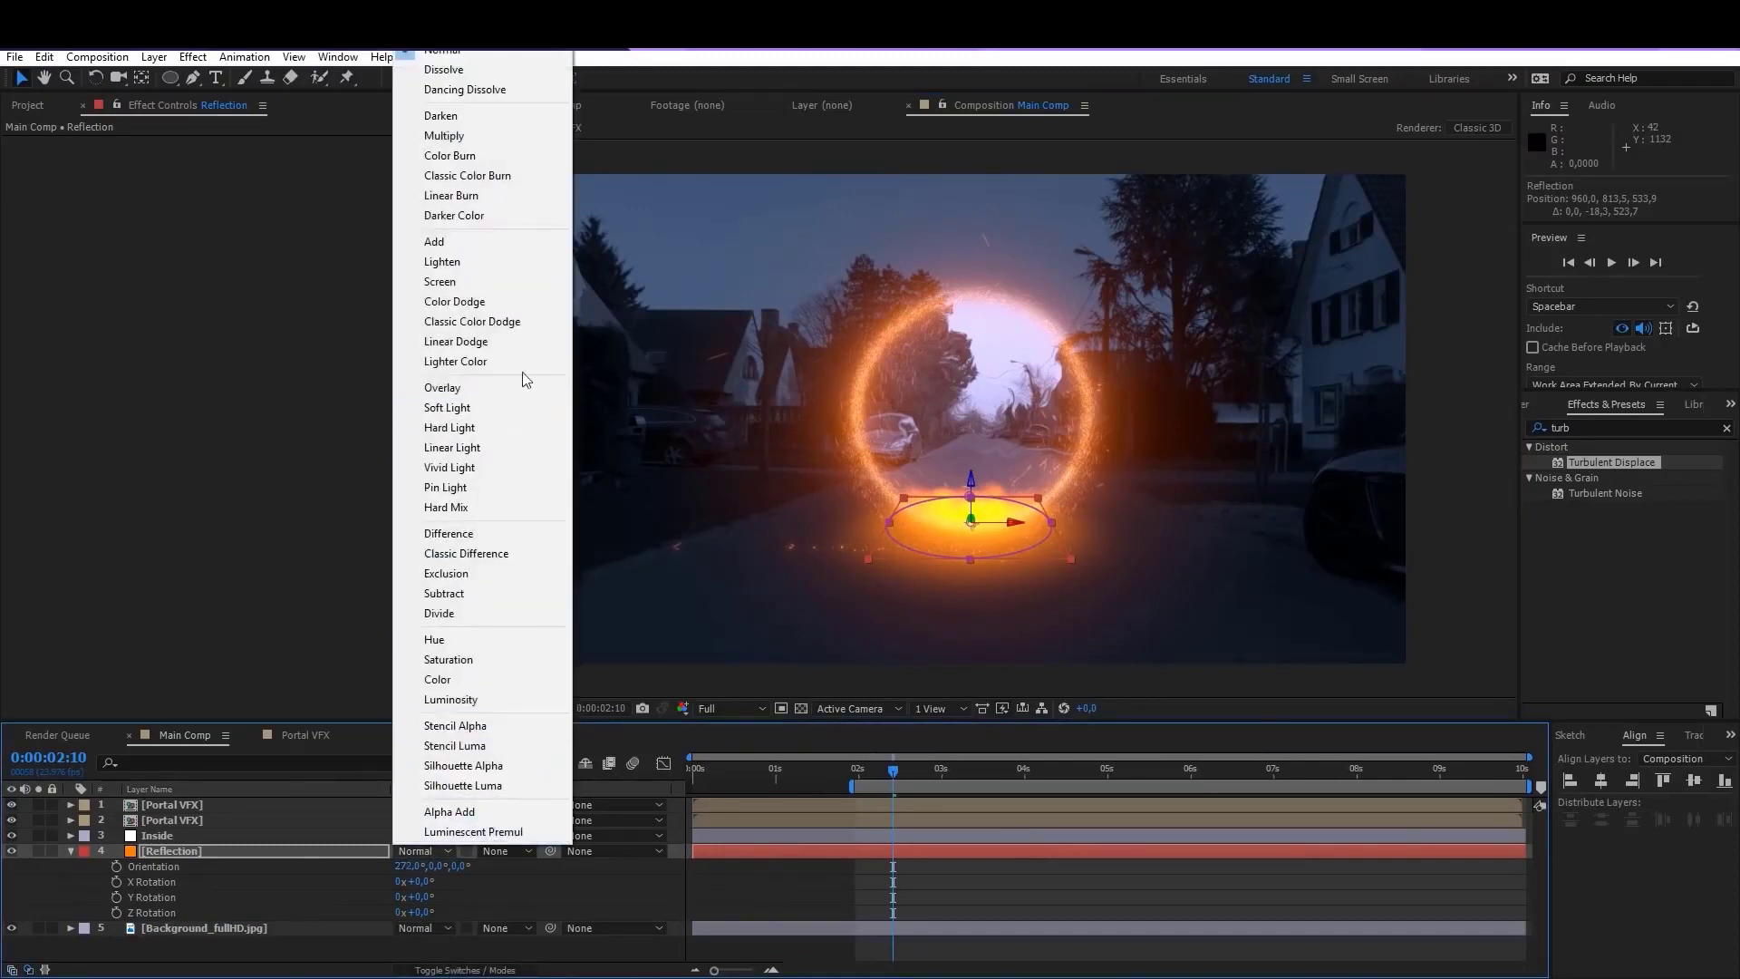
click(497, 287)
key(t)
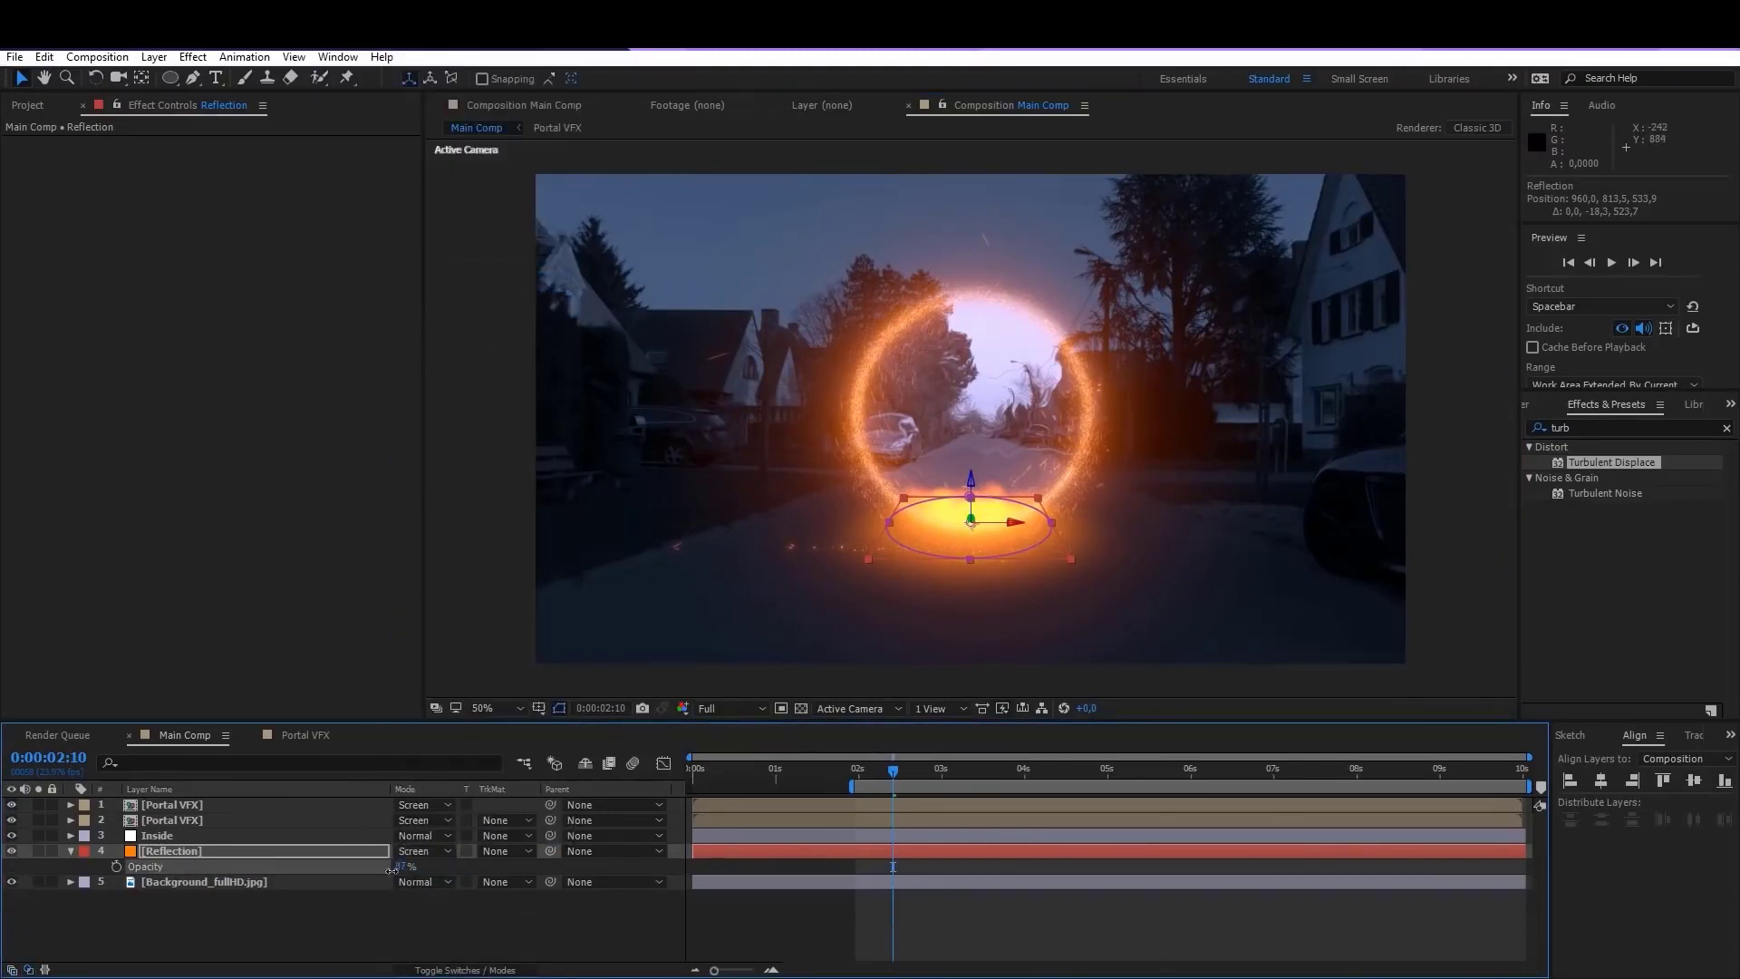
drag(400, 866, 355, 883)
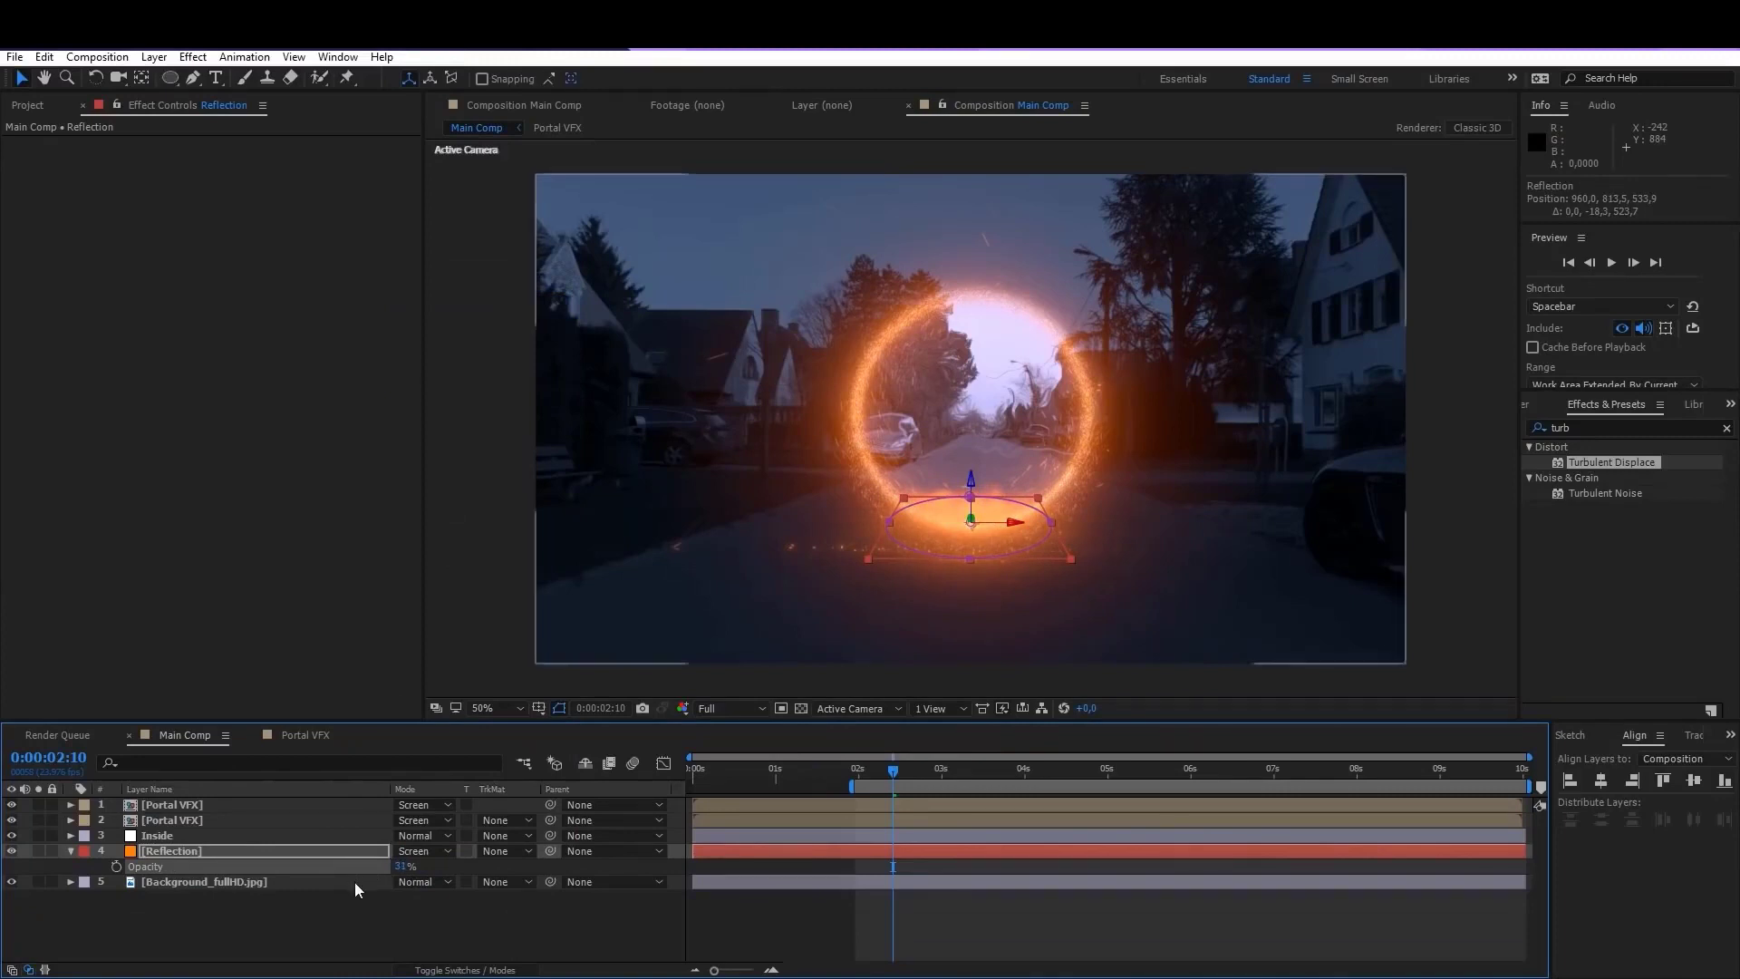
click(358, 911)
Step: Scale the Reflection layer up so the glow spreads wider over the road, and compare it hidden and shown
click(321, 858)
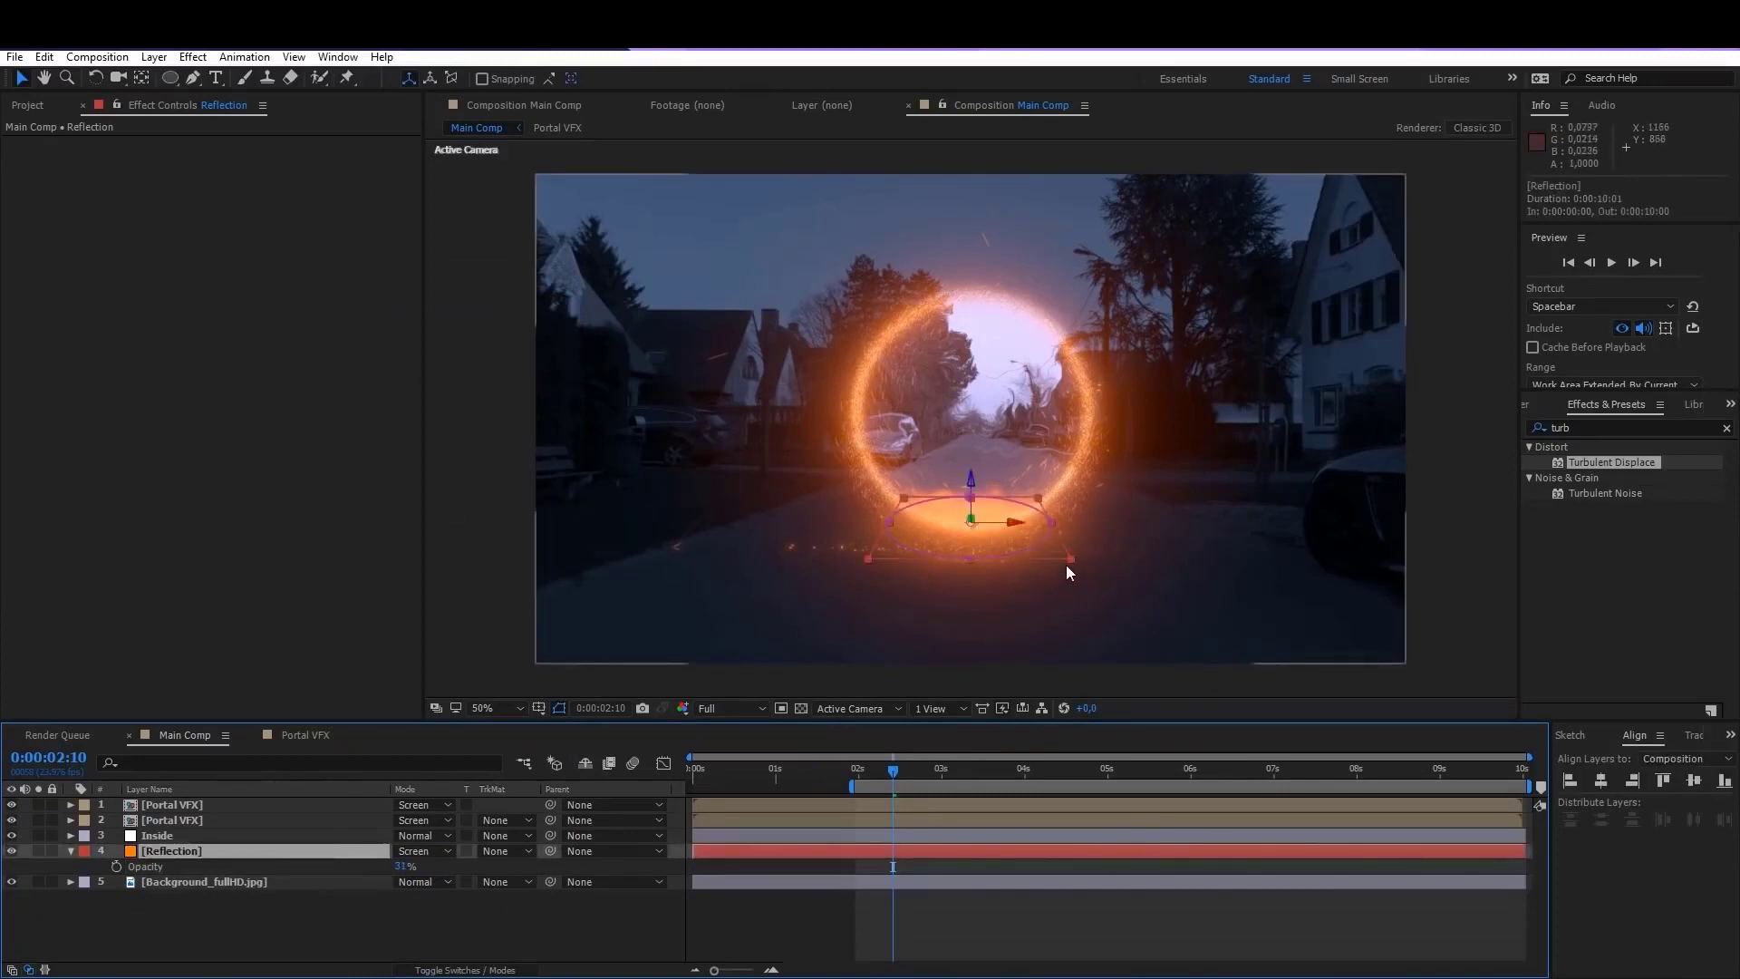
drag(1068, 560, 1186, 581)
click(1093, 902)
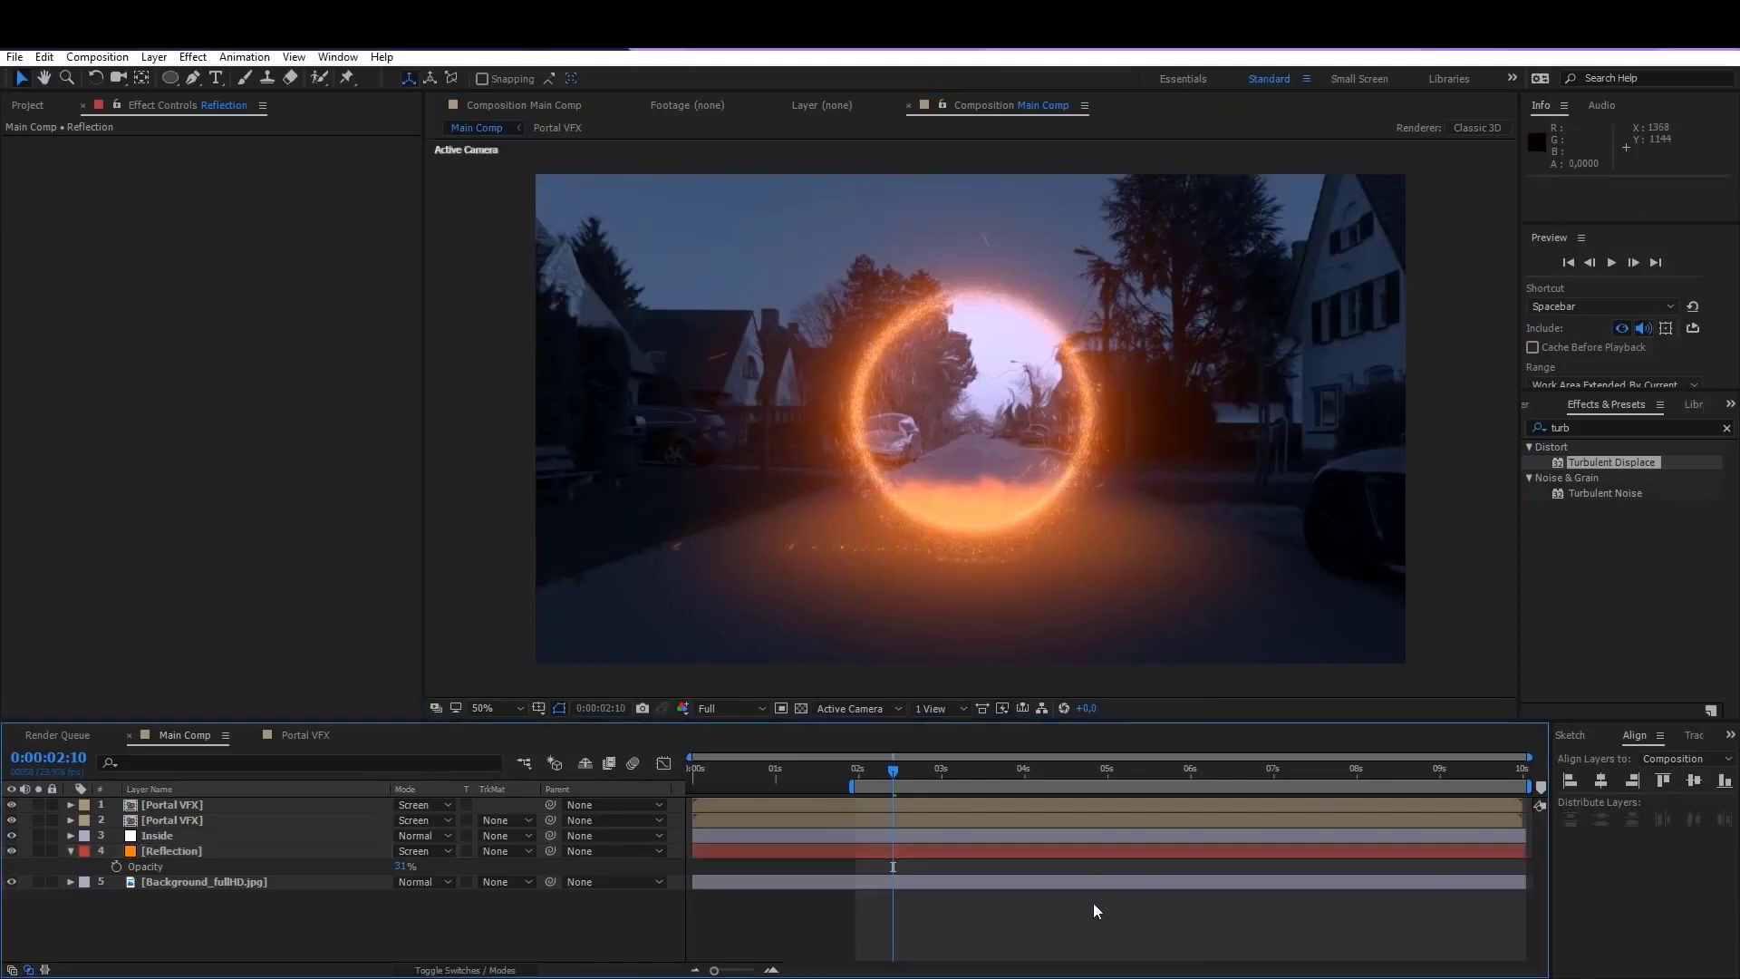
click(12, 851)
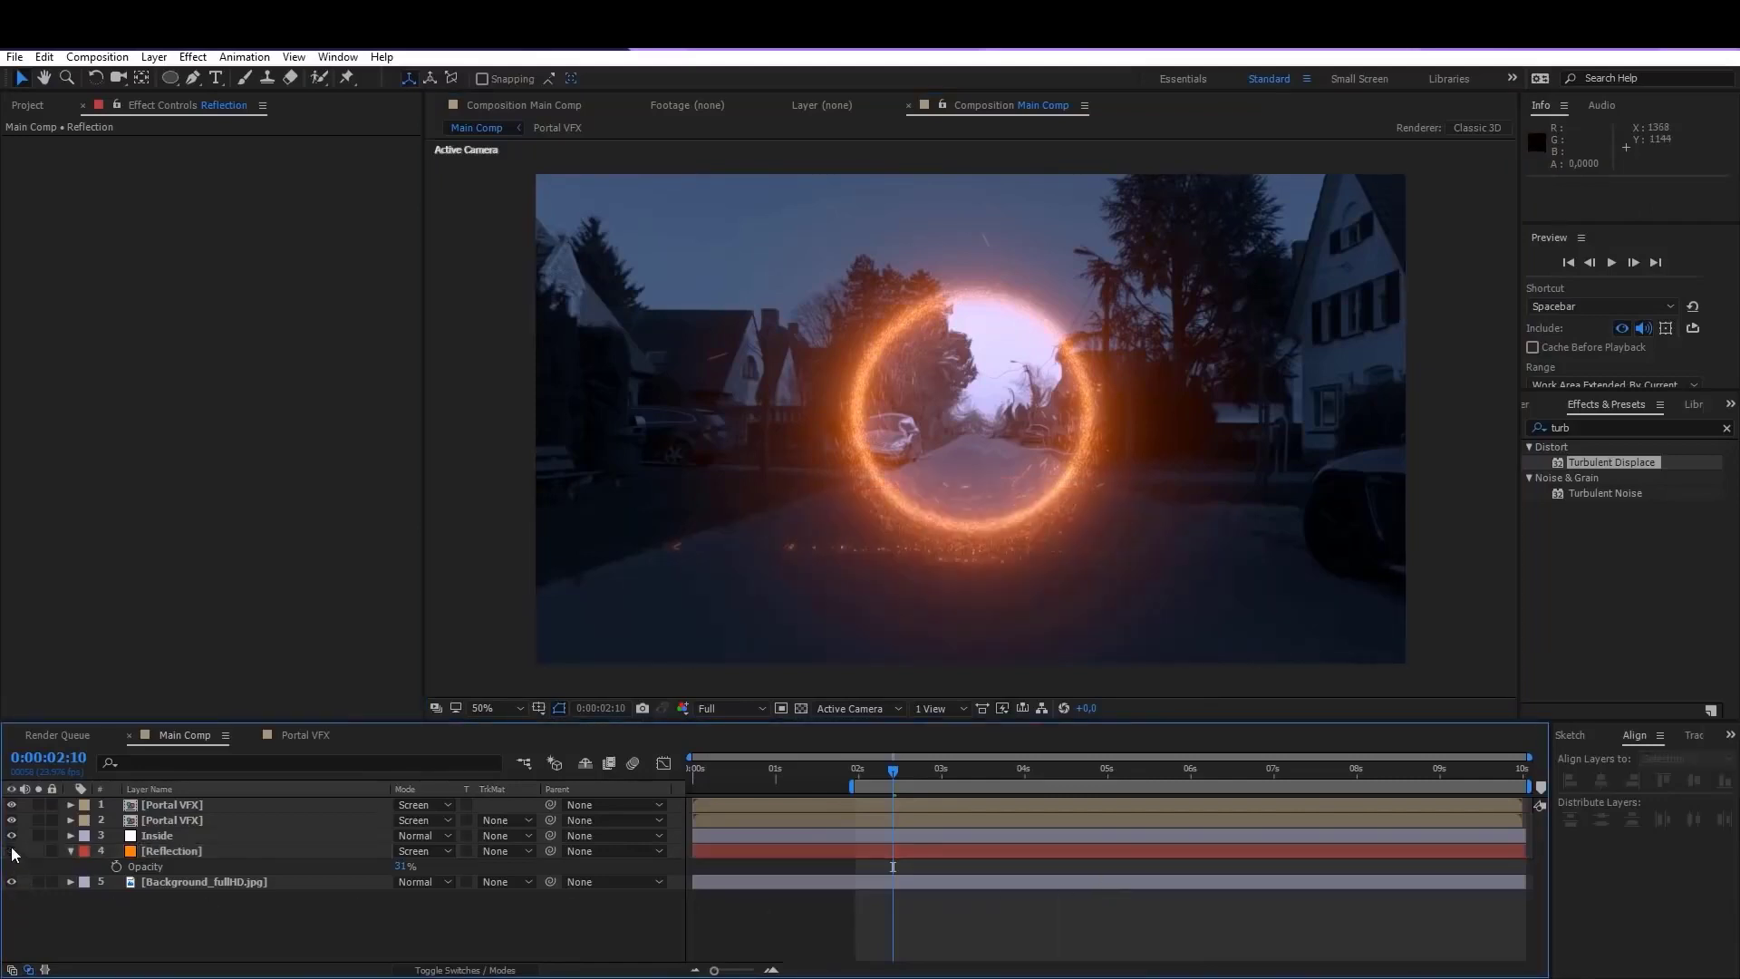
click(12, 851)
Step: Pull the Reflection layer toward the camera to about Z 34 and check it hidden and shown at 0:00:02:13
click(148, 854)
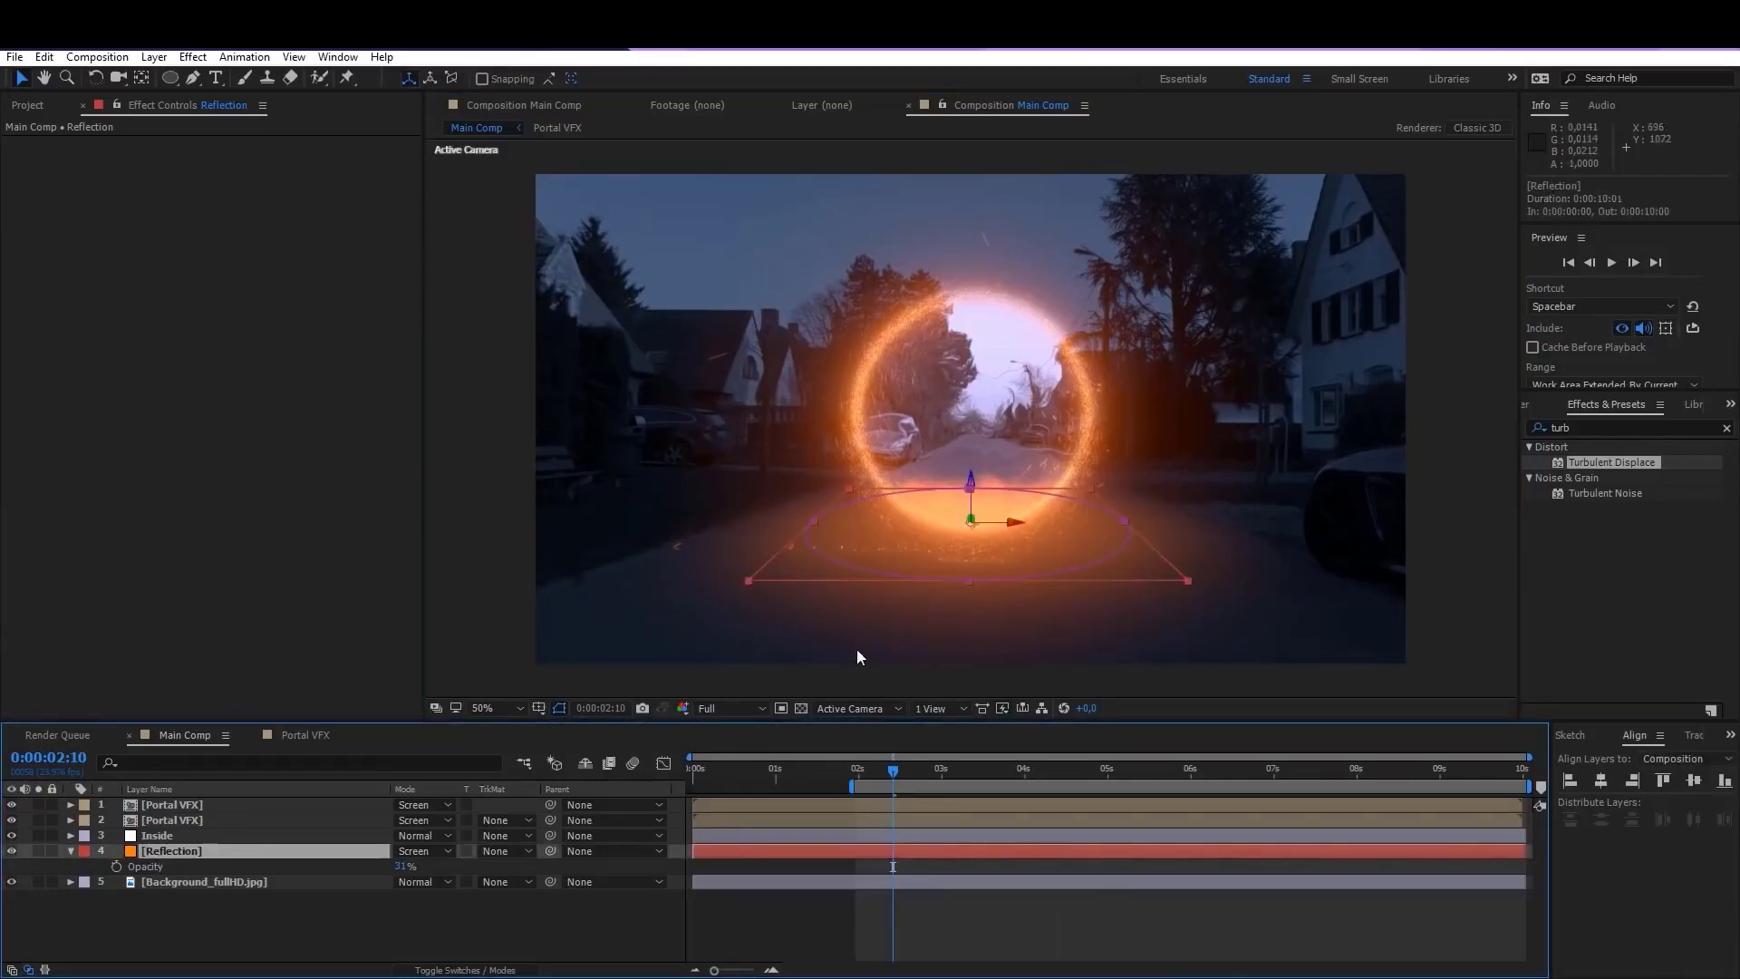
drag(973, 521, 947, 692)
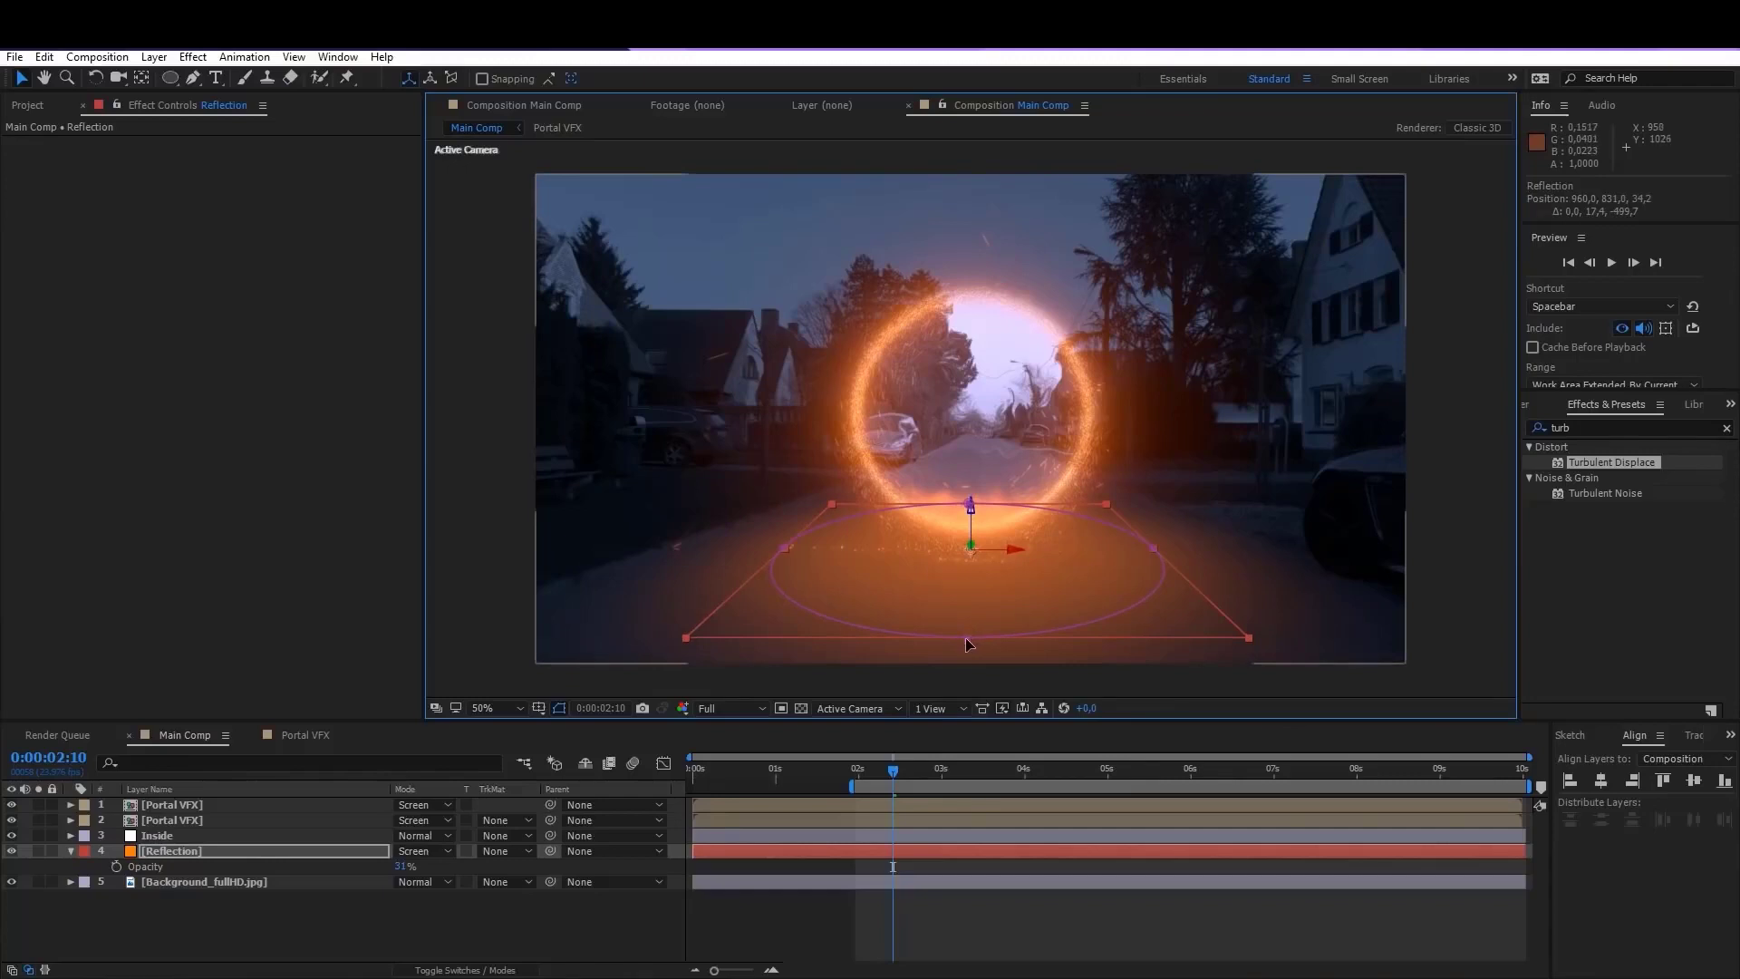
click(960, 864)
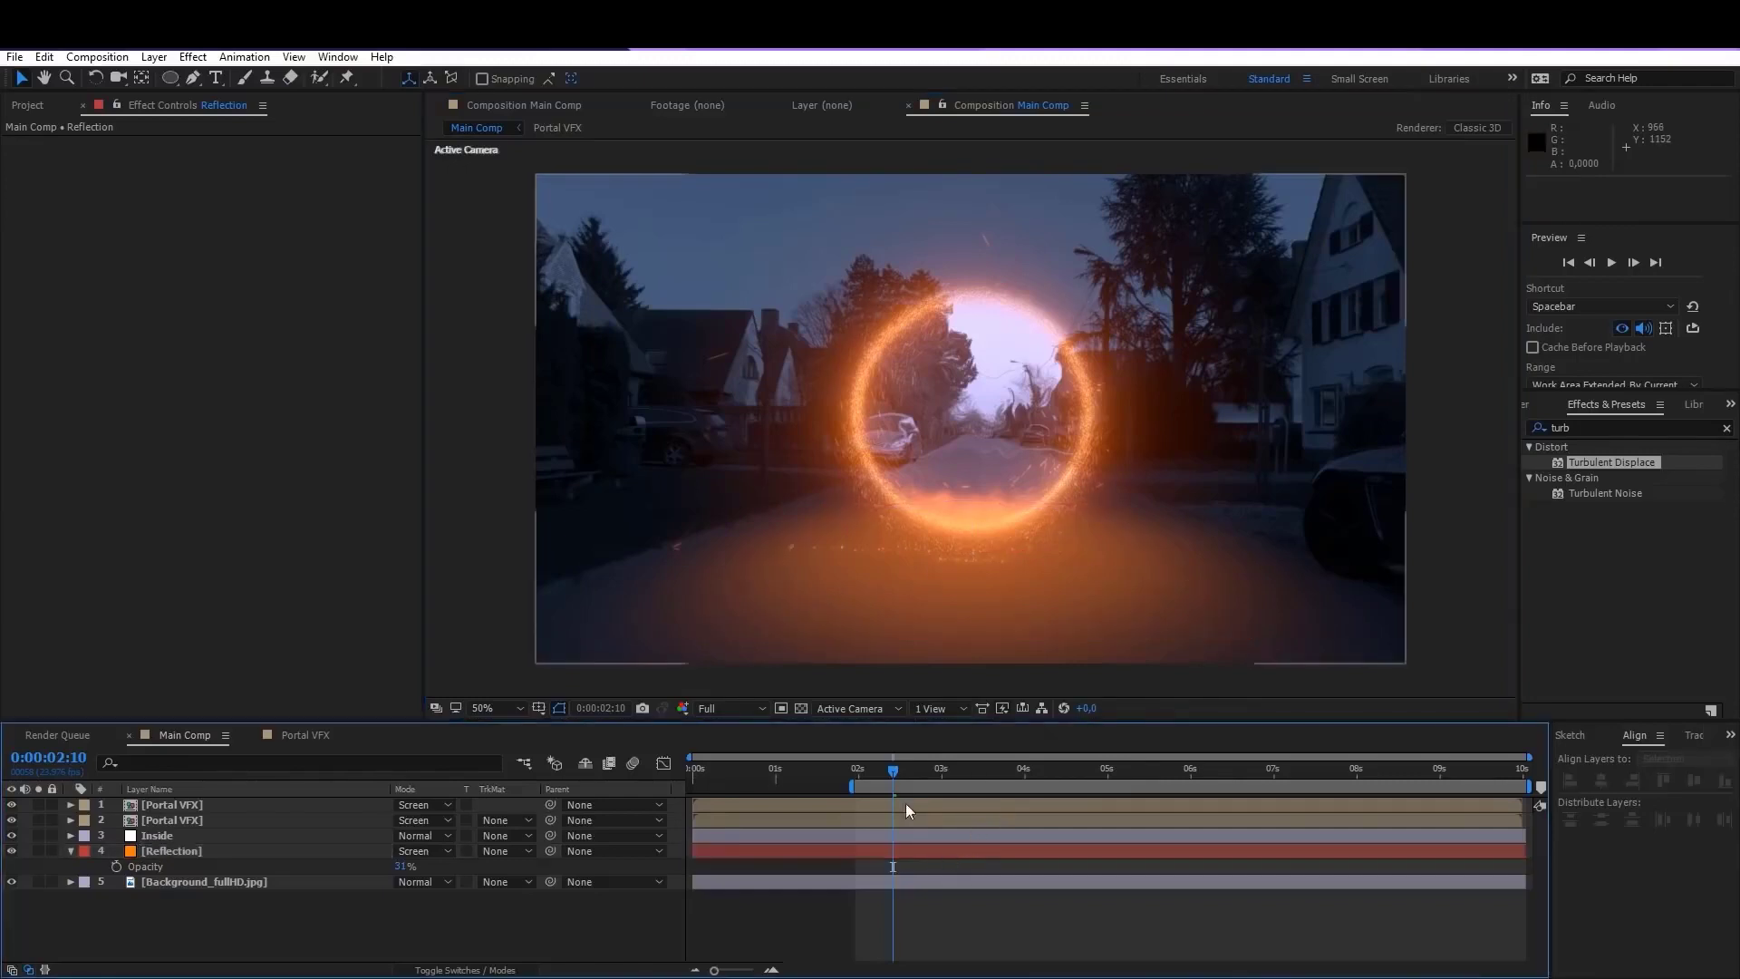
drag(894, 769, 903, 774)
click(148, 856)
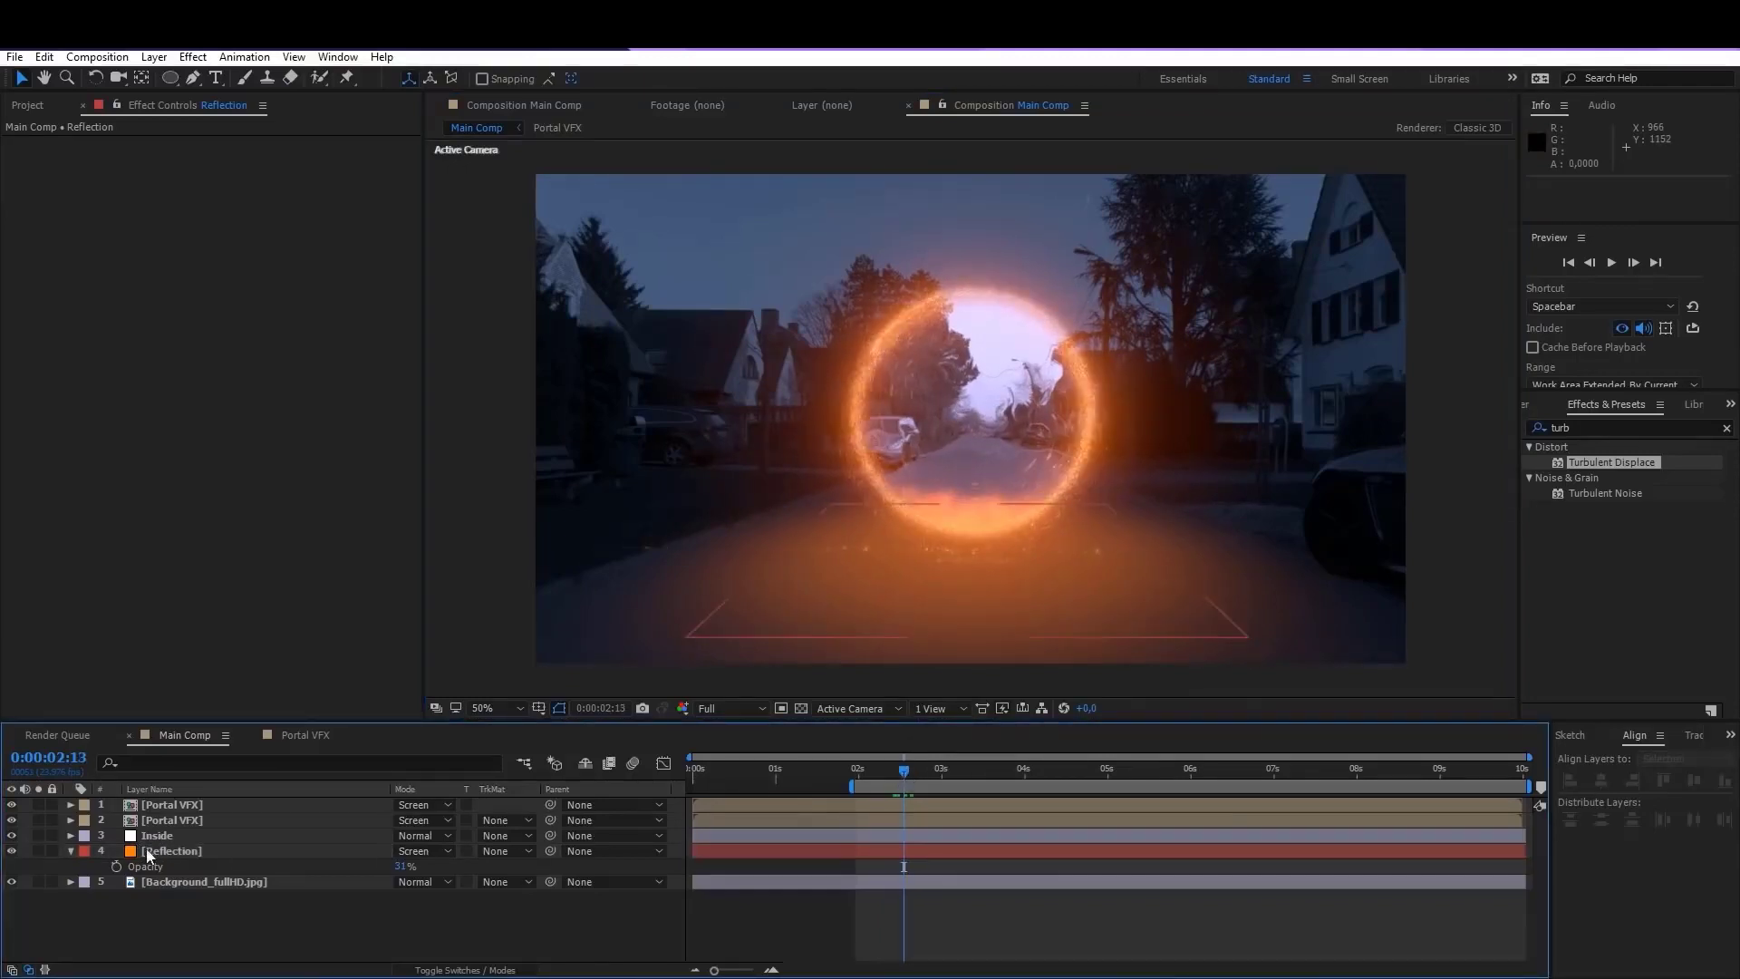
click(11, 850)
click(11, 849)
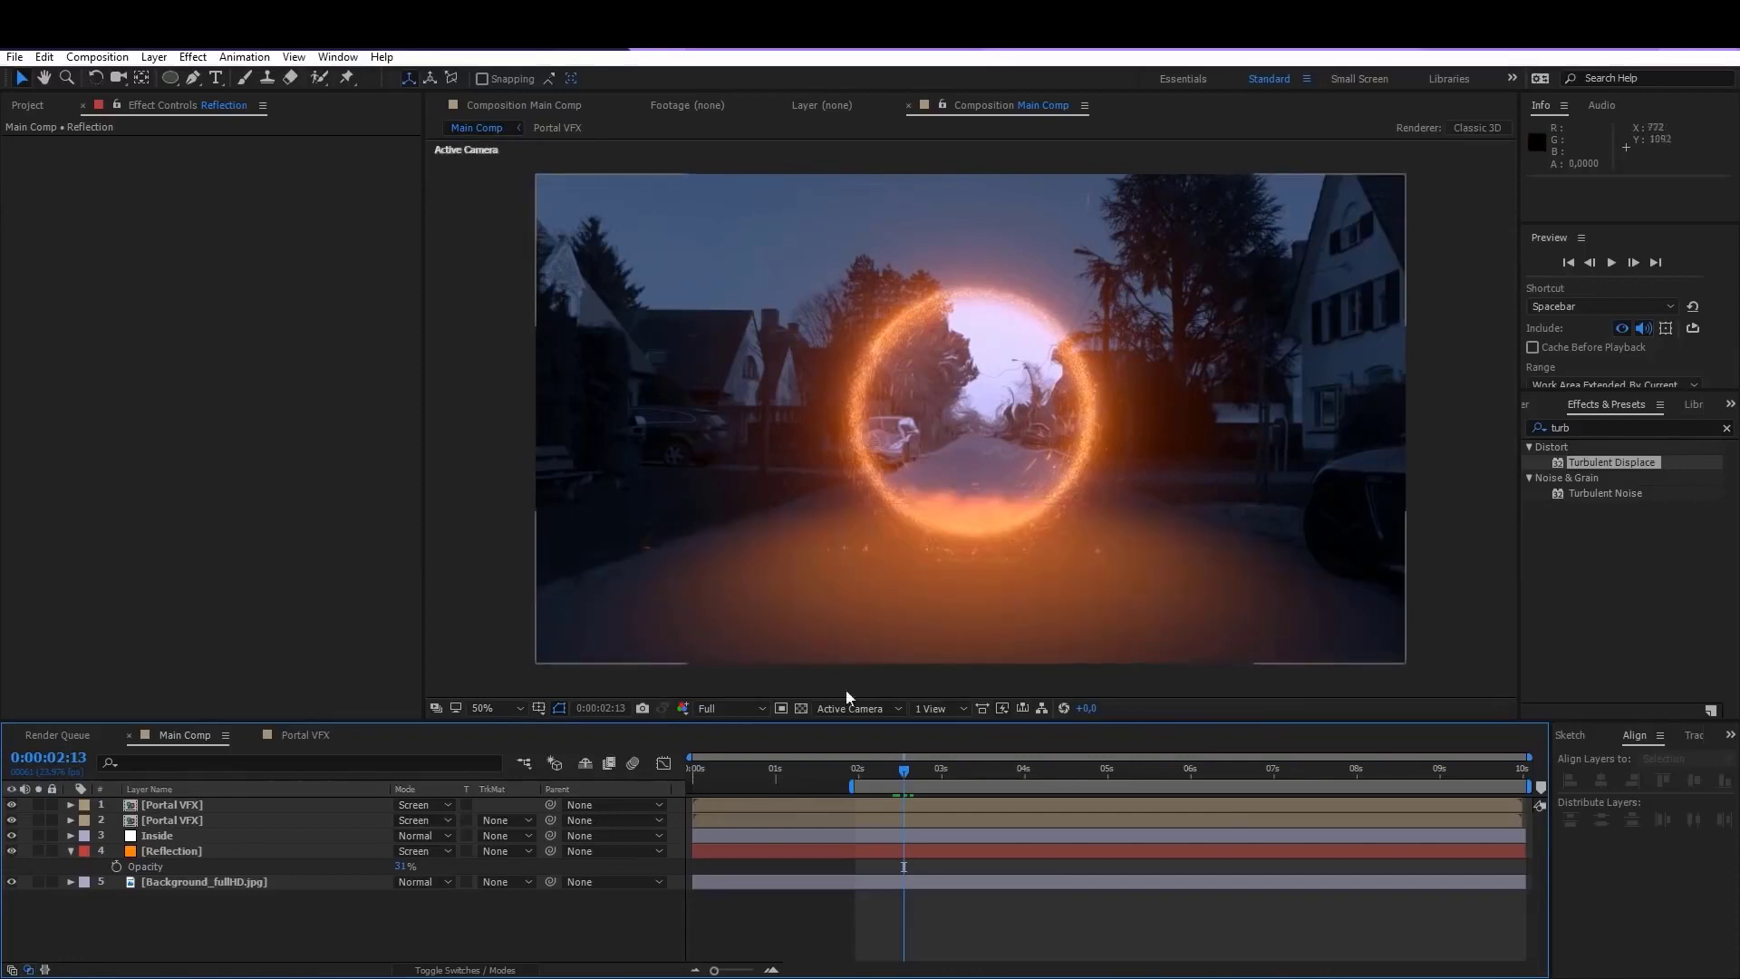
Step: Add a wide, flat elliptical mask across the ring's base on Reflection, set it to Subtract and feather it 114 pixels
click(243, 852)
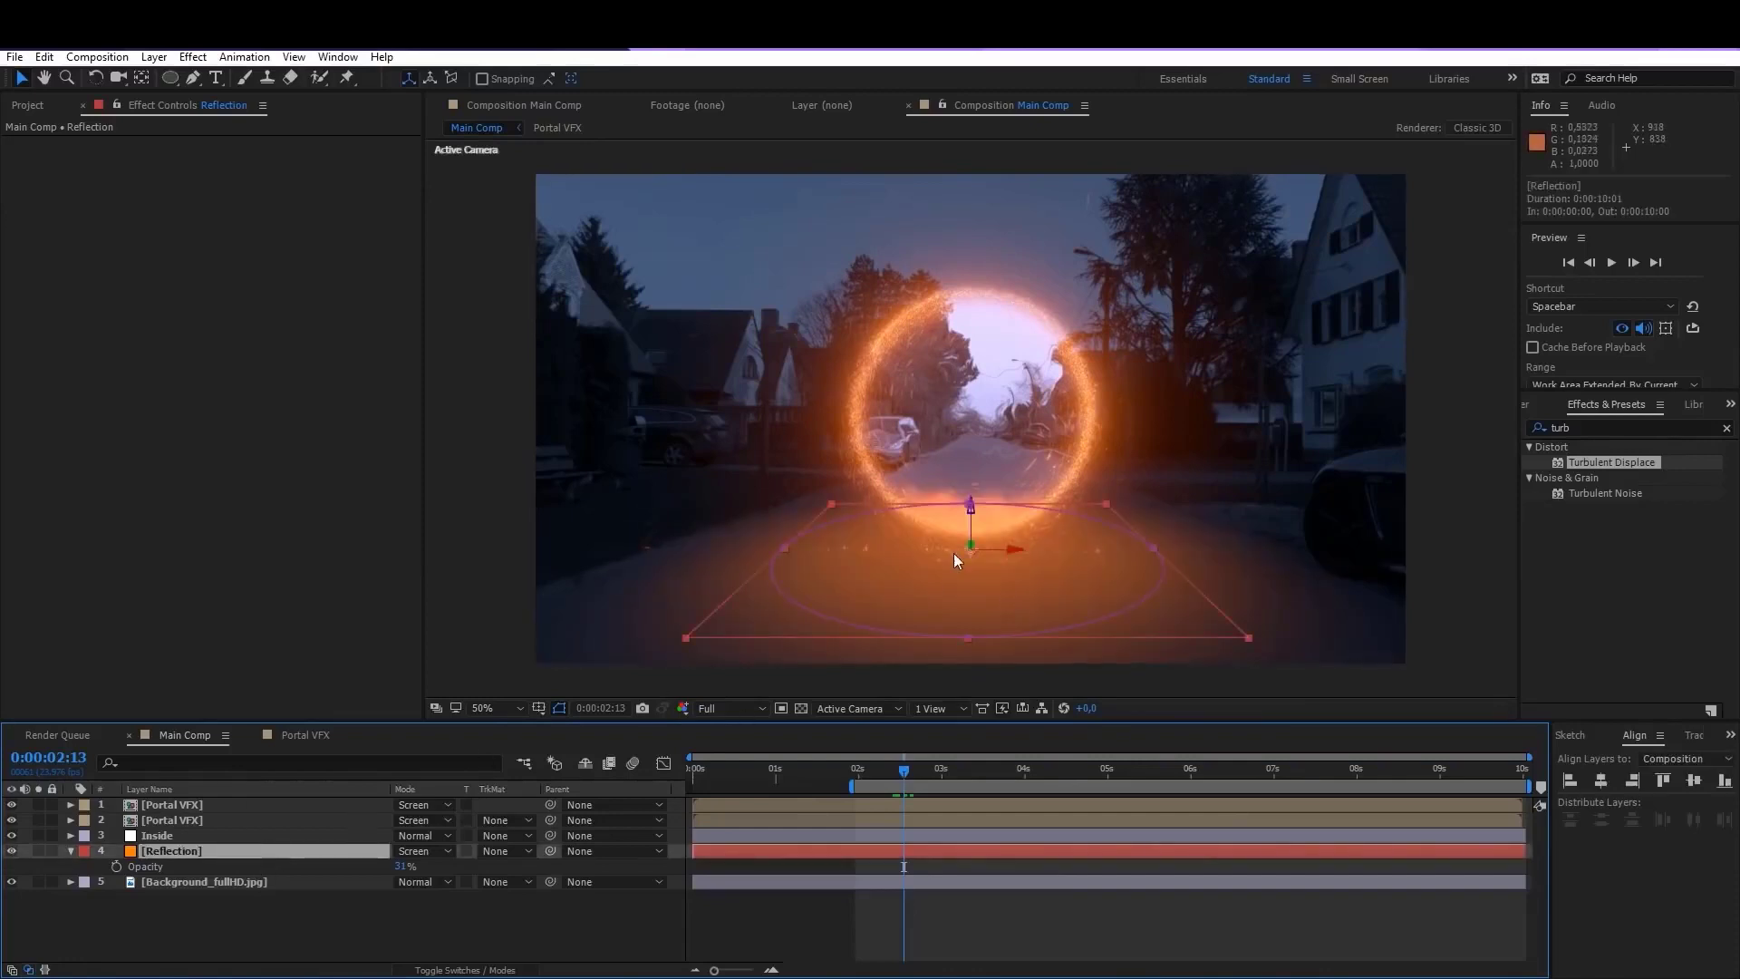
click(170, 78)
drag(629, 499, 1246, 530)
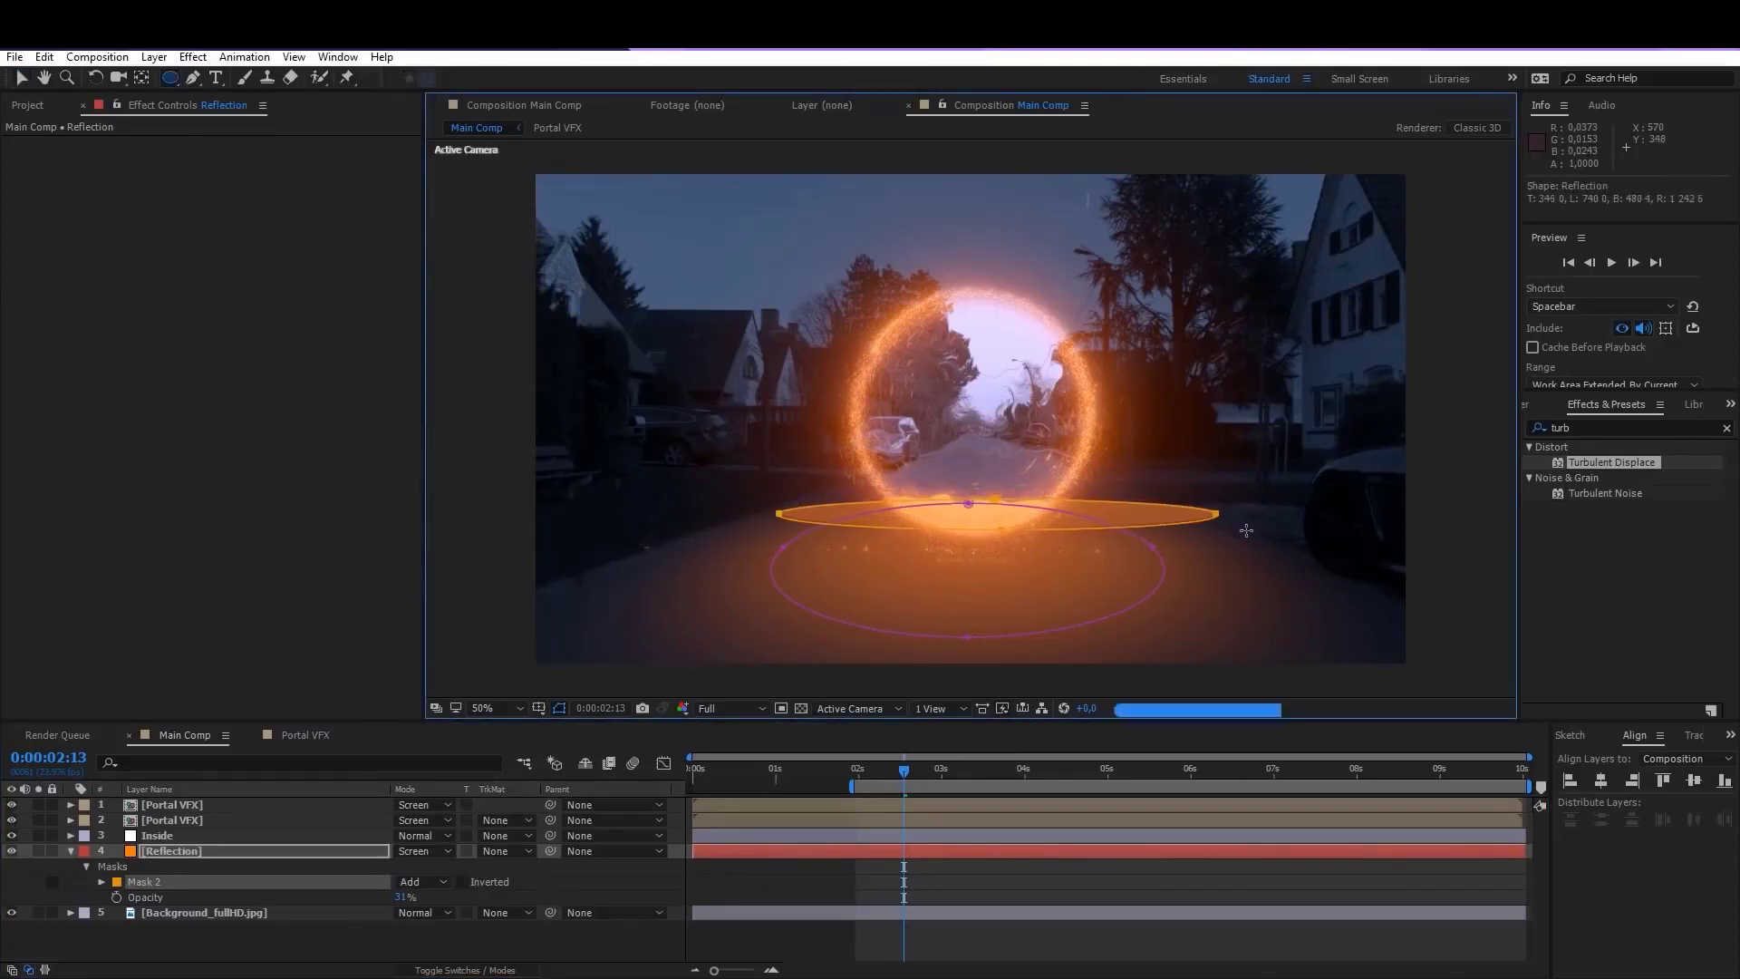
click(433, 887)
click(460, 780)
key(f)
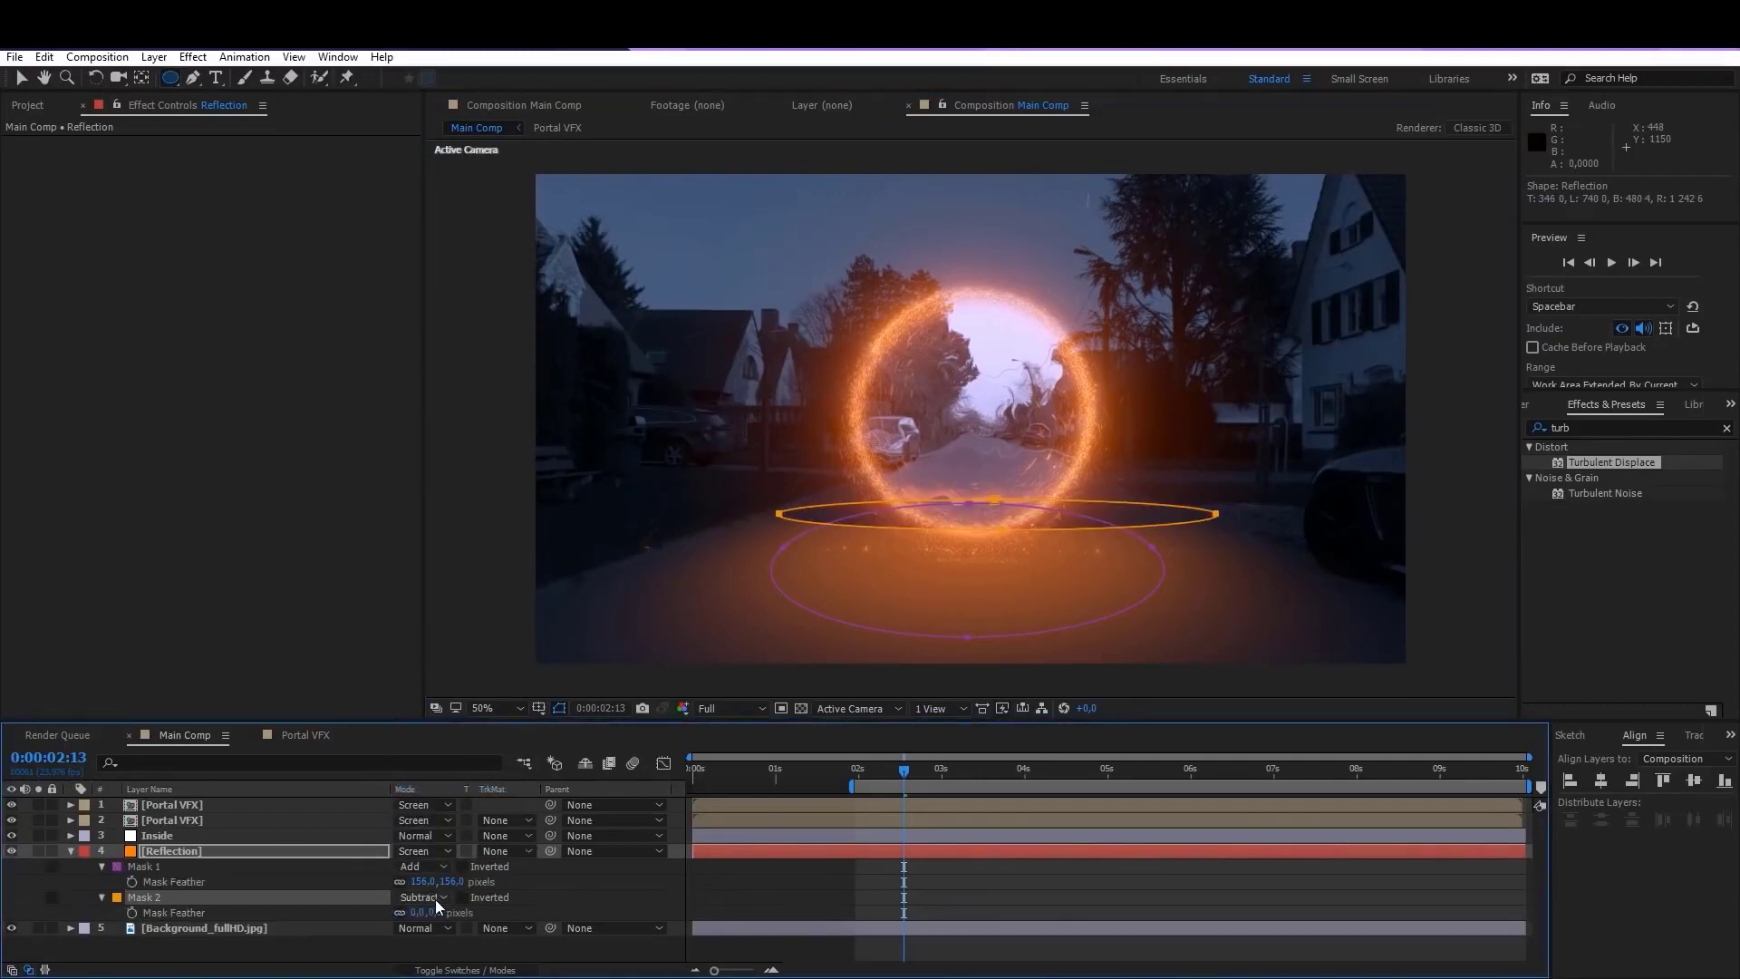
drag(422, 911, 526, 905)
Step: Reshape Mask 2 by raising its upper point and stretching both side points outward, and compare the Reflection layer hidden and shown
key(v)
drag(992, 502, 990, 442)
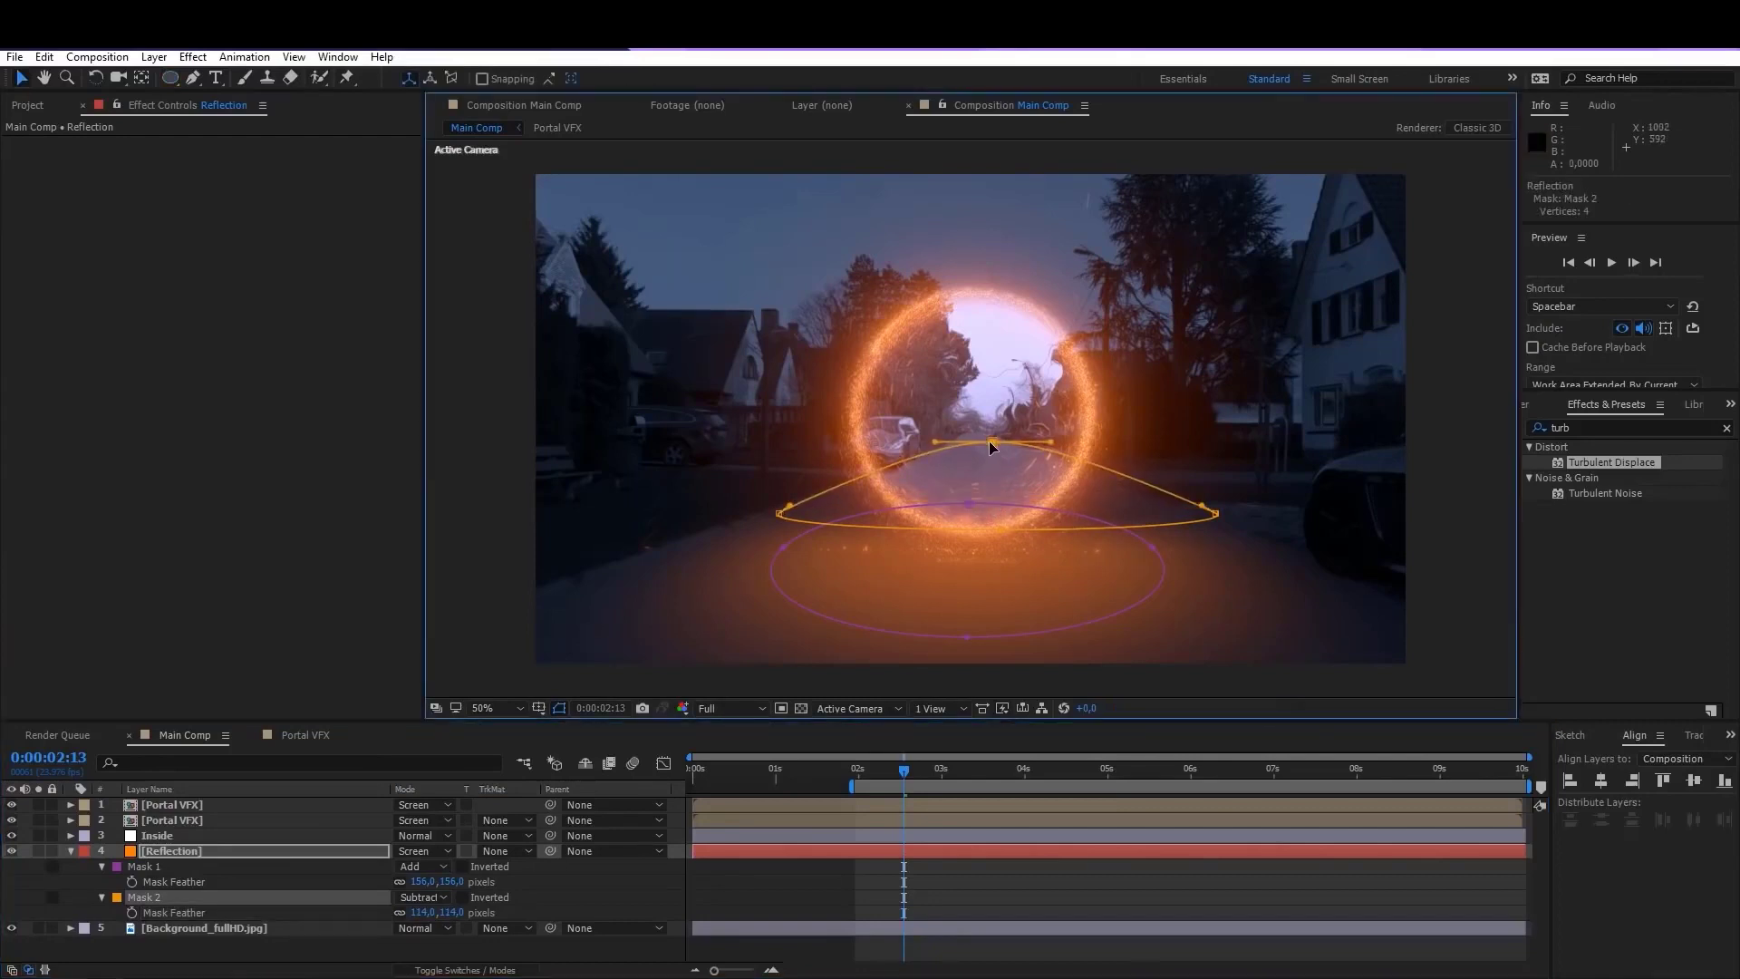
drag(778, 513, 622, 483)
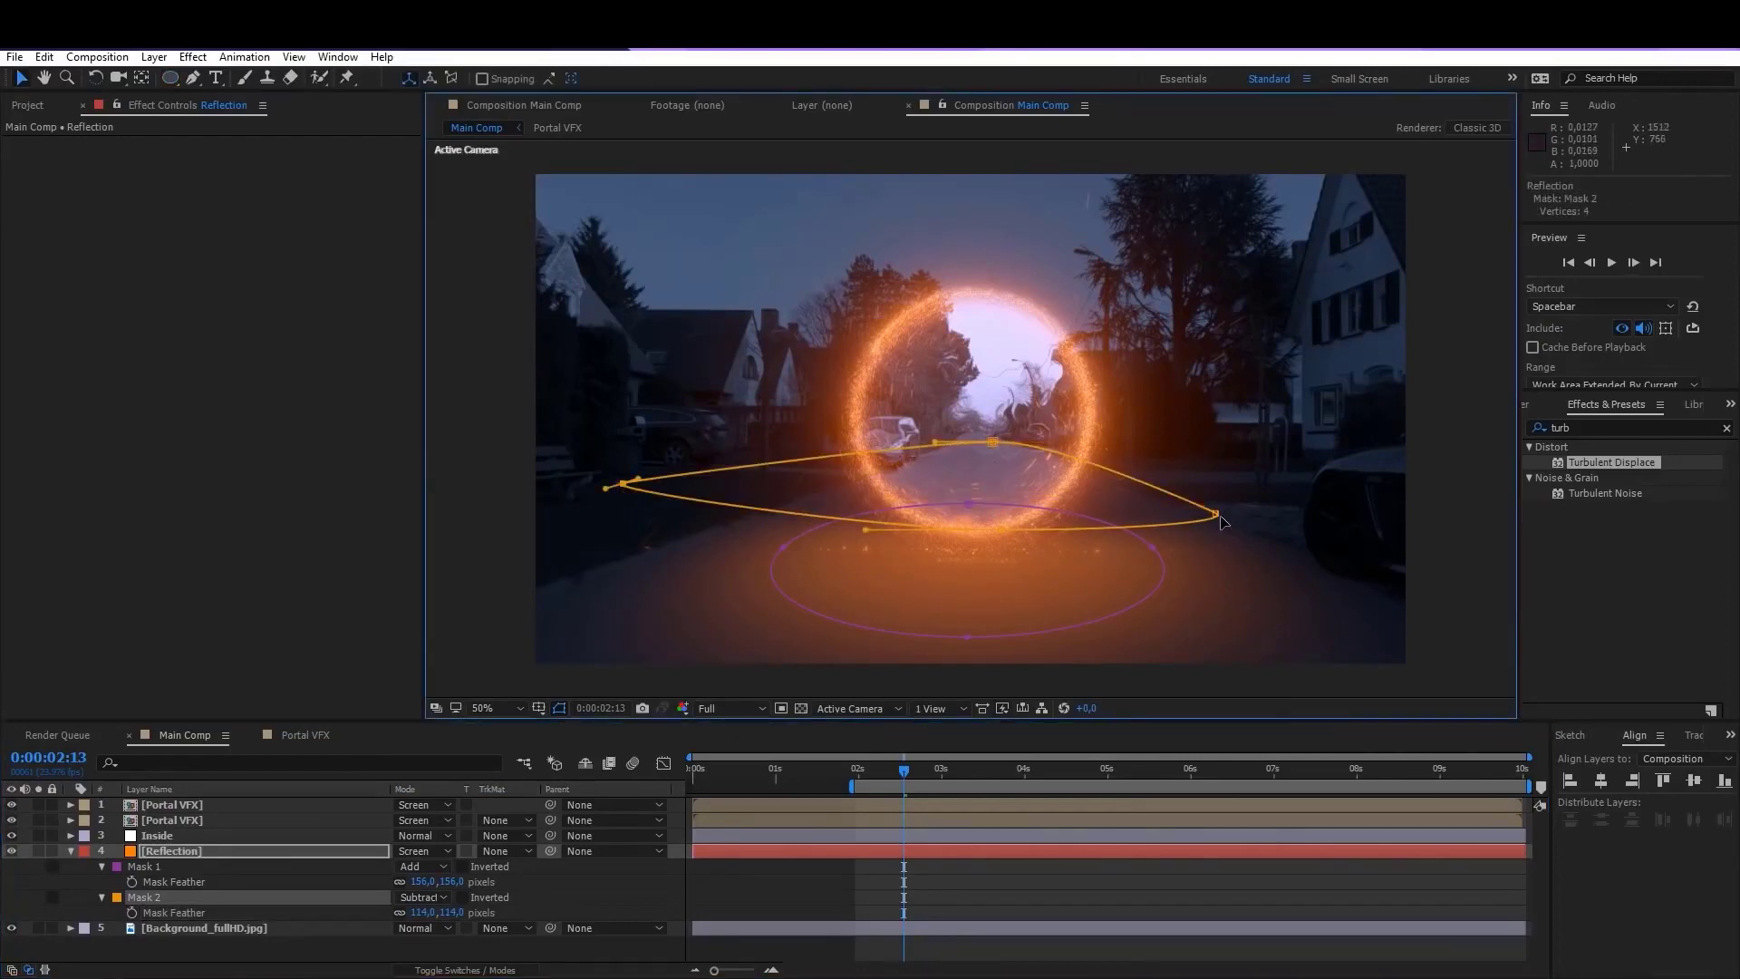
drag(1222, 522, 1265, 508)
click(981, 883)
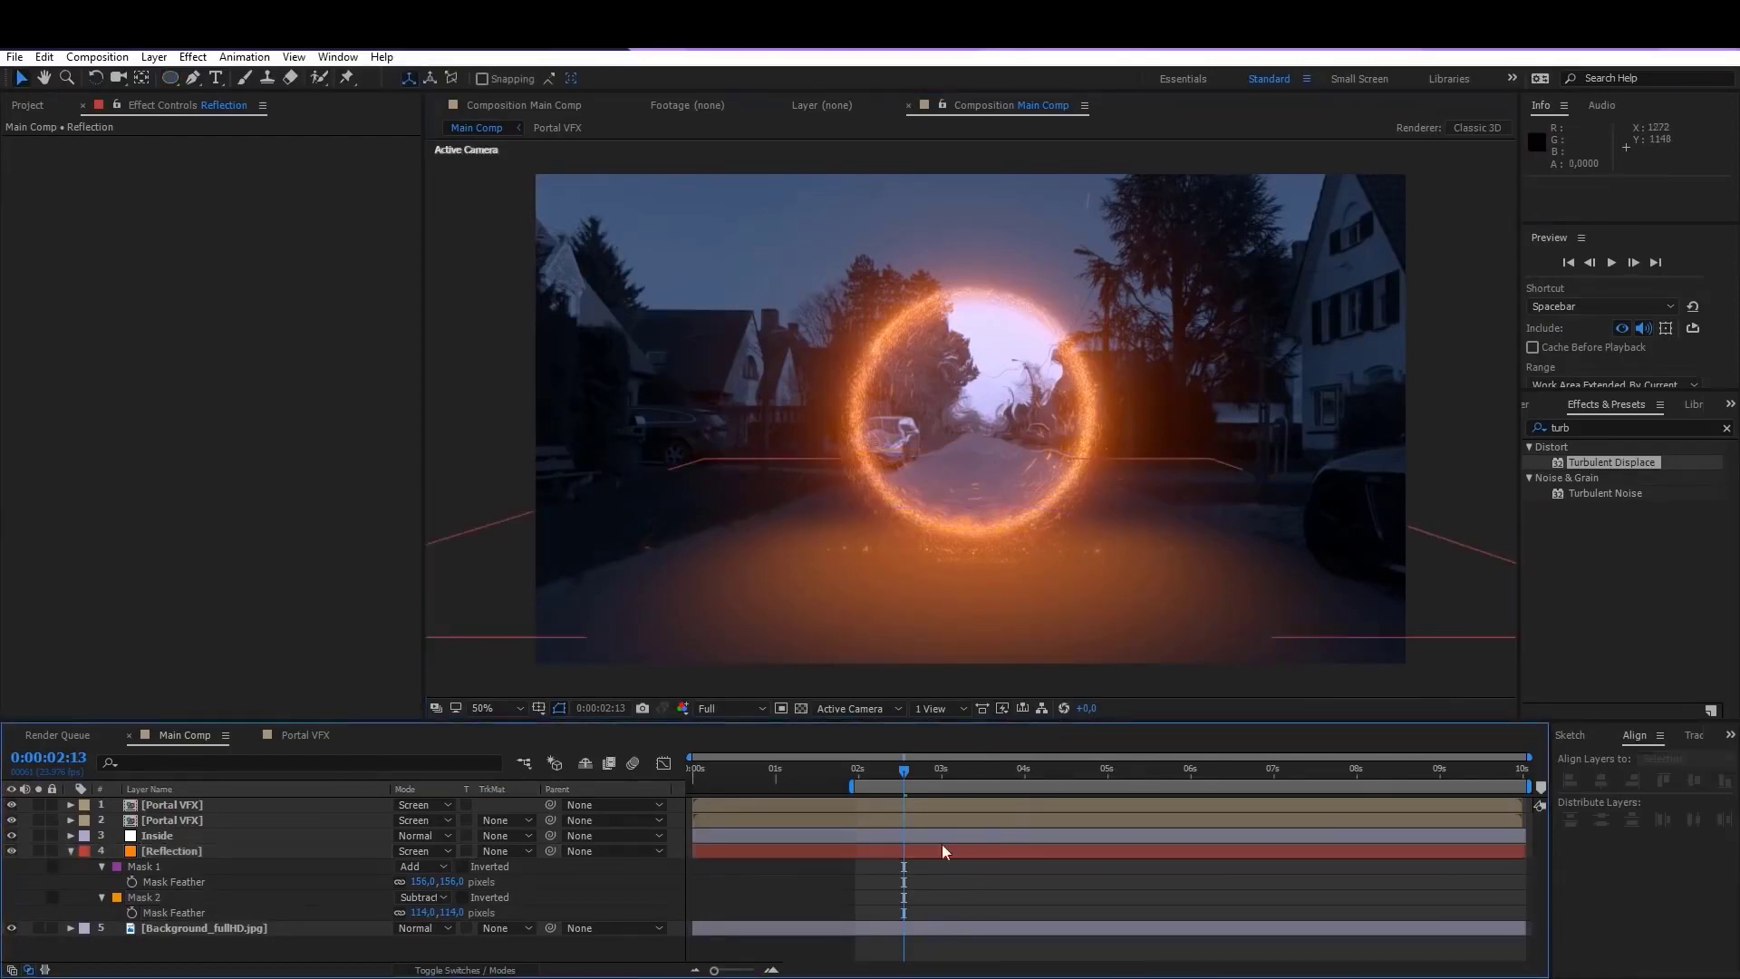
click(11, 851)
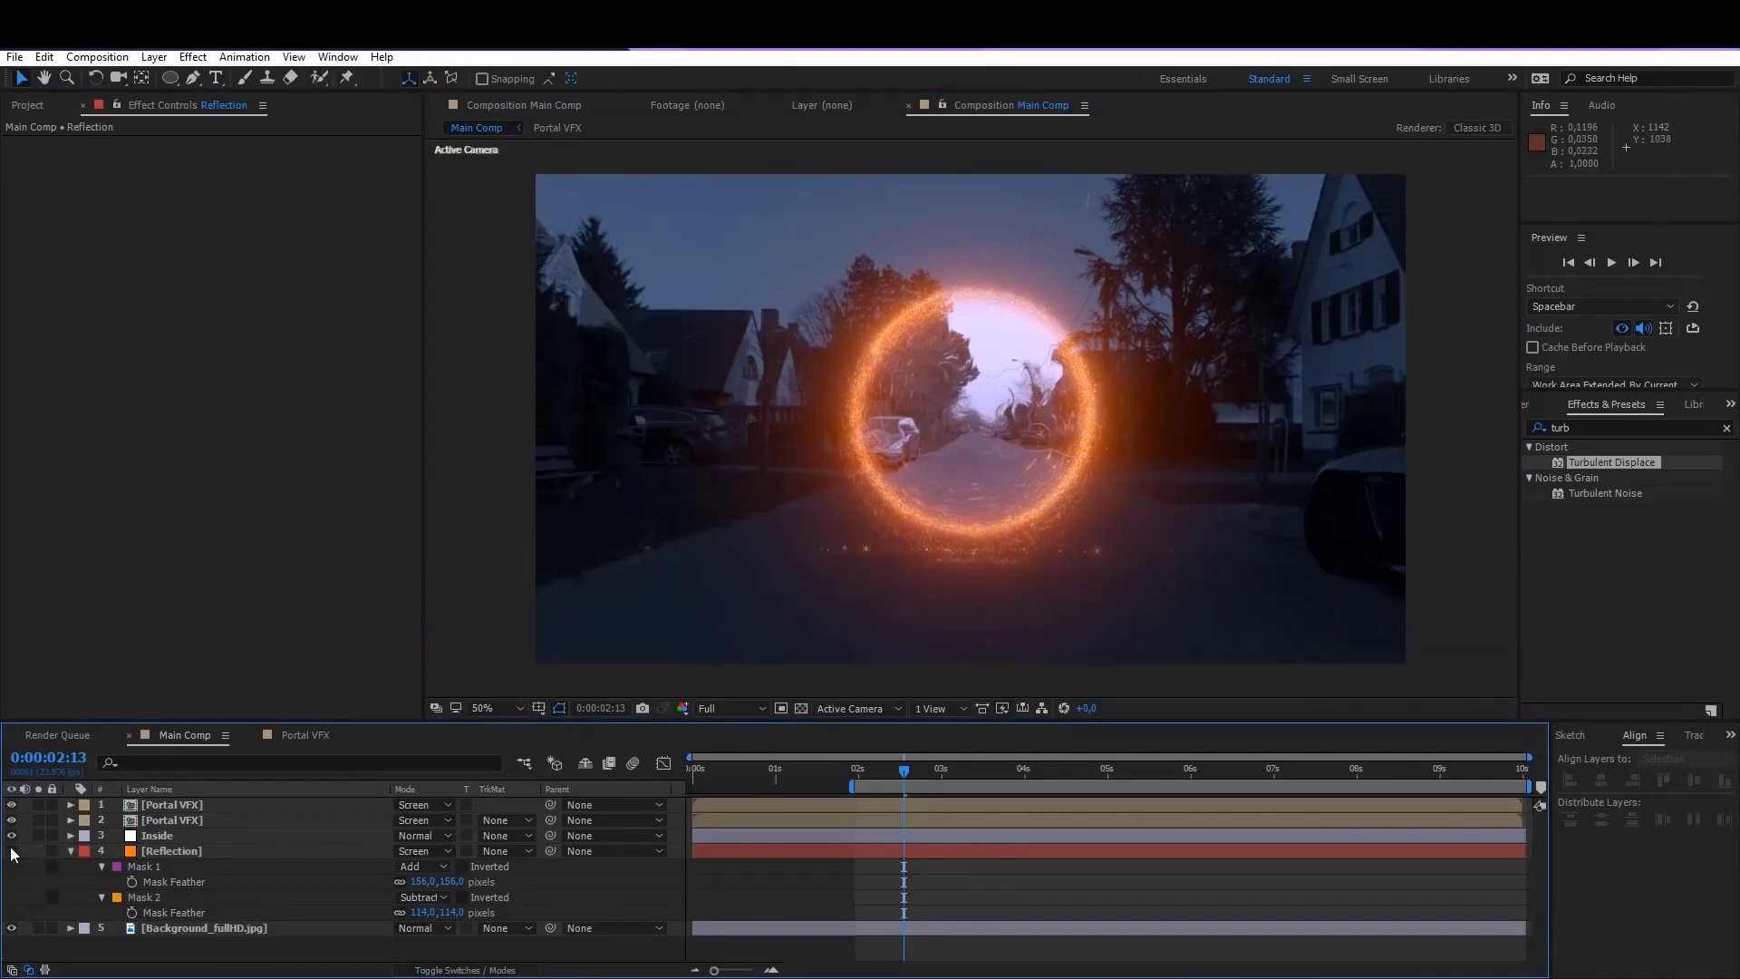
click(12, 851)
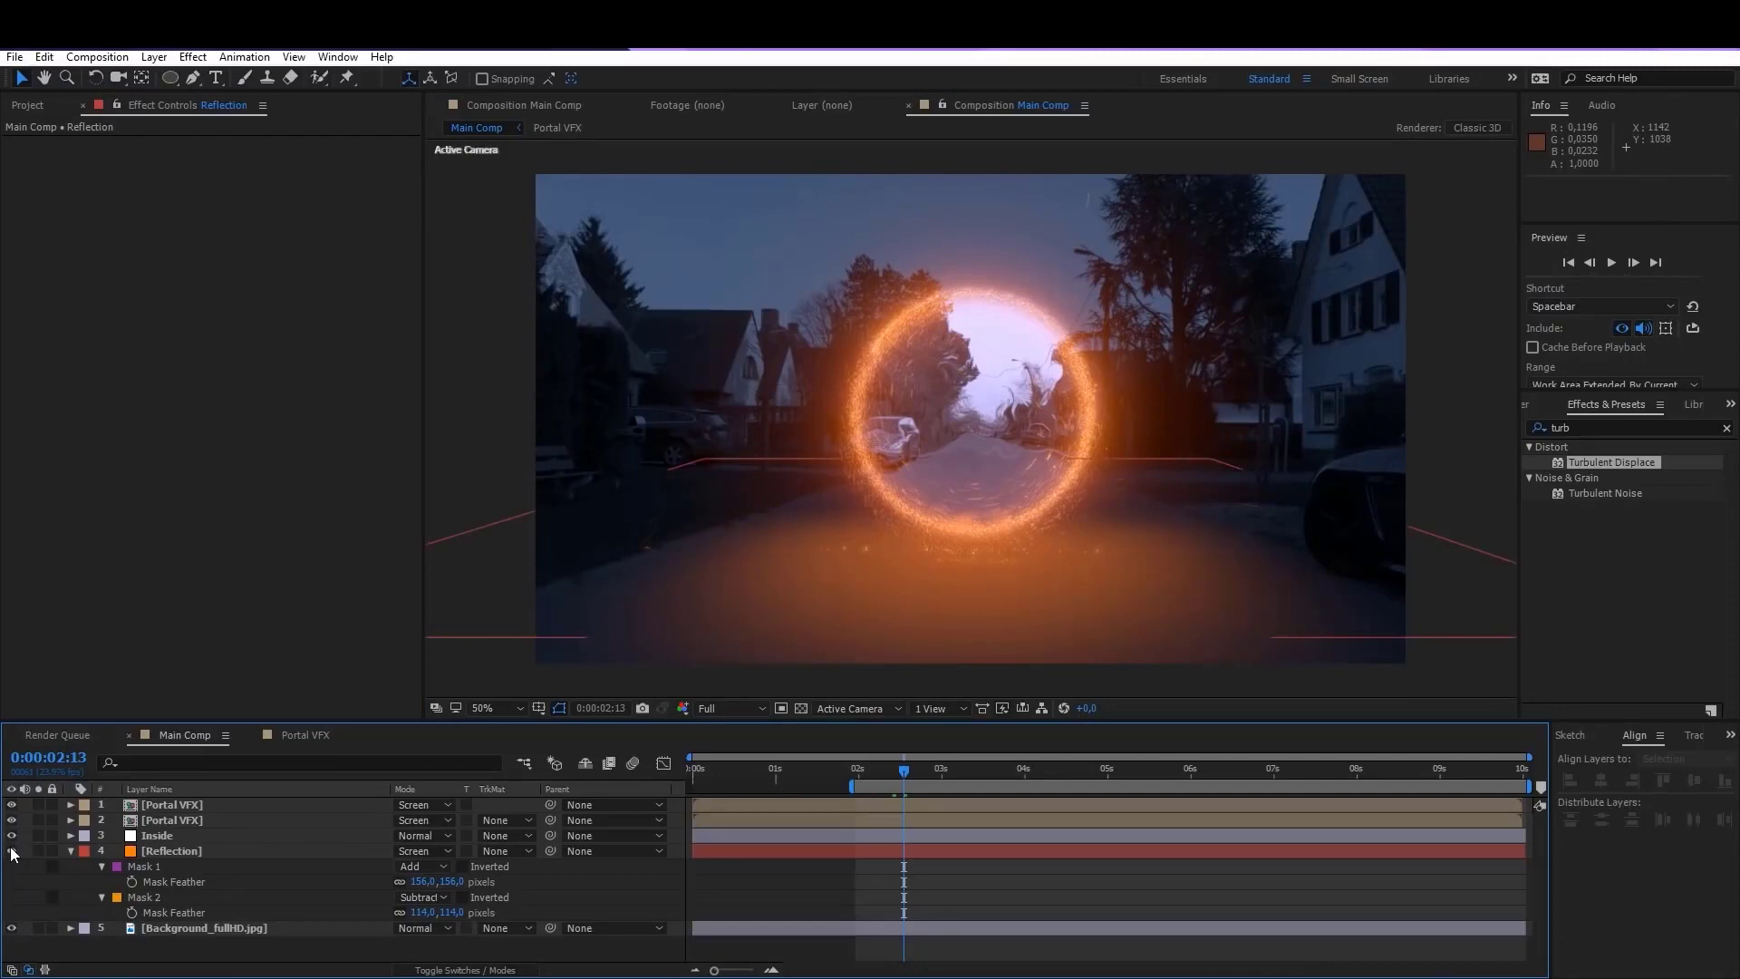
click(11, 851)
click(12, 851)
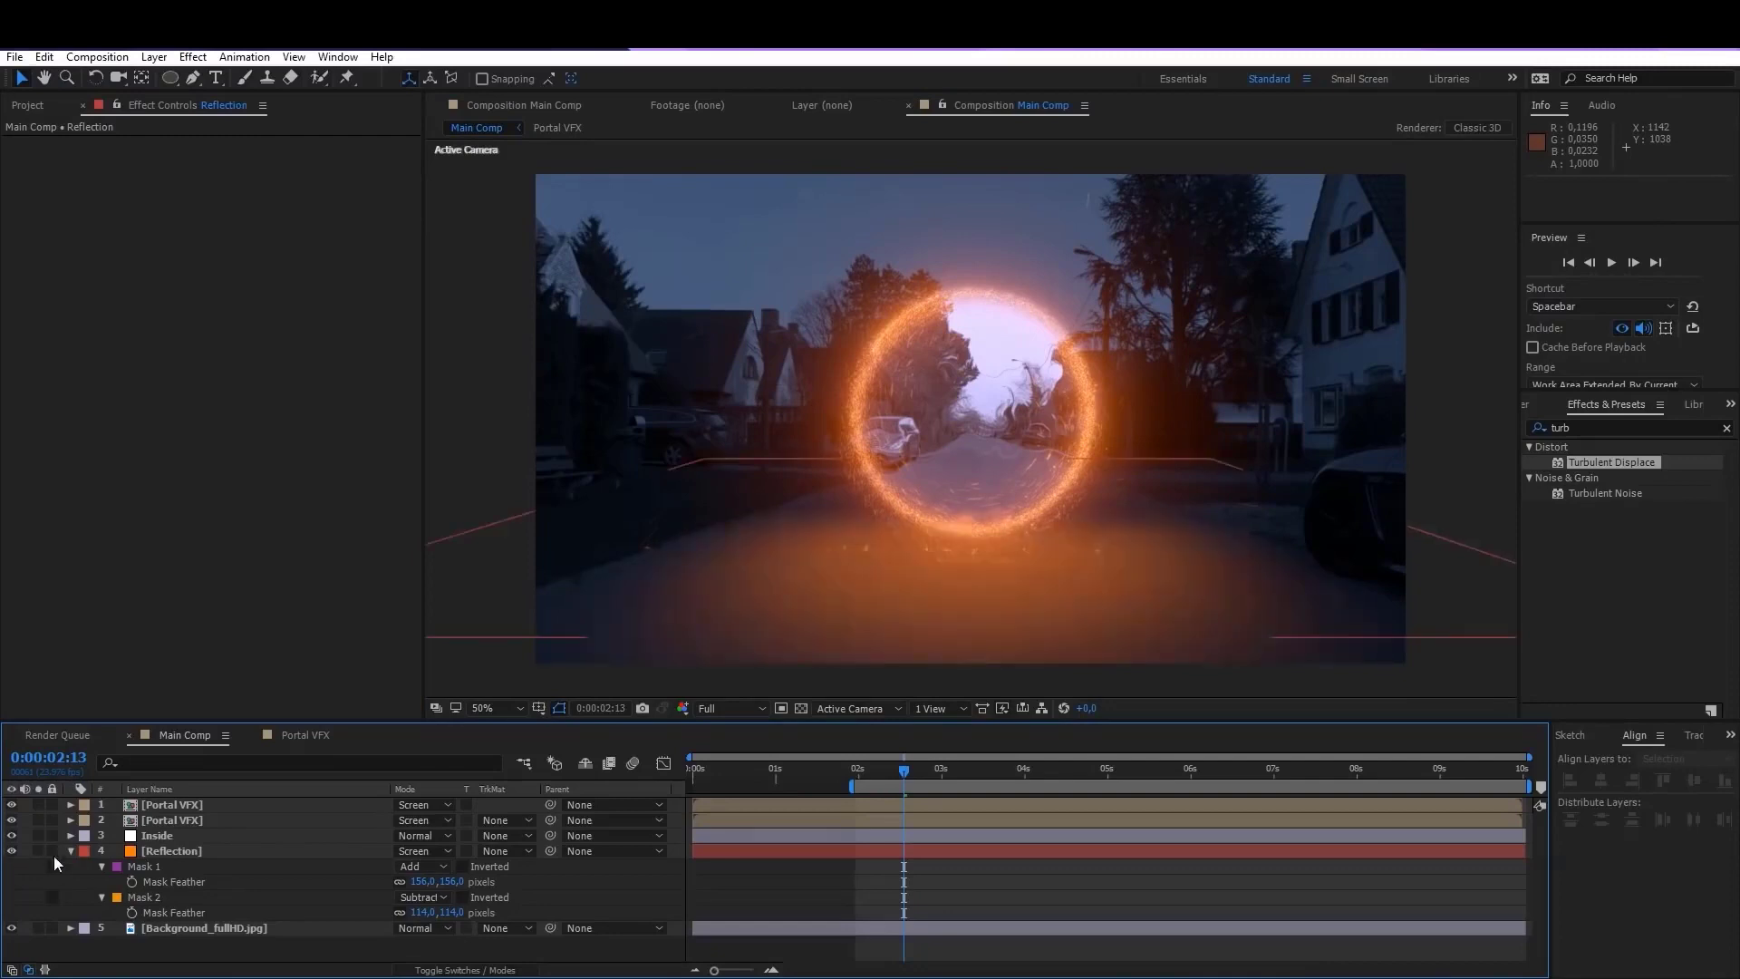
Step: Duplicate the Reflection layer
click(150, 855)
key(ctrl+d)
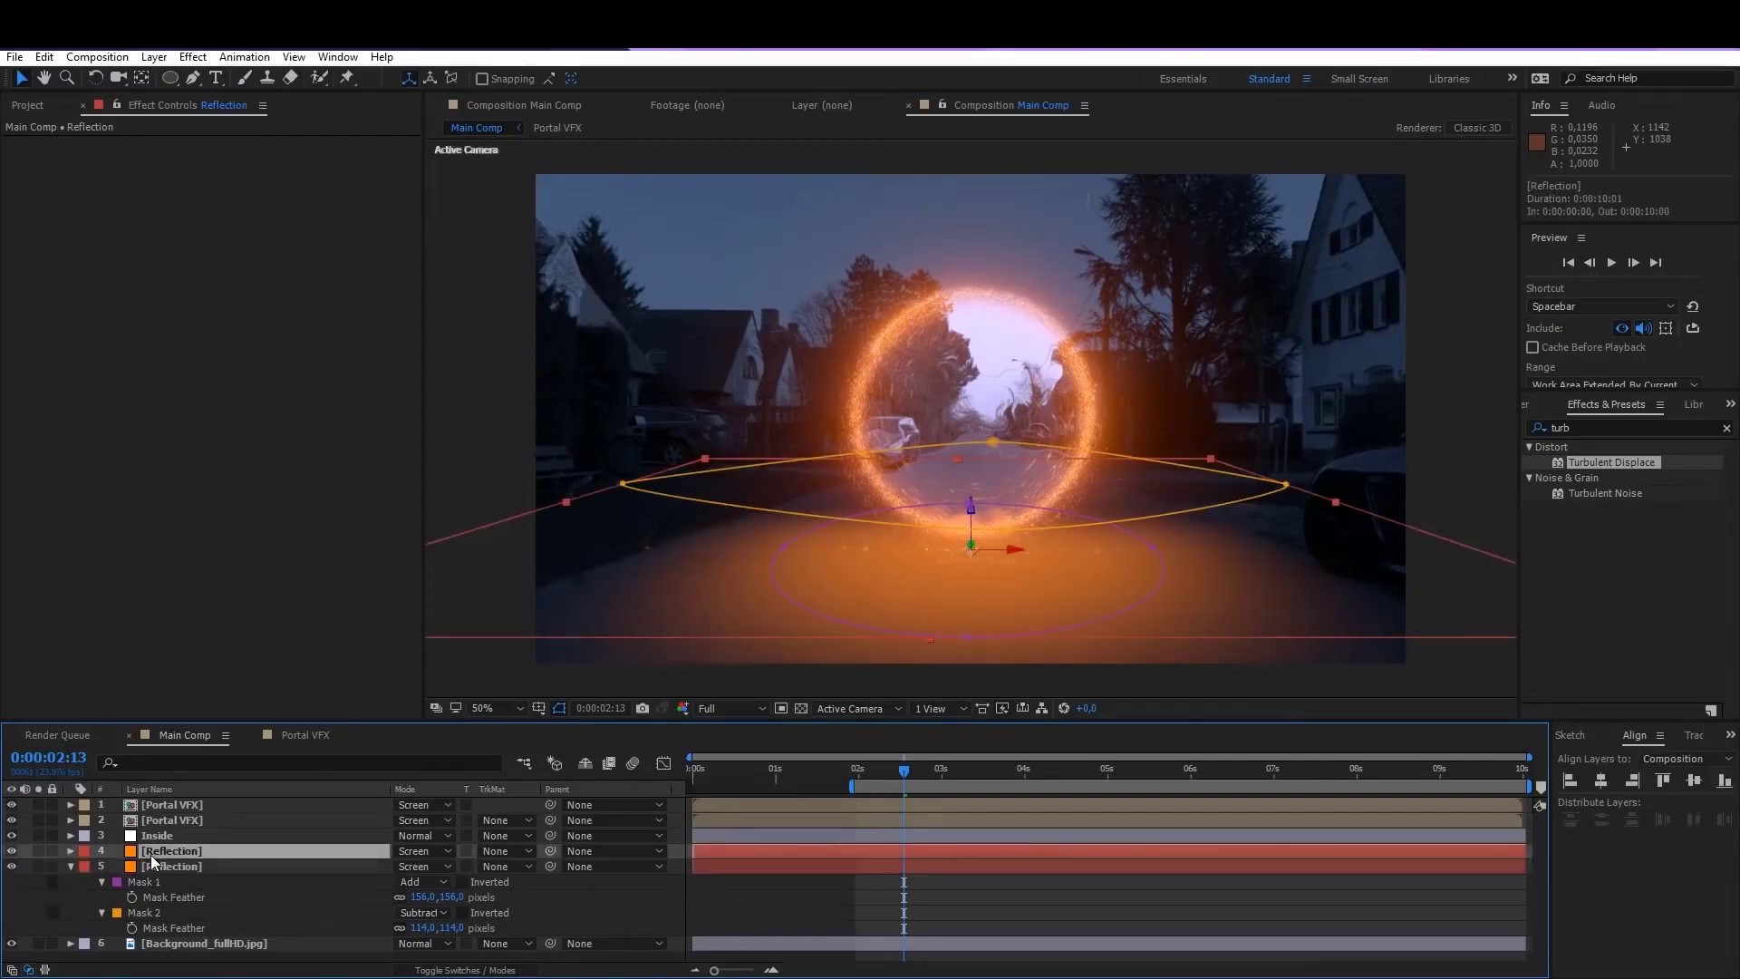
Step: Delete both masks from the upper Reflection copy and hide that layer
key(m)
click(147, 867)
key(Delete)
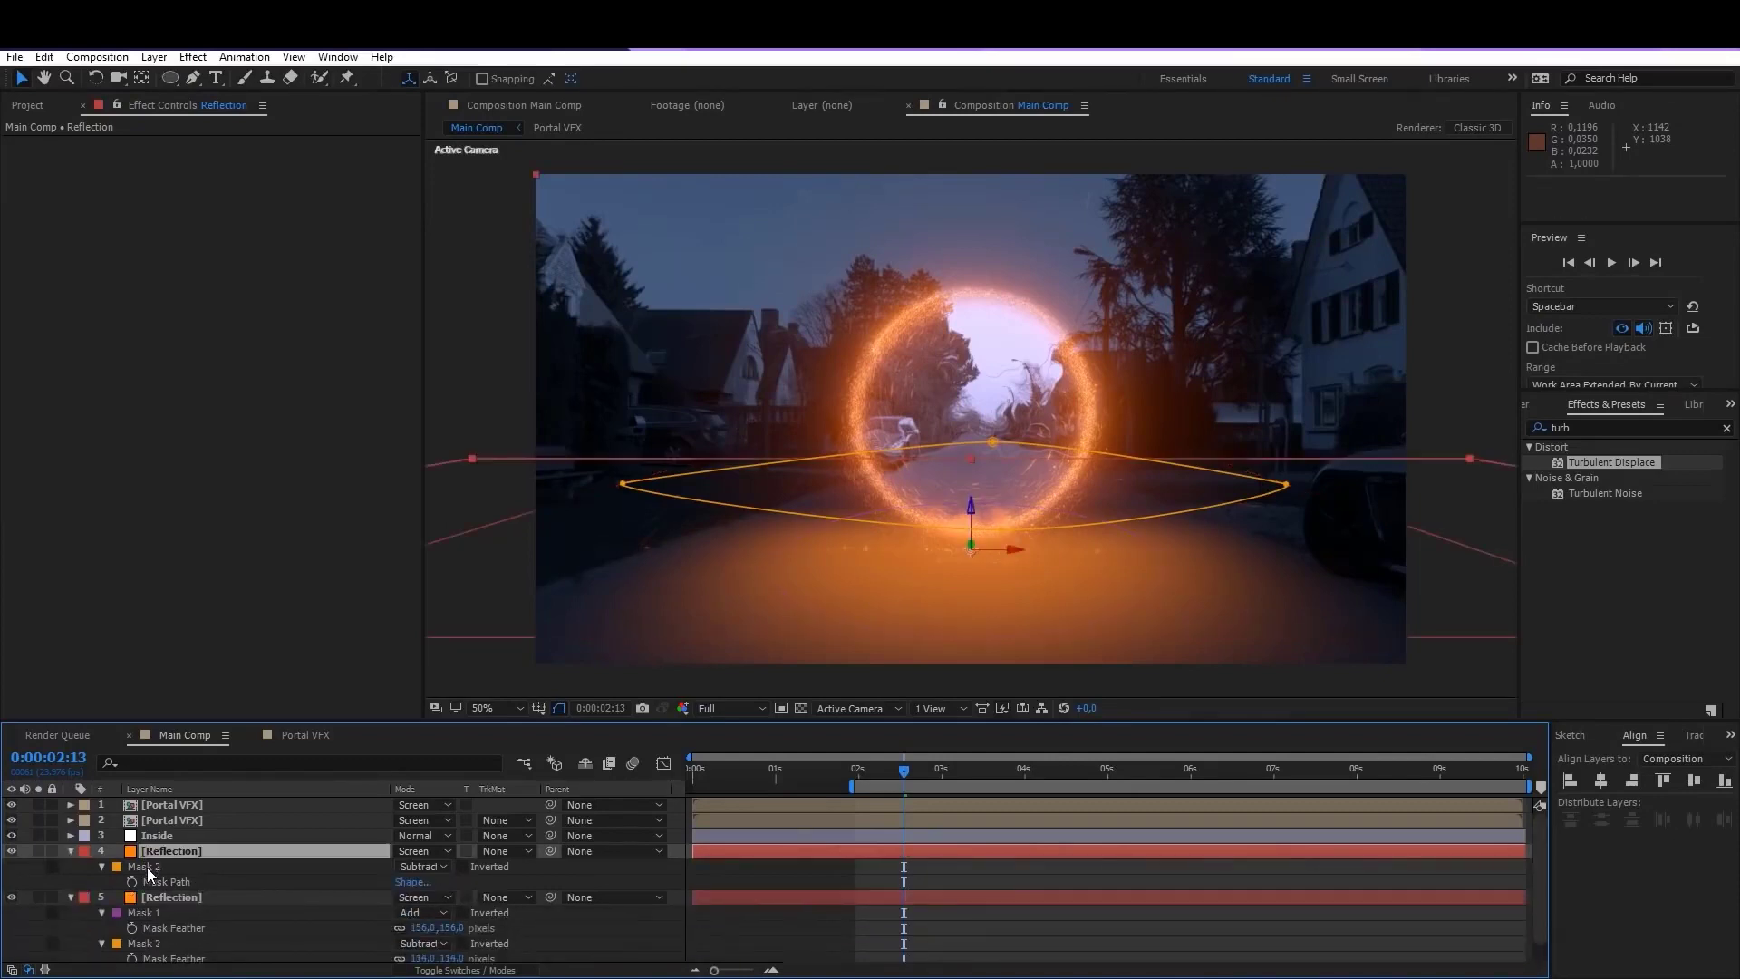
click(146, 867)
key(Delete)
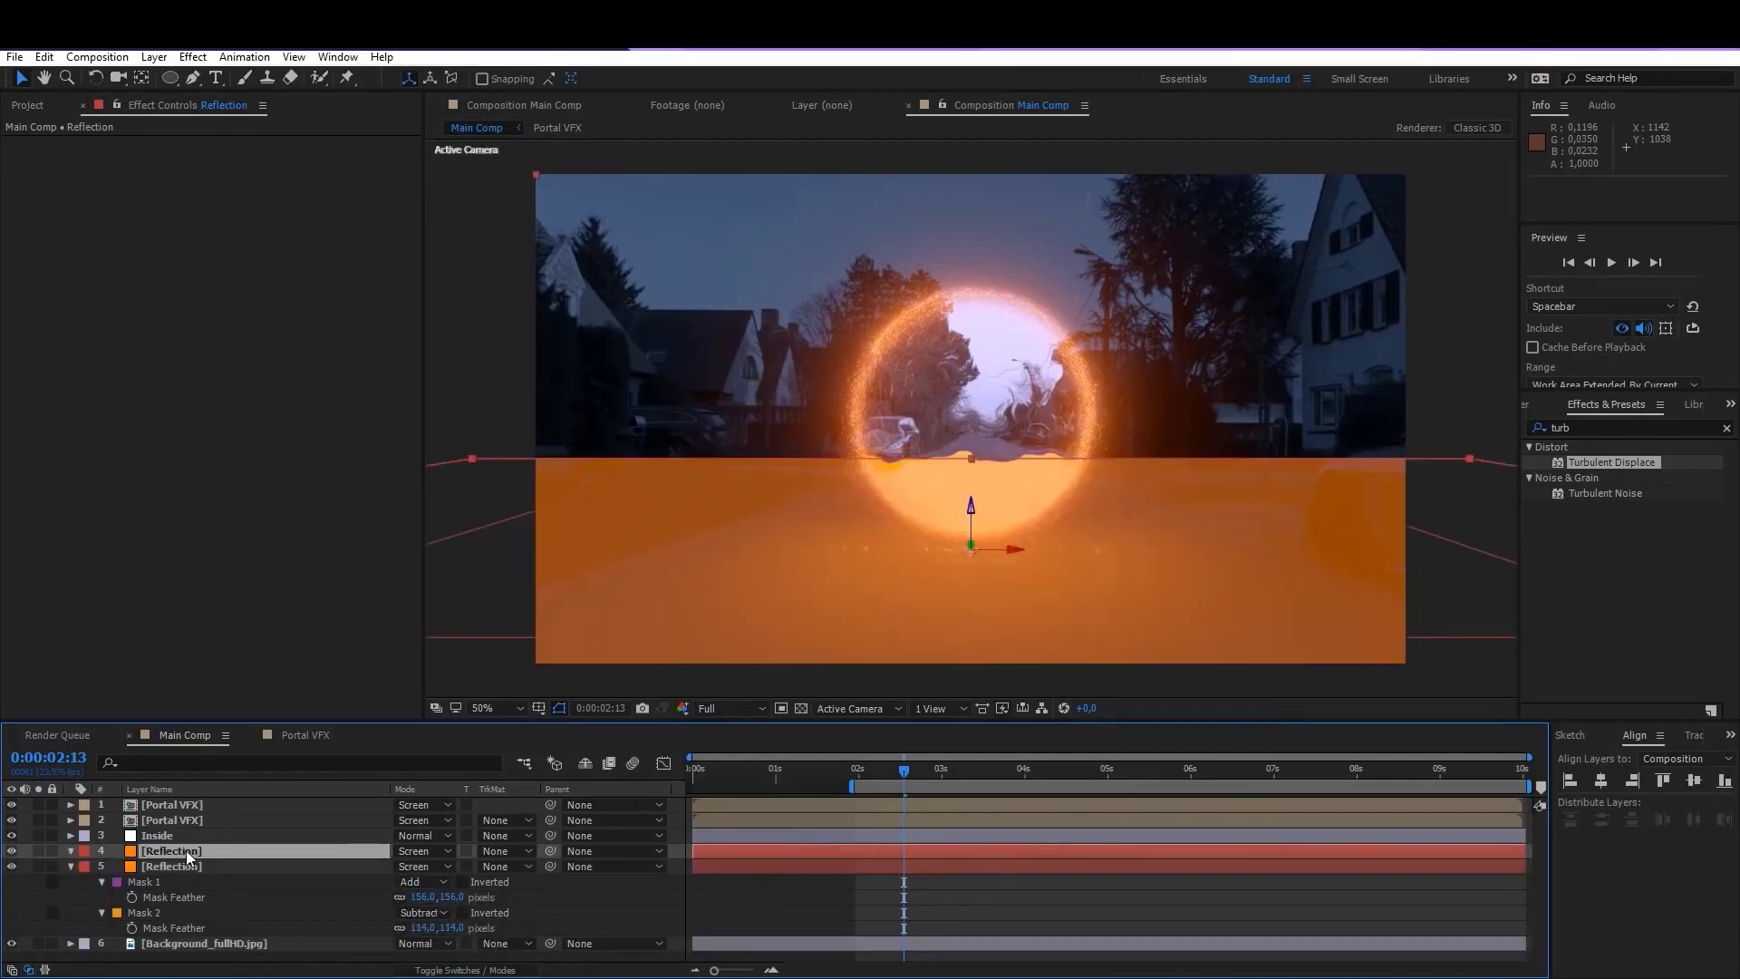
click(12, 851)
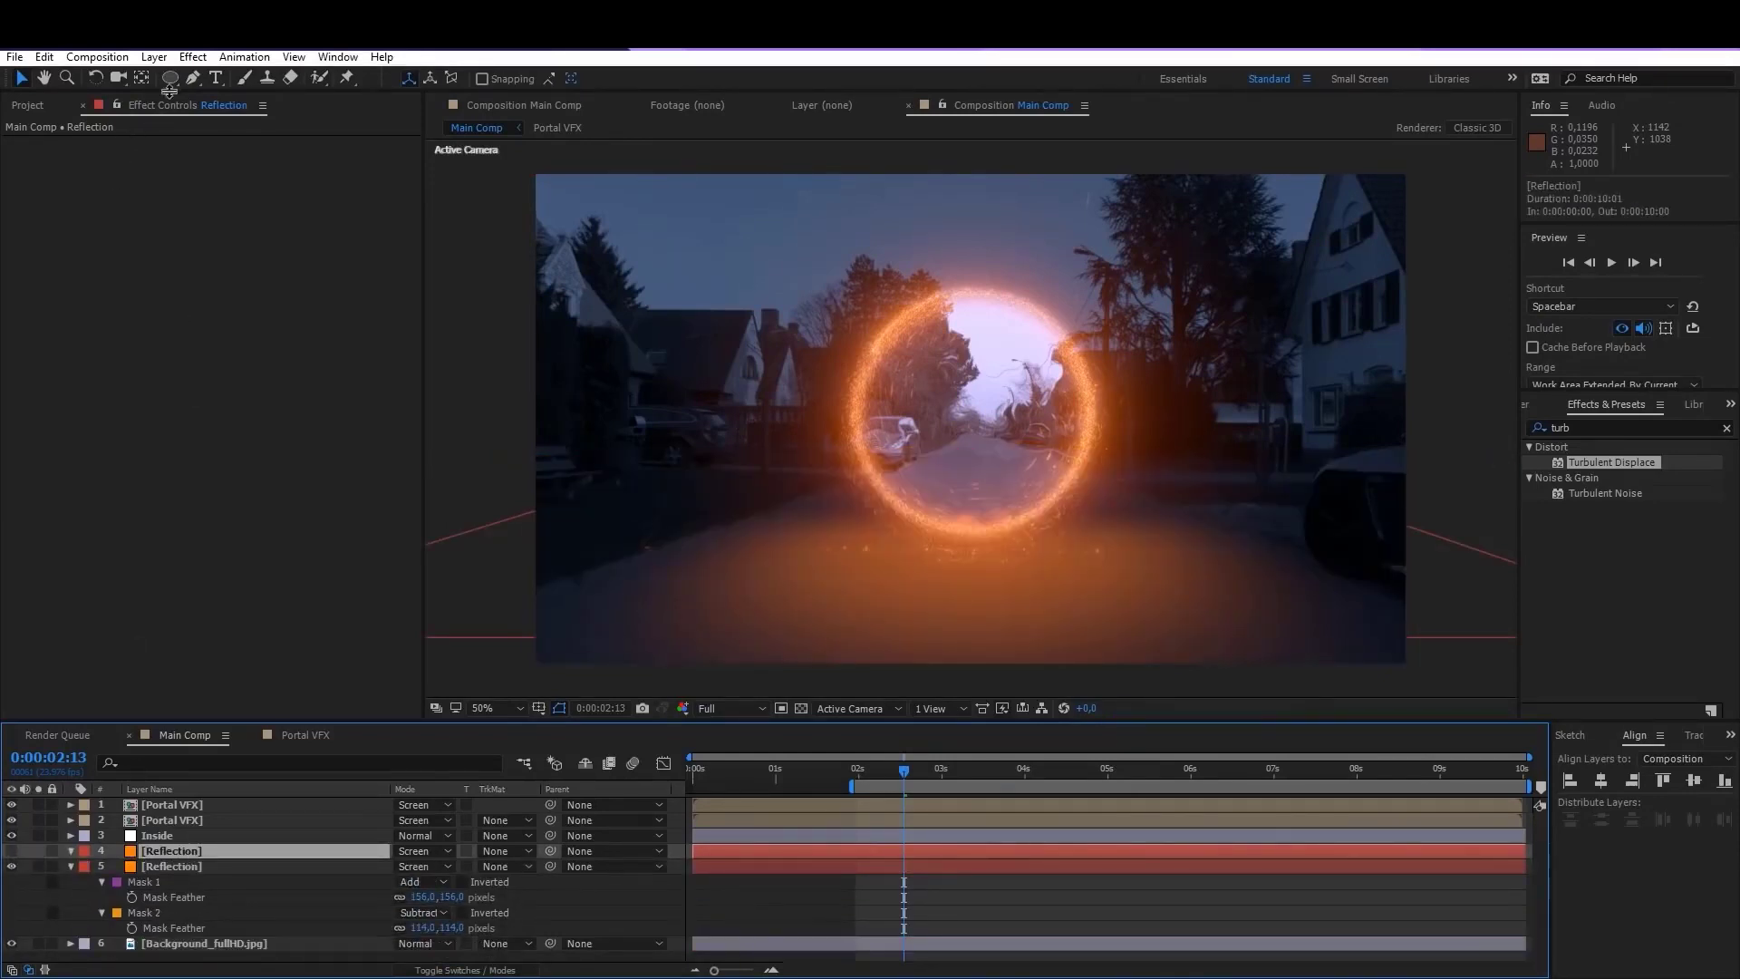
Step: Draw a narrow four-point Pen mask down the tree trunk to the left of the portal on the upper Reflection layer
click(192, 78)
scroll(603, 468, up, 2)
drag(492, 526, 1116, 365)
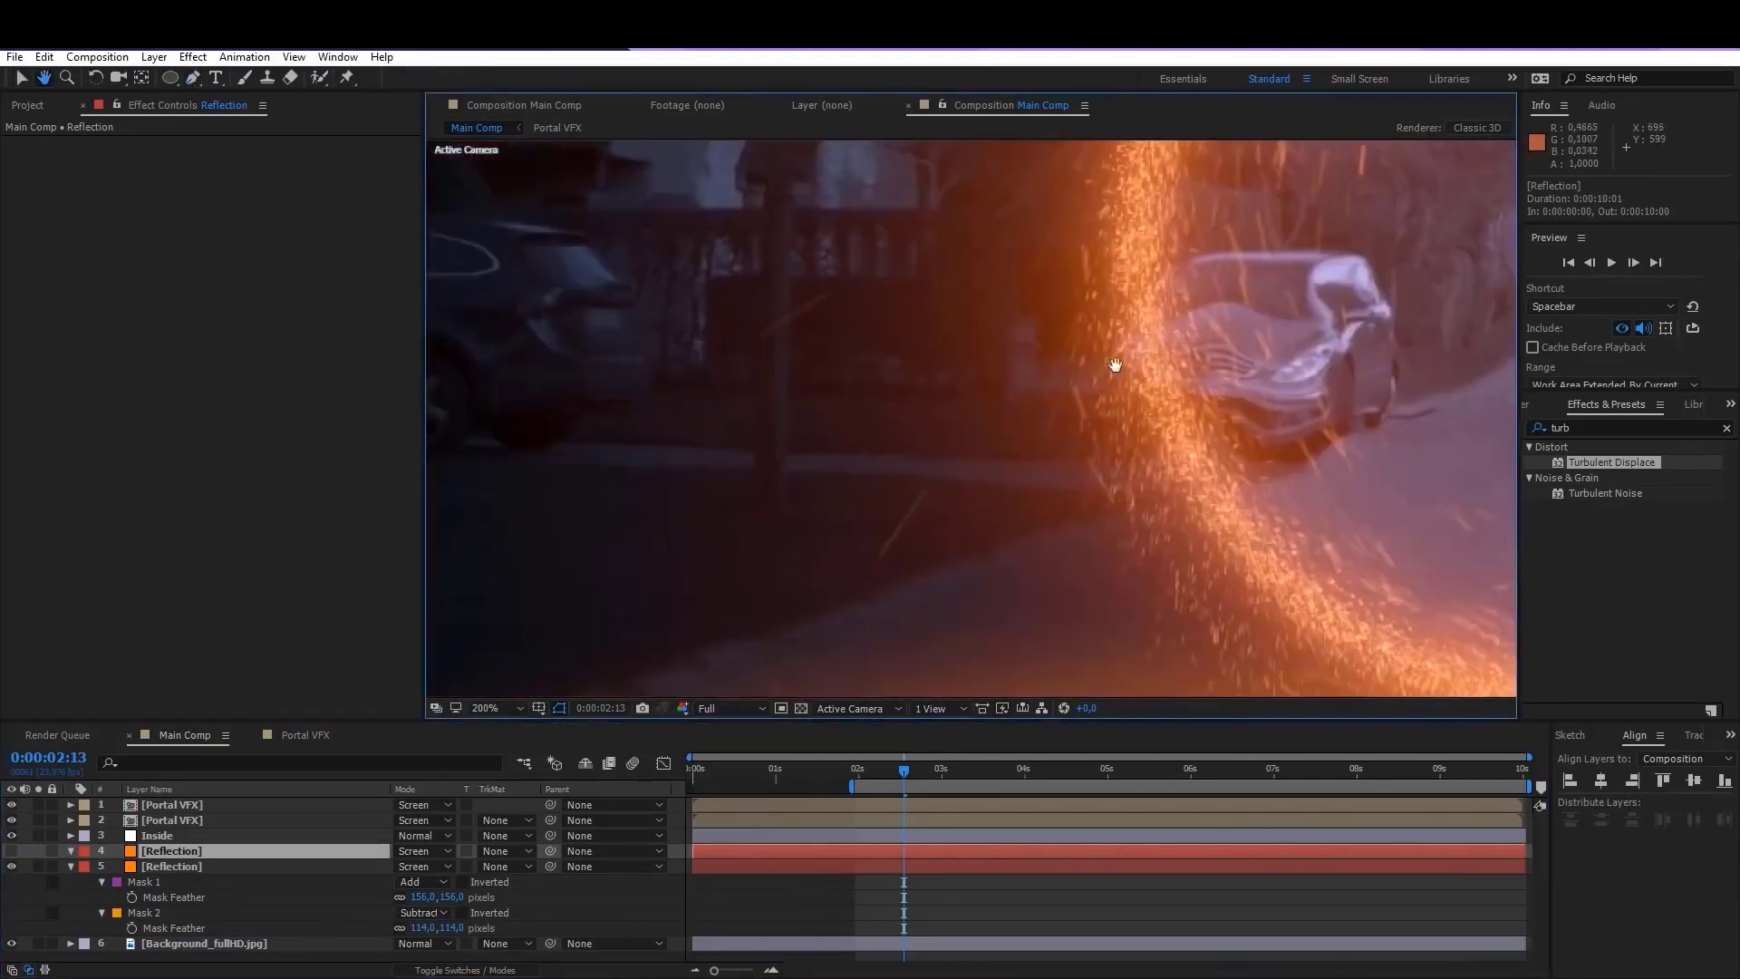
drag(766, 458, 1099, 420)
drag(1102, 351, 1091, 486)
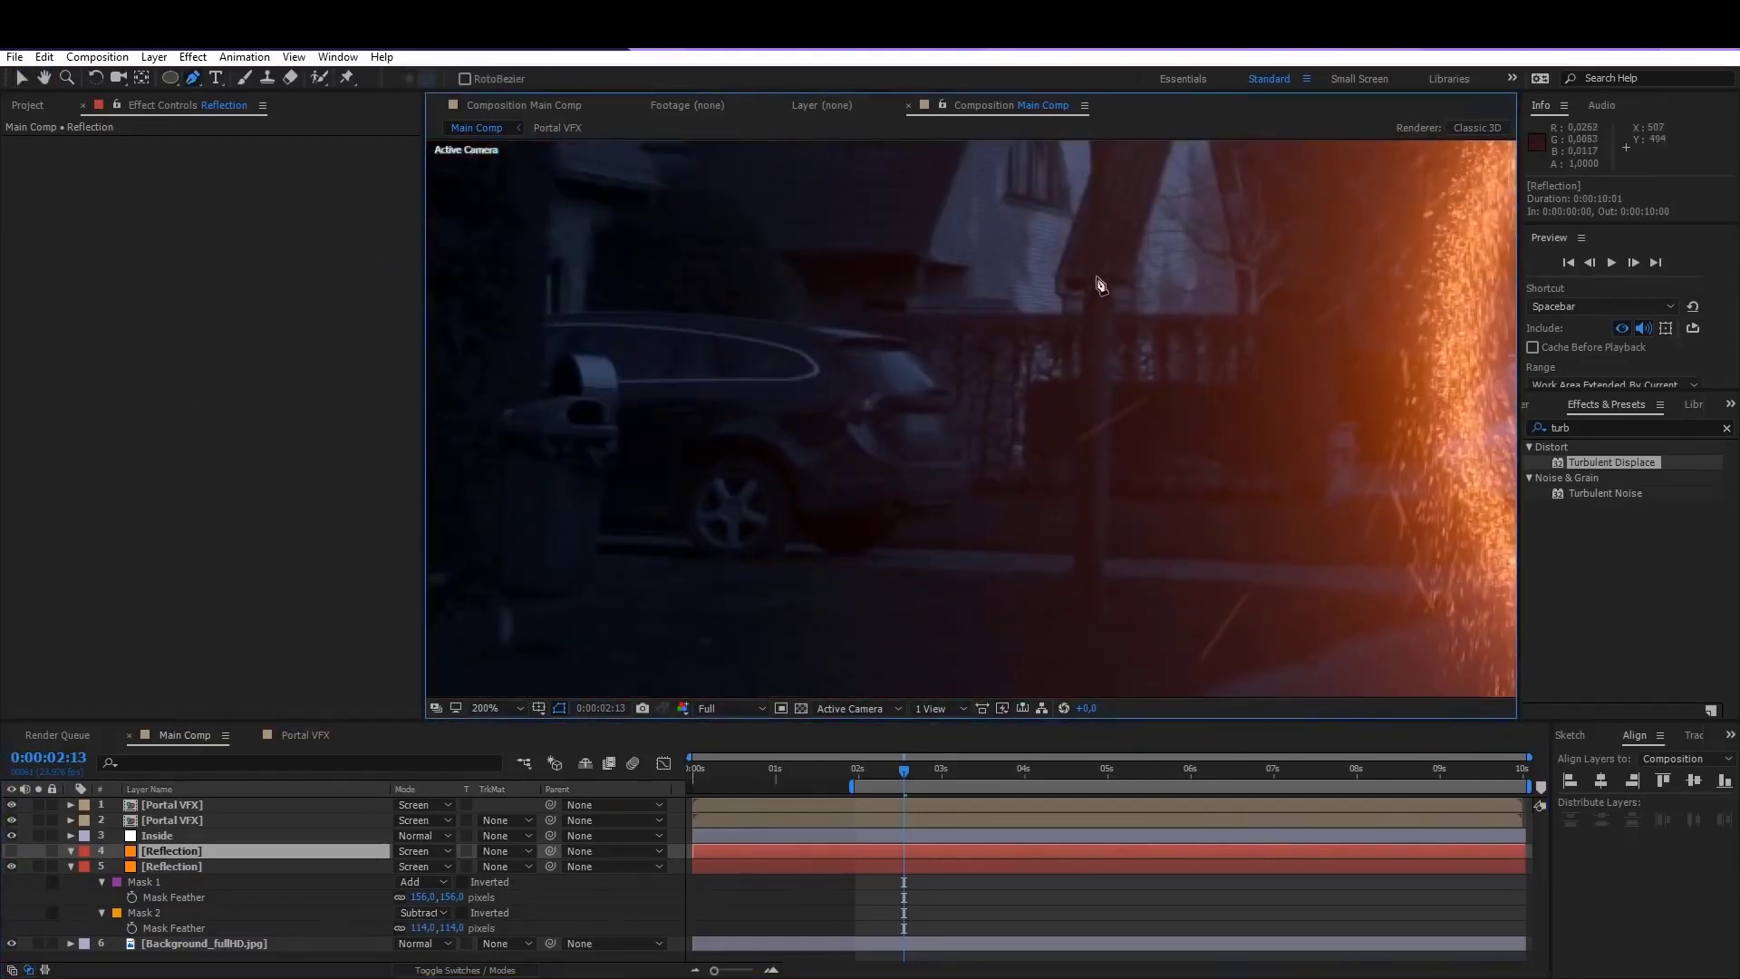
click(1099, 269)
click(1085, 612)
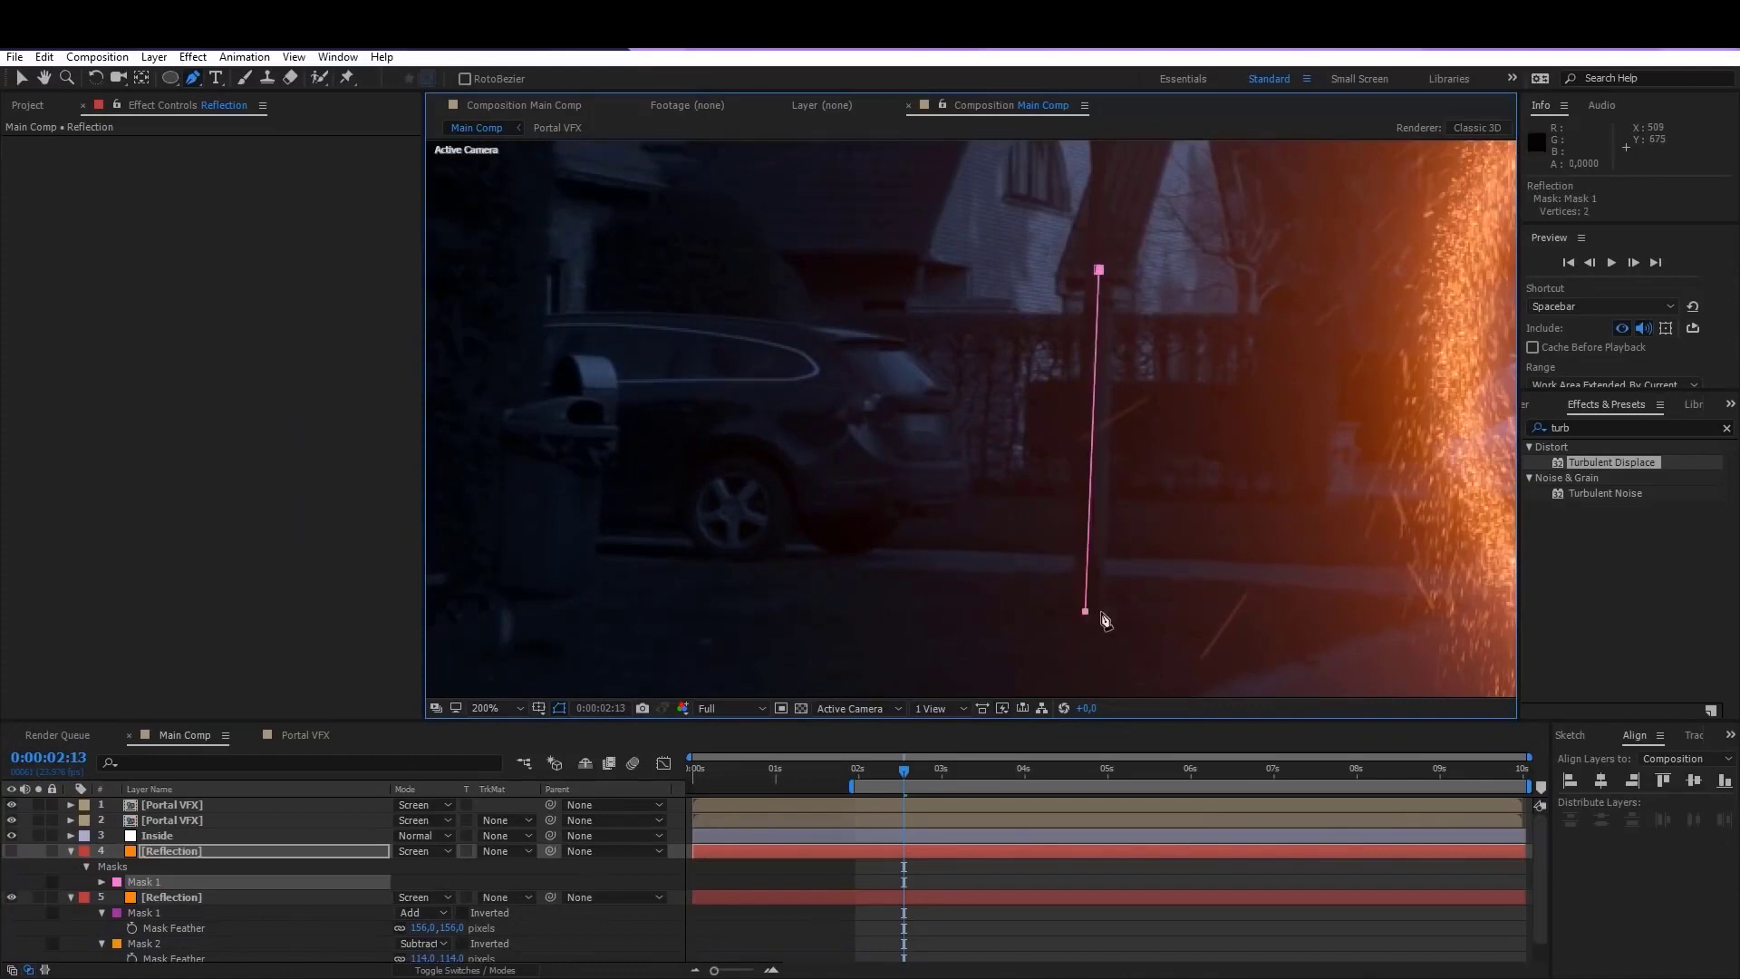
click(1112, 270)
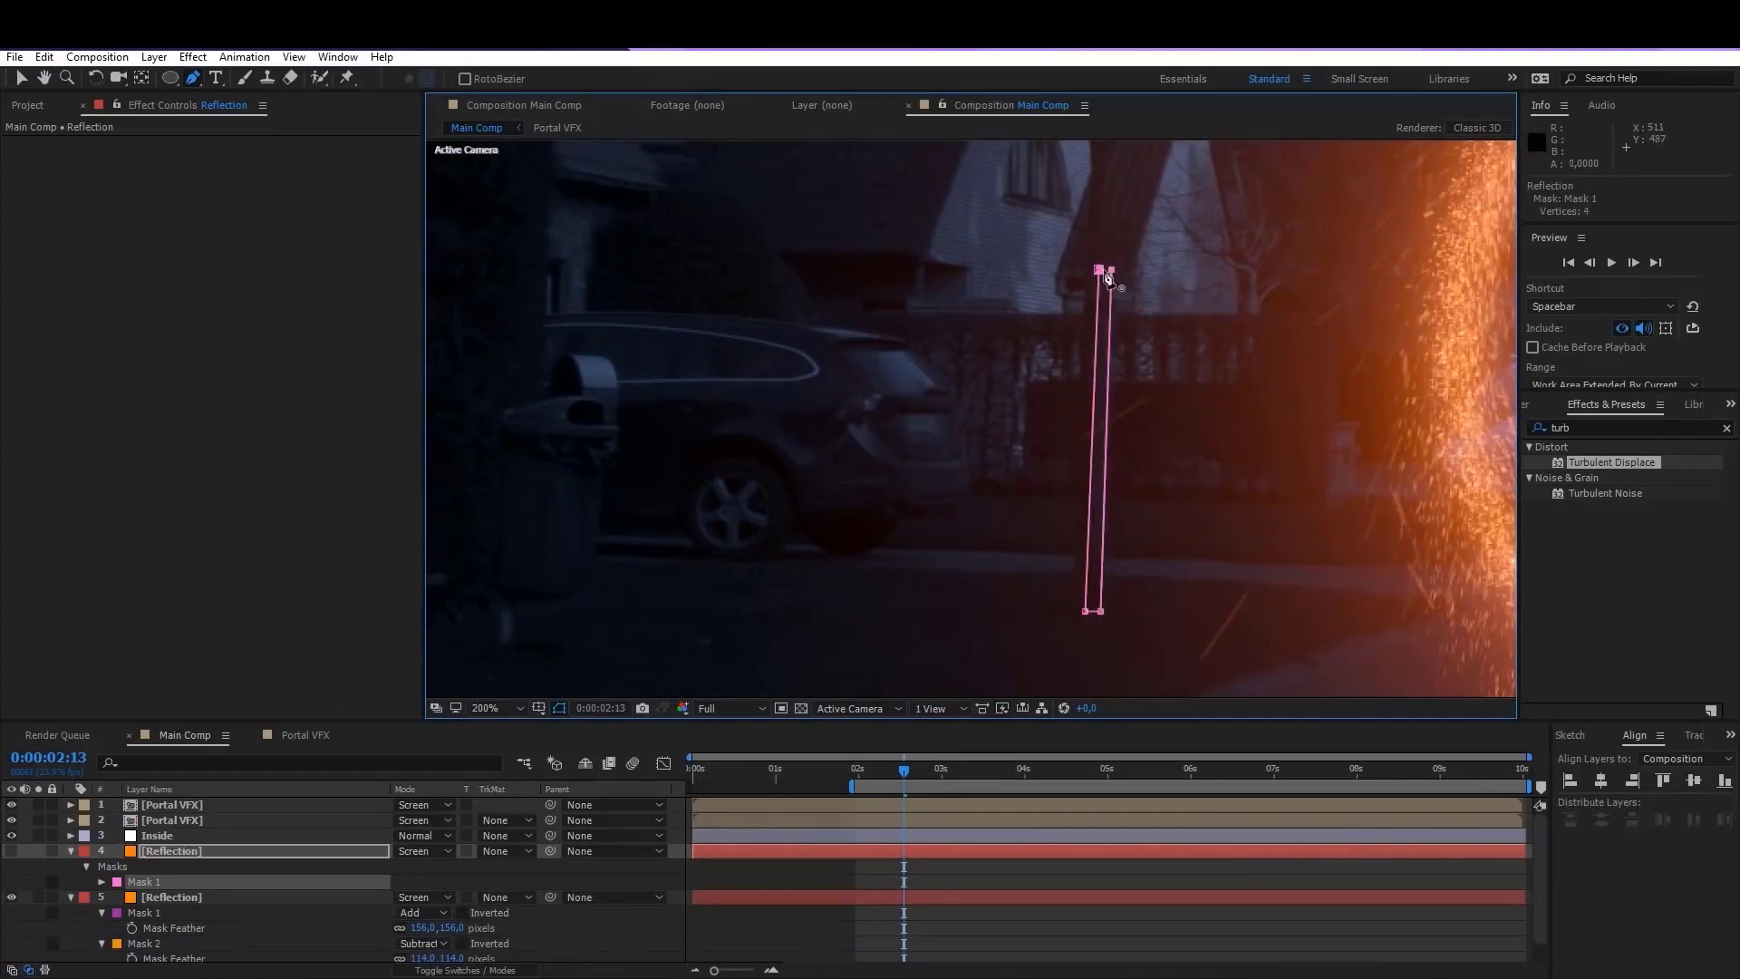
click(1098, 269)
Step: Draw a closed, curved Pen mask around the side of the trash bin in front of the parked car
drag(555, 417, 726, 353)
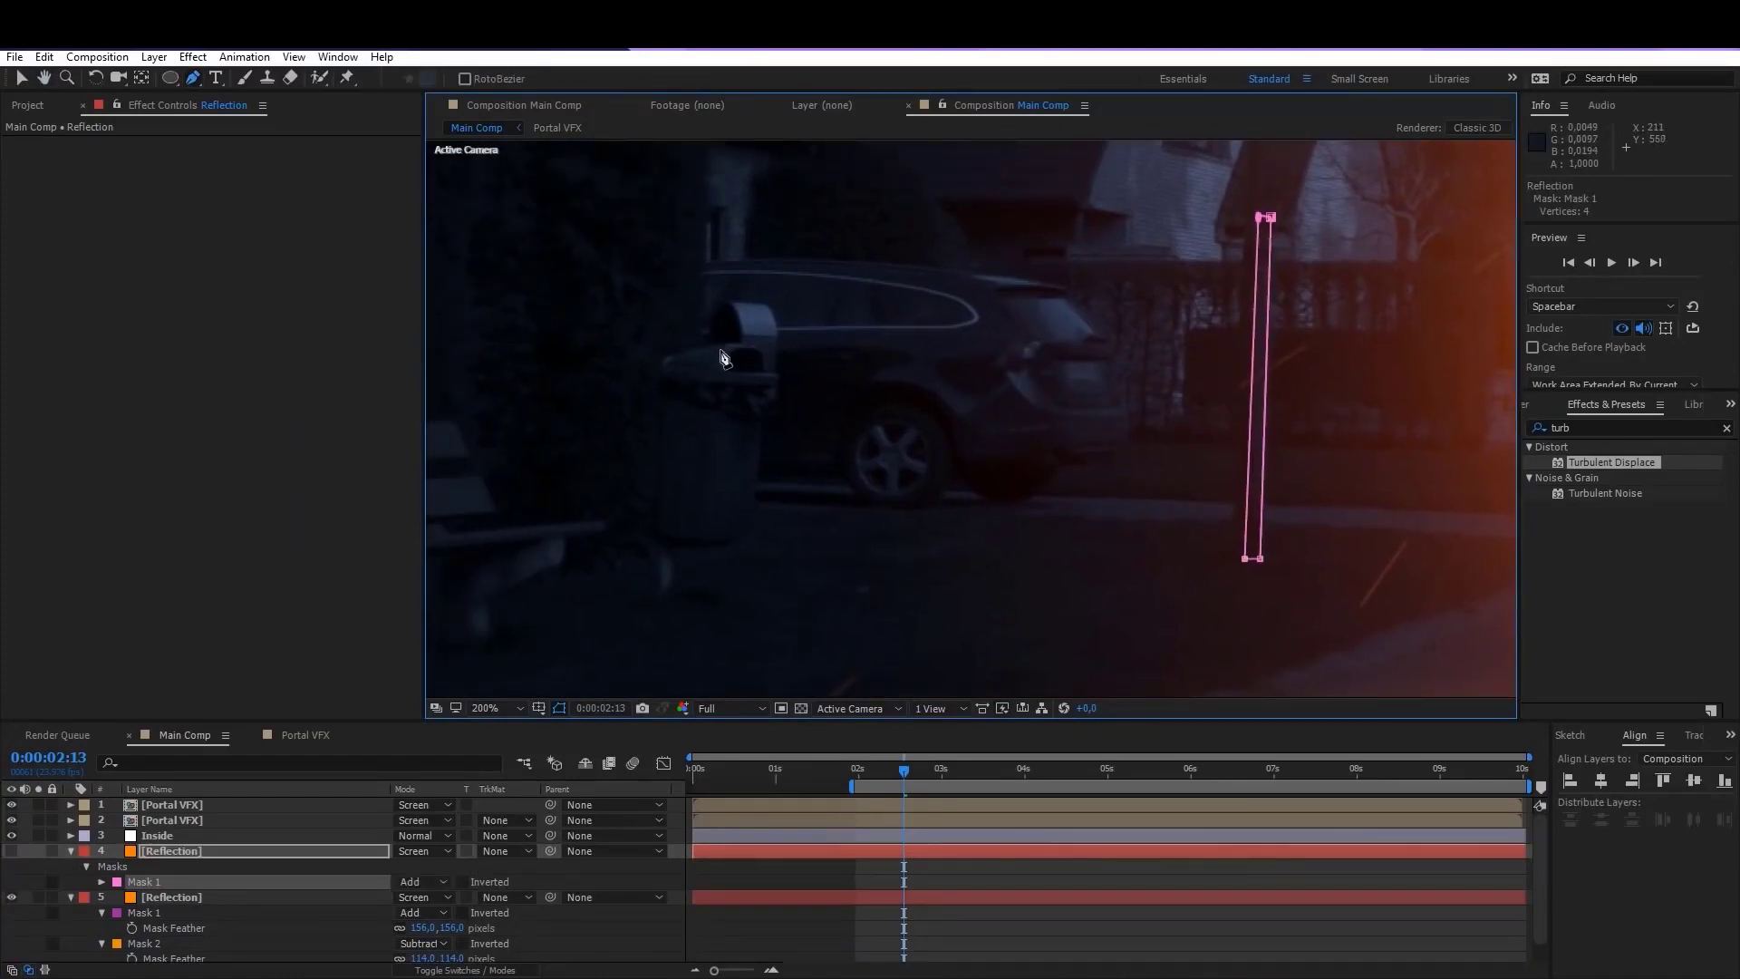
click(719, 350)
drag(700, 531, 716, 547)
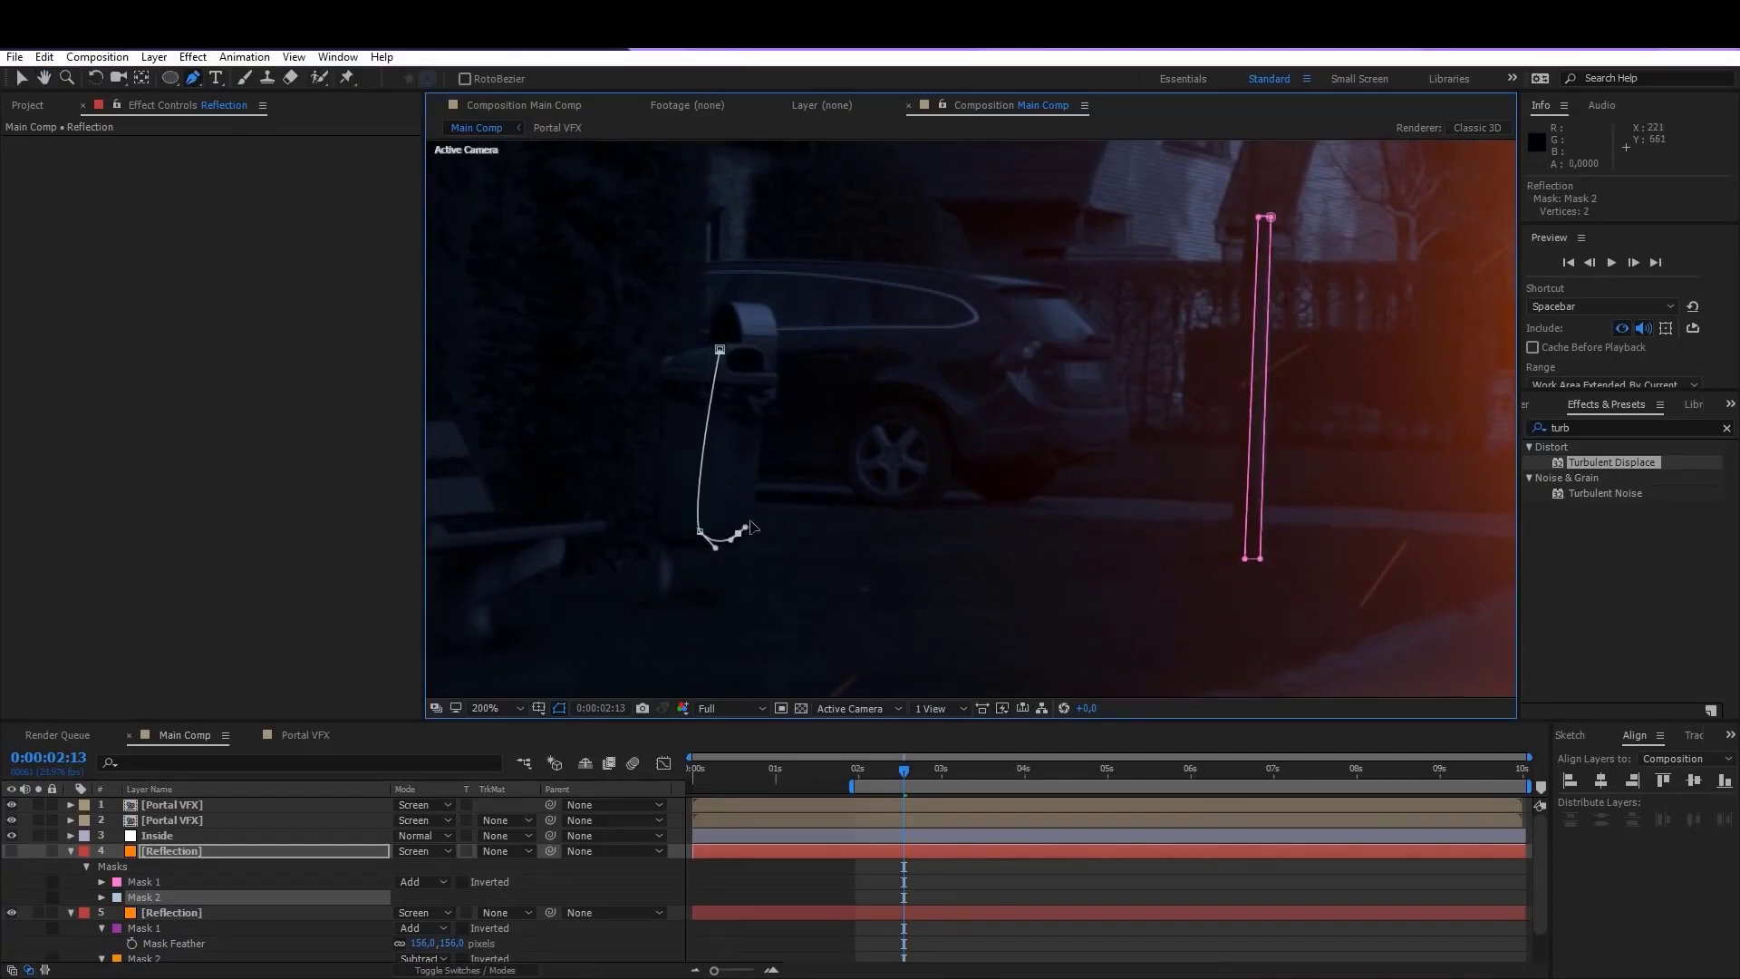
drag(762, 427, 766, 417)
mouse_move(749, 347)
mouse_down()
mouse_move(766, 349)
mouse_move(732, 350)
mouse_up()
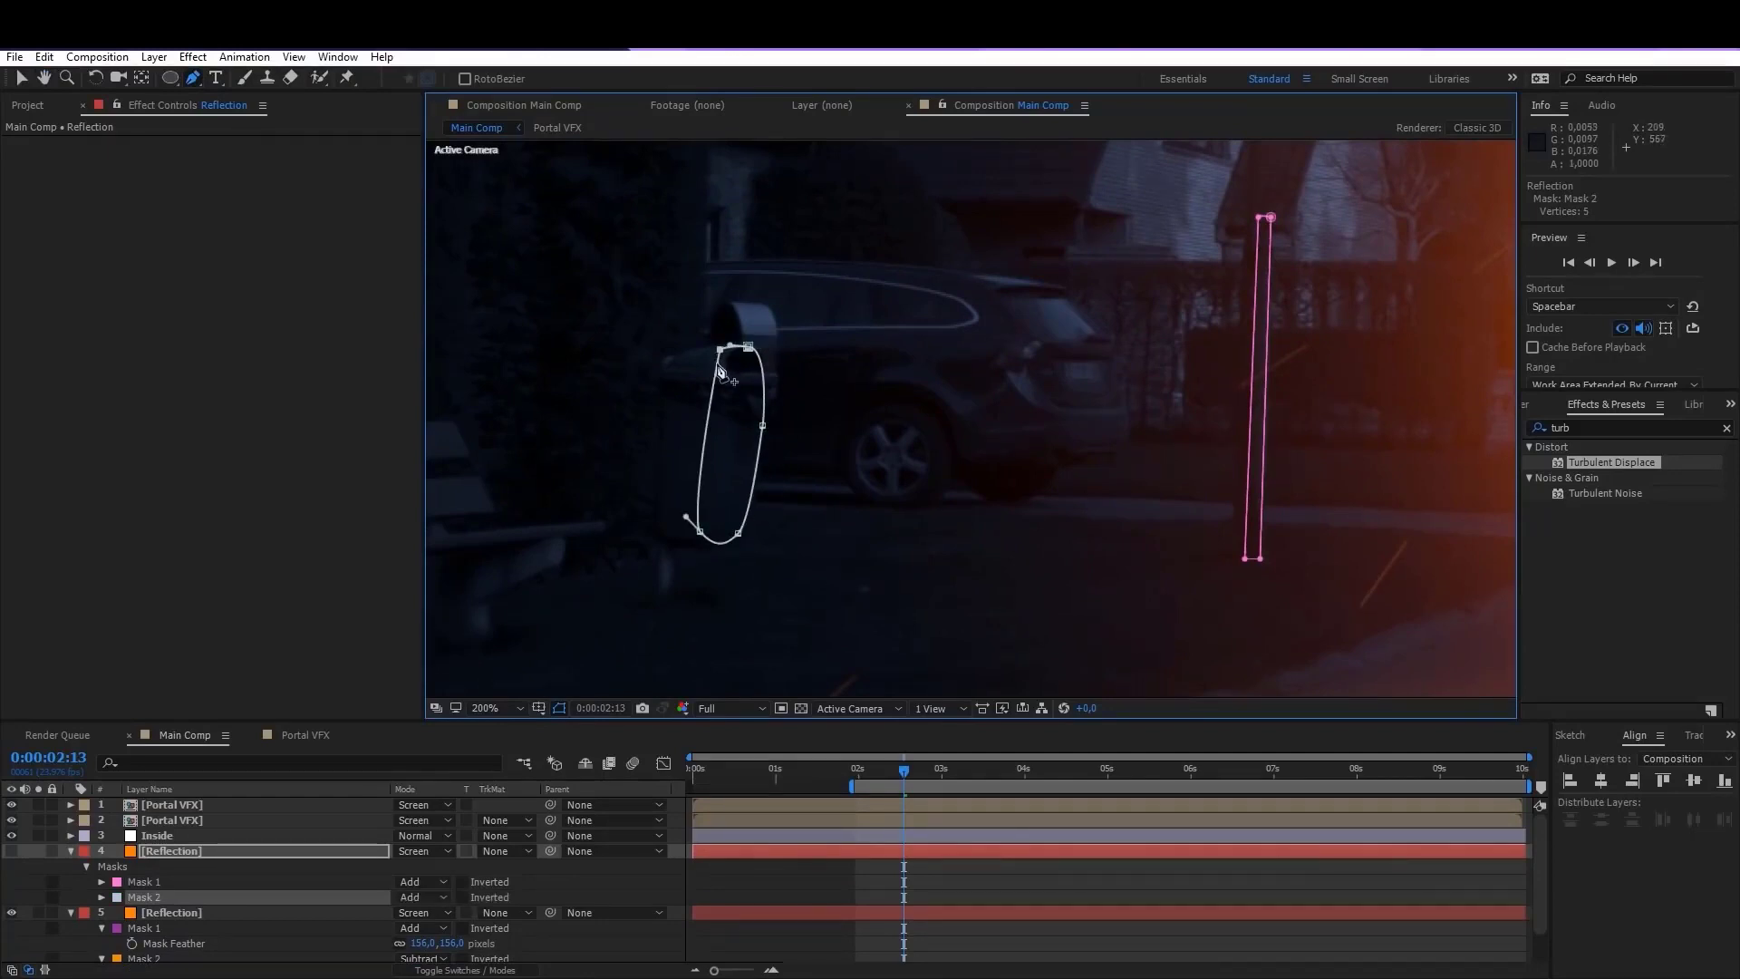
key(ctrl+z)
mouse_move(760, 375)
mouse_down()
mouse_move(775, 376)
mouse_move(720, 377)
mouse_move(745, 372)
mouse_move(735, 354)
mouse_up()
key(ctrl+z)
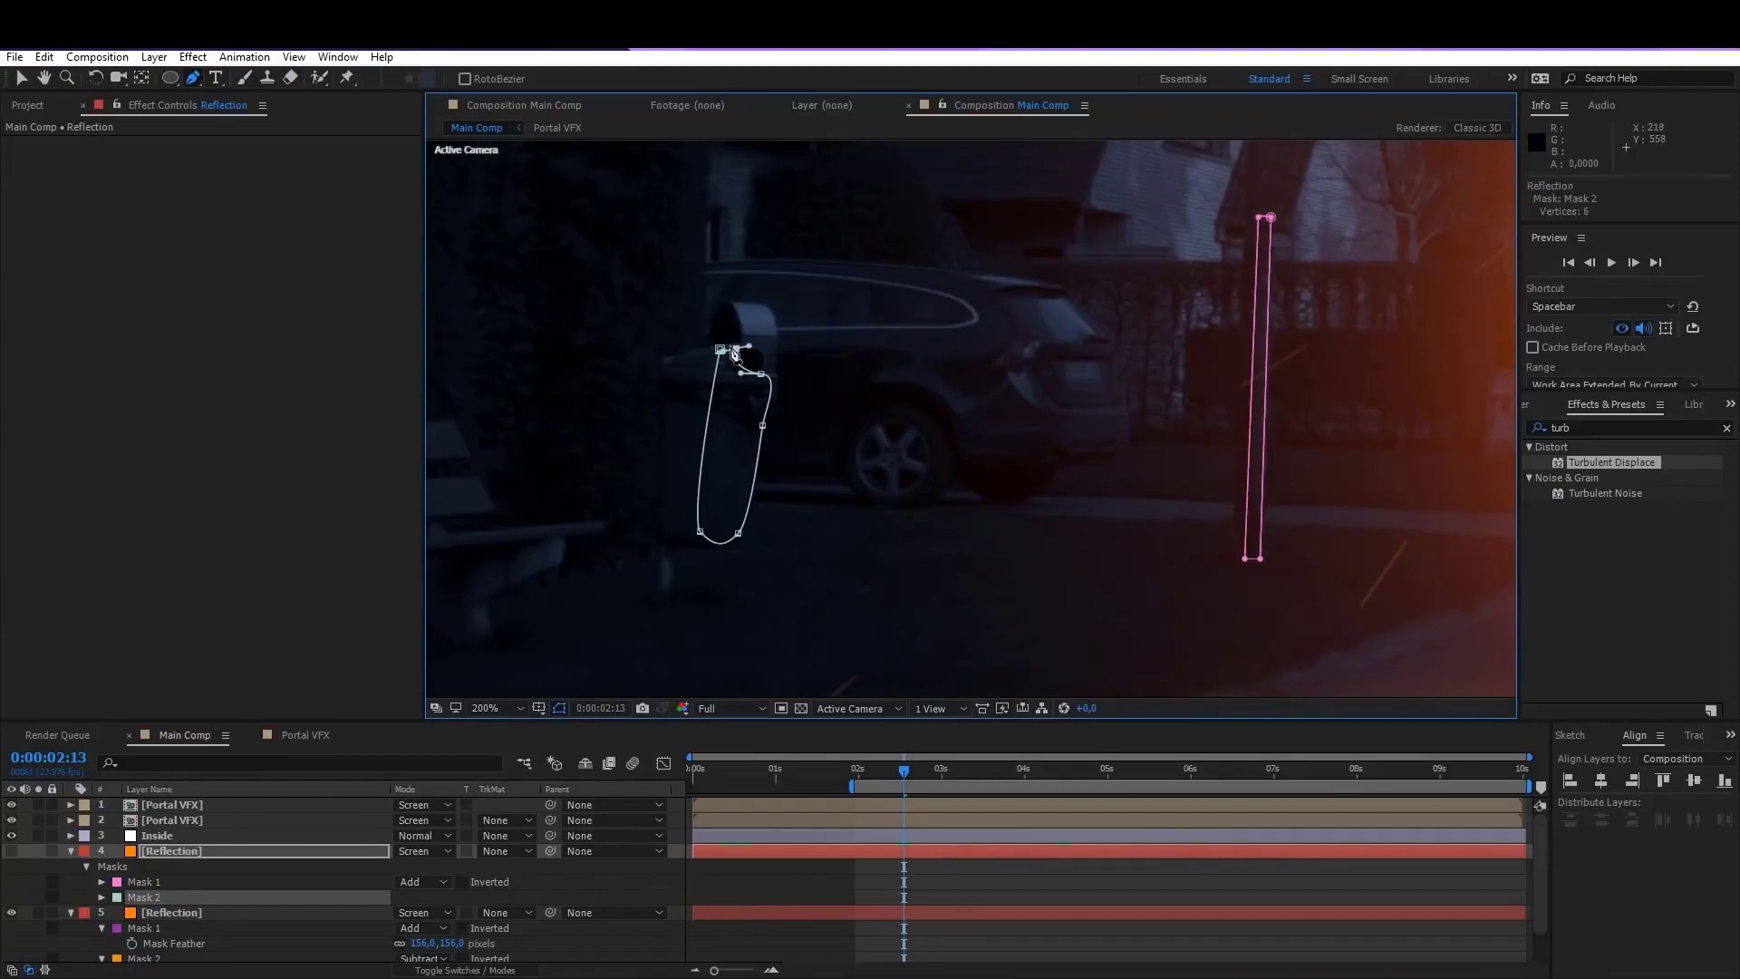
drag(594, 478, 885, 381)
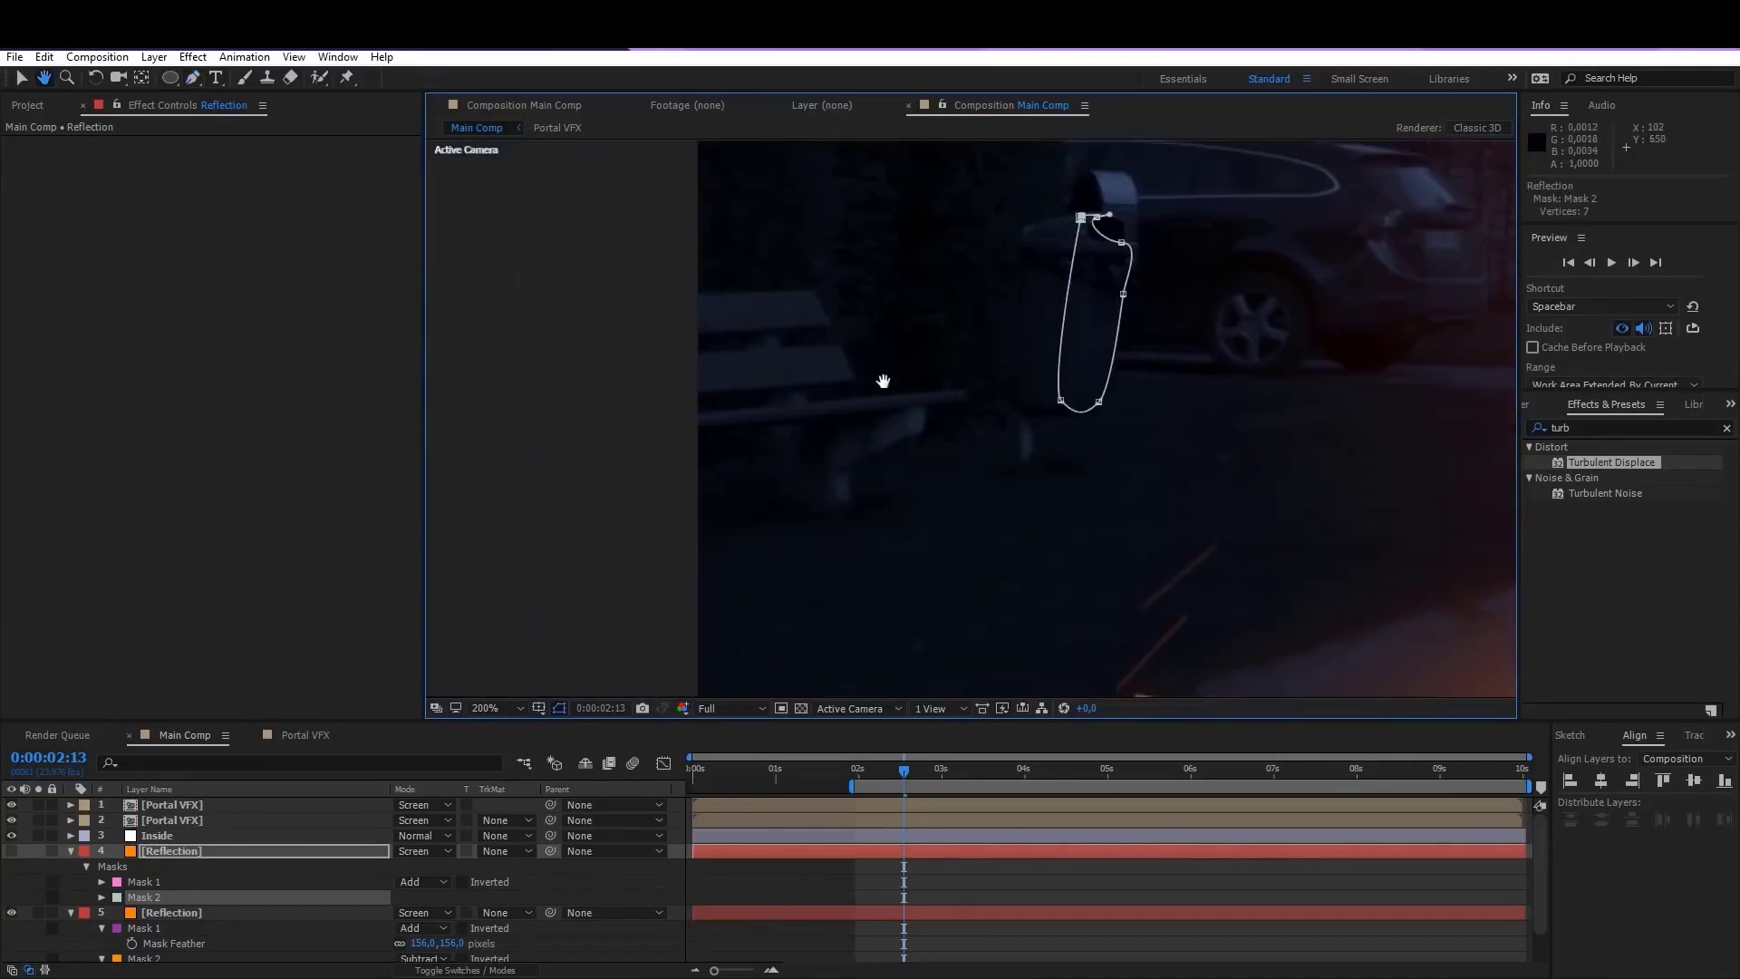
click(695, 419)
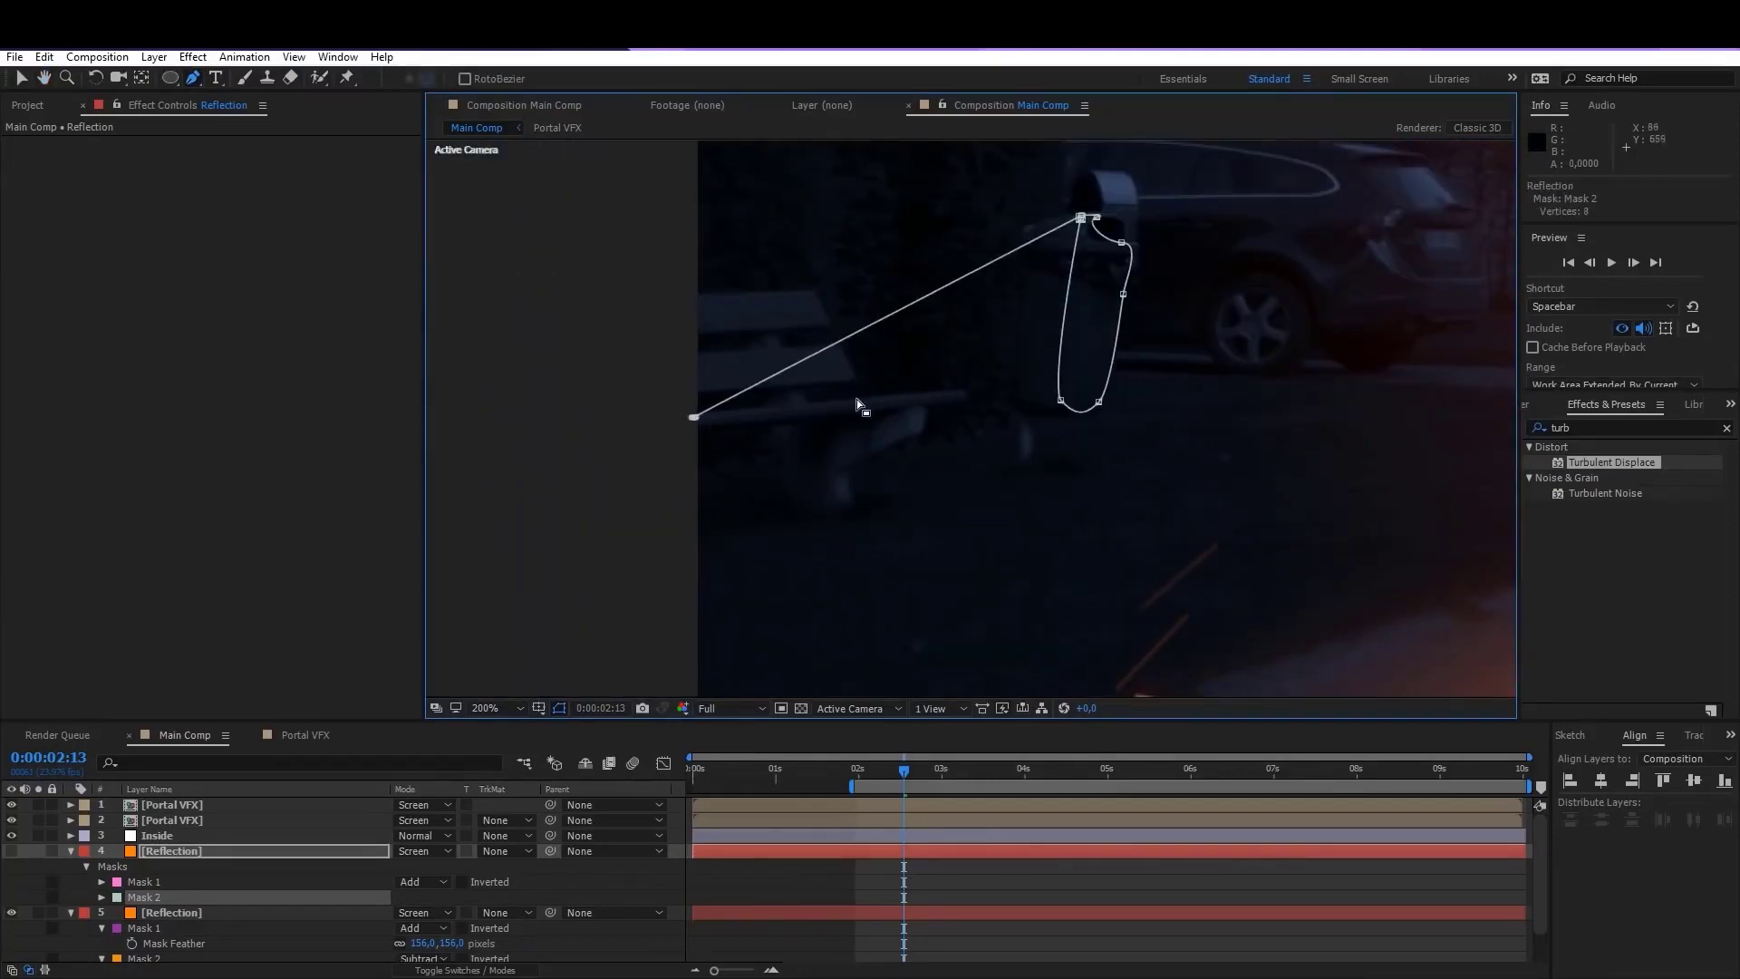
key(ctrl+z)
click(1082, 220)
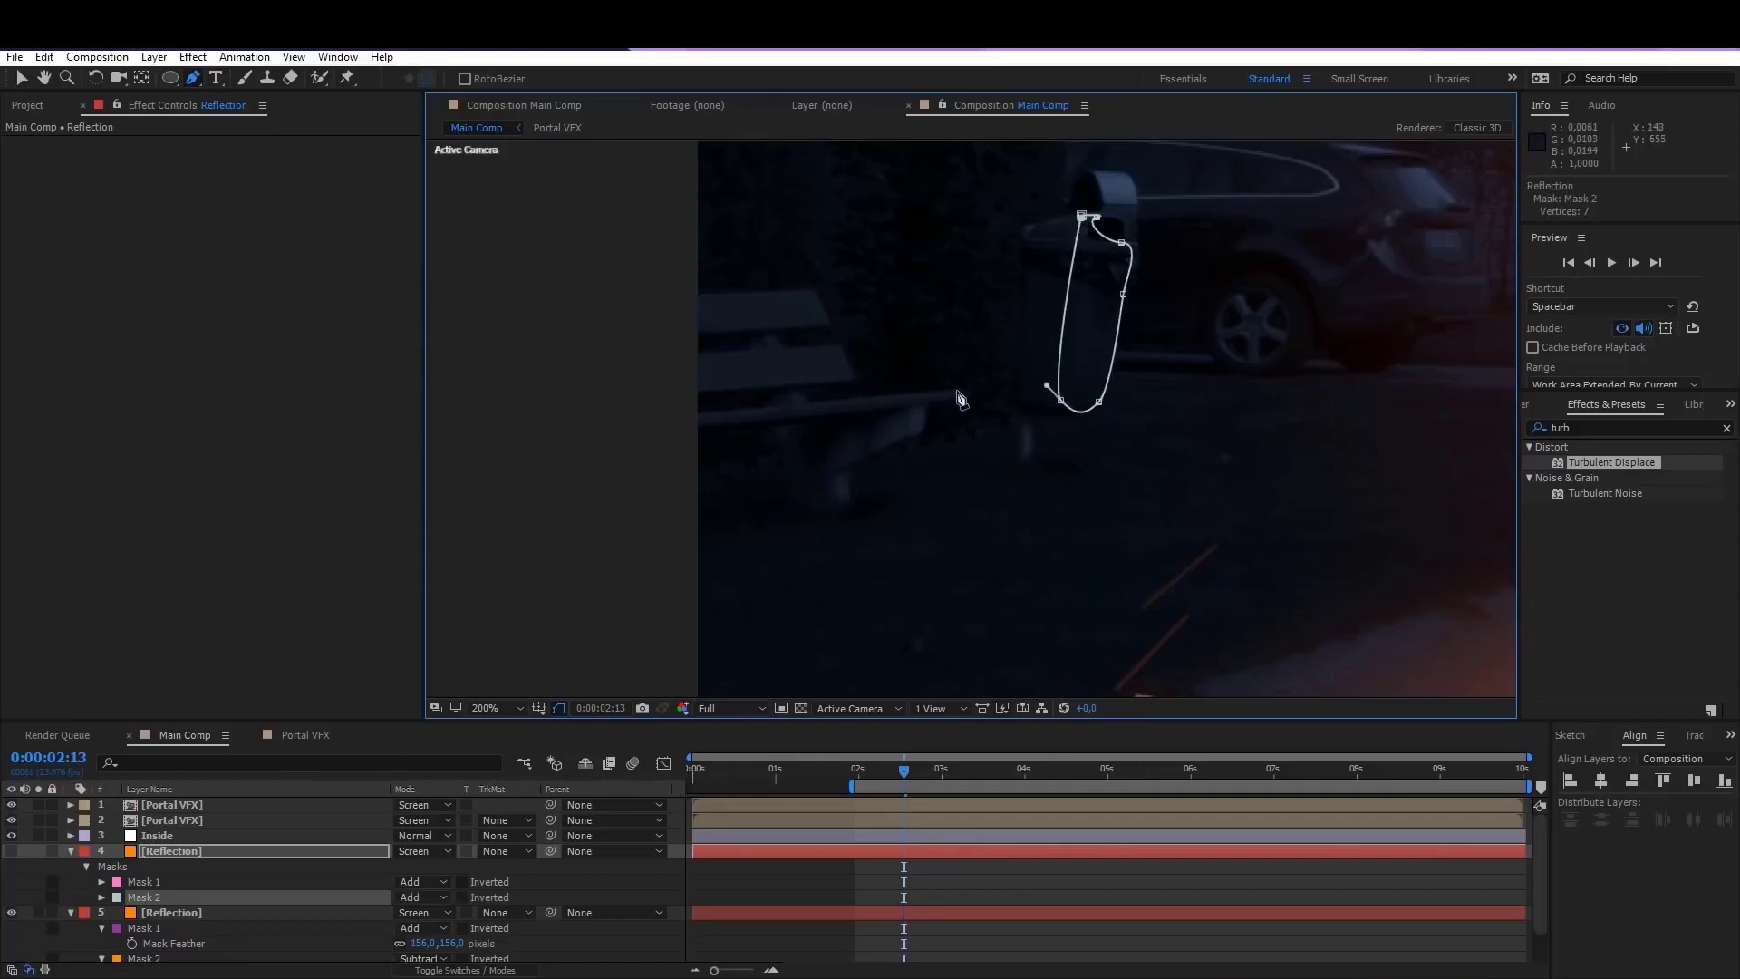
Step: Draw a thin four-point mask along the front edge of the bench seat, running past the image border
click(963, 389)
click(687, 415)
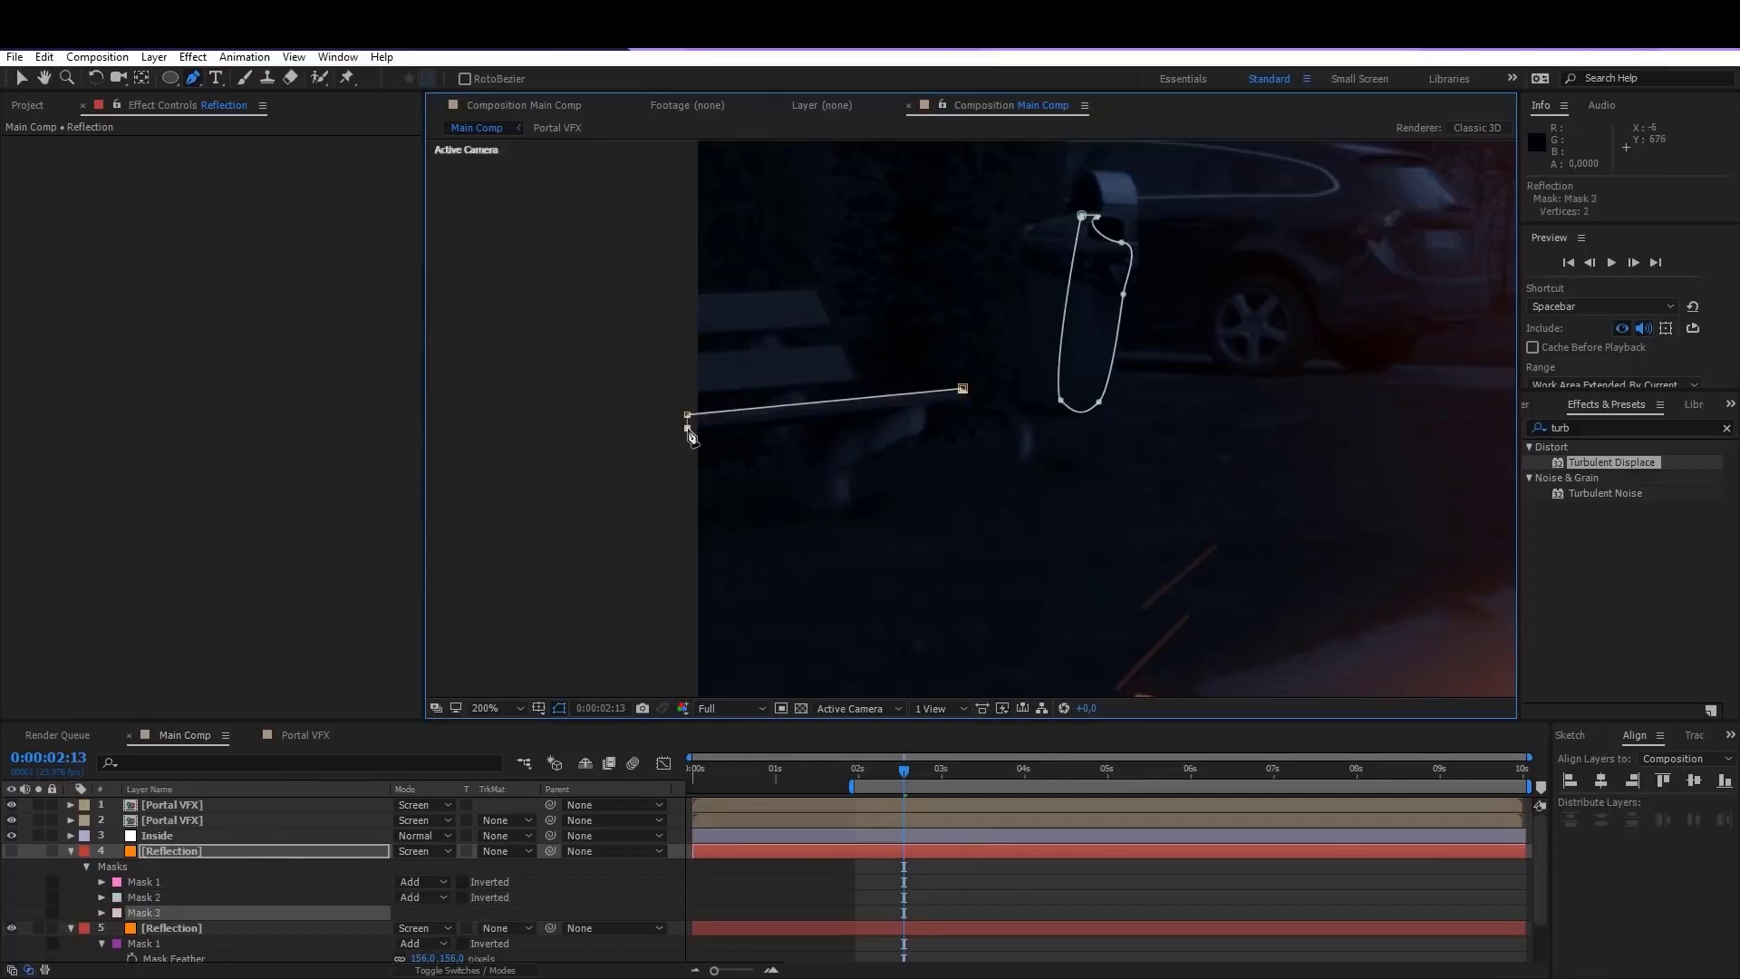
click(954, 399)
click(962, 390)
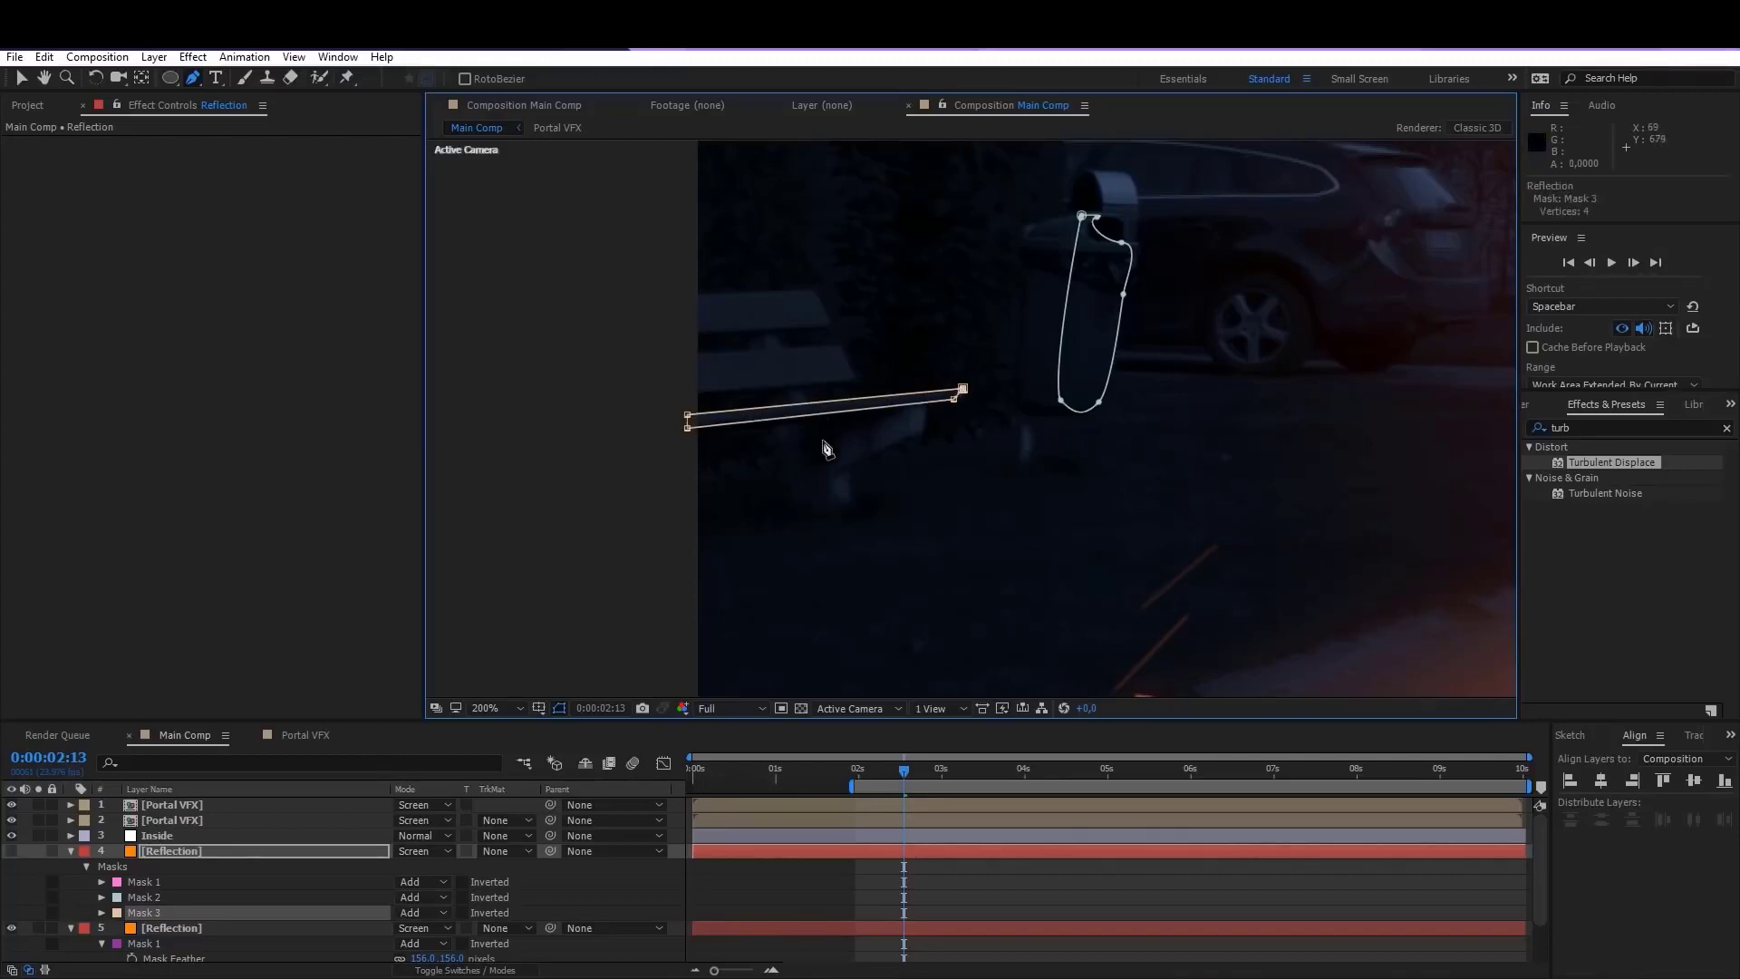
Step: Draw two small four-sided masks over the bench legs
drag(910, 413, 912, 447)
click(909, 441)
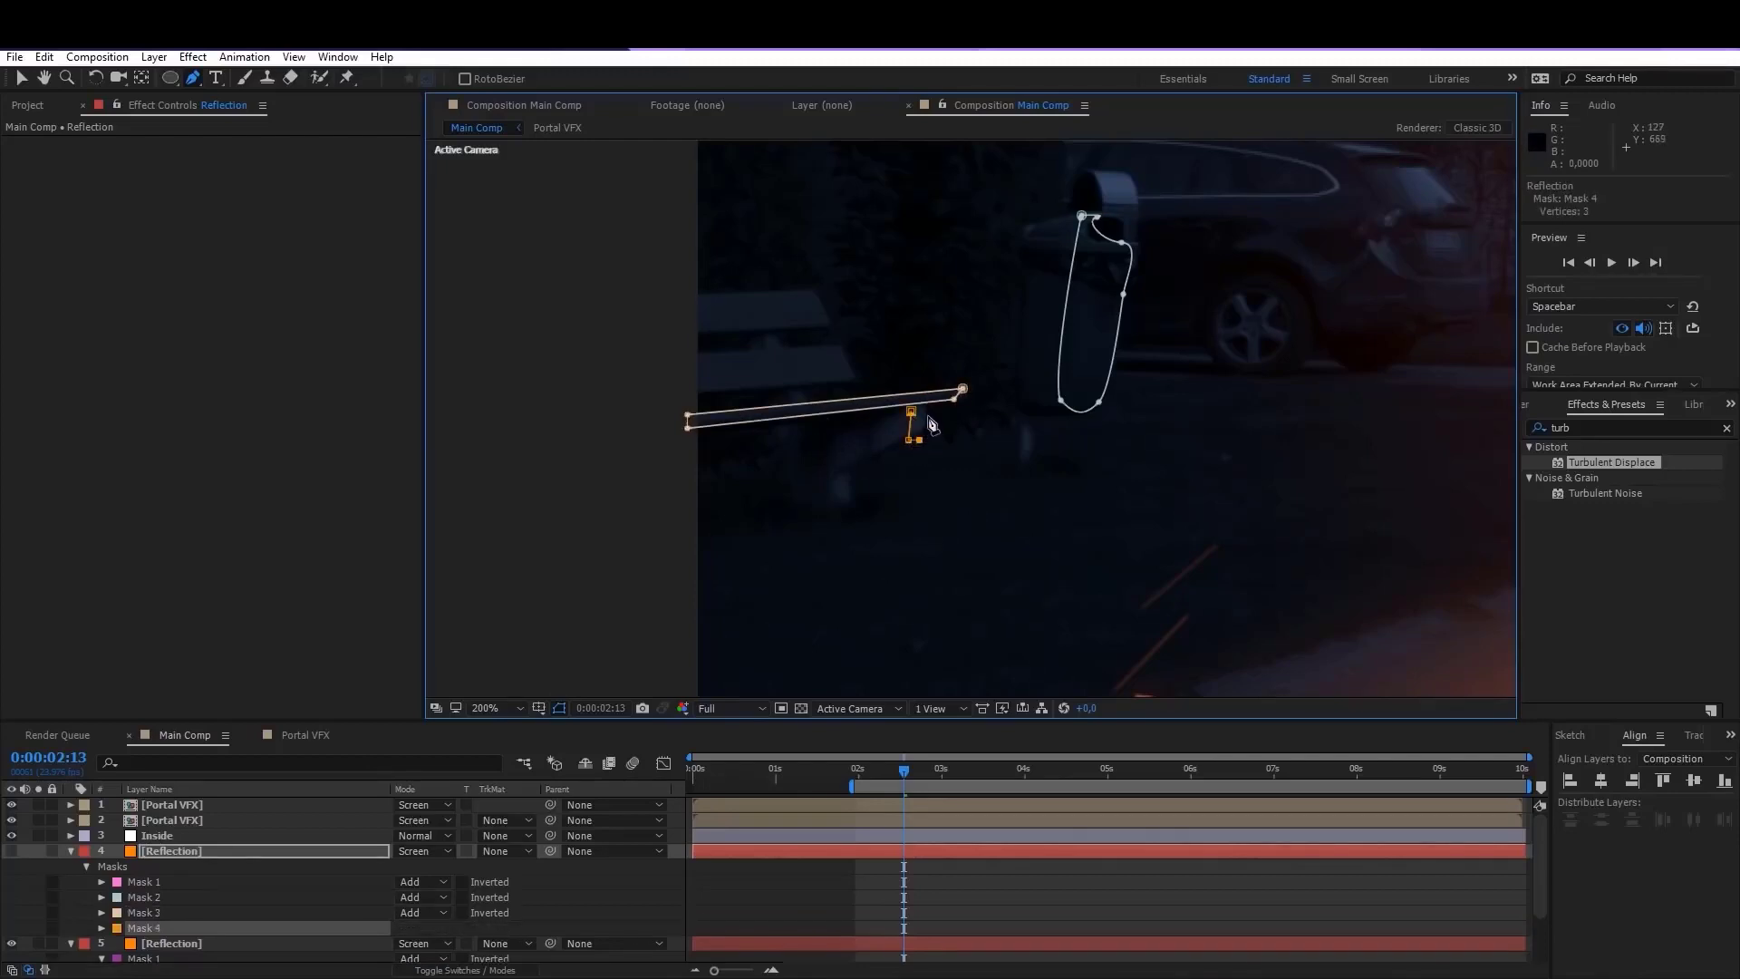
click(911, 412)
click(835, 478)
drag(837, 506, 850, 510)
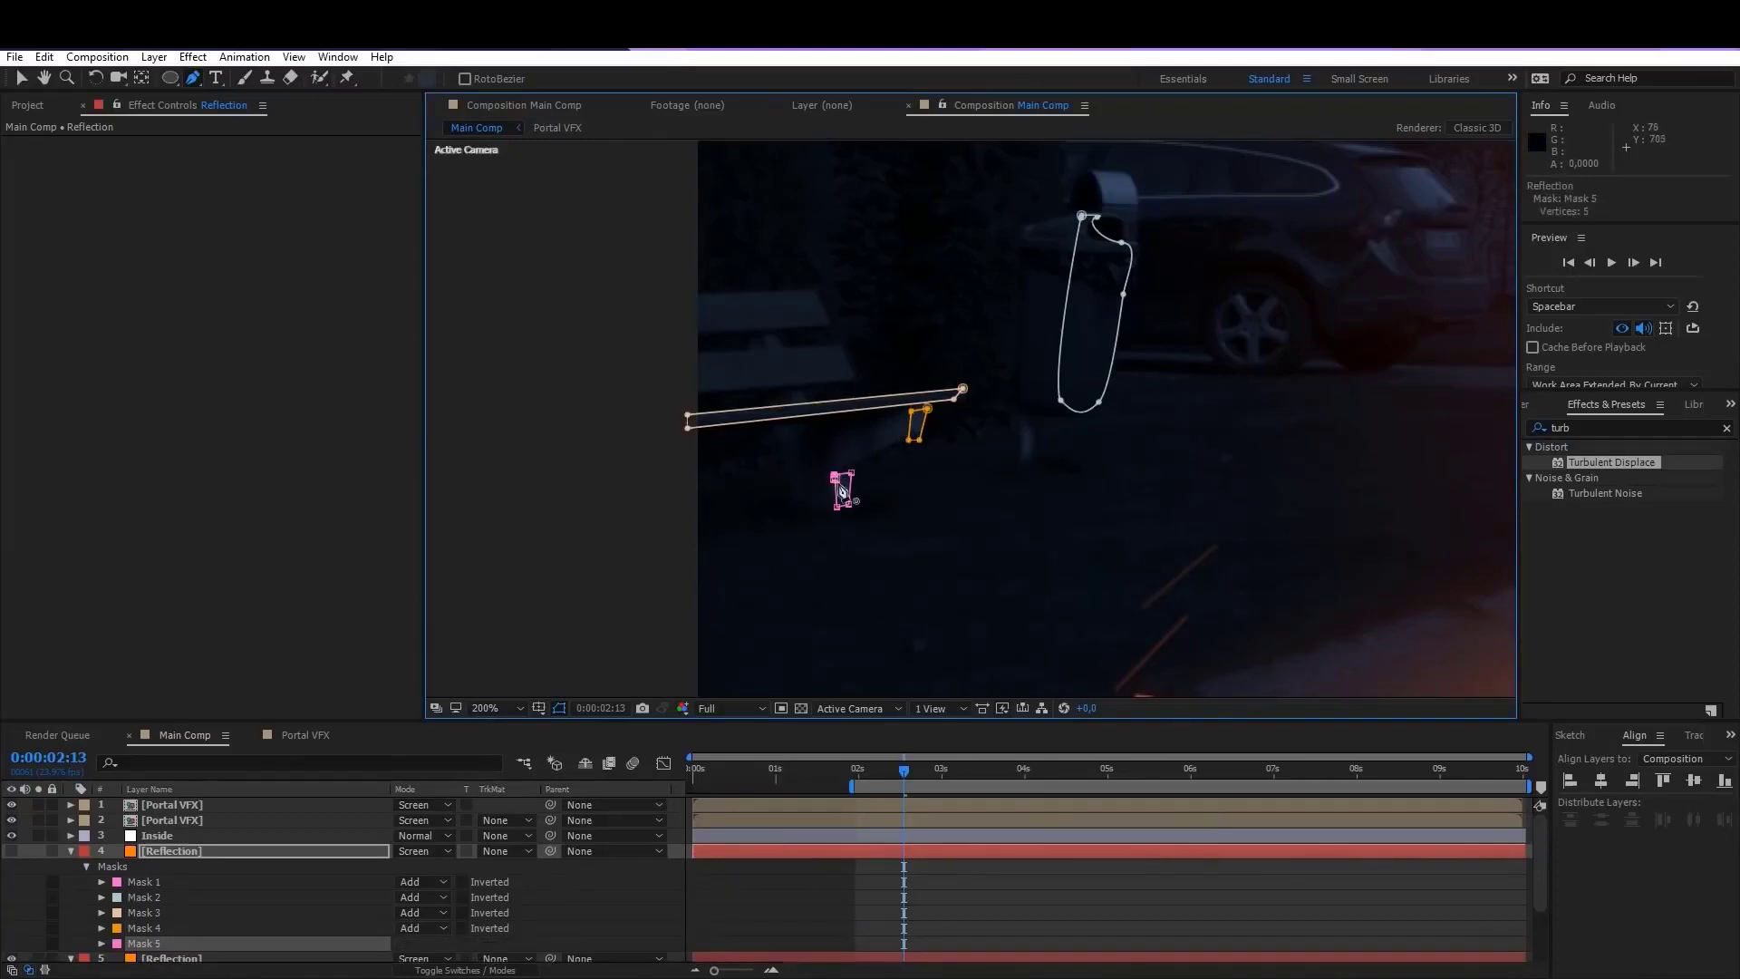
key(ctrl+z)
click(837, 479)
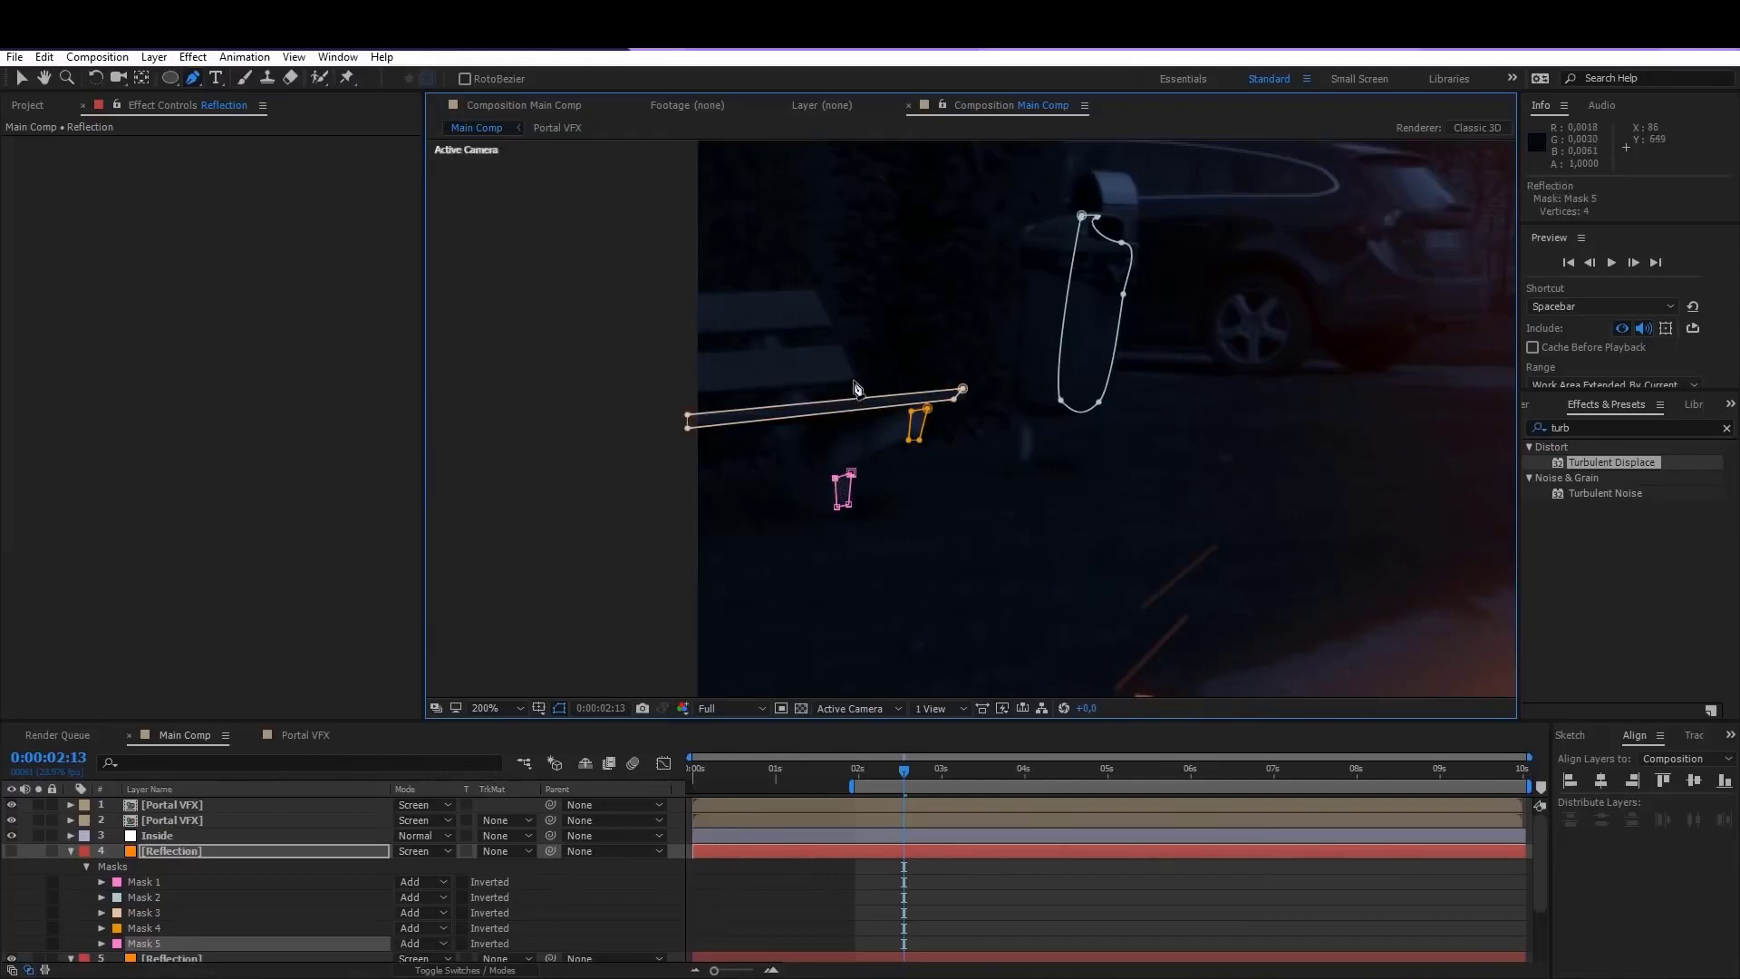
Step: Draw two four-point masks over the lower and upper backrest slats of the bench
click(836, 348)
click(853, 380)
click(692, 394)
click(686, 354)
click(836, 348)
click(811, 291)
click(825, 323)
drag(882, 266, 859, 536)
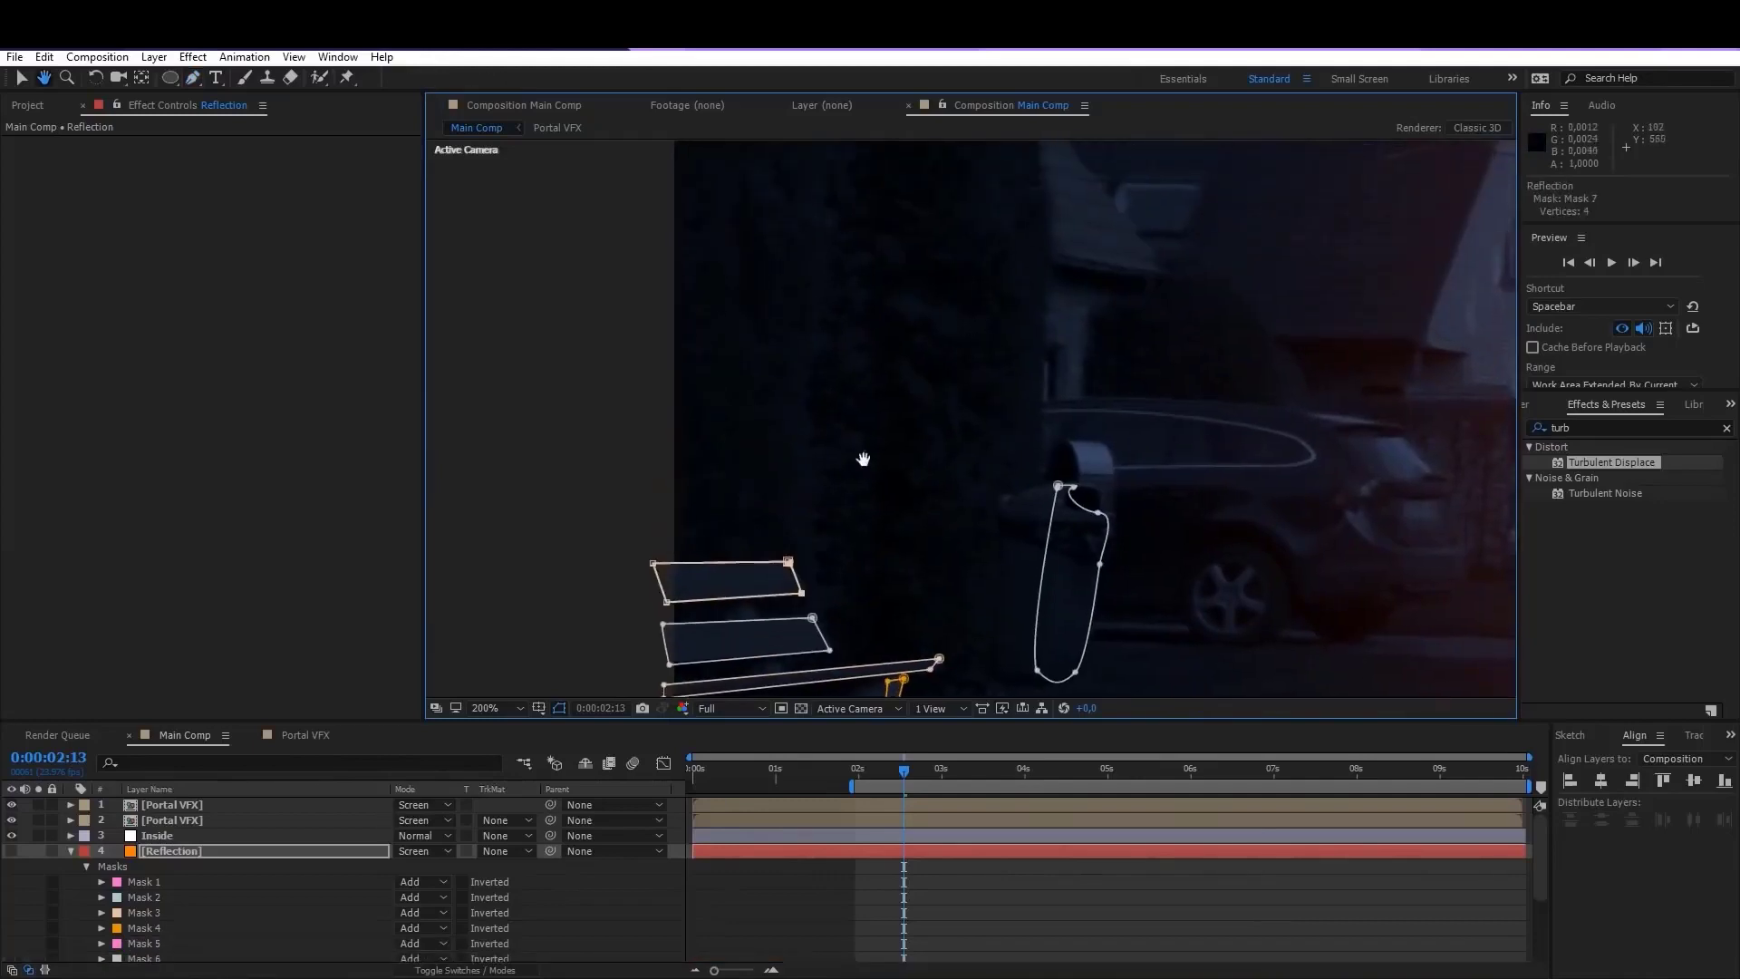
key(comma)
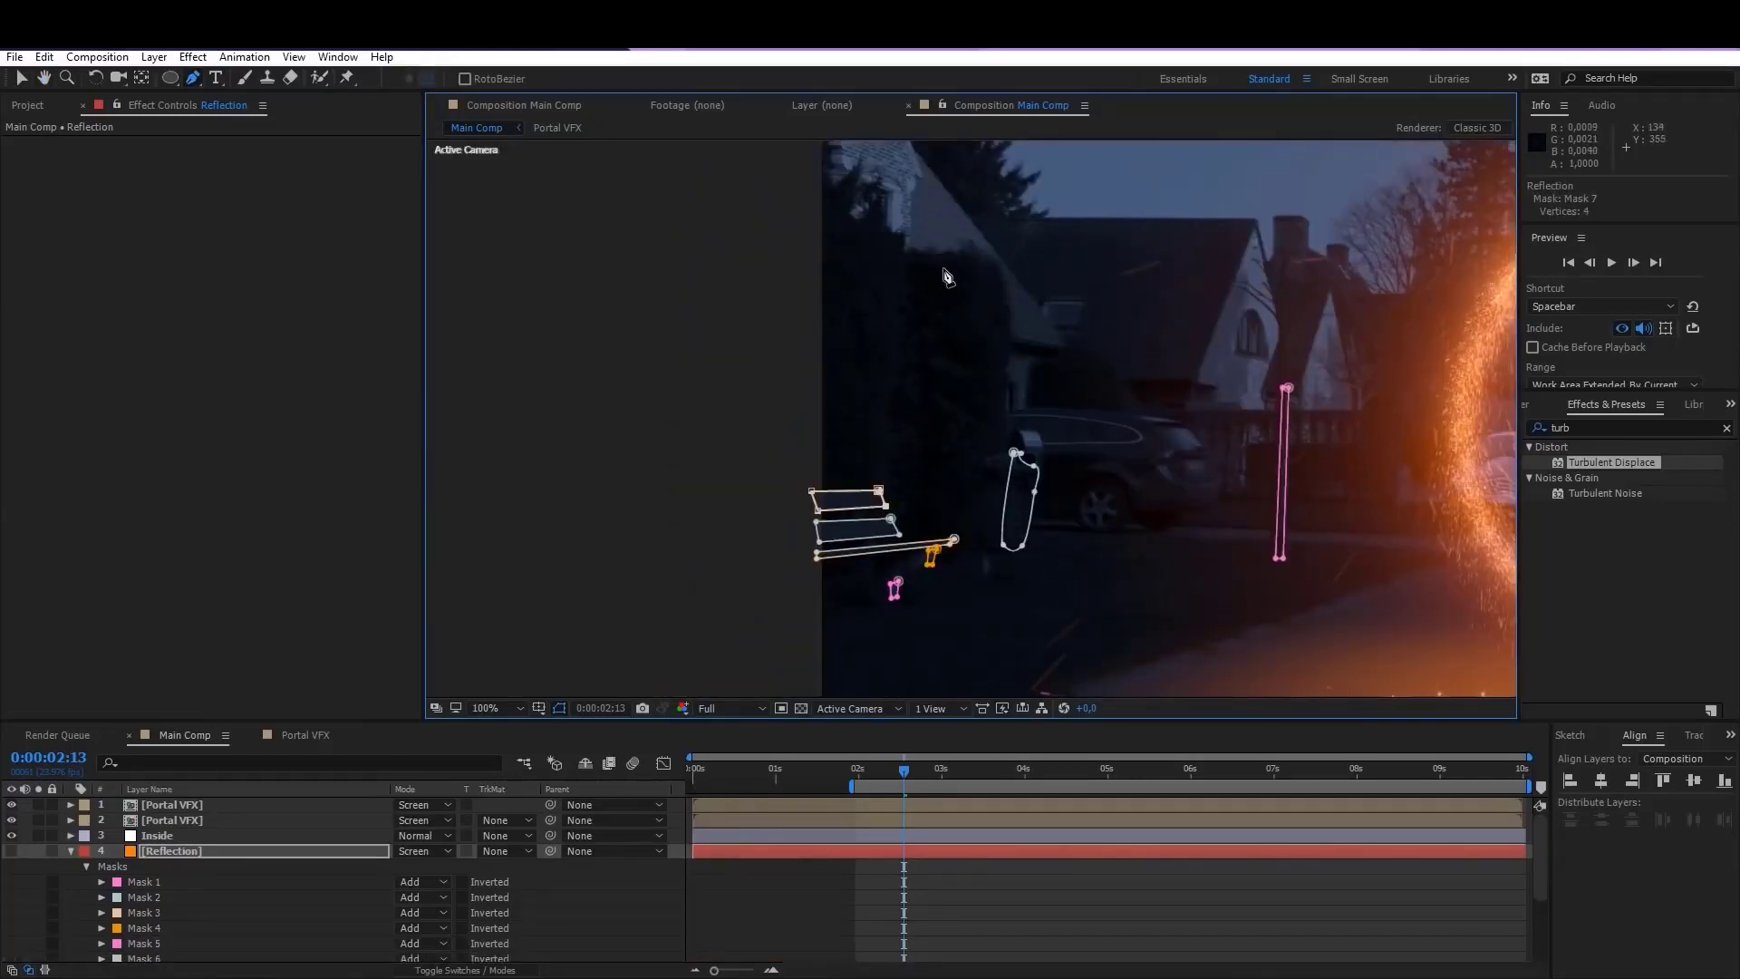
click(172, 851)
drag(925, 457, 1002, 412)
key(ctrl+z)
key(ctrl+z)
key(v)
Step: Draw two curved masks on the black car at the right, one along the front fender and one inside the wheel area
drag(1173, 522, 435, 507)
click(172, 851)
click(192, 78)
click(964, 397)
drag(907, 502, 906, 571)
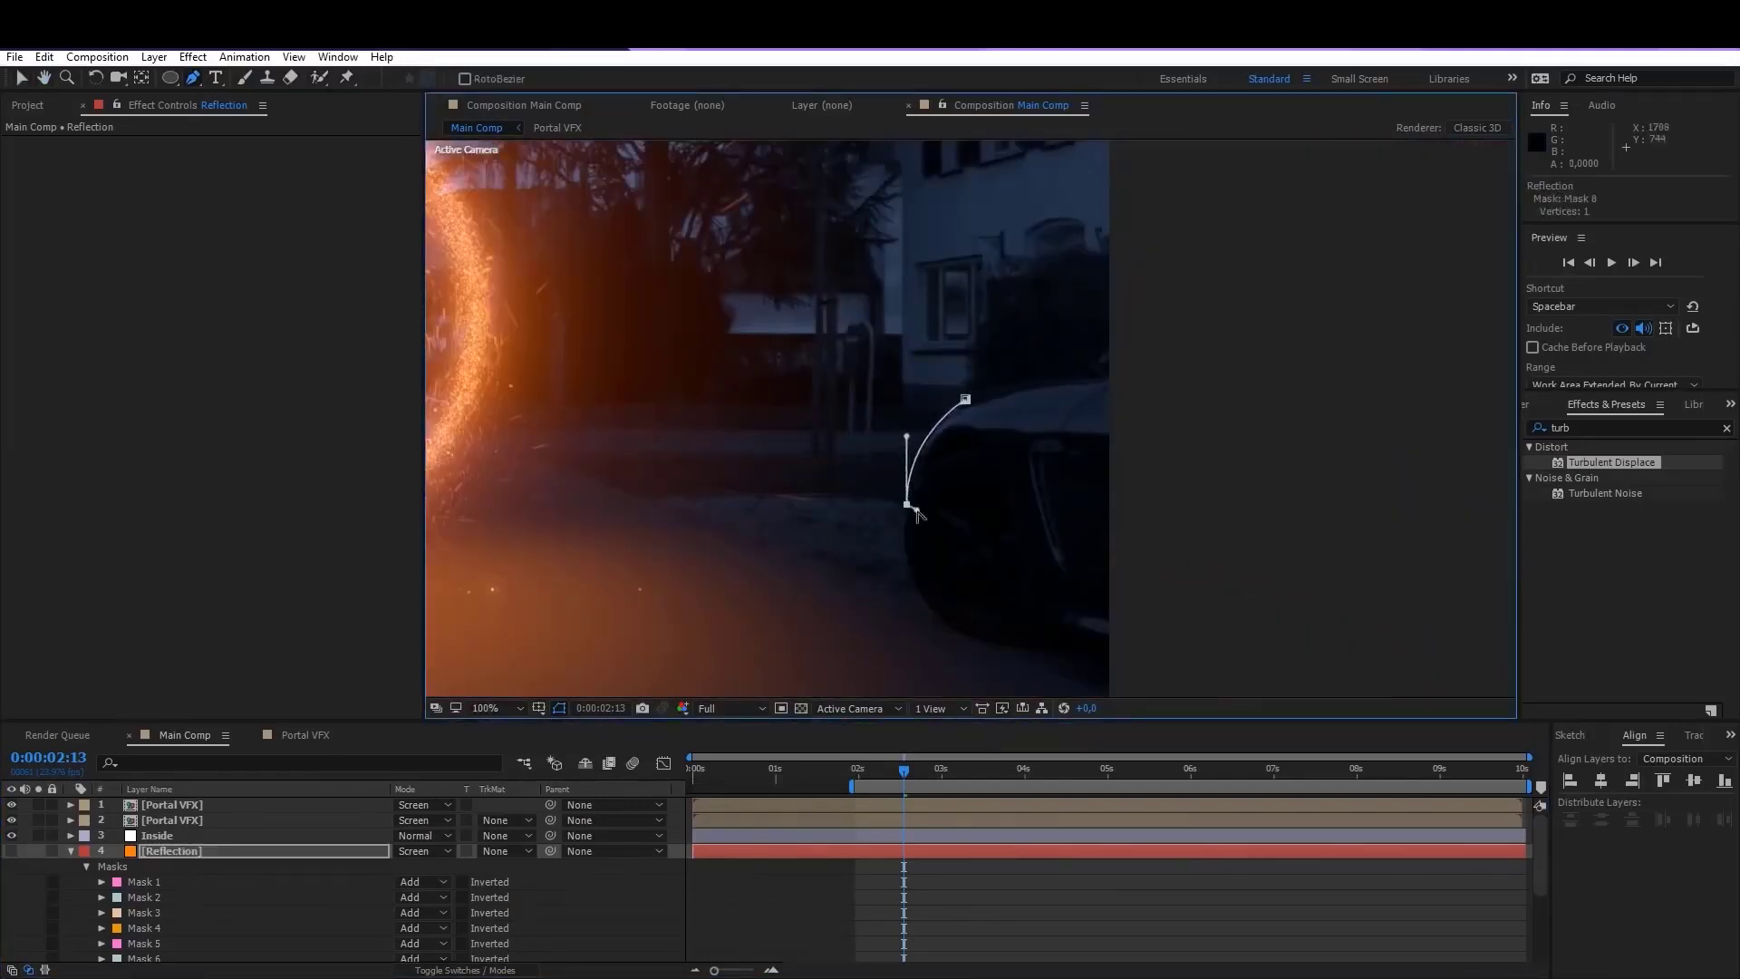
drag(952, 430, 972, 420)
click(998, 454)
drag(1017, 502, 1006, 454)
Step: Draw two narrow vertical masks side by side along the posts to the left of the black car
key(period)
drag(749, 380, 1148, 445)
click(1060, 183)
click(1050, 615)
click(1062, 619)
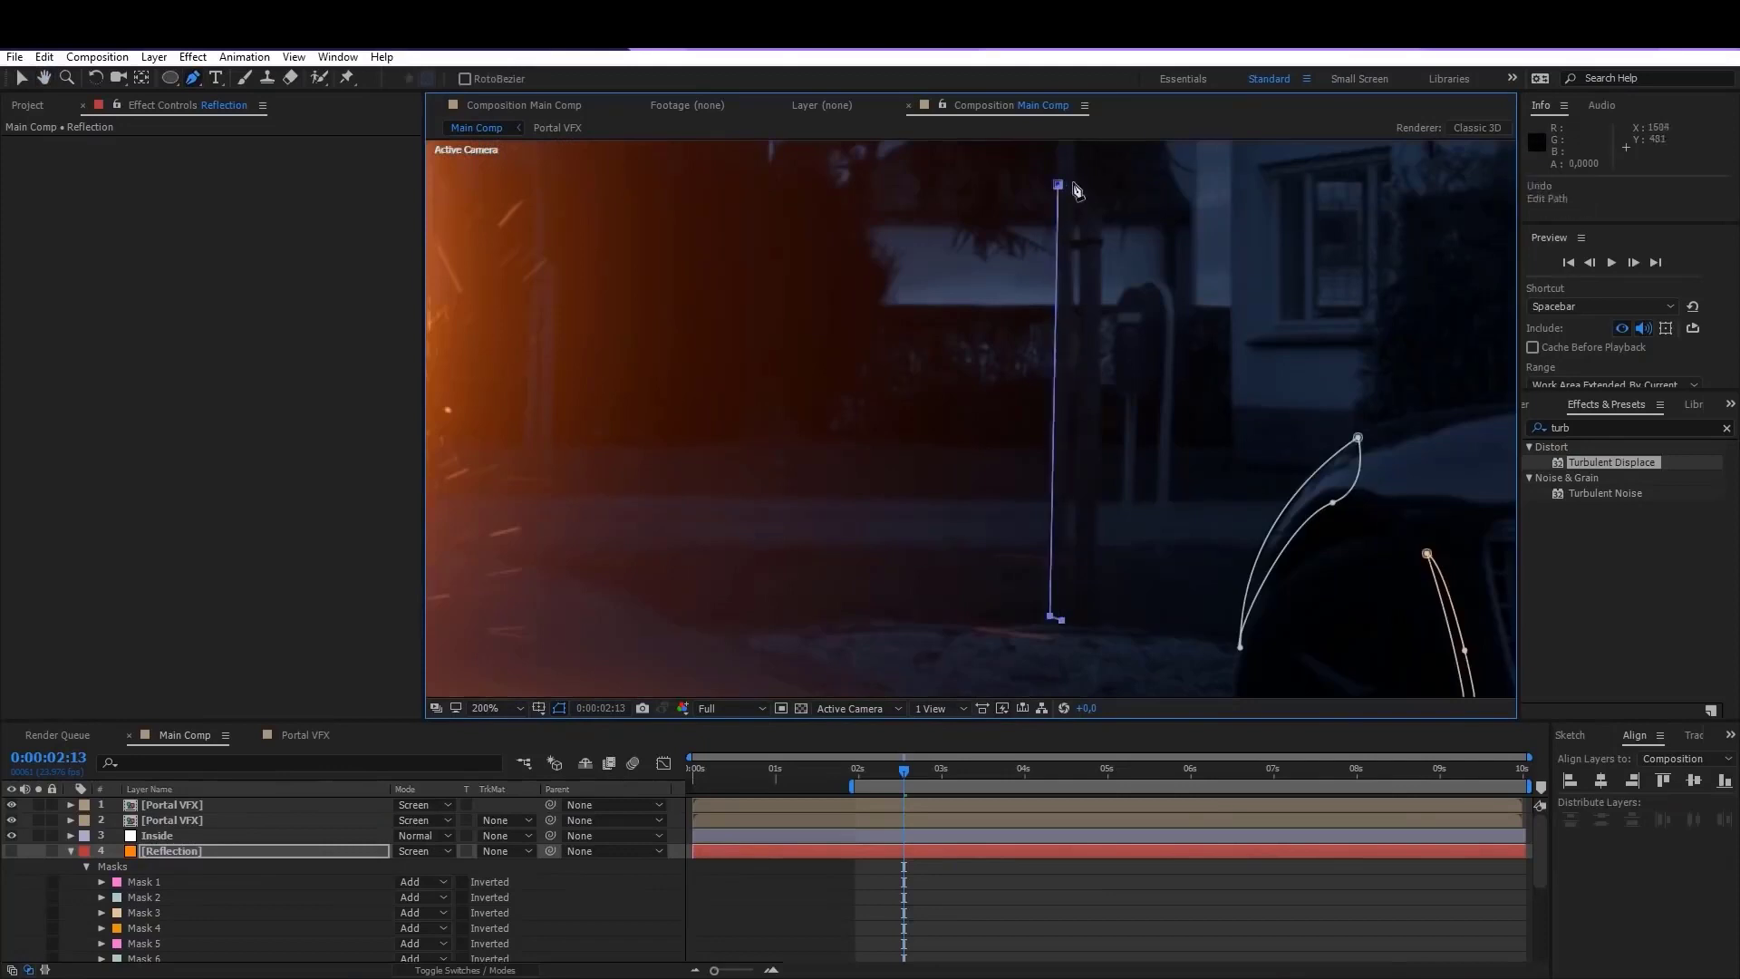
click(1073, 180)
click(1085, 252)
click(1073, 616)
click(1088, 620)
Step: Draw a long, slanted four-point mask along the right road edge, ending near the car's front wheel
drag(931, 662, 958, 345)
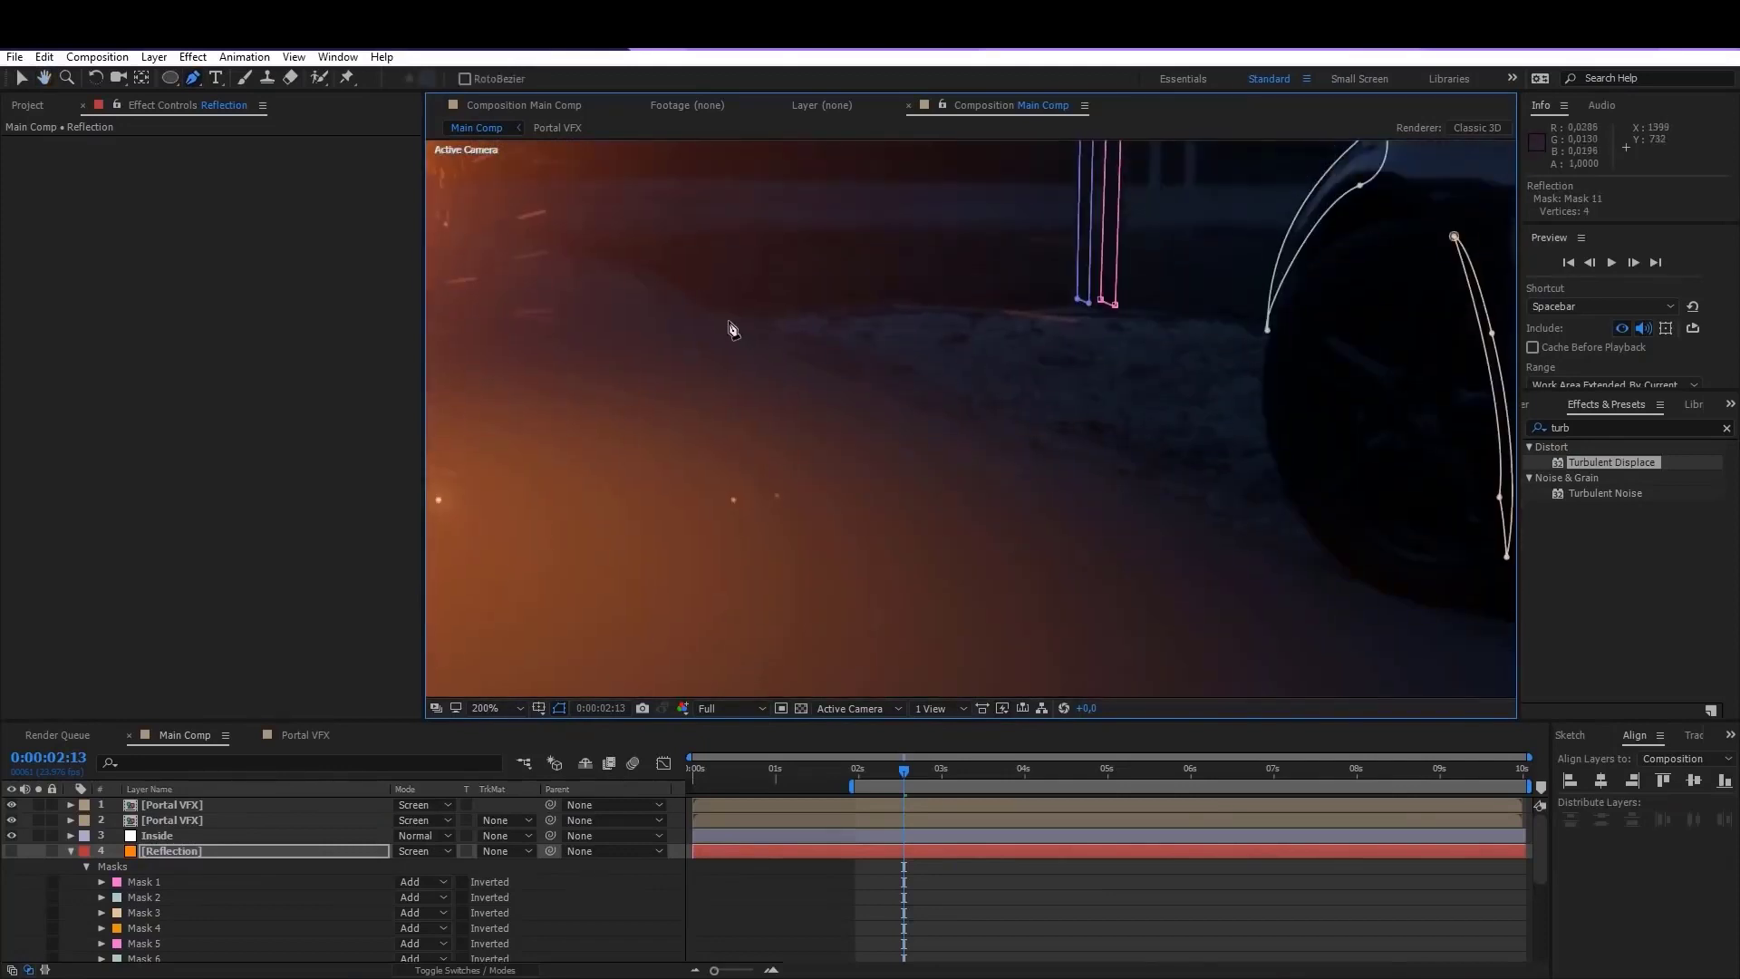
click(1289, 547)
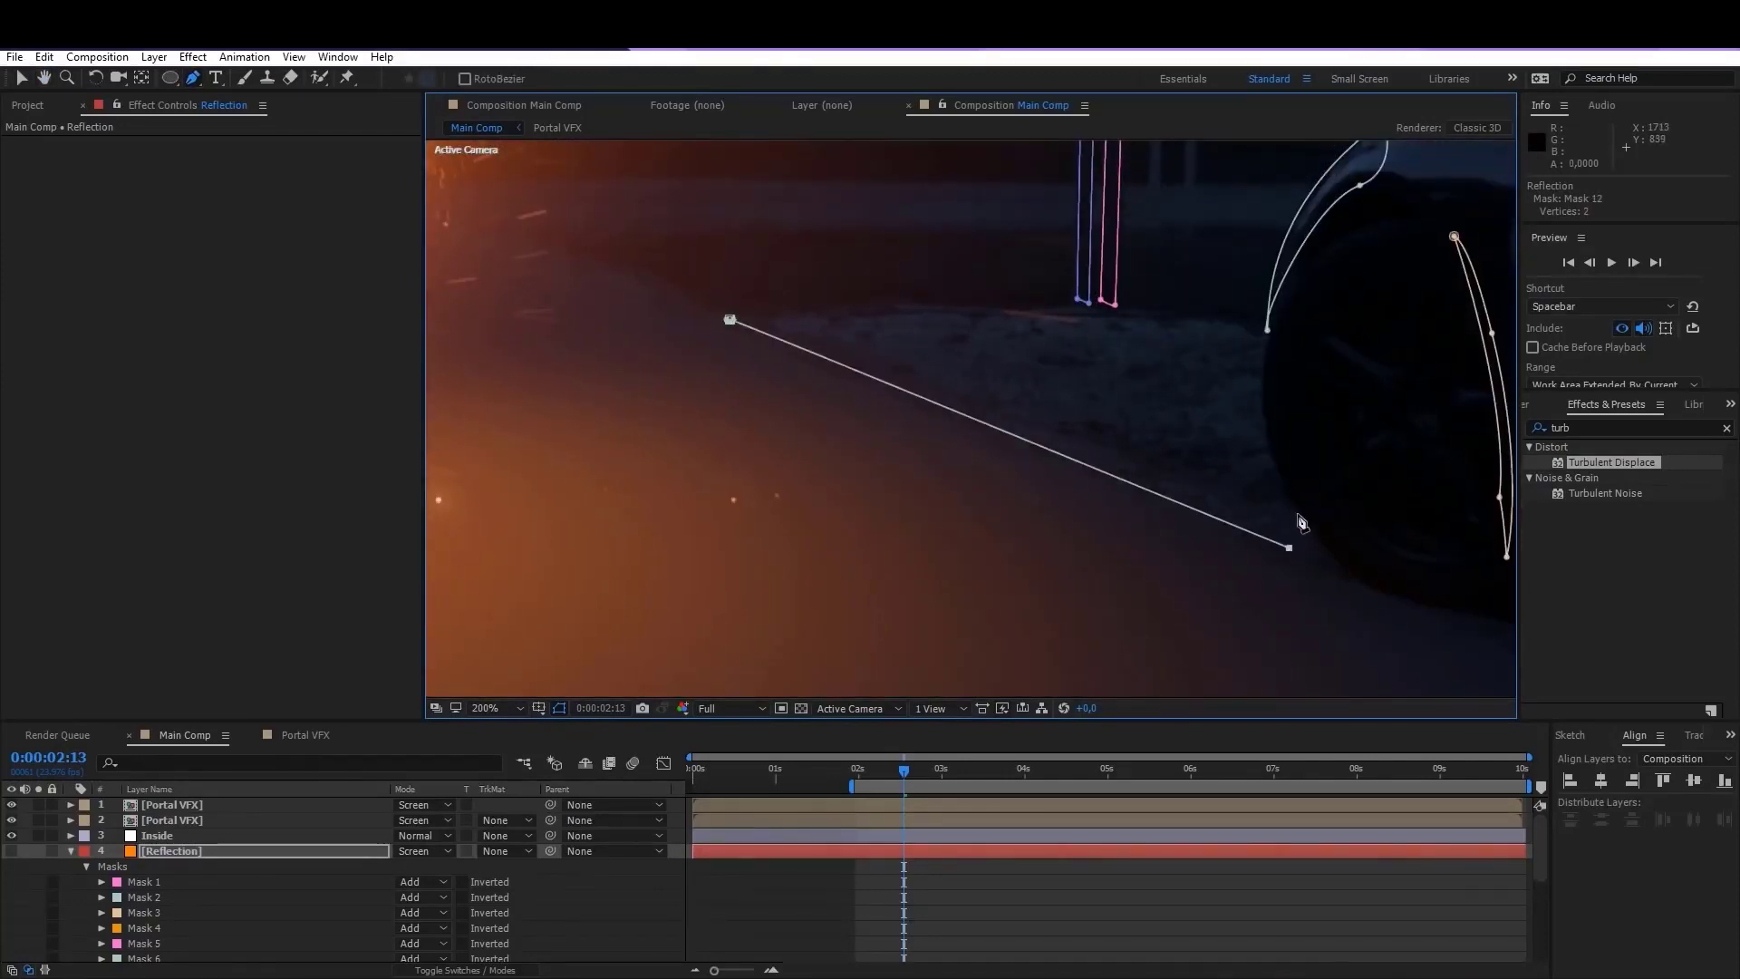
click(1297, 514)
click(750, 313)
click(731, 319)
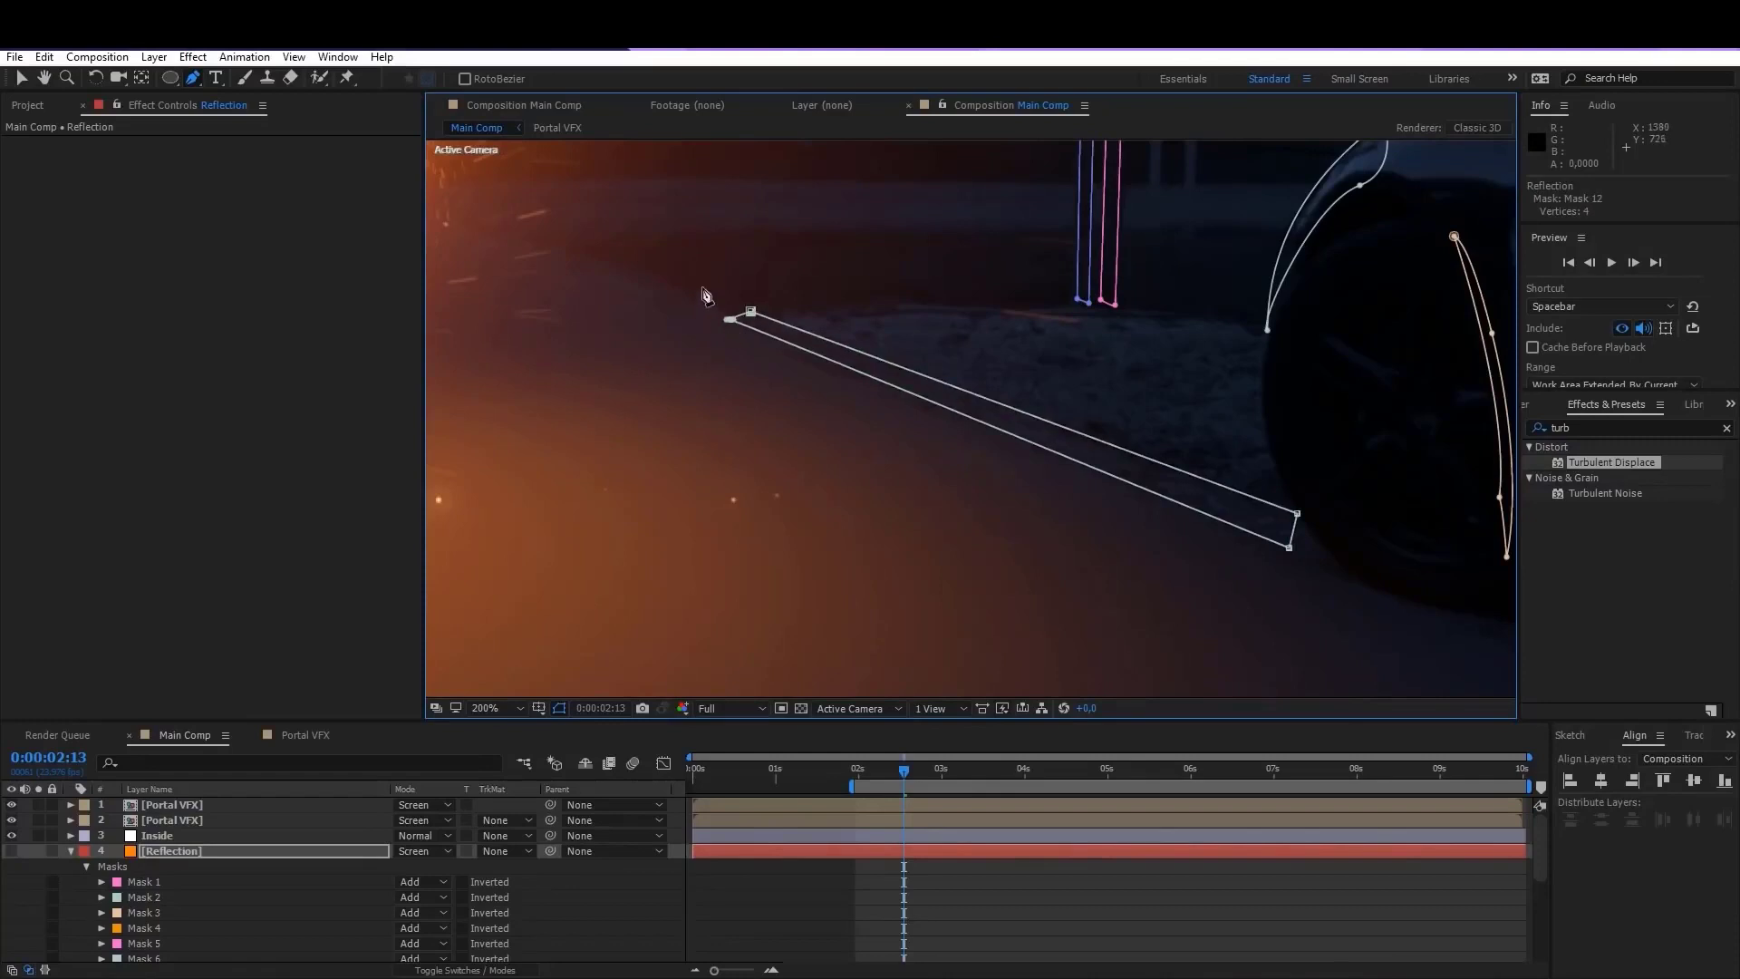
Step: Draw a slim triangular mask along the left road edge, widening toward the image border
scroll(706, 416, down, 4)
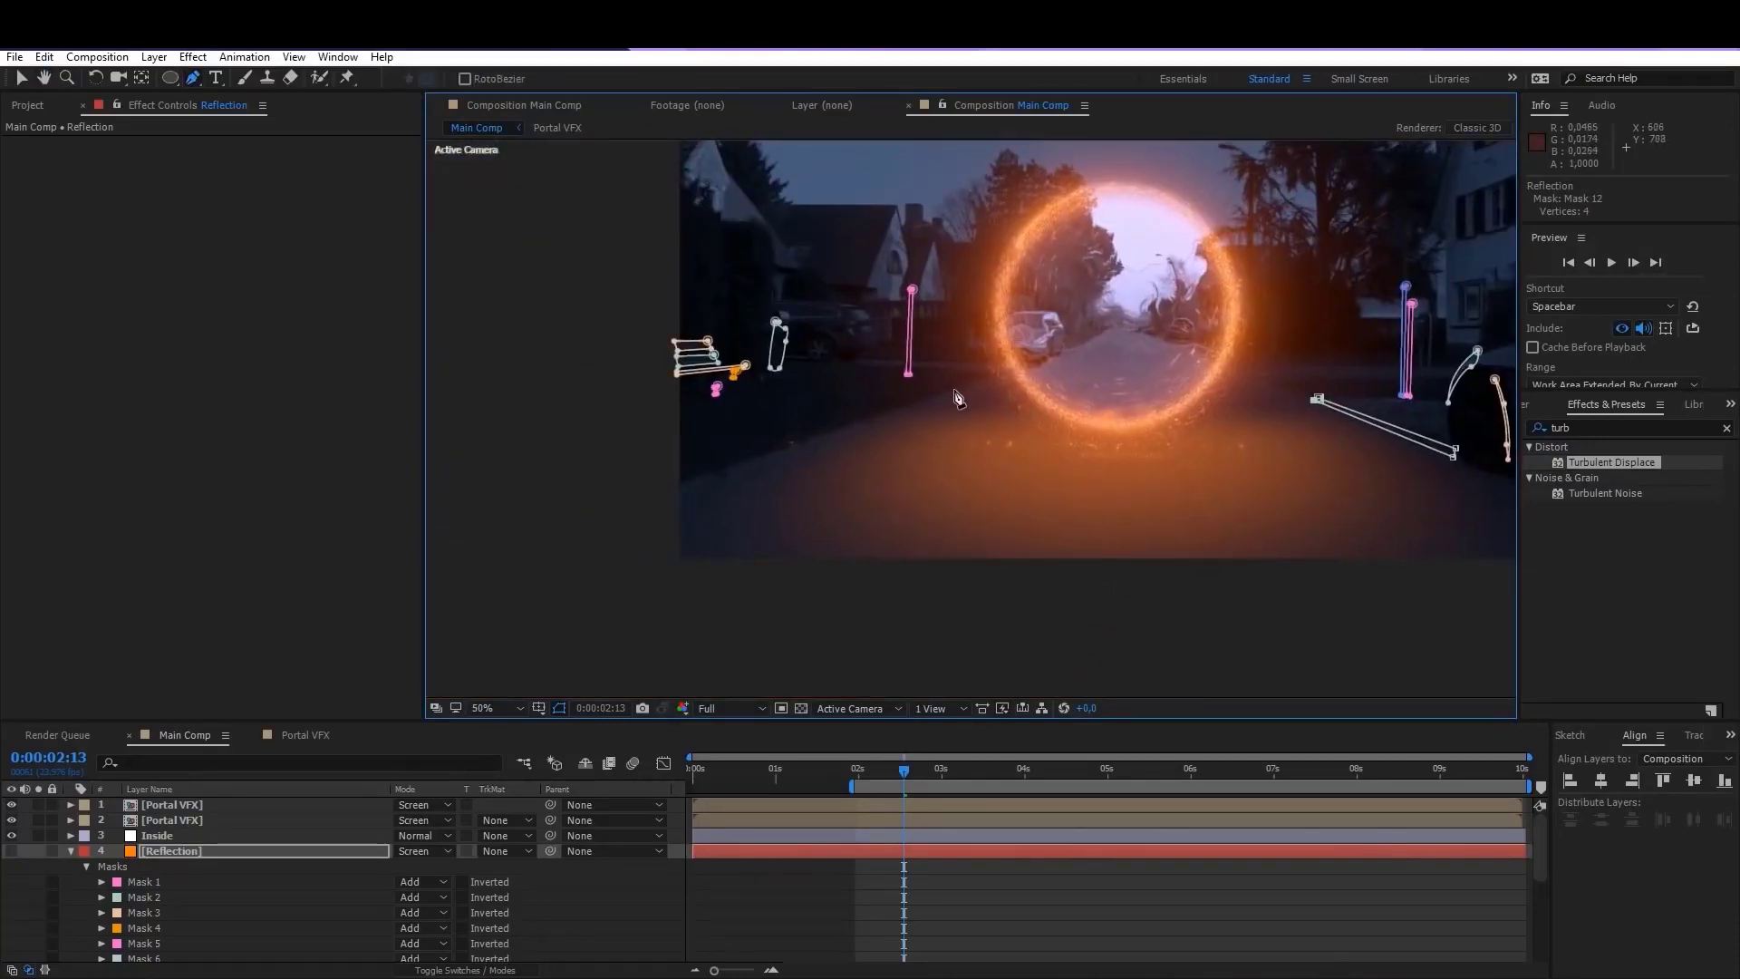
click(909, 405)
click(679, 486)
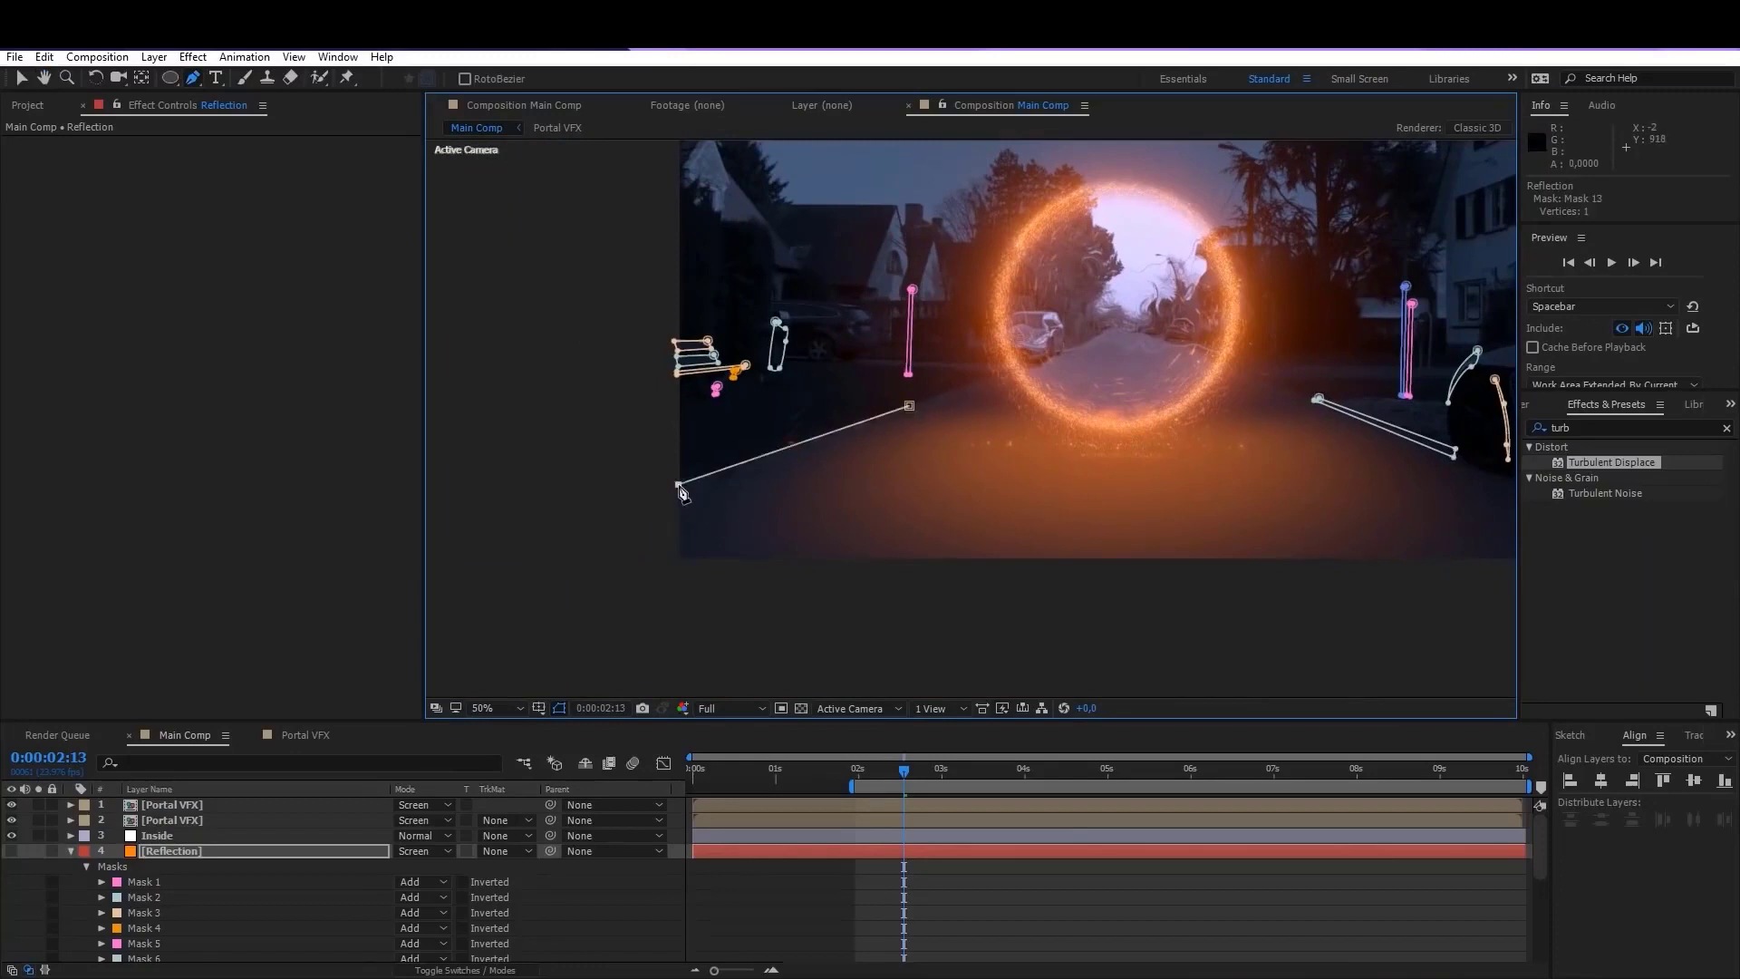
click(909, 408)
scroll(1153, 381, down, 2)
drag(1123, 379, 1062, 440)
scroll(970, 417, up, 2)
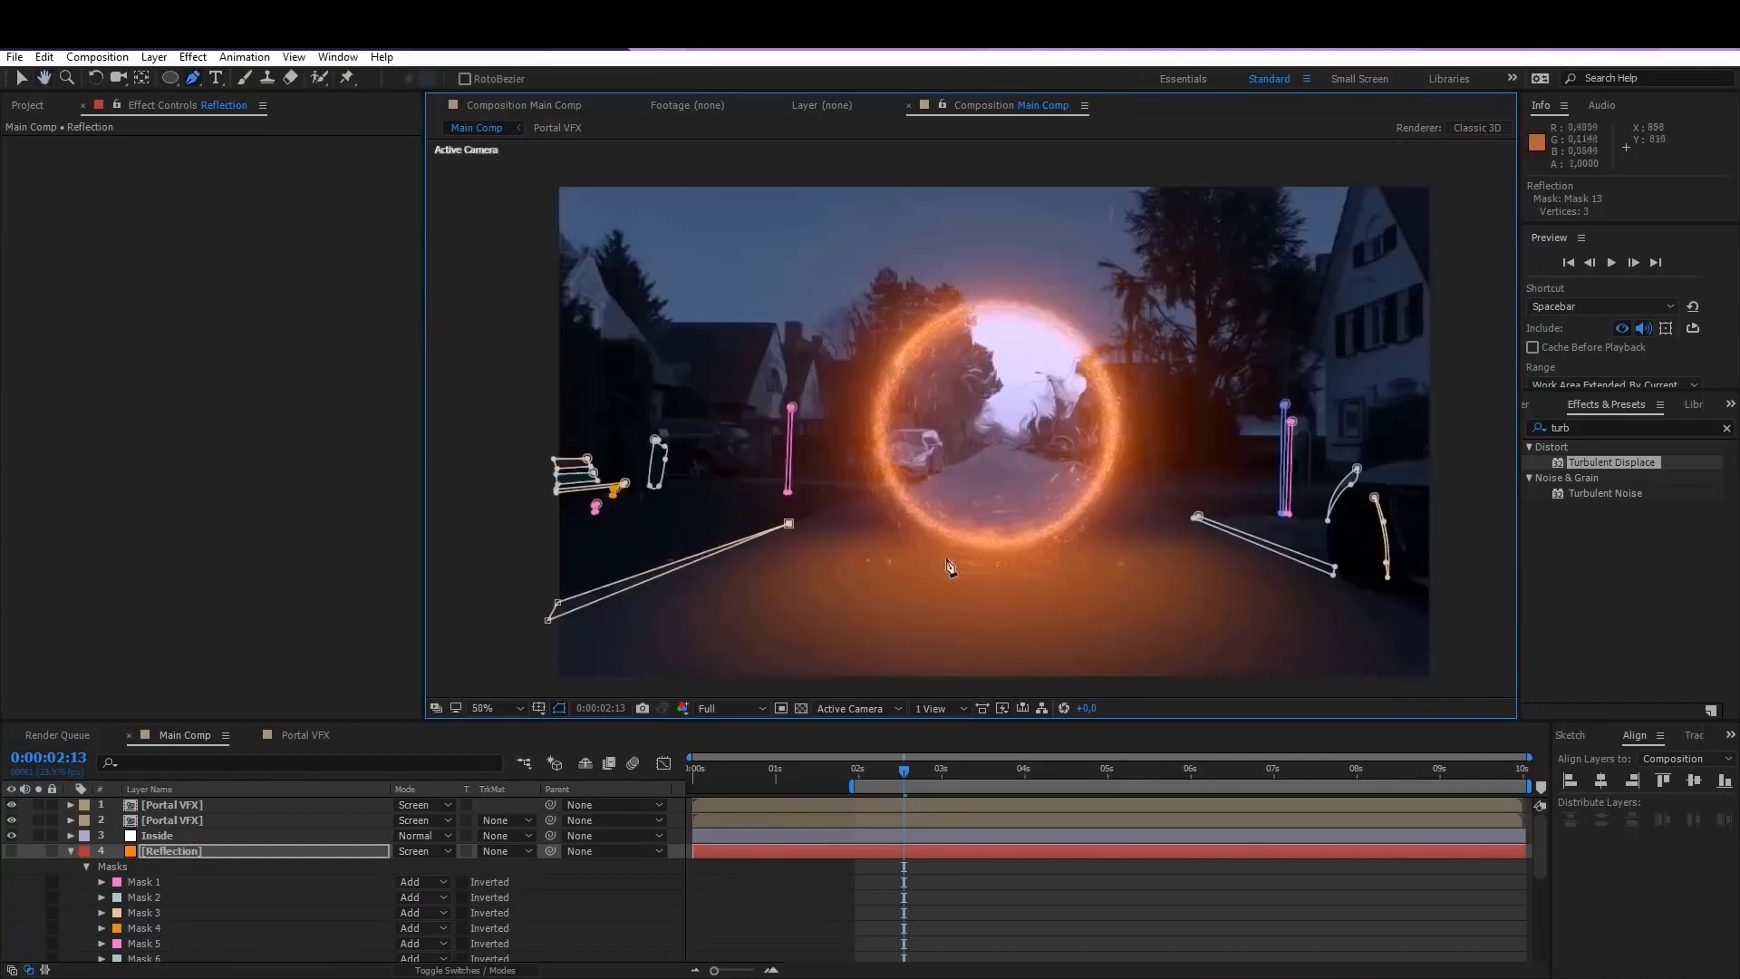
Step: Show the upper Reflection layer again and deselect everything to view the masked highlights
key(v)
click(12, 850)
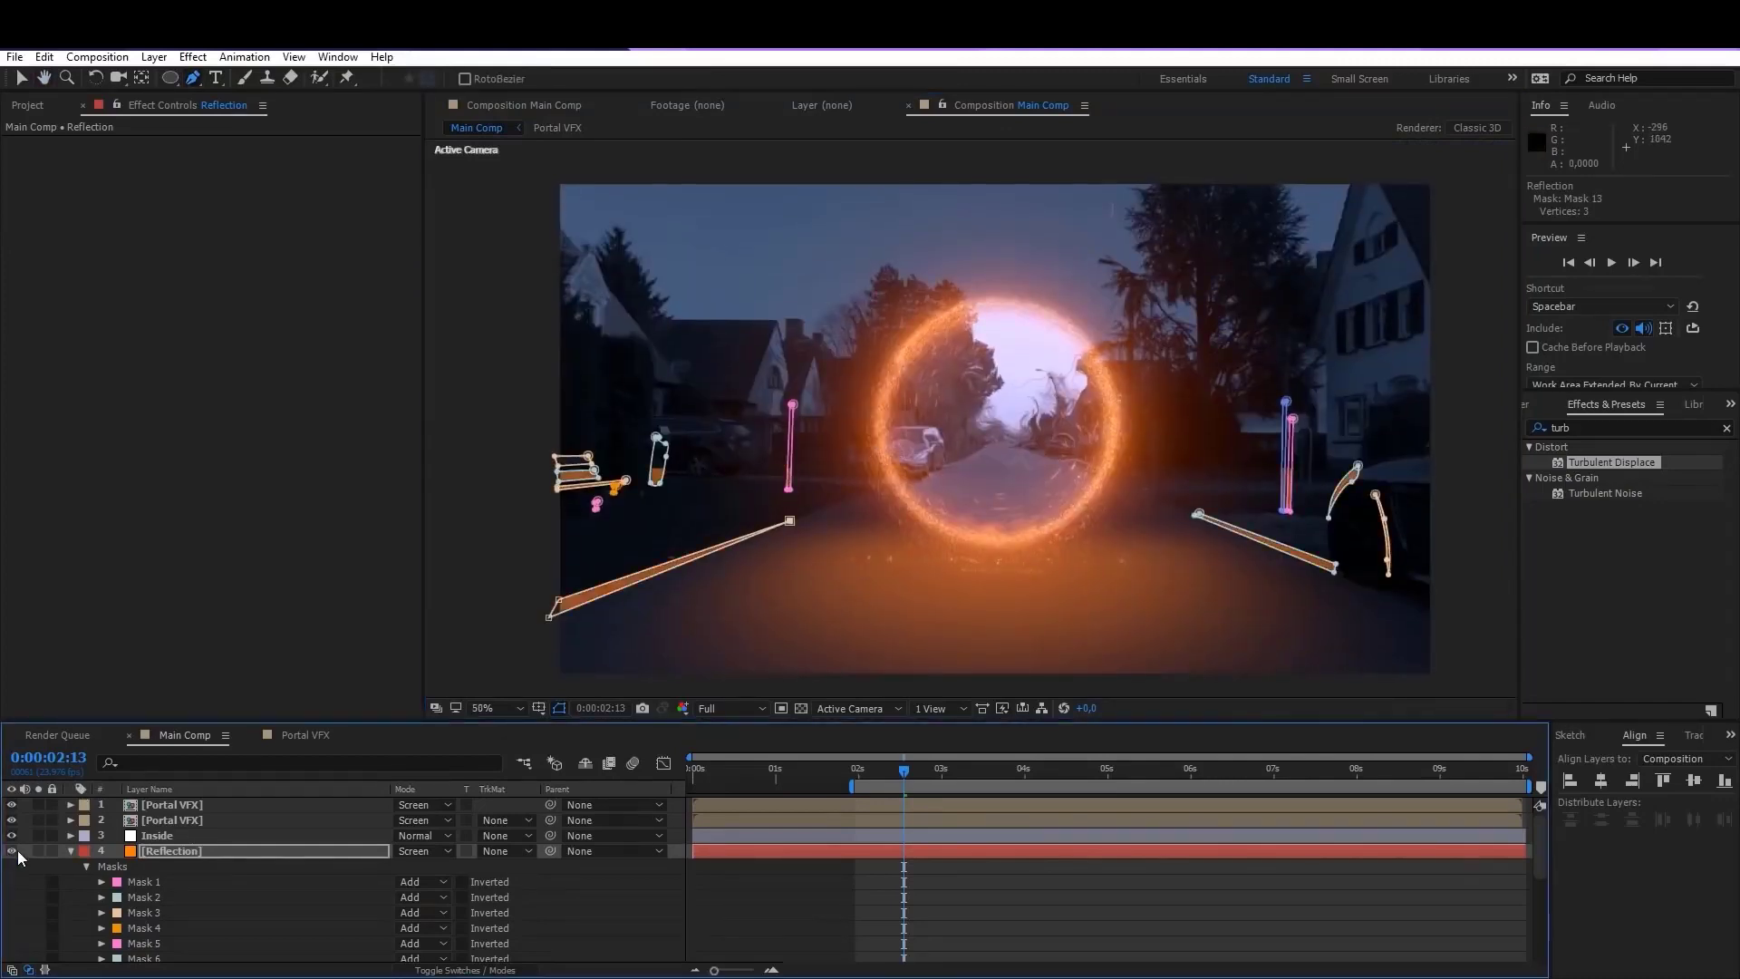
click(788, 881)
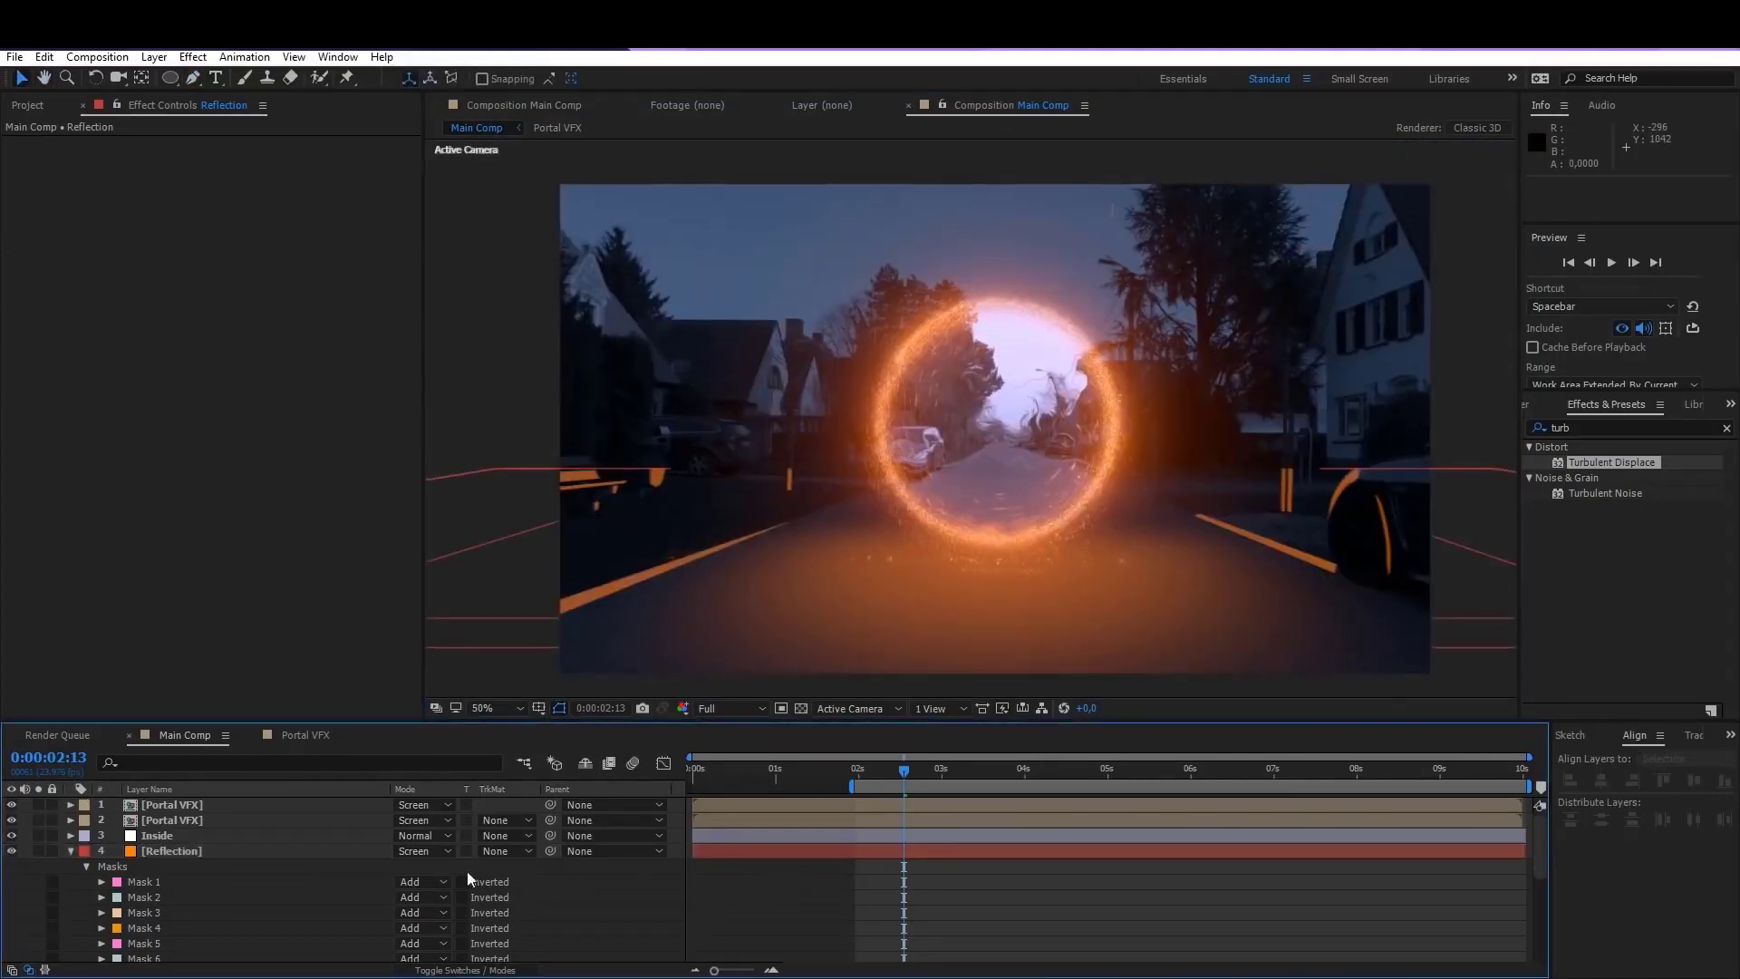
Step: Feather all 13 masks of the upper Reflection layer by 13 pixels and hide the mask outlines in the viewer
click(134, 883)
scroll(165, 922, down, 5)
shift+click(161, 926)
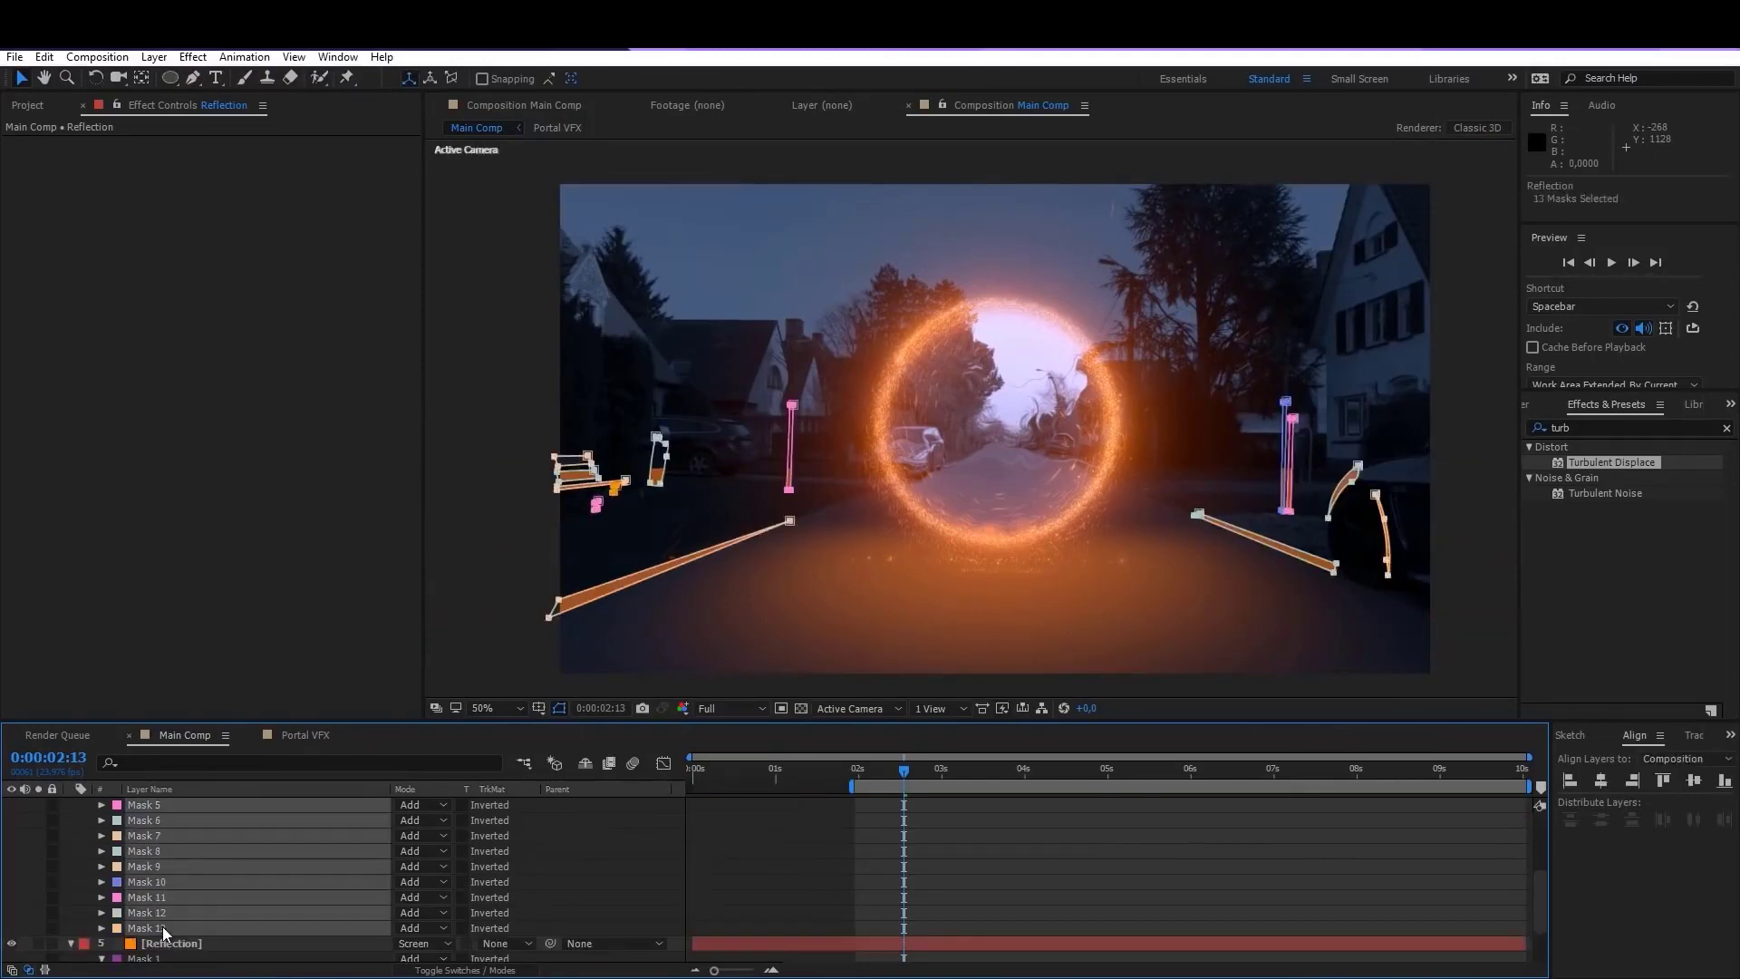
key(f)
drag(423, 838, 441, 837)
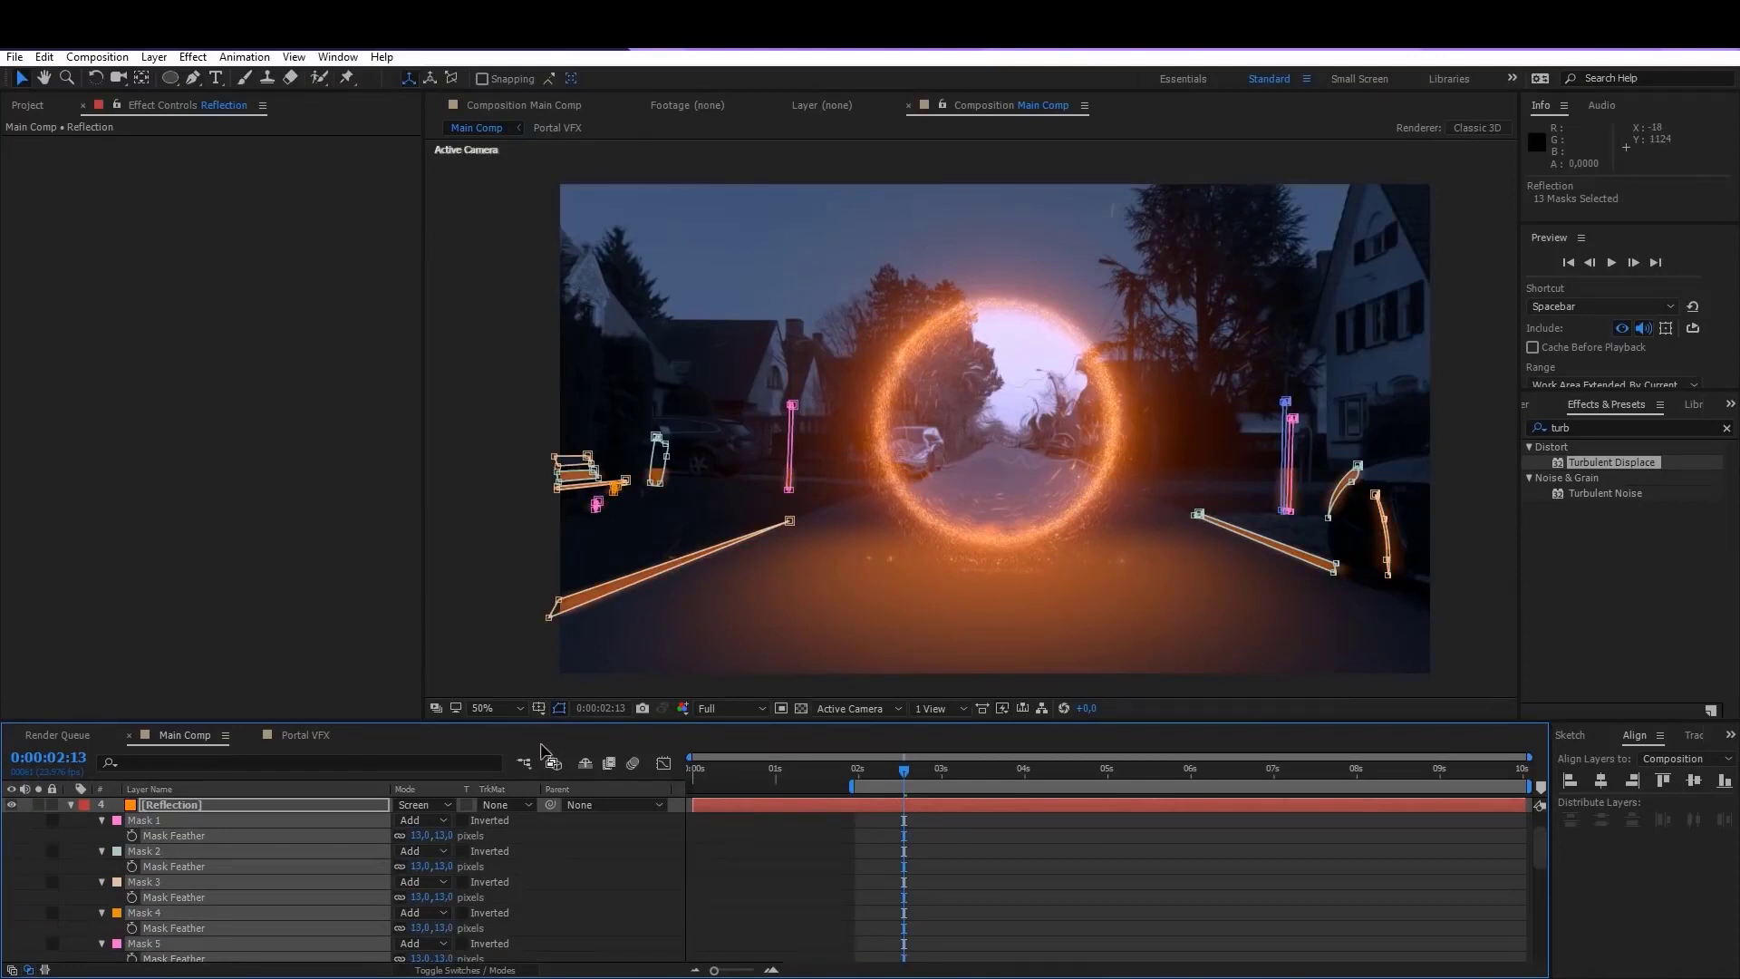
click(560, 711)
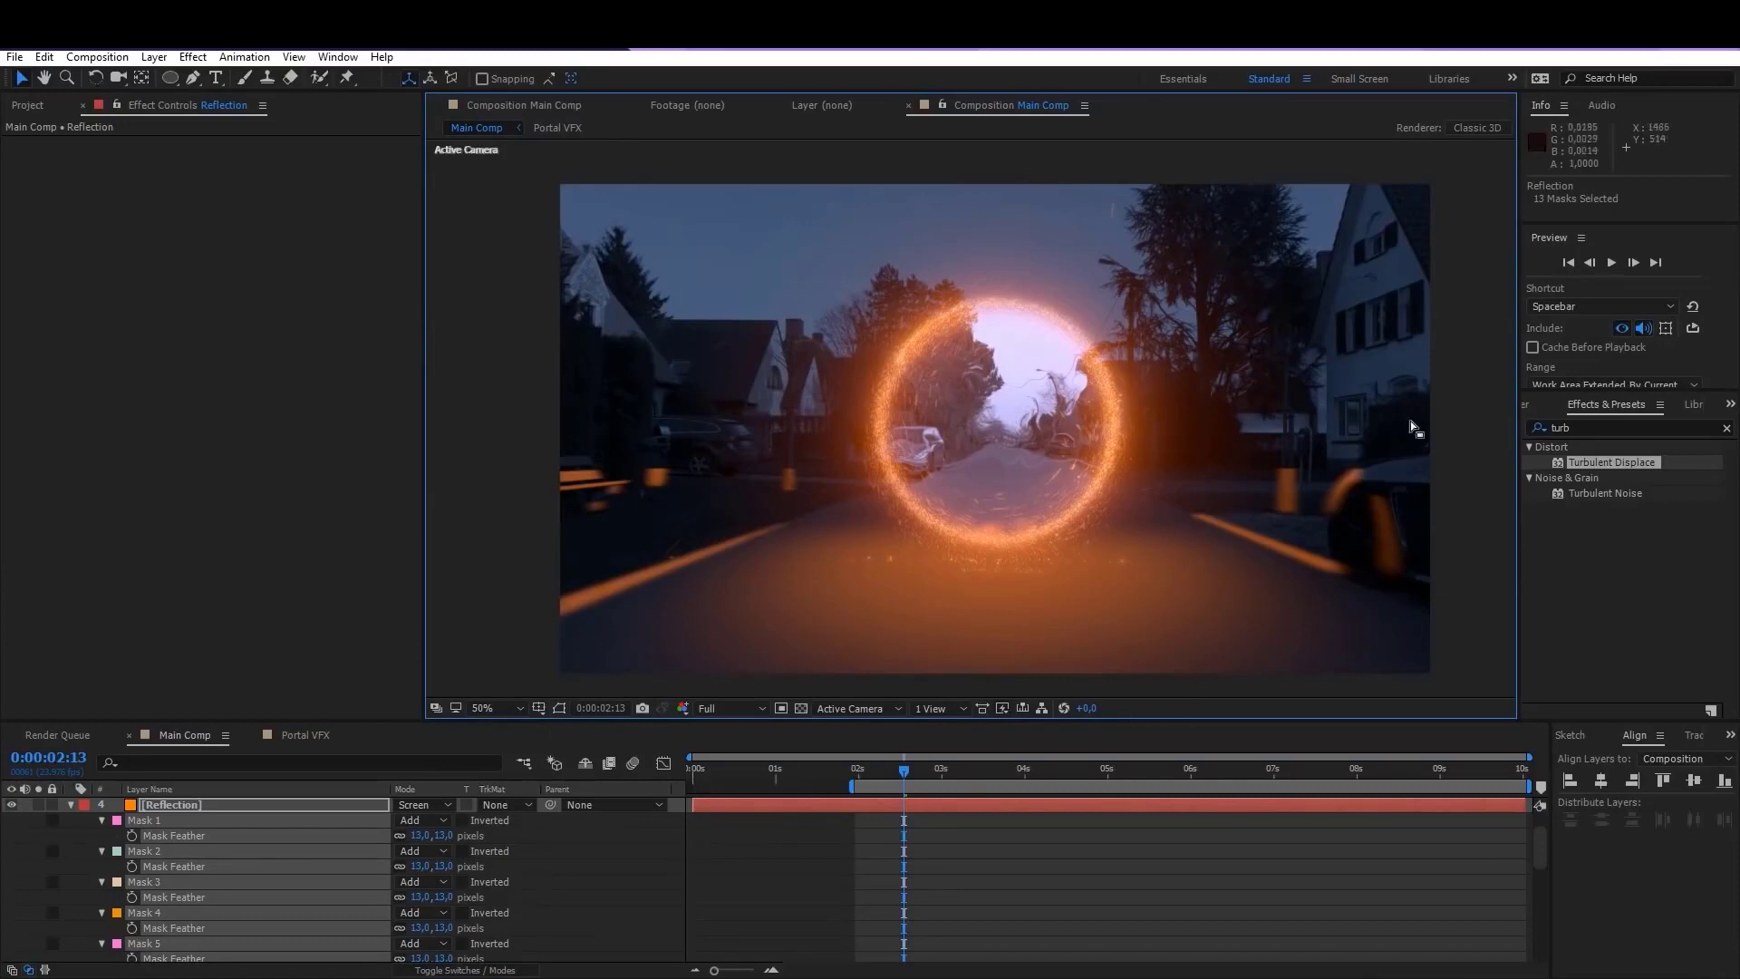
click(574, 851)
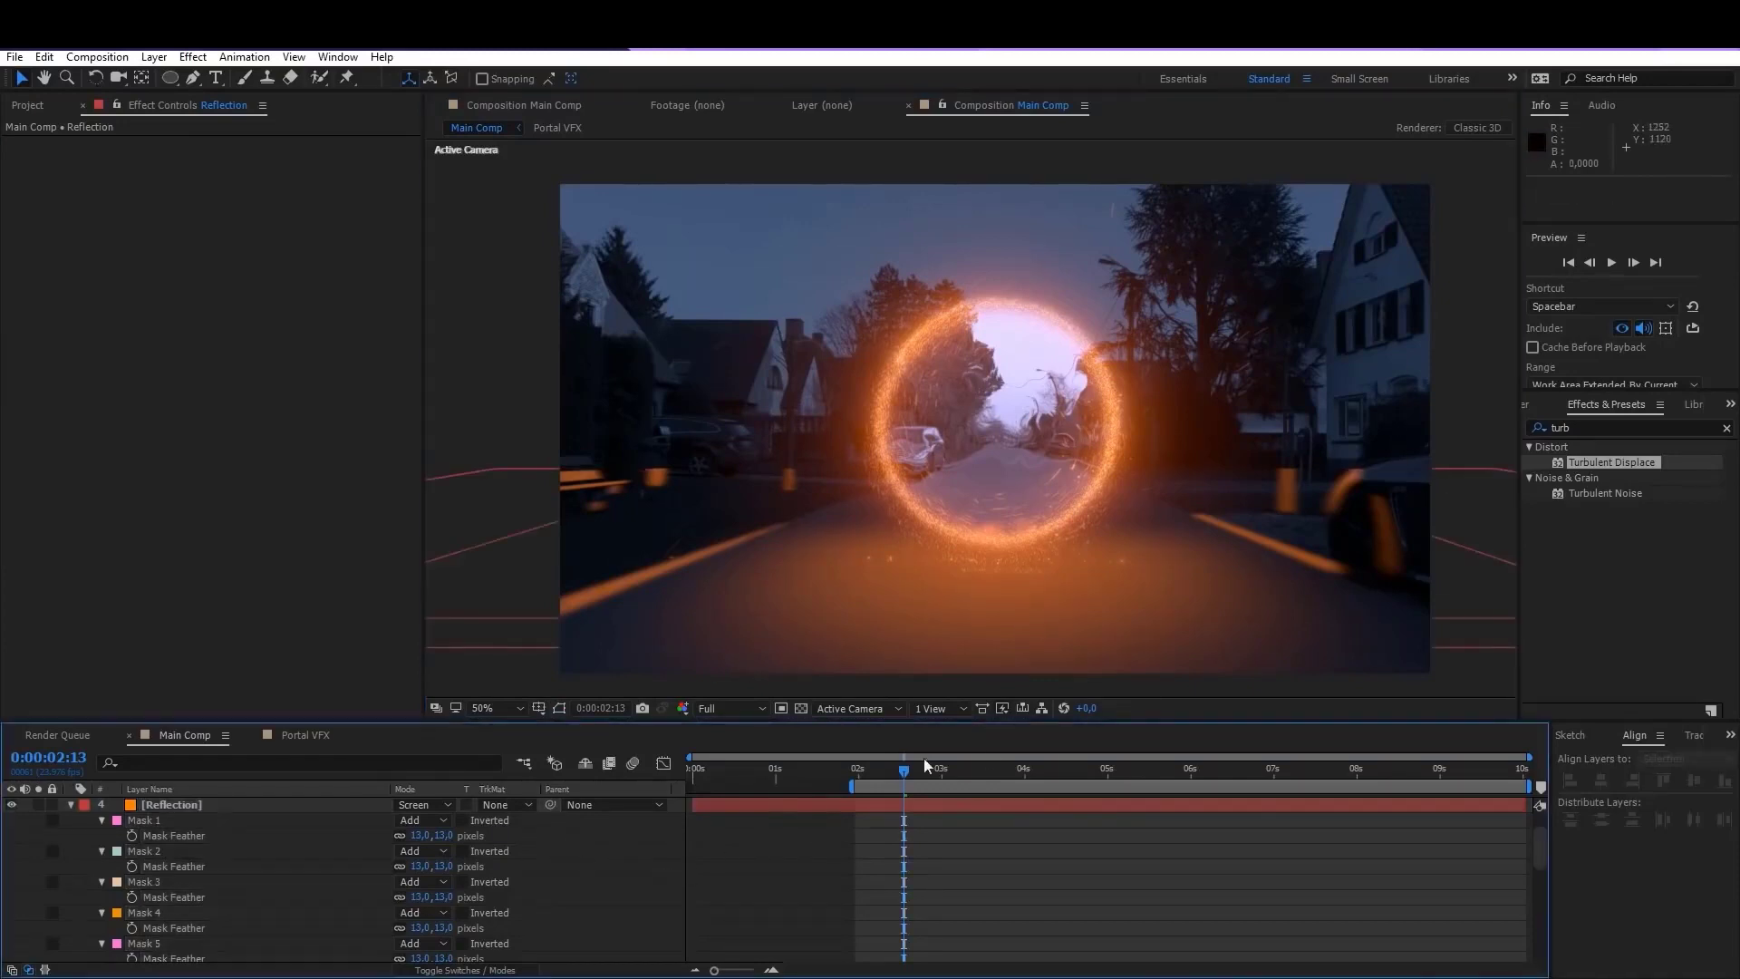
Step: Turn the mask outlines back on for the upper Reflection layer and inspect the highlights around the parked car
scroll(1400, 487, up, 1)
drag(1400, 487, 525, 429)
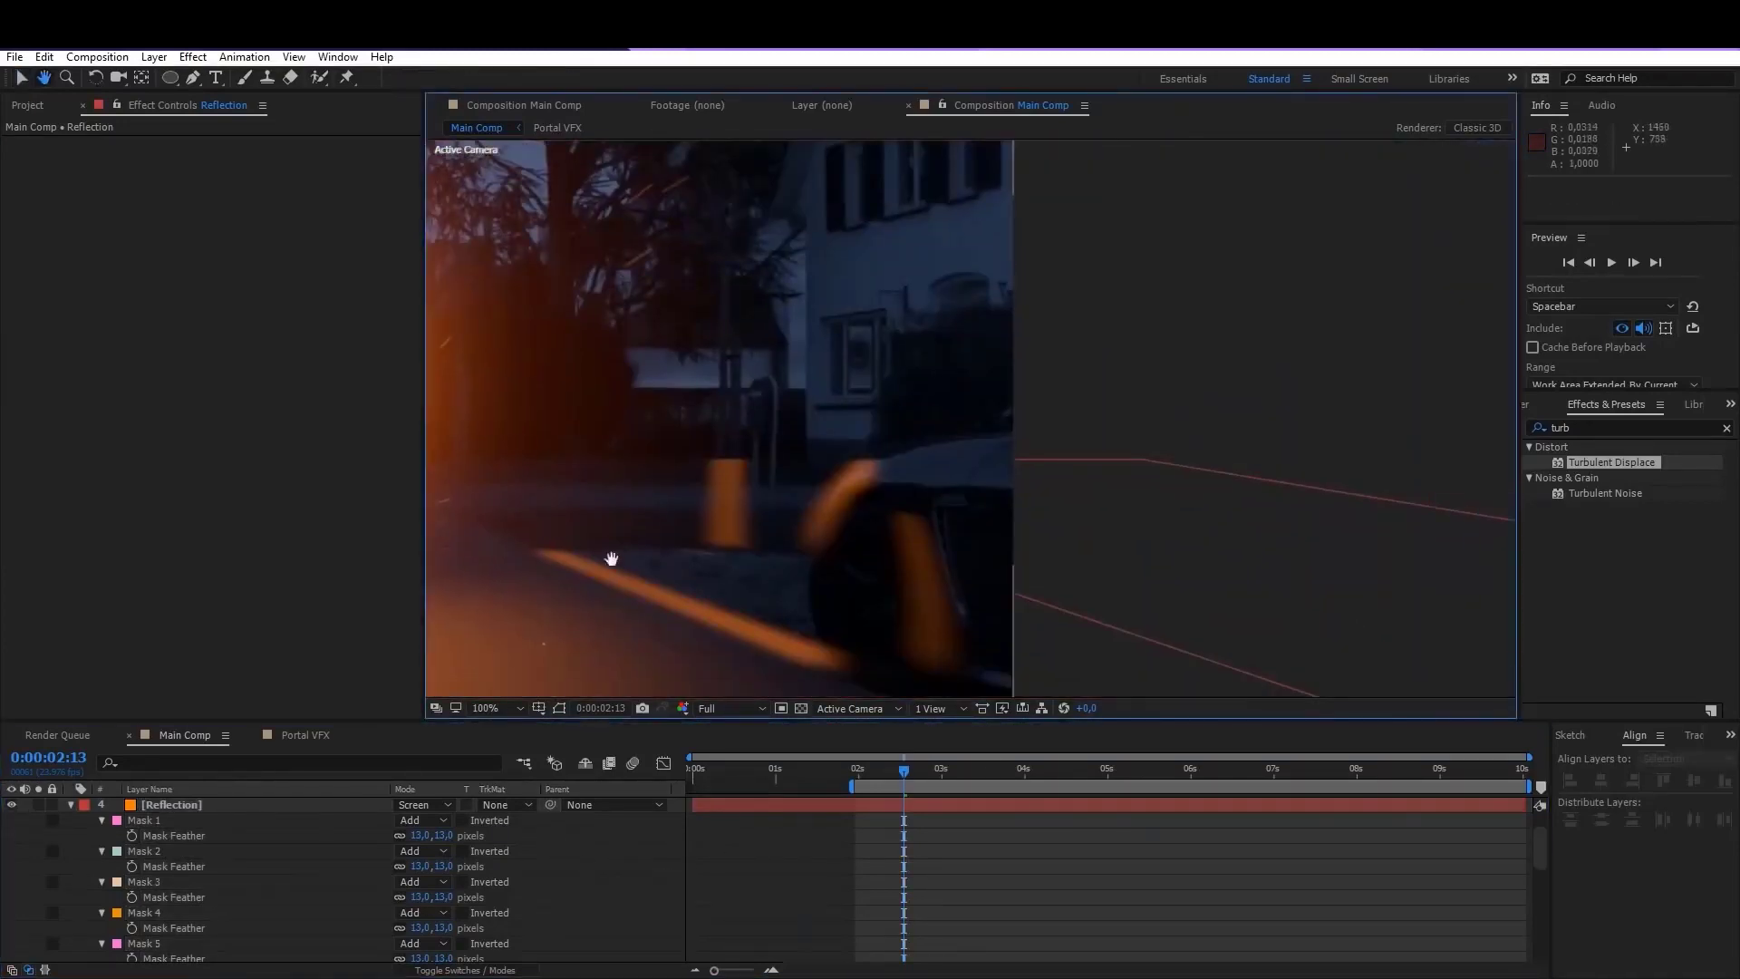
click(147, 854)
click(147, 914)
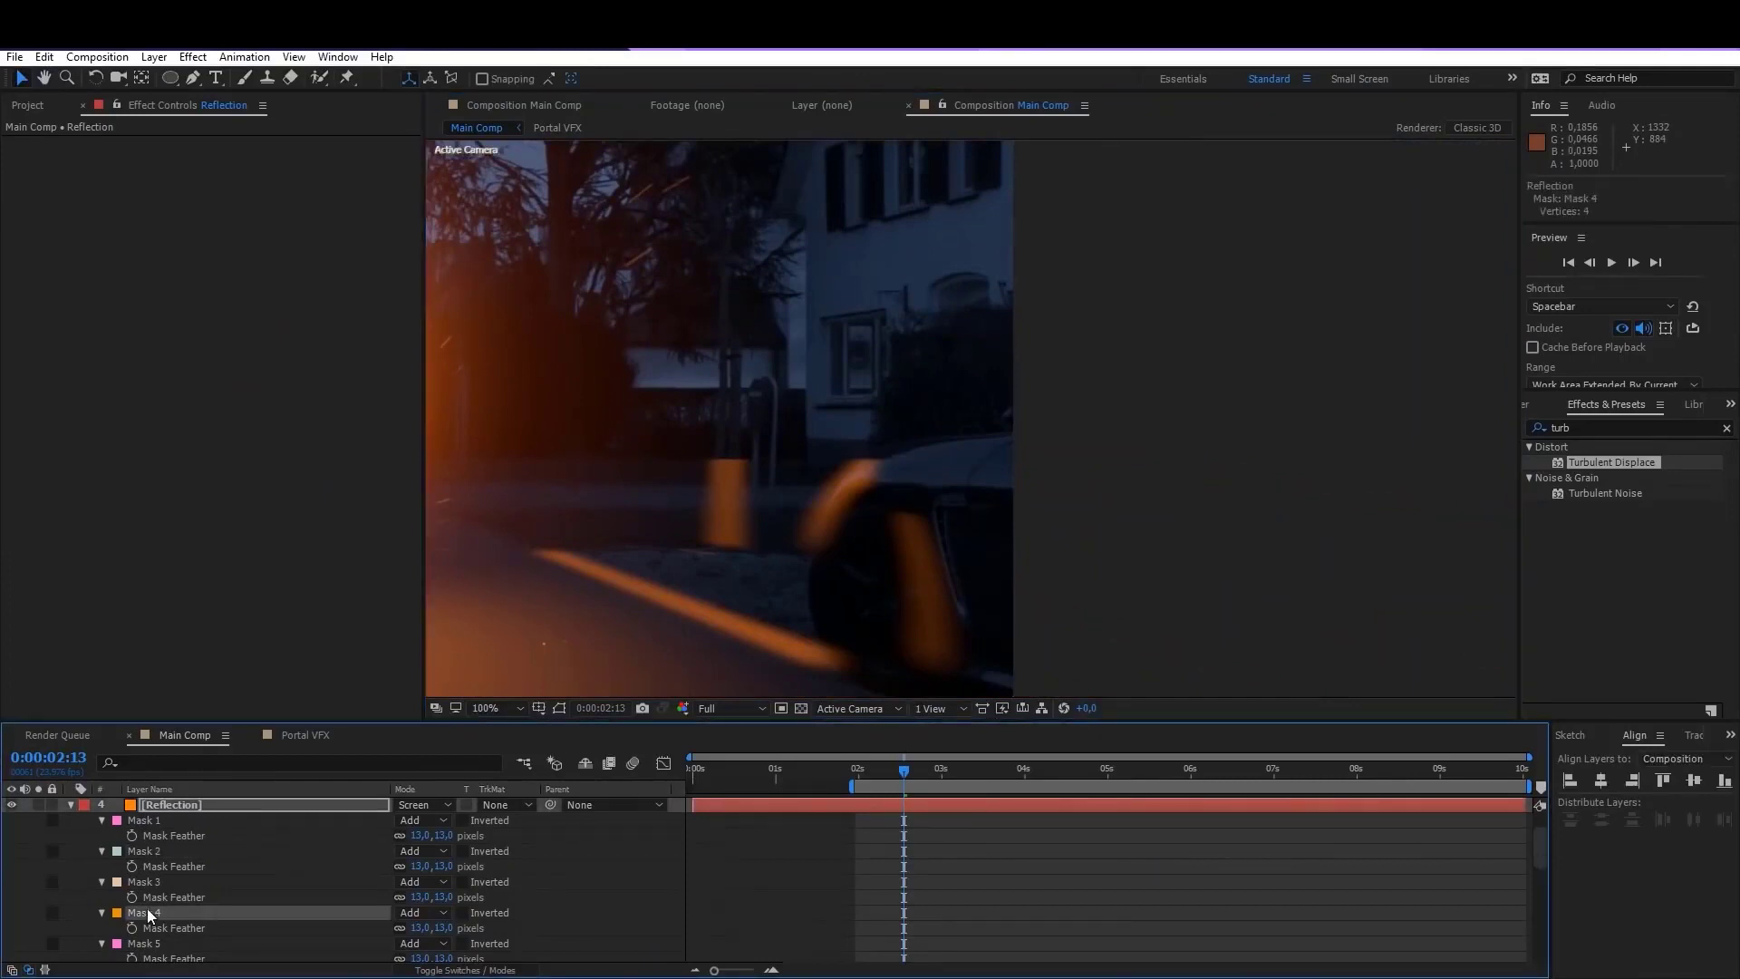
scroll(148, 914, down, 1)
scroll(148, 913, up, 2)
click(560, 710)
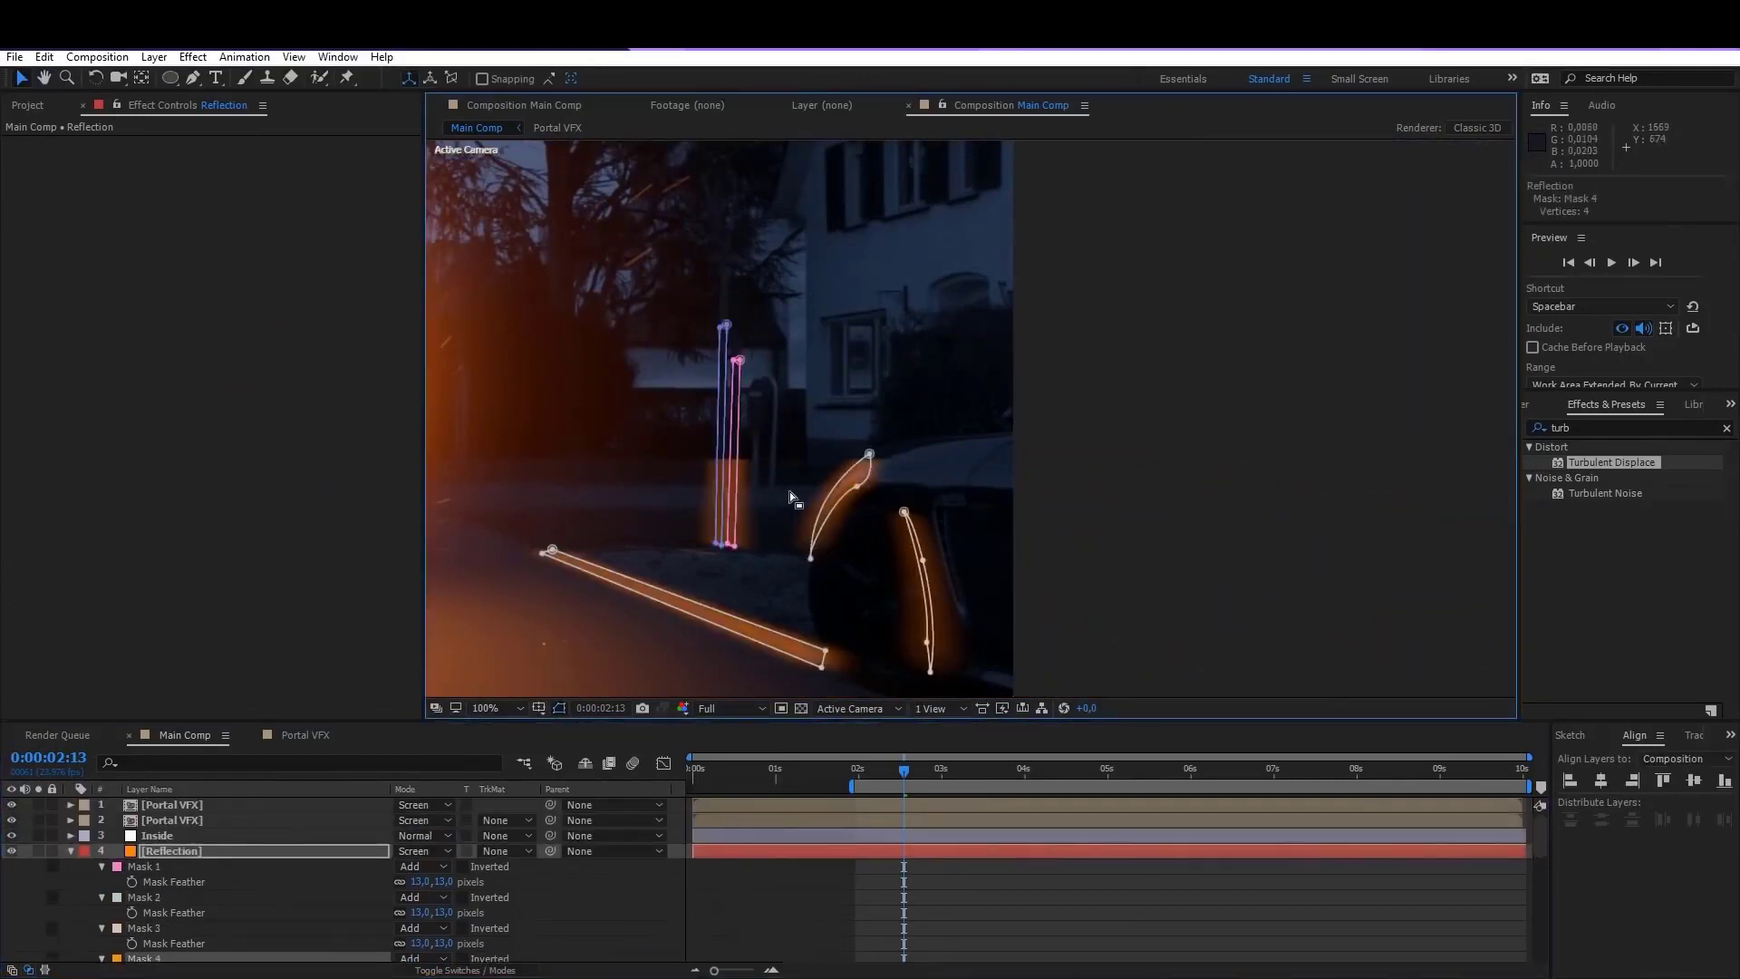
Step: Set the feather of Mask 8, the curved highlight above the car's front wheel, to 11 pixels
click(166, 898)
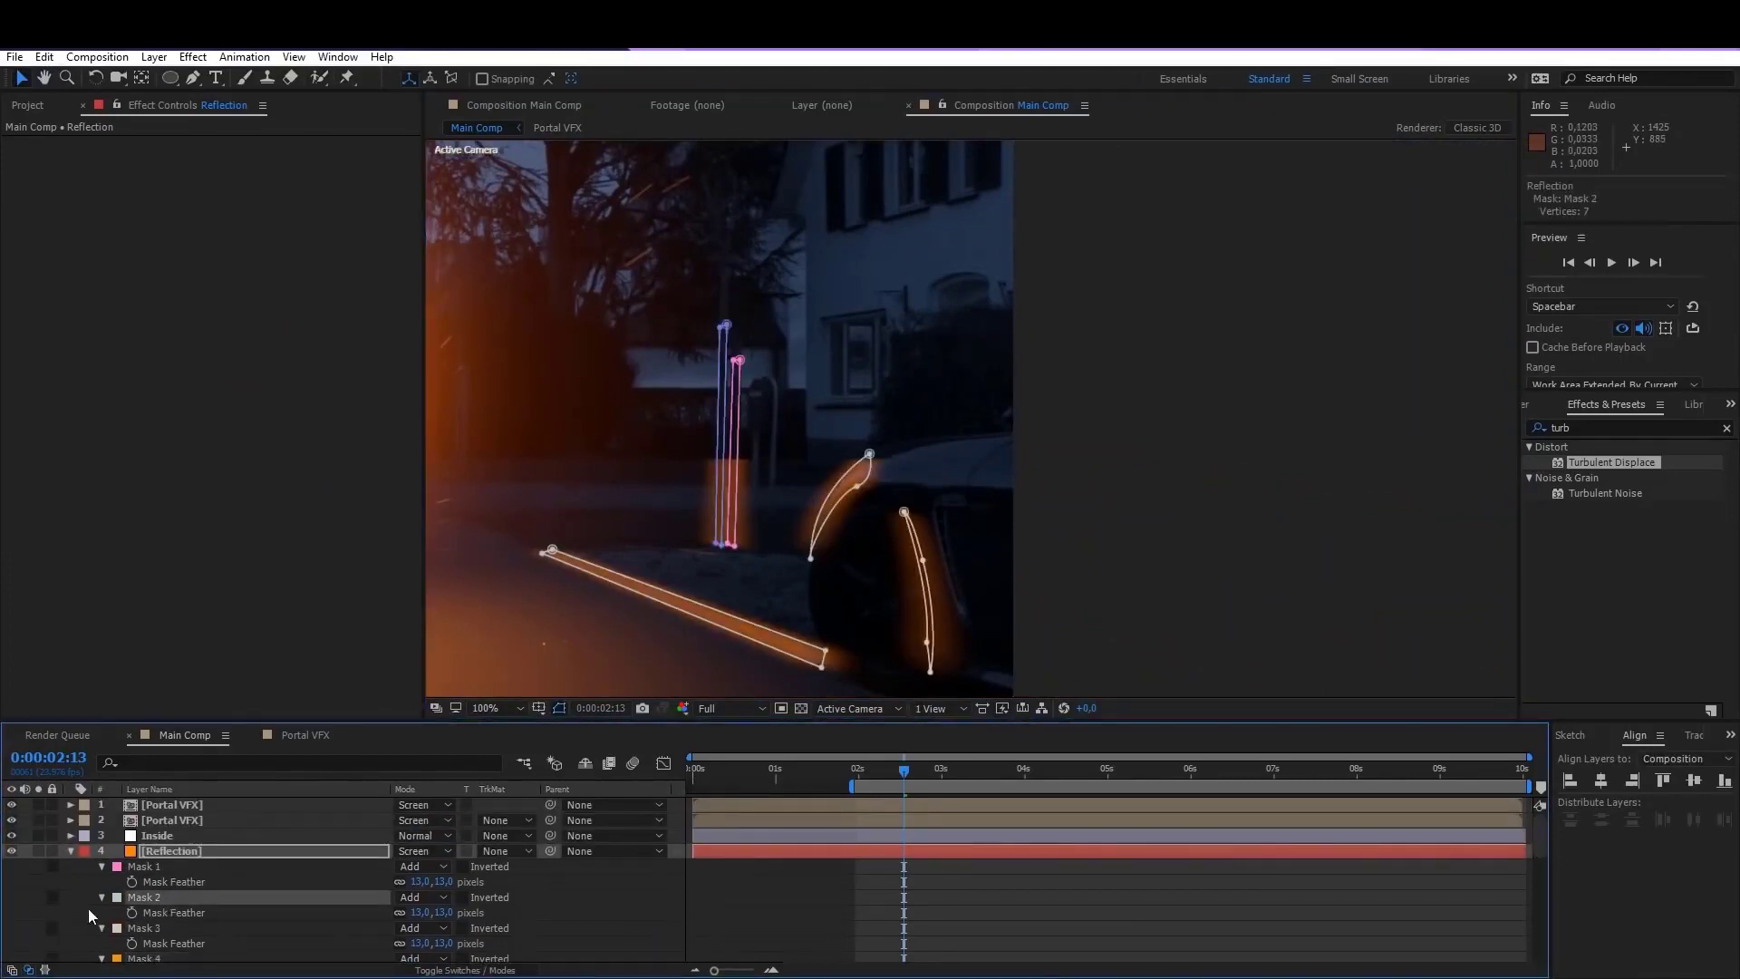
scroll(69, 916, down, 3)
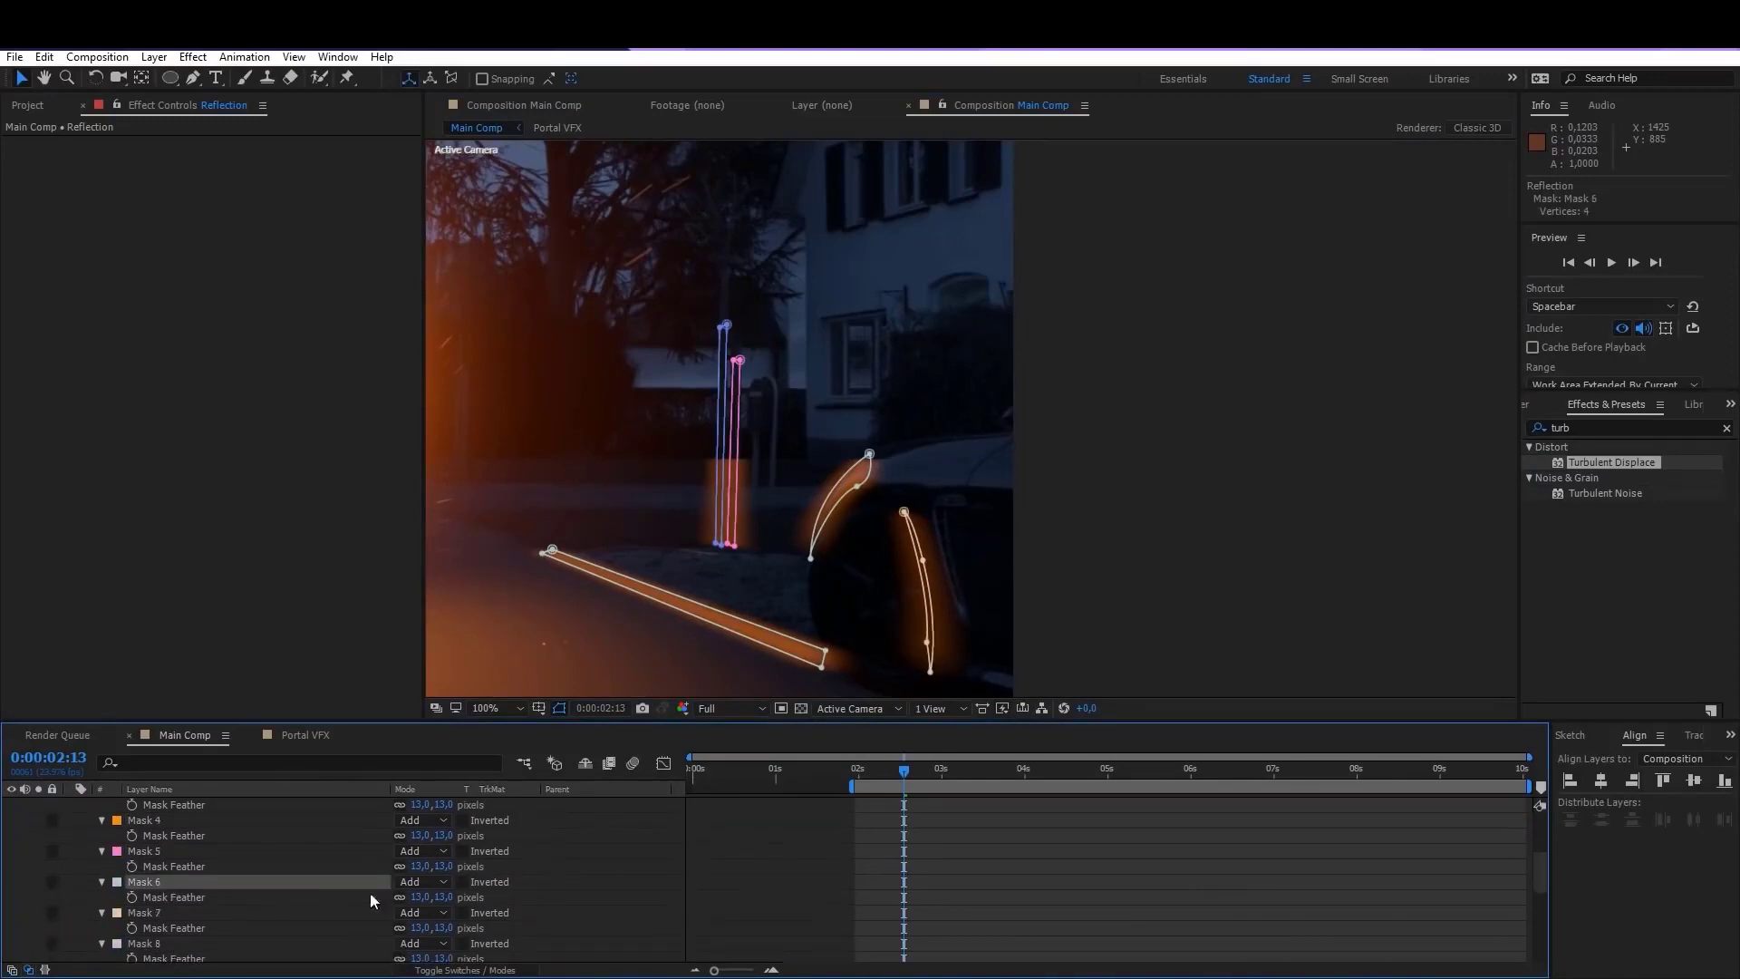
drag(426, 897, 415, 897)
key(ctrl+z)
mouse_move(420, 959)
mouse_down()
mouse_move(399, 961)
mouse_move(416, 959)
mouse_up()
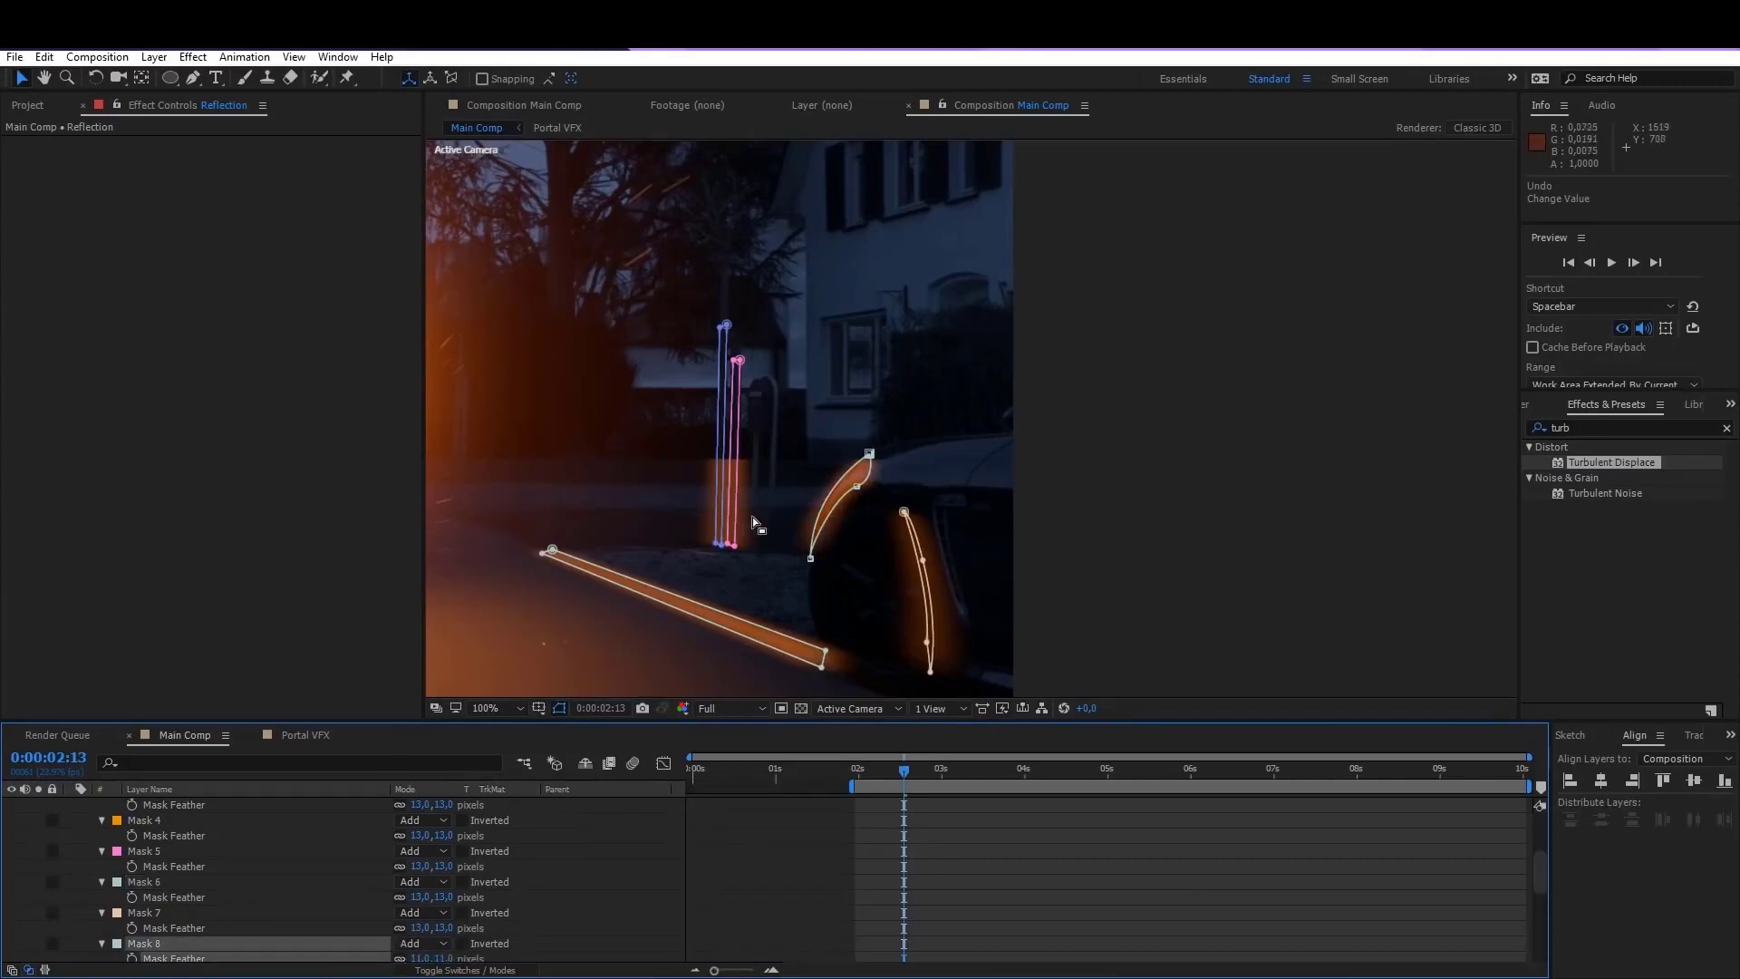
Step: Move the end vertices of the curved wheel-arch mask to follow the car's edge more tightly, then deselect it
mouse_move(813, 561)
mouse_down()
mouse_move(1127, 594)
mouse_move(826, 560)
mouse_up()
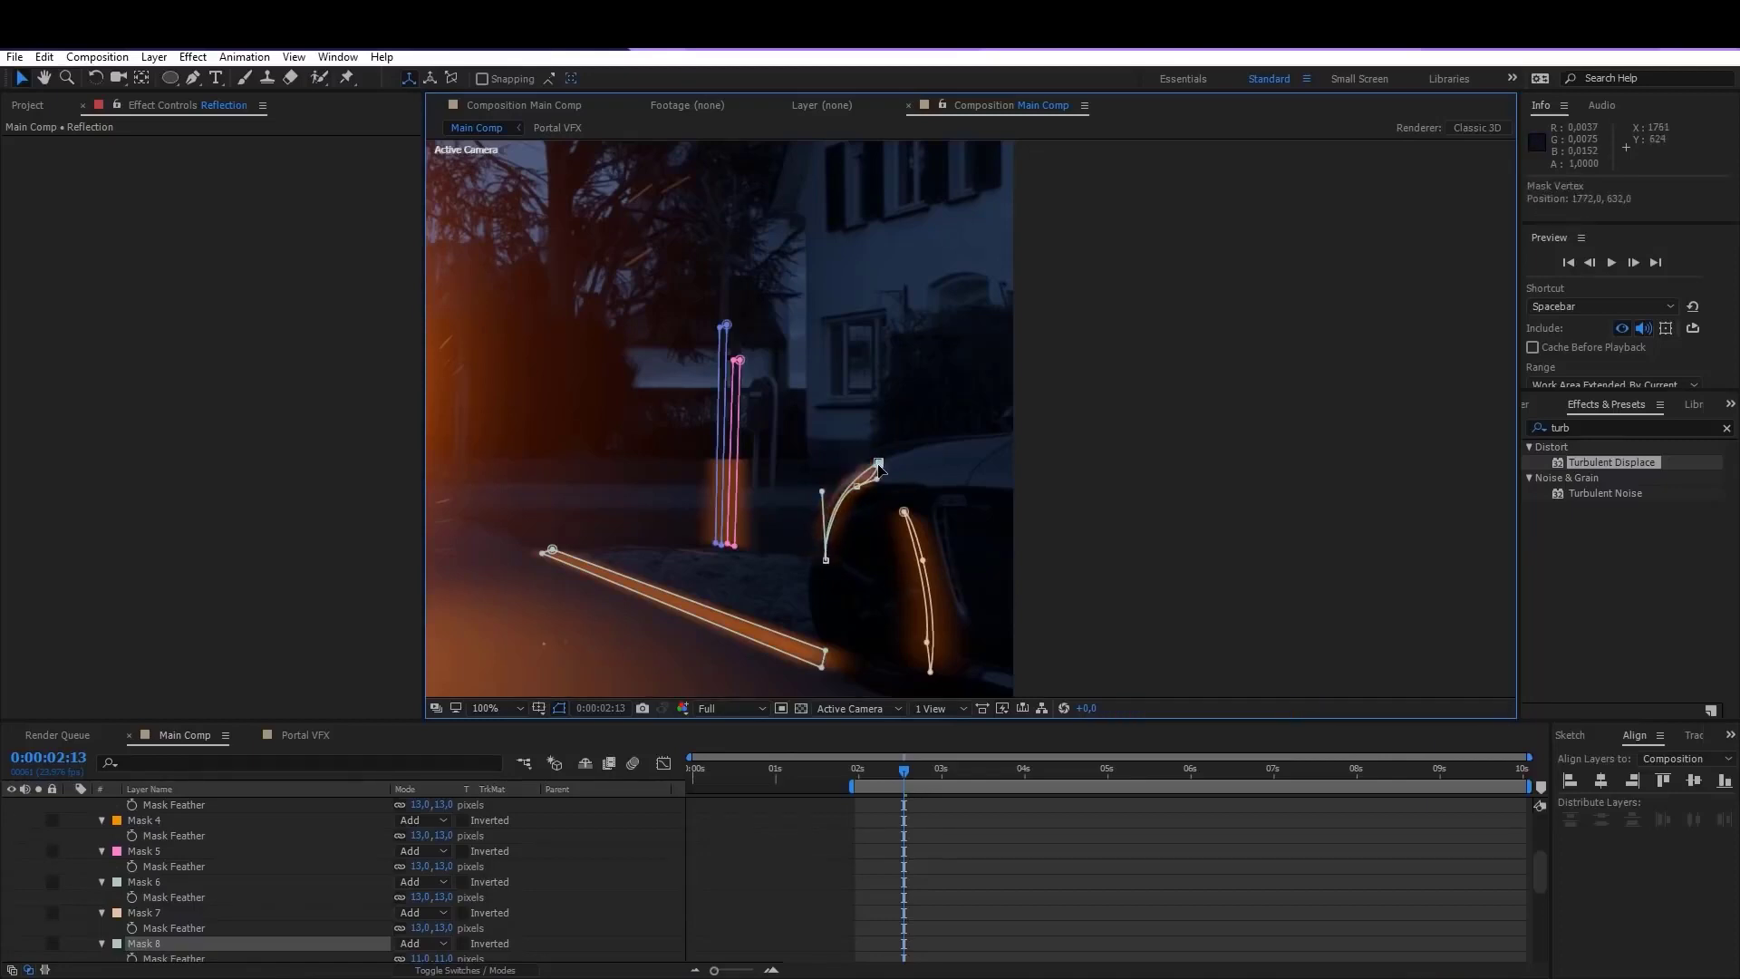
click(946, 843)
scroll(929, 580, down, 1)
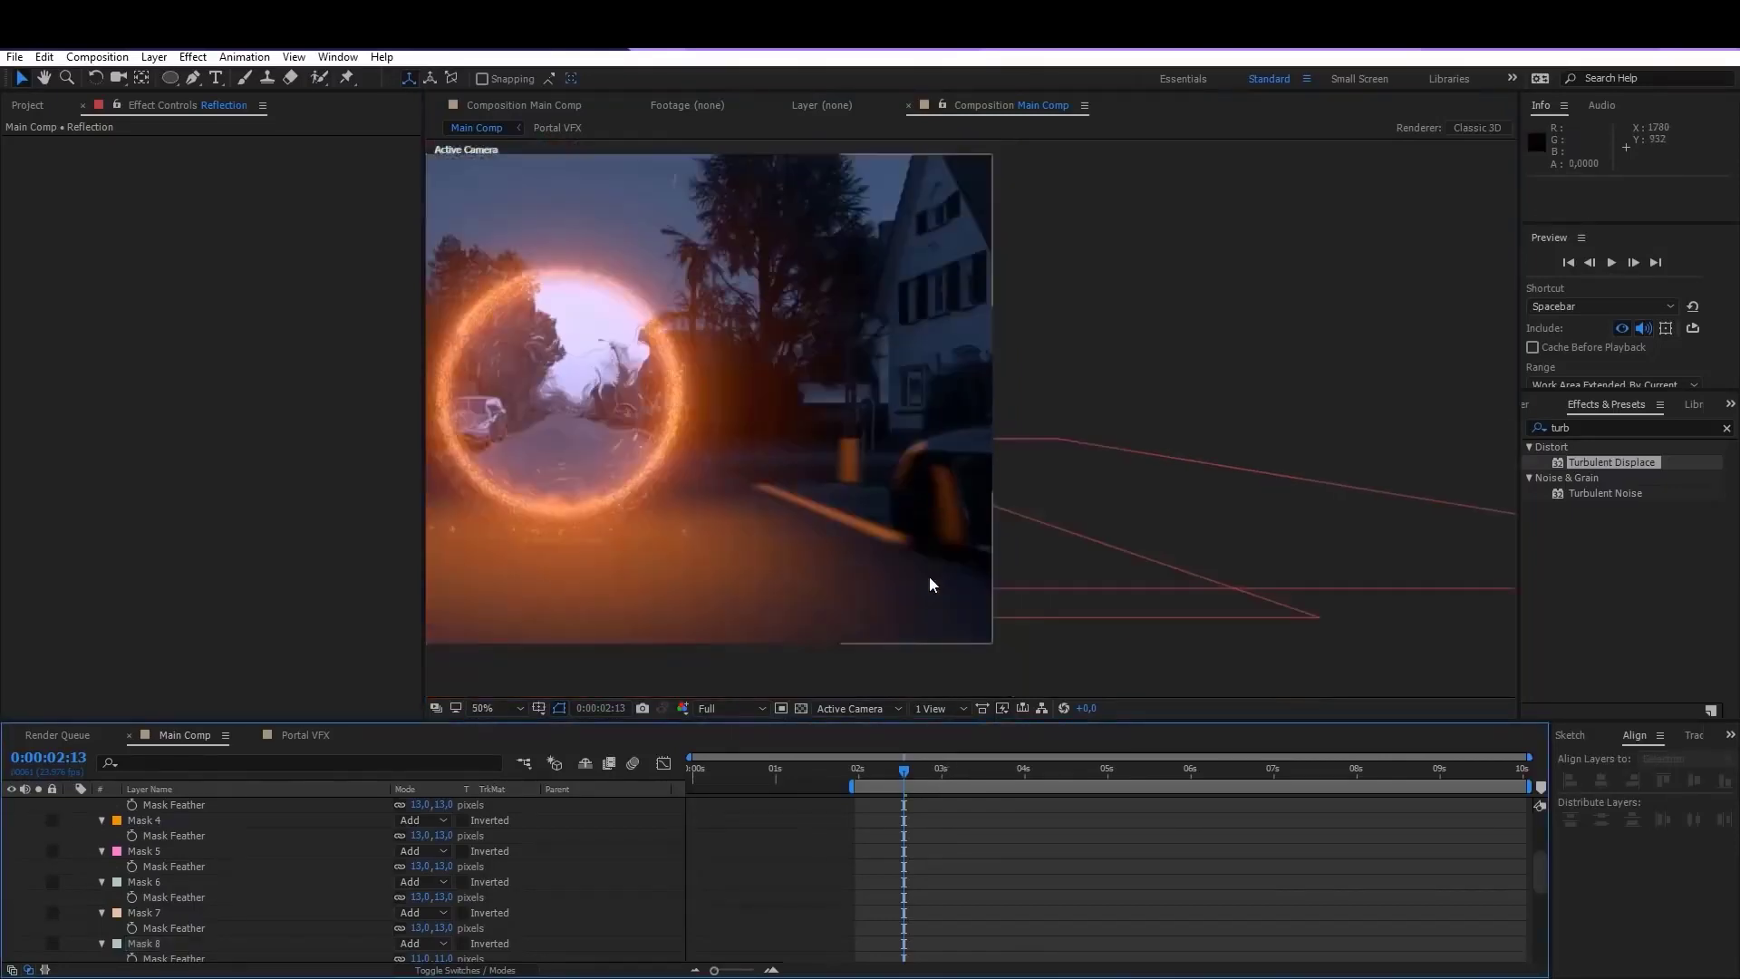
mouse_move(867, 473)
mouse_down()
mouse_move(1228, 471)
mouse_move(852, 477)
mouse_up()
key(v)
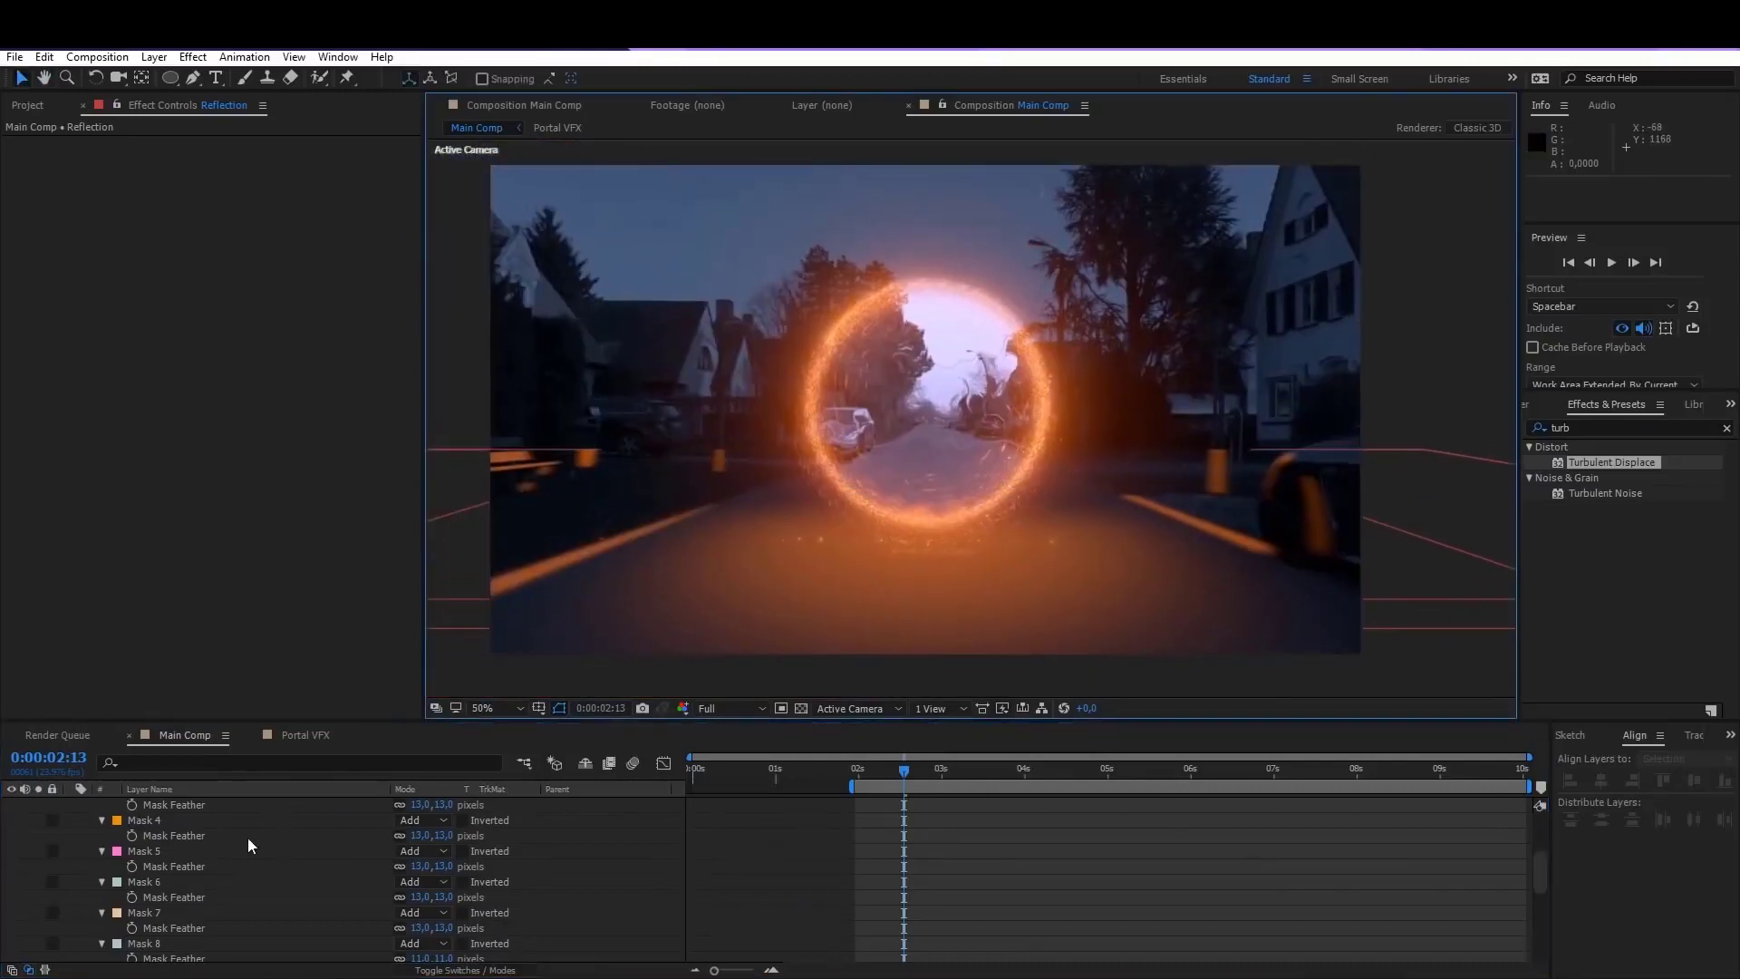
Step: Set the opacity of the upper Reflection layer to 1%
scroll(247, 837, up, 5)
click(172, 852)
key(t)
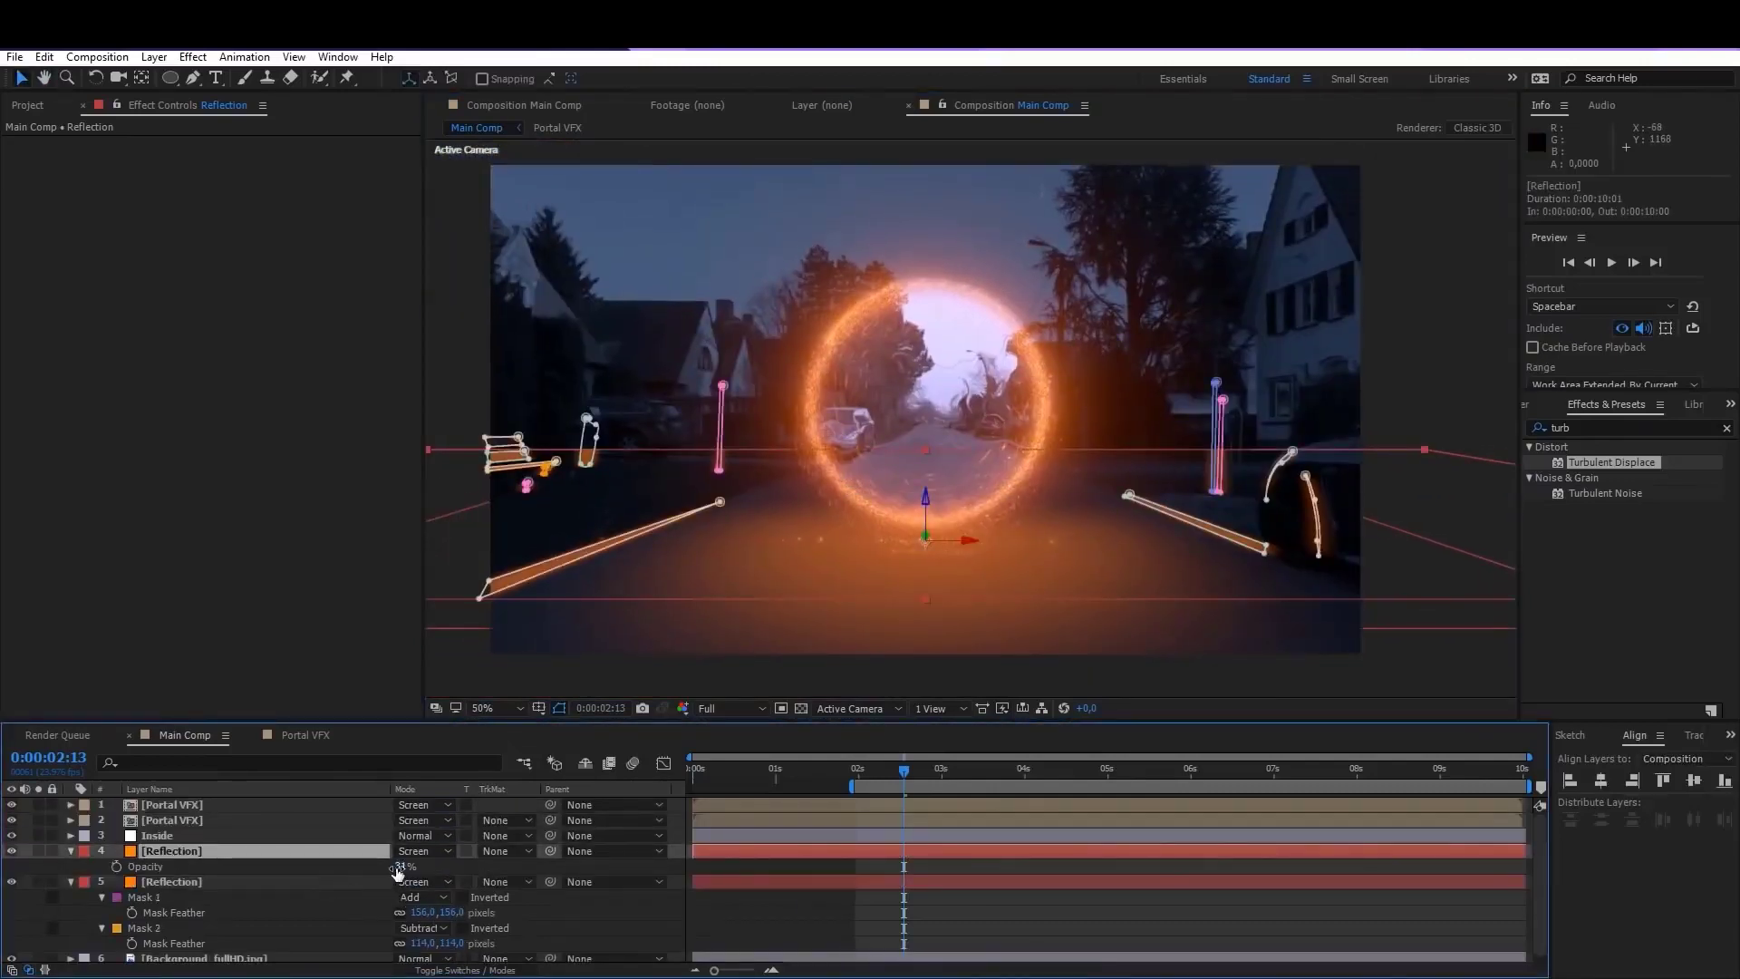
click(395, 867)
click(399, 866)
text(1)
key(Return)
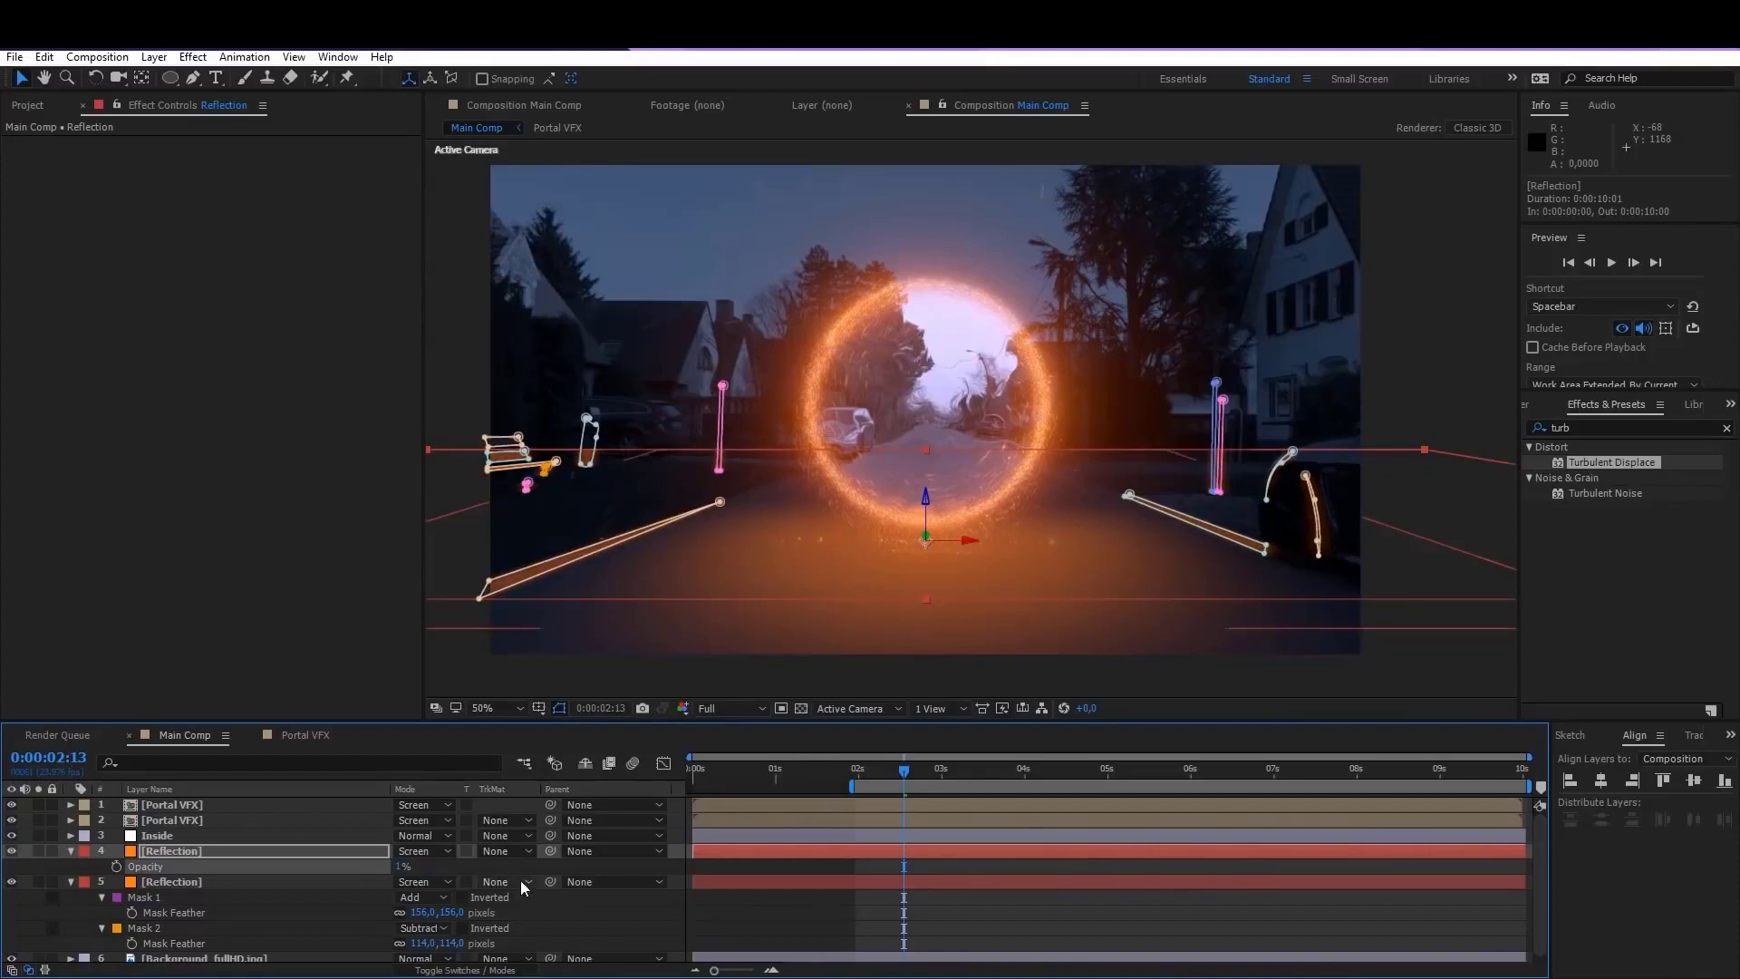
click(524, 871)
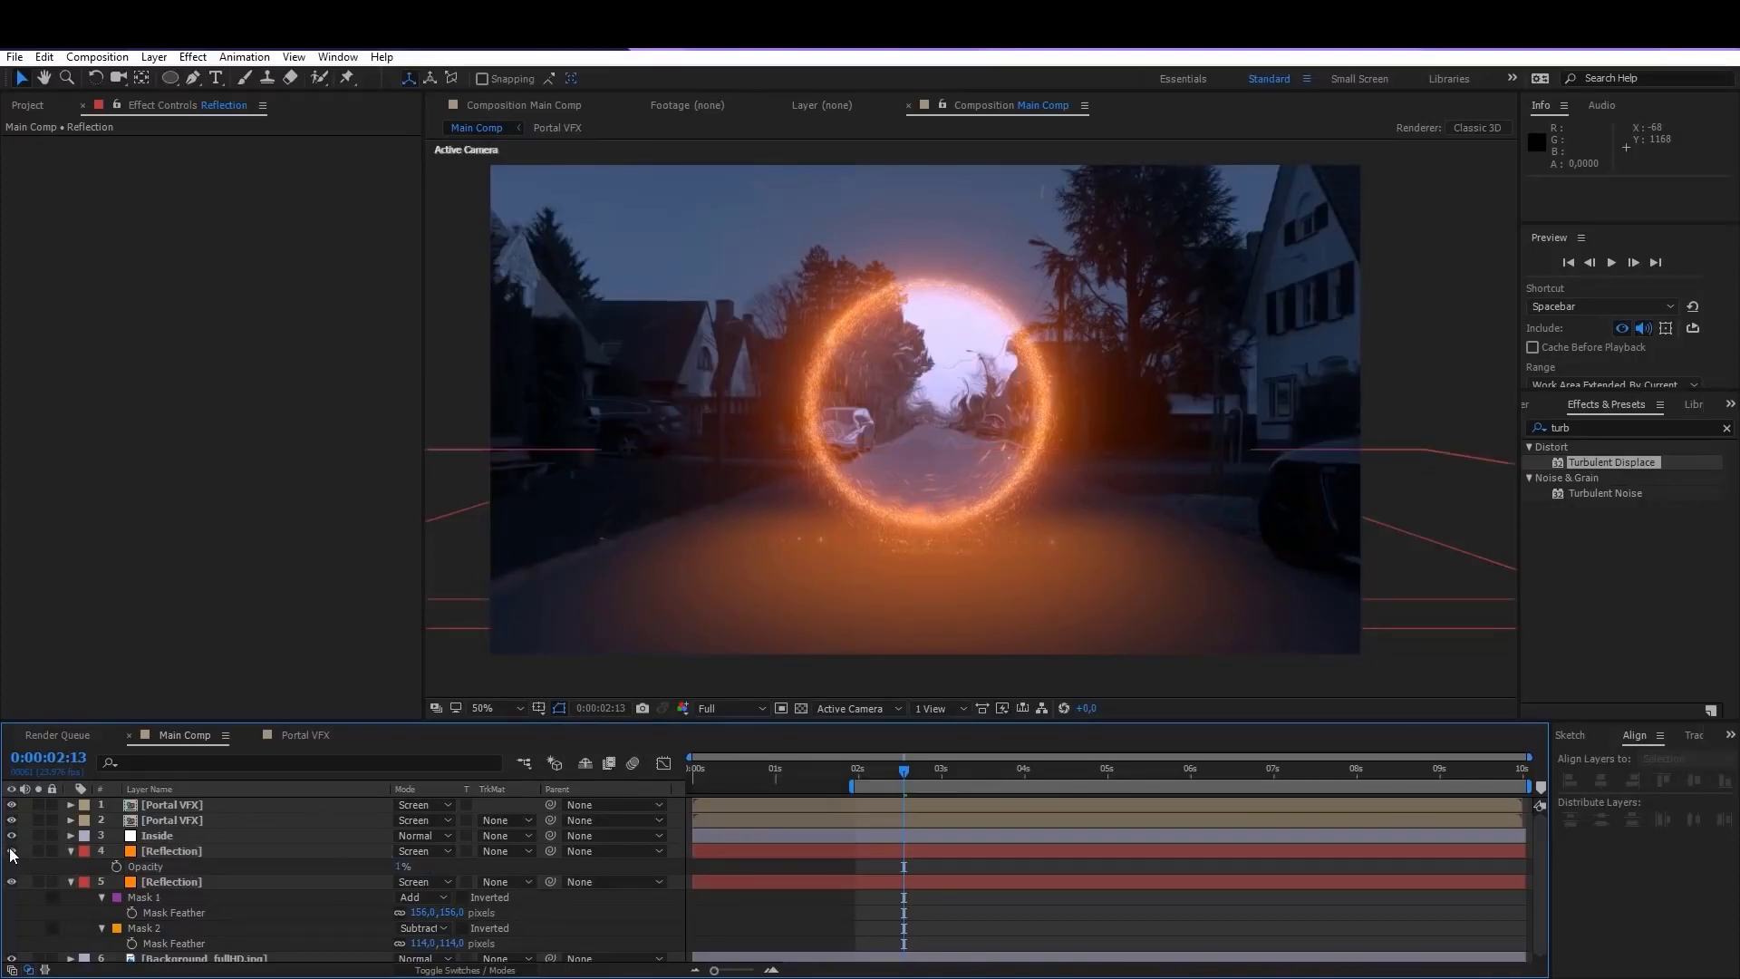
Step: Add the expression wiggle(35,1) to the upper Reflection layer's opacity
alt+click(117, 867)
text(wiggle()
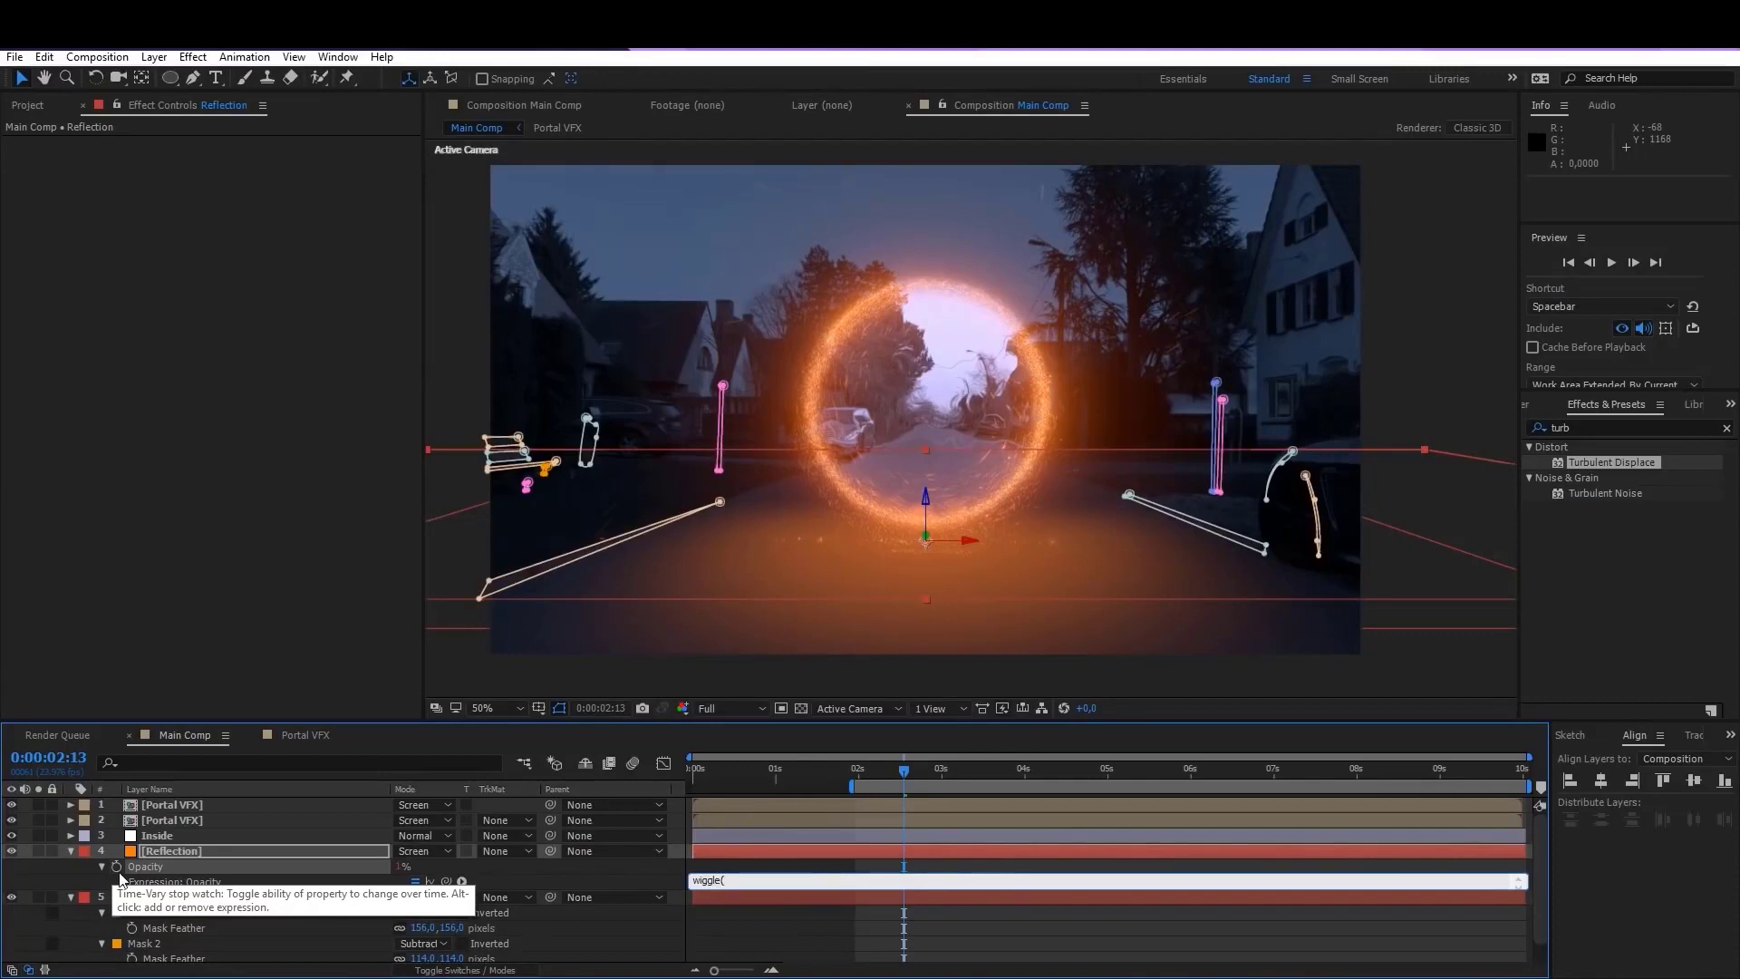
text(35)
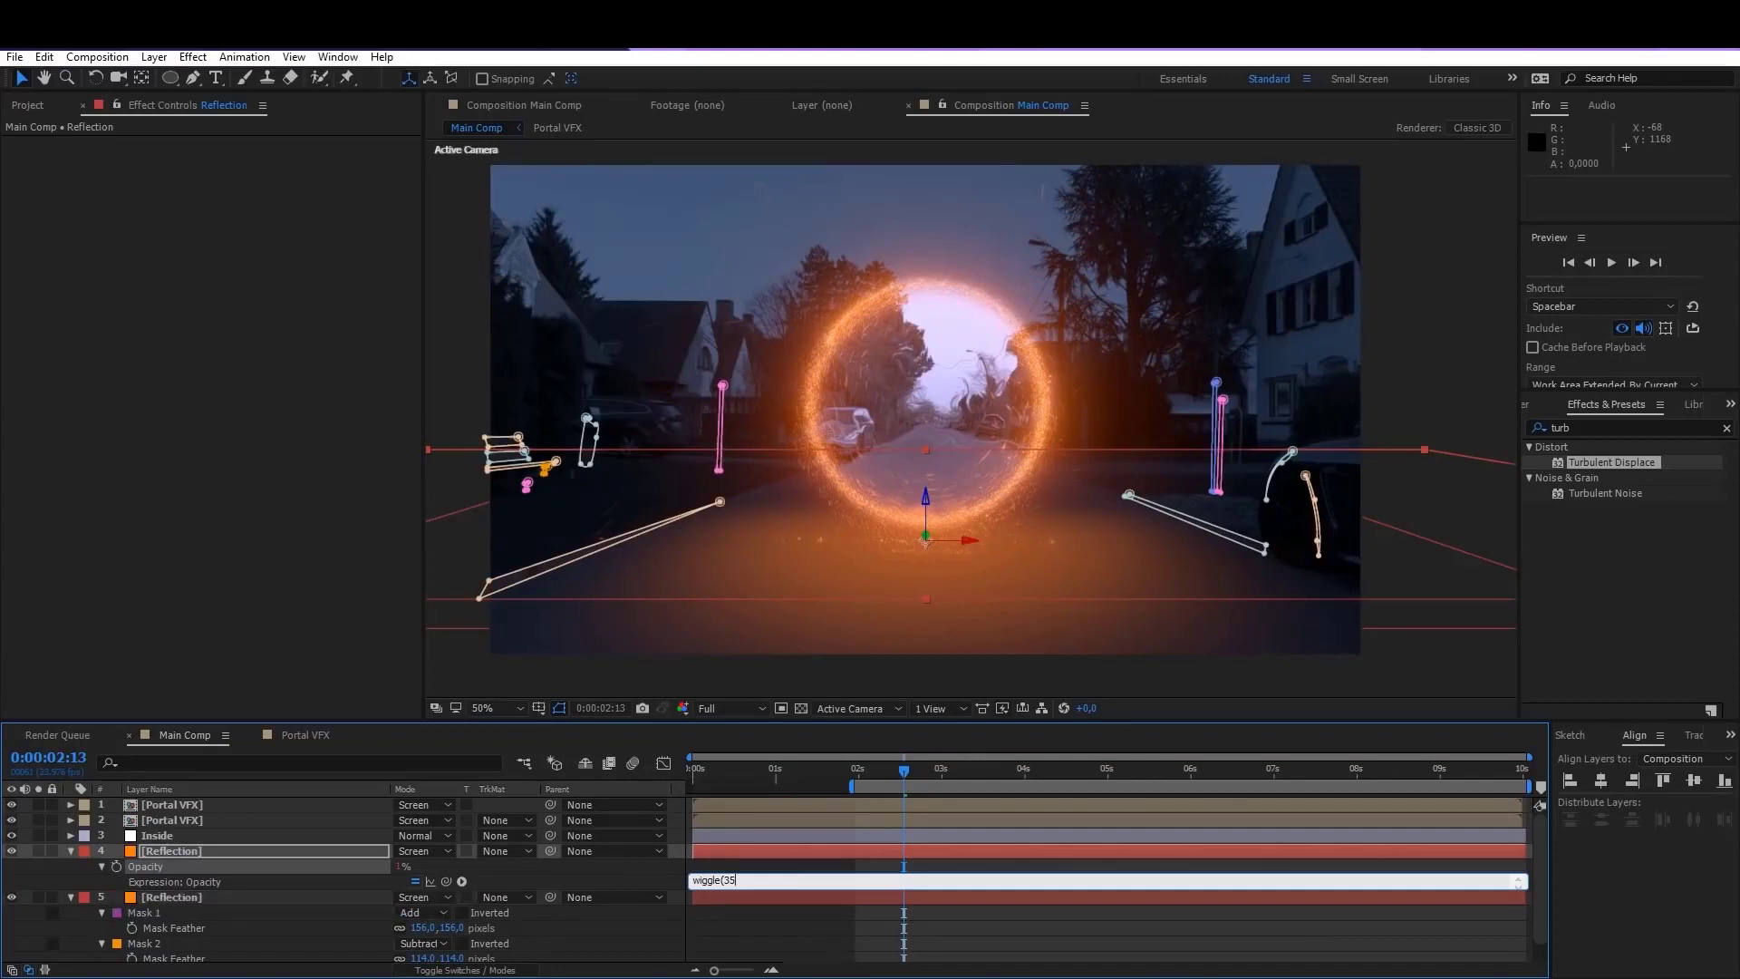
text(,1))
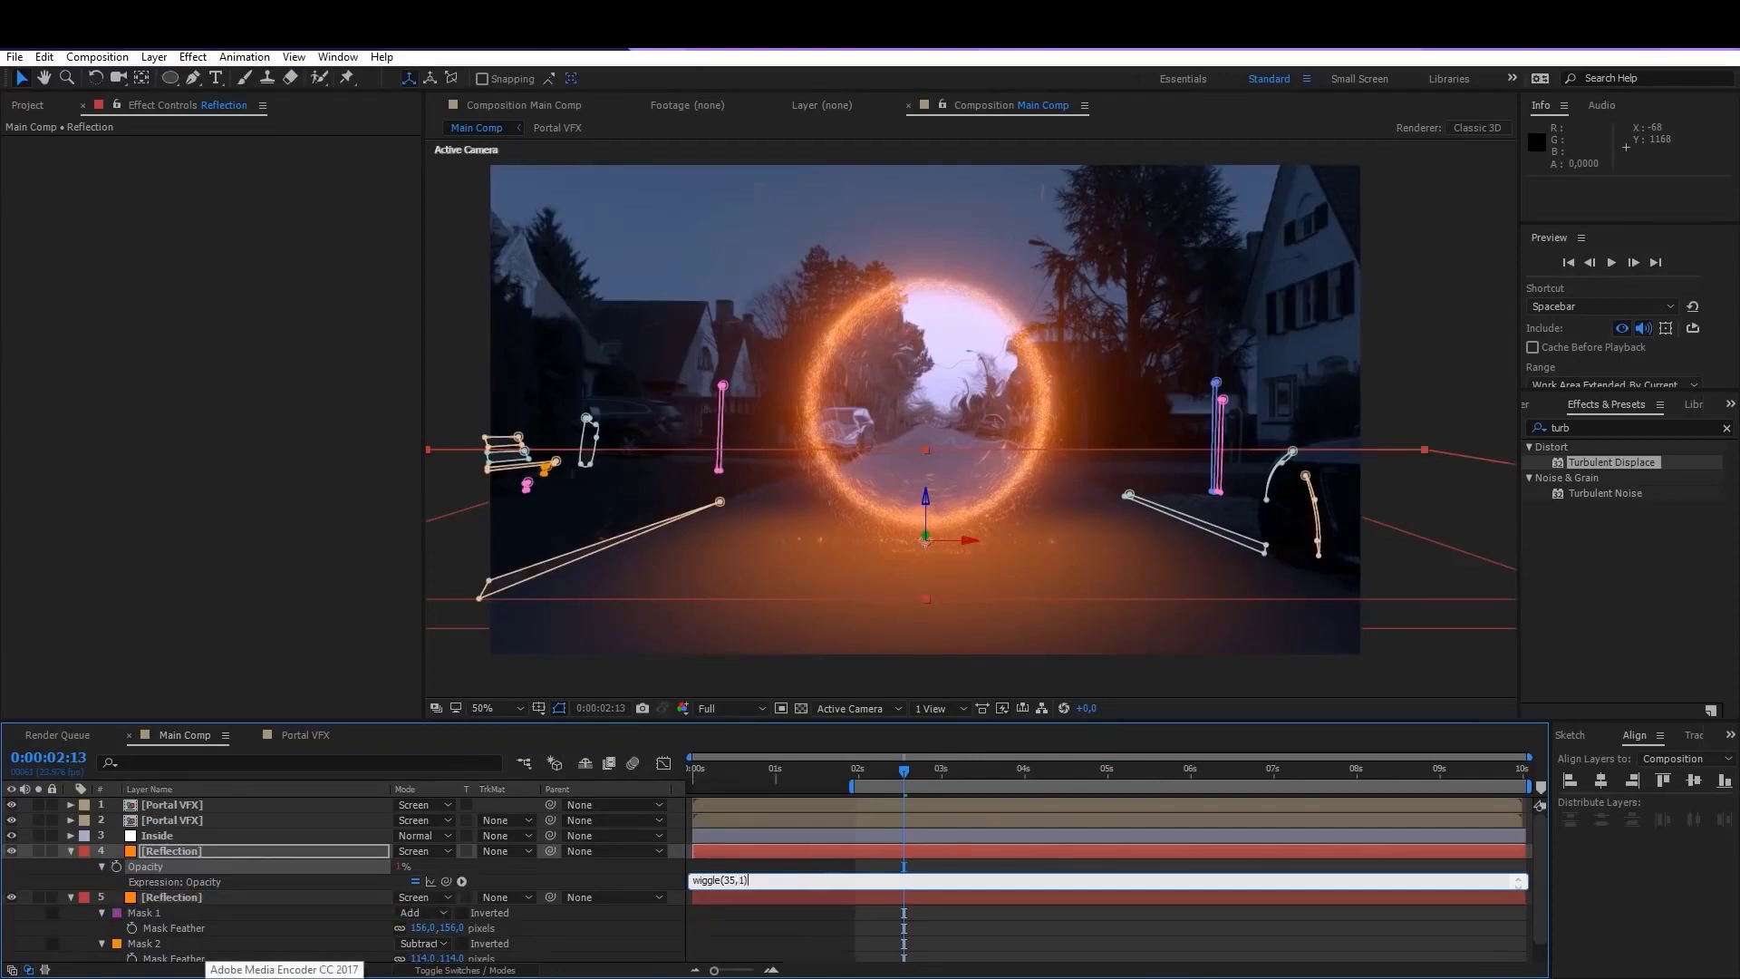
click(946, 853)
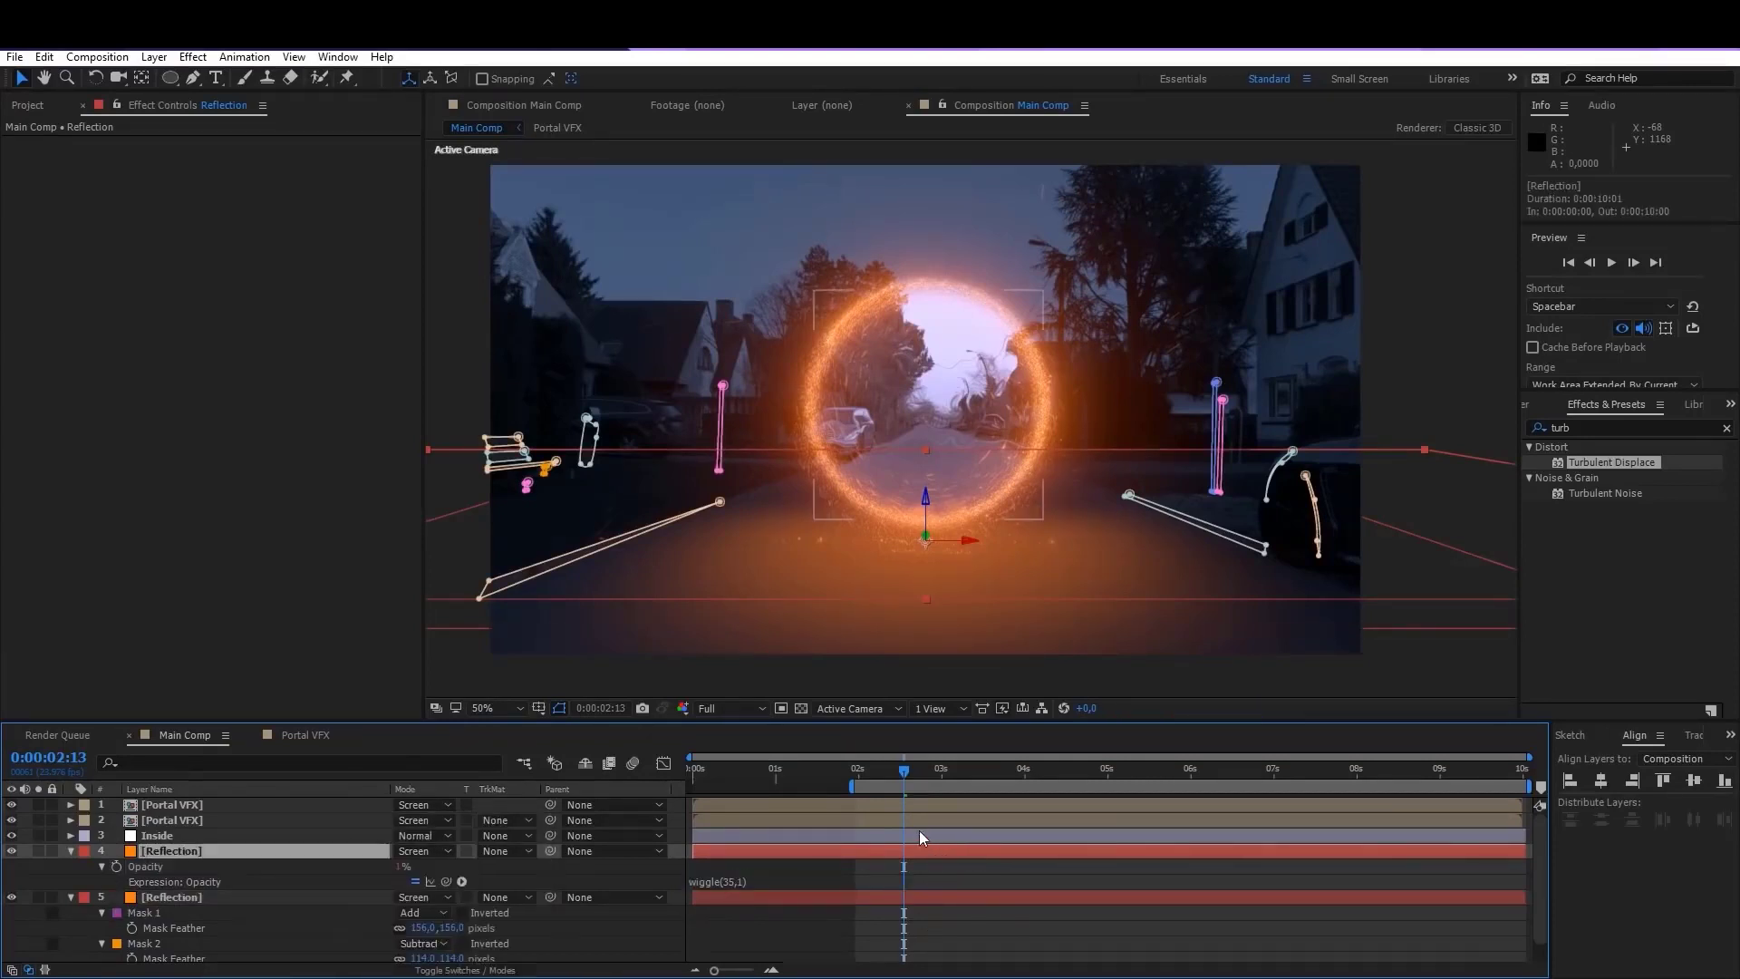
click(912, 926)
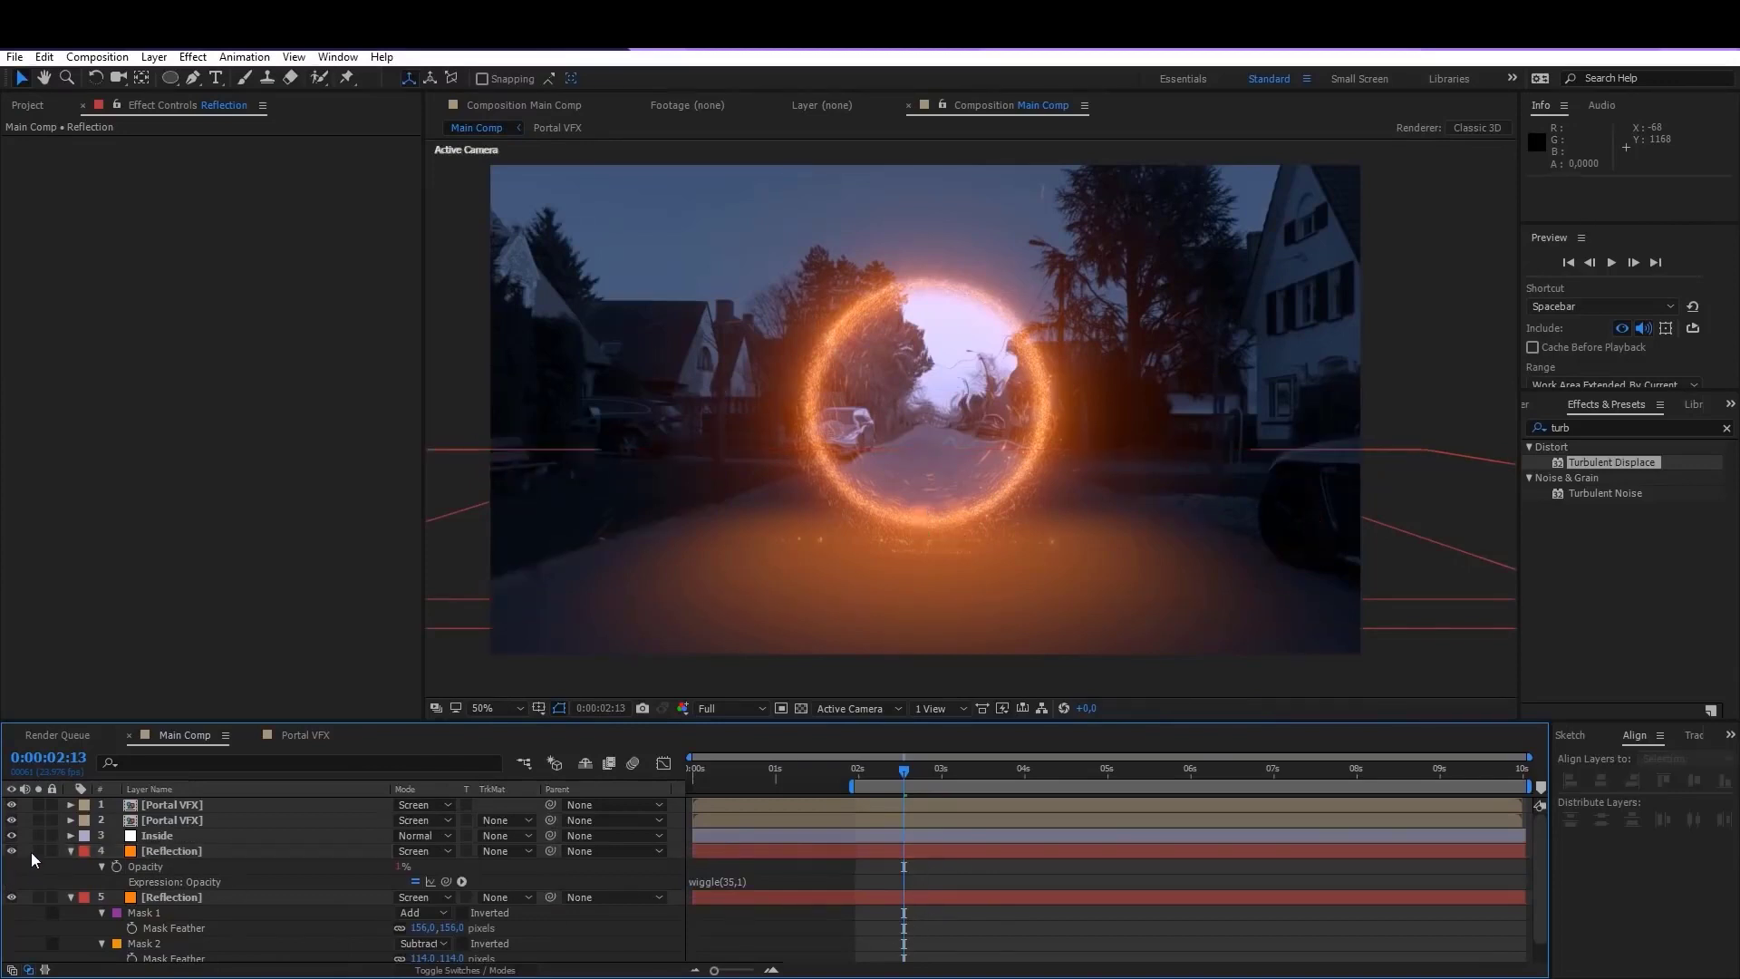
Step: Solo the upper Reflection layer and play a preview to check its flicker
click(37, 850)
key(space)
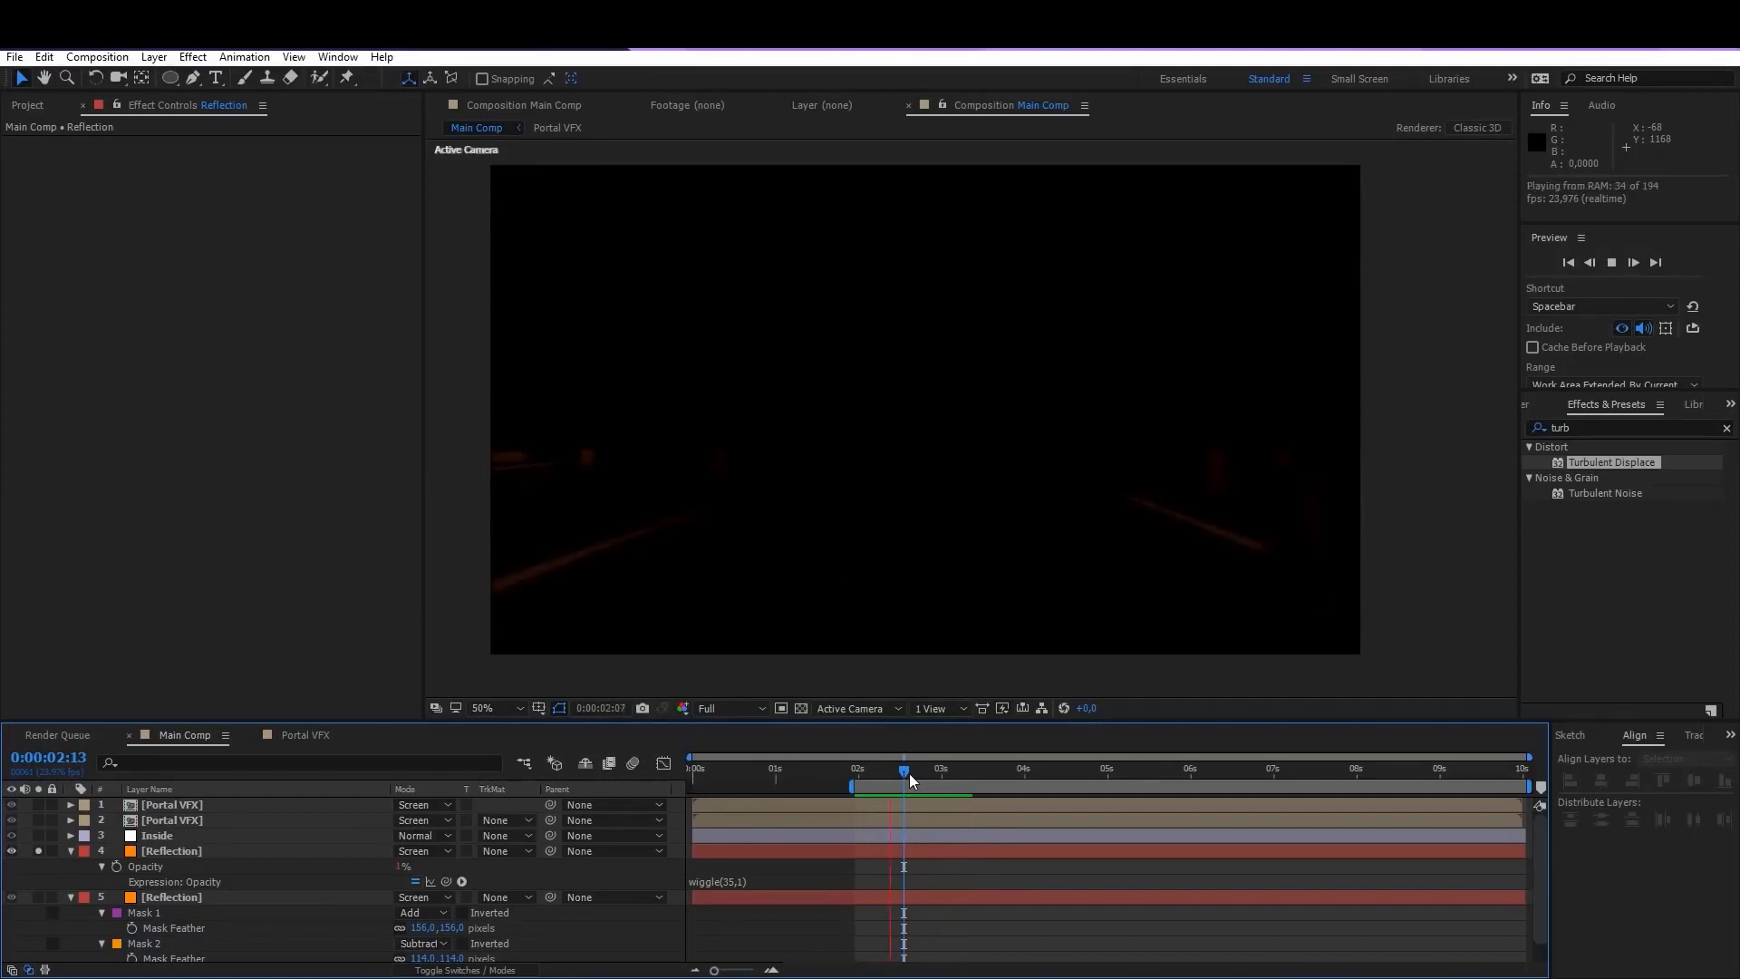
key(space)
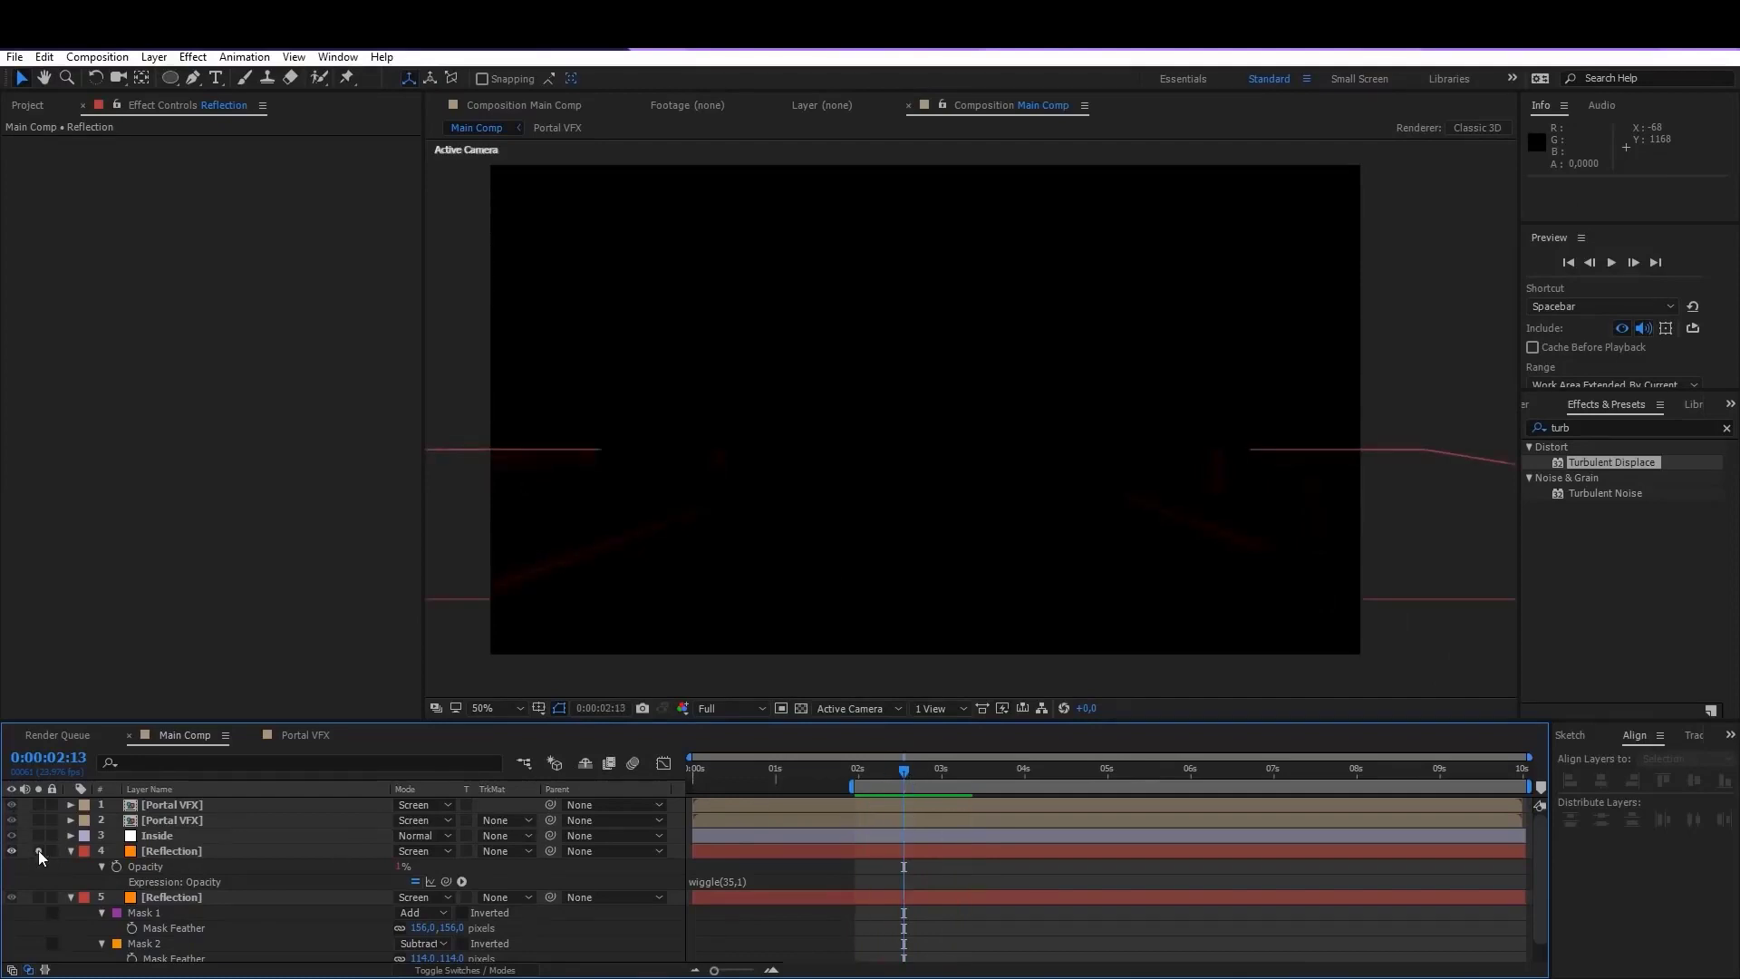
Step: Copy the wiggle(35,1) expression from the upper Reflection layer's opacity to the lower Reflection layer's opacity
click(720, 881)
key(ctrl+c)
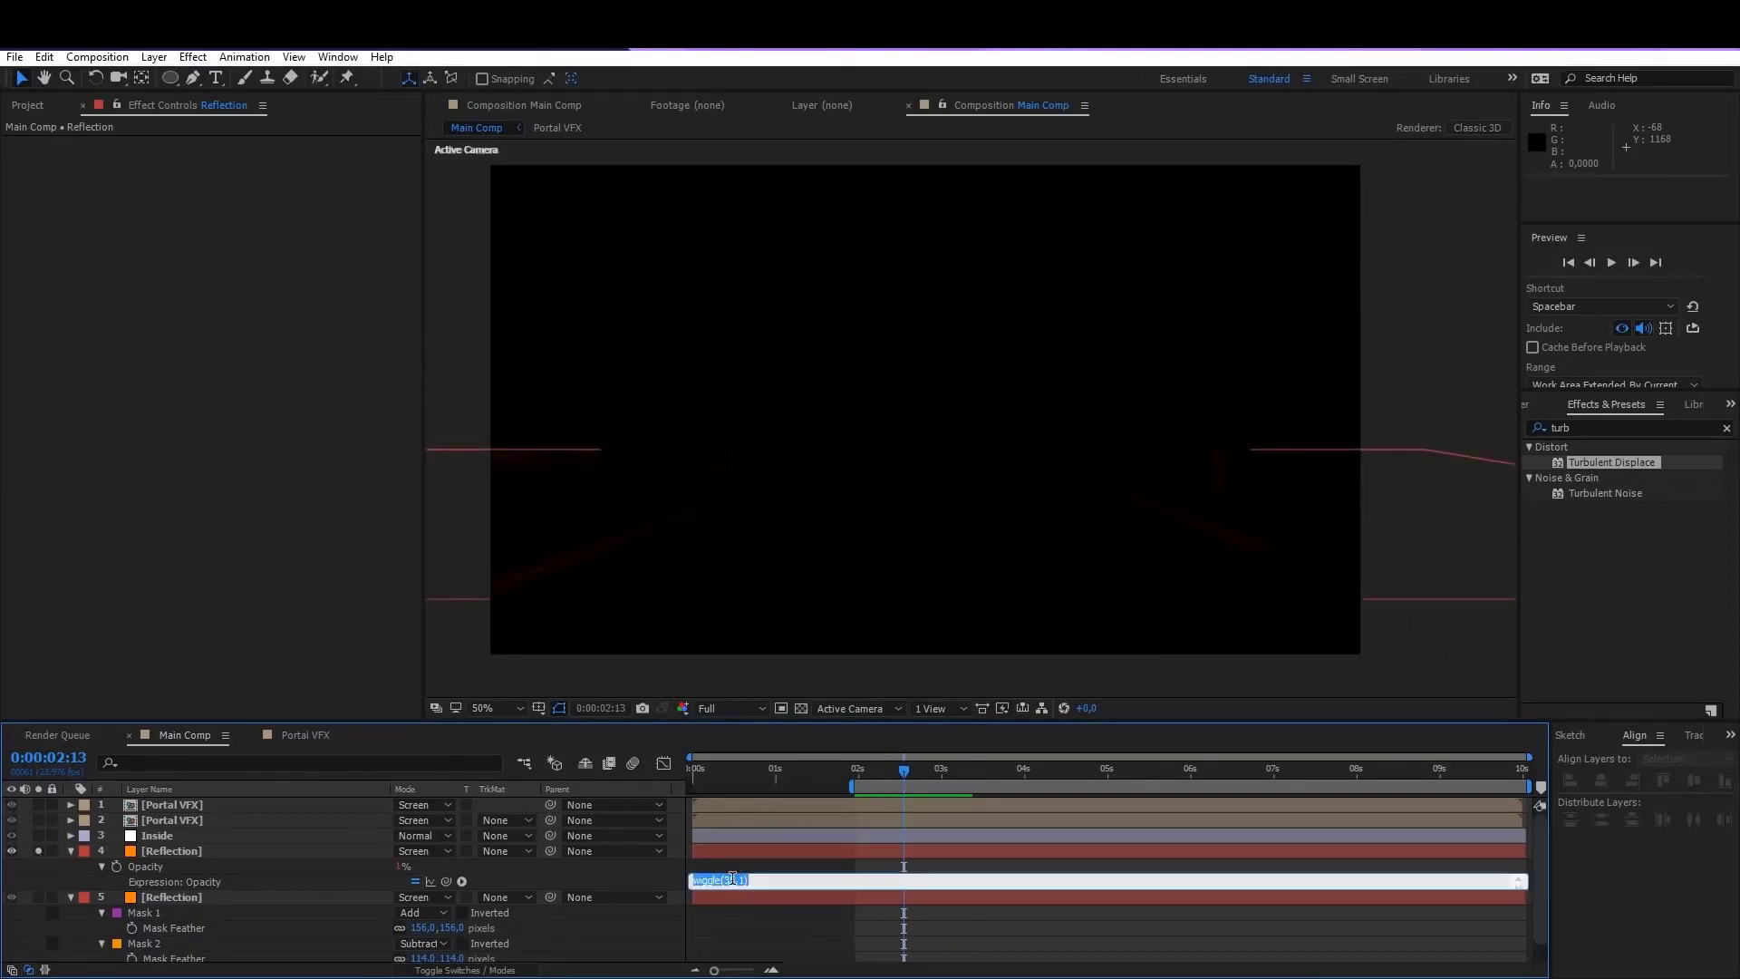
click(708, 898)
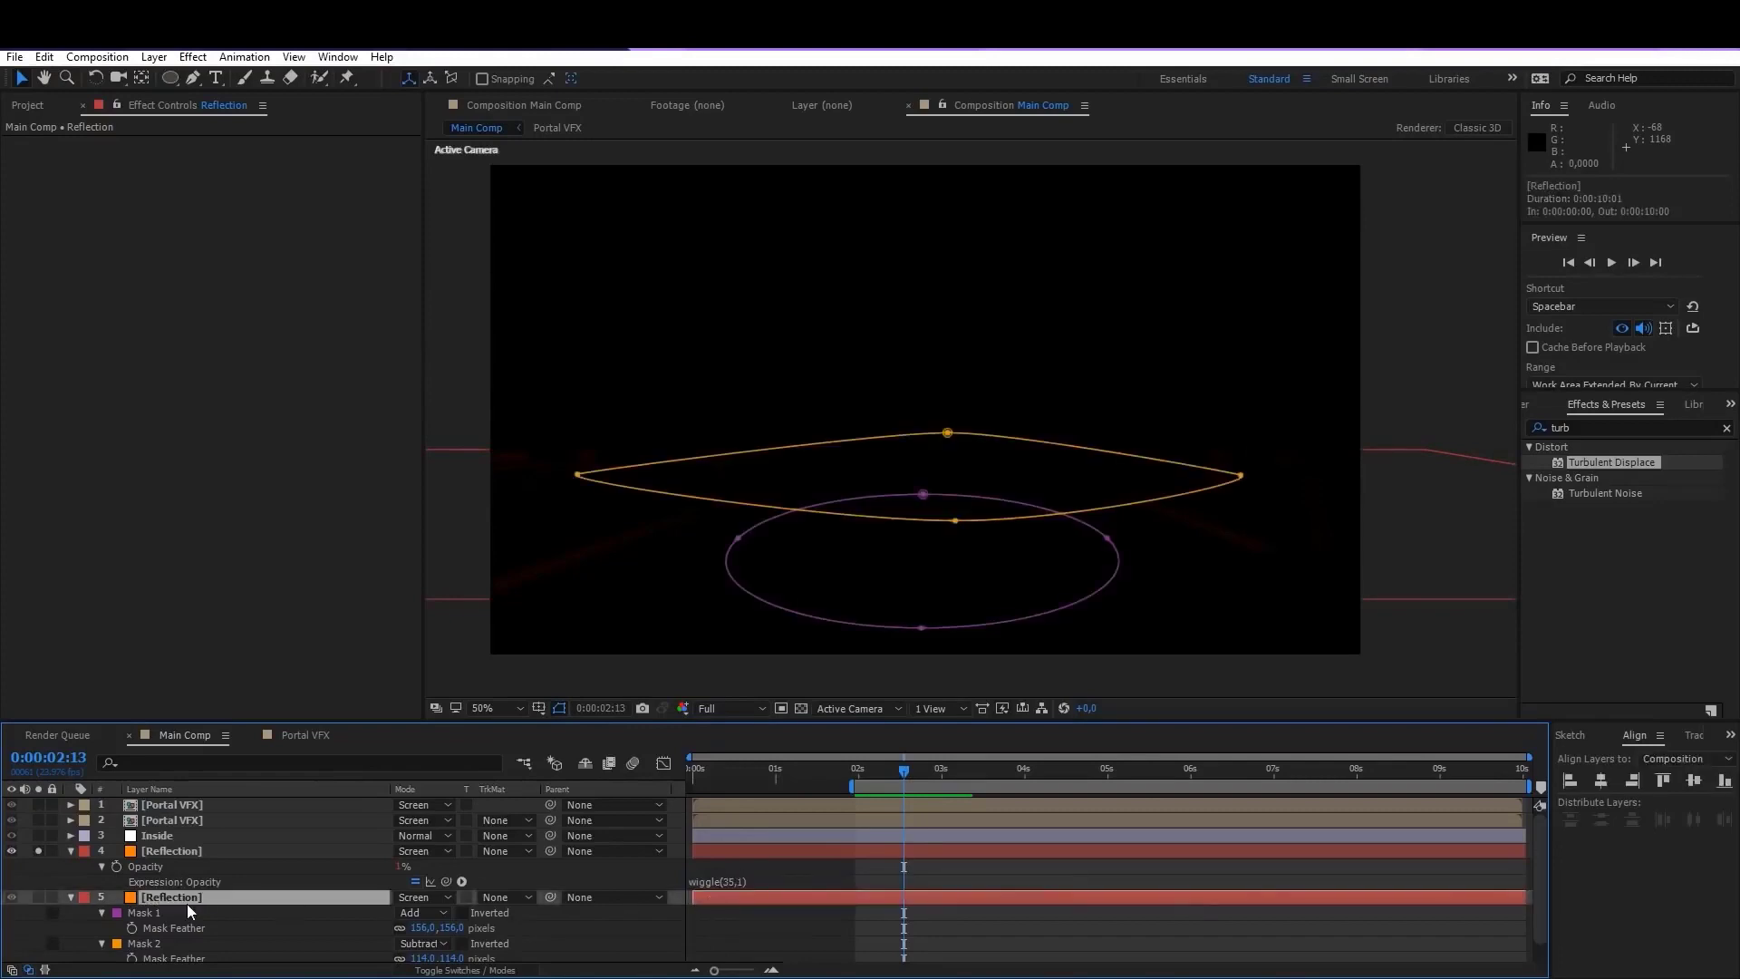
key(t)
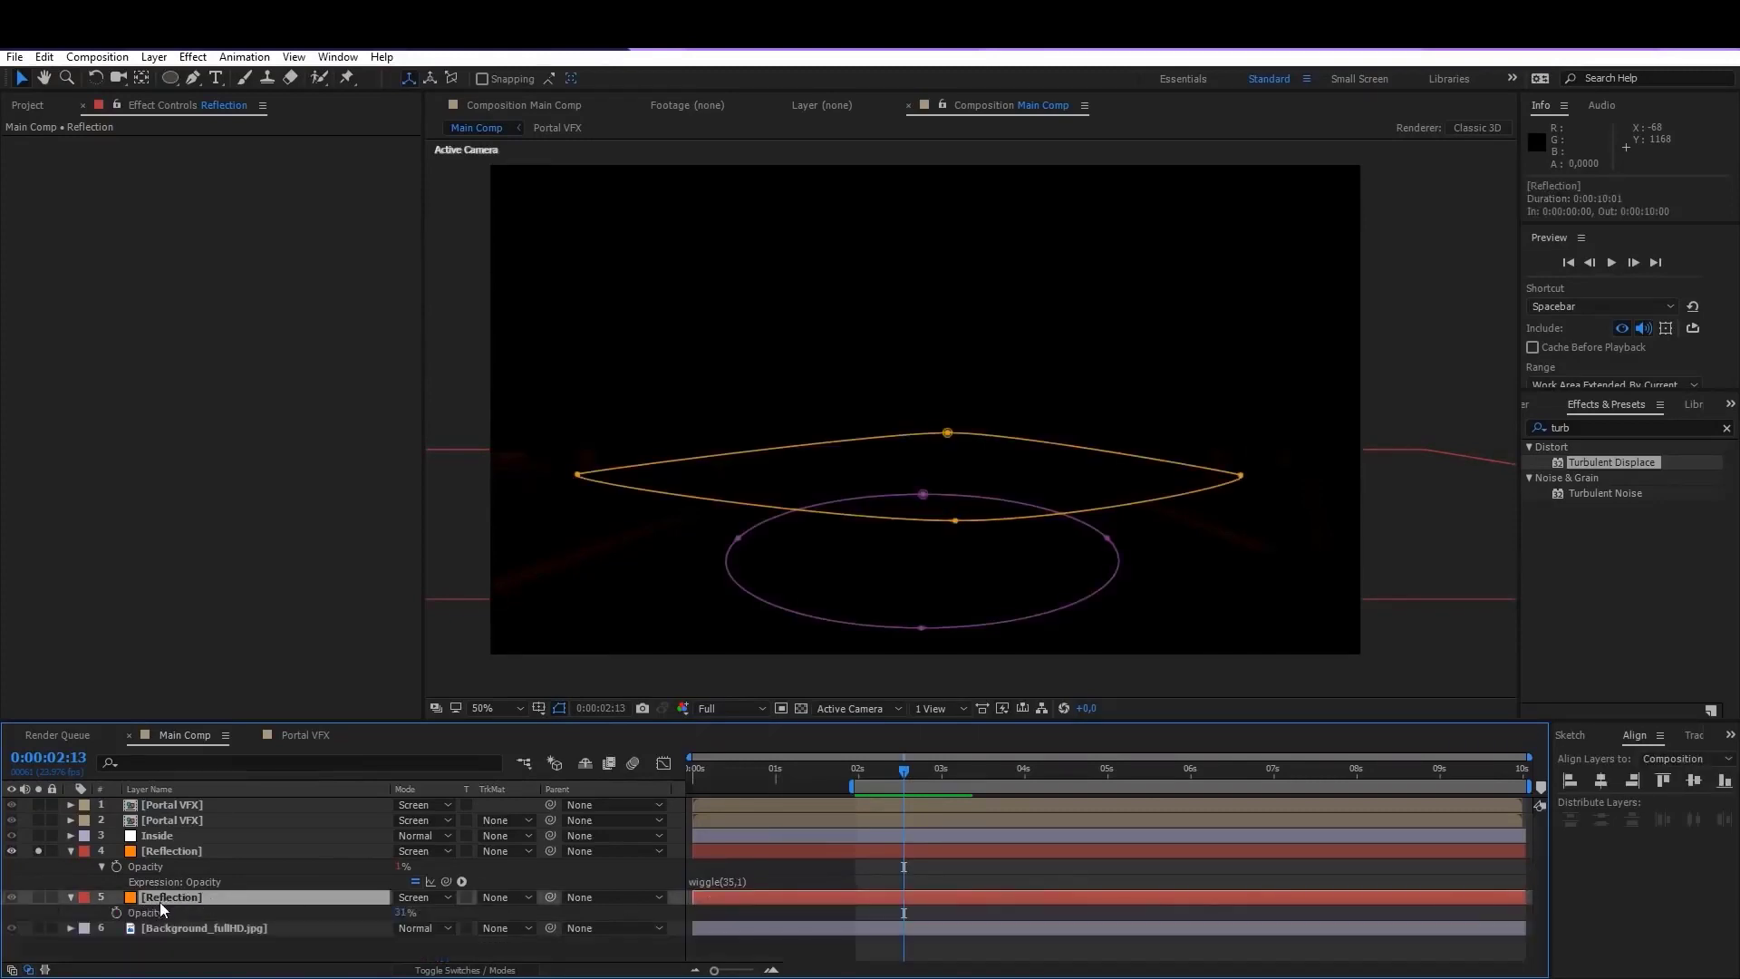
alt+click(116, 913)
key(ctrl+v)
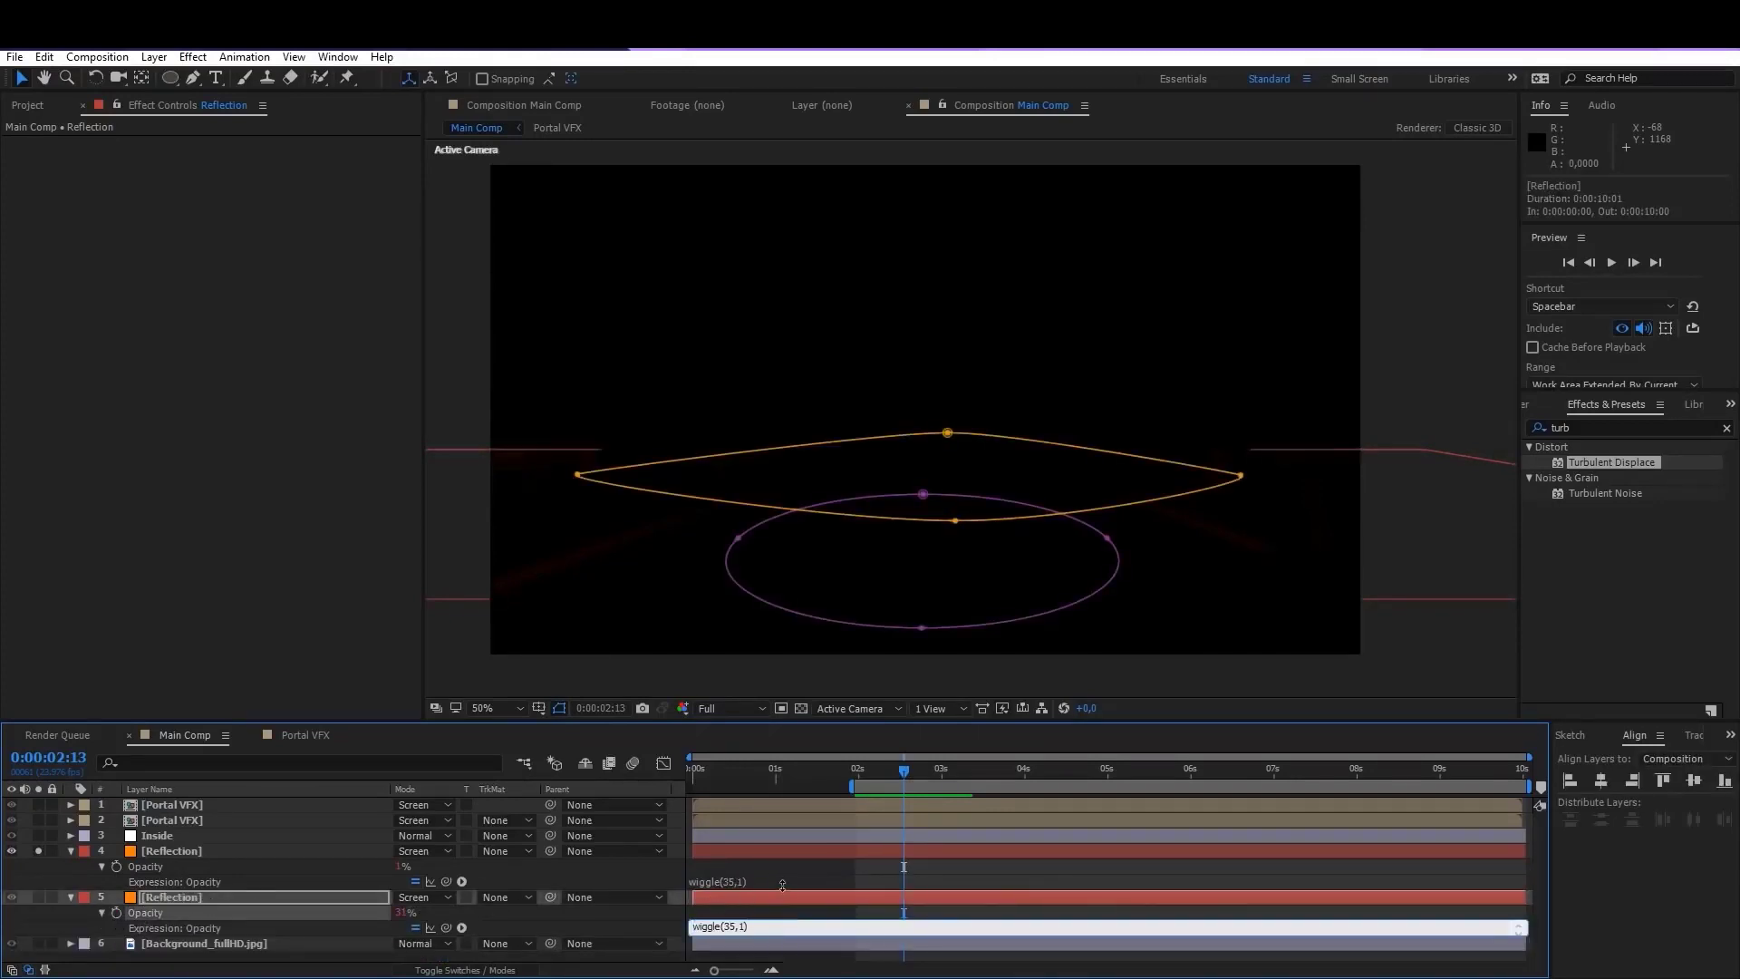
click(783, 897)
Step: Collapse both Reflection layers, turn off the solo on the upper one and preview the full composition
click(70, 851)
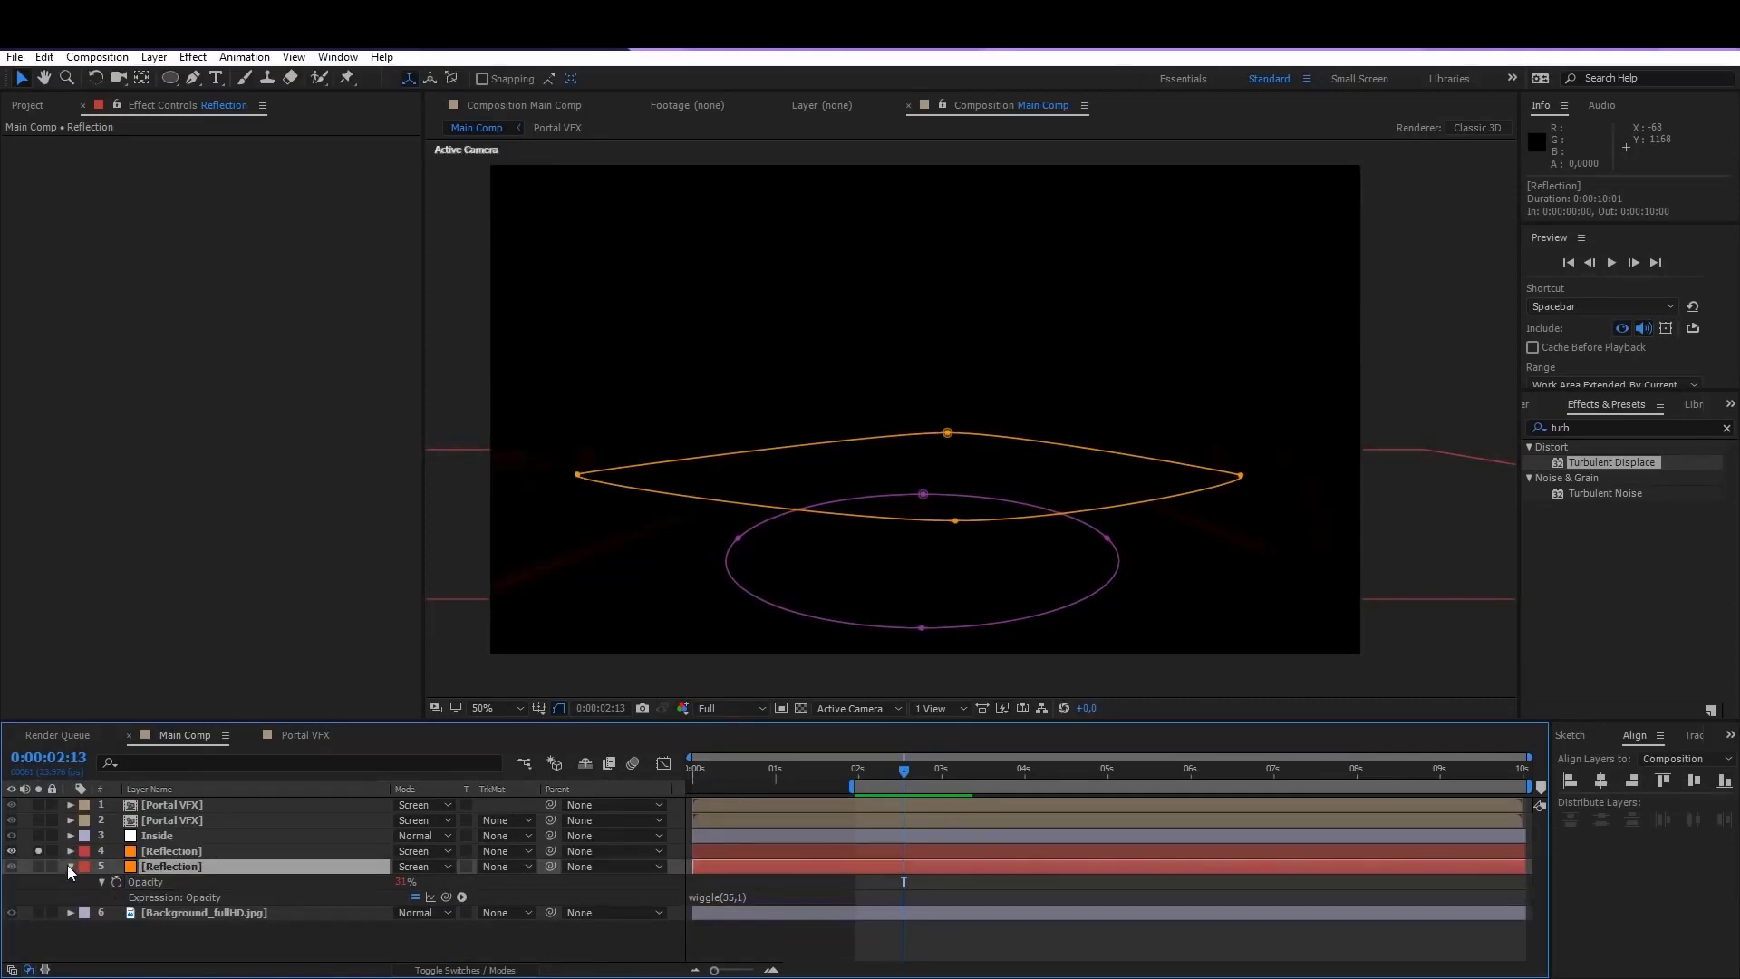
click(69, 865)
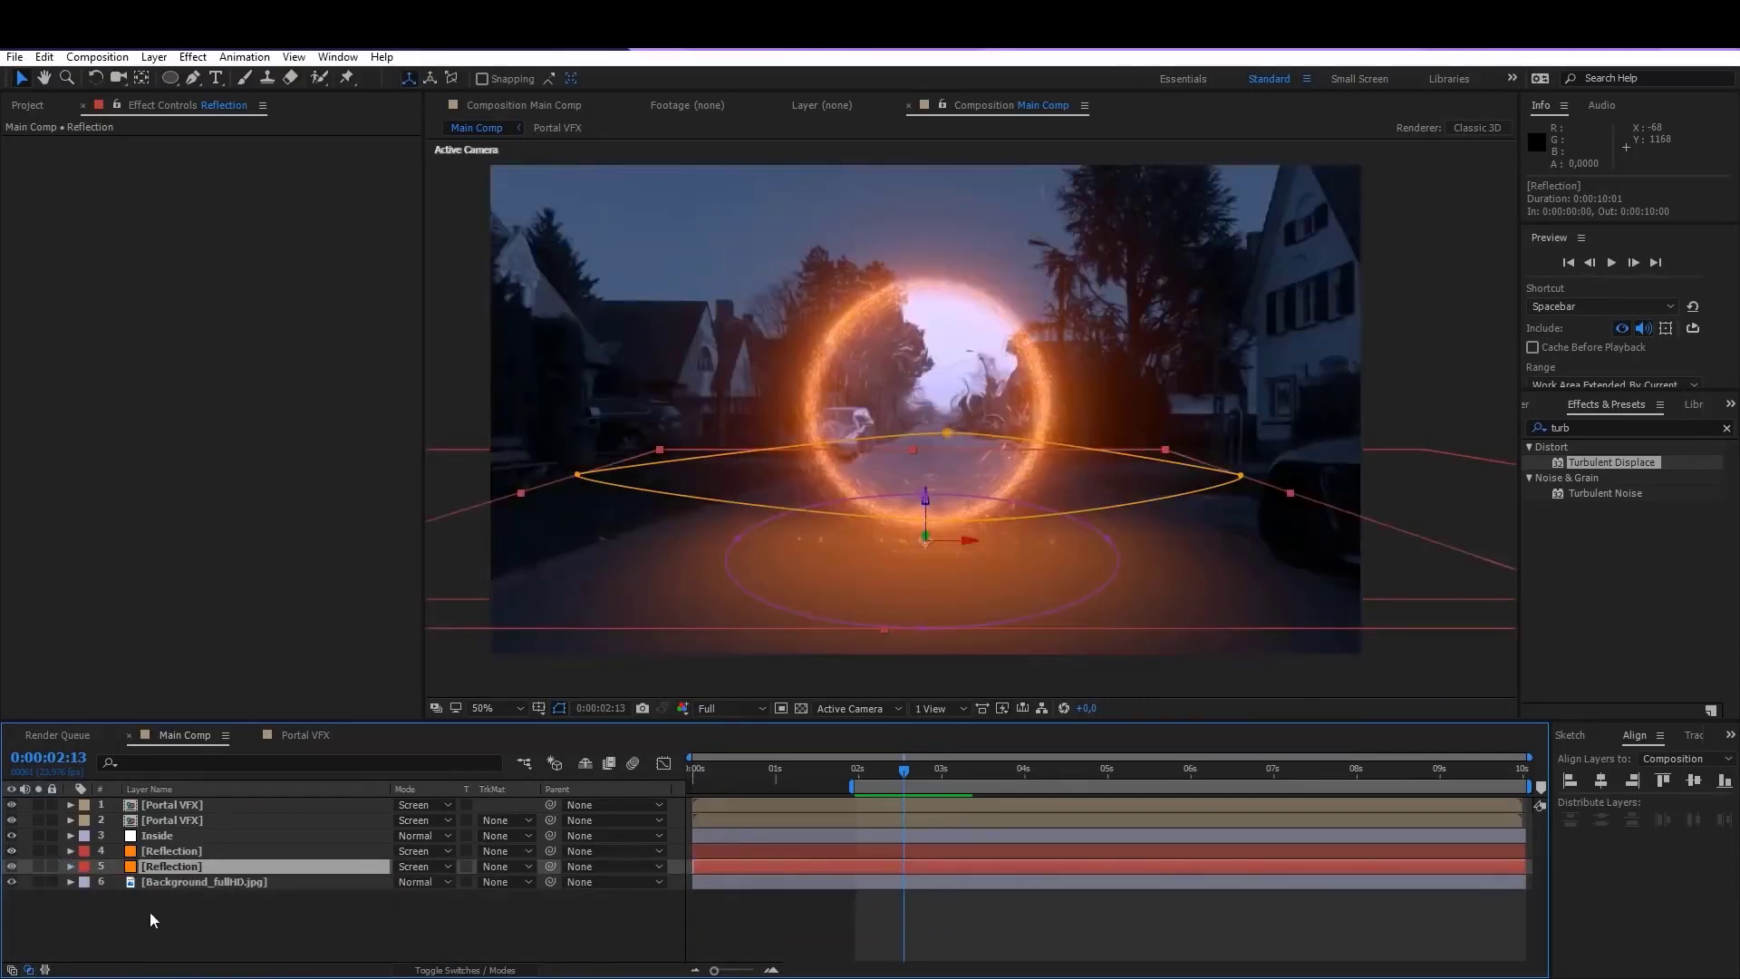
click(150, 911)
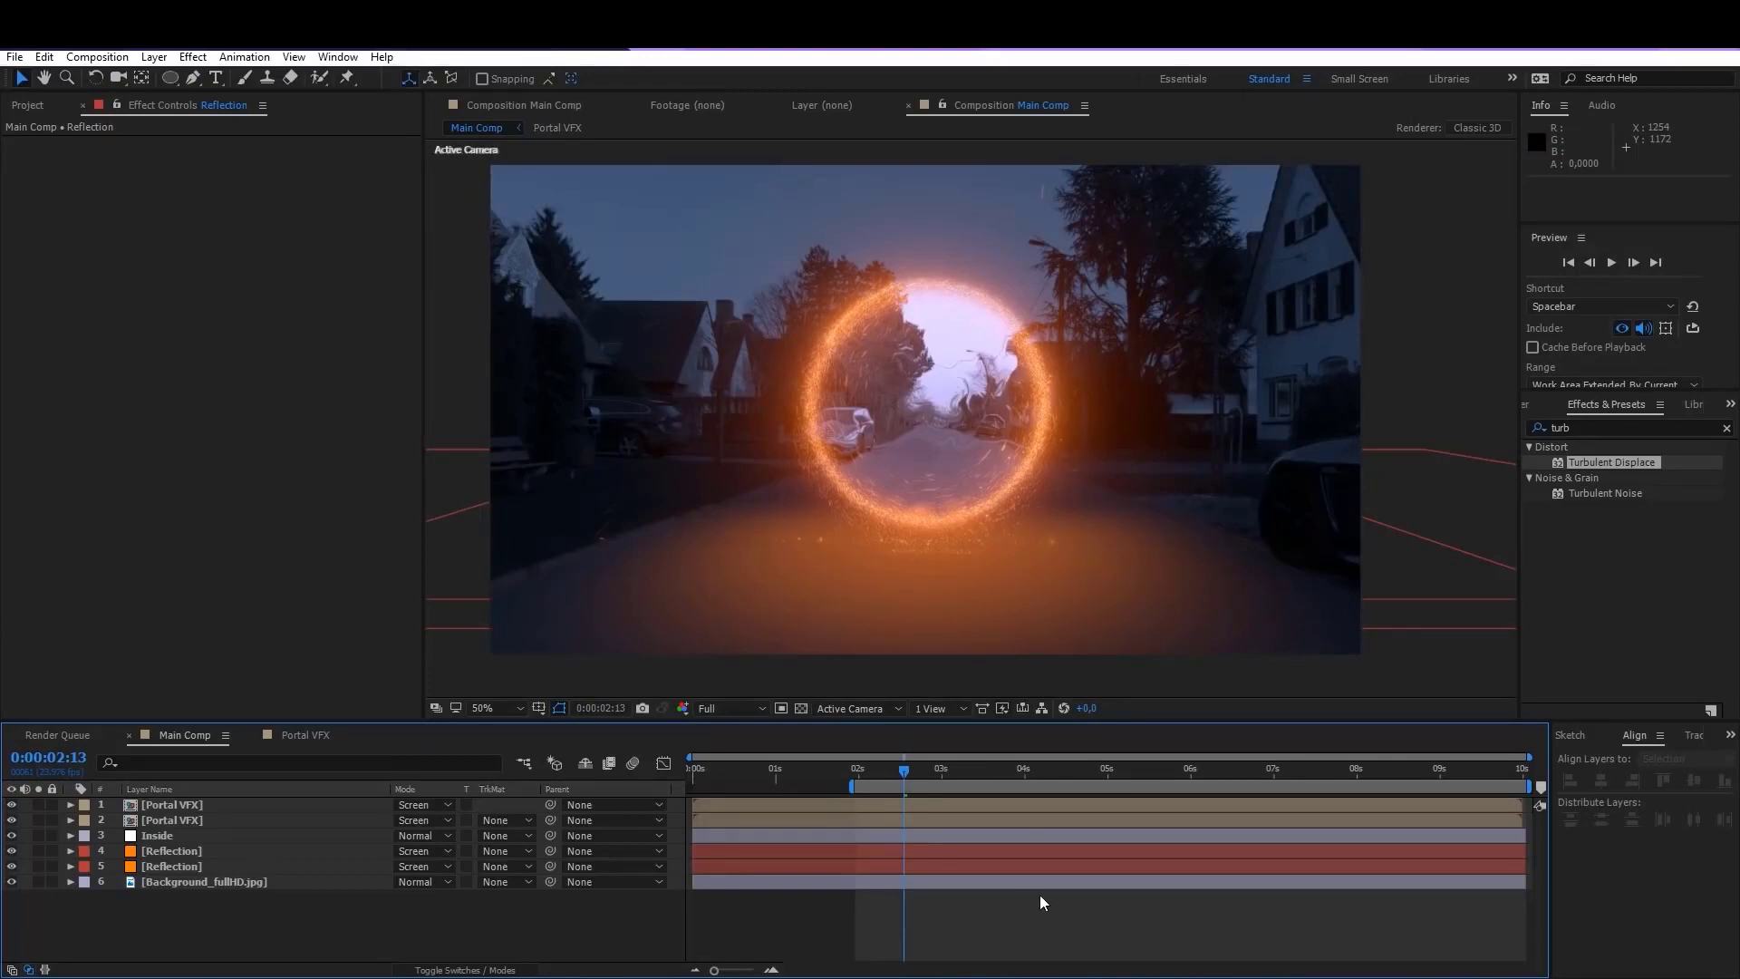
key(space)
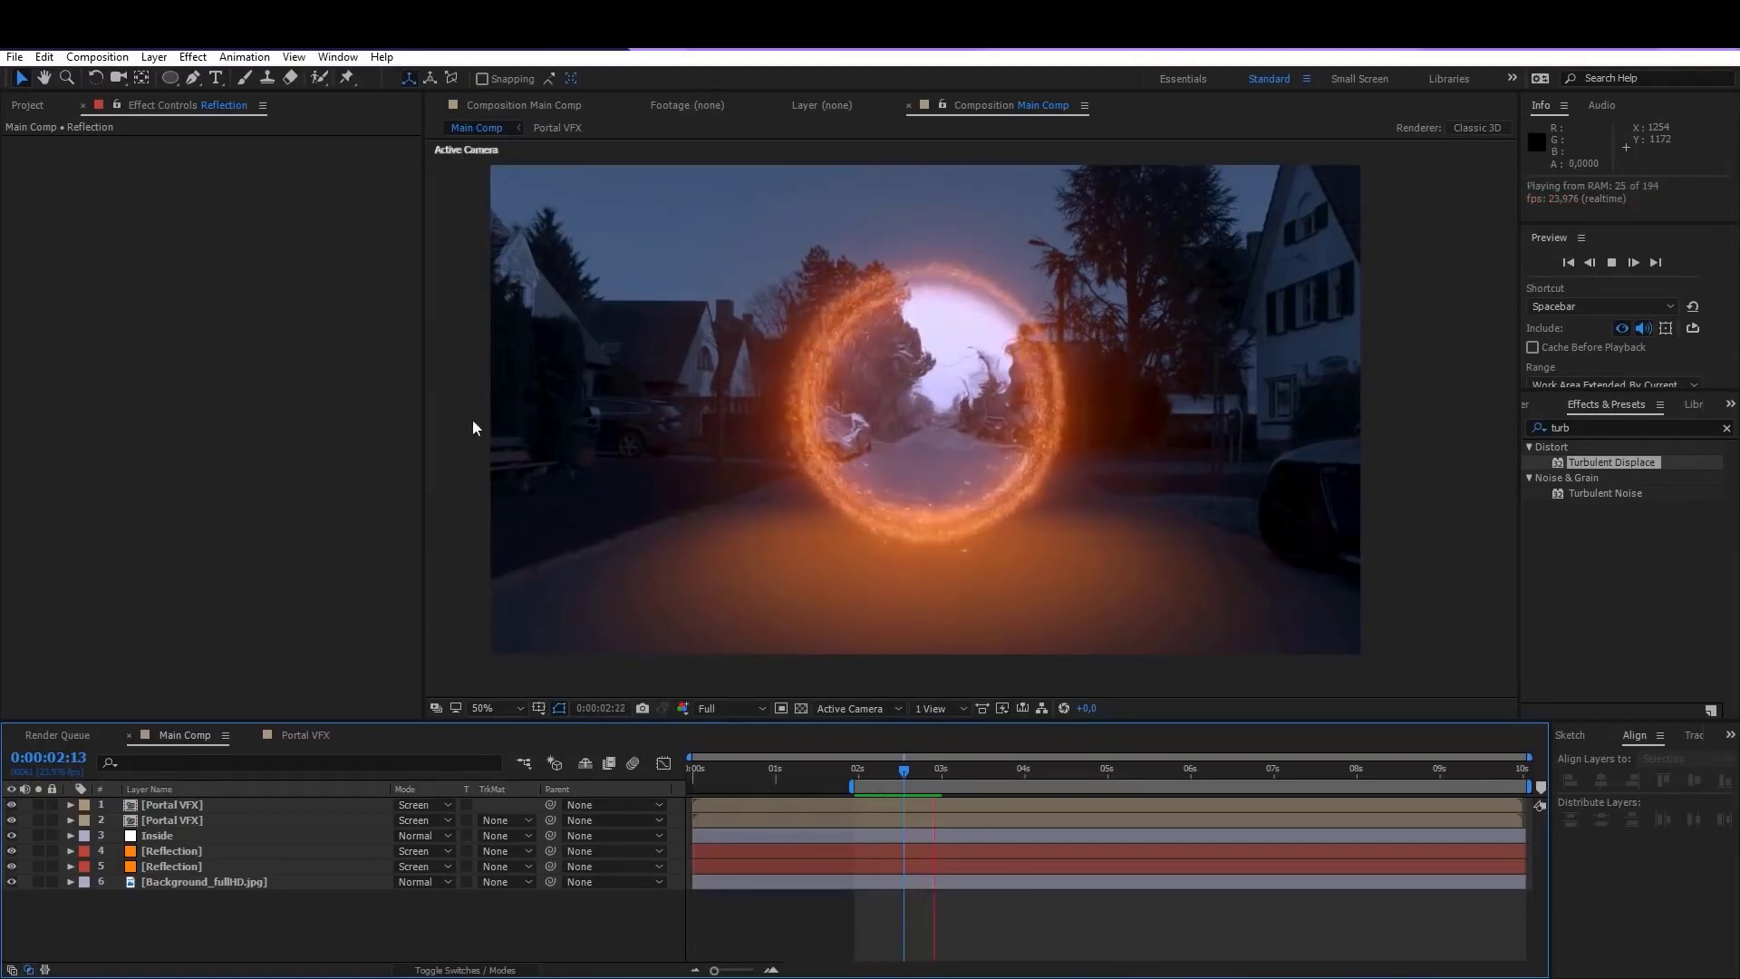
Step: Change the opacity expression of the lower Reflection layer to wiggle(35,15)
click(895, 776)
click(182, 864)
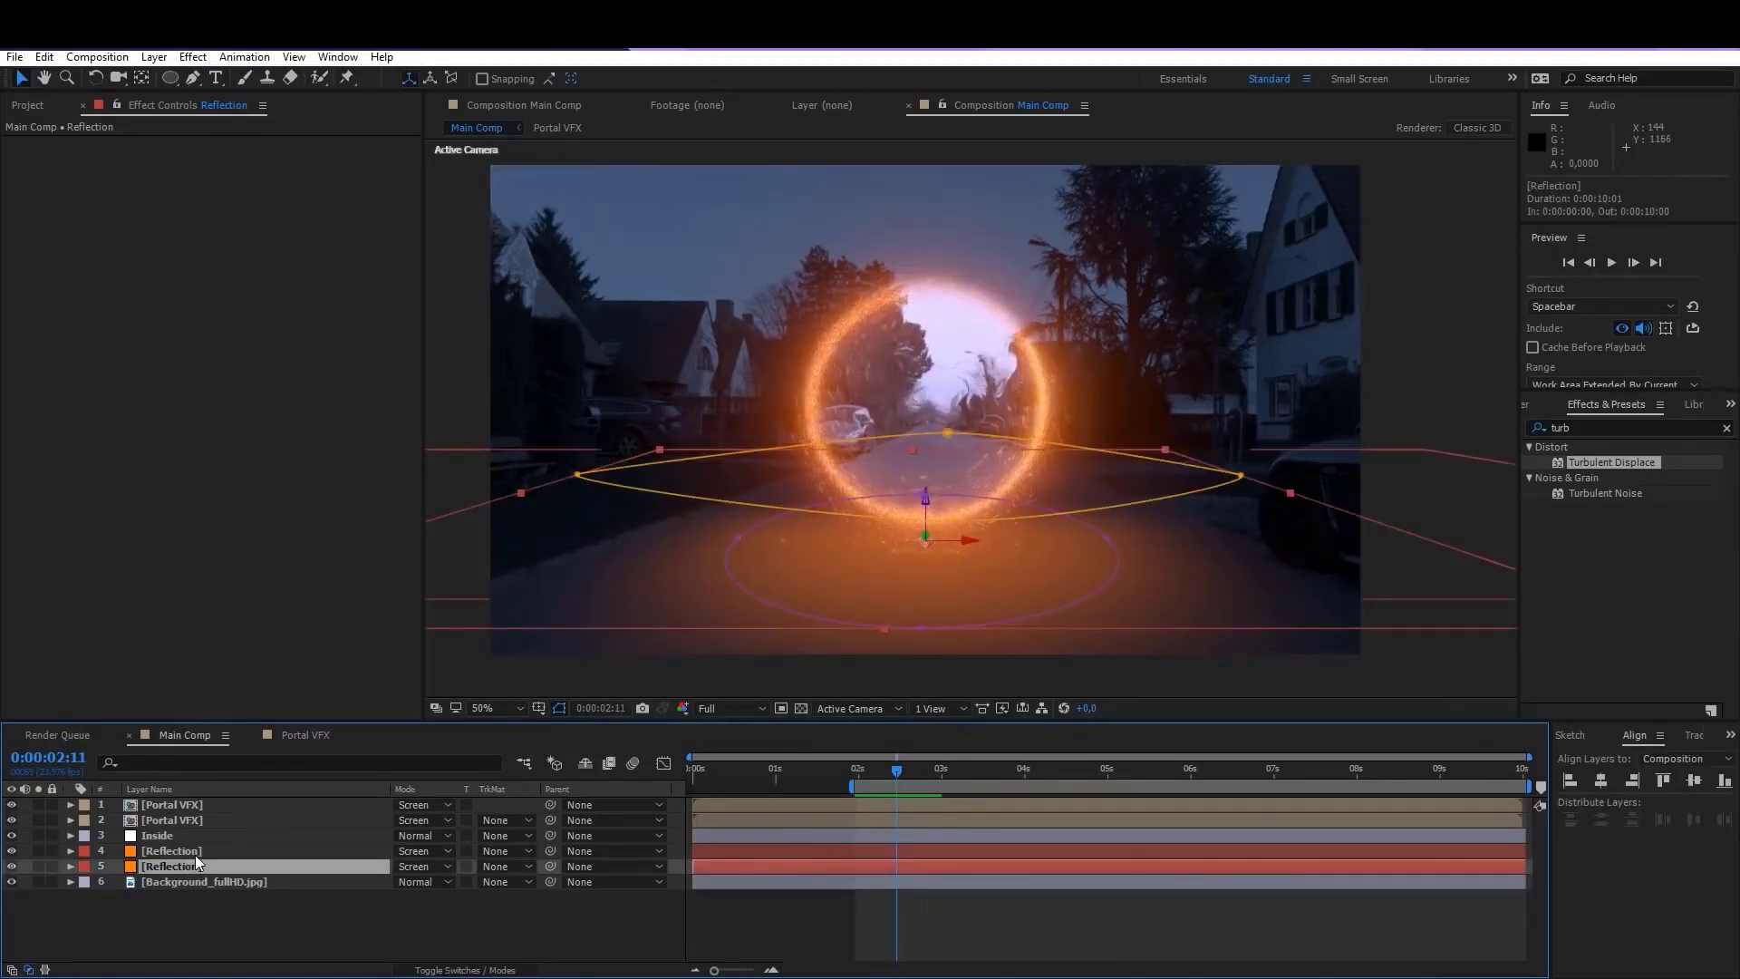
key(t)
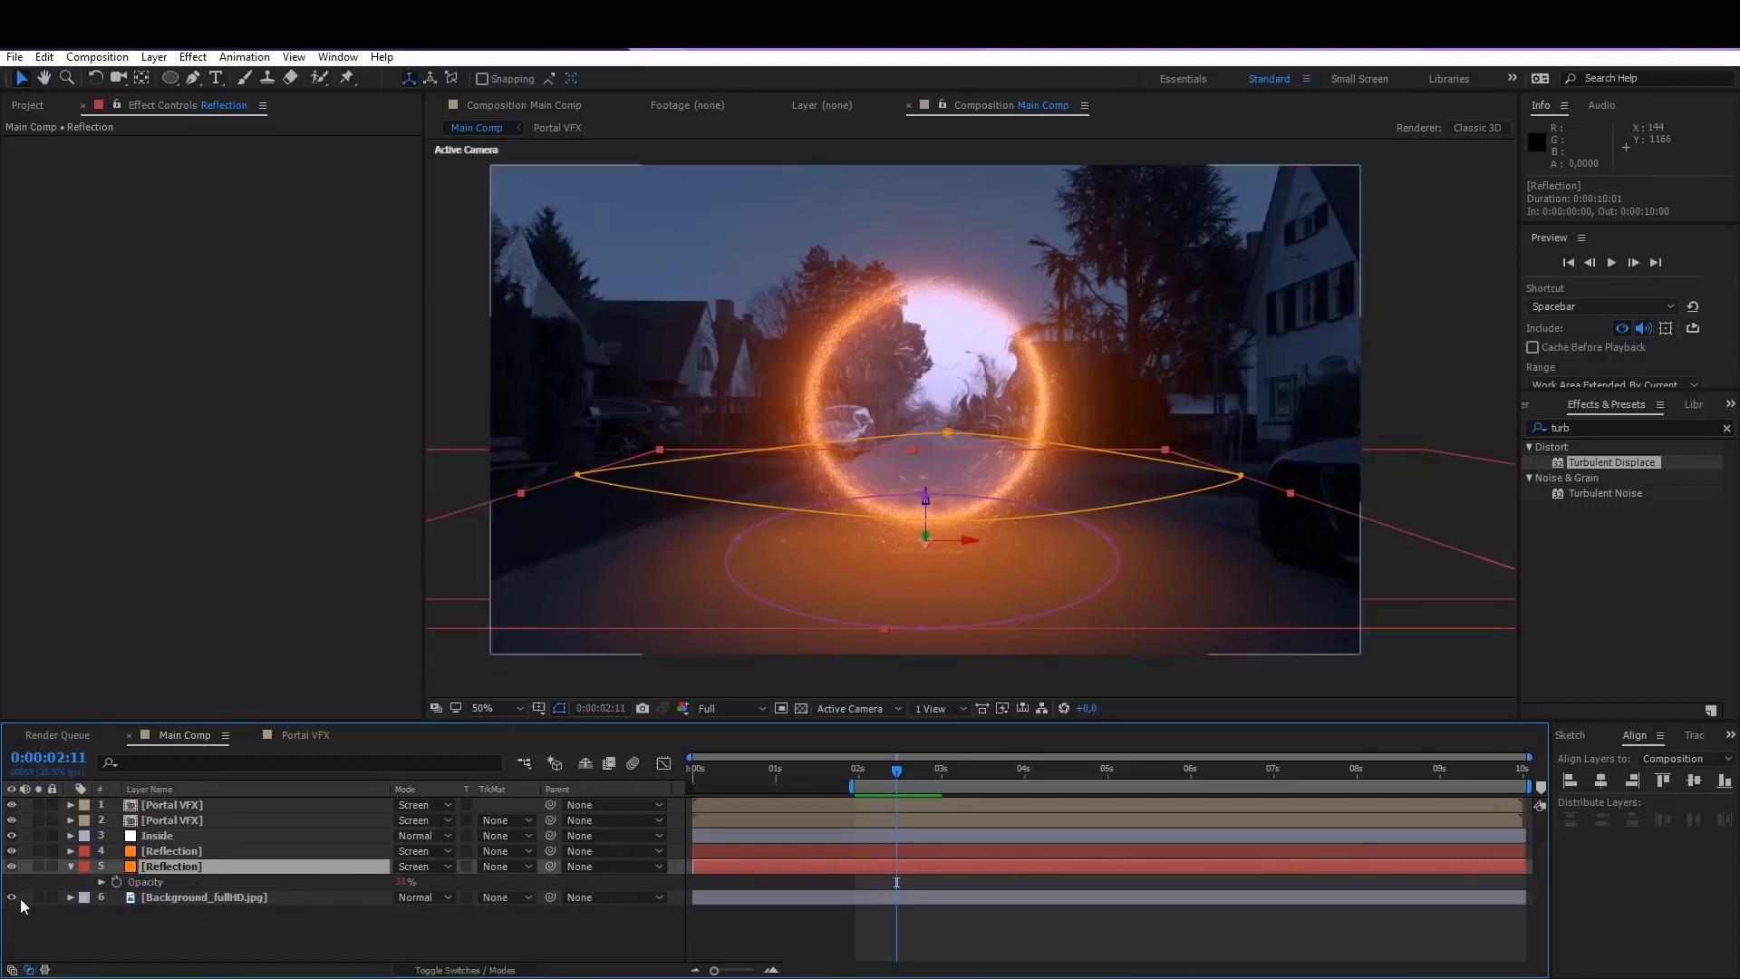
click(101, 881)
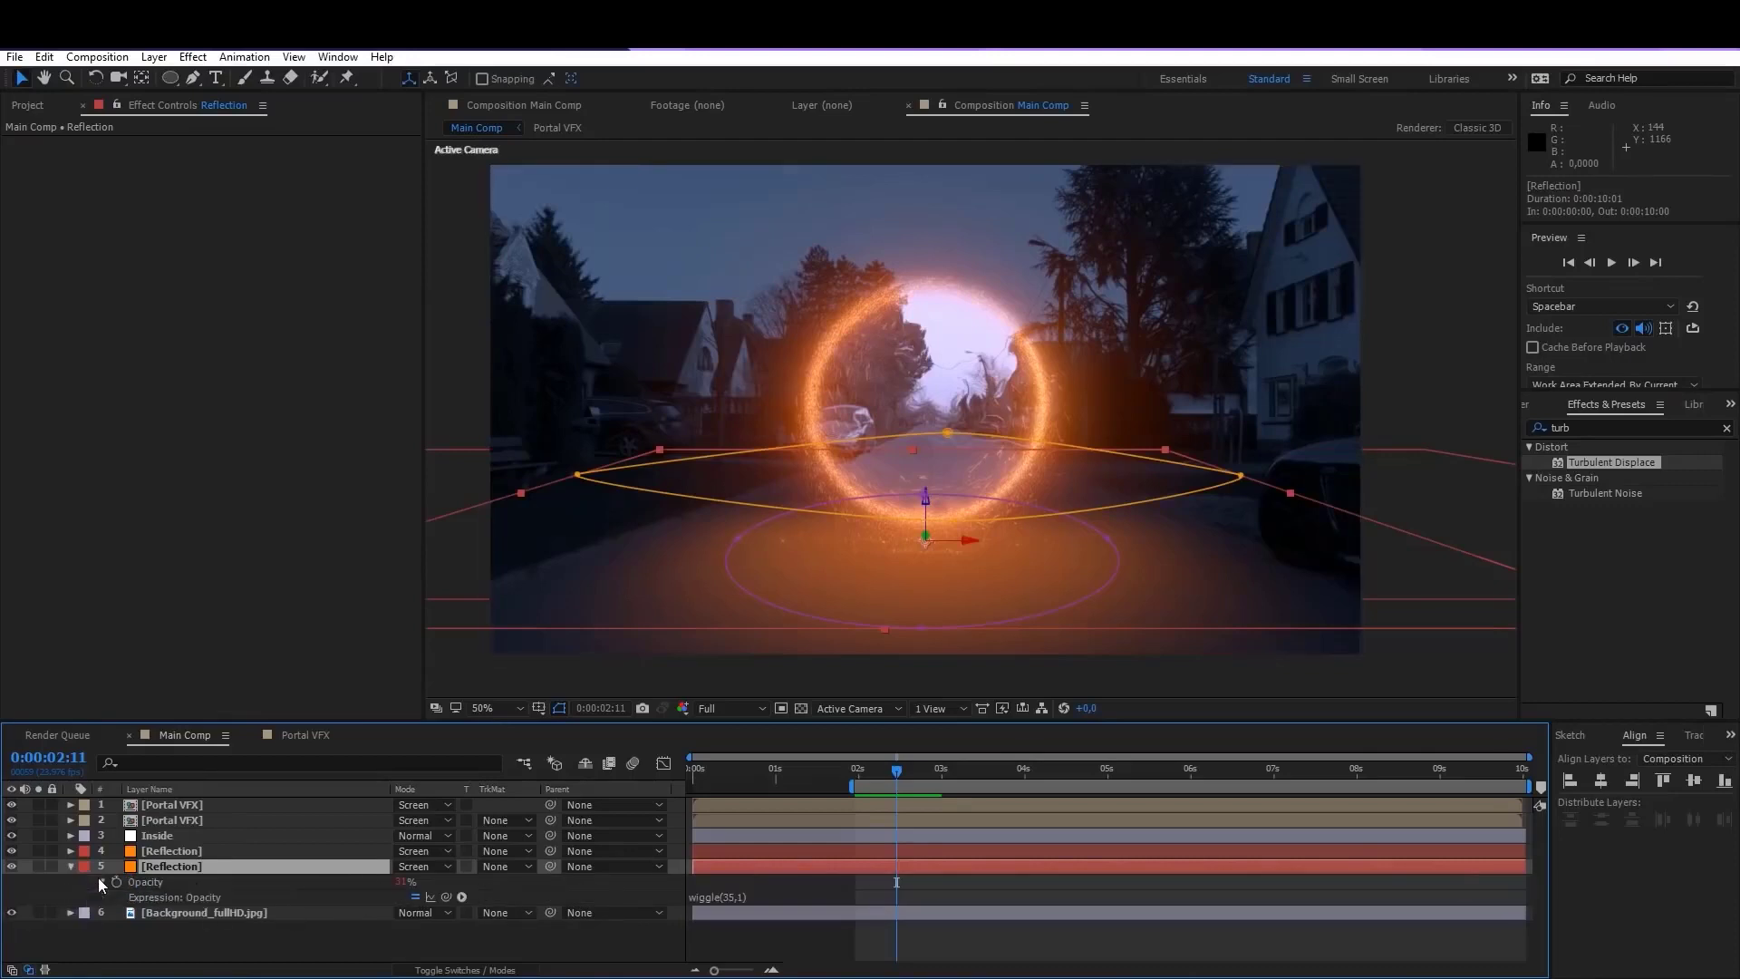
click(743, 899)
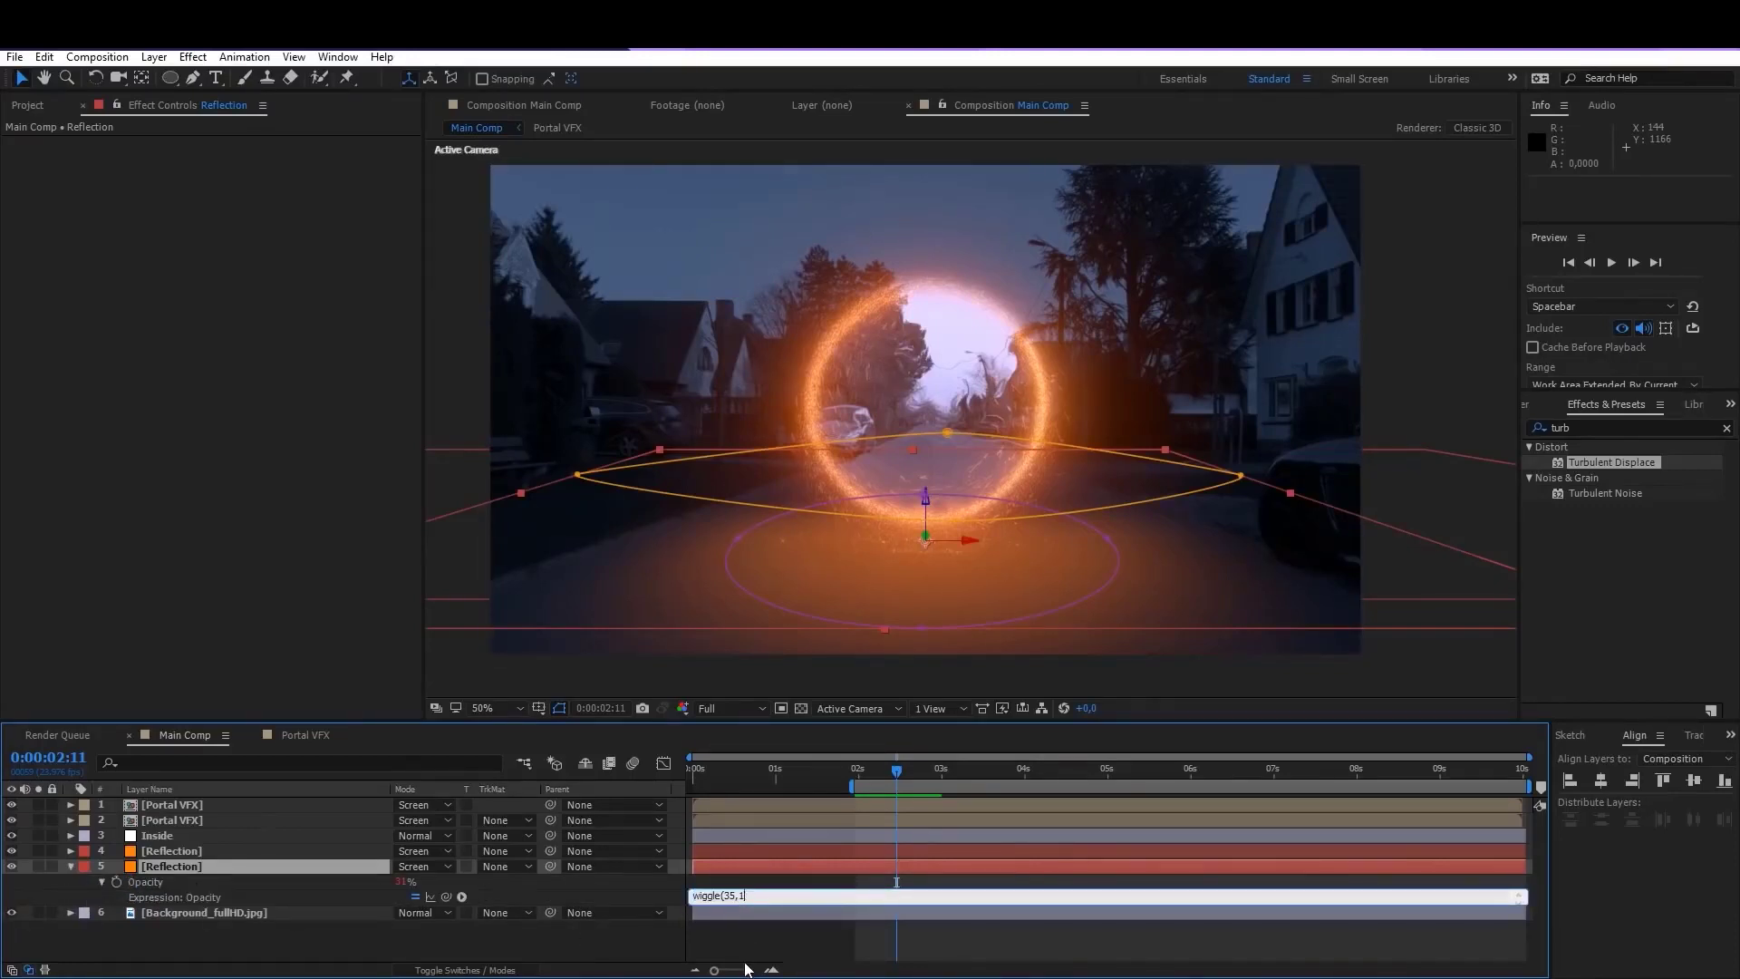
text(5))
click(763, 944)
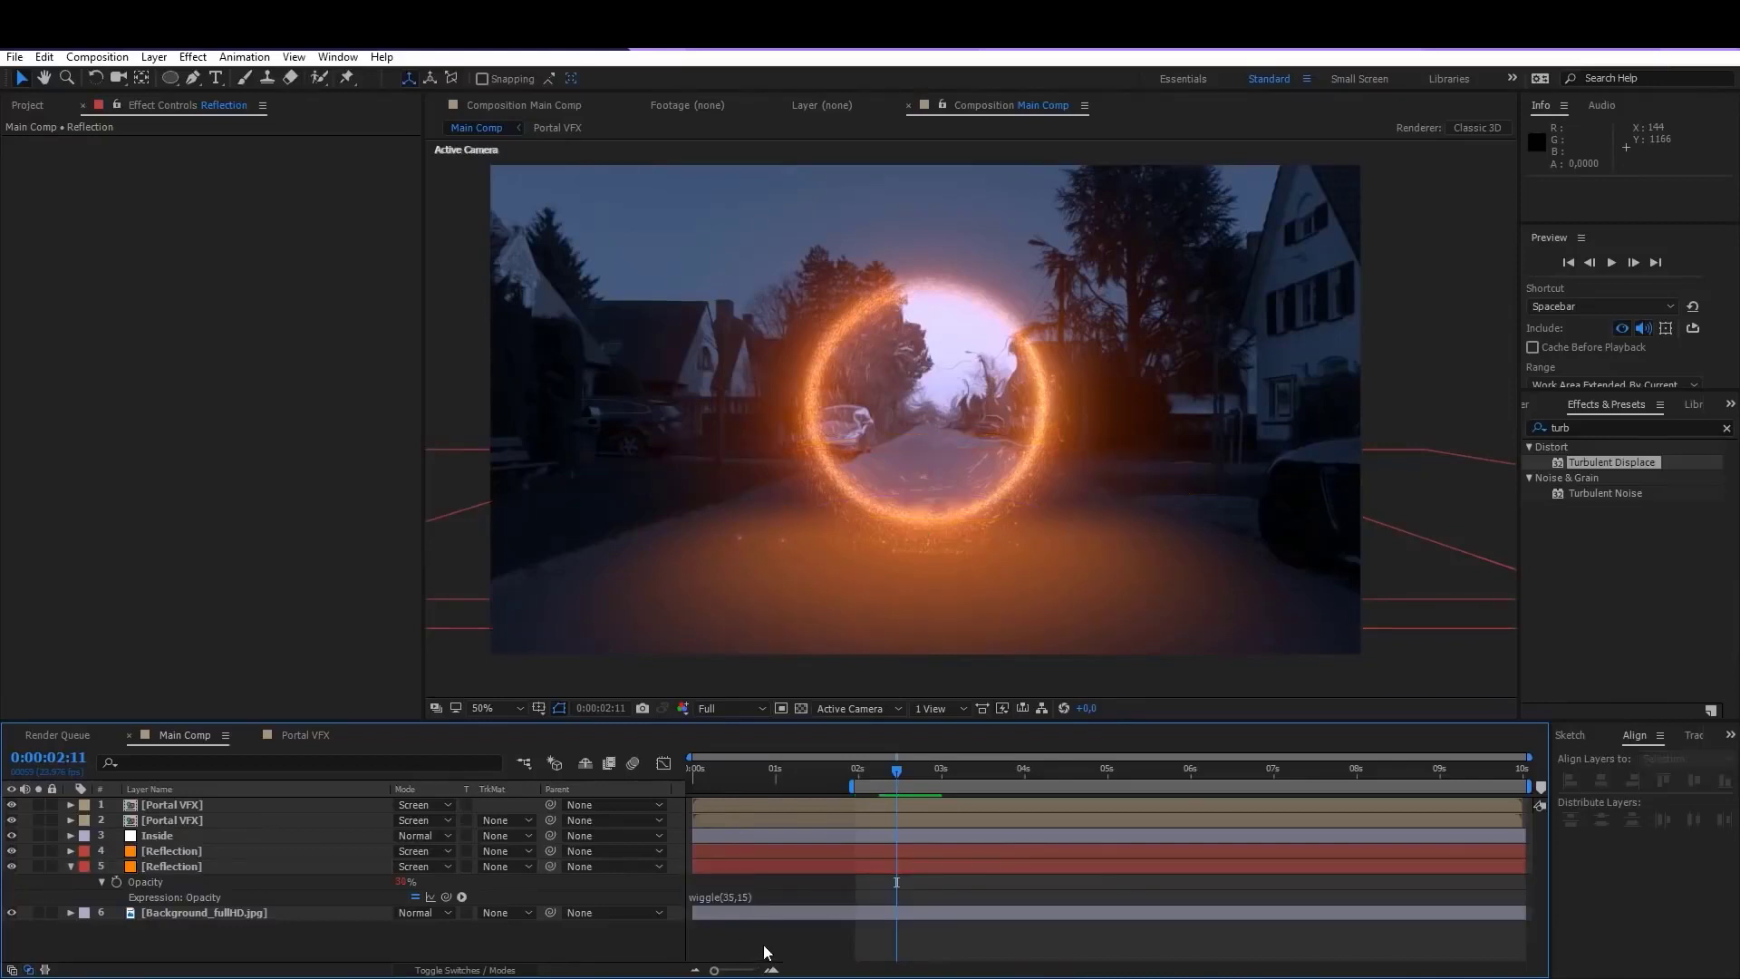
Step: Set the lower Reflection layer's base opacity to 20% and check the road light at several frames
click(921, 766)
drag(922, 764, 899, 767)
click(407, 882)
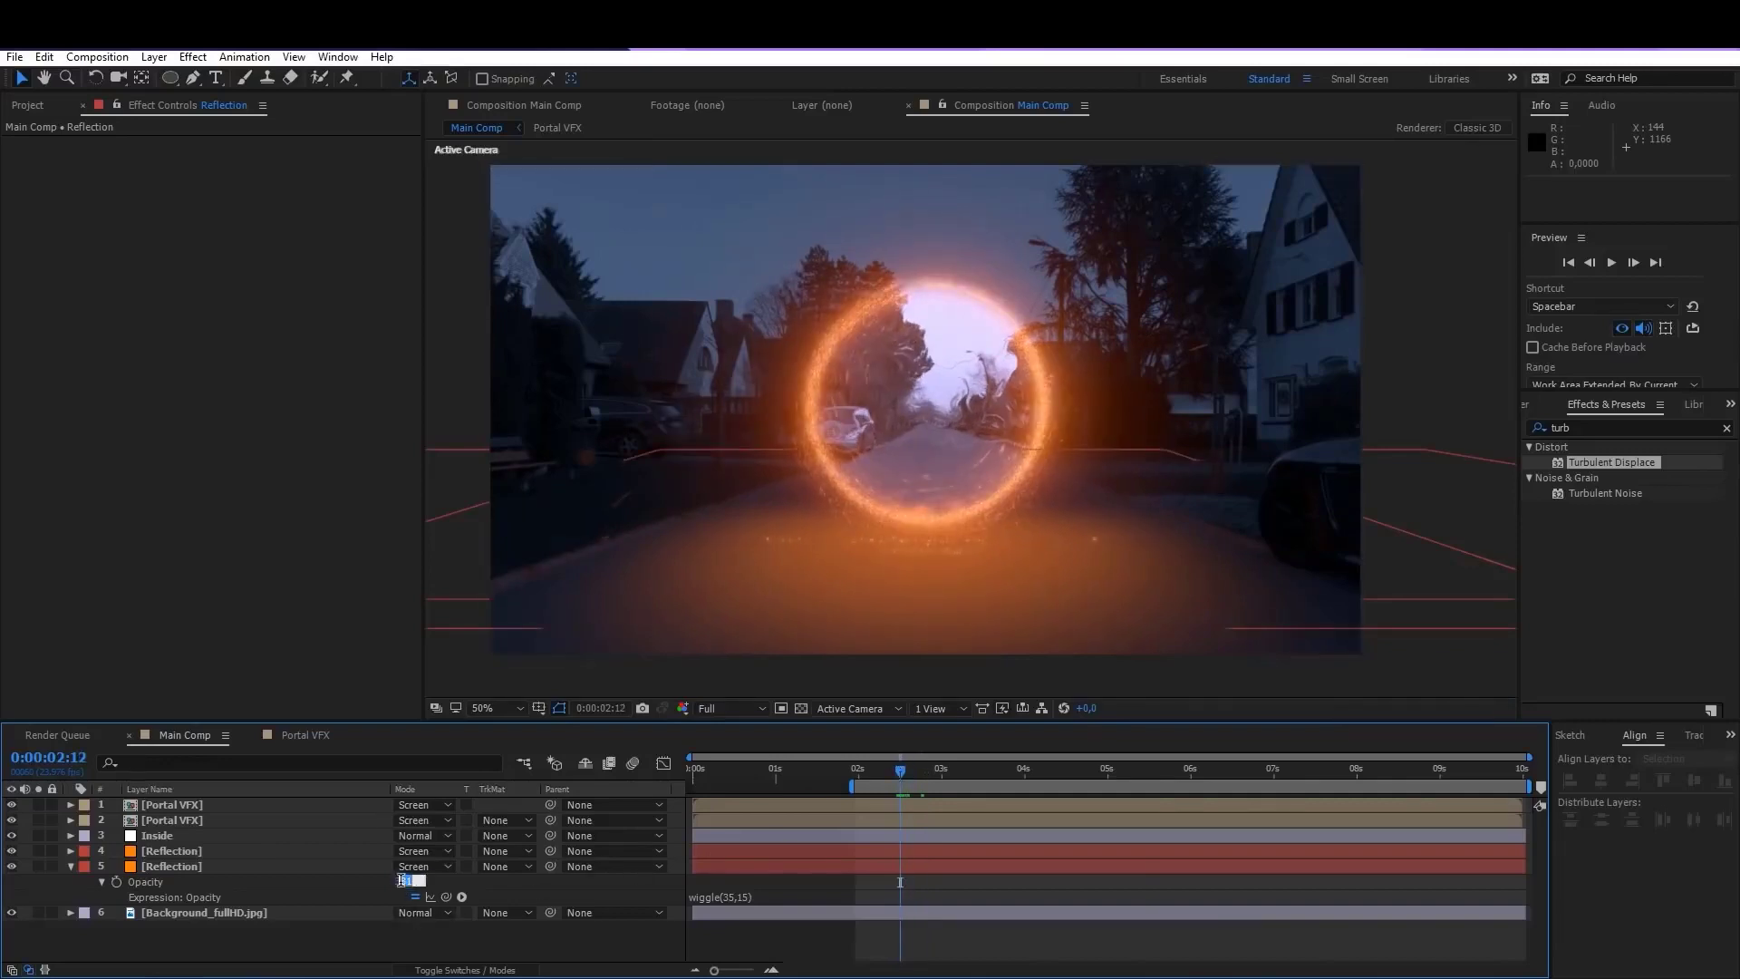
text(20)
key(Return)
click(778, 948)
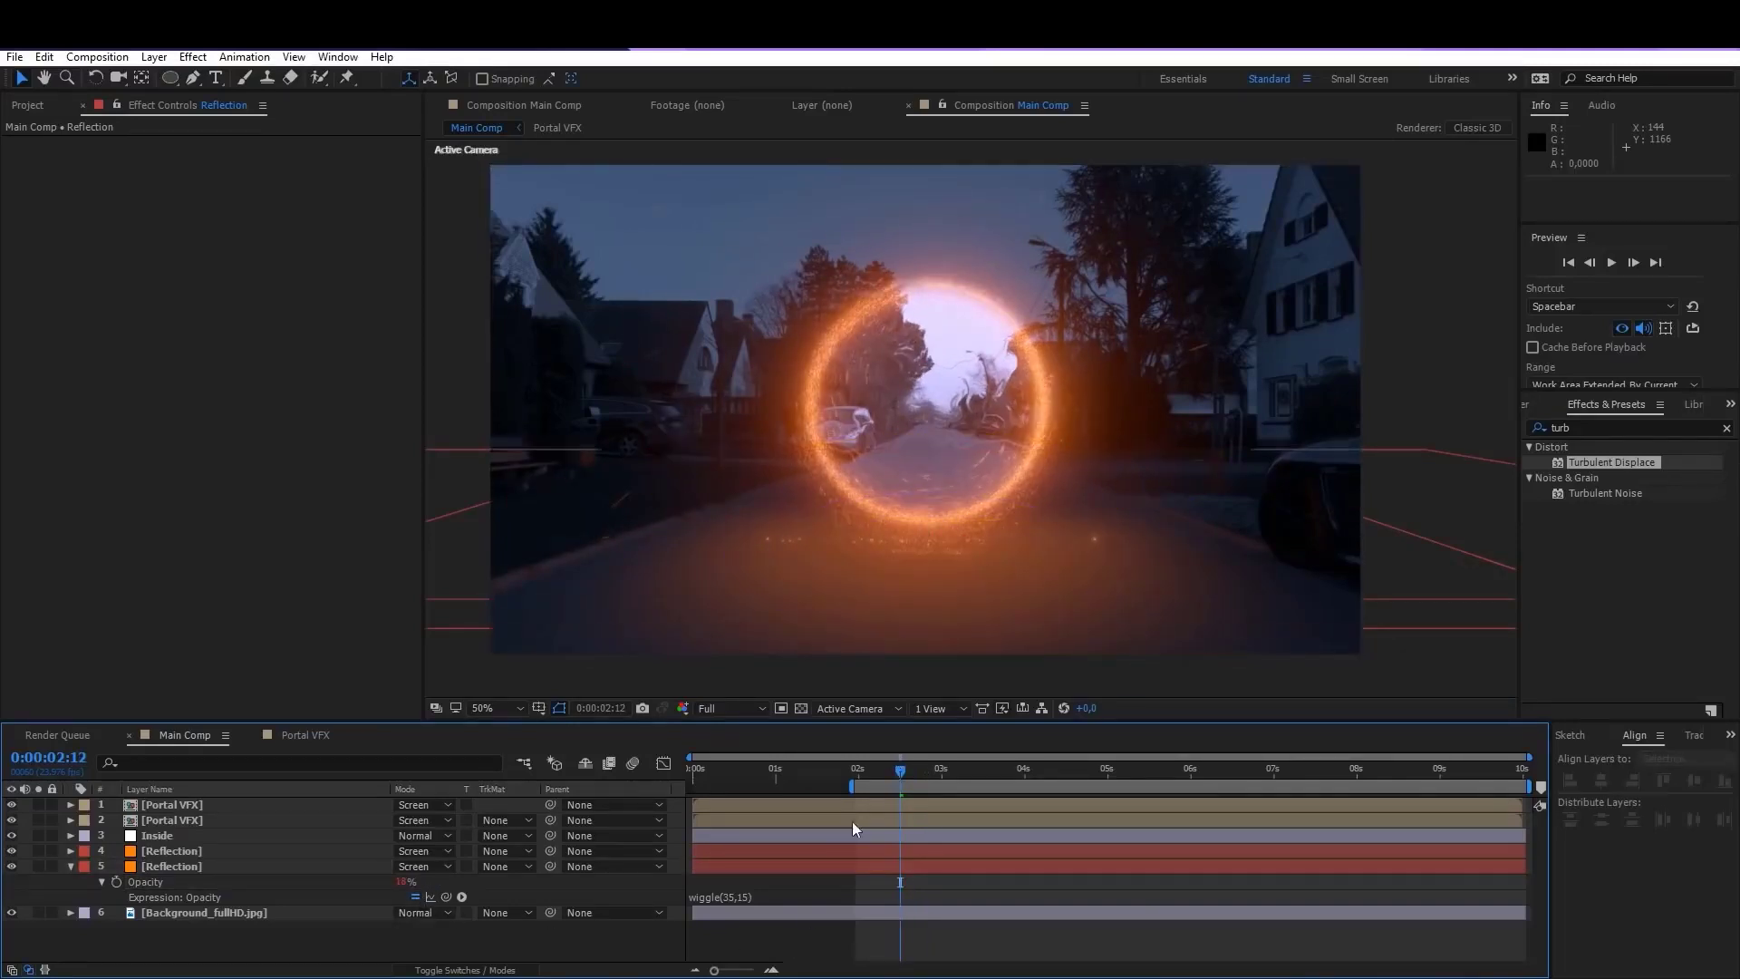
click(939, 768)
click(1008, 770)
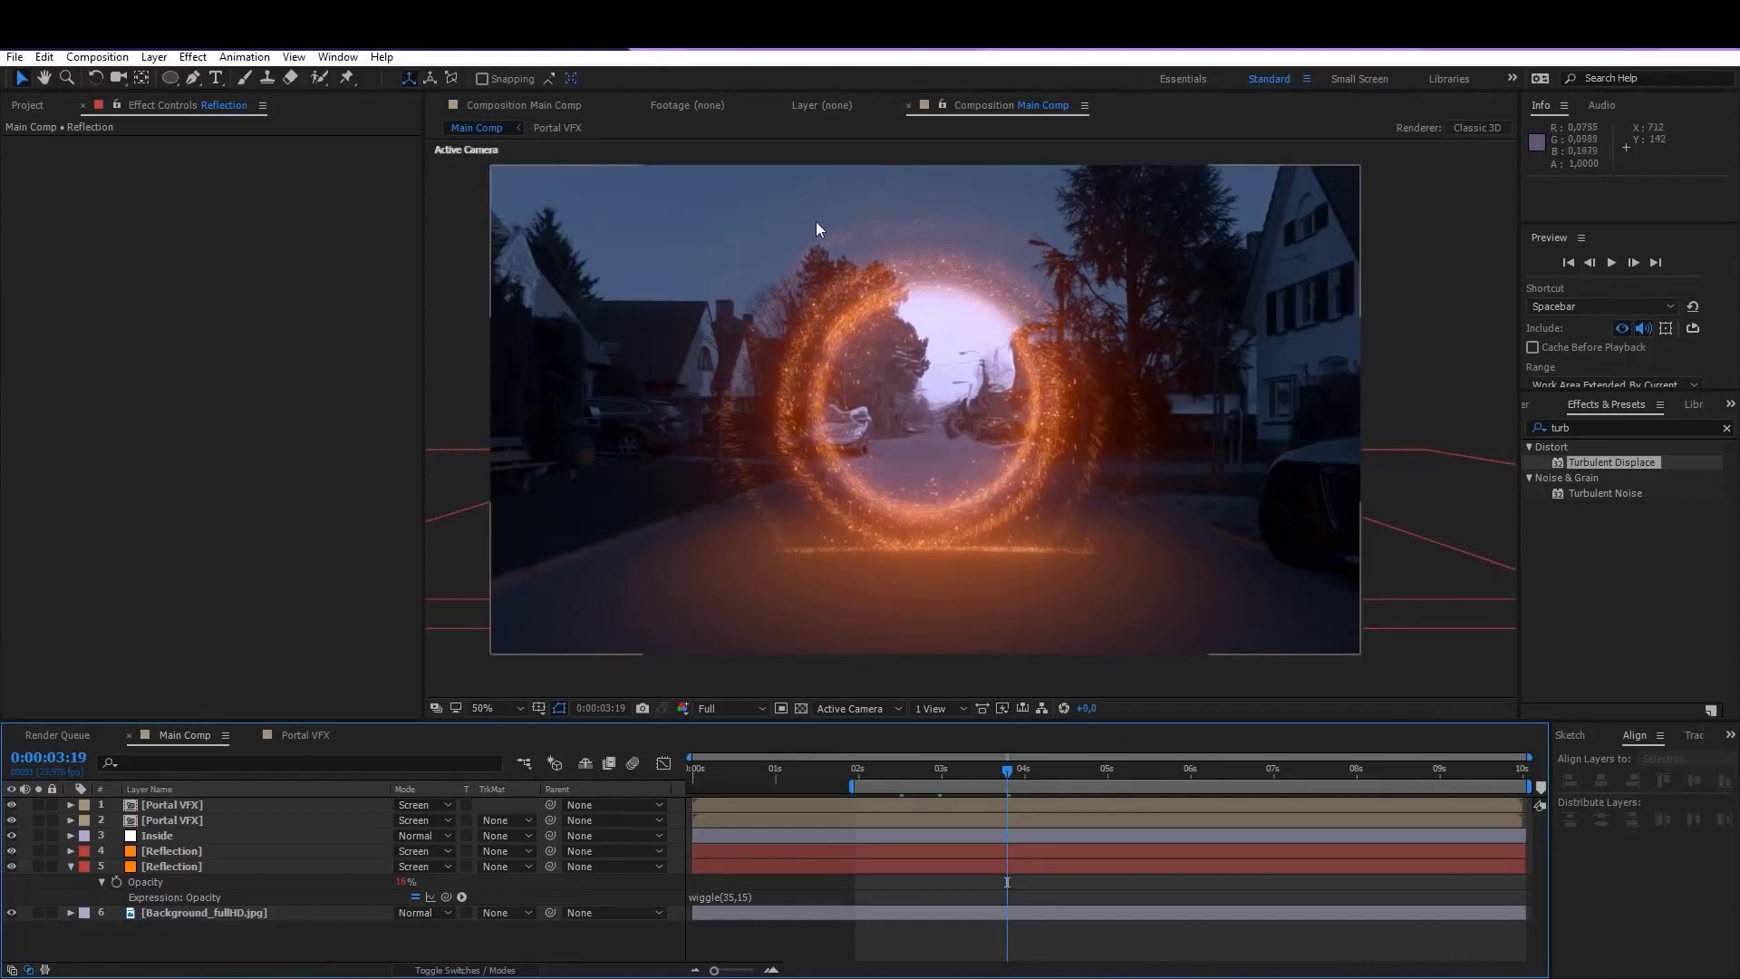
Step: Add an adjustment layer named Shake above all layers in the main composition
right_click(408, 938)
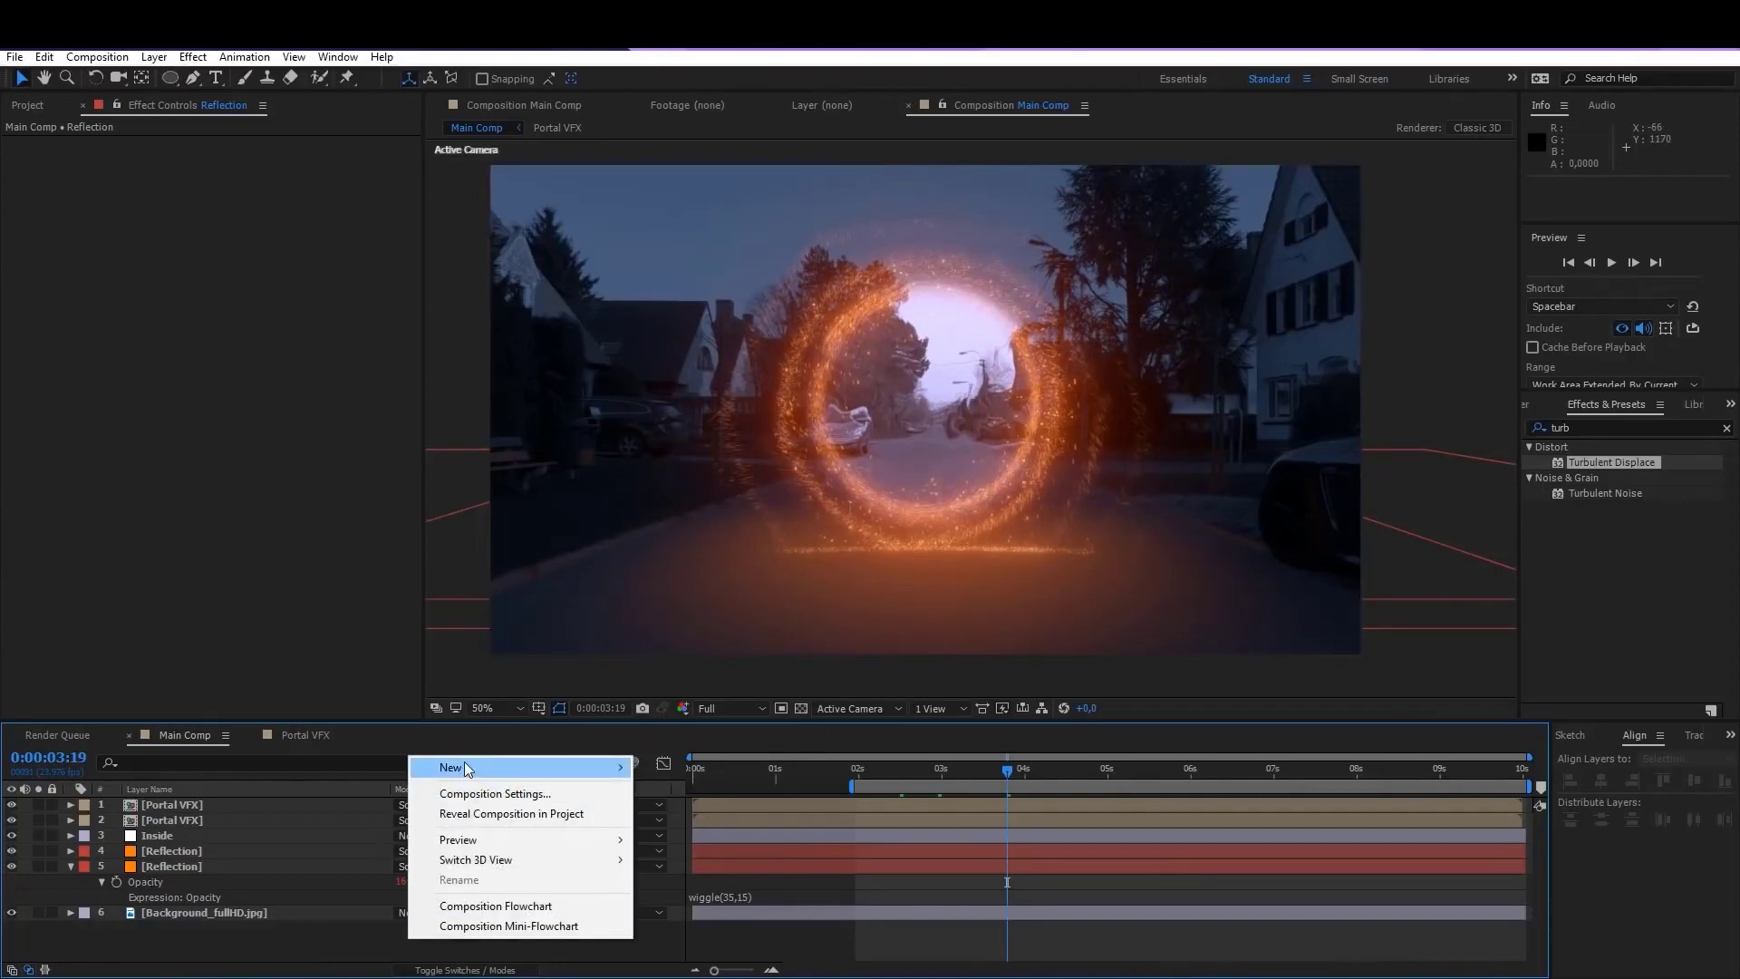
mouse_move(464, 768)
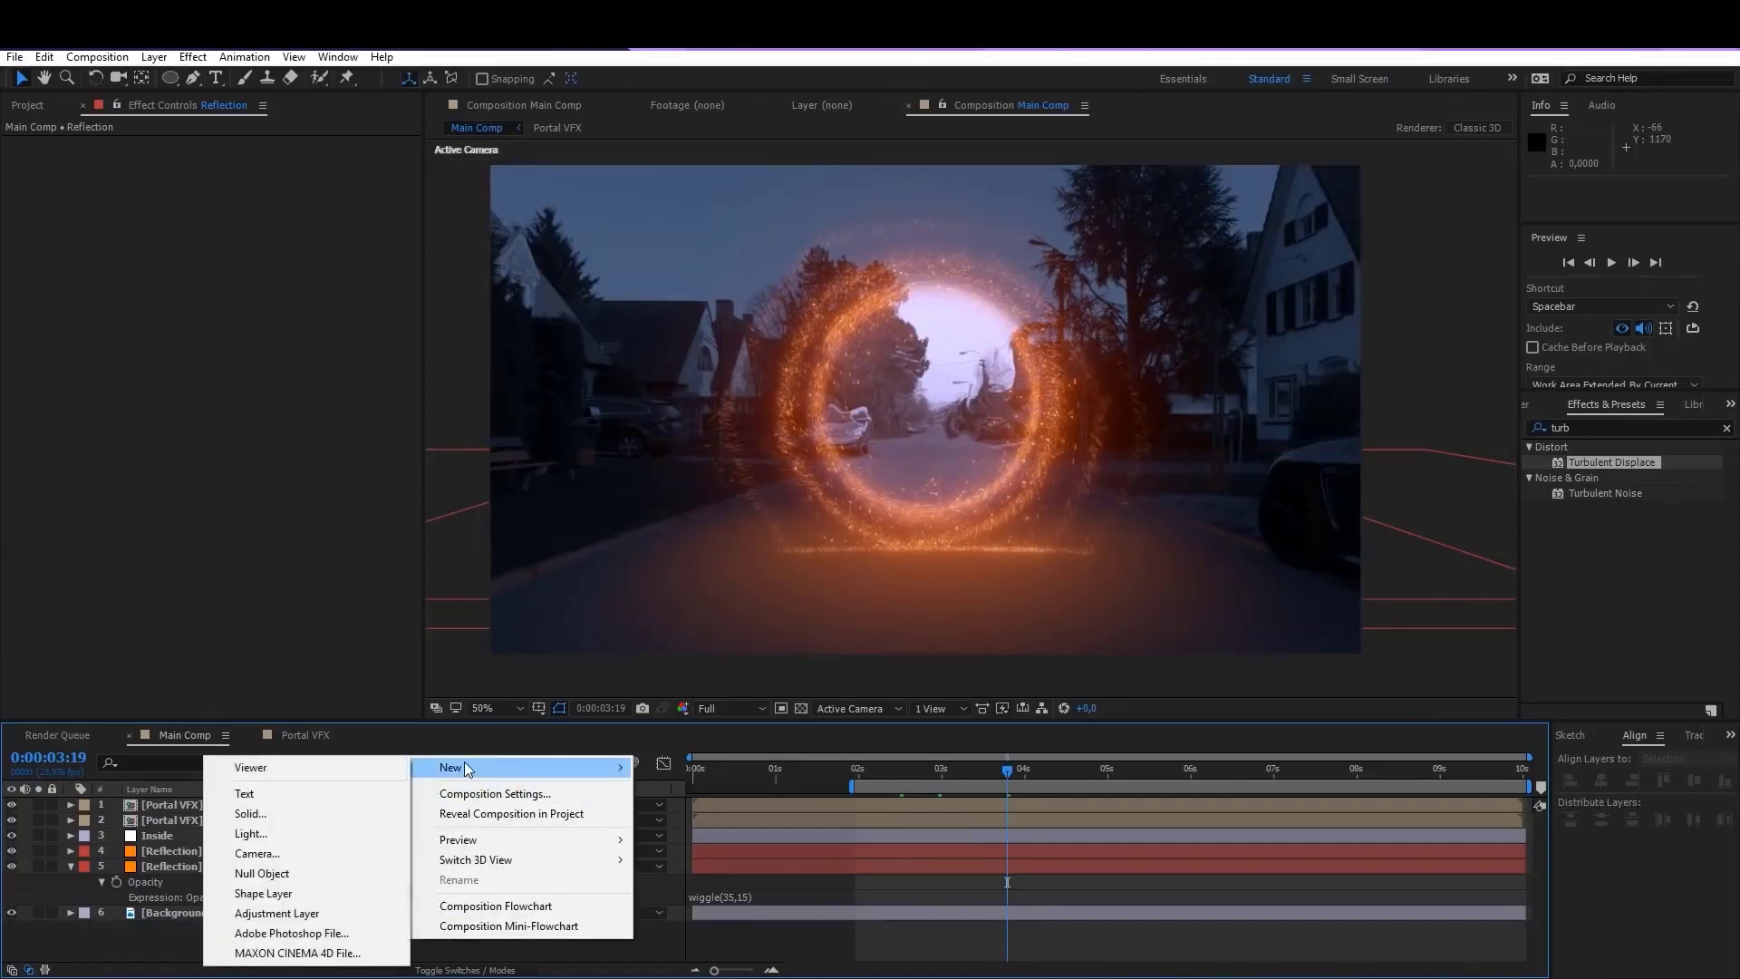
click(263, 912)
key(Return)
text(Shake)
key(Return)
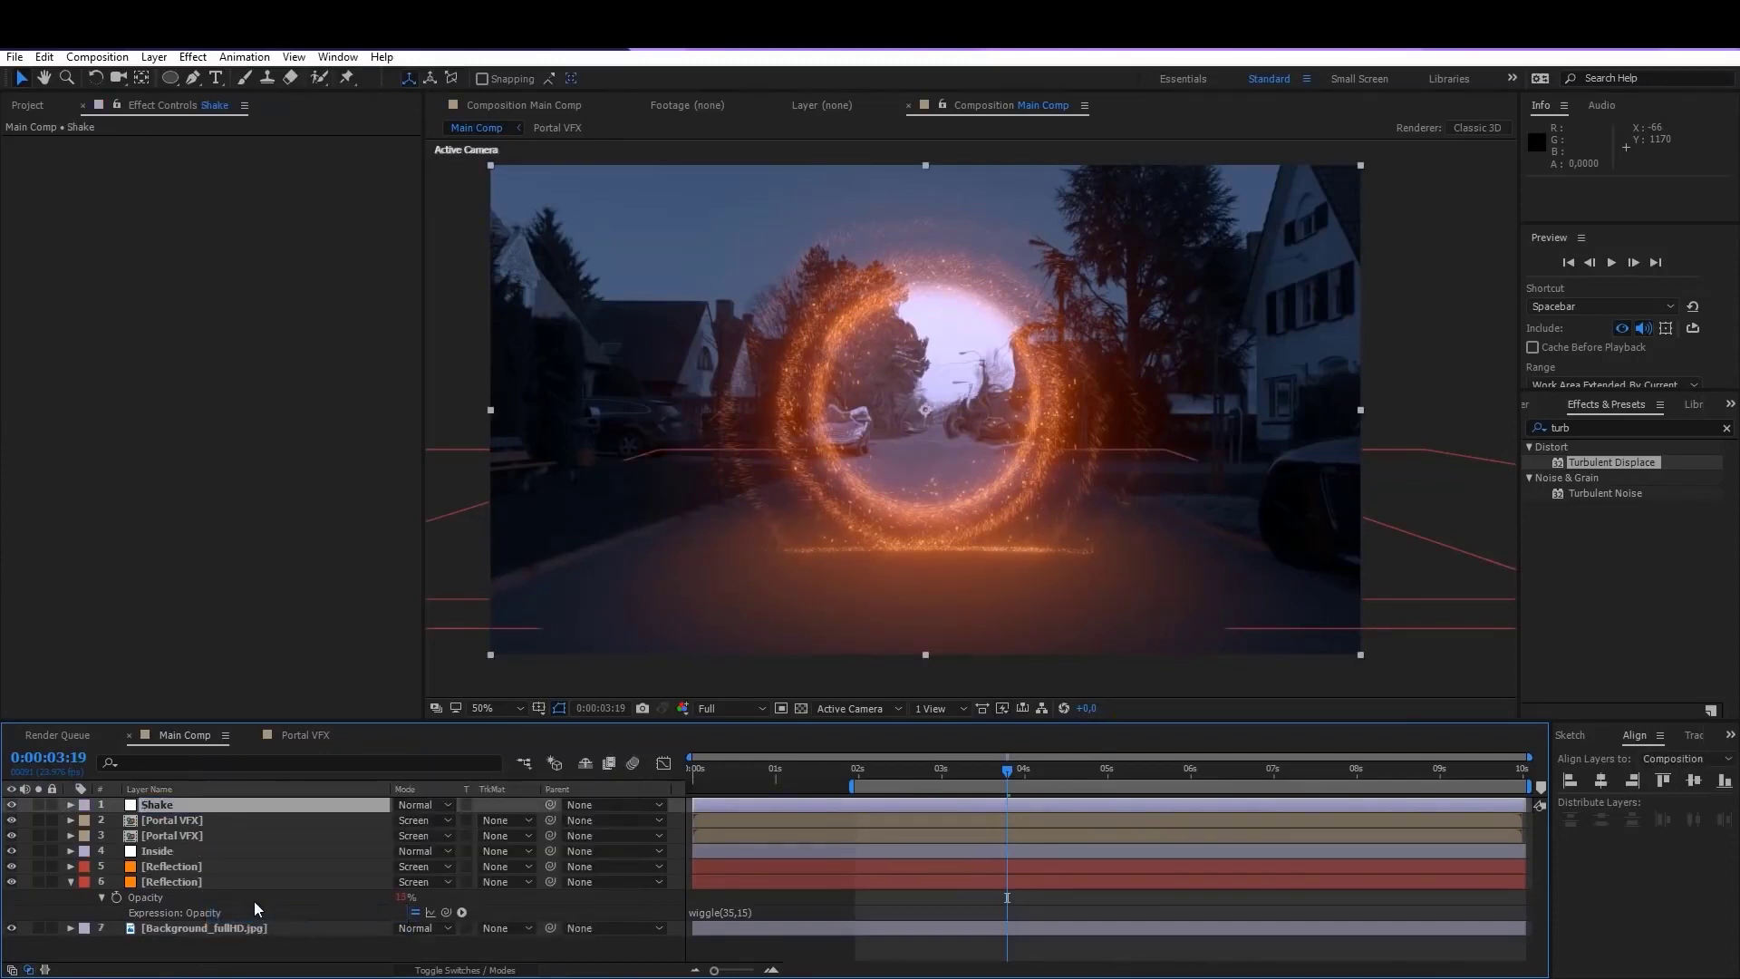
Step: Search the effects and presets for wiggle and apply Wiggle Preset V2 to the Shake layer
click(1586, 426)
text(wi)
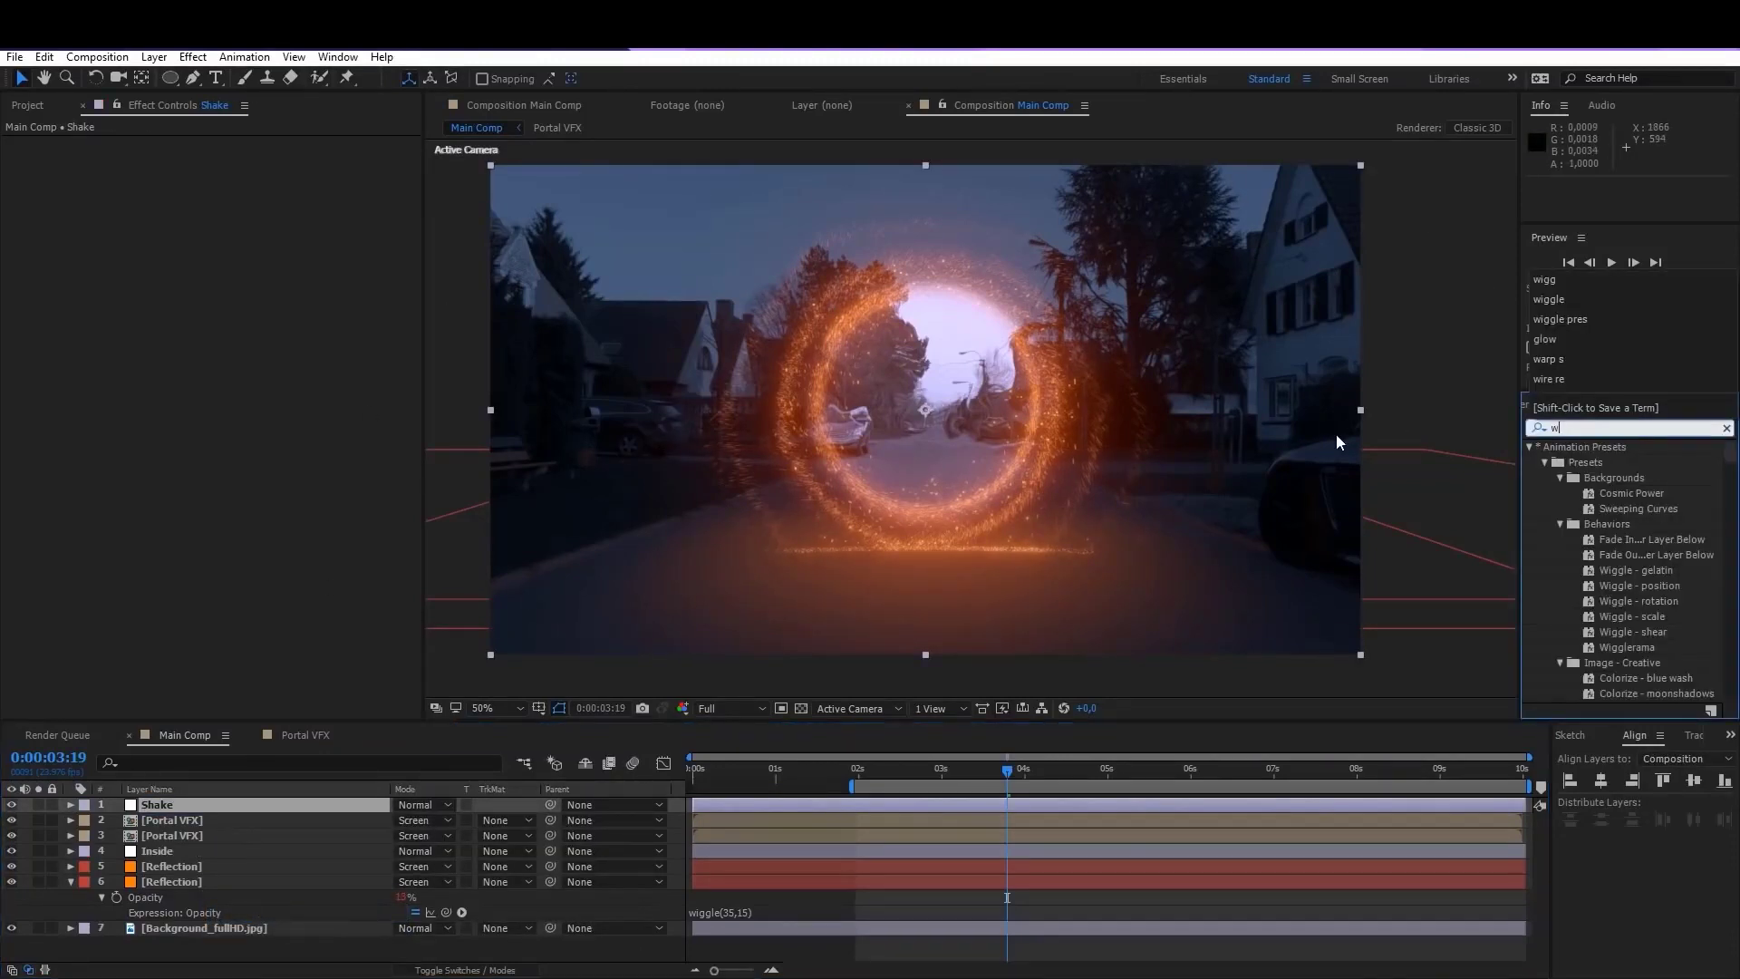
text(ggle)
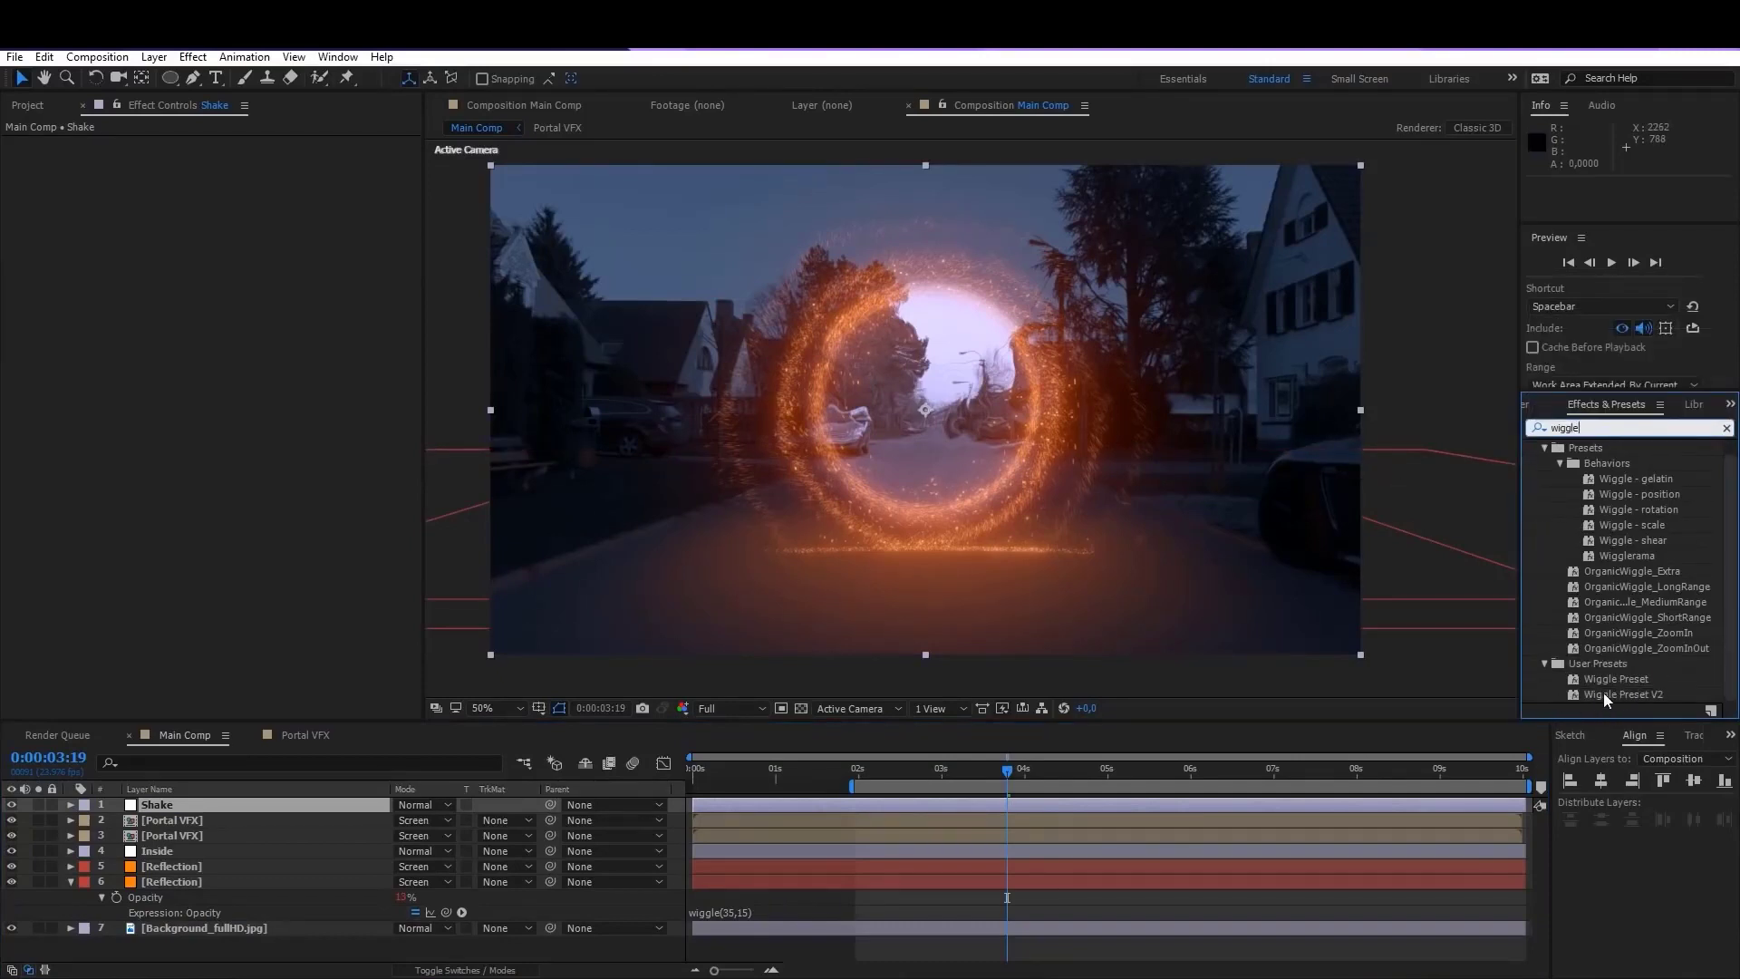
drag(1602, 693, 210, 807)
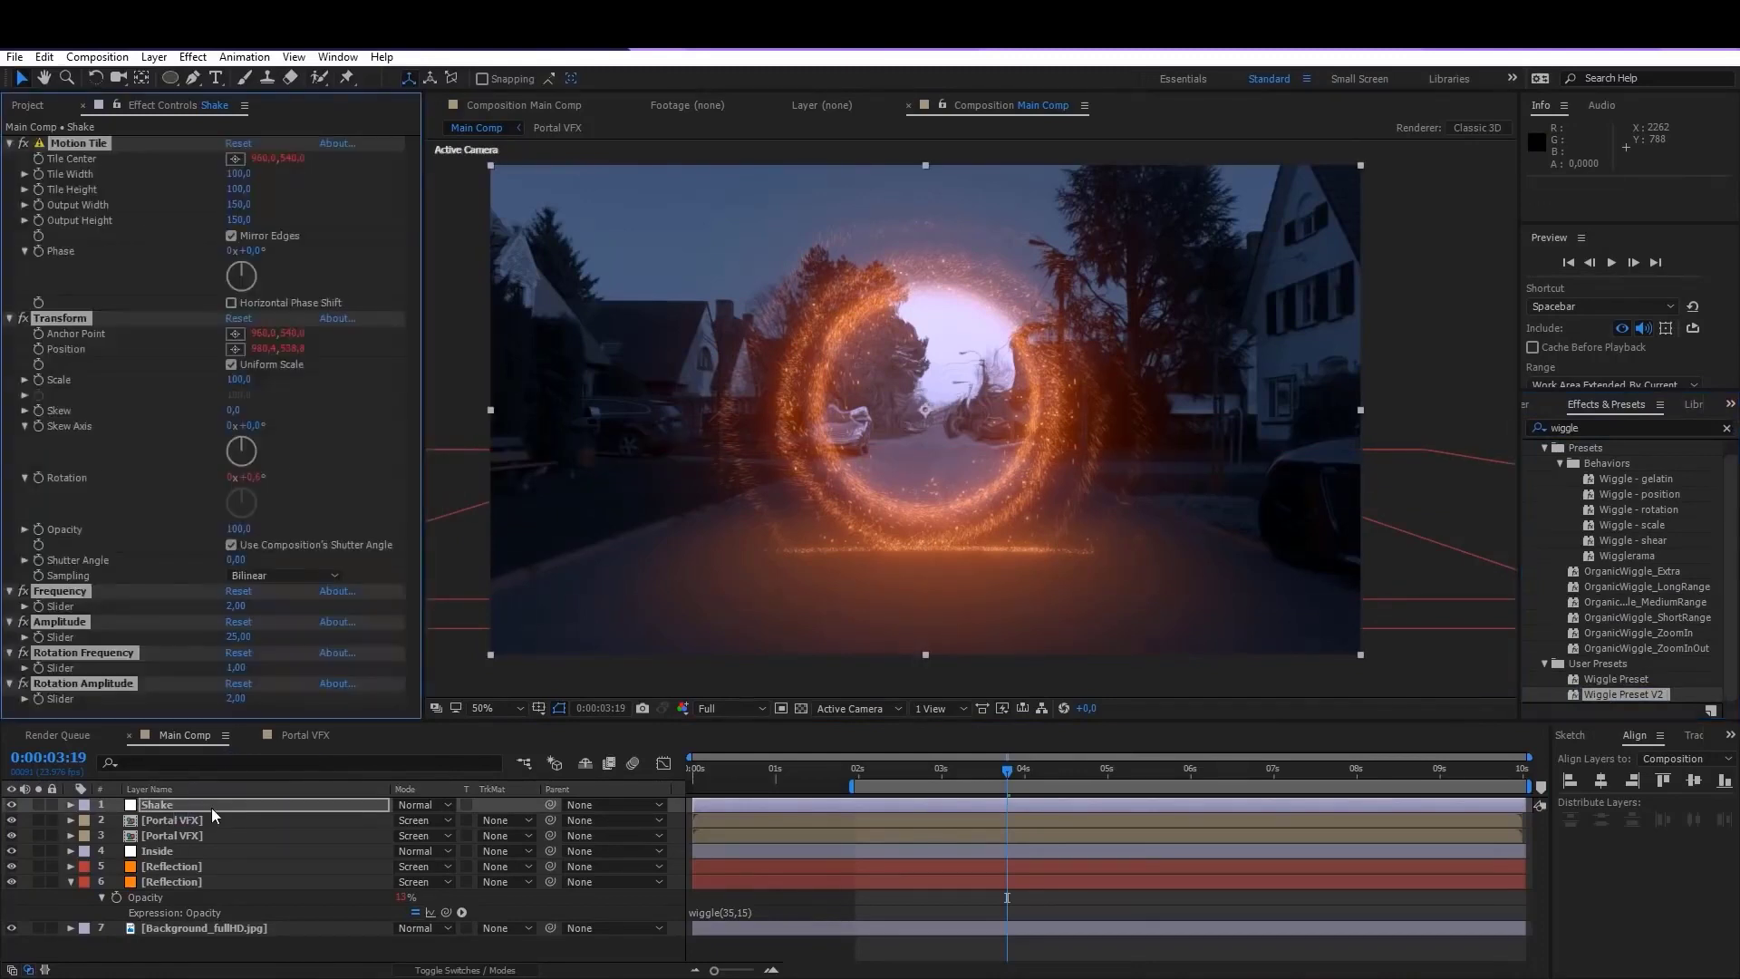
click(1608, 679)
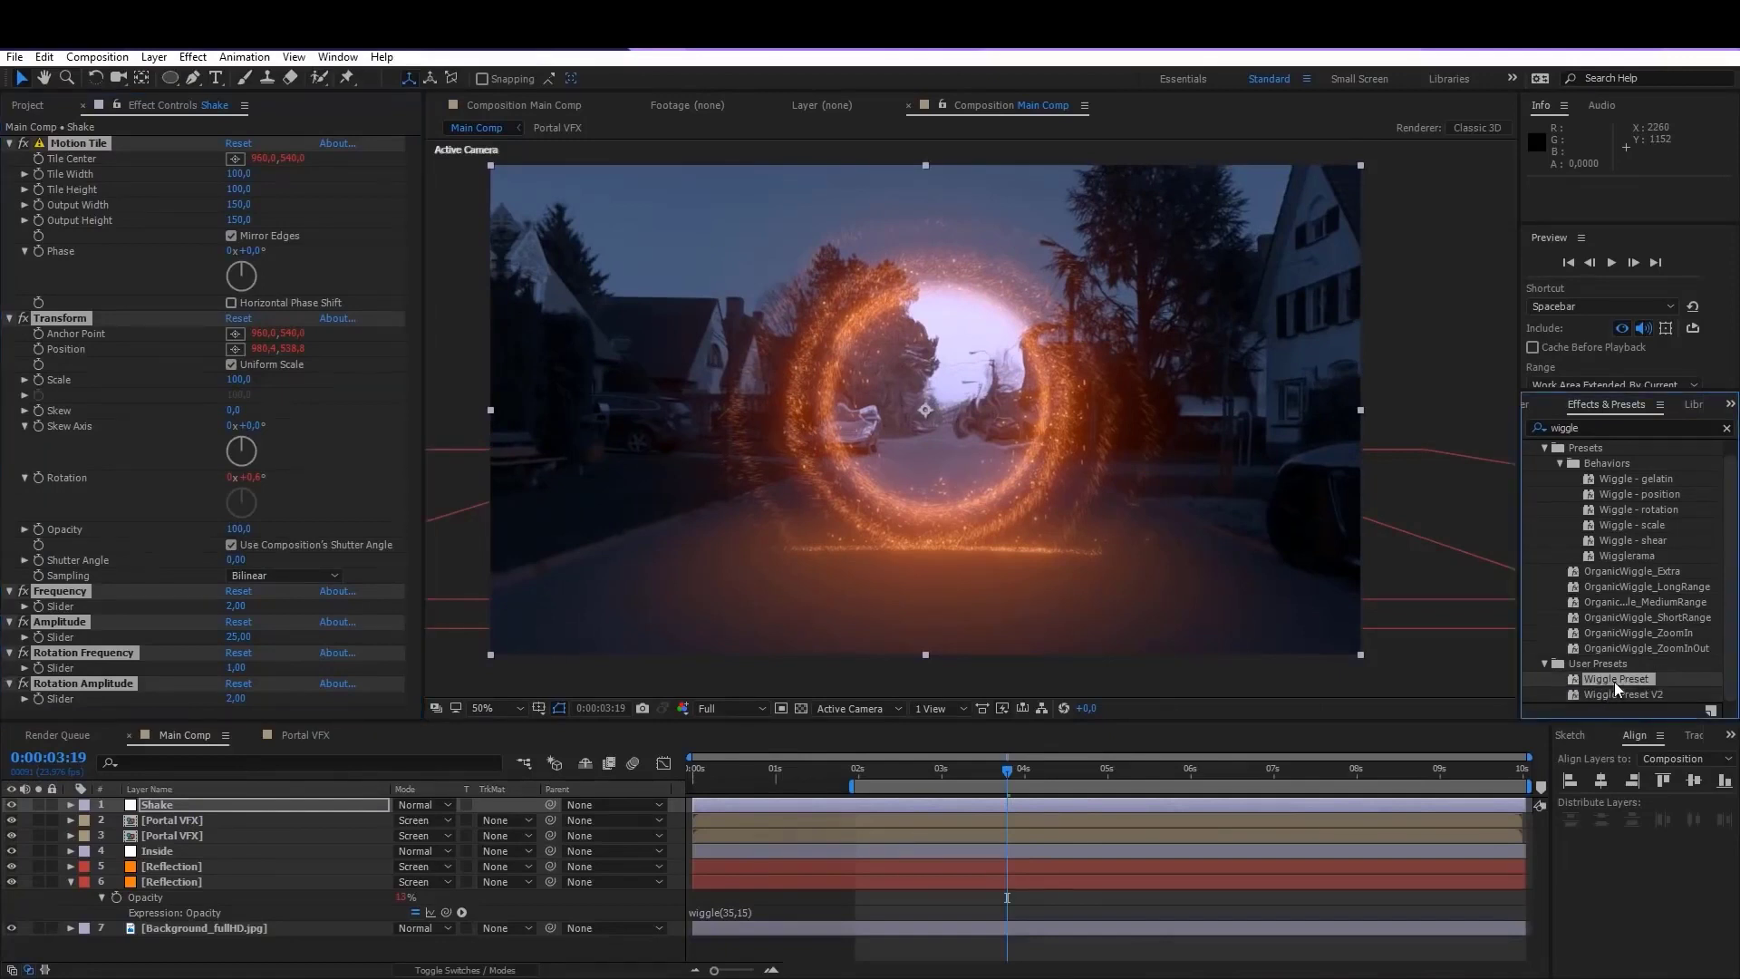
drag(1608, 680, 143, 832)
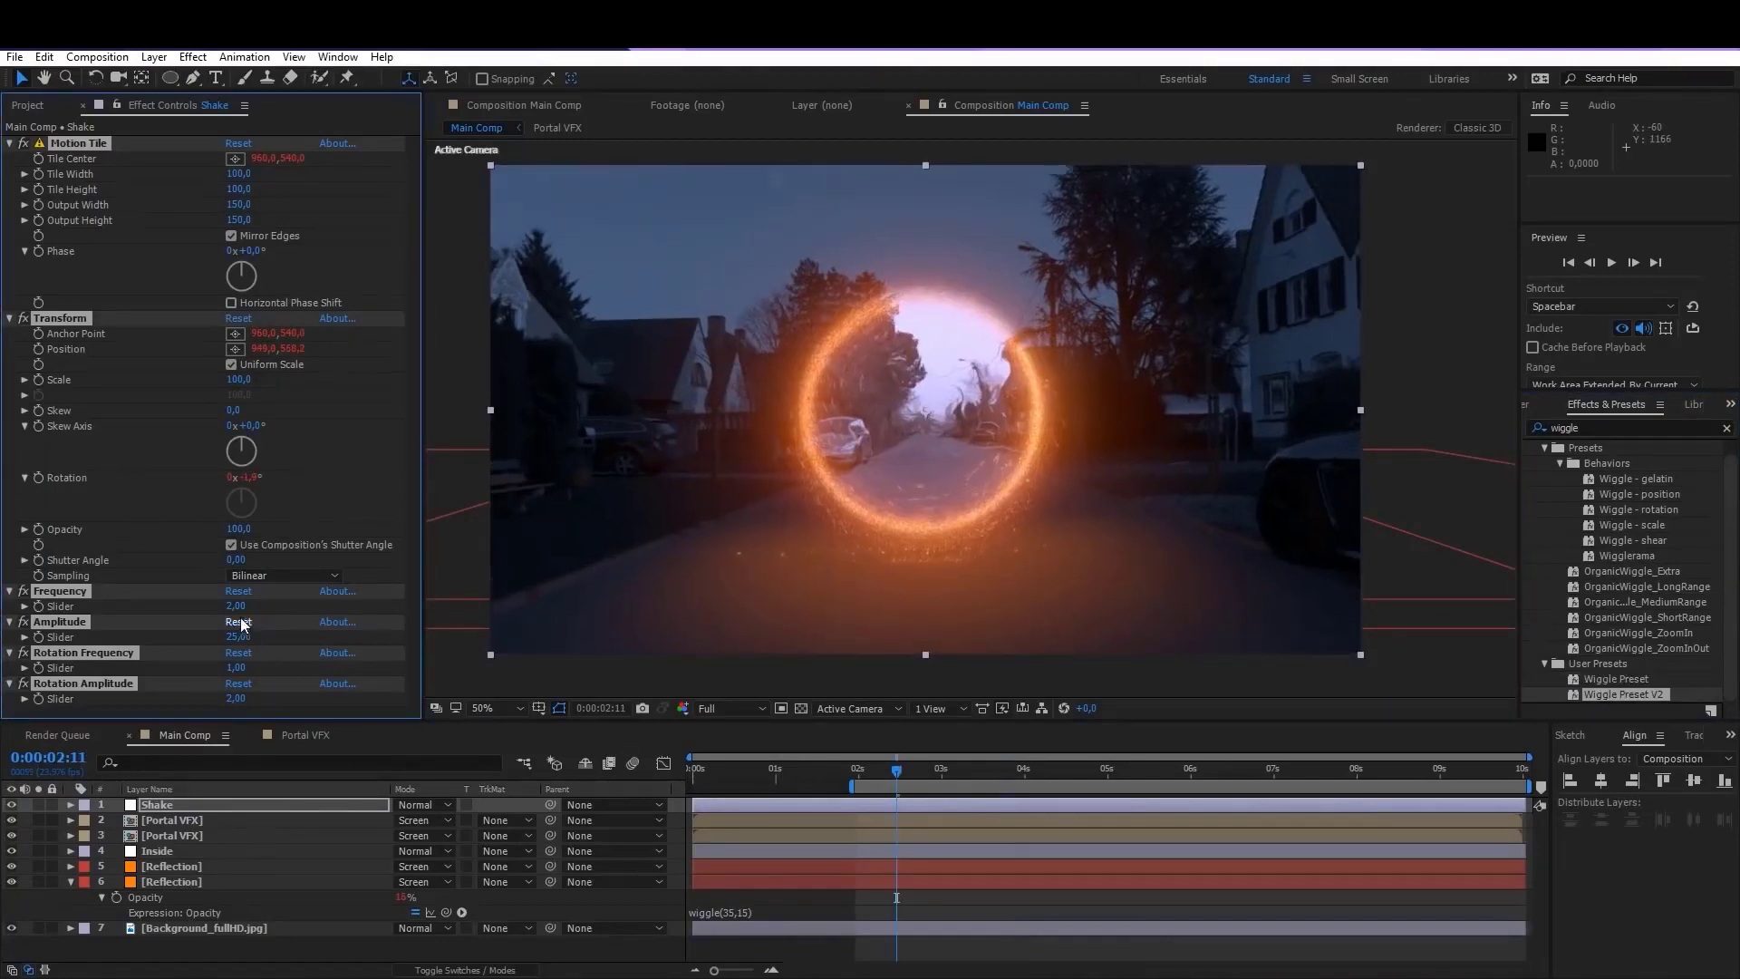
Step: Set the Shake layer's Frequency and Rotation Frequency to 5 and its Rotation Amplitude to 0.5, and preview the shake
click(237, 607)
text(5)
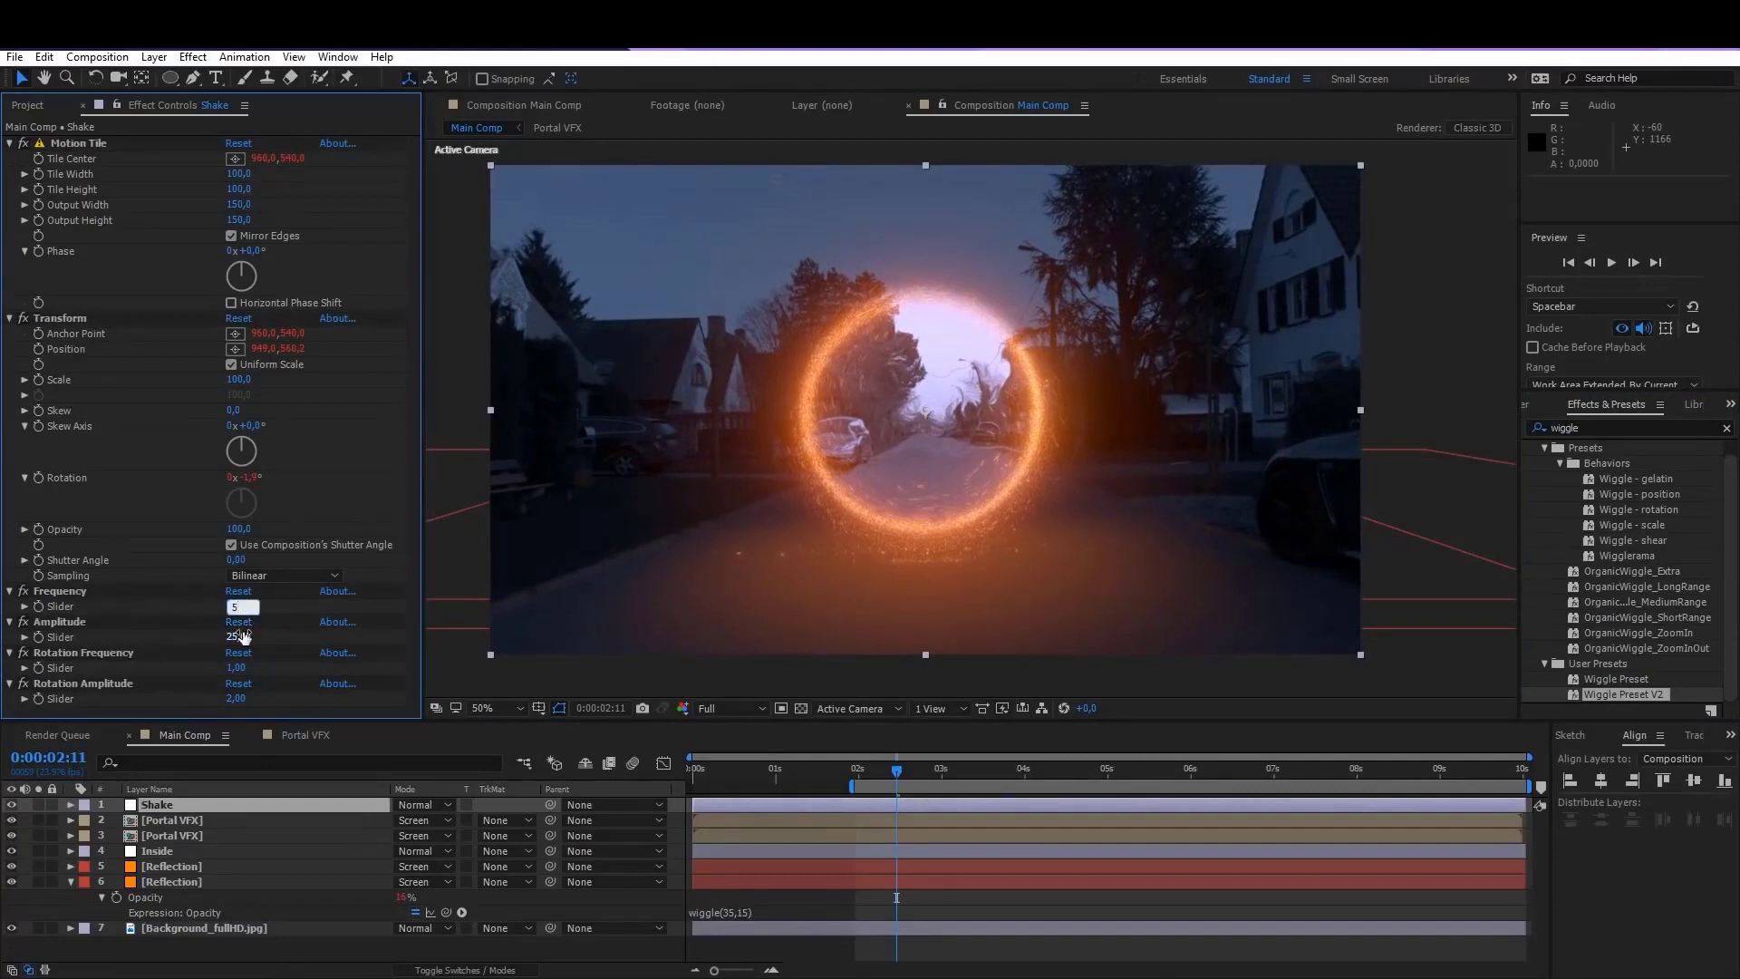
key(Return)
click(235, 667)
text(5)
key(Return)
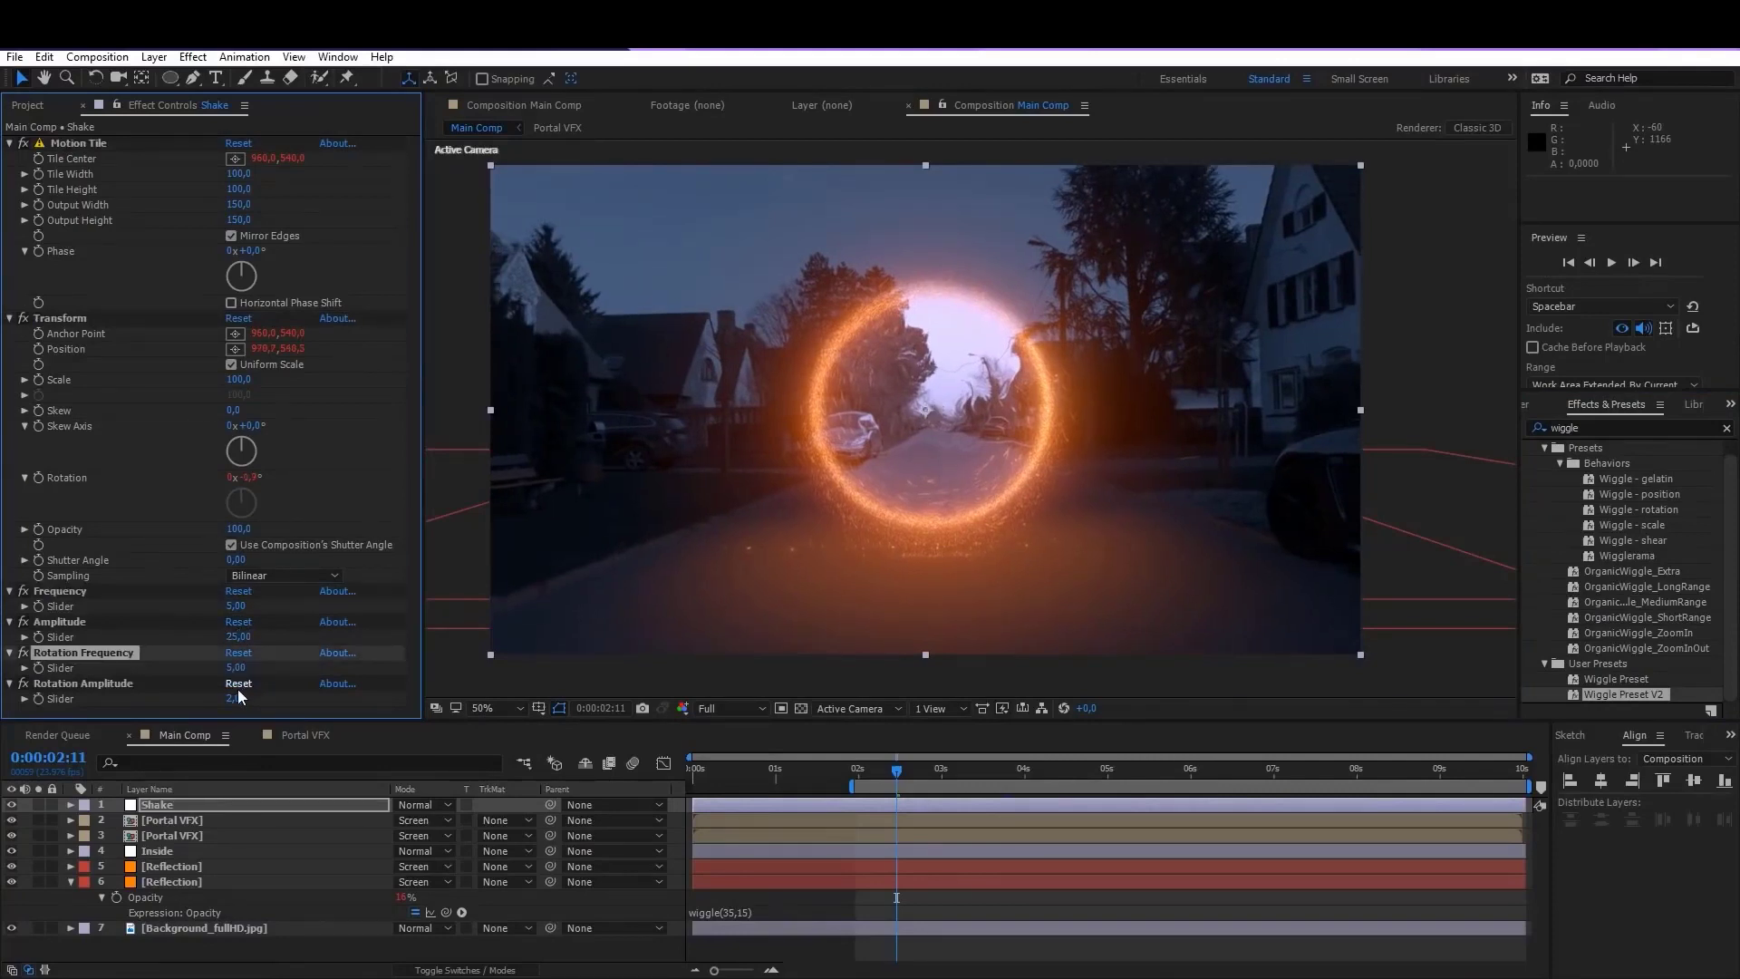
click(239, 697)
key(Return)
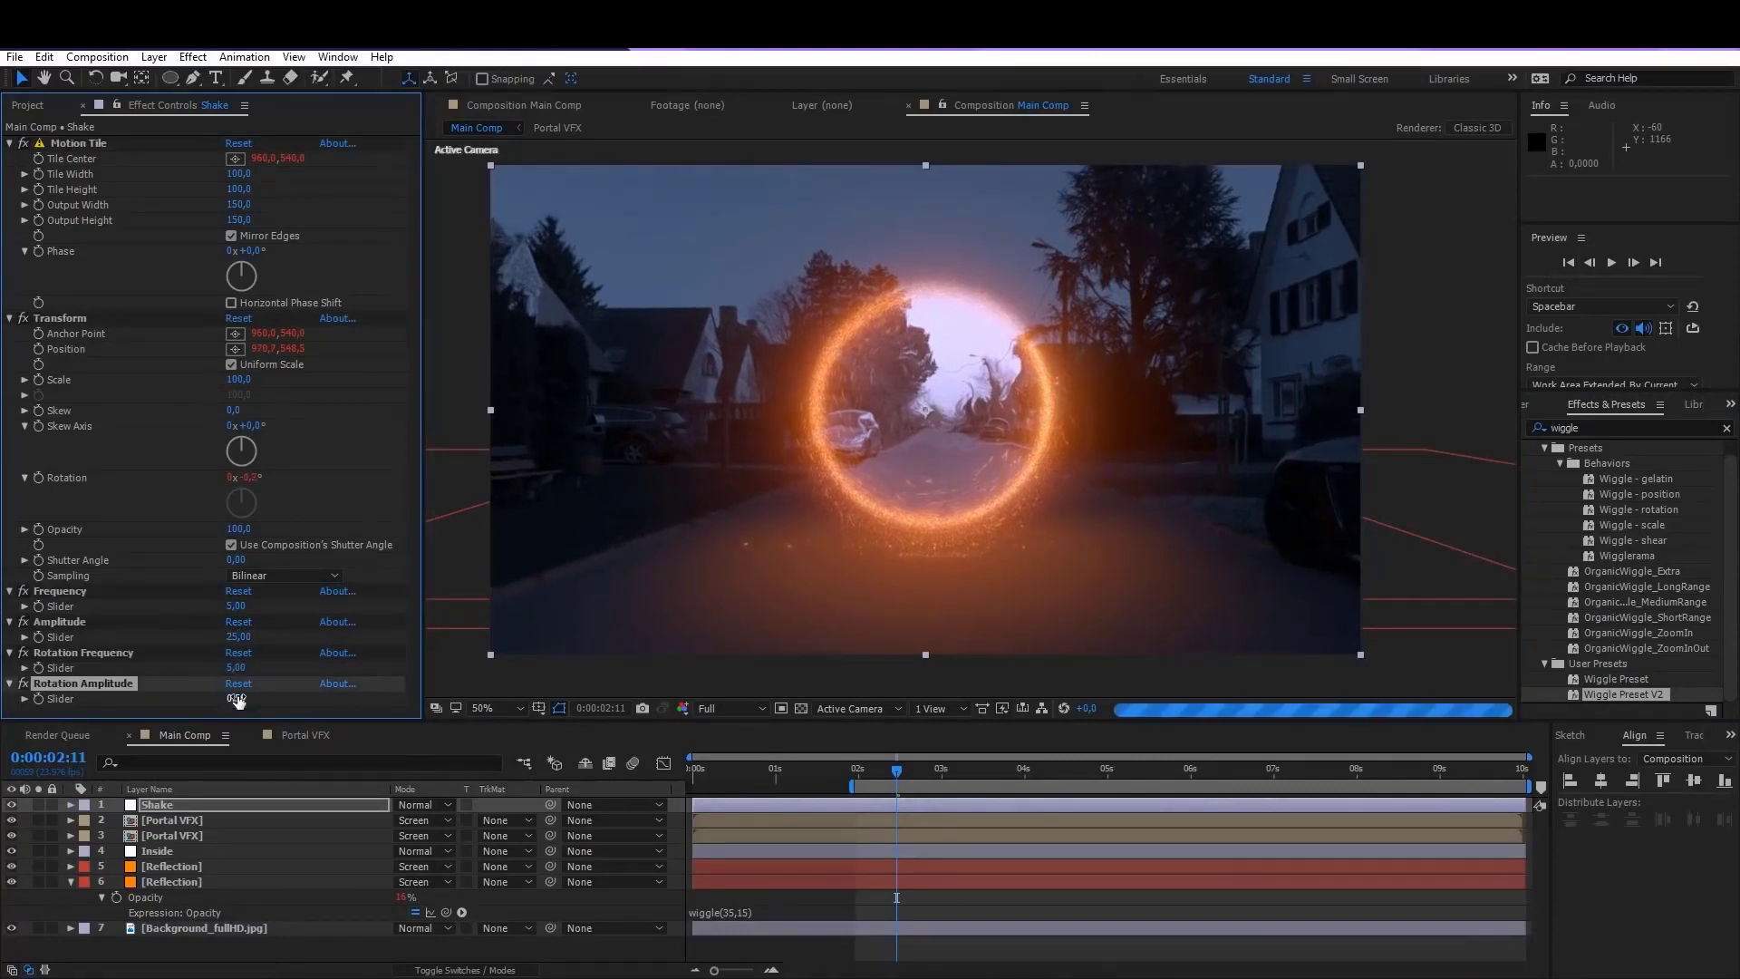
click(964, 881)
key(space)
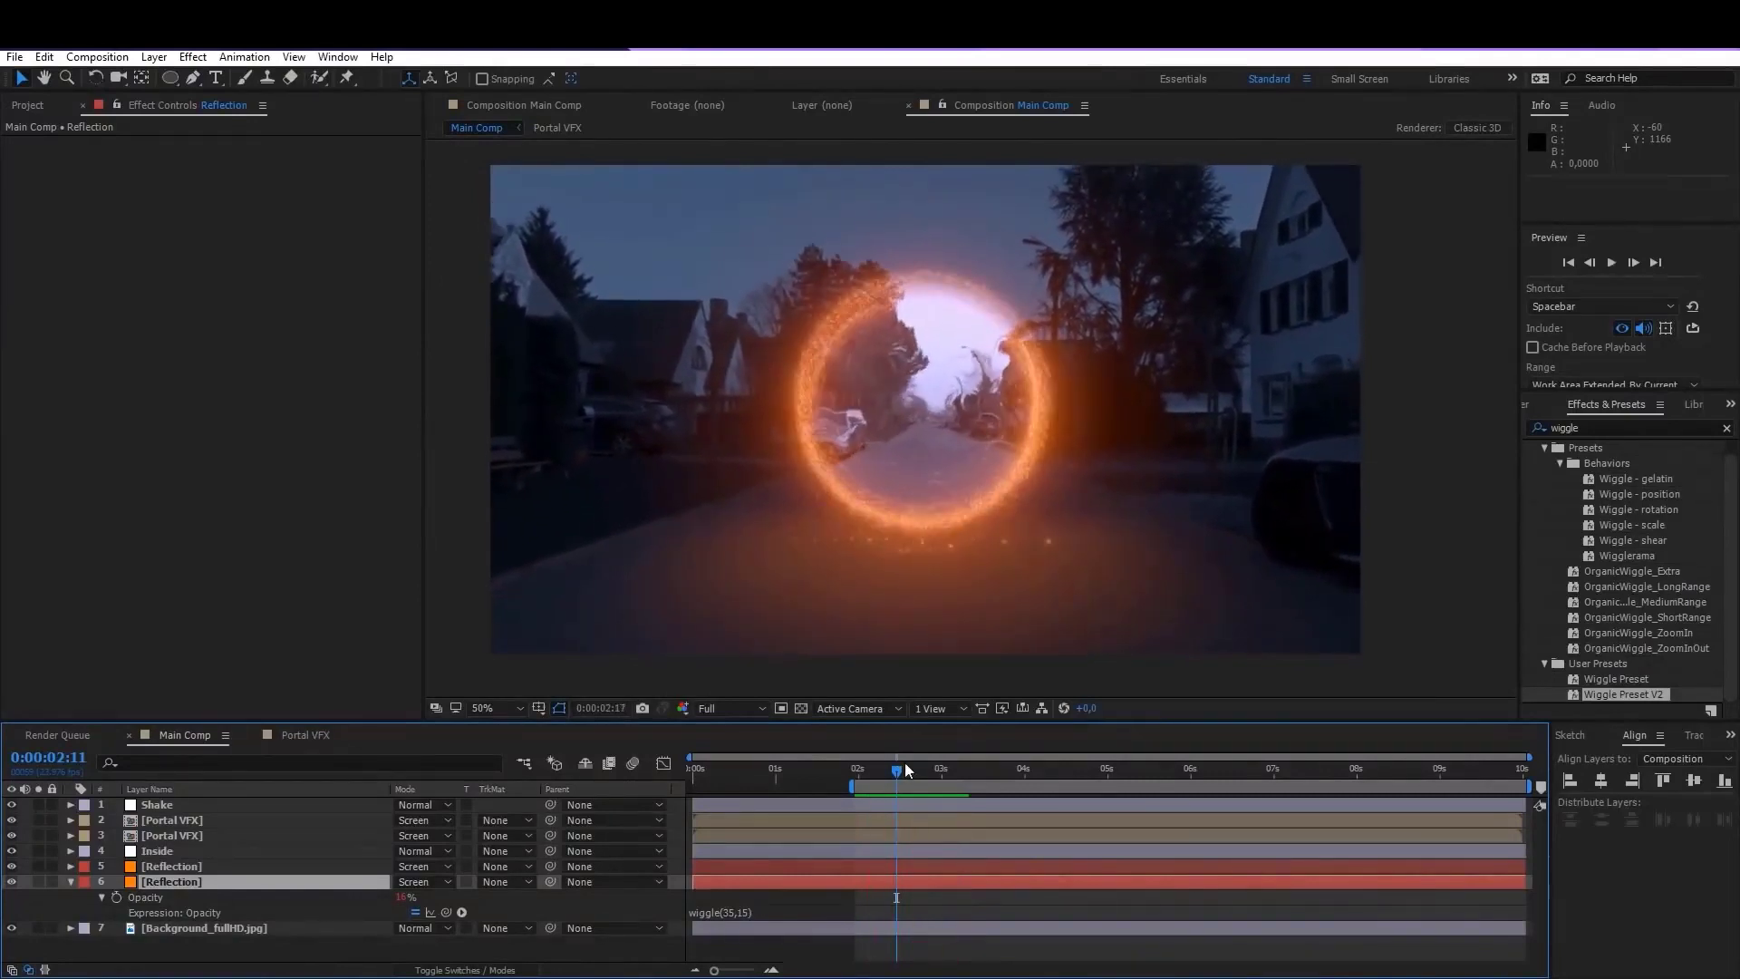
Step: Set the Shake layer's Amplitude to 15 and play the composition to check the camera shake
click(904, 766)
click(781, 804)
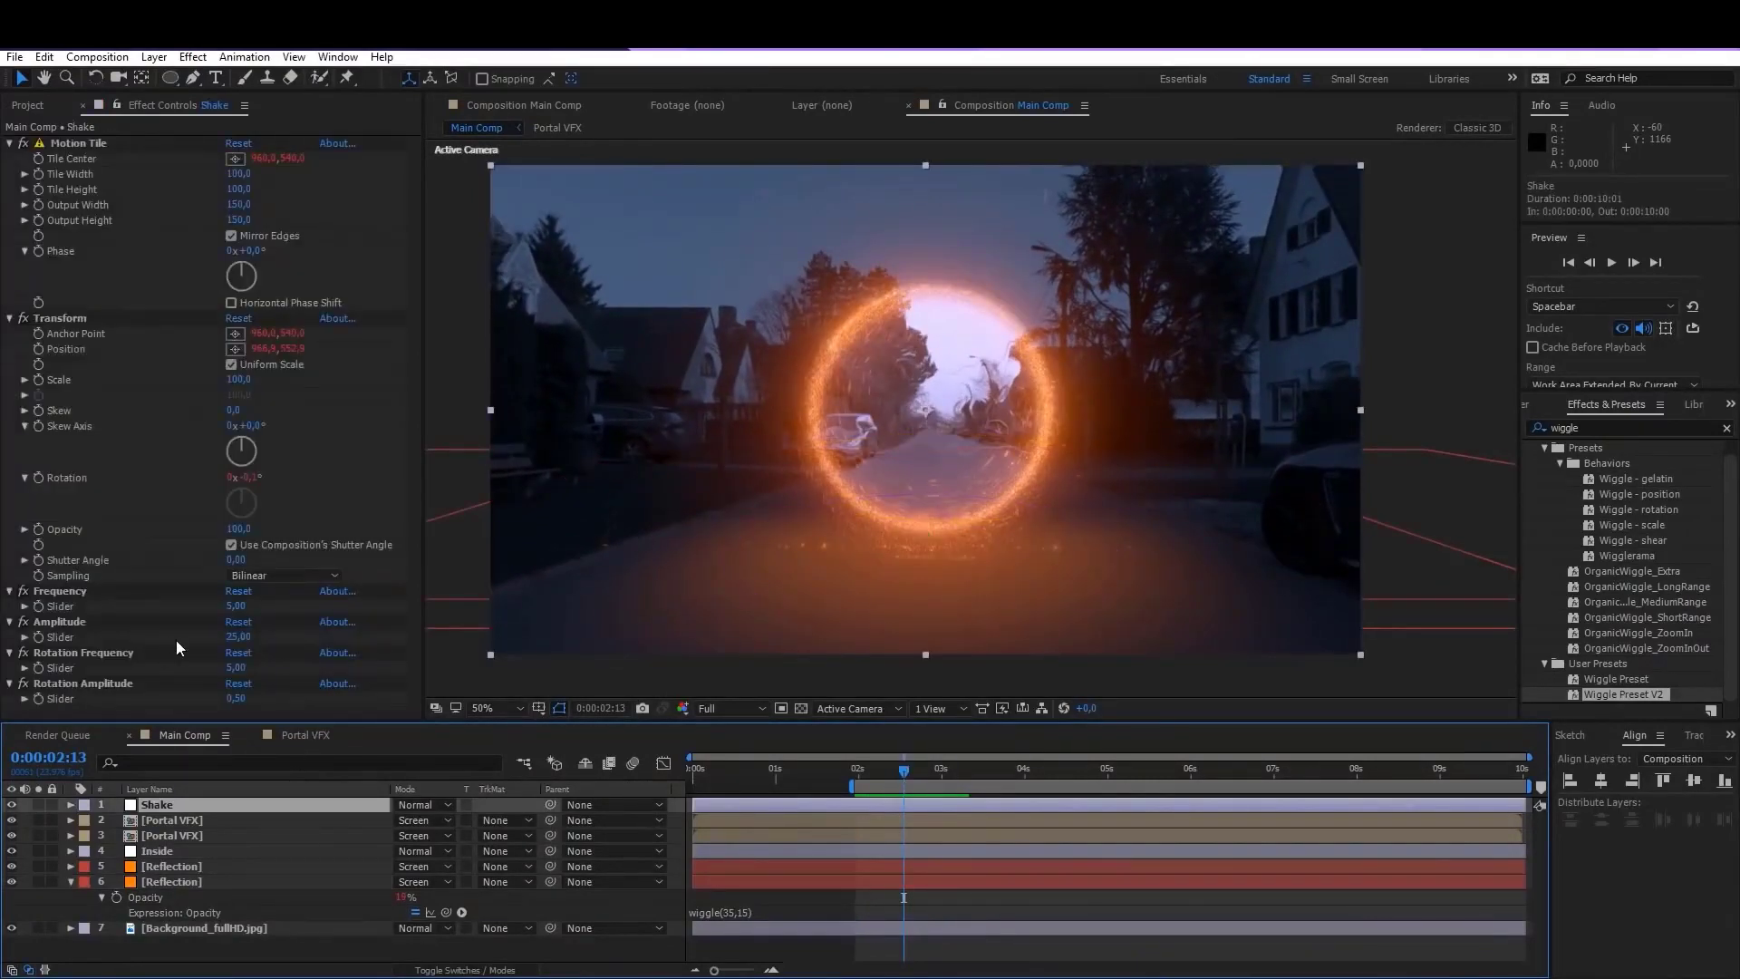
click(859, 836)
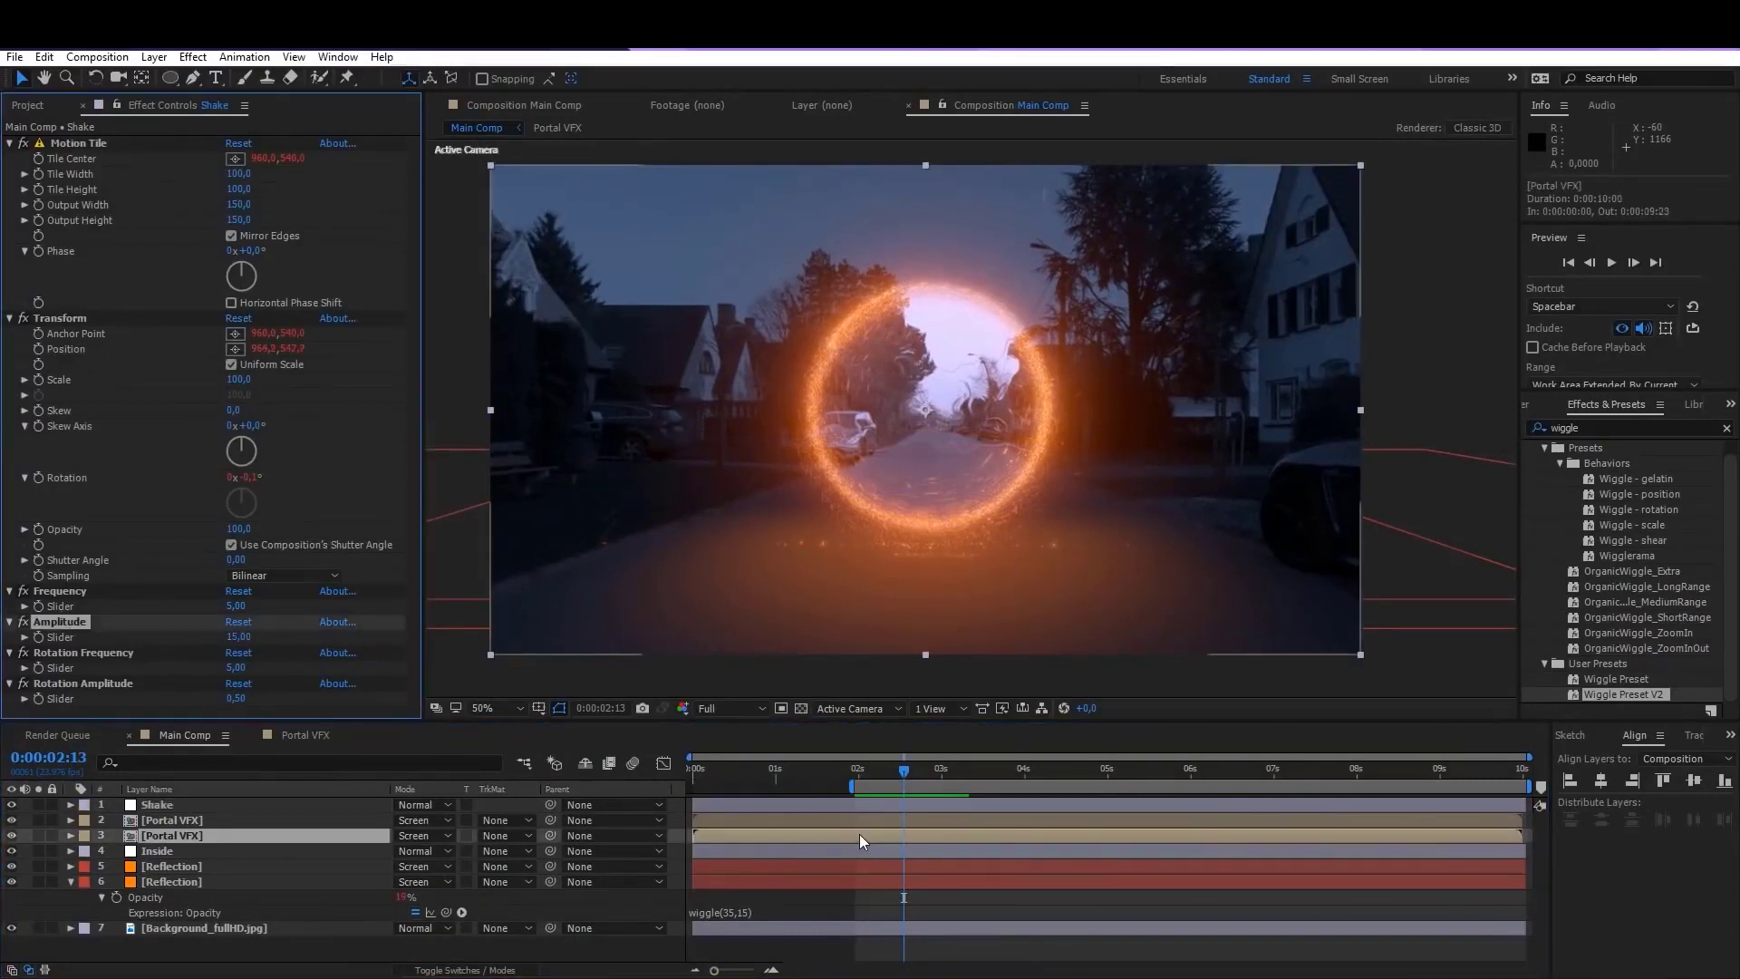
key(space)
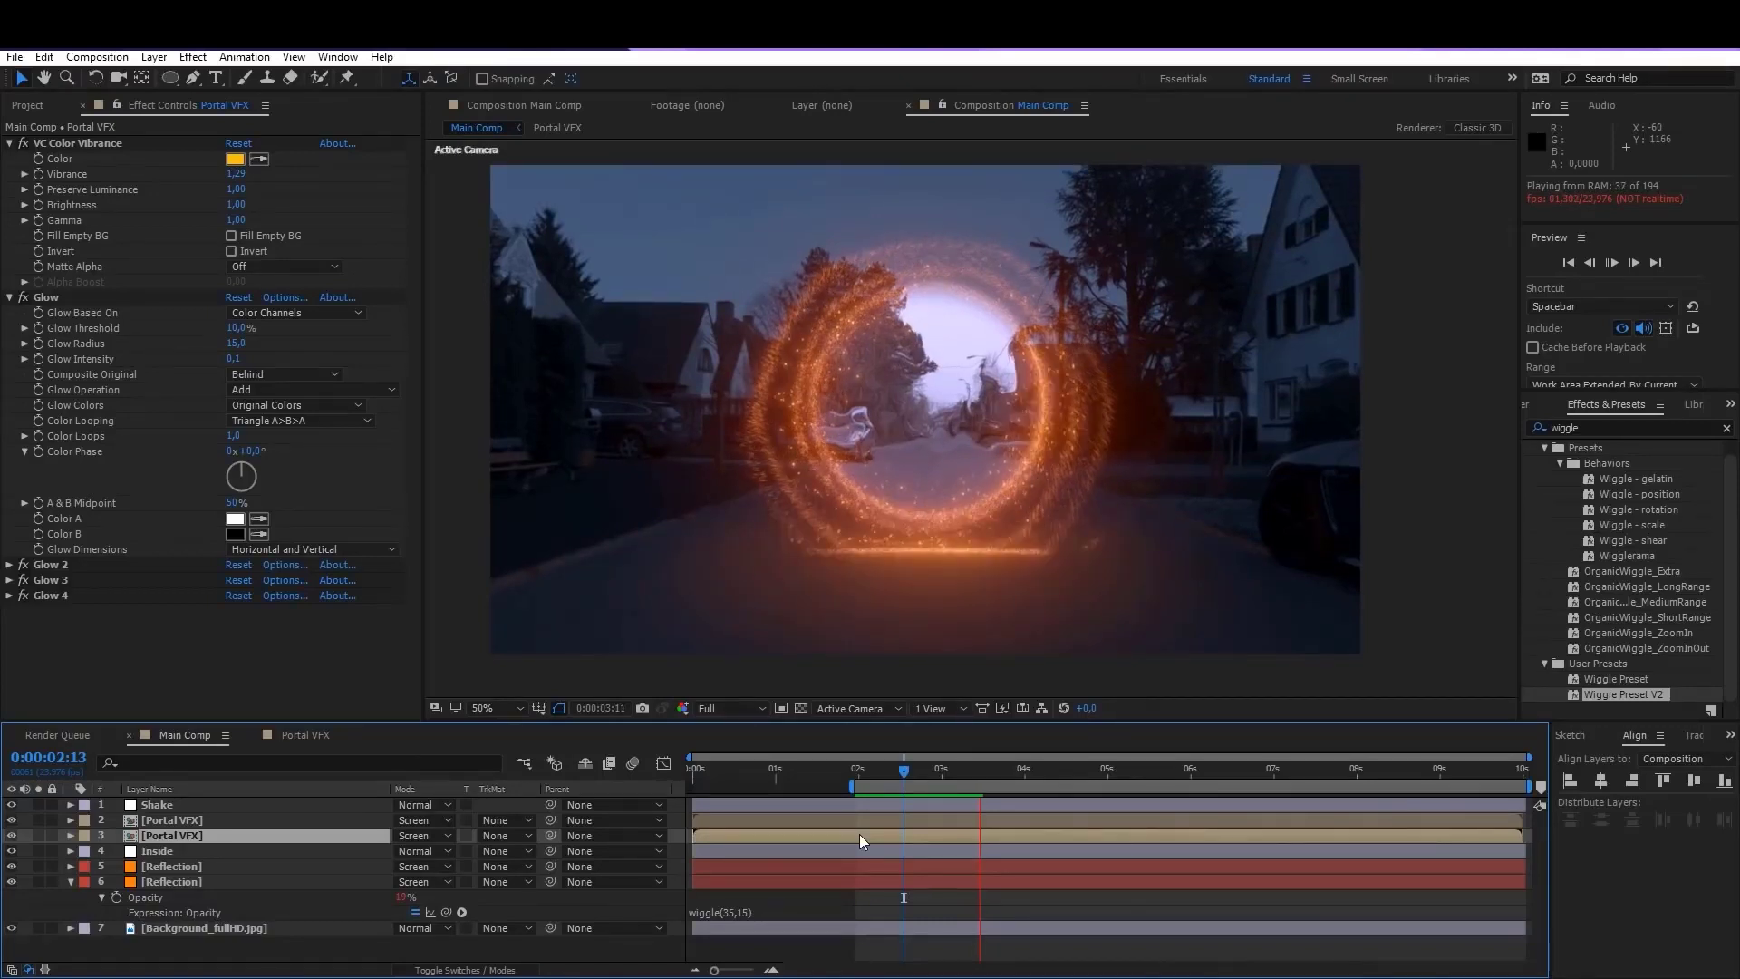
click(888, 850)
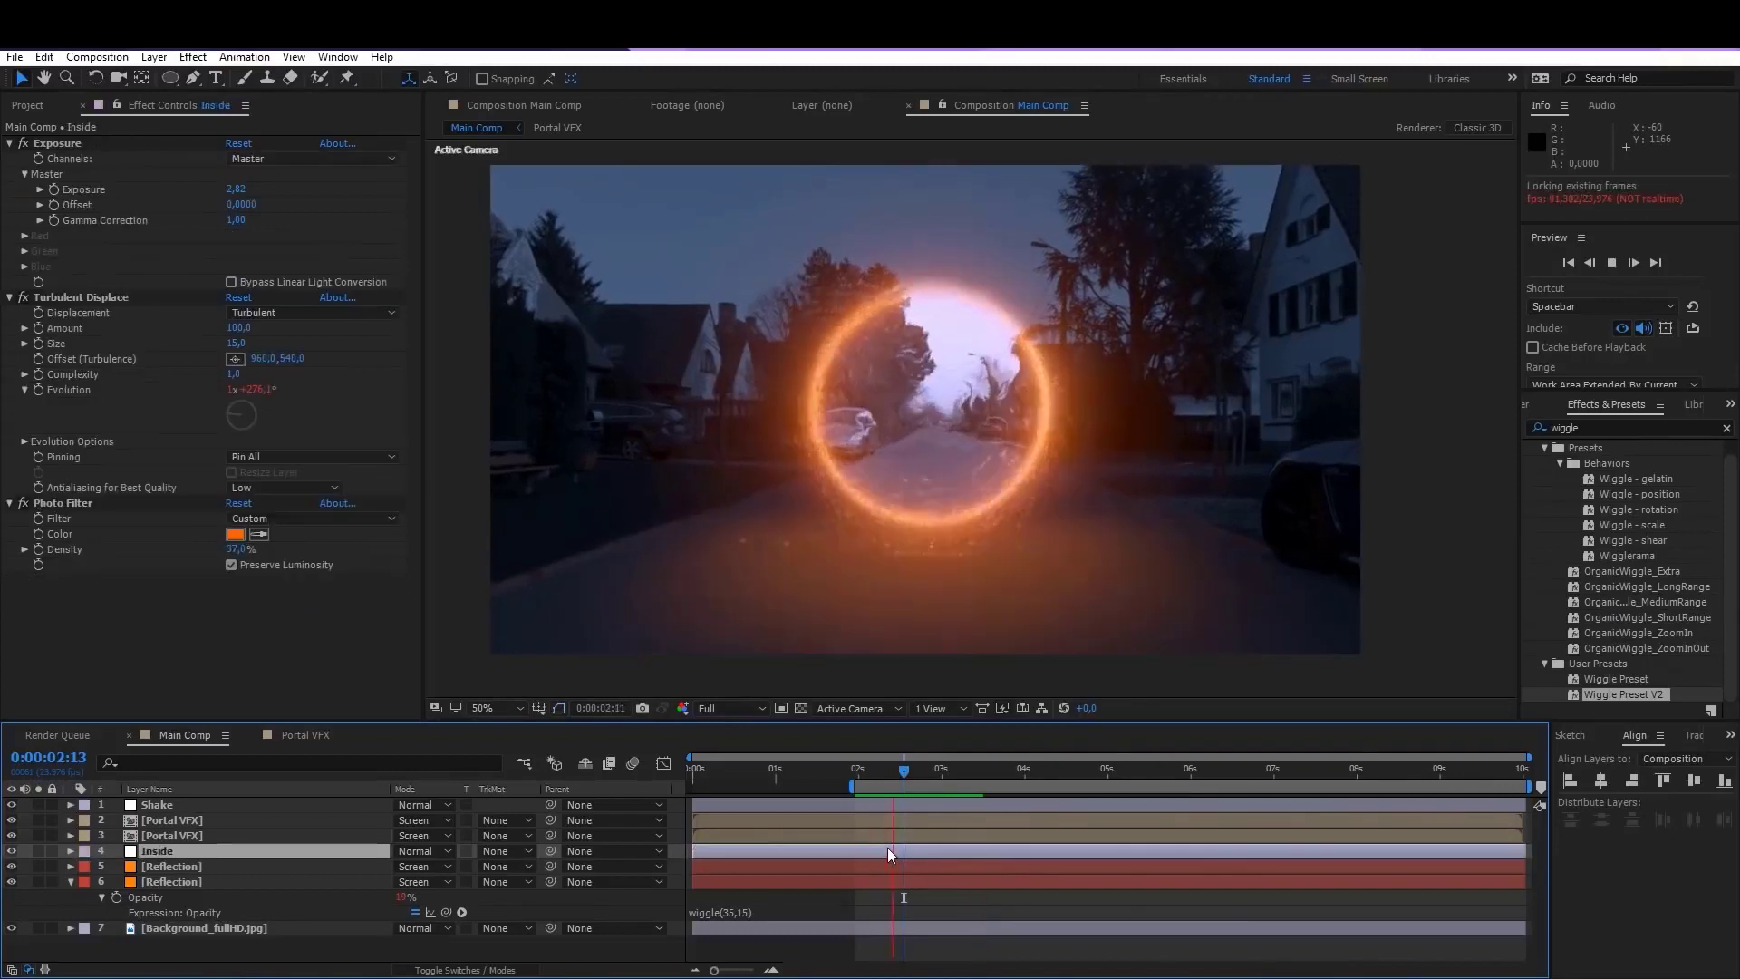